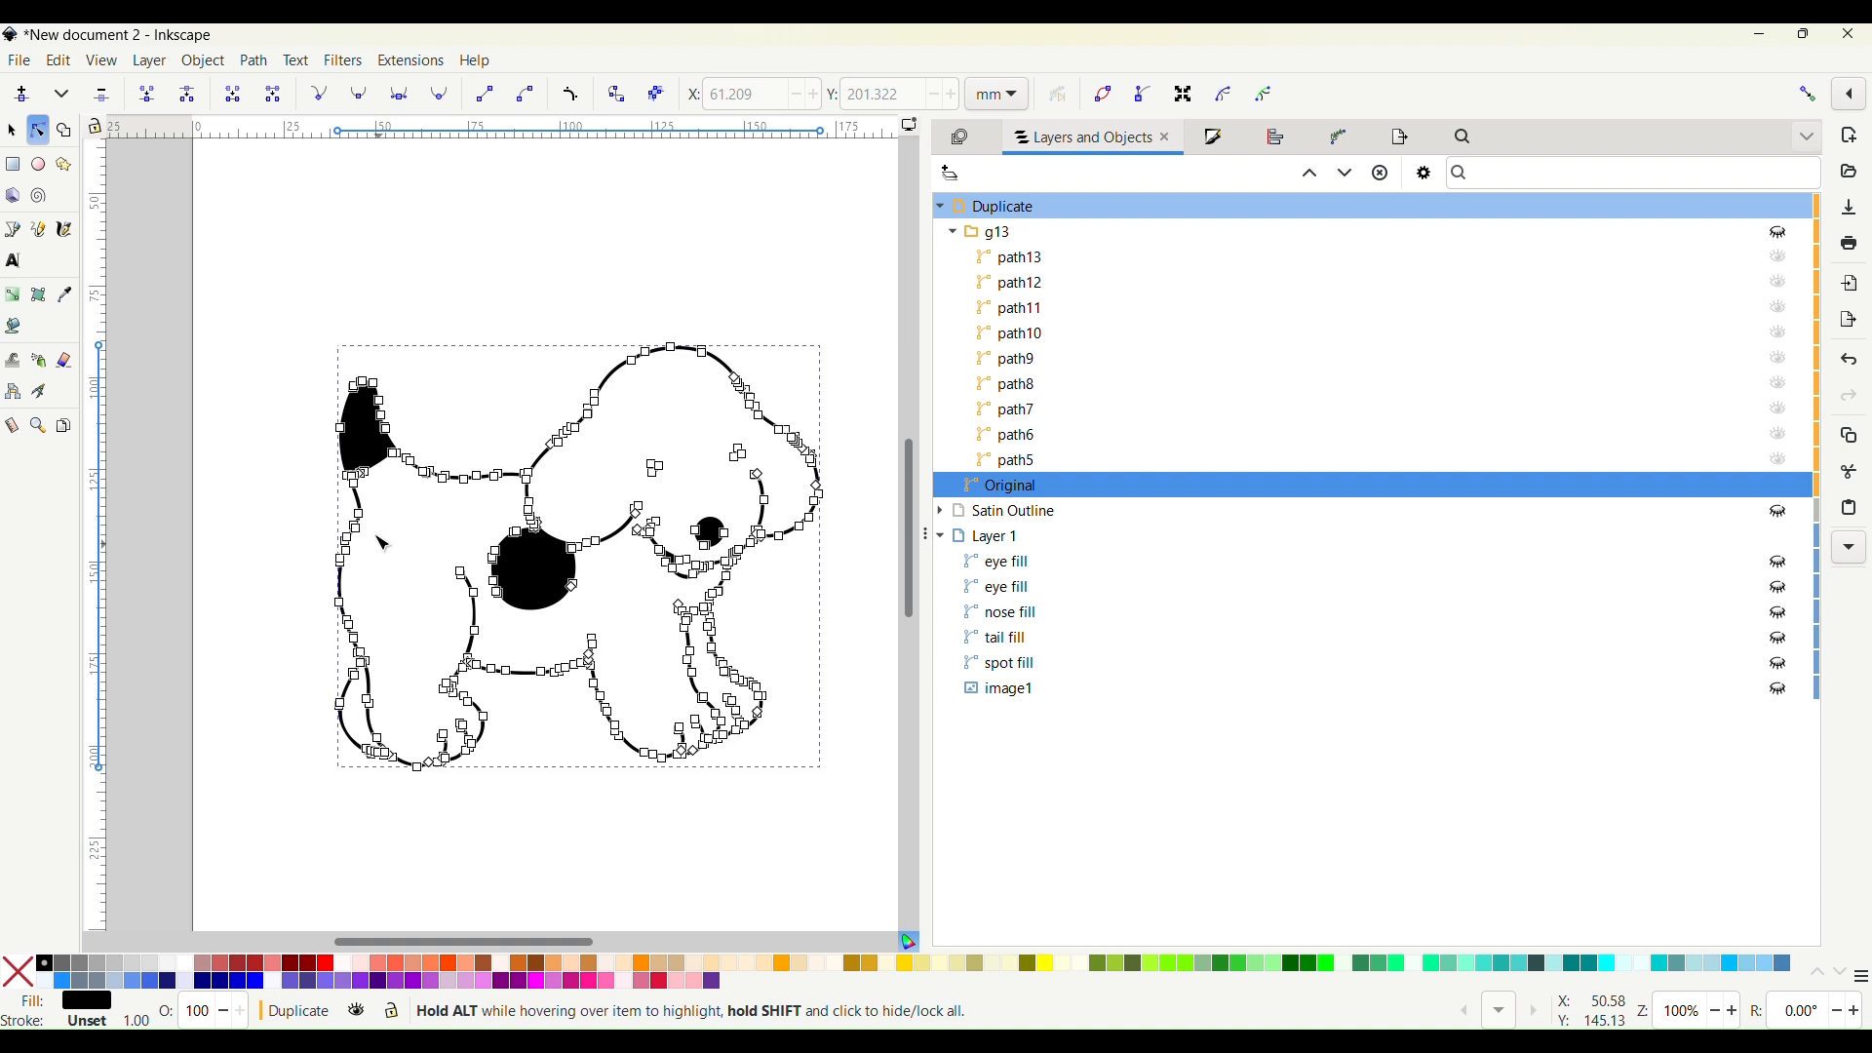
Duplicate the Original path in the Duplicate layer and move the copy to Layer 1
{"action": "left_click", "coordinate": [12, 129]}
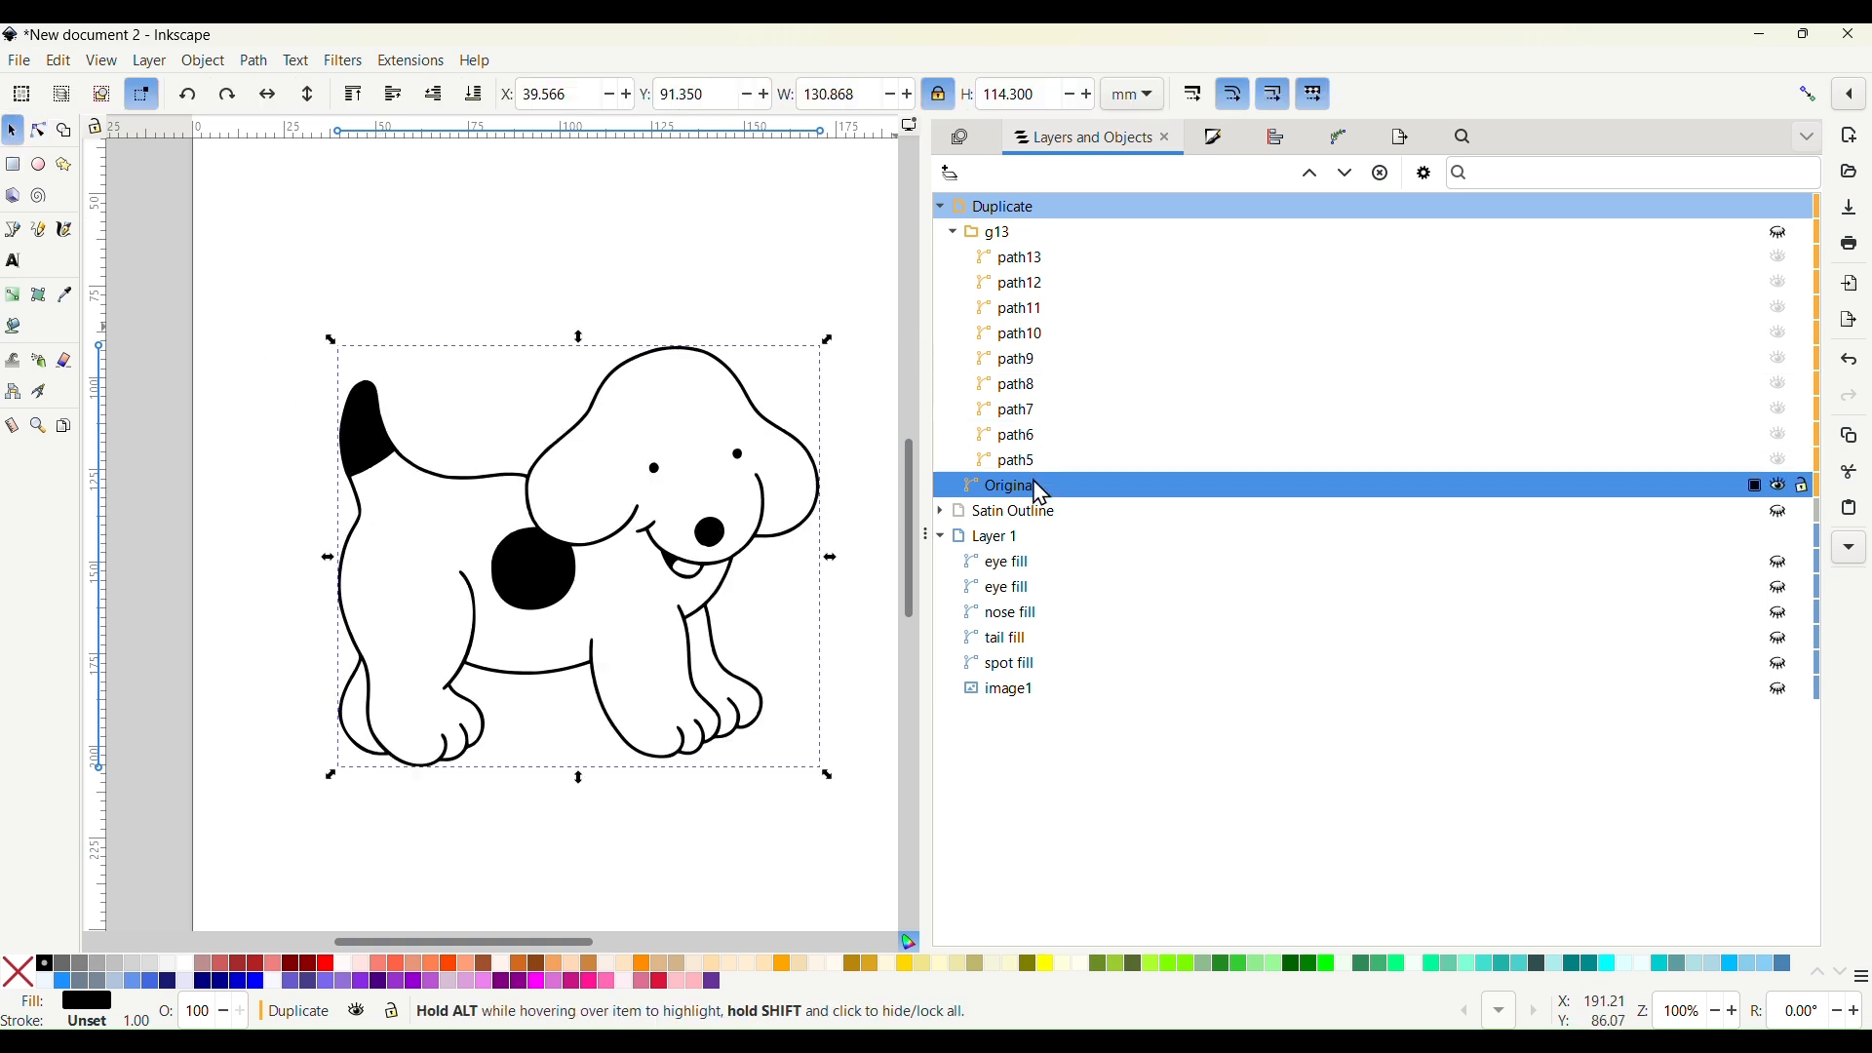
{"action": "key", "text": "ctrl"}
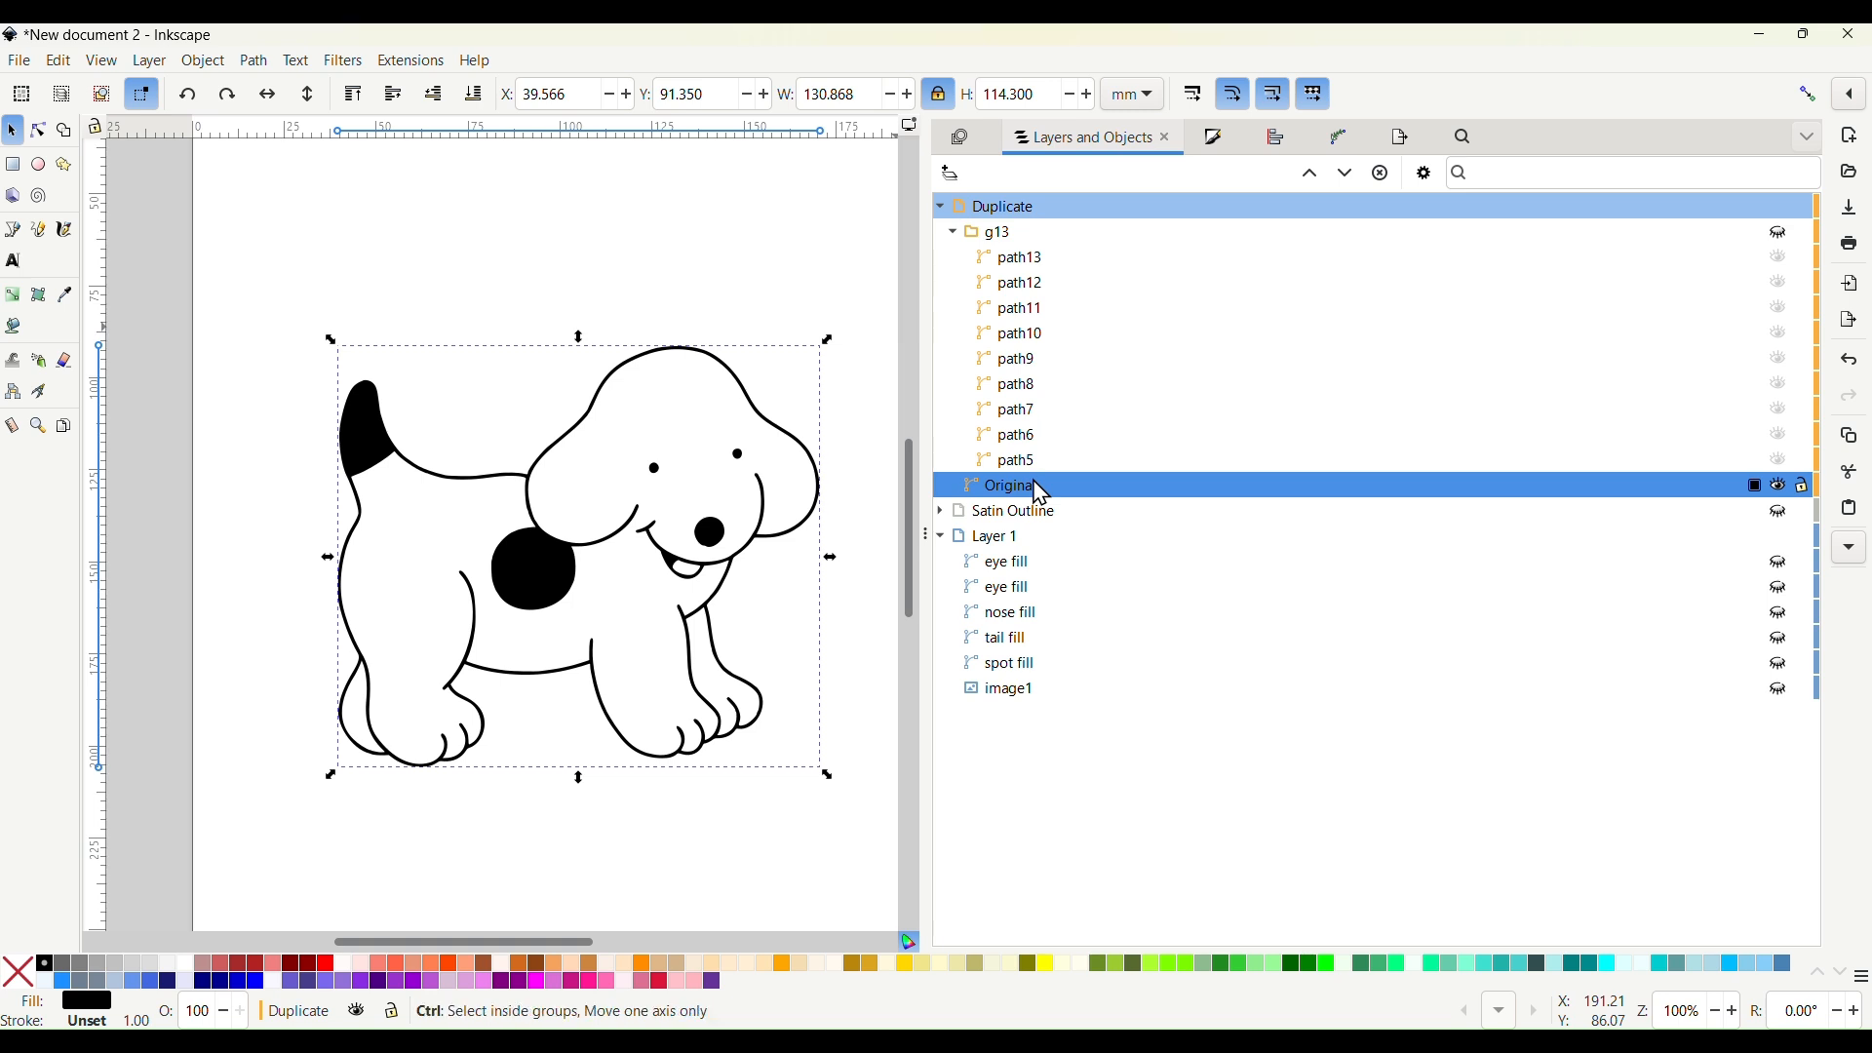
{"action": "key", "text": "ctrl+d"}
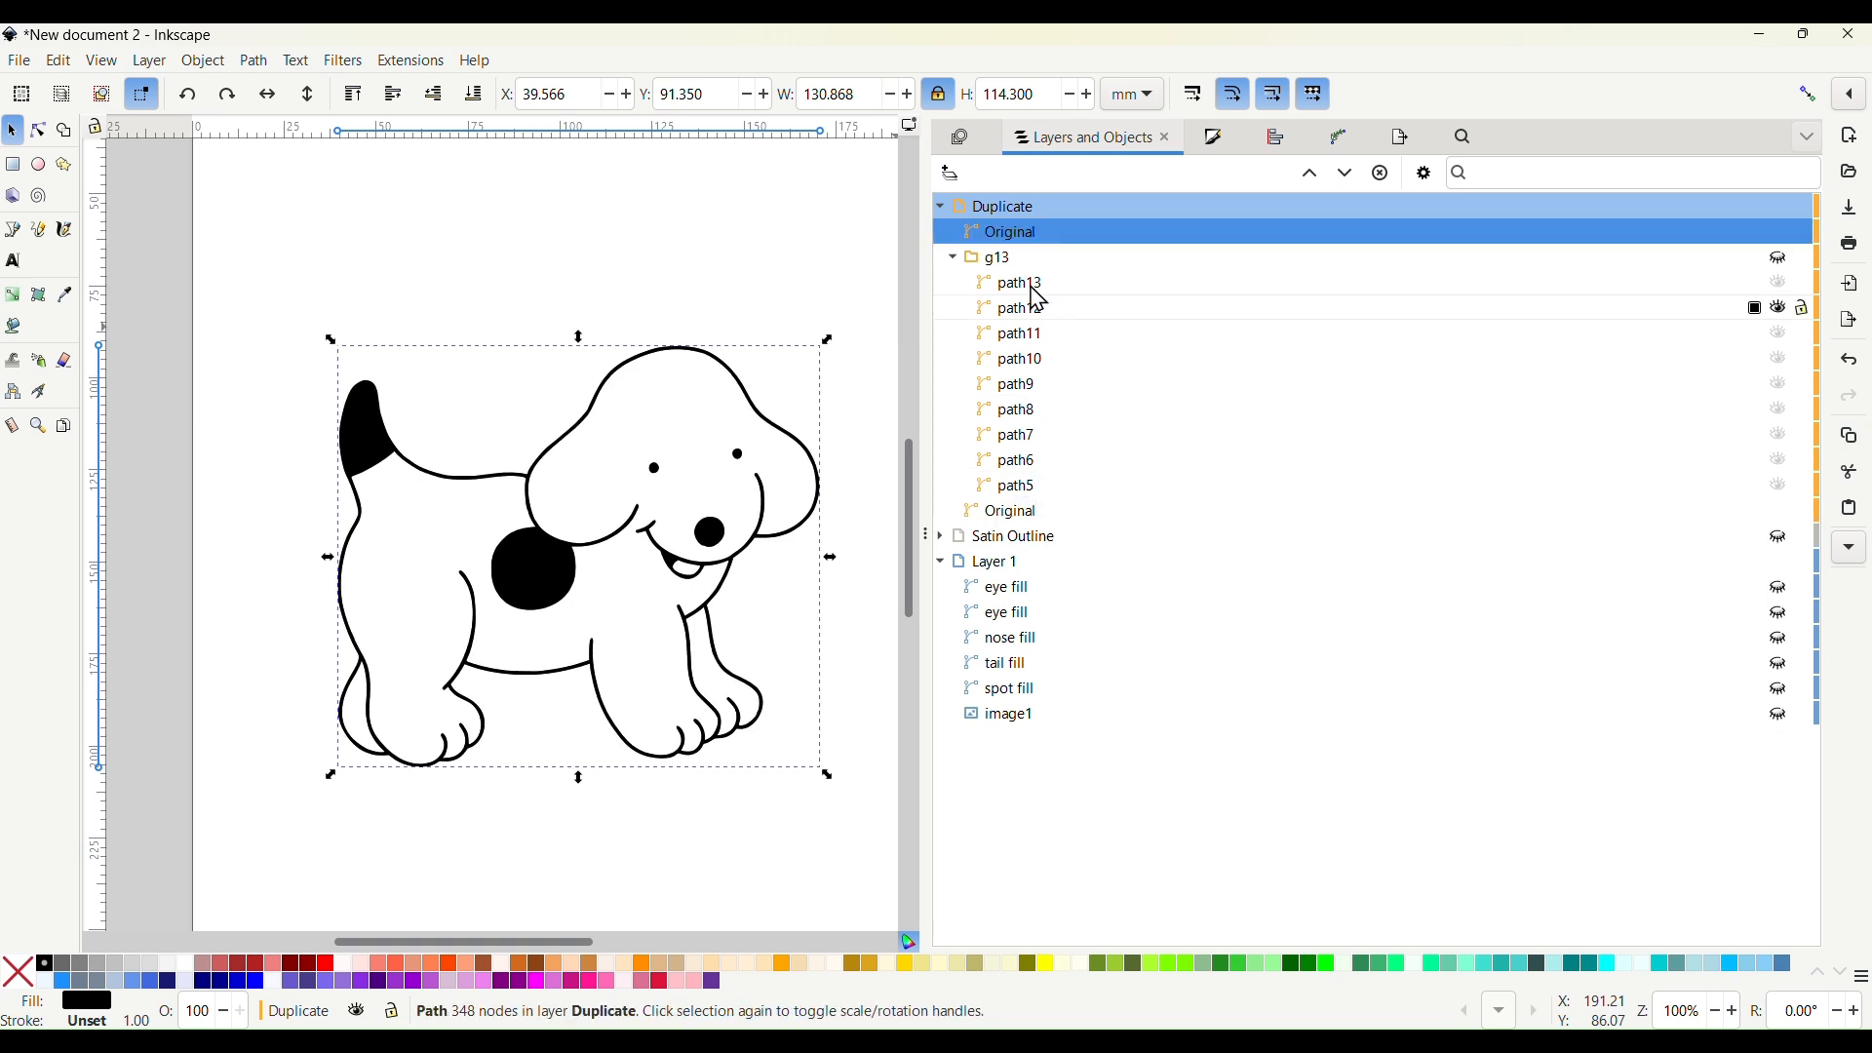
{"action": "right_click", "coordinate": [1020, 237]}
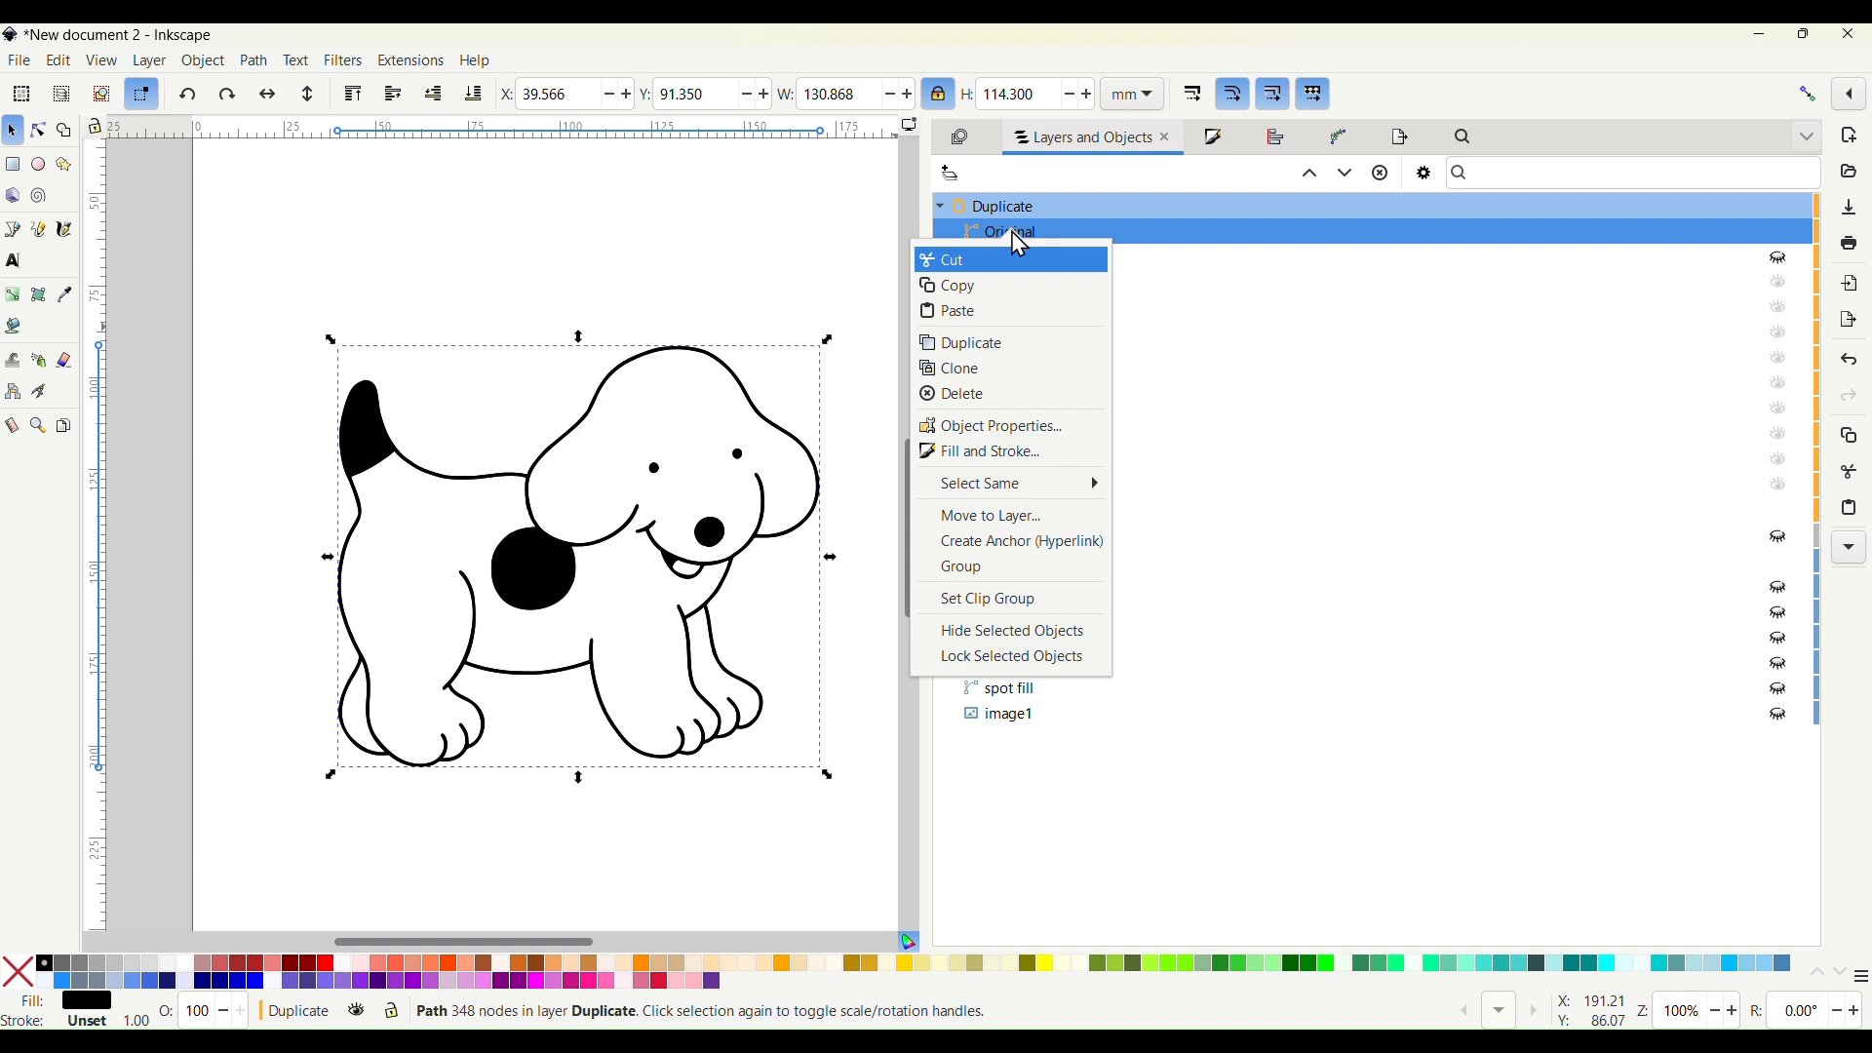
{"action": "left_click", "coordinate": [1033, 517]}
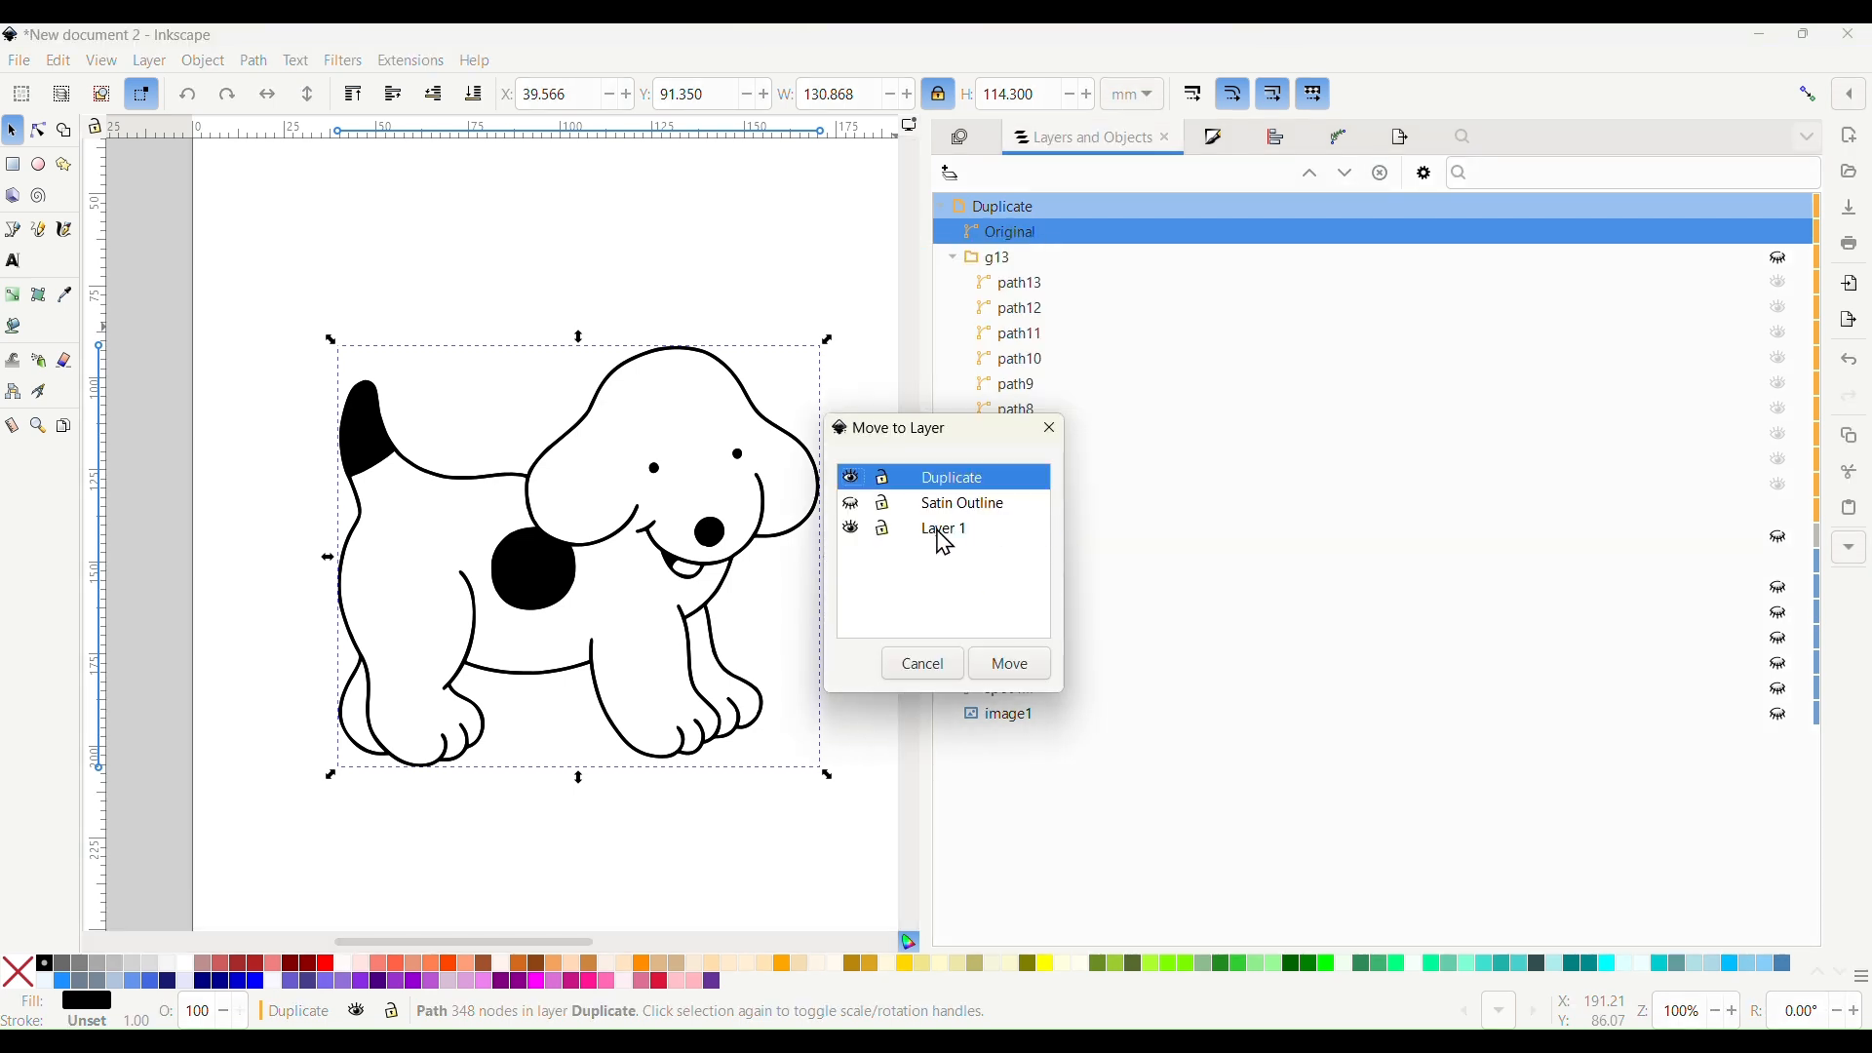
{"action": "left_click", "coordinate": [946, 531]}
{"action": "left_click", "coordinate": [1009, 664]}
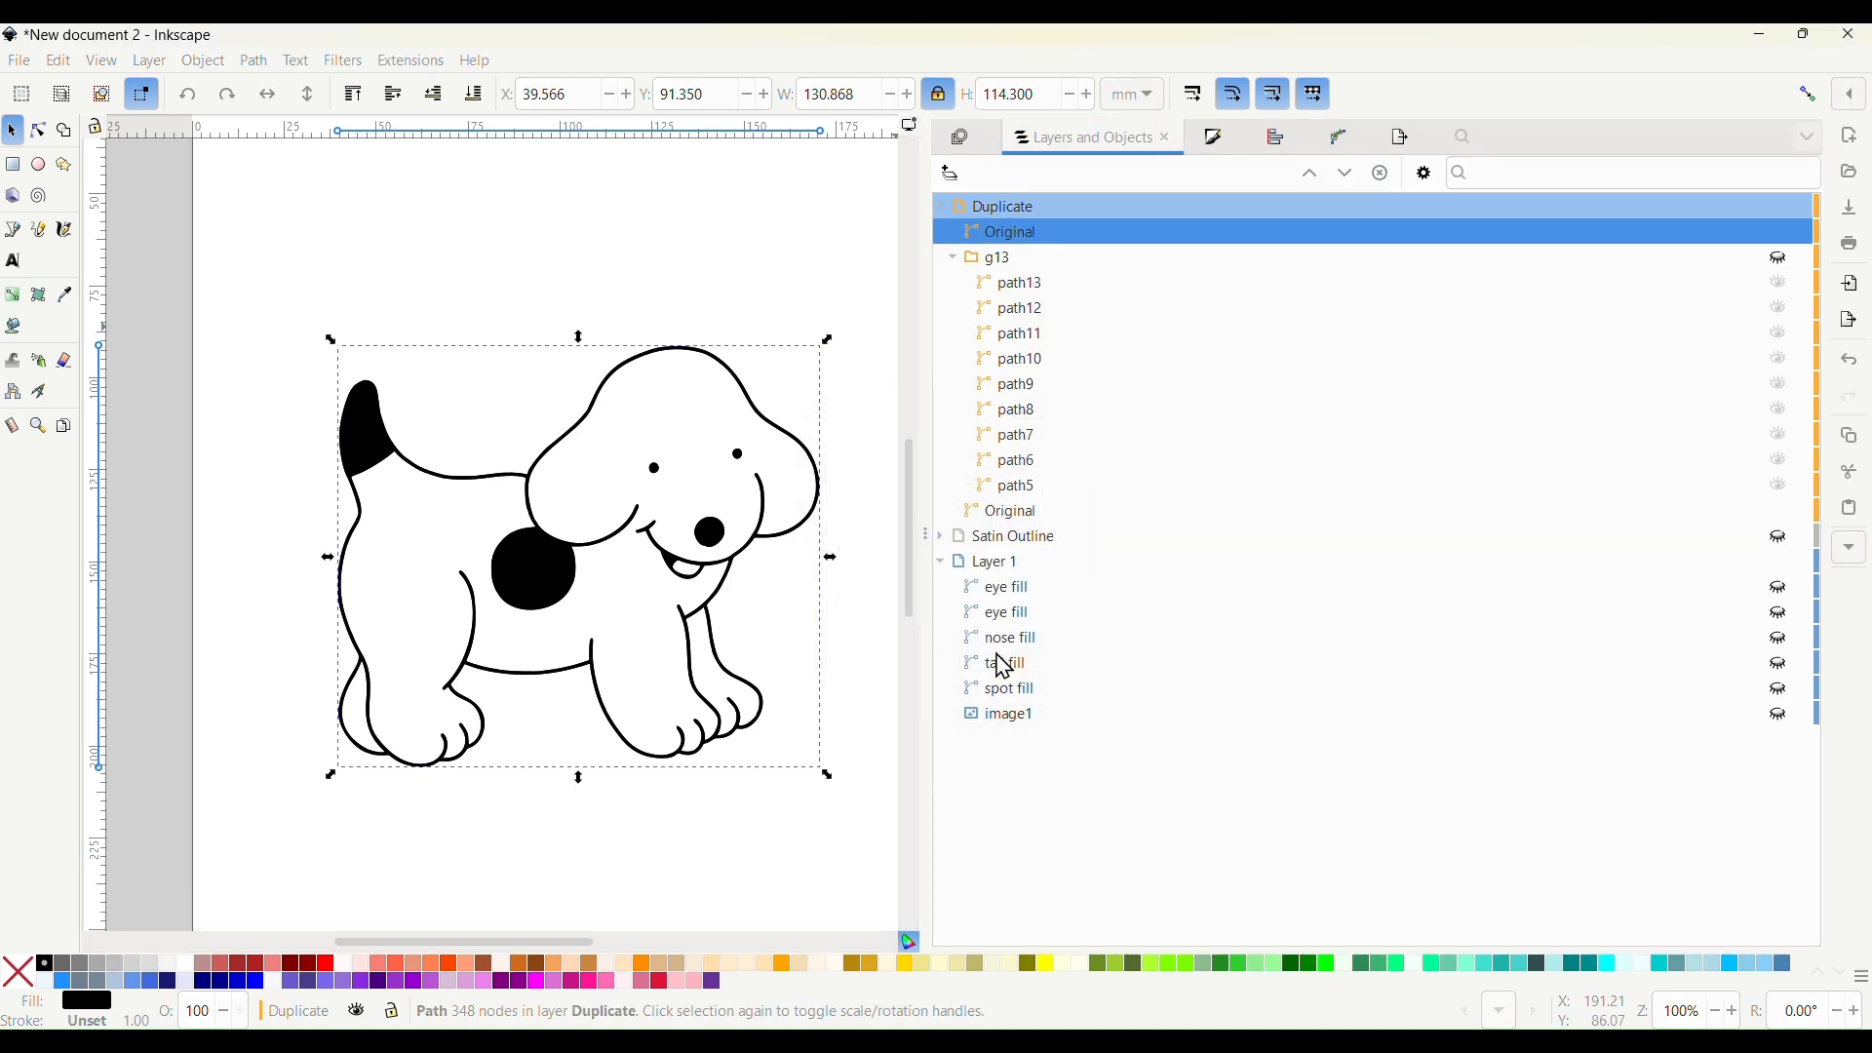
Rename Layer 1 as "Fill layer]"
{"action": "left_click", "coordinate": [1015, 536]}
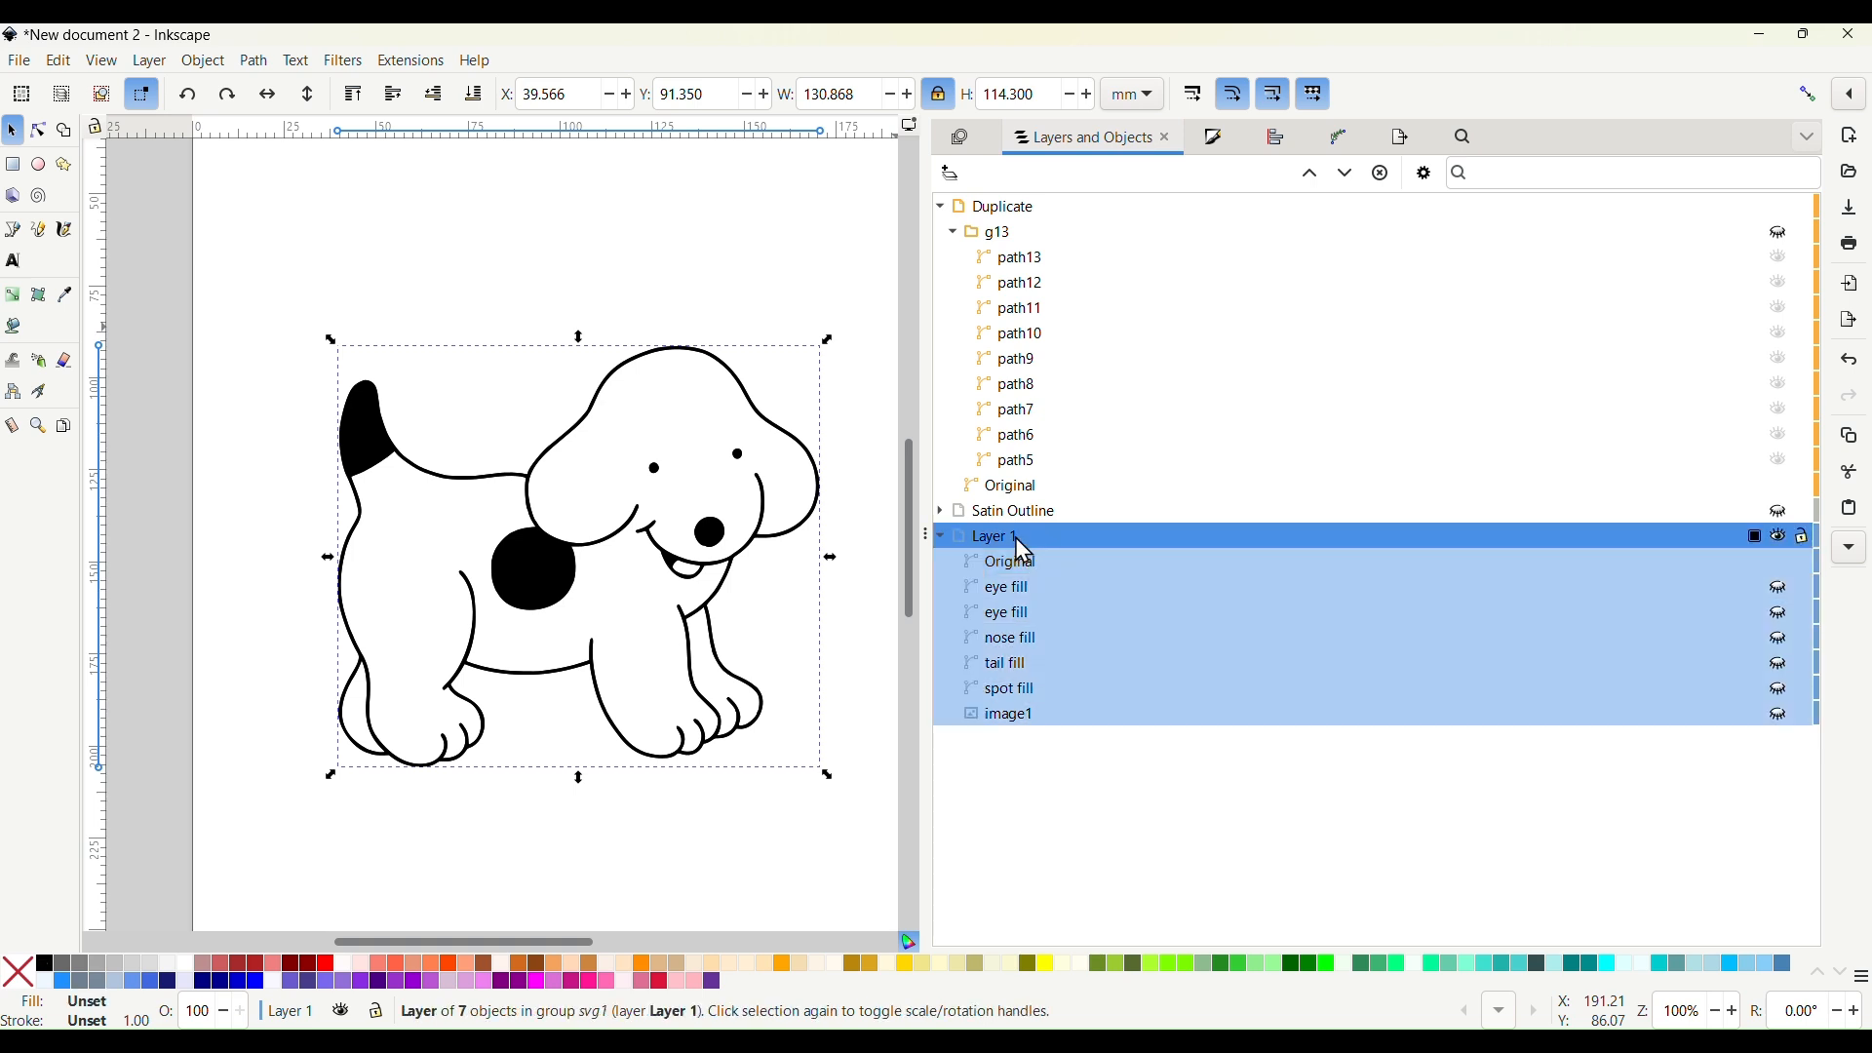
{"action": "left_click", "coordinate": [1016, 536]}
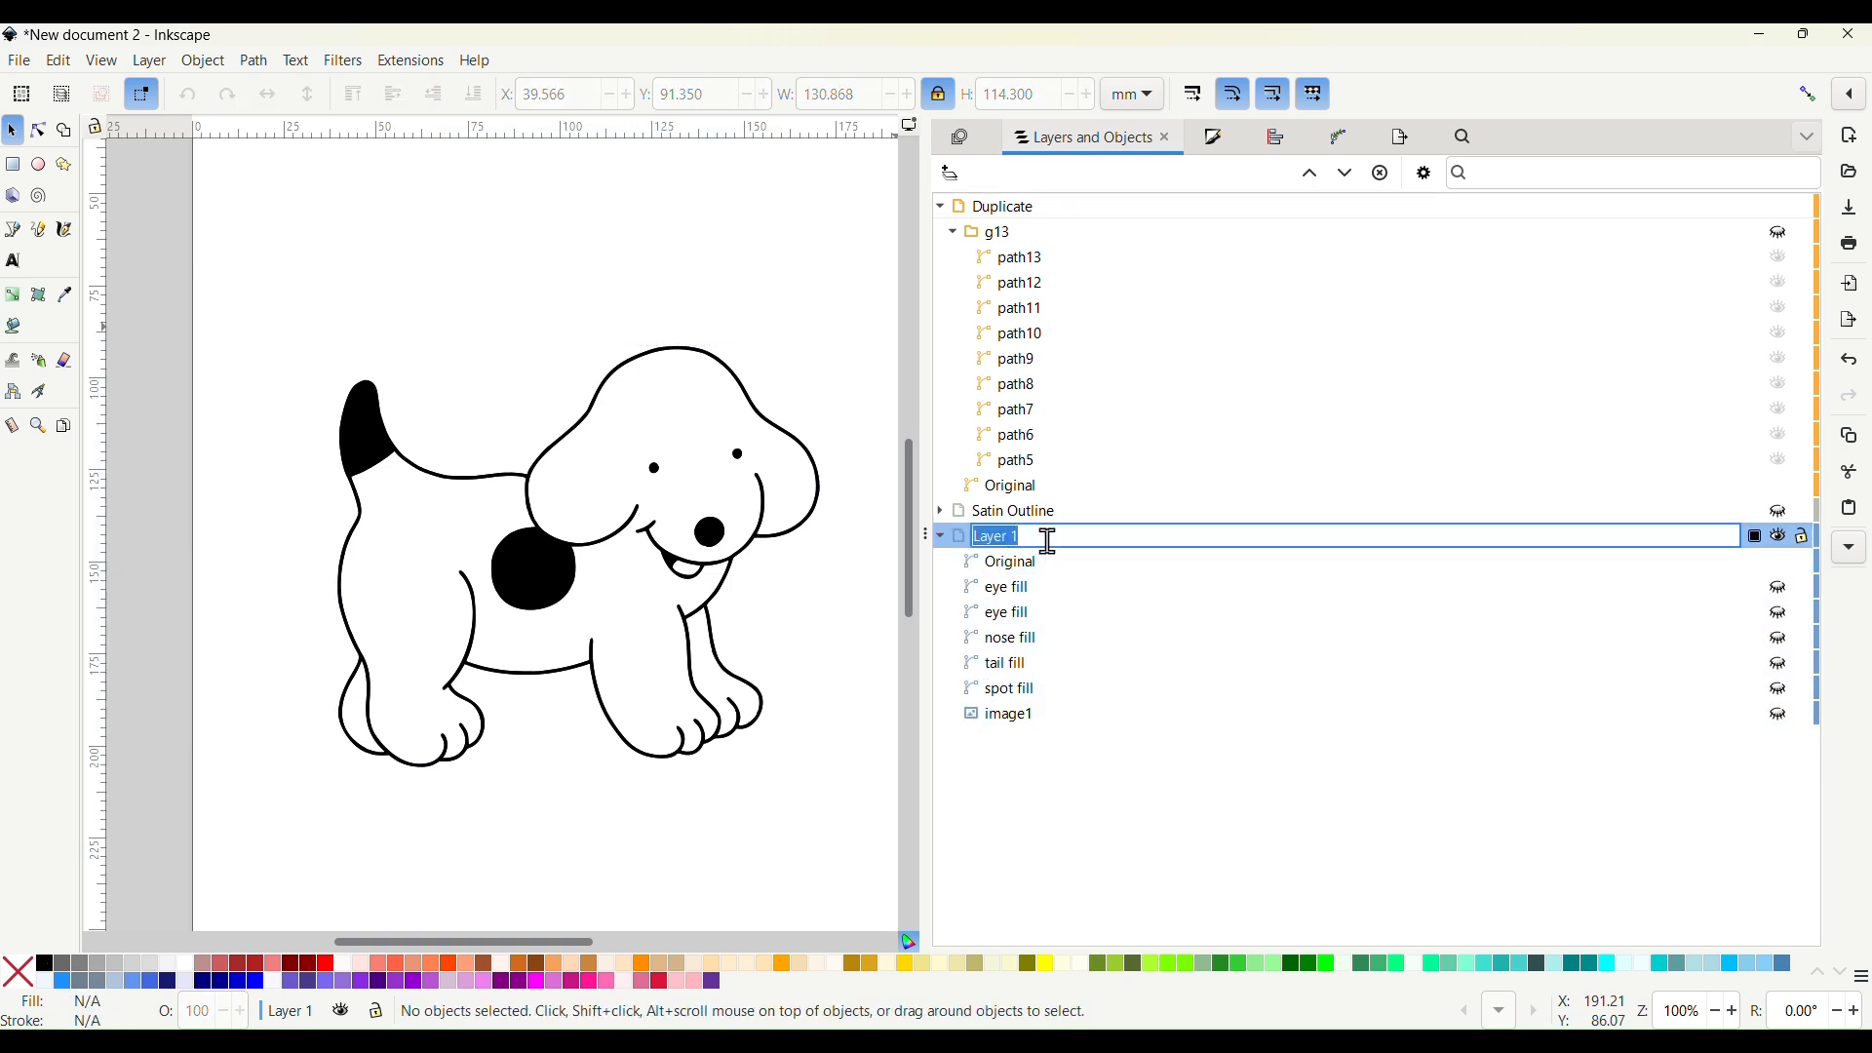
{"action": "type", "text": "Fill layer]"}
{"action": "key", "text": "Return"}
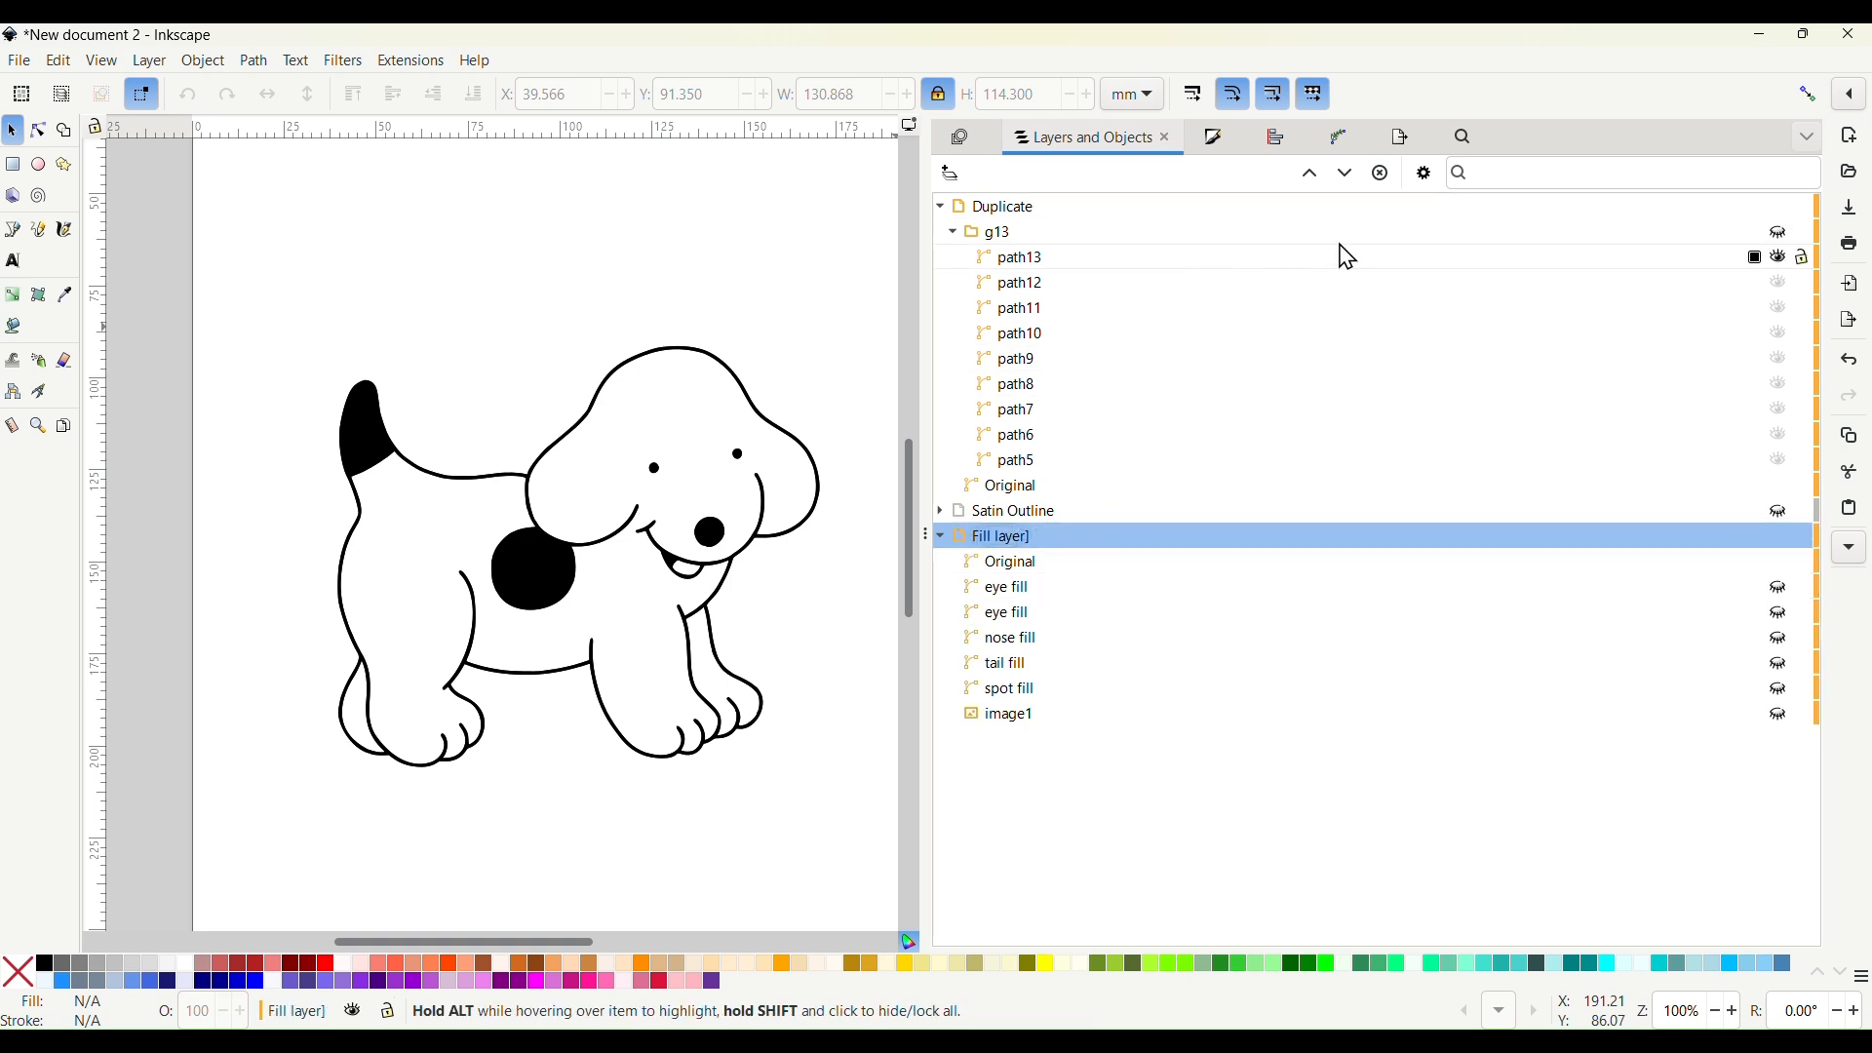
Hide the Duplicate layer and select the copied dog path in the fill layer
{"action": "left_click", "coordinate": [1787, 206]}
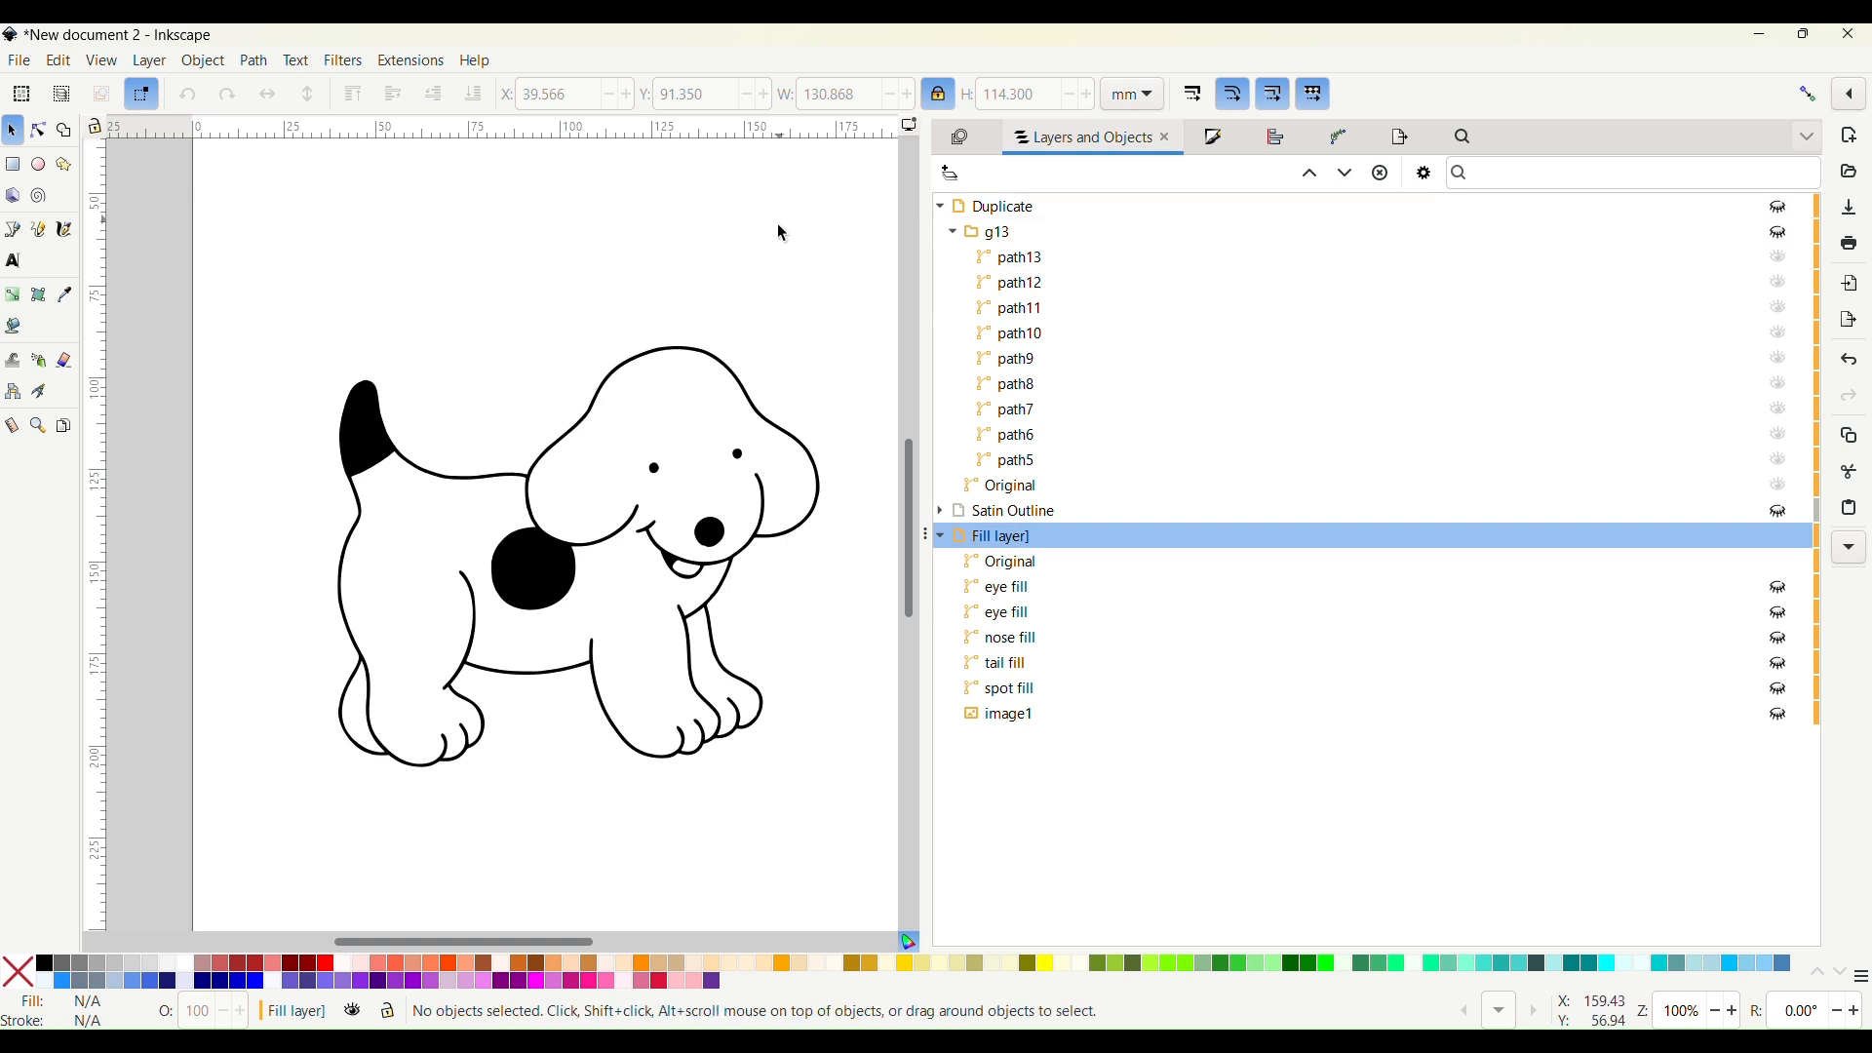
{"action": "left_click", "coordinate": [551, 574]}
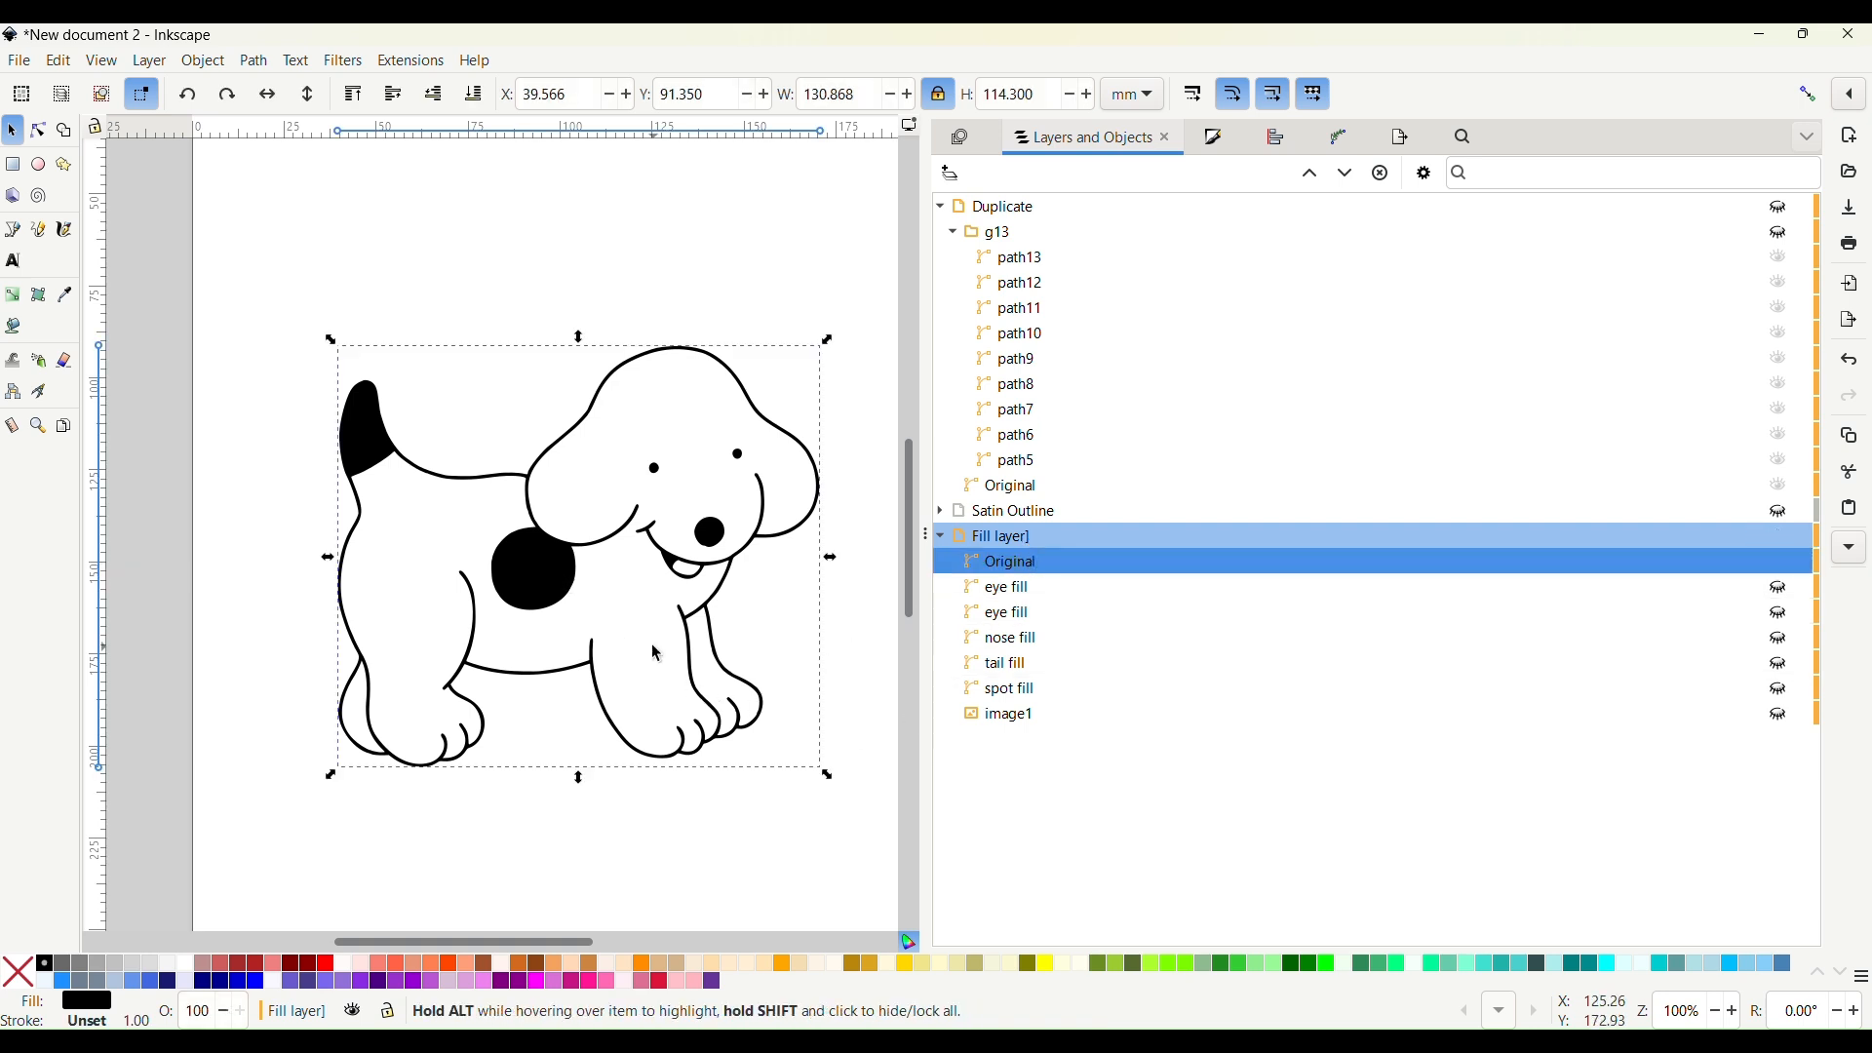
{"action": "scroll", "coordinate": [507, 556], "scroll_direction": "up", "scroll_amount": 2, "text": "ctrl"}
{"action": "scroll", "coordinate": [507, 556], "scroll_direction": "down", "scroll_amount": 1, "text": "ctrl"}
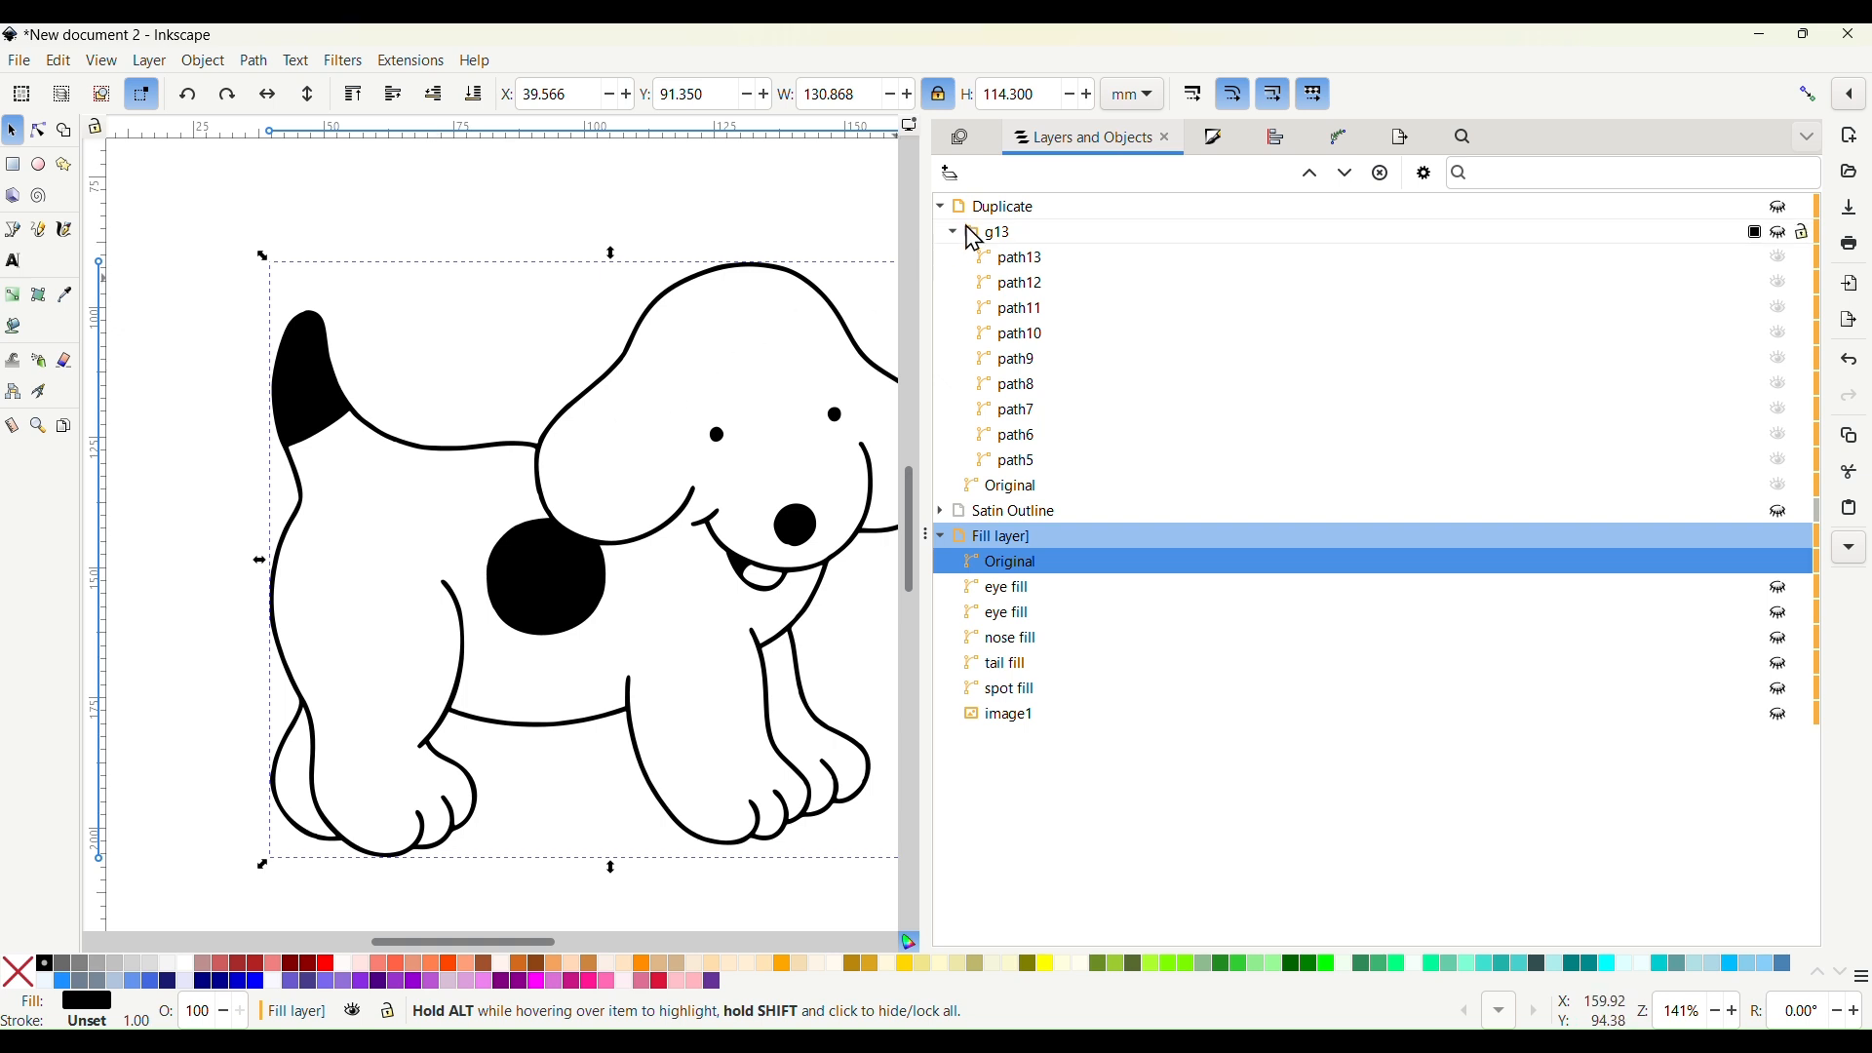
Show the Duplicate layer with its g13 group and hide the Original paths in both layers
{"action": "left_click", "coordinate": [985, 234]}
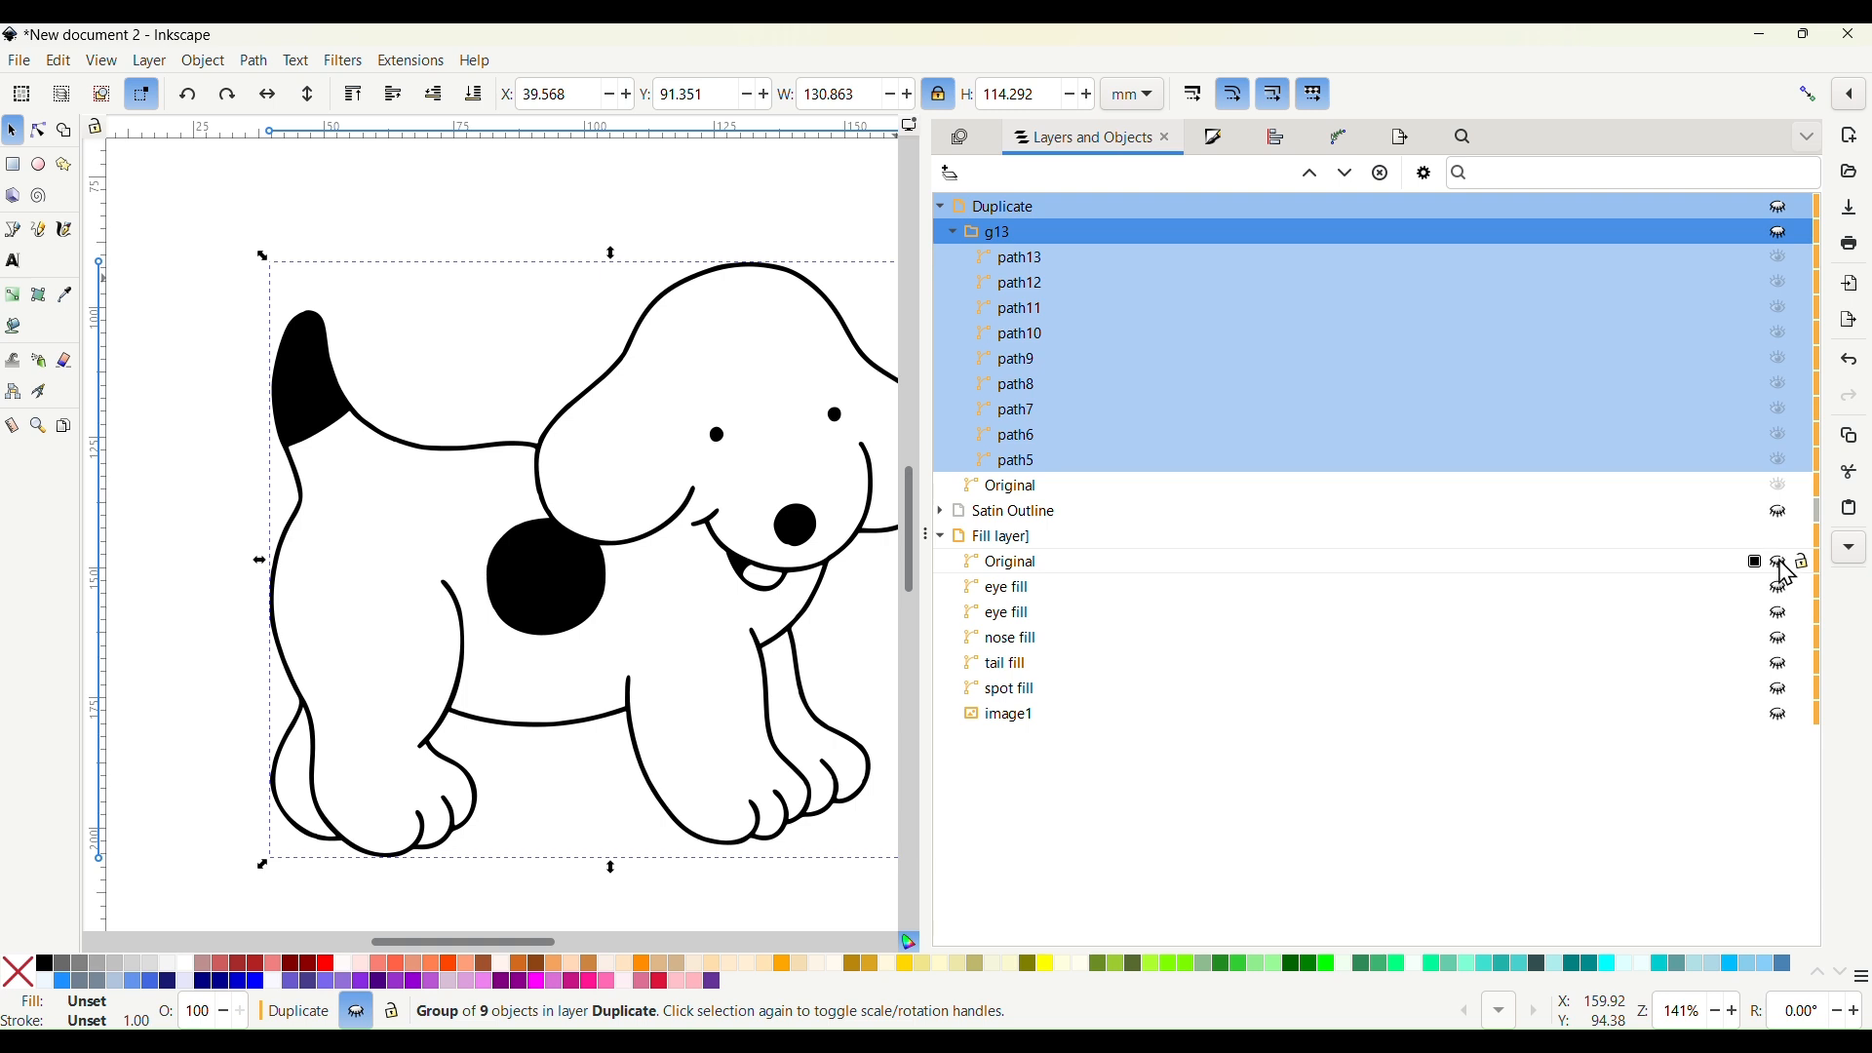
{"action": "left_click", "coordinate": [1785, 568]}
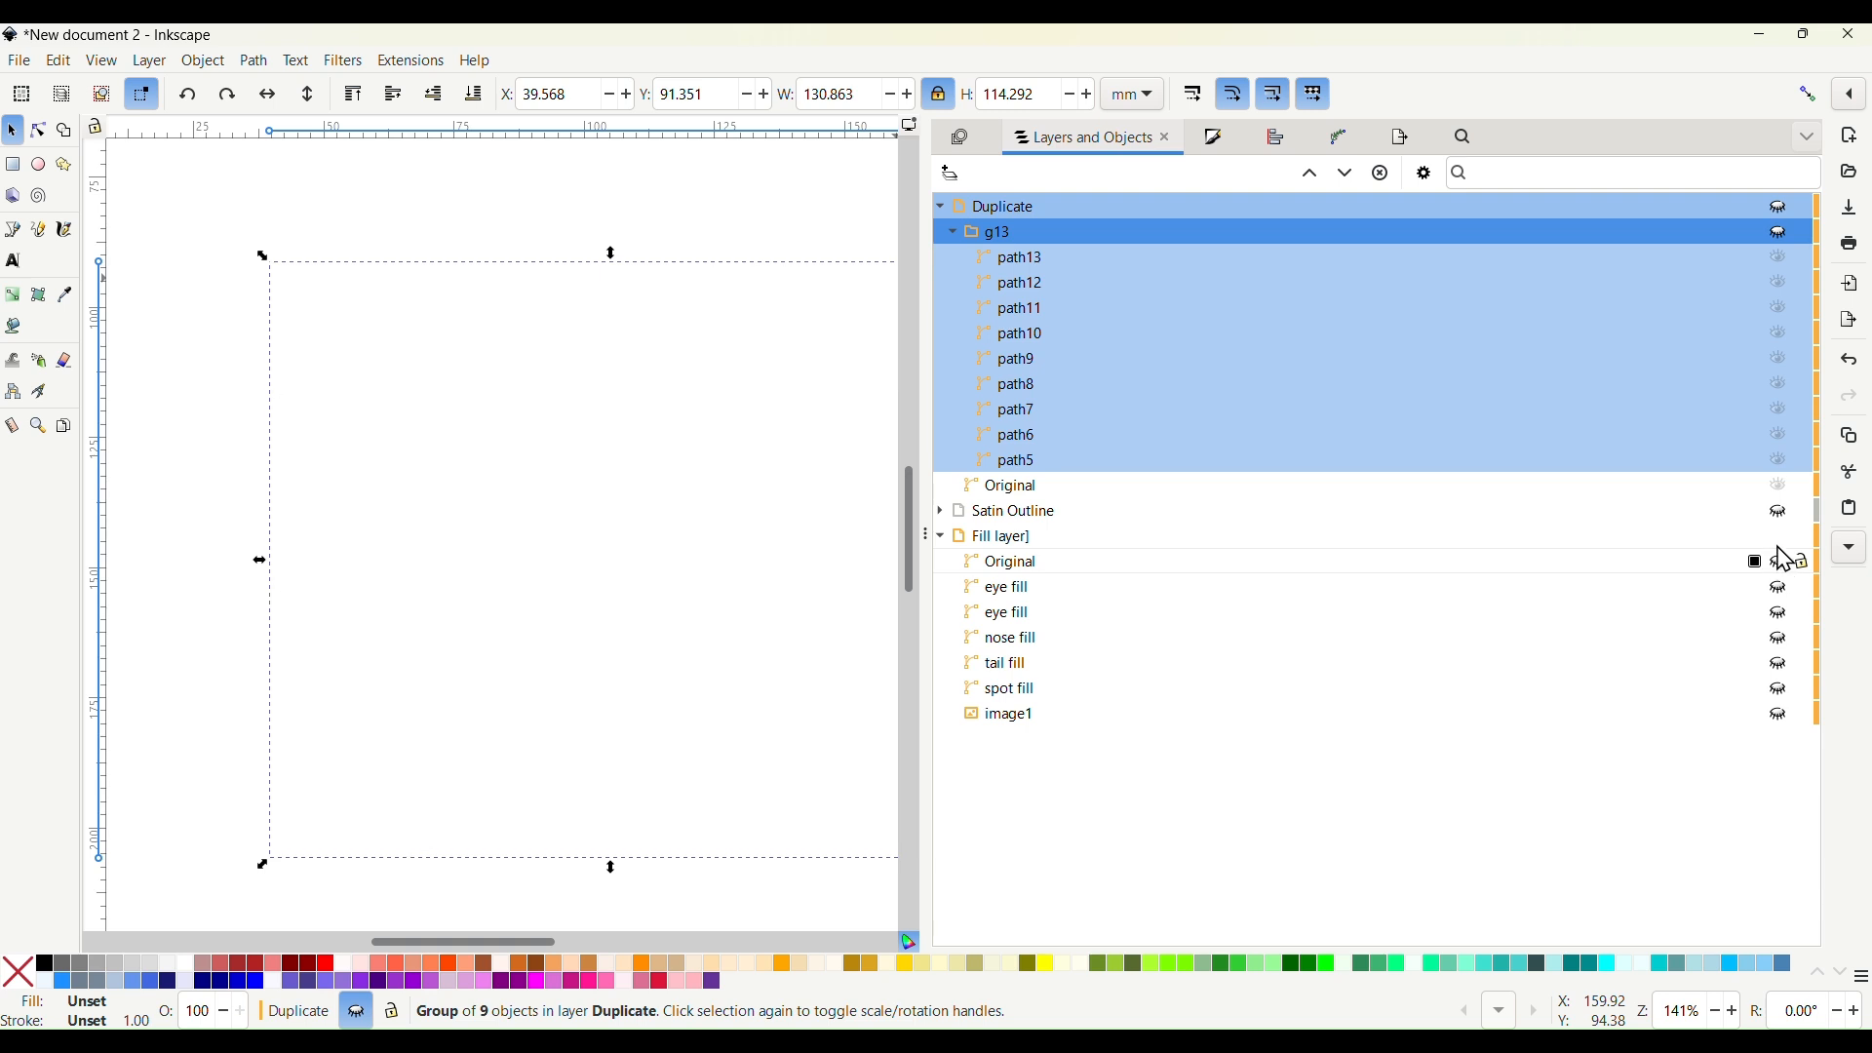
{"action": "left_click", "coordinate": [1783, 231]}
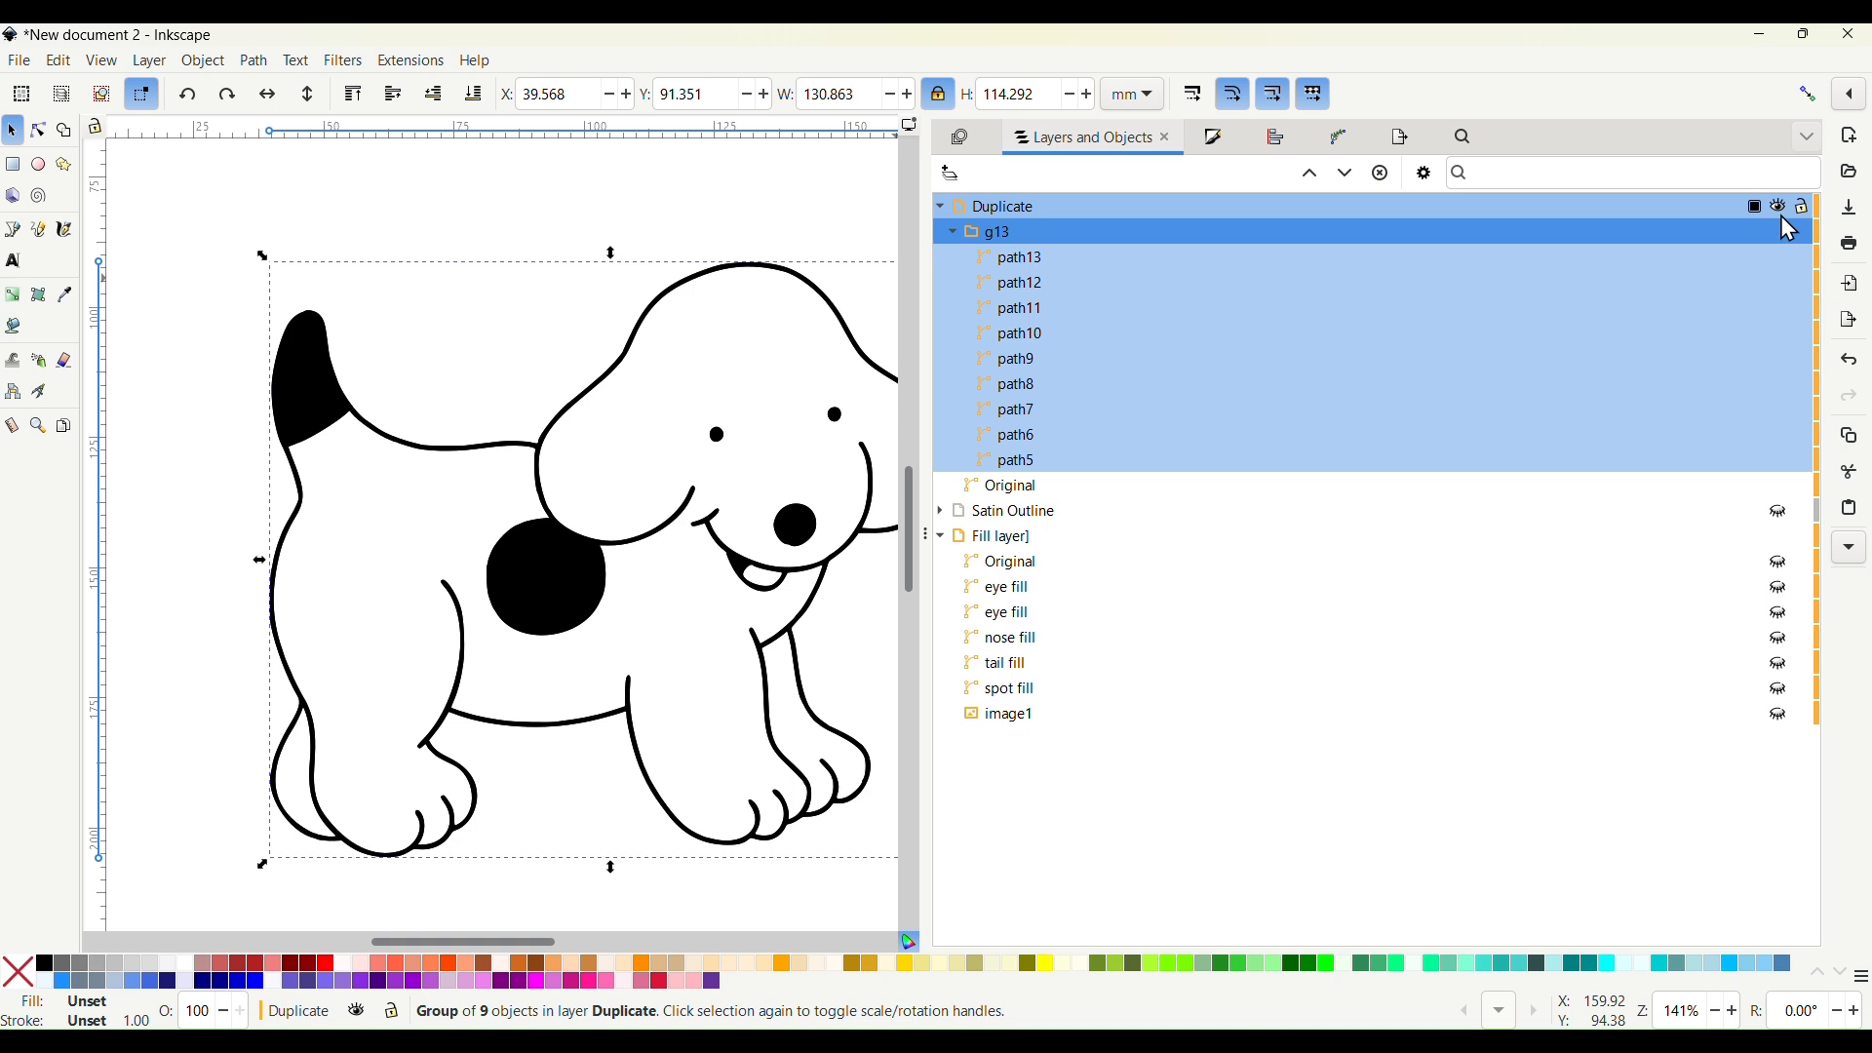
{"action": "left_click", "coordinate": [445, 296]}
{"action": "left_click", "coordinate": [291, 409]}
{"action": "left_click", "coordinate": [1779, 485]}
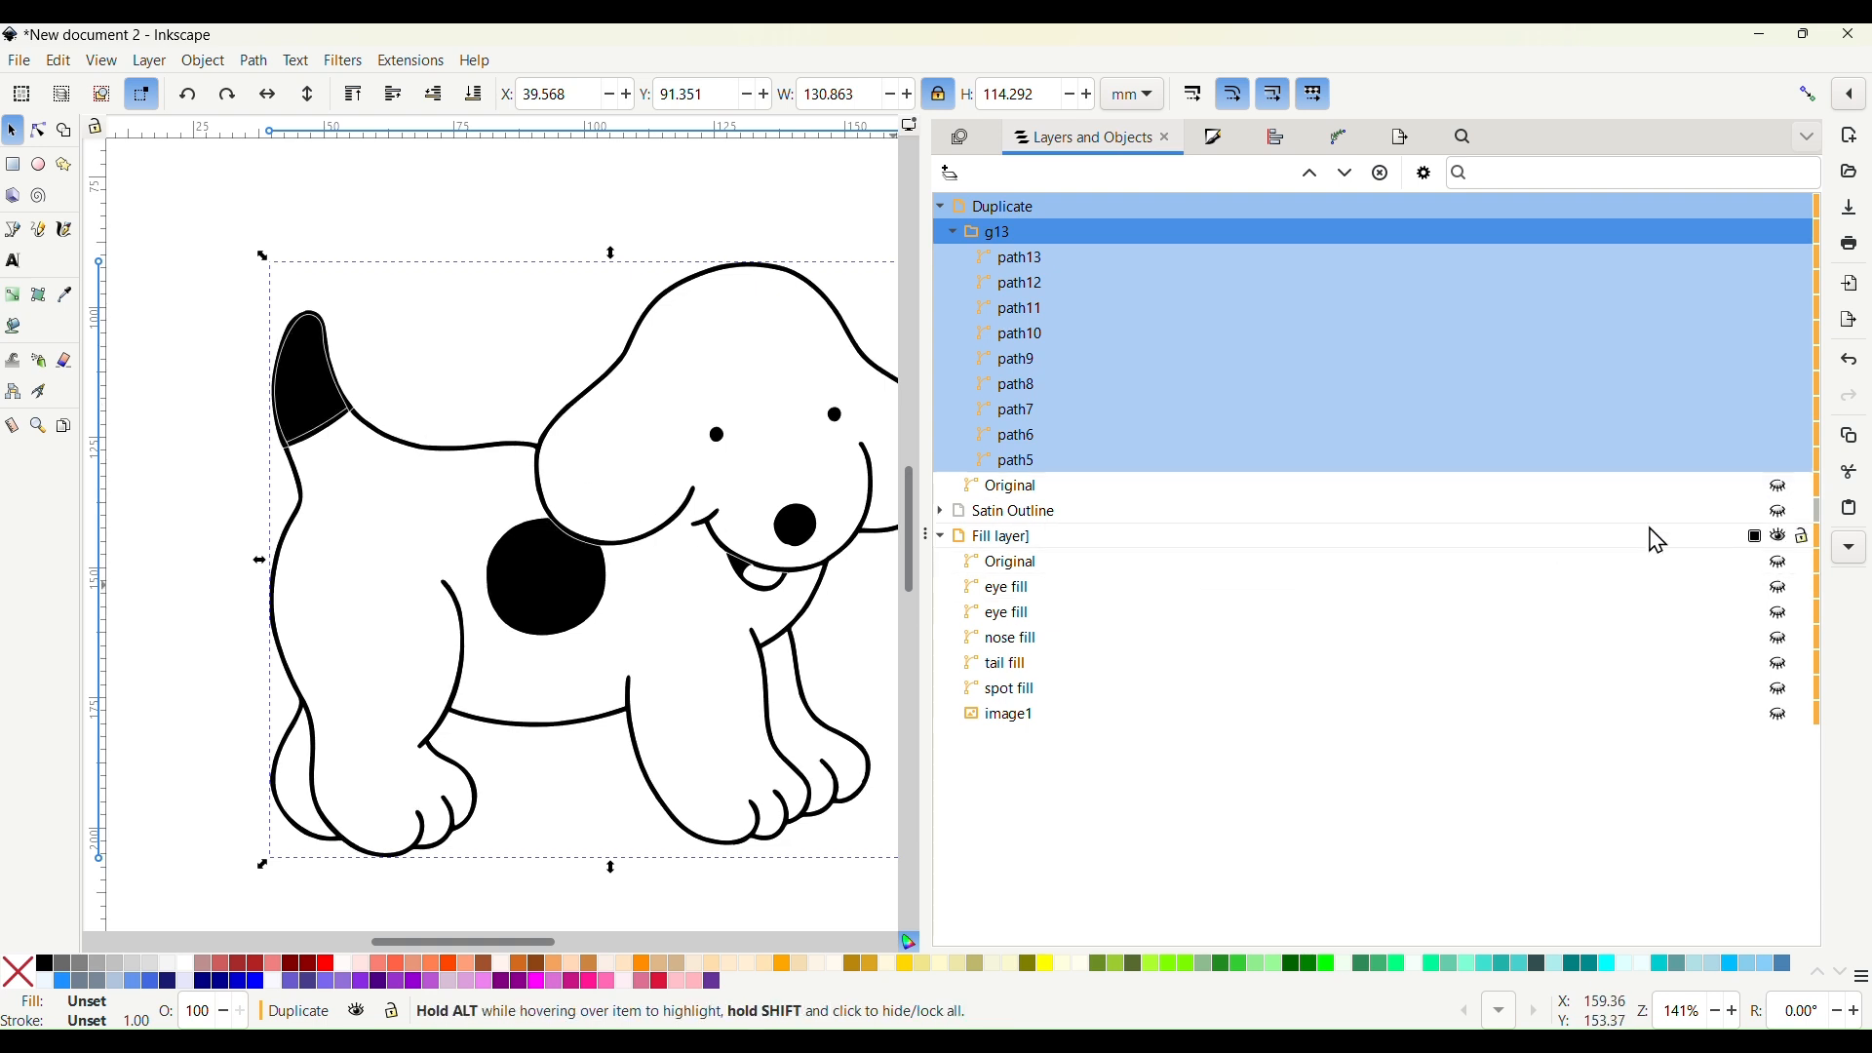
Try moving the g13 artwork by its tail, and undo the move
{"action": "left_click", "coordinate": [440, 380]}
{"action": "left_click", "coordinate": [318, 404]}
{"action": "left_click_drag", "start_coordinate": [319, 402], "coordinate": [339, 455]}
{"action": "key", "text": "ctrl+z"}
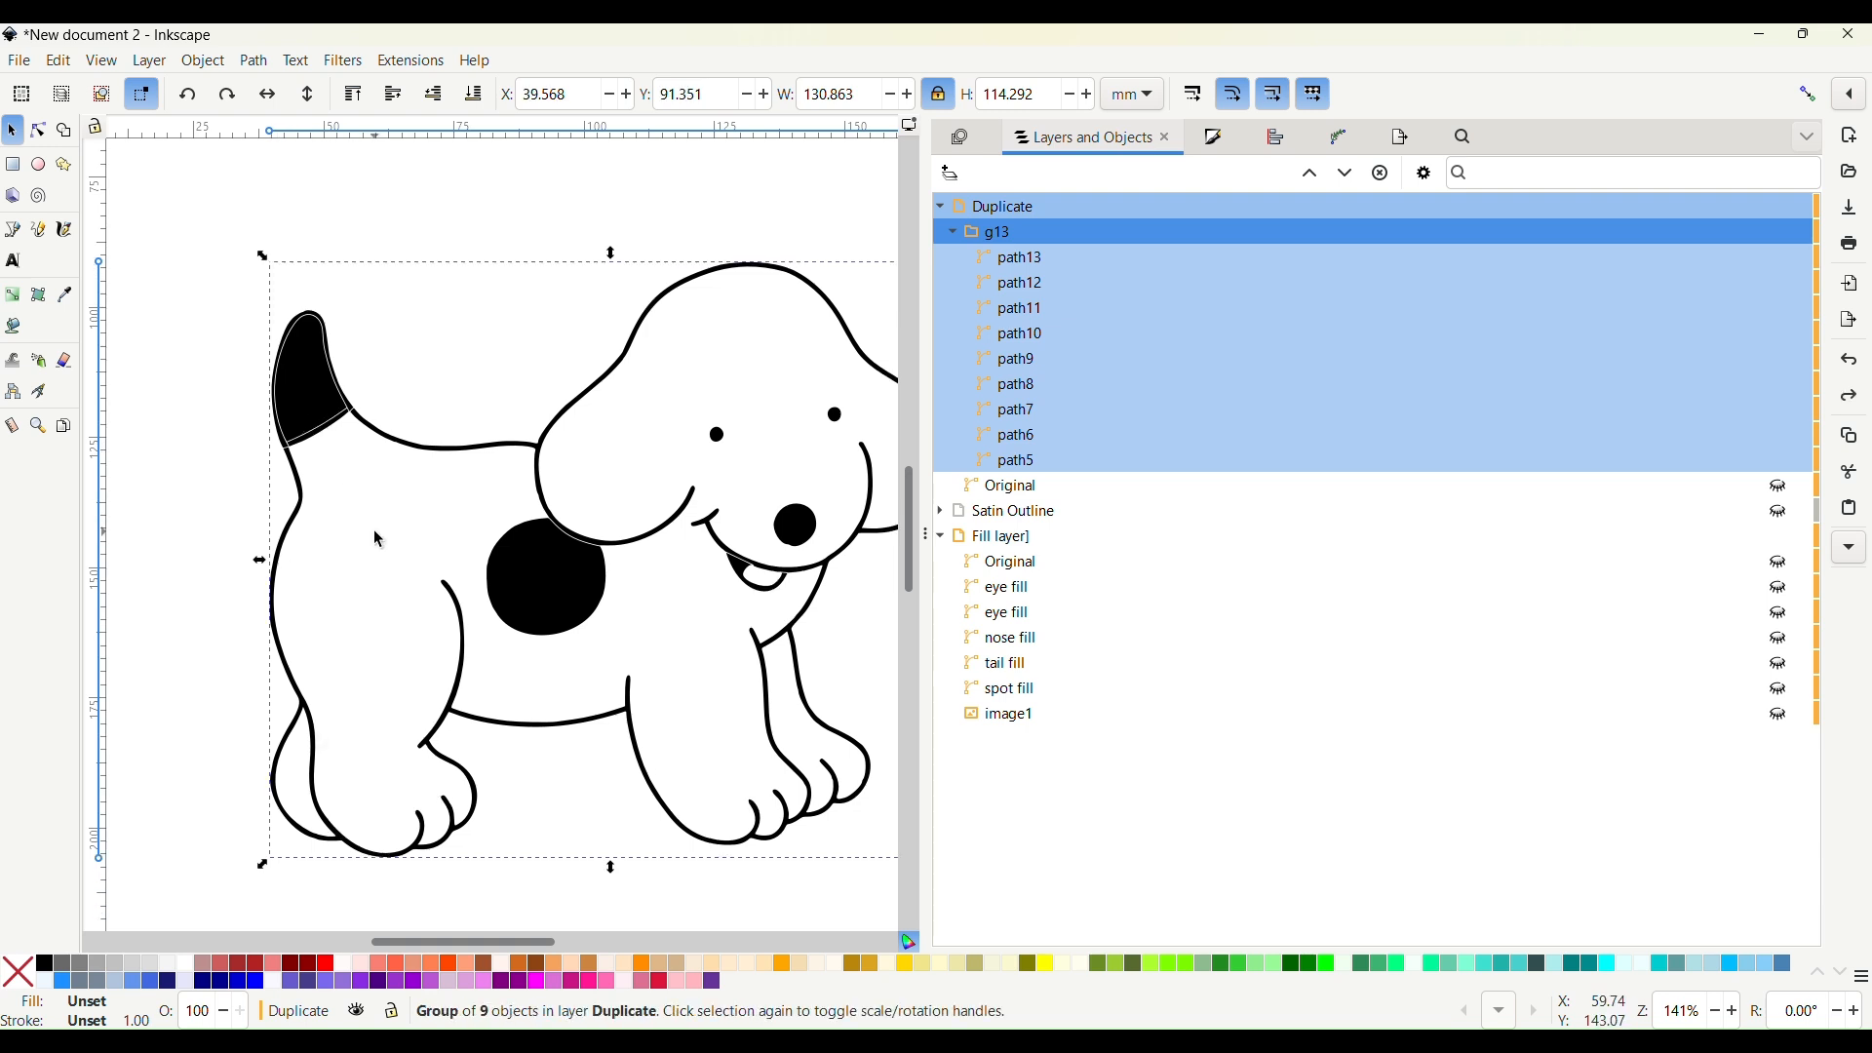
Duplicate the g13 group and move the copy to the fill layer
{"action": "left_click", "coordinate": [1004, 569]}
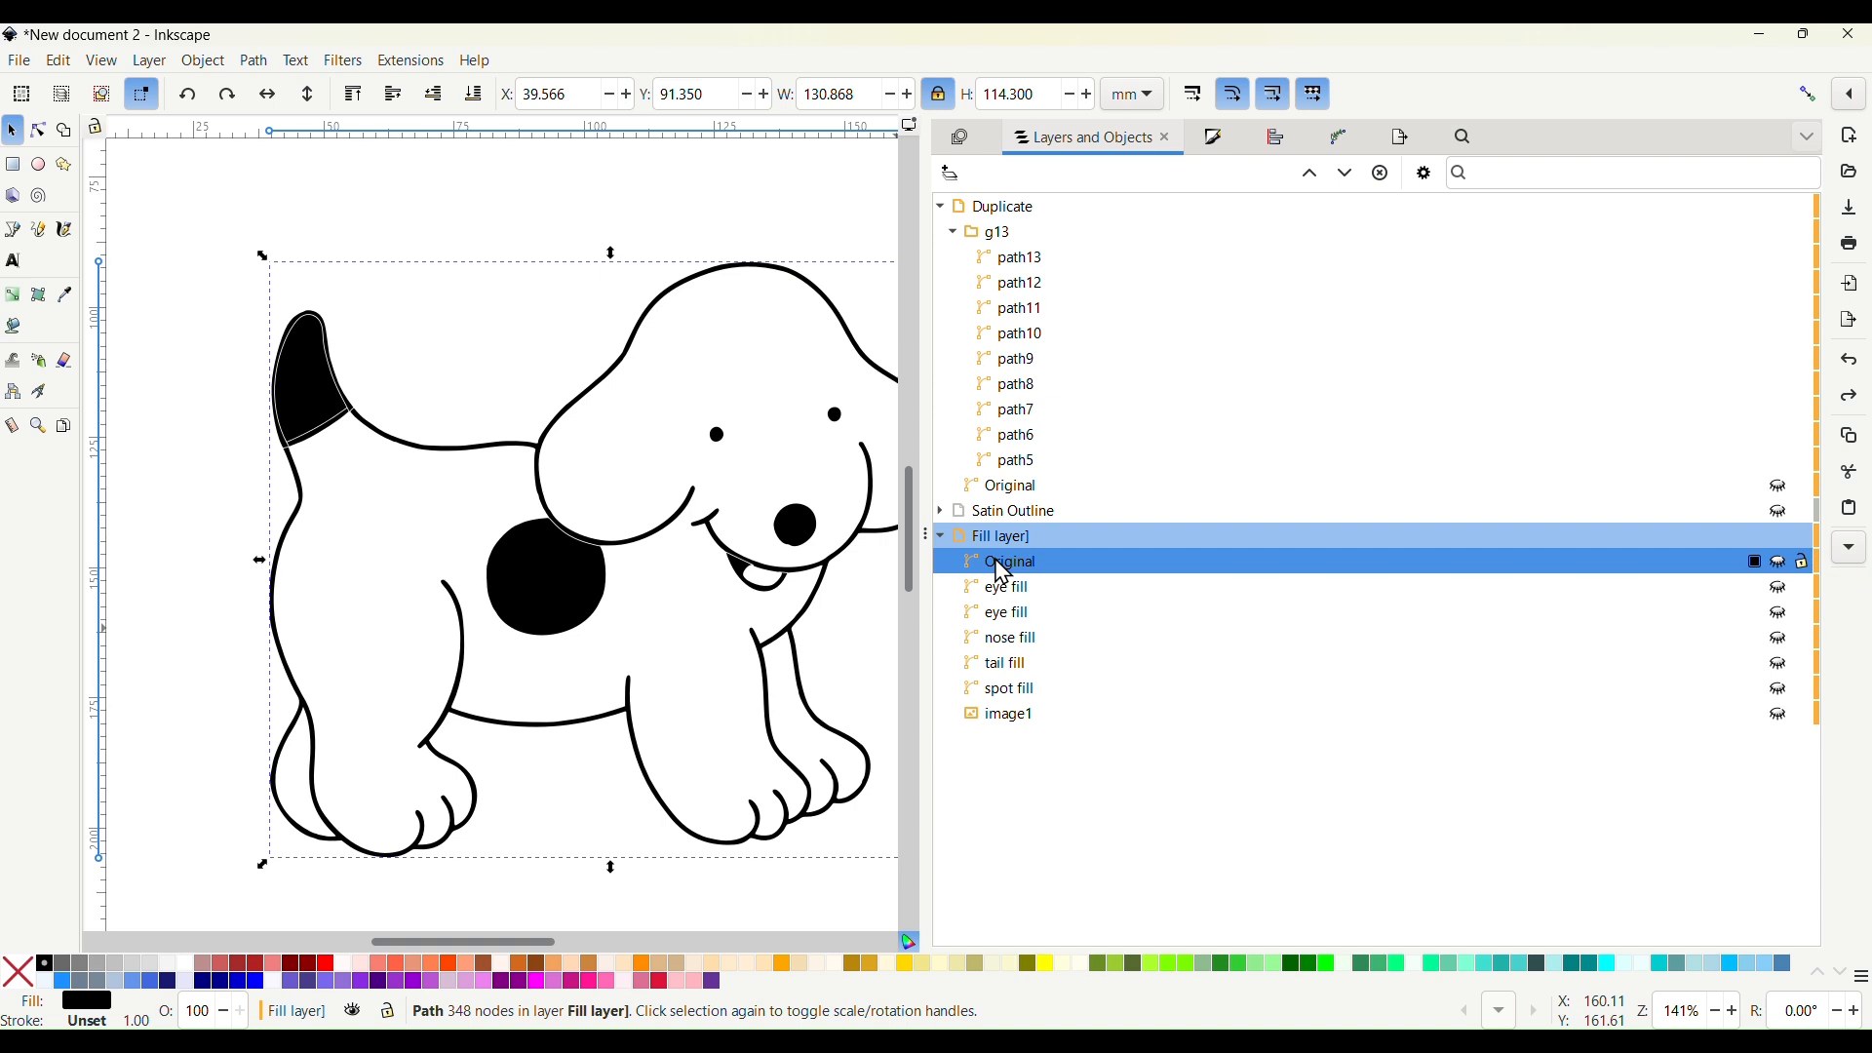
{"action": "left_click", "coordinate": [999, 235]}
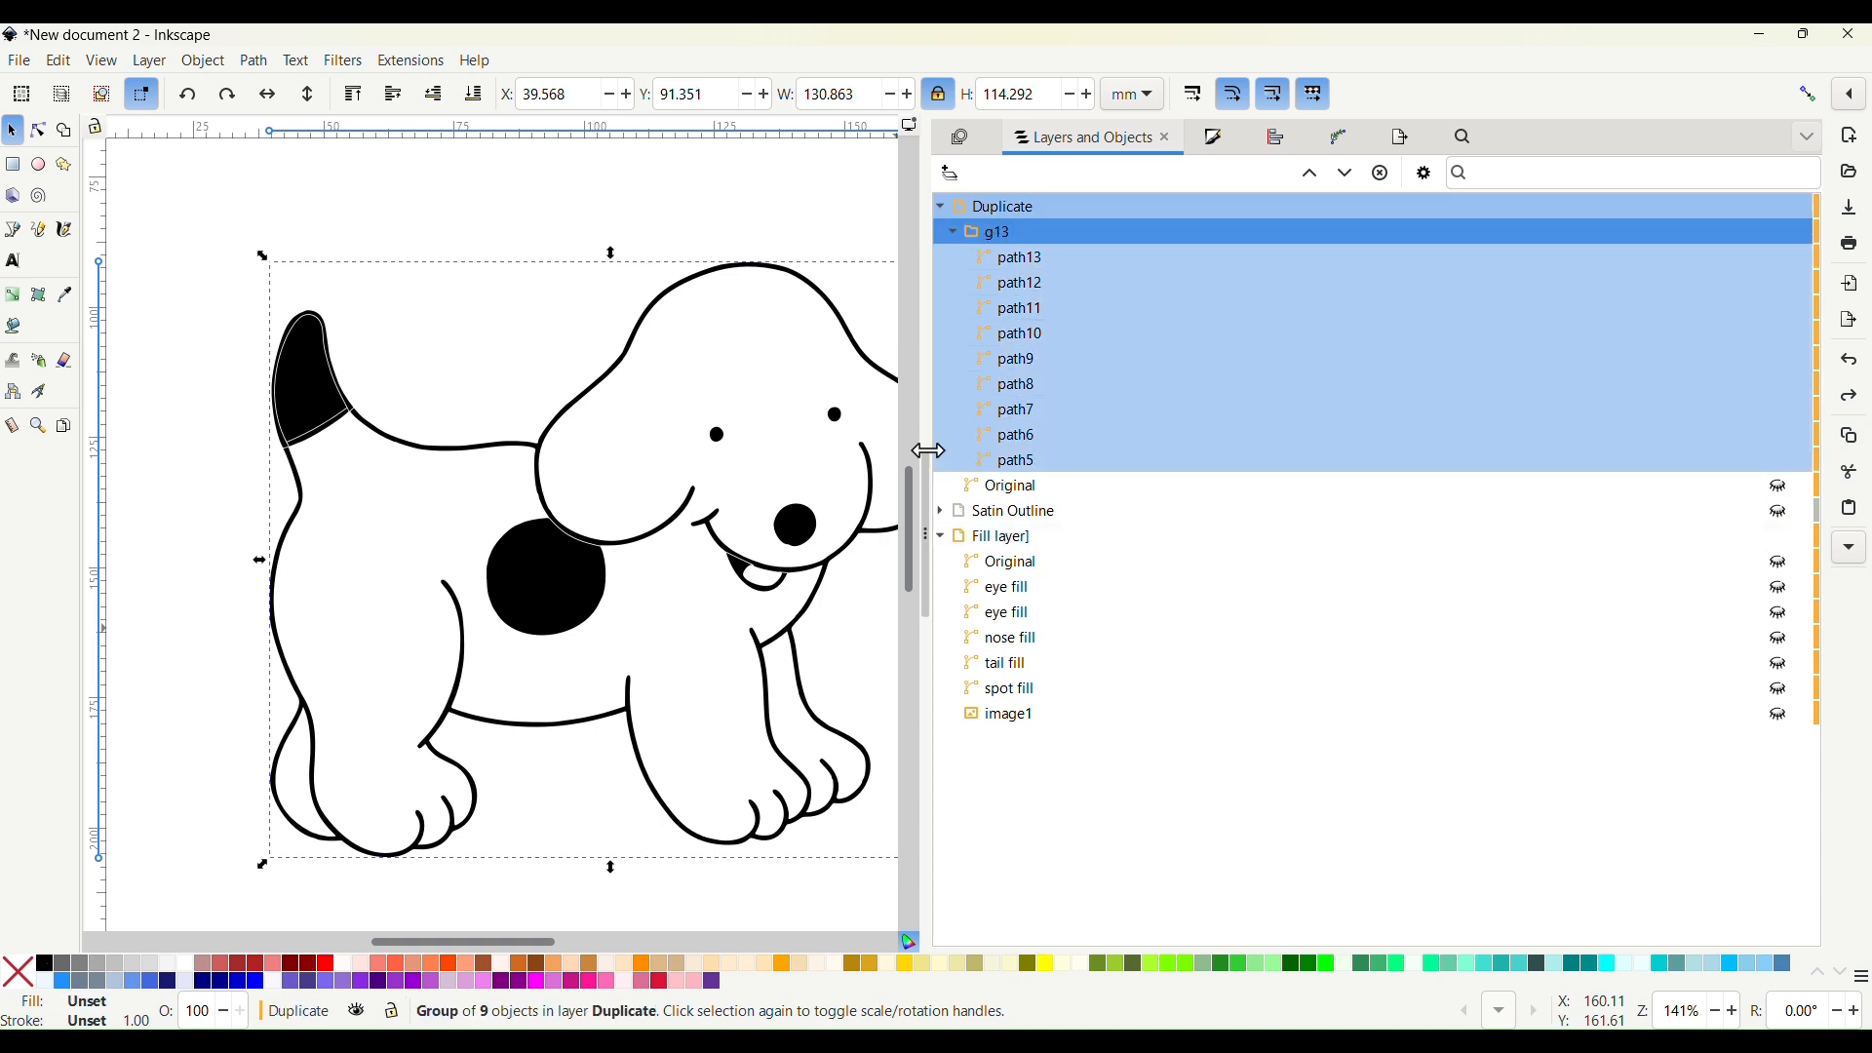
{"action": "key", "text": "ctrl+g"}
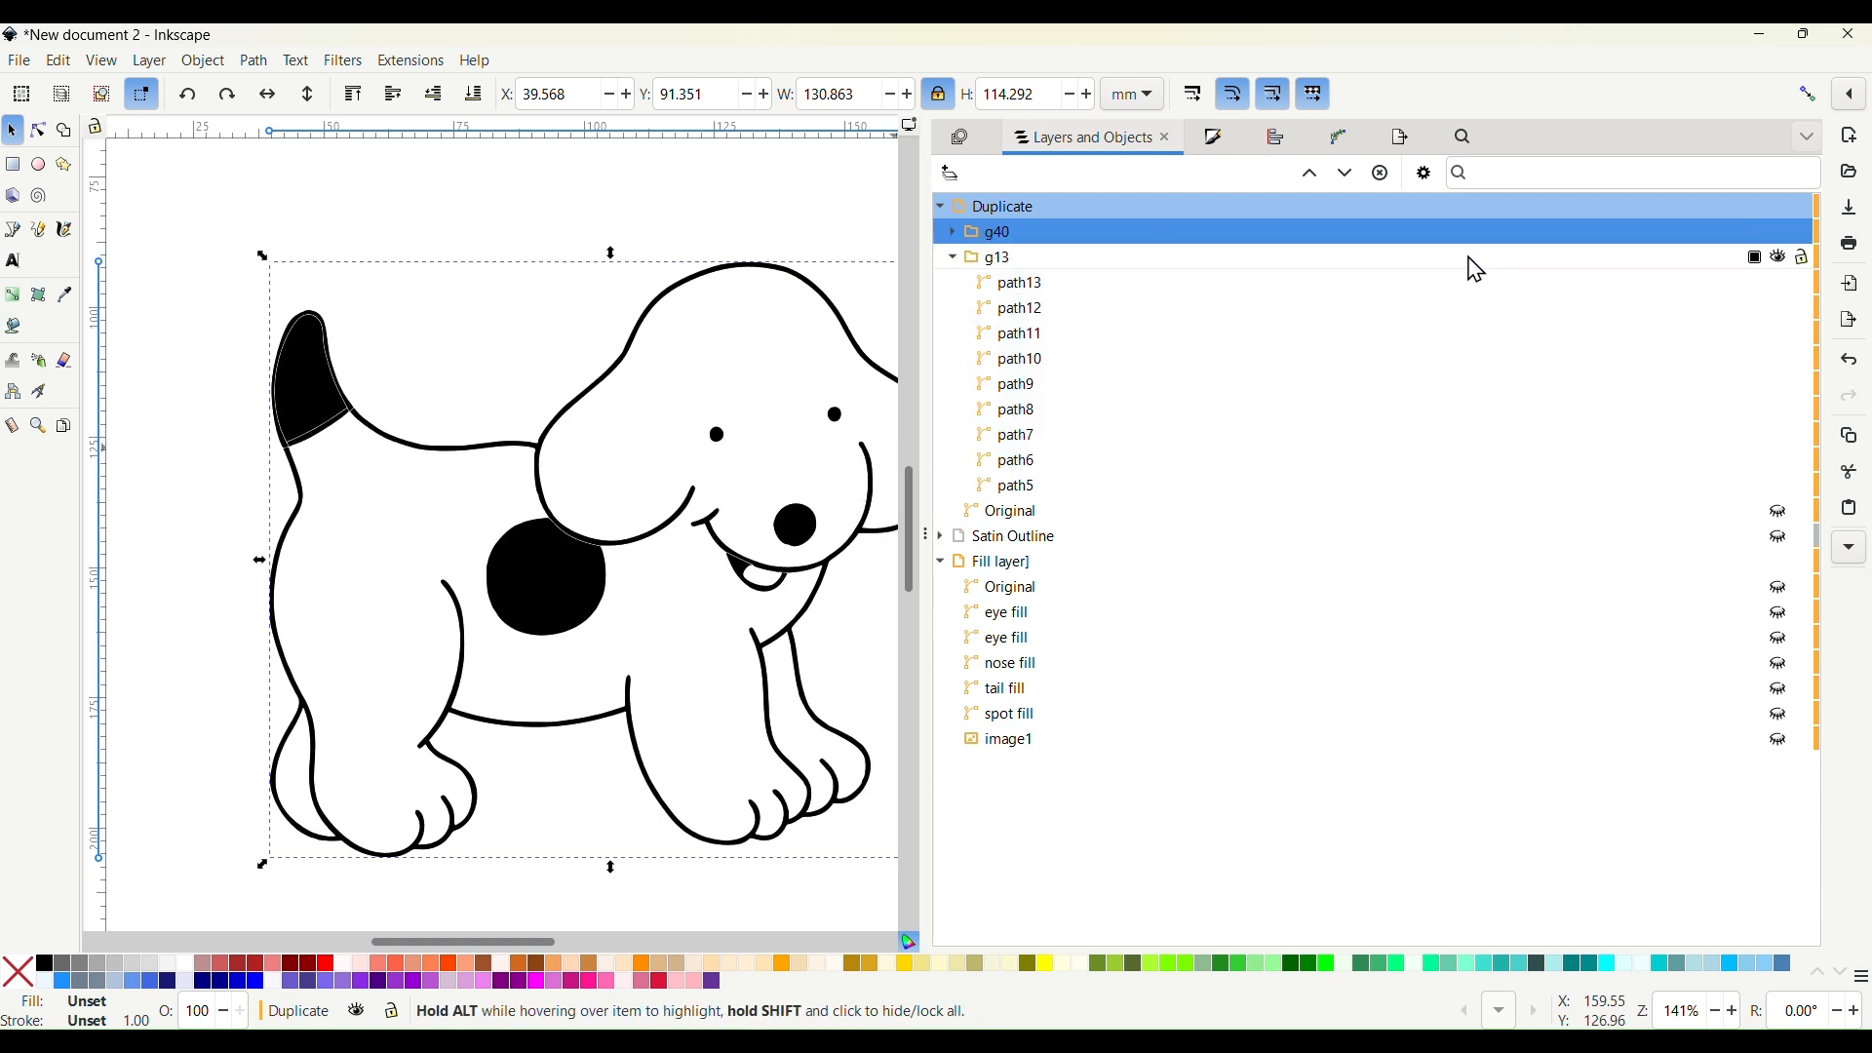
{"action": "right_click", "coordinate": [1103, 245]}
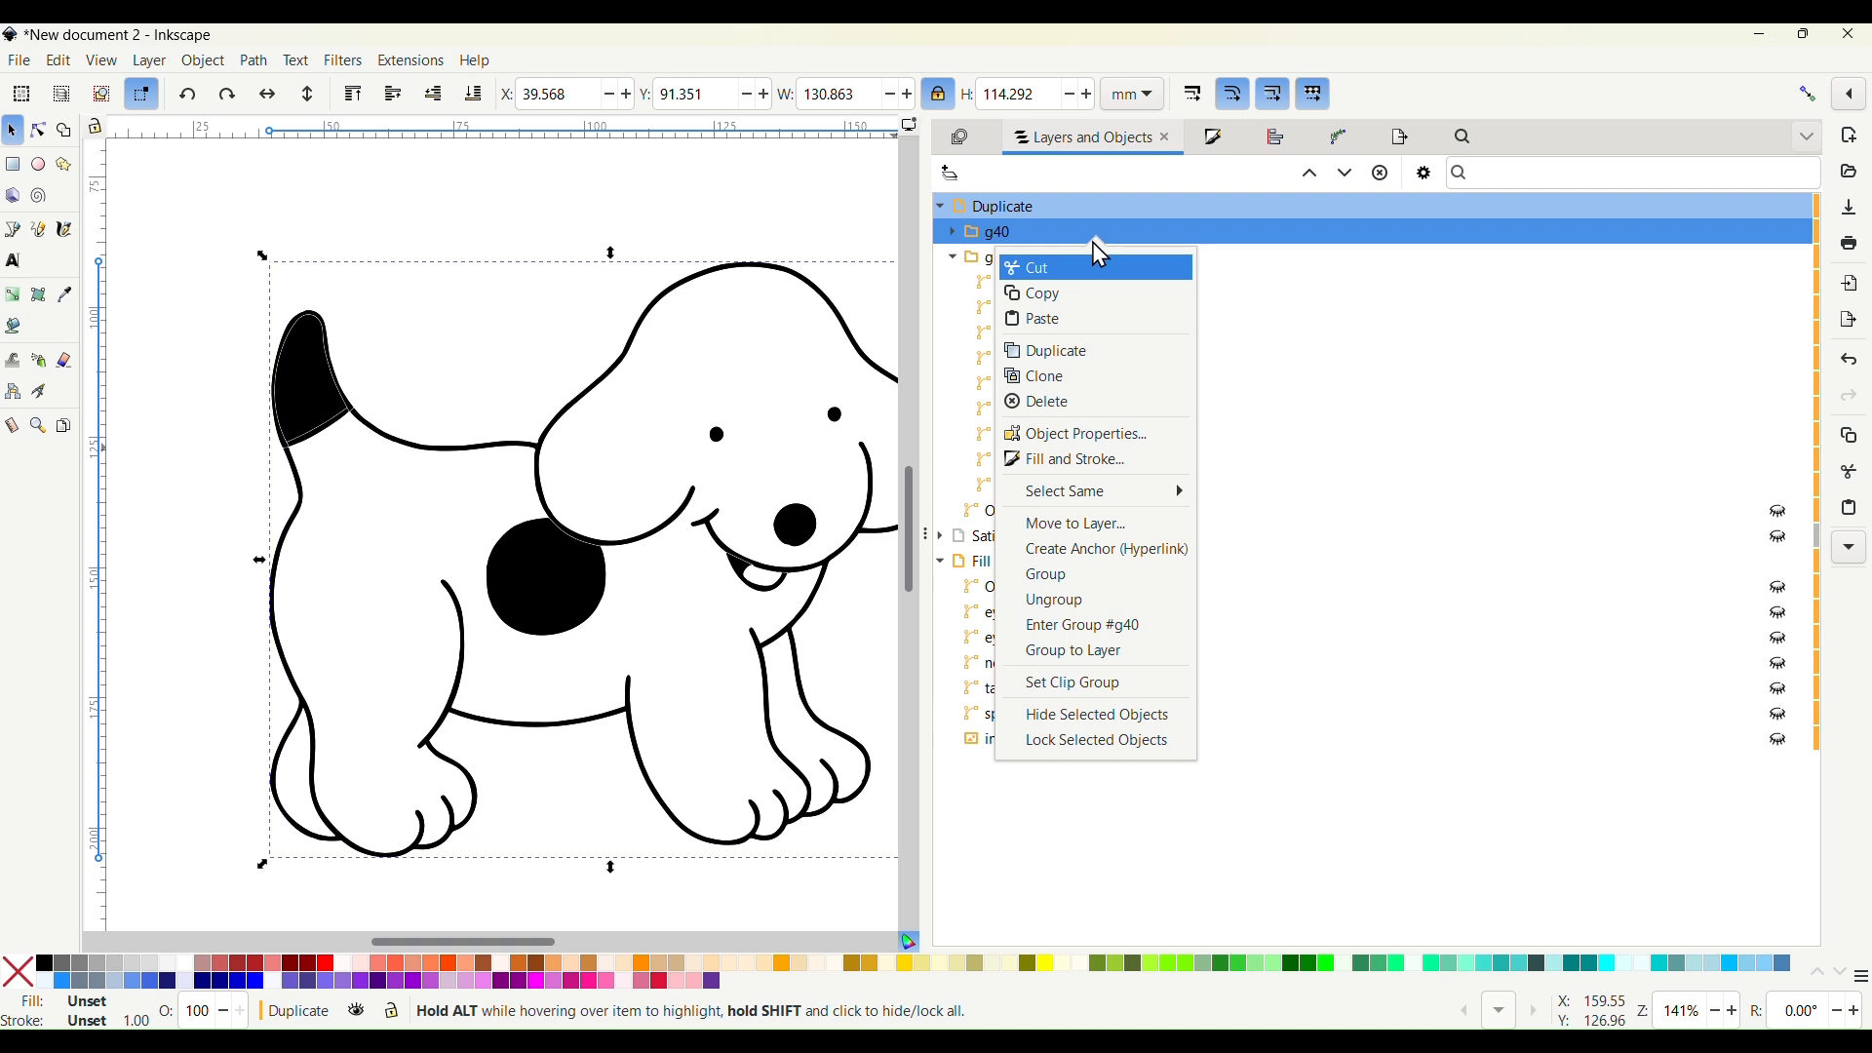
{"action": "left_click", "coordinate": [1065, 526]}
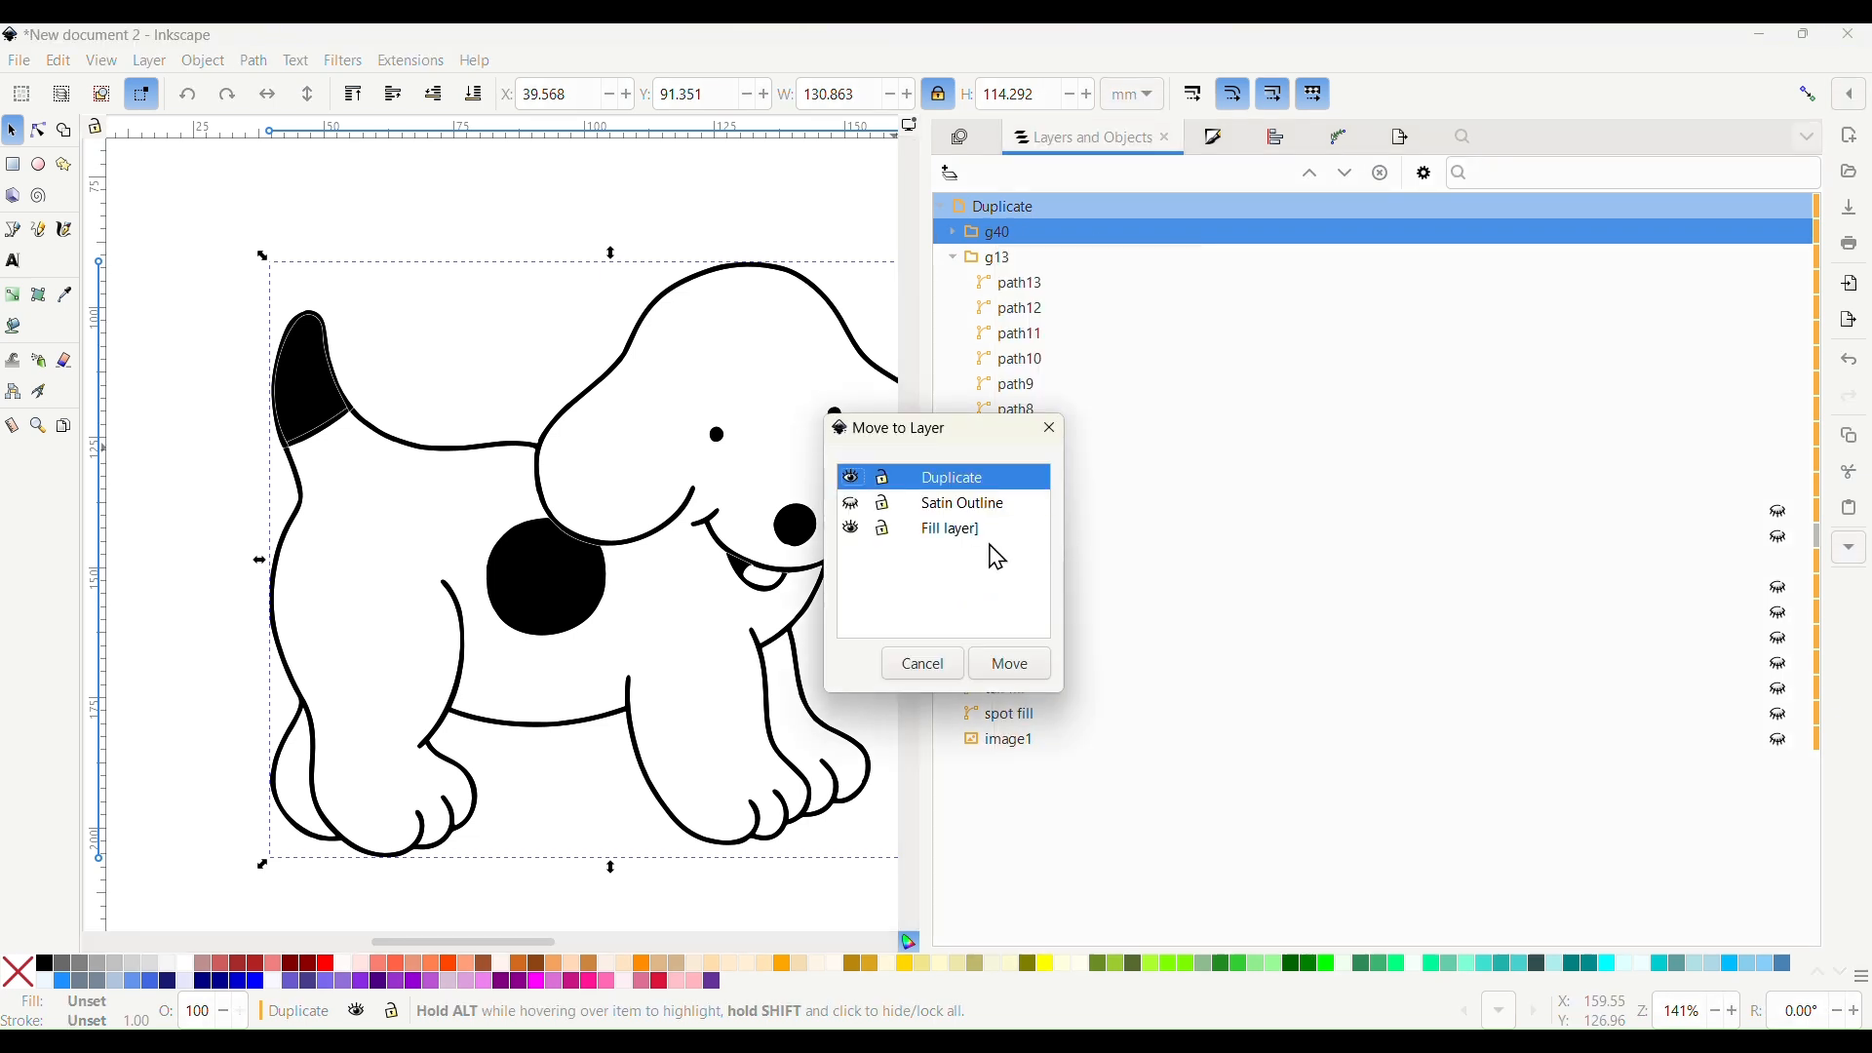
{"action": "left_click", "coordinate": [969, 539]}
{"action": "left_click", "coordinate": [990, 667]}
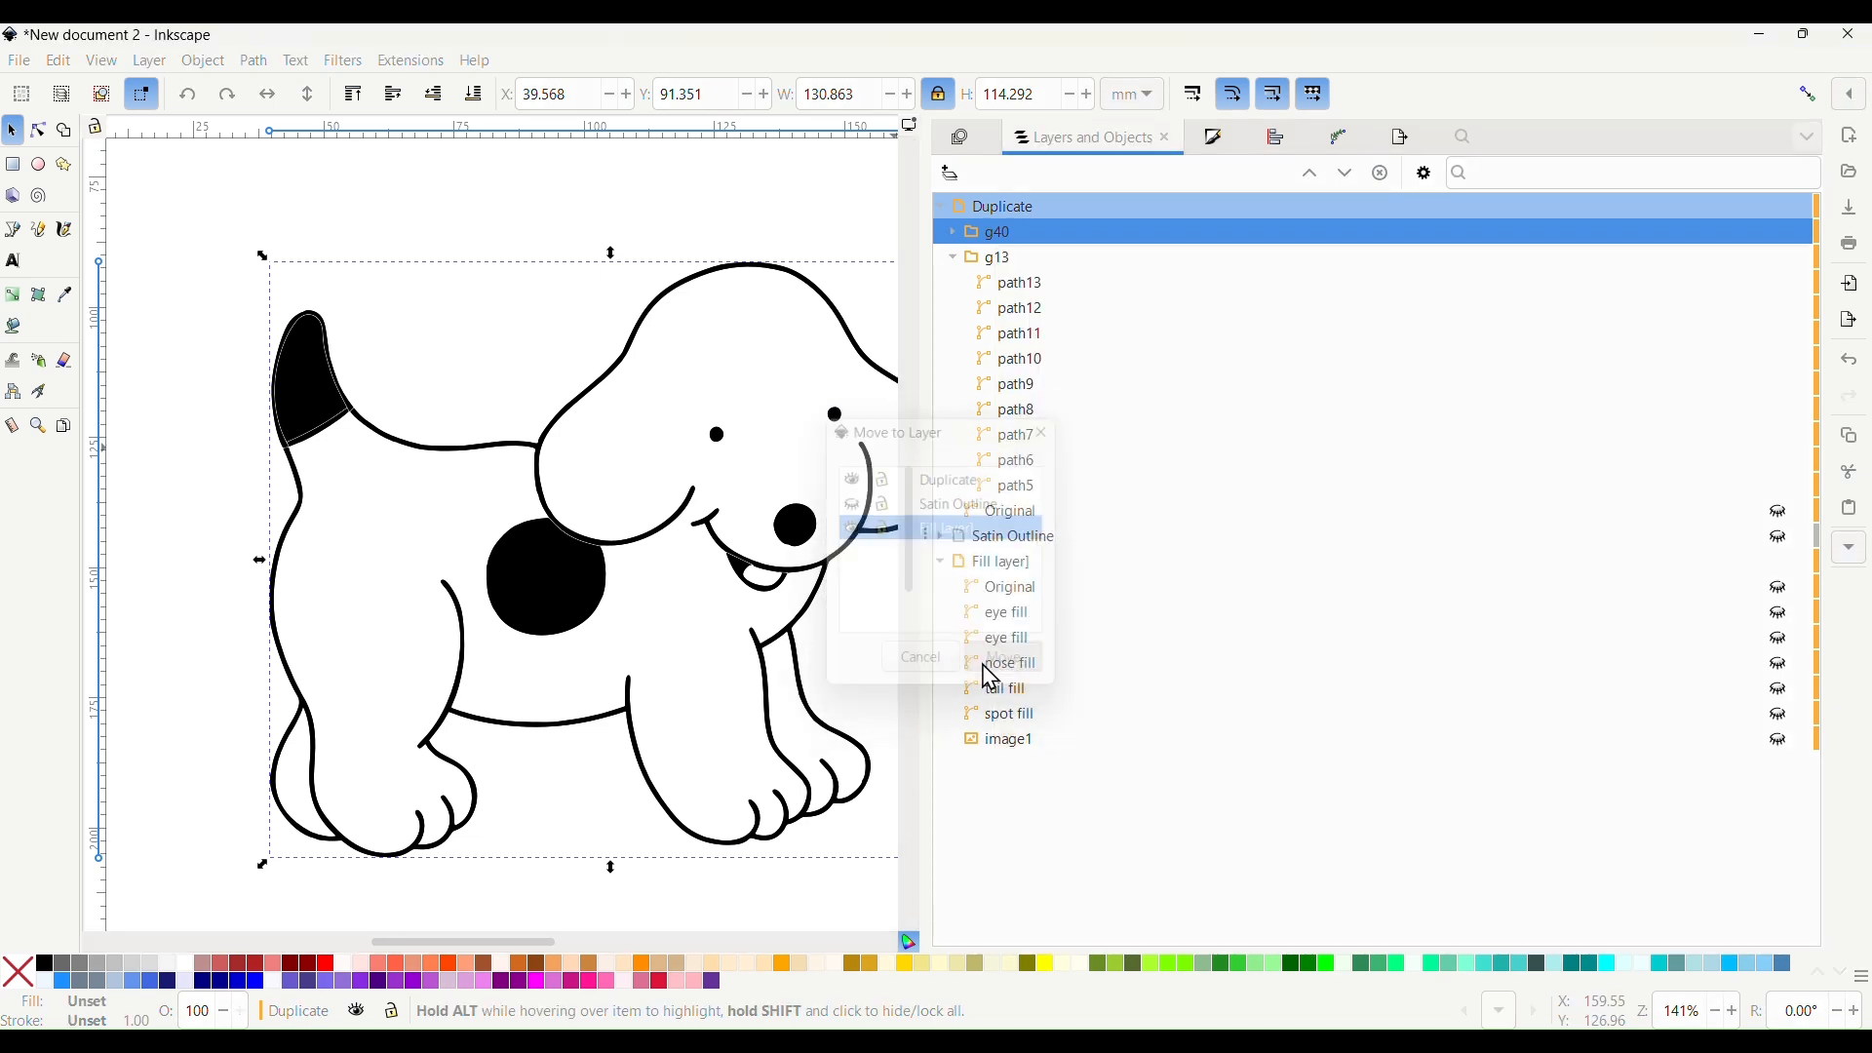
Hide the Duplicate layer and select the g40 group in the fill layer
{"action": "left_click", "coordinate": [1014, 209]}
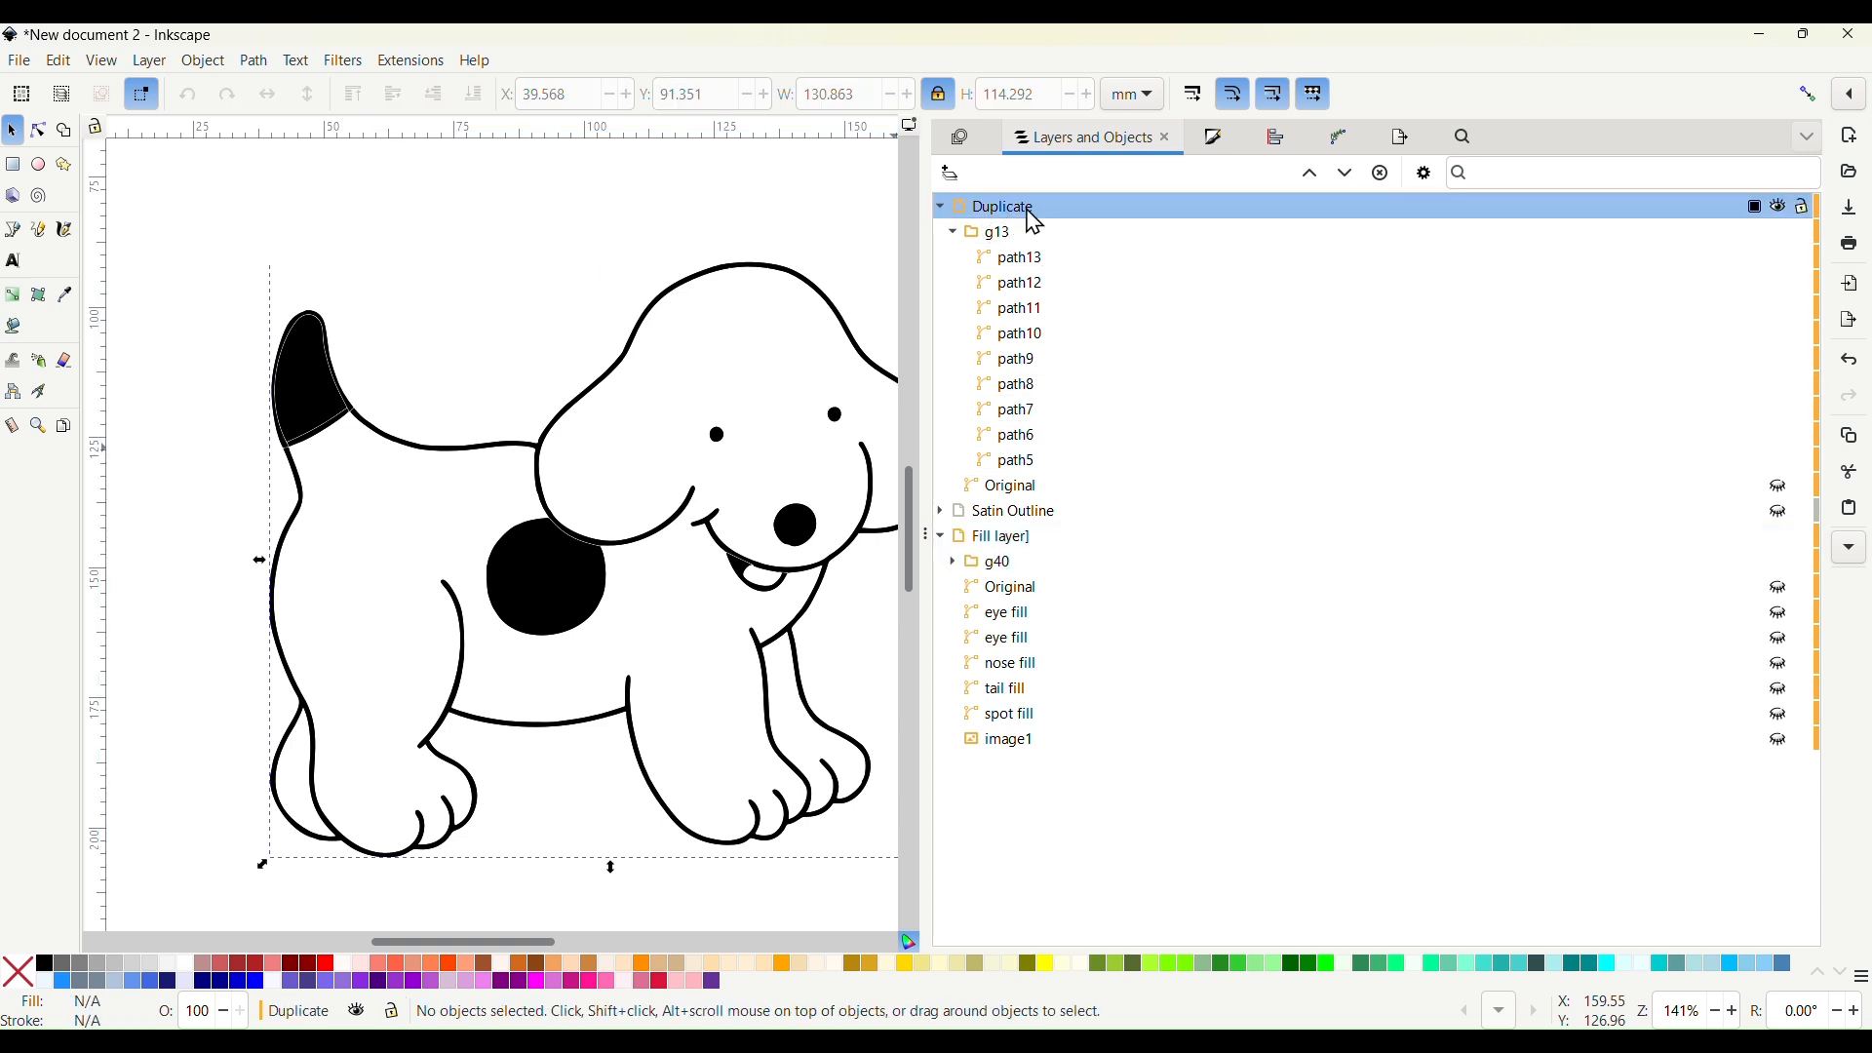
{"action": "left_click", "coordinate": [1782, 207]}
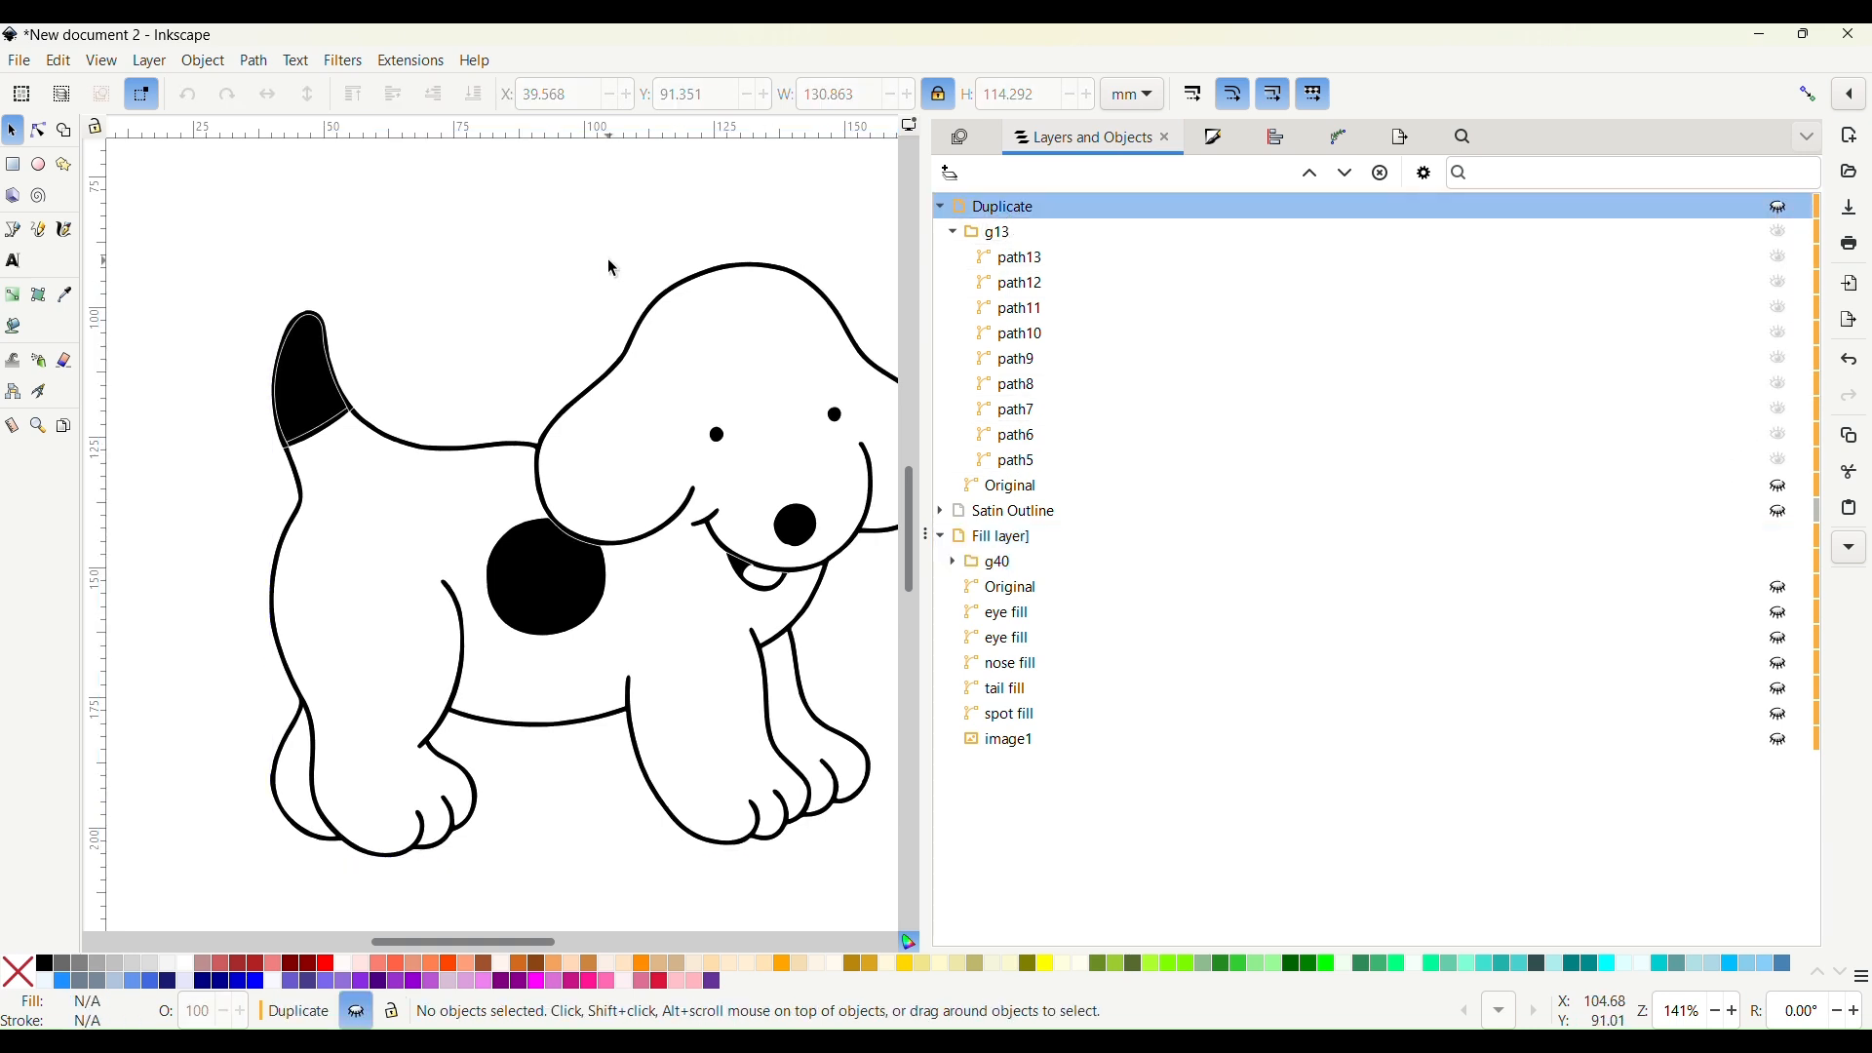
{"action": "left_click", "coordinate": [1034, 593]}
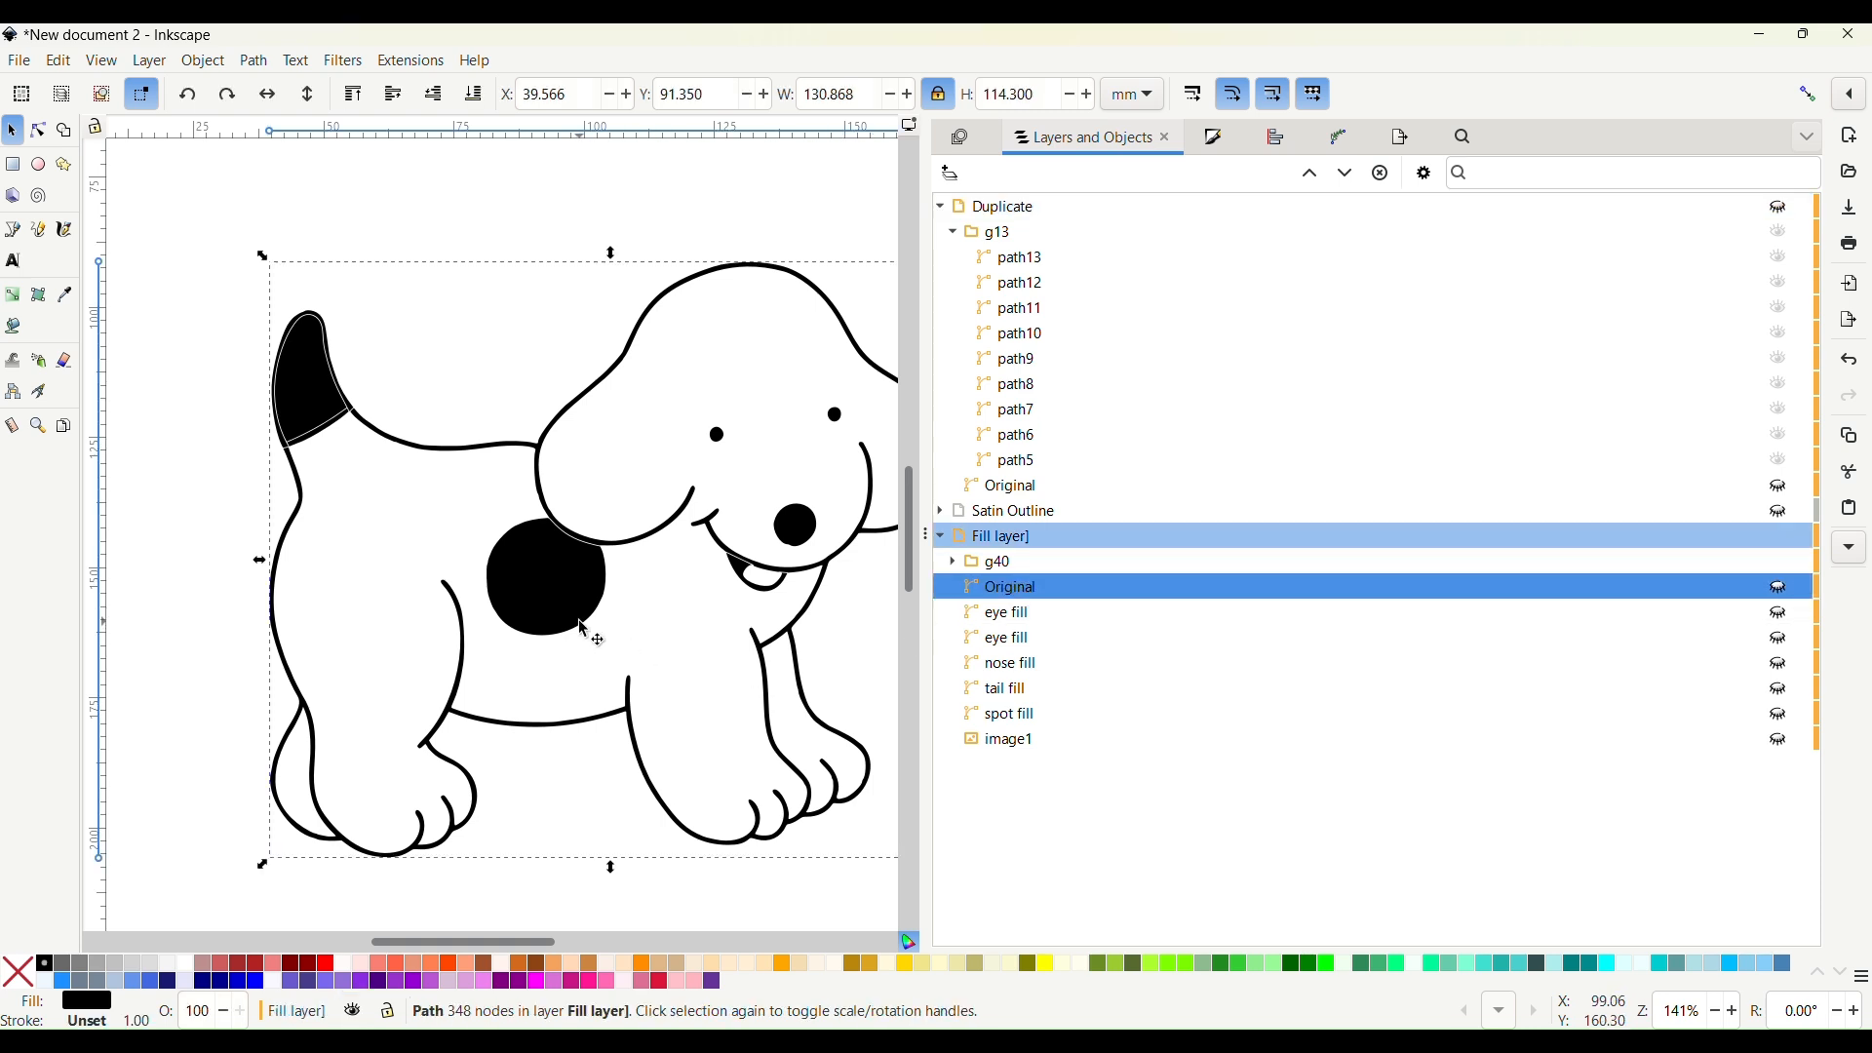
{"action": "left_click", "coordinate": [537, 392]}
{"action": "left_click", "coordinate": [319, 405]}
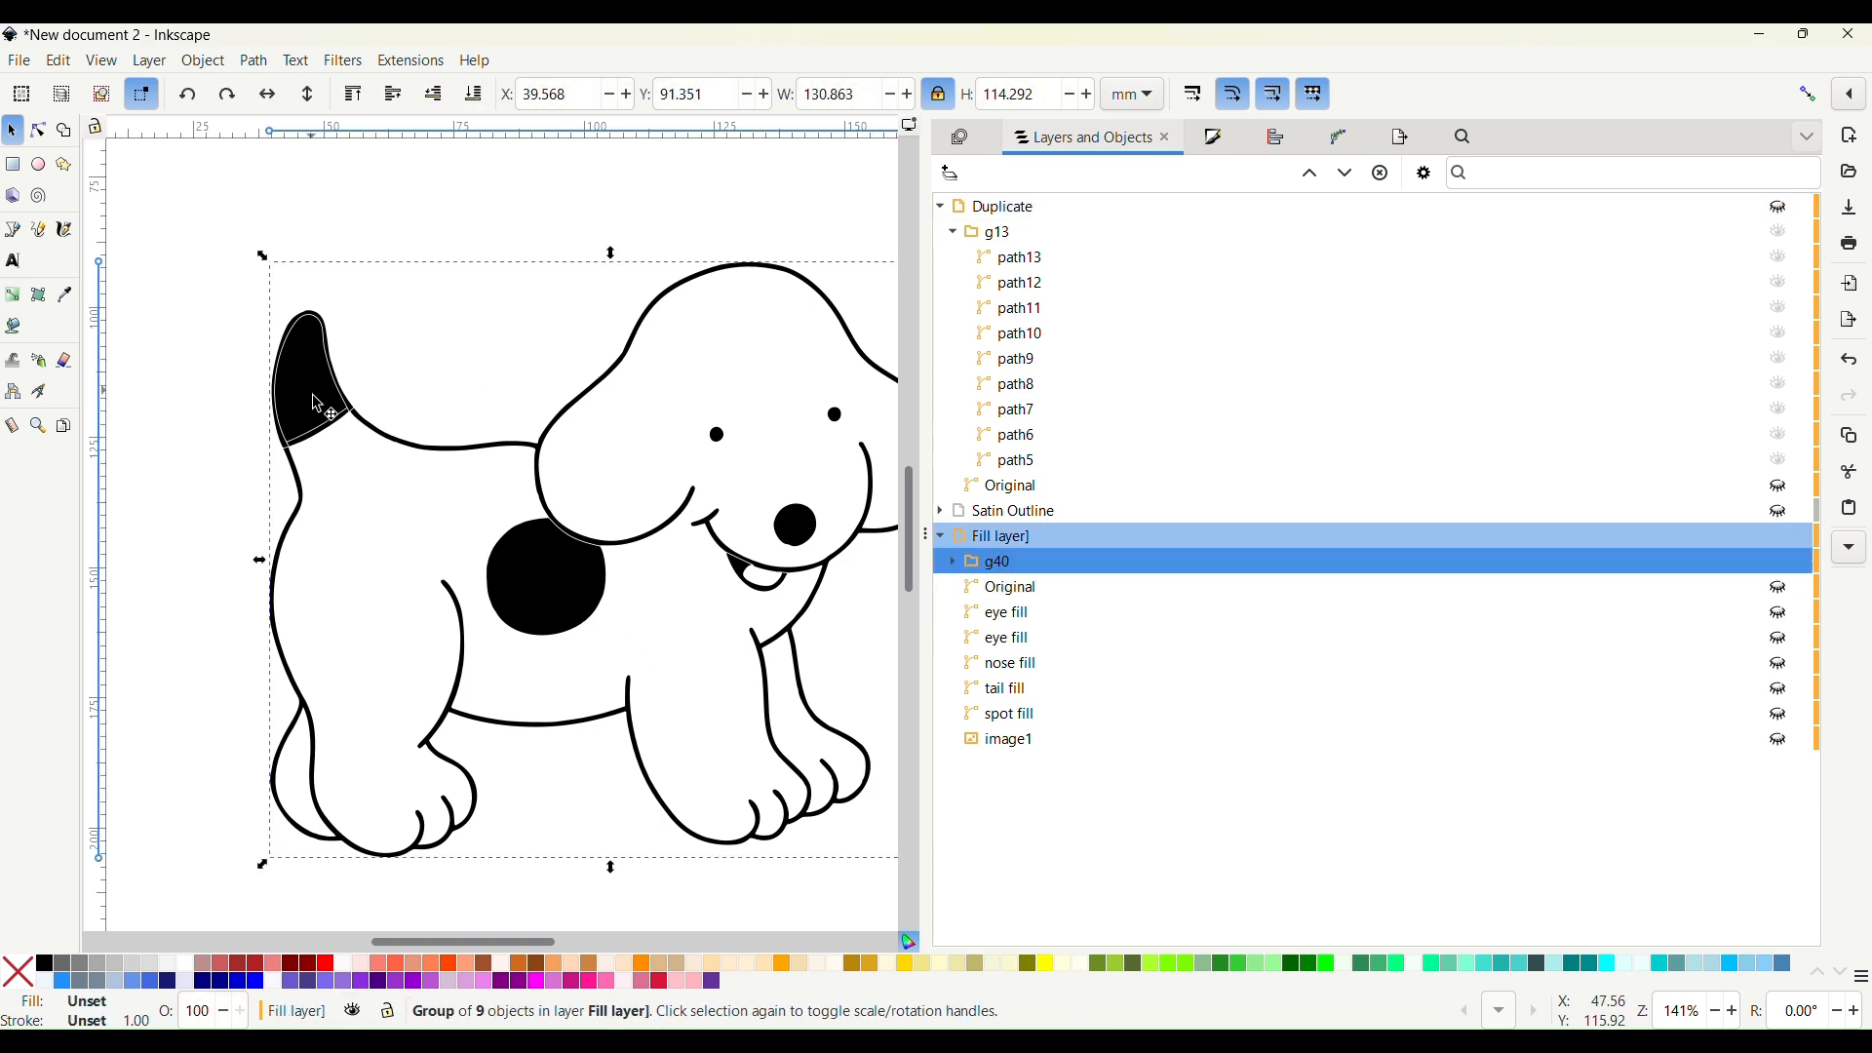
{"action": "scroll", "coordinate": [317, 403], "scroll_direction": "down", "scroll_amount": 1, "text": "ctrl"}
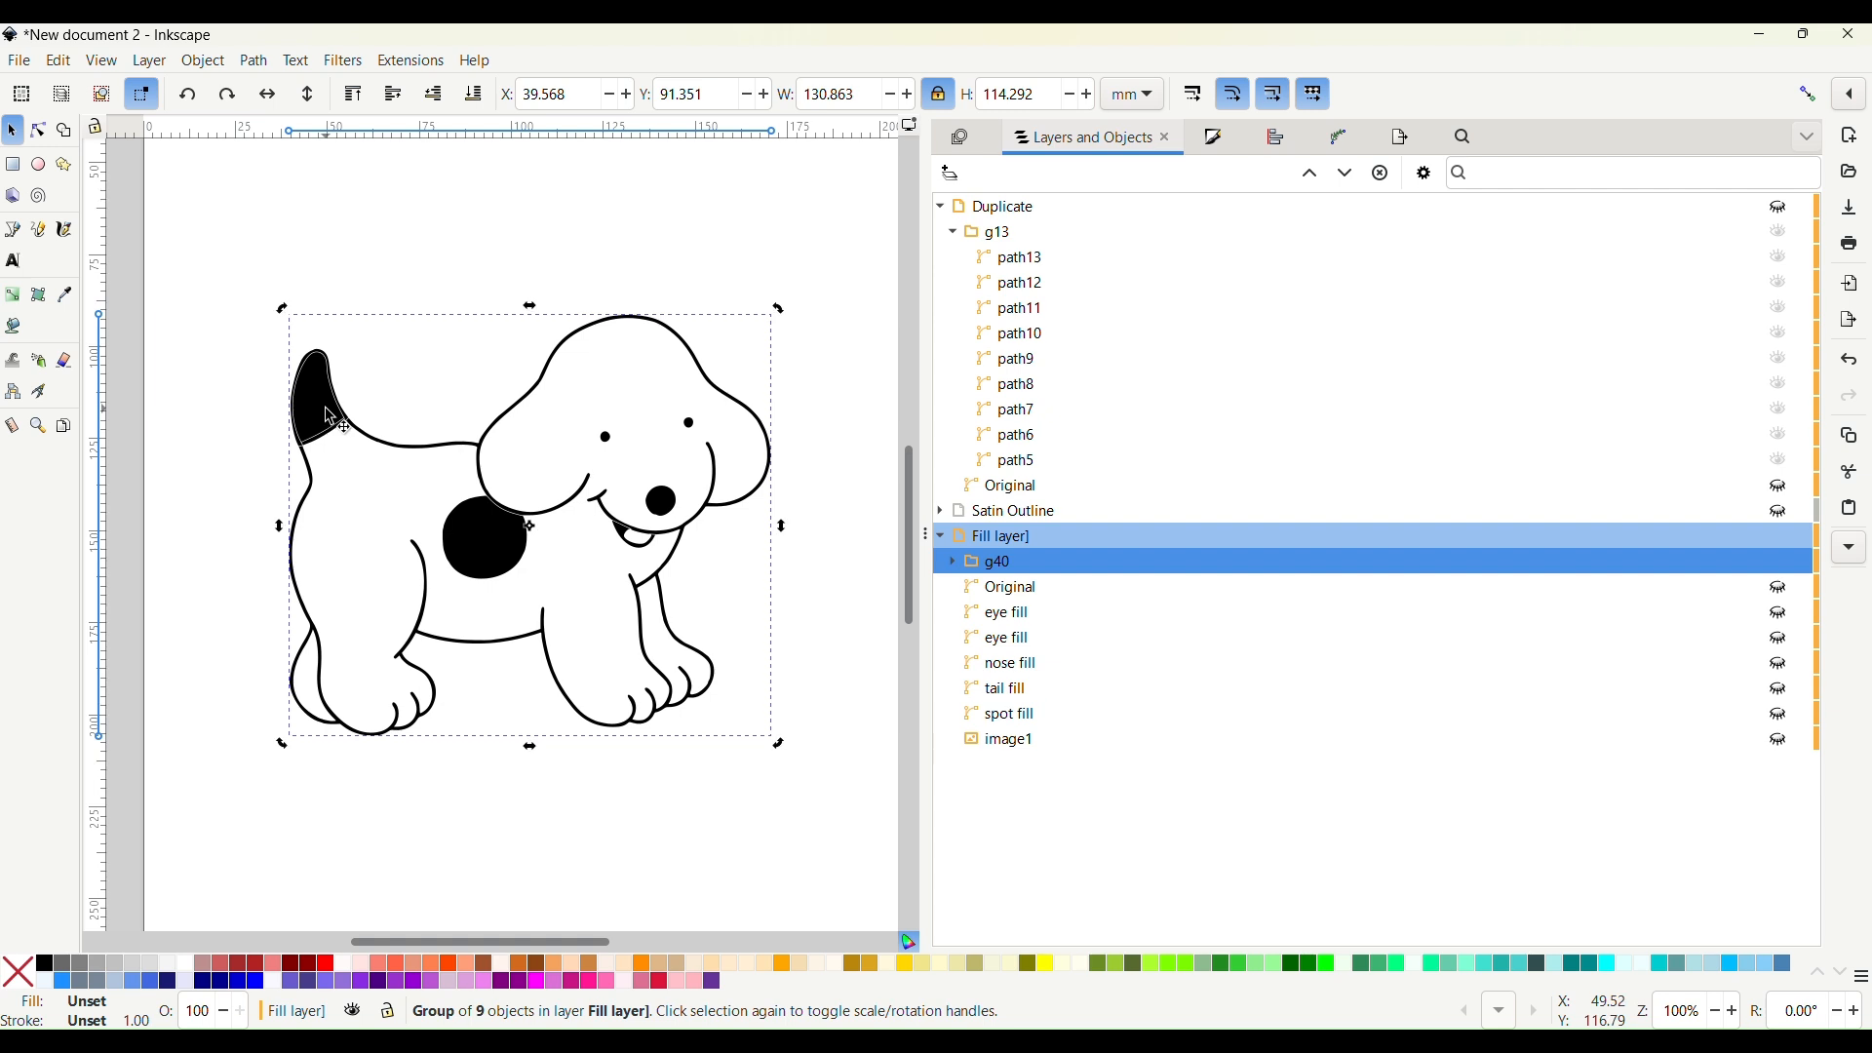
Expand the g40 group, select the black tail path with the Node tool, and hide it
{"action": "left_click", "coordinate": [955, 564]}
{"action": "left_click", "coordinate": [1031, 794]}
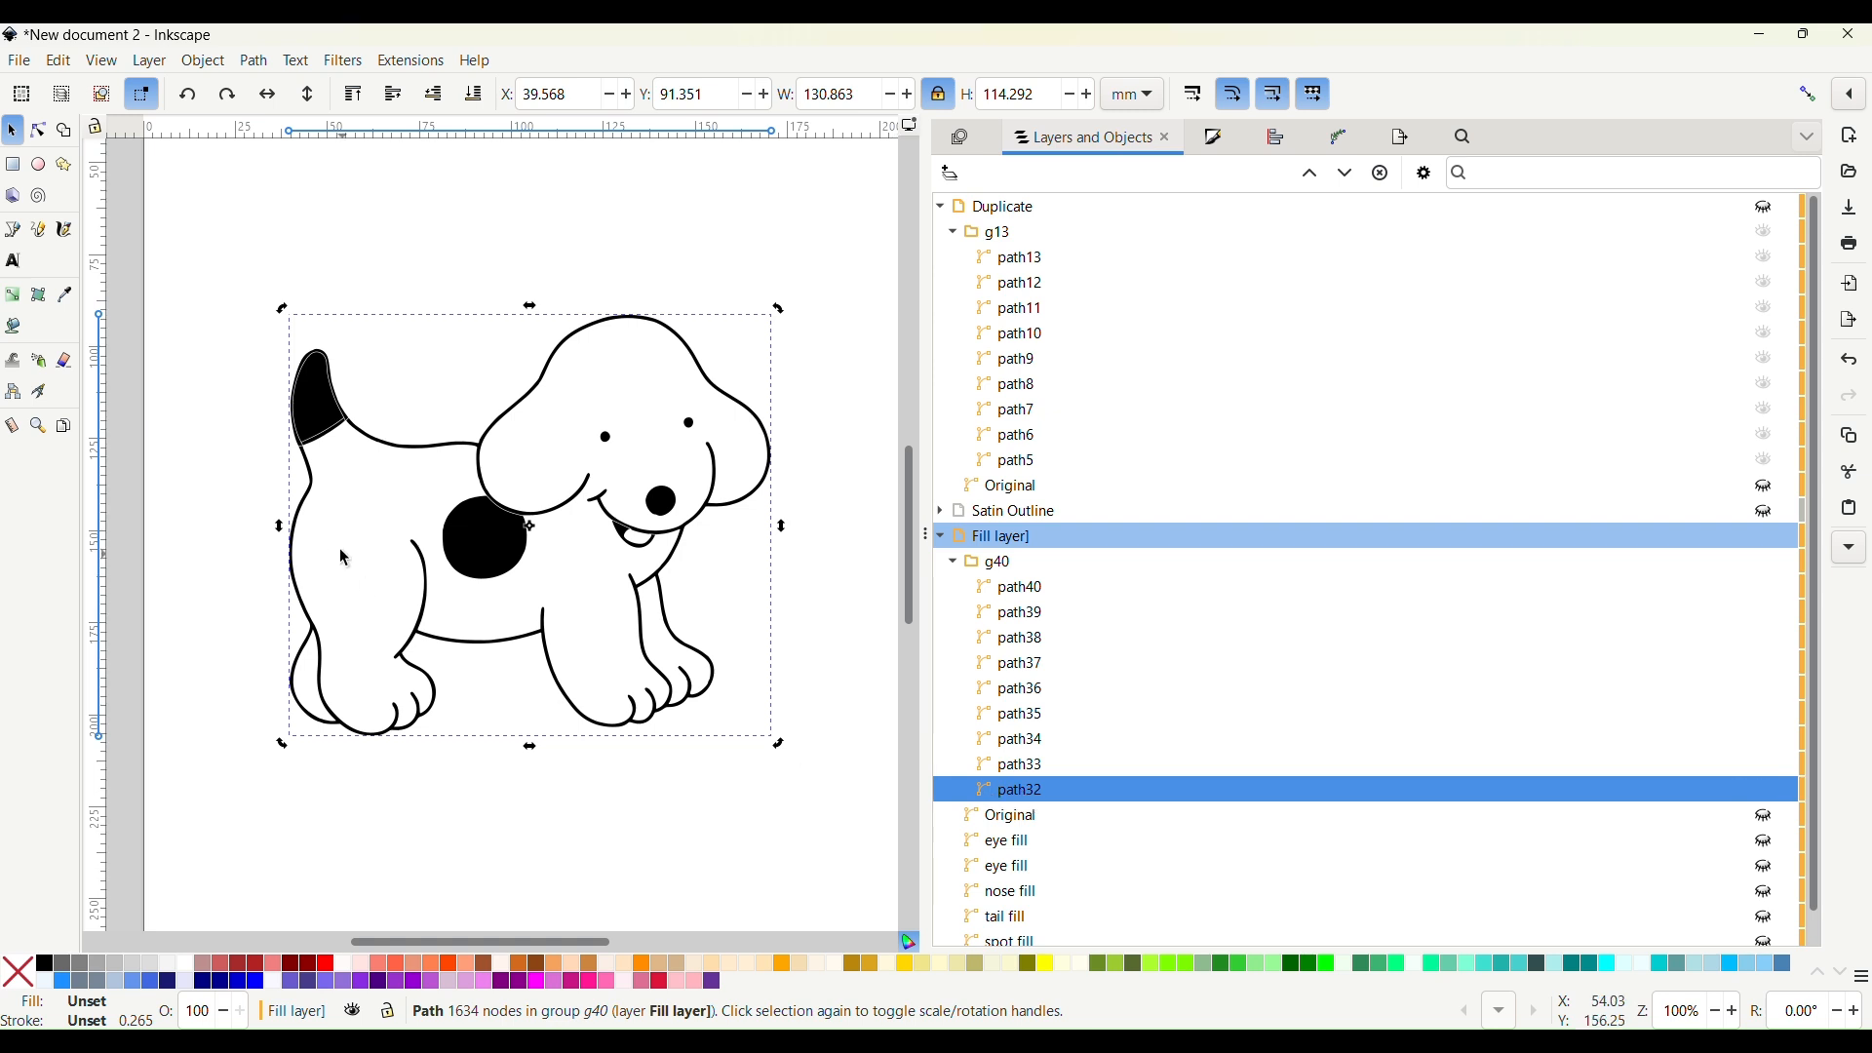
{"action": "left_click", "coordinate": [38, 131]}
{"action": "scroll", "coordinate": [325, 409], "scroll_direction": "up", "scroll_amount": 3}
{"action": "left_click", "coordinate": [298, 363]}
{"action": "left_click", "coordinate": [297, 363]}
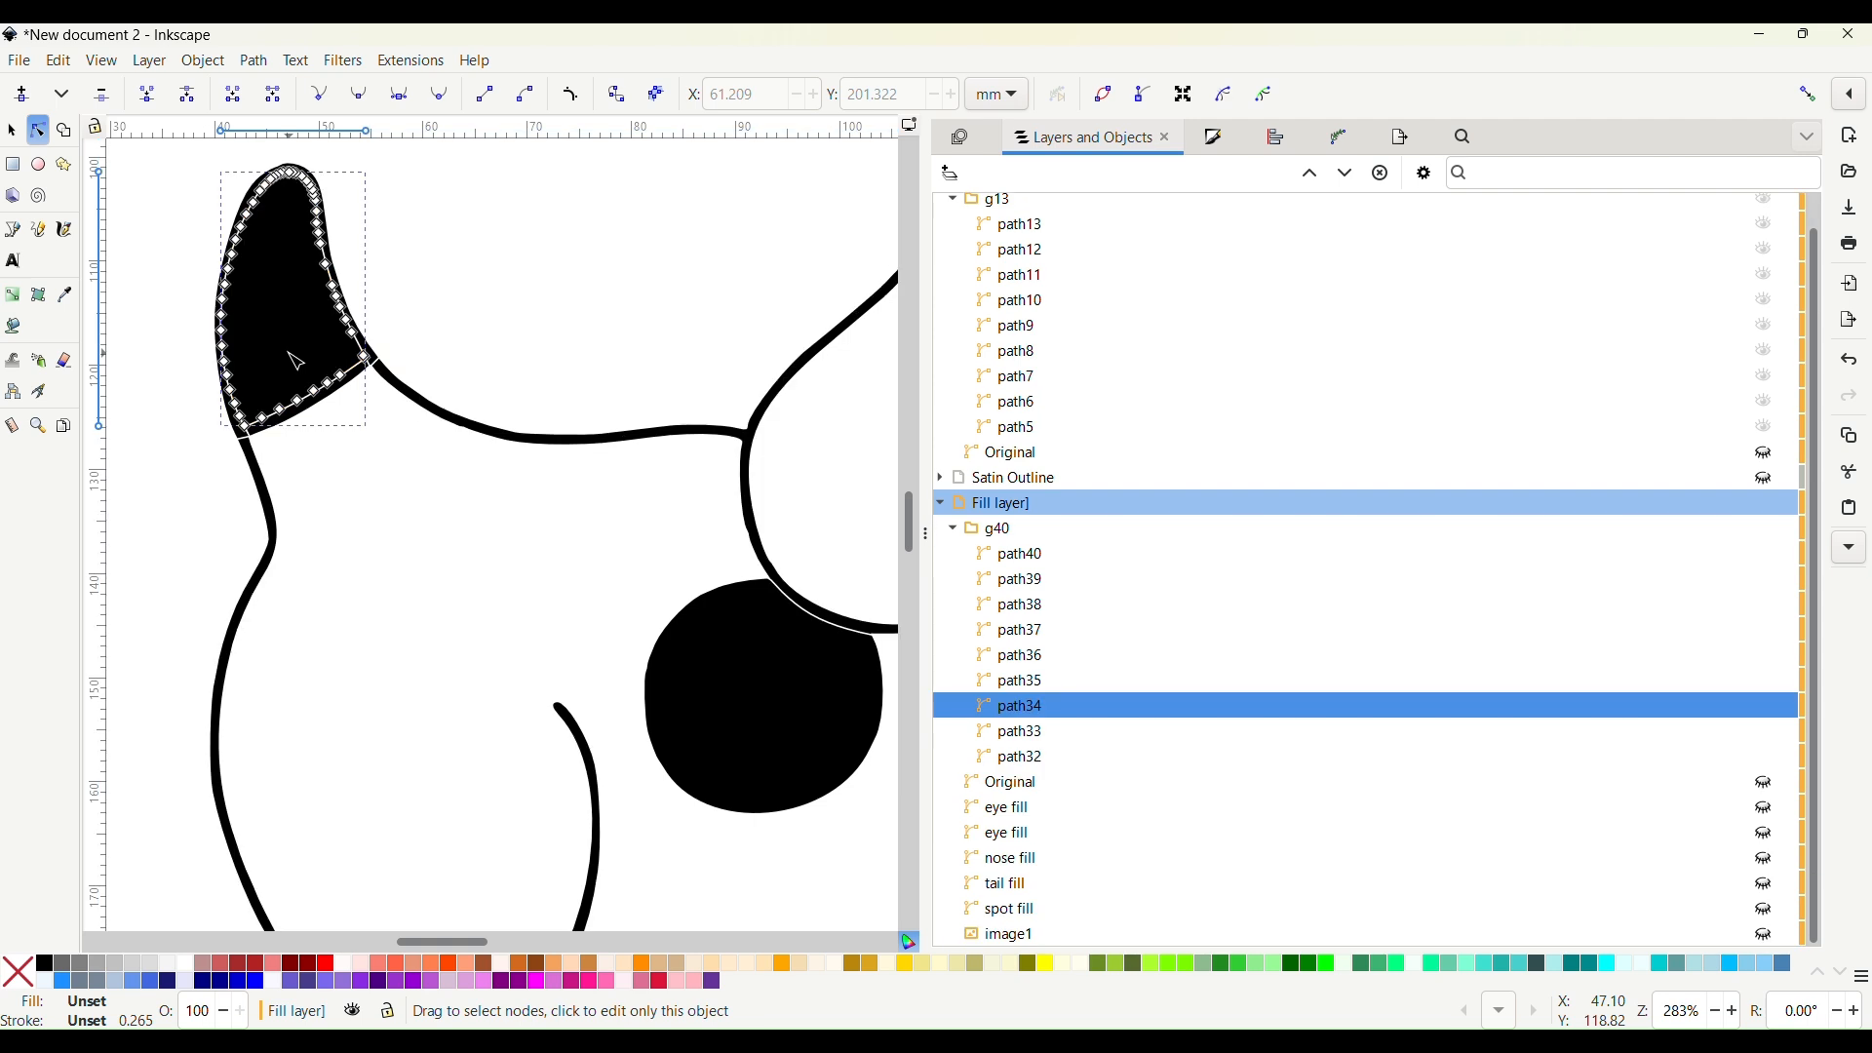
{"action": "left_click", "coordinate": [1767, 708]}
Rename the dog's black body spot path in g40 as "spot" and hide it
{"action": "left_click", "coordinate": [824, 731]}
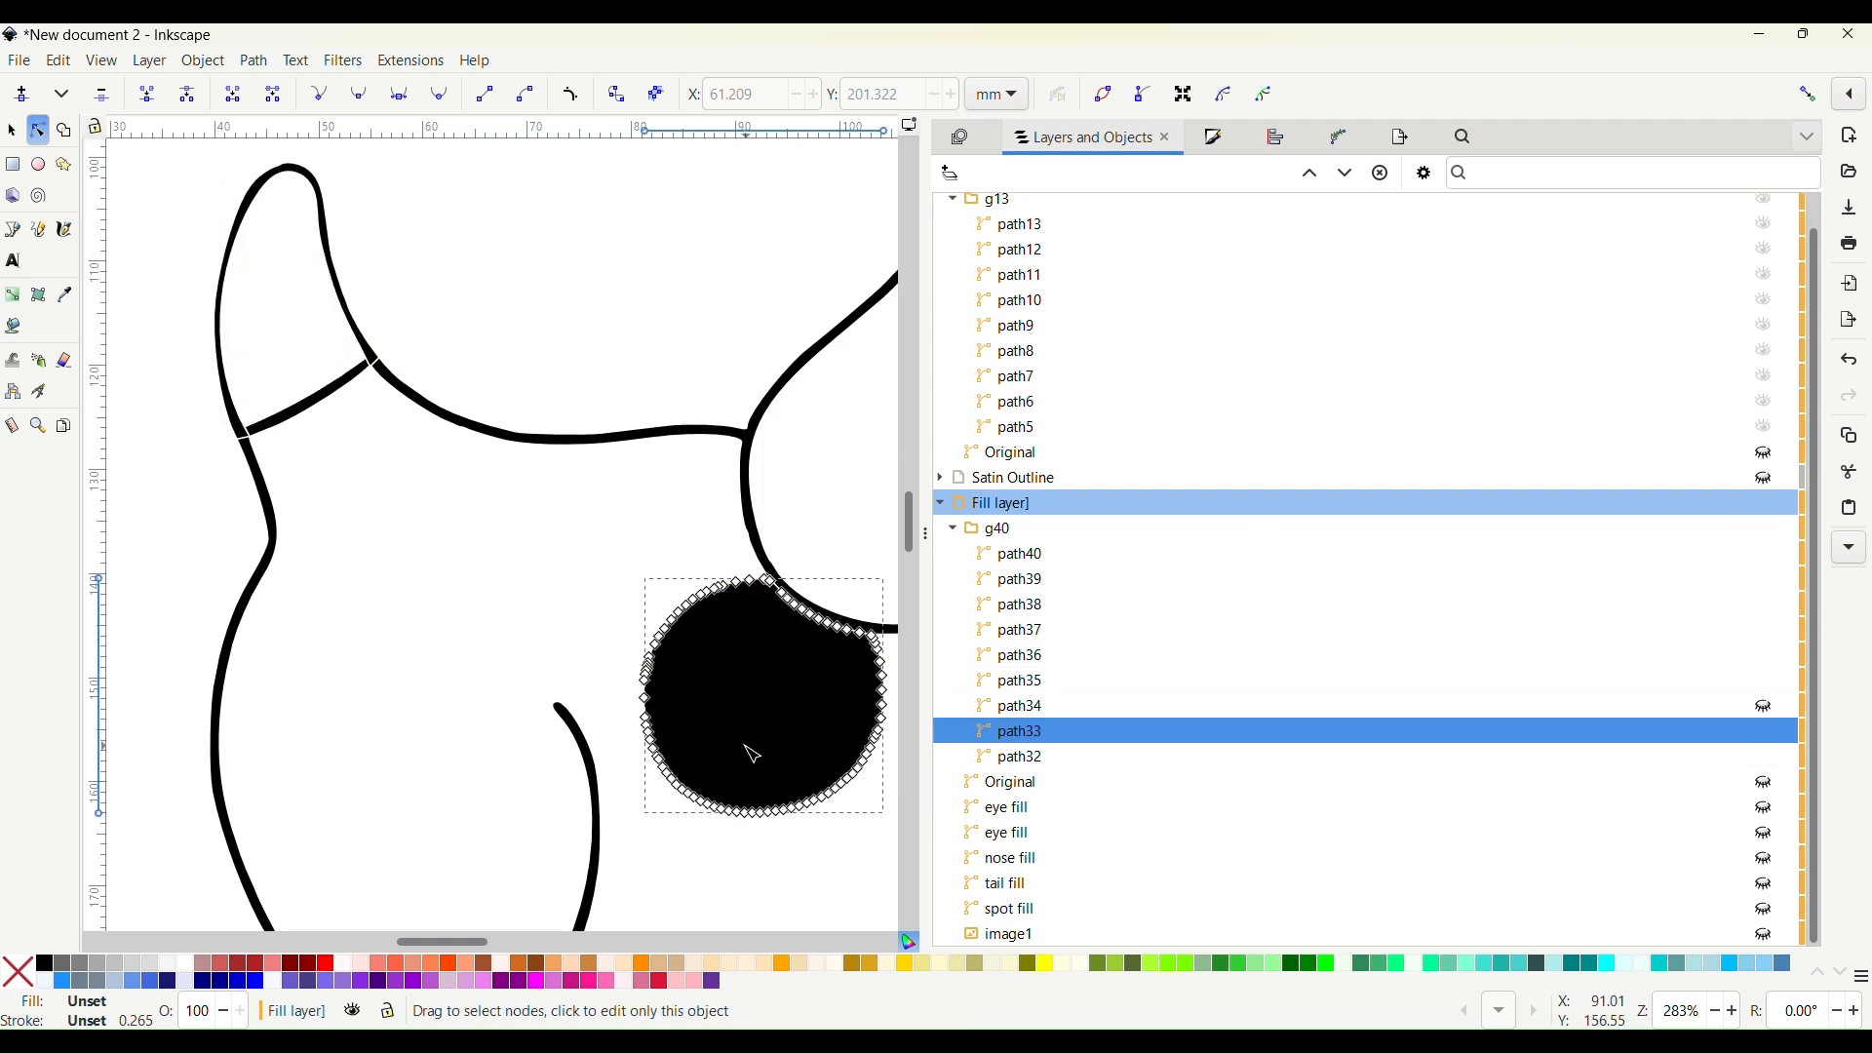
{"action": "scroll", "coordinate": [753, 754], "scroll_direction": "right", "scroll_amount": 6}
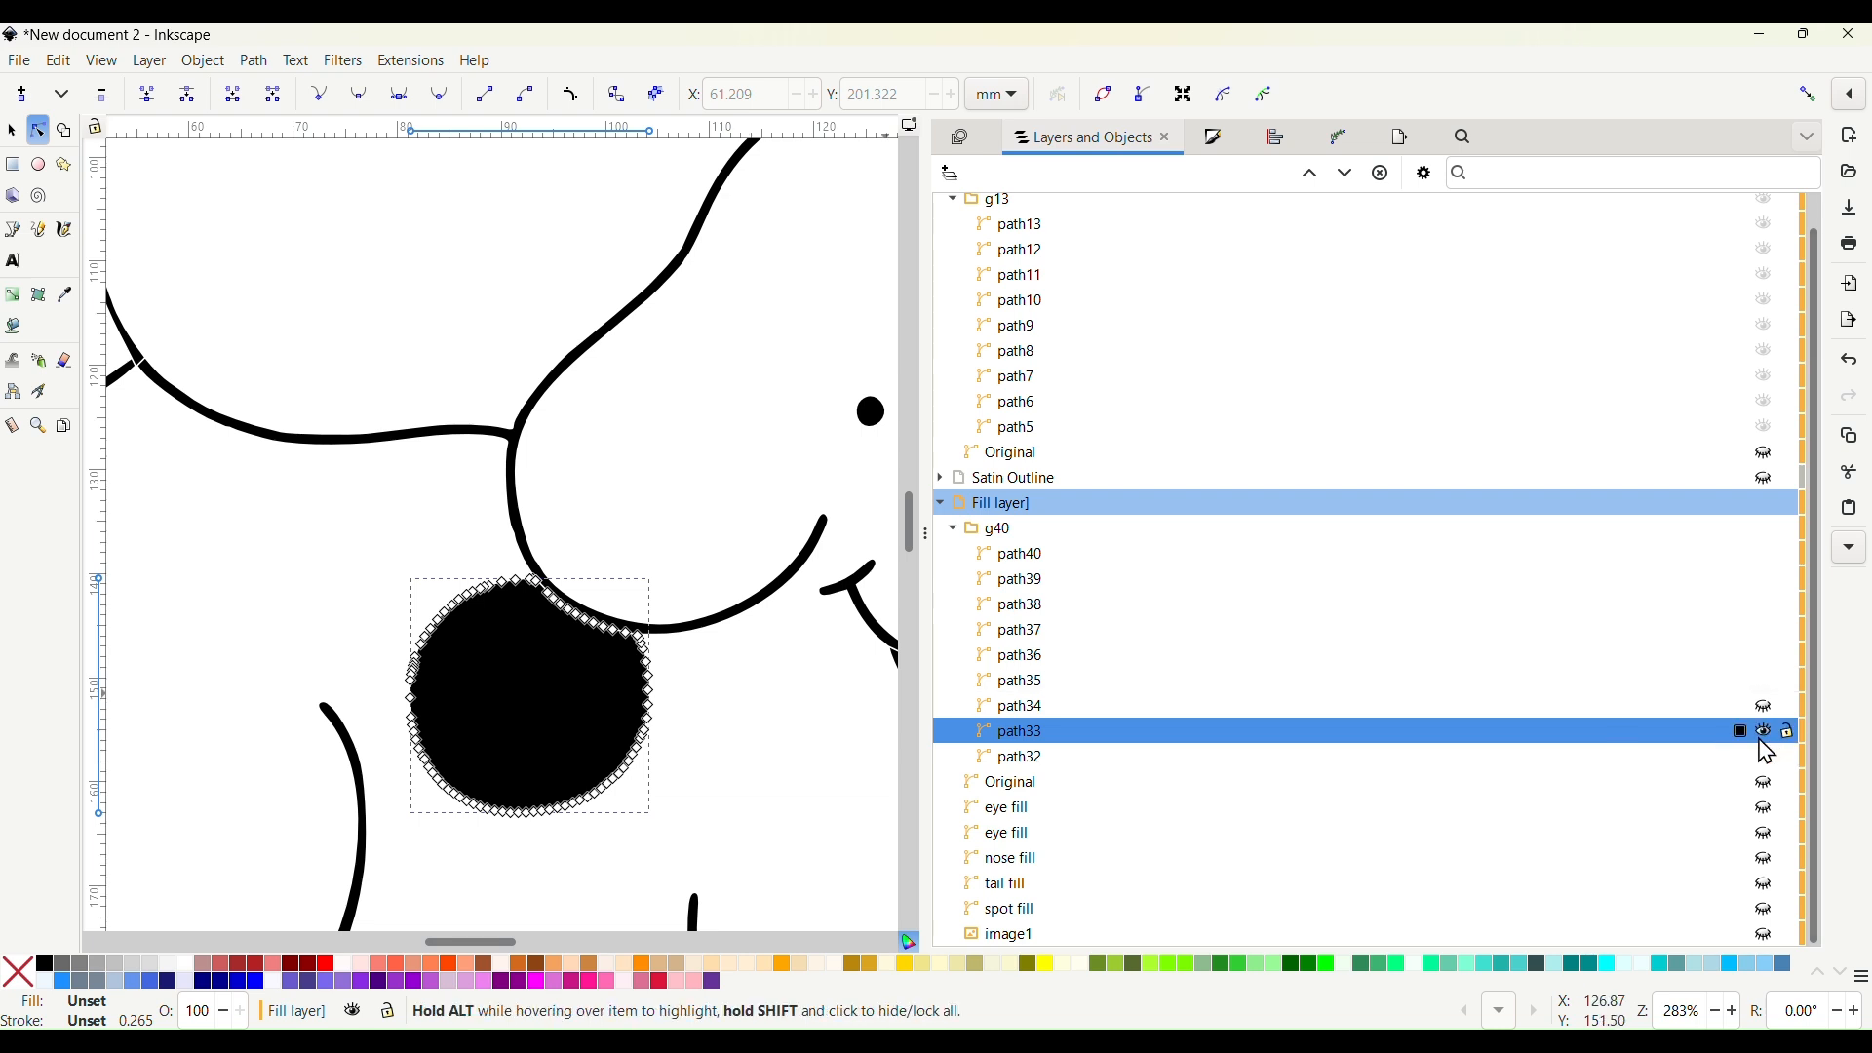
{"action": "double_click", "coordinate": [1043, 731]}
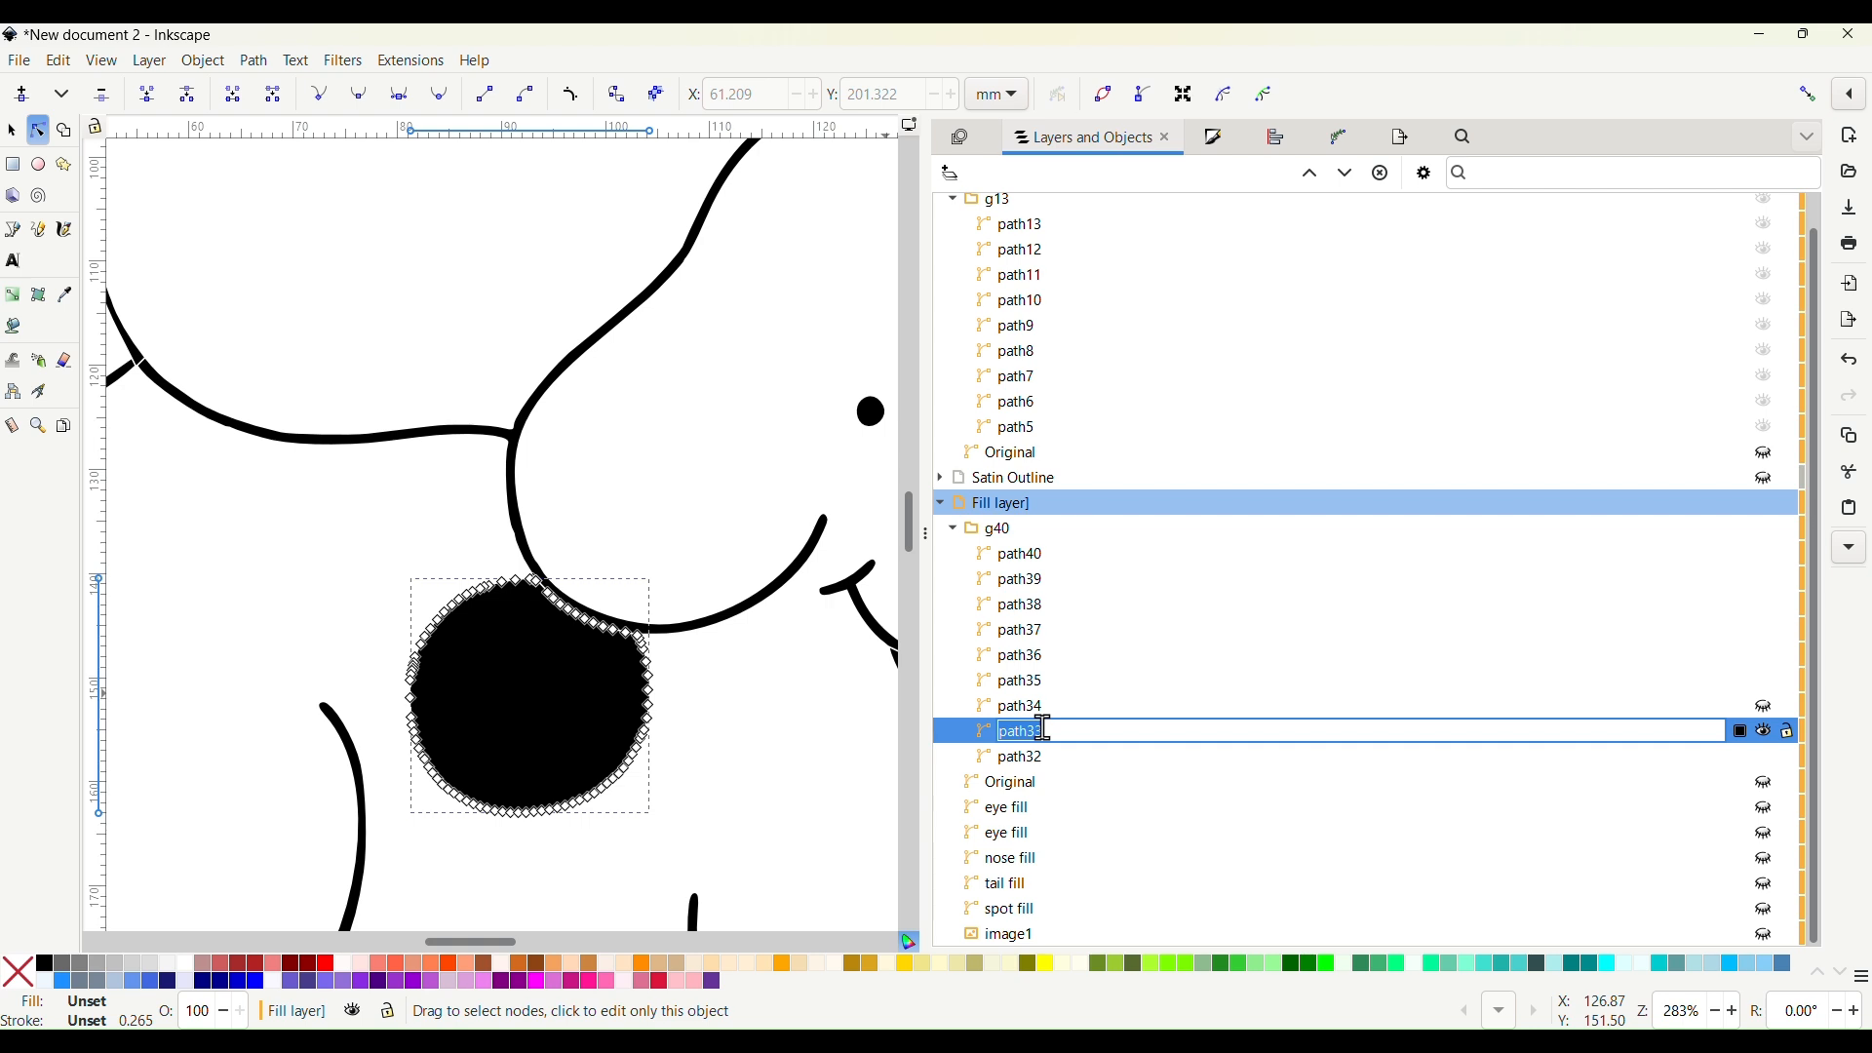
{"action": "type", "text": "spot"}
{"action": "key", "text": "Return"}
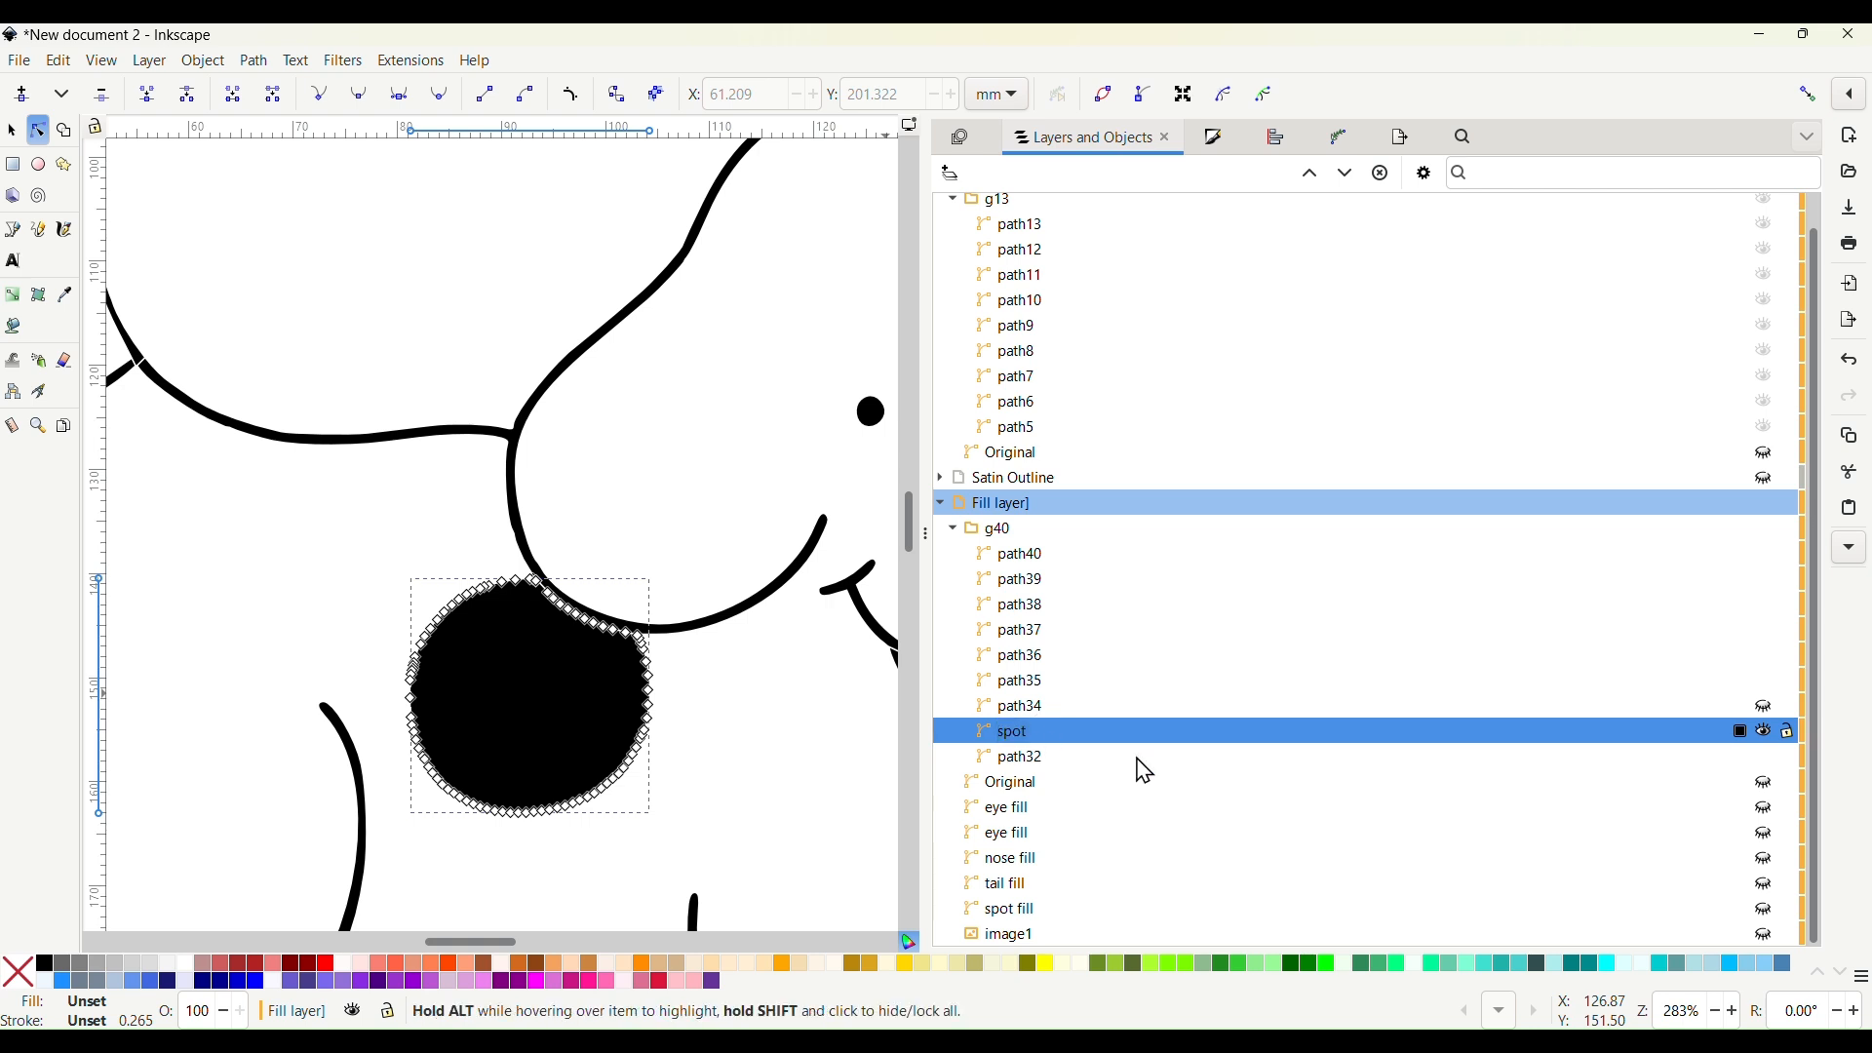
{"action": "left_click", "coordinate": [1767, 733]}
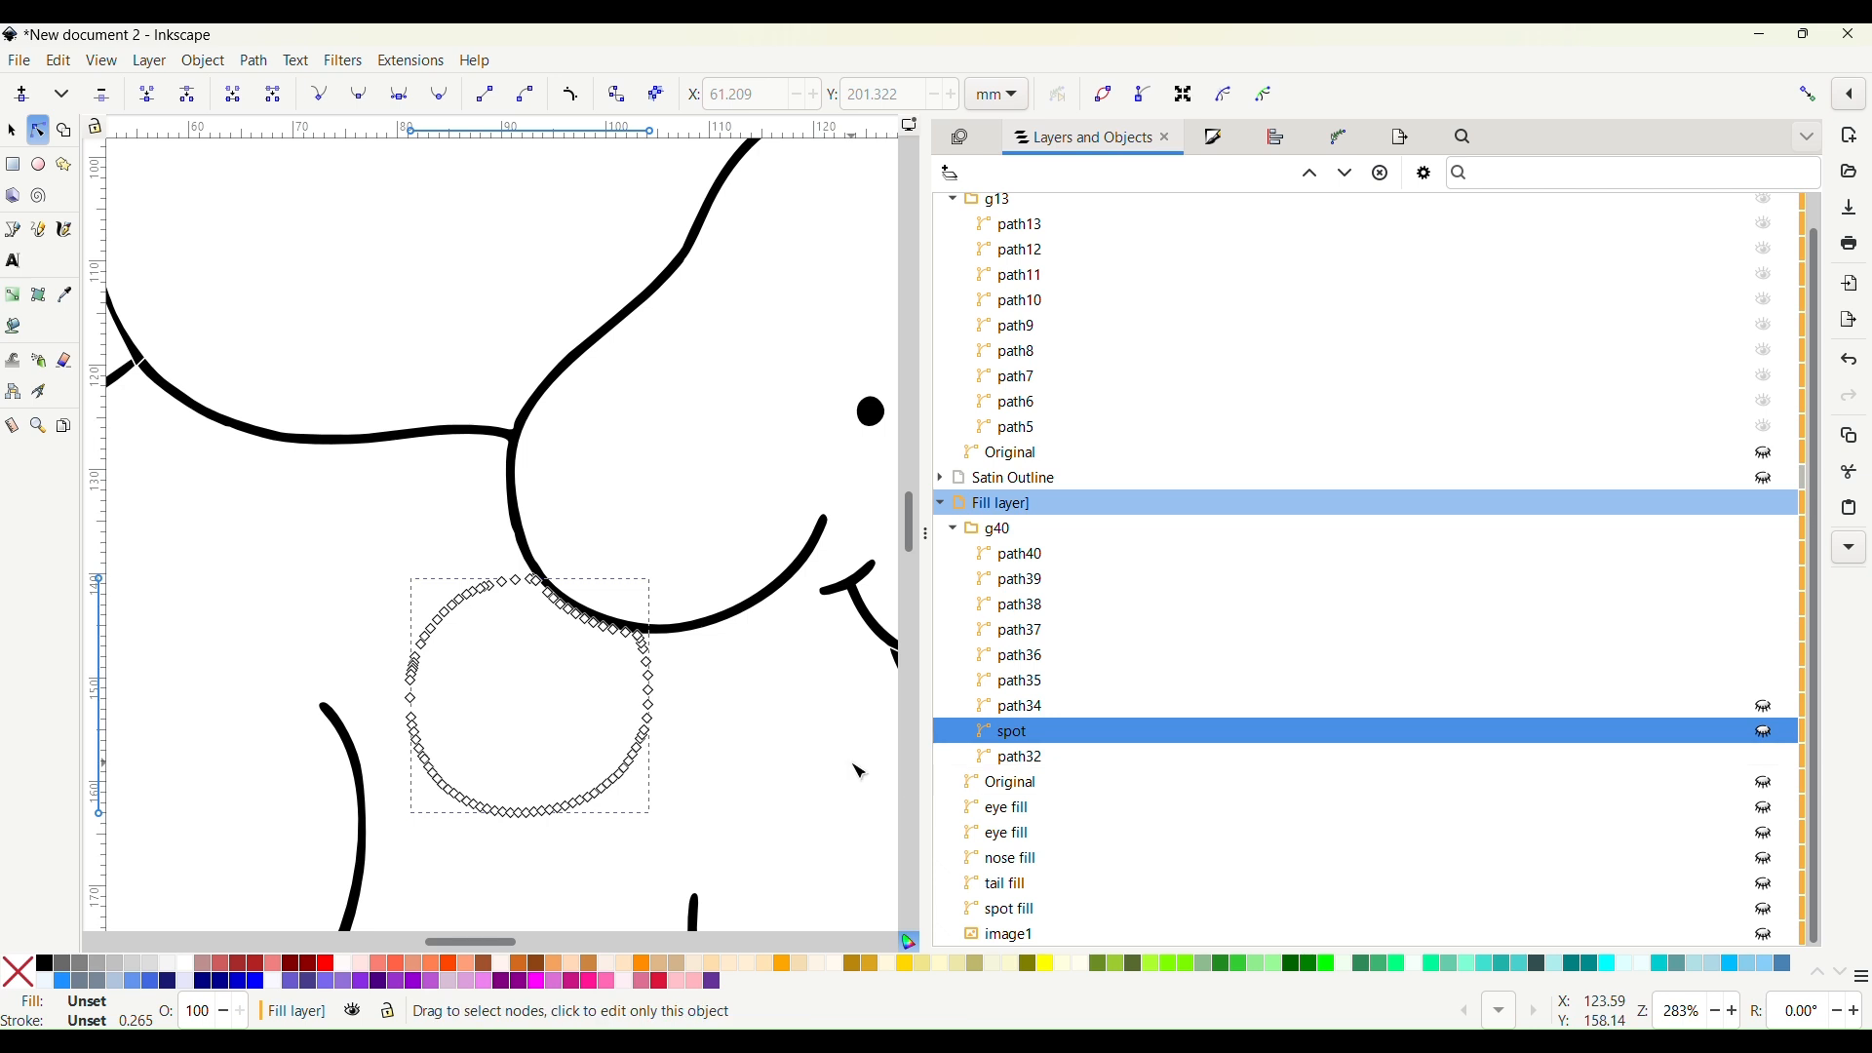
Select the dog's open-mouth path below the snout in g40 and hide it
{"action": "left_click", "coordinate": [780, 502]}
{"action": "scroll", "coordinate": [780, 502], "scroll_direction": "down", "scroll_amount": 2}
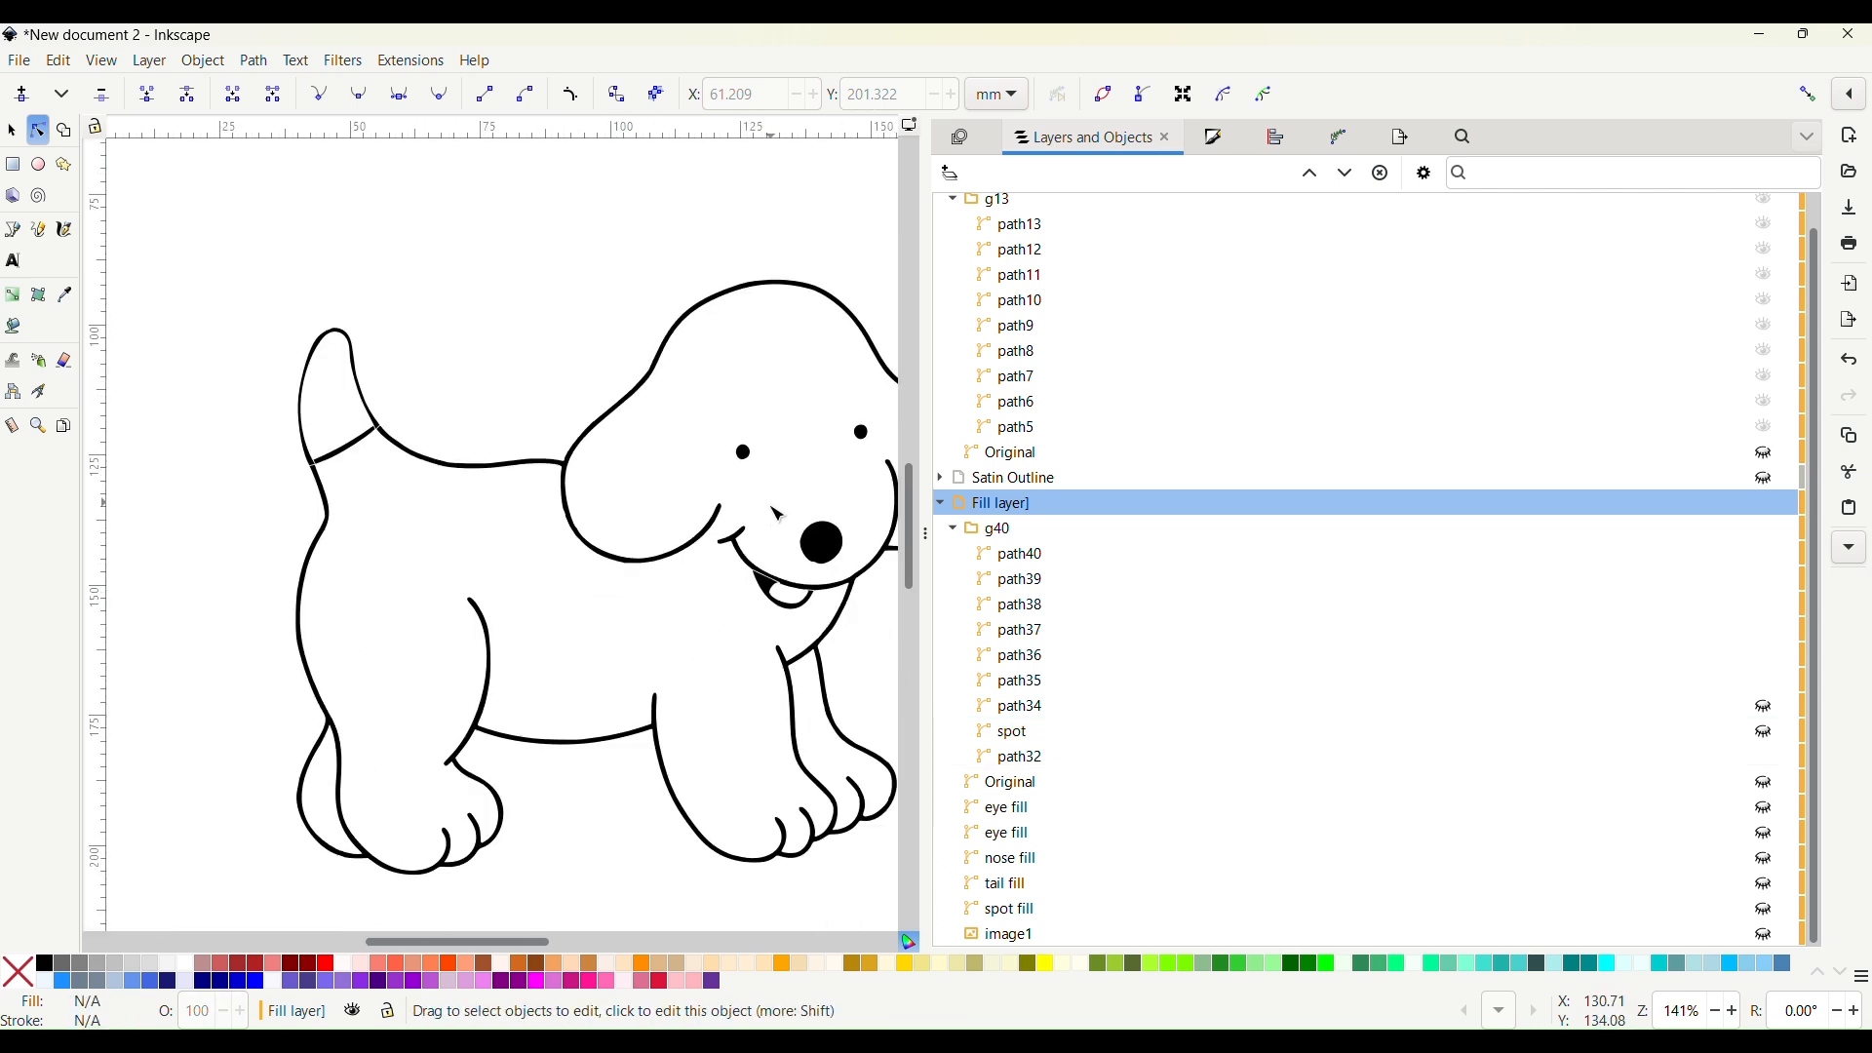
{"action": "scroll", "coordinate": [765, 625], "scroll_direction": "right", "scroll_amount": 2}
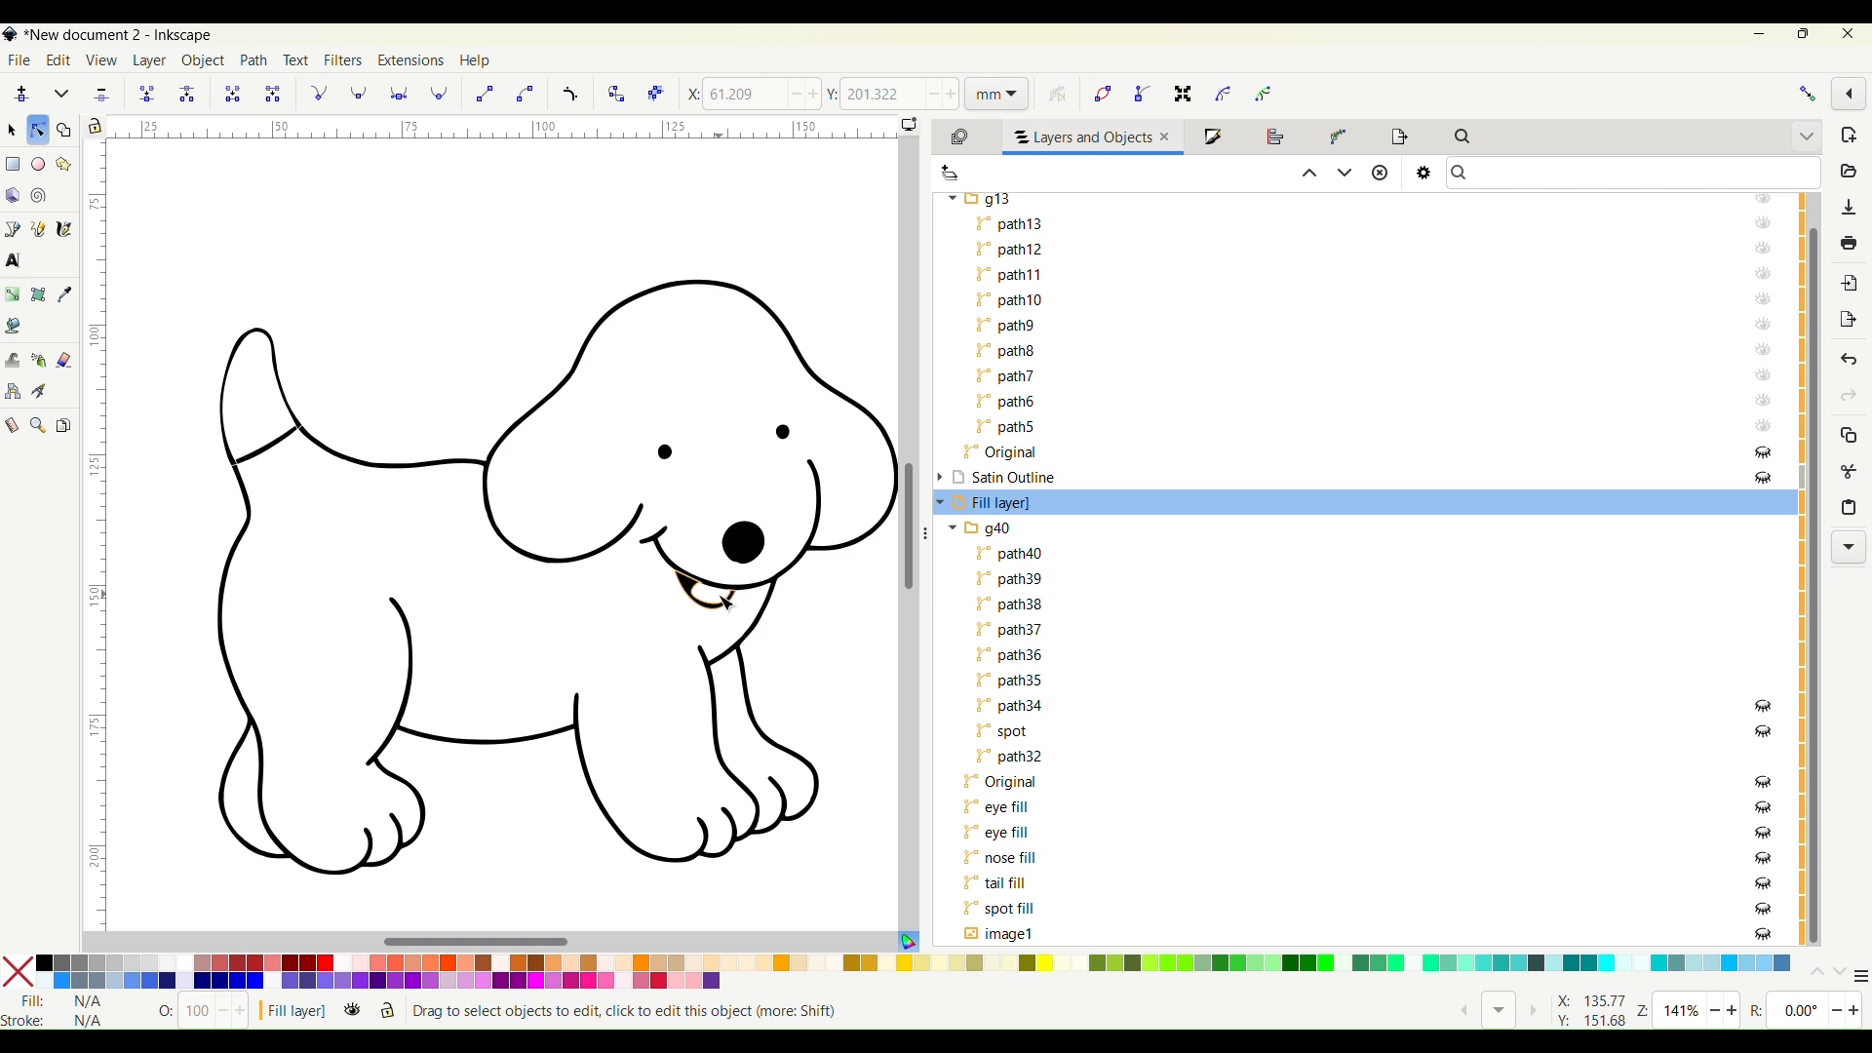
{"action": "left_click", "coordinate": [722, 610]}
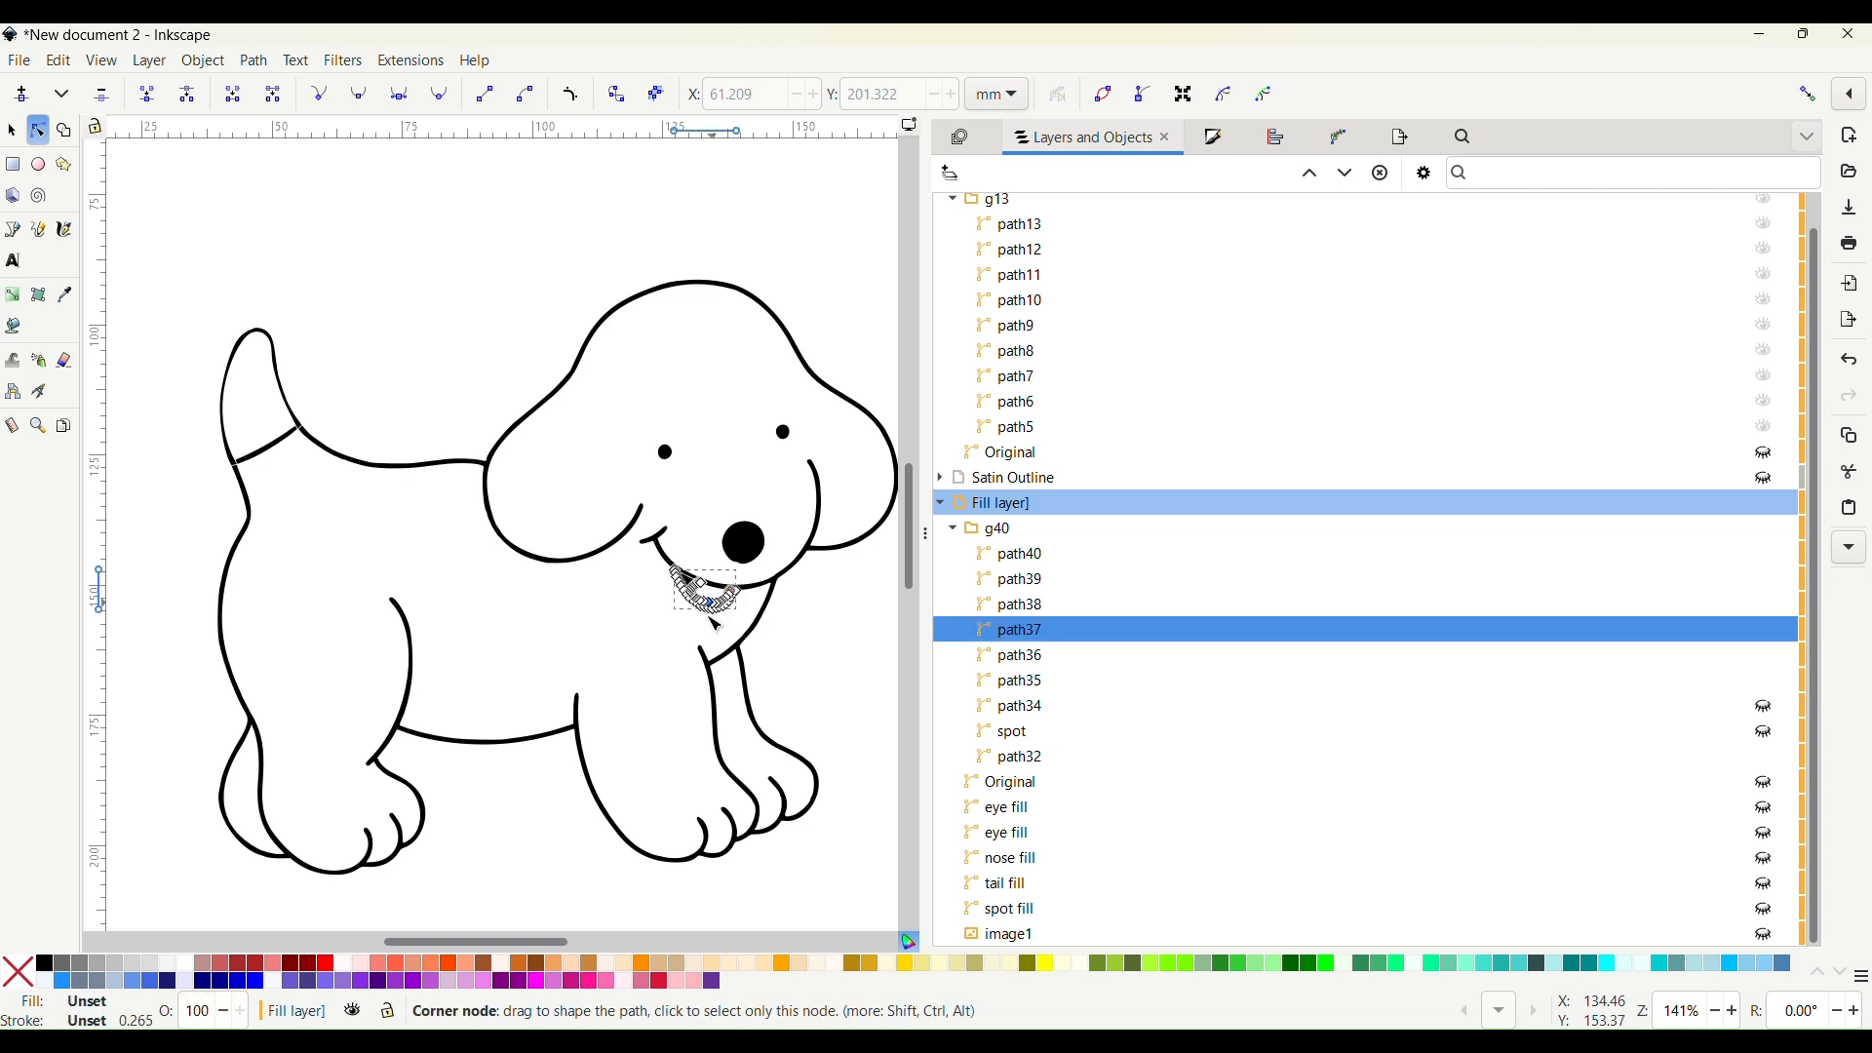
{"action": "left_click", "coordinate": [1766, 632]}
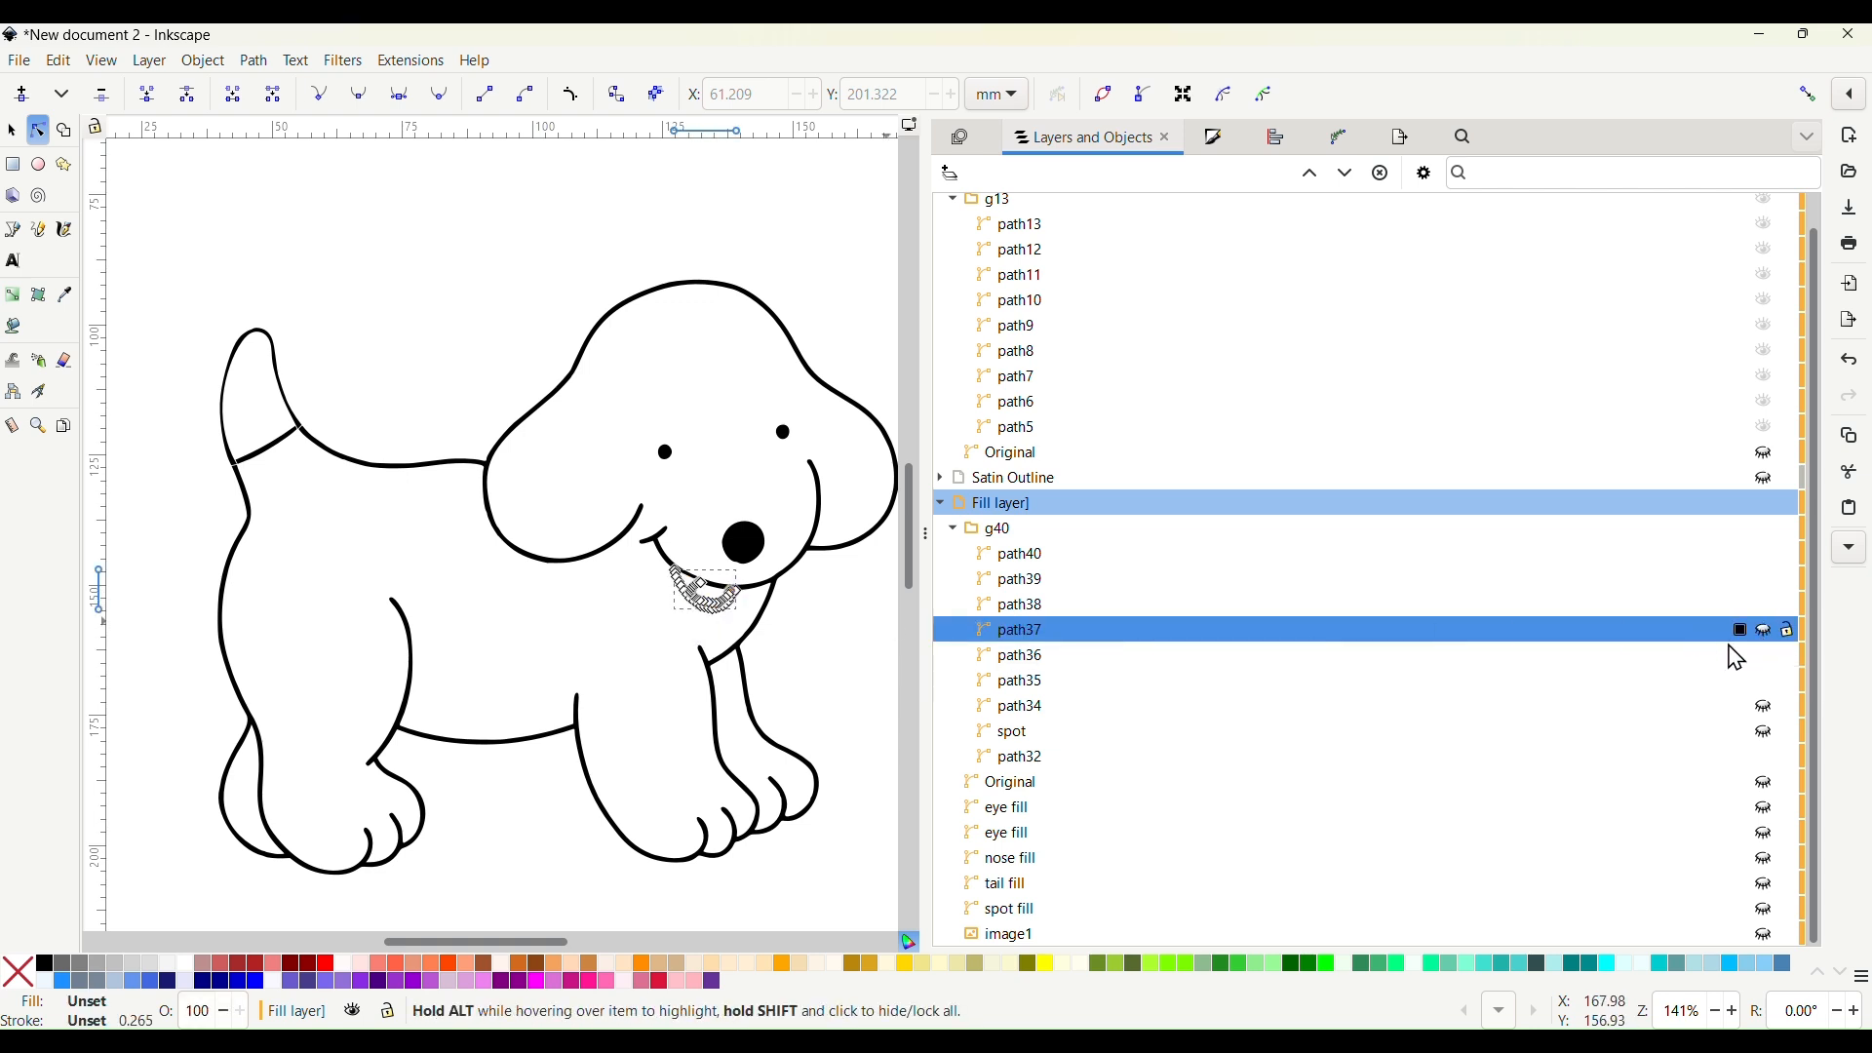
{"action": "left_click", "coordinate": [661, 594]}
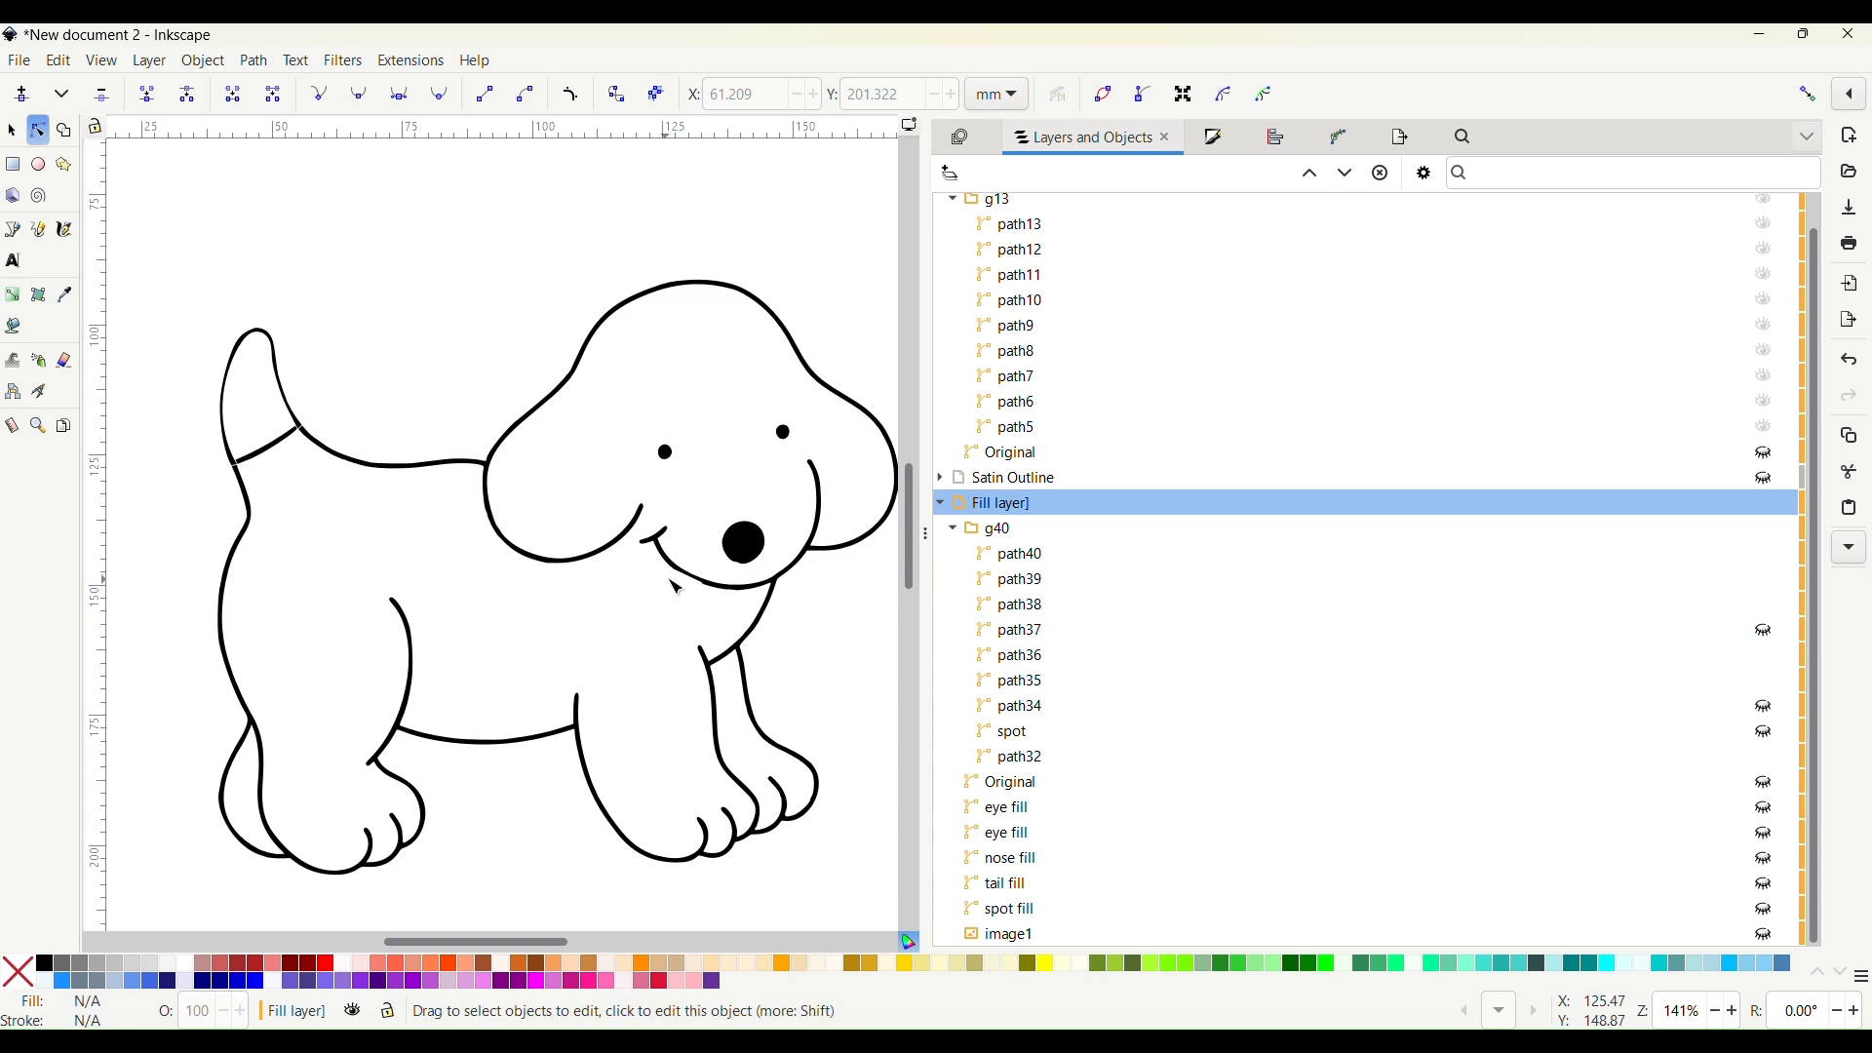
Rename the dog's black nose path in g40 as "nose" and hide it
{"action": "left_click", "coordinate": [749, 551]}
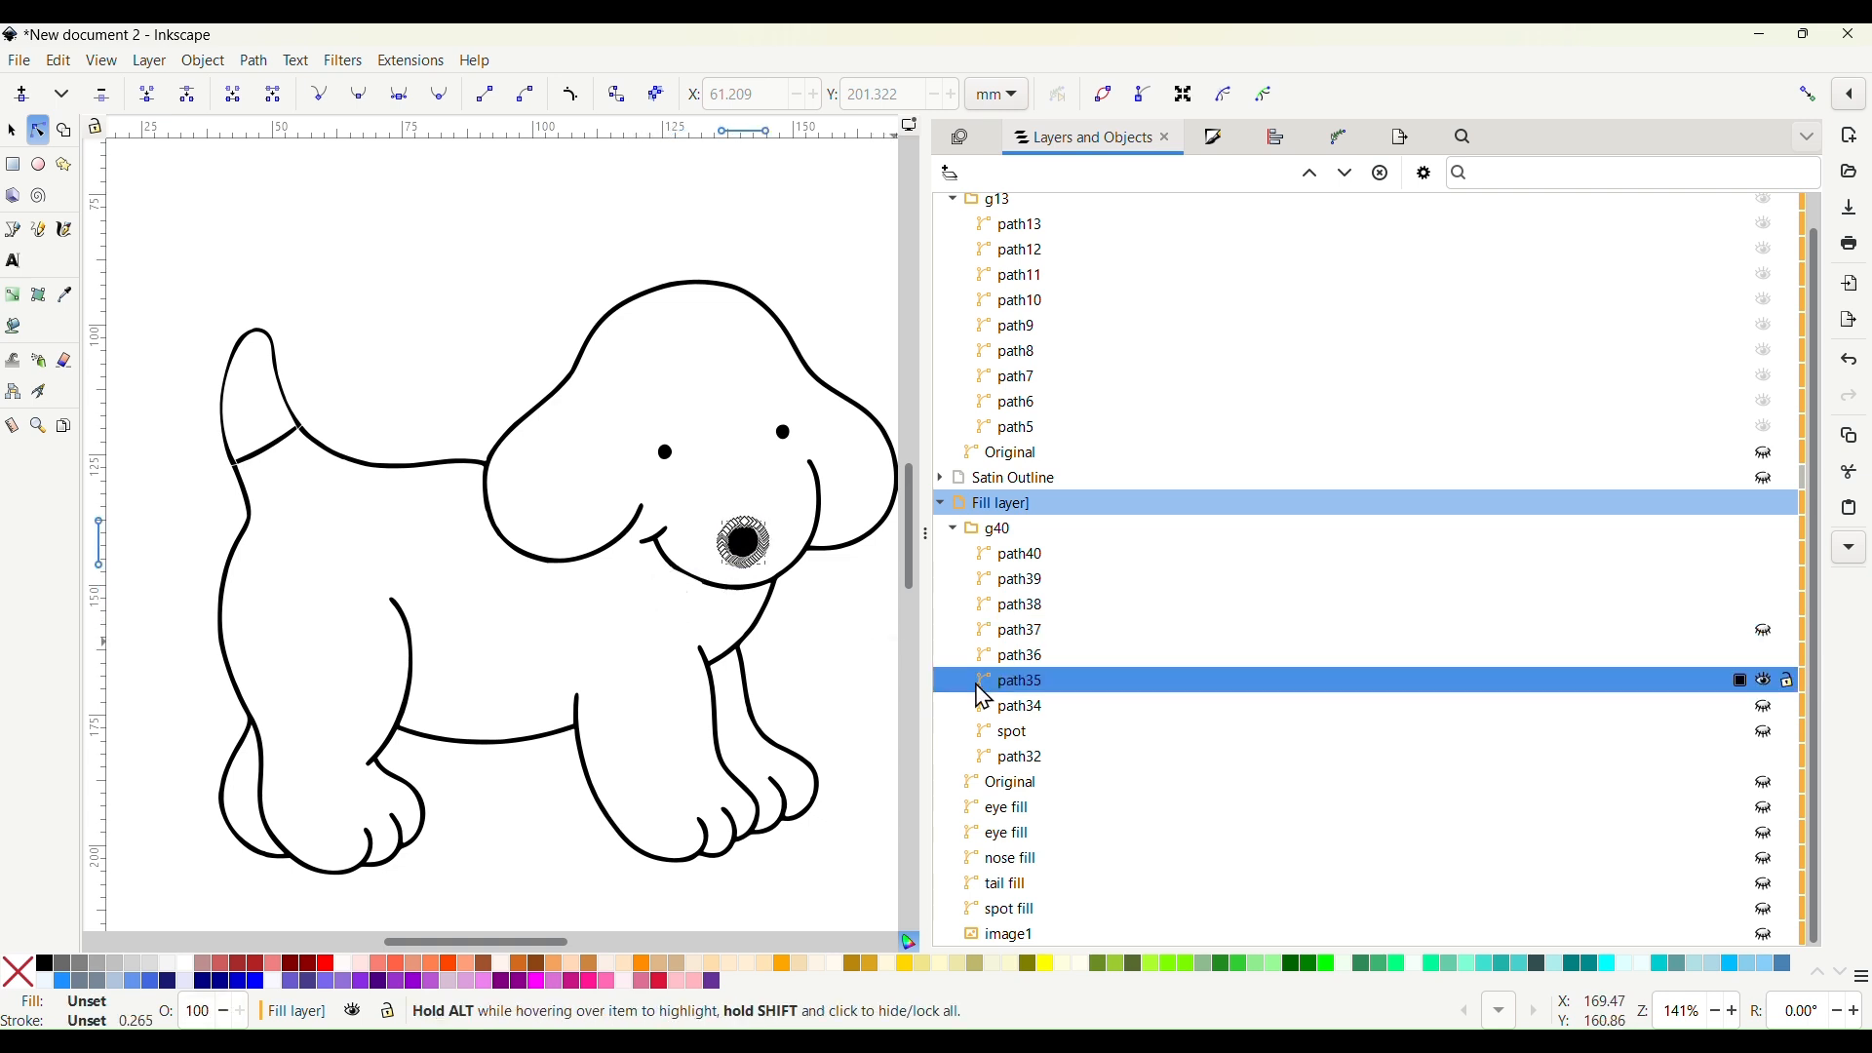
{"action": "double_click", "coordinate": [1022, 680]}
{"action": "type", "text": "nose"}
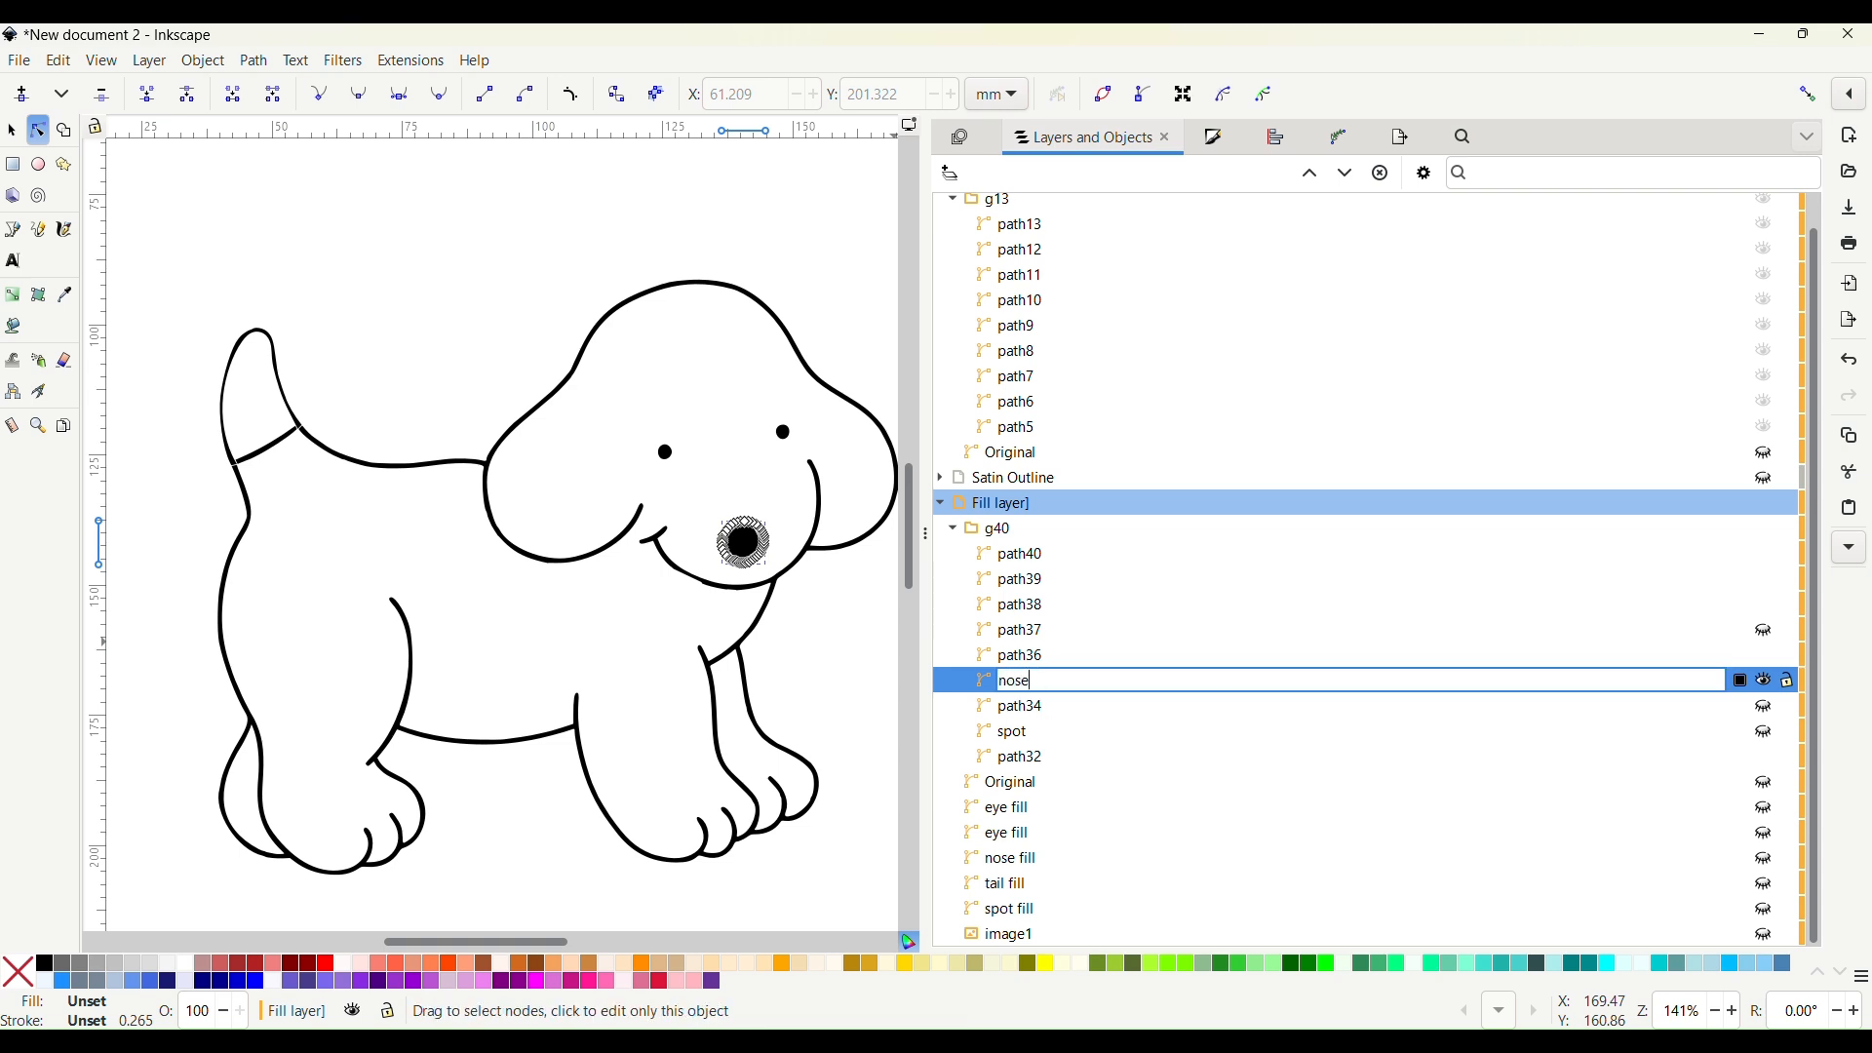
{"action": "key", "text": "Return"}
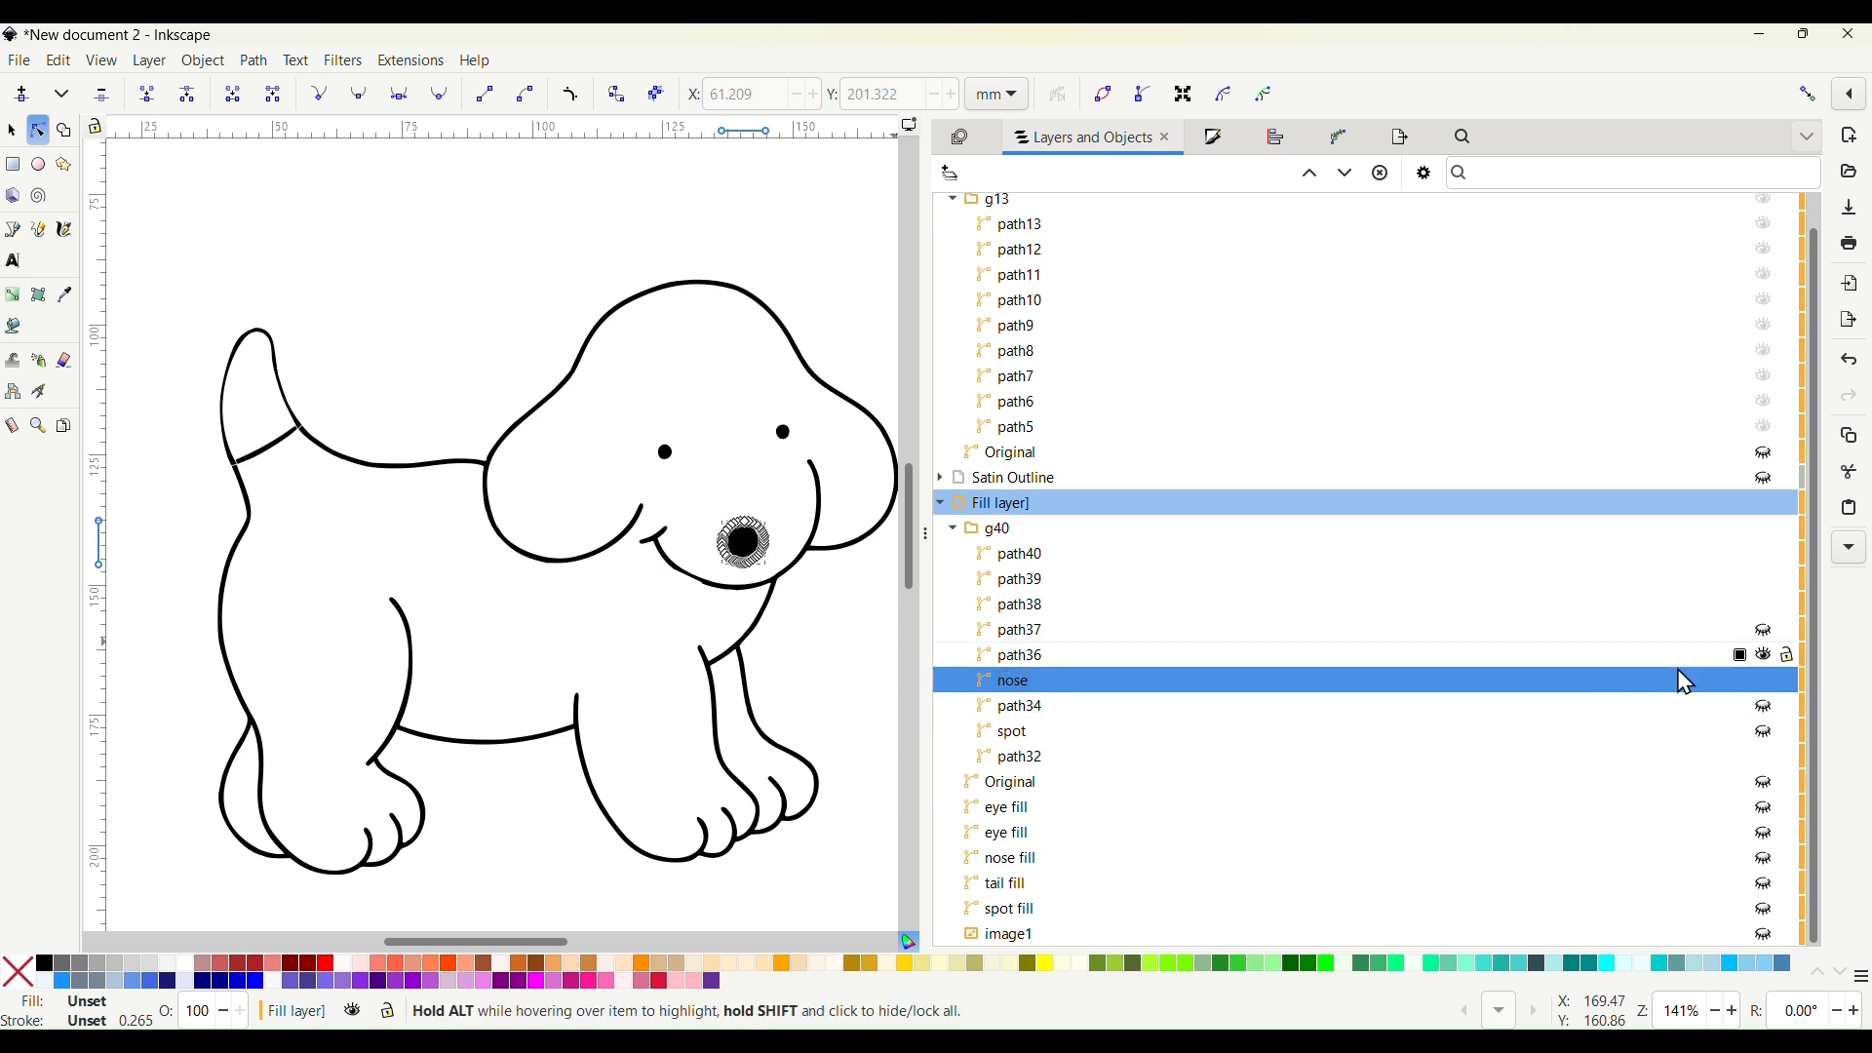
{"action": "left_click", "coordinate": [1767, 680]}
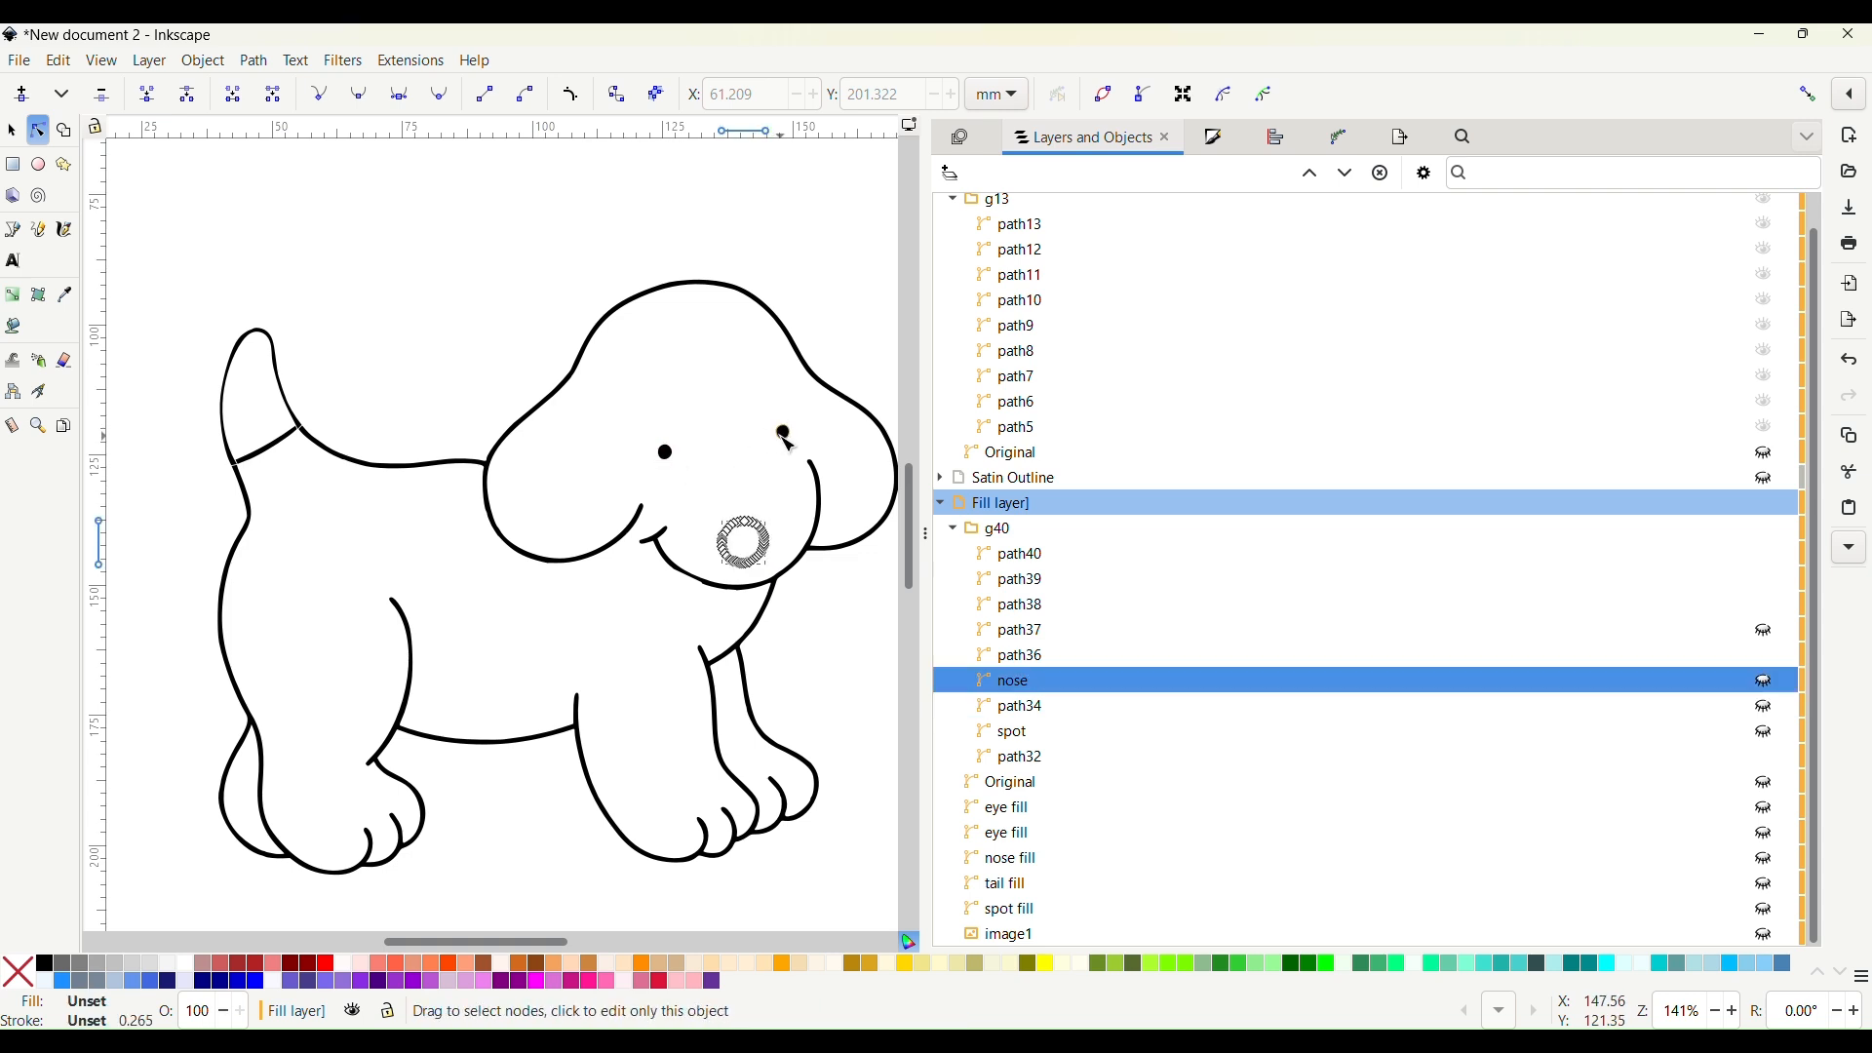
Select both of the dog's eye paths in g40 and delete them
{"action": "left_click", "coordinate": [780, 430]}
{"action": "left_click", "coordinate": [666, 452], "text": "shift"}
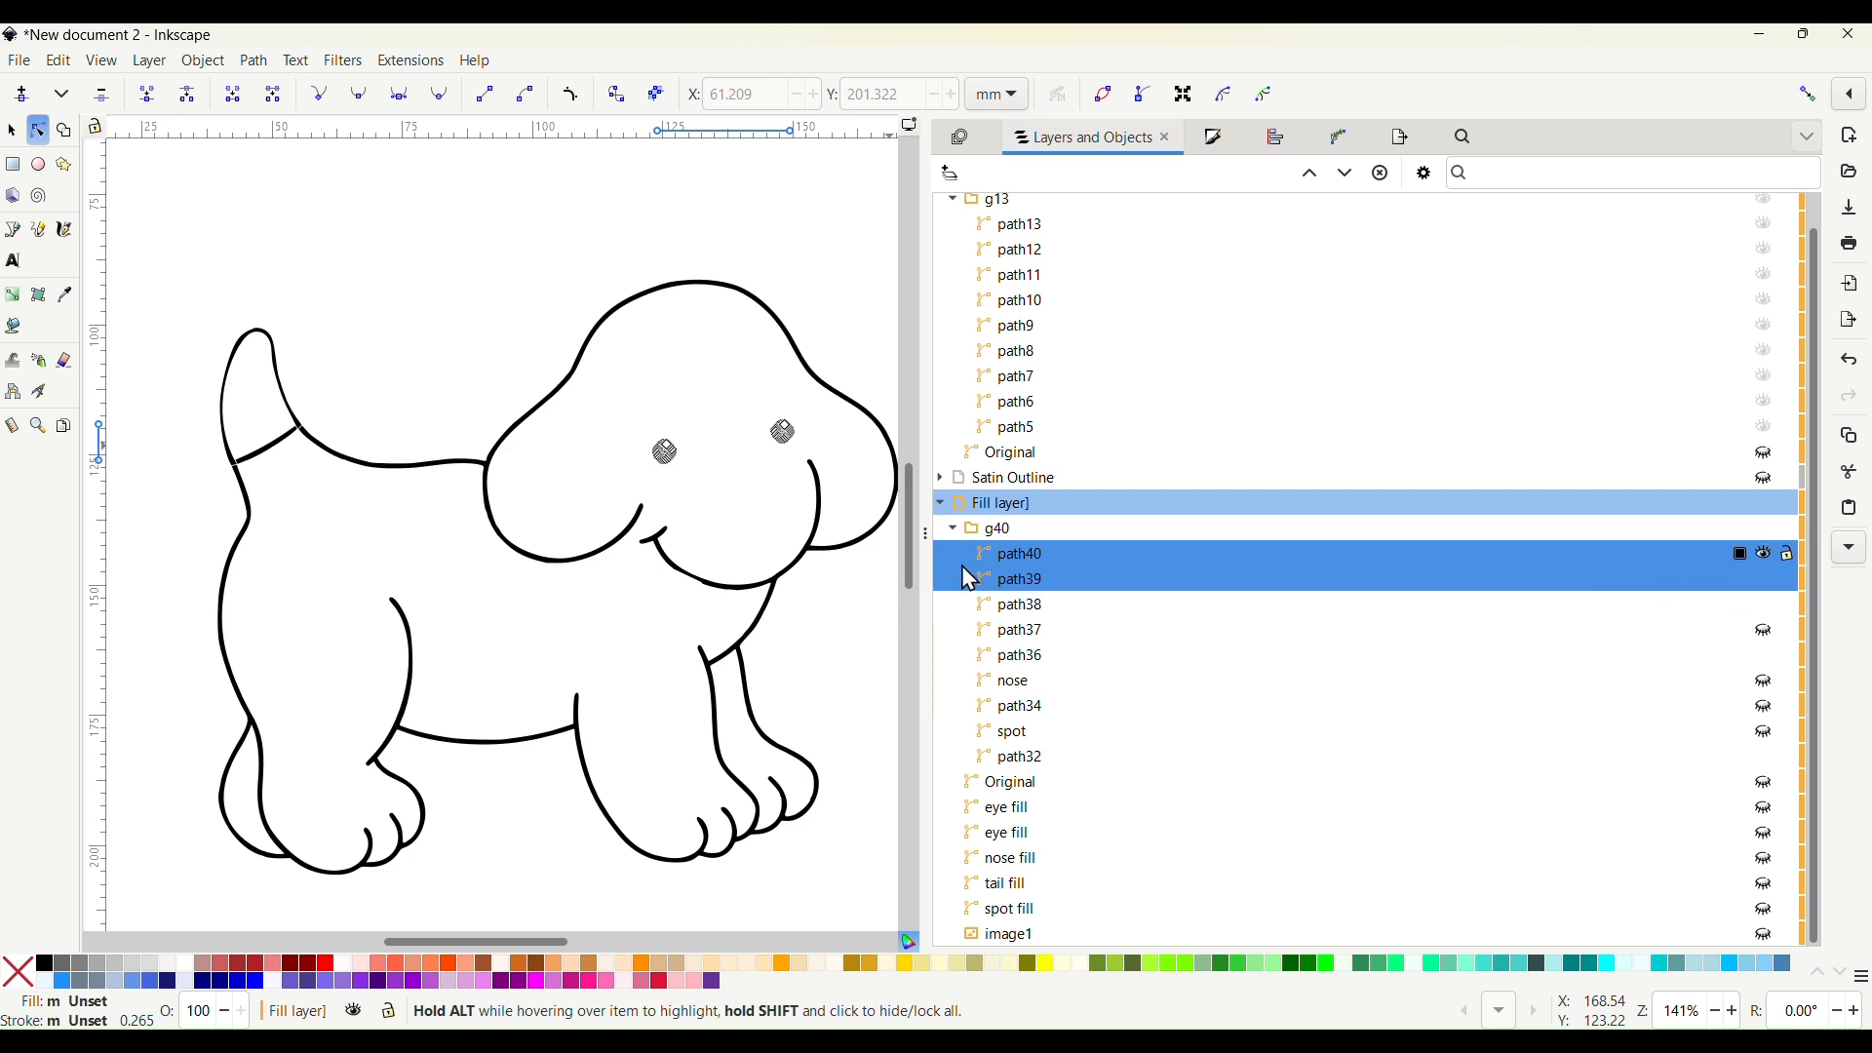
{"action": "double_click", "coordinate": [1026, 581]}
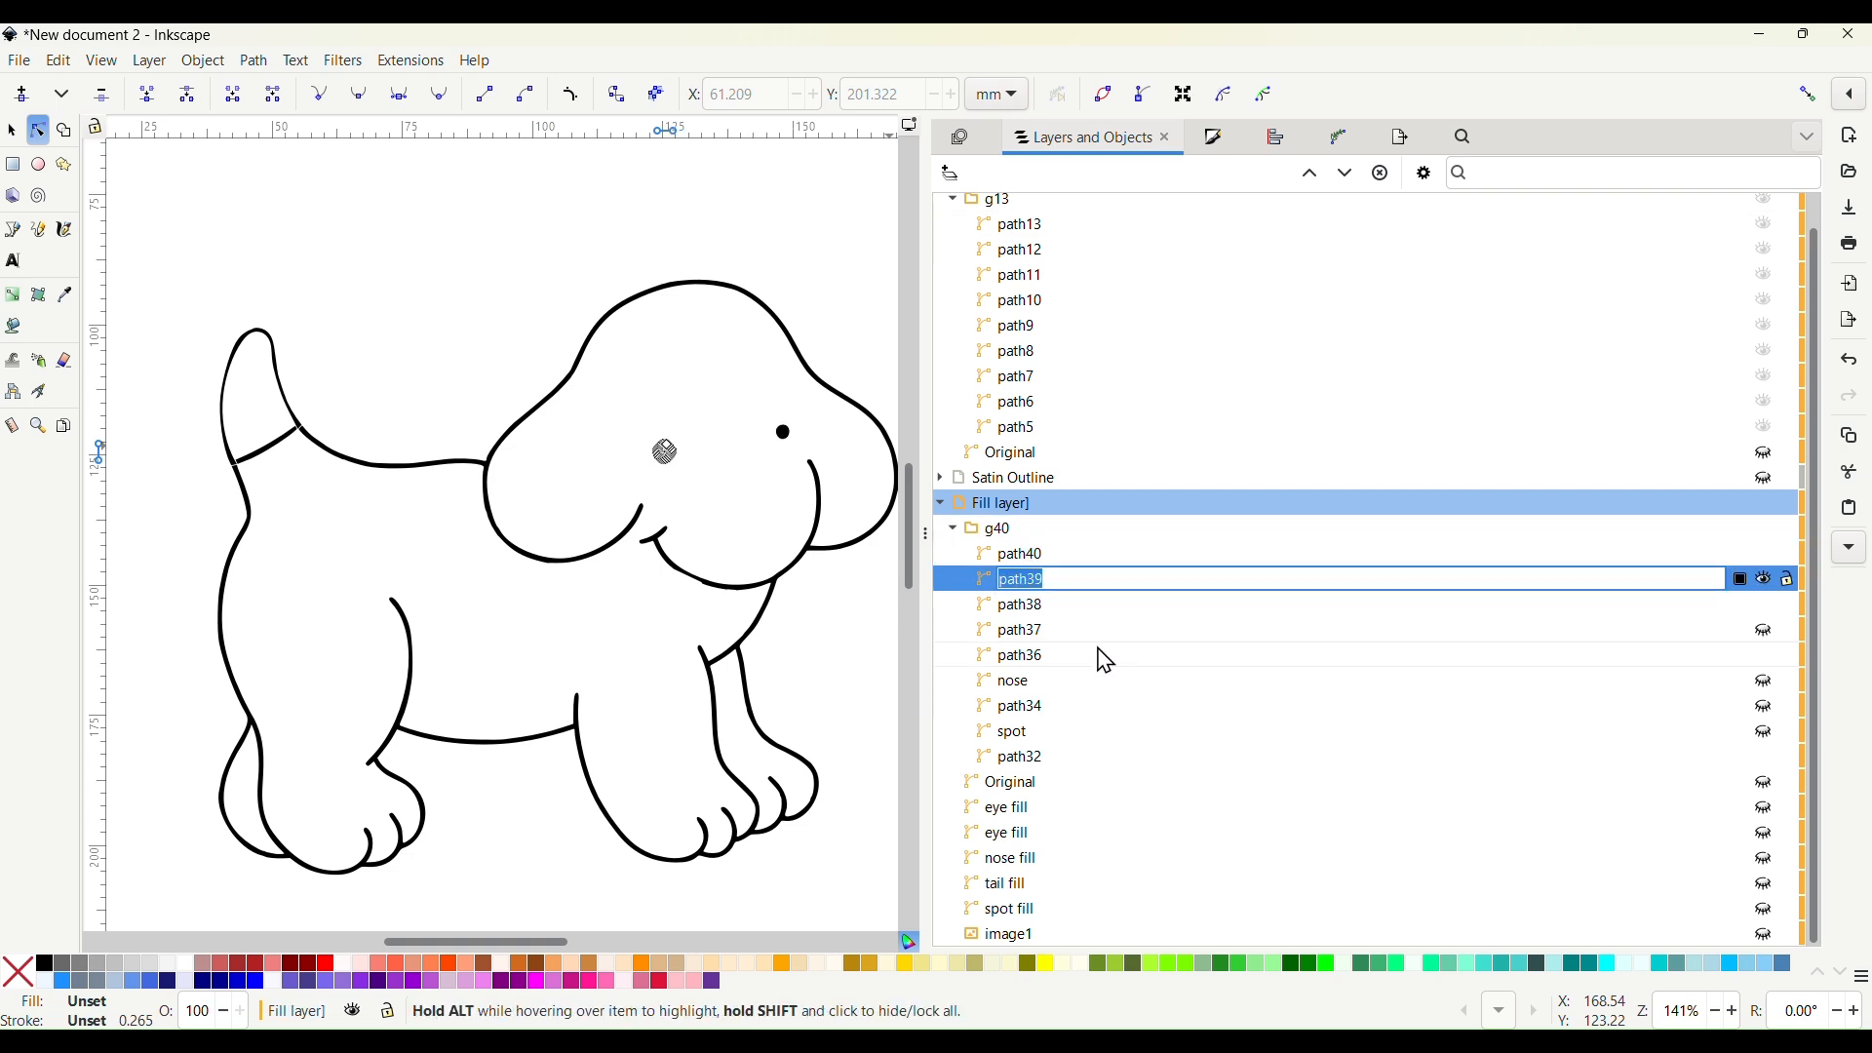
{"action": "left_click", "coordinate": [1040, 558]}
{"action": "left_click", "coordinate": [1038, 585], "text": "shift"}
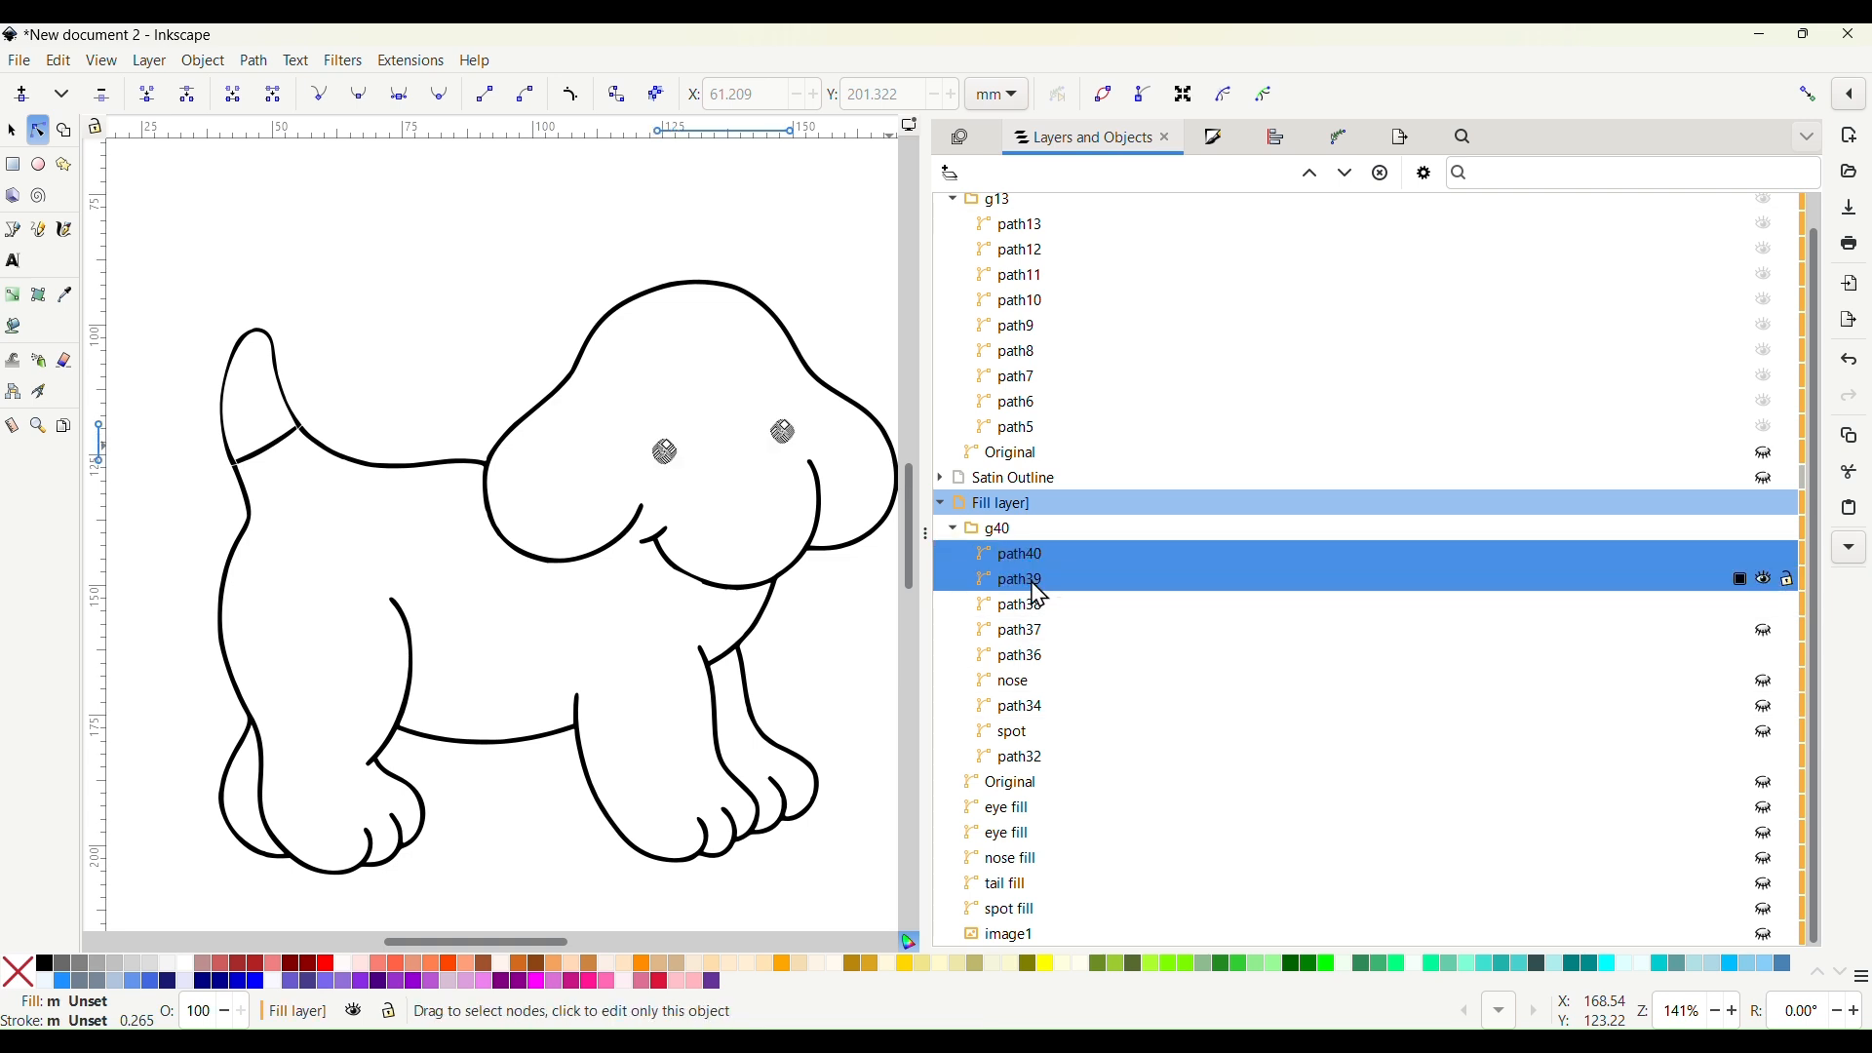
{"action": "key", "text": "Delete"}
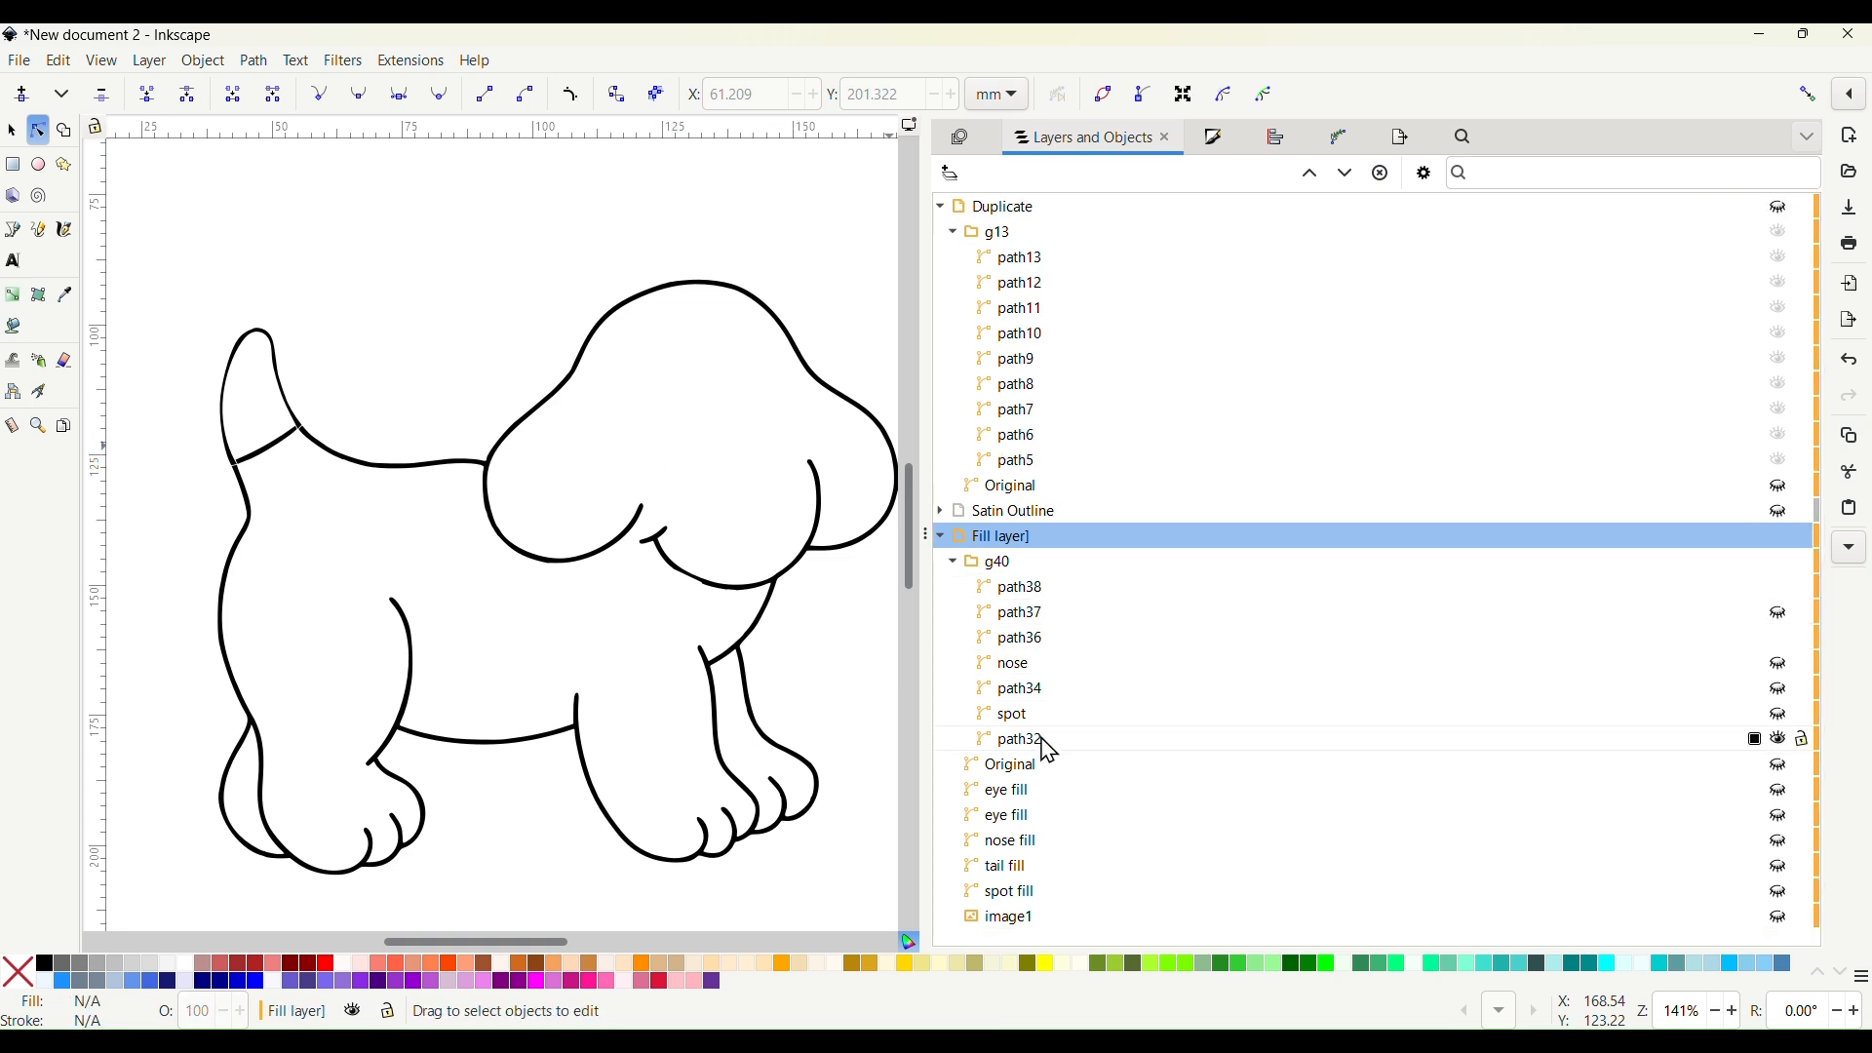
Delete the hidden nose path and the hidden tail fill path from g40
{"action": "left_click", "coordinate": [1036, 671]}
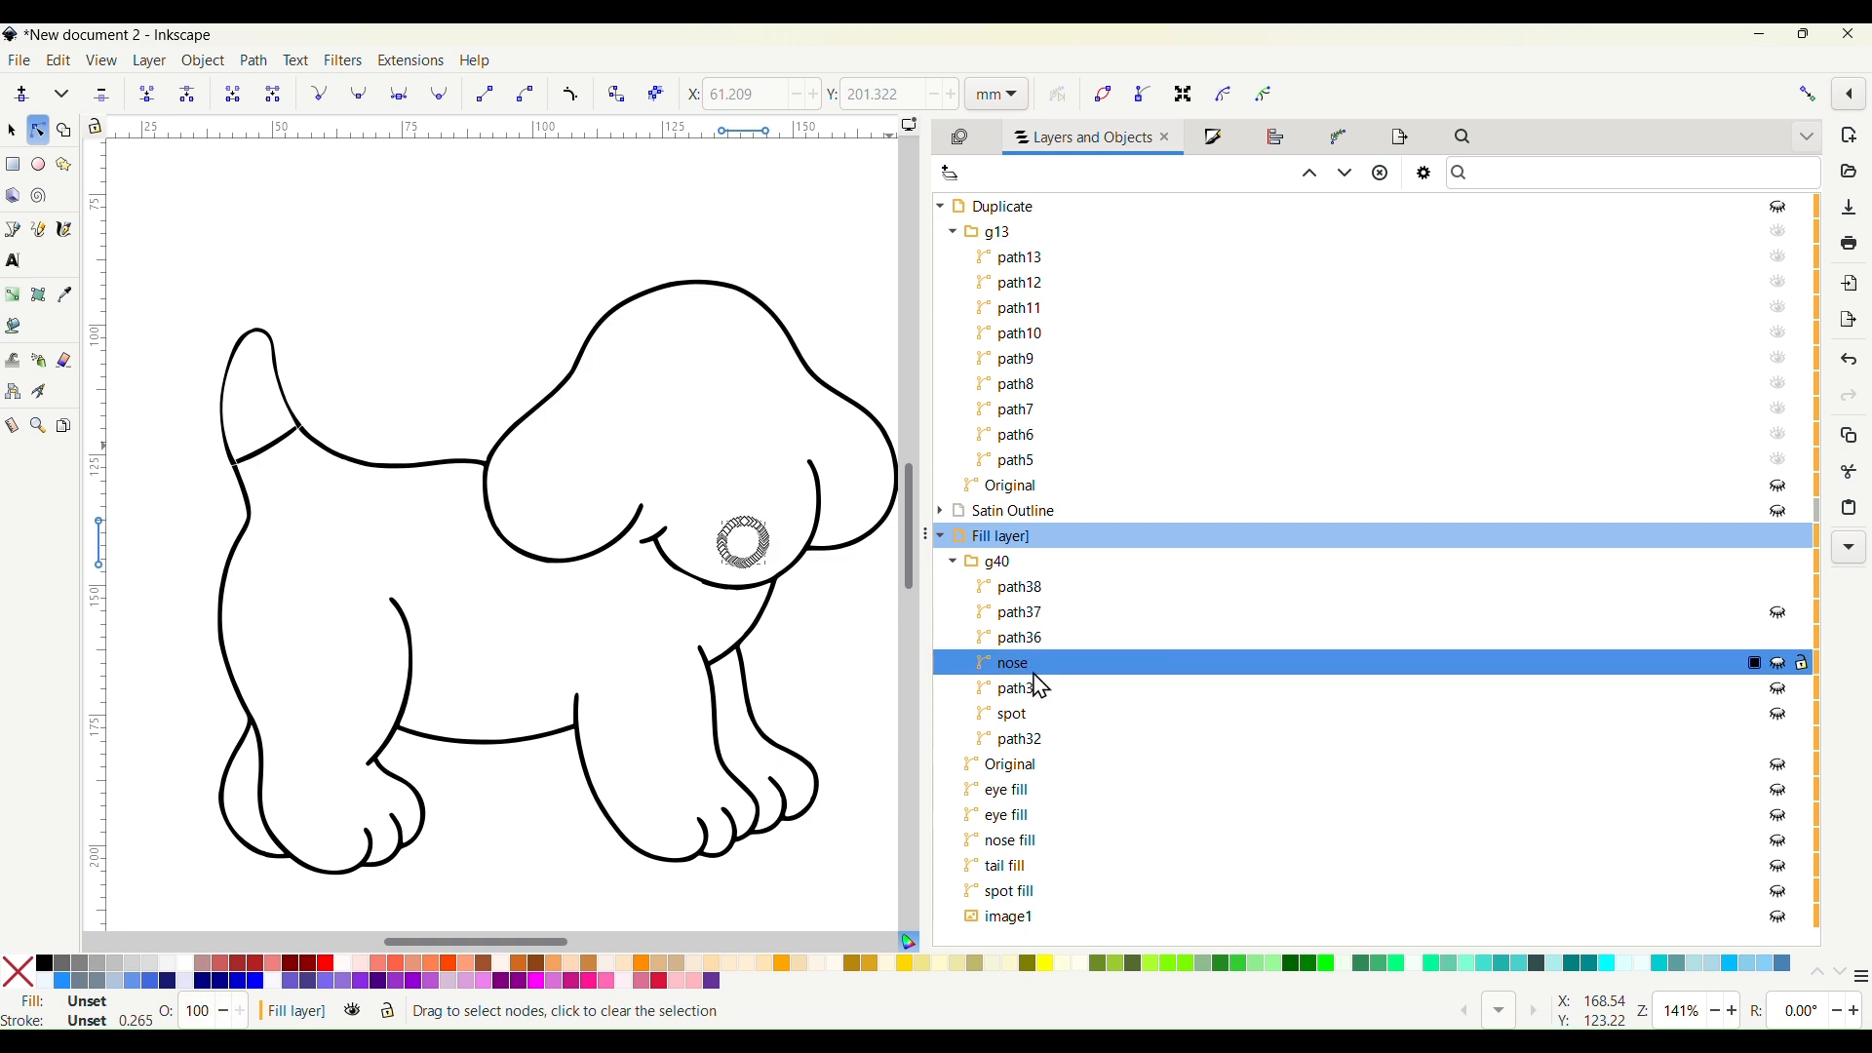
{"action": "key", "text": "Delete"}
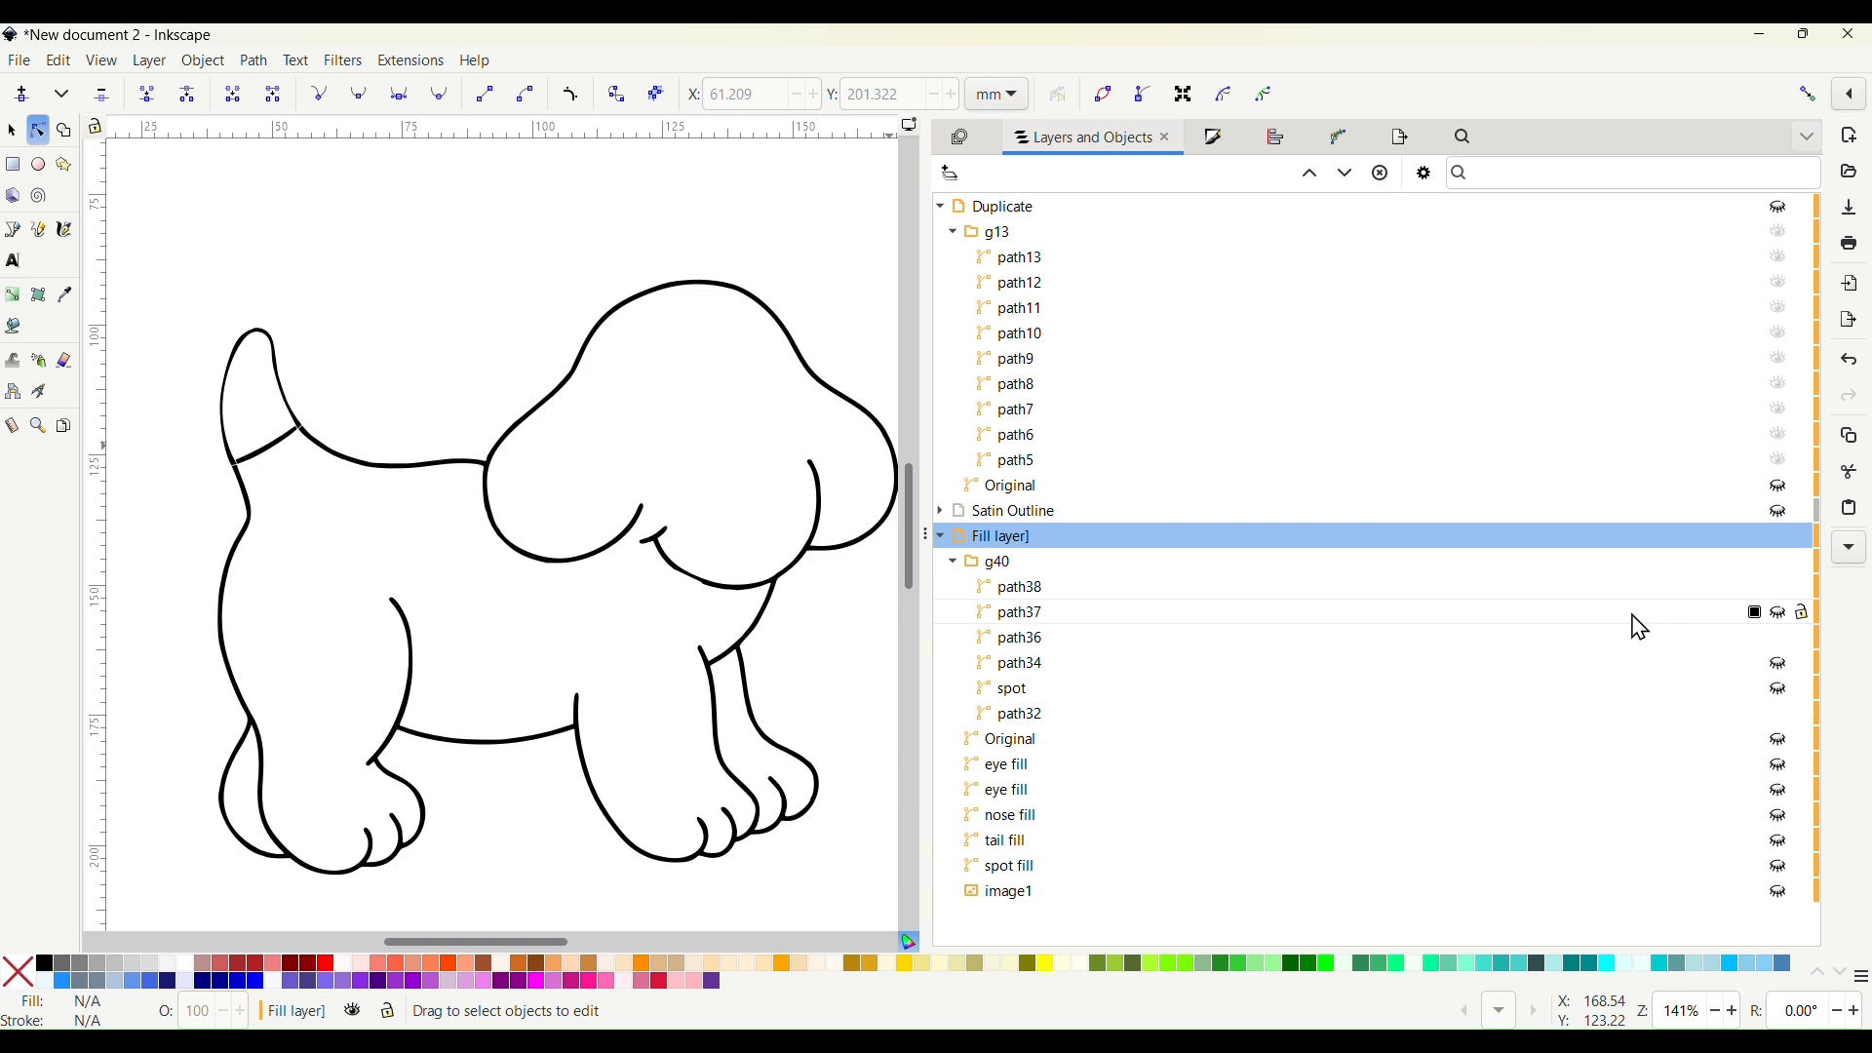
{"action": "left_click", "coordinate": [1605, 613]}
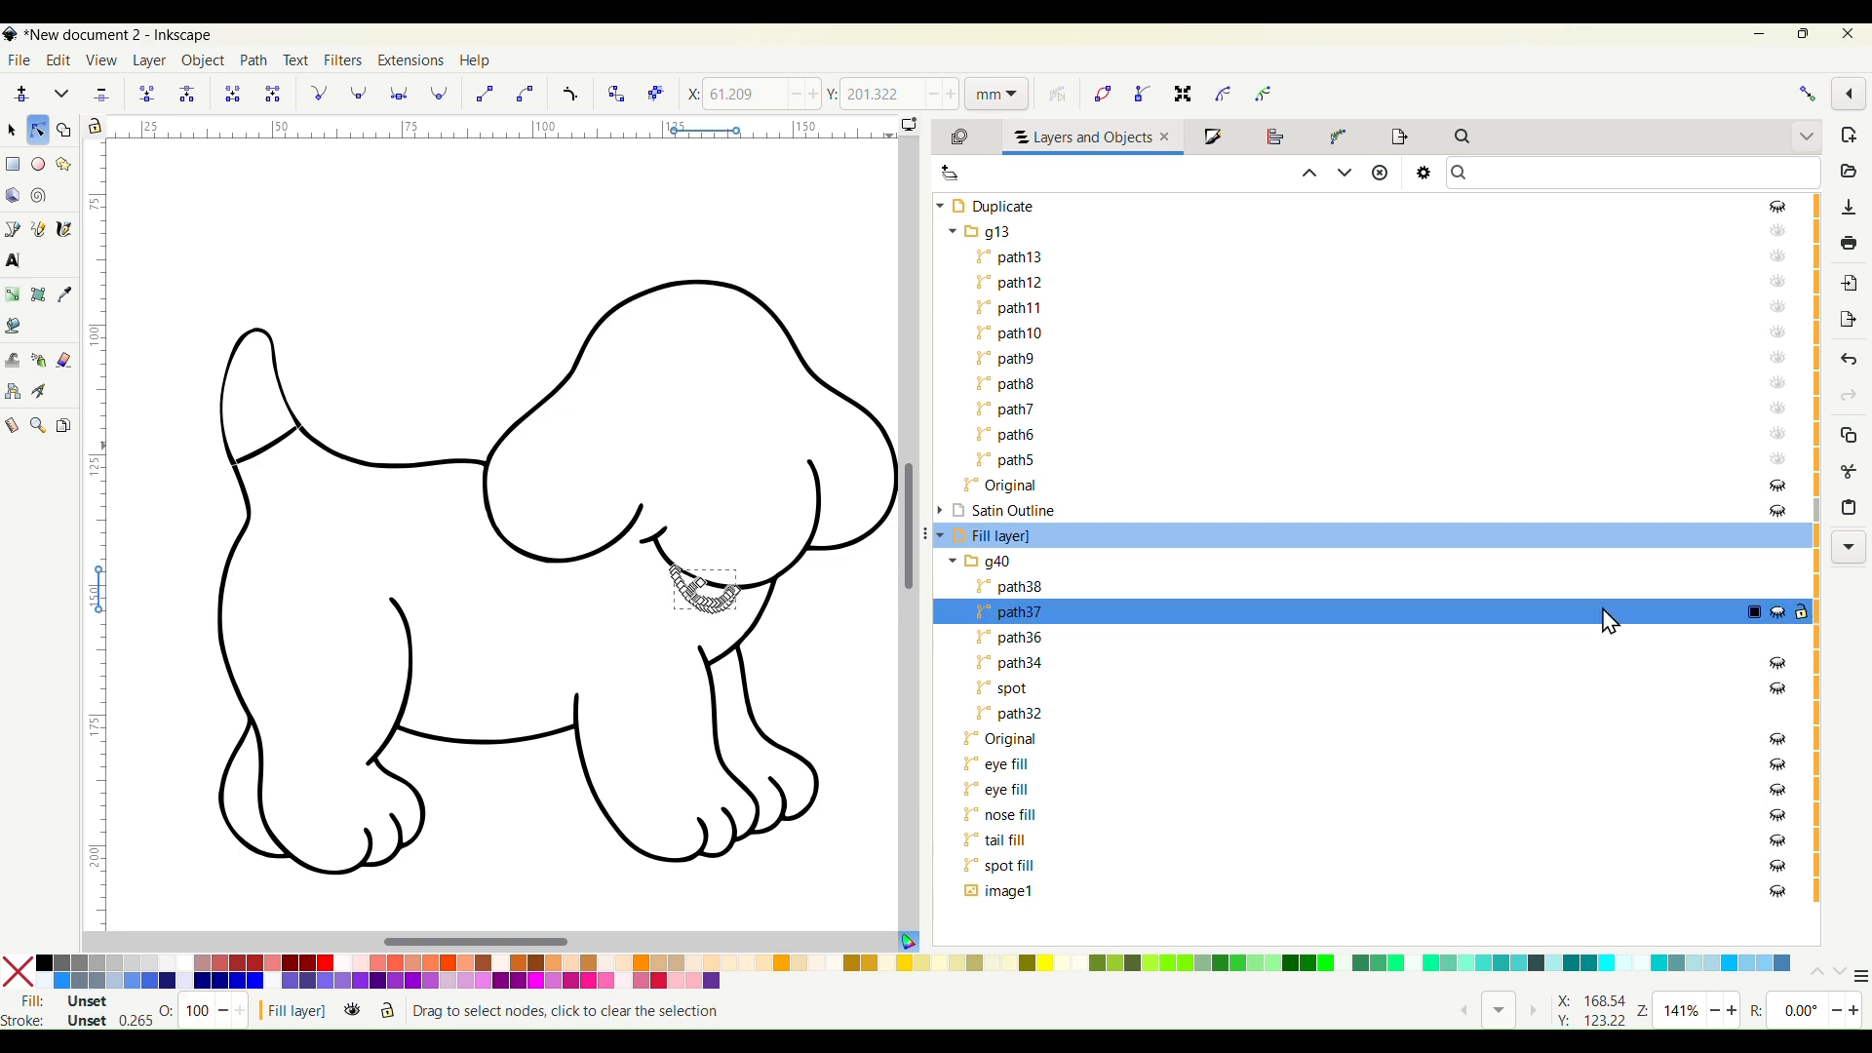
{"action": "left_click", "coordinate": [1041, 642]}
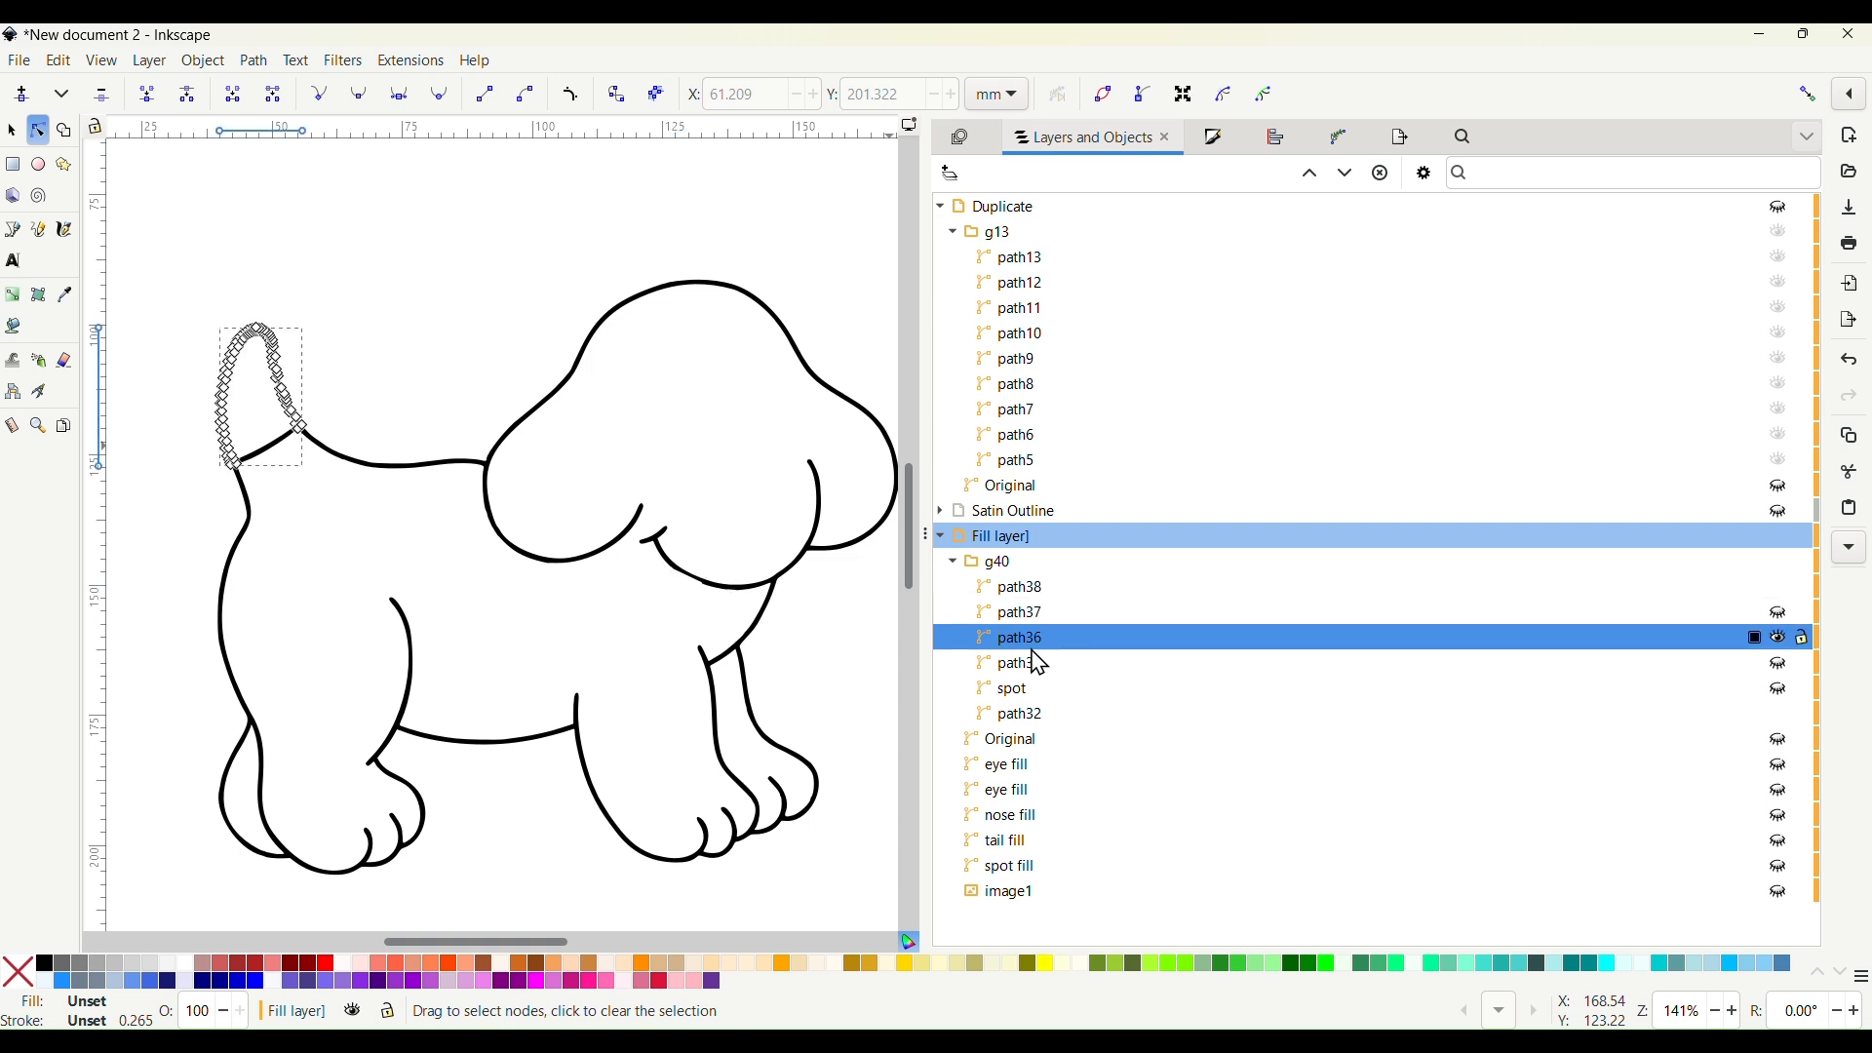
{"action": "left_click", "coordinate": [1027, 669]}
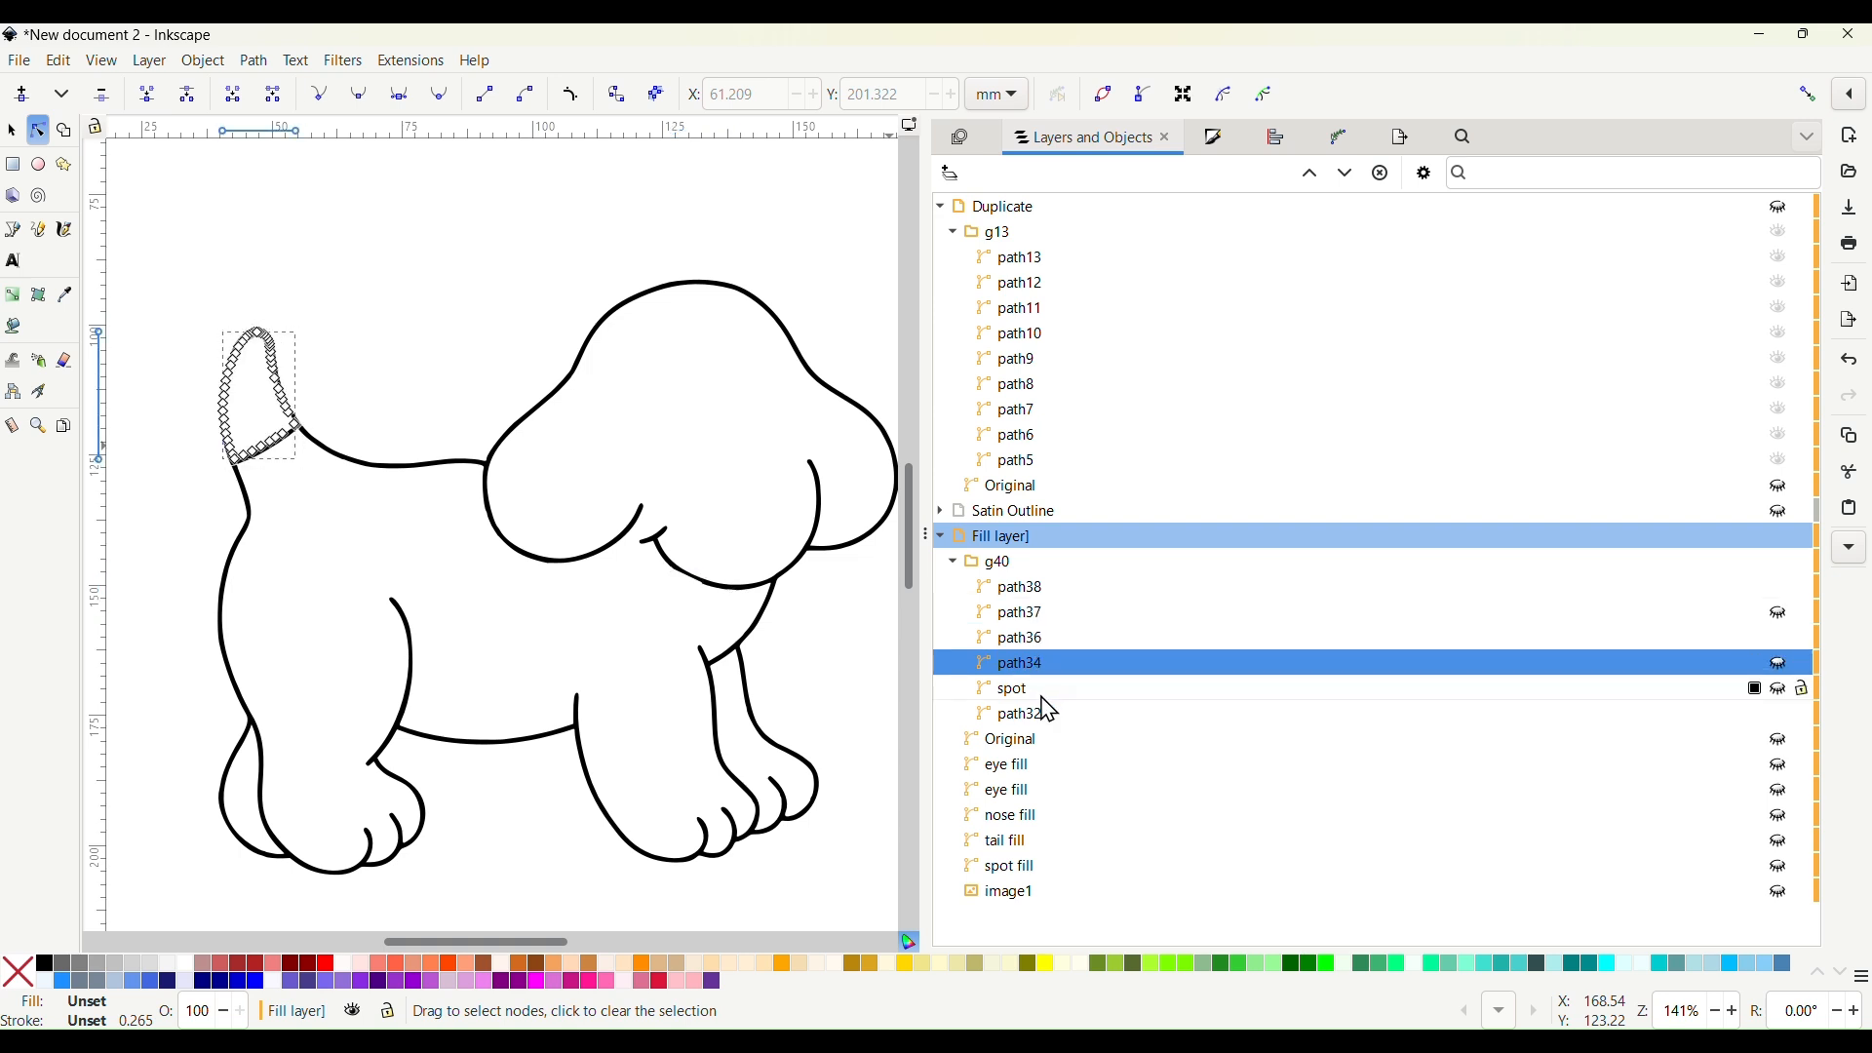
{"action": "key", "text": "Delete"}
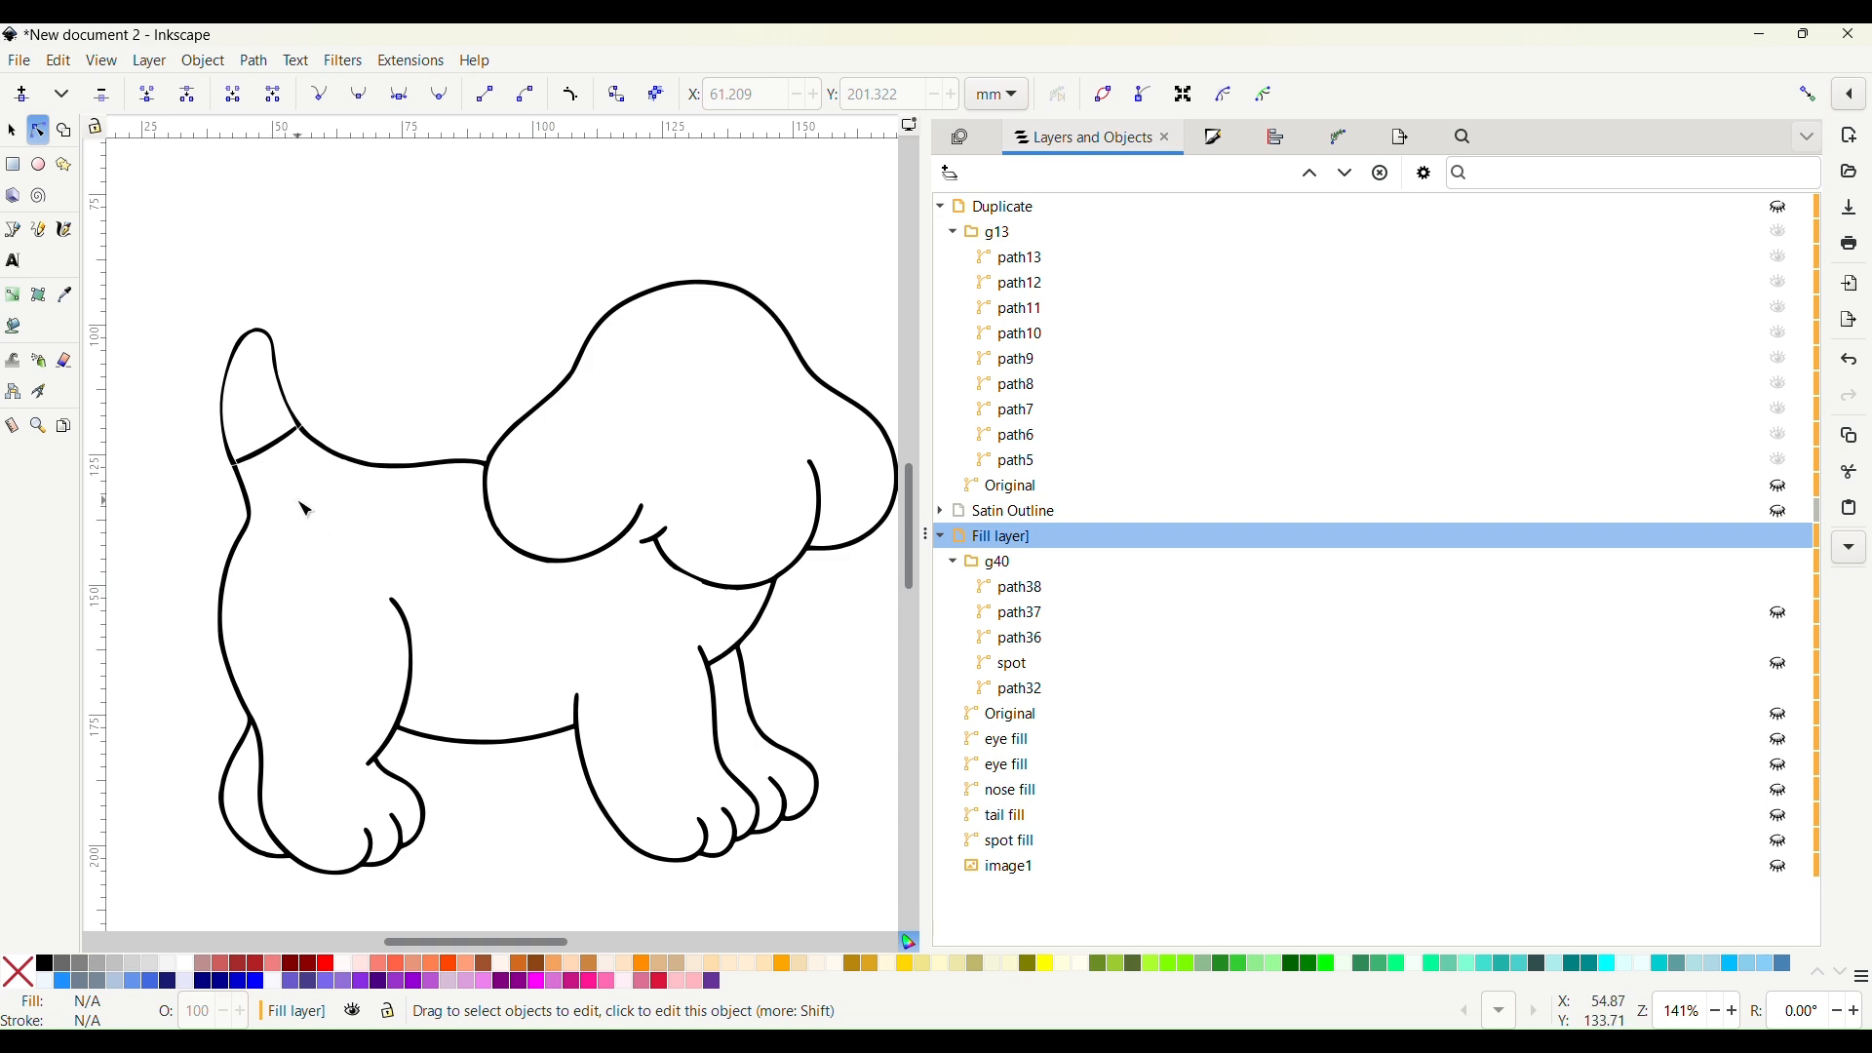
Convert the whole g40 outline with Ink/Stitch Fill to Stroke: original not kept, dead-end threshold 1.00 mm, line width 0.20 mm, gaps closed
{"action": "scroll", "coordinate": [305, 509], "scroll_direction": "down", "scroll_amount": 1}
{"action": "left_click_drag", "start_coordinate": [167, 319], "coordinate": [747, 807]}
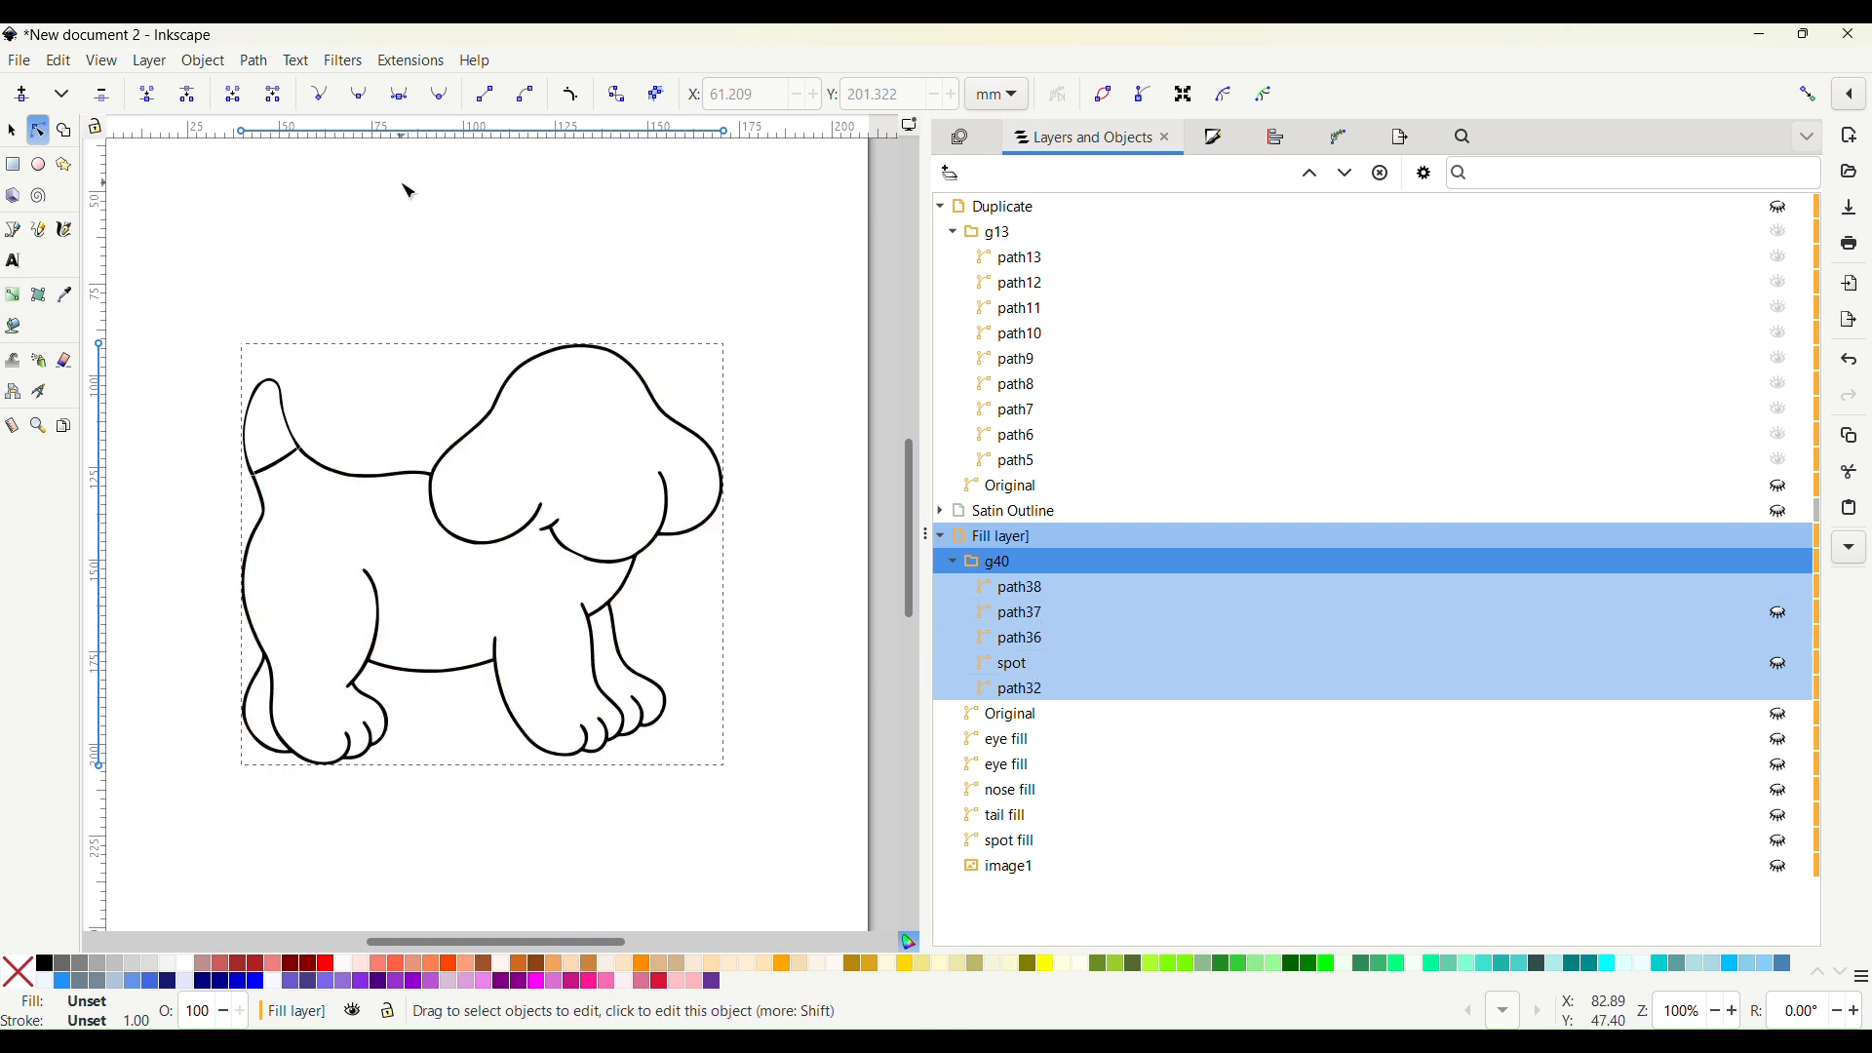
{"action": "left_click", "coordinate": [403, 65]}
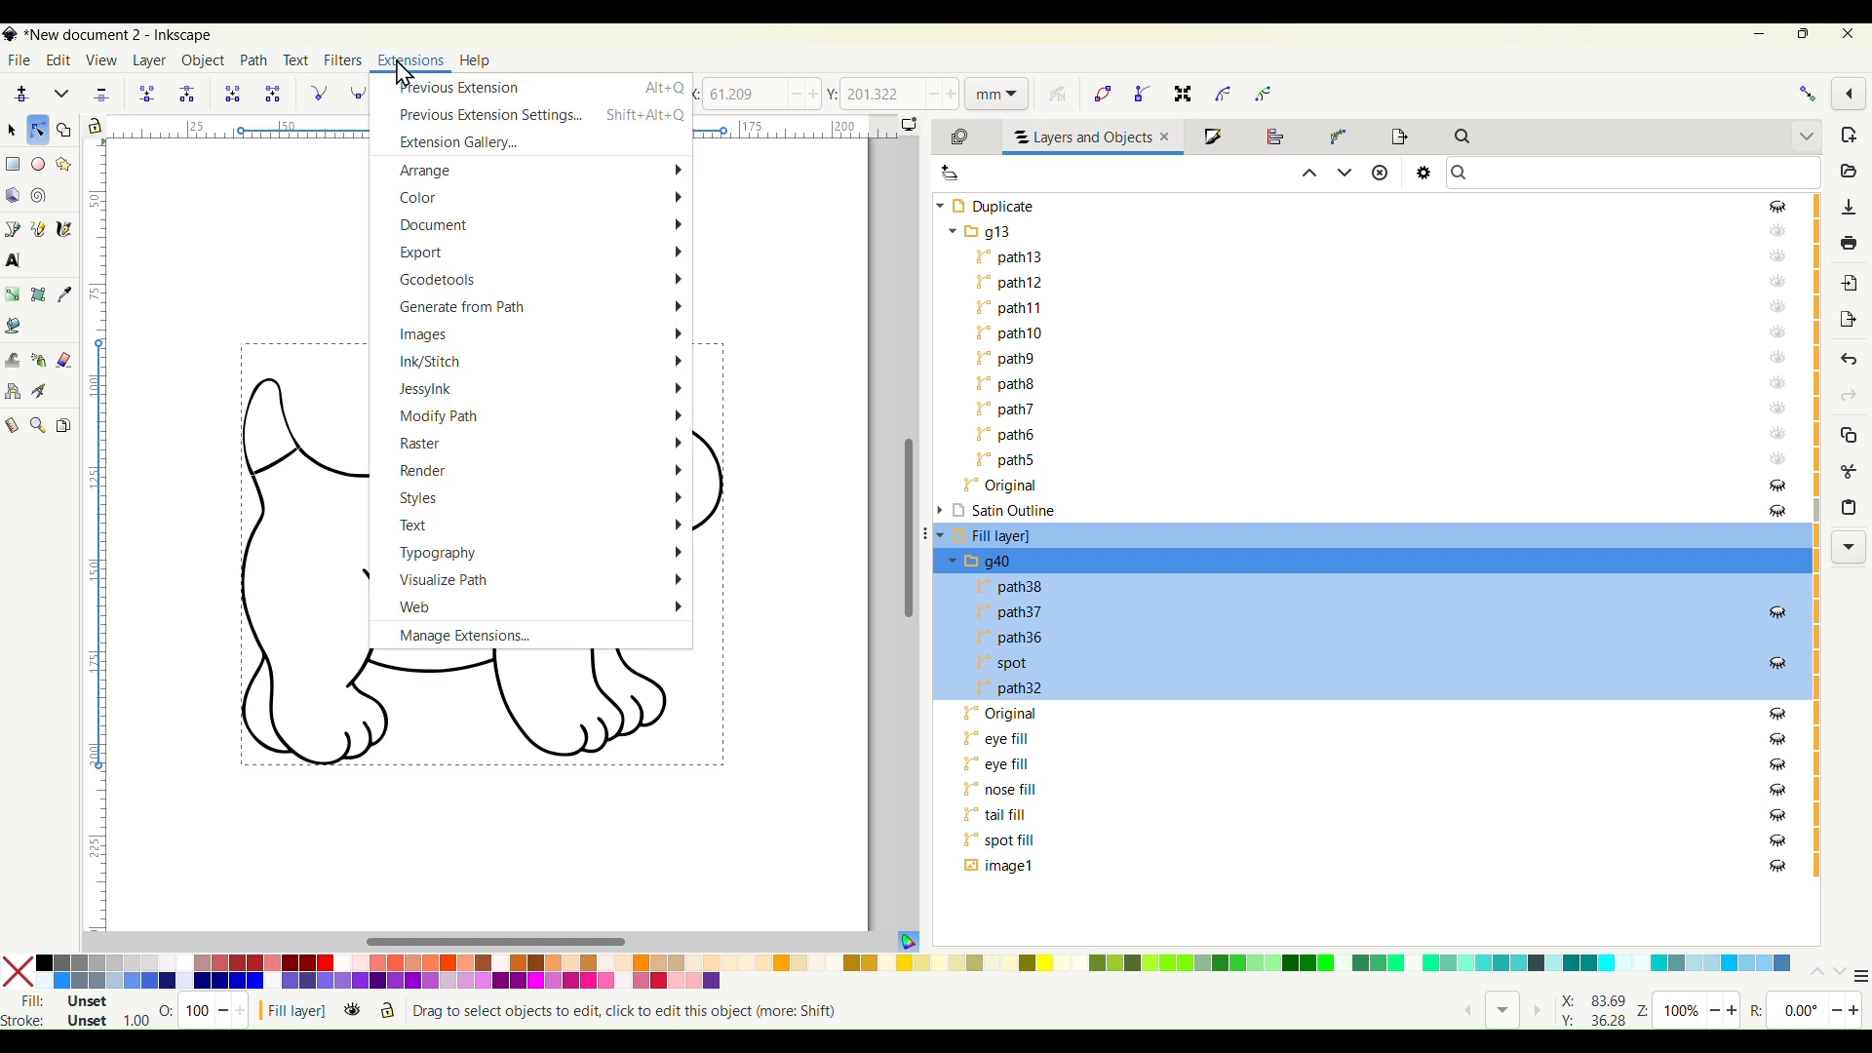
{"action": "mouse_move", "coordinate": [422, 368]}
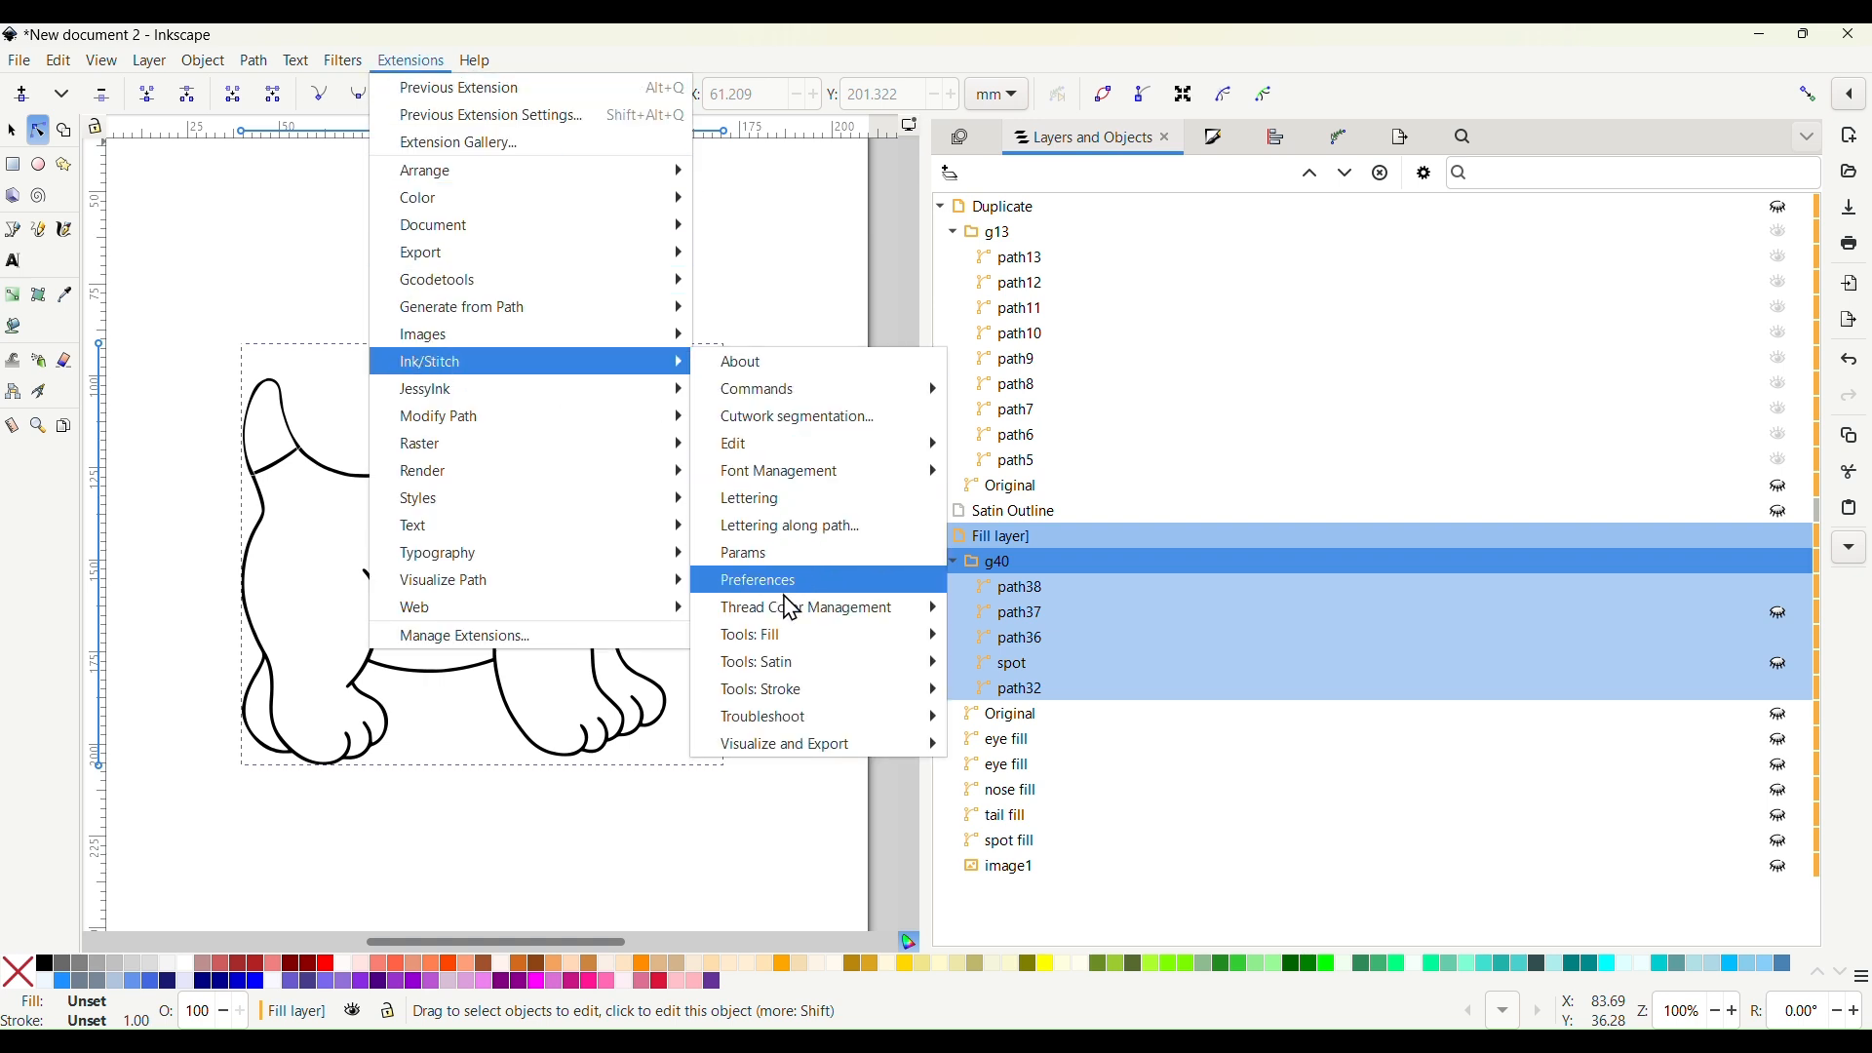
{"action": "mouse_move", "coordinate": [797, 692]}
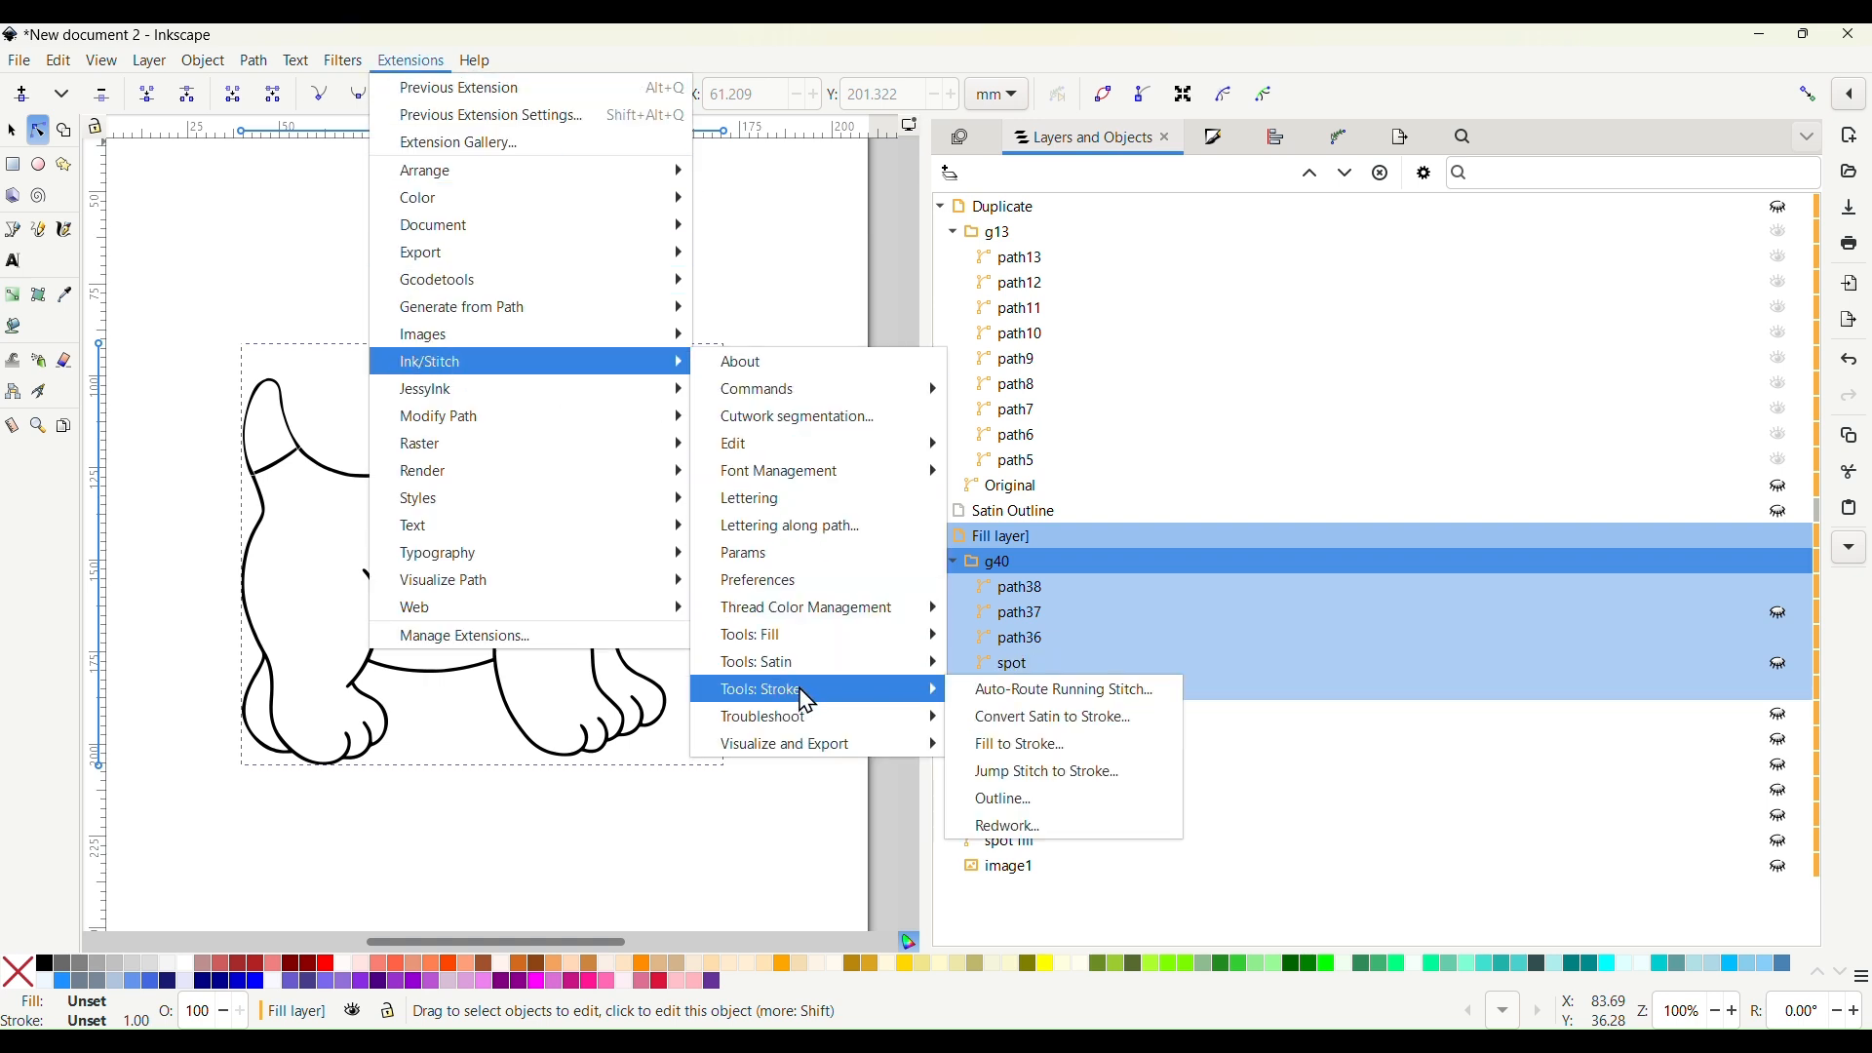
{"action": "left_click", "coordinate": [1019, 744]}
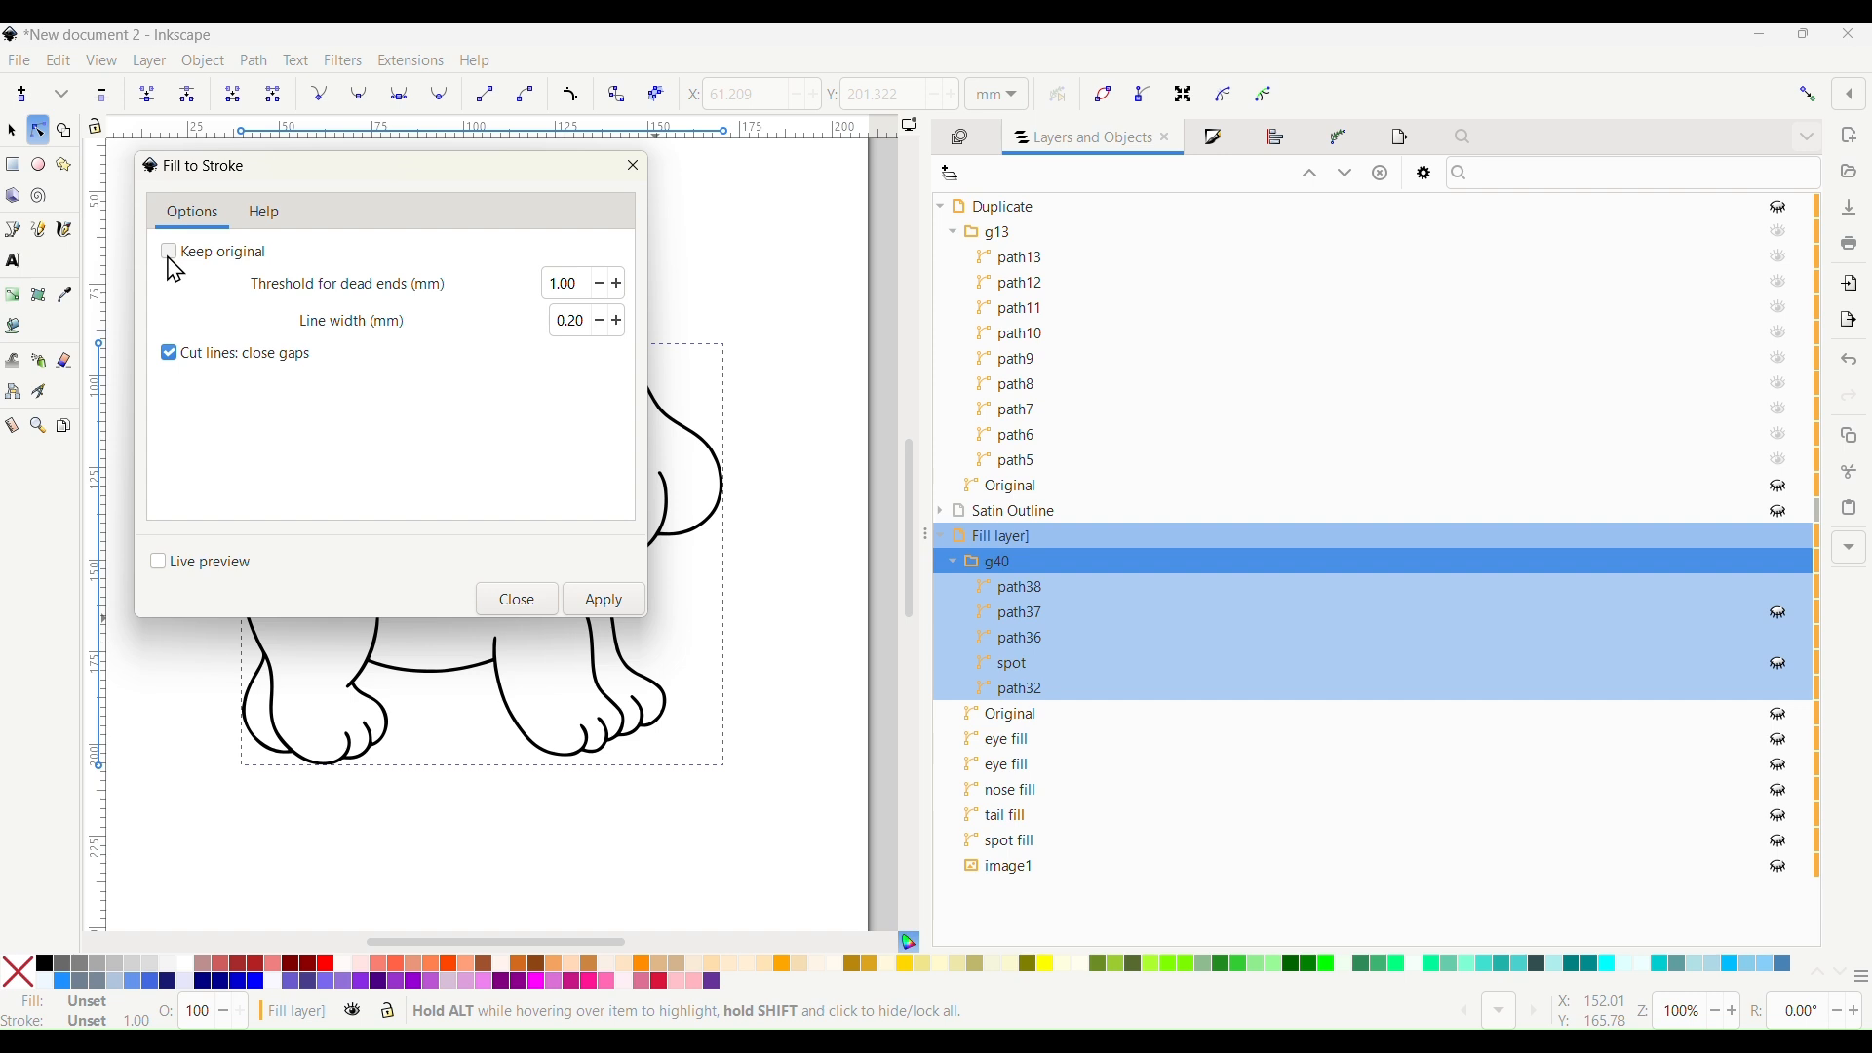
{"action": "left_click", "coordinate": [605, 601]}
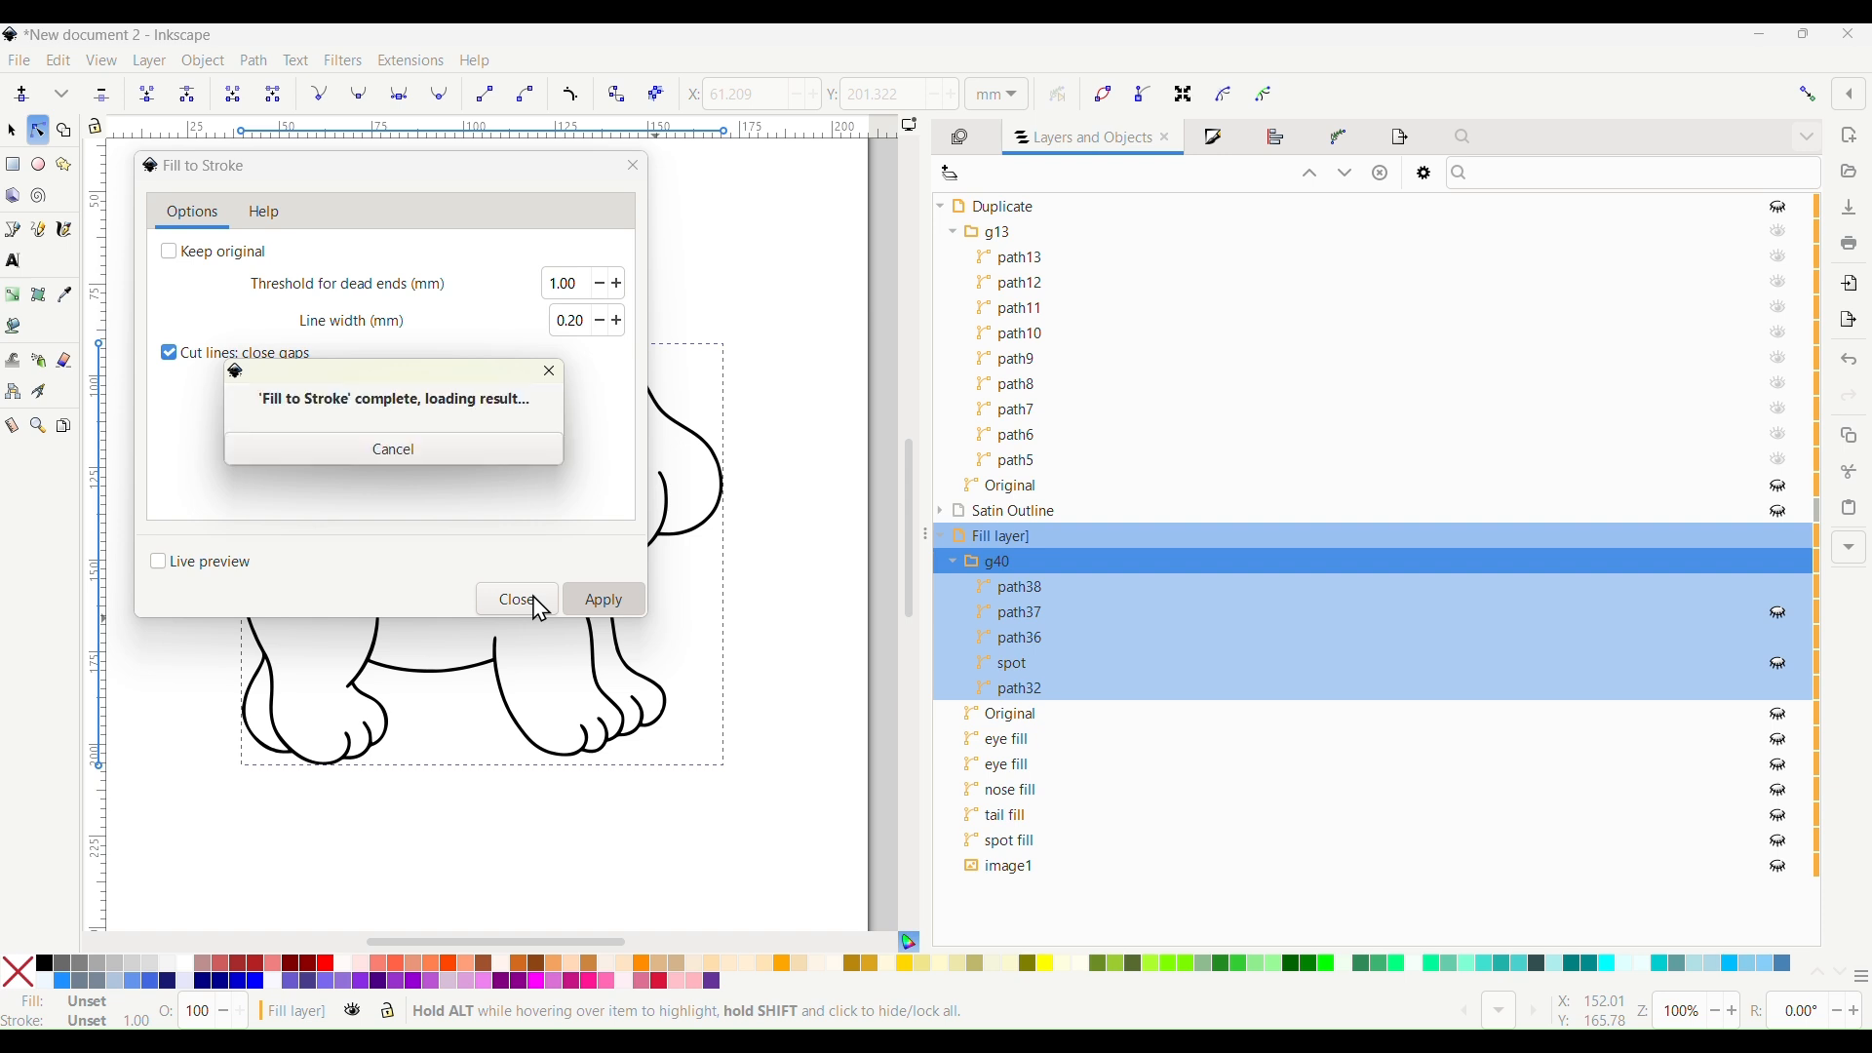
{"action": "left_click", "coordinate": [537, 599]}
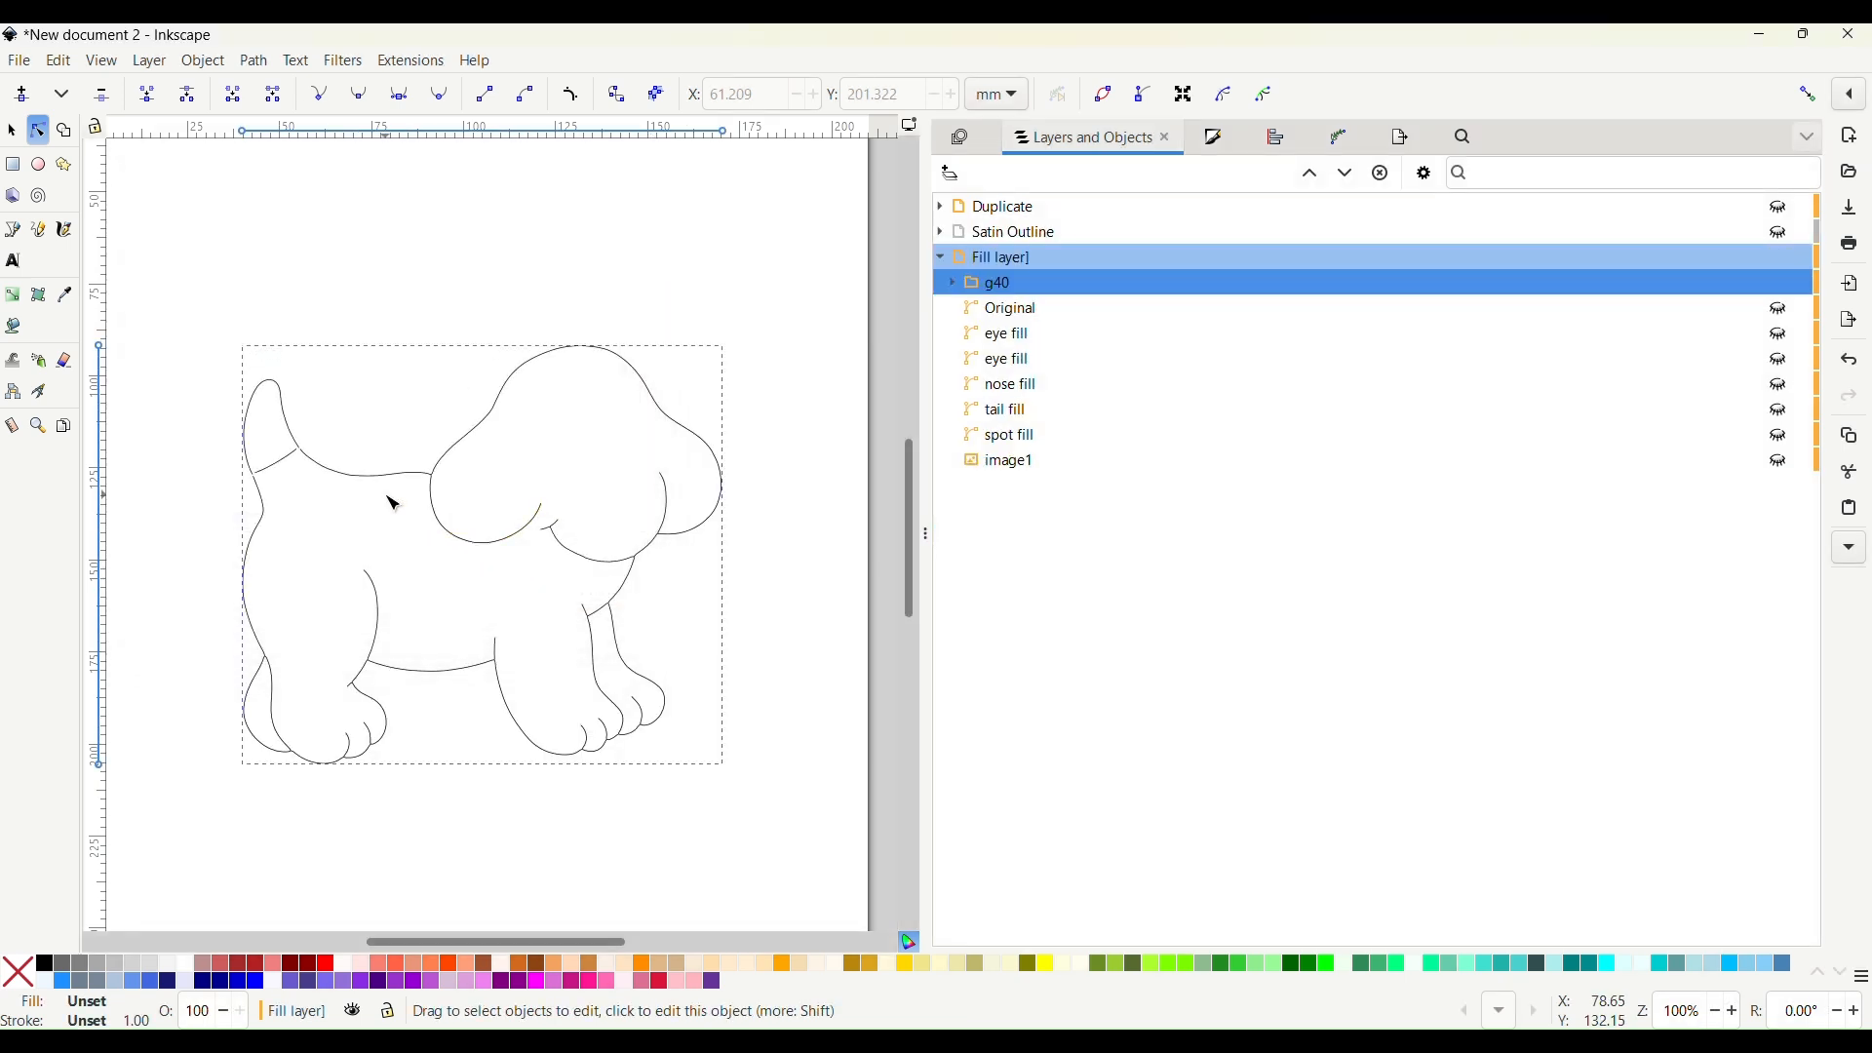
Examine the converted center lines around the tail and back, and open the back line's stroke style settings
{"action": "scroll", "coordinate": [393, 503], "scroll_direction": "up", "scroll_amount": 2}
{"action": "scroll", "coordinate": [393, 504], "scroll_direction": "up", "scroll_amount": 2}
{"action": "scroll", "coordinate": [393, 503], "scroll_direction": "up", "scroll_amount": 2}
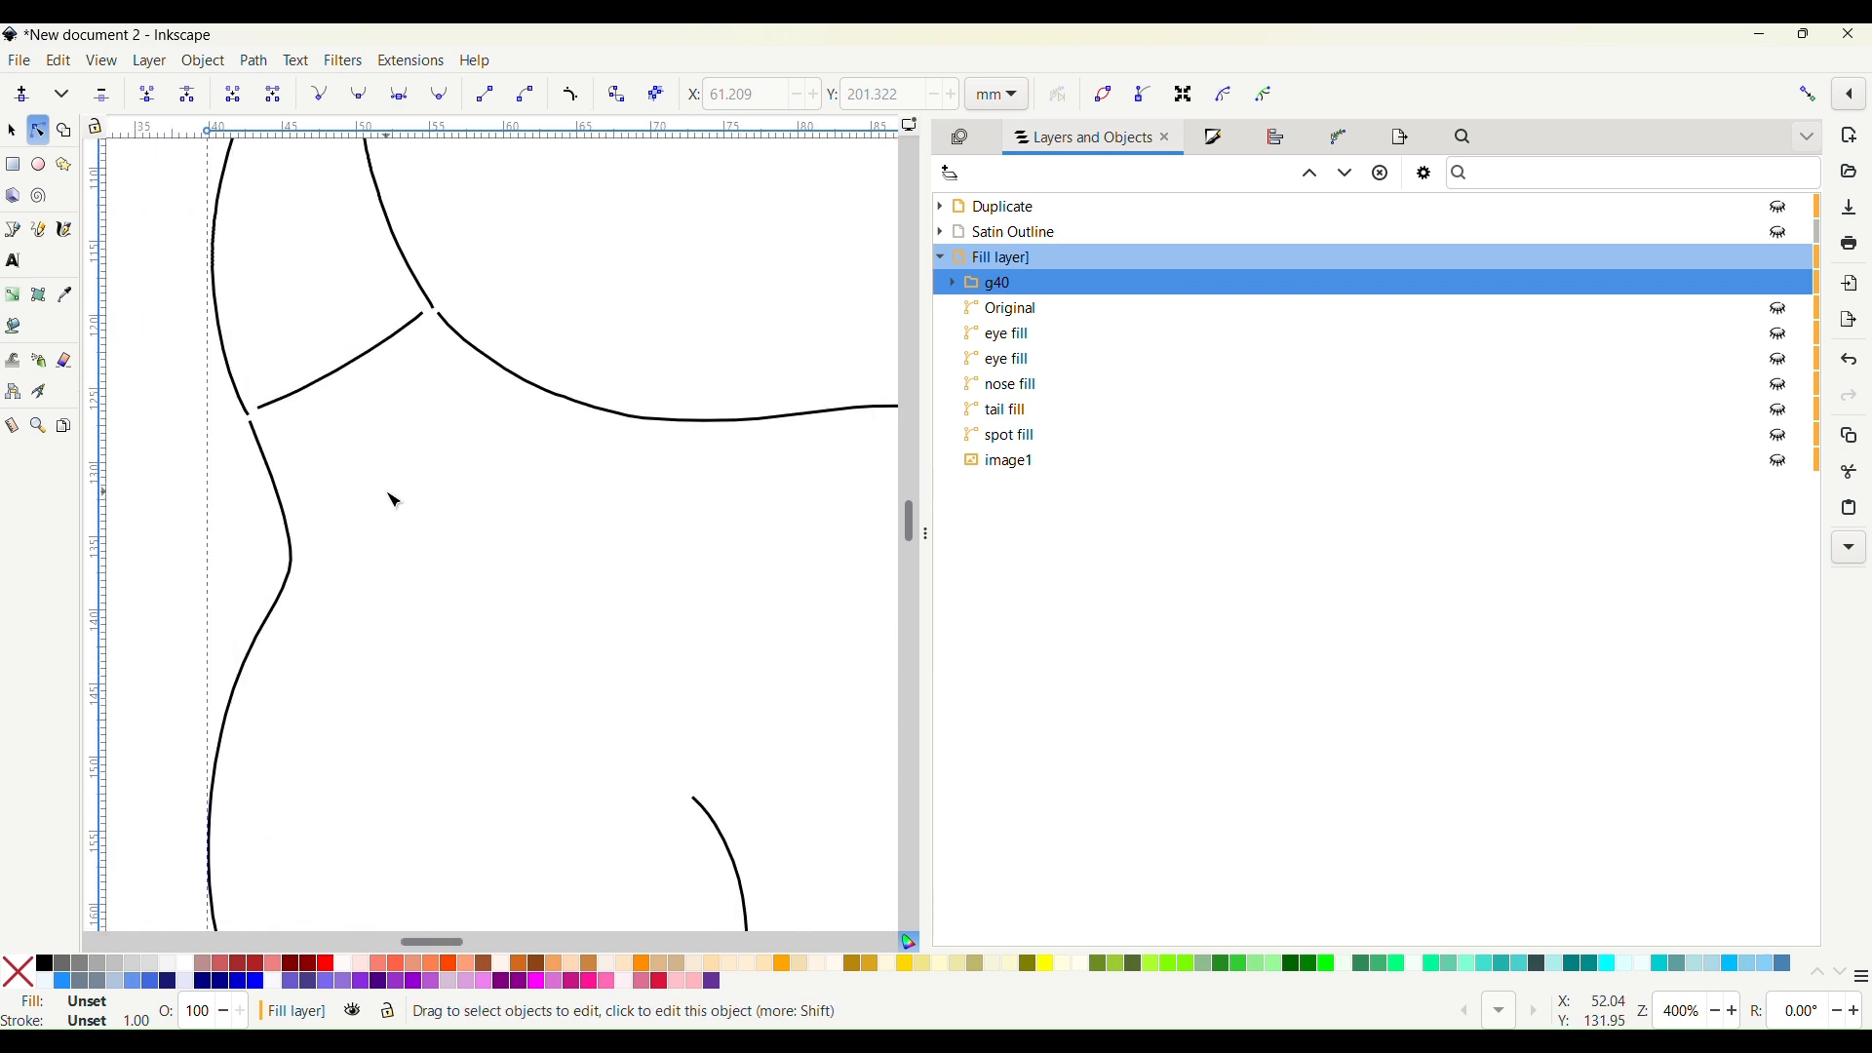
{"action": "scroll", "coordinate": [393, 503], "scroll_direction": "down", "scroll_amount": 3}
{"action": "left_click", "coordinate": [419, 445]}
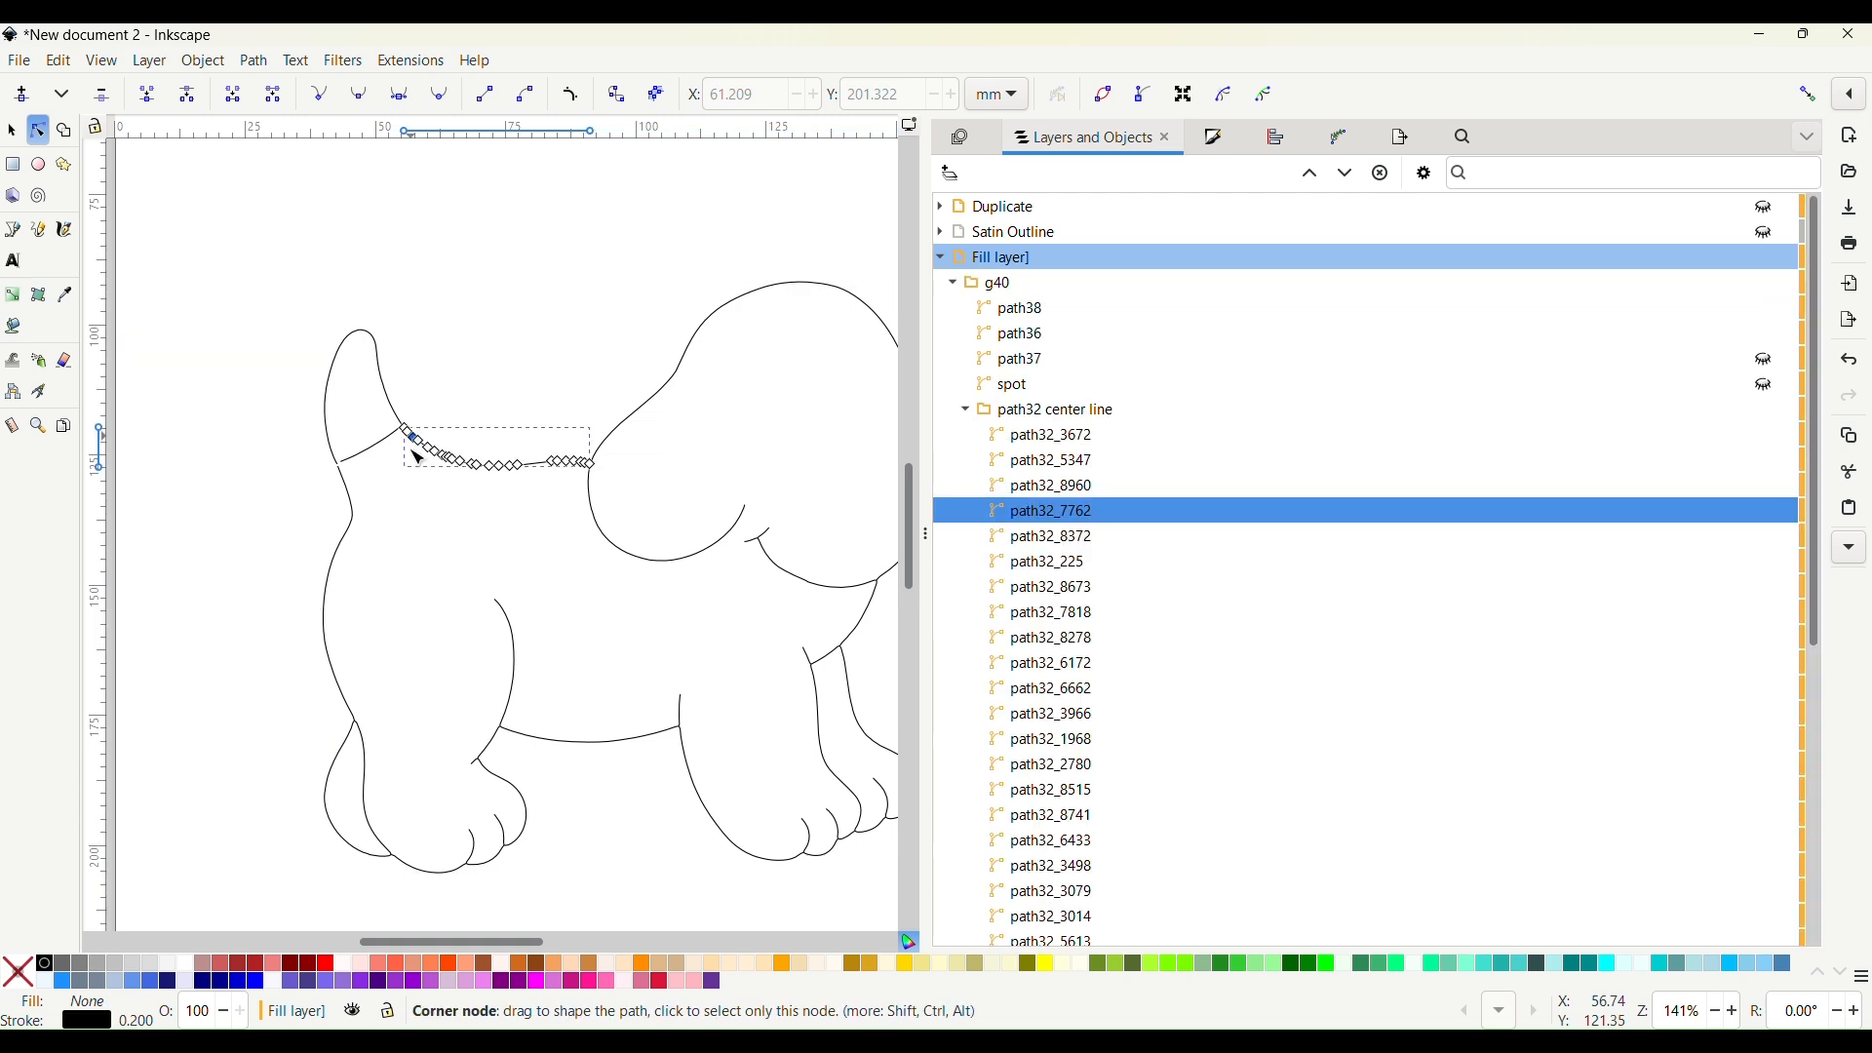
{"action": "left_click", "coordinate": [1216, 138]}
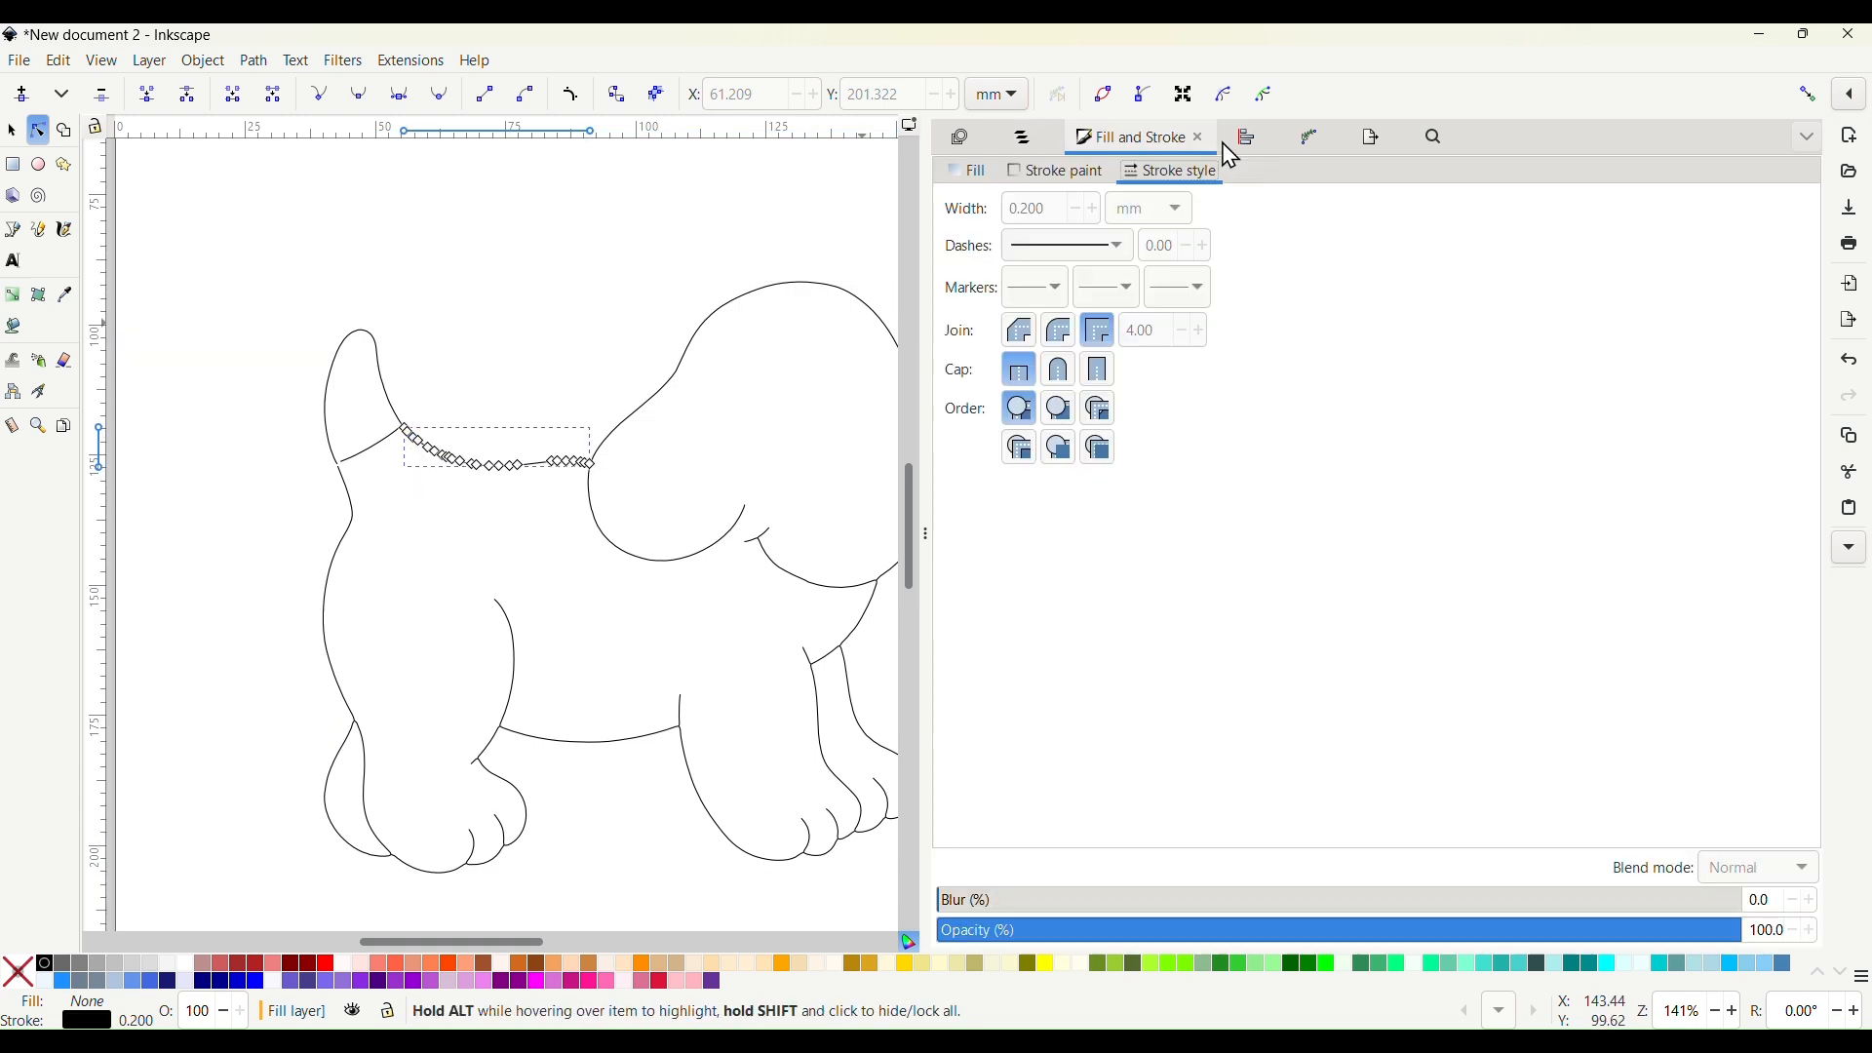
{"action": "left_click", "coordinate": [686, 249]}
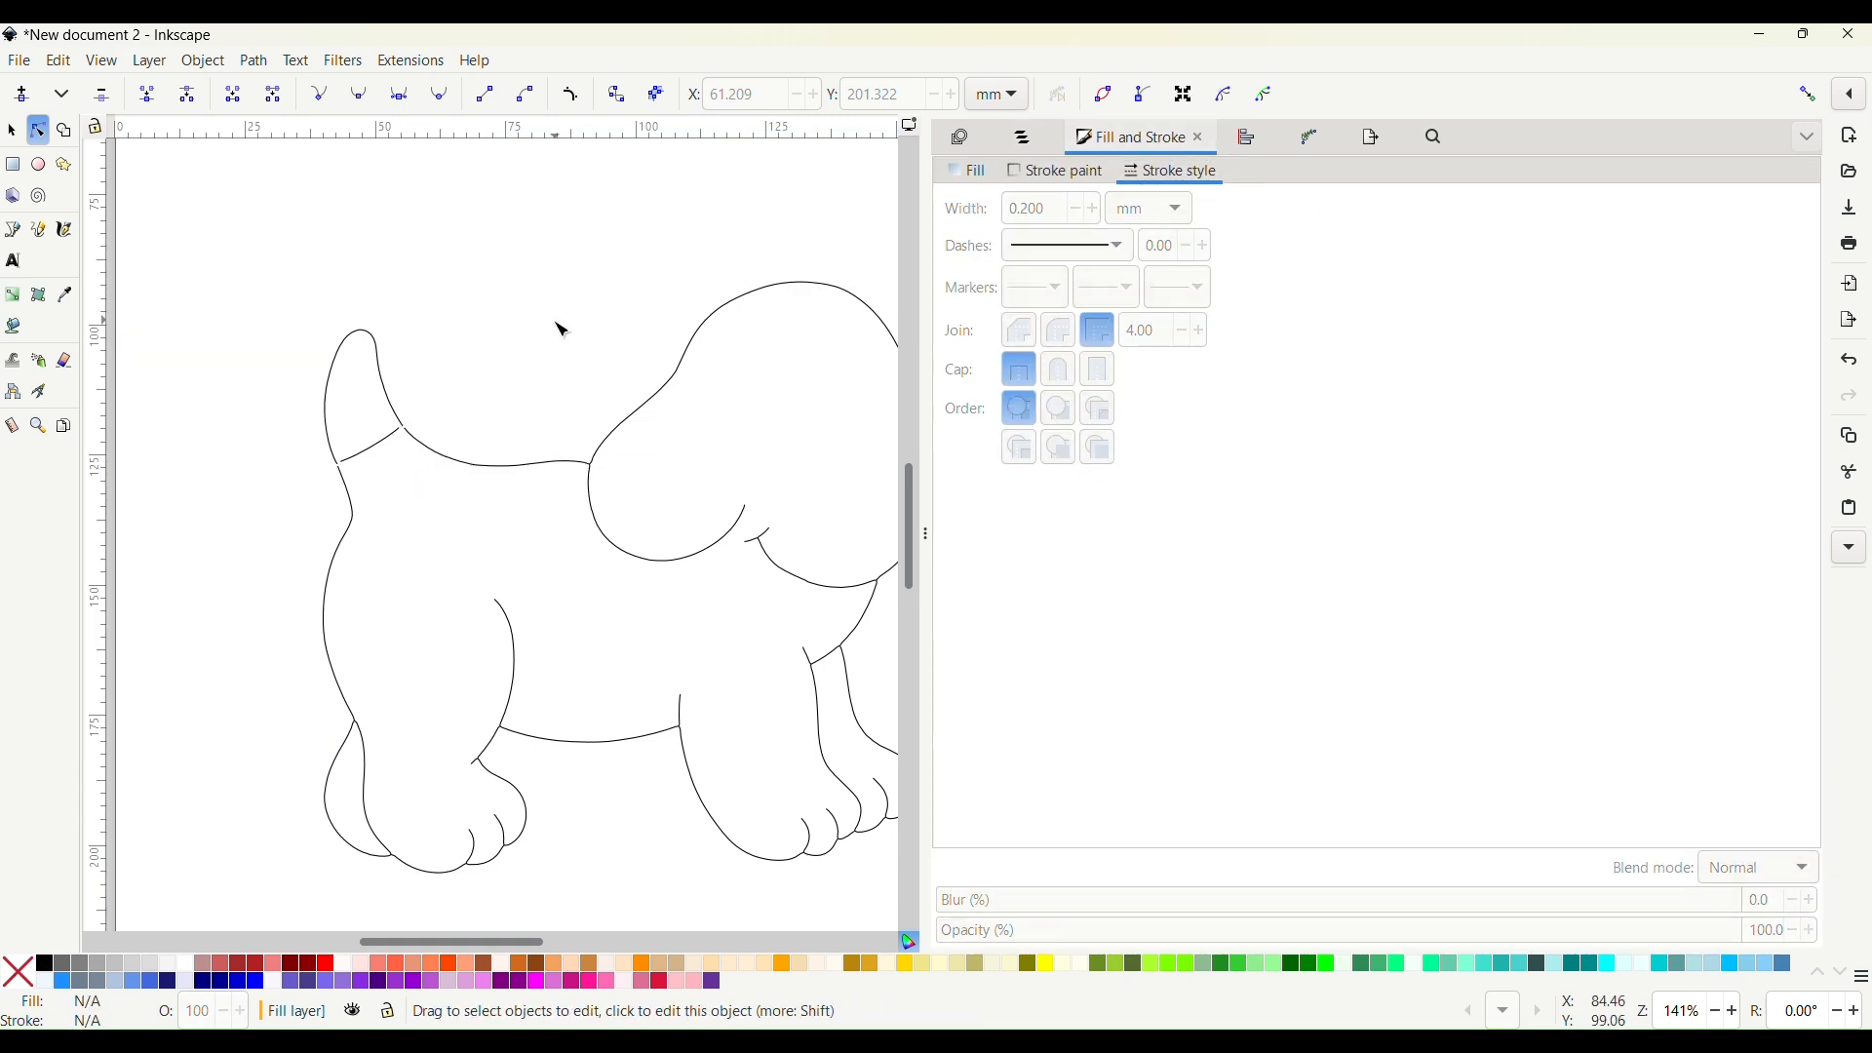
Move the back line's end node onto the tail outline's end node to close the gap where they meet
{"action": "scroll", "coordinate": [464, 405], "scroll_direction": "up", "scroll_amount": 4}
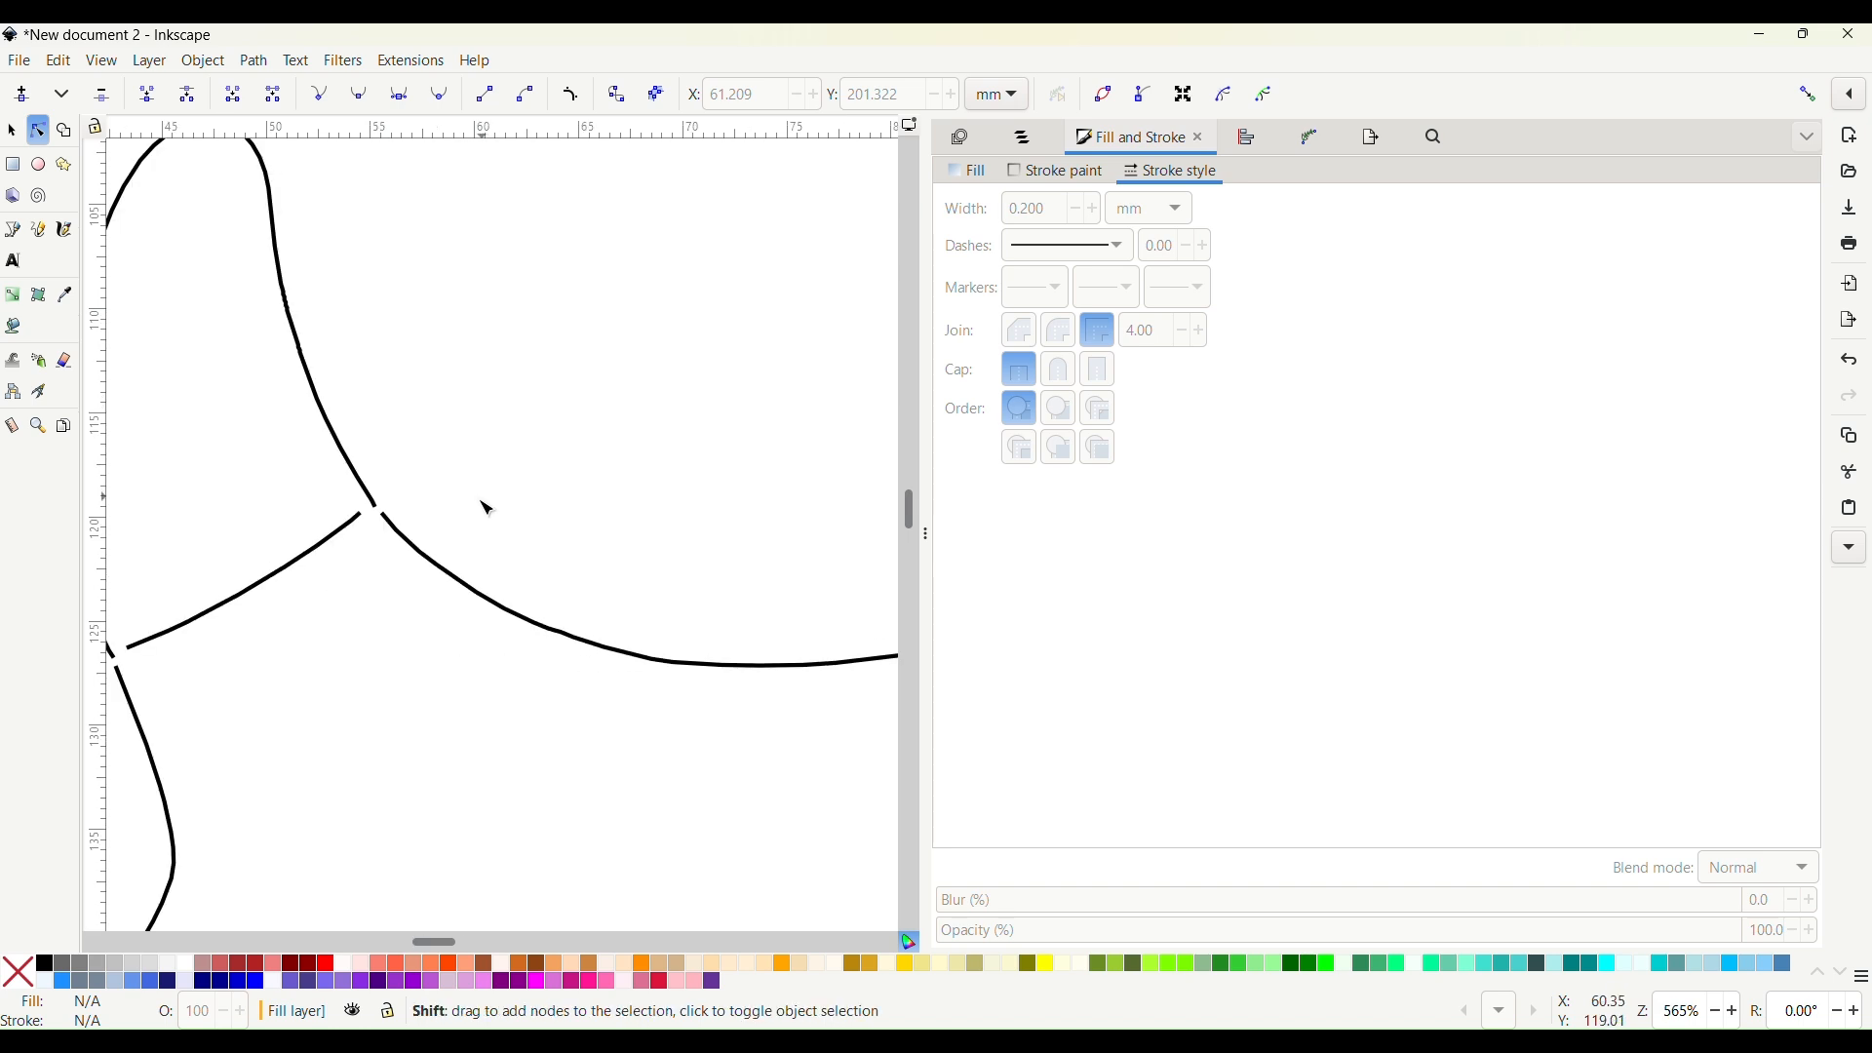
{"action": "left_click", "coordinate": [353, 527]}
{"action": "left_click", "coordinate": [393, 532], "text": "shift"}
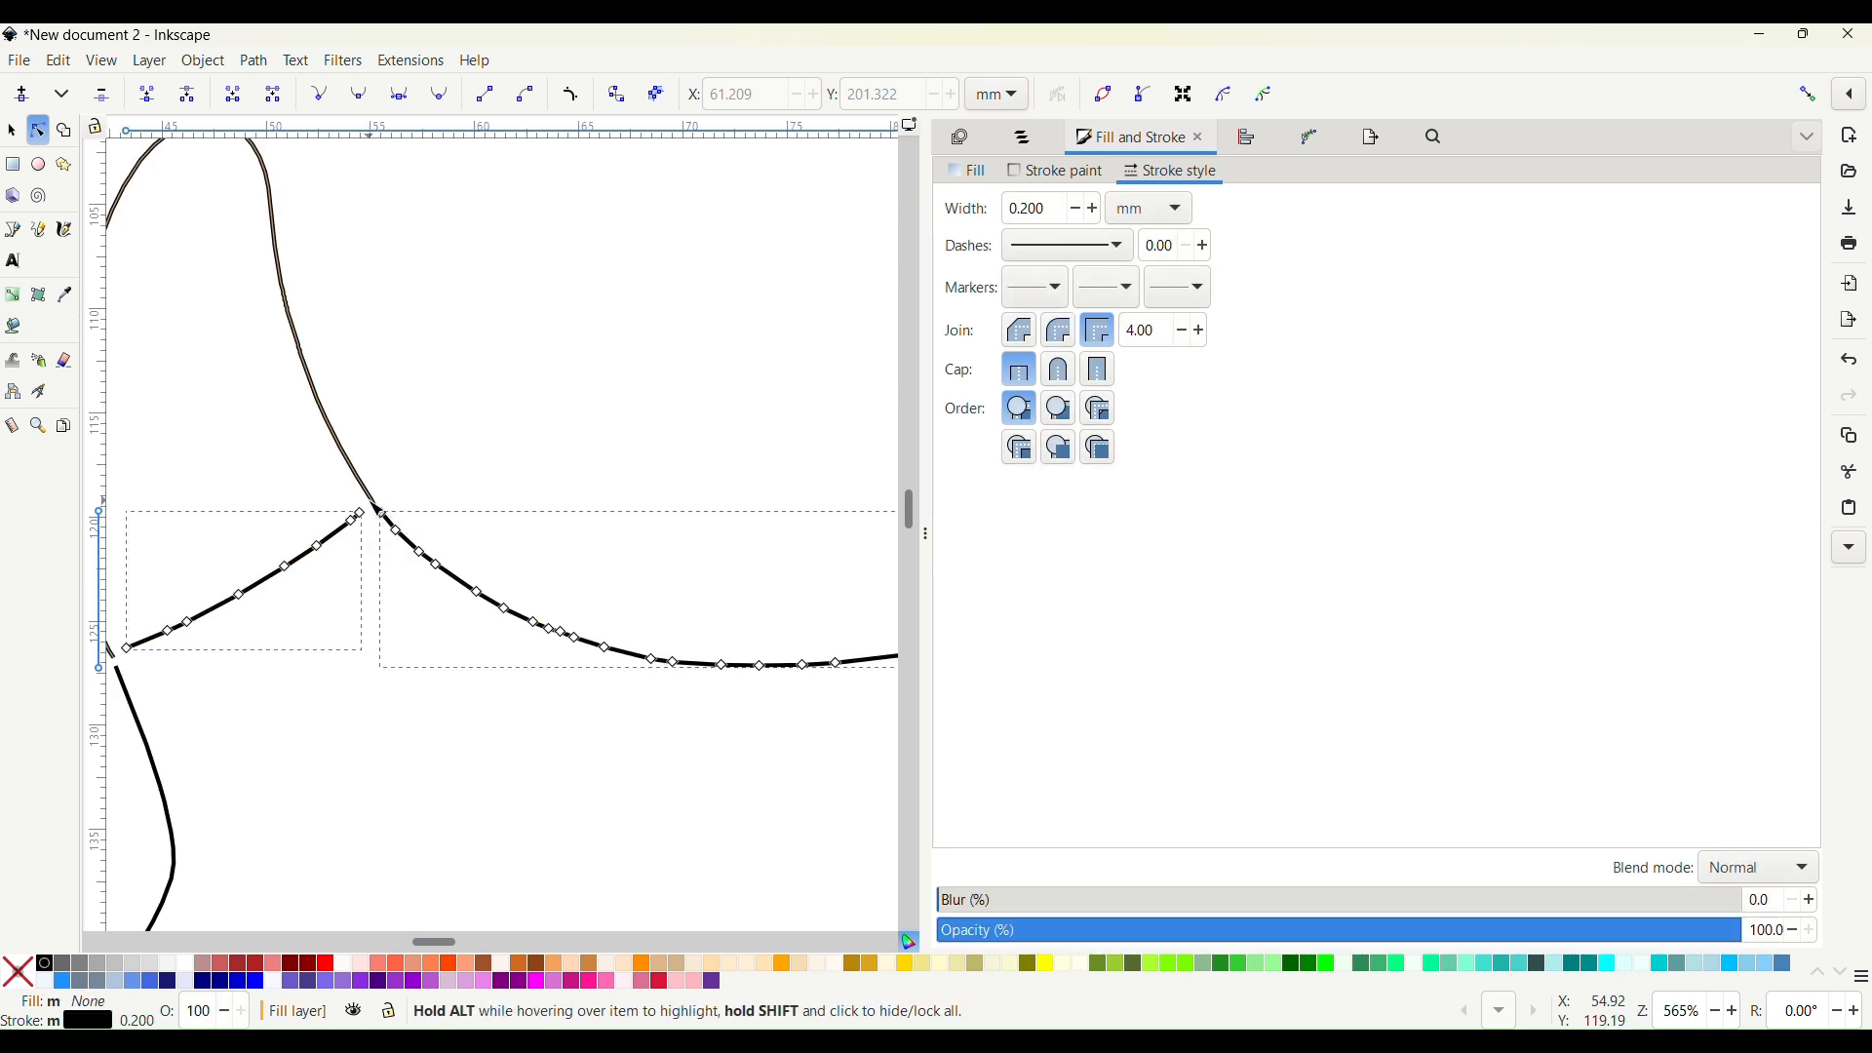
{"action": "left_click", "coordinate": [377, 503], "text": "shift"}
{"action": "scroll", "coordinate": [391, 498], "scroll_direction": "down", "scroll_amount": 1}
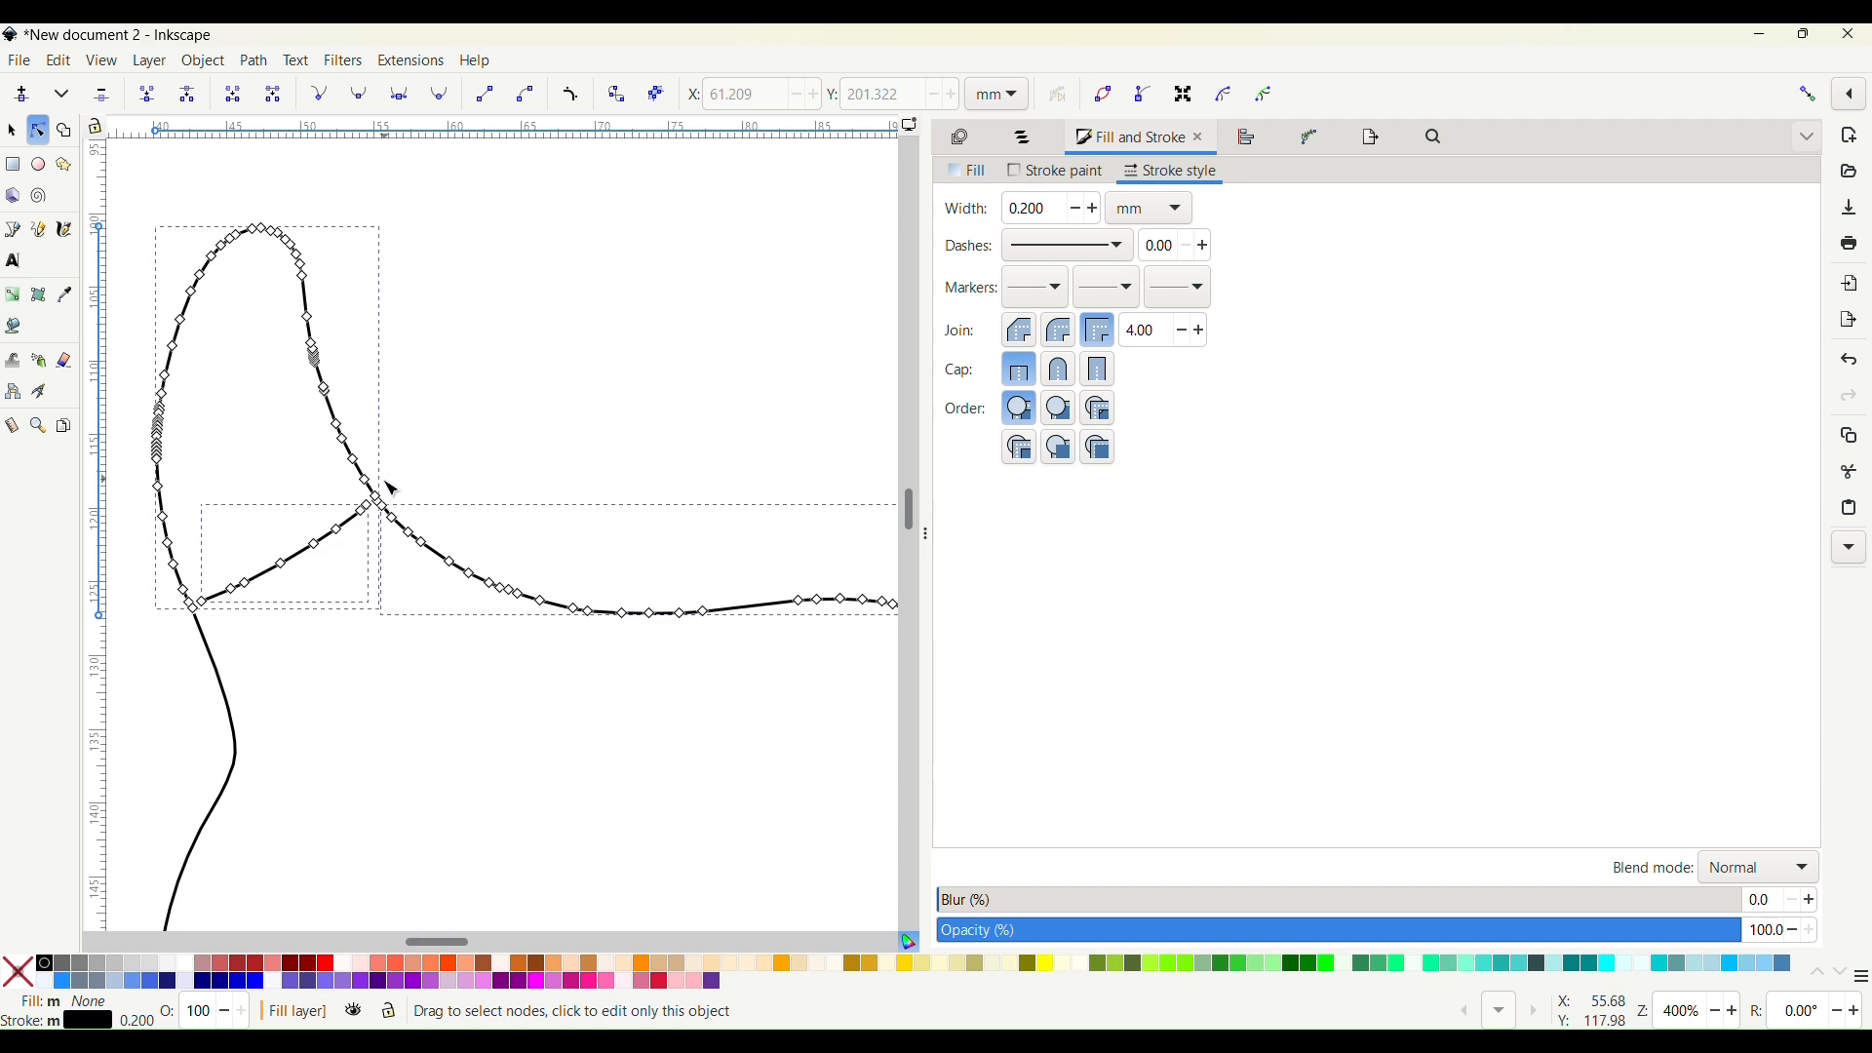
{"action": "scroll", "coordinate": [391, 485], "scroll_direction": "up", "scroll_amount": 3}
{"action": "left_click", "coordinate": [389, 484]}
{"action": "left_click", "coordinate": [372, 553]}
{"action": "left_click", "coordinate": [367, 550]}
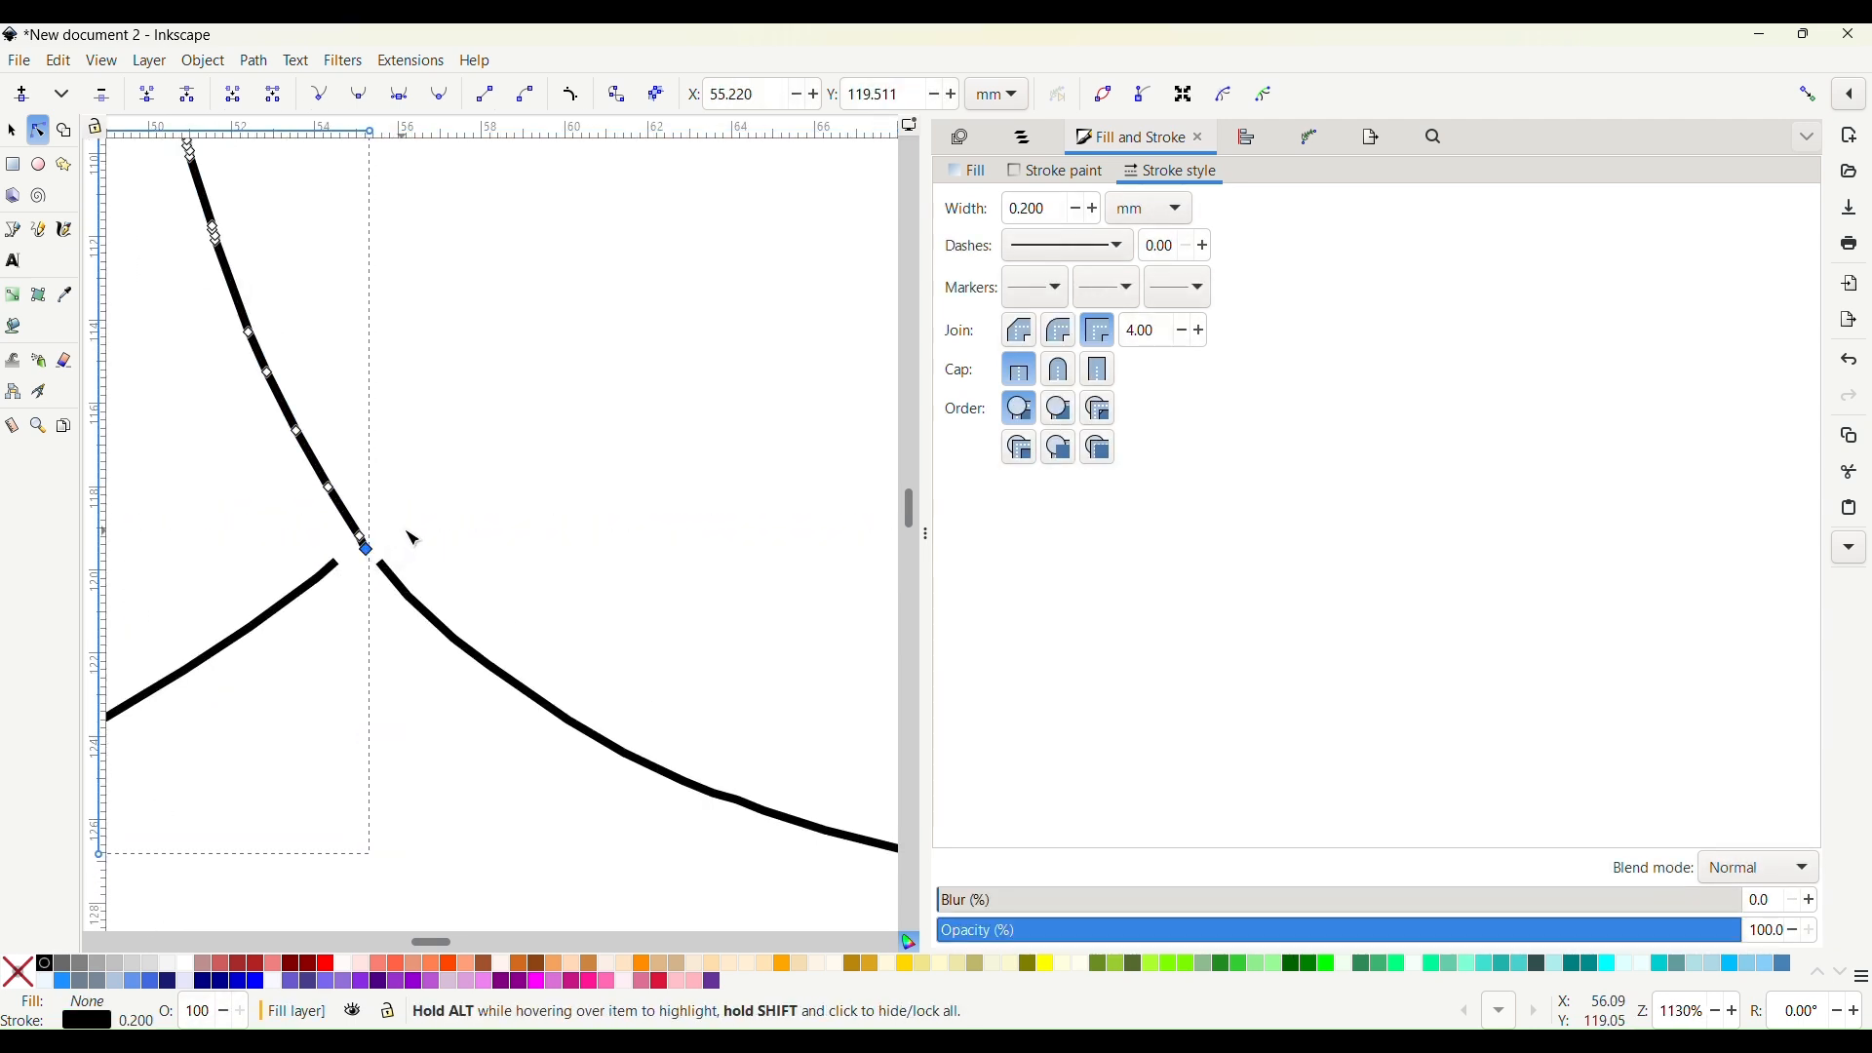
{"action": "left_click", "coordinate": [386, 568]}
{"action": "left_click", "coordinate": [380, 564]}
{"action": "left_click_drag", "start_coordinate": [382, 564], "coordinate": [368, 549]}
Move the upper end node of the tail's base line onto the junction of the tail outline and back line
{"action": "left_click", "coordinate": [340, 570]}
{"action": "left_click", "coordinate": [337, 565]}
{"action": "left_click_drag", "start_coordinate": [345, 562], "coordinate": [367, 548]}
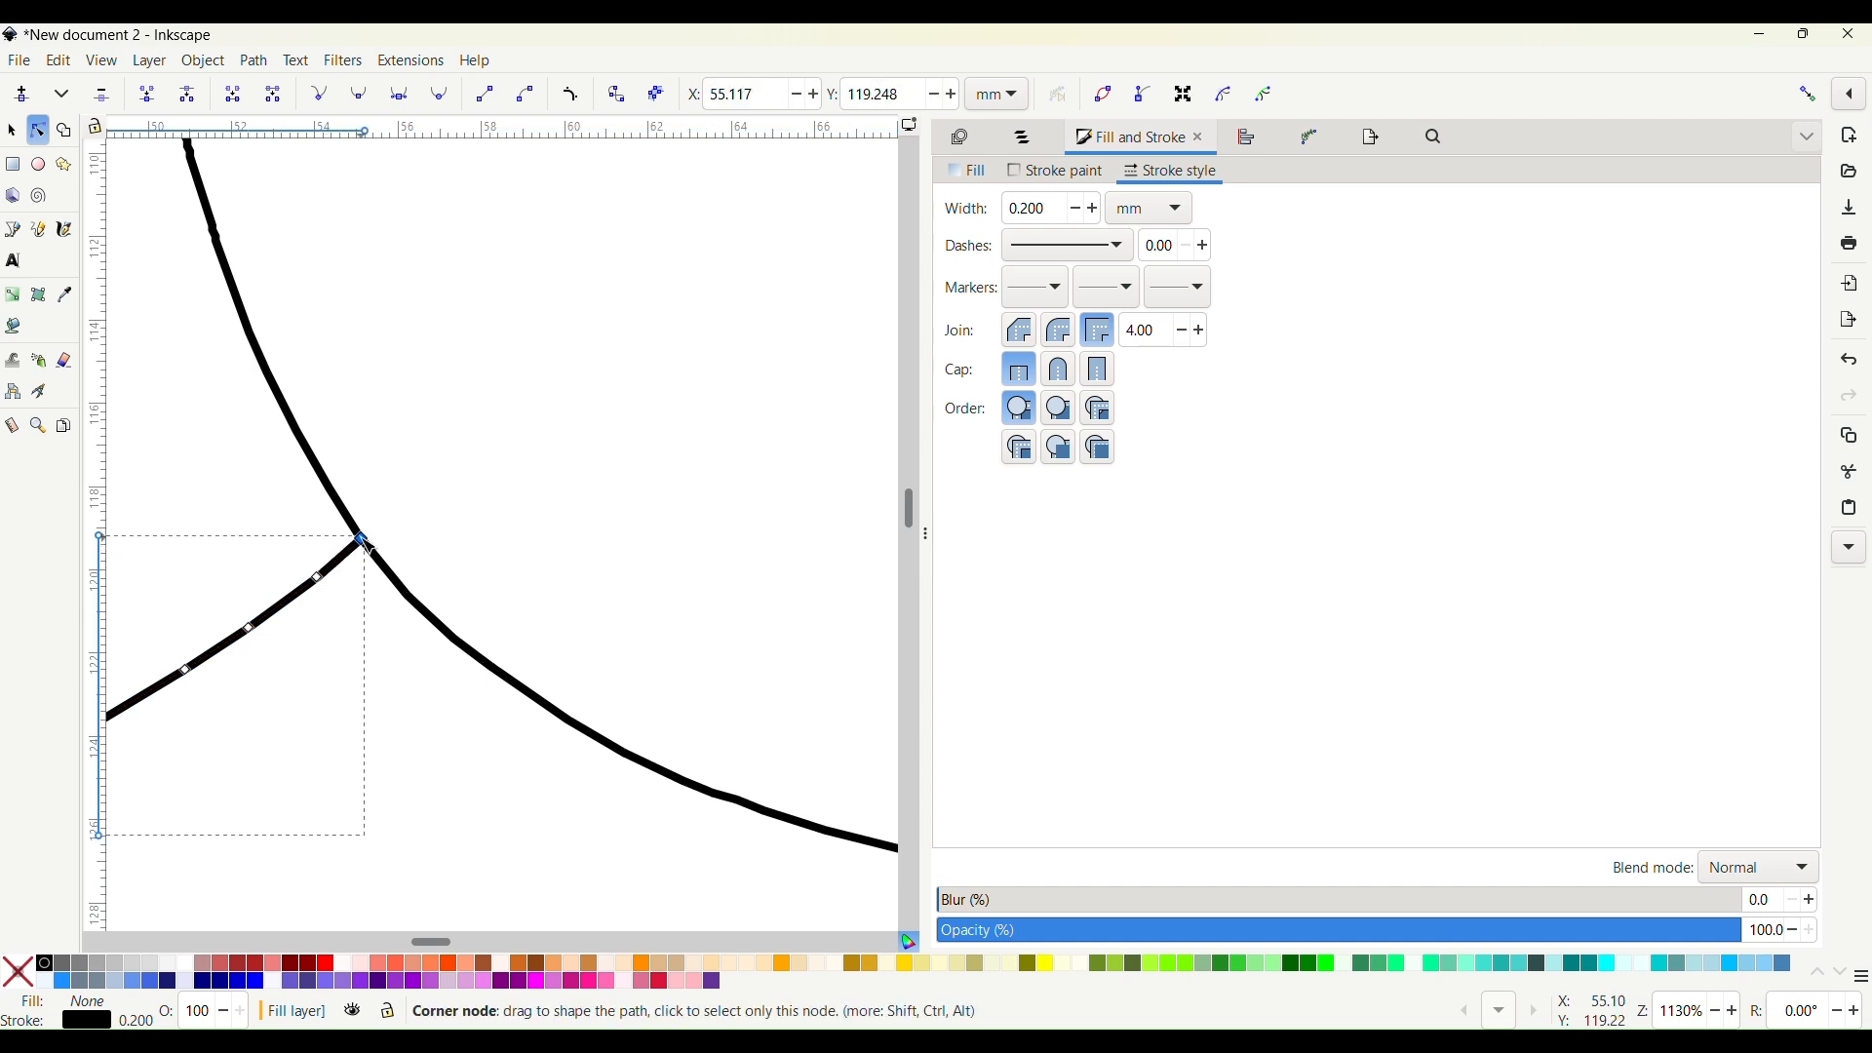
Select the line end nodes where the tail meets the back and align them horizontally and vertically relative to the last selected node
{"action": "left_click", "coordinate": [370, 552]}
{"action": "left_click", "coordinate": [367, 555], "text": "shift"}
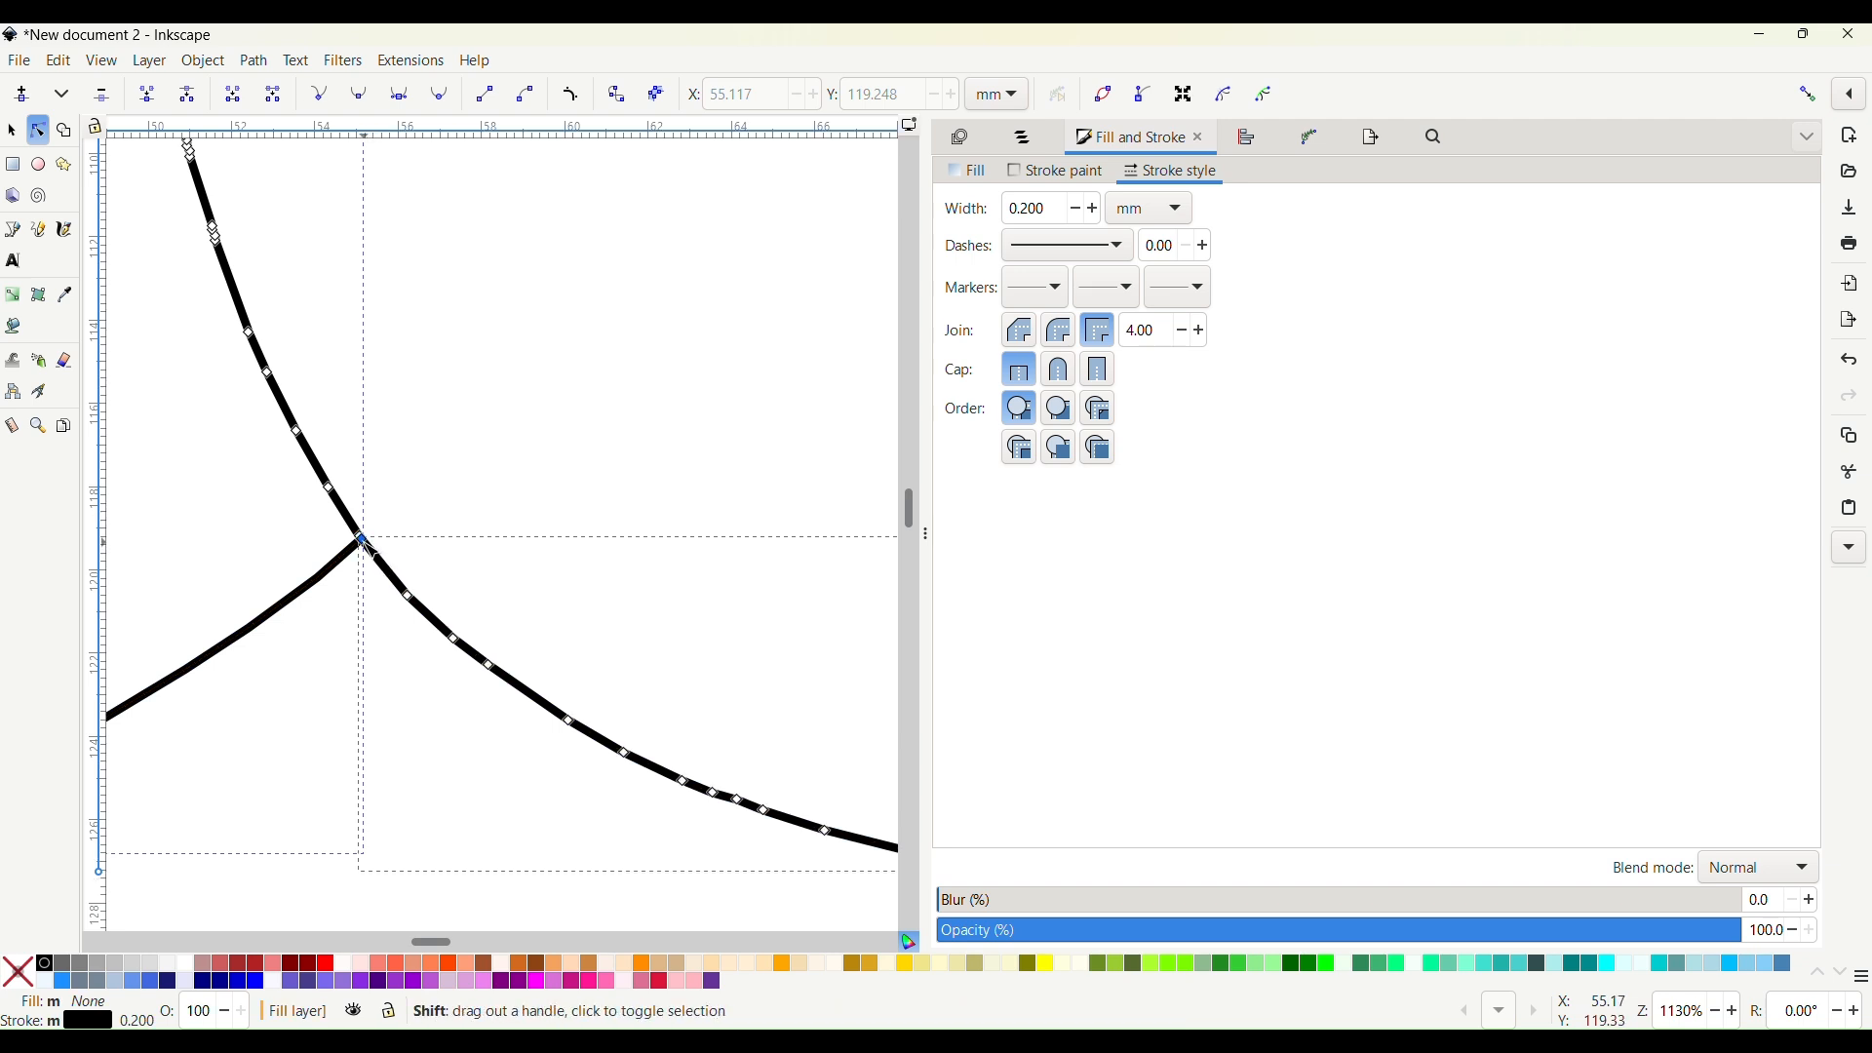
{"action": "left_click_drag", "start_coordinate": [395, 553], "coordinate": [357, 535]}
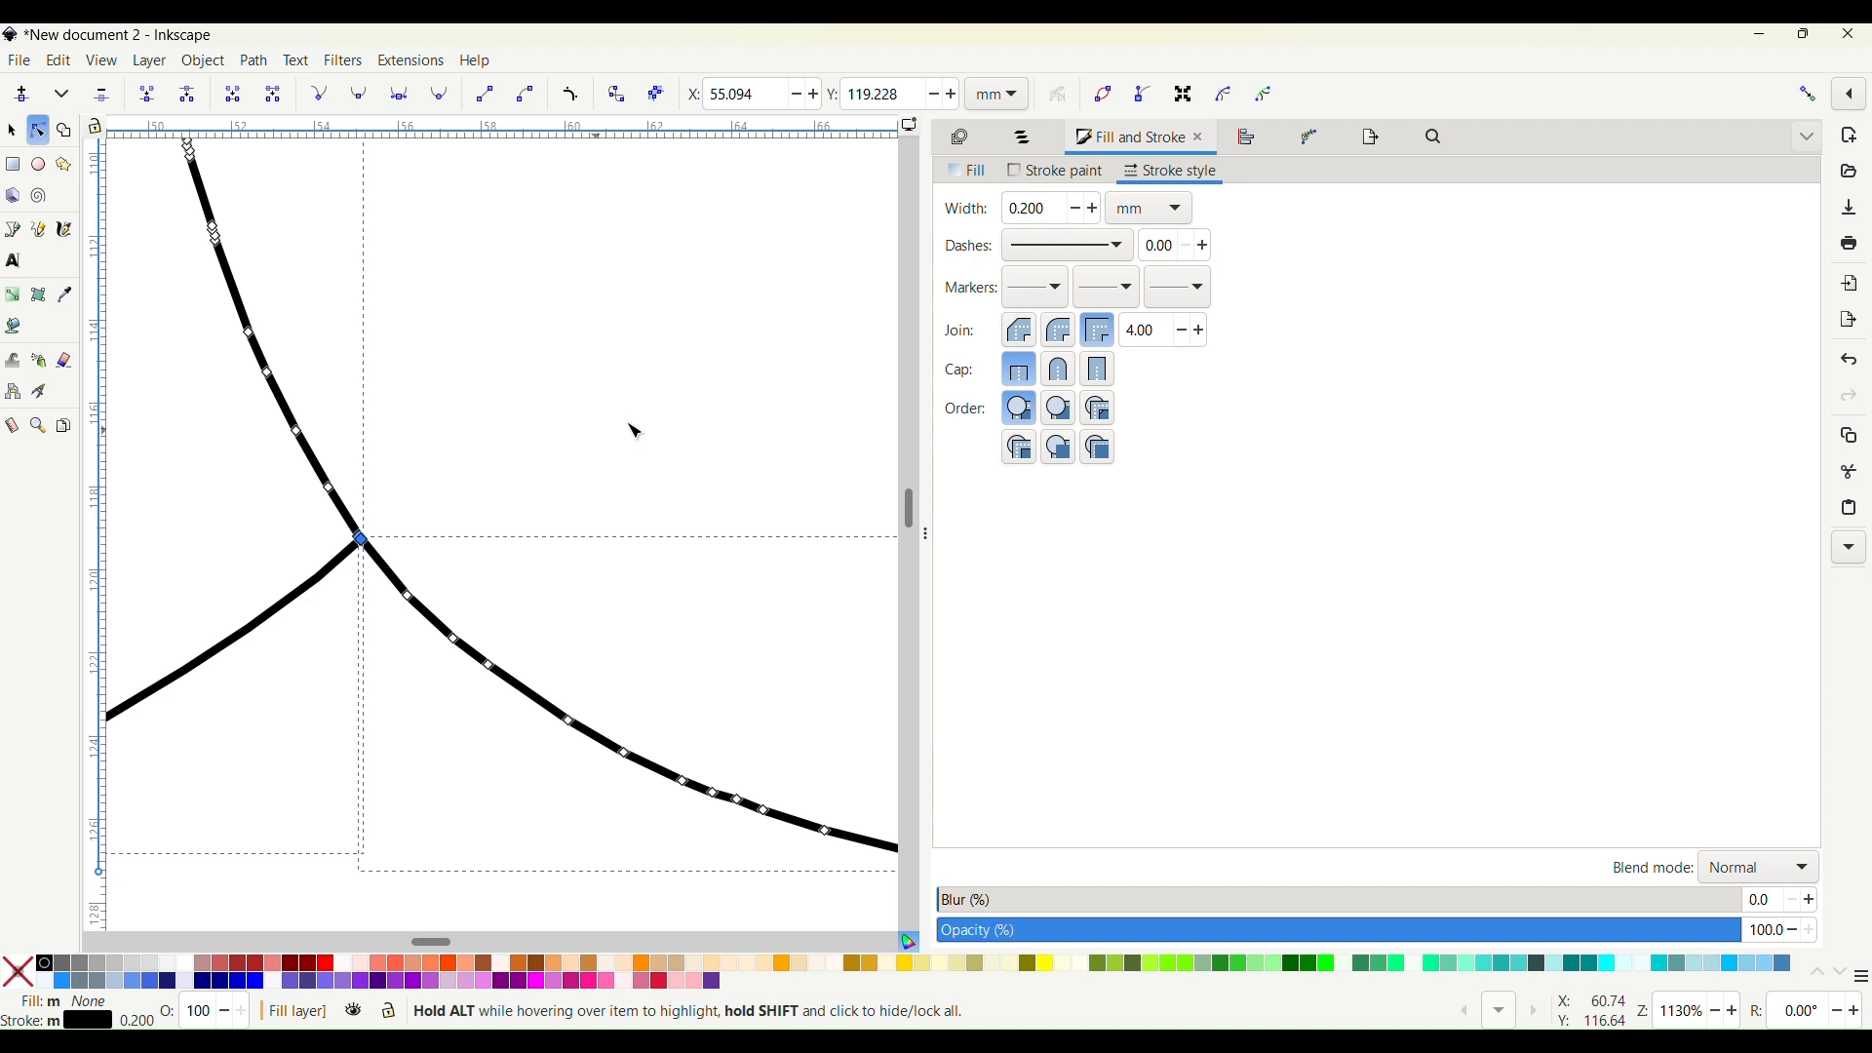
{"action": "left_click", "coordinate": [1249, 139]}
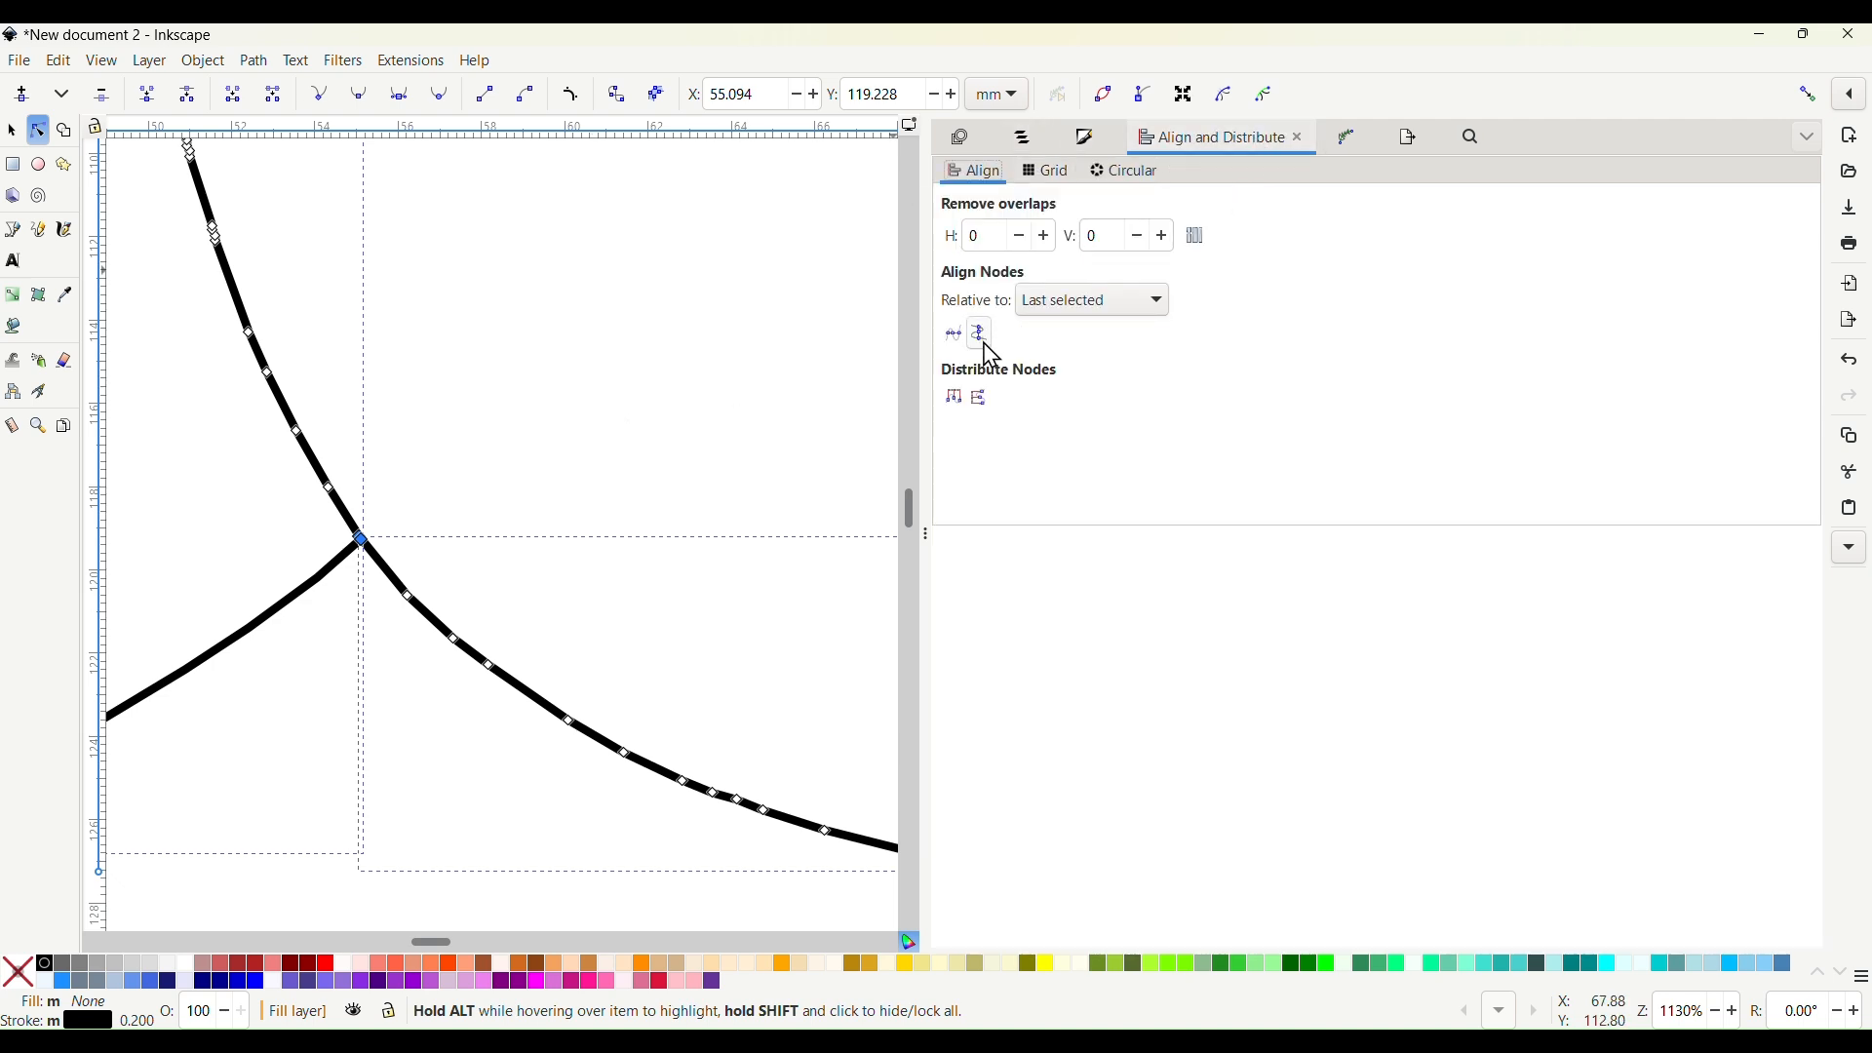
{"action": "left_click", "coordinate": [980, 401]}
{"action": "left_click", "coordinate": [954, 399]}
{"action": "left_click", "coordinate": [956, 336]}
{"action": "left_click", "coordinate": [980, 336]}
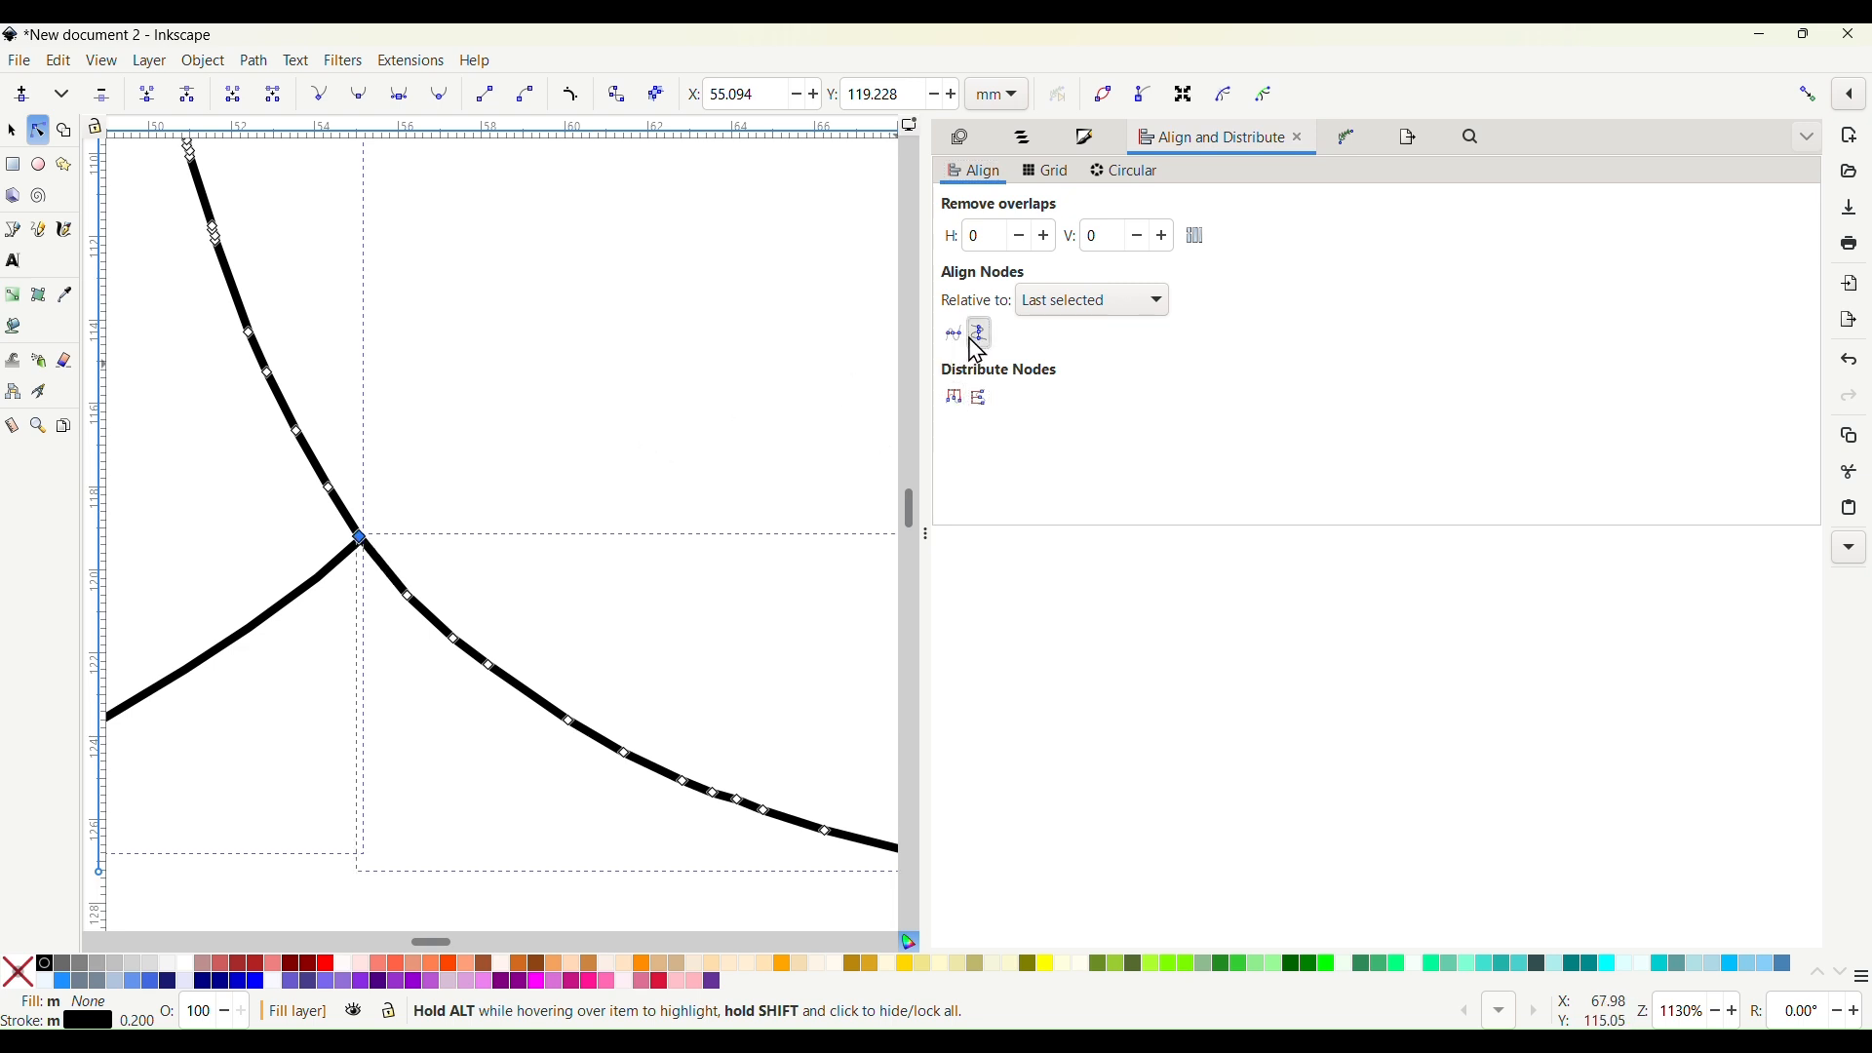
{"action": "scroll", "coordinate": [460, 536], "scroll_direction": "down", "scroll_amount": 4}
{"action": "left_click", "coordinate": [439, 549]}
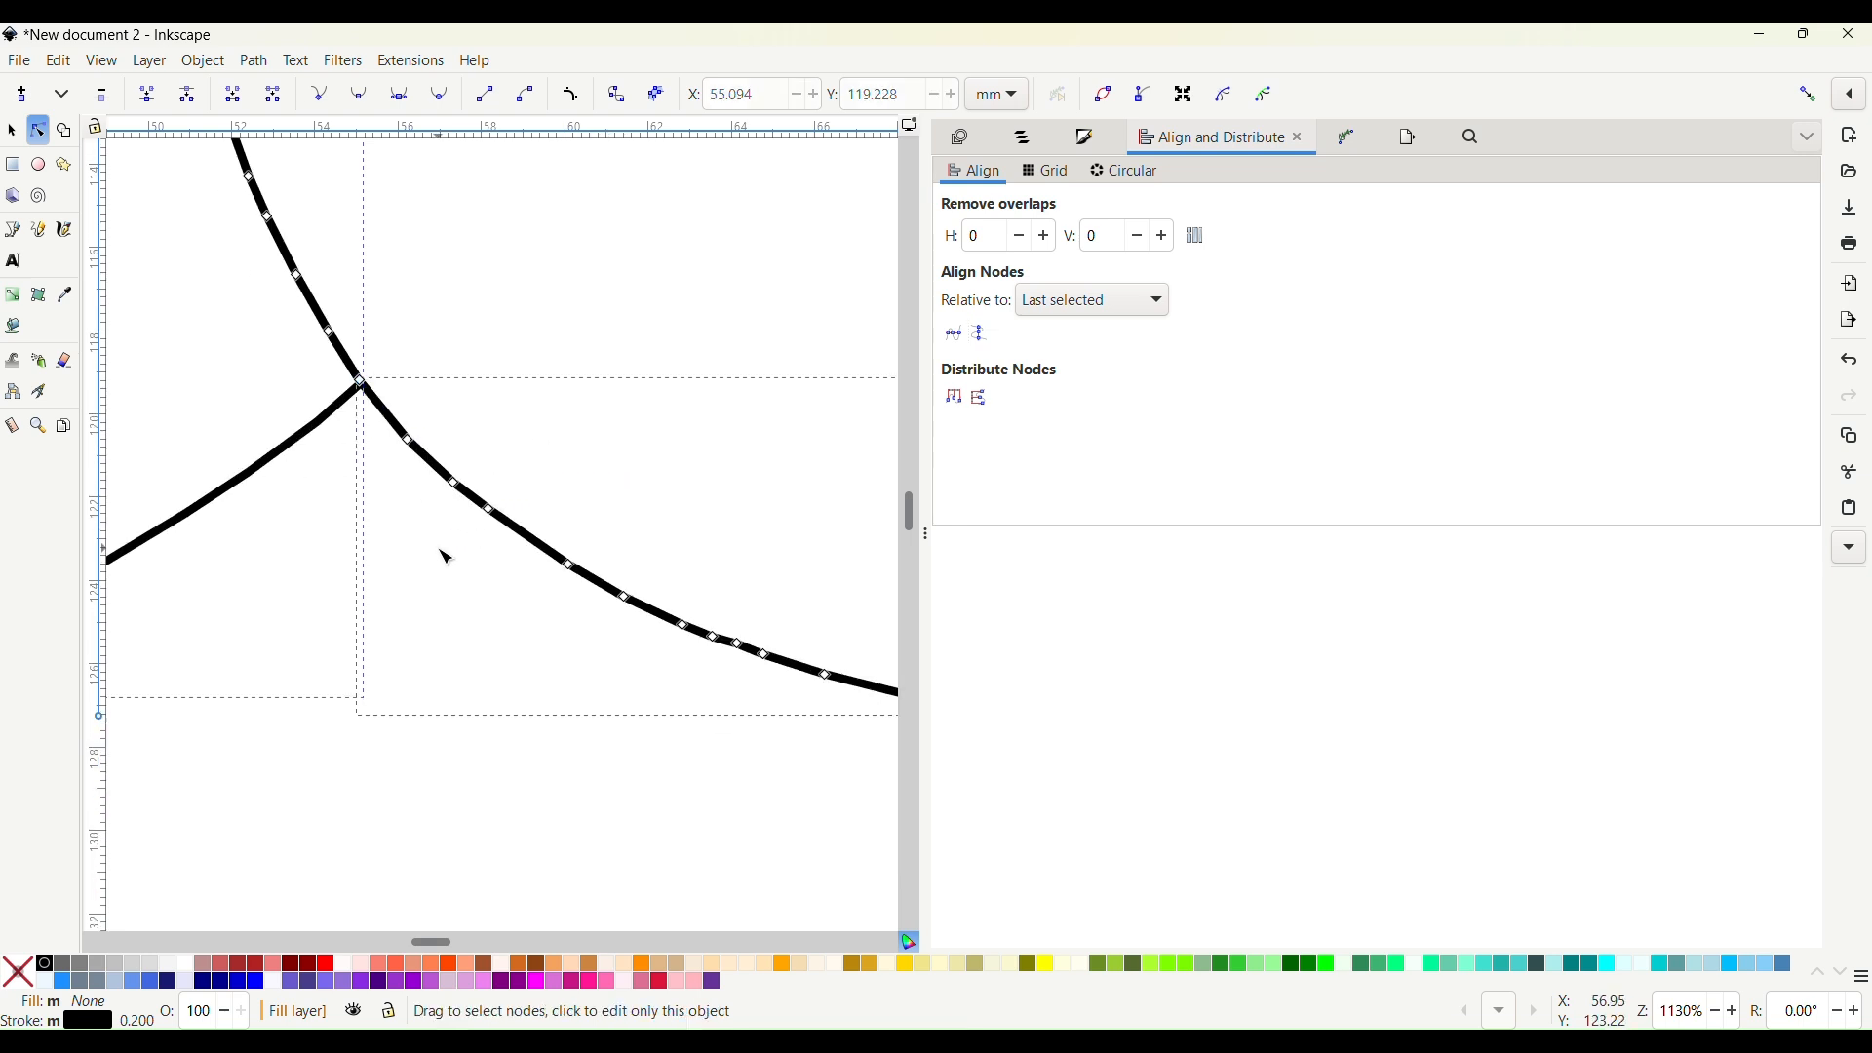
Delete the tail outline's extra lower end node and move the rump line's and tail base line's ends onto the tail outline's new end
{"action": "scroll", "coordinate": [439, 549], "scroll_direction": "down", "scroll_amount": 3}
{"action": "scroll", "coordinate": [438, 549], "scroll_direction": "left", "scroll_amount": 6}
{"action": "scroll", "coordinate": [485, 614], "scroll_direction": "up", "scroll_amount": 4}
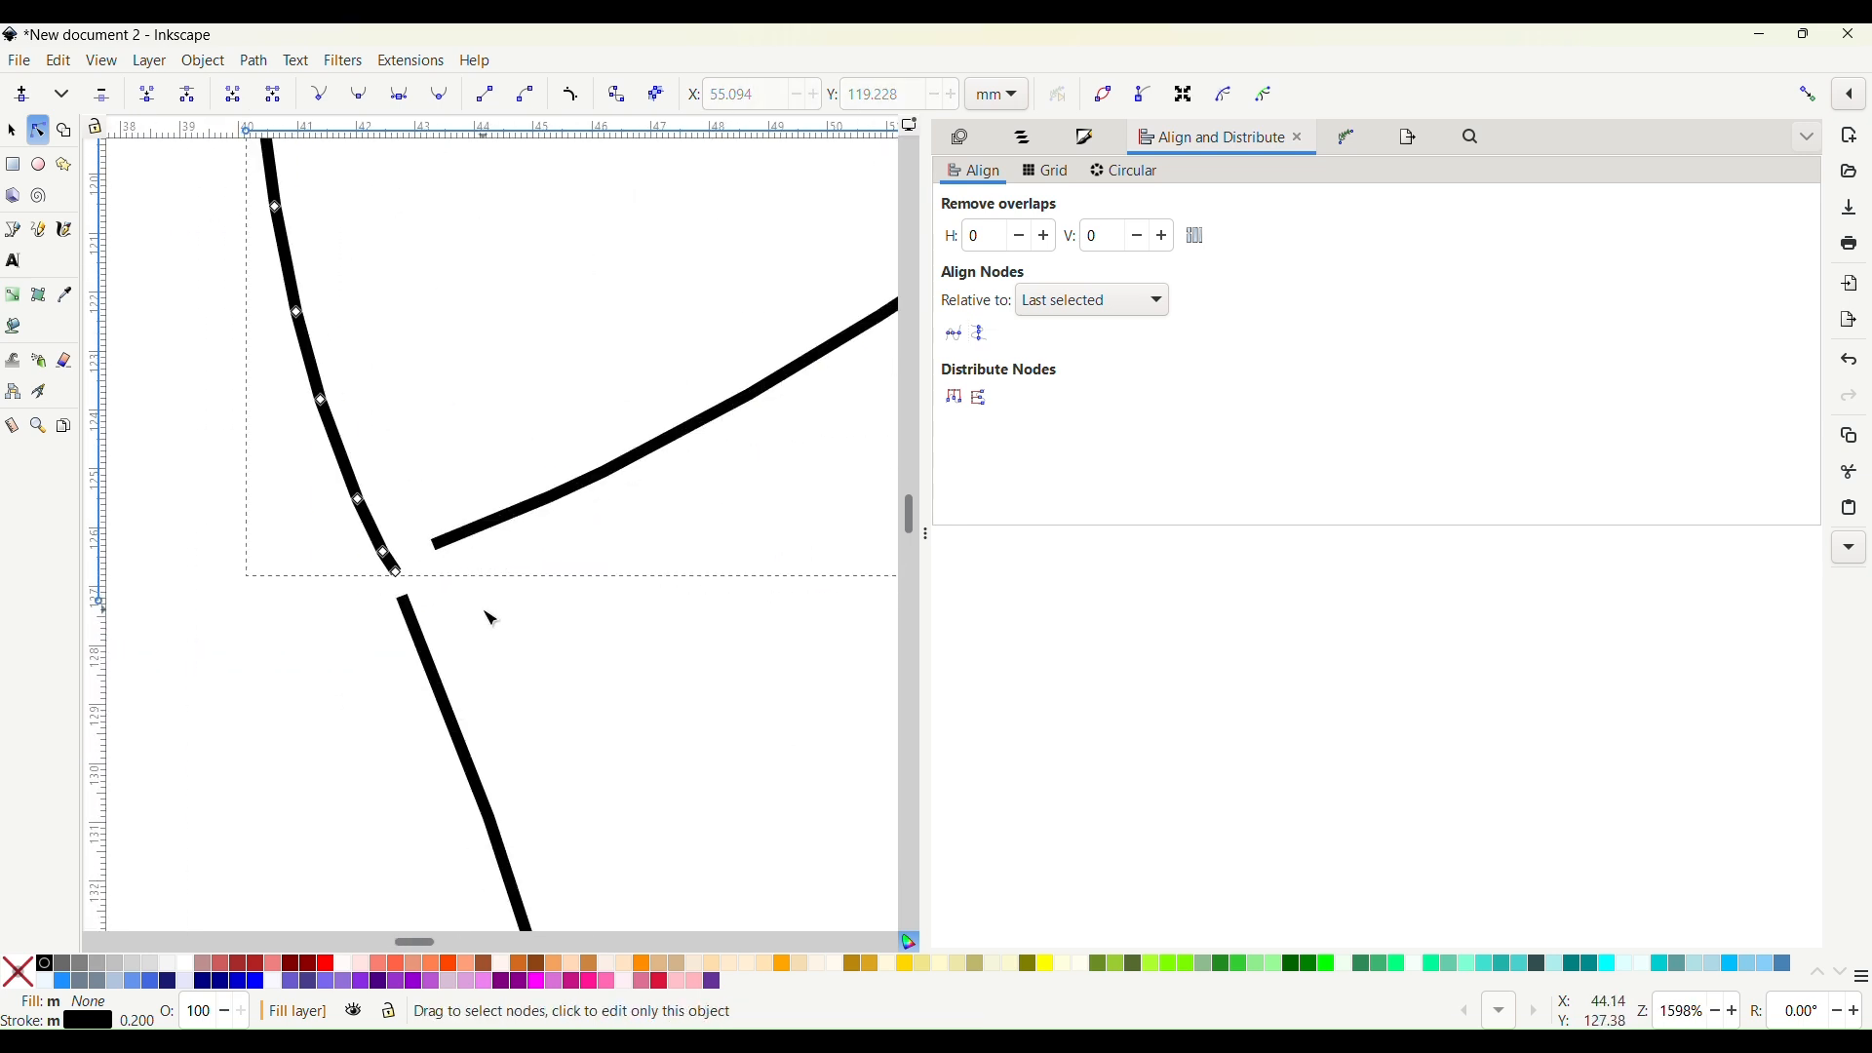
{"action": "left_click", "coordinate": [399, 575]}
{"action": "key", "text": "Delete"}
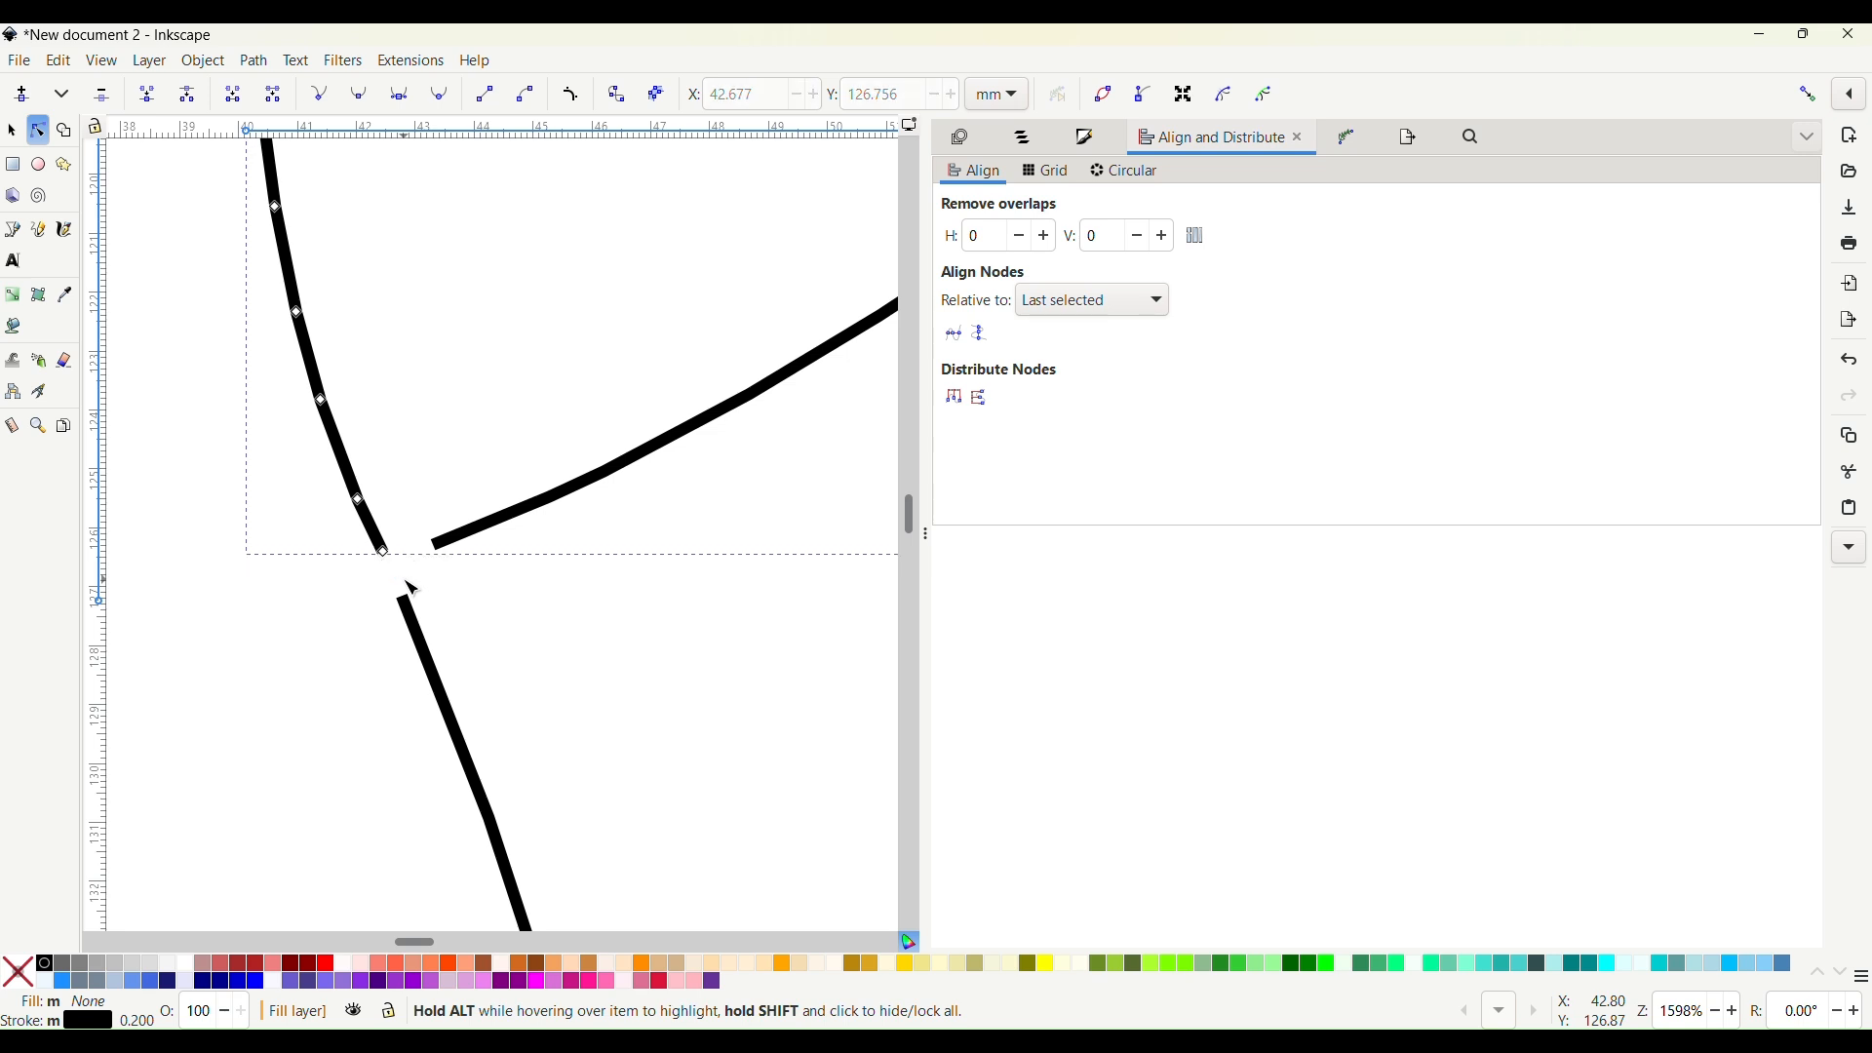
{"action": "left_click", "coordinate": [409, 608]}
{"action": "left_click_drag", "start_coordinate": [412, 605], "coordinate": [349, 545]}
{"action": "left_click", "coordinate": [393, 564]}
{"action": "left_click", "coordinate": [436, 543]}
Select the three end nodes at the tail's lower junction and align them relative to the last selected node
{"action": "left_click", "coordinate": [387, 557], "text": "shift"}
{"action": "left_click", "coordinate": [402, 591], "text": "shift"}
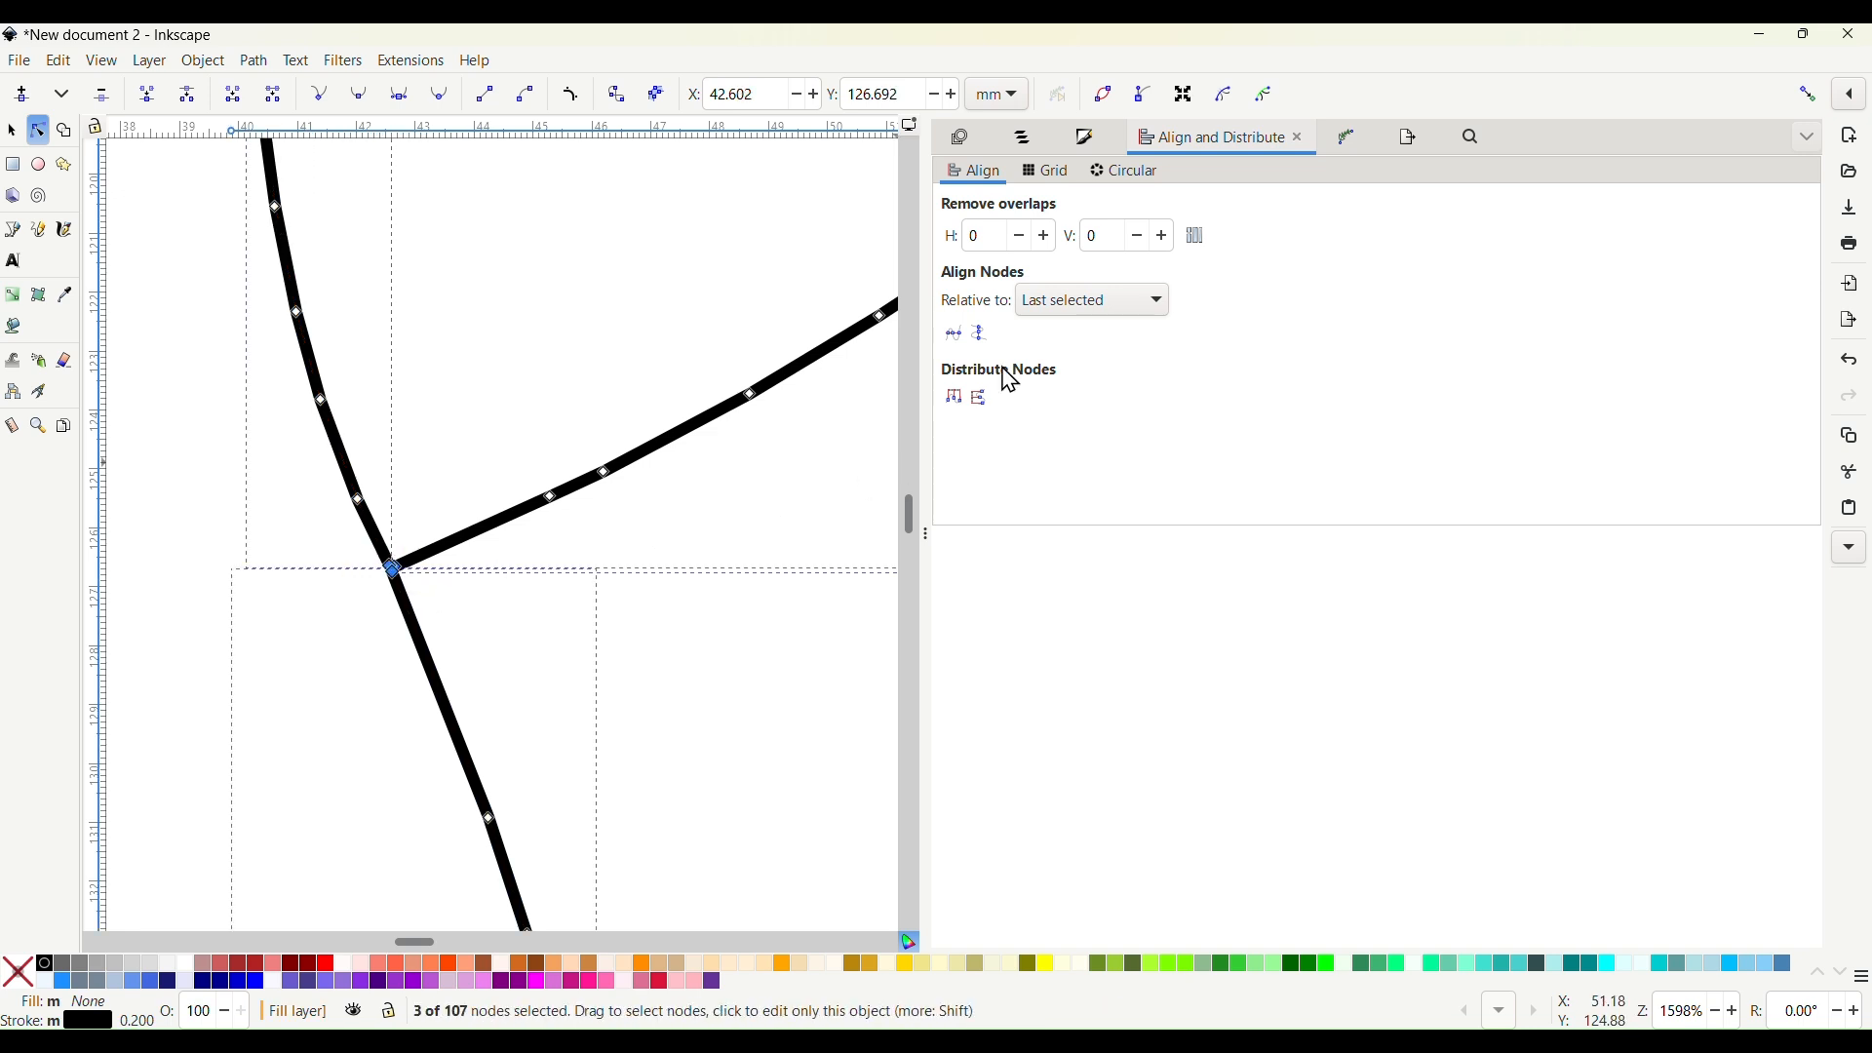
{"action": "left_click", "coordinate": [954, 335]}
{"action": "scroll", "coordinate": [722, 671], "scroll_direction": "down", "scroll_amount": 4}
{"action": "left_click", "coordinate": [724, 663]}
Examine the center lines around the paws, belly, head and legs for remaining gaps and loose ends
{"action": "scroll", "coordinate": [719, 660], "scroll_direction": "down", "scroll_amount": 3}
{"action": "scroll", "coordinate": [700, 619], "scroll_direction": "down", "scroll_amount": 10}
{"action": "scroll", "coordinate": [700, 622], "scroll_direction": "right", "scroll_amount": 10}
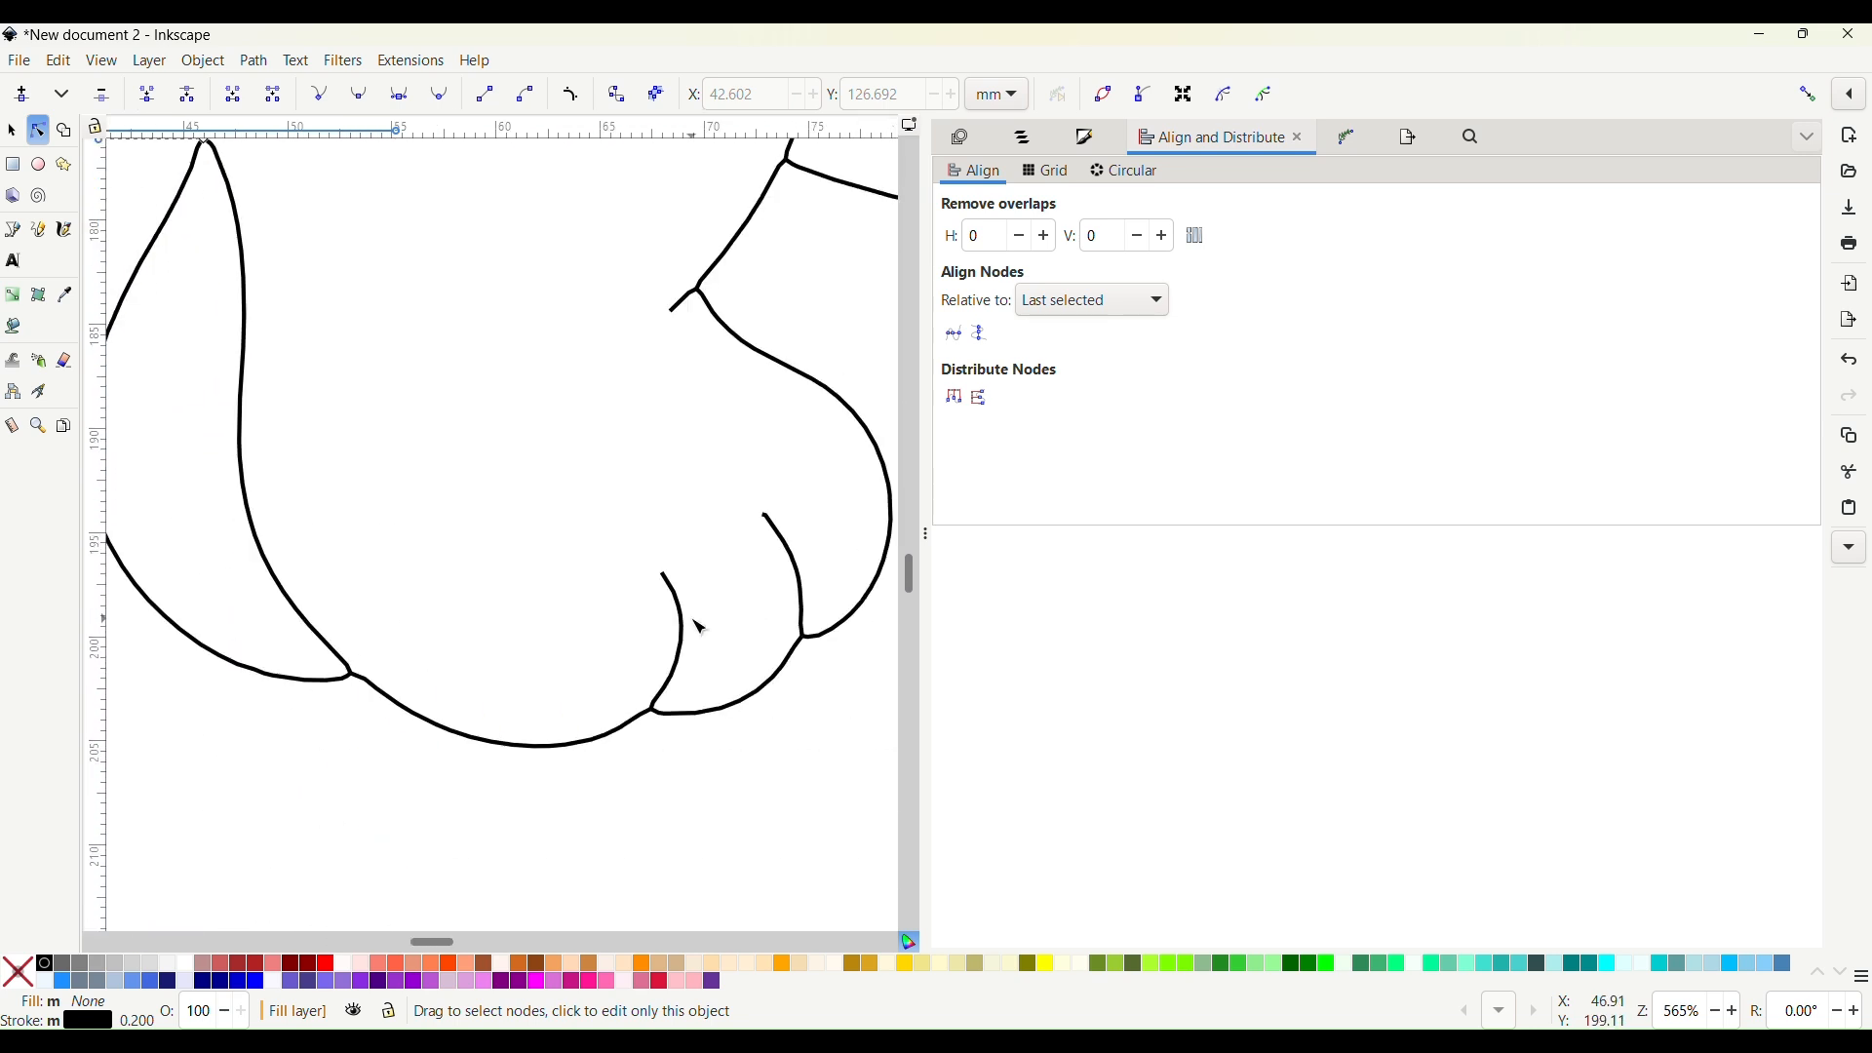
{"action": "scroll", "coordinate": [700, 629], "scroll_direction": "up", "scroll_amount": 7}
{"action": "scroll", "coordinate": [701, 629], "scroll_direction": "down", "scroll_amount": 2}
{"action": "scroll", "coordinate": [700, 629], "scroll_direction": "up", "scroll_amount": 5}
{"action": "scroll", "coordinate": [700, 629], "scroll_direction": "right", "scroll_amount": 11}
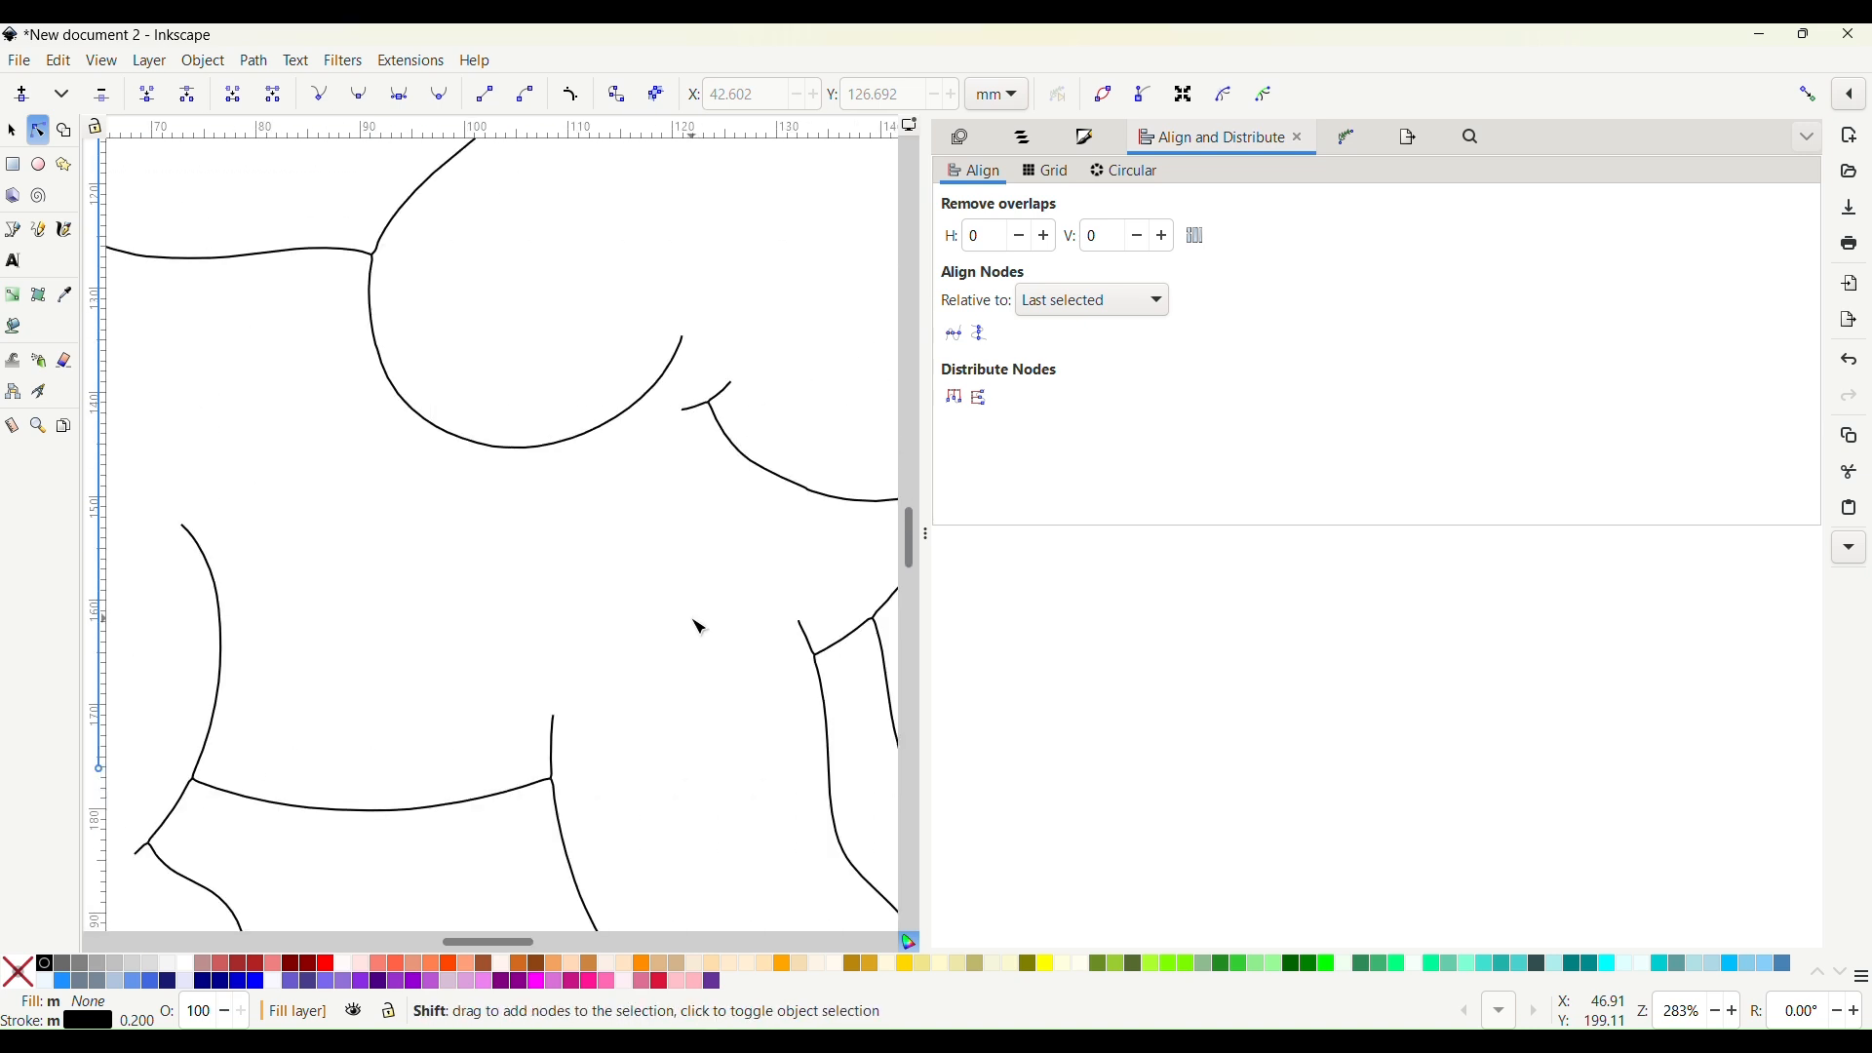
{"action": "scroll", "coordinate": [694, 619], "scroll_direction": "up", "scroll_amount": 5}
{"action": "scroll", "coordinate": [694, 619], "scroll_direction": "right", "scroll_amount": 2}
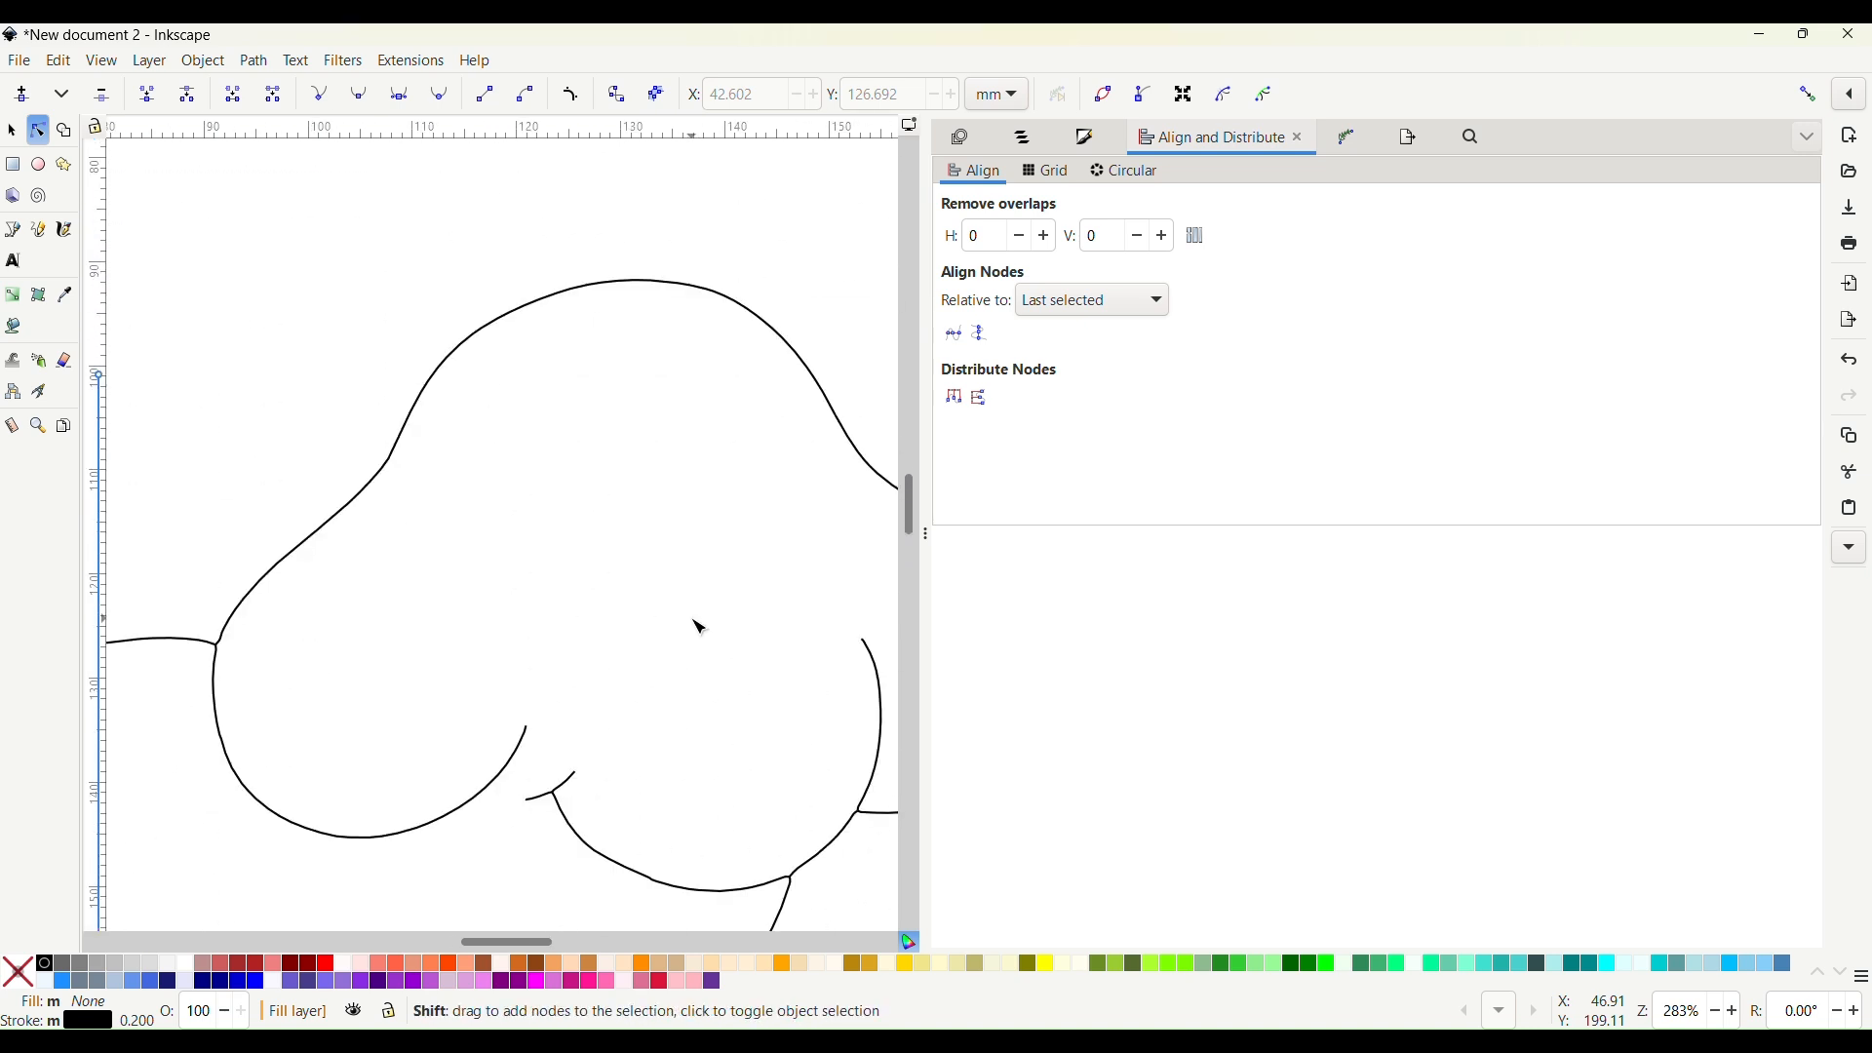
{"action": "scroll", "coordinate": [694, 620], "scroll_direction": "down", "scroll_amount": 3}
{"action": "scroll", "coordinate": [700, 627], "scroll_direction": "down", "scroll_amount": 2}
{"action": "left_click", "coordinate": [468, 627]}
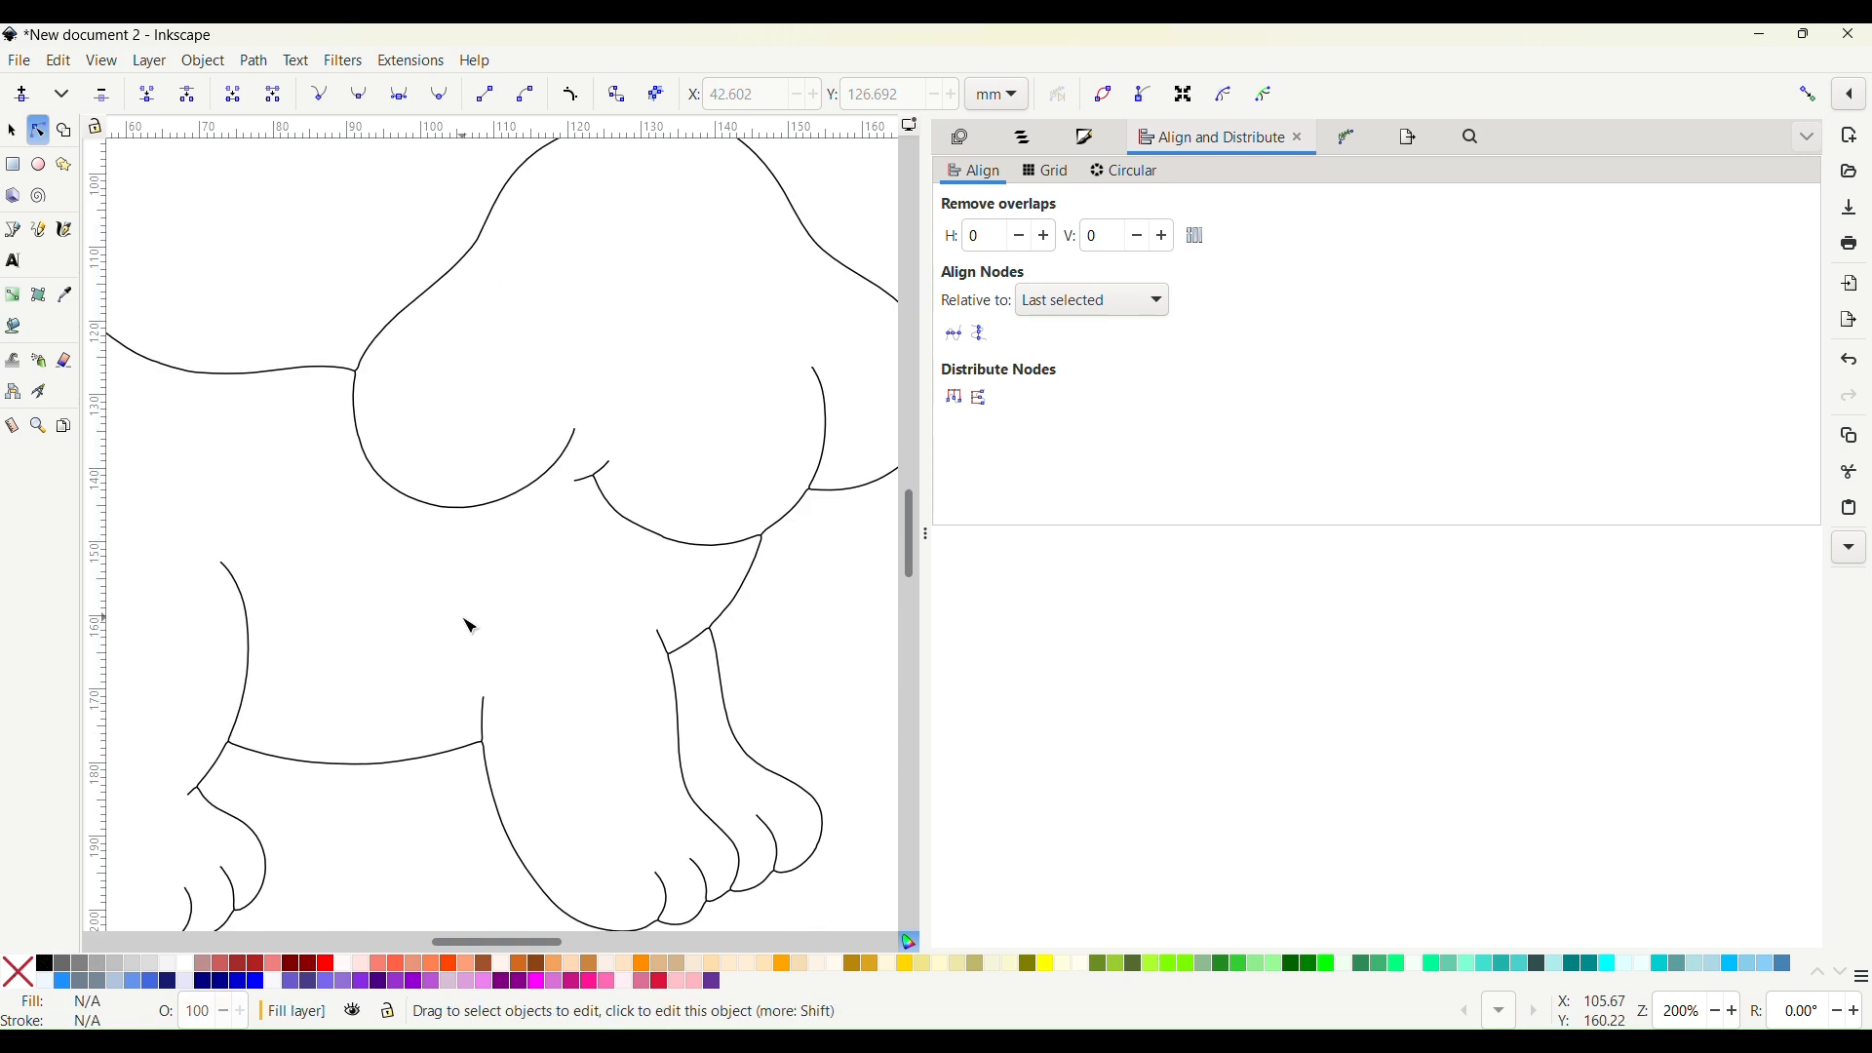
{"action": "scroll", "coordinate": [468, 628], "scroll_direction": "down", "scroll_amount": 2}
{"action": "scroll", "coordinate": [468, 627], "scroll_direction": "left", "scroll_amount": 3}
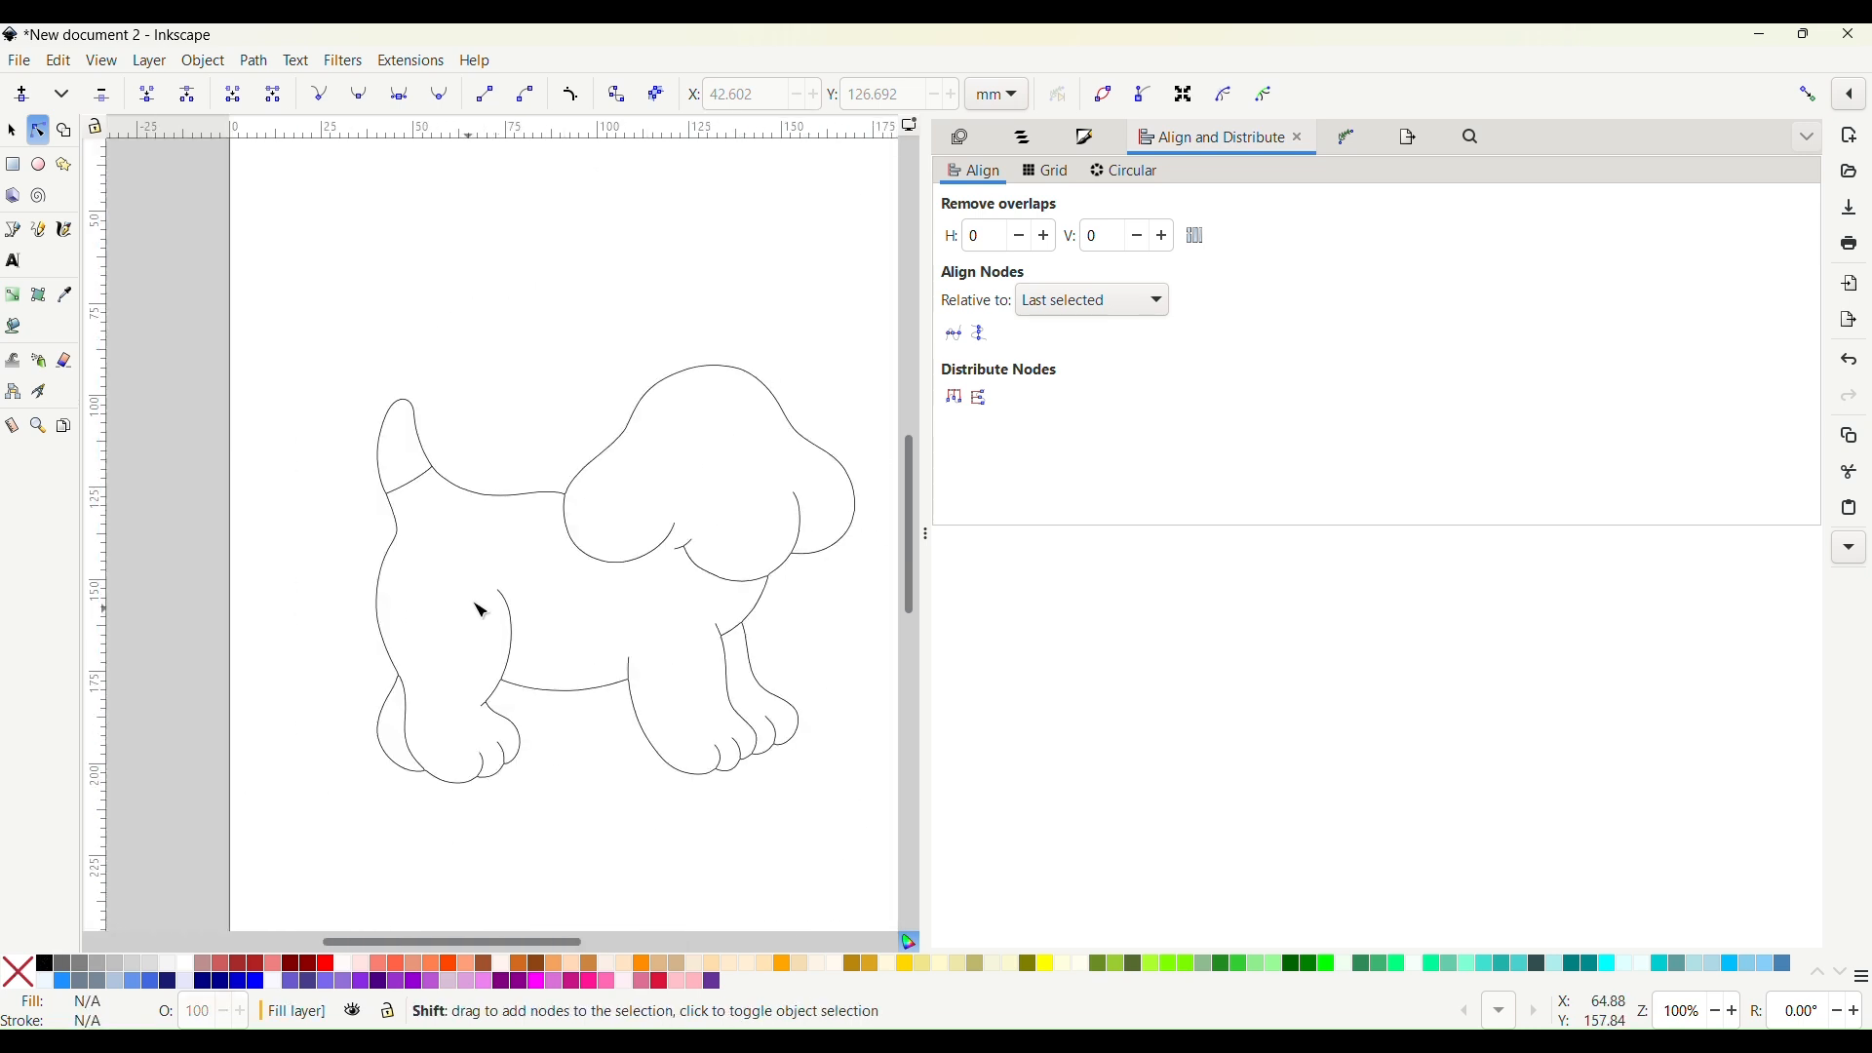
Open the object list and check which lines belong to g40 and its path32 center line subgroup by selecting them and toggling visibility
{"action": "left_click", "coordinate": [1023, 137]}
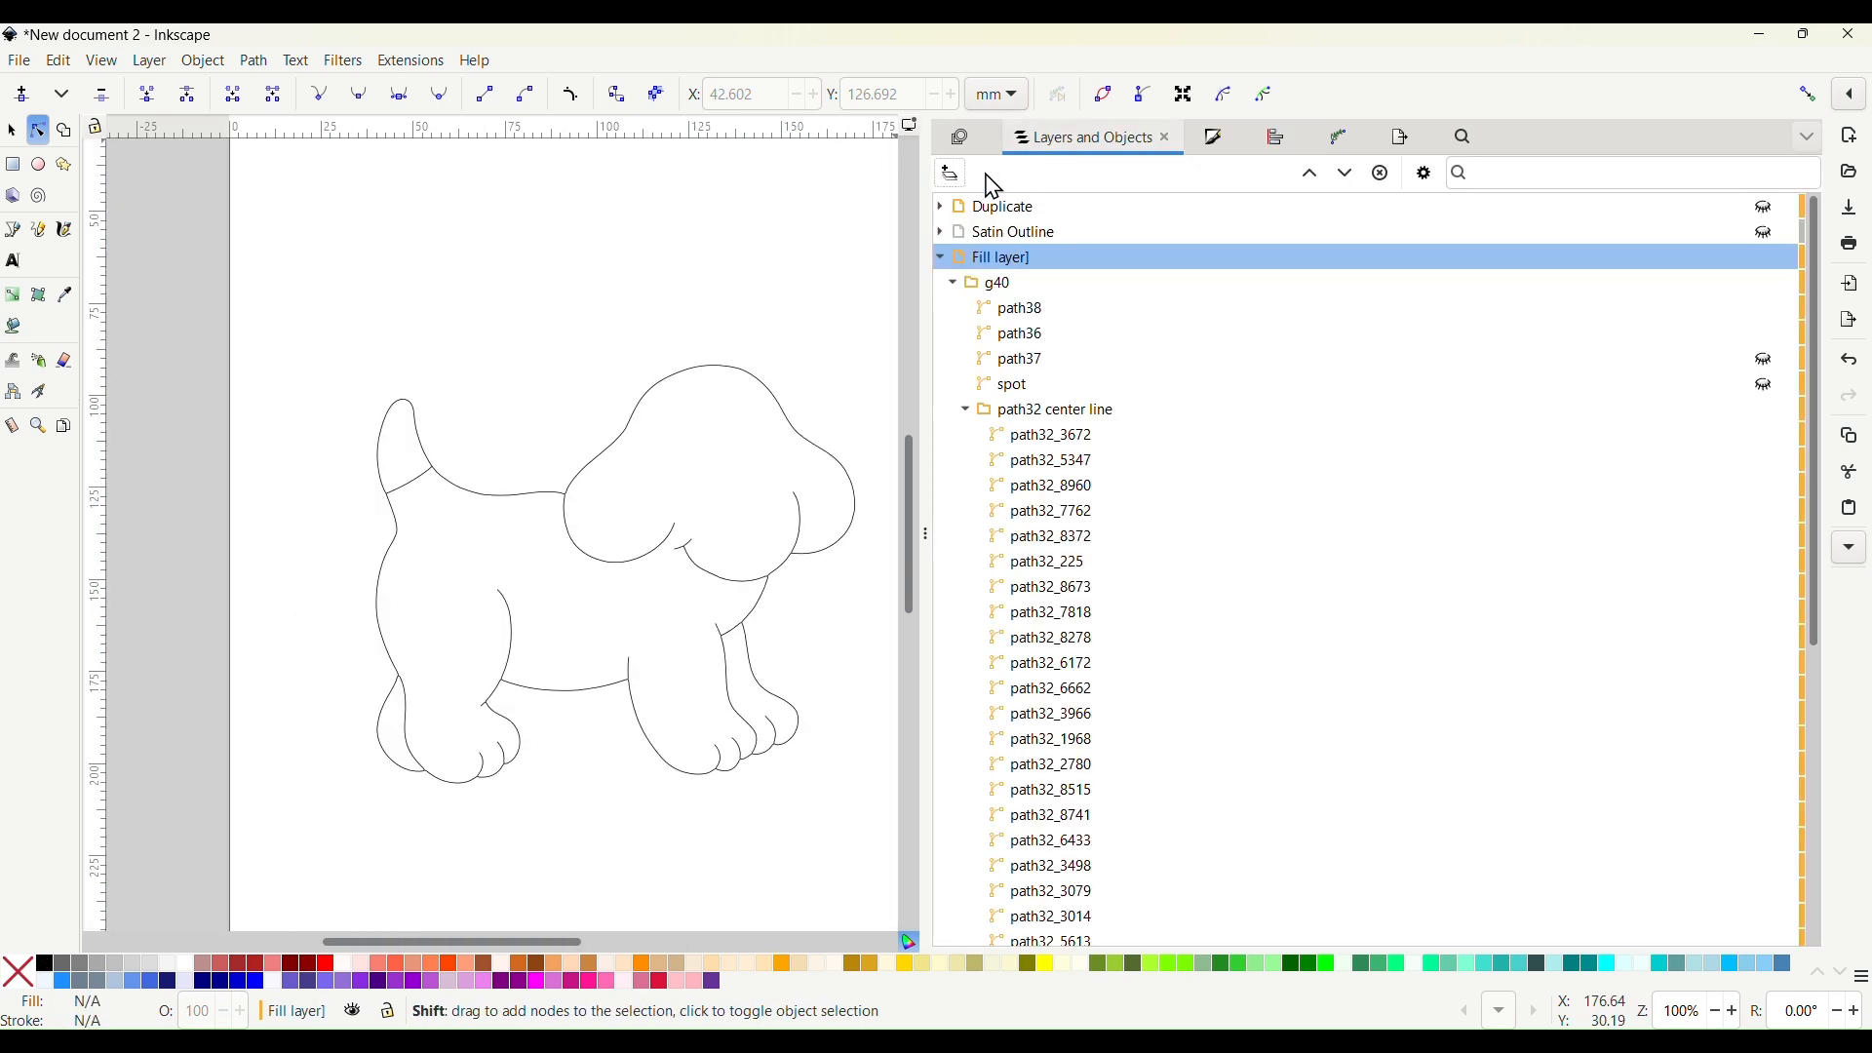
{"action": "left_click_drag", "start_coordinate": [351, 359], "coordinate": [882, 777]}
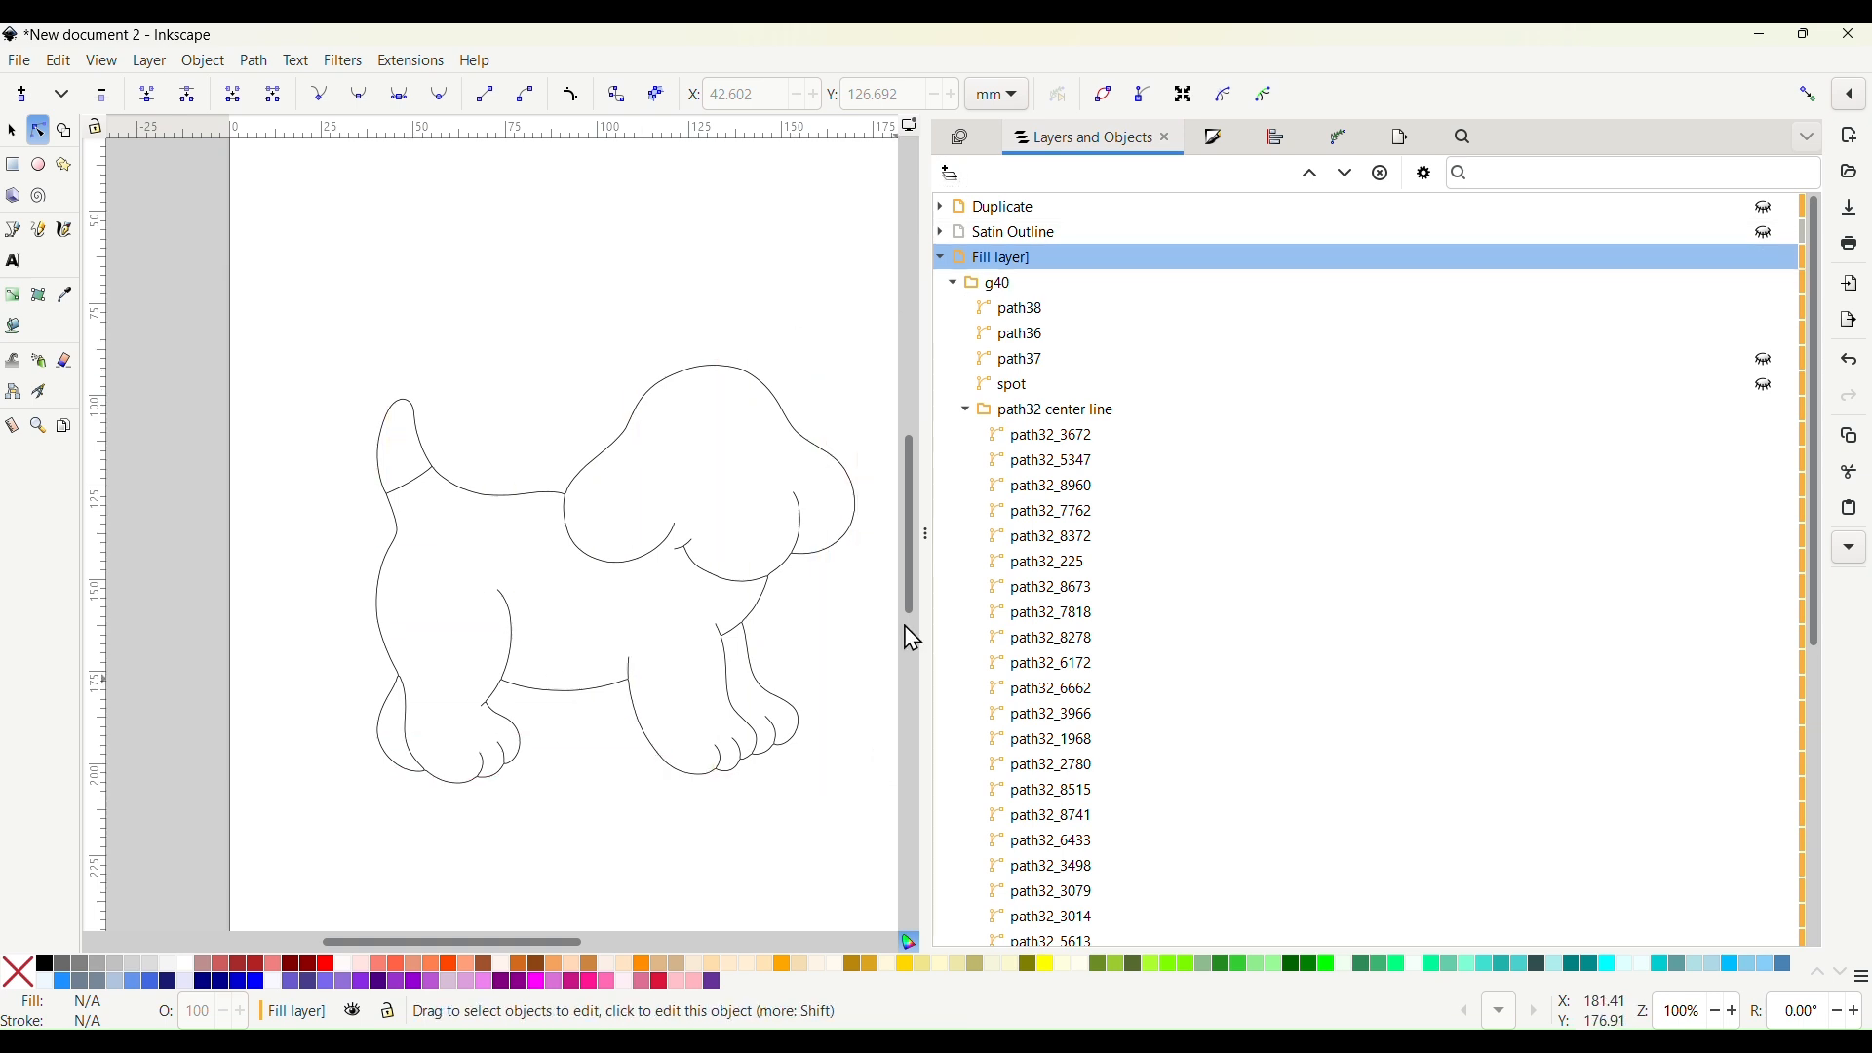
{"action": "left_click", "coordinate": [1019, 284]}
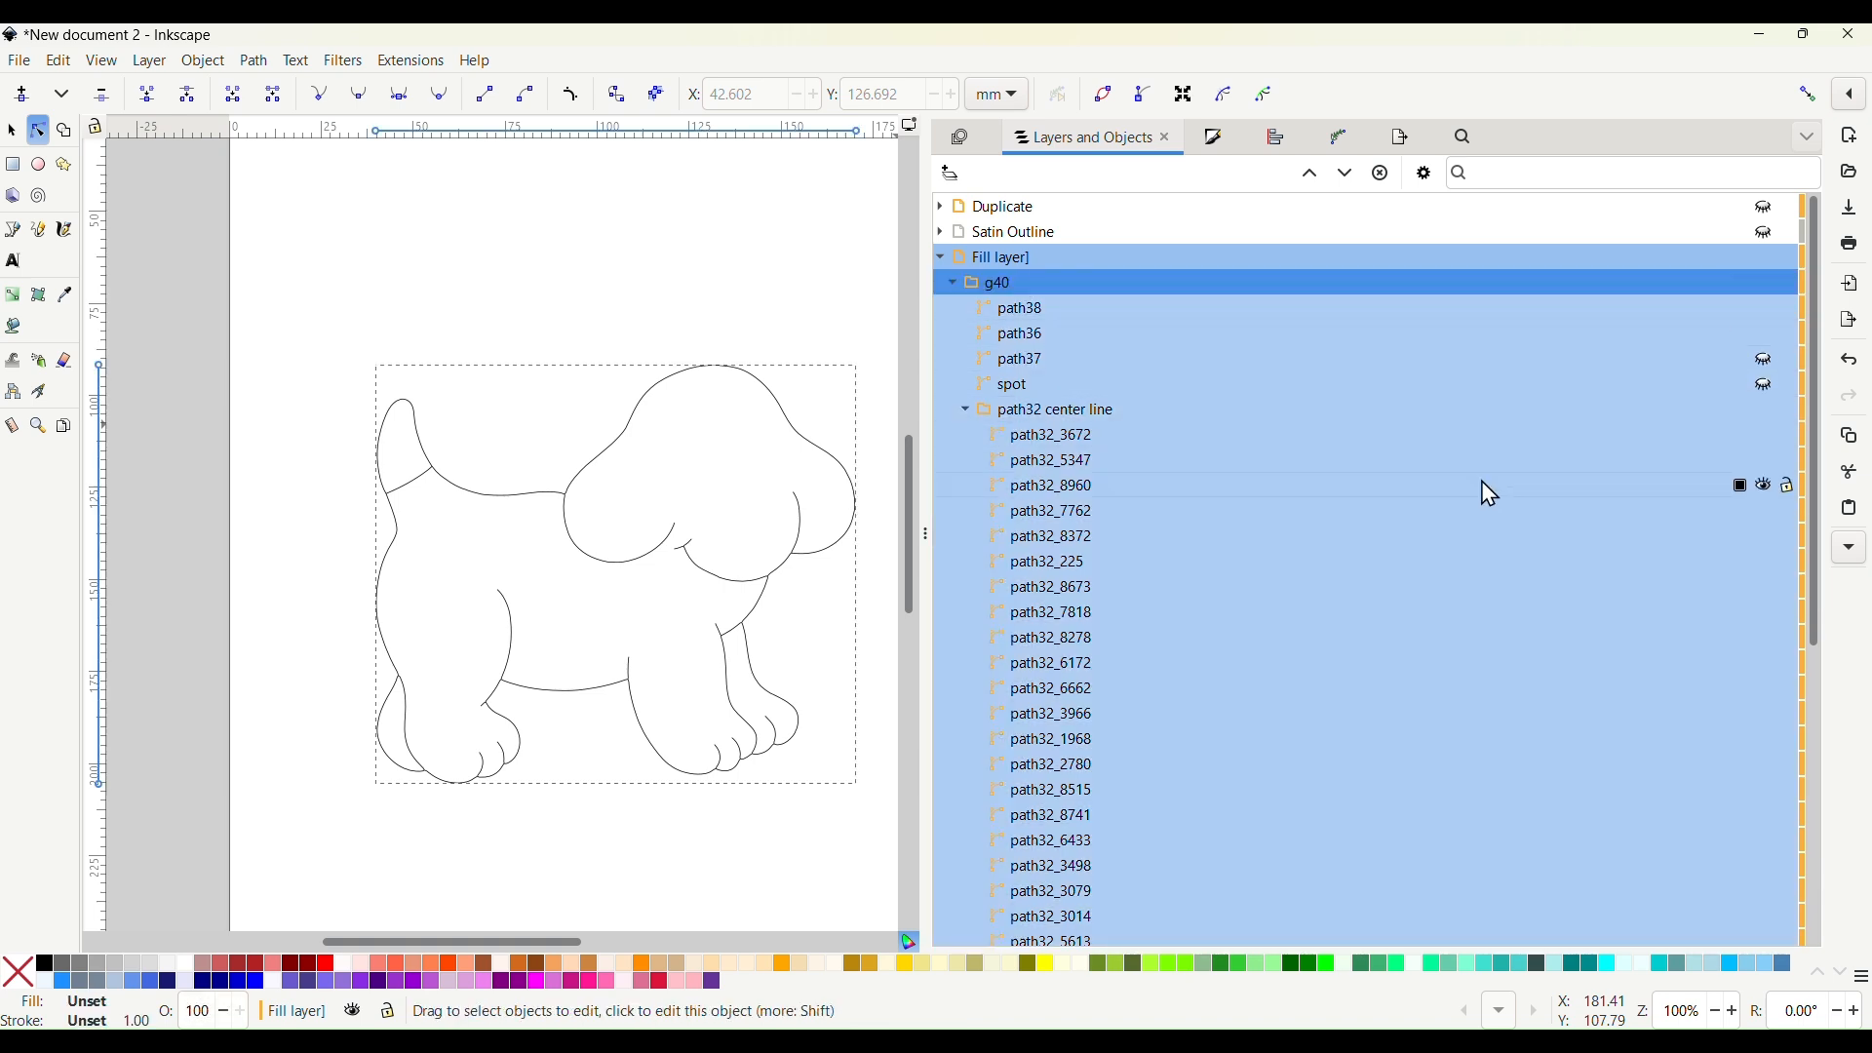
{"action": "scroll", "coordinate": [1467, 510], "scroll_direction": "down", "scroll_amount": 5}
{"action": "scroll", "coordinate": [1473, 514], "scroll_direction": "up", "scroll_amount": 5}
{"action": "left_click", "coordinate": [1083, 418]}
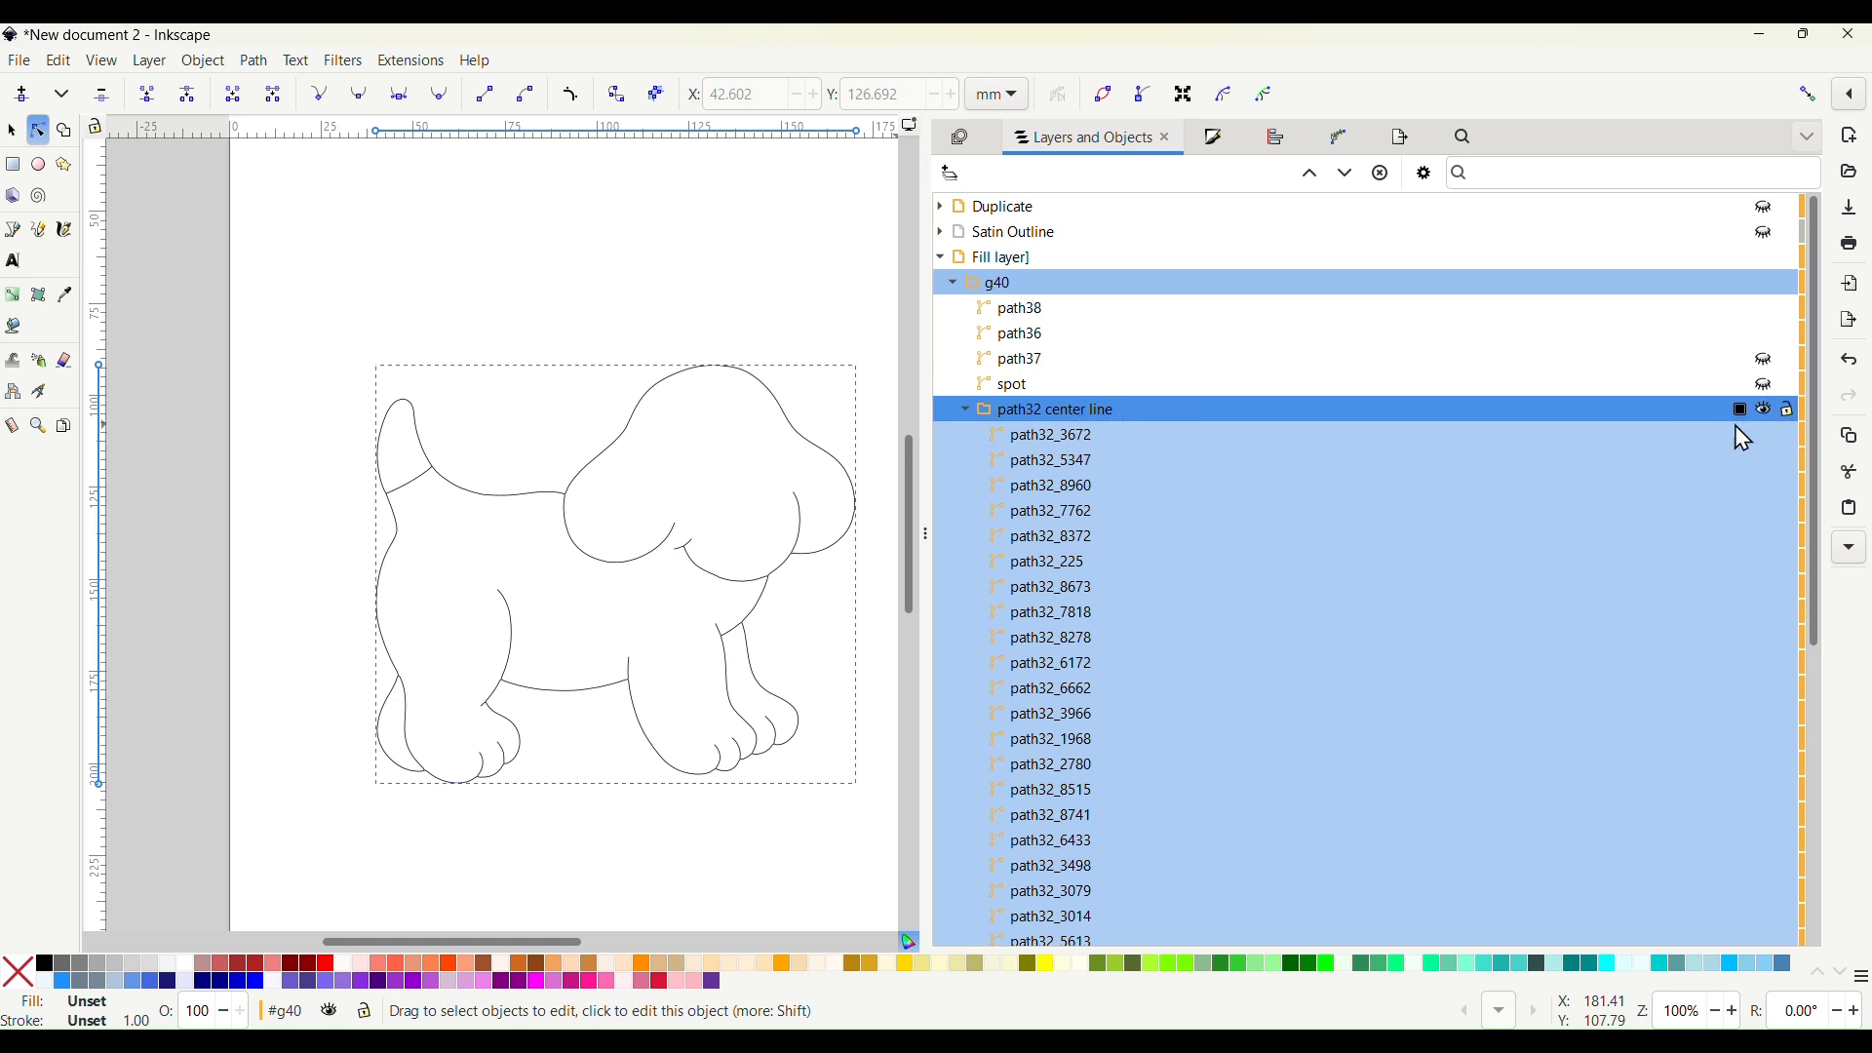
{"action": "left_click", "coordinate": [1766, 411]}
{"action": "left_click", "coordinate": [1763, 411]}
{"action": "left_click", "coordinate": [425, 437]}
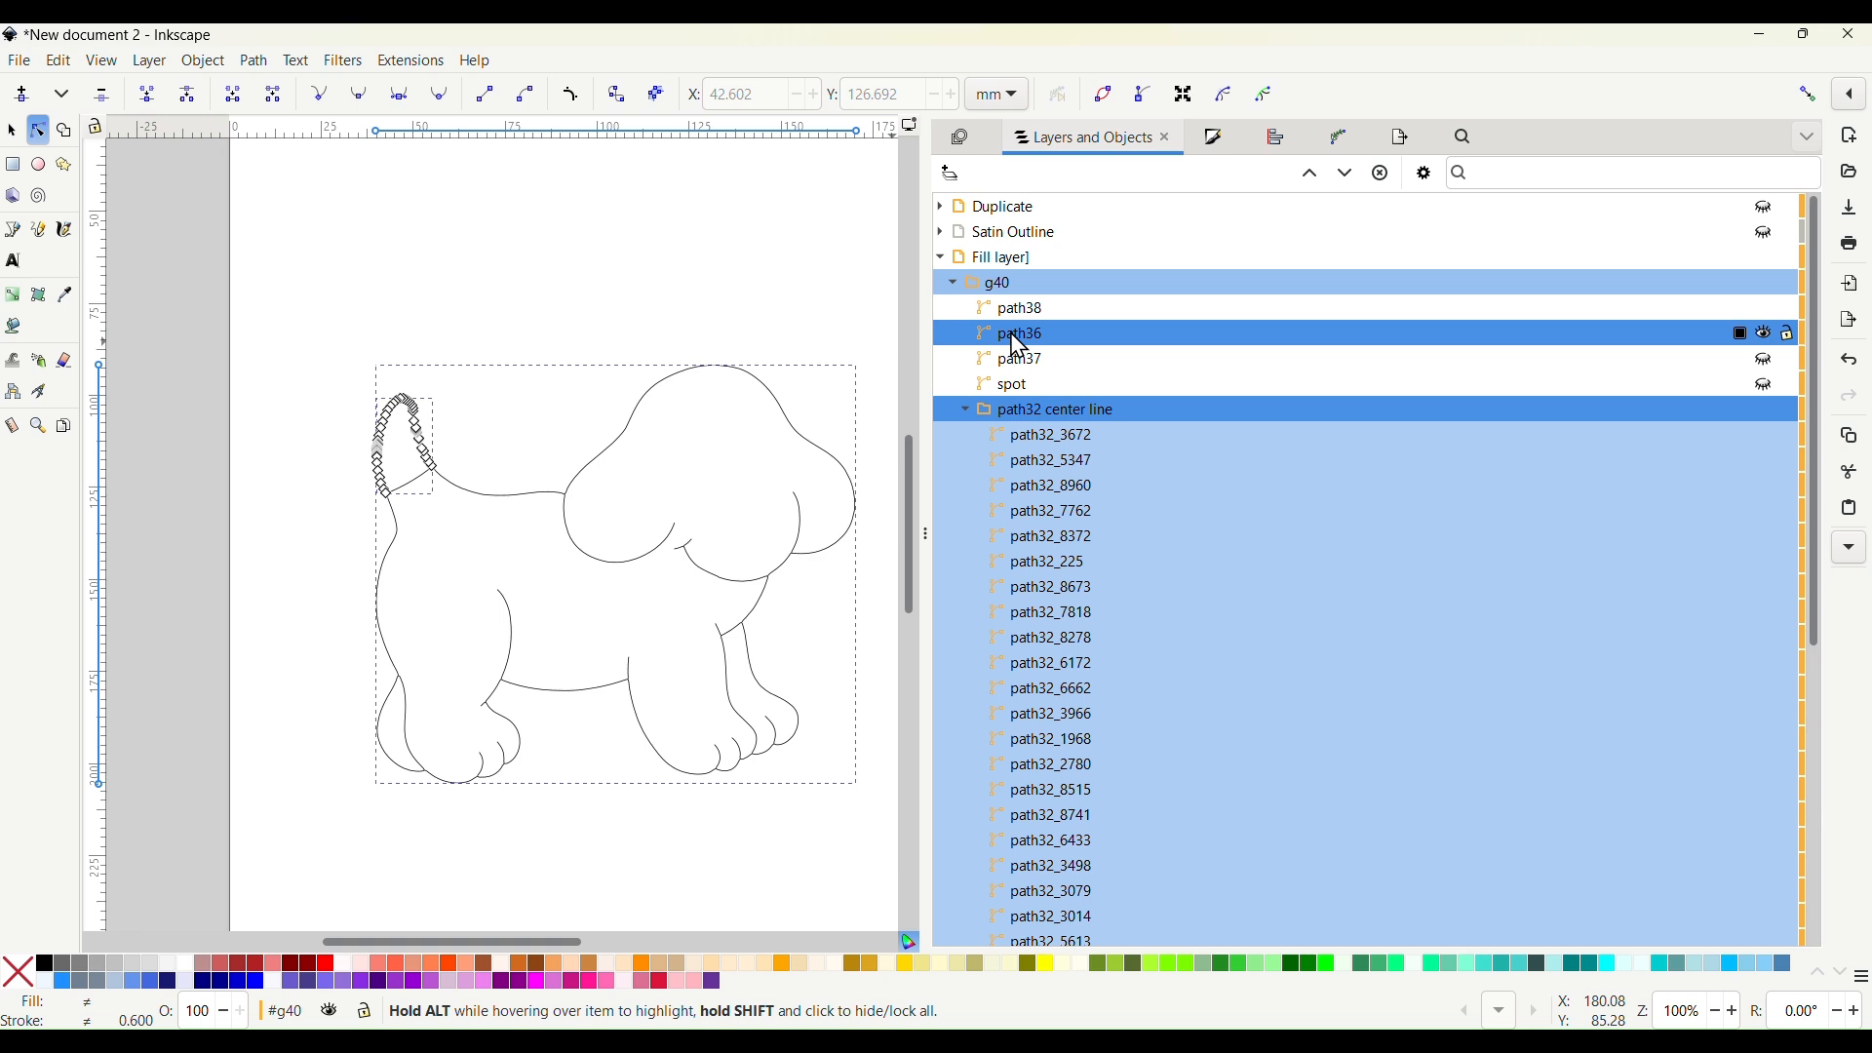
{"action": "left_click", "coordinate": [778, 285]}
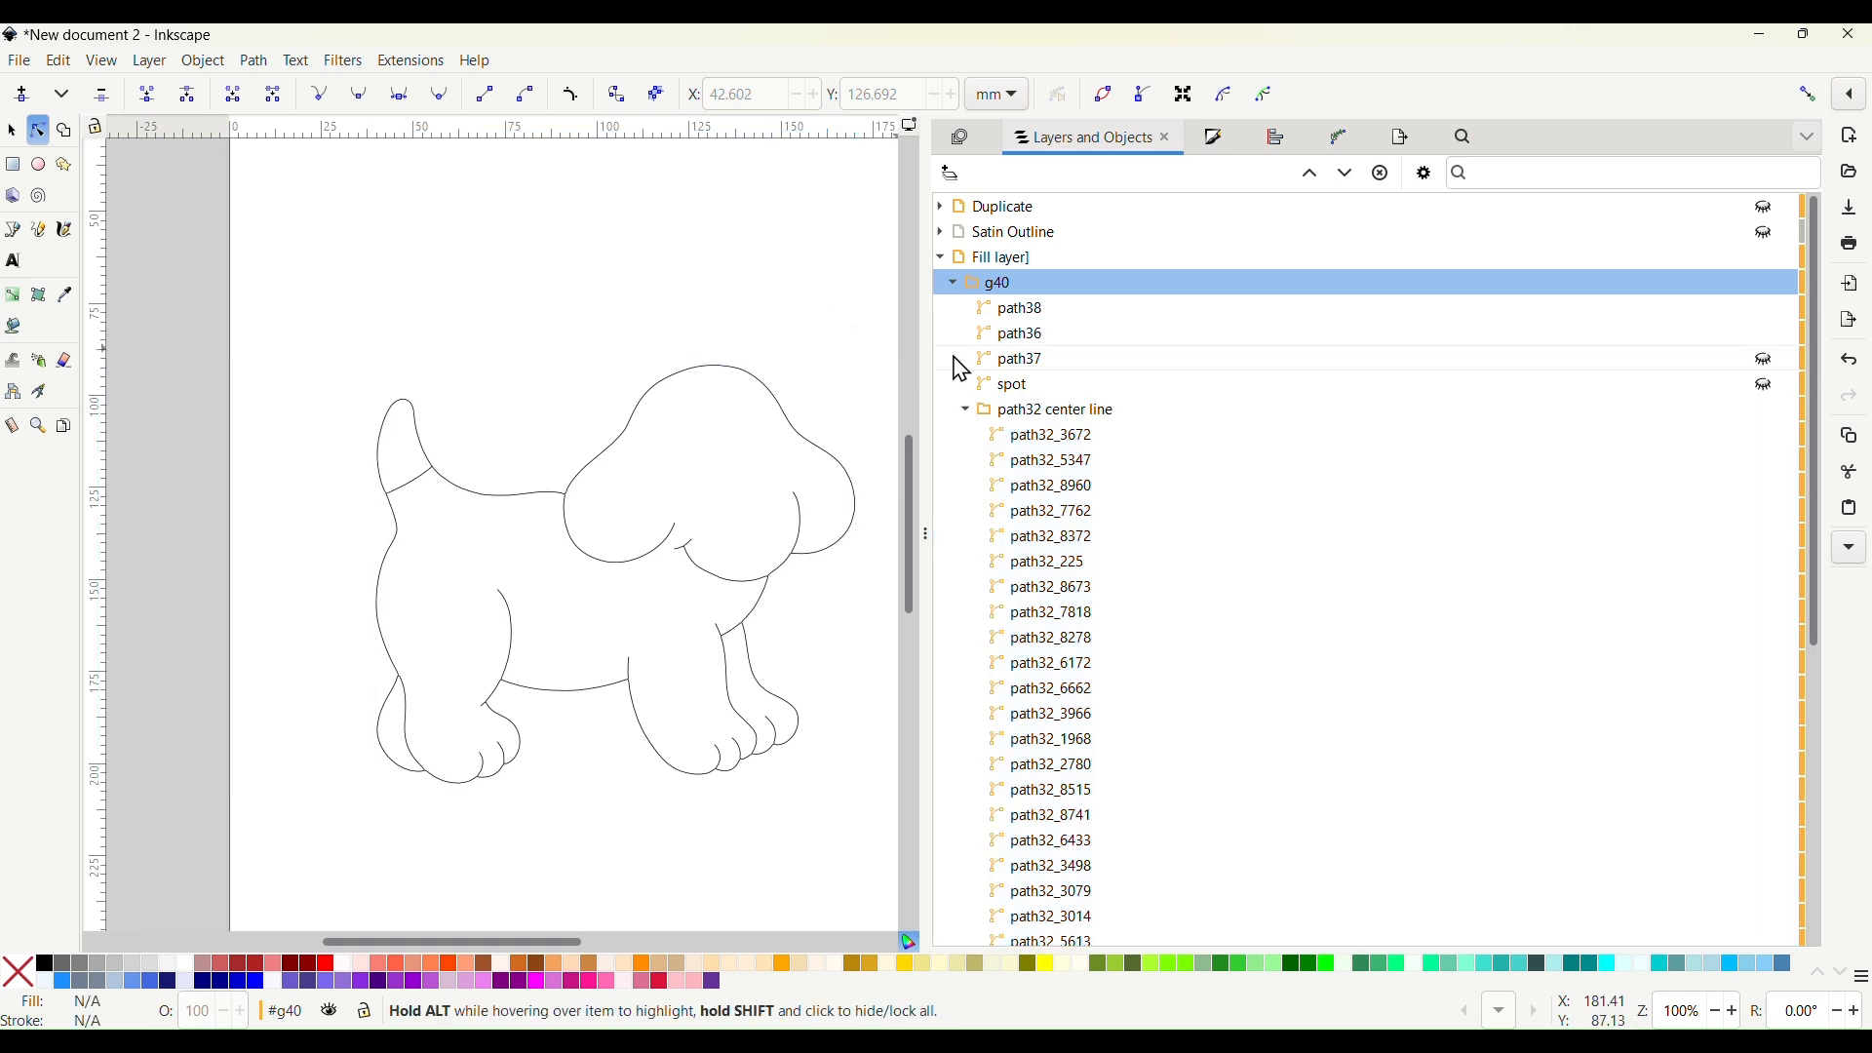
Ungroup the path32 center line group within g40
{"action": "left_click", "coordinate": [1033, 414]}
{"action": "right_click", "coordinate": [1037, 421]}
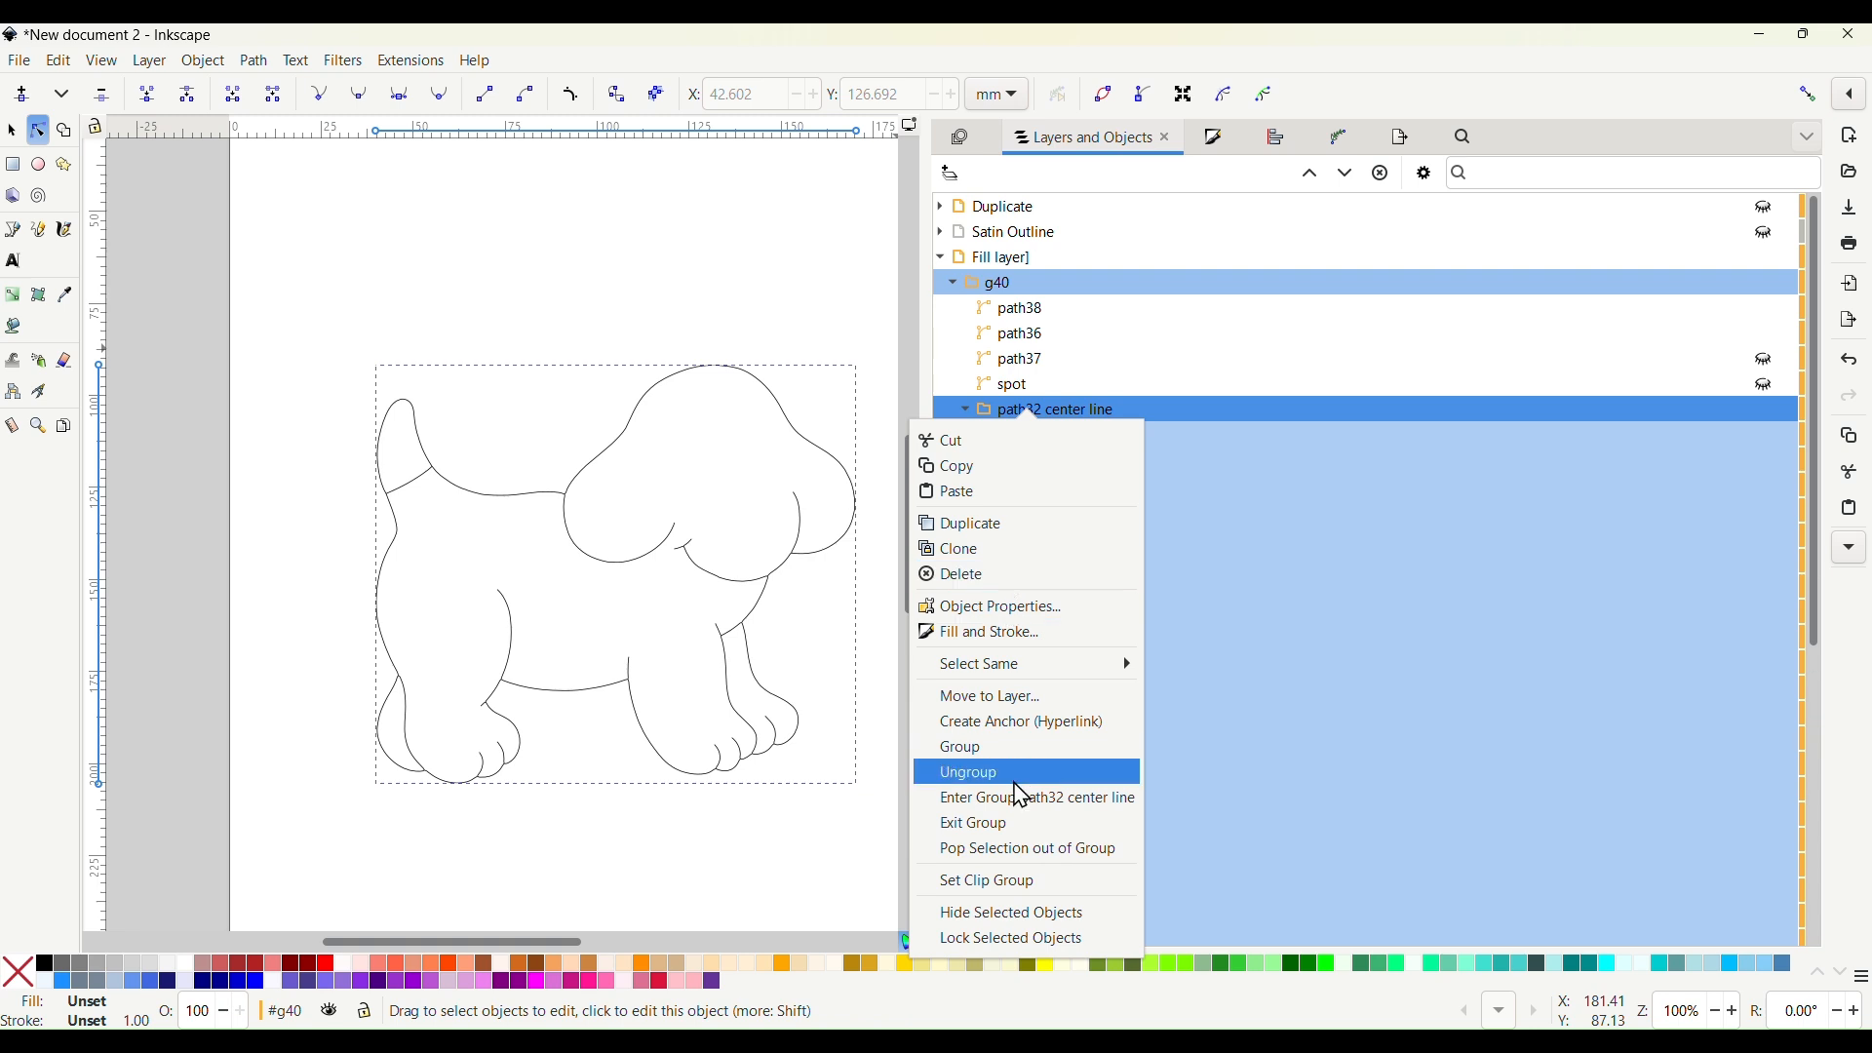
{"action": "left_click", "coordinate": [1008, 774]}
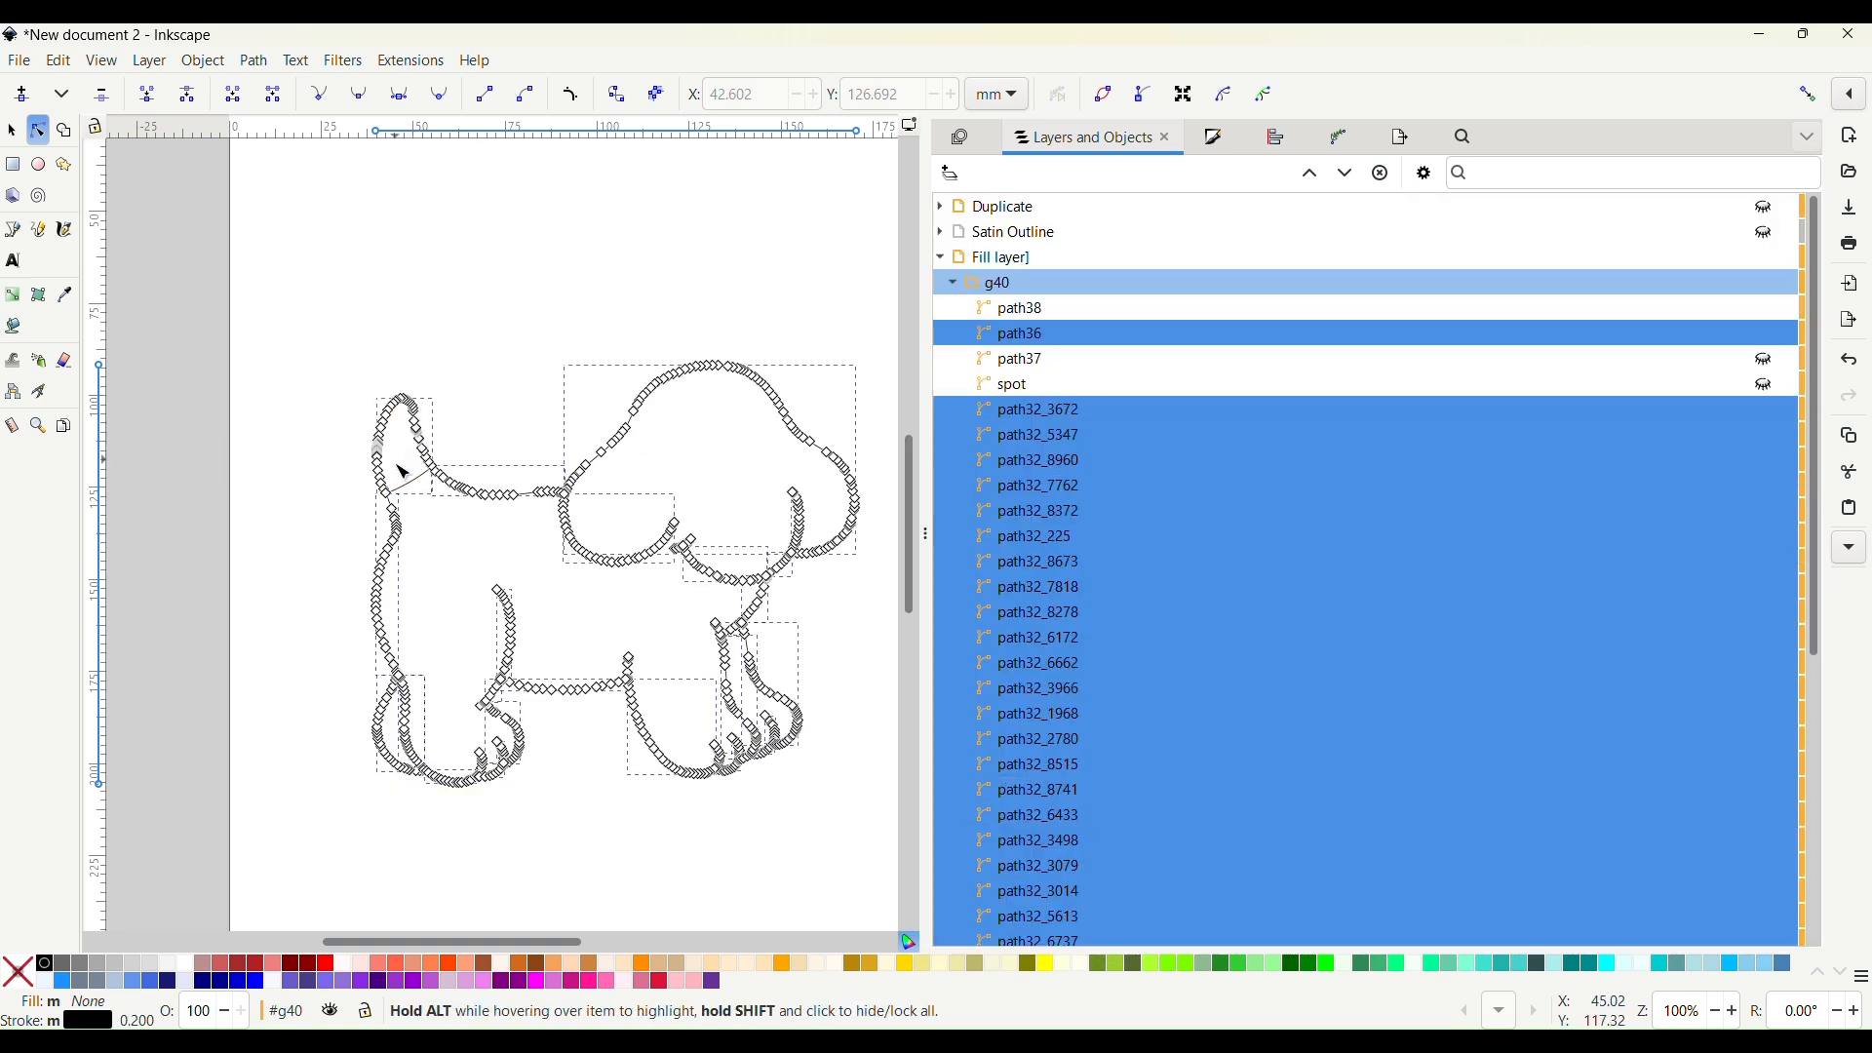
Add the tail's base line to the selected tail outline and center lines, and group them all together
{"action": "scroll", "coordinate": [430, 526], "scroll_direction": "up", "scroll_amount": 5}
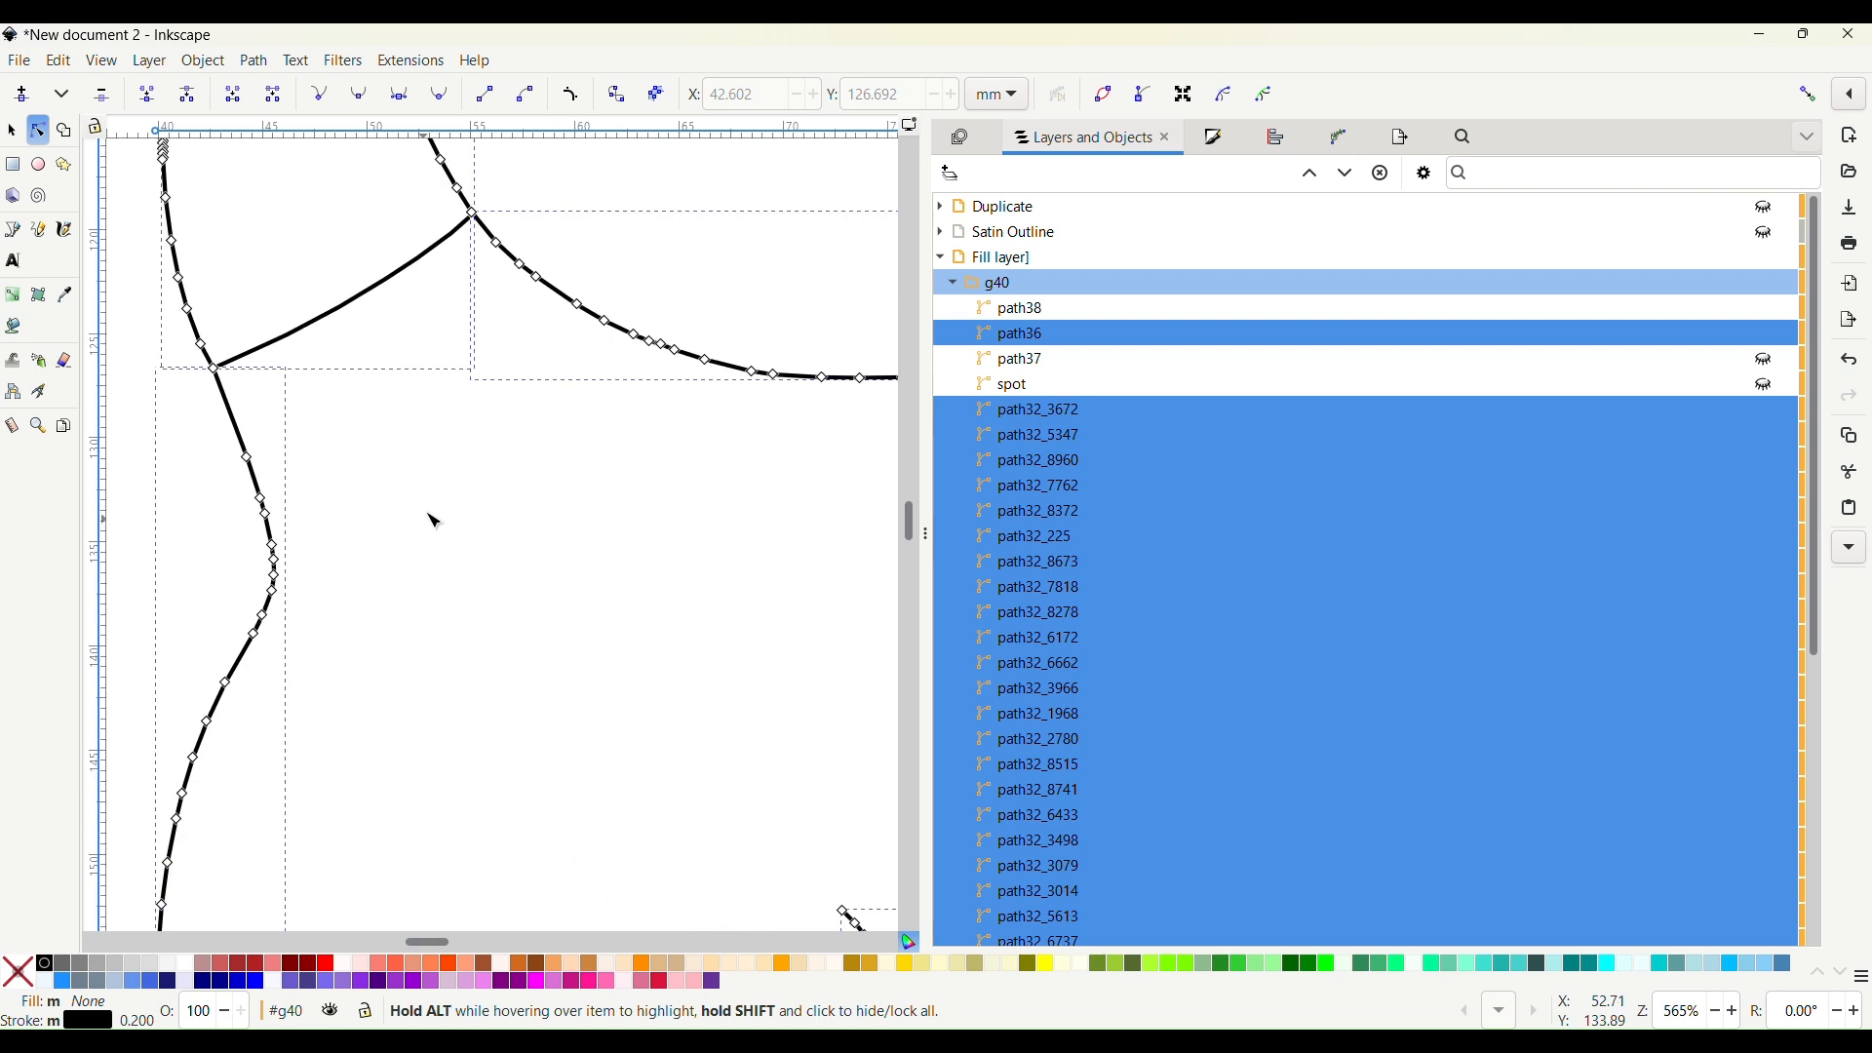
{"action": "left_click", "coordinate": [368, 301], "text": "shift"}
{"action": "scroll", "coordinate": [539, 523], "scroll_direction": "down", "scroll_amount": 2}
{"action": "scroll", "coordinate": [543, 531], "scroll_direction": "down", "scroll_amount": 4}
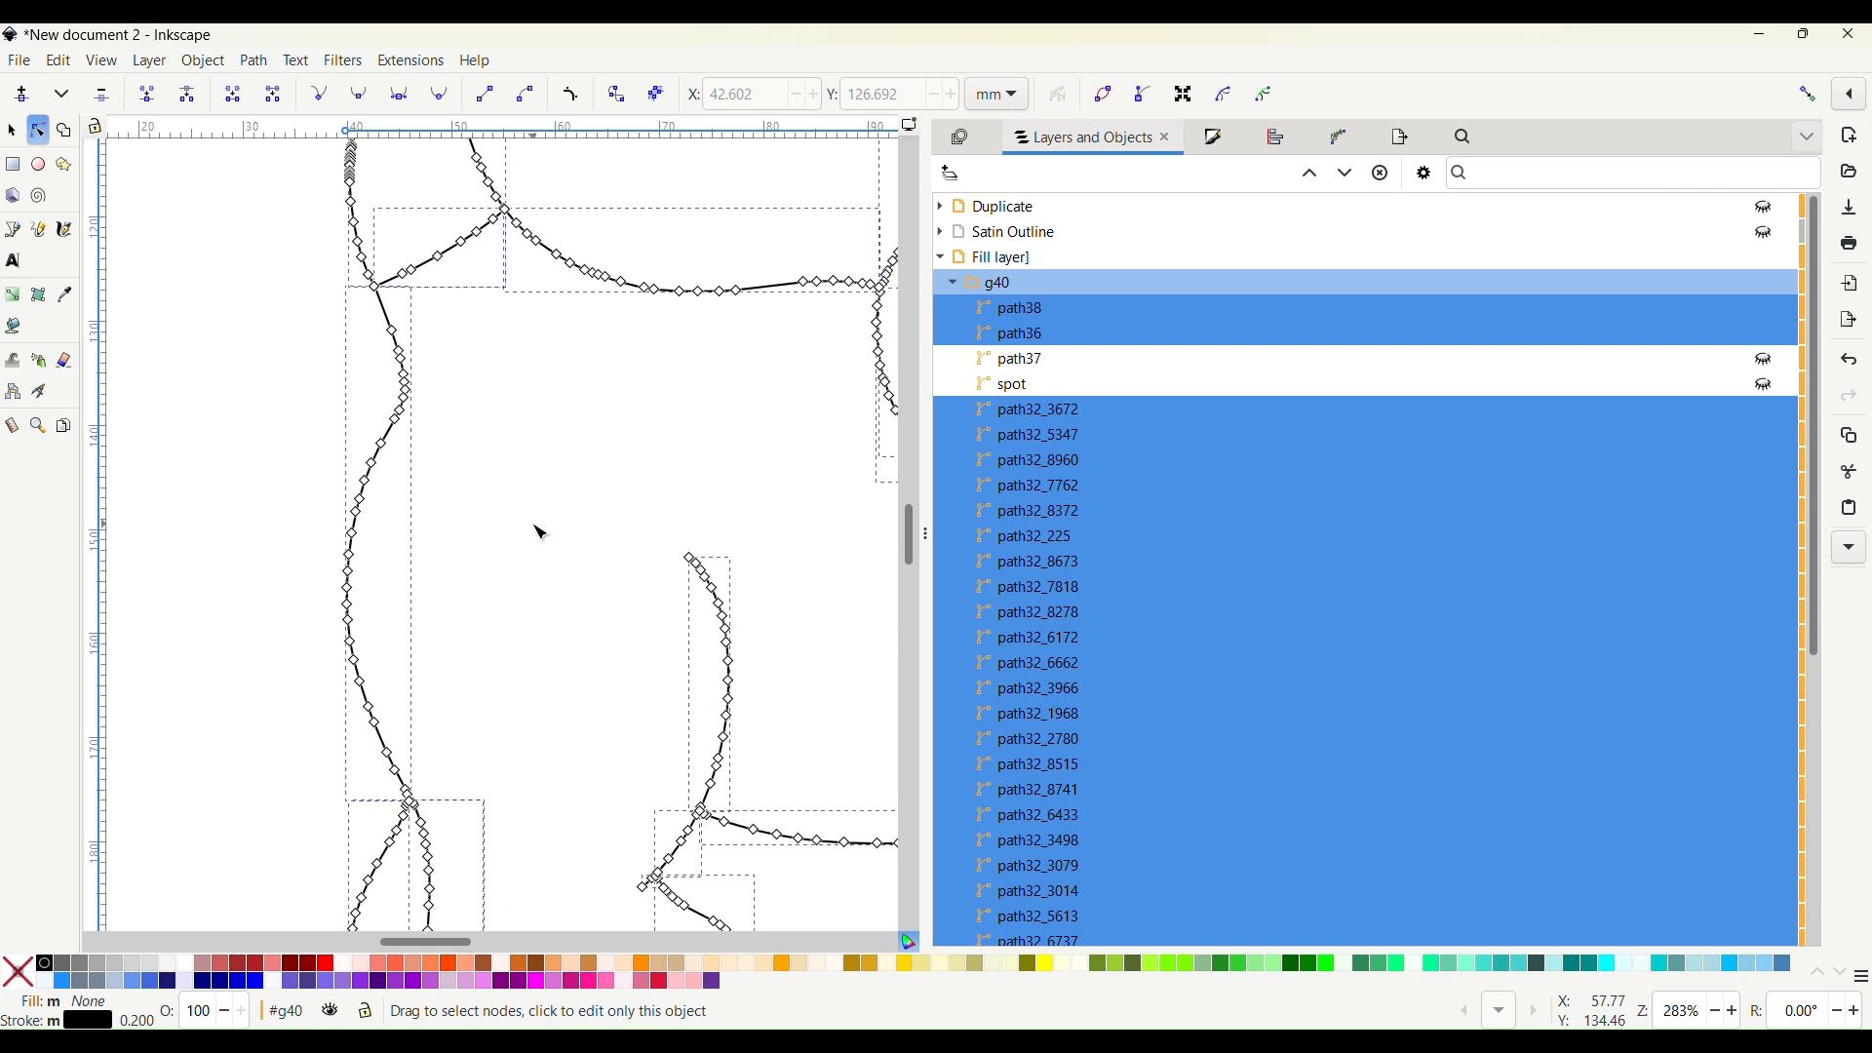
{"action": "key", "text": "ctrl+g"}
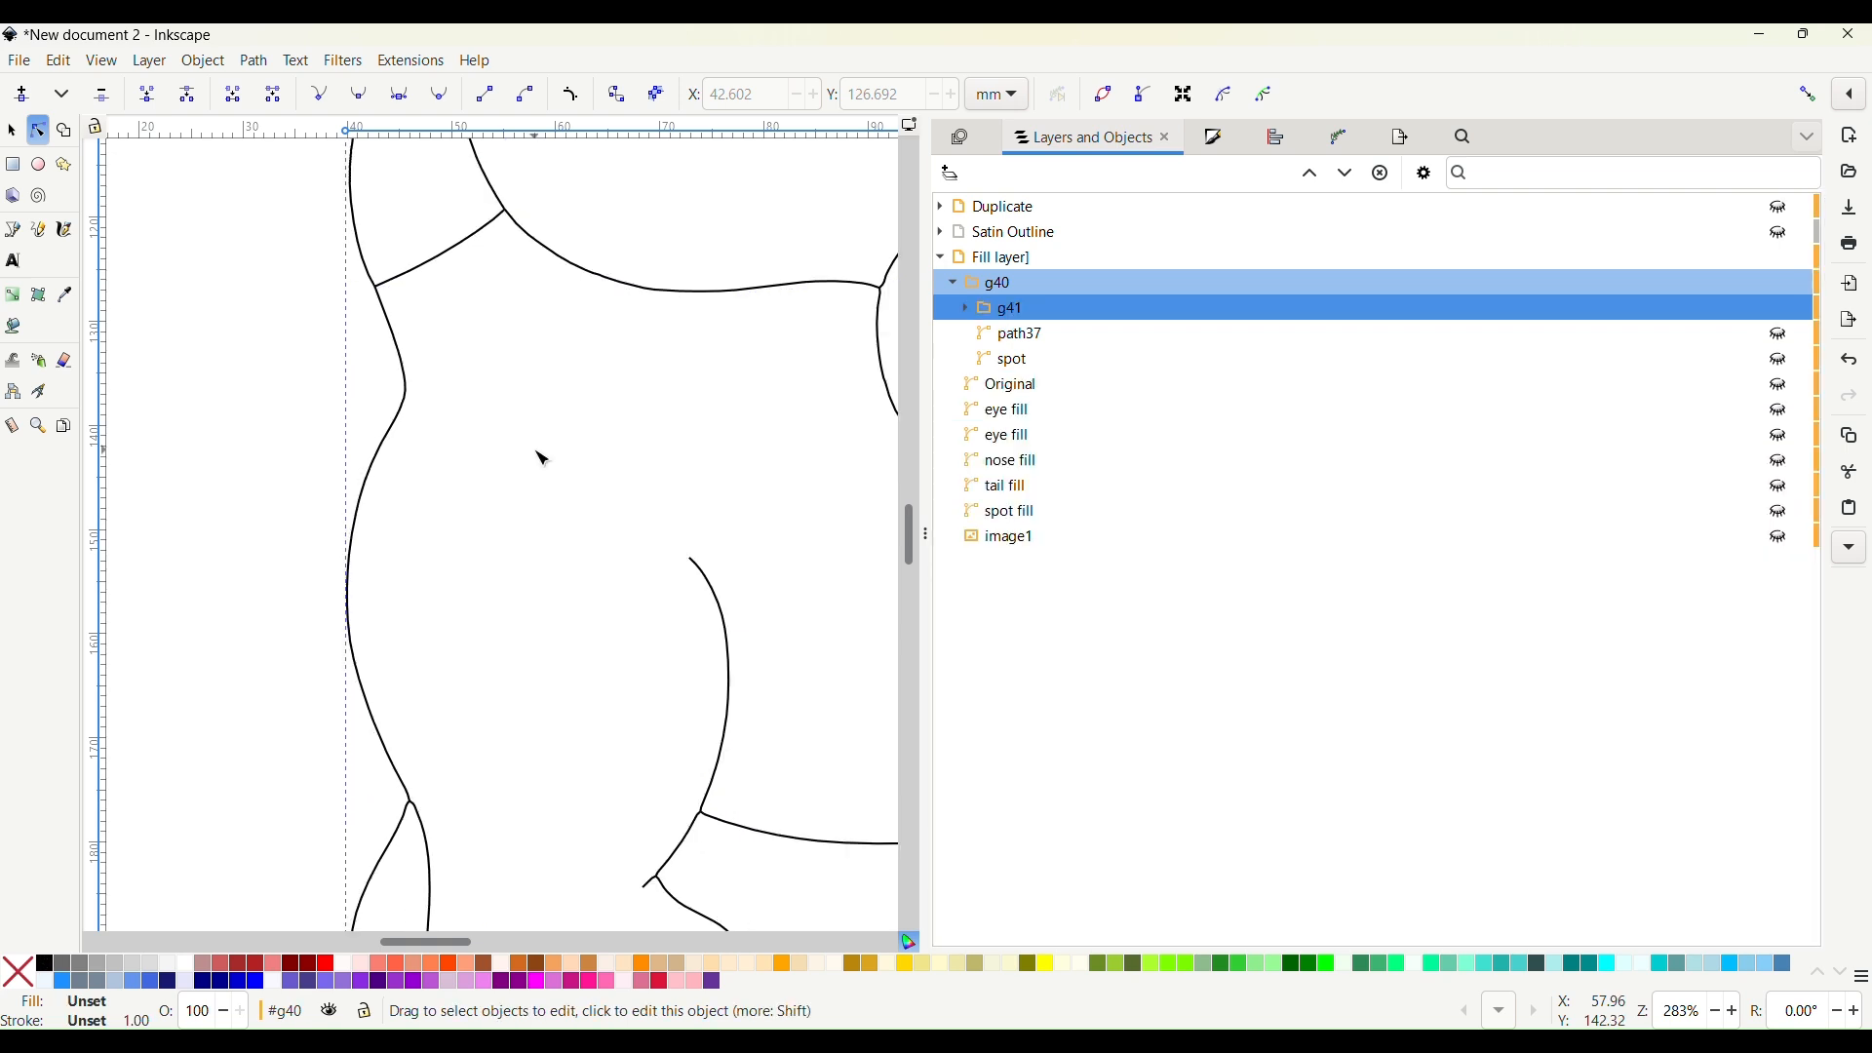
Duplicate the new center line group and hide the copy as a backup
{"action": "scroll", "coordinate": [768, 369], "scroll_direction": "down", "scroll_amount": 5}
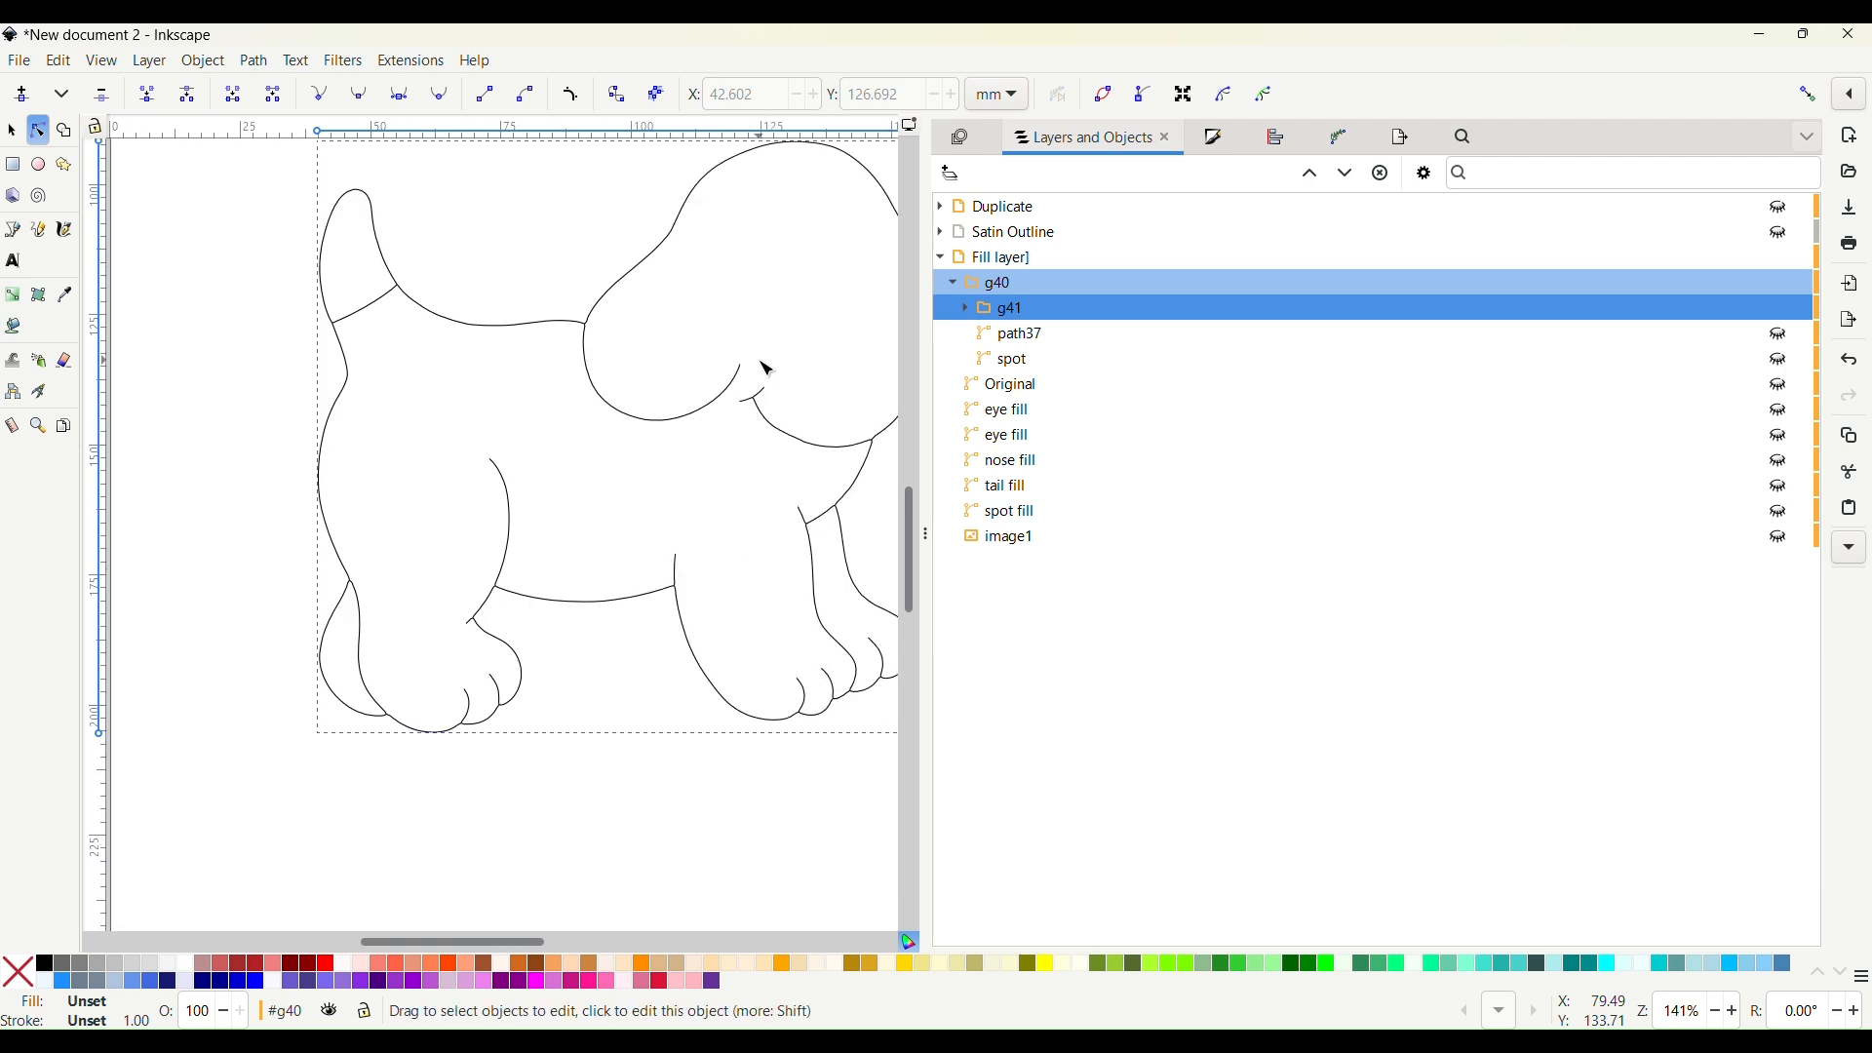
{"action": "scroll", "coordinate": [761, 376], "scroll_direction": "down", "scroll_amount": 2}
{"action": "scroll", "coordinate": [762, 377], "scroll_direction": "up", "scroll_amount": 2}
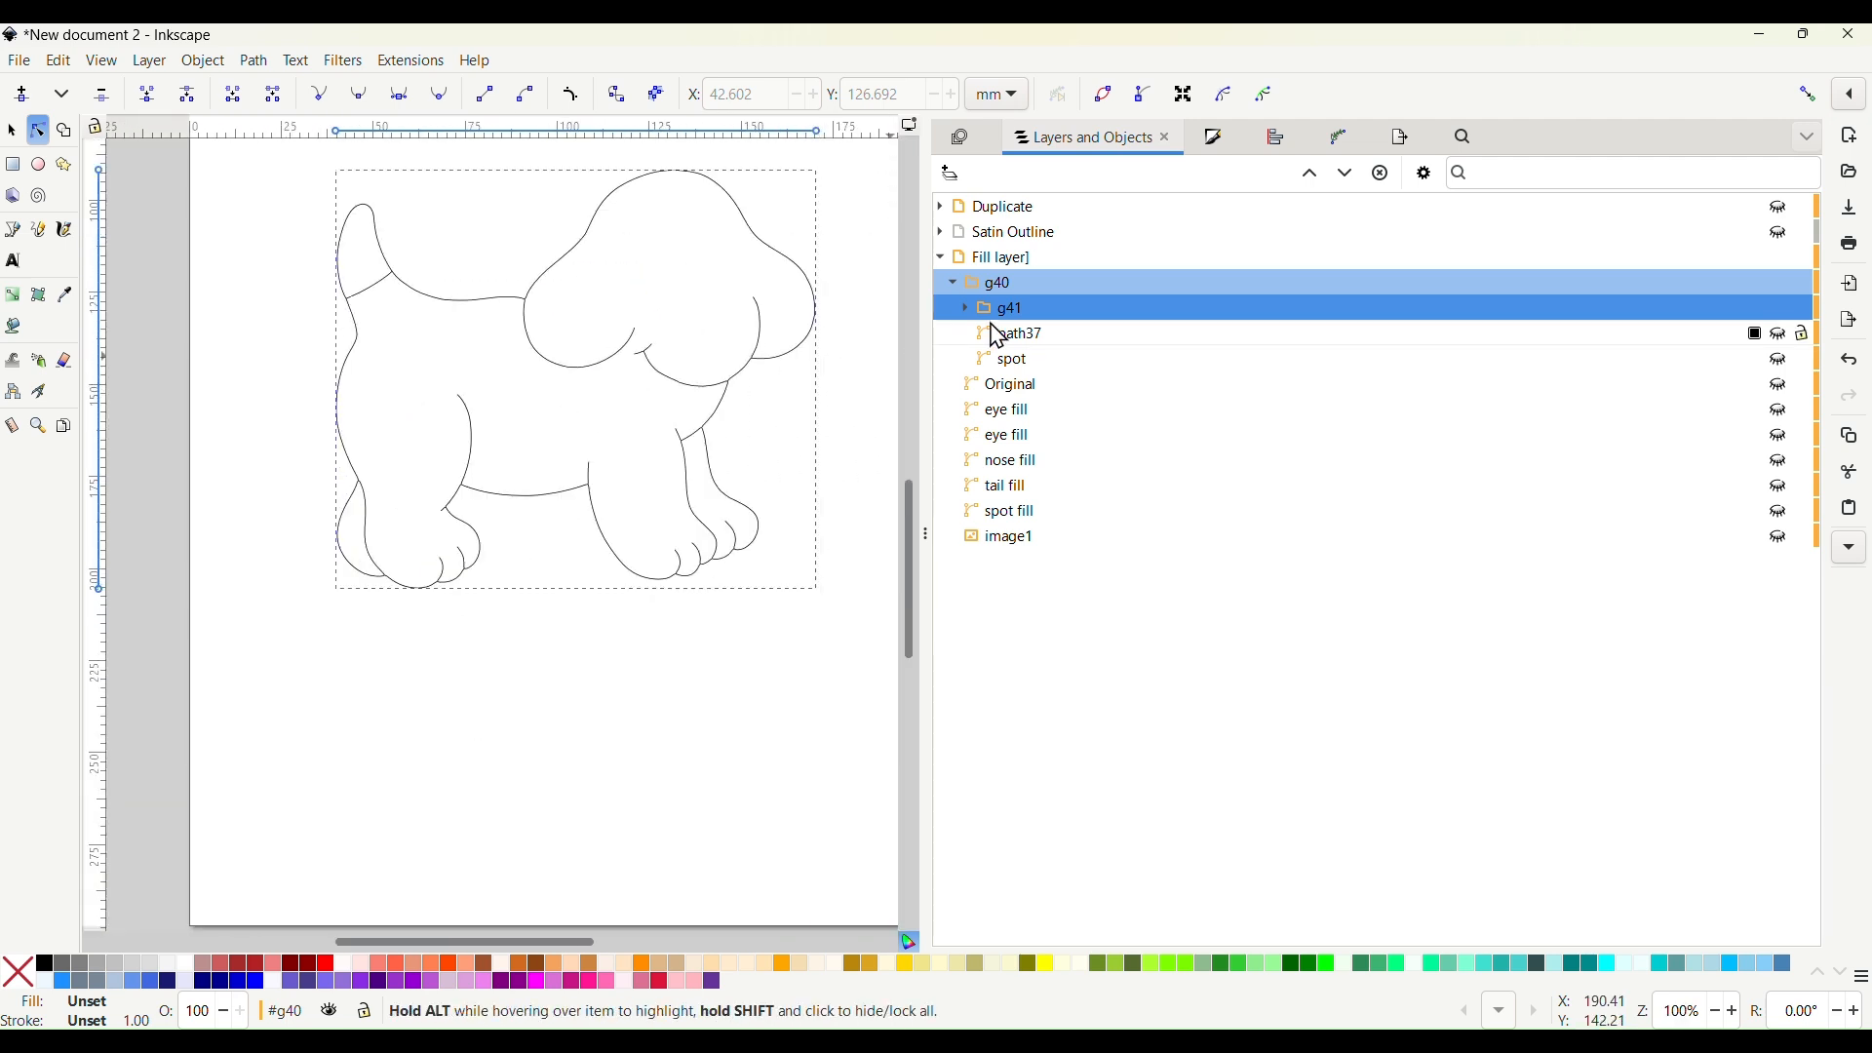
{"action": "key", "text": "ctrl+d"}
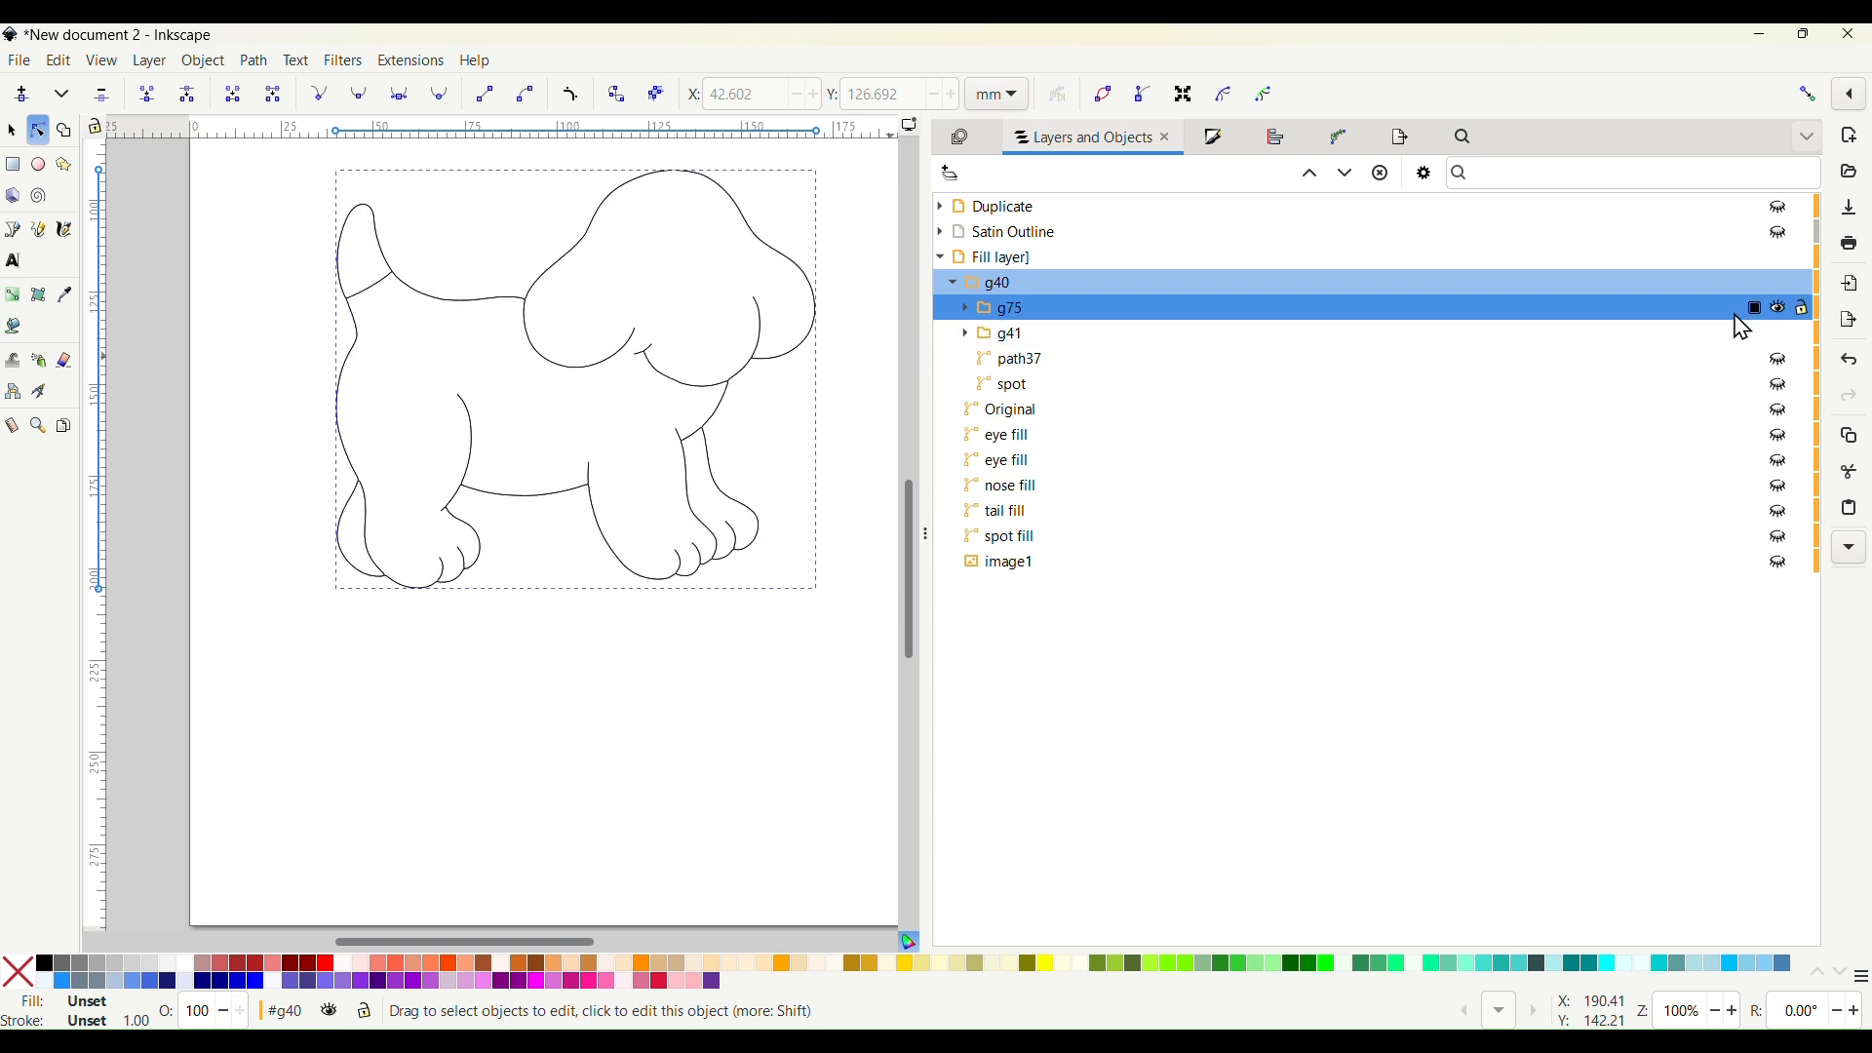
{"action": "left_click", "coordinate": [1778, 308]}
{"action": "left_click", "coordinate": [772, 629]}
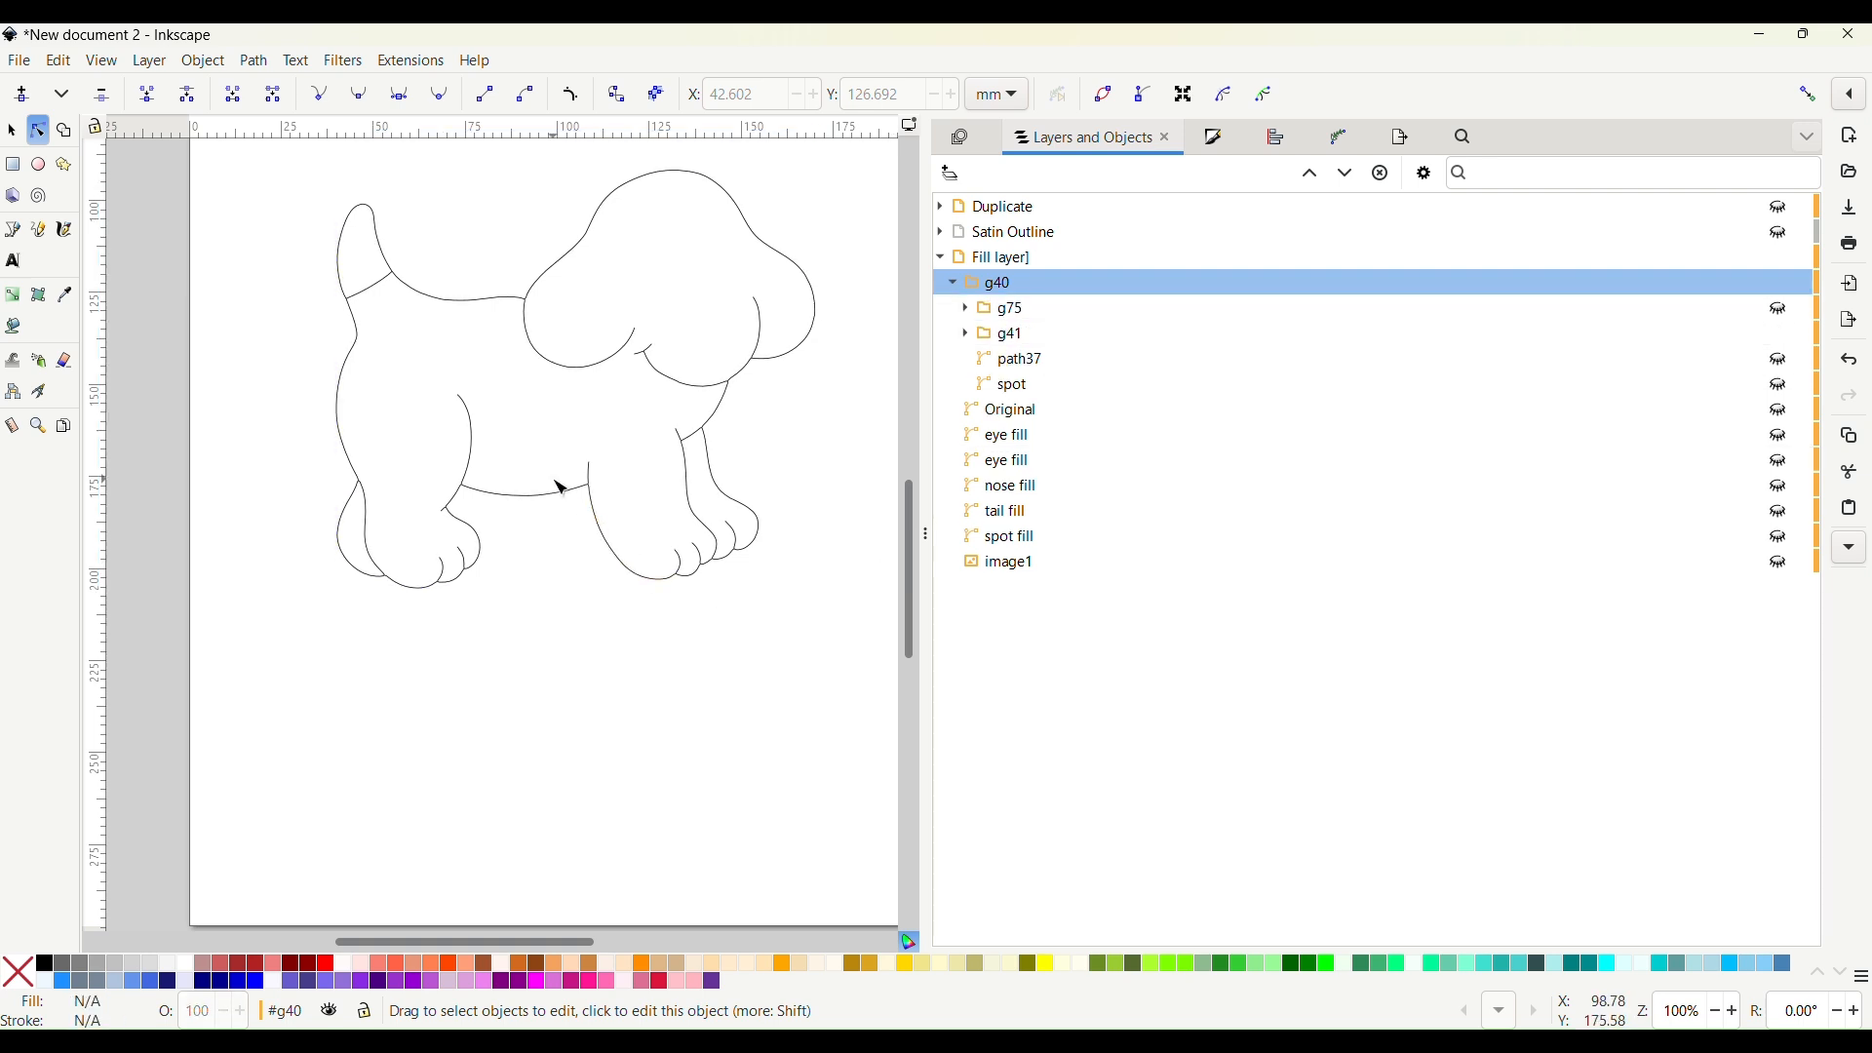
Check the belly line in the visible group and examine the outlines around the dog's torso and legs
{"action": "left_click", "coordinate": [563, 508]}
{"action": "scroll", "coordinate": [434, 500], "scroll_direction": "up", "scroll_amount": 4}
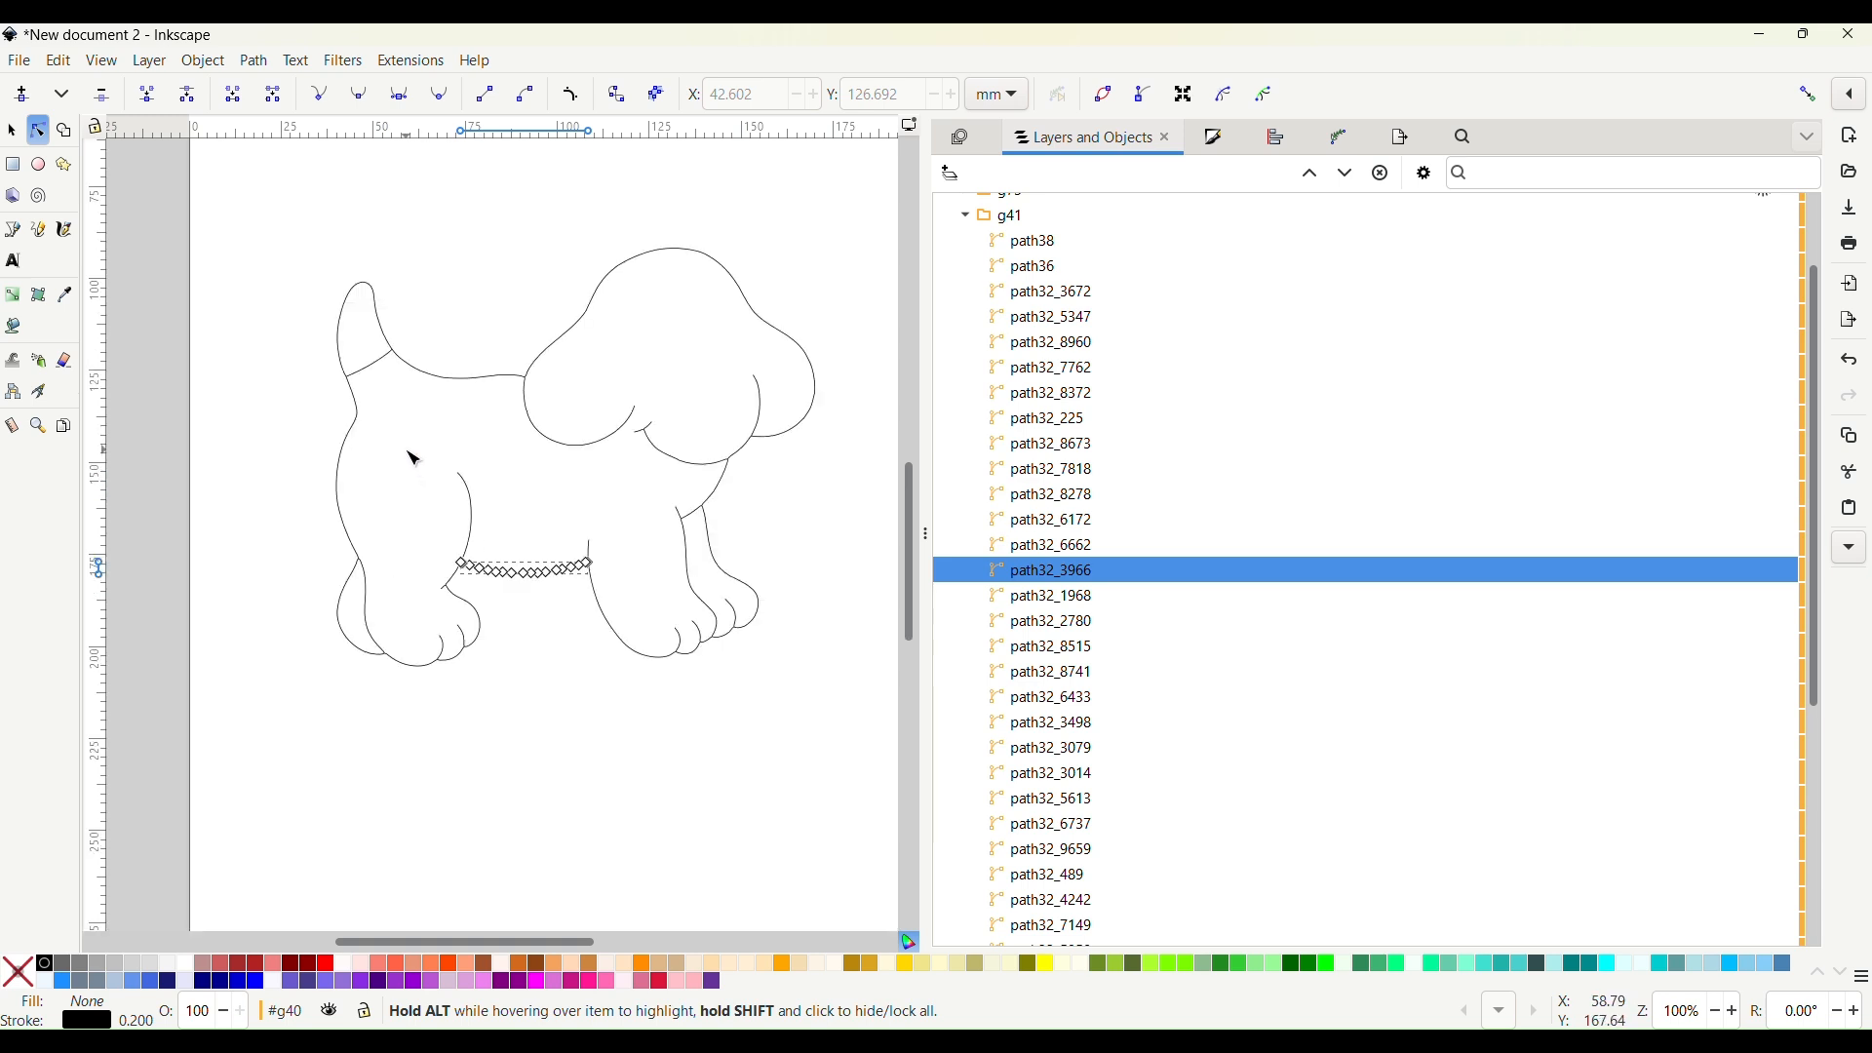
{"action": "left_click", "coordinate": [426, 558]}
{"action": "scroll", "coordinate": [410, 582], "scroll_direction": "up", "scroll_amount": 3}
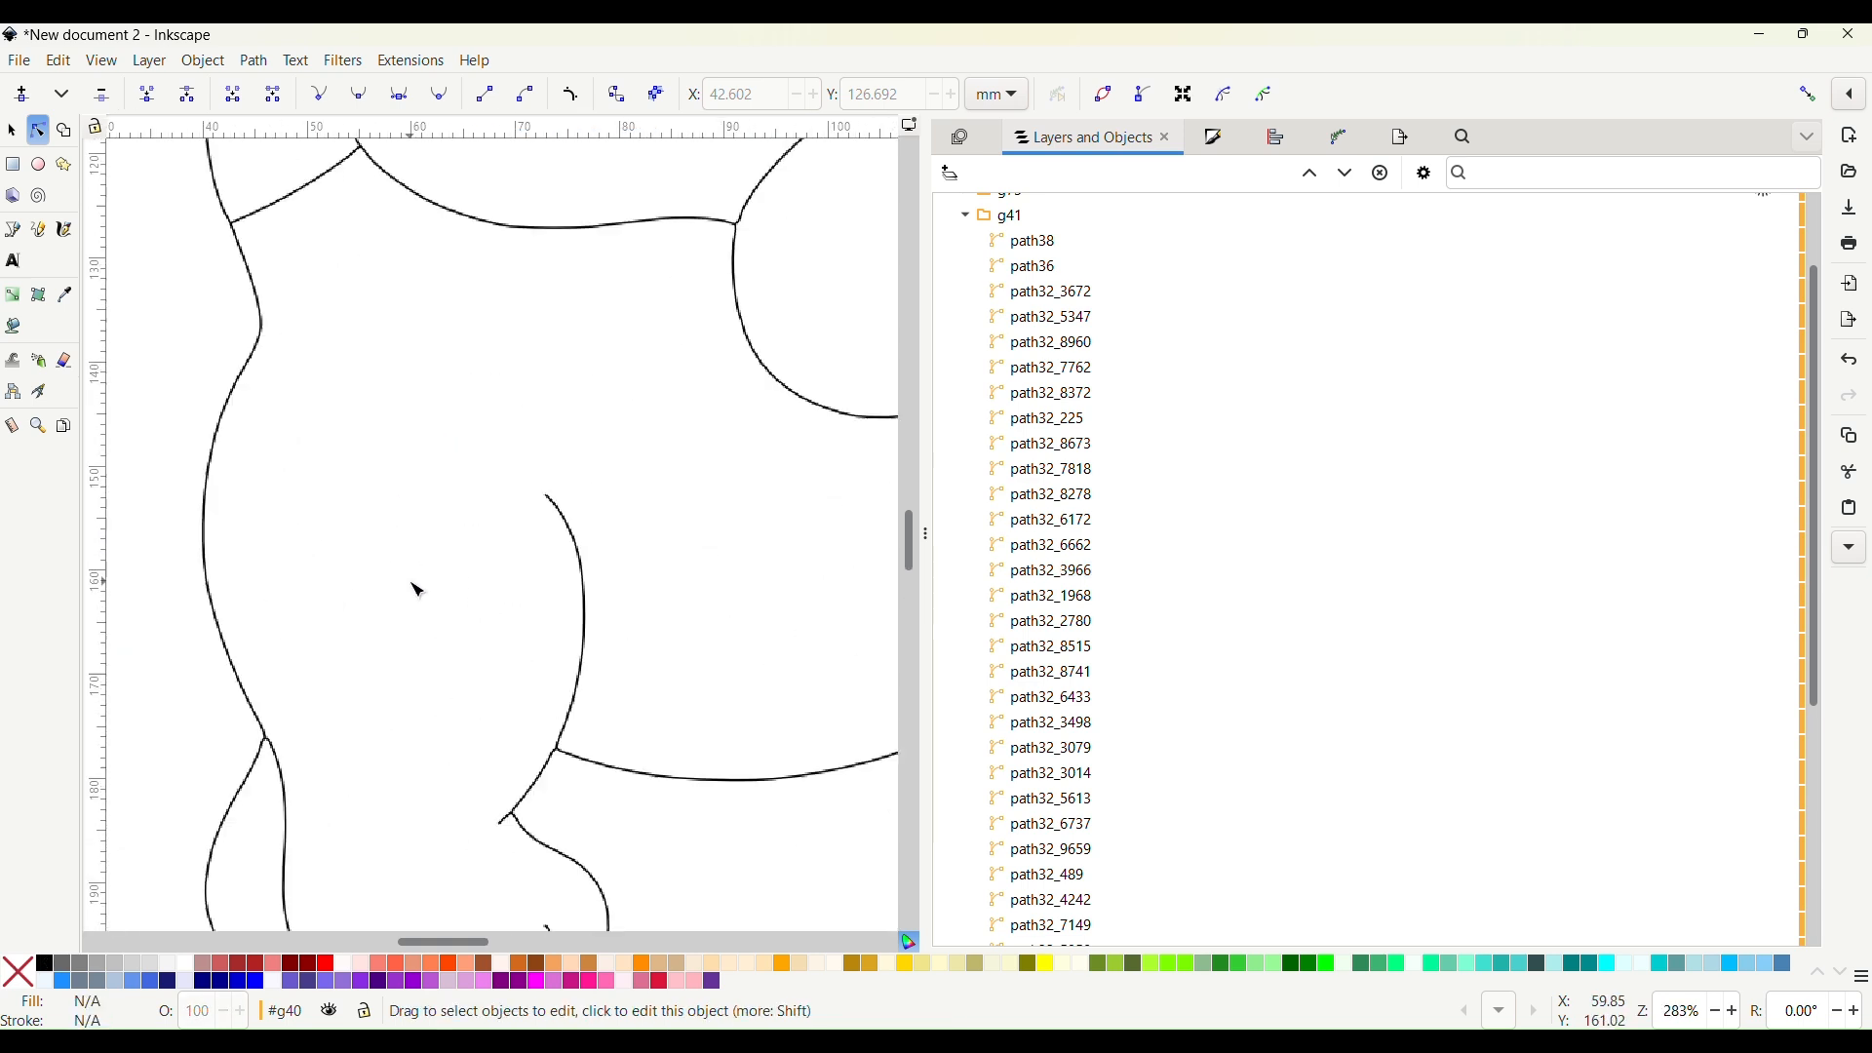
{"action": "scroll", "coordinate": [410, 582], "scroll_direction": "down", "scroll_amount": 1}
{"action": "scroll", "coordinate": [410, 582], "scroll_direction": "right", "scroll_amount": 4}
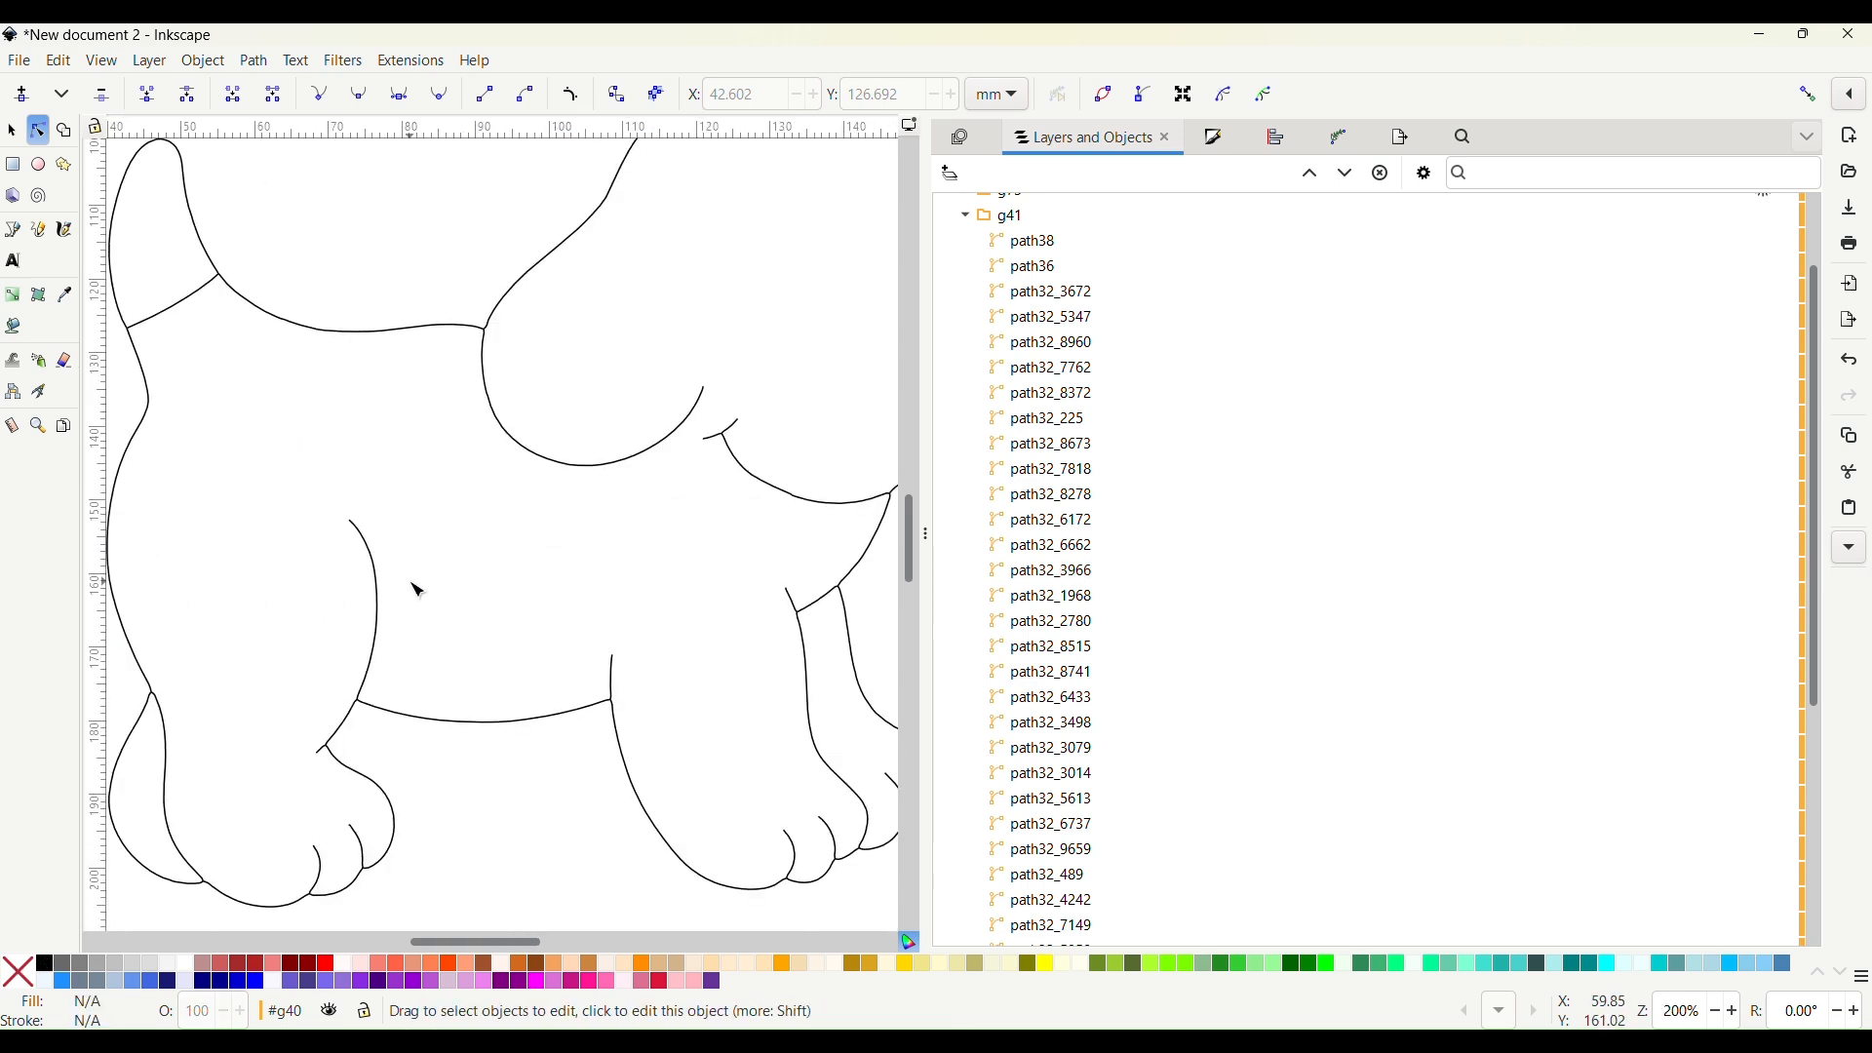
{"action": "scroll", "coordinate": [418, 590], "scroll_direction": "left", "scroll_amount": 2}
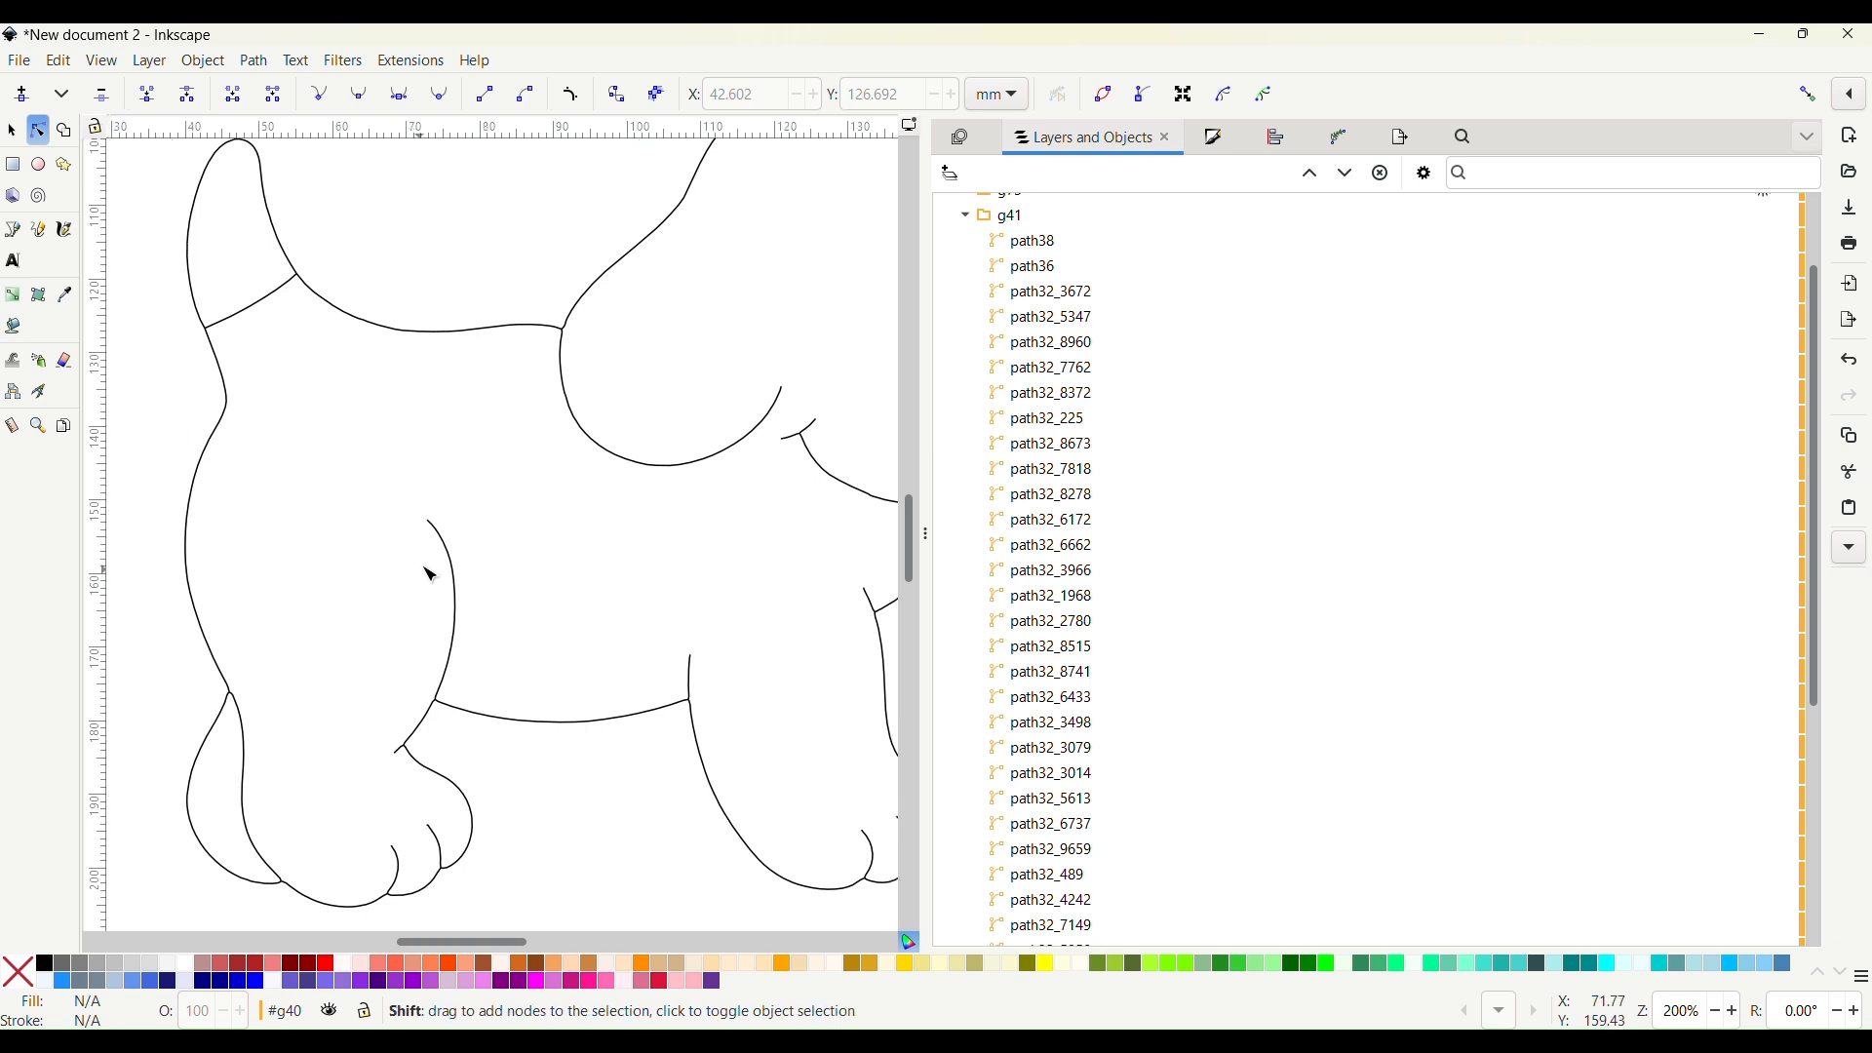
Select the tail outline path36 in the visible group and hide it
{"action": "scroll", "coordinate": [517, 485], "scroll_direction": "down", "scroll_amount": 1}
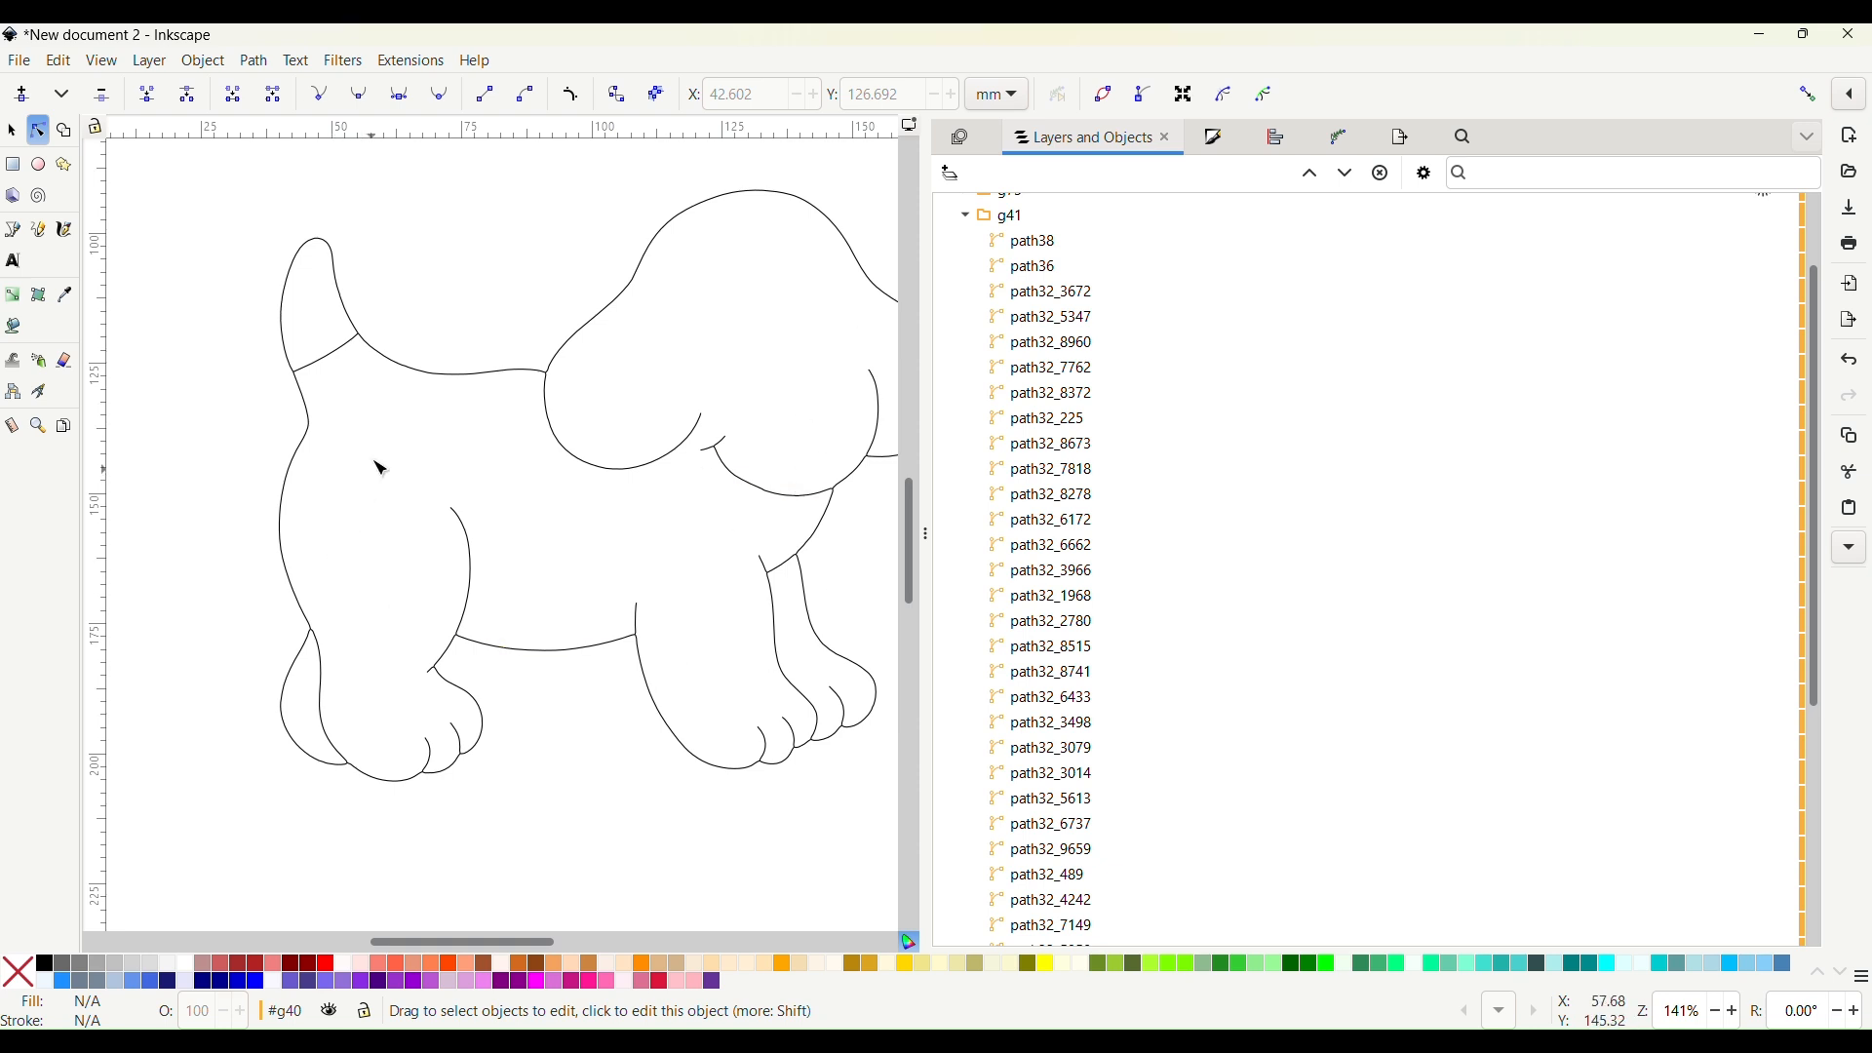
{"action": "left_click", "coordinate": [290, 282]}
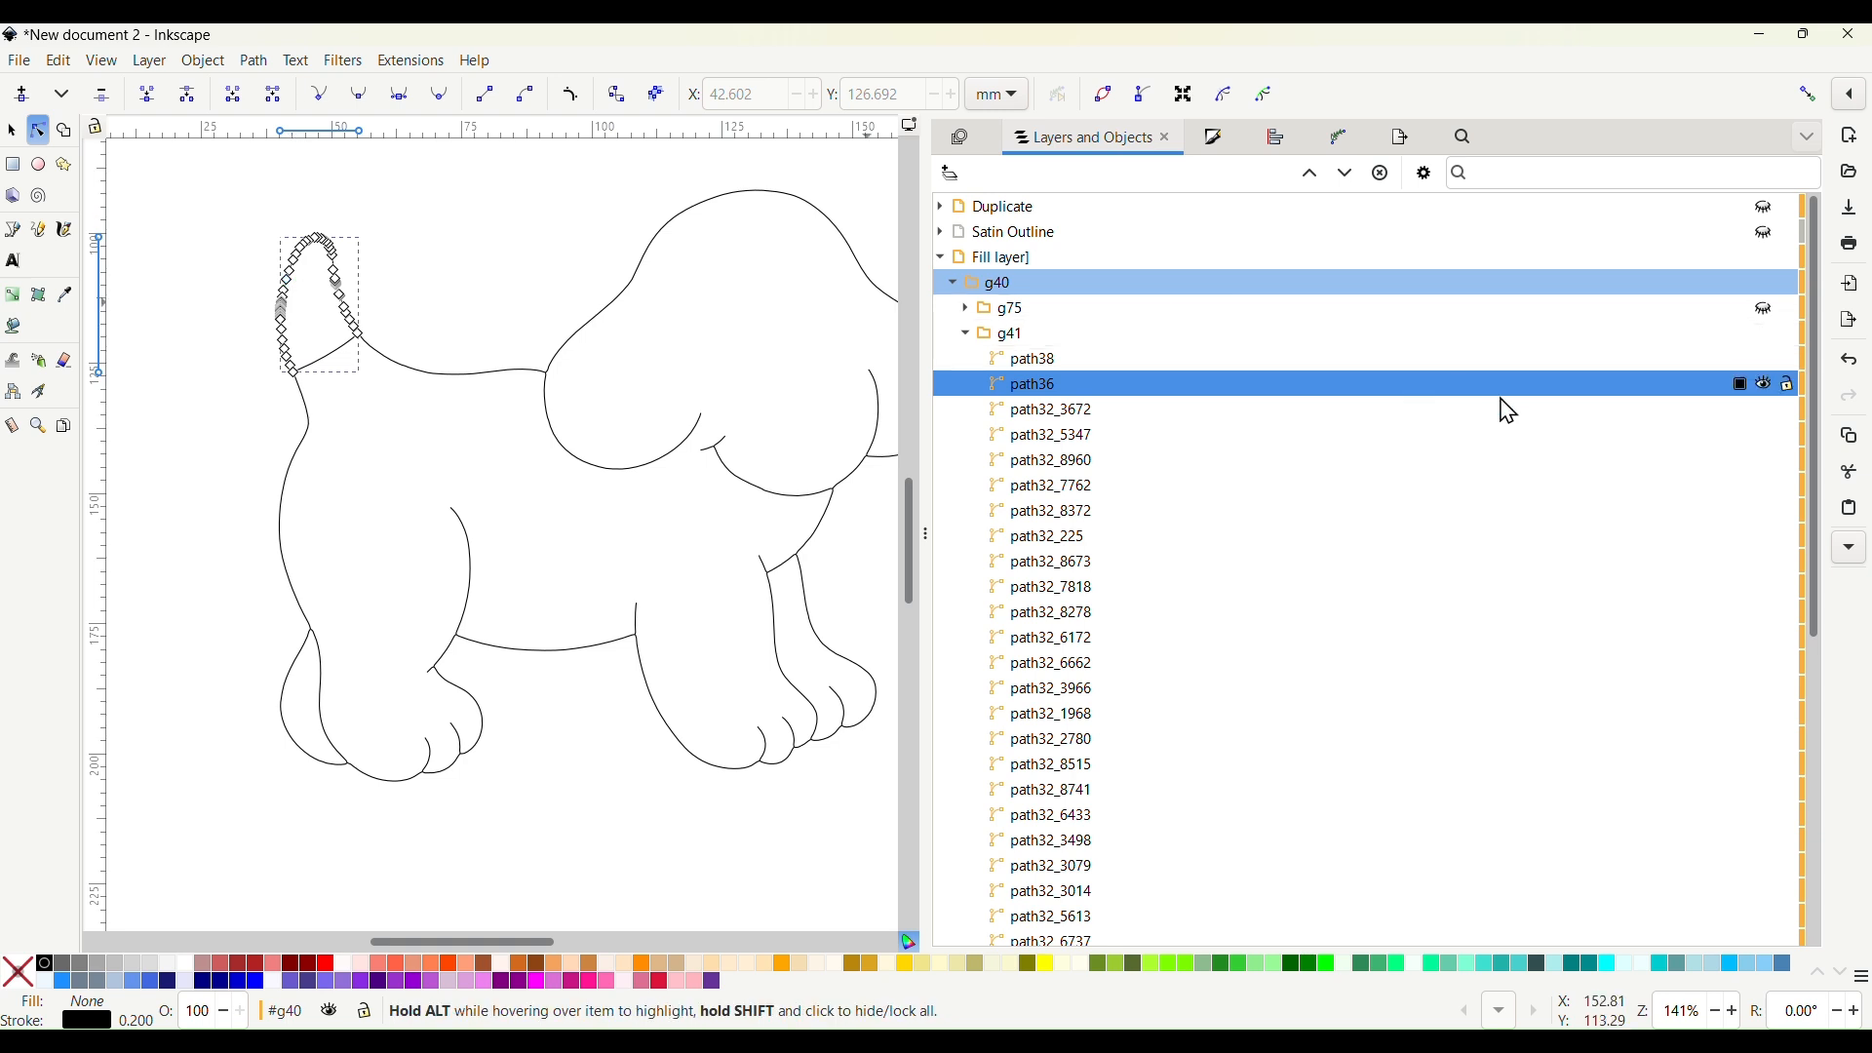
{"action": "left_click", "coordinate": [1766, 385]}
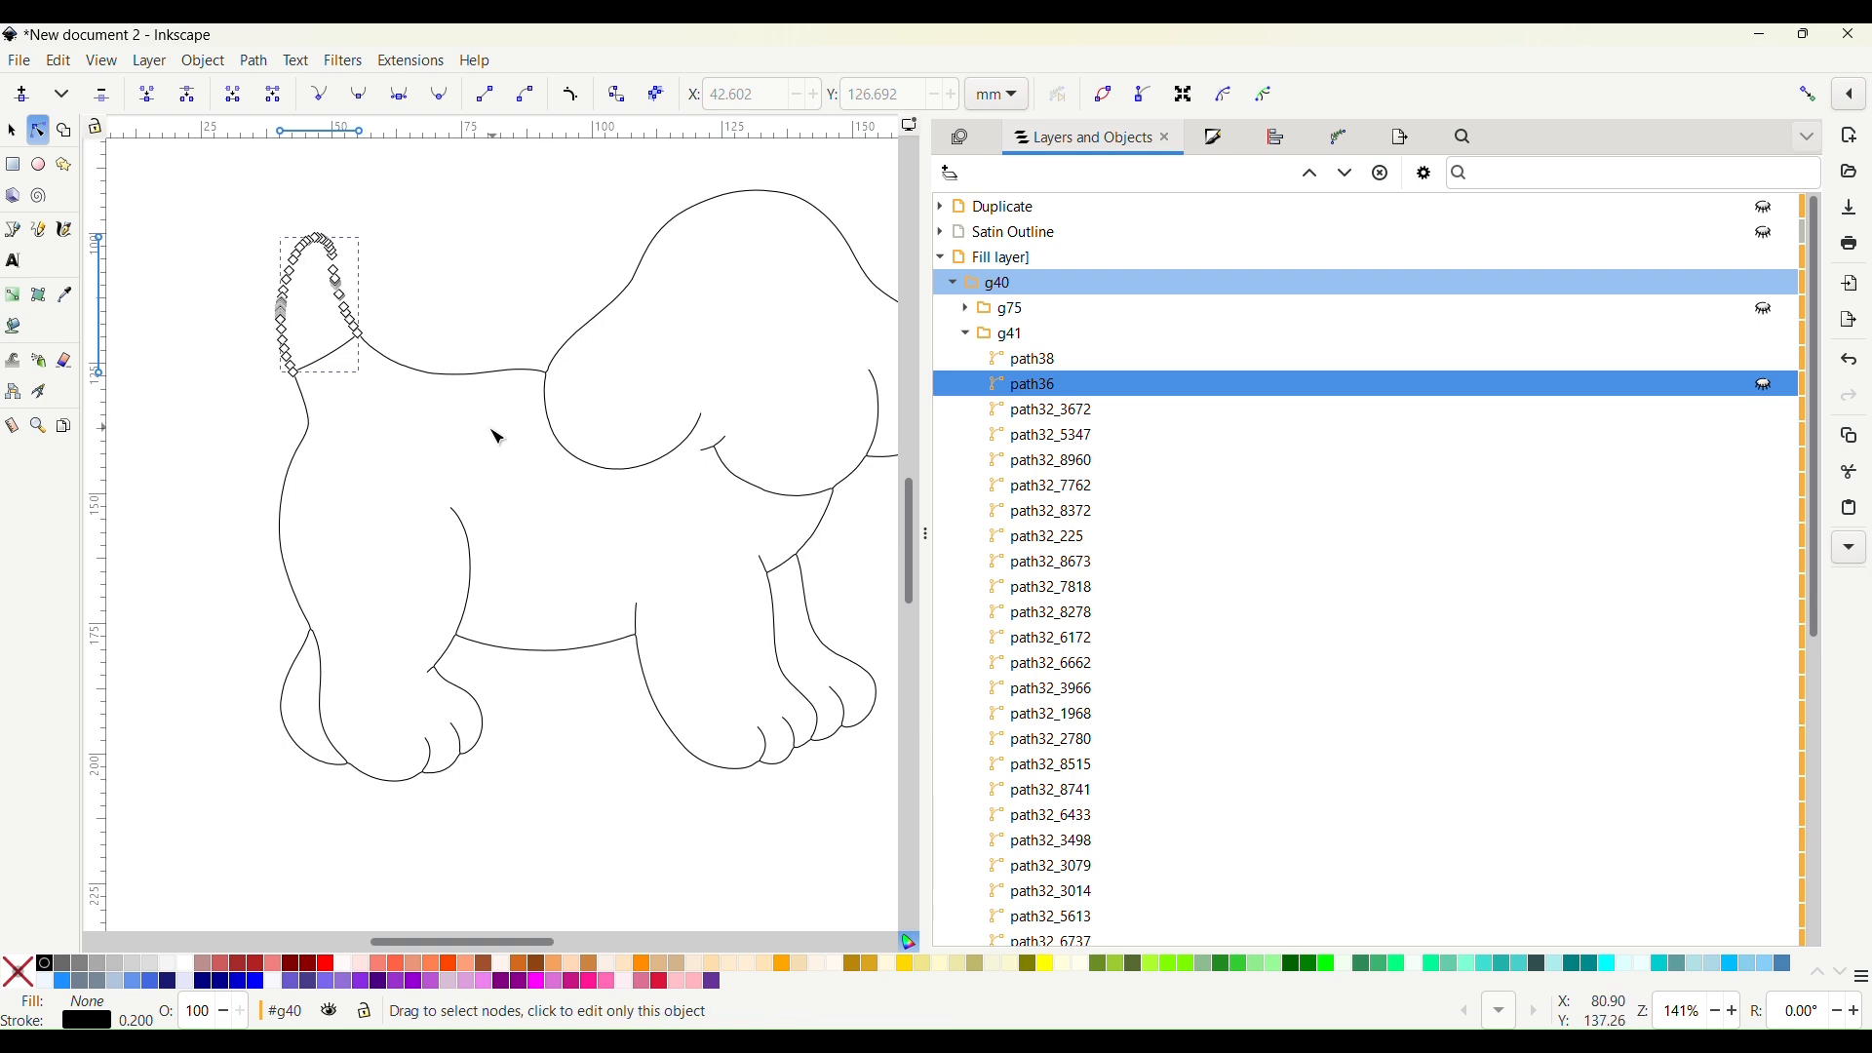
Draw a Bezier arc over the haunch from the open upper end of the hind leg line to the dog's rear outline
{"action": "left_click", "coordinate": [469, 454]}
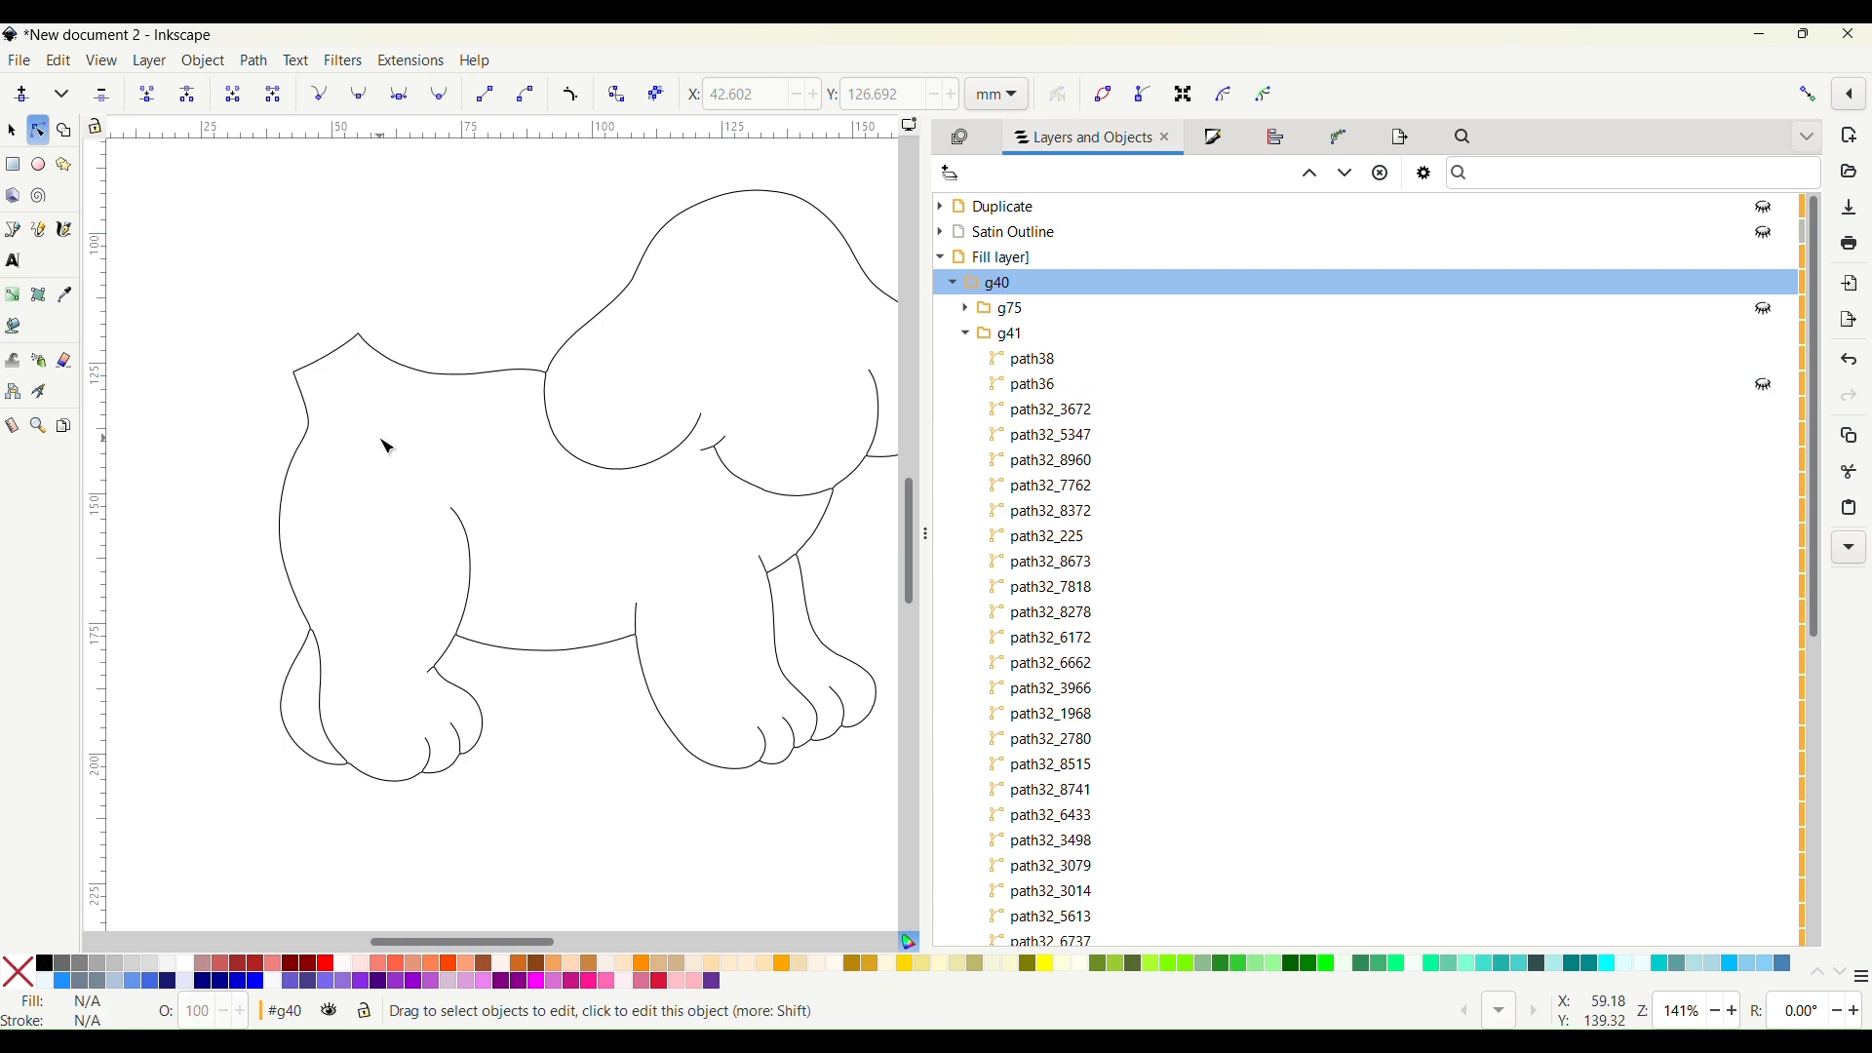
{"action": "scroll", "coordinate": [388, 446], "scroll_direction": "right", "scroll_amount": 2}
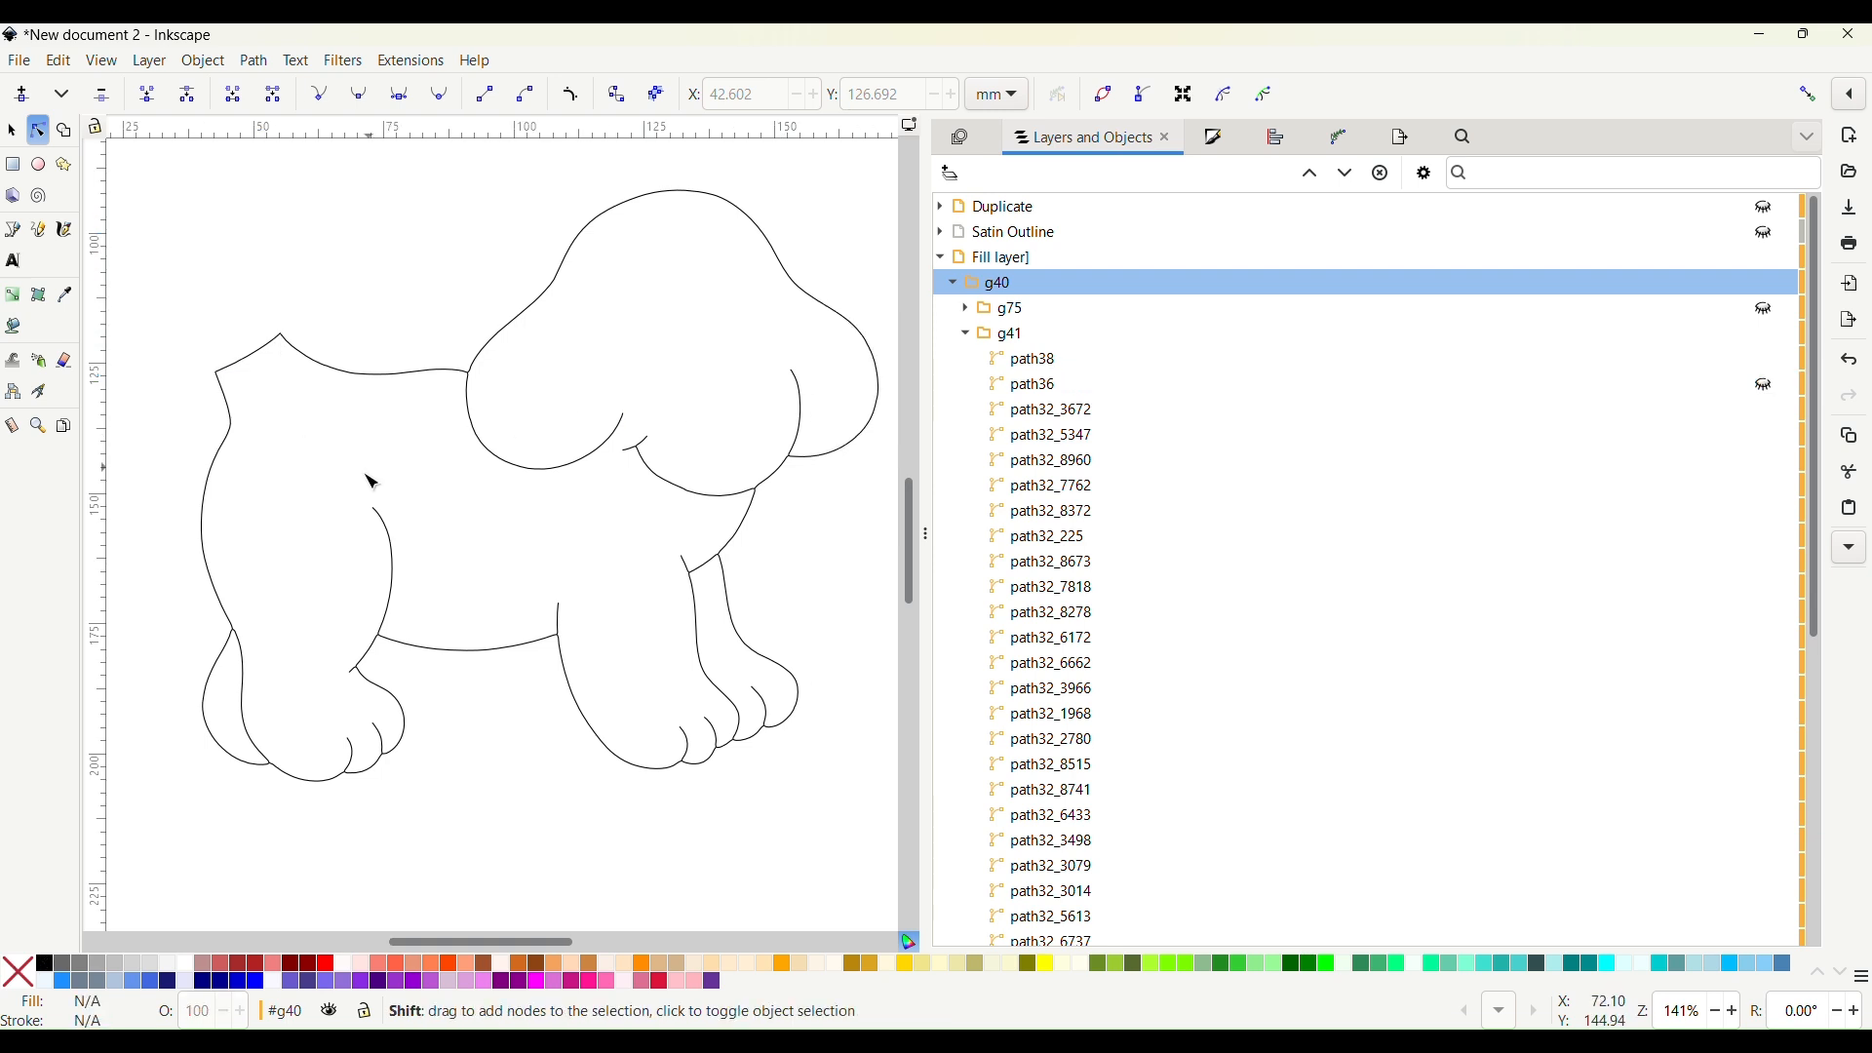
{"action": "scroll", "coordinate": [326, 500], "scroll_direction": "up", "scroll_amount": 1, "text": "ctrl"}
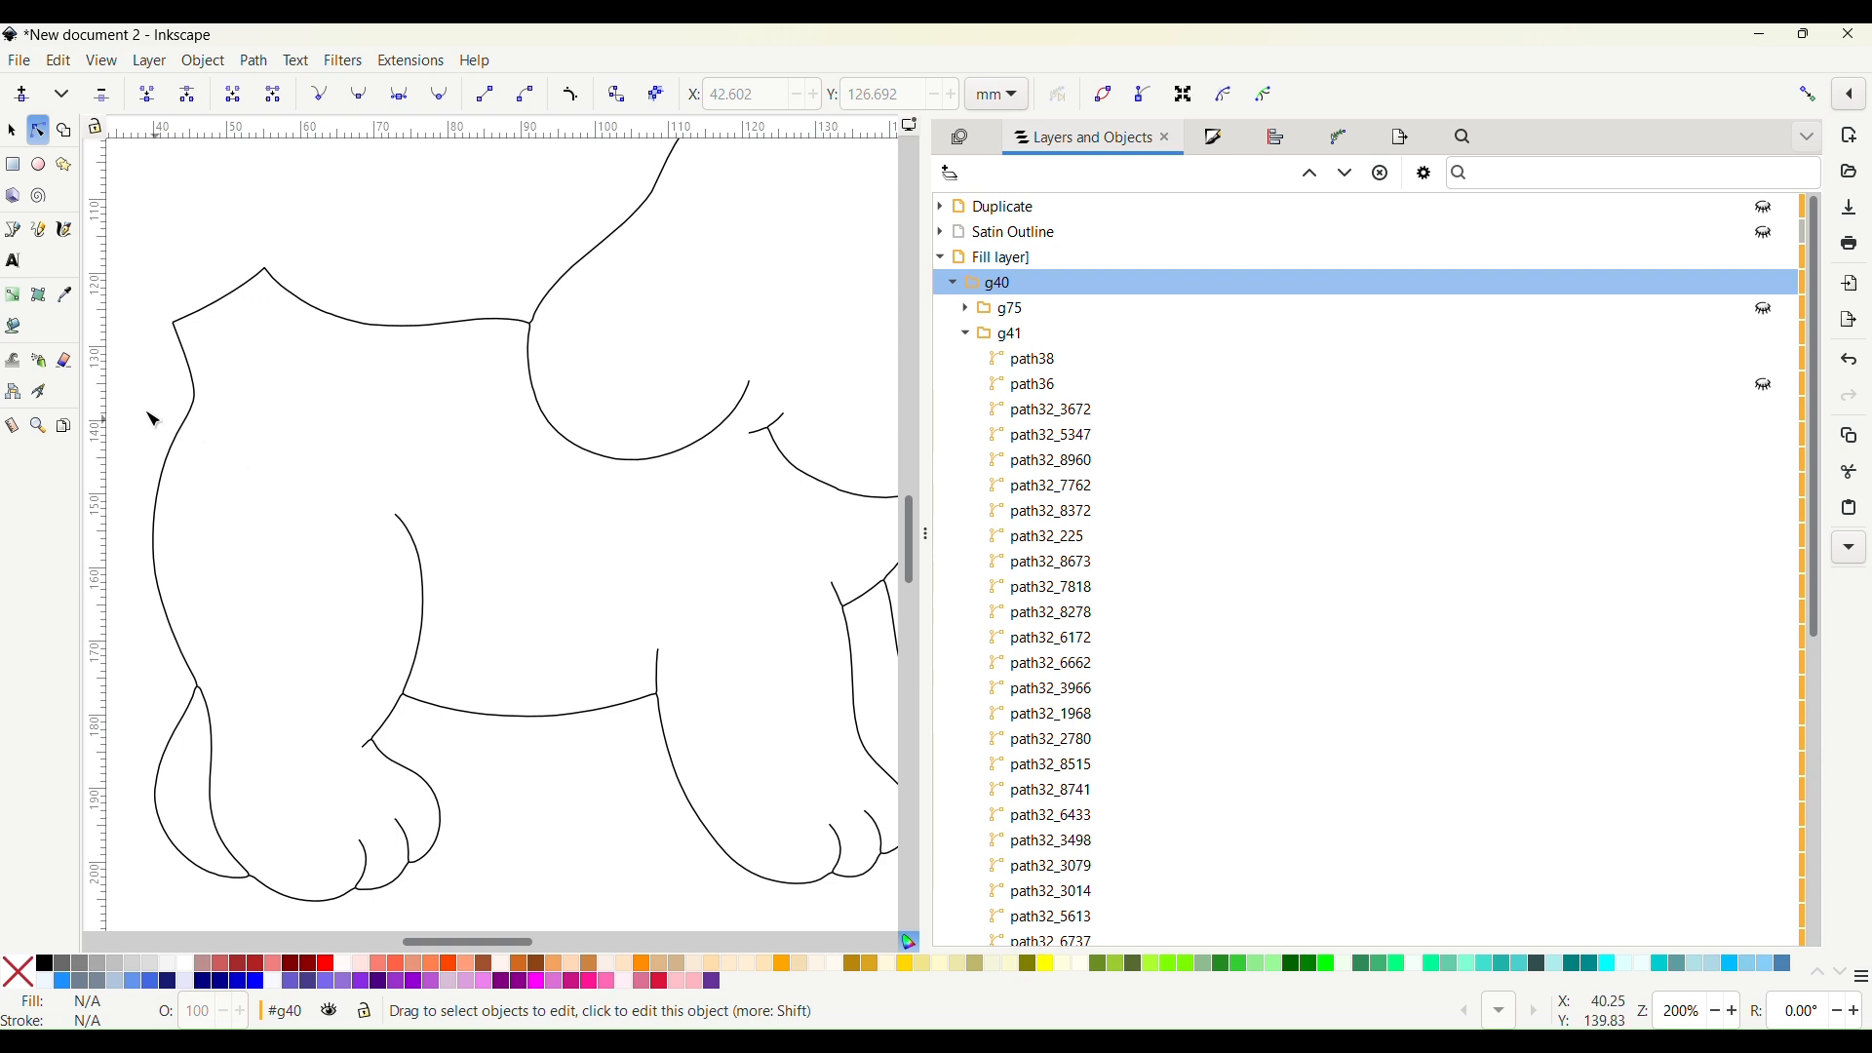
{"action": "left_click", "coordinate": [12, 230]}
{"action": "scroll", "coordinate": [405, 510], "scroll_direction": "up", "scroll_amount": 3, "text": "ctrl"}
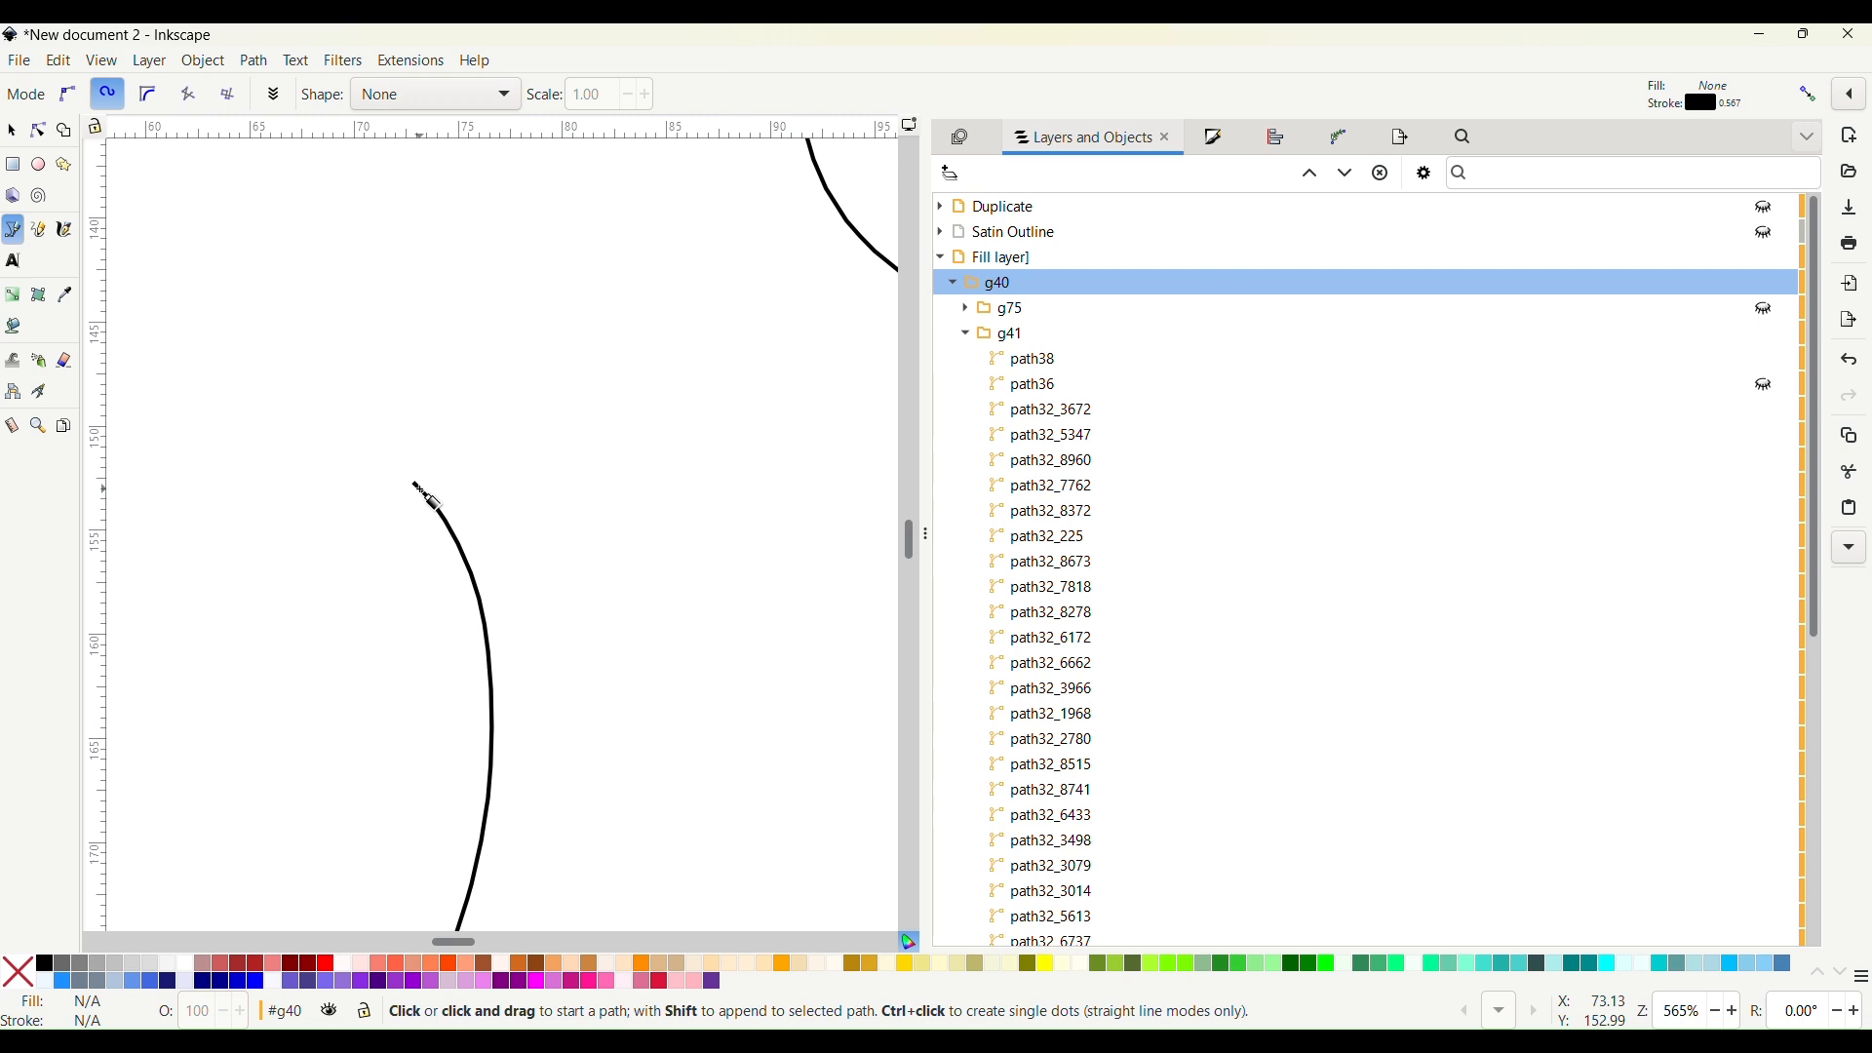
{"action": "scroll", "coordinate": [419, 488], "scroll_direction": "down", "scroll_amount": 2, "text": "ctrl"}
{"action": "scroll", "coordinate": [487, 487], "scroll_direction": "left", "scroll_amount": 2}
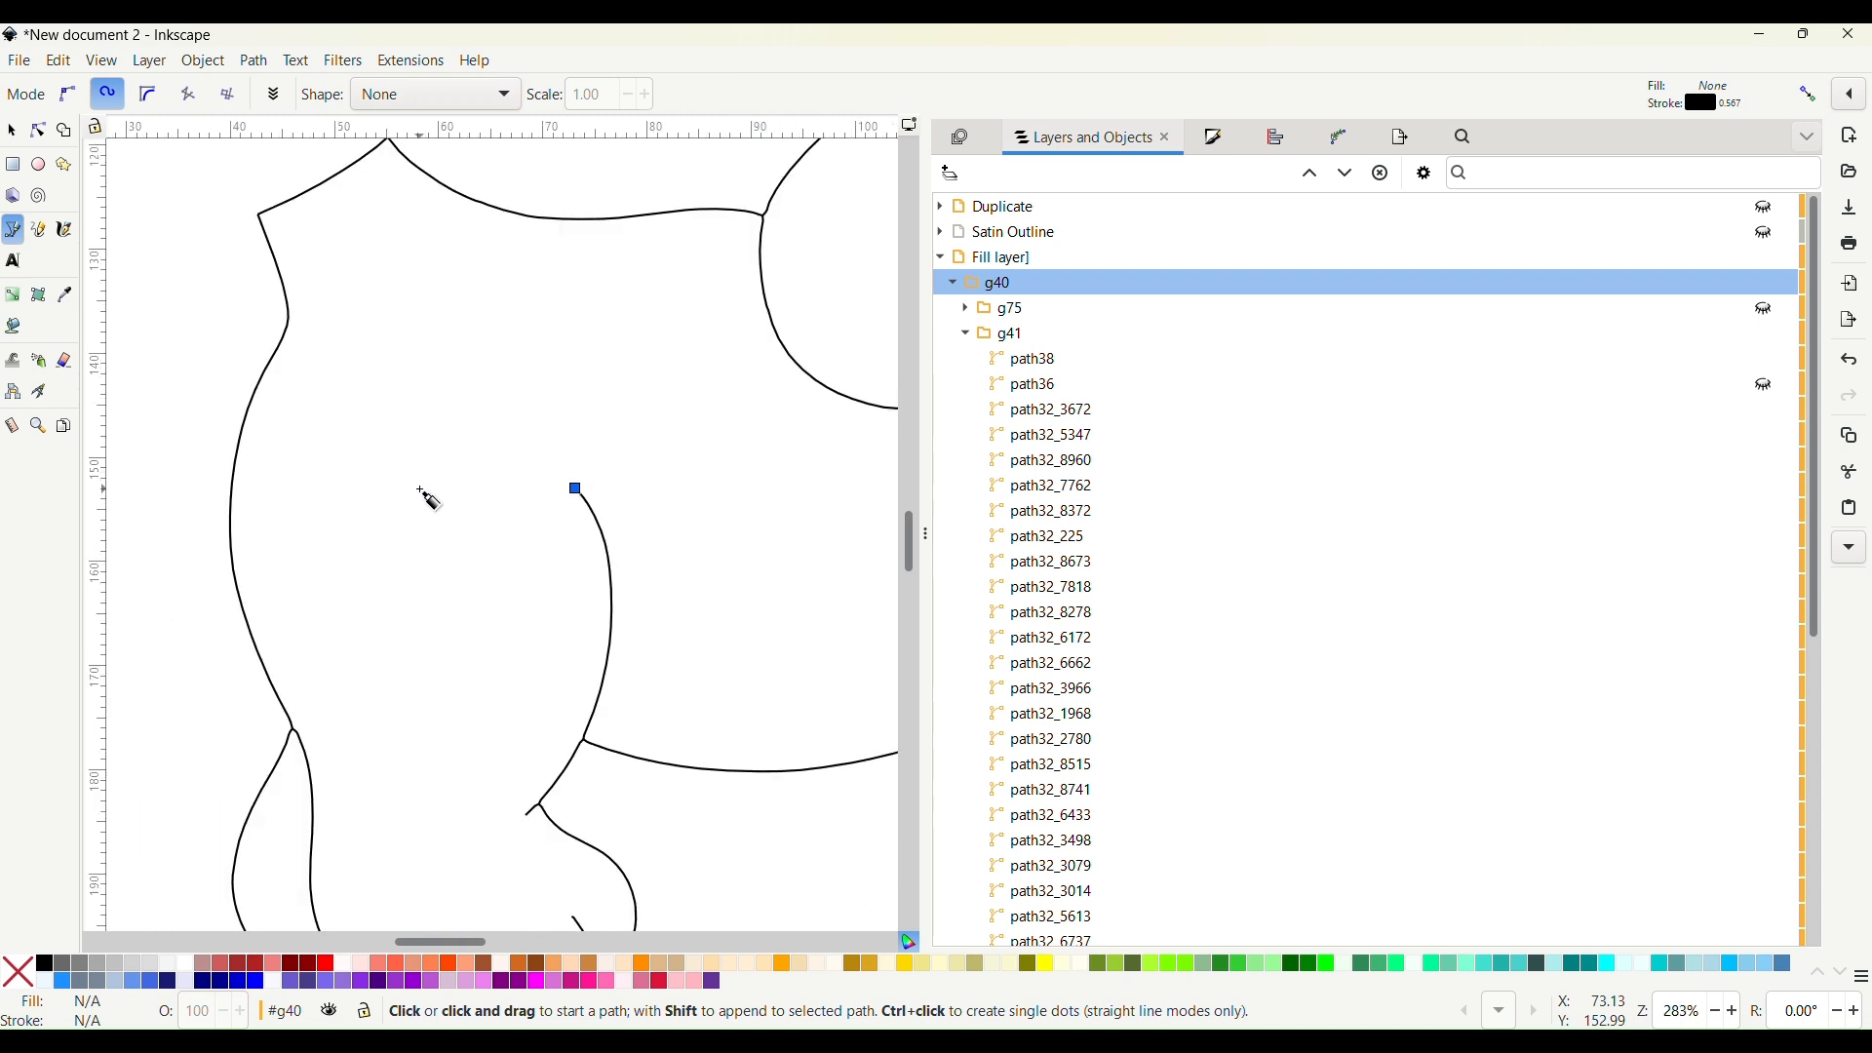
{"action": "left_click", "coordinate": [577, 488]}
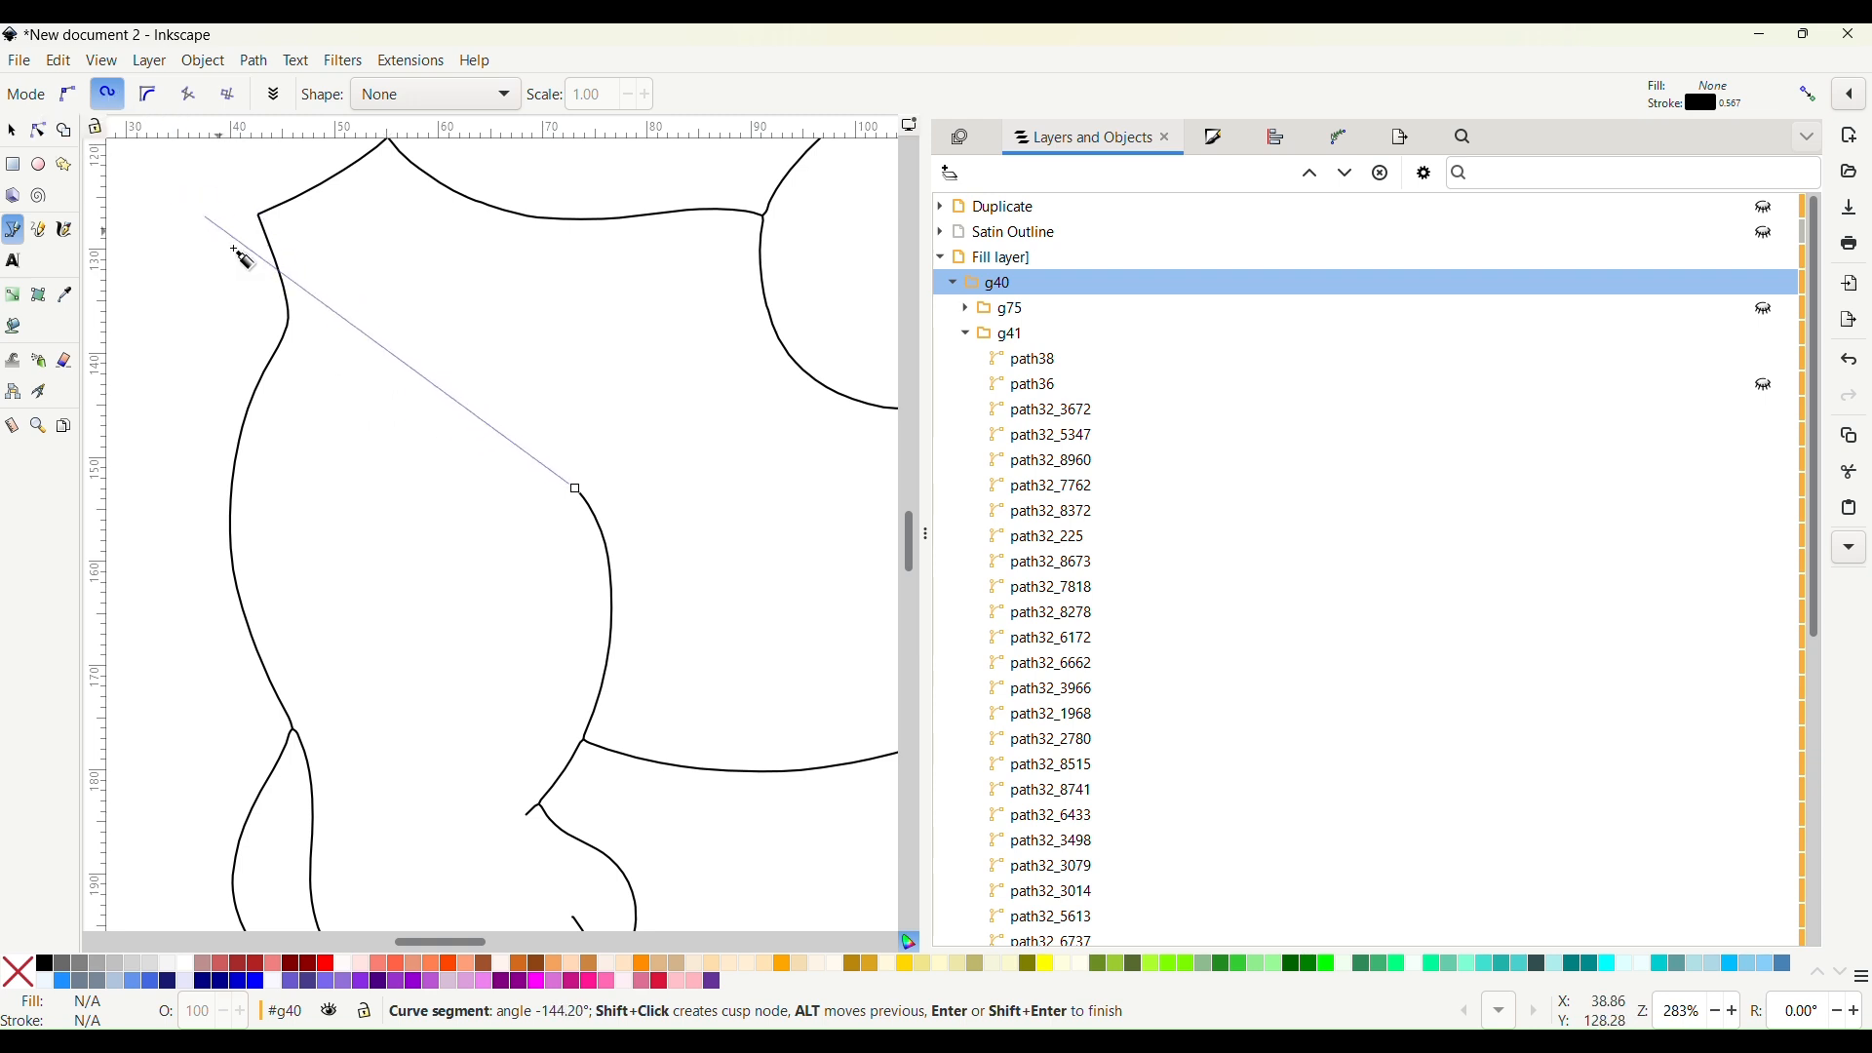
{"action": "left_click_drag", "start_coordinate": [399, 414], "coordinate": [376, 448]}
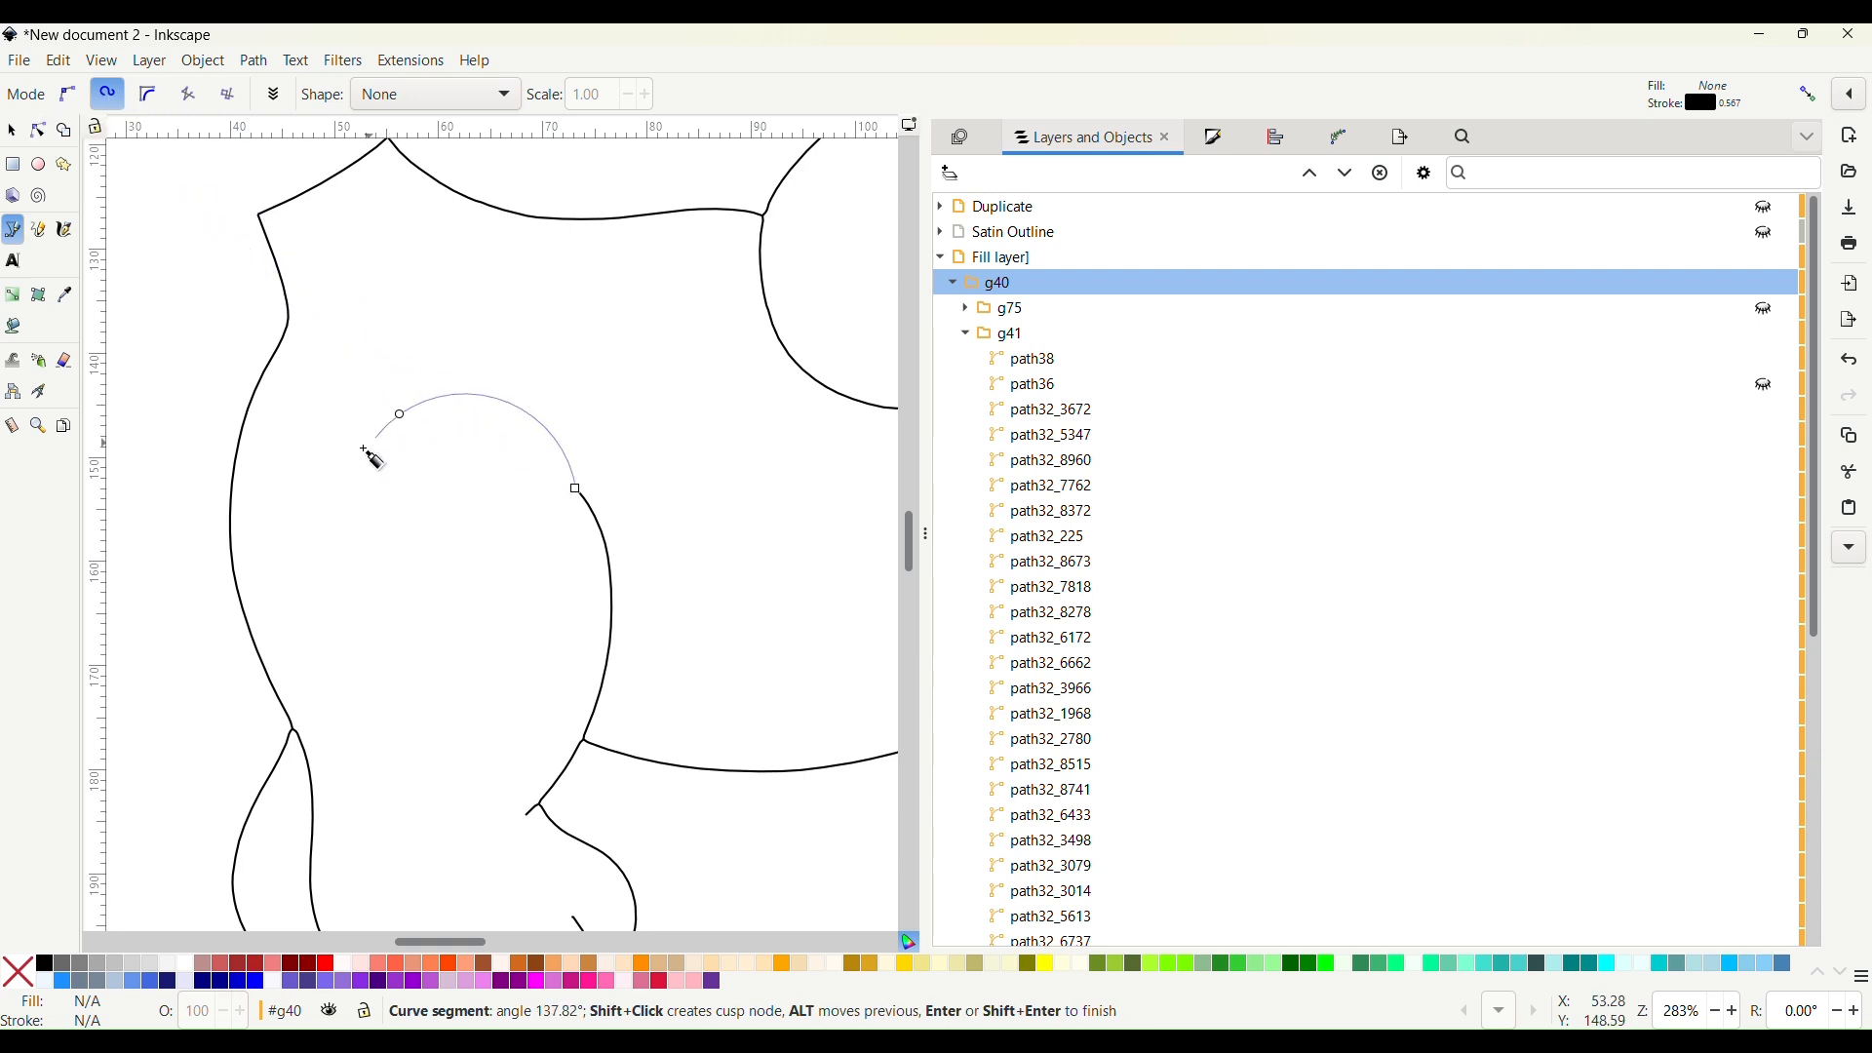
{"action": "double_click", "coordinate": [224, 548]}
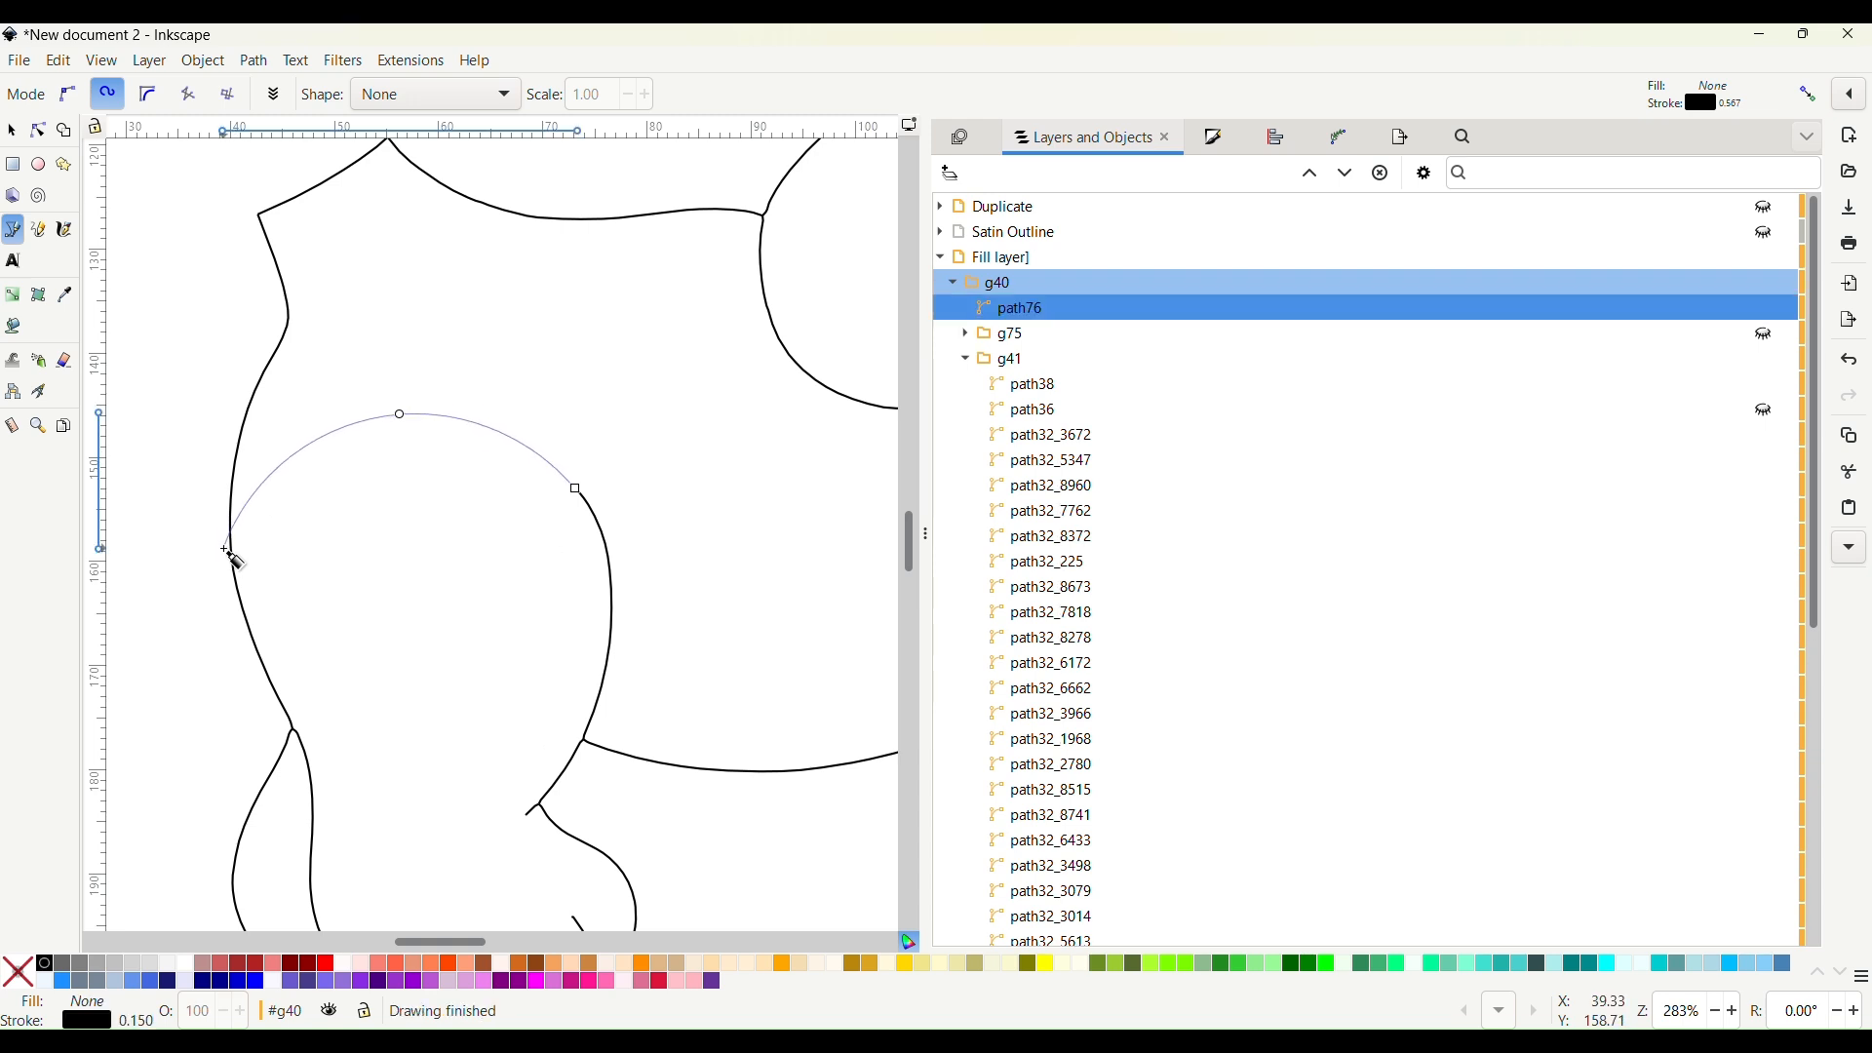
Draw a curved path over the shoulder joining the open upper ends of the front leg's two outlines
{"action": "scroll", "coordinate": [309, 576], "scroll_direction": "up", "scroll_amount": 5}
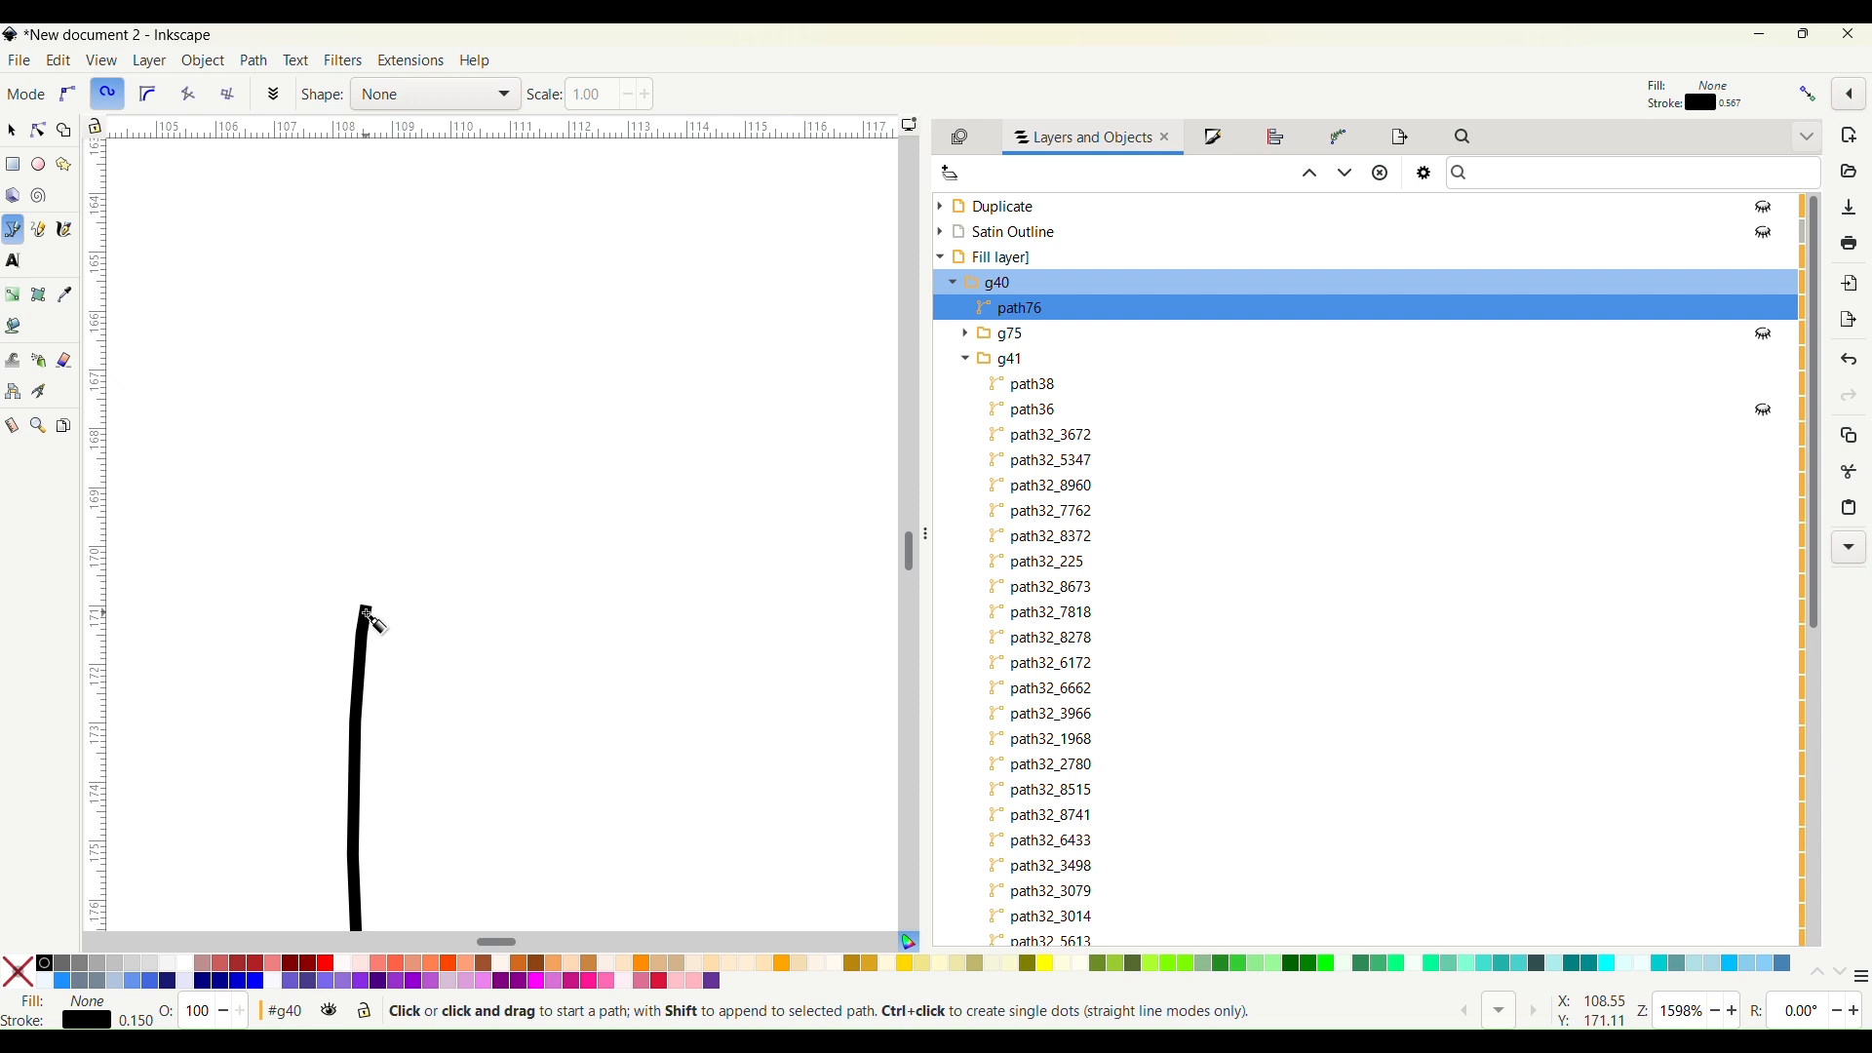
{"action": "left_click", "coordinate": [369, 616]}
{"action": "scroll", "coordinate": [380, 610], "scroll_direction": "down", "scroll_amount": 2}
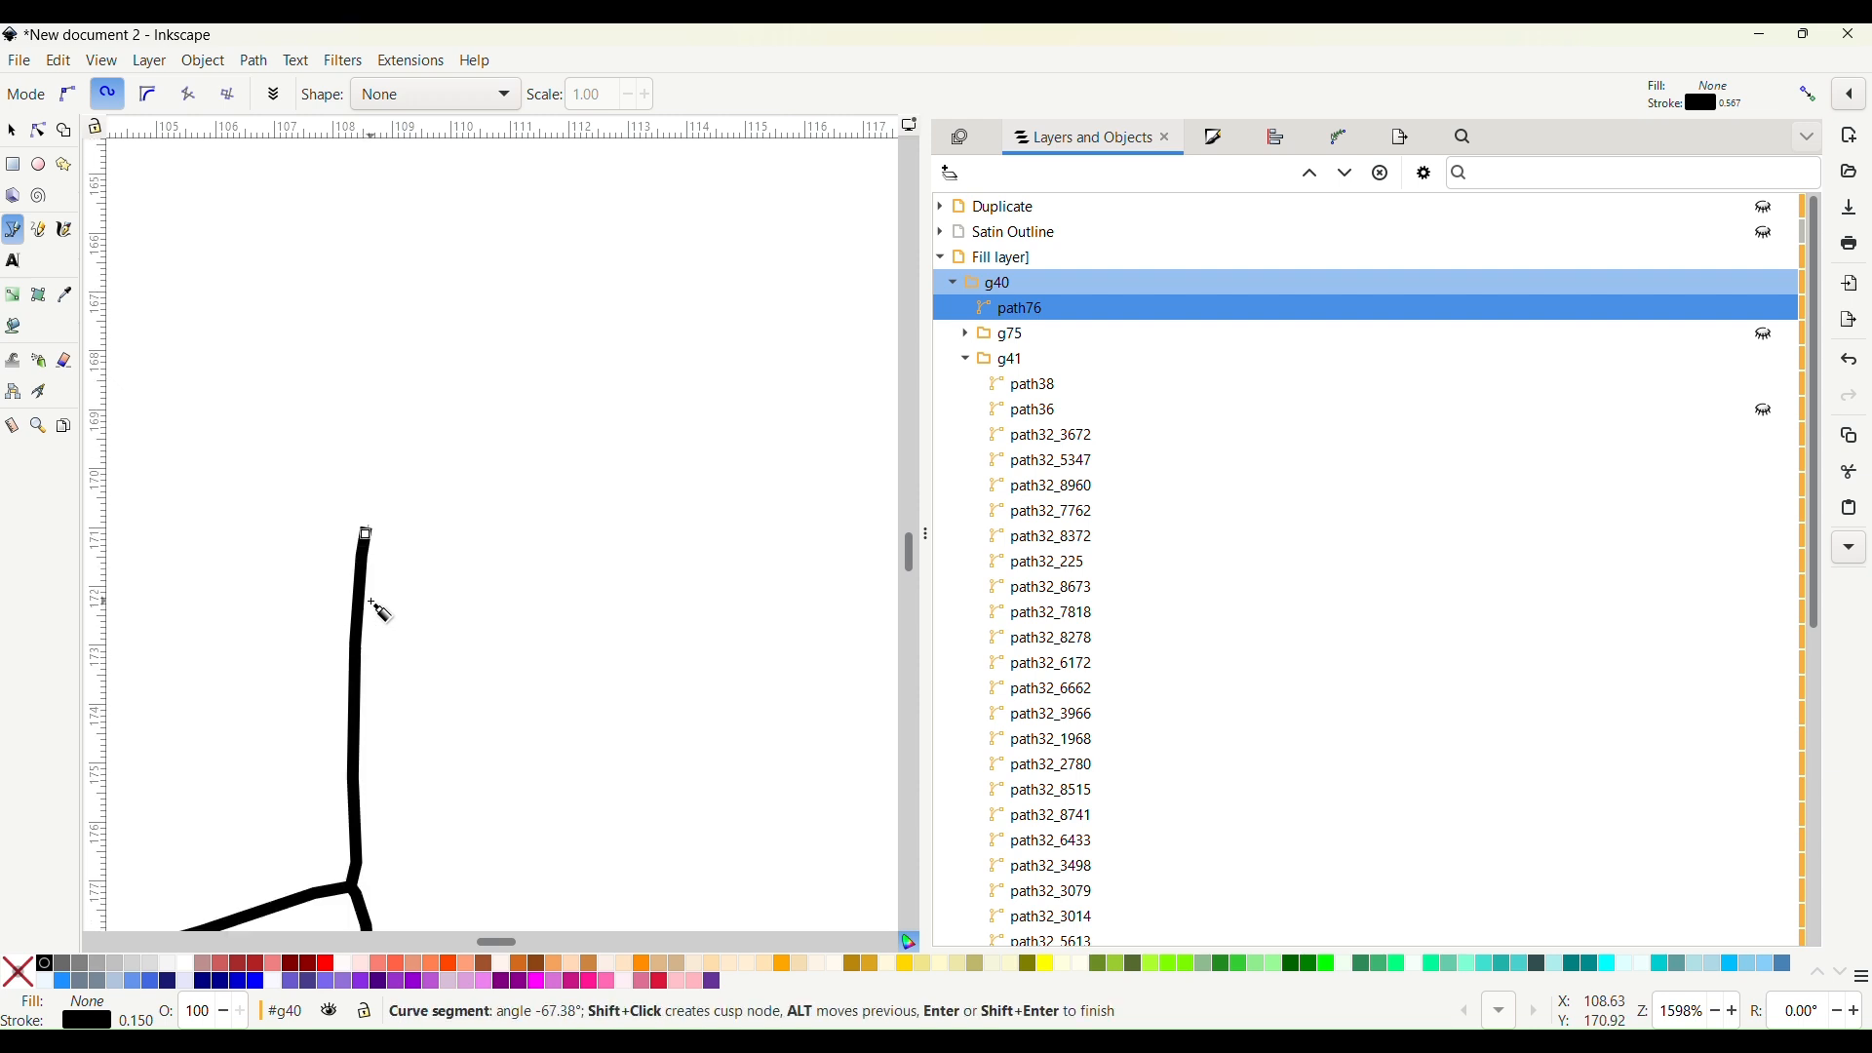
{"action": "scroll", "coordinate": [381, 612], "scroll_direction": "down", "scroll_amount": 2}
{"action": "scroll", "coordinate": [561, 470], "scroll_direction": "right", "scroll_amount": 3}
{"action": "scroll", "coordinate": [562, 467], "scroll_direction": "down", "scroll_amount": 1}
{"action": "left_click", "coordinate": [532, 309]}
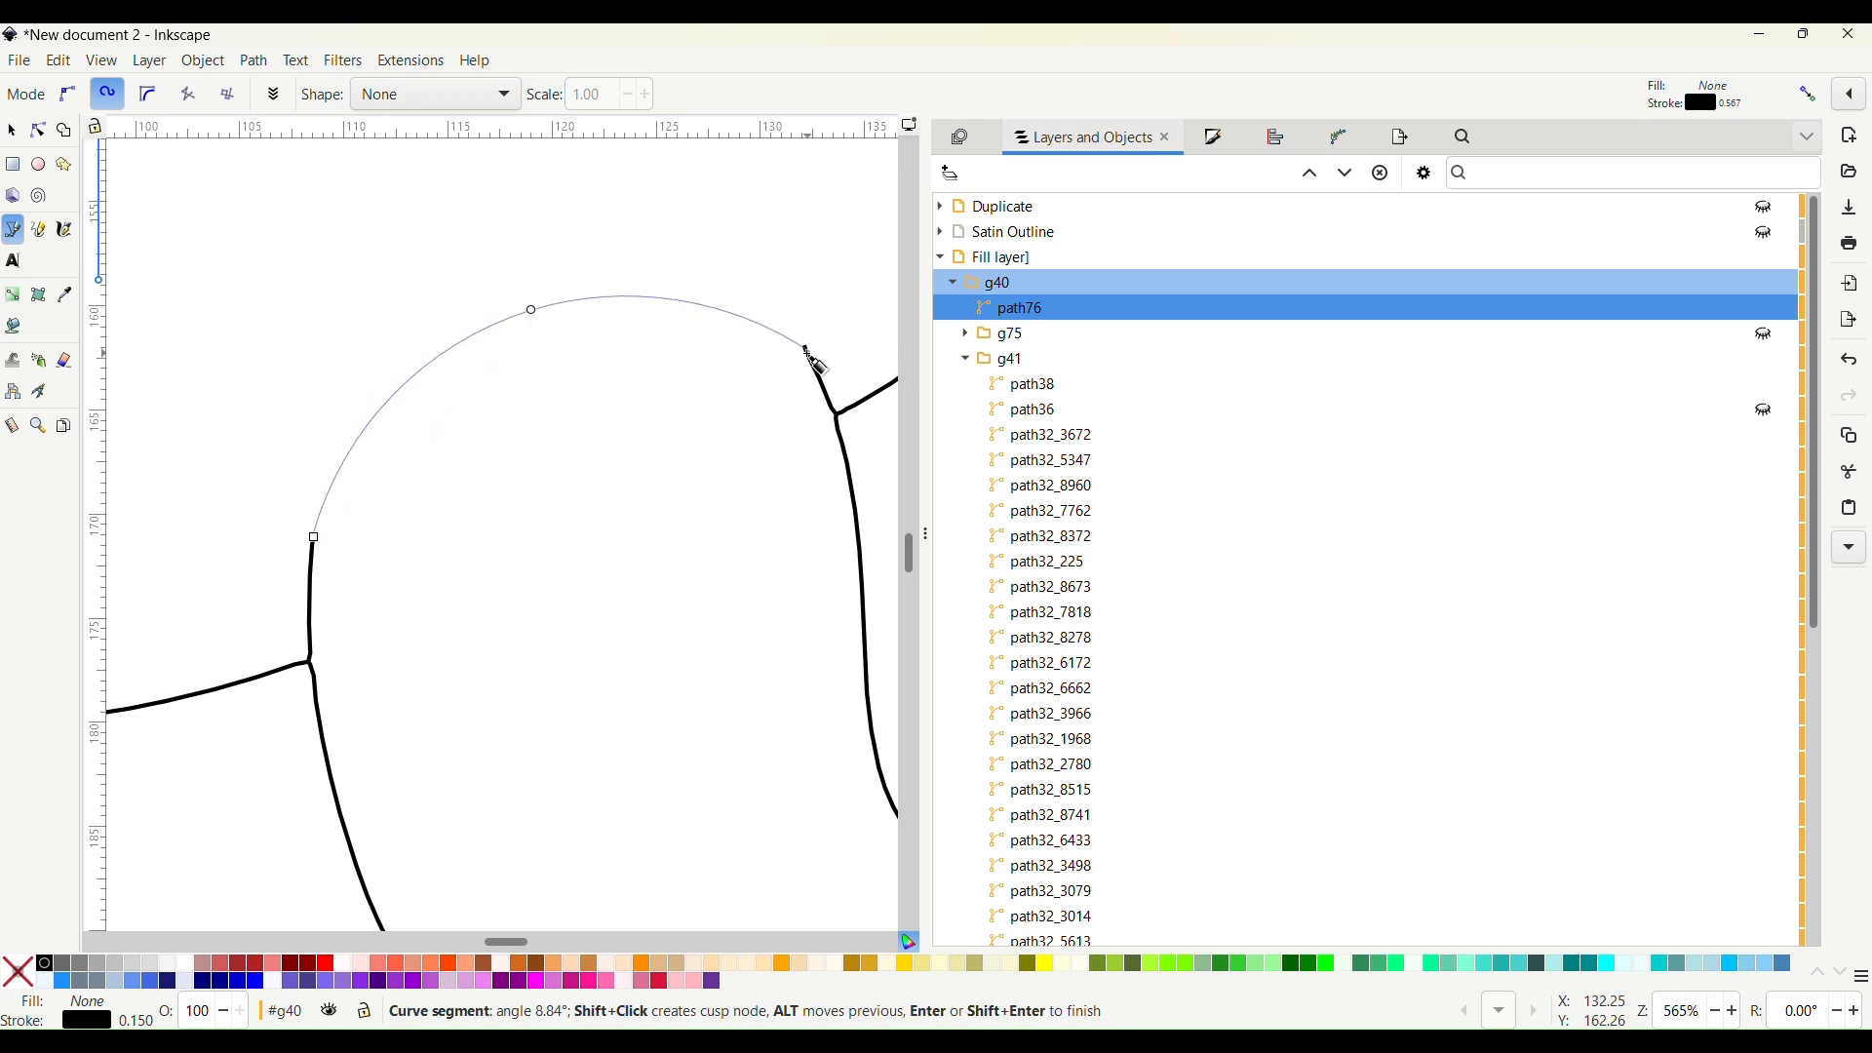
{"action": "left_click", "coordinate": [811, 353]}
{"action": "scroll", "coordinate": [819, 458], "scroll_direction": "up", "scroll_amount": 5}
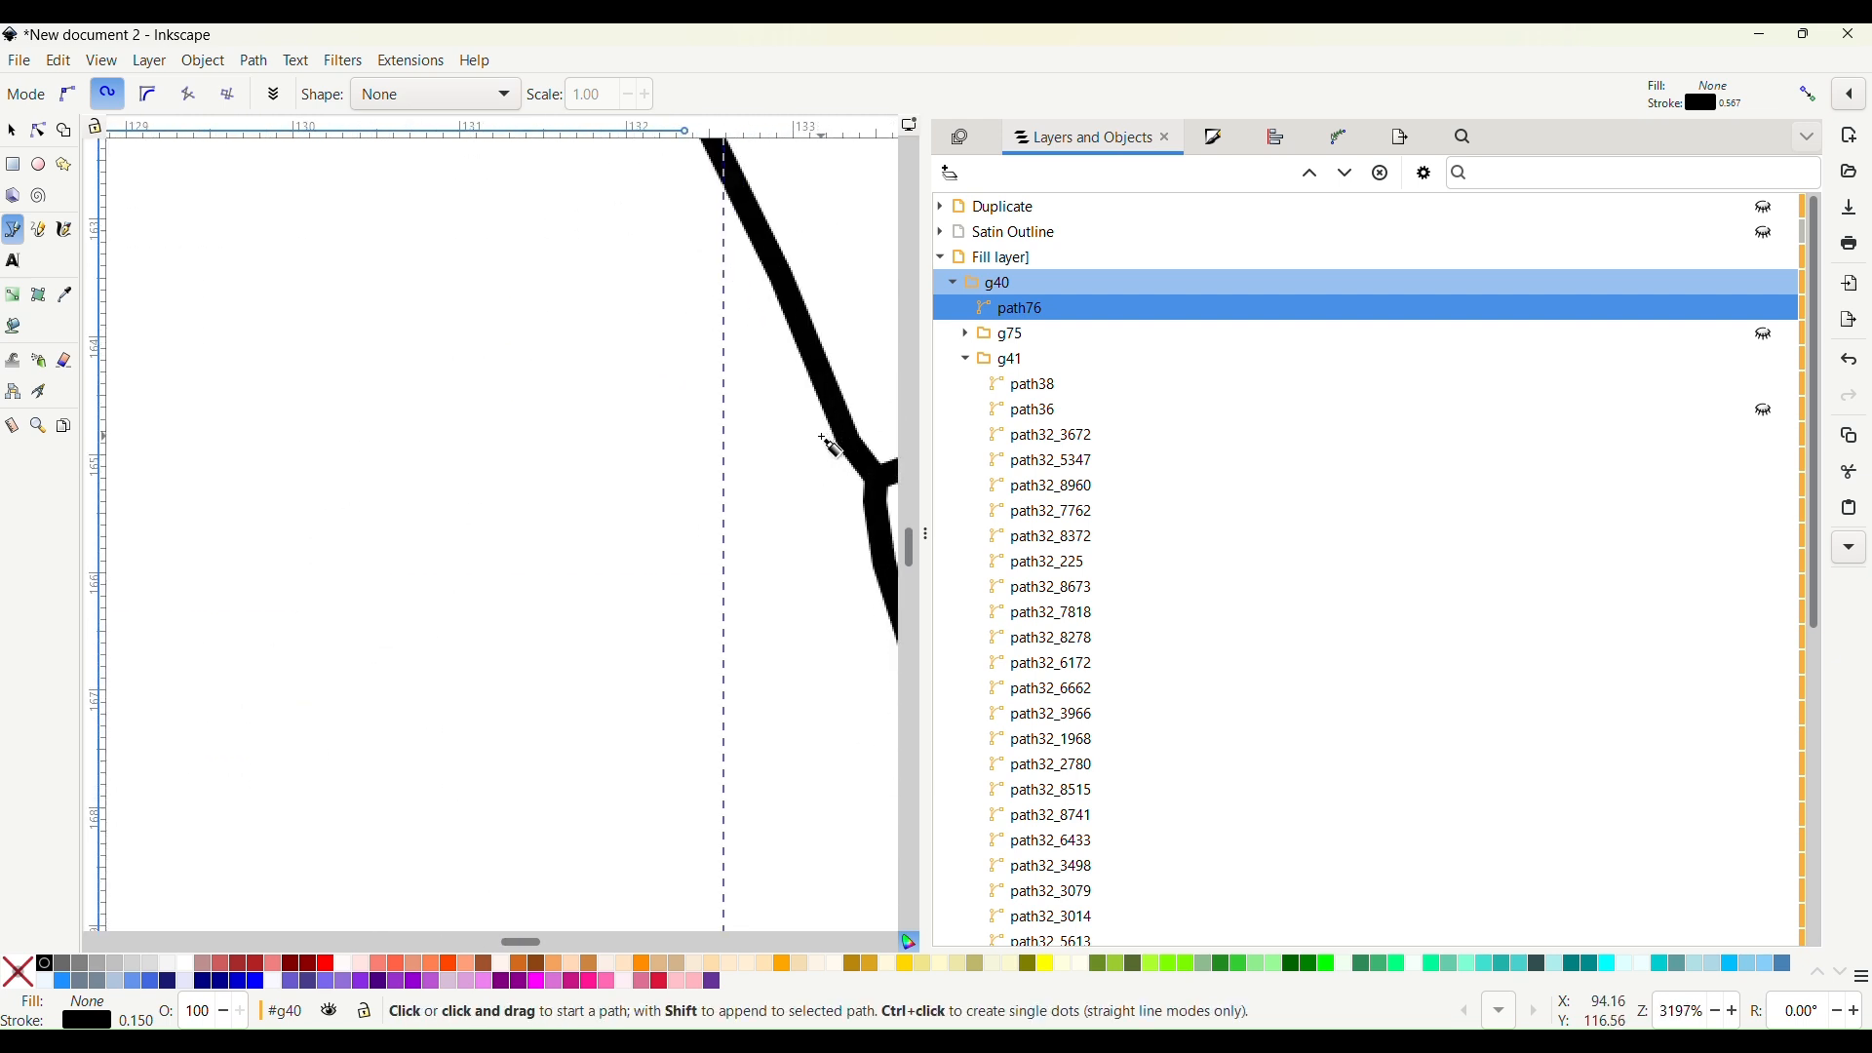
{"action": "scroll", "coordinate": [831, 447], "scroll_direction": "up", "scroll_amount": 1}
{"action": "scroll", "coordinate": [825, 441], "scroll_direction": "down", "scroll_amount": 6}
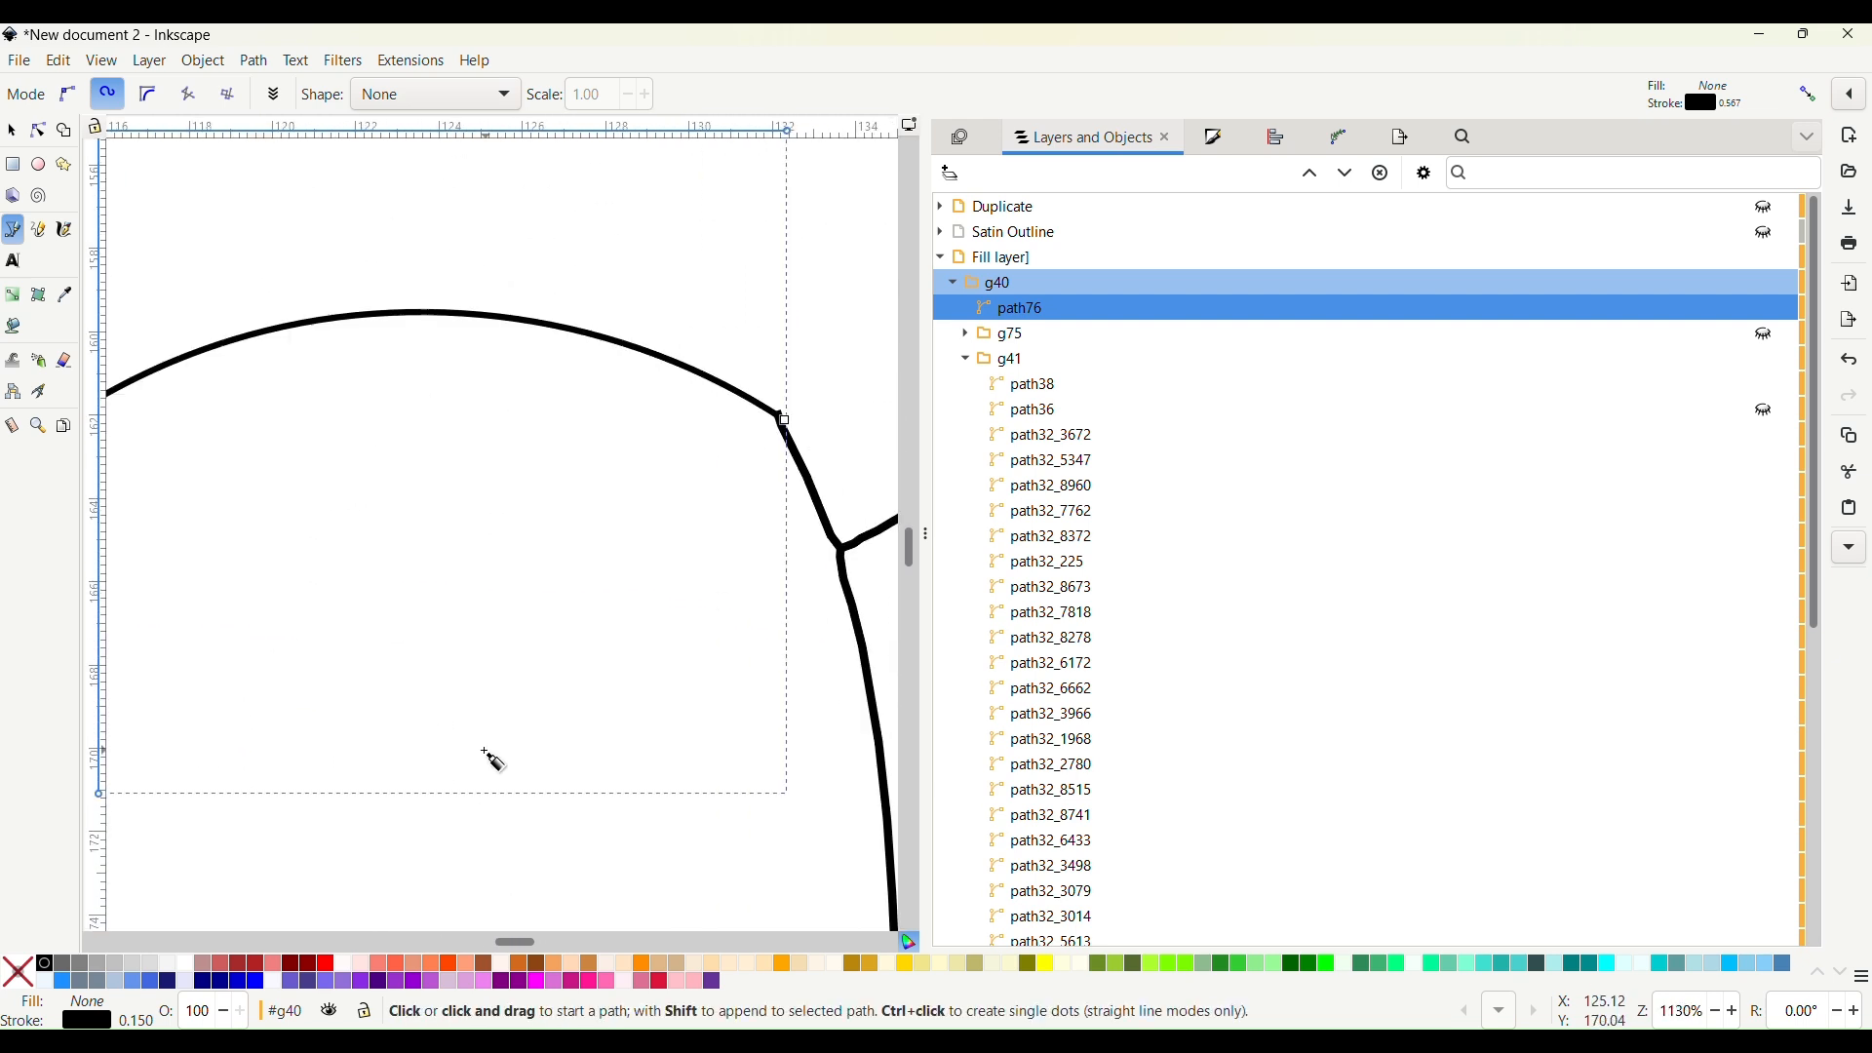
Show the Satin Outline layer and inspect its outlines around the muzzle, mouth, chest and front leg
{"action": "scroll", "coordinate": [526, 663], "scroll_direction": "right", "scroll_amount": 5}
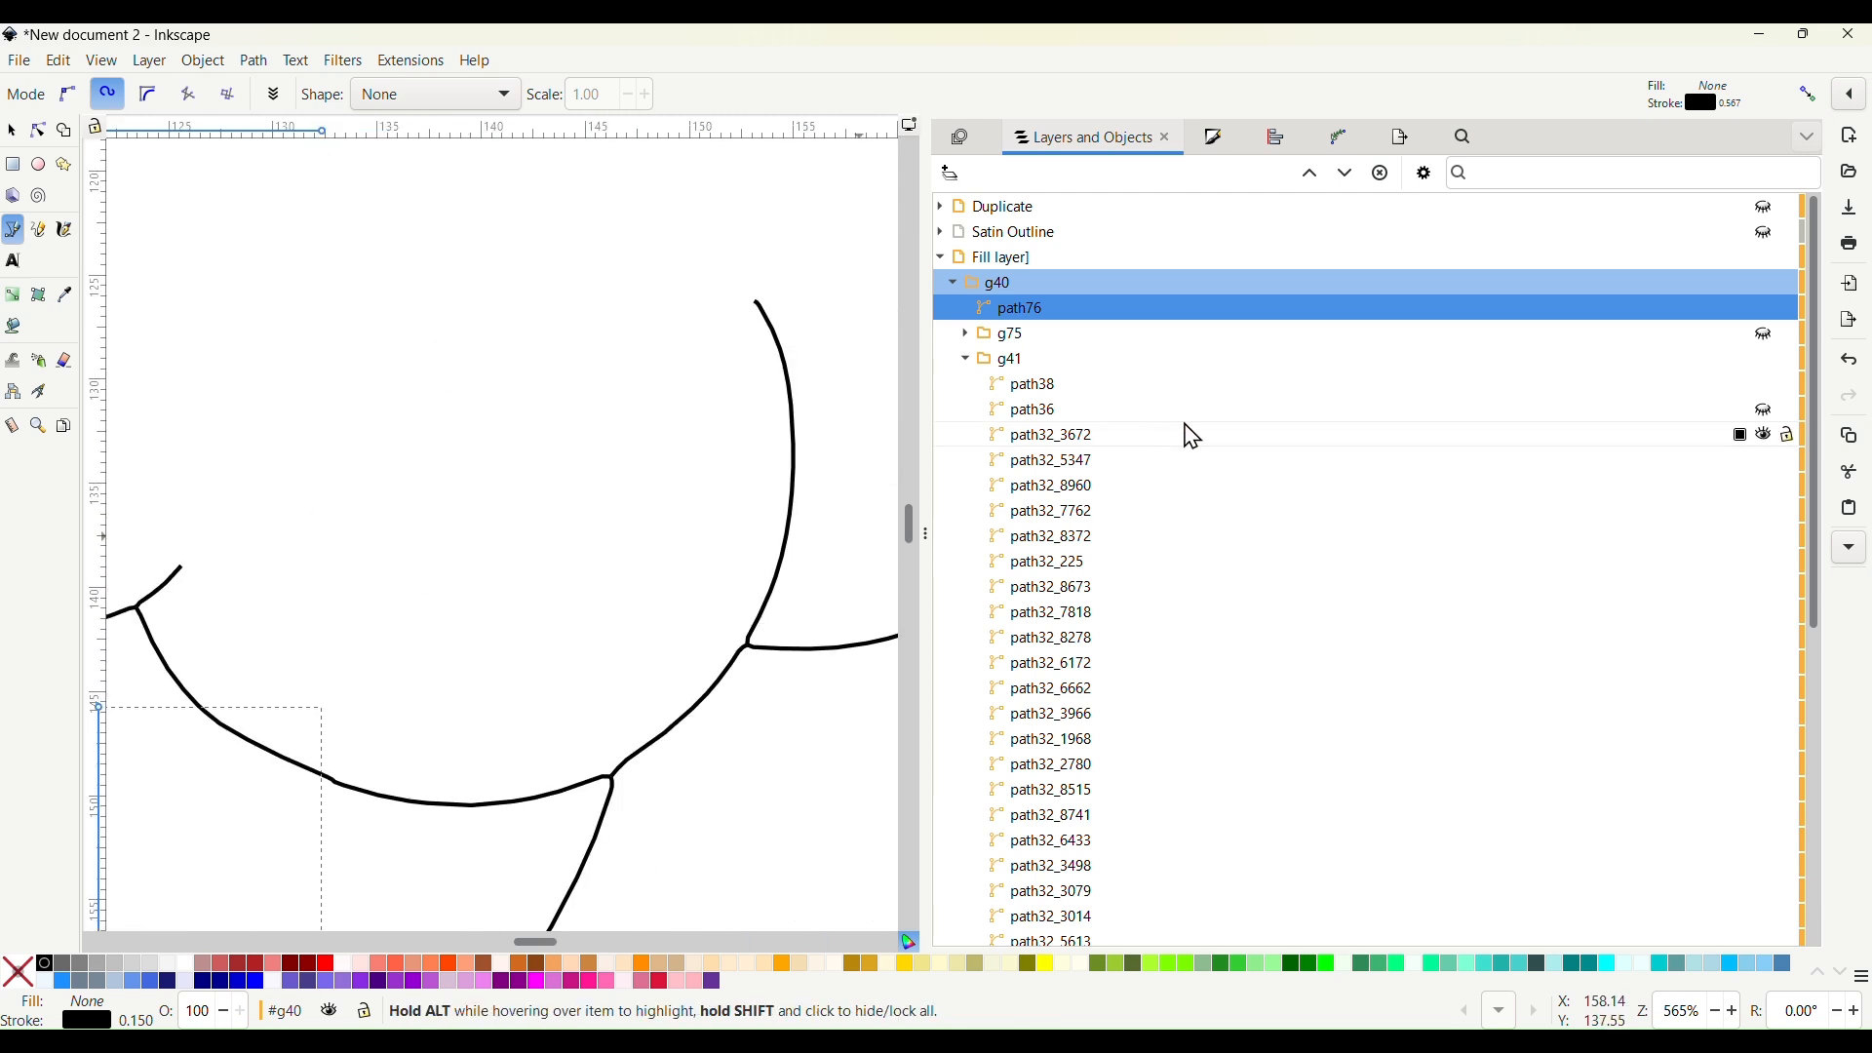
{"action": "scroll", "coordinate": [1180, 483], "scroll_direction": "down", "scroll_amount": 5}
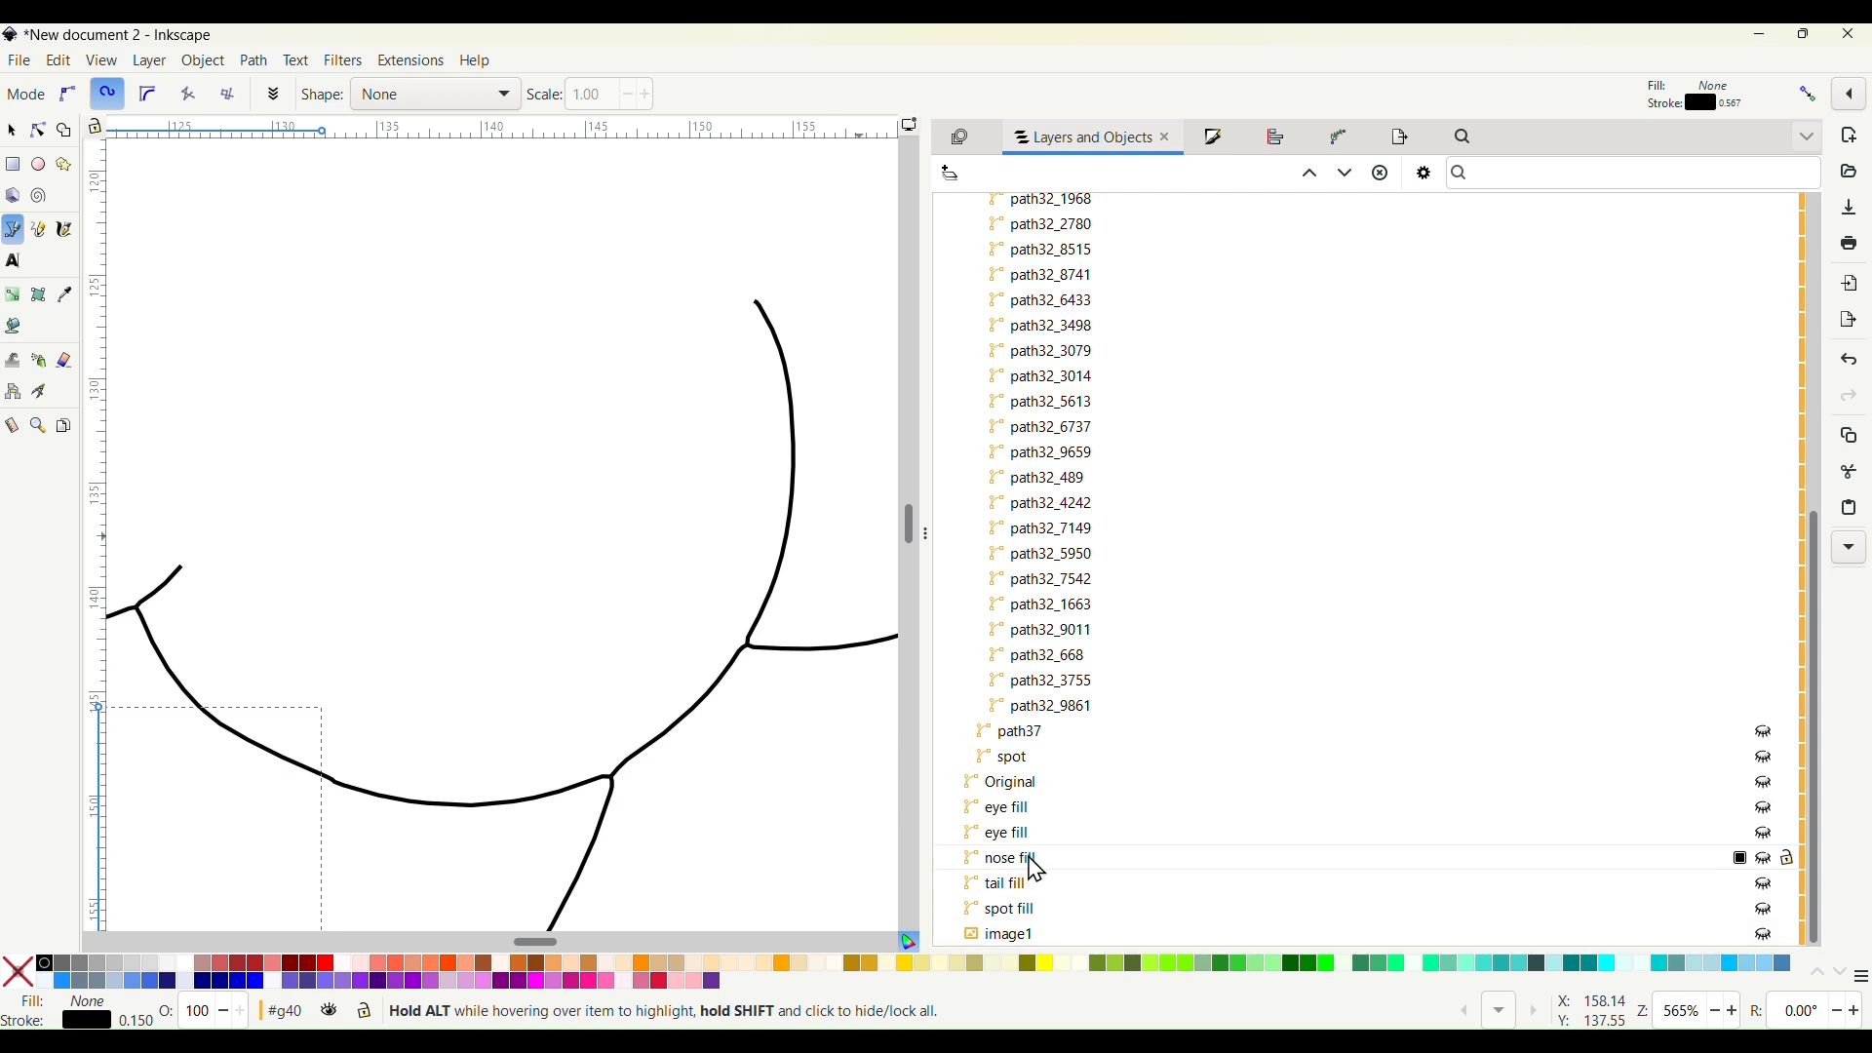
{"action": "scroll", "coordinate": [658, 771], "scroll_direction": "down", "scroll_amount": 3}
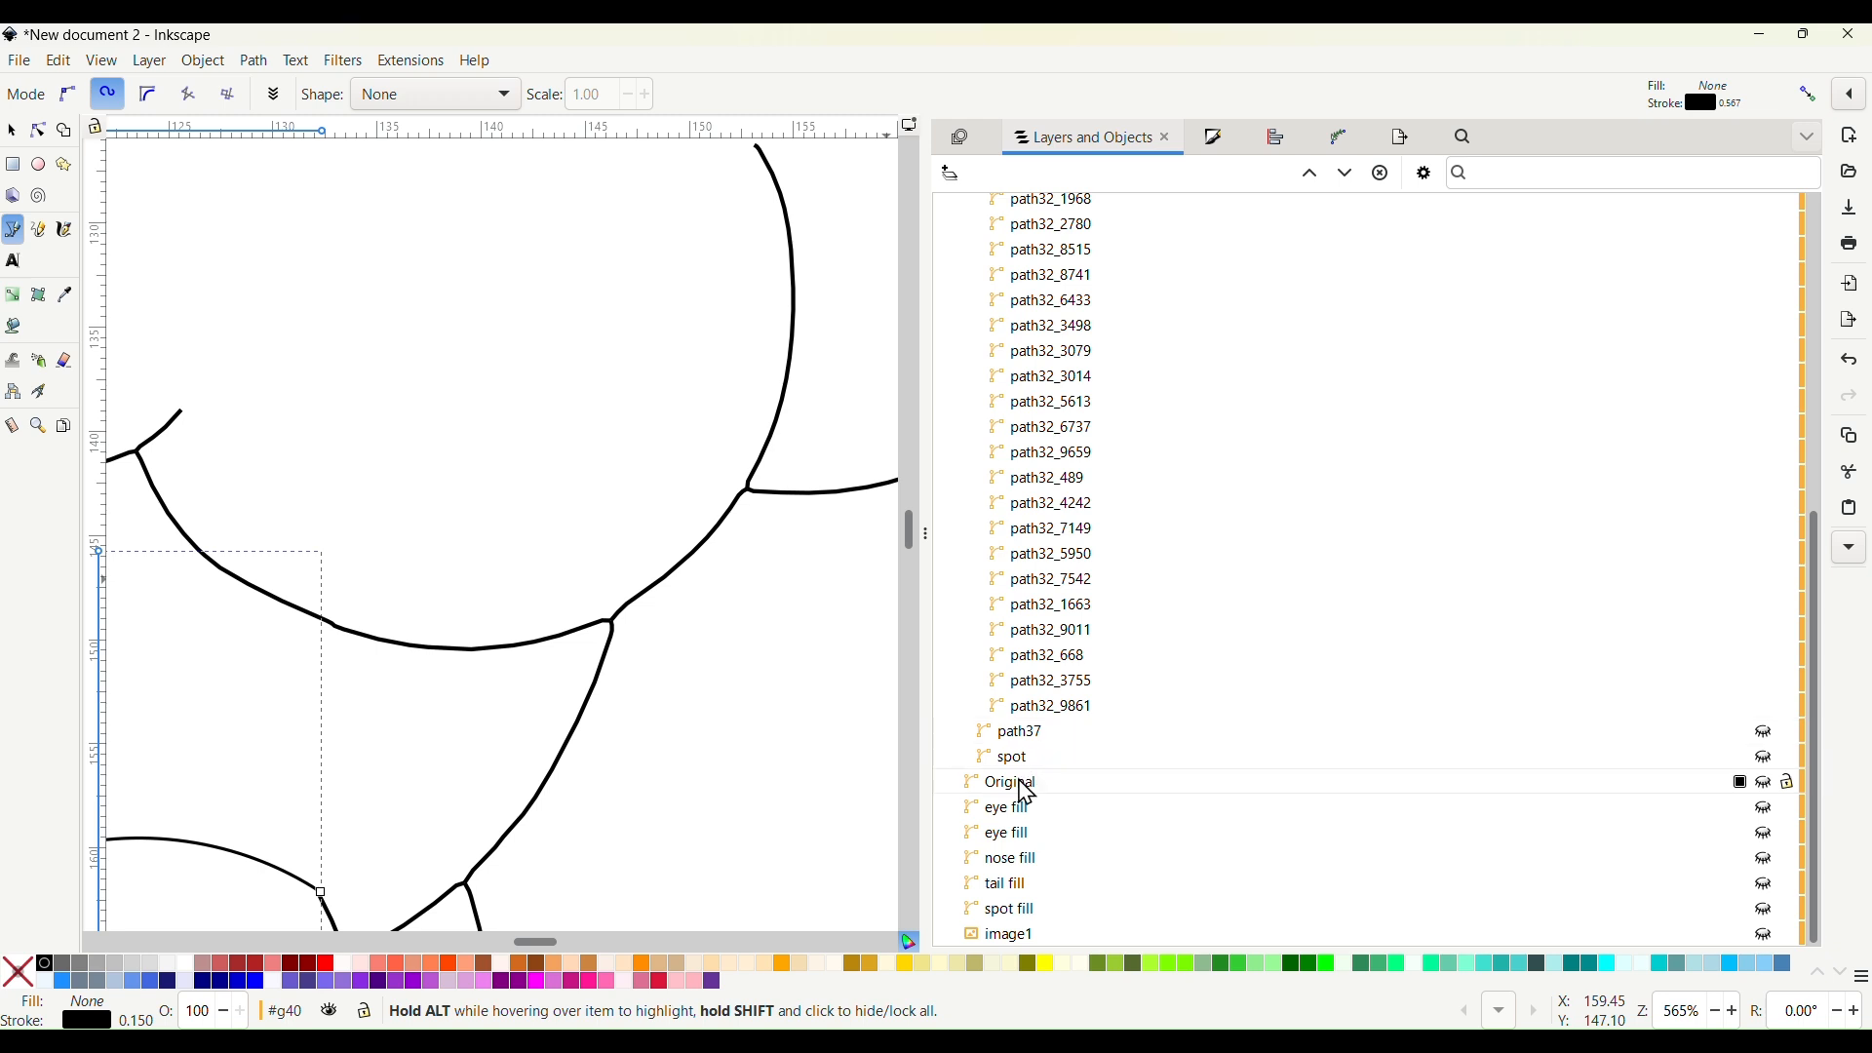
{"action": "left_click", "coordinate": [1026, 792]}
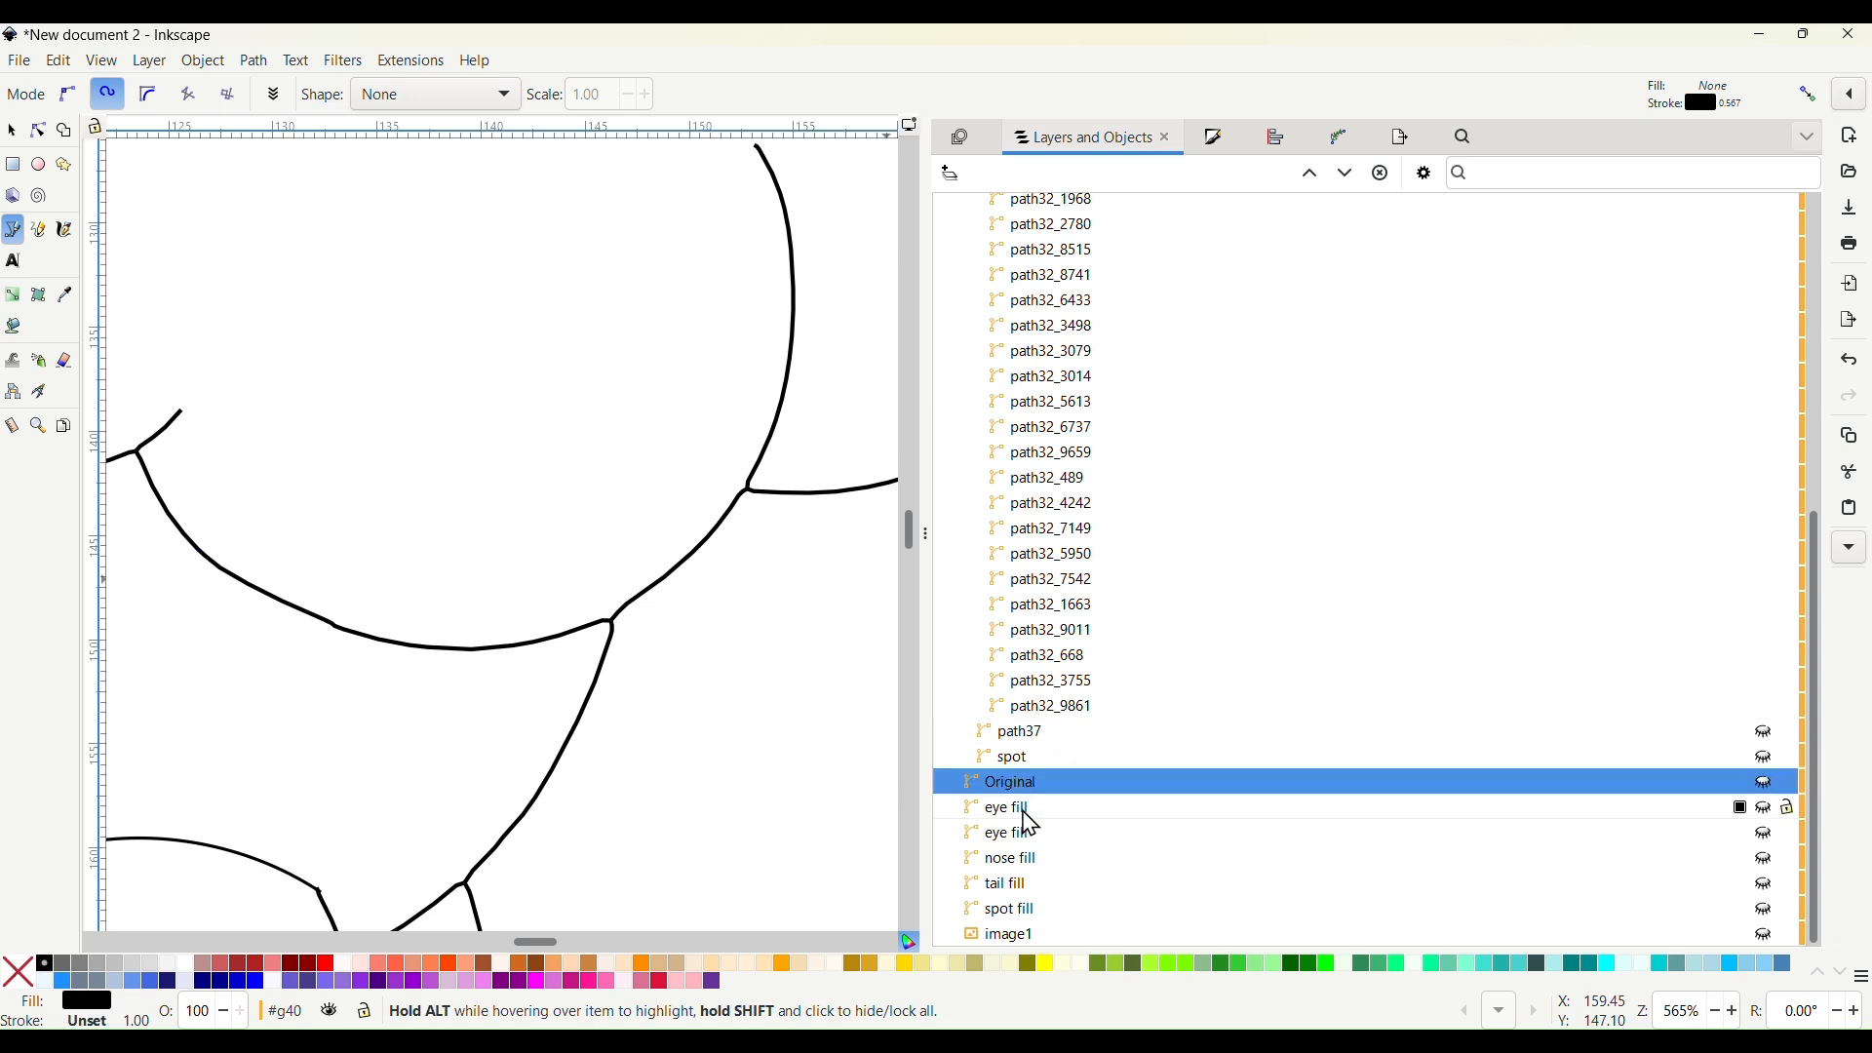
{"action": "scroll", "coordinate": [1120, 559], "scroll_direction": "up", "scroll_amount": 10}
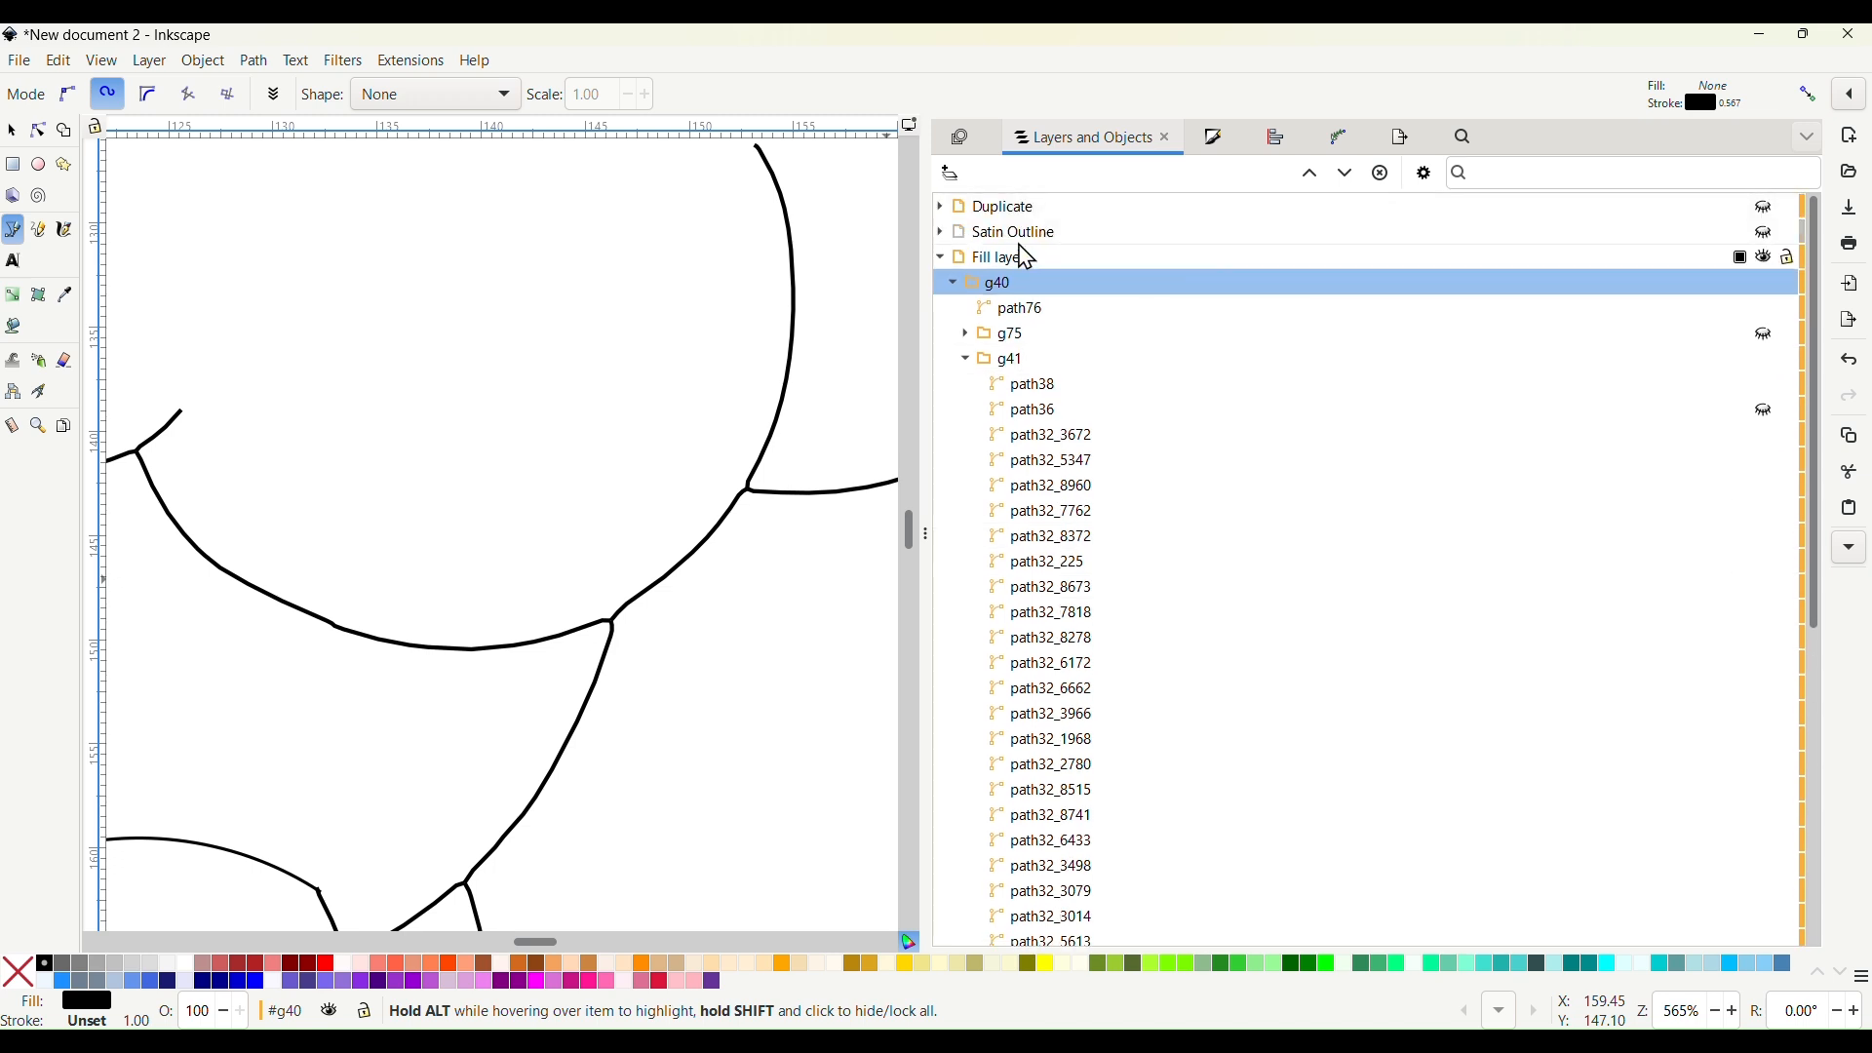
{"action": "left_click", "coordinate": [1024, 235]}
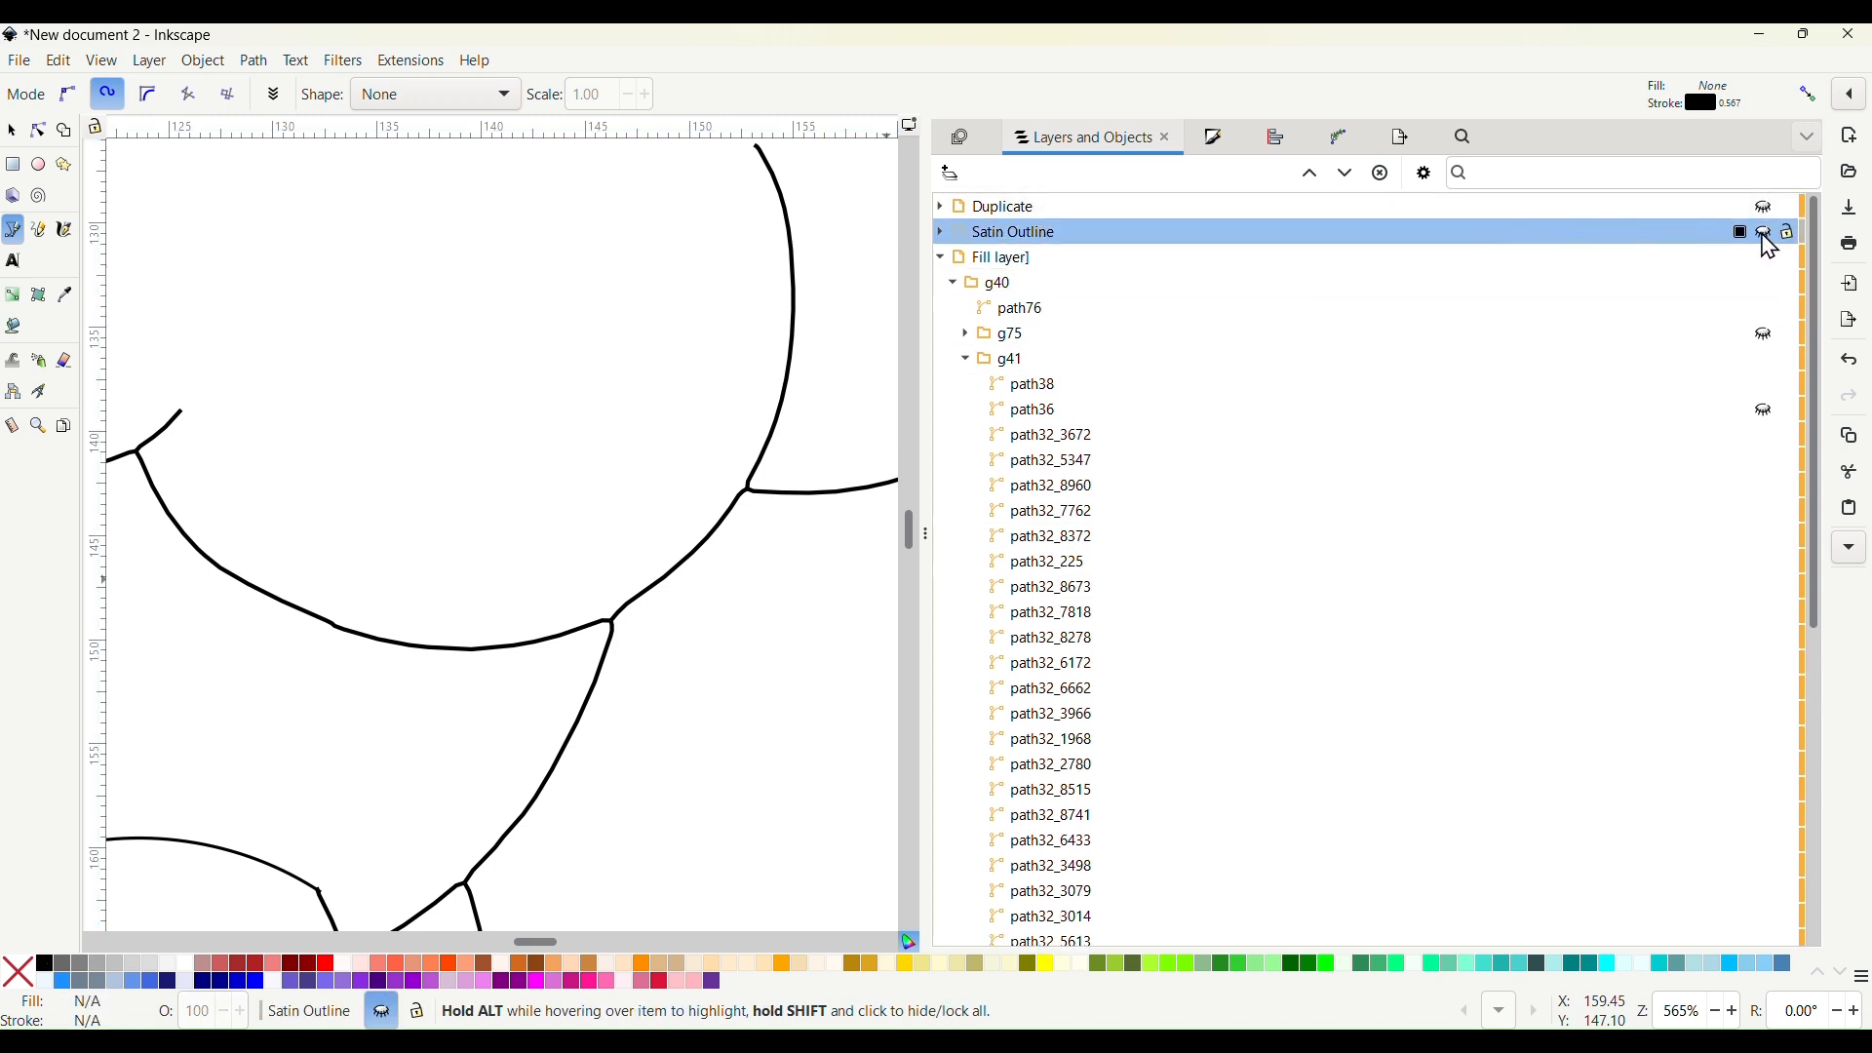
{"action": "left_click", "coordinate": [1768, 237]}
{"action": "scroll", "coordinate": [449, 731], "scroll_direction": "down", "scroll_amount": 4}
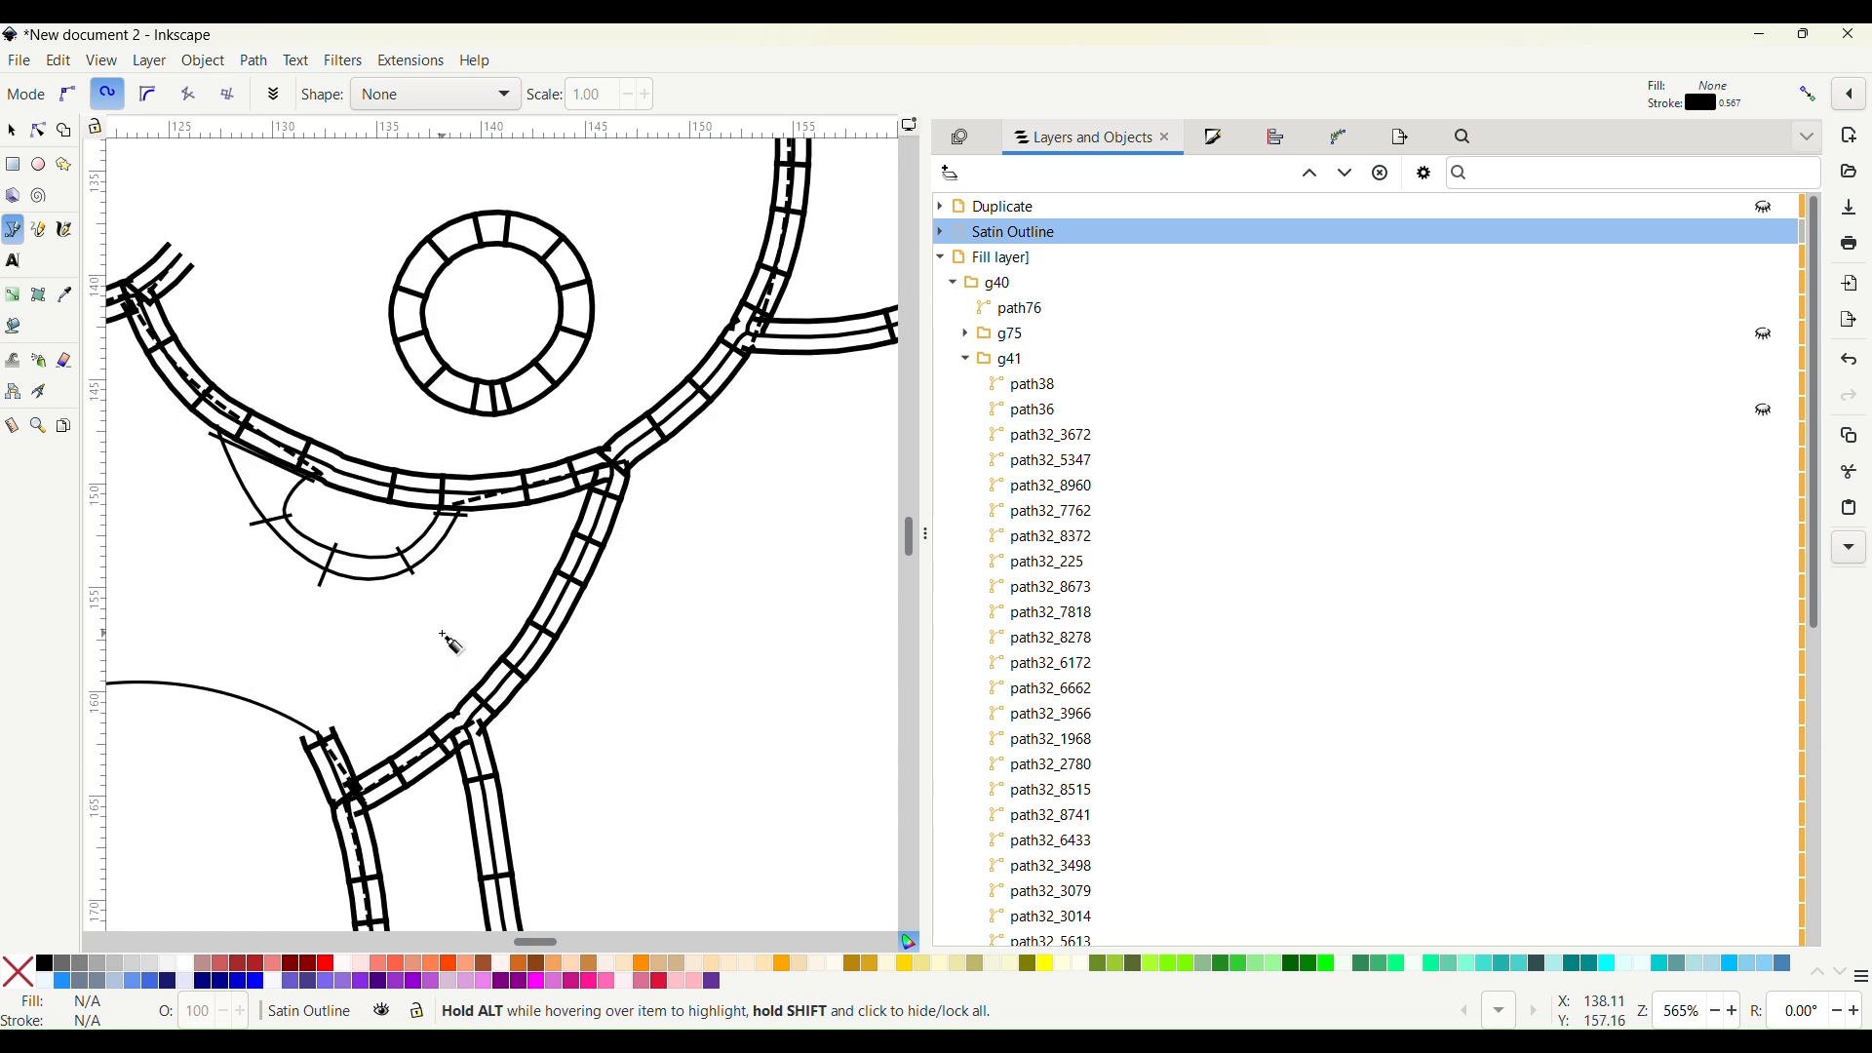
{"action": "scroll", "coordinate": [452, 644], "scroll_direction": "left", "scroll_amount": 6}
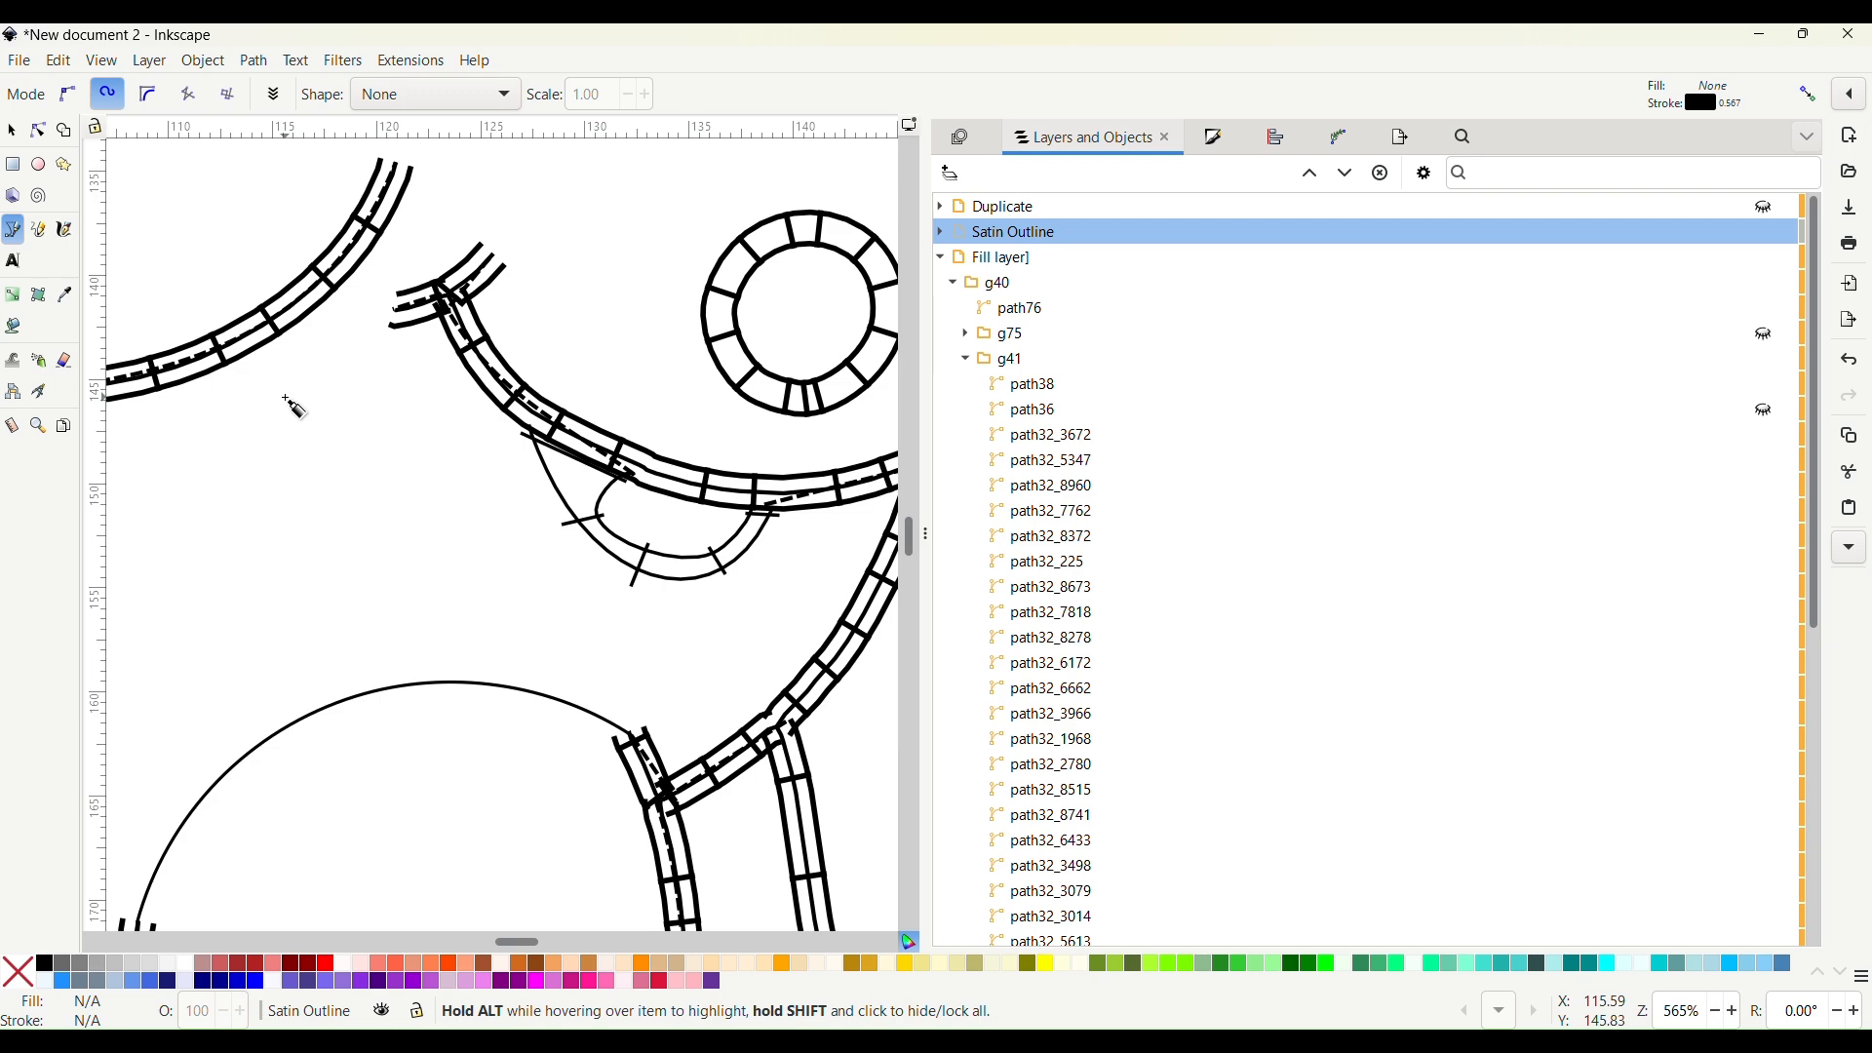
{"action": "scroll", "coordinate": [388, 446], "scroll_direction": "down", "scroll_amount": 2}
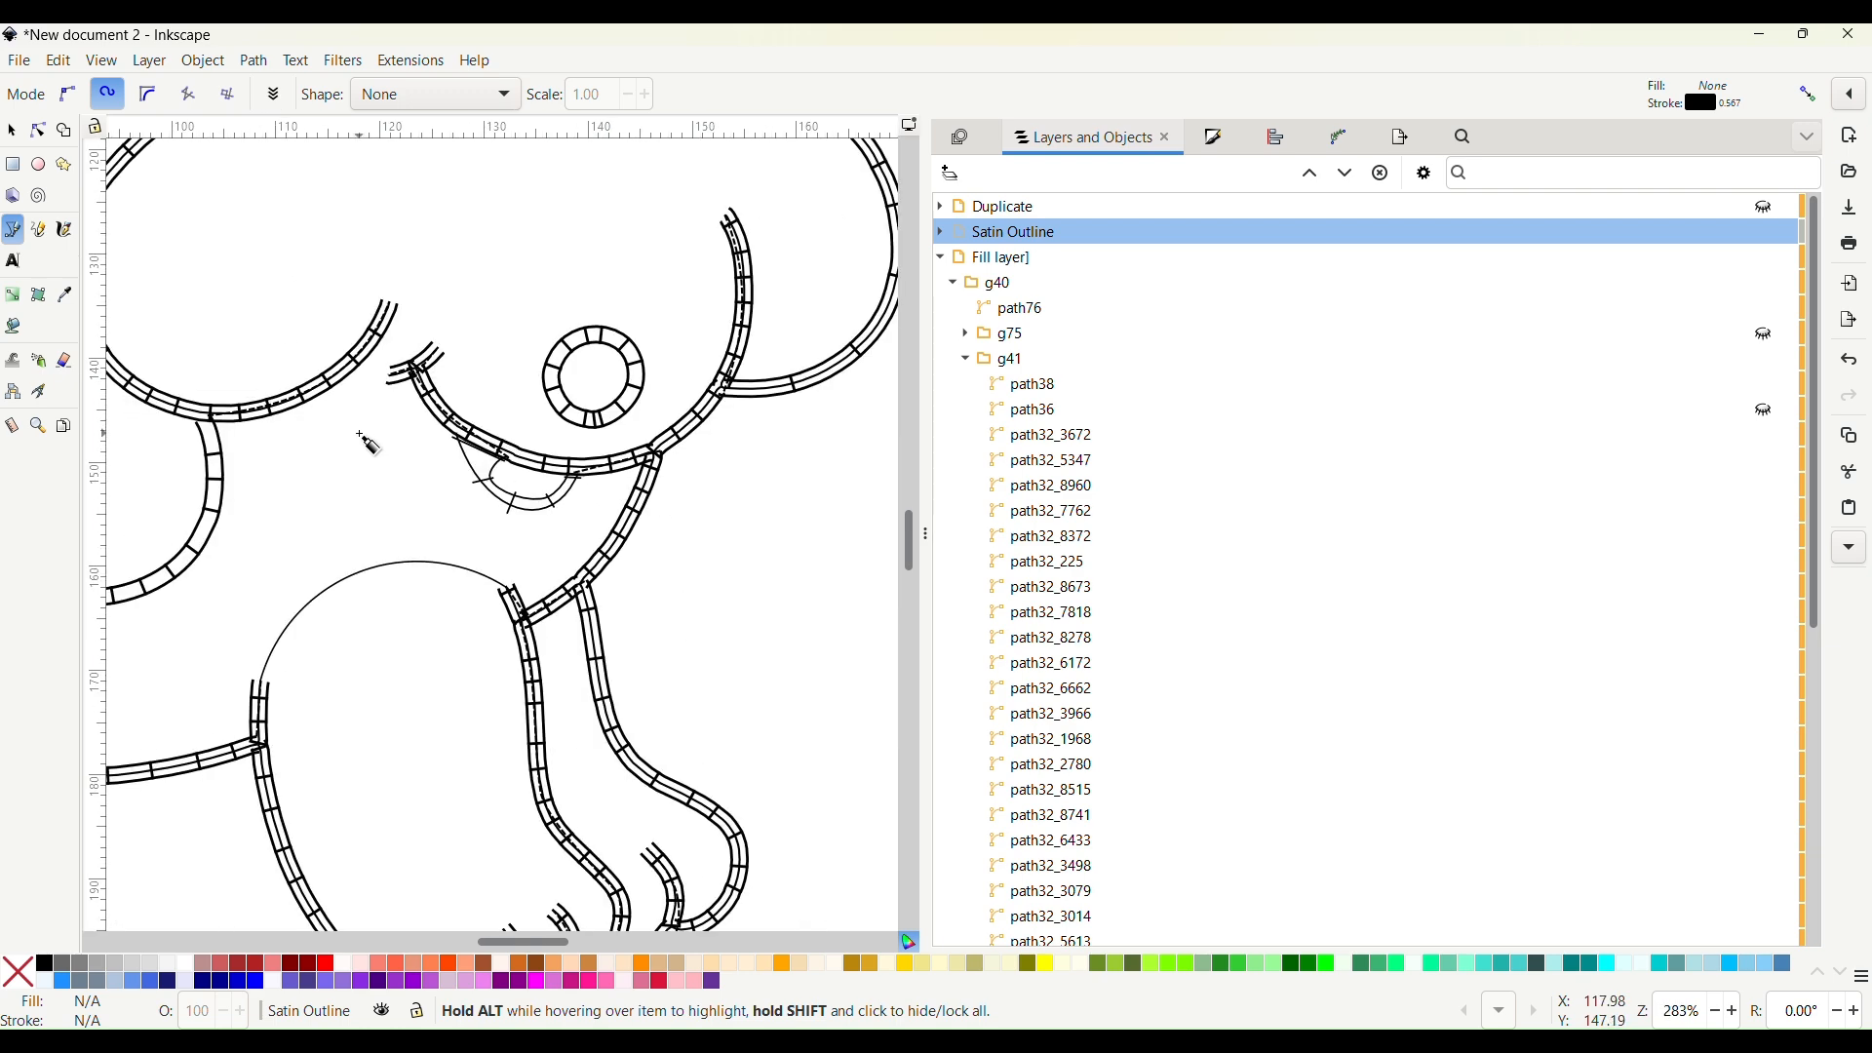
{"action": "scroll", "coordinate": [606, 466], "scroll_direction": "up", "scroll_amount": 3}
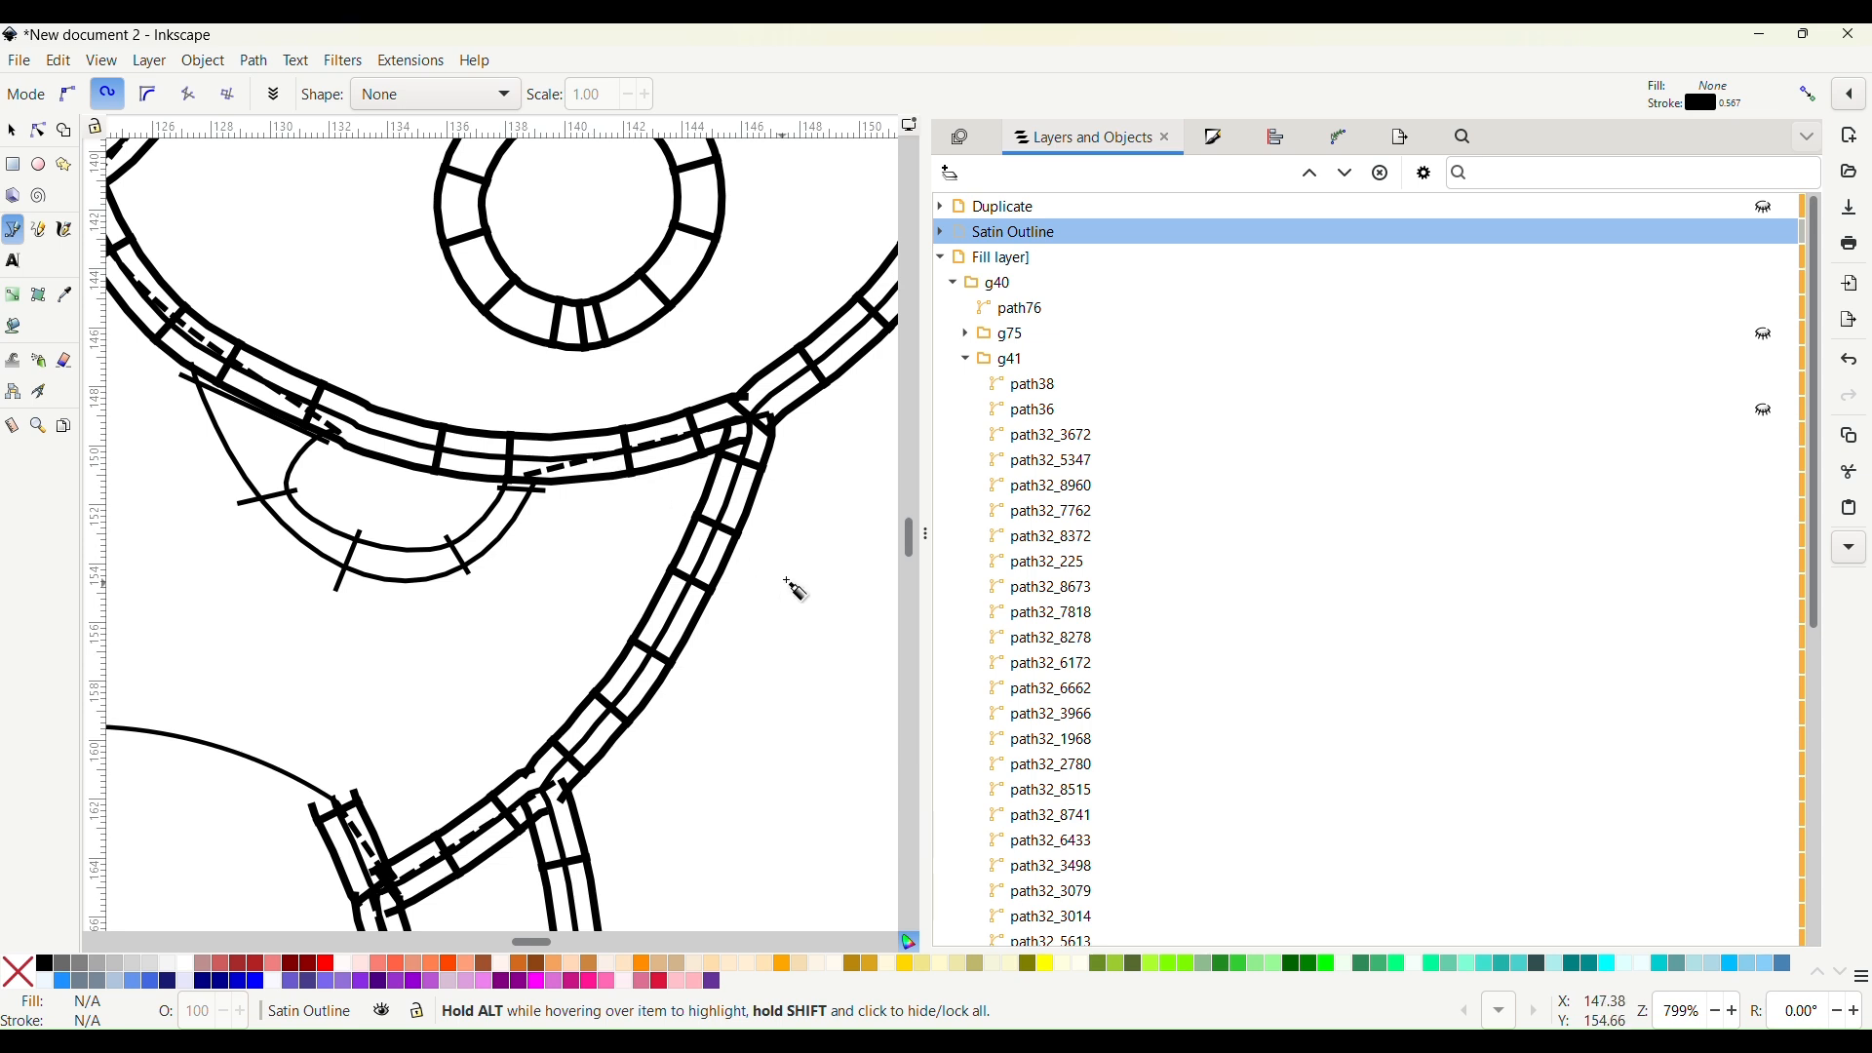
{"action": "scroll", "coordinate": [962, 494], "scroll_direction": "down", "scroll_amount": 8}
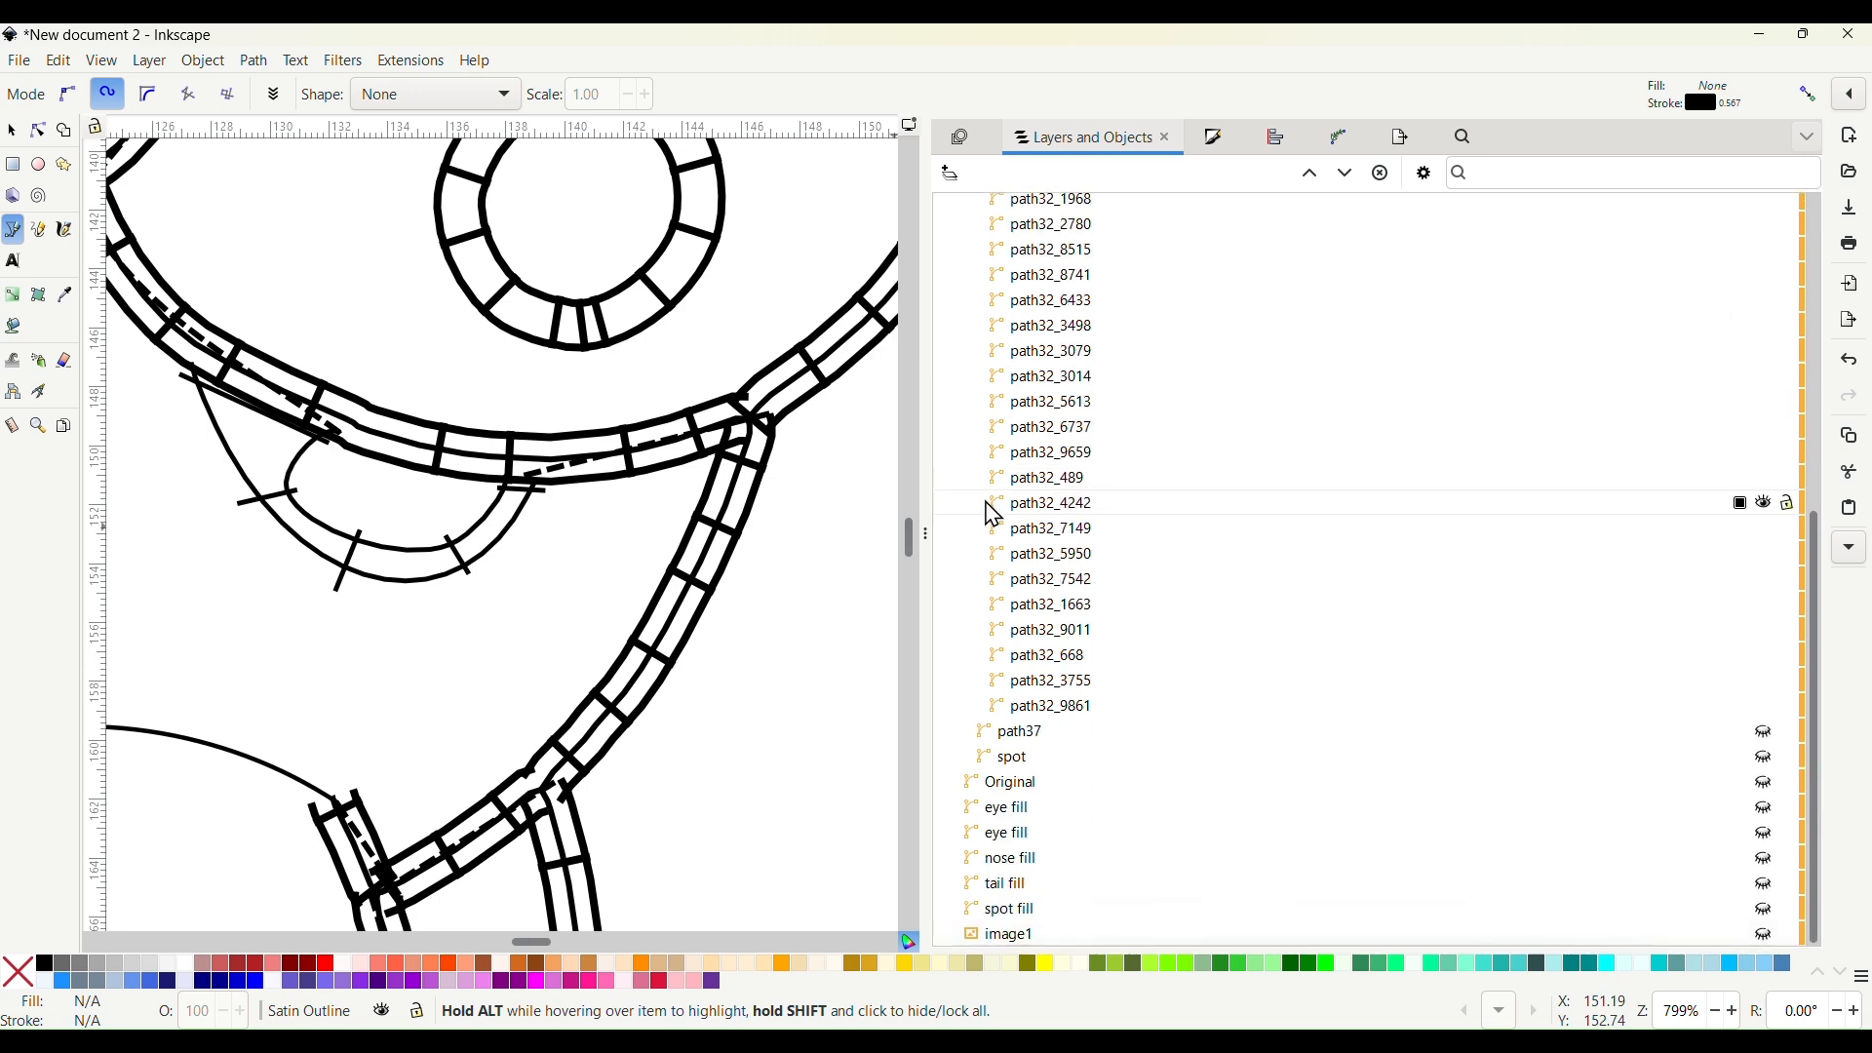
{"action": "scroll", "coordinate": [990, 507], "scroll_direction": "up", "scroll_amount": 8}
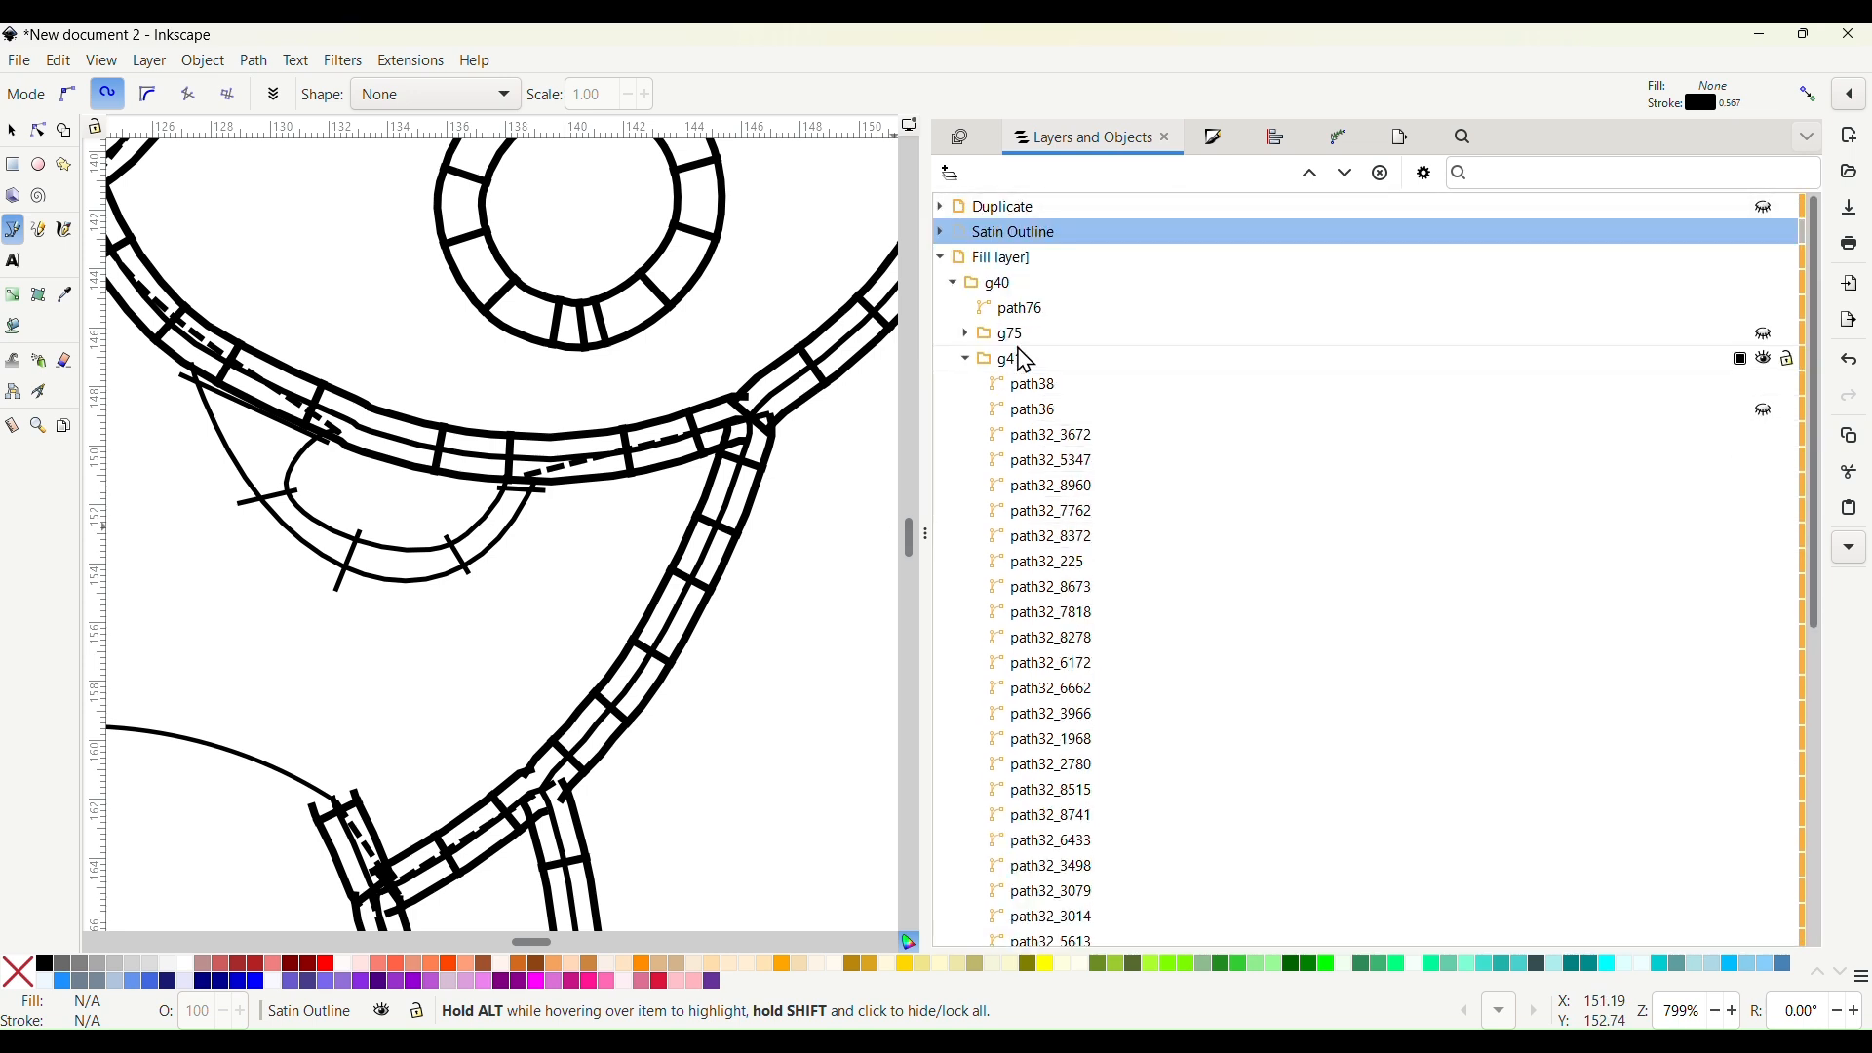
In group g41, draw a curve from the muzzle's lower line around the mouth, past the ear tip, to the ear's upper outline
{"action": "left_click", "coordinate": [996, 259]}
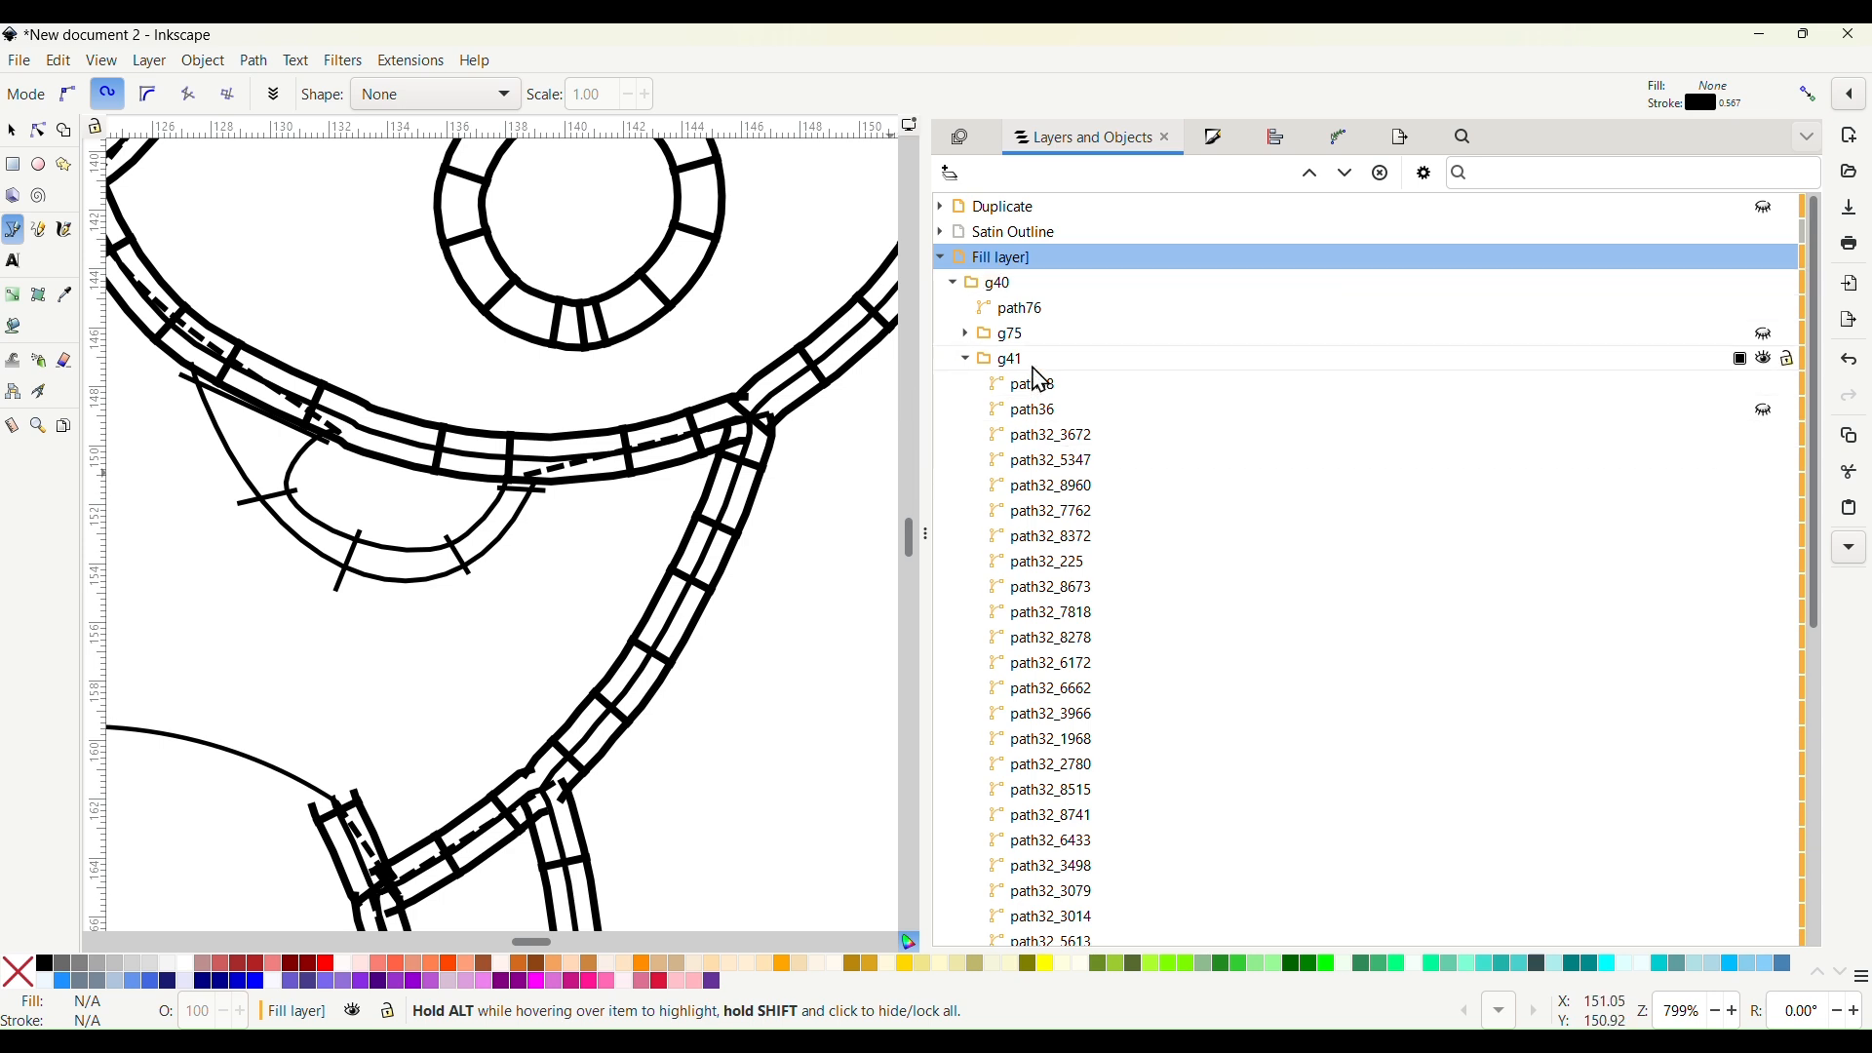
{"action": "left_click", "coordinate": [1021, 366]}
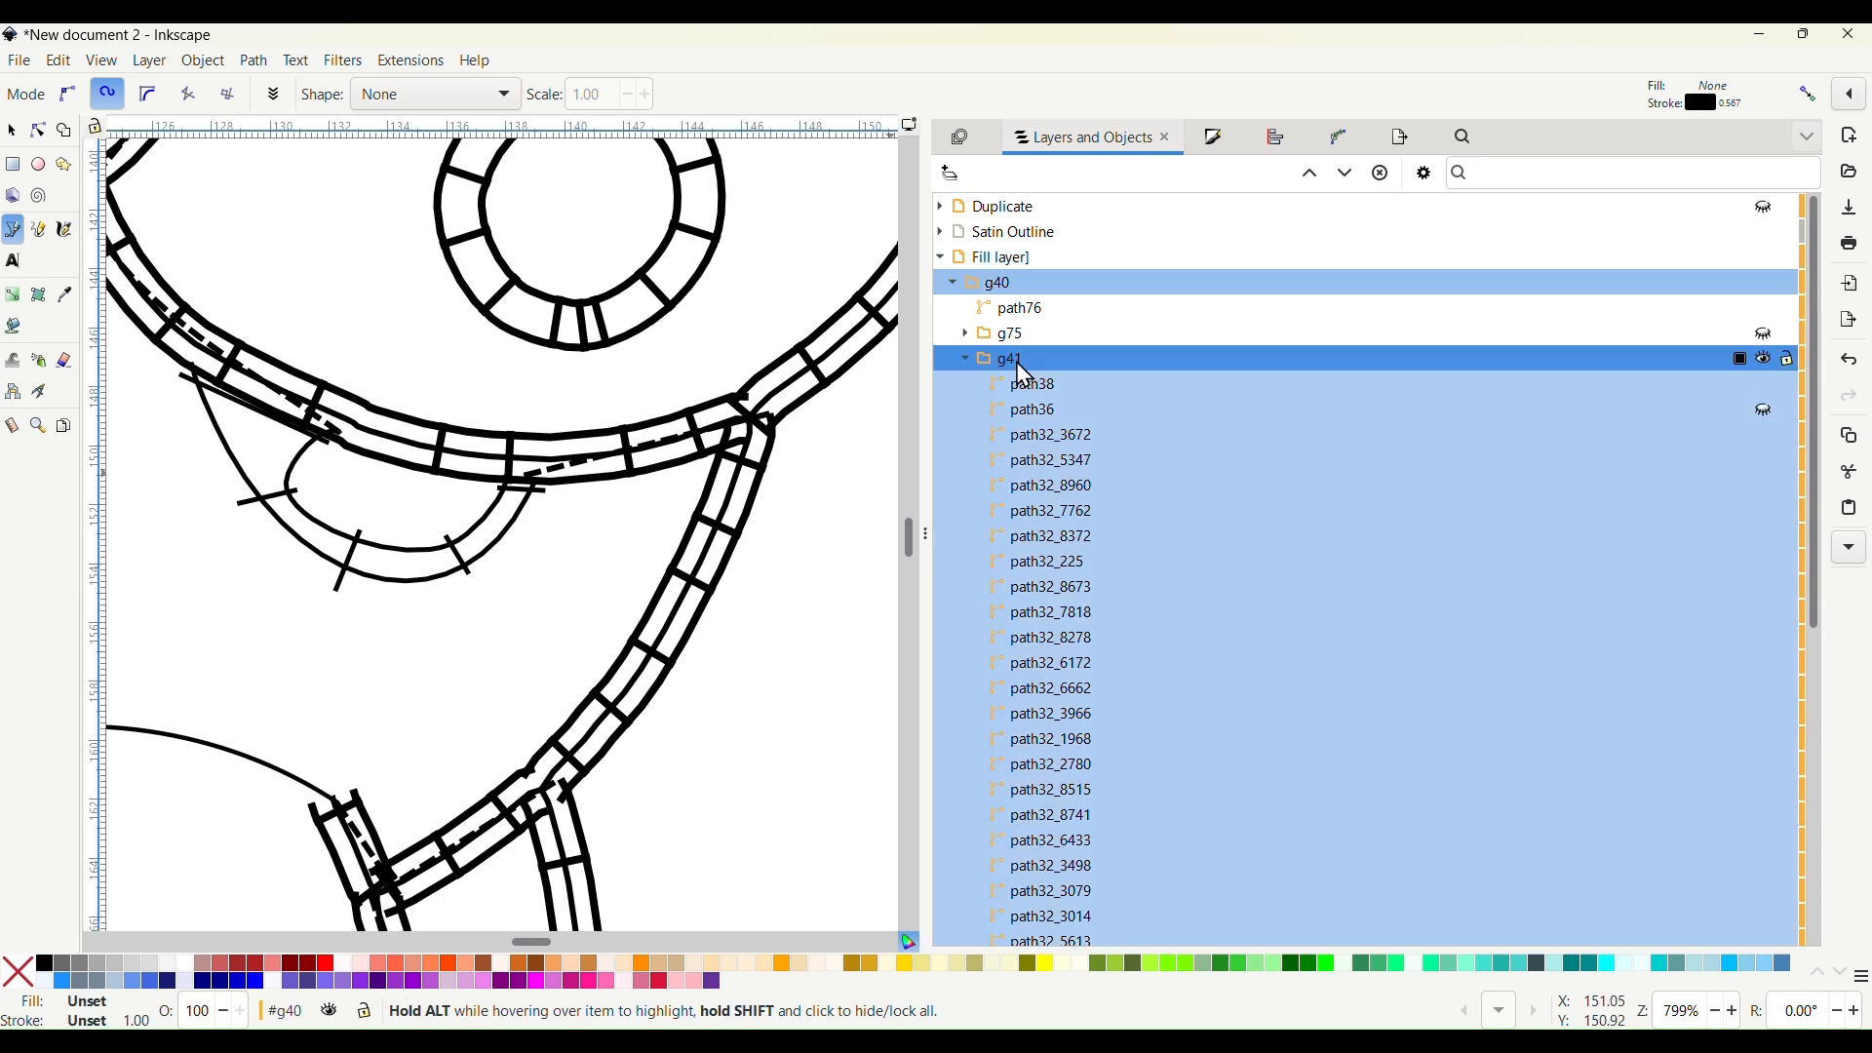
{"action": "left_click", "coordinate": [1022, 369]}
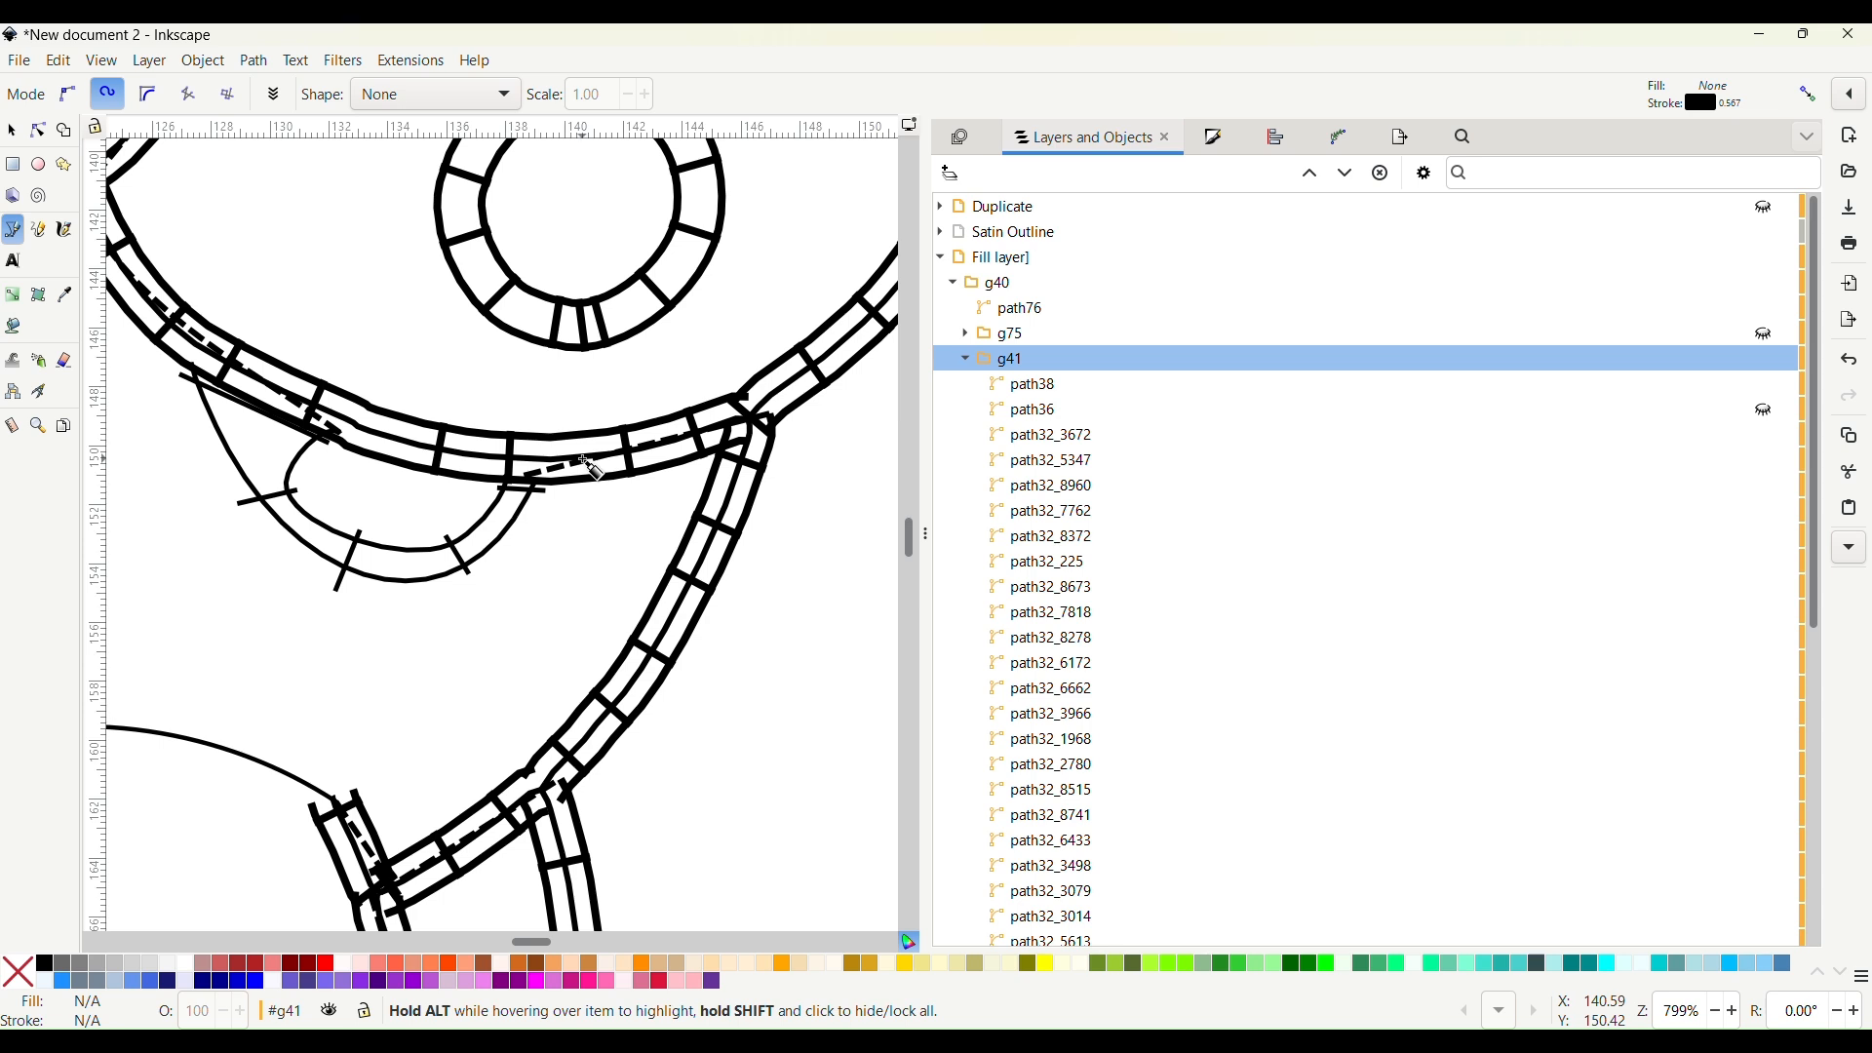
{"action": "left_click", "coordinate": [584, 460]}
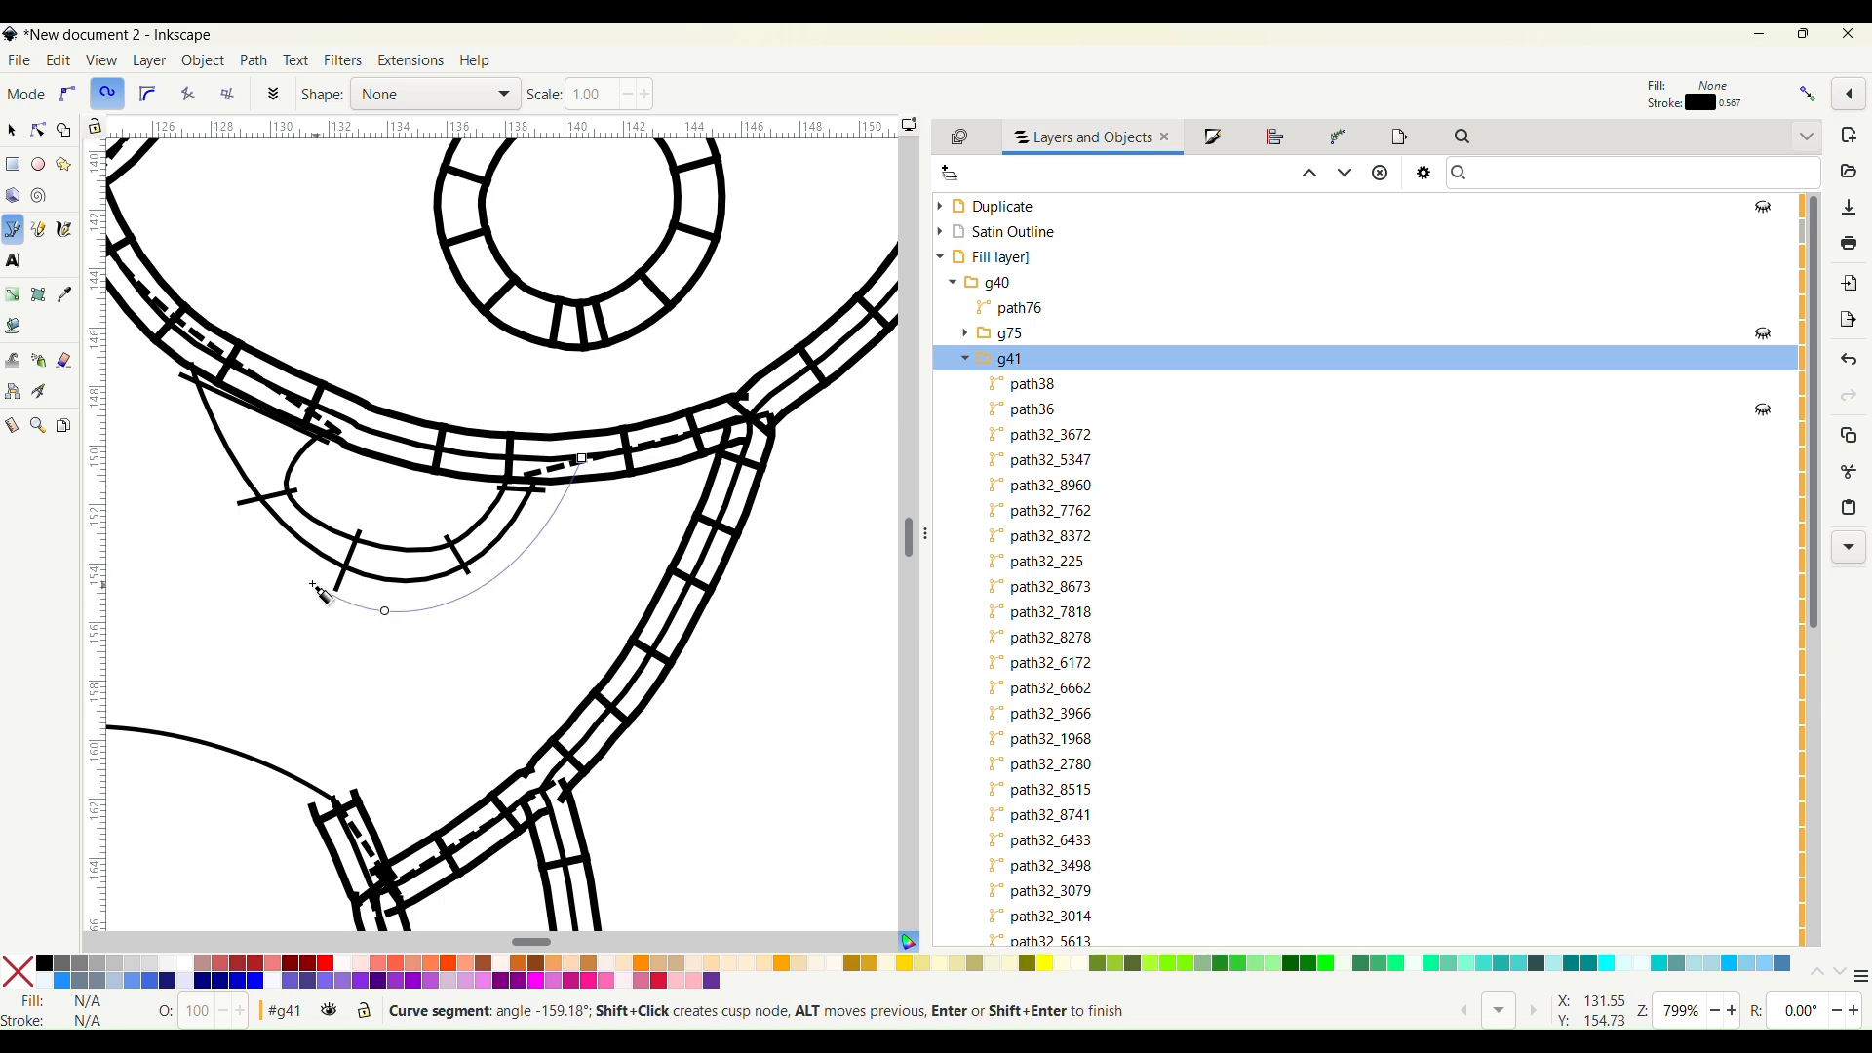
{"action": "scroll", "coordinate": [193, 473], "scroll_direction": "down", "scroll_amount": 2}
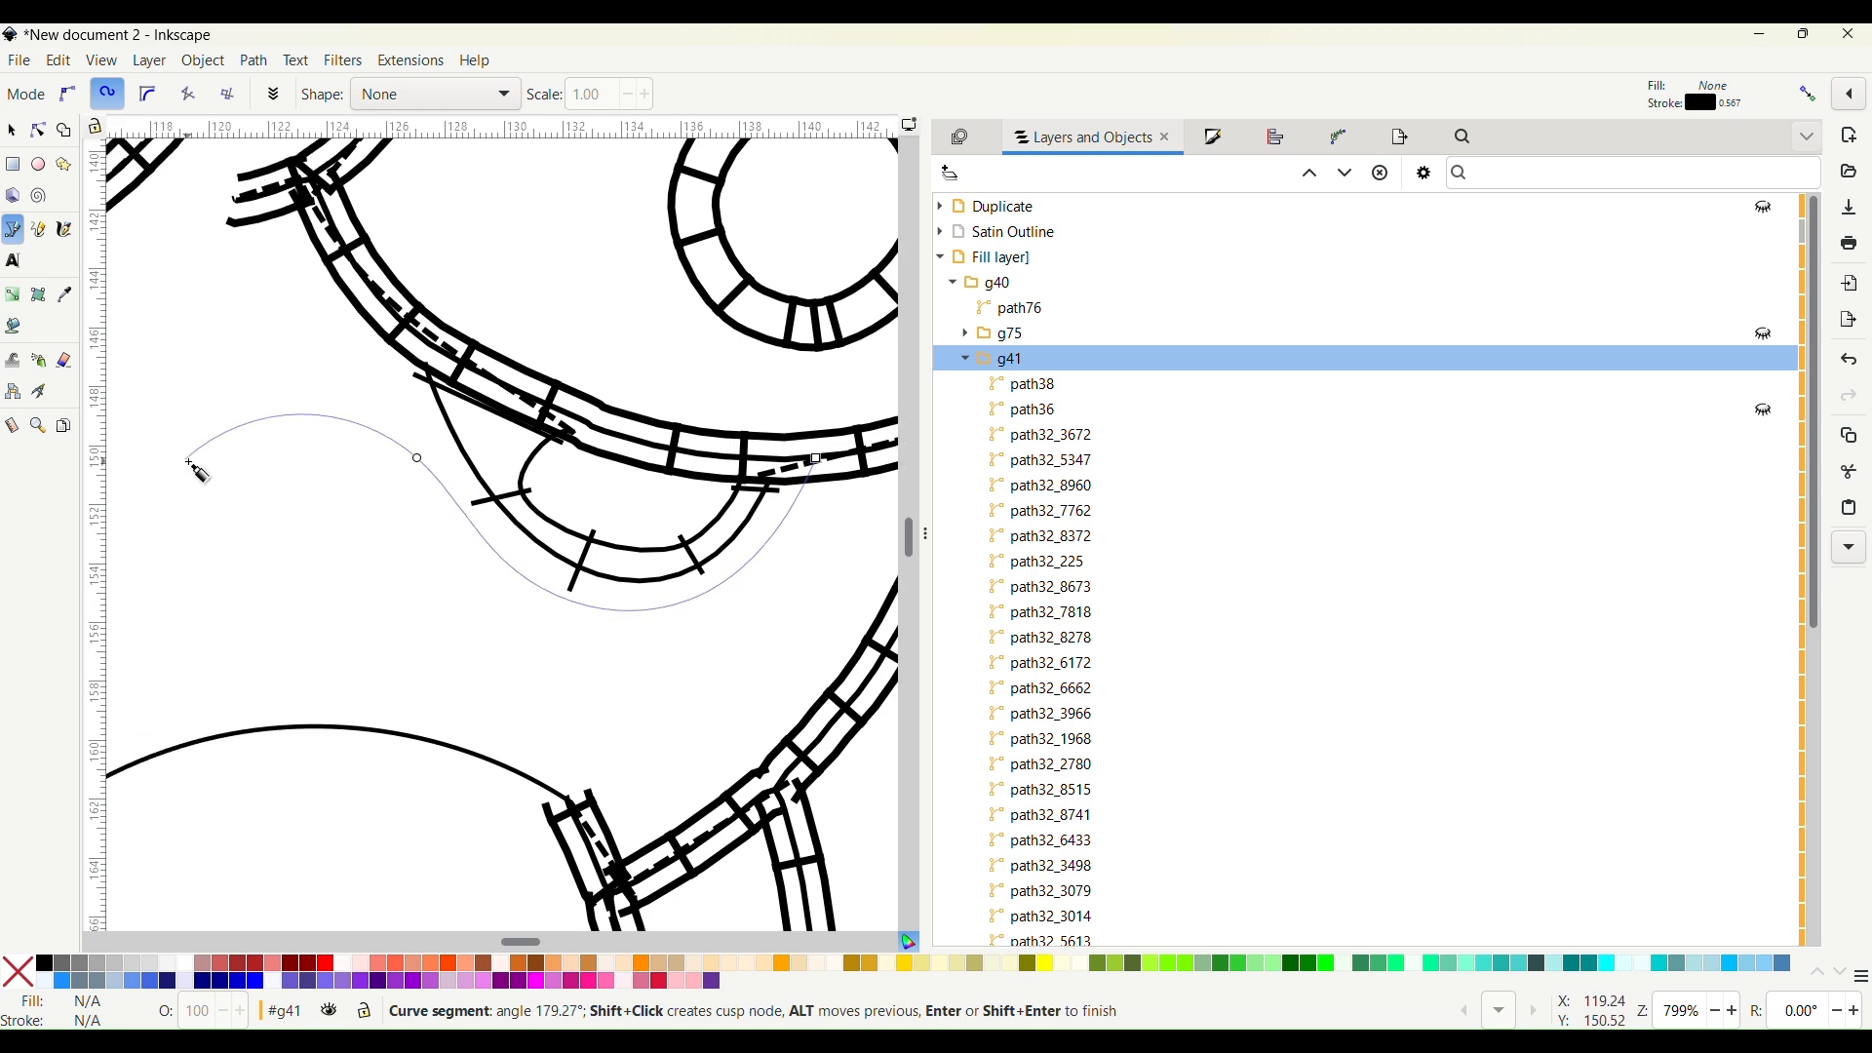
{"action": "scroll", "coordinate": [232, 376], "scroll_direction": "down", "scroll_amount": 1}
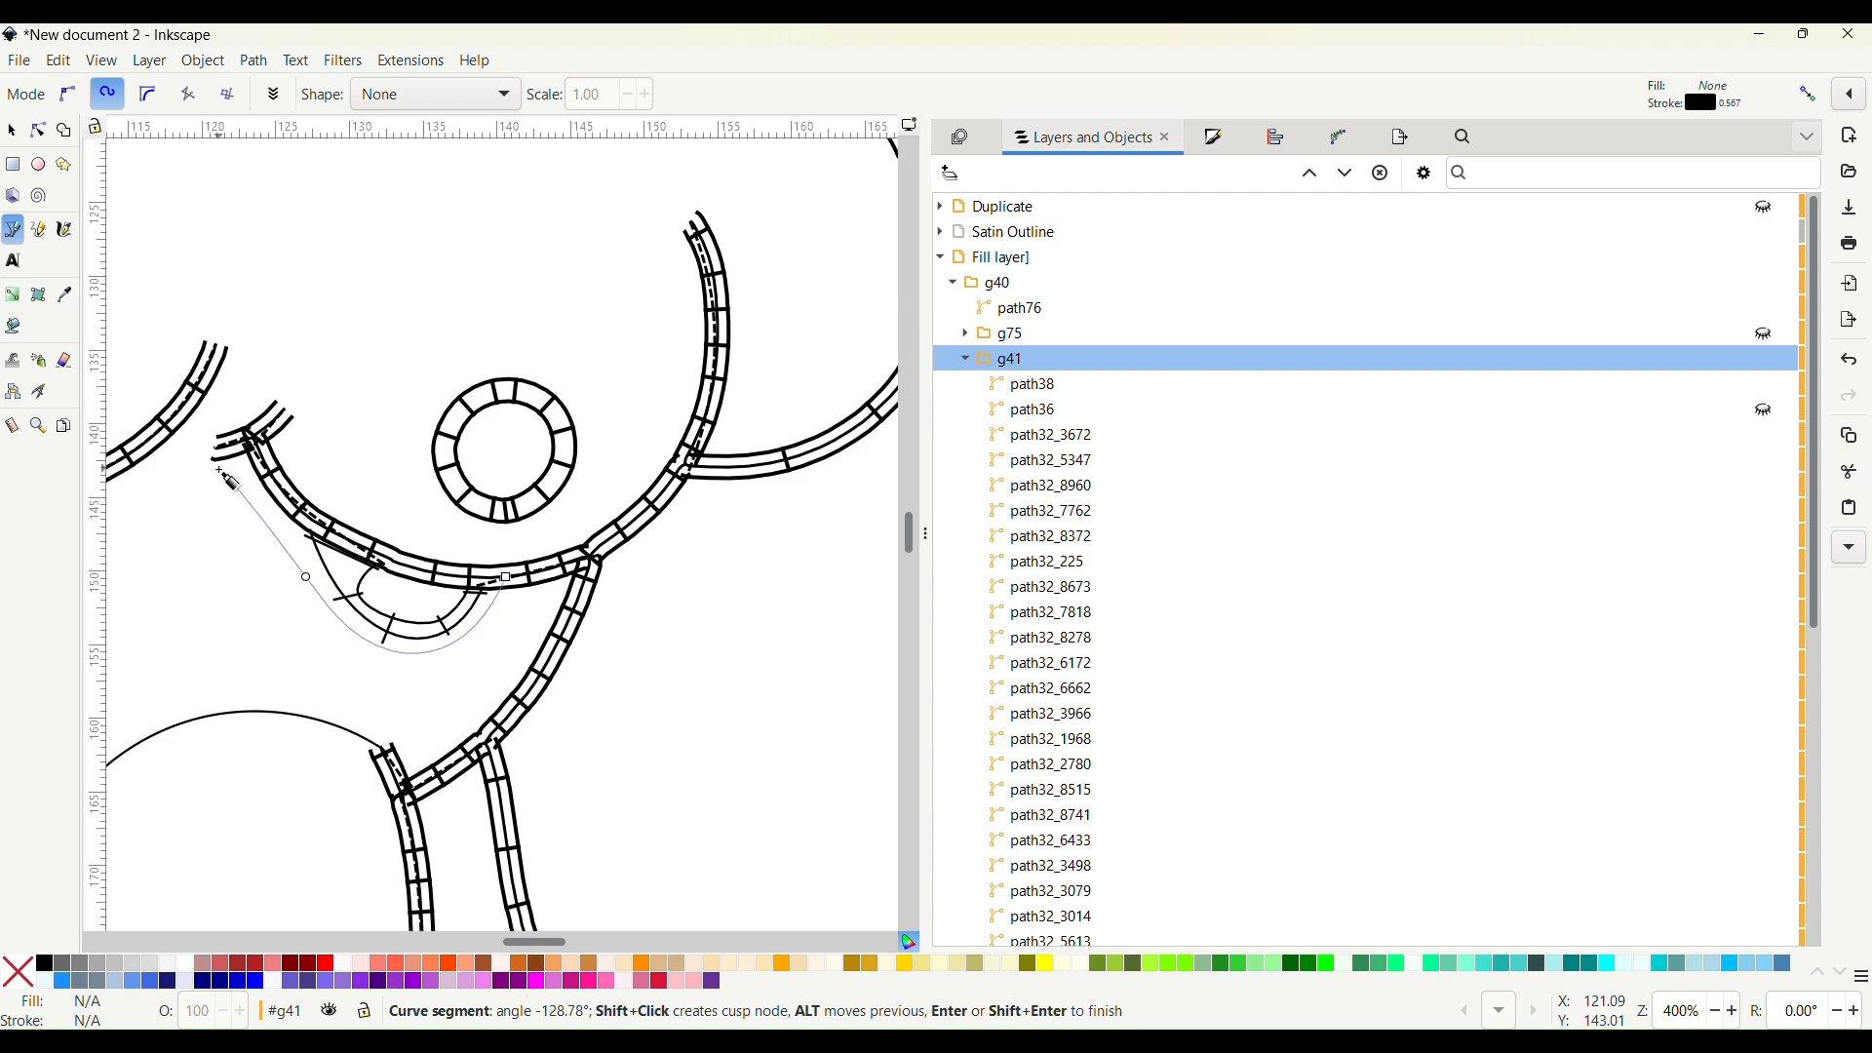
{"action": "scroll", "coordinate": [230, 481], "scroll_direction": "down", "scroll_amount": 1}
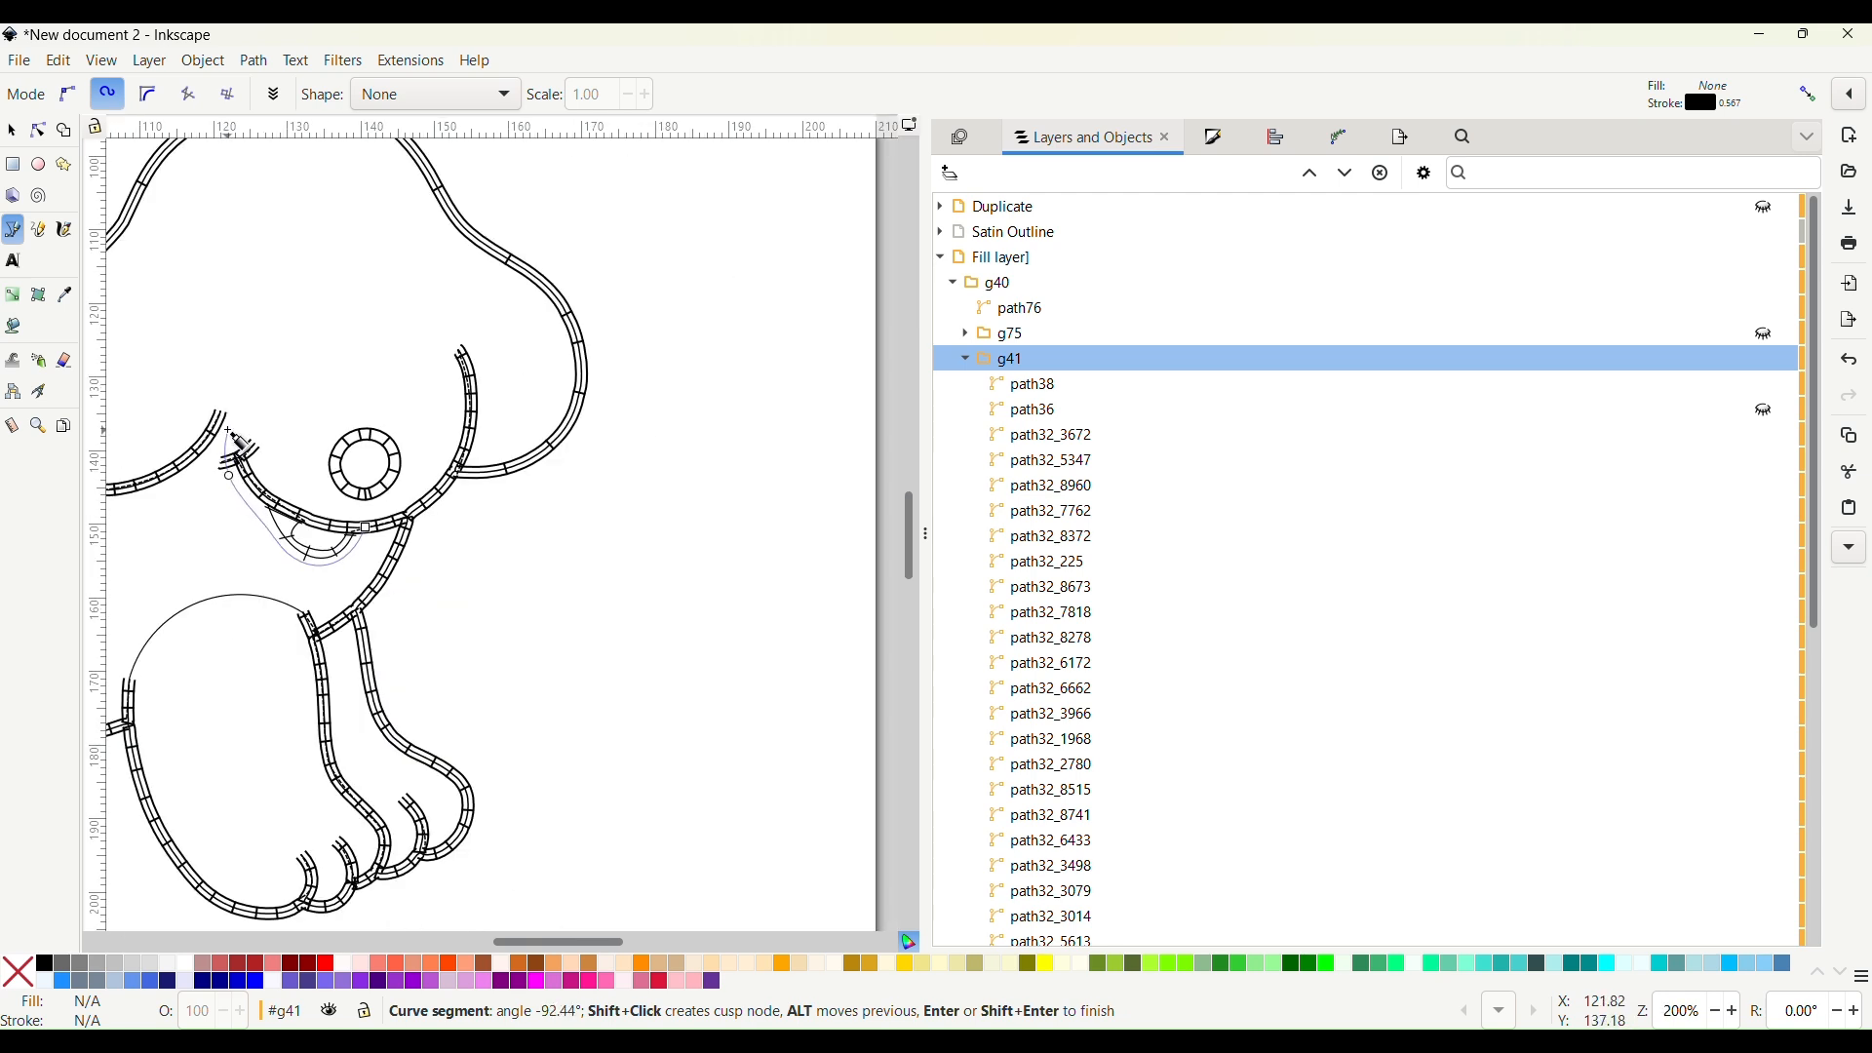
{"action": "scroll", "coordinate": [224, 421], "scroll_direction": "left", "scroll_amount": 8}
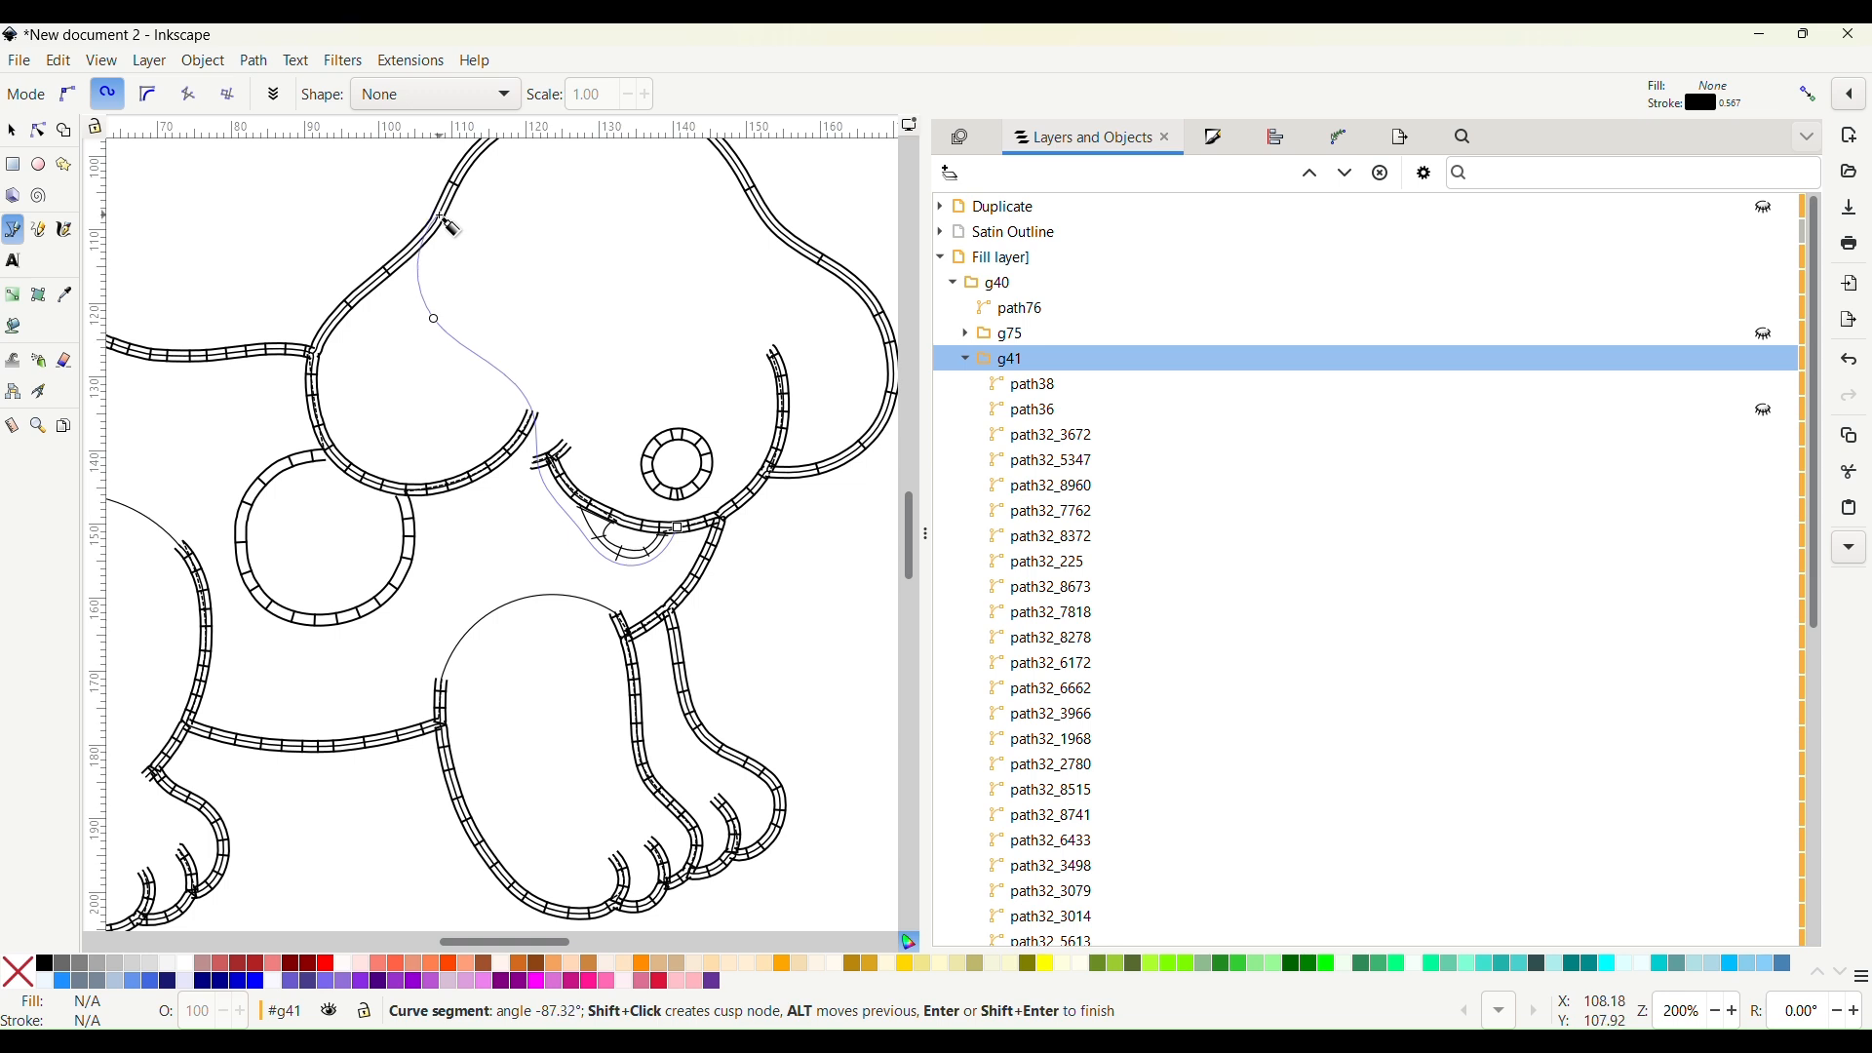
{"action": "double_click", "coordinate": [441, 216]}
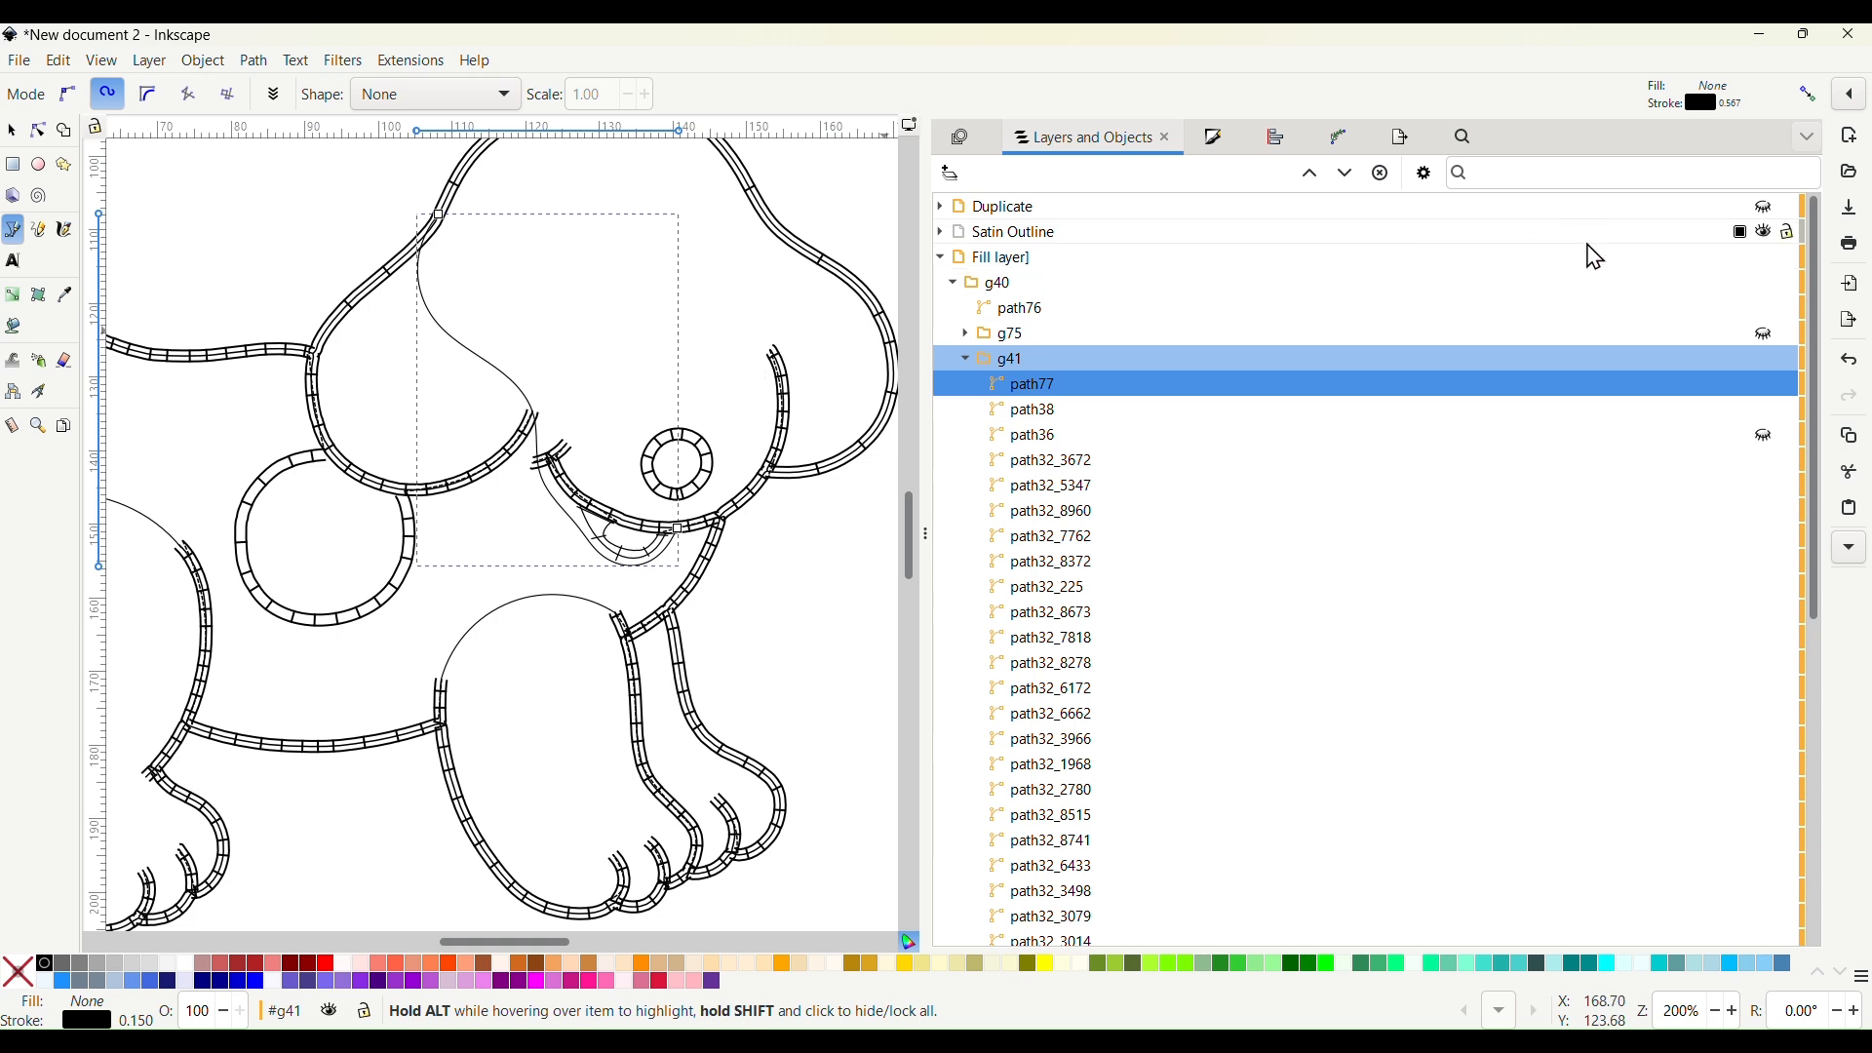
Hide the Satin Outline layer and enter group g41 so new paths are drawn inside it
{"action": "left_click", "coordinate": [1052, 235]}
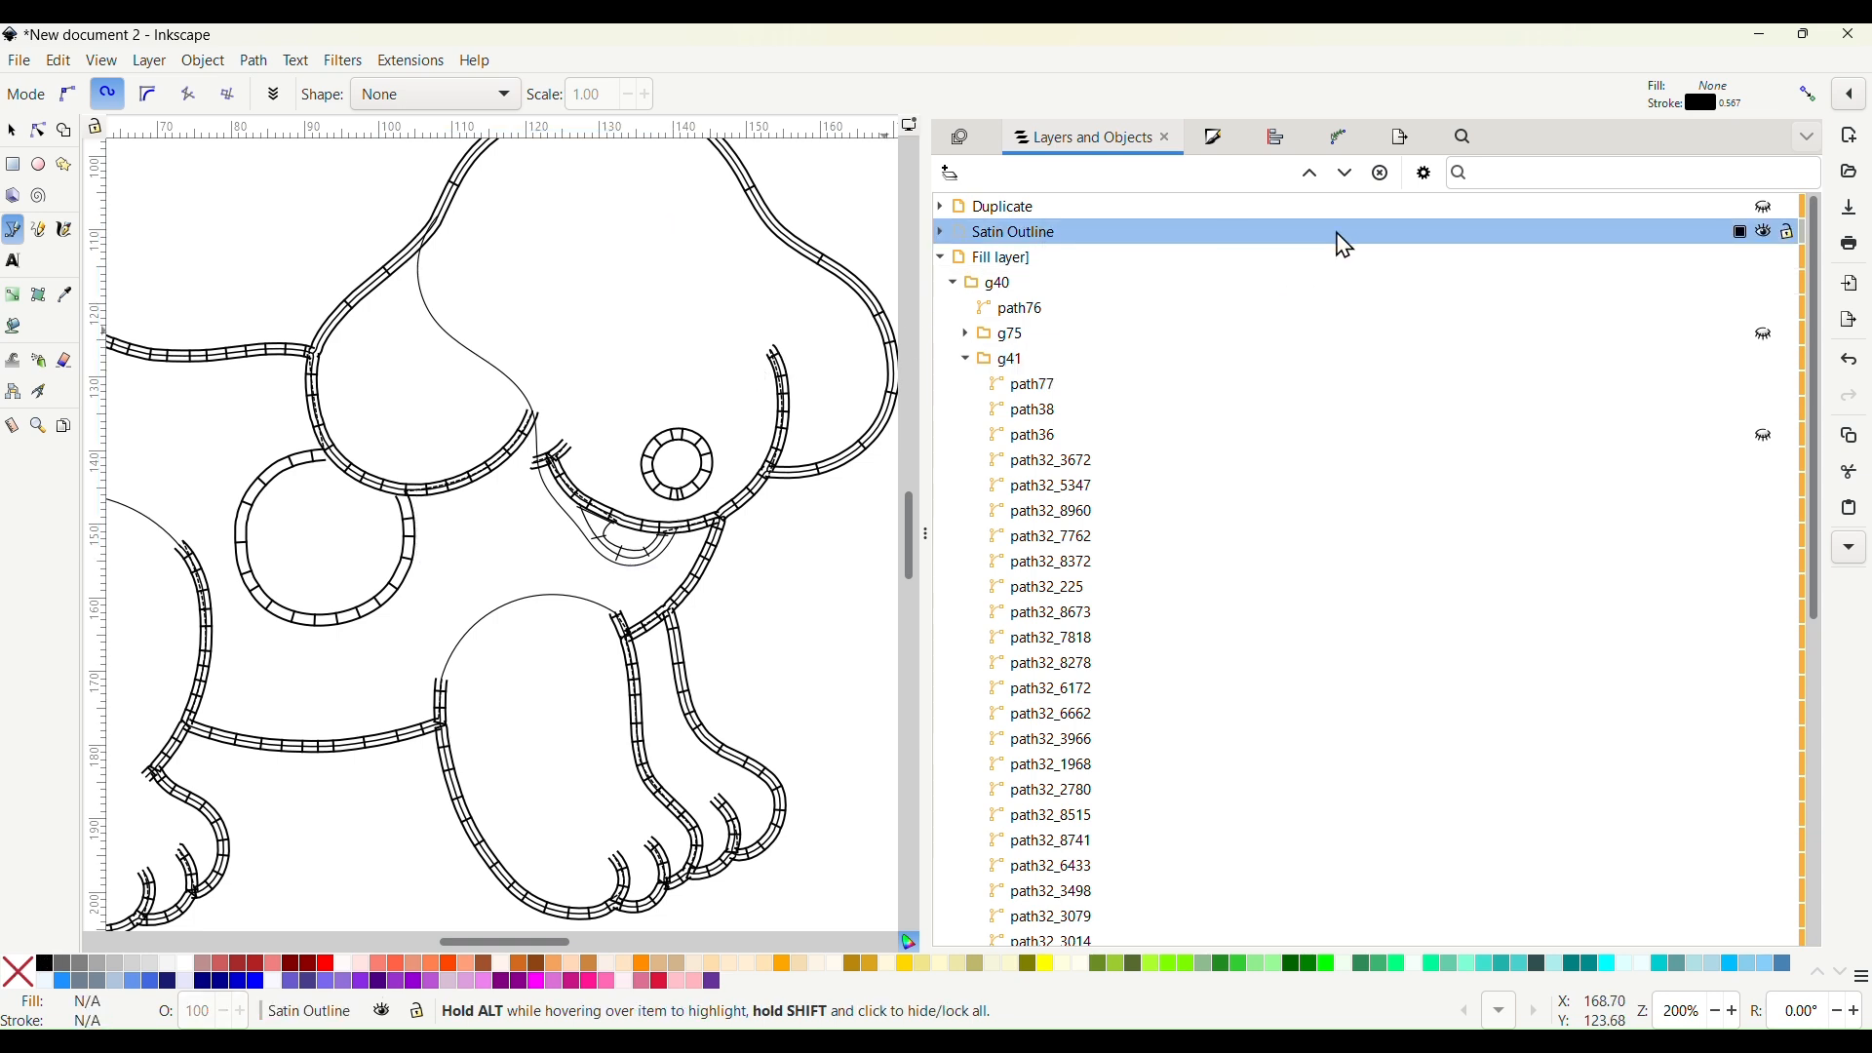
{"action": "left_click", "coordinate": [1768, 234]}
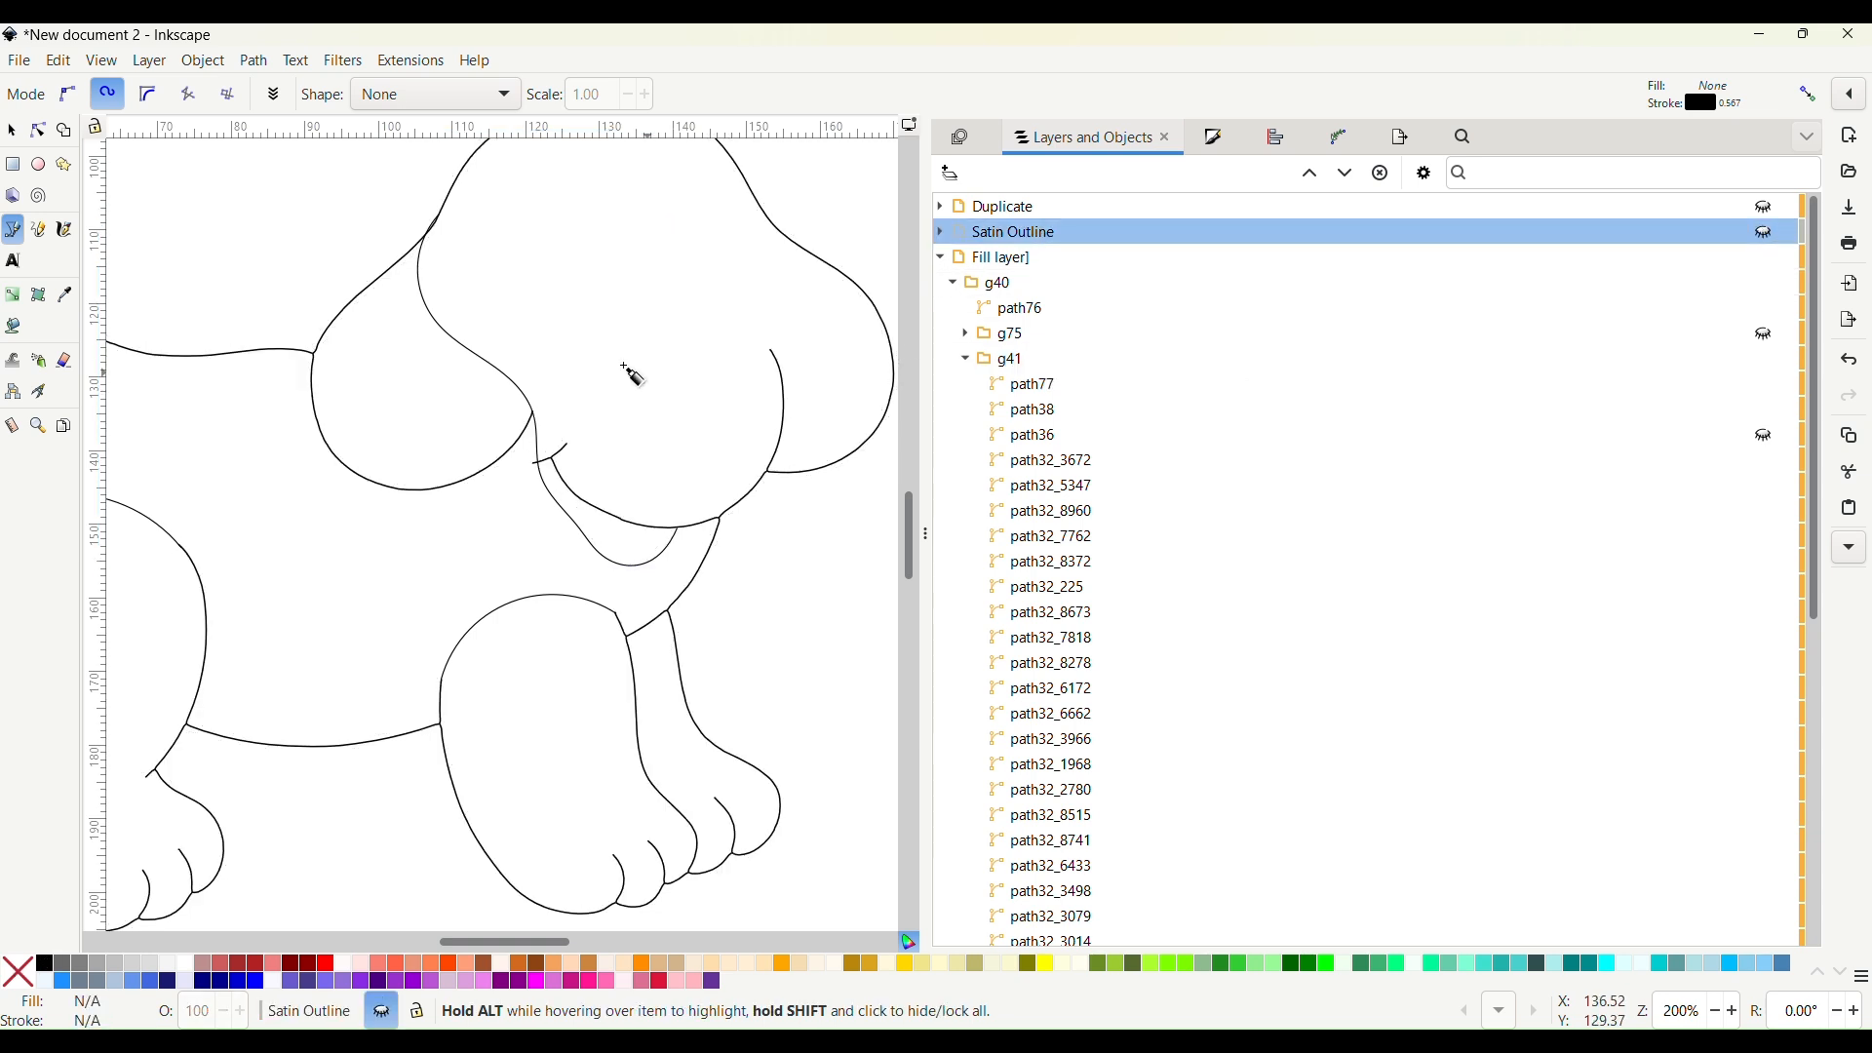
{"action": "left_click", "coordinate": [21, 134]}
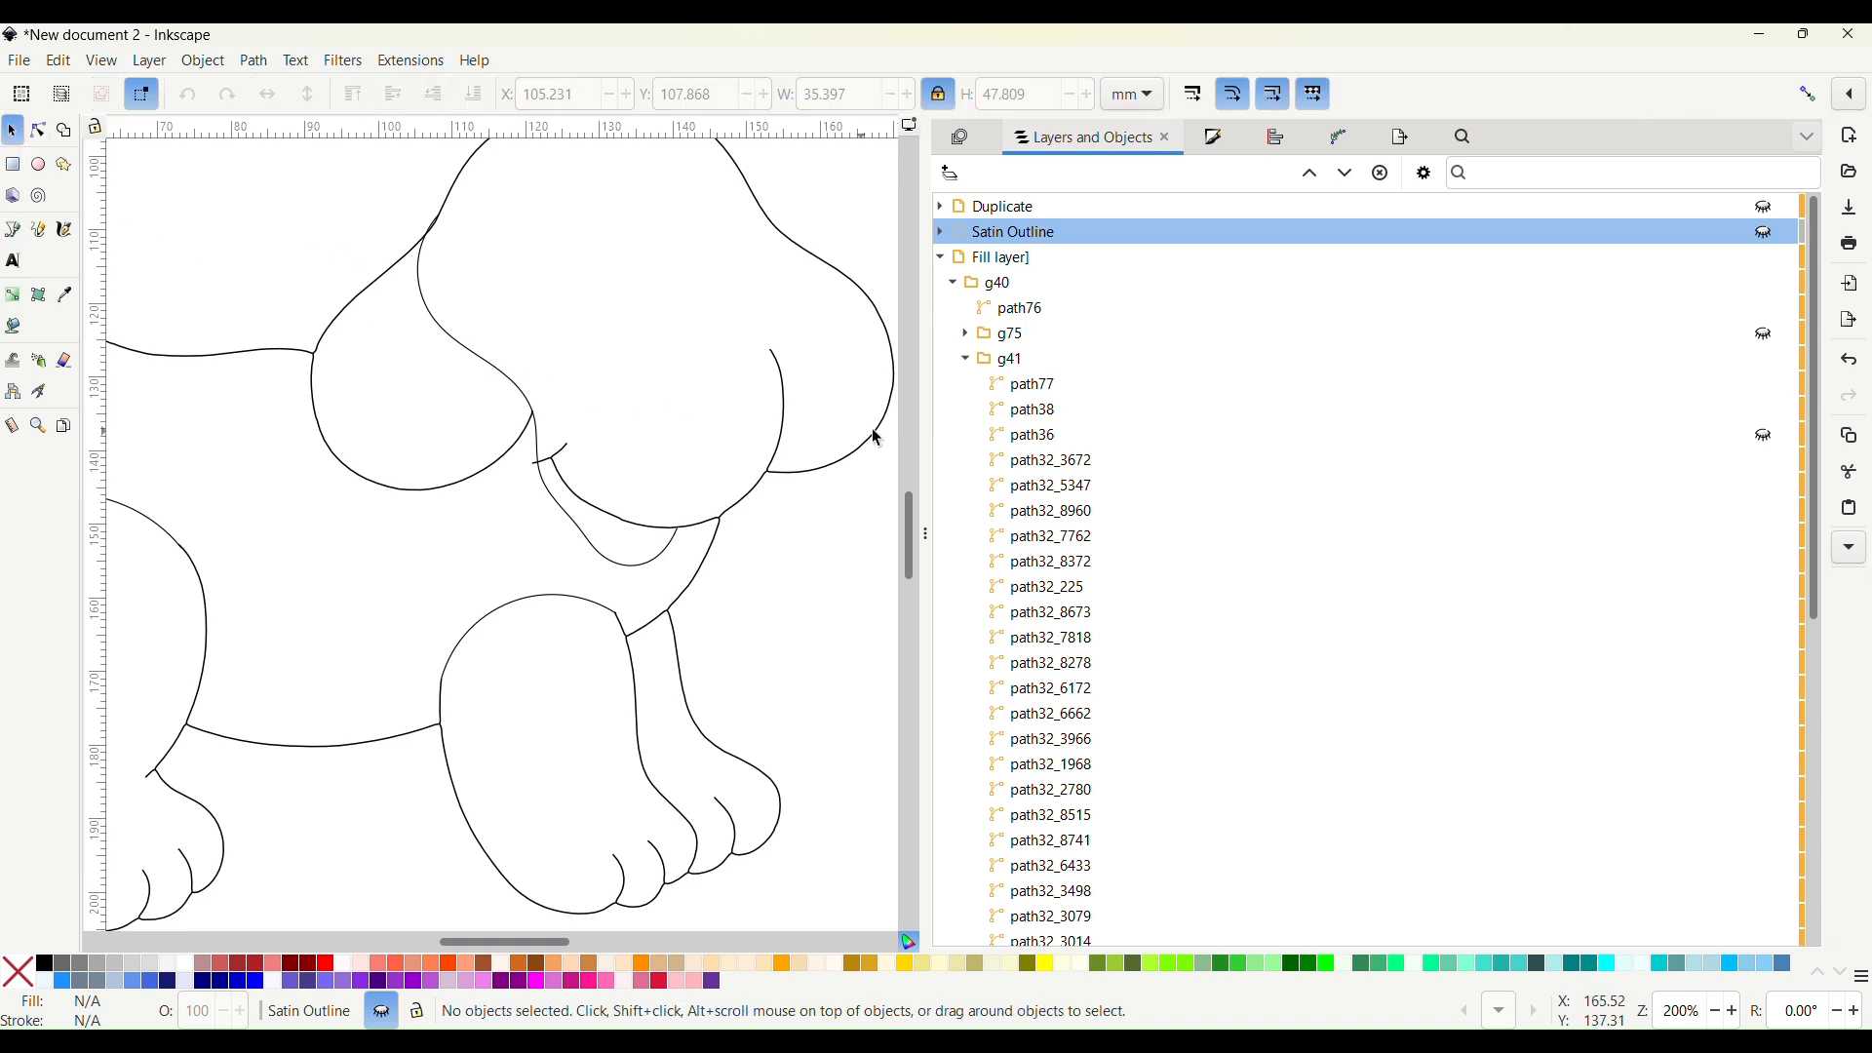
{"action": "scroll", "coordinate": [1072, 450], "scroll_direction": "down", "scroll_amount": 10}
{"action": "scroll", "coordinate": [1073, 453], "scroll_direction": "up", "scroll_amount": 10}
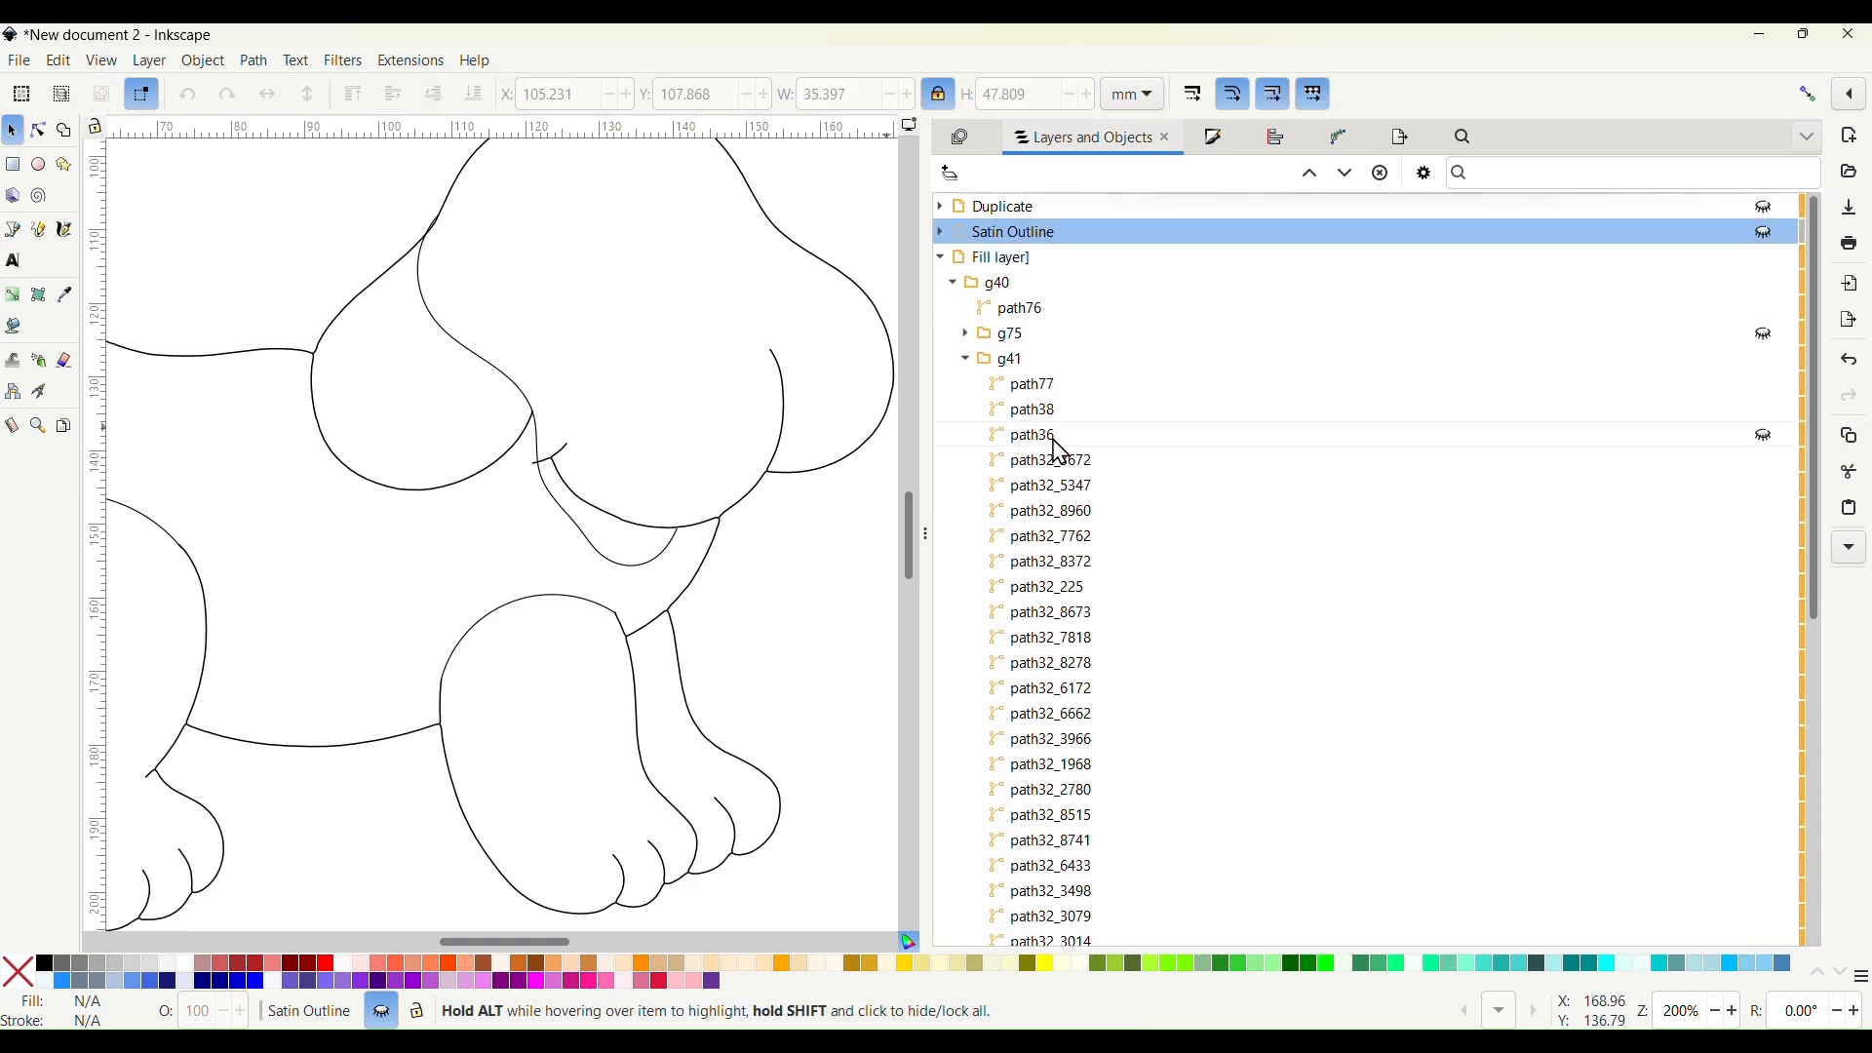
{"action": "left_click", "coordinate": [1017, 339]}
{"action": "left_click", "coordinate": [1014, 360]}
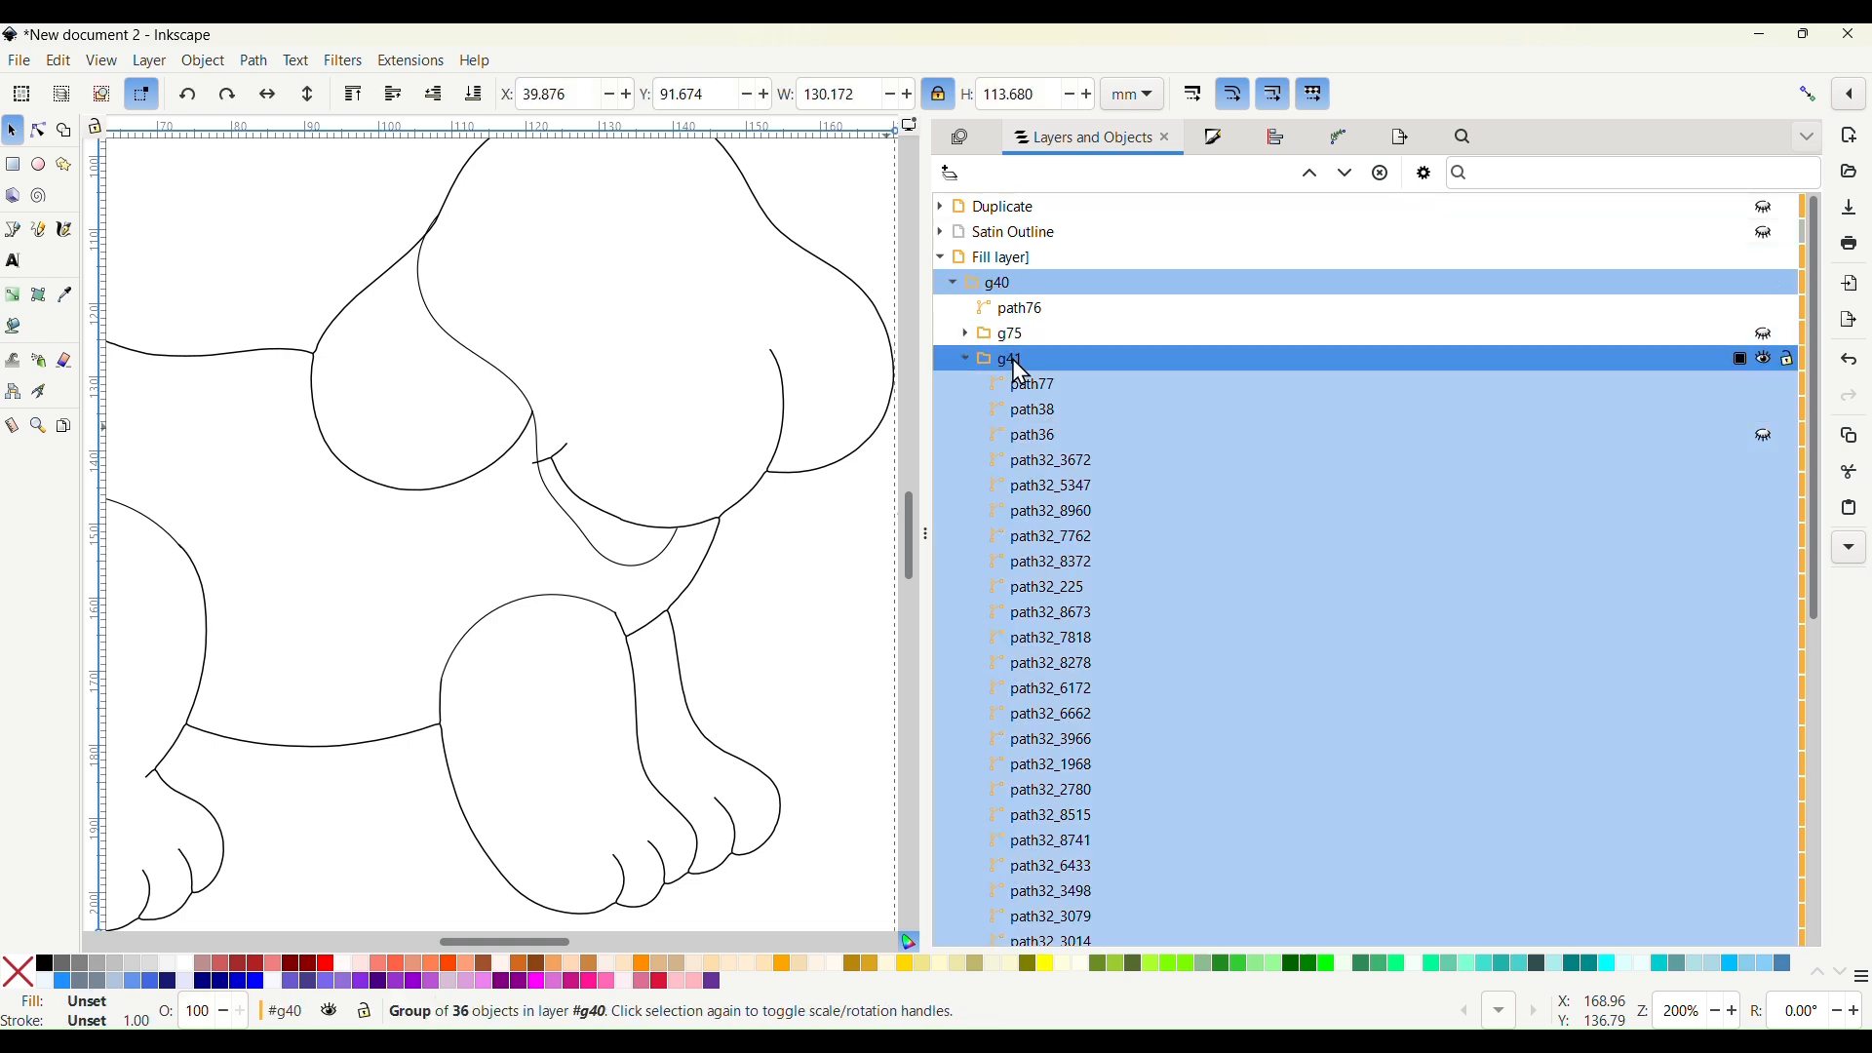
{"action": "left_click", "coordinate": [1015, 360]}
{"action": "scroll", "coordinate": [824, 390], "scroll_direction": "up", "scroll_amount": 6}
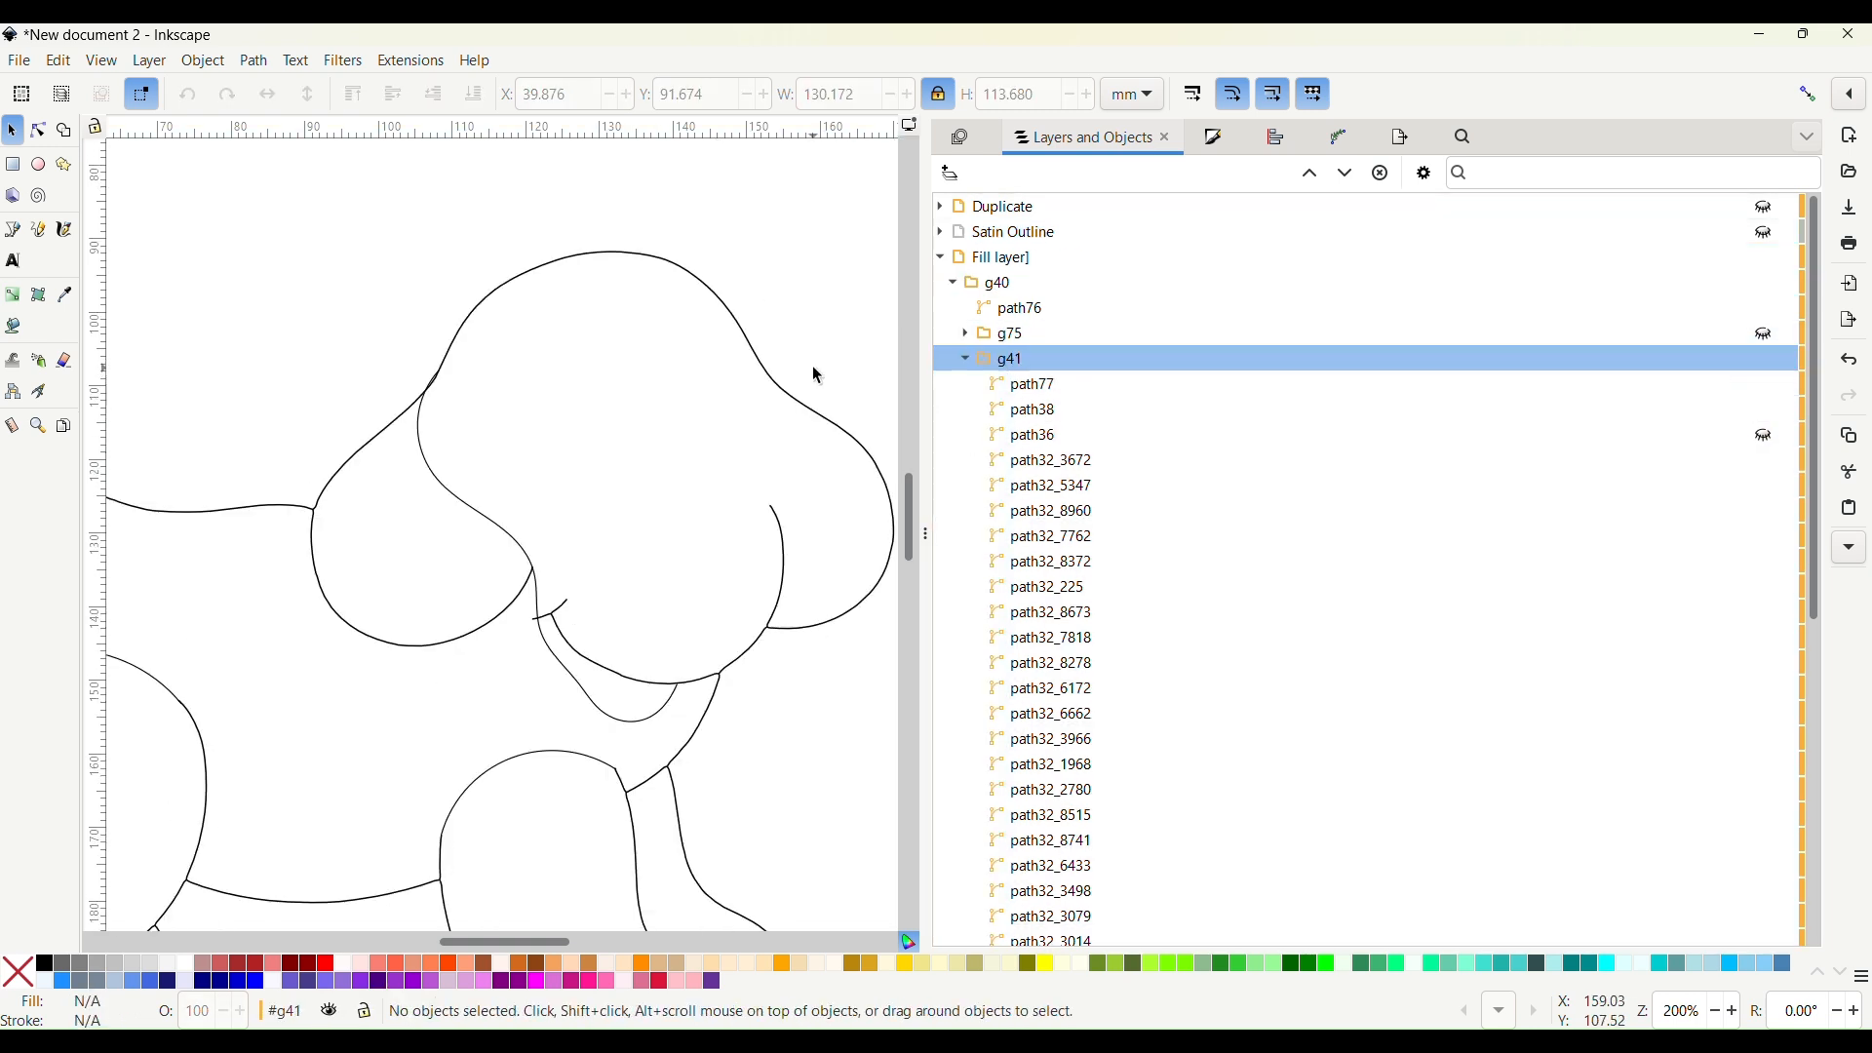
Draw a curve from the open upper end of the front ear's inner line up past the head outline
{"action": "left_click", "coordinate": [13, 232]}
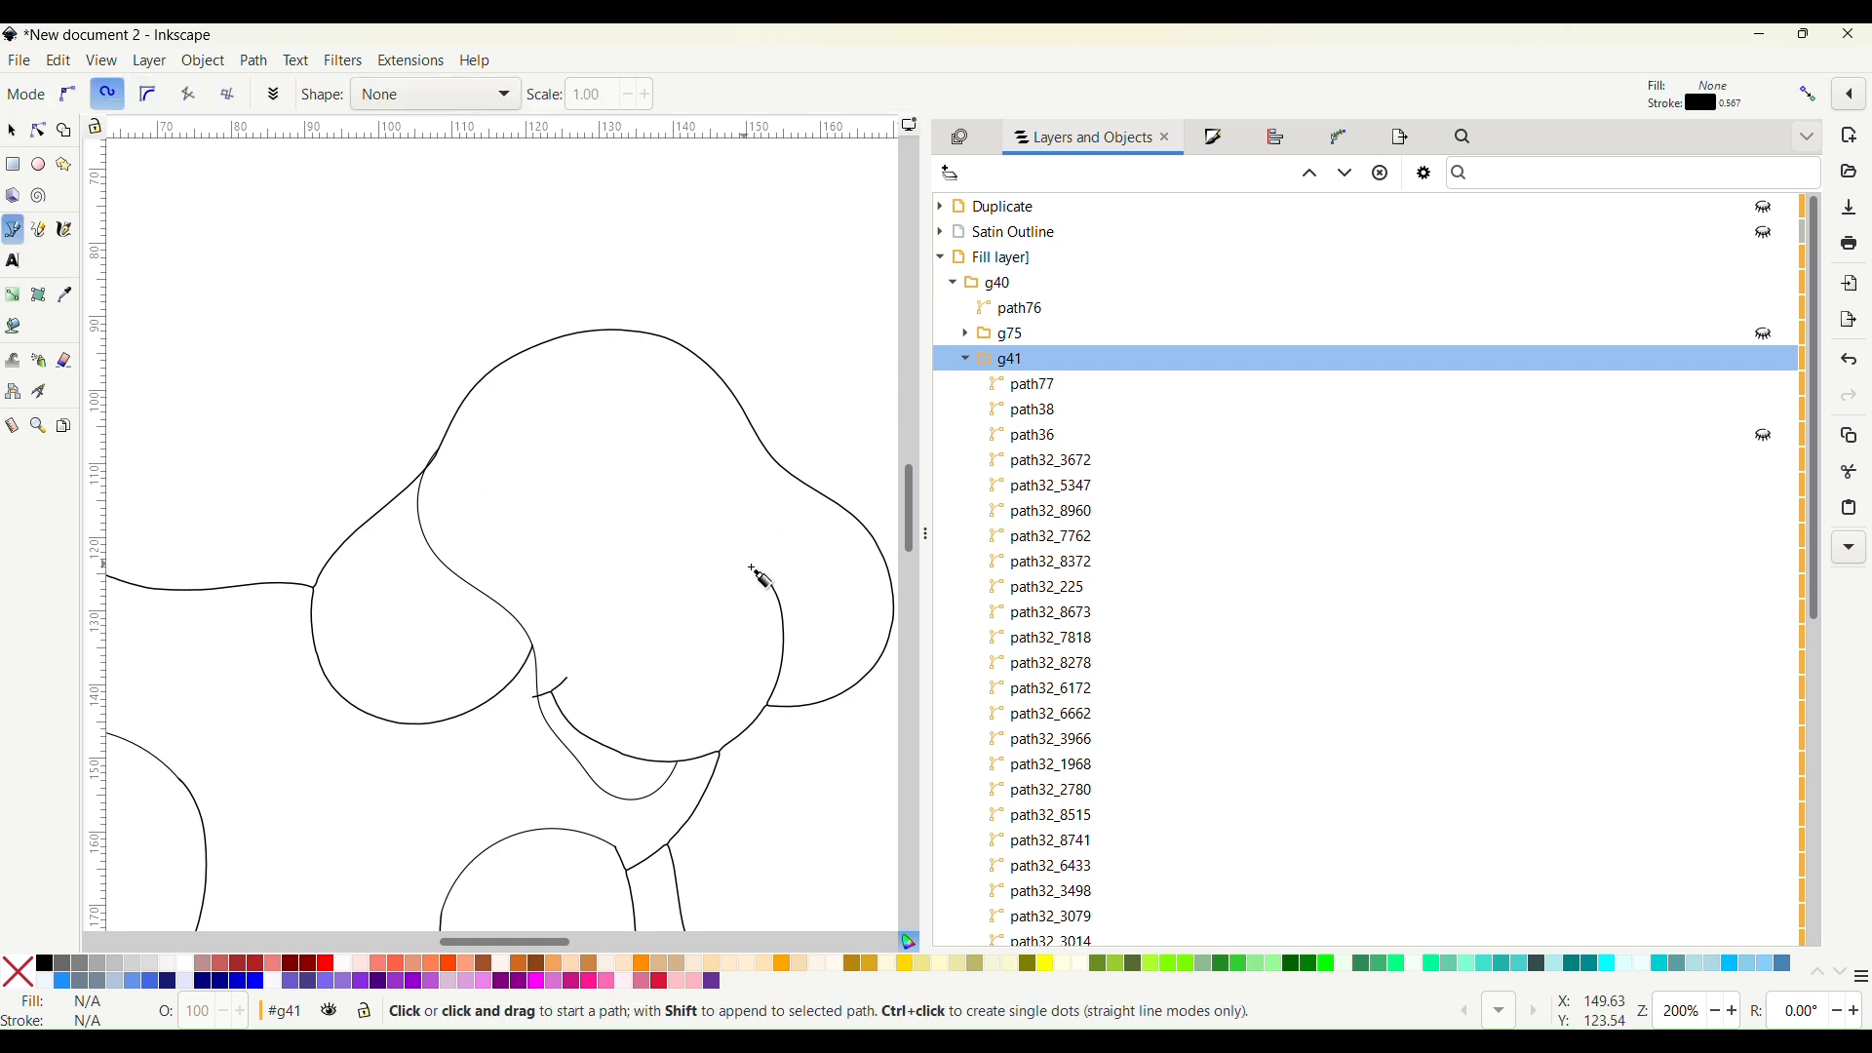
{"action": "scroll", "coordinate": [777, 598], "scroll_direction": "up", "scroll_amount": 3}
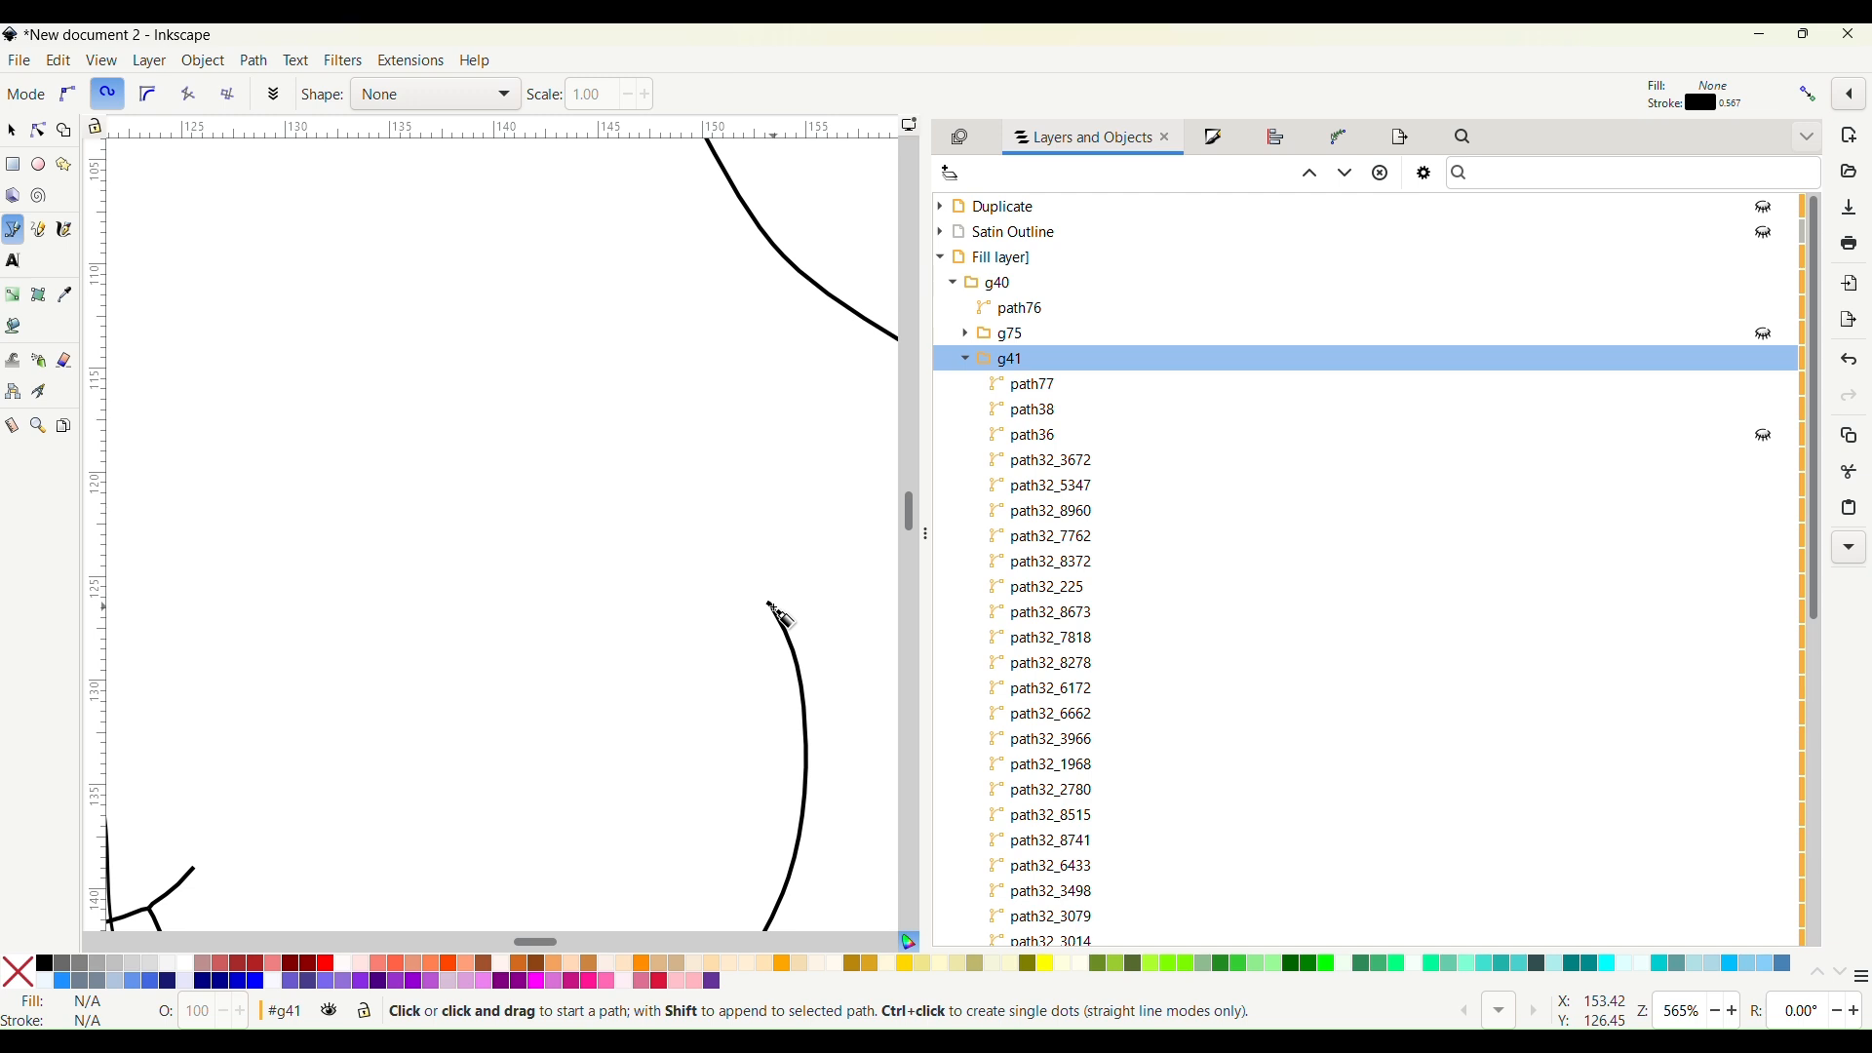
{"action": "left_click", "coordinate": [773, 607]}
{"action": "left_click", "coordinate": [816, 430]}
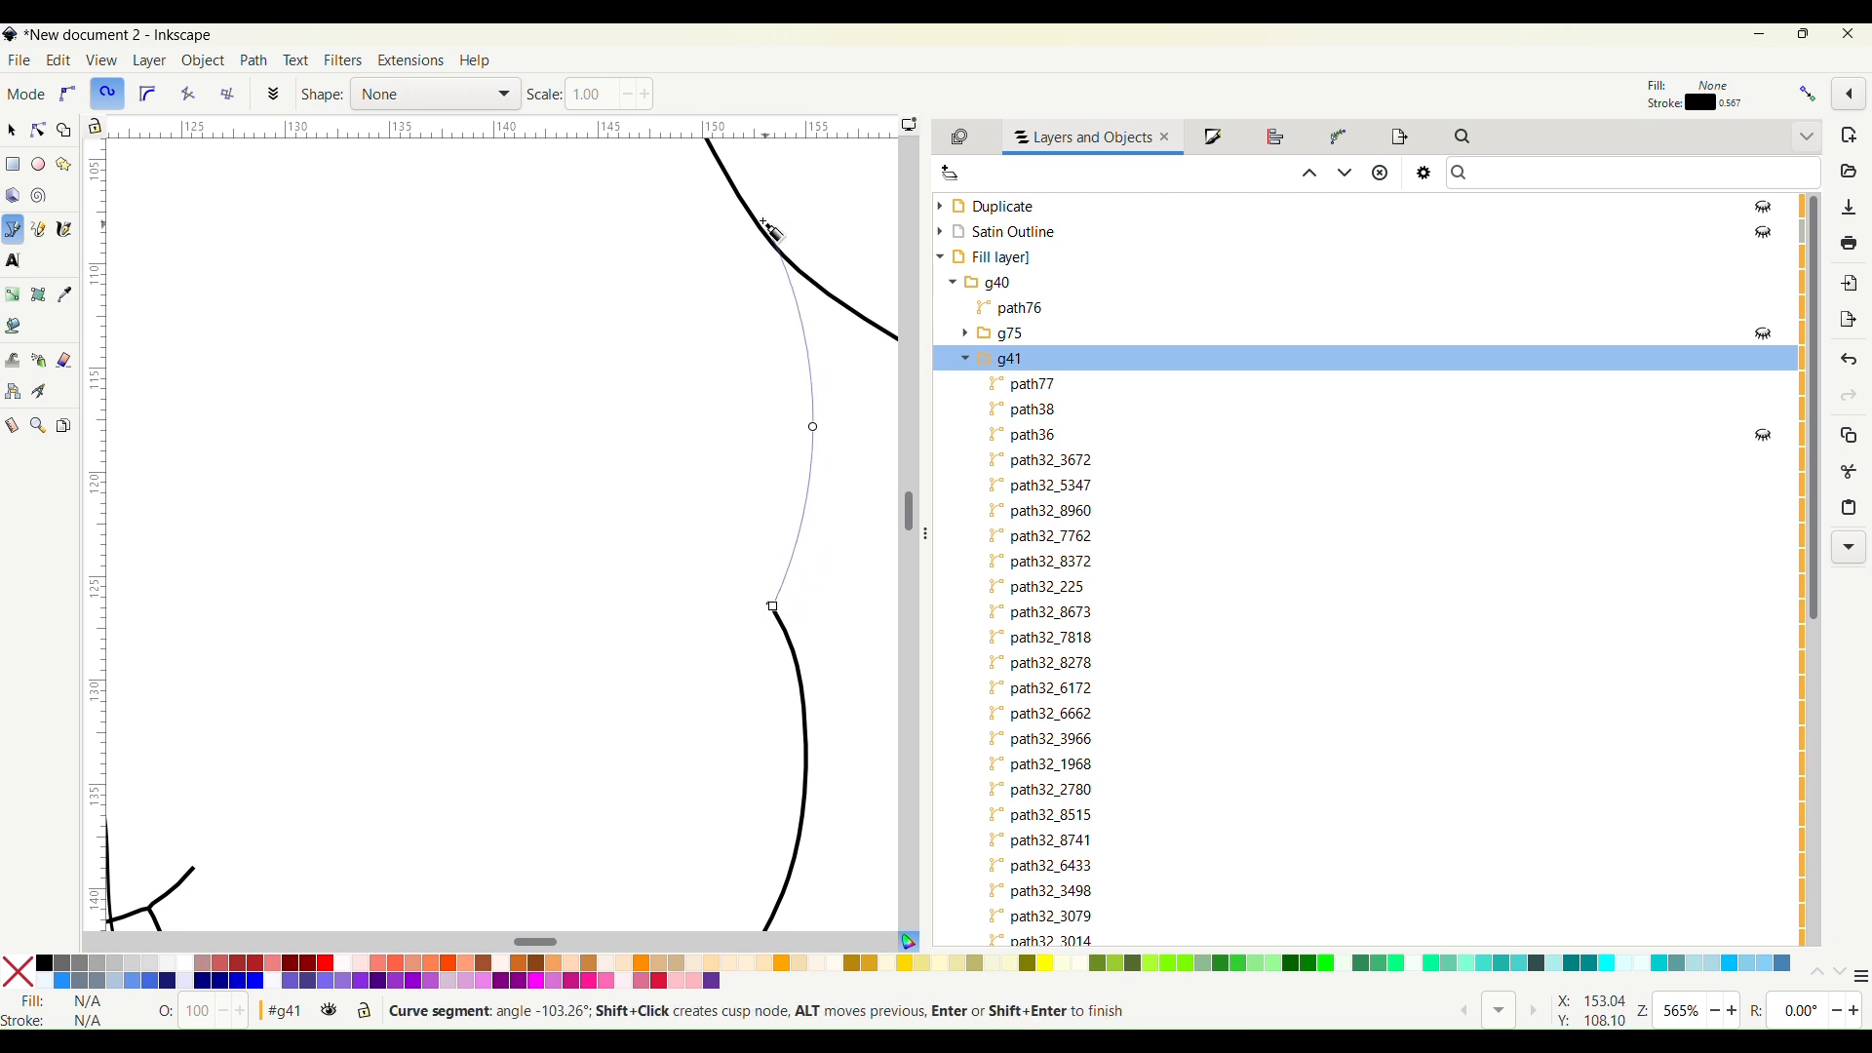
{"action": "double_click", "coordinate": [766, 210]}
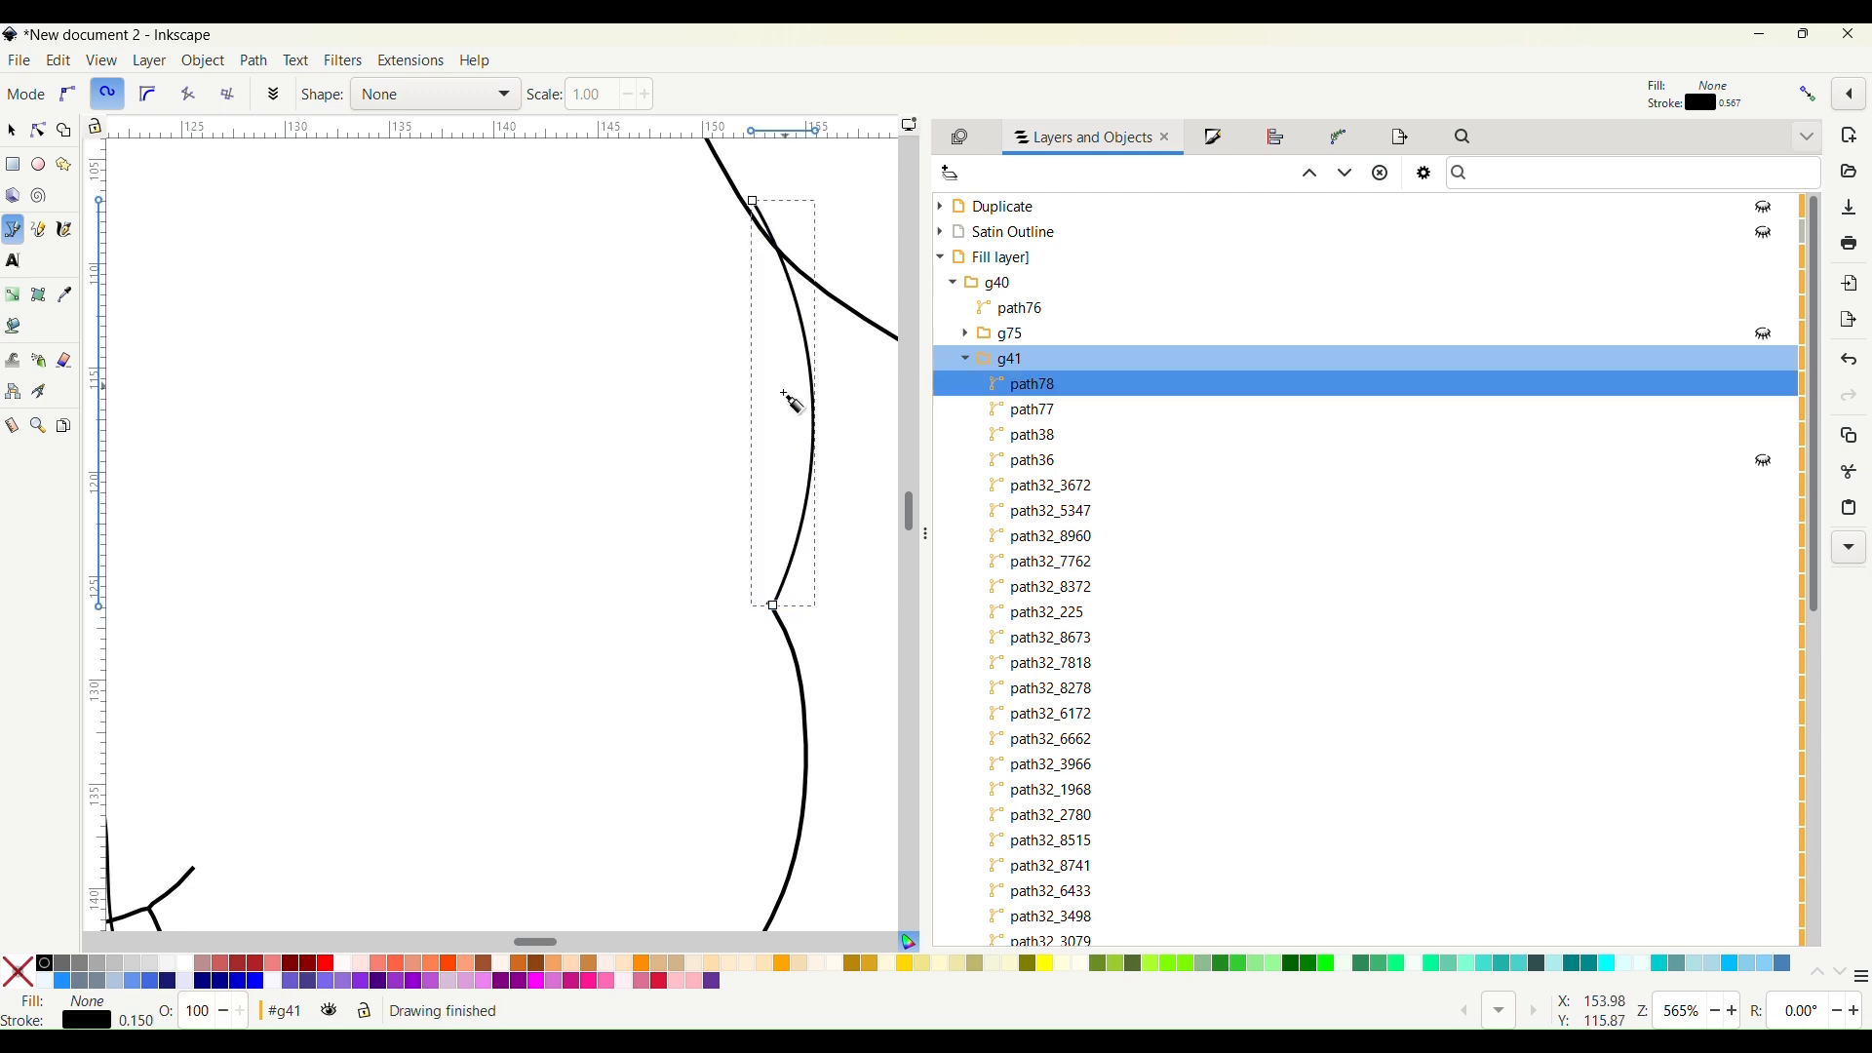
Split the muzzle's lower line just before the mouth curve's end and delete the part running to the mouth corner
{"action": "key", "text": "1"}
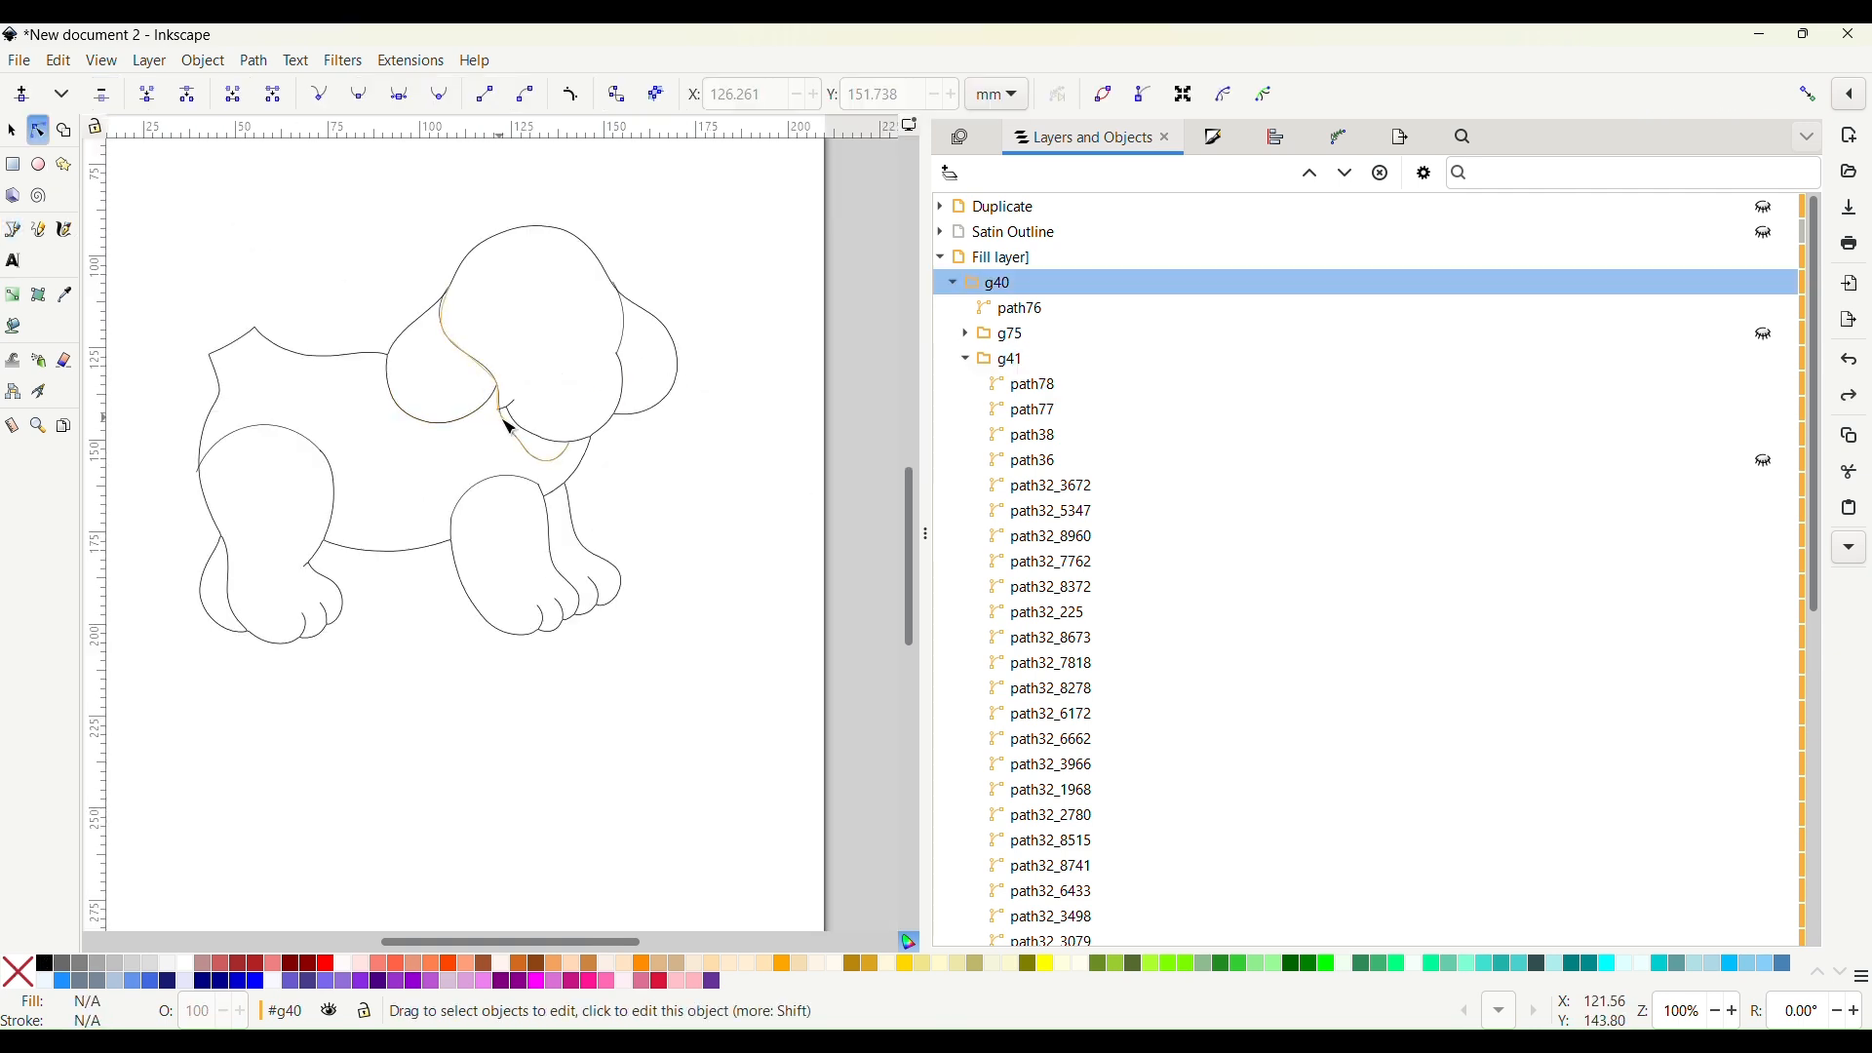
{"action": "left_click", "coordinate": [524, 425]}
{"action": "scroll", "coordinate": [532, 424], "scroll_direction": "up", "scroll_amount": 4}
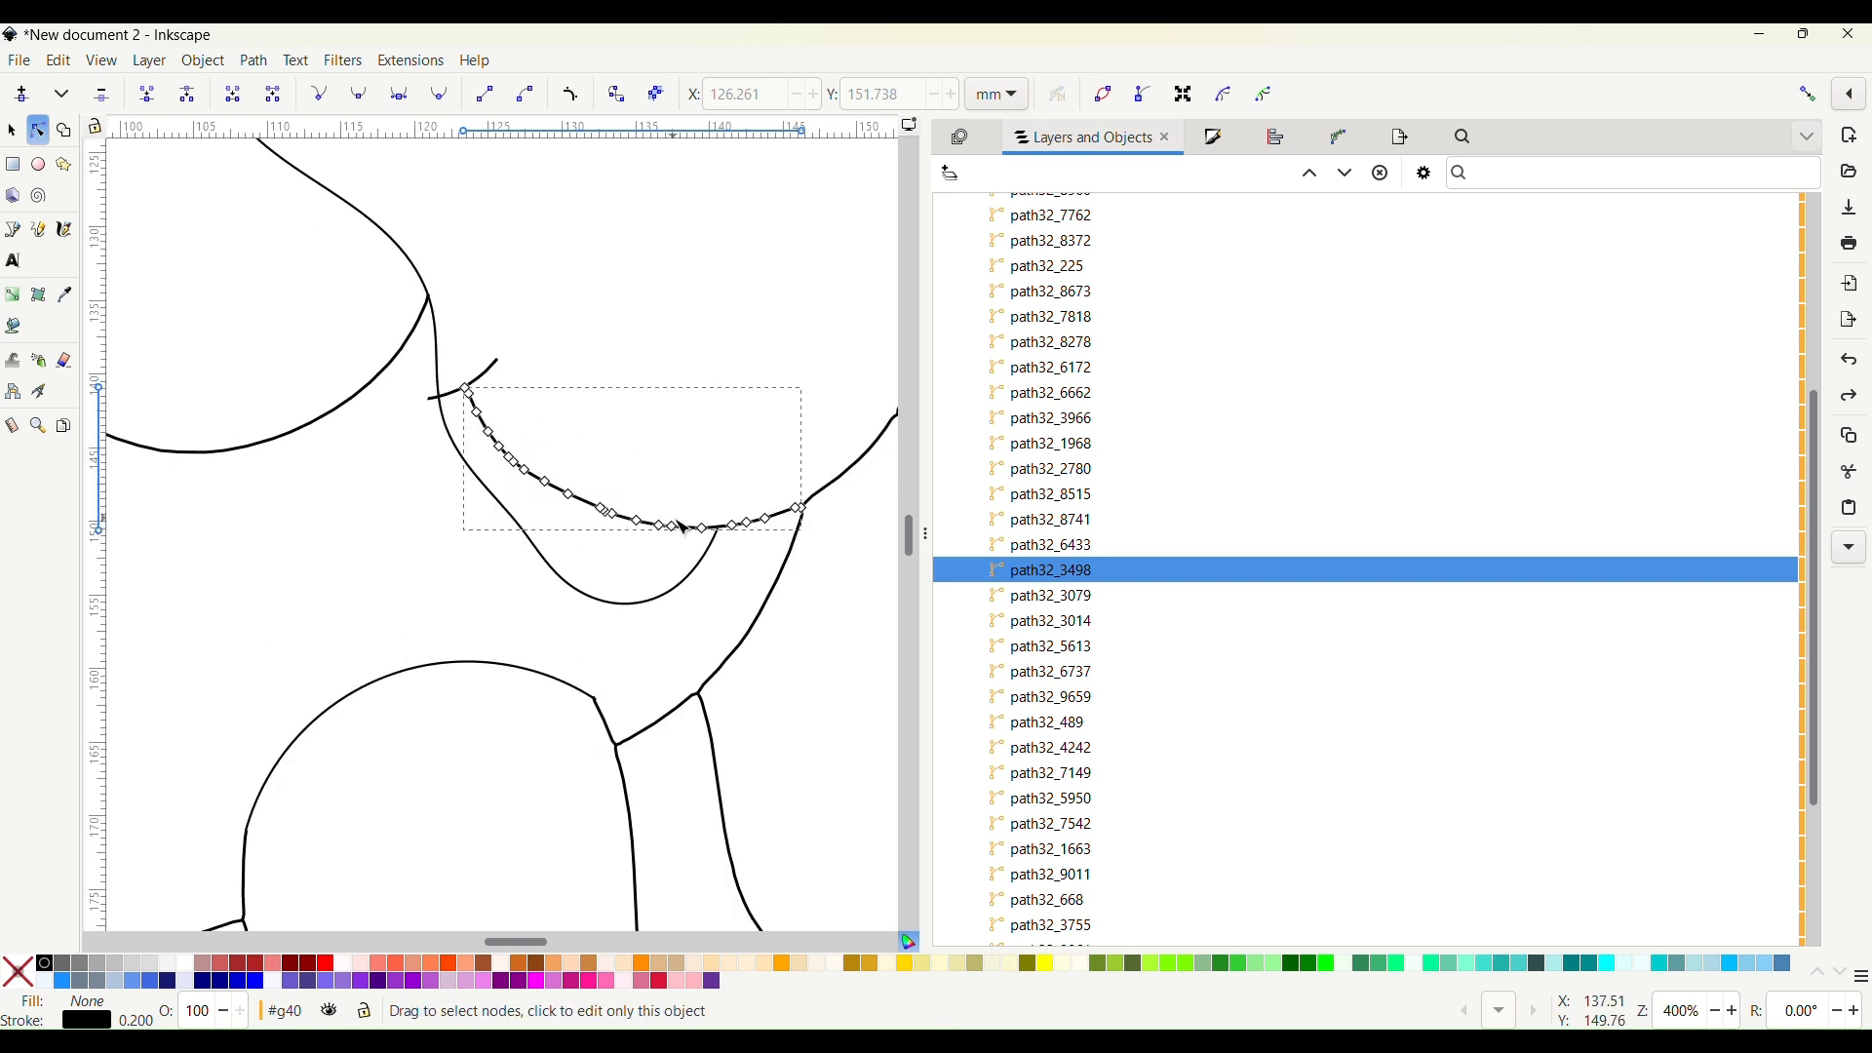
{"action": "left_click", "coordinate": [682, 527]}
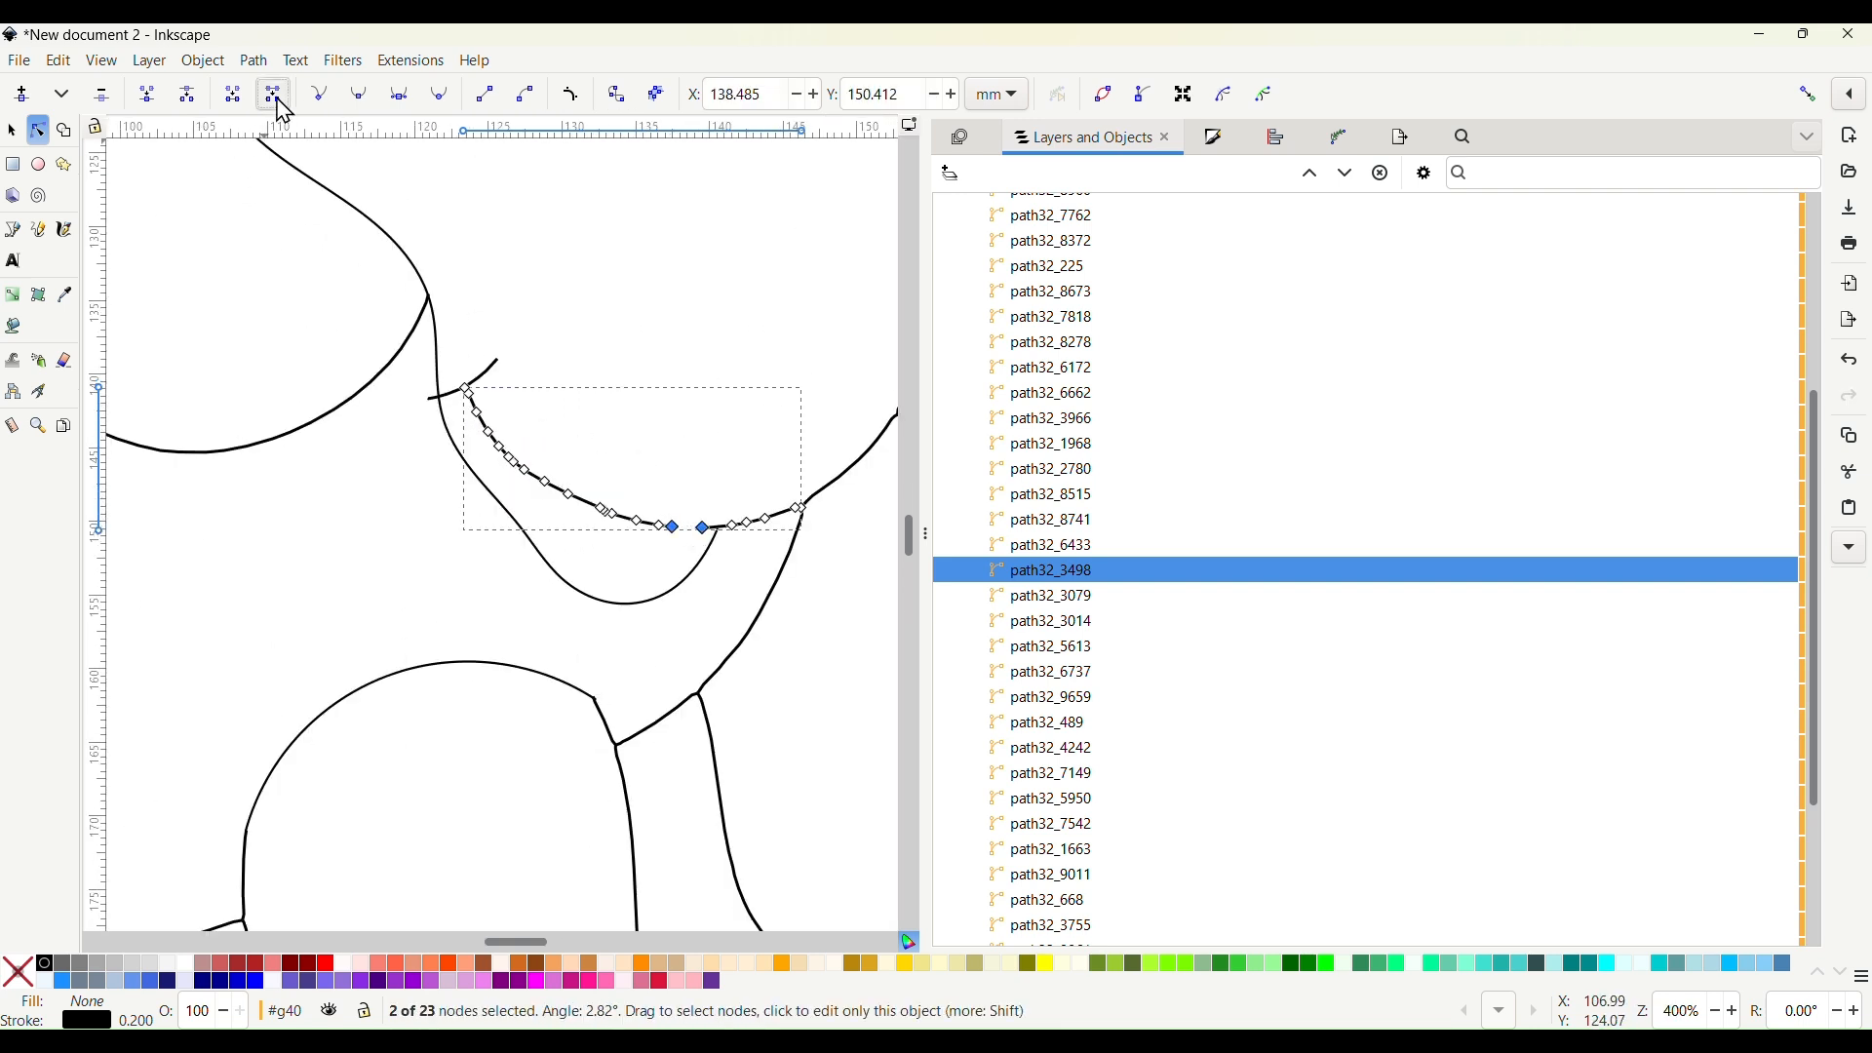
{"action": "left_click_drag", "start_coordinate": [407, 363], "coordinate": [679, 564]}
{"action": "key", "text": "Delete"}
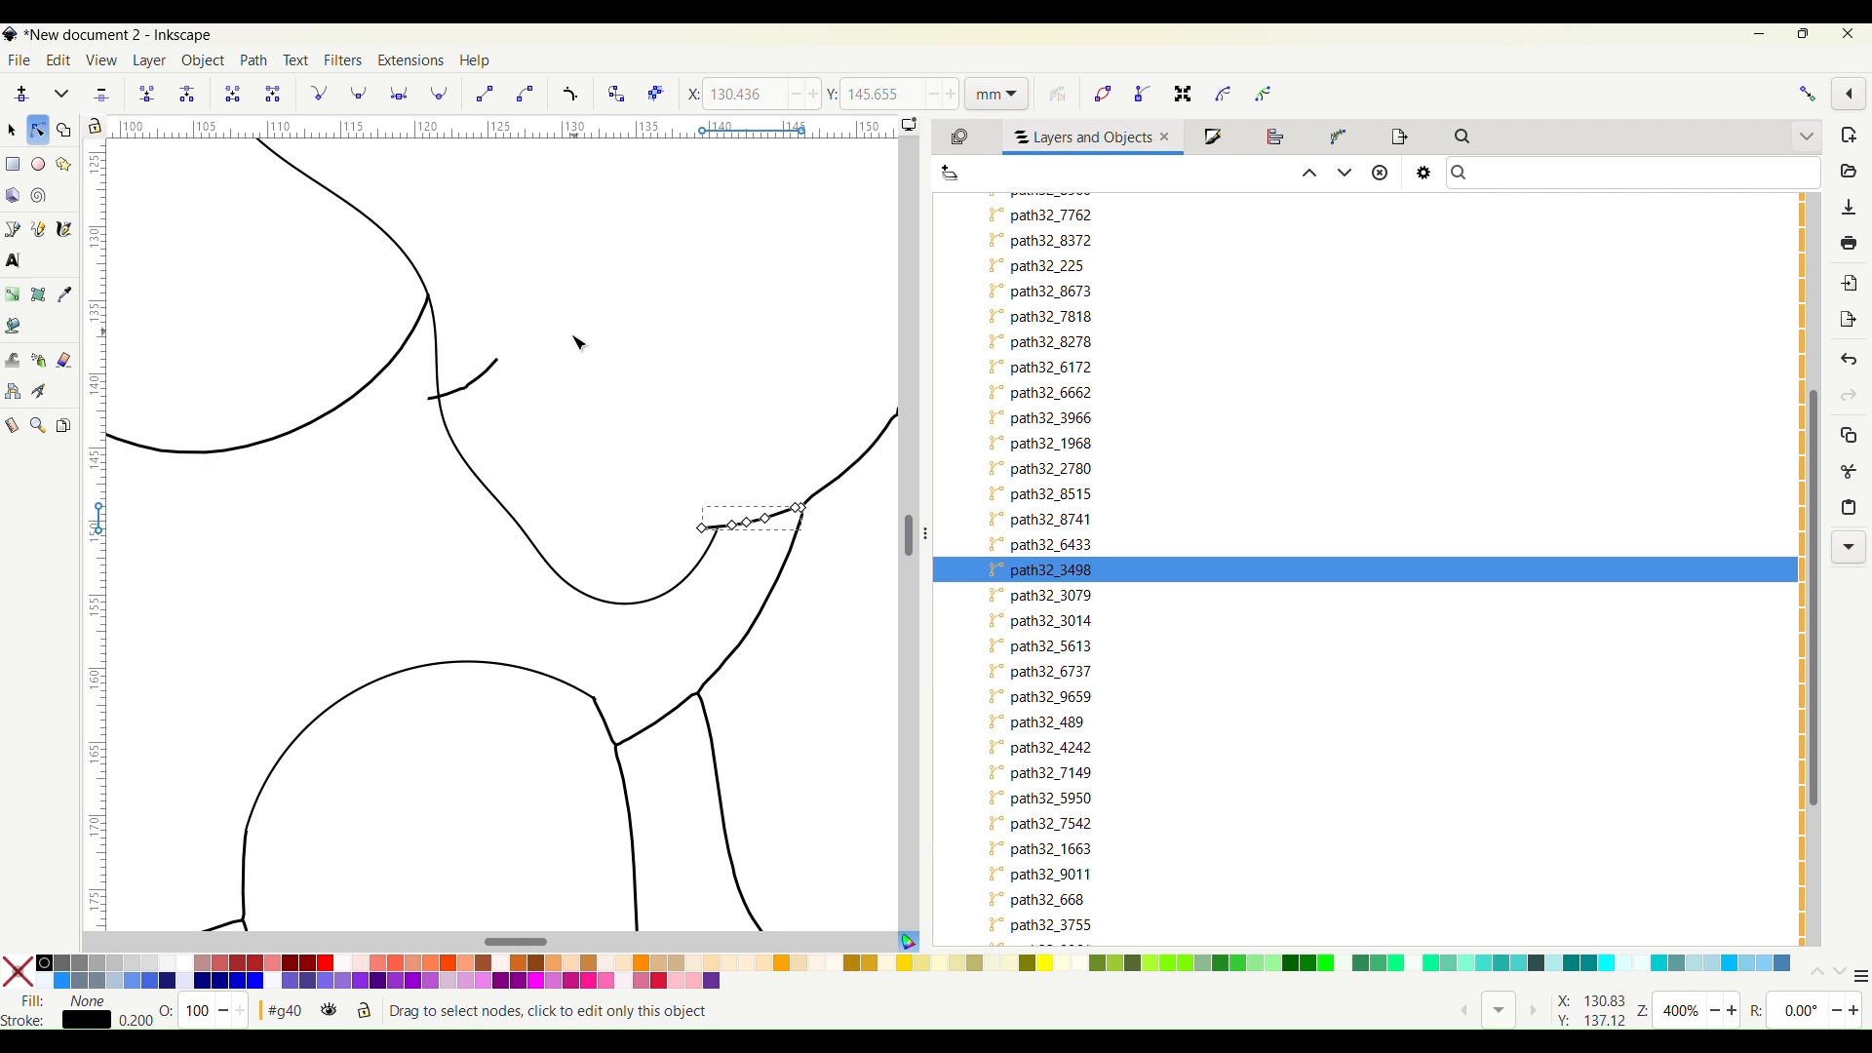
Delete the two short strokes at the mouth corner that cross the new head curve
{"action": "left_click", "coordinate": [484, 375]}
{"action": "left_click_drag", "start_coordinate": [557, 423], "coordinate": [444, 332]}
{"action": "key", "text": "Delete"}
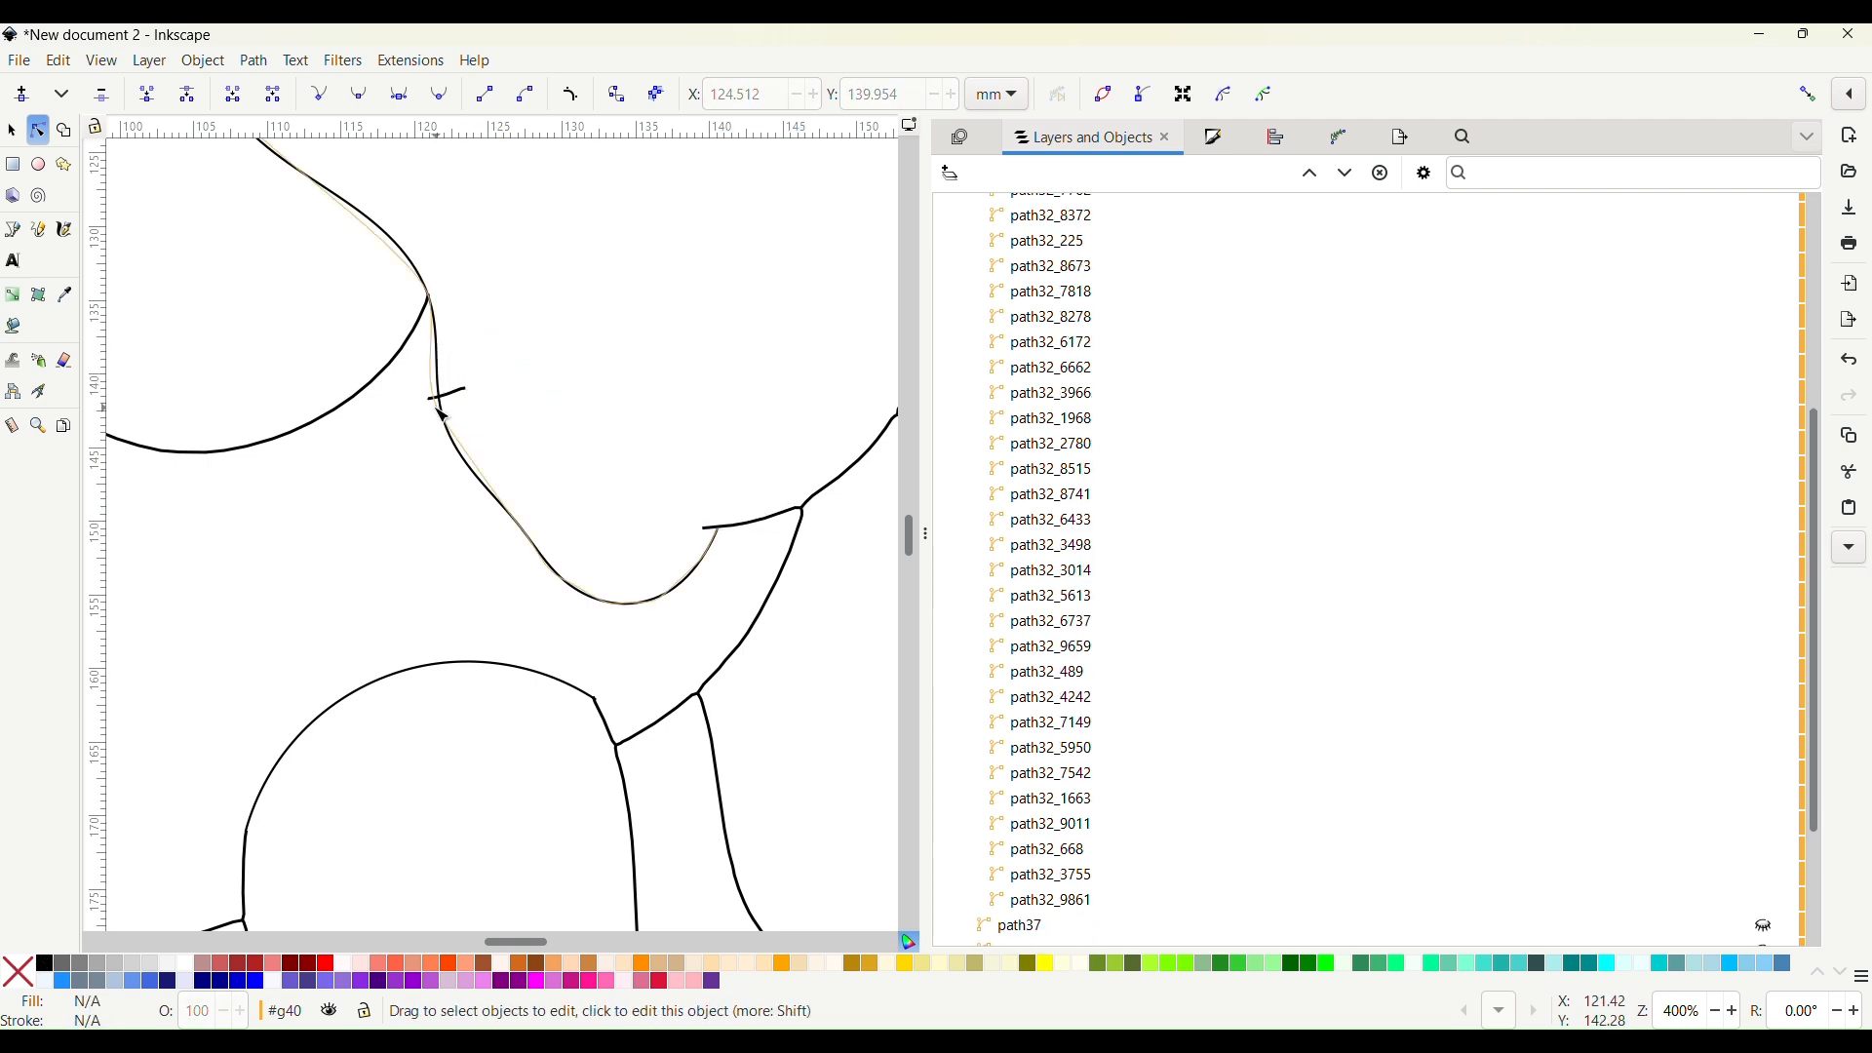
{"action": "left_click", "coordinate": [466, 400]}
{"action": "left_click_drag", "start_coordinate": [515, 457], "coordinate": [417, 372]}
{"action": "key", "text": "Delete"}
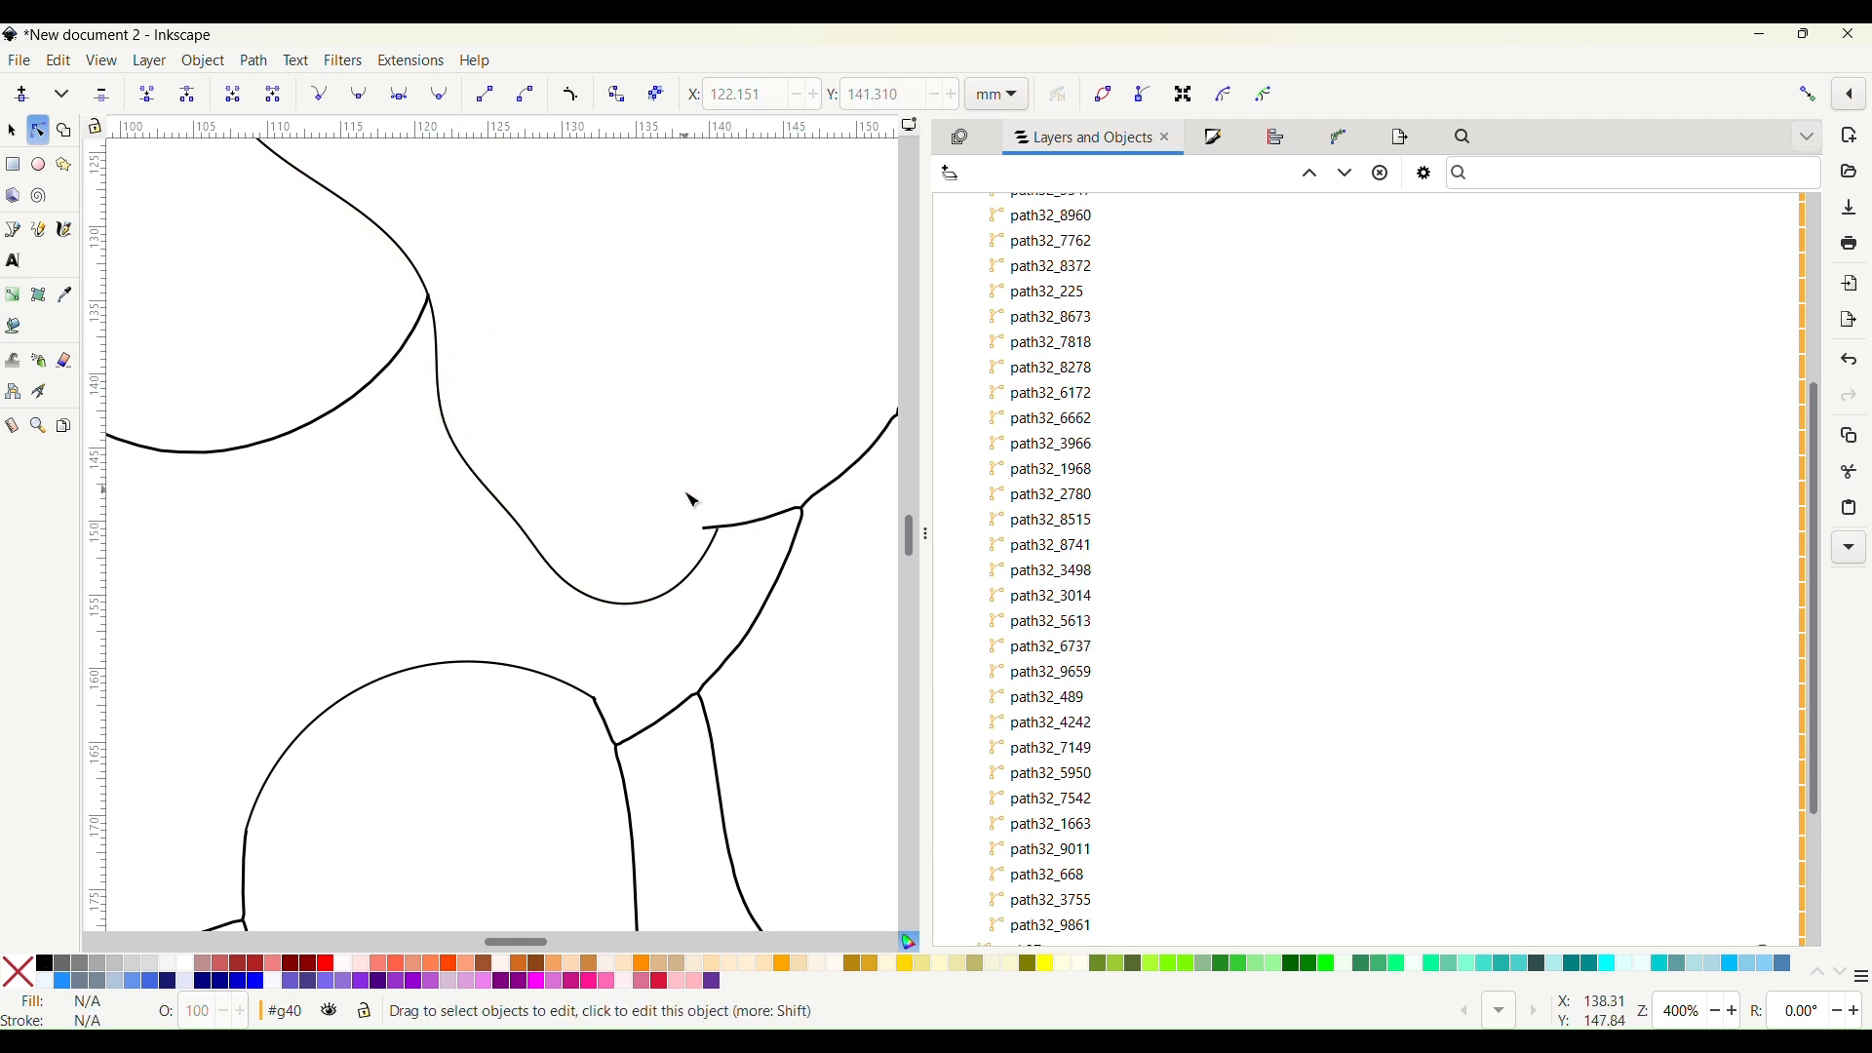
Move the end nodes of the remaining muzzle line and the mouth curve together so the two paths meet
{"action": "left_click", "coordinate": [706, 532]}
{"action": "scroll", "coordinate": [726, 541], "scroll_direction": "up", "scroll_amount": 3}
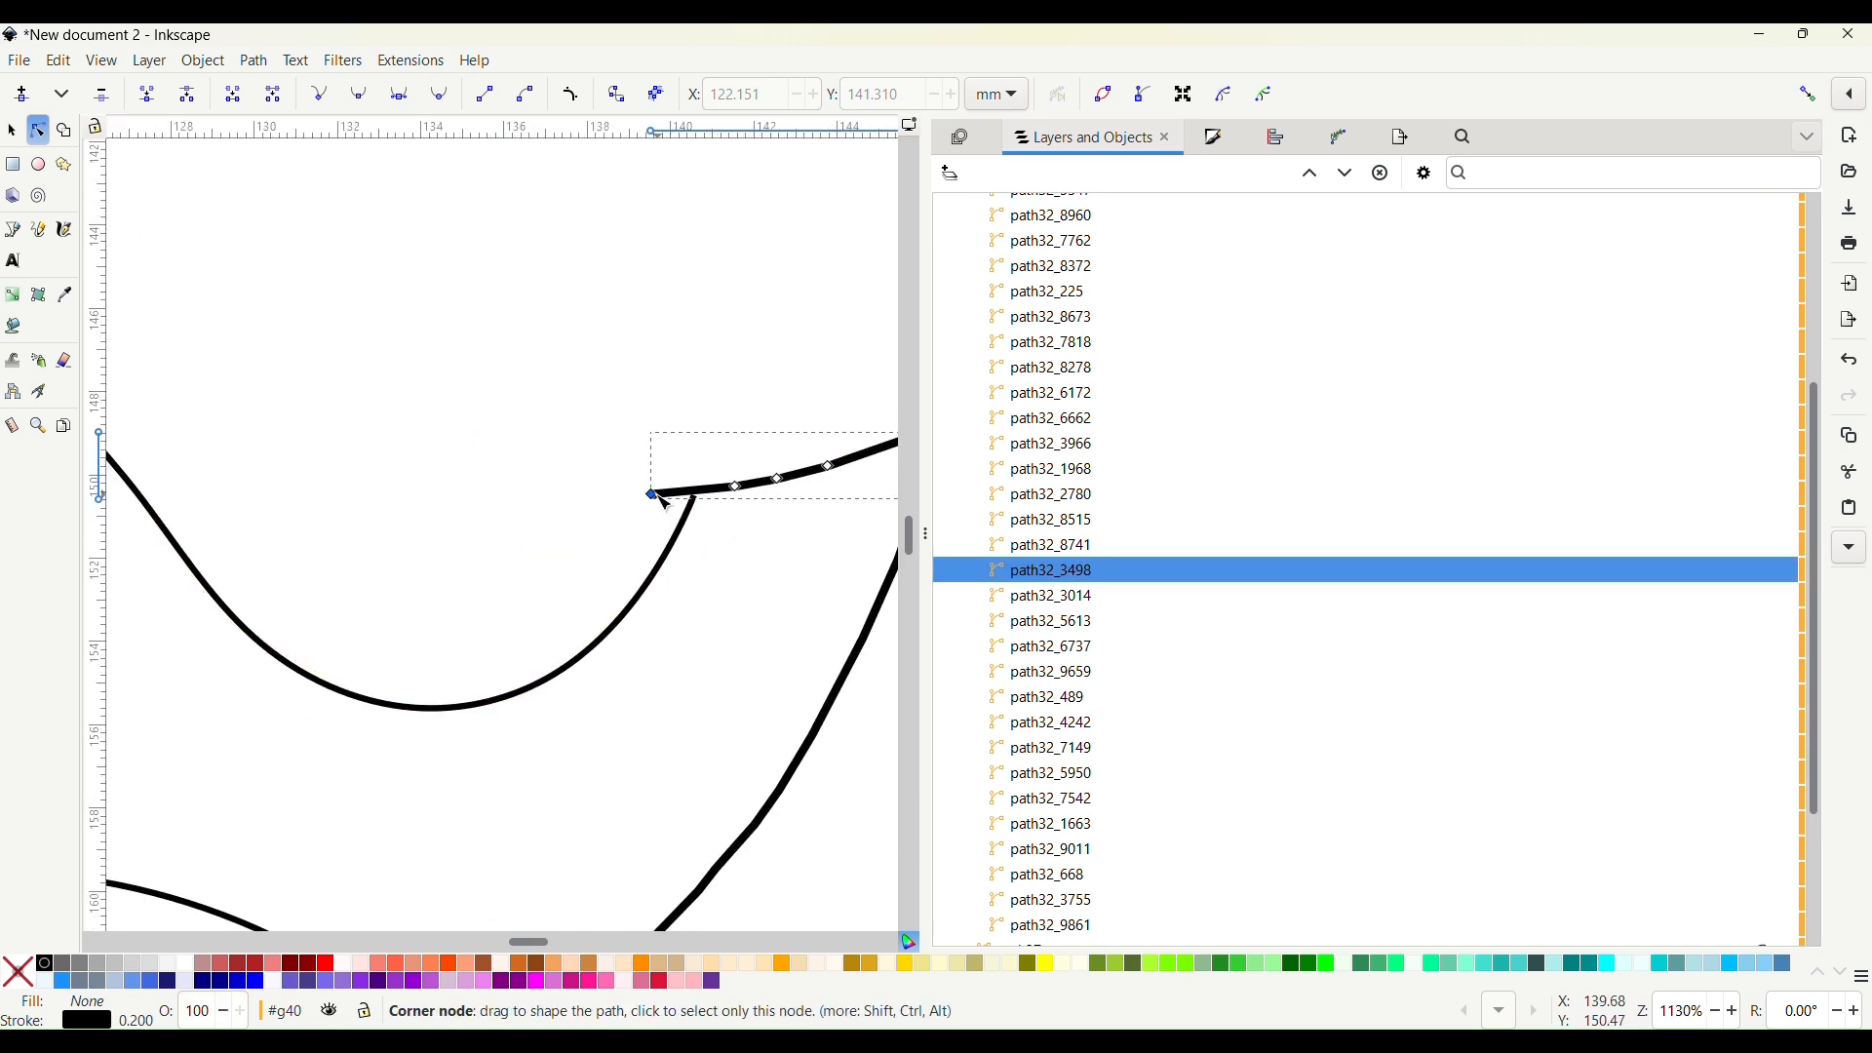
{"action": "left_click_drag", "start_coordinate": [652, 495], "coordinate": [692, 494]}
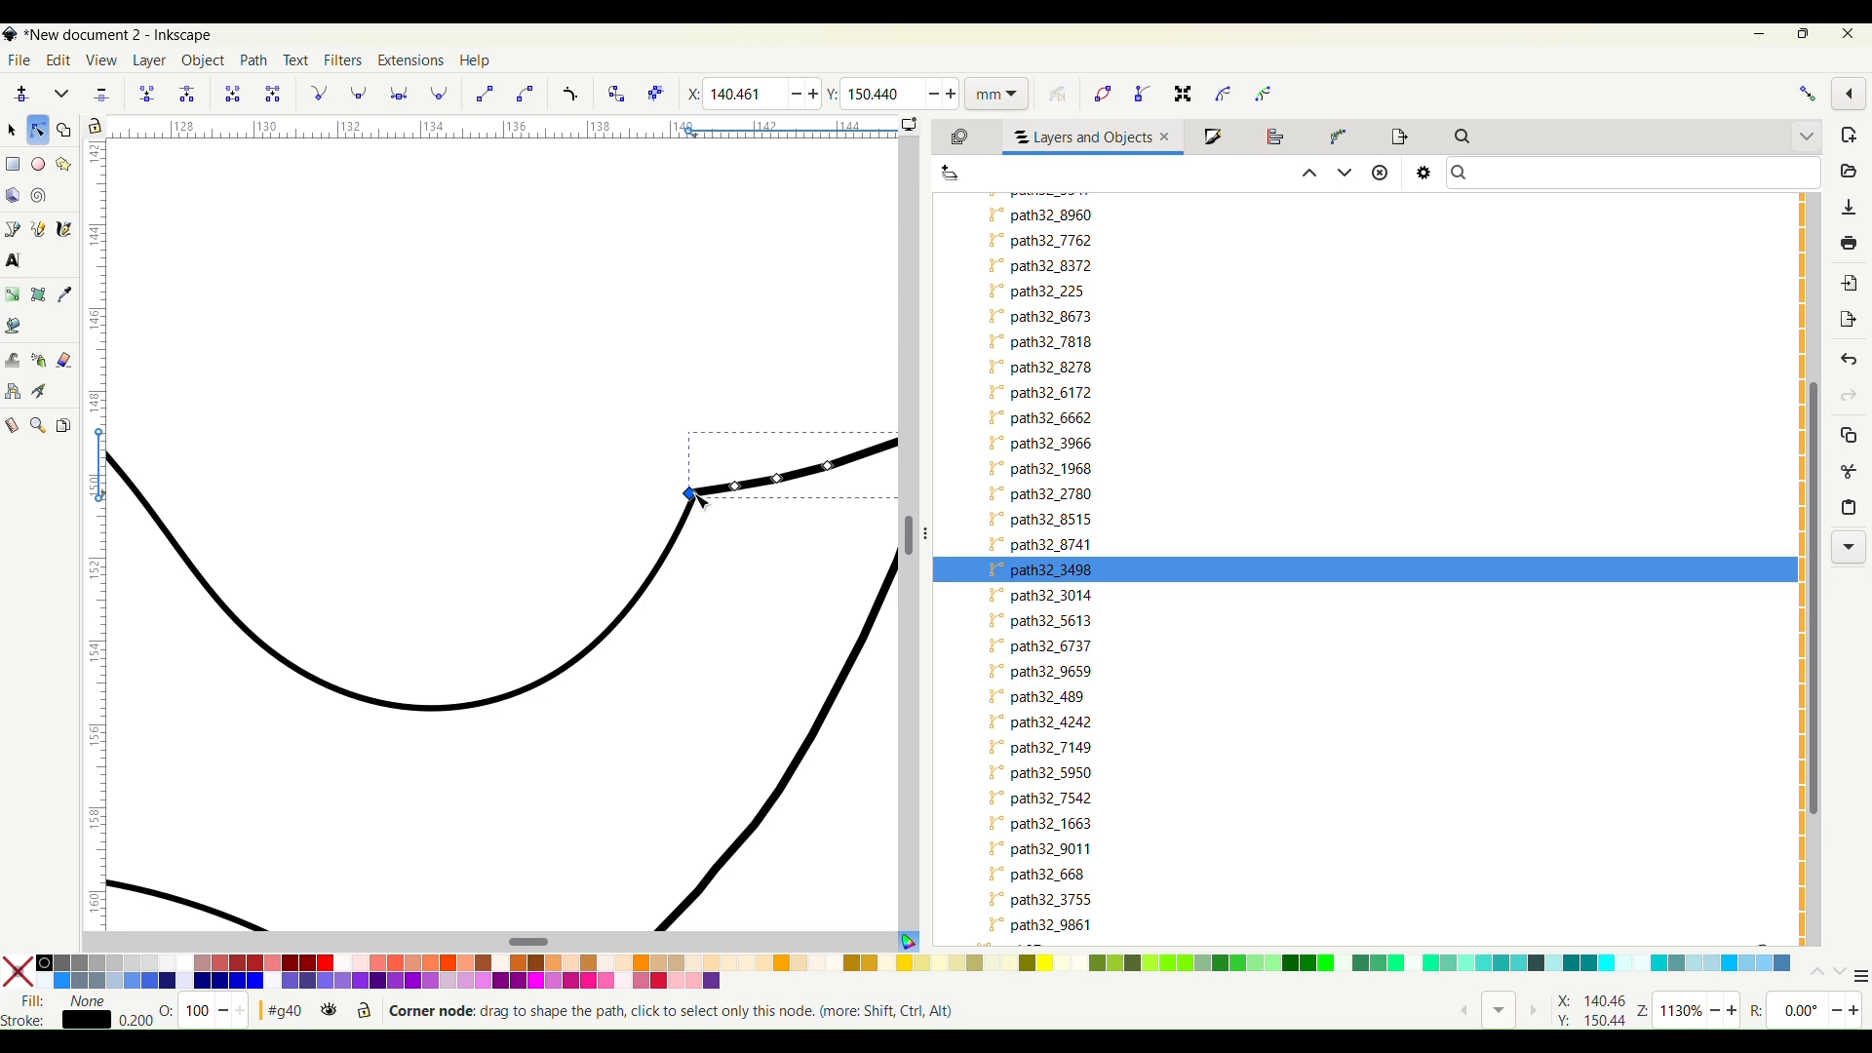
{"action": "left_click", "coordinate": [701, 507]}
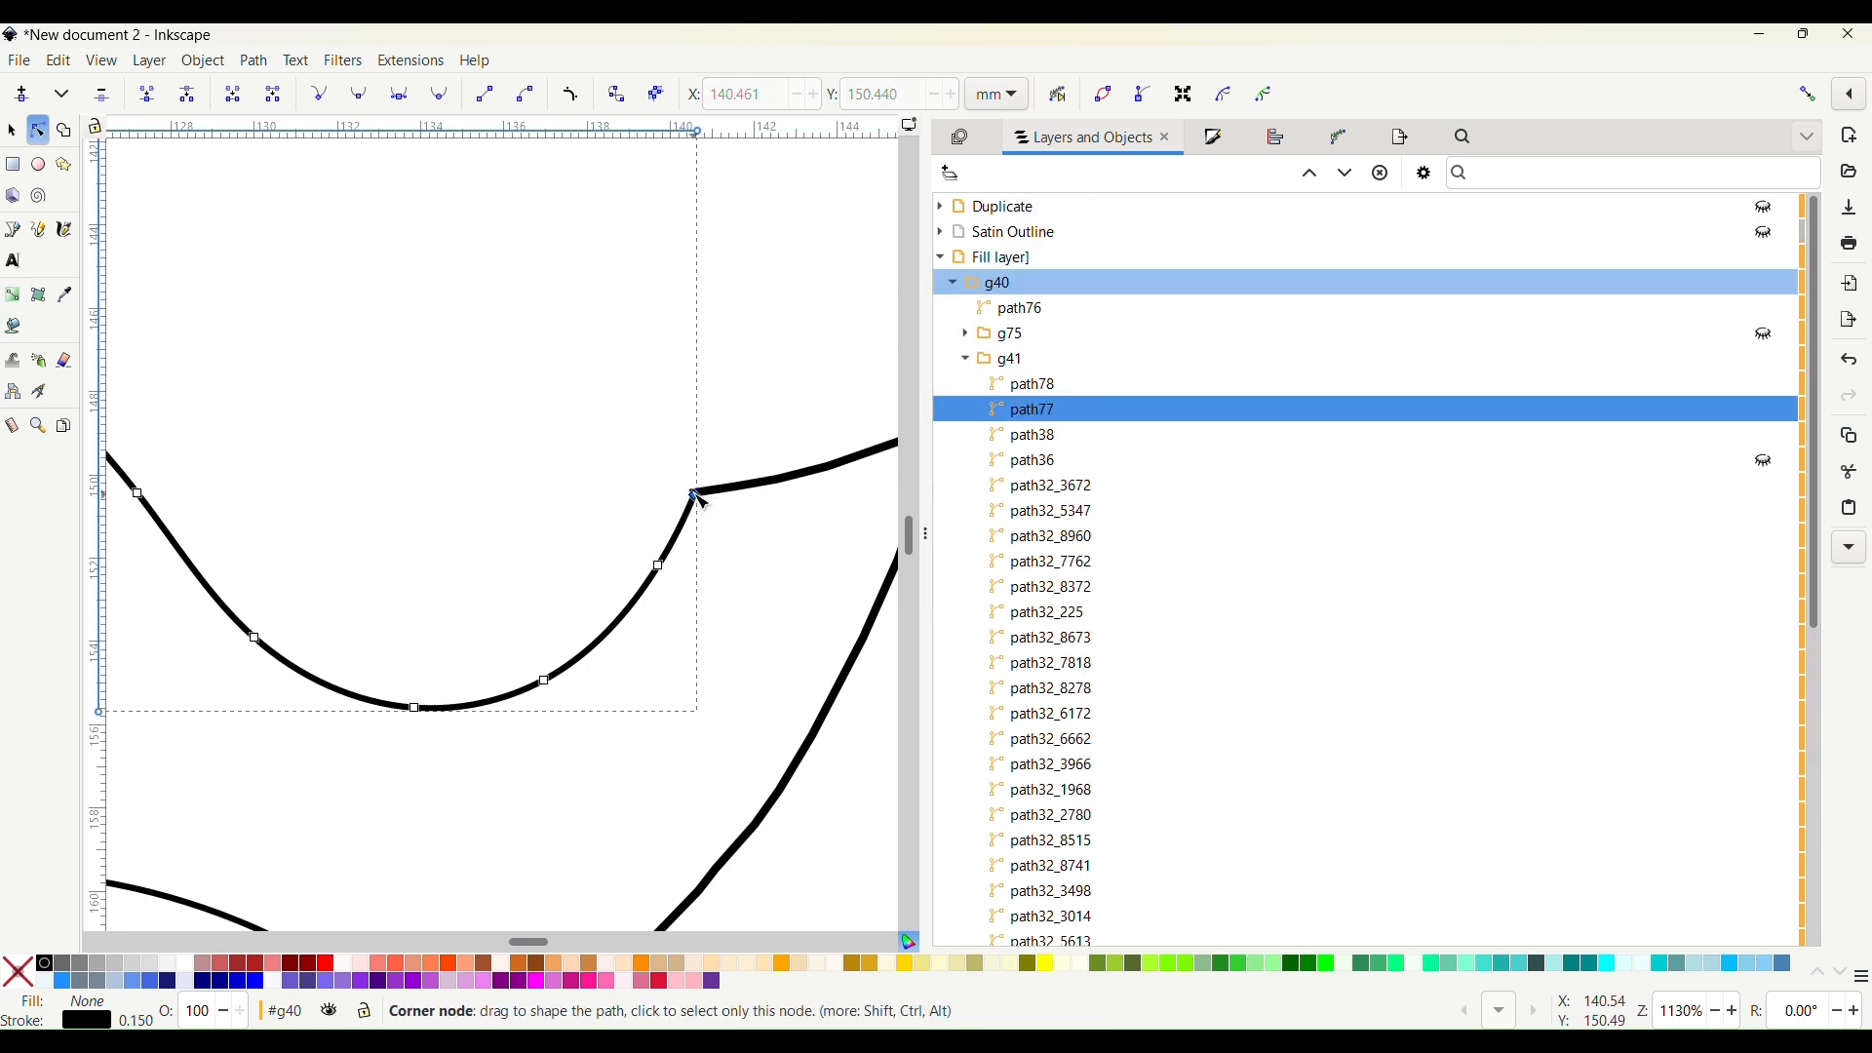
{"action": "left_click_drag", "start_coordinate": [696, 493], "coordinate": [699, 488]}
Align the lower end of the new ear curve with the ear's inner line and delete that line's overhanging end nodes
{"action": "scroll", "coordinate": [498, 495], "scroll_direction": "down", "scroll_amount": 2}
{"action": "scroll", "coordinate": [499, 465], "scroll_direction": "up", "scroll_amount": 4}
{"action": "scroll", "coordinate": [502, 464], "scroll_direction": "up", "scroll_amount": 6}
{"action": "scroll", "coordinate": [506, 448], "scroll_direction": "left", "scroll_amount": 6}
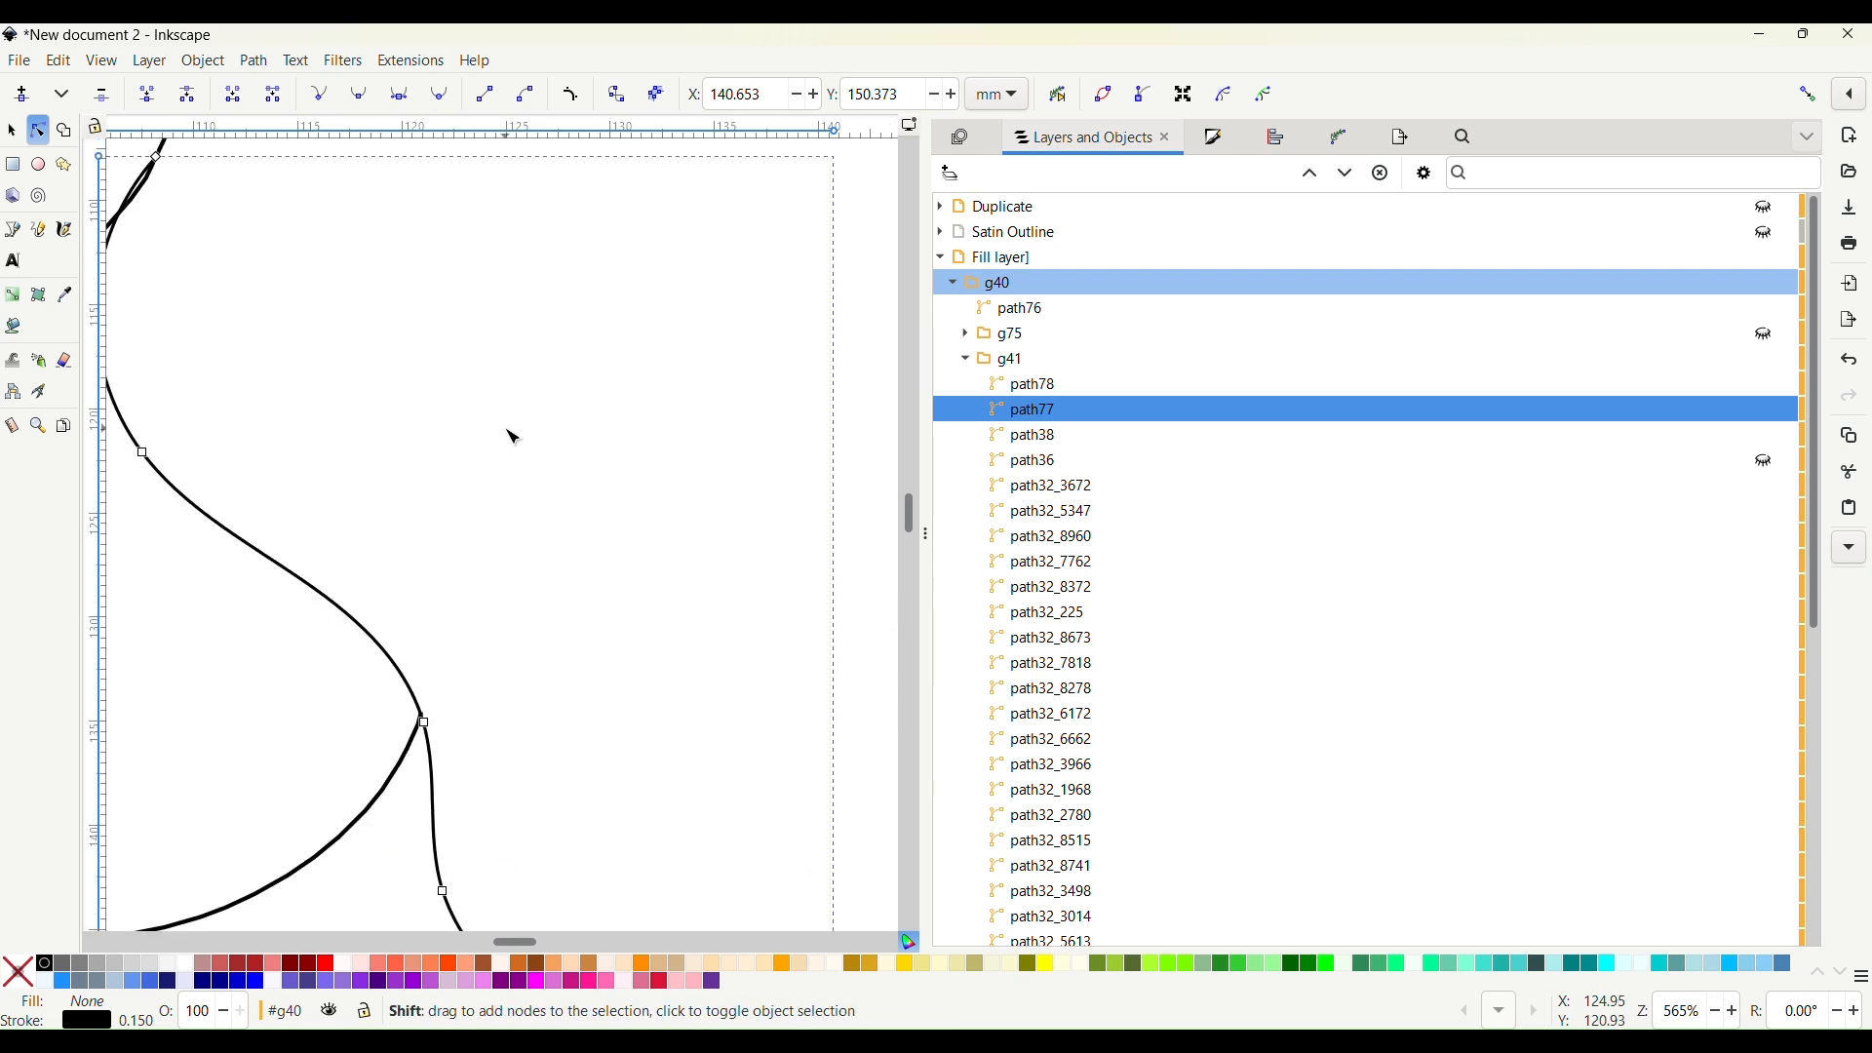
{"action": "scroll", "coordinate": [518, 431], "scroll_direction": "right", "scroll_amount": 8}
{"action": "scroll", "coordinate": [735, 405], "scroll_direction": "up", "scroll_amount": 4}
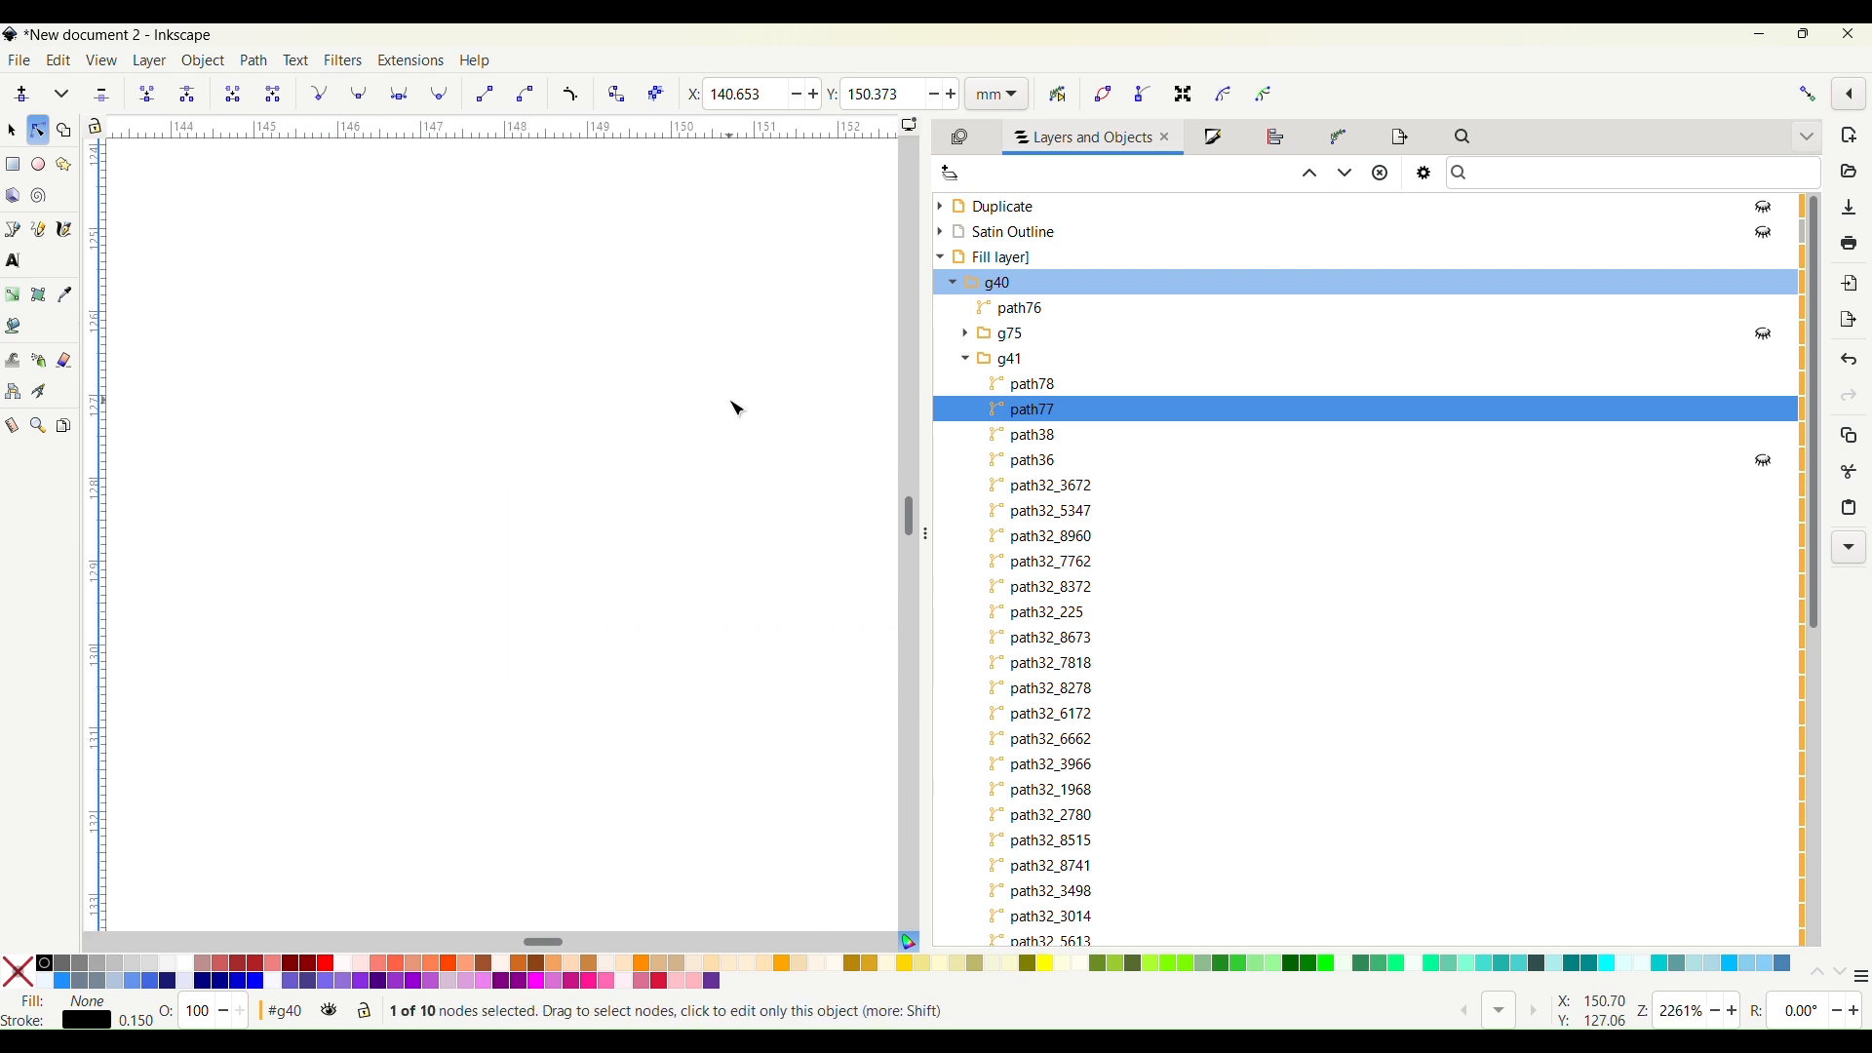
{"action": "scroll", "coordinate": [735, 401], "scroll_direction": "right", "scroll_amount": 2}
{"action": "left_click", "coordinate": [656, 322]}
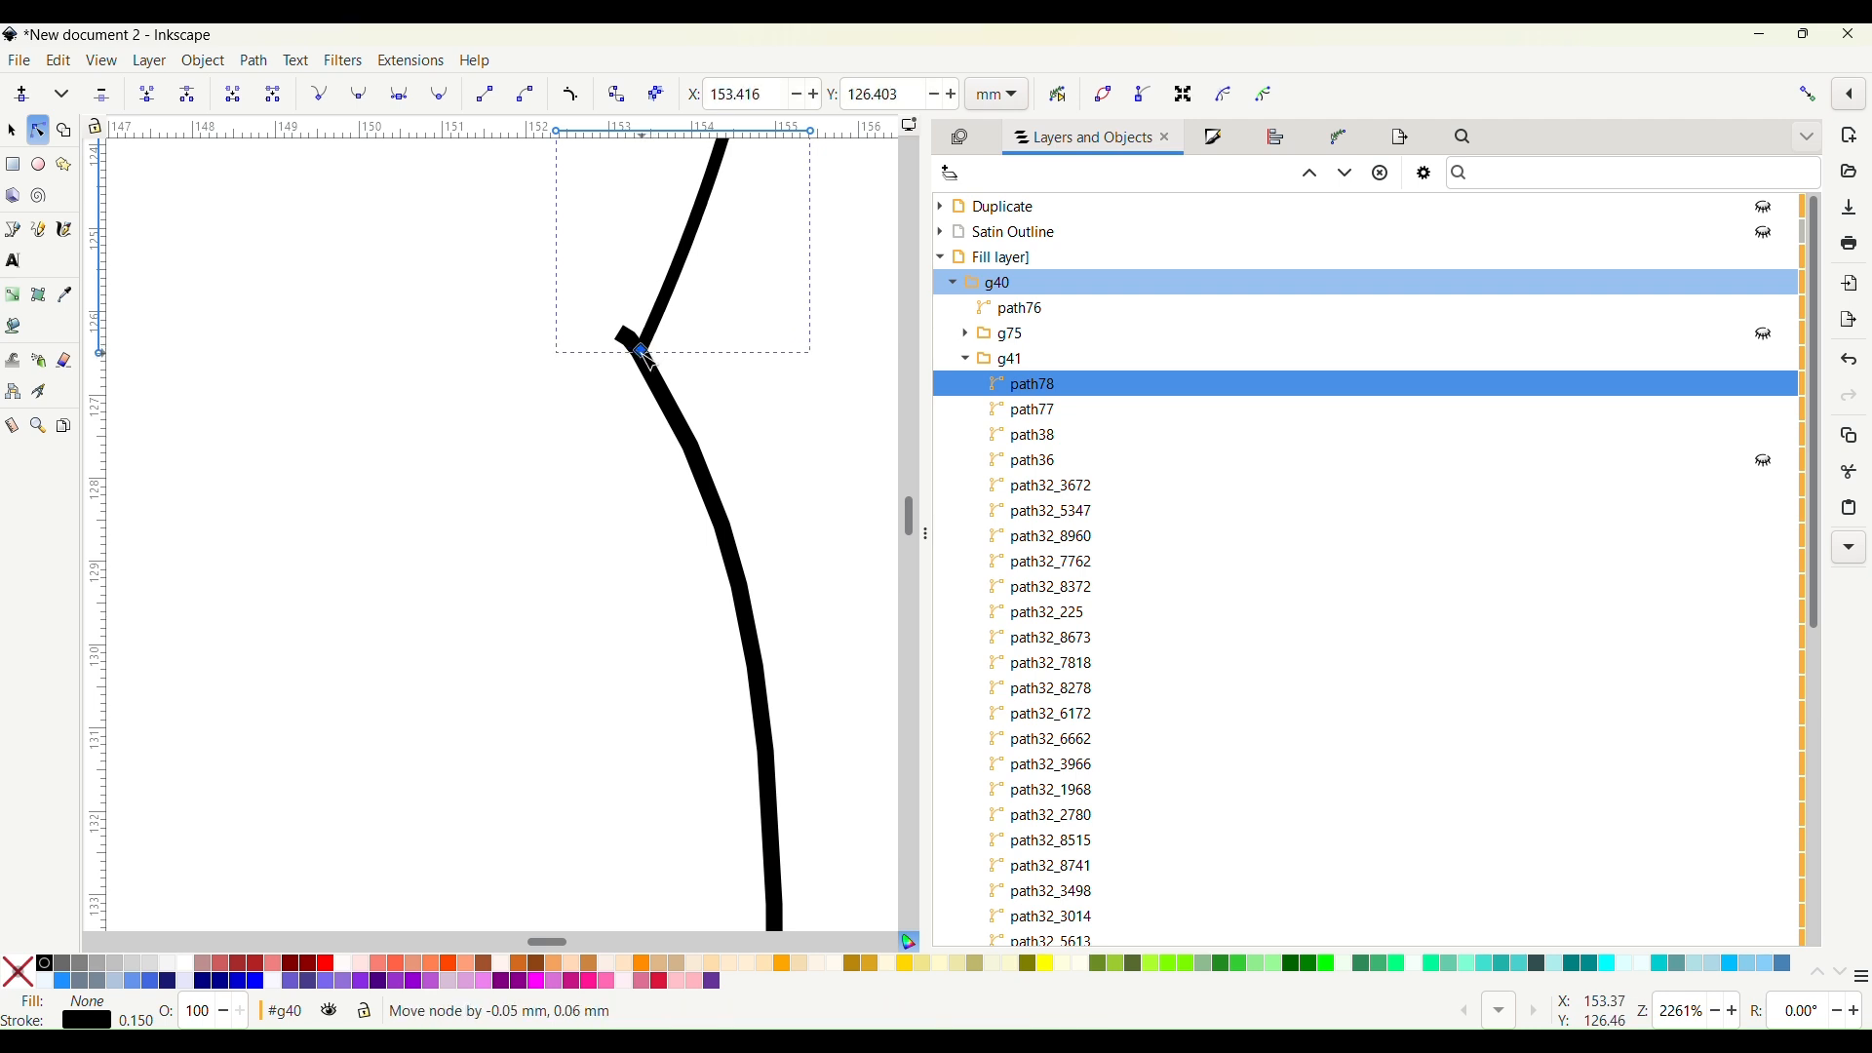
{"action": "left_click", "coordinate": [635, 347]}
{"action": "left_click", "coordinate": [622, 335]}
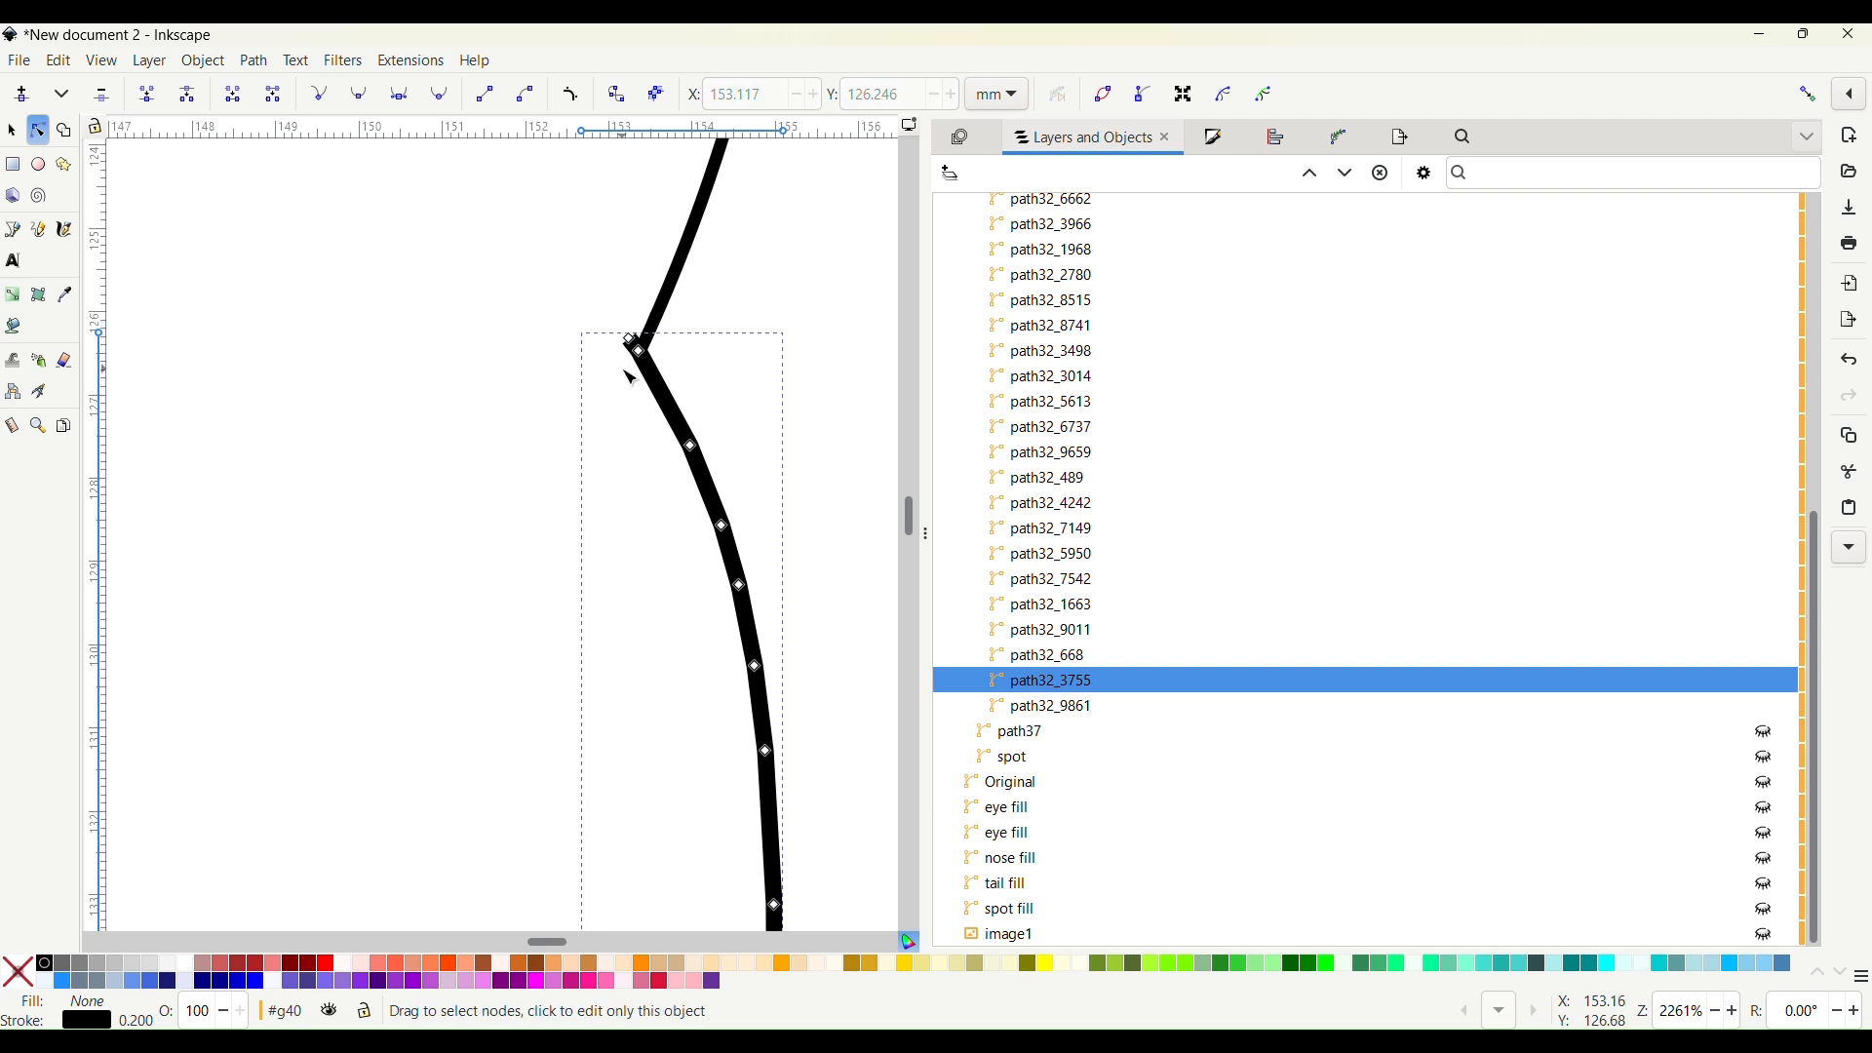
{"action": "key", "text": "Delete"}
{"action": "scroll", "coordinate": [618, 376], "scroll_direction": "up", "scroll_amount": 4}
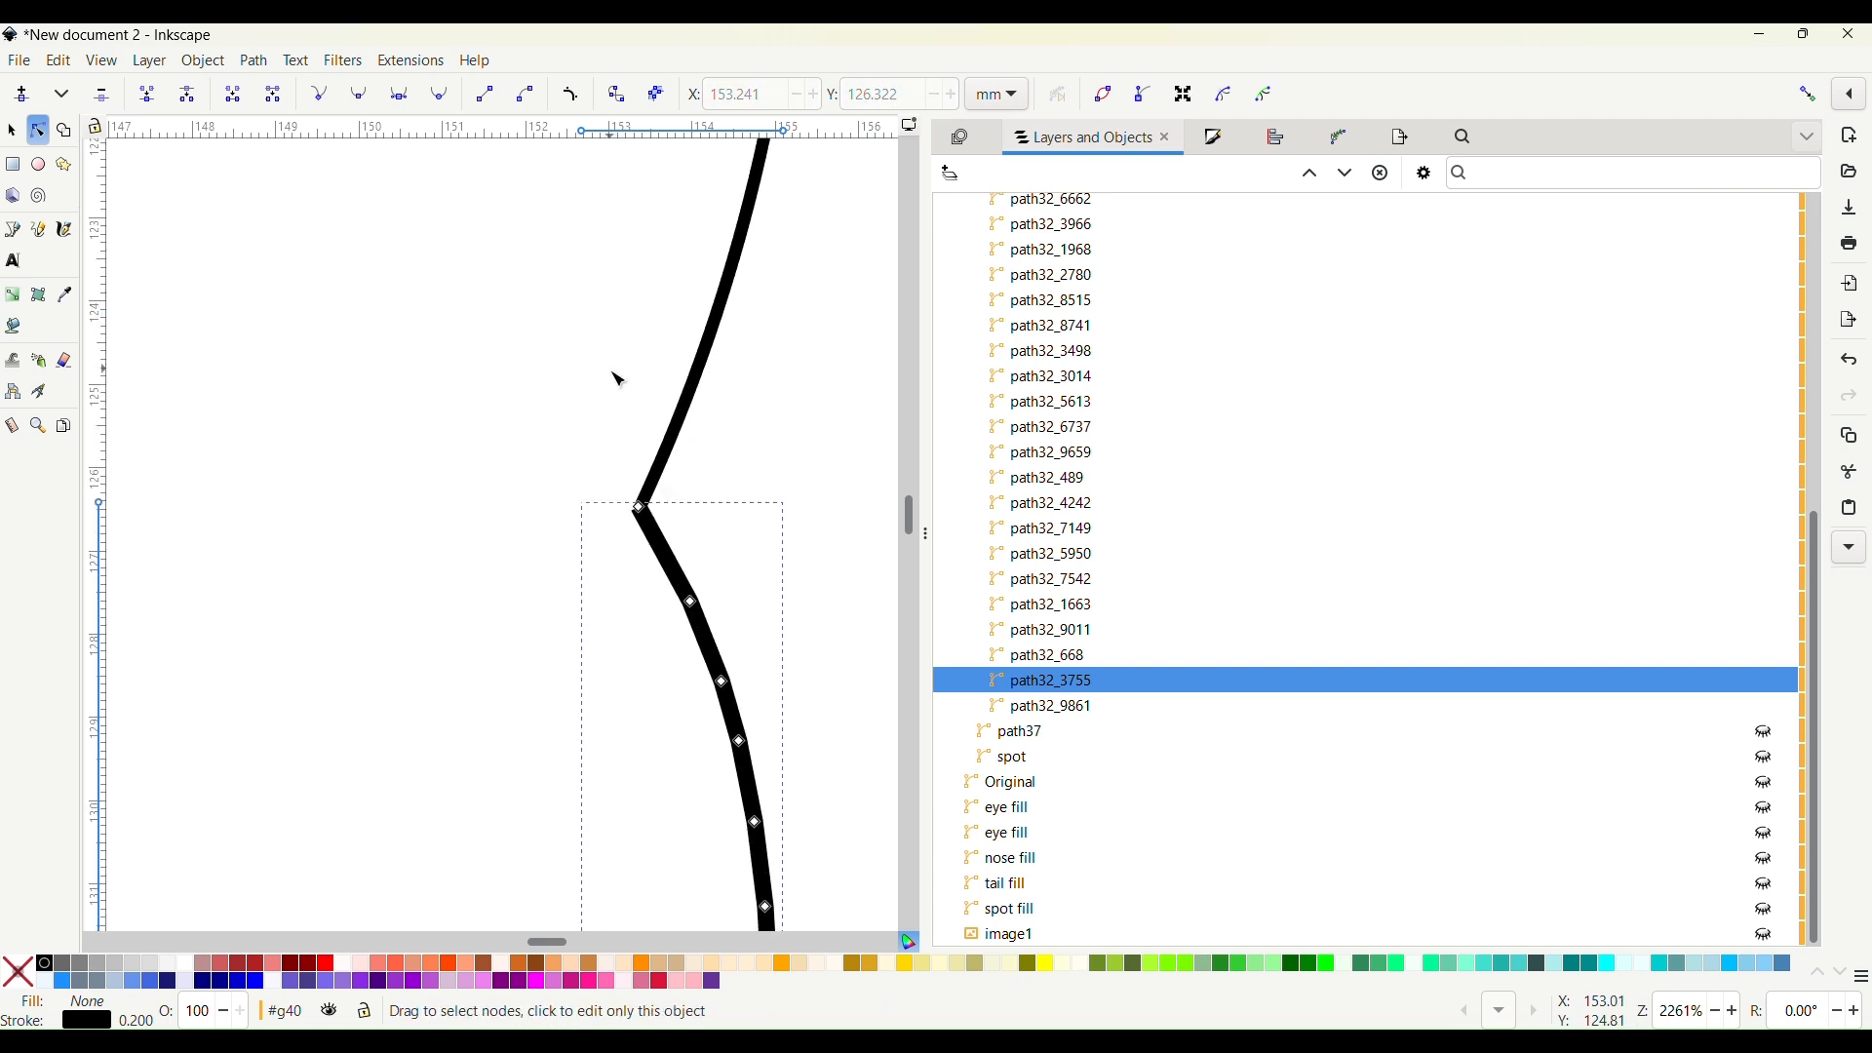
{"action": "left_click", "coordinate": [661, 490]}
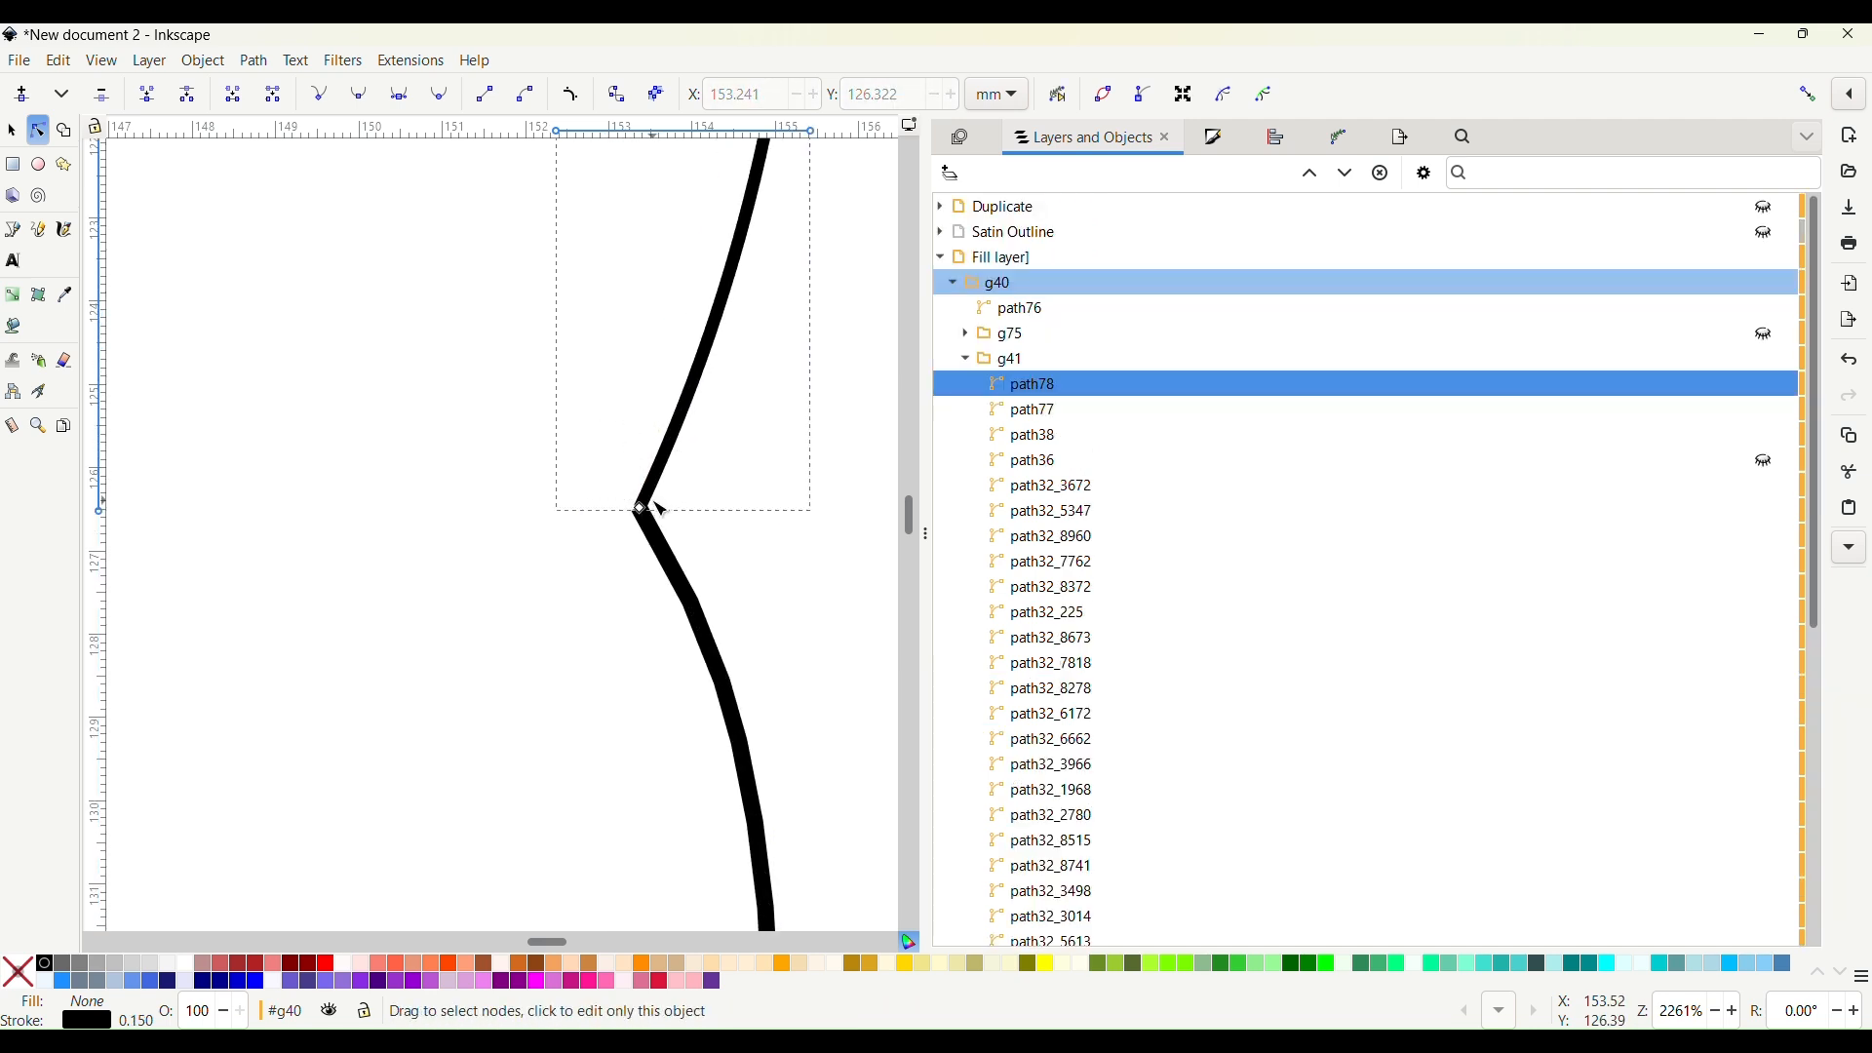
Examine the joined outlines around the muzzle, neck, rear ear and shoulder for gaps
{"action": "scroll", "coordinate": [652, 512], "scroll_direction": "down", "scroll_amount": 4}
{"action": "scroll", "coordinate": [639, 406], "scroll_direction": "down", "scroll_amount": 3}
{"action": "scroll", "coordinate": [547, 598], "scroll_direction": "up", "scroll_amount": 3}
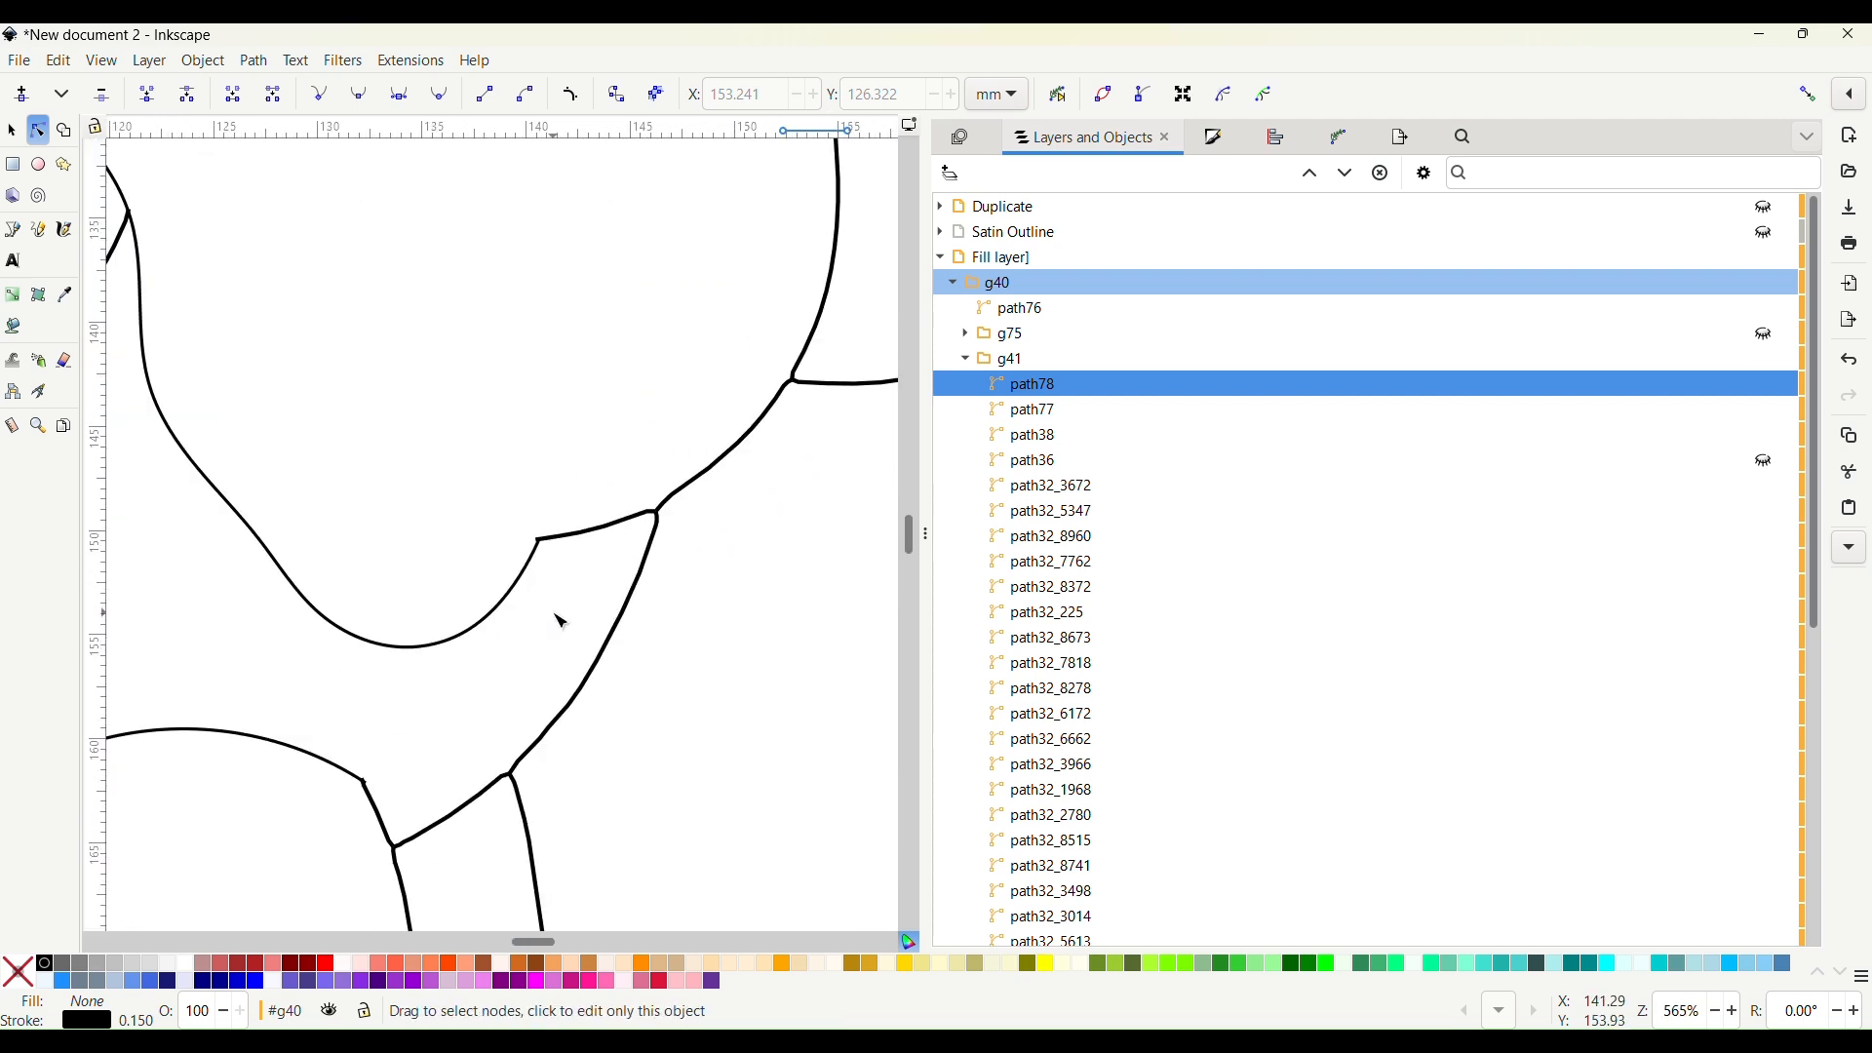
{"action": "scroll", "coordinate": [556, 619], "scroll_direction": "up", "scroll_amount": 1}
{"action": "scroll", "coordinate": [426, 635], "scroll_direction": "up", "scroll_amount": 1}
{"action": "scroll", "coordinate": [598, 702], "scroll_direction": "up", "scroll_amount": 1}
{"action": "scroll", "coordinate": [669, 708], "scroll_direction": "up", "scroll_amount": 1}
{"action": "scroll", "coordinate": [663, 699], "scroll_direction": "down", "scroll_amount": 4}
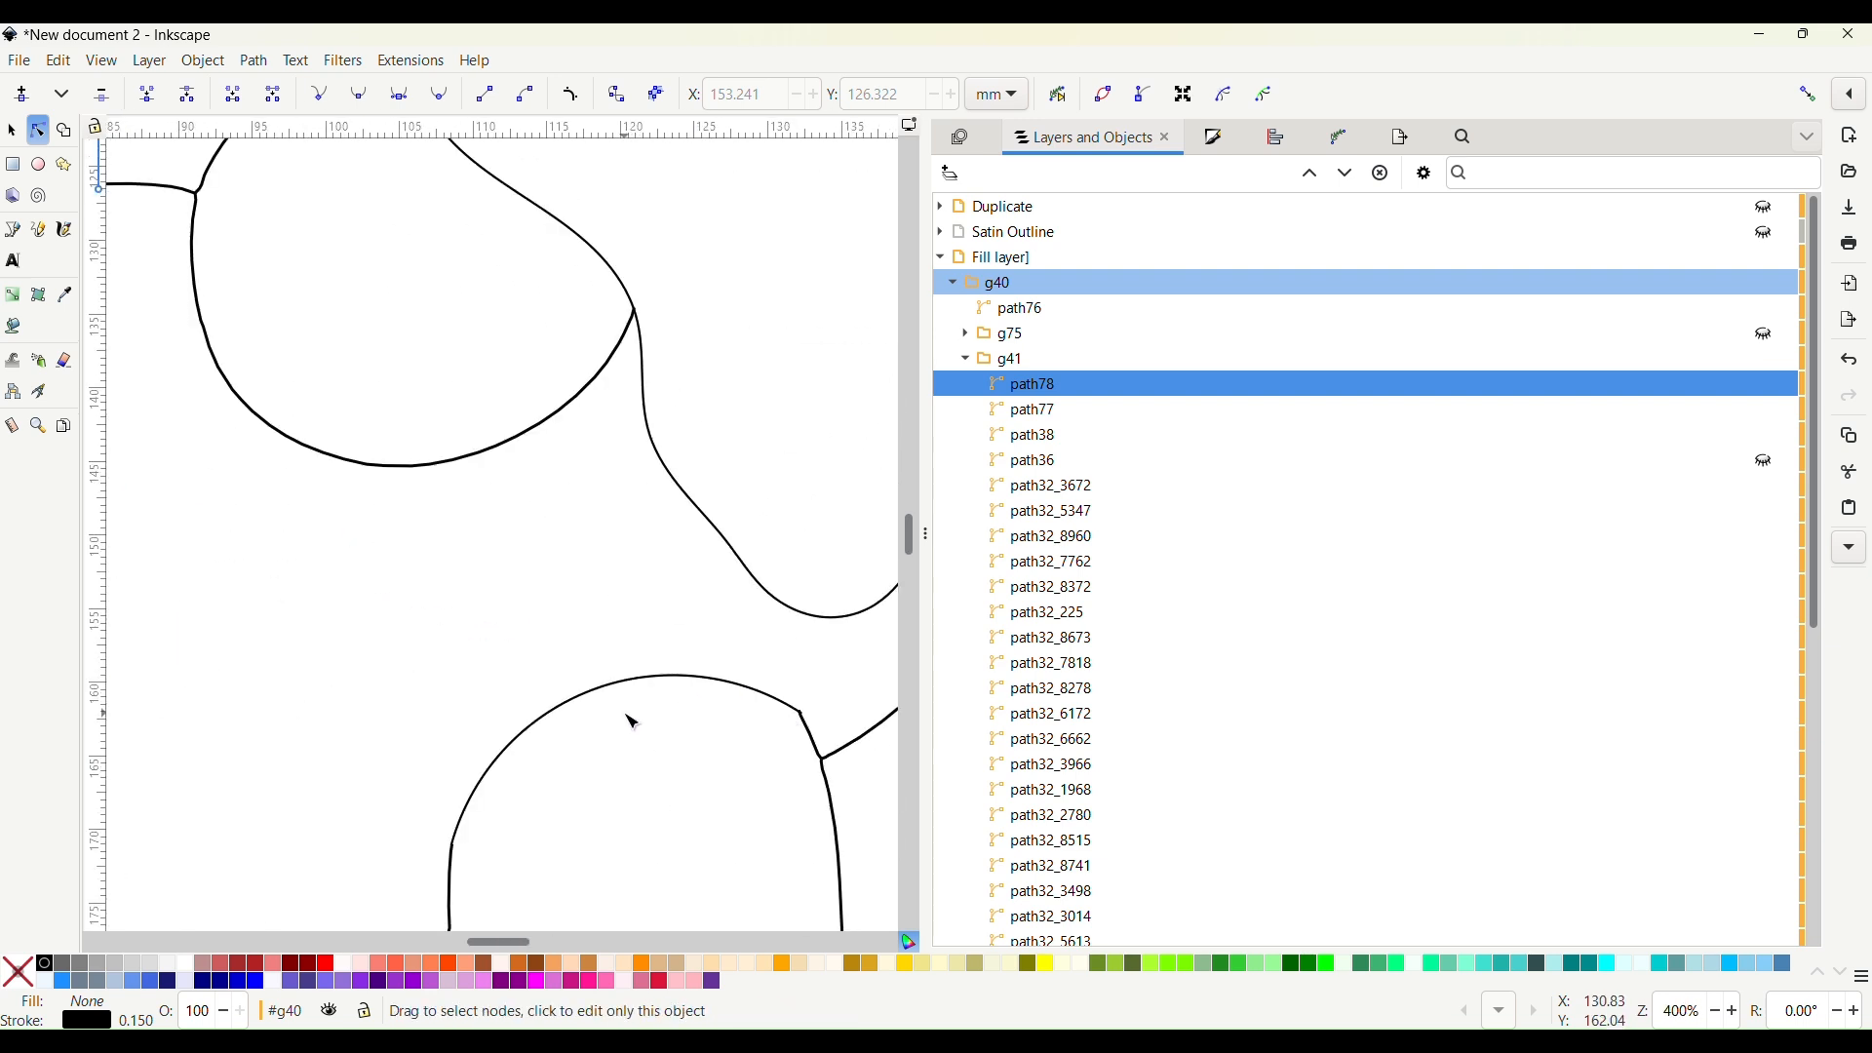
Delete the three inner toe lines from the front paws
{"action": "scroll", "coordinate": [439, 495], "scroll_direction": "down", "scroll_amount": 5}
{"action": "scroll", "coordinate": [504, 712], "scroll_direction": "right", "scroll_amount": 5}
{"action": "left_click", "coordinate": [505, 711]}
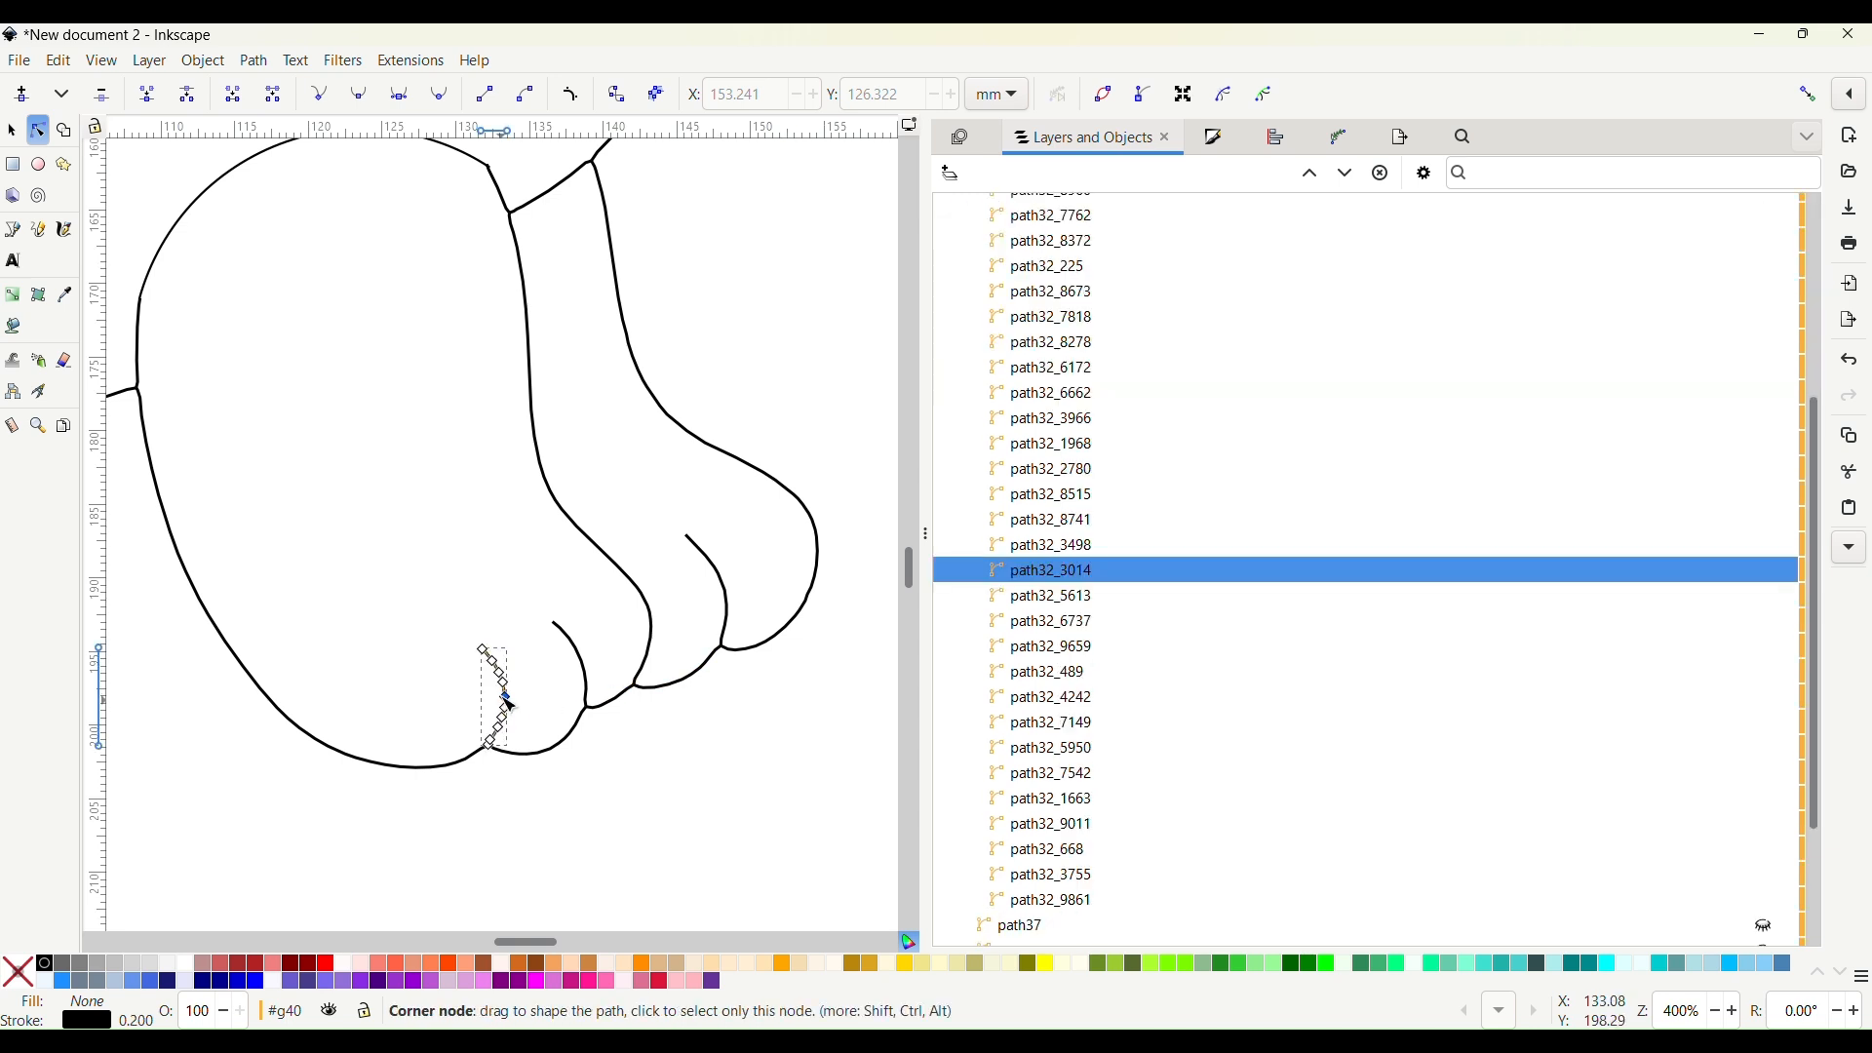
{"action": "left_click", "coordinate": [573, 673], "text": "shift"}
{"action": "left_click", "coordinate": [726, 605], "text": "shift"}
{"action": "left_click_drag", "start_coordinate": [354, 455], "coordinate": [768, 777]}
{"action": "left_click", "coordinate": [752, 777]}
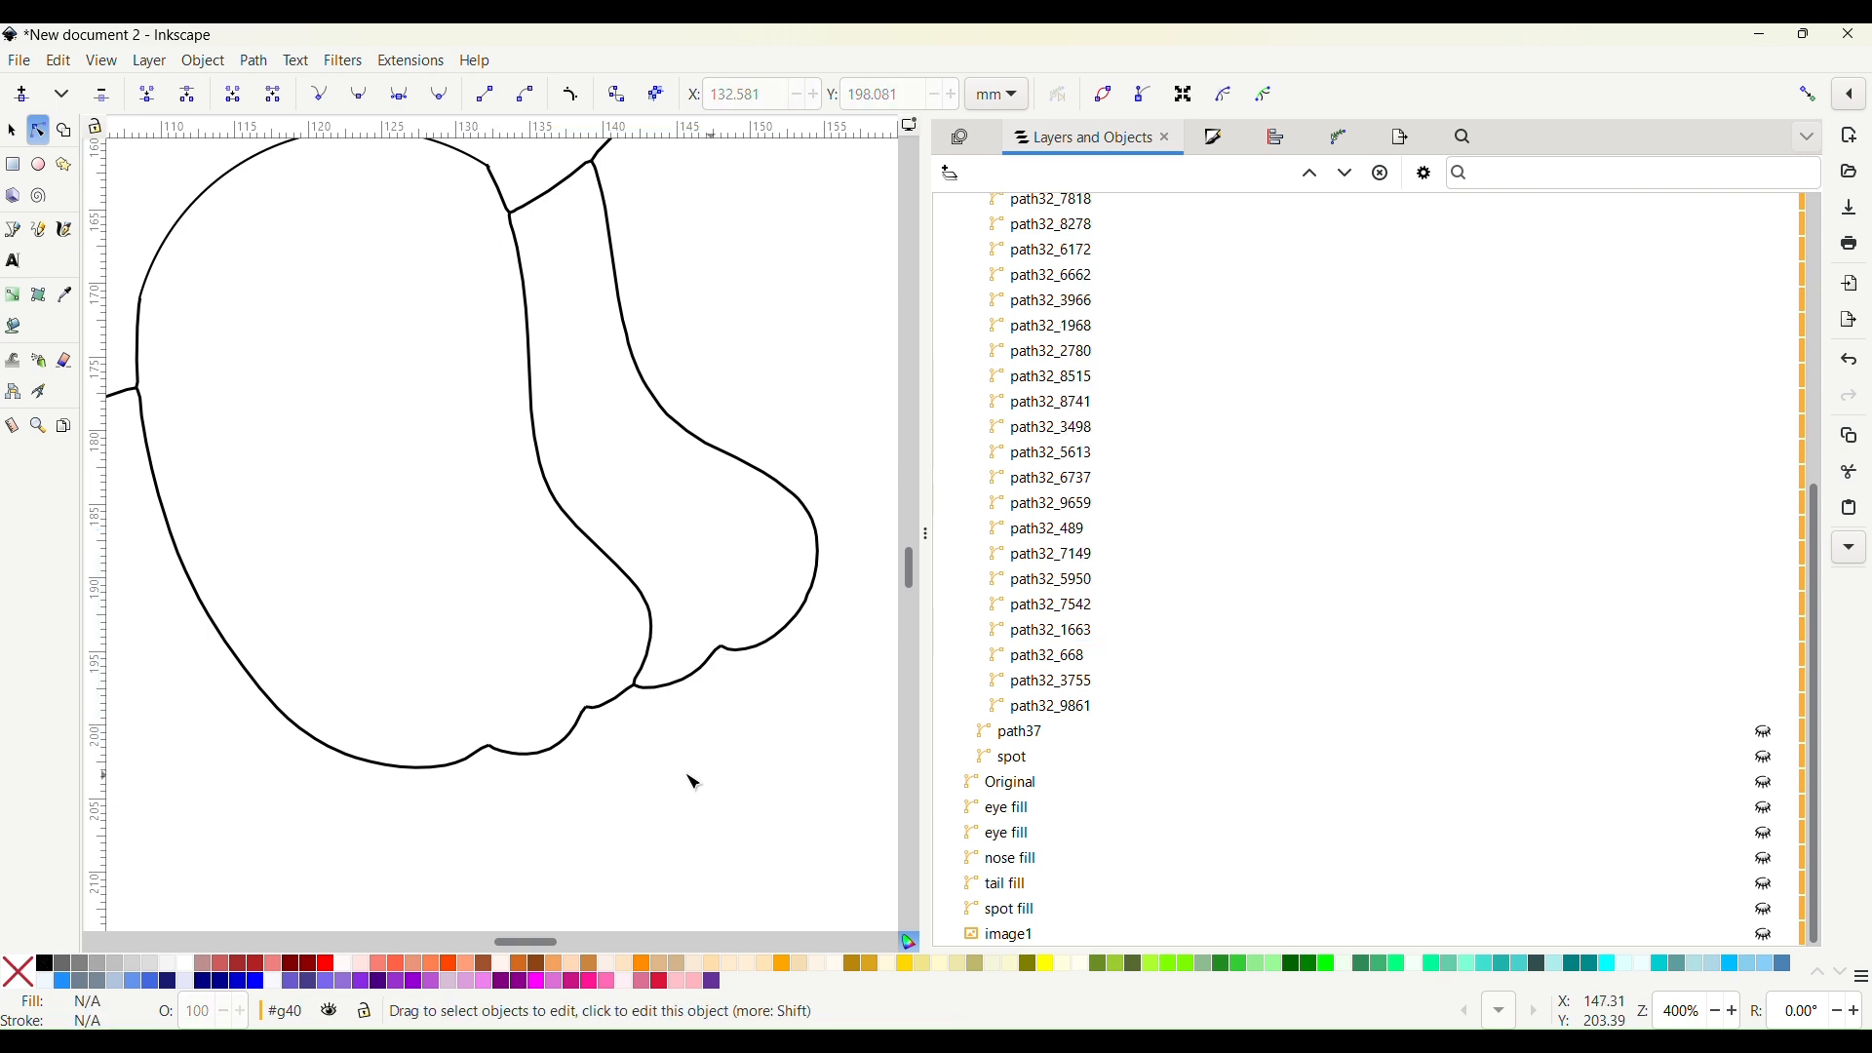
Try deleting the hind paw's two toe lines, the short ankle stub and the thigh's front line together, and undo that deletion
{"action": "scroll", "coordinate": [390, 663], "scroll_direction": "left", "scroll_amount": 15}
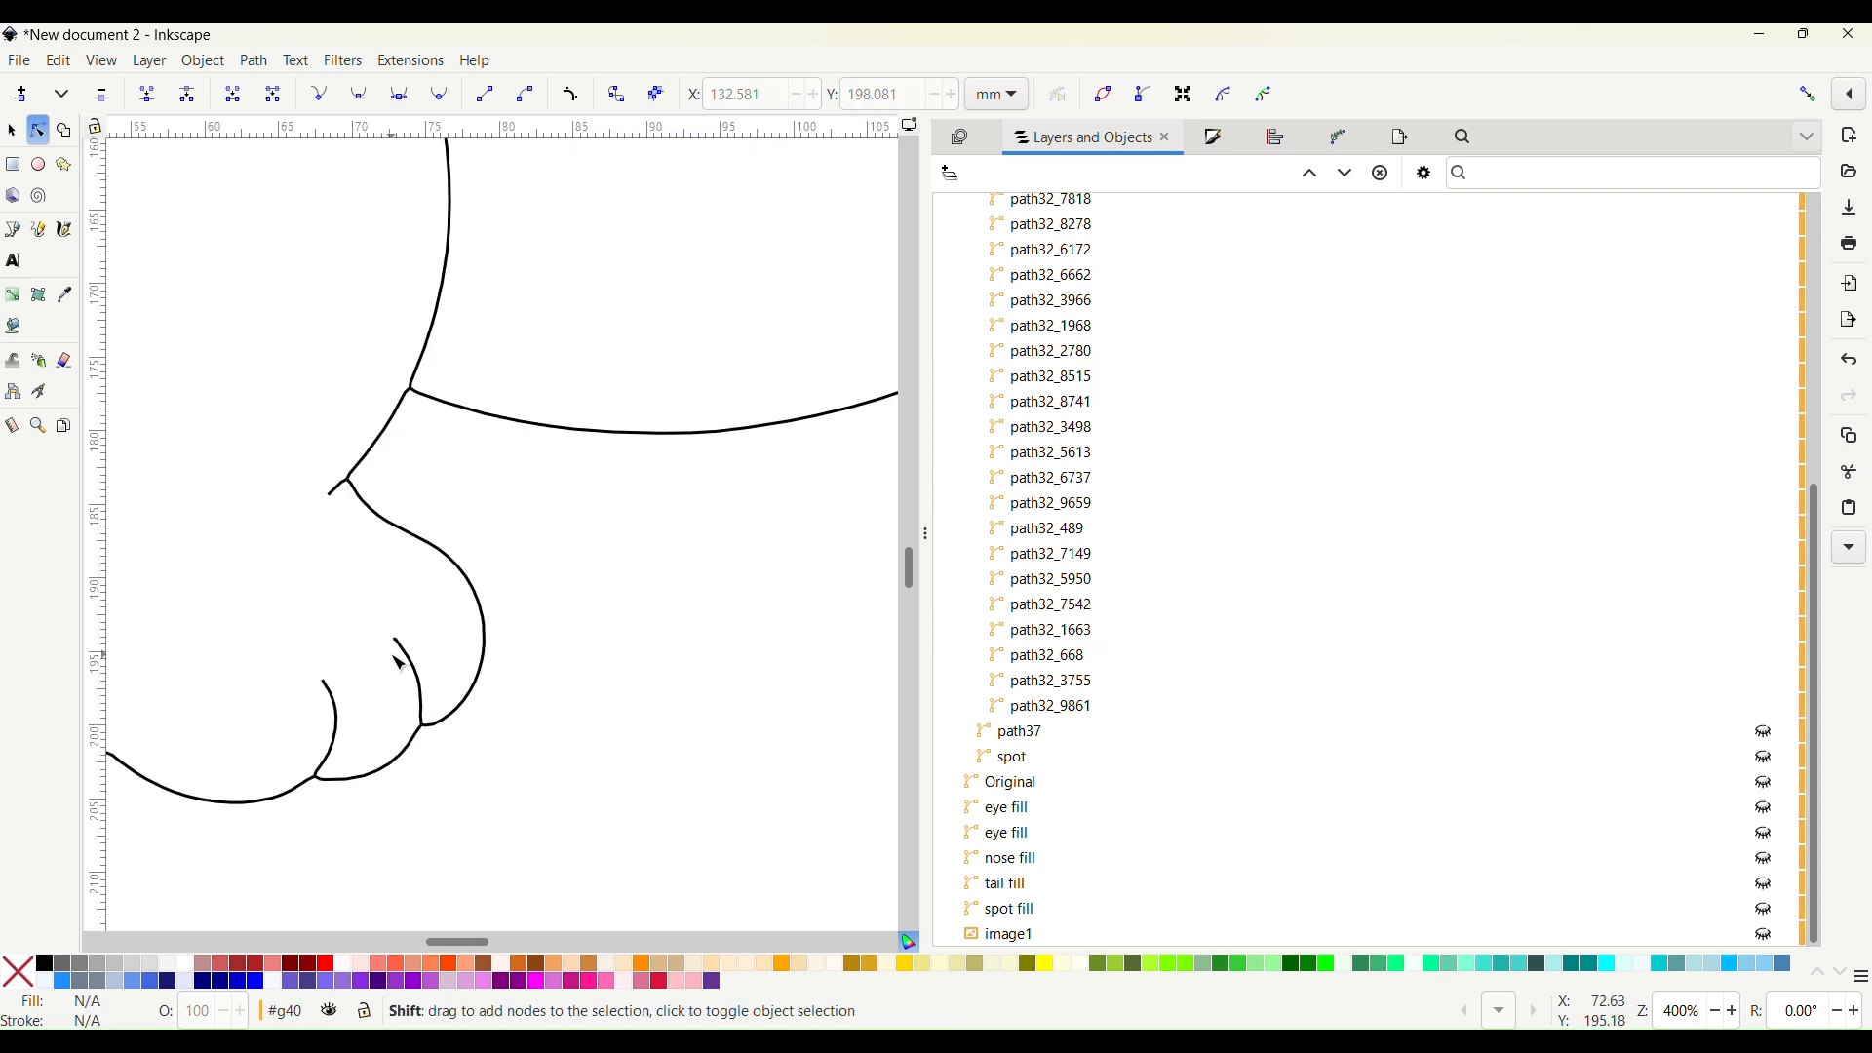
{"action": "left_click", "coordinate": [408, 667]}
{"action": "left_click", "coordinate": [334, 685], "text": "shift"}
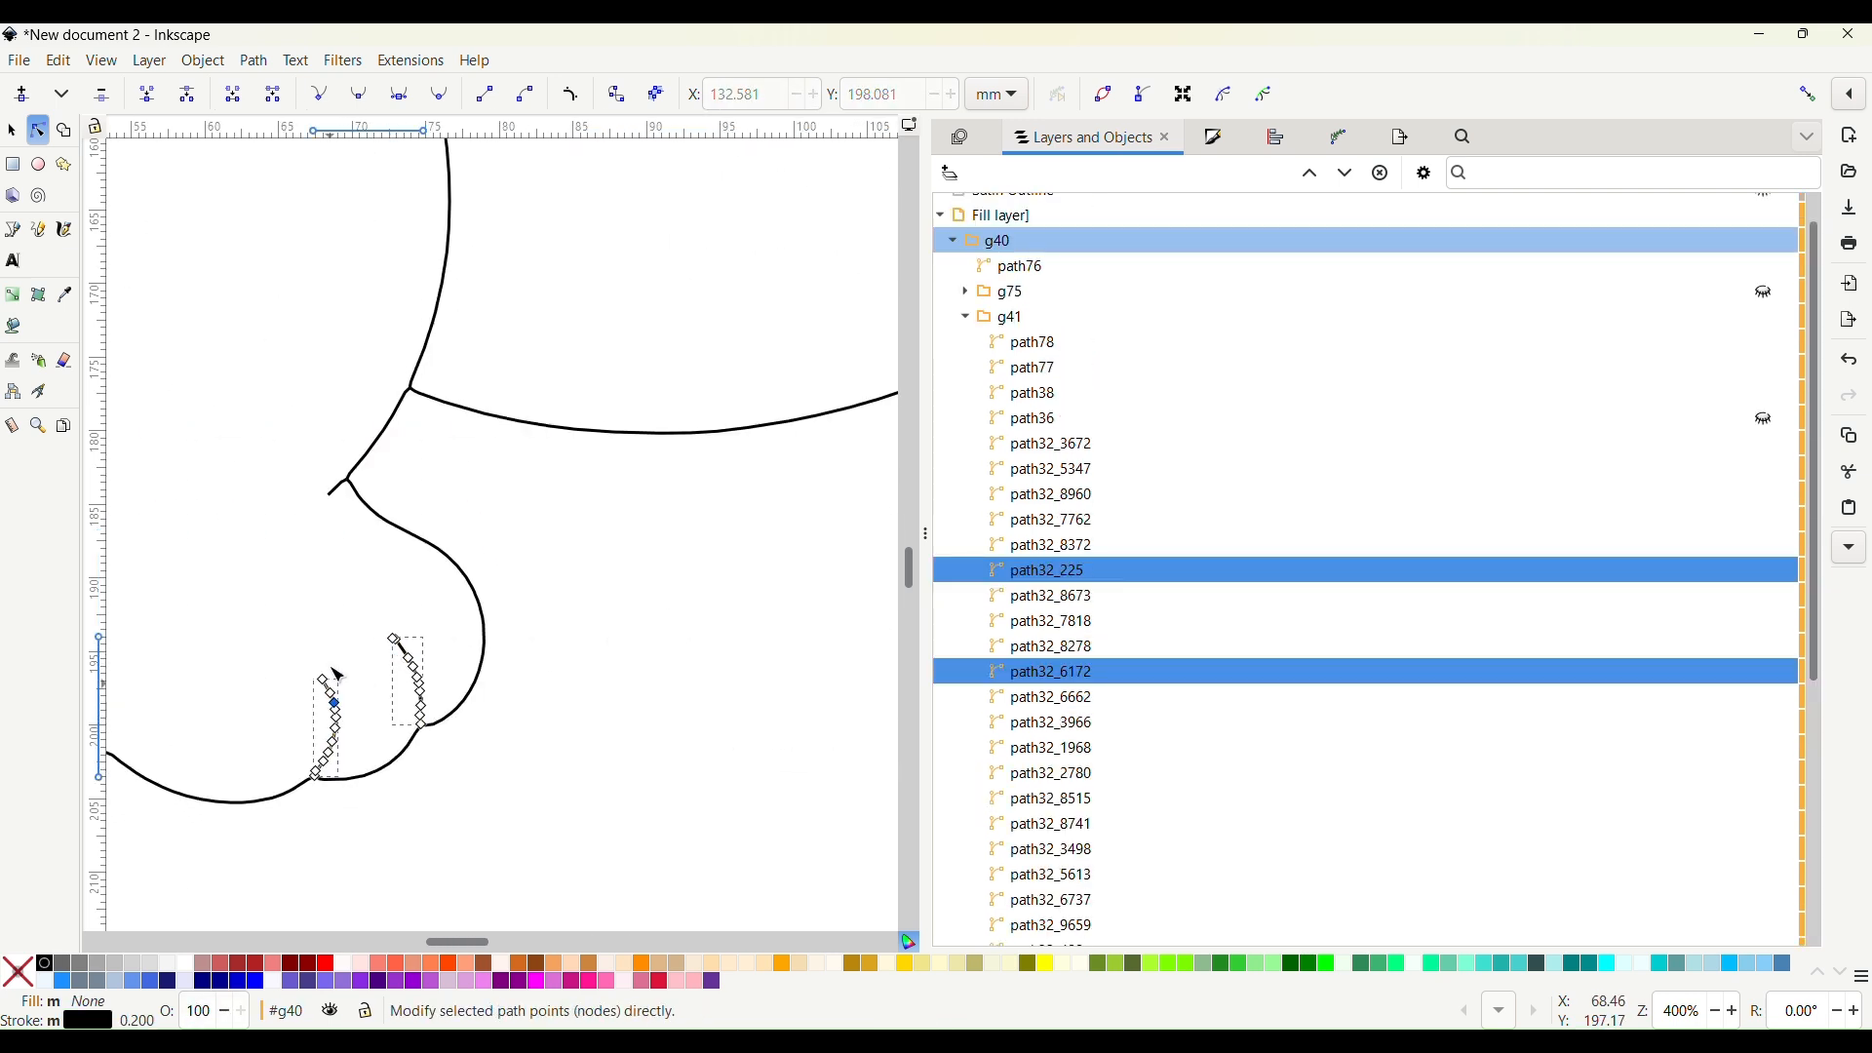
{"action": "left_click", "coordinate": [334, 494], "text": "shift"}
{"action": "left_click", "coordinate": [420, 341], "text": "shift"}
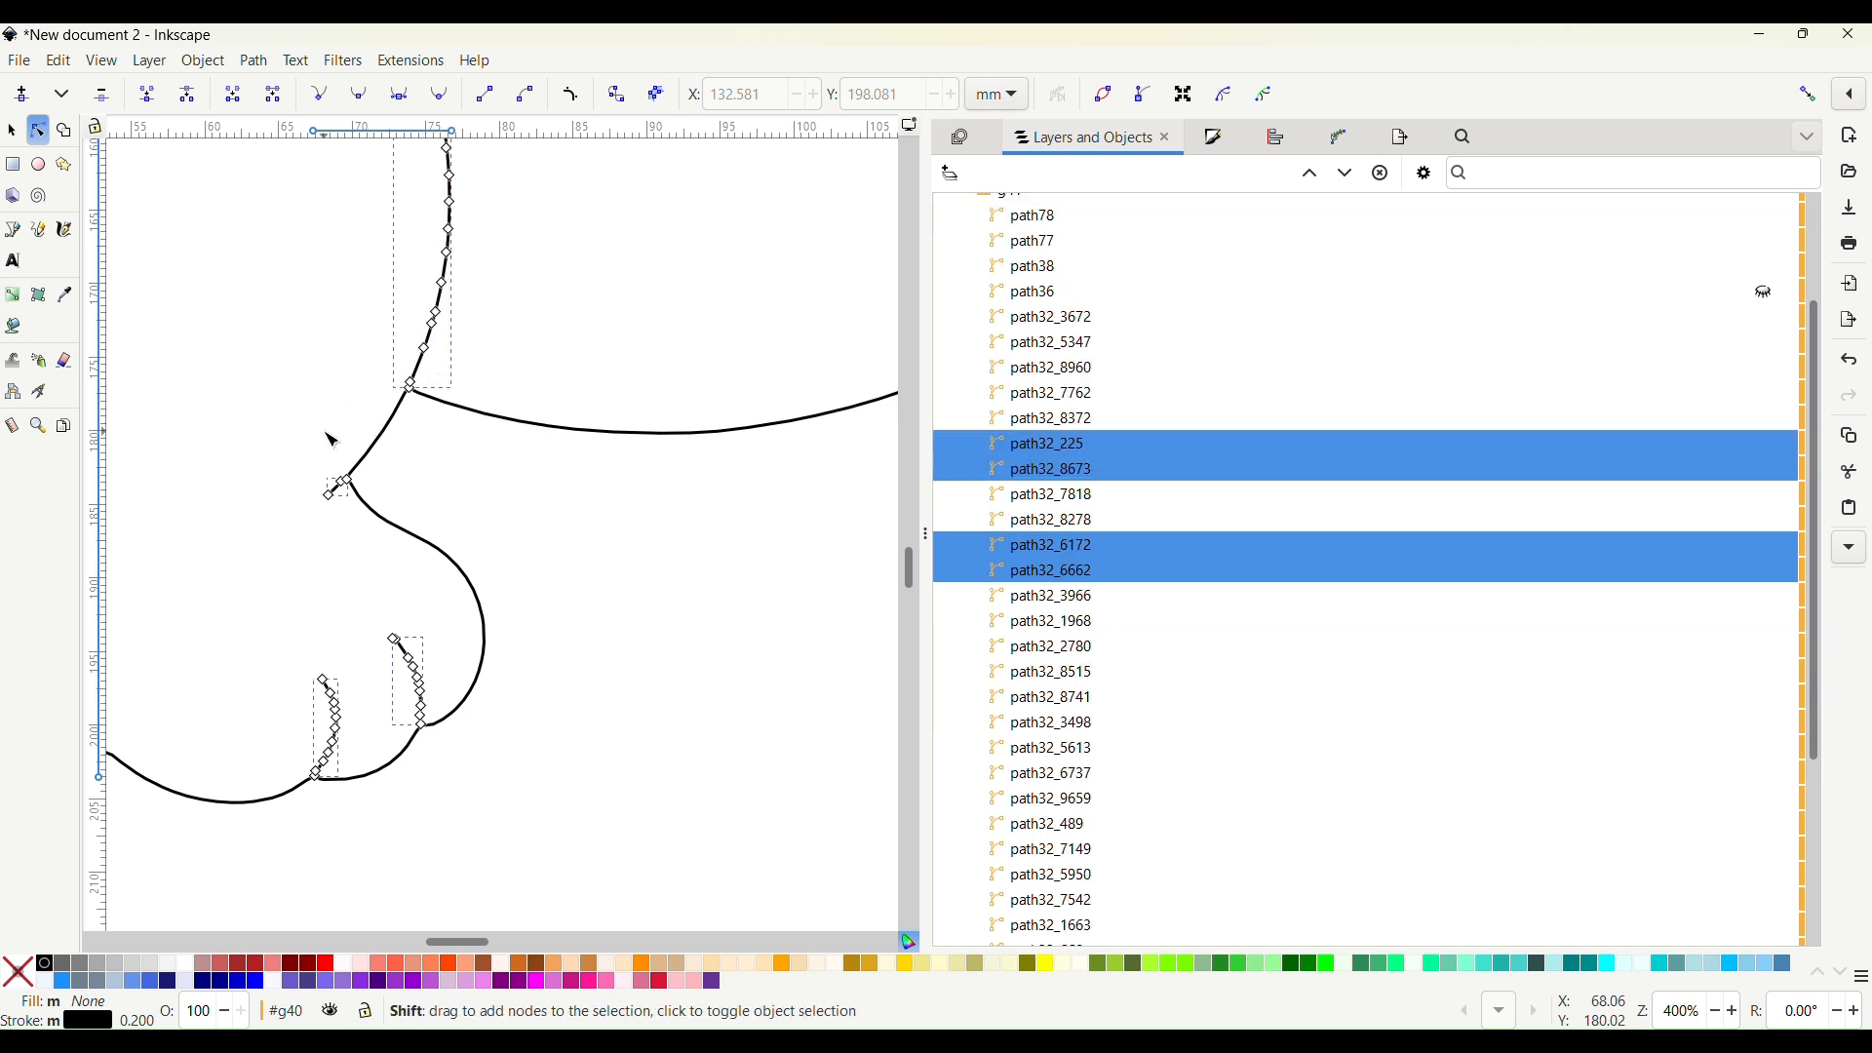
{"action": "scroll", "coordinate": [334, 442], "scroll_direction": "up", "scroll_amount": 5}
{"action": "scroll", "coordinate": [334, 442], "scroll_direction": "down", "scroll_amount": 2}
{"action": "left_click_drag", "start_coordinate": [283, 322], "coordinate": [410, 747]}
{"action": "left_click", "coordinate": [410, 747]}
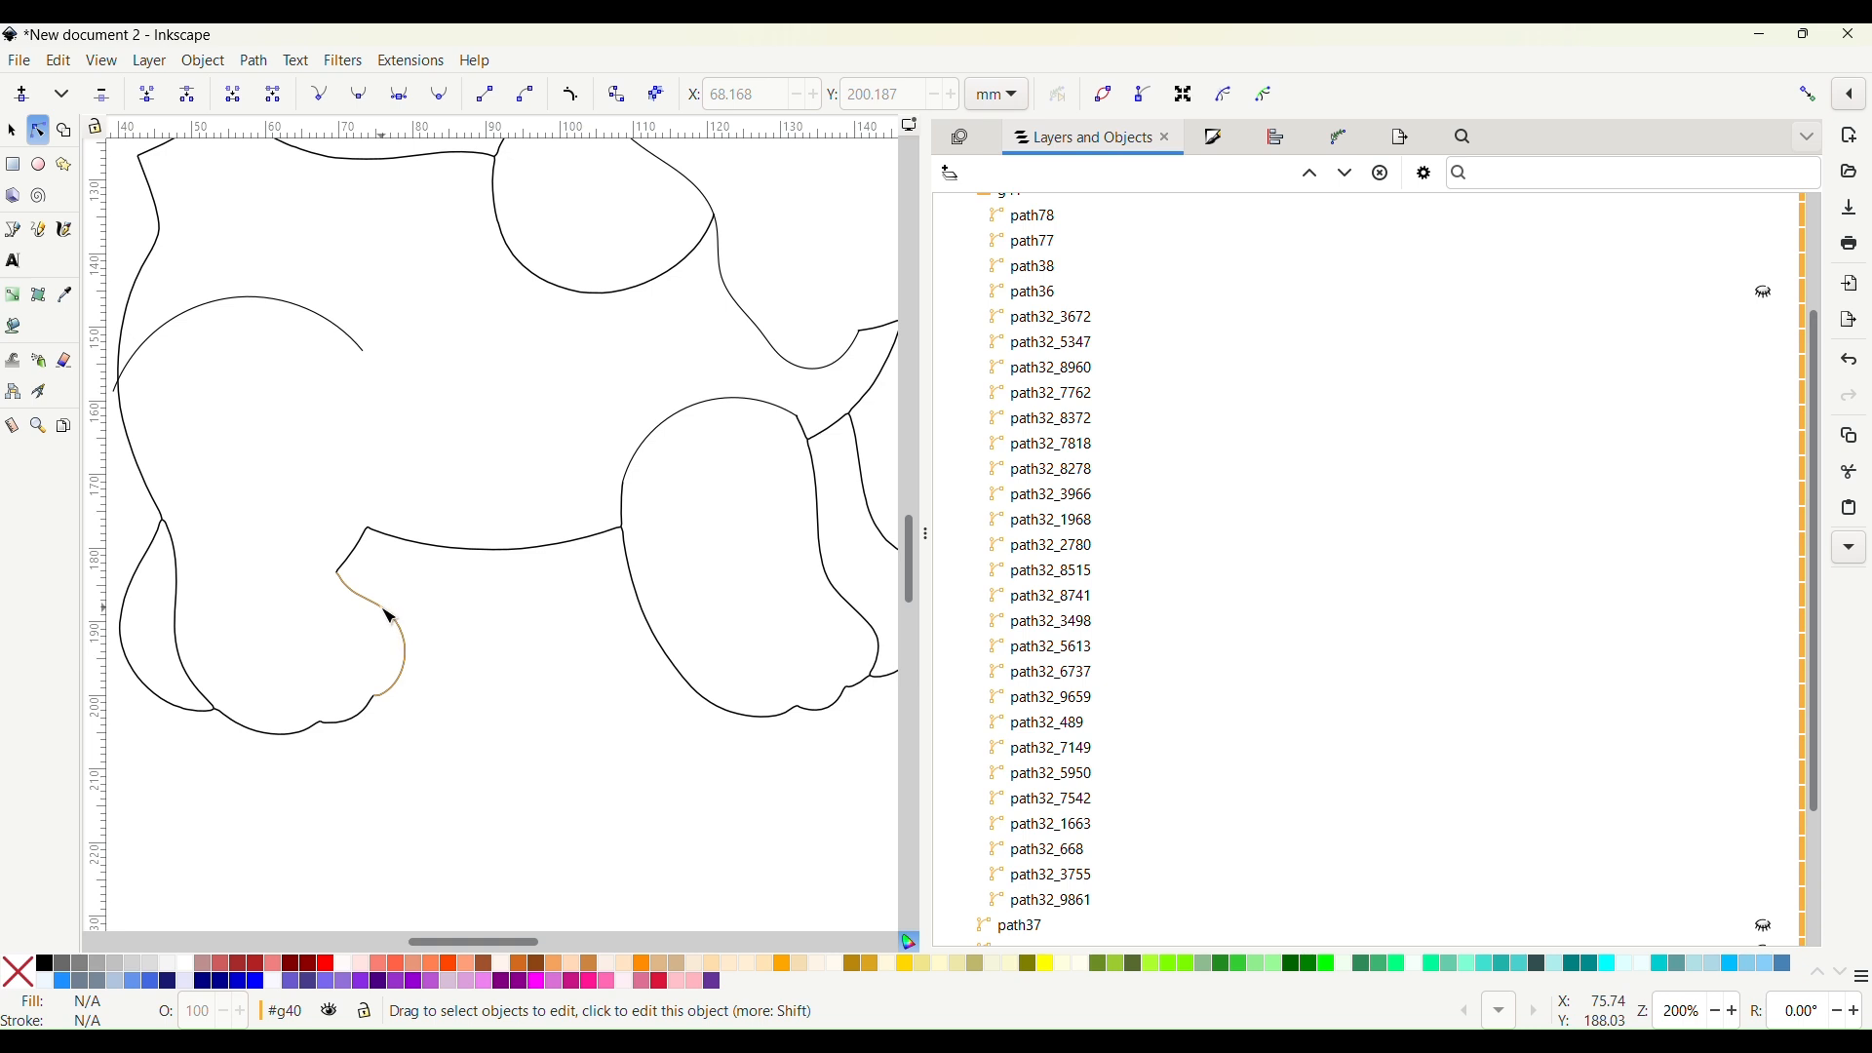
{"action": "key", "text": "ctrl+z"}
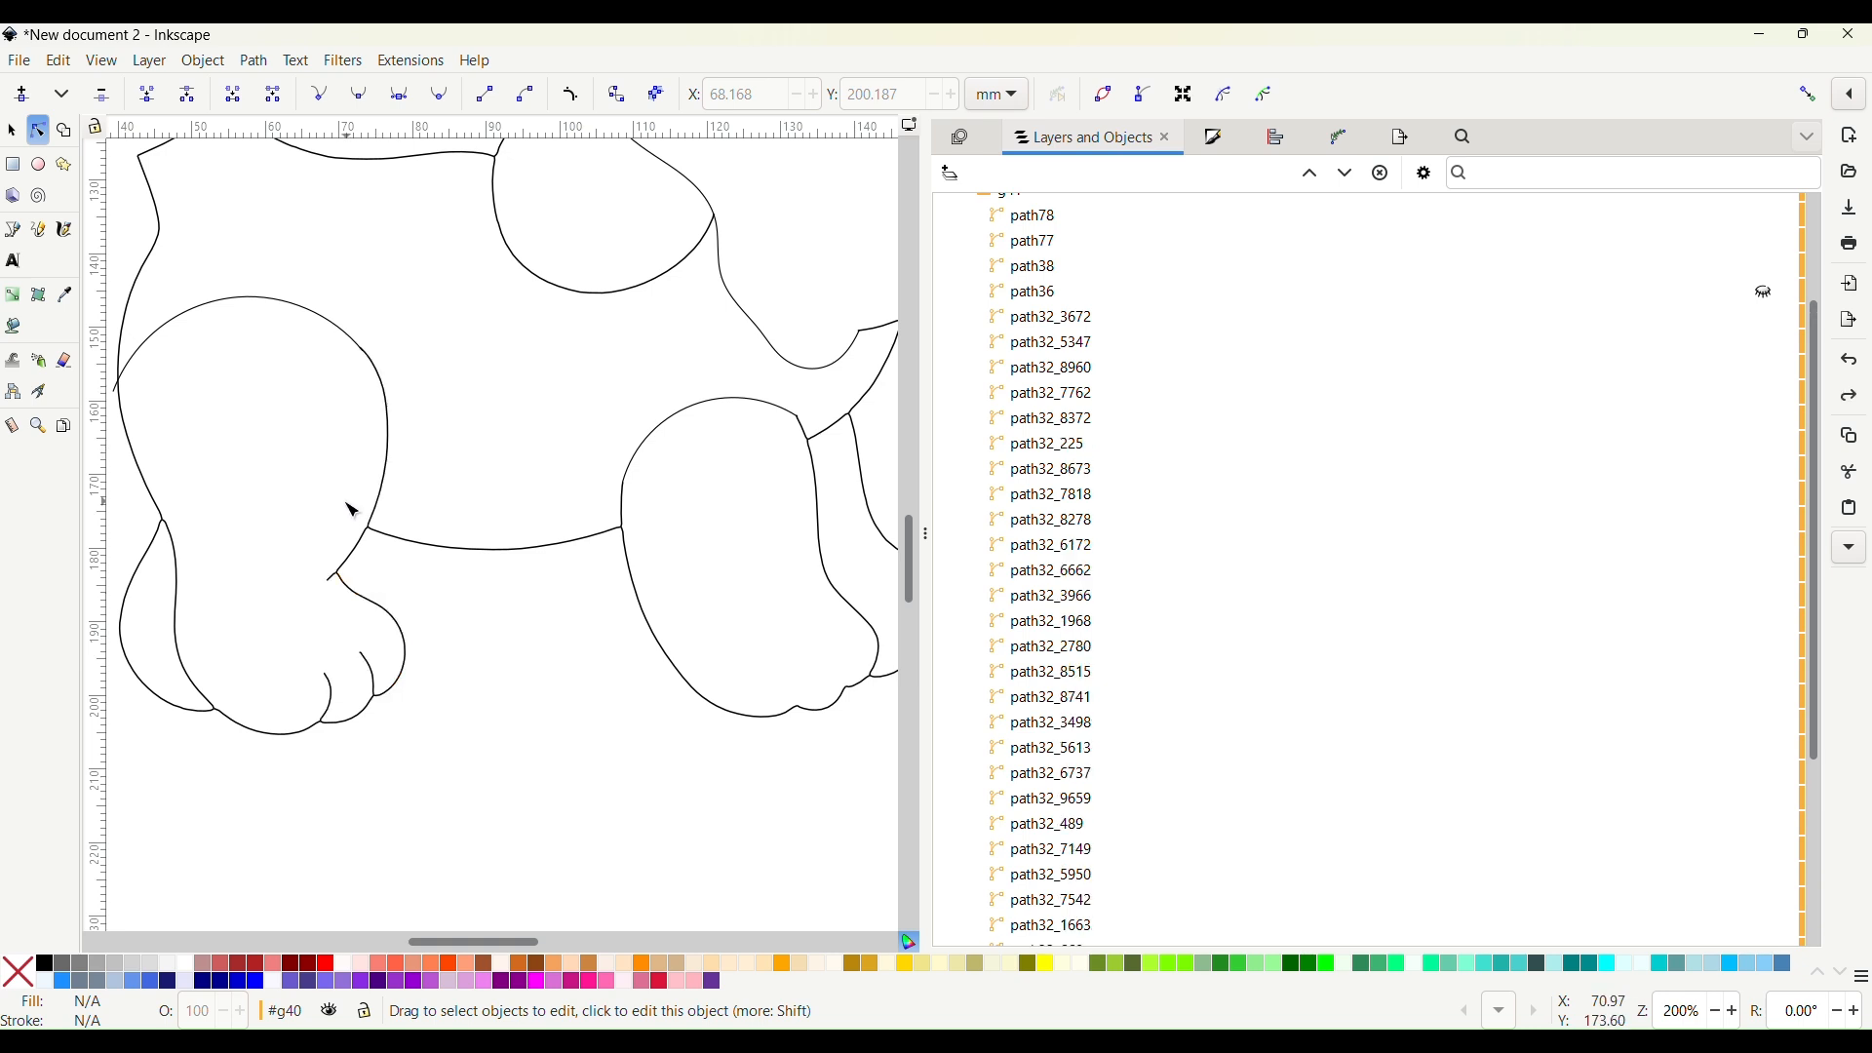
{"action": "scroll", "coordinate": [340, 606], "scroll_direction": "up", "scroll_amount": 3, "text": "ctrl"}
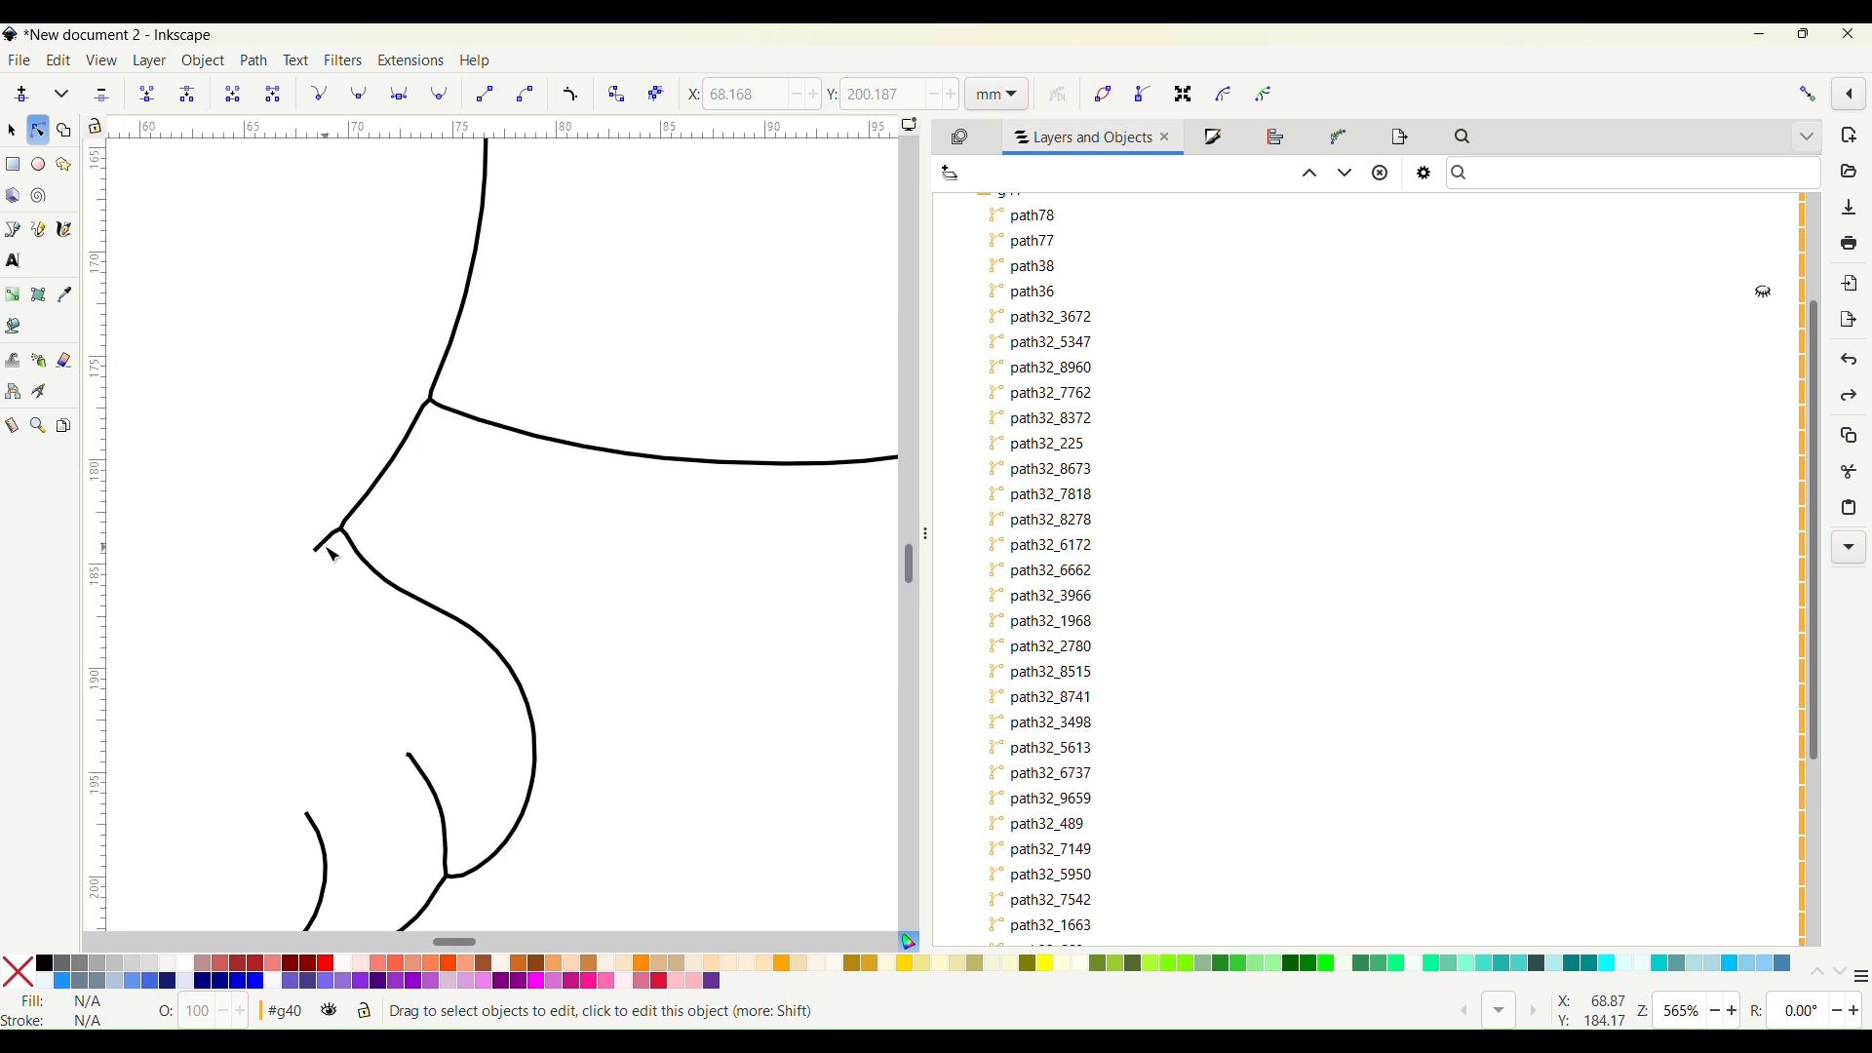
Delete the hind leg's short ankle stub and the hind paw's two inner toe lines one at a time
{"action": "left_click", "coordinate": [334, 559]}
{"action": "left_click_drag", "start_coordinate": [284, 480], "coordinate": [360, 597]}
{"action": "key", "text": "Delete"}
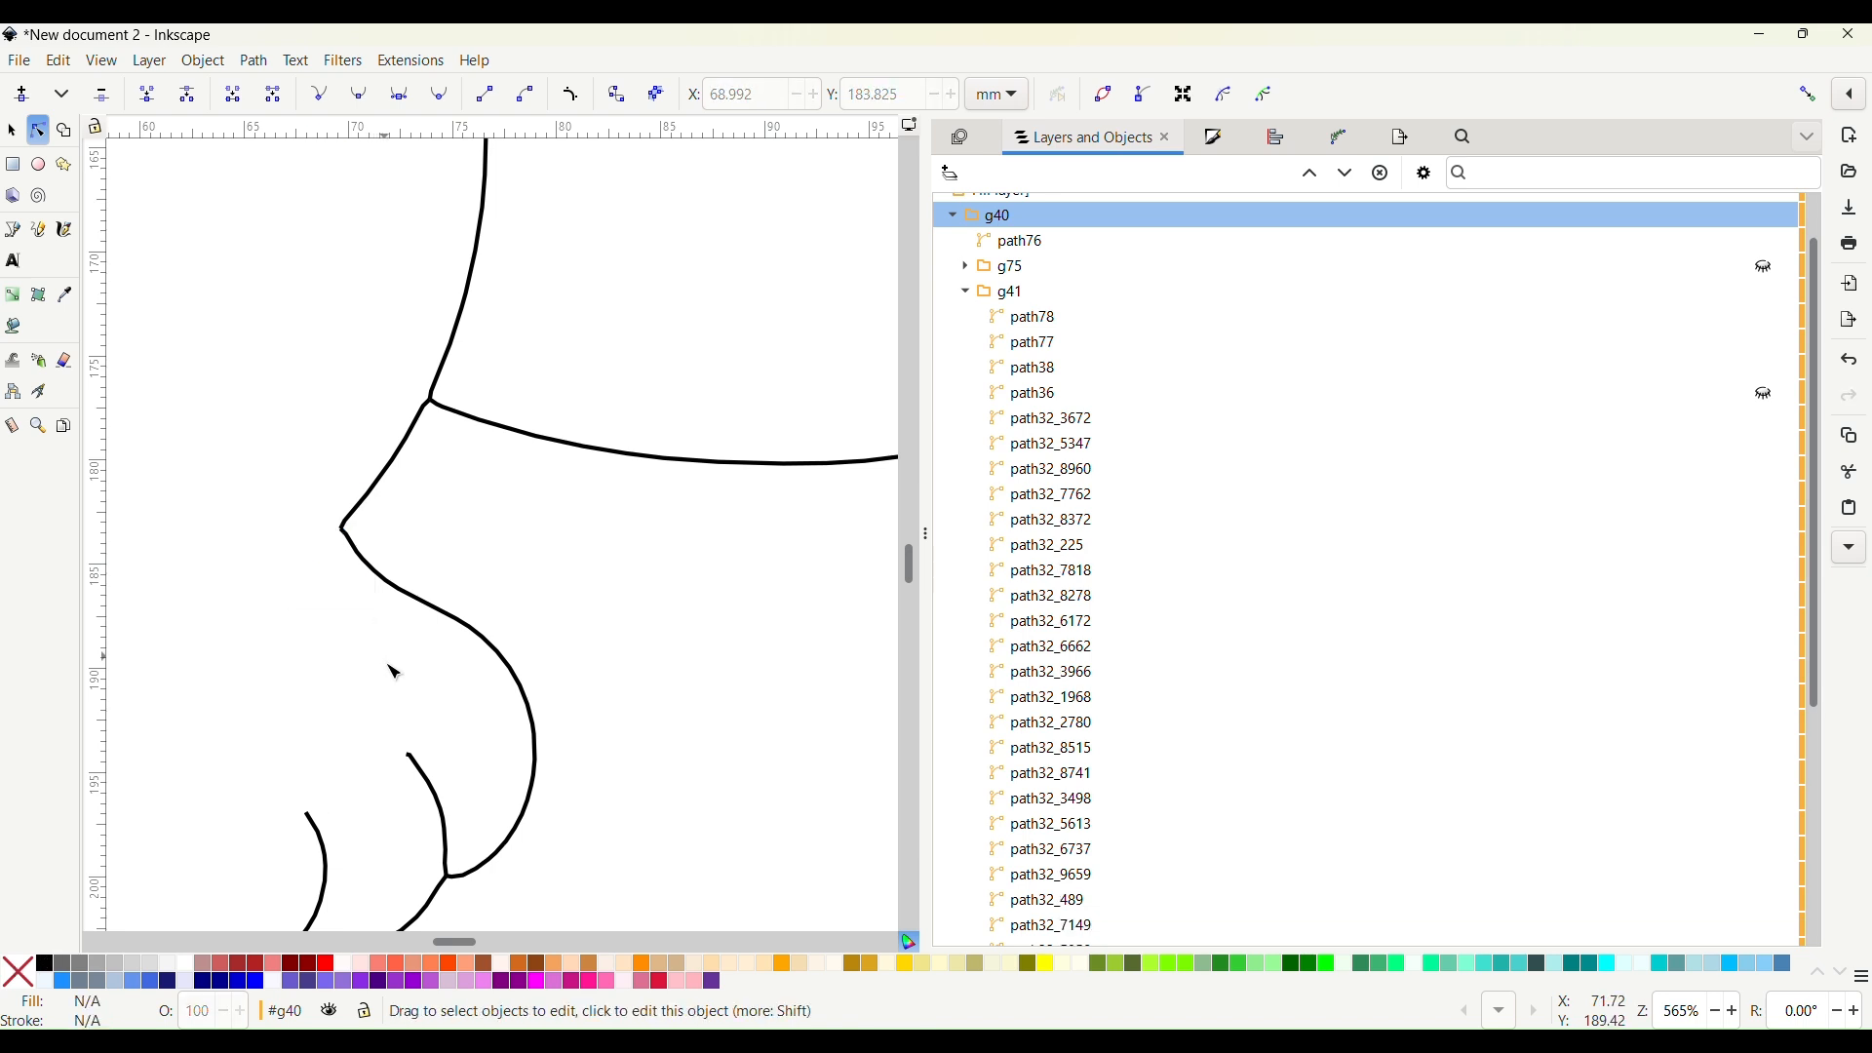
{"action": "left_click", "coordinate": [417, 773]}
{"action": "left_click_drag", "start_coordinate": [360, 681], "coordinate": [460, 888]}
{"action": "key", "text": "Delete"}
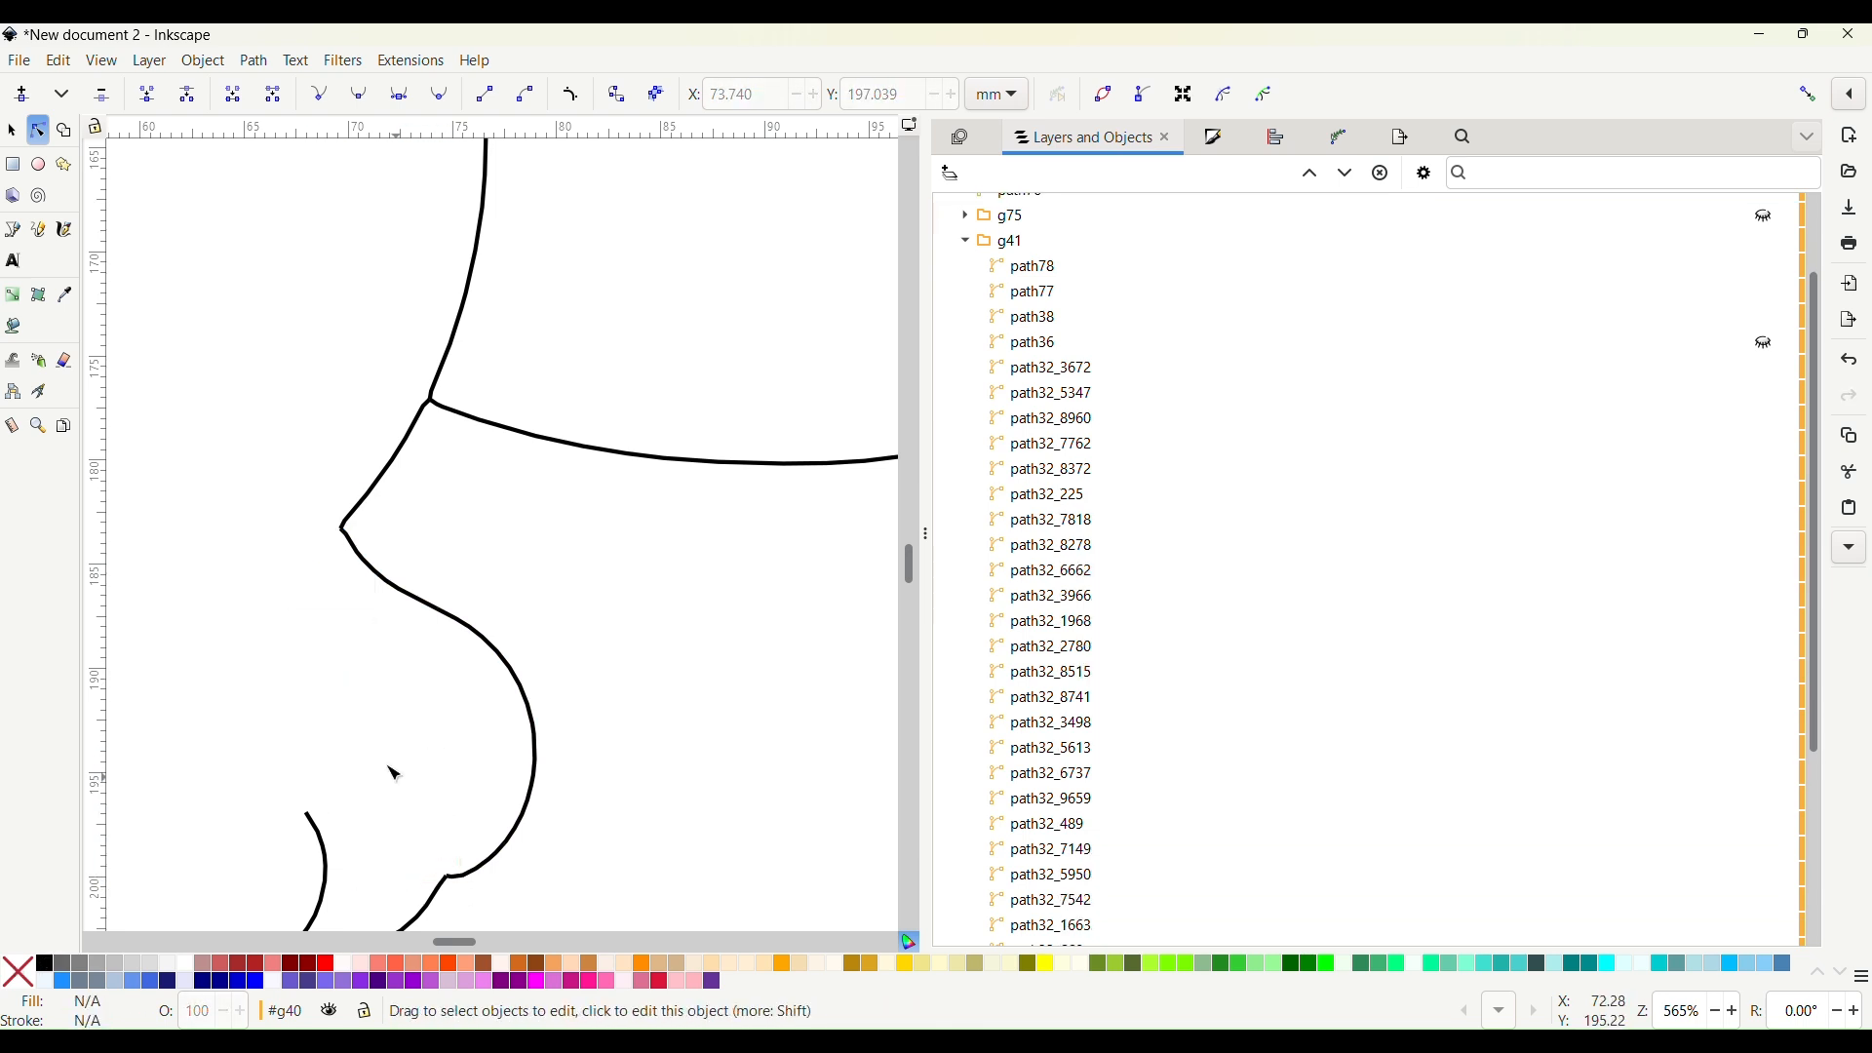
{"action": "scroll", "coordinate": [417, 808], "scroll_direction": "down", "scroll_amount": 3}
{"action": "left_click", "coordinate": [322, 634]}
{"action": "left_click_drag", "start_coordinate": [273, 512], "coordinate": [359, 756]}
{"action": "key", "text": "Delete"}
{"action": "scroll", "coordinate": [382, 552], "scroll_direction": "down", "scroll_amount": 3}
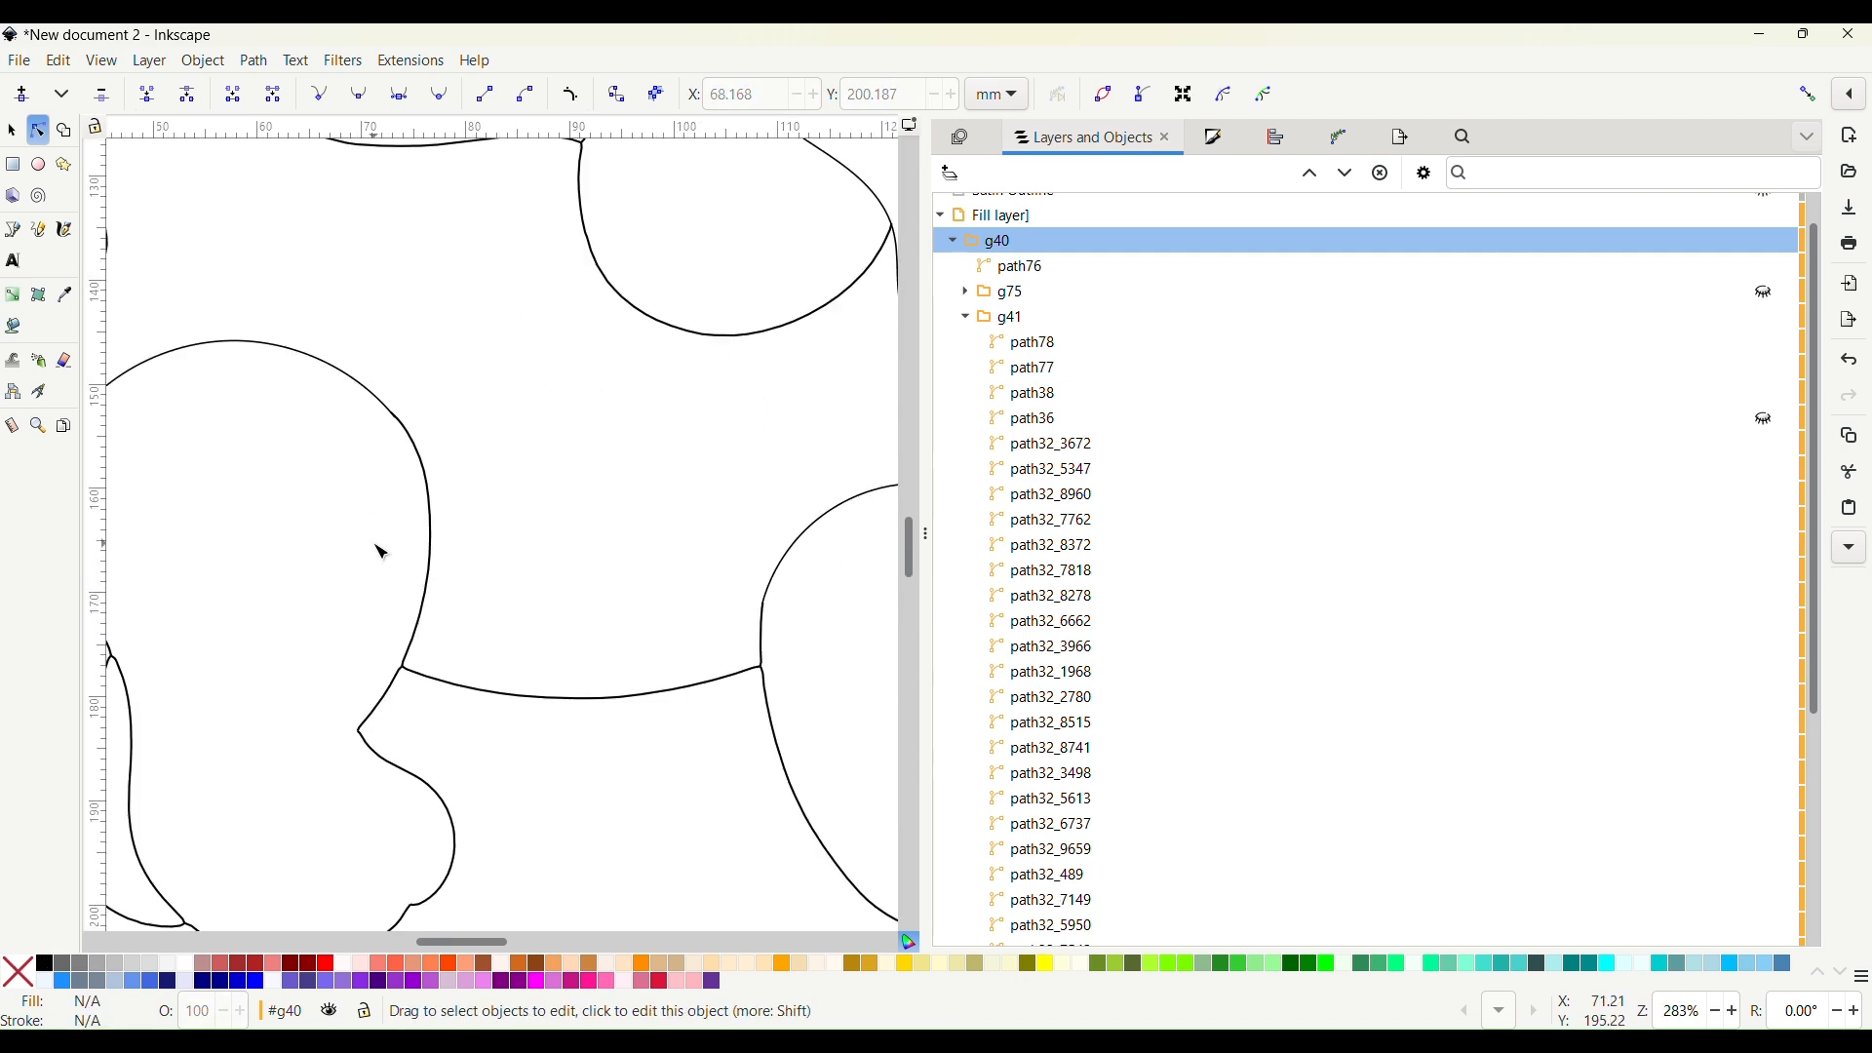
{"action": "scroll", "coordinate": [692, 496], "scroll_direction": "down", "scroll_amount": 1}
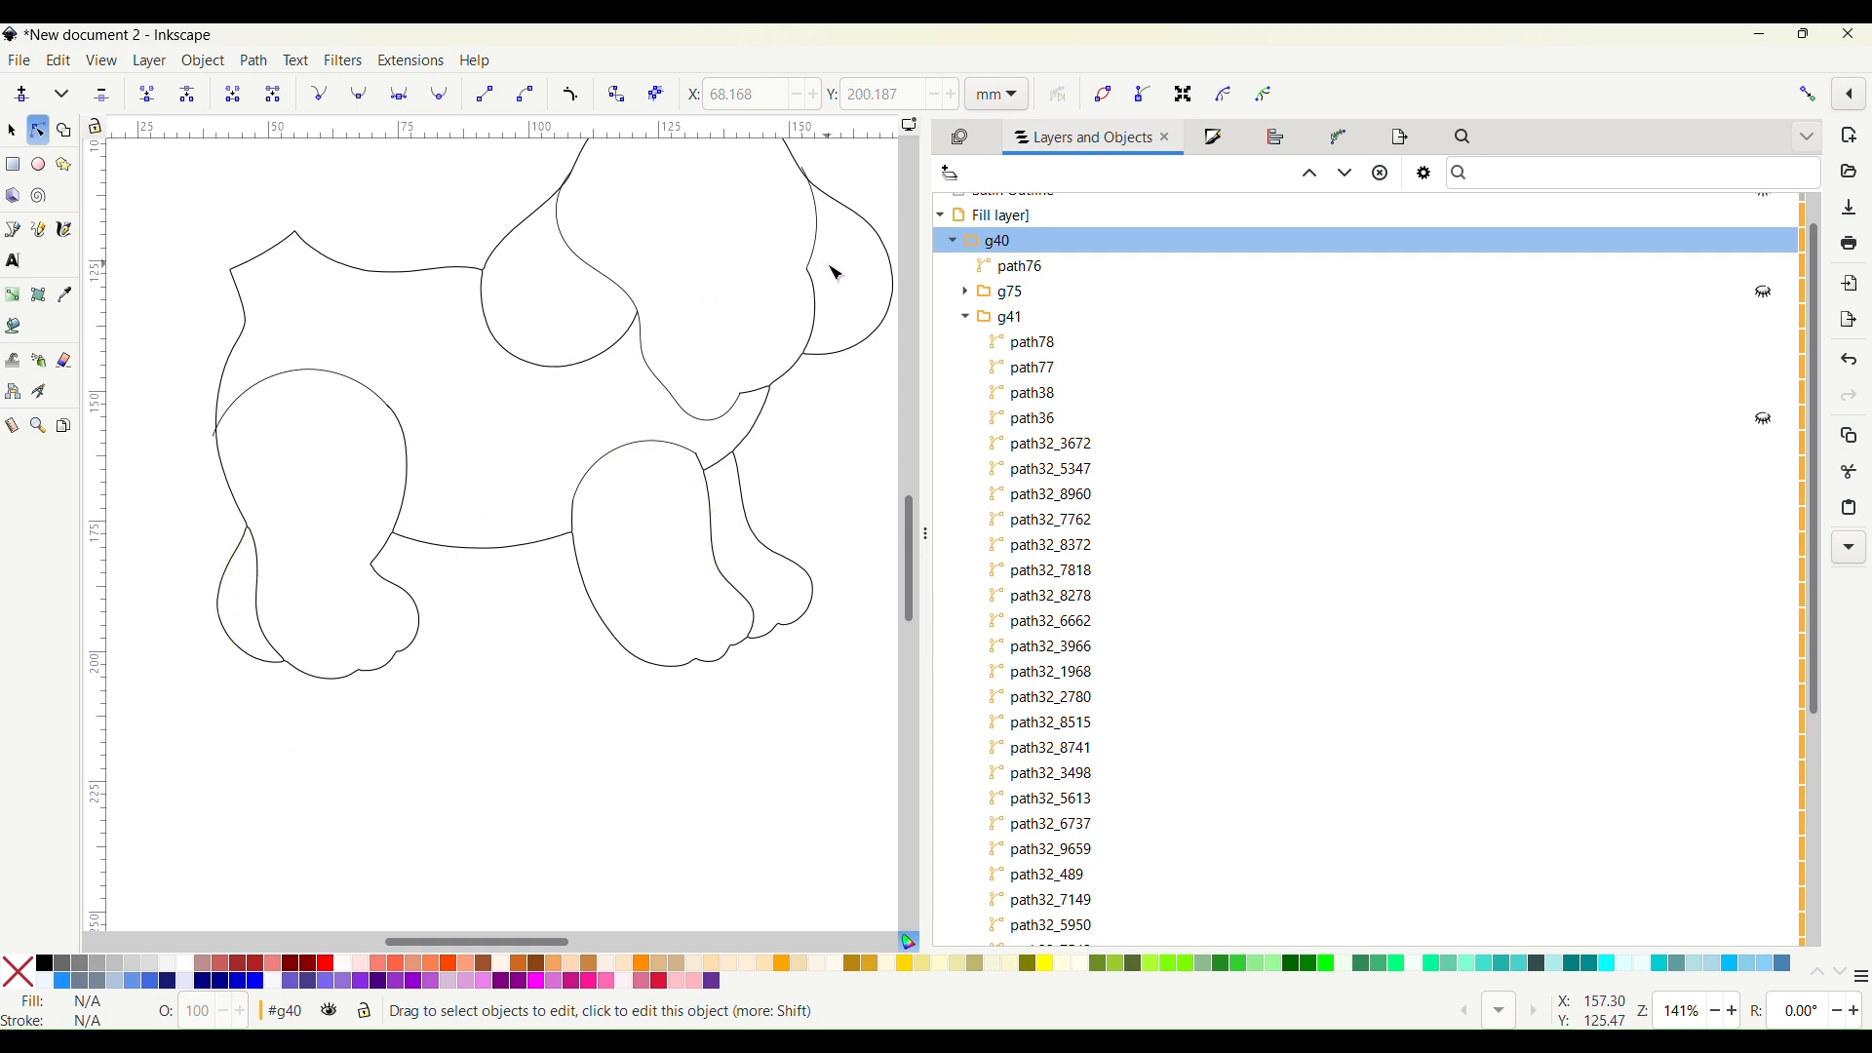
{"action": "scroll", "coordinate": [650, 788], "scroll_direction": "down", "scroll_amount": 2}
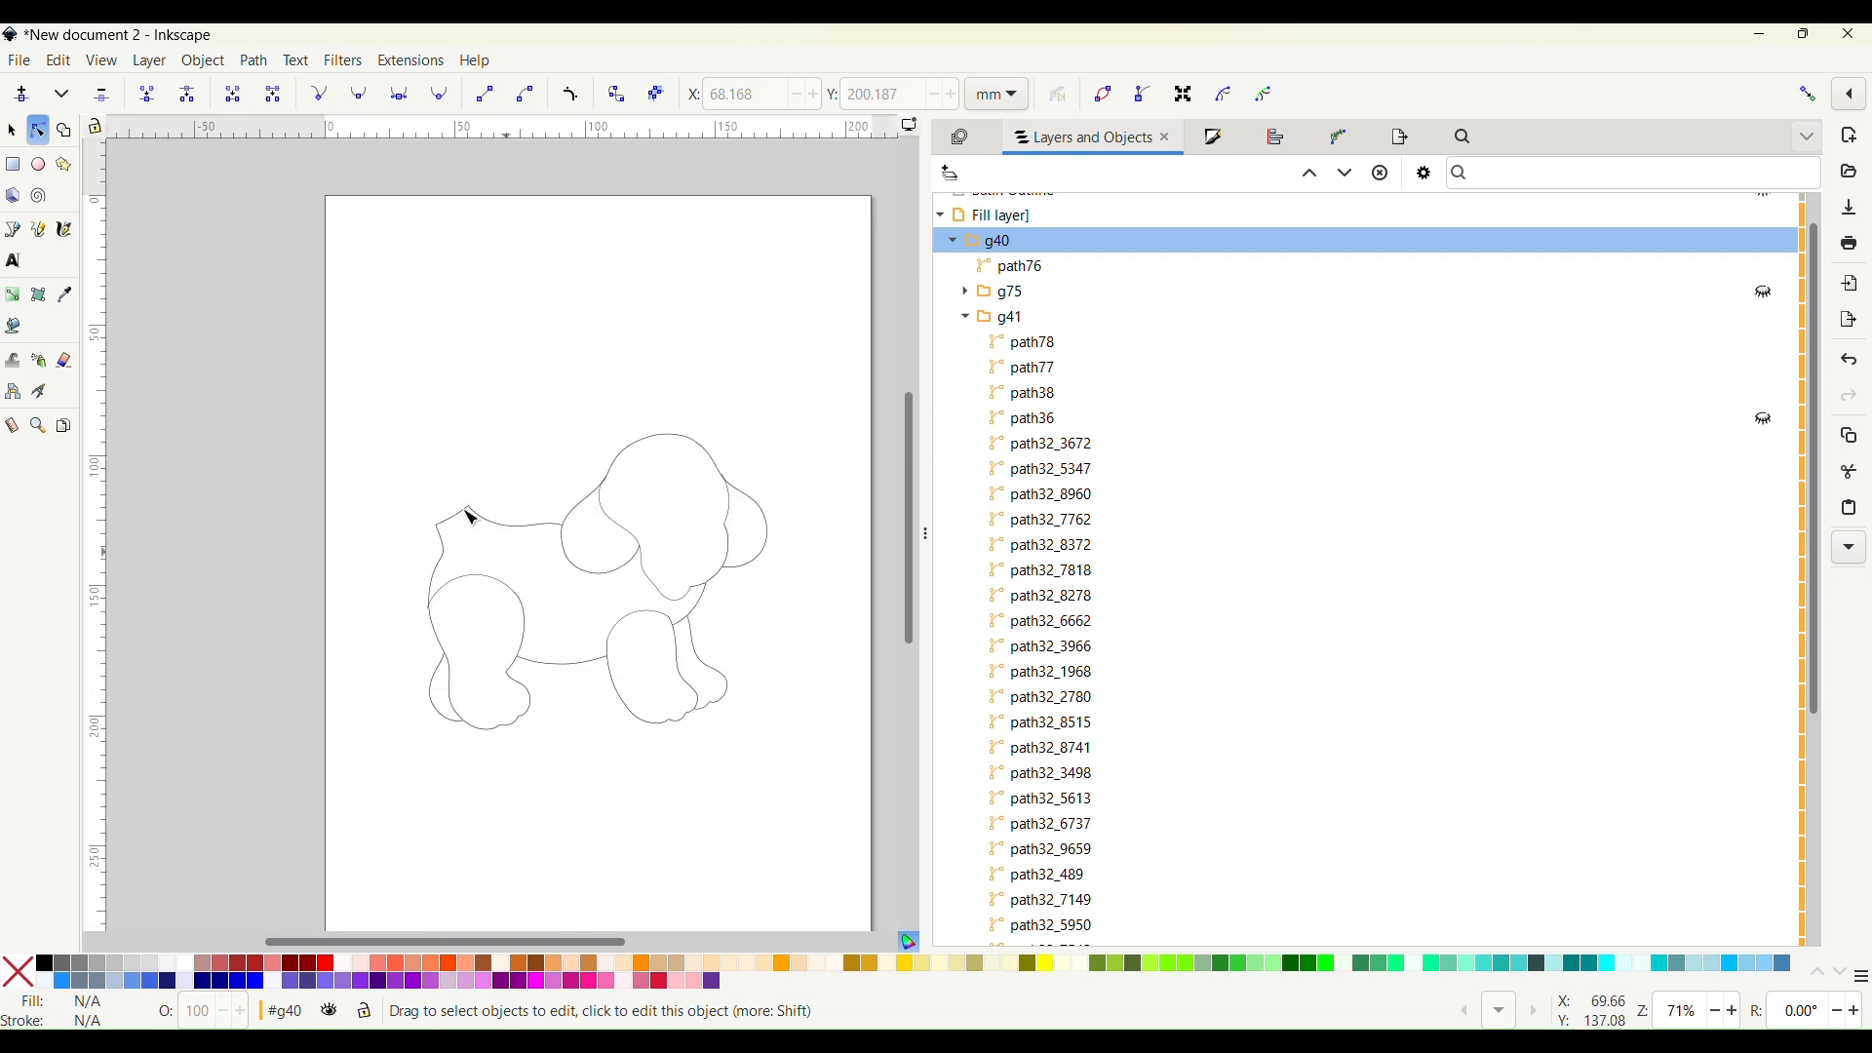
Draw a rectangle about 164 mm wide and 143 mm high enclosing the whole dog outline
{"action": "left_click_drag", "start_coordinate": [372, 405], "coordinate": [812, 779]}
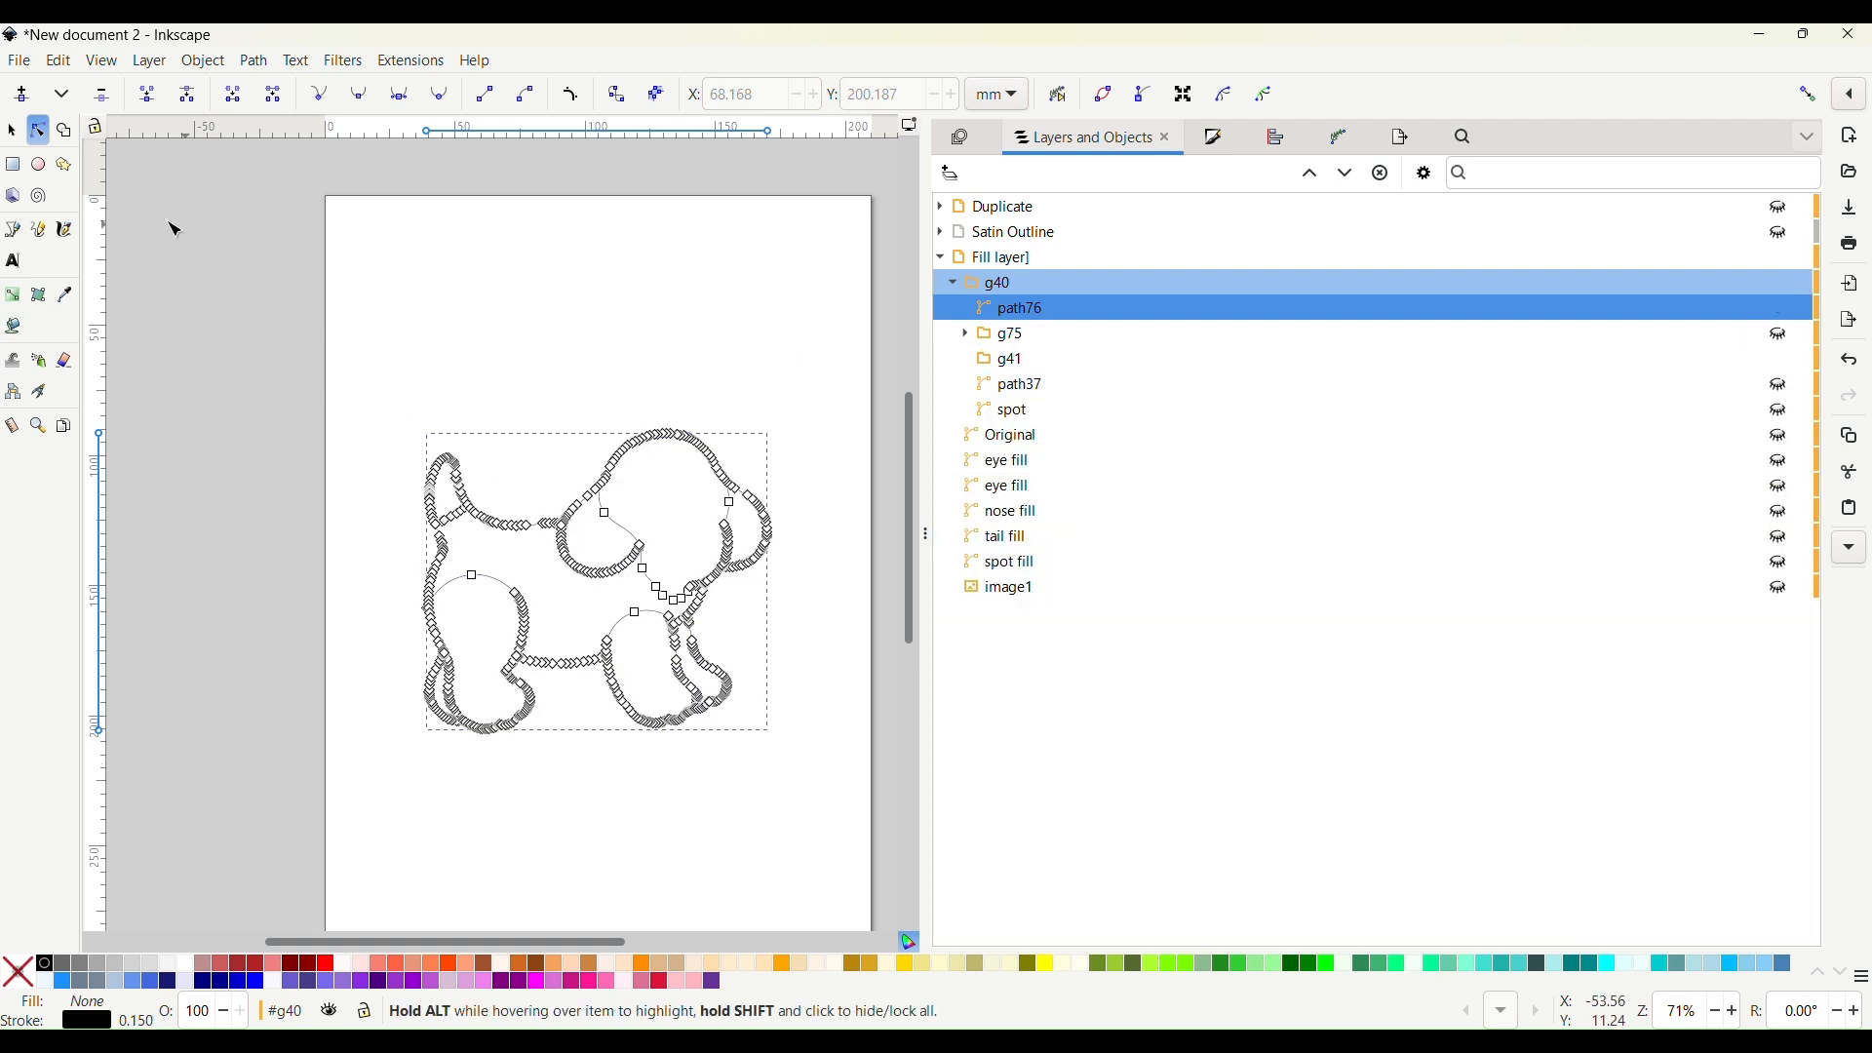
{"action": "left_click", "coordinate": [14, 133]}
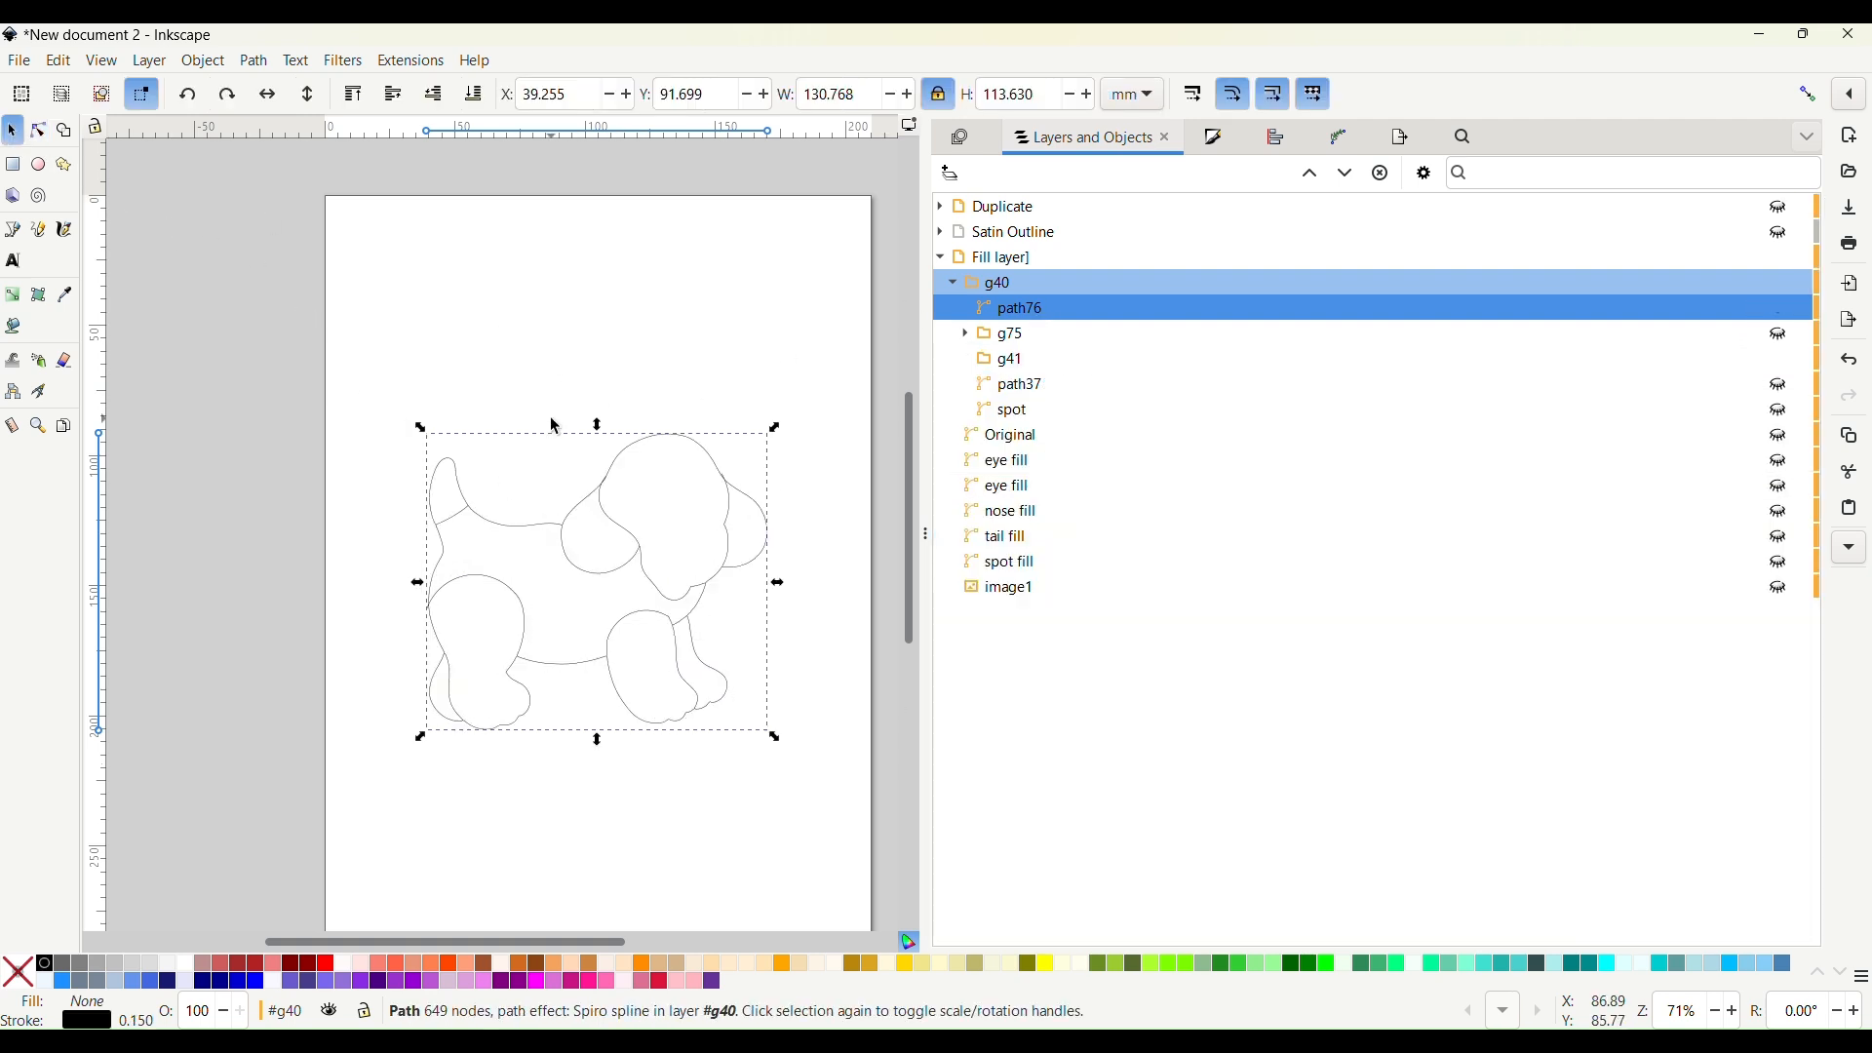
{"action": "left_click", "coordinate": [134, 263]}
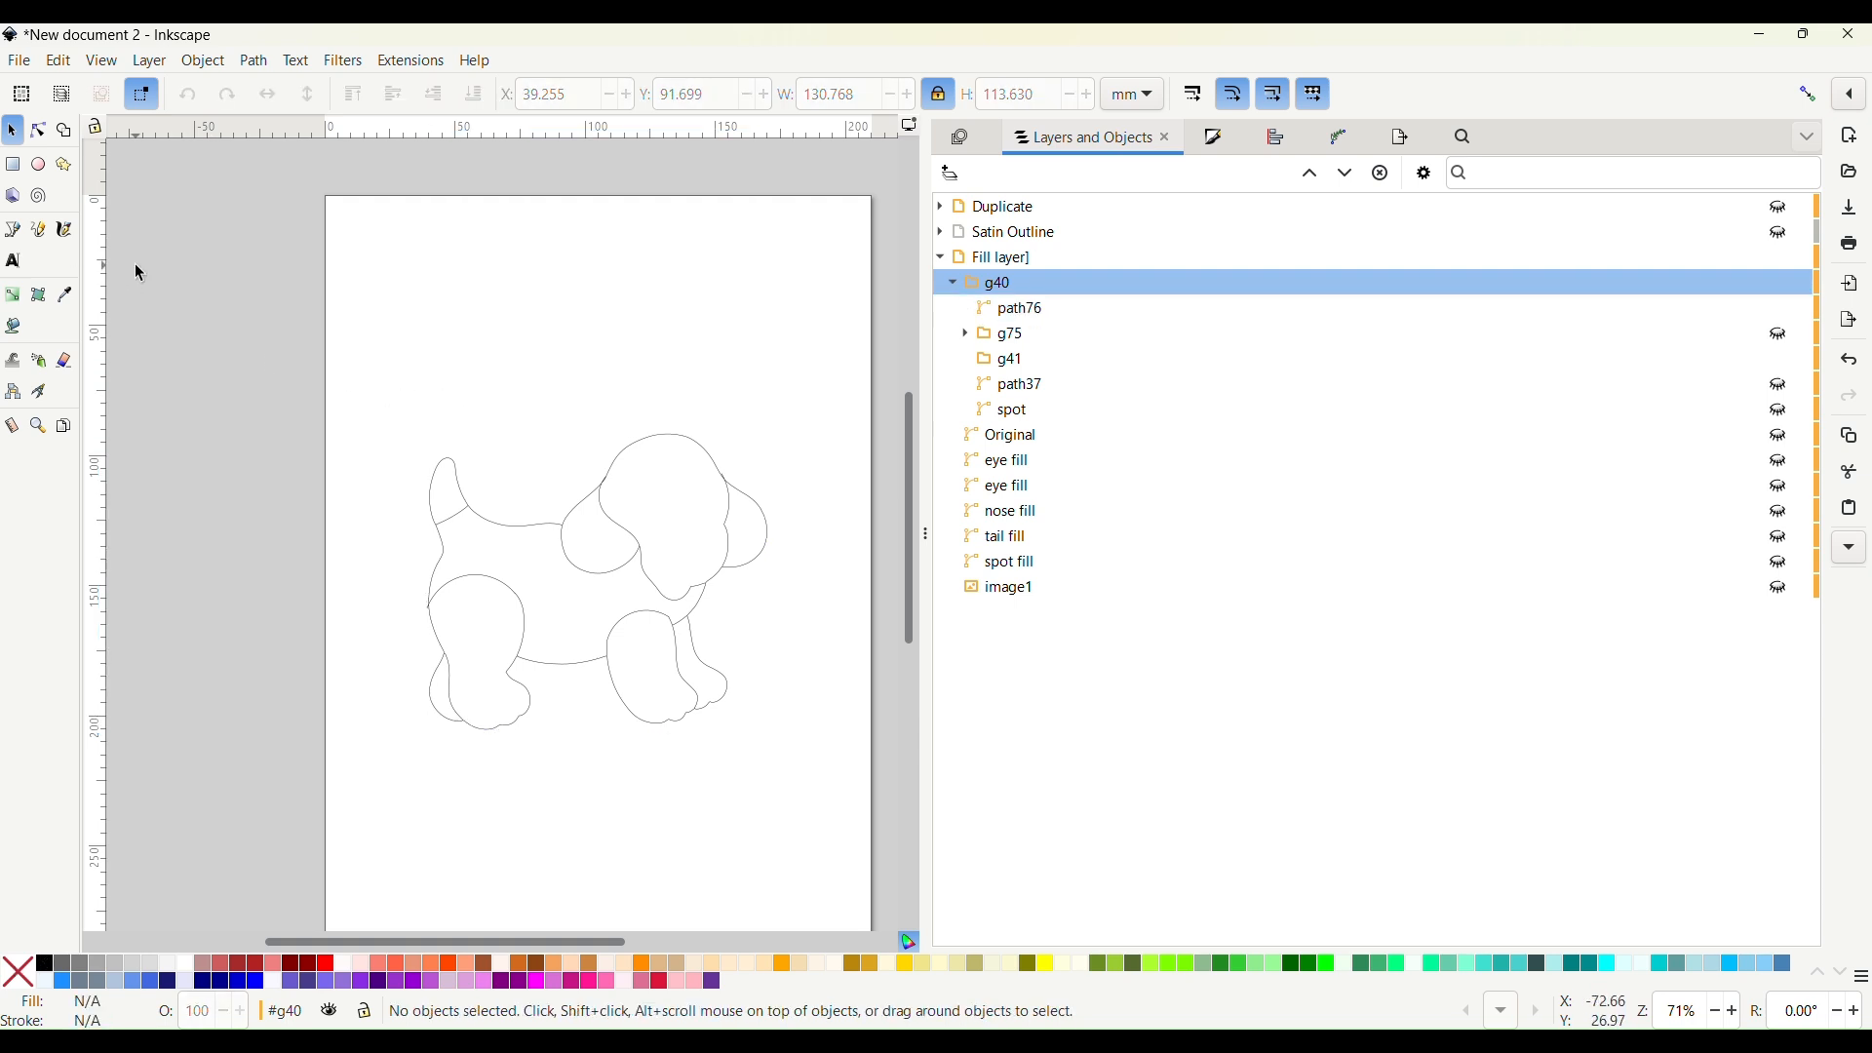
{"action": "left_click", "coordinate": [14, 166]}
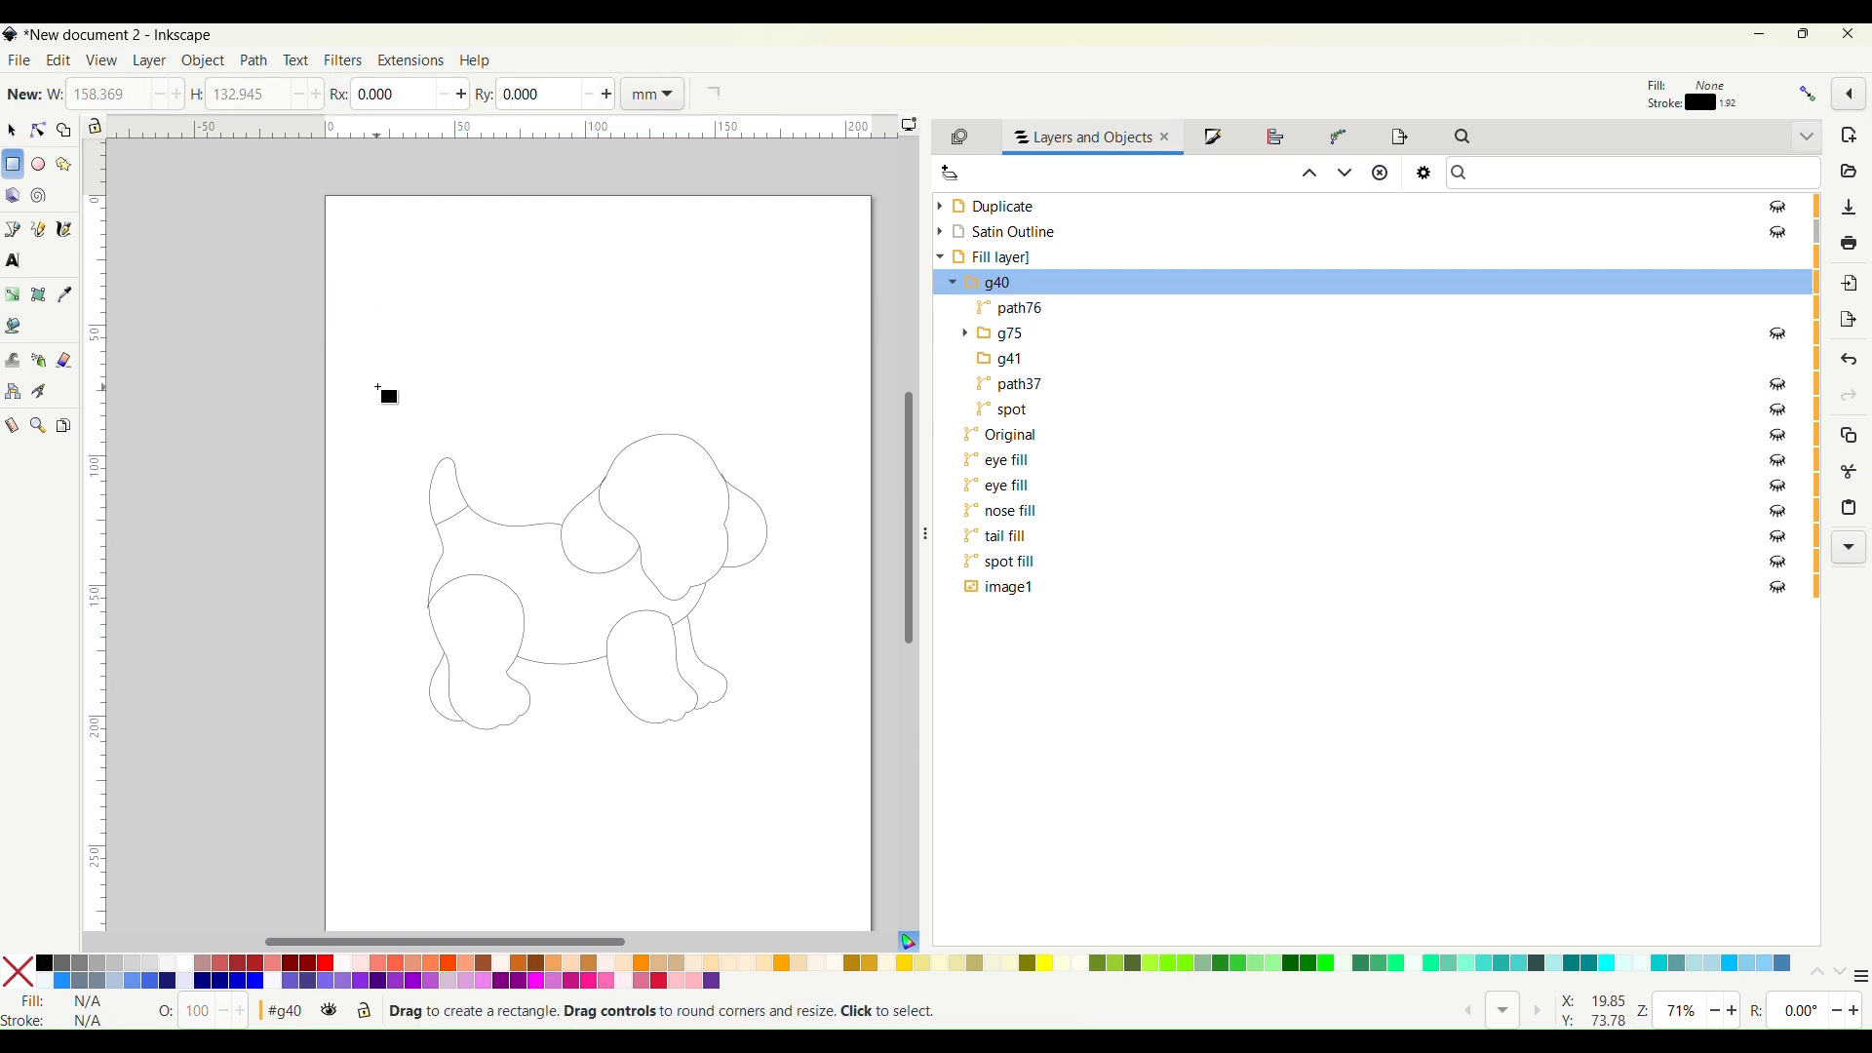
{"action": "left_click_drag", "start_coordinate": [382, 383], "coordinate": [810, 757]}
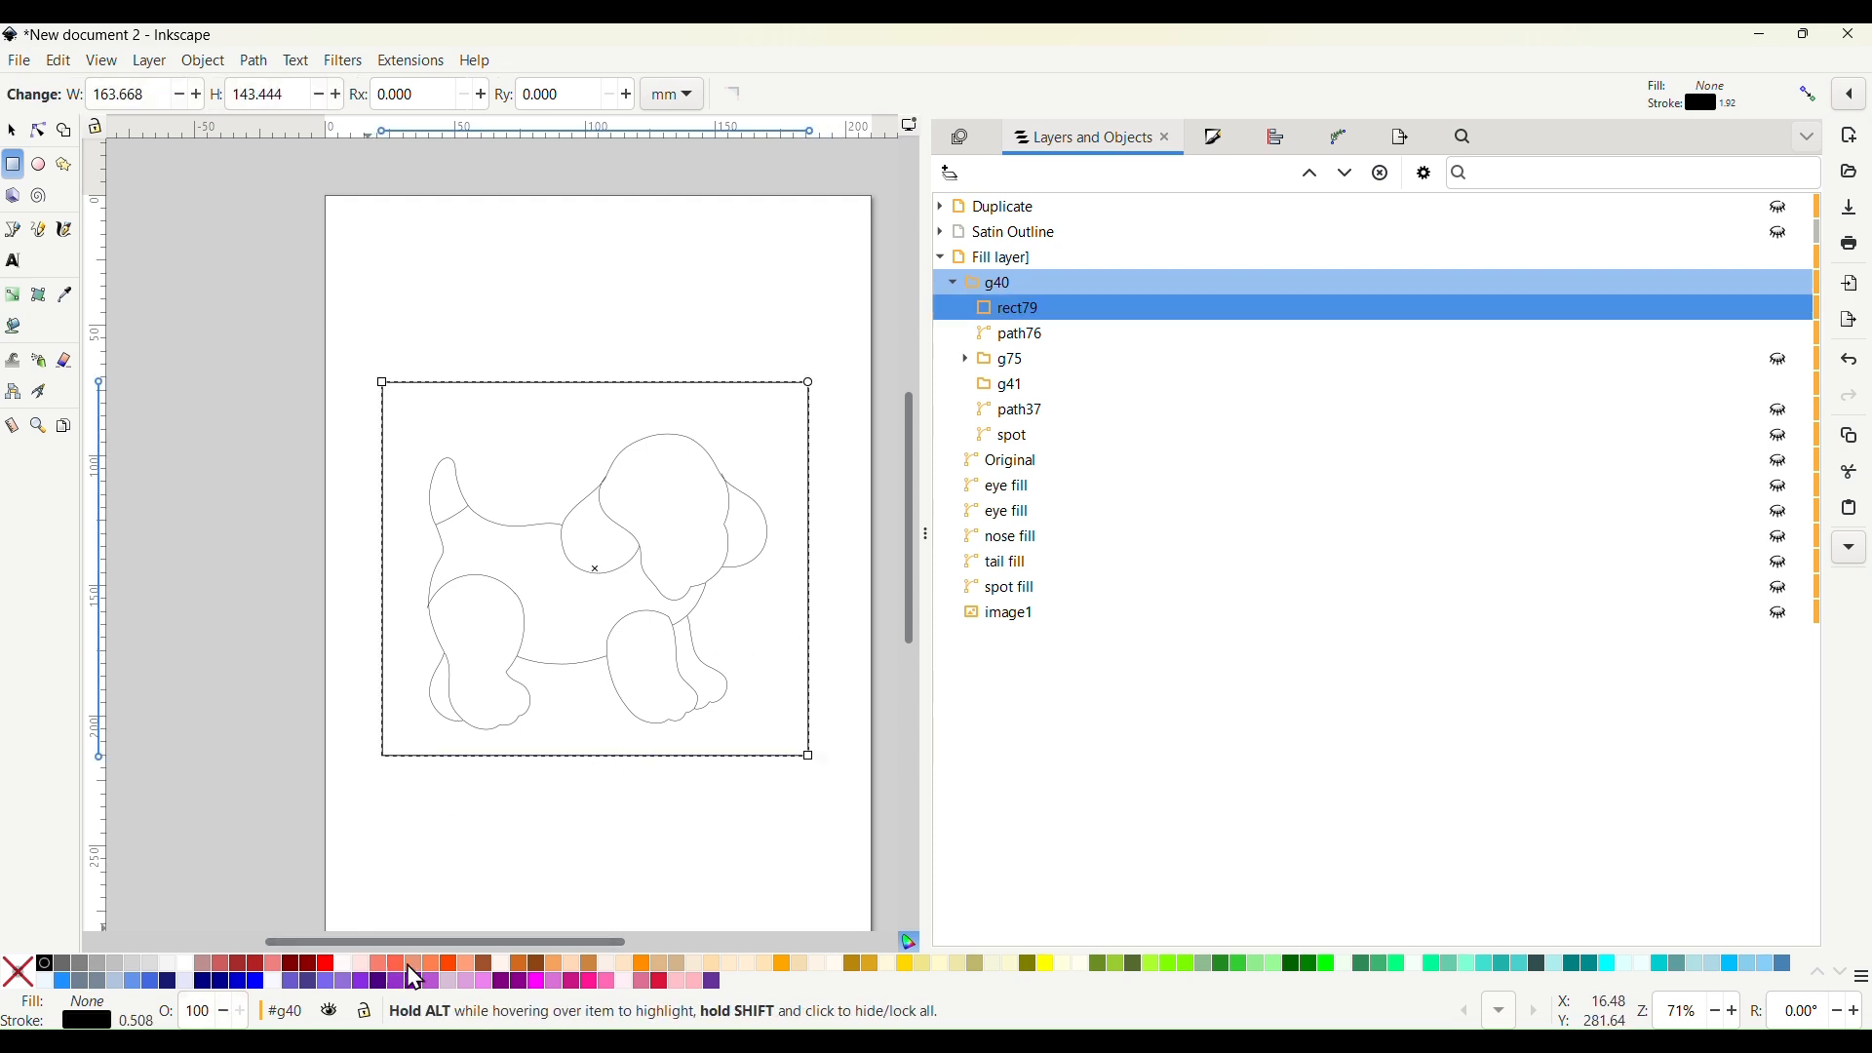
Fill the rectangle with bright orange and remove its stroke
{"action": "left_click", "coordinate": [495, 978]}
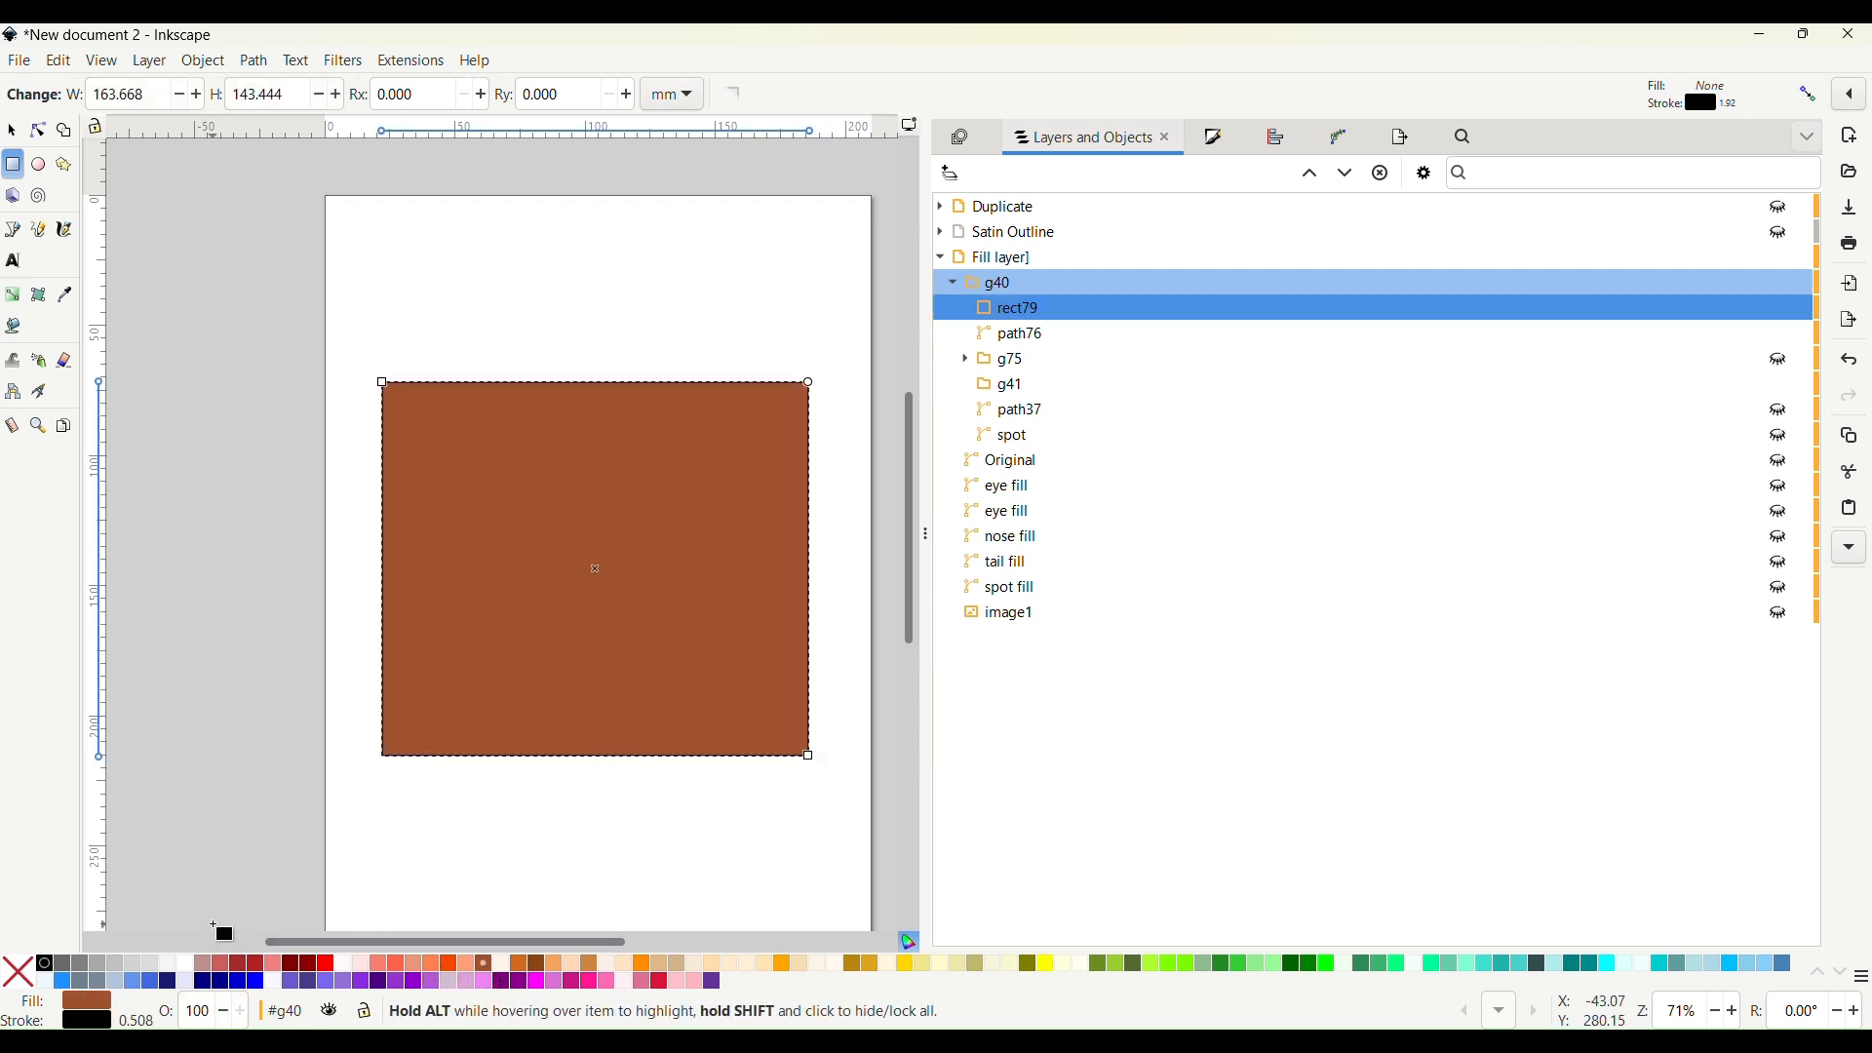
{"action": "left_click", "coordinate": [592, 968]}
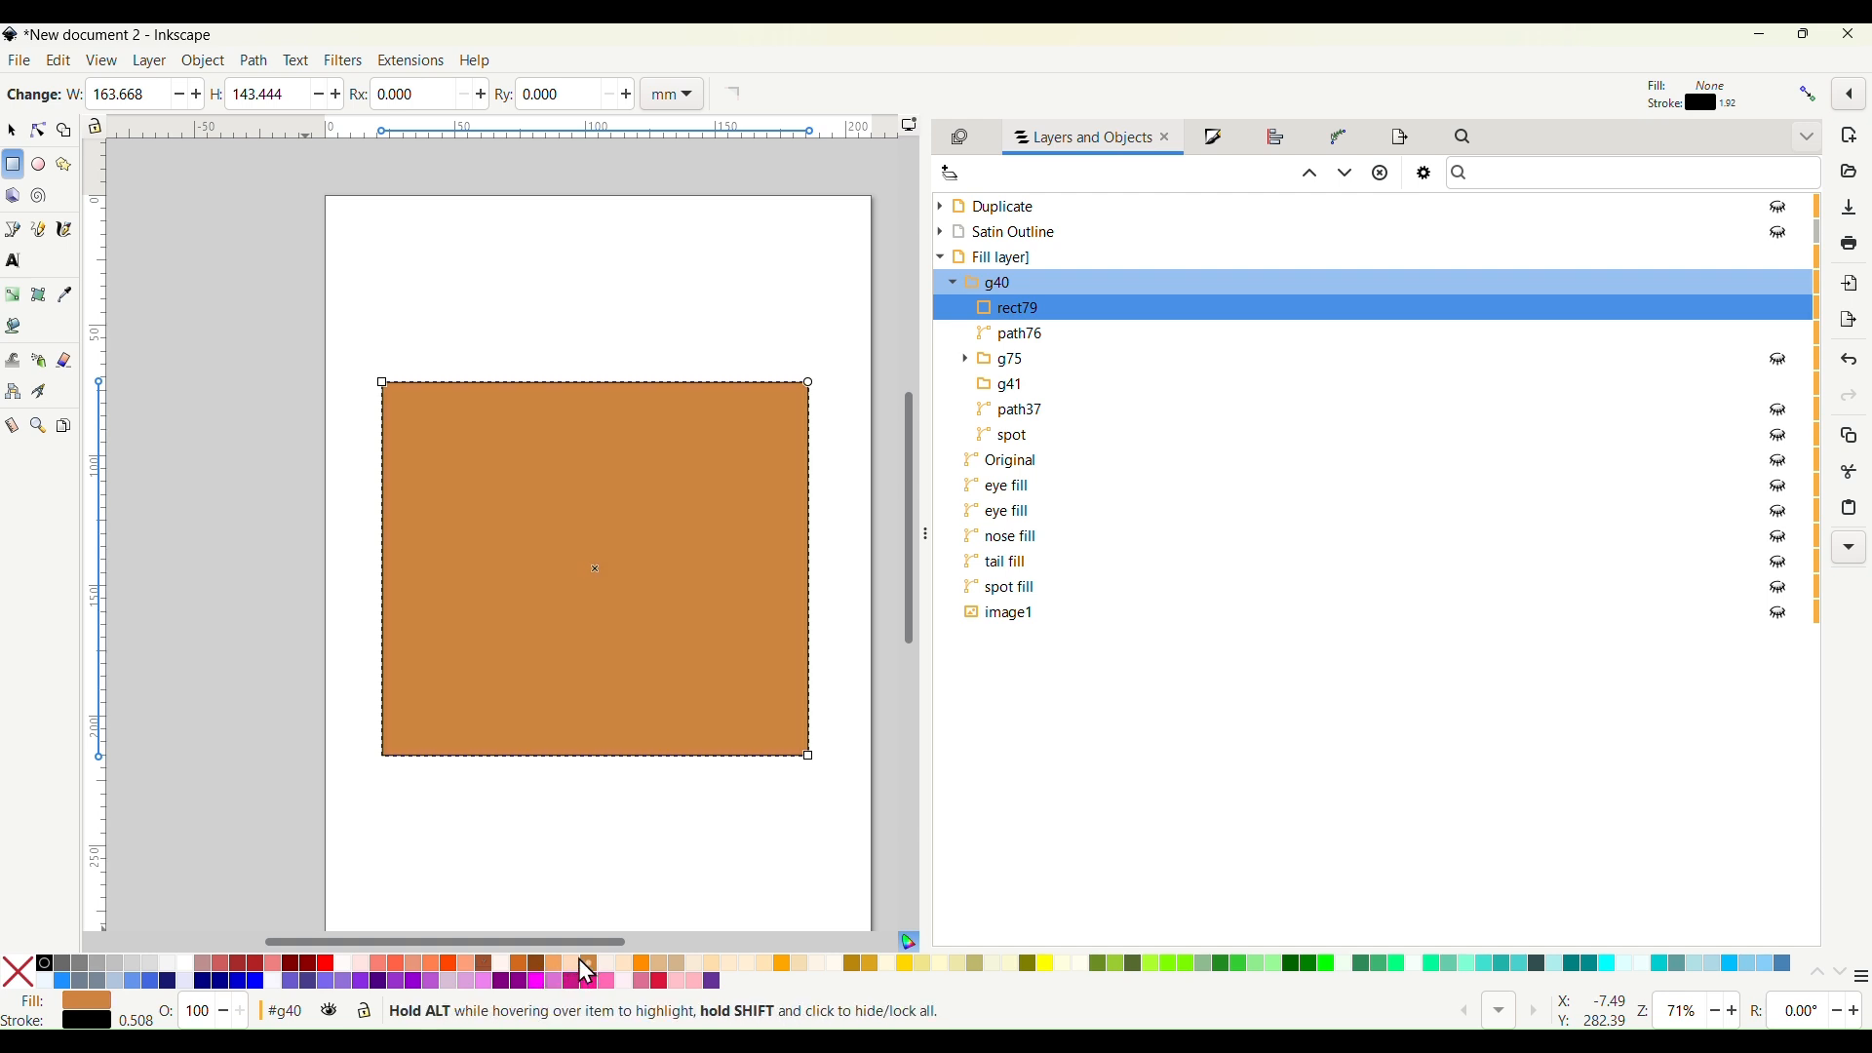
{"action": "left_click", "coordinate": [647, 976]}
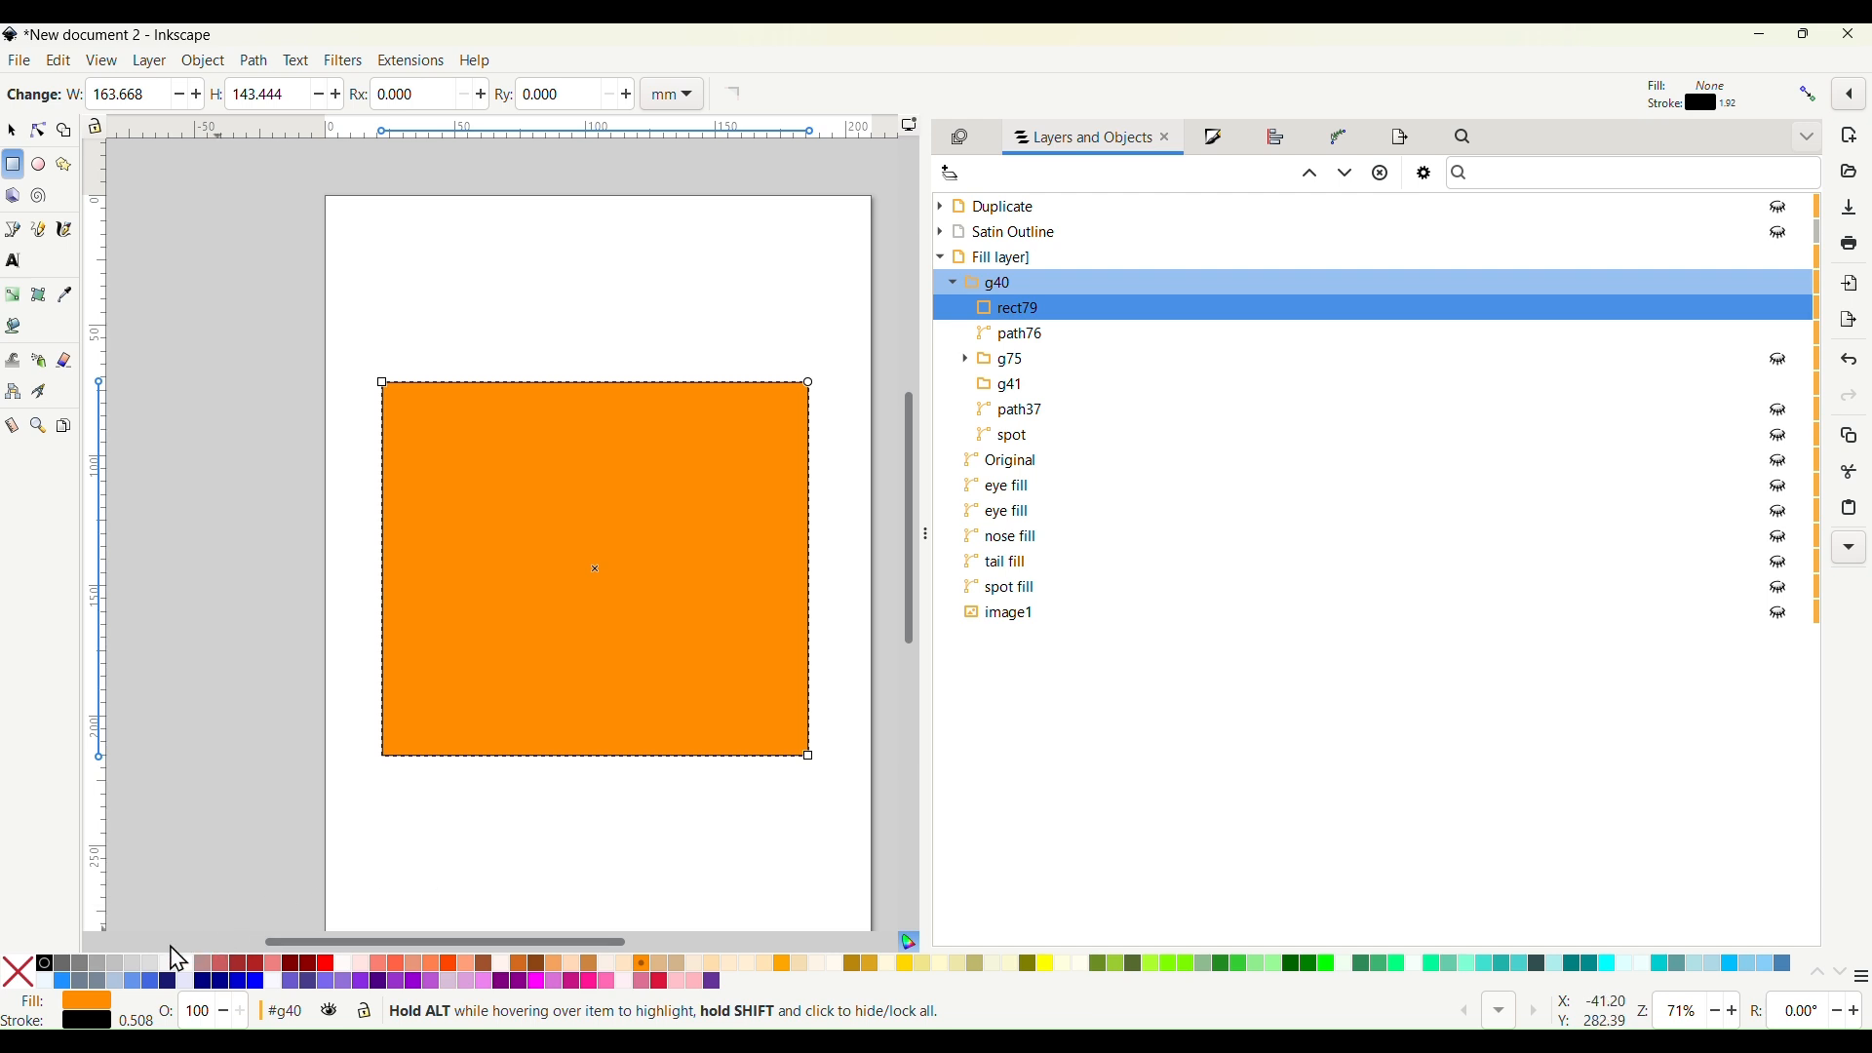
{"action": "left_click", "coordinate": [18, 983], "text": "shift"}
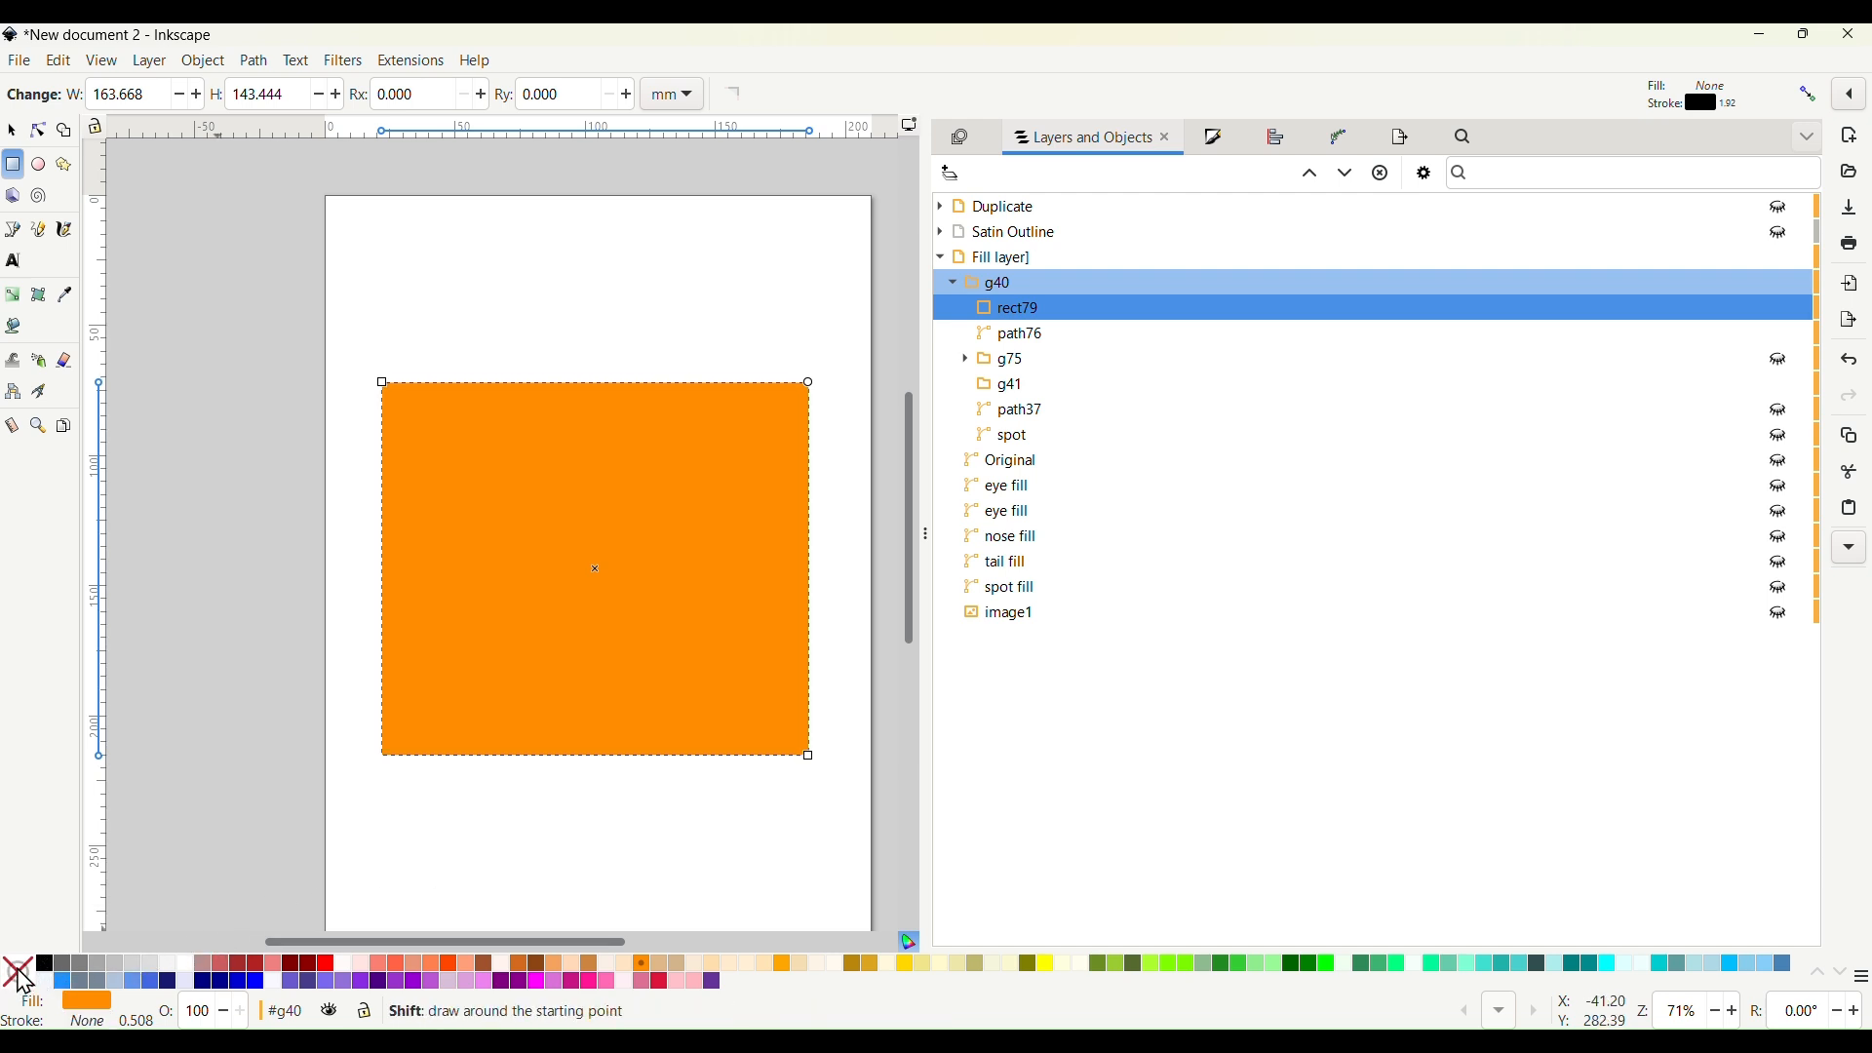
Send the orange rectangle to the very back, behind the dog outline
{"action": "left_click", "coordinate": [12, 131]}
{"action": "left_click", "coordinate": [475, 94]}
{"action": "scroll", "coordinate": [644, 597], "scroll_direction": "up", "scroll_amount": 1}
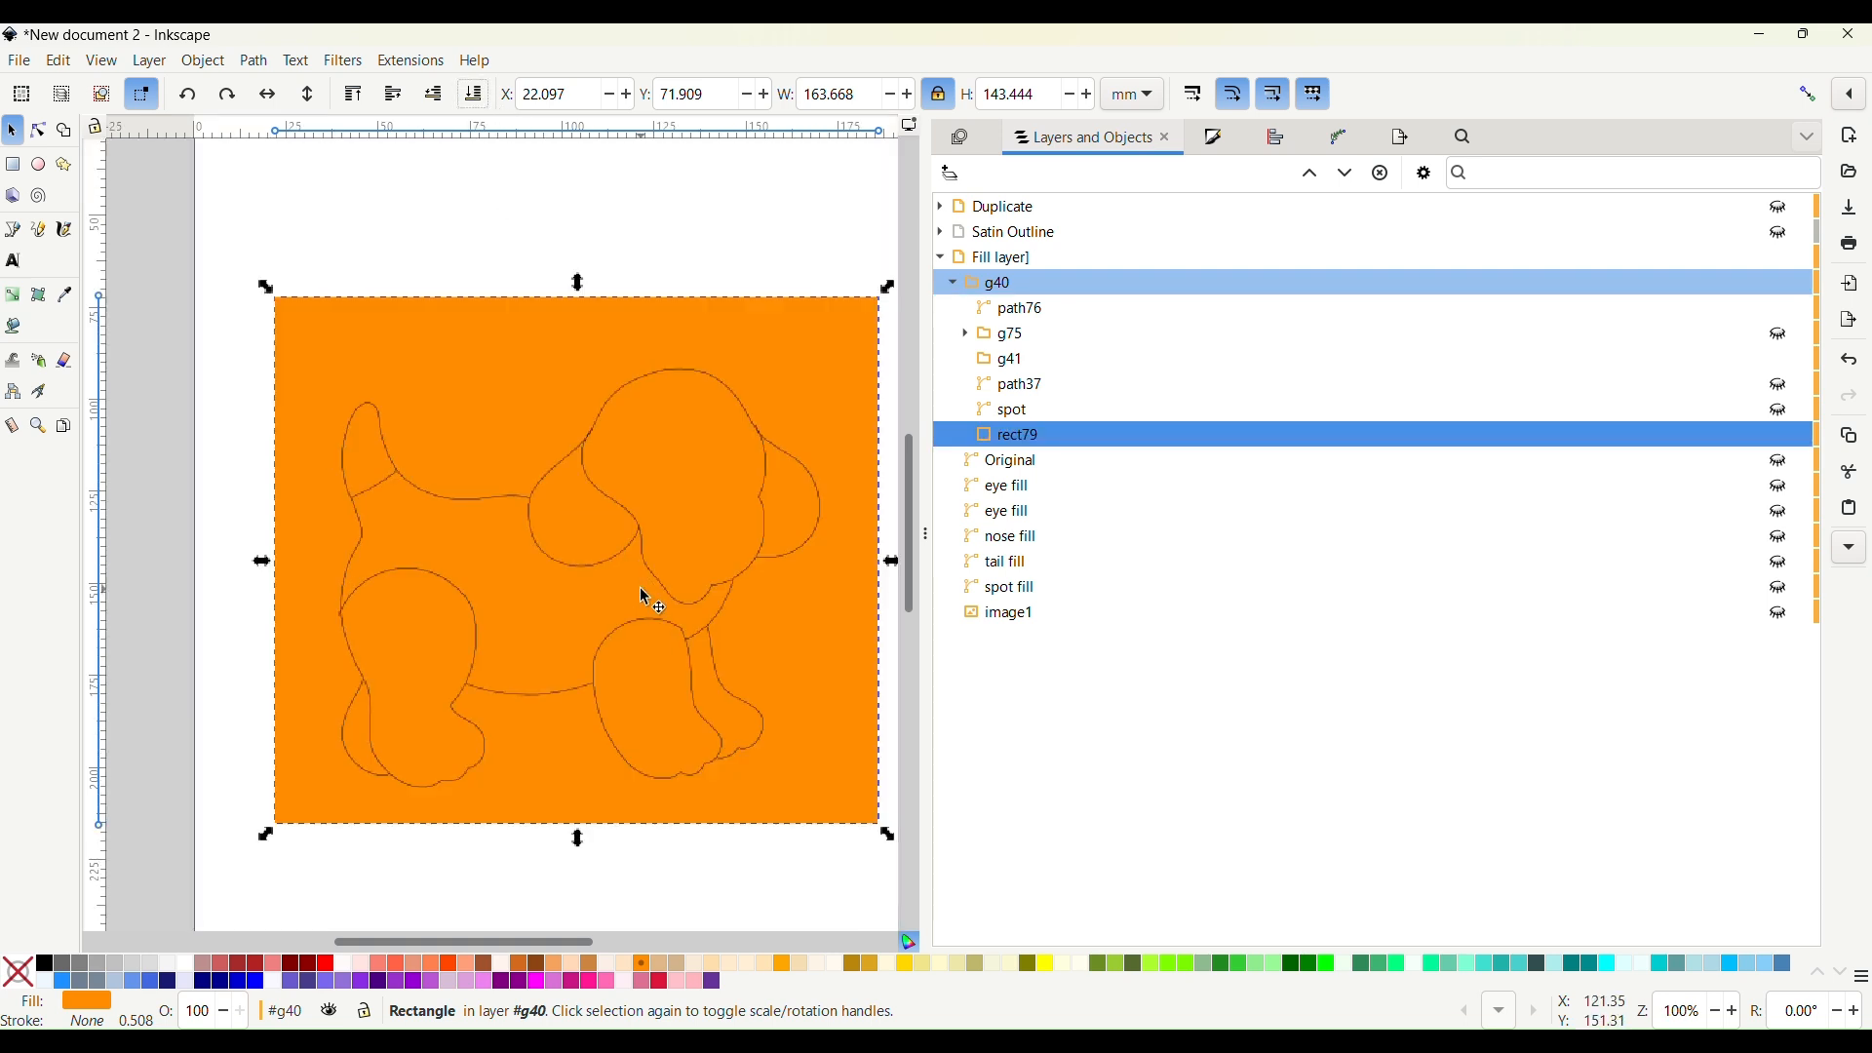
{"action": "scroll", "coordinate": [643, 597], "scroll_direction": "up", "scroll_amount": 1}
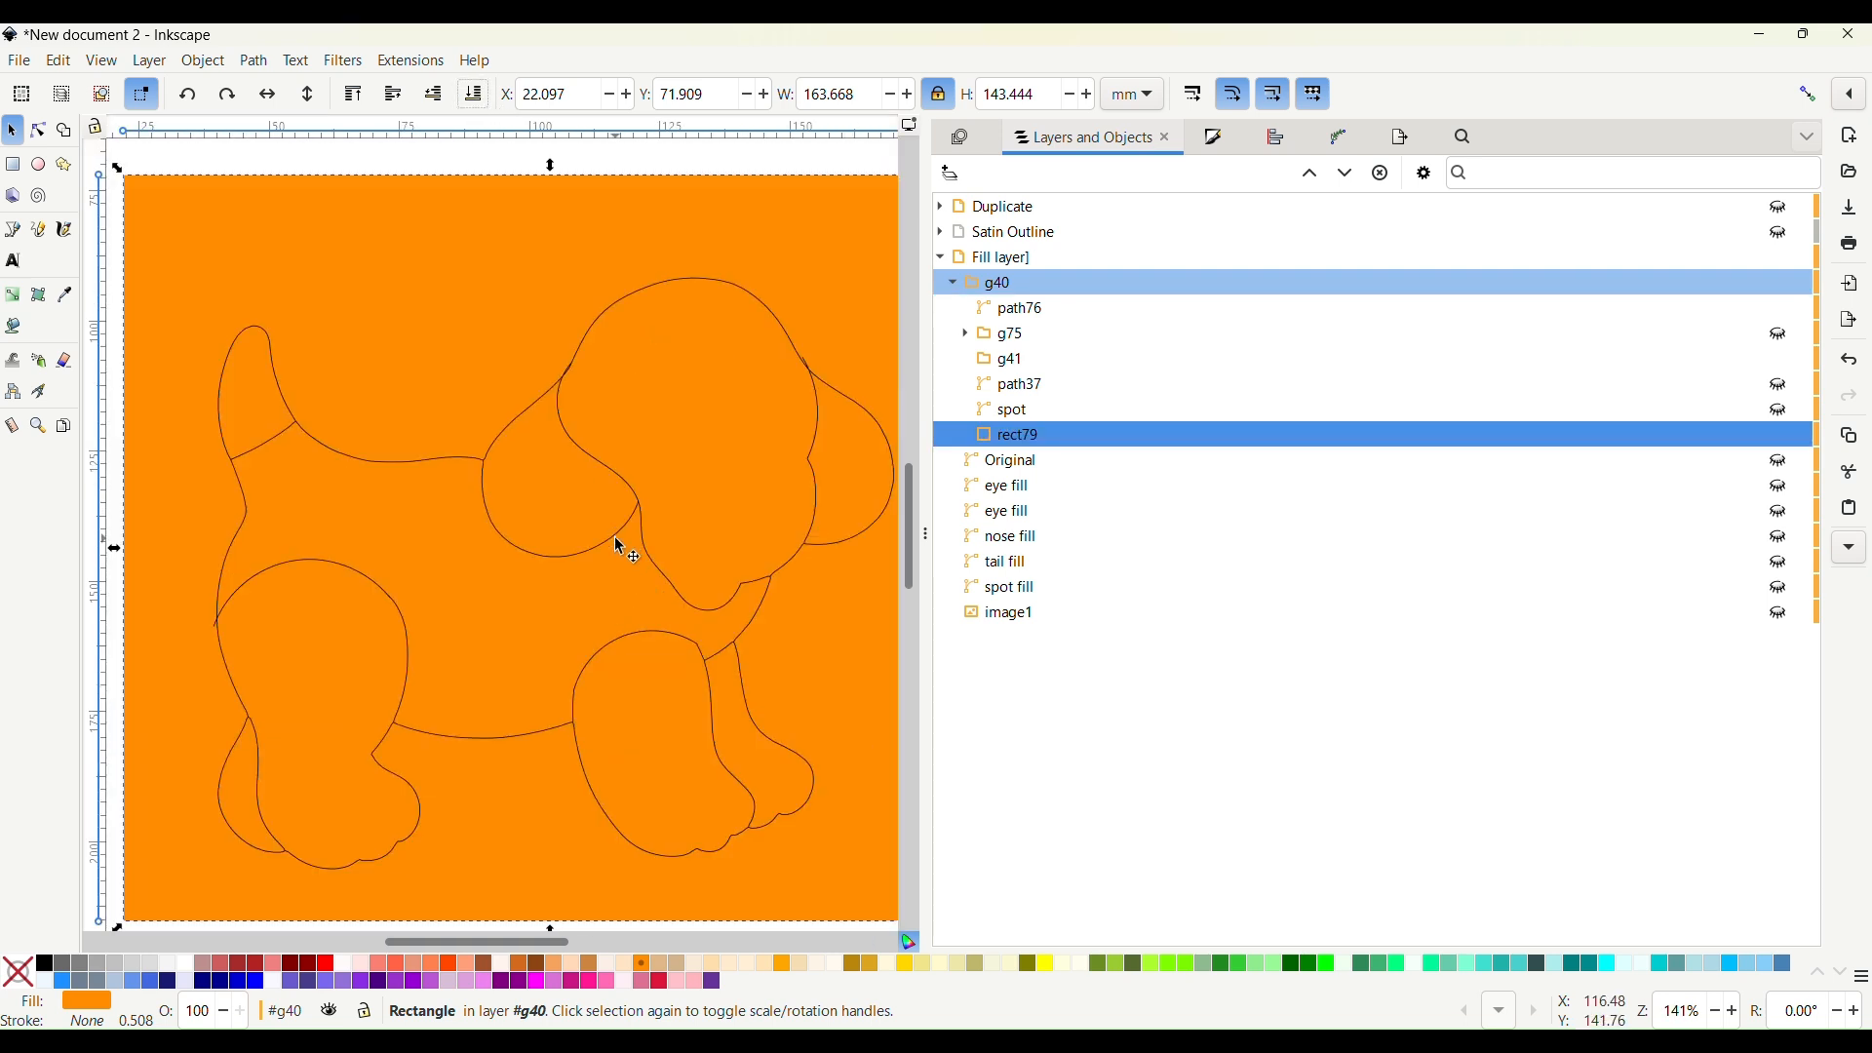
Cut the dog outline's lines out of the orange rectangle, keeping the outline and rectangle as separate paths
{"action": "left_click", "coordinate": [620, 548], "text": "shift"}
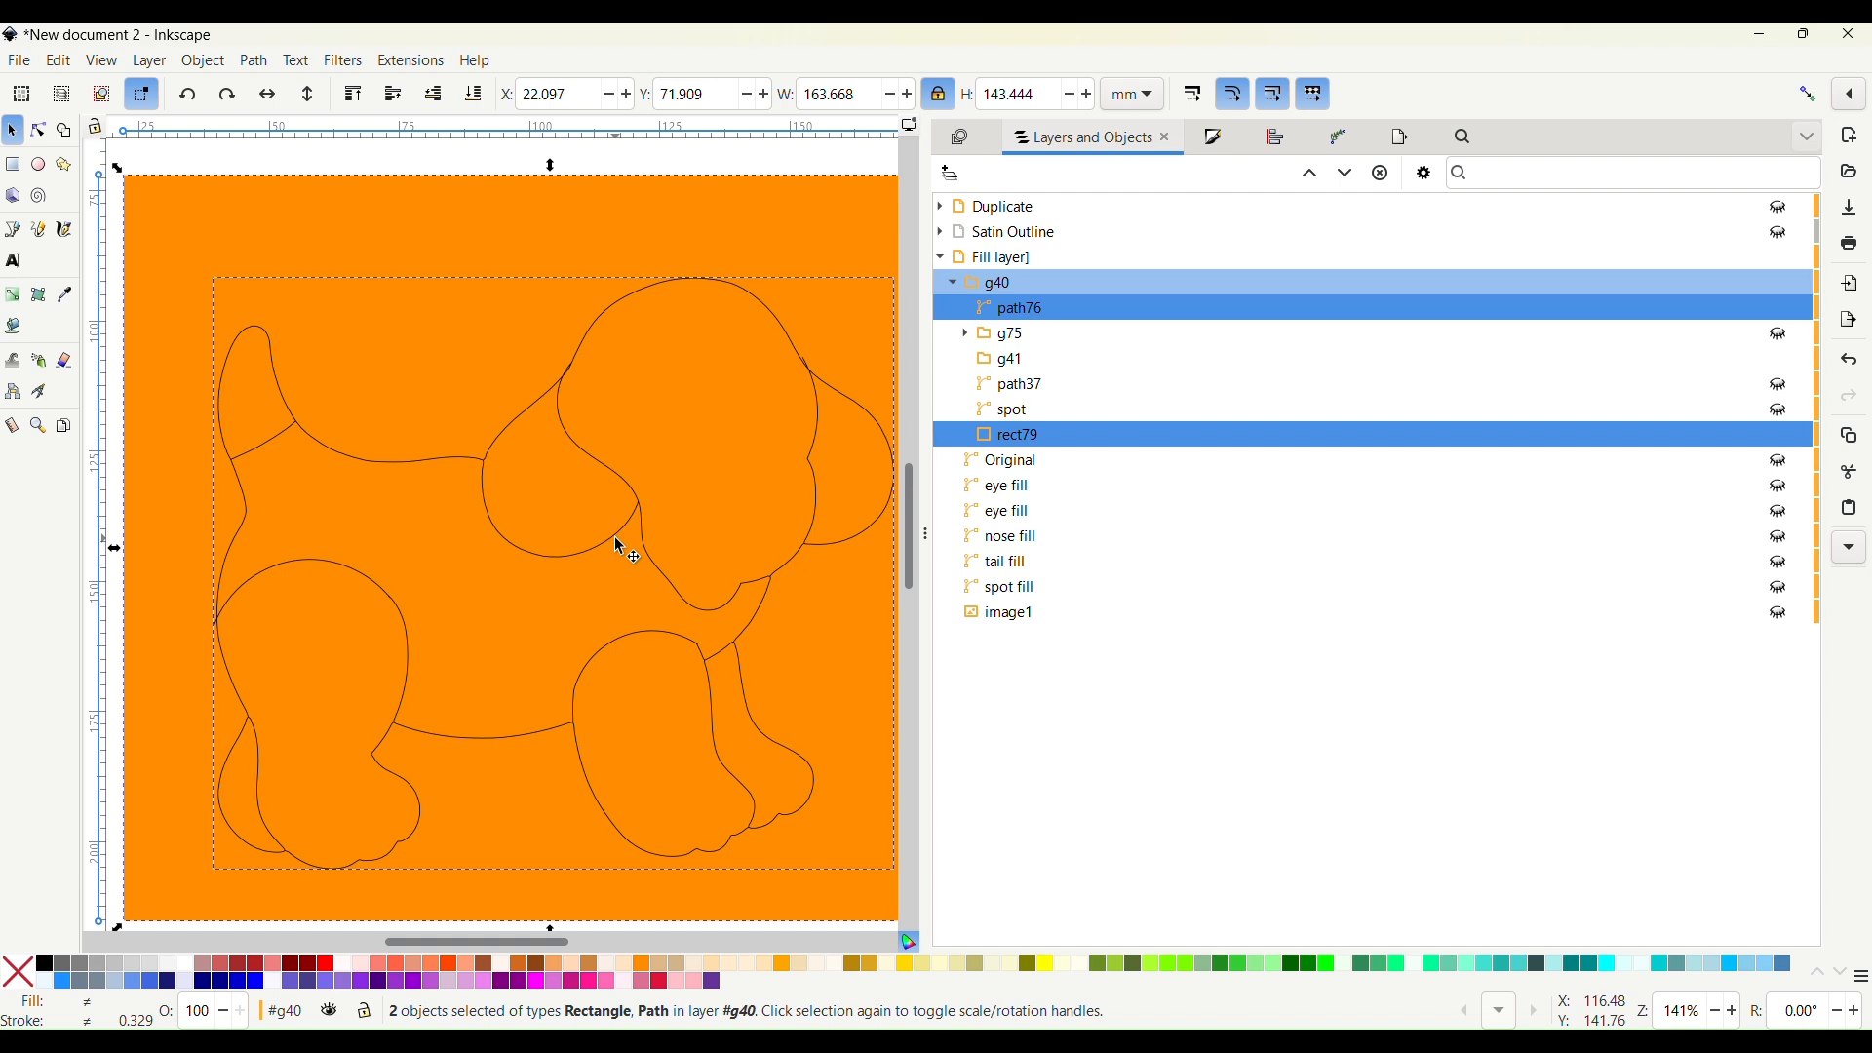
{"action": "scroll", "coordinate": [621, 548], "scroll_direction": "down", "scroll_amount": 1}
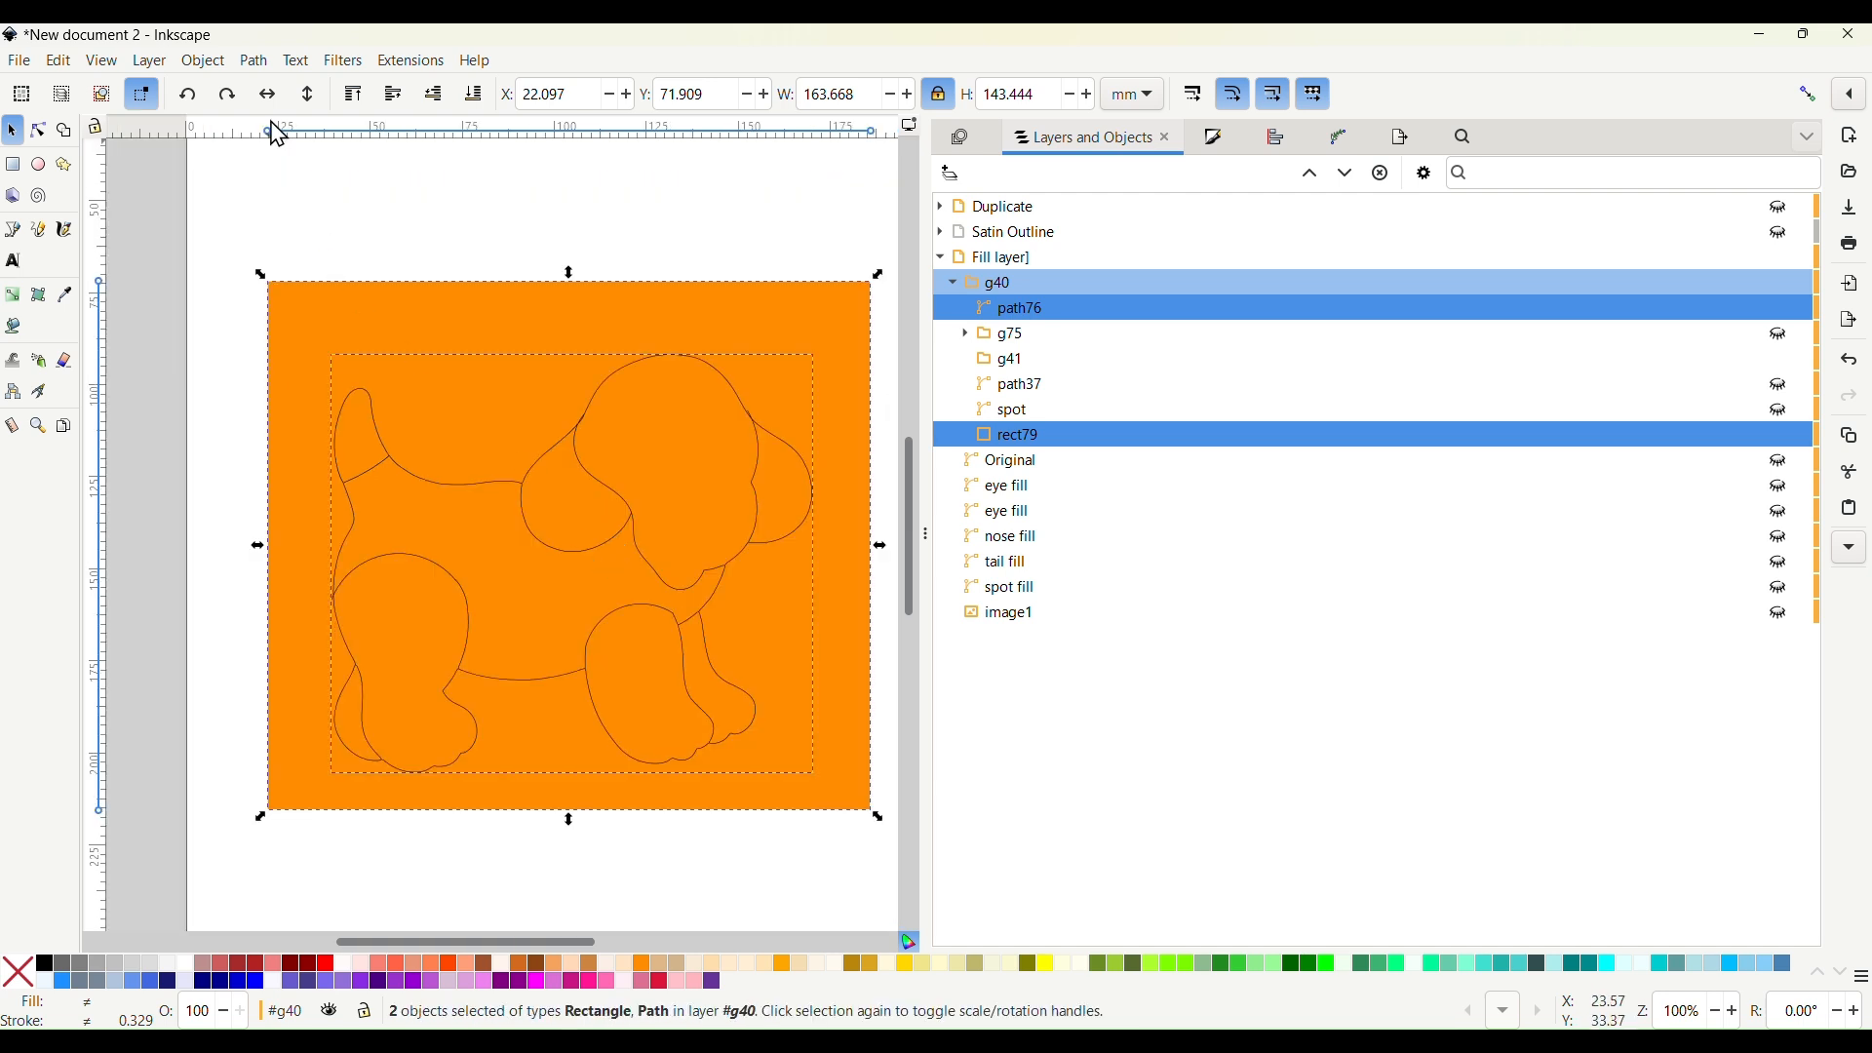
{"action": "left_click", "coordinate": [269, 66]}
{"action": "left_click", "coordinate": [305, 446]}
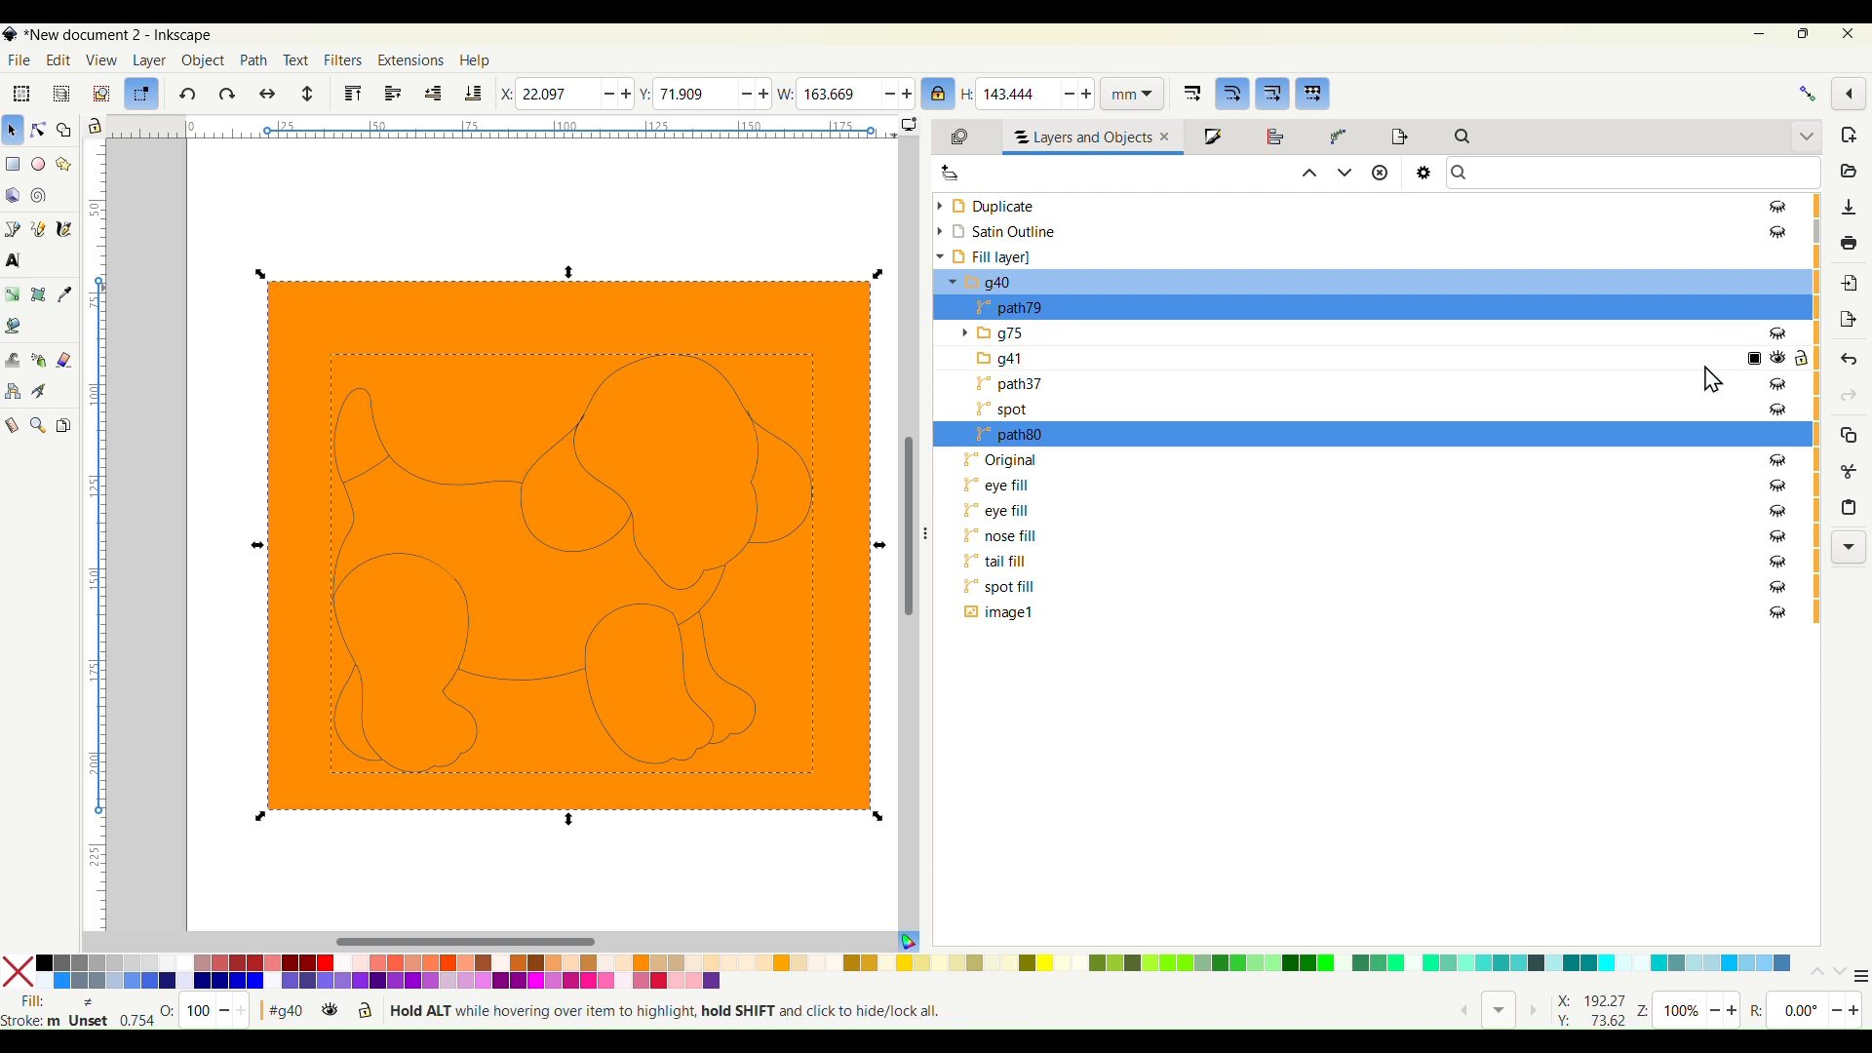
Hide the dog outline path, leaving the cut orange rectangle displayed
{"action": "left_click", "coordinate": [1708, 363]}
{"action": "left_click", "coordinate": [1744, 312]}
{"action": "left_click", "coordinate": [1785, 312]}
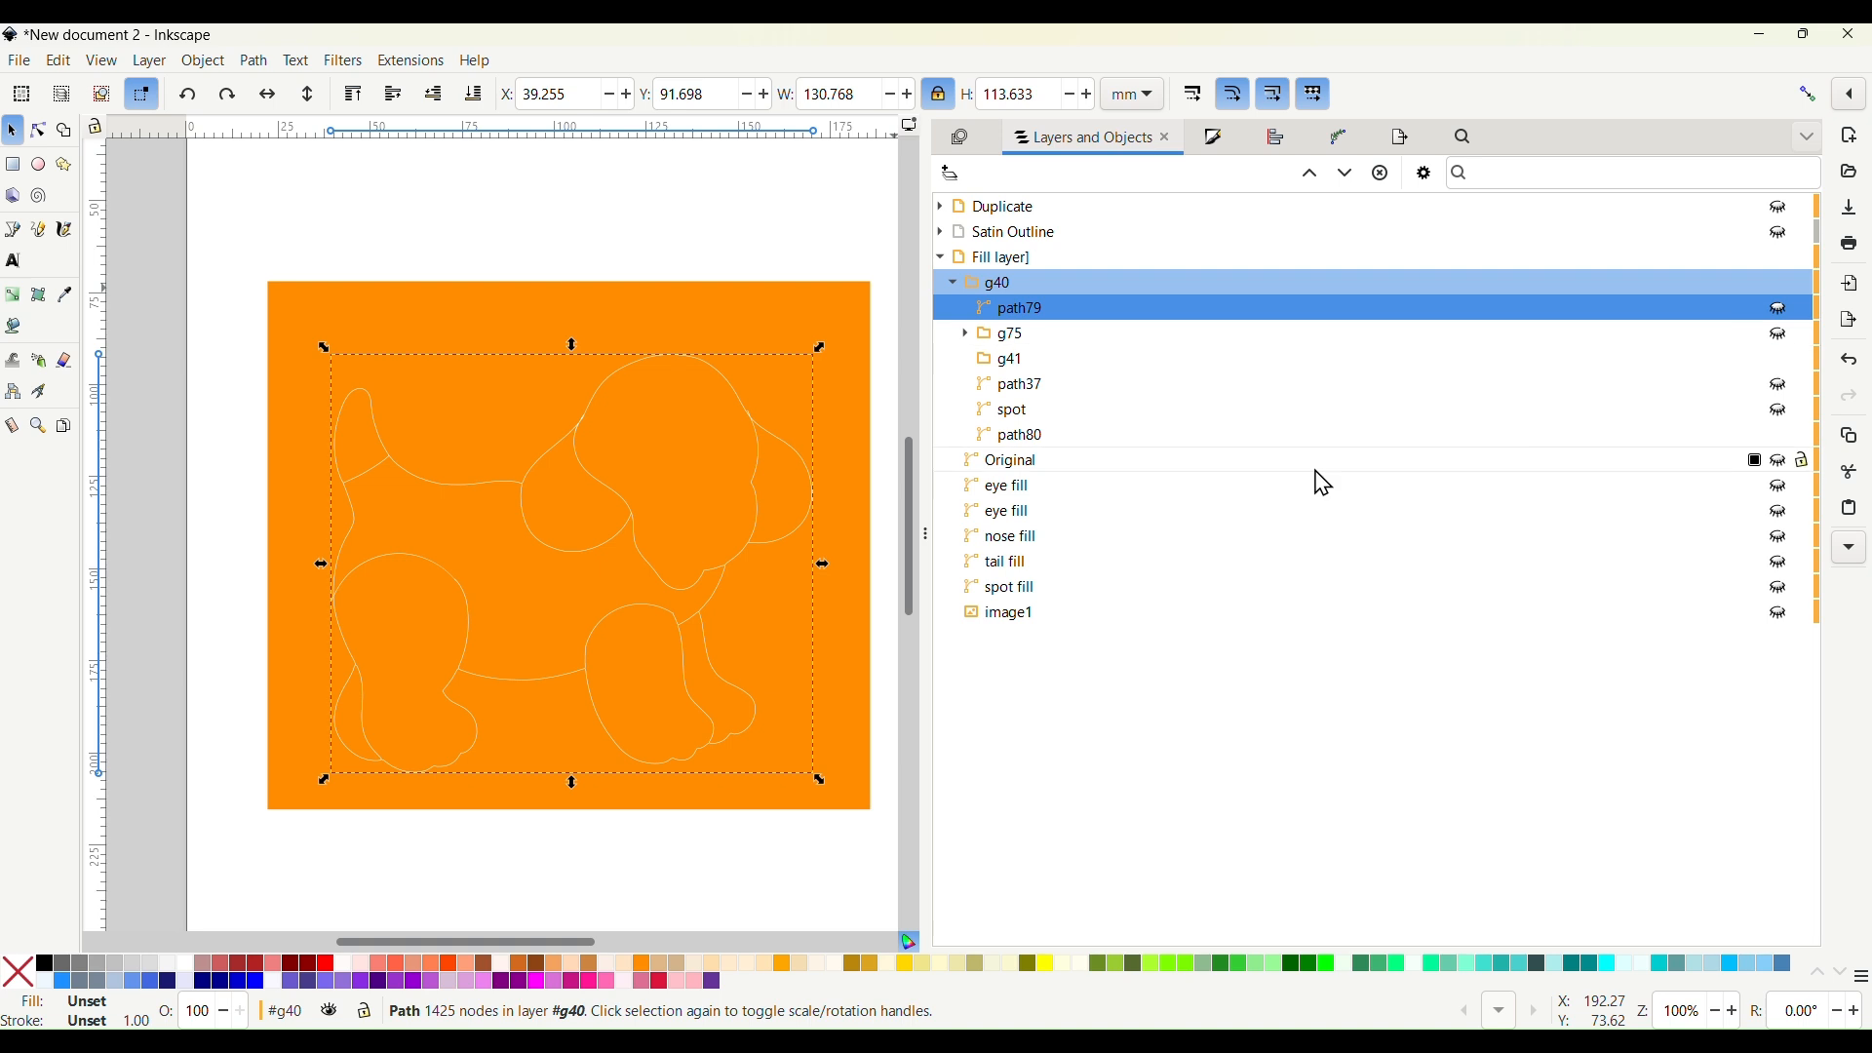
Split the cut orange rectangle into separate shapes with Ink/Stitch's Break Apart Fill Objects, using the Simple method
{"action": "scroll", "coordinate": [627, 576], "scroll_direction": "up", "scroll_amount": 1, "text": "ctrl"}
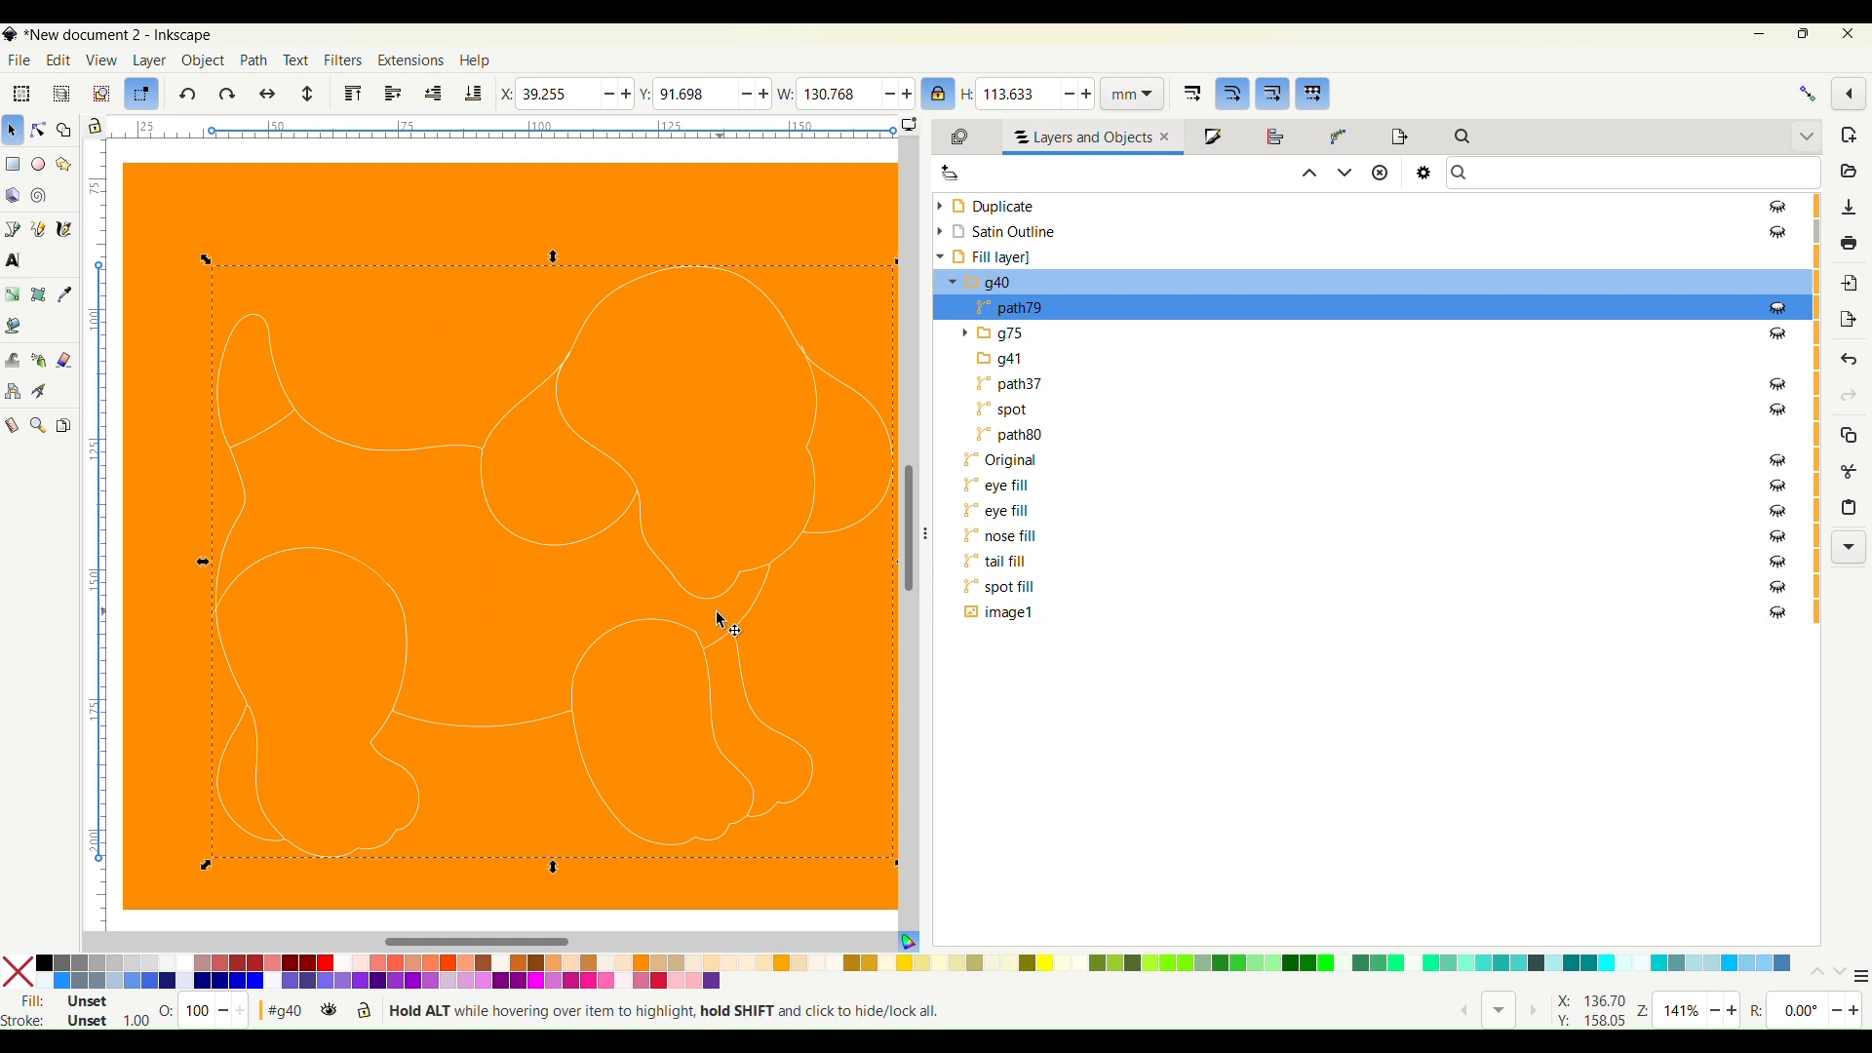
{"action": "left_click", "coordinate": [549, 616]}
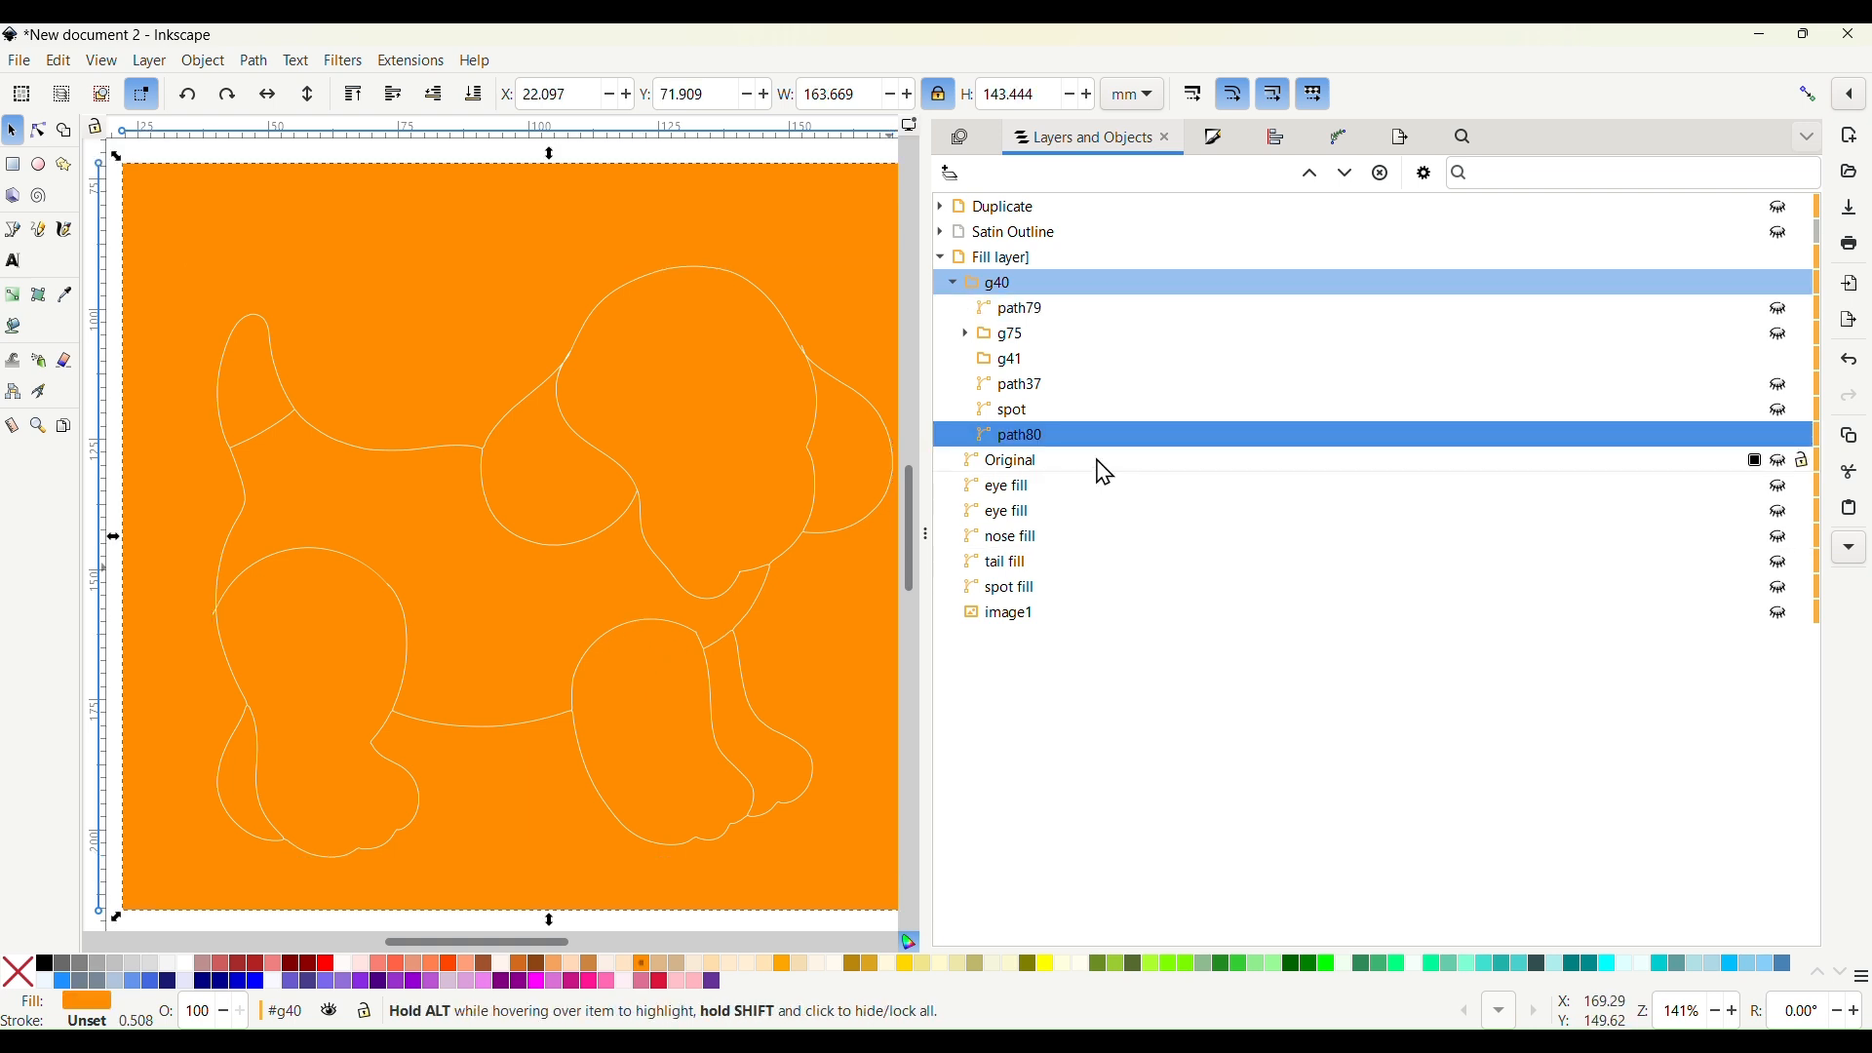
{"action": "left_click", "coordinate": [412, 63]}
{"action": "mouse_move", "coordinate": [472, 365]}
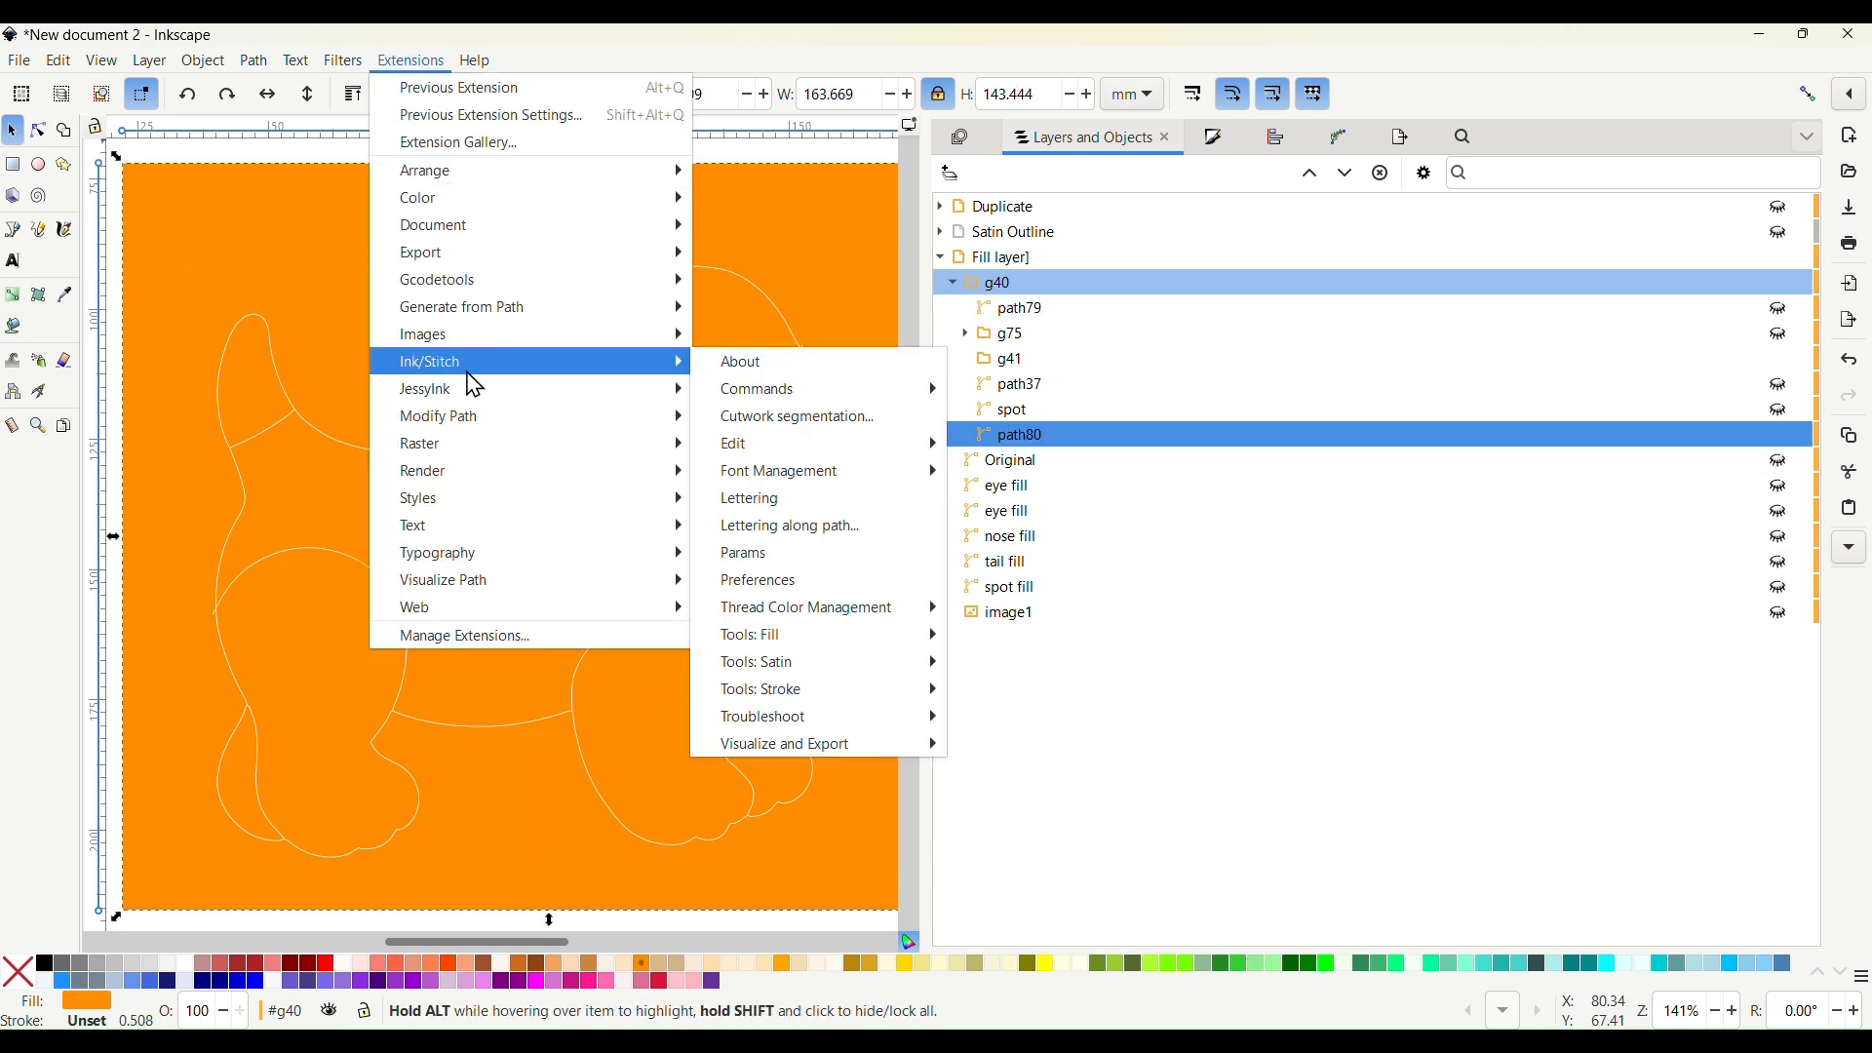
{"action": "mouse_move", "coordinate": [721, 648]}
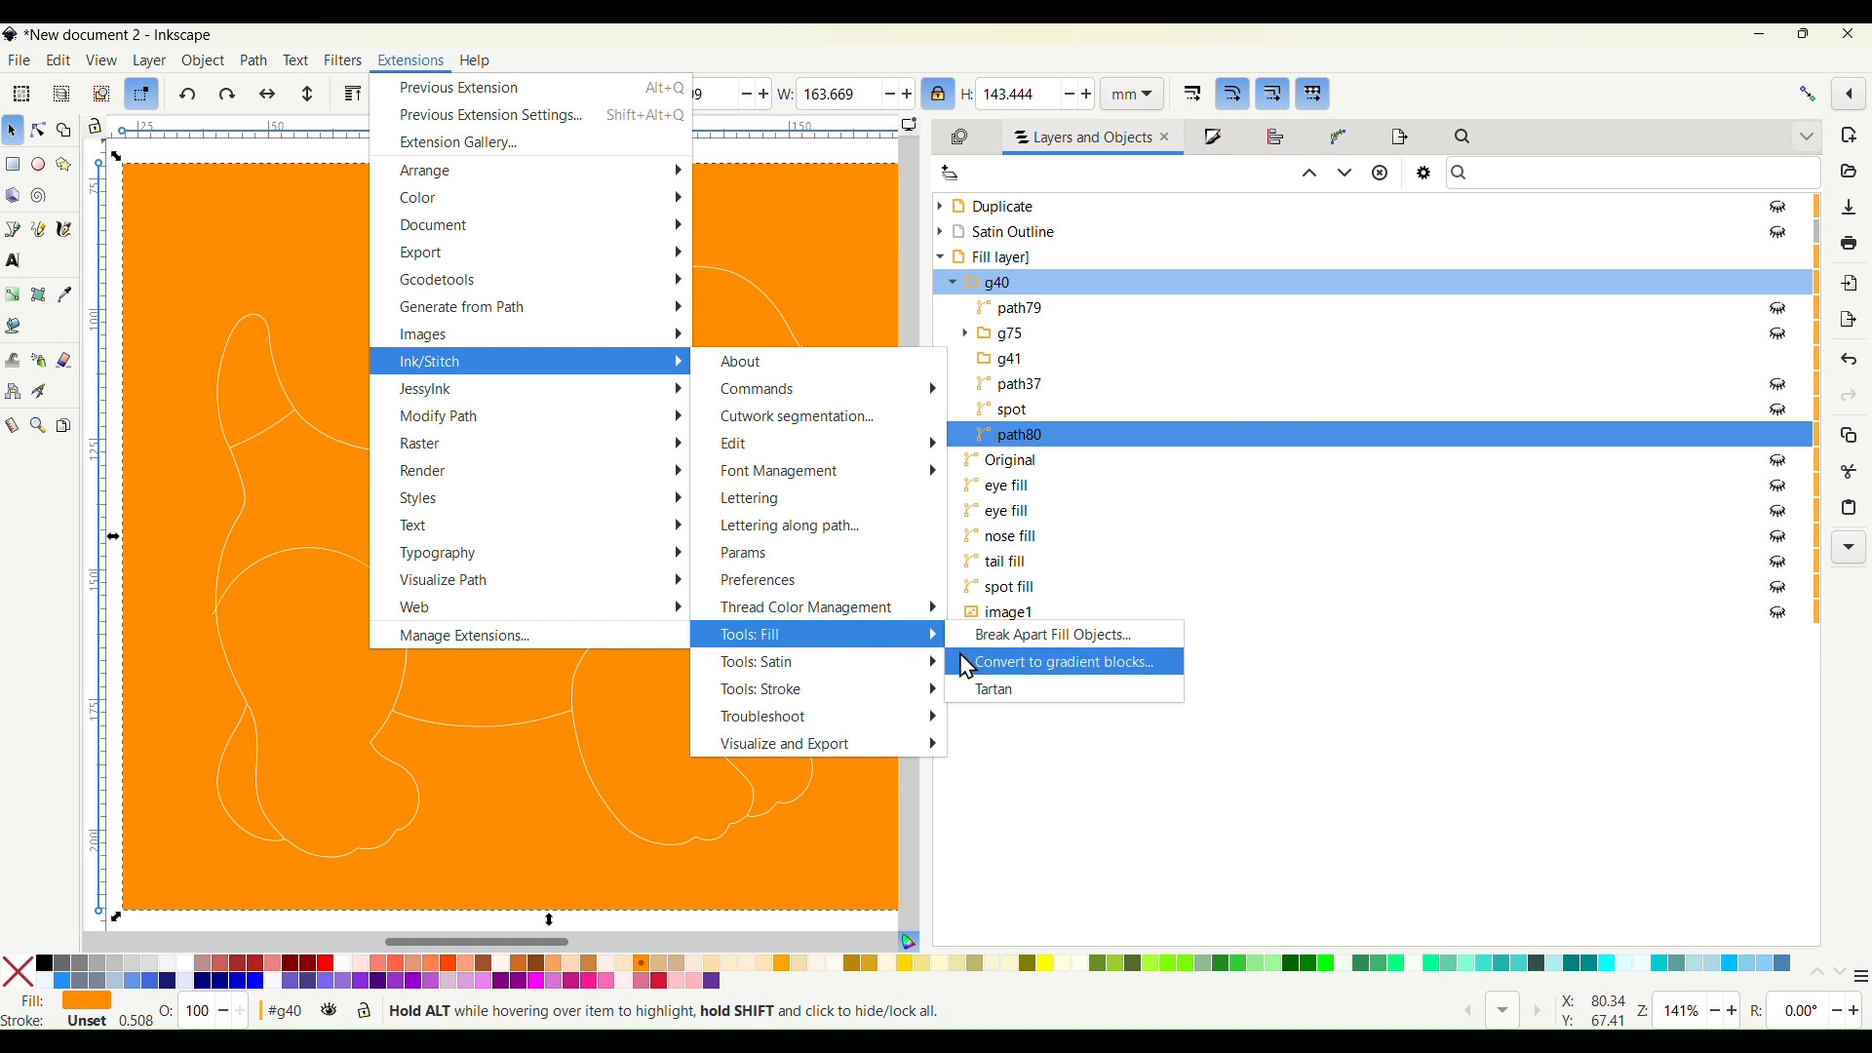
{"action": "left_click", "coordinate": [1034, 632]}
{"action": "left_click", "coordinate": [704, 538]}
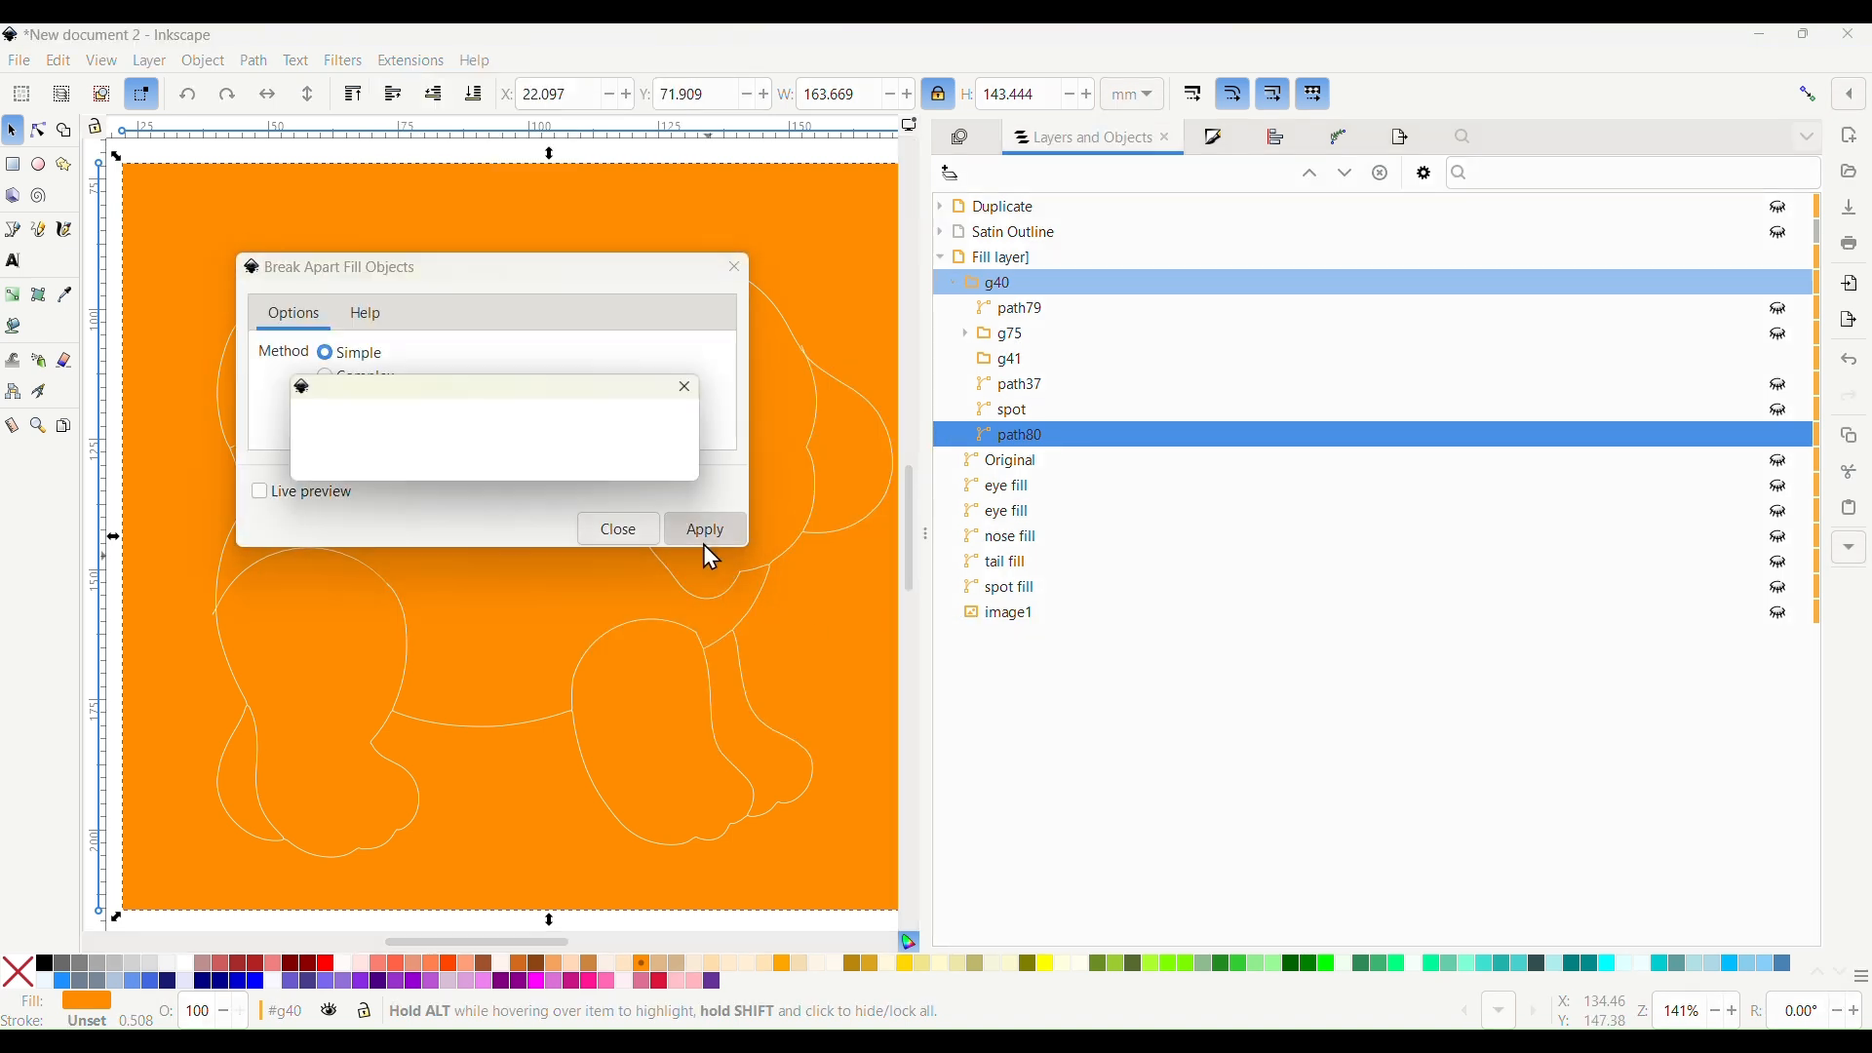
{"action": "left_click", "coordinate": [618, 532]}
Delete the outer orange background piece surrounding the dog
{"action": "scroll", "coordinate": [617, 625], "scroll_direction": "down", "scroll_amount": 2}
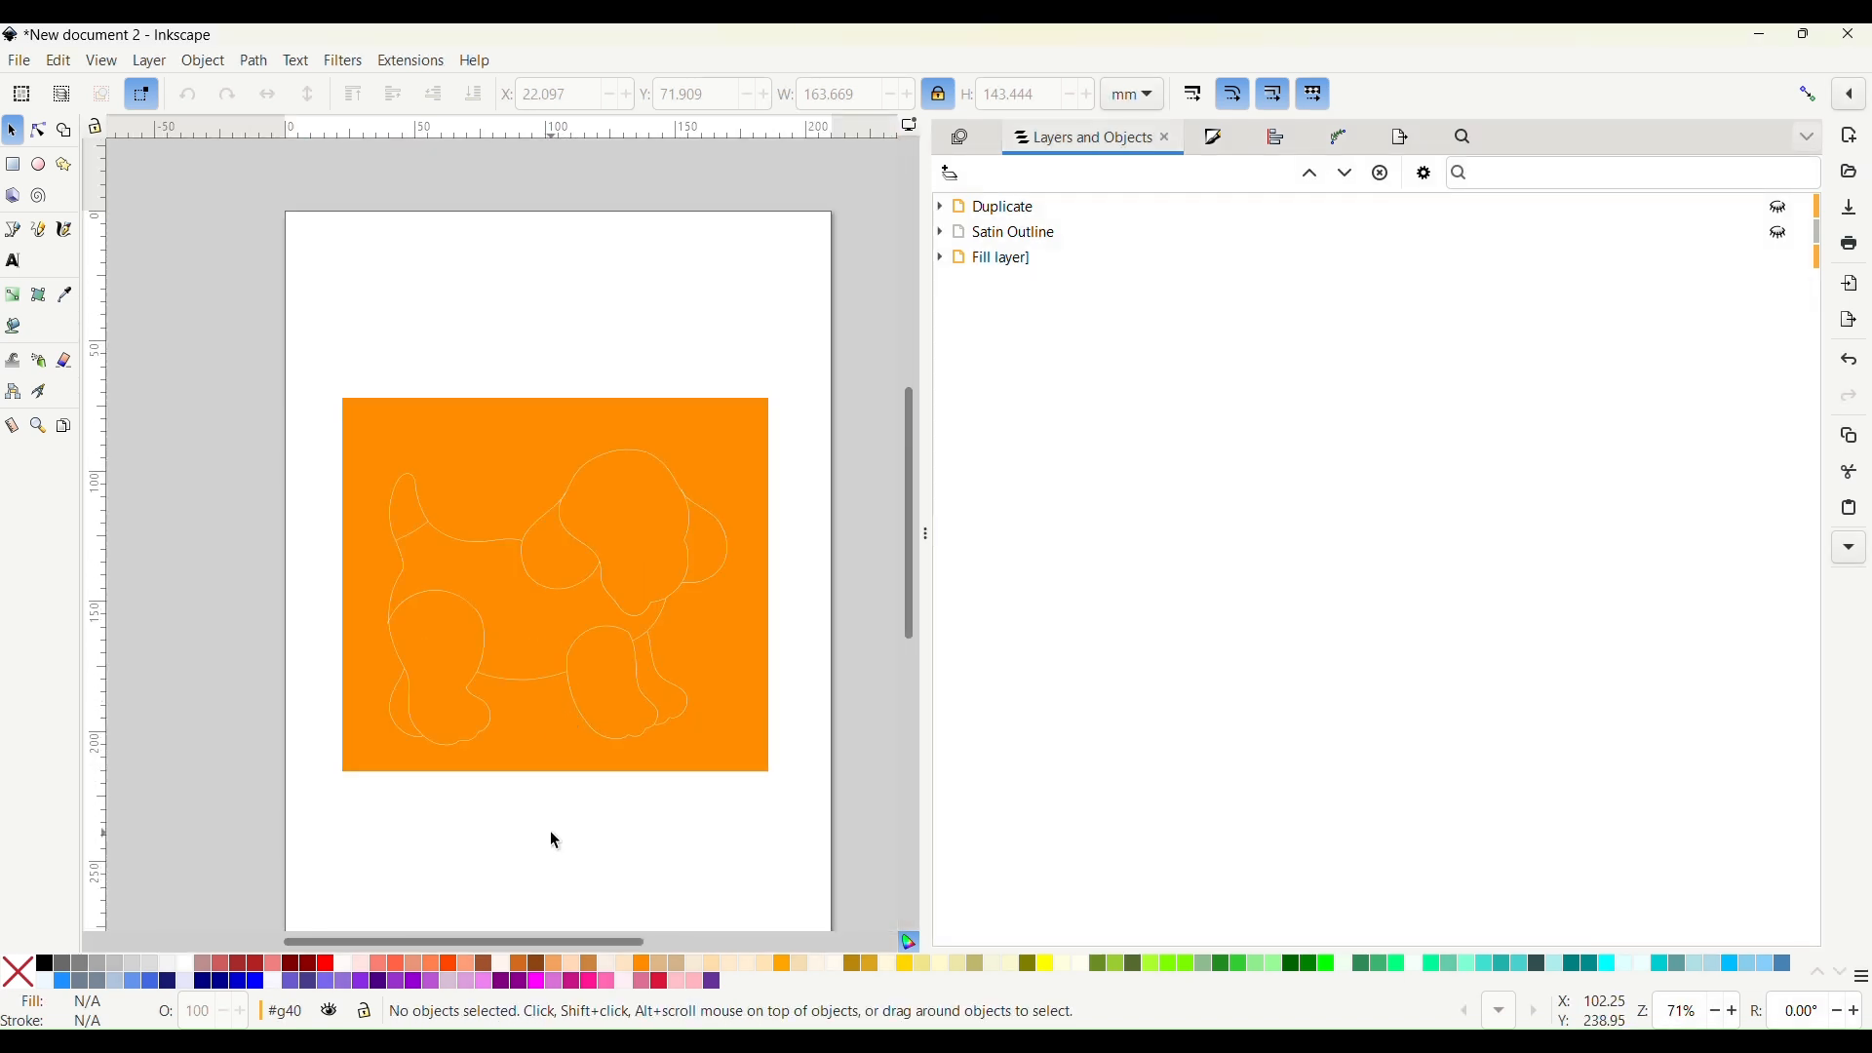
{"action": "left_click", "coordinate": [552, 766]}
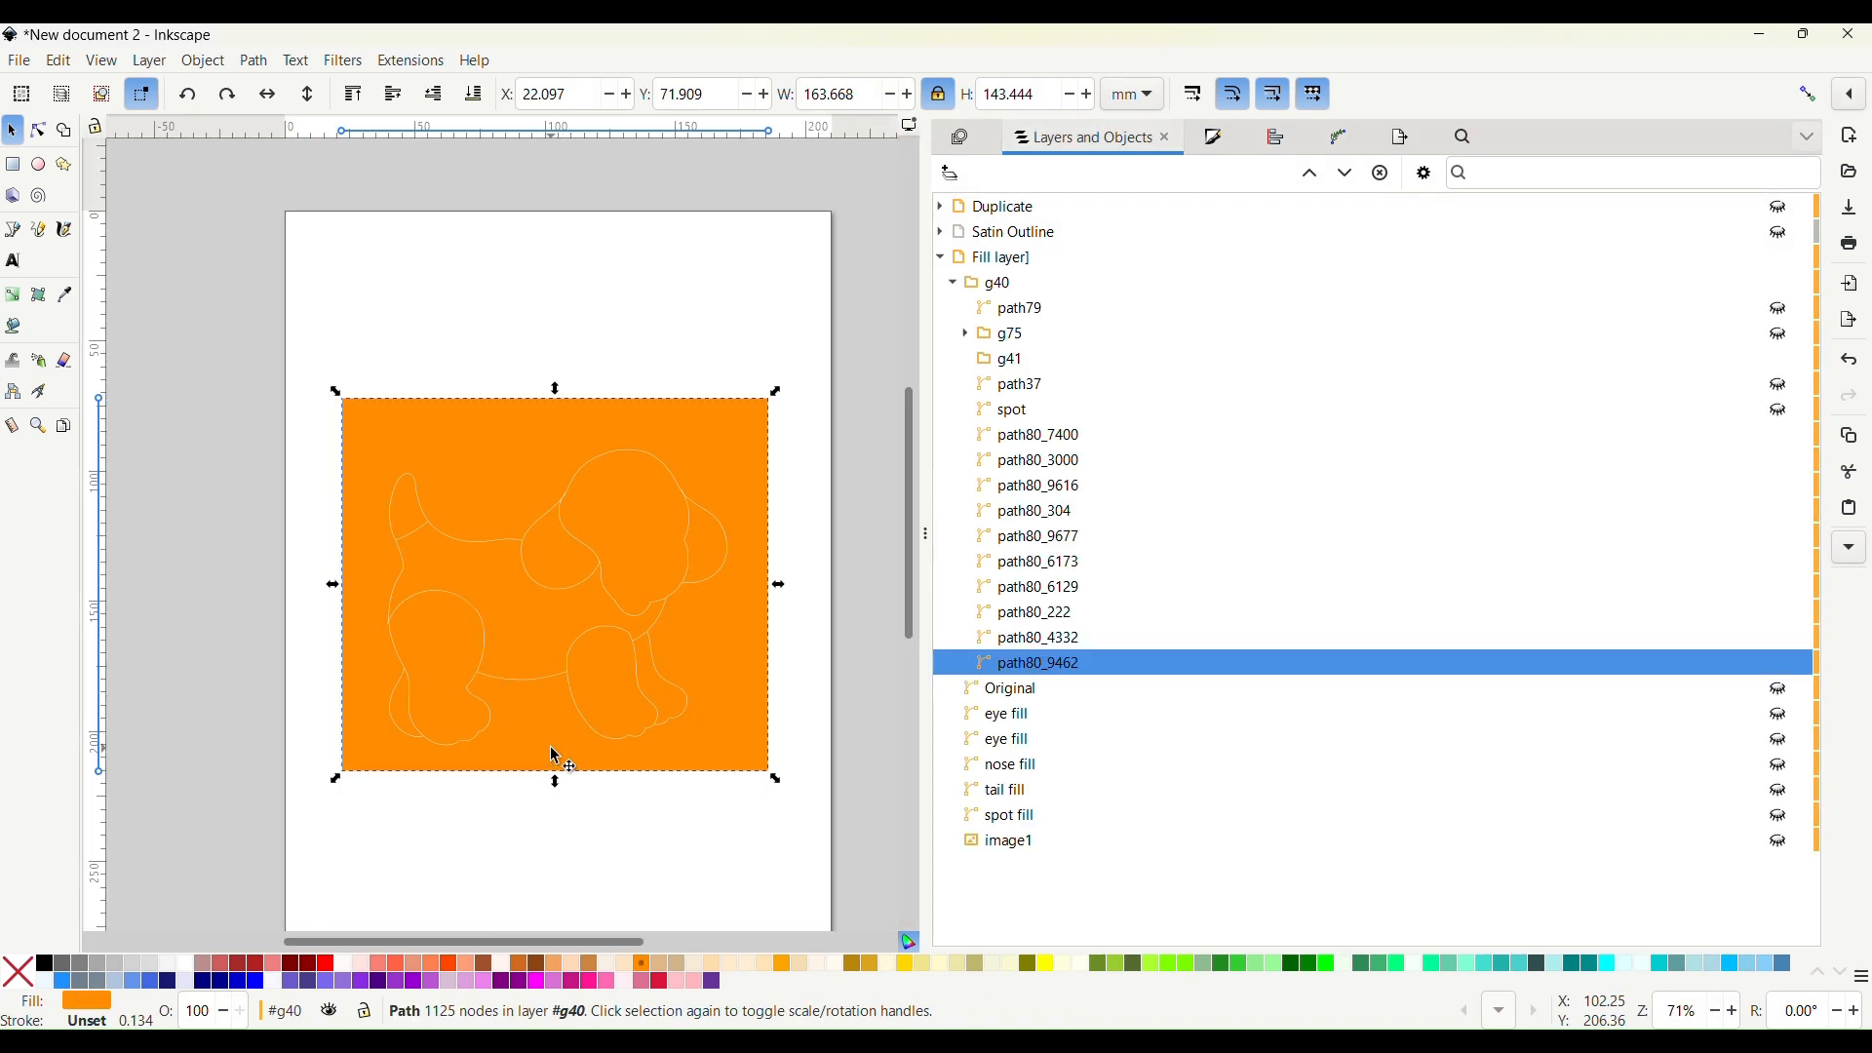
{"action": "key", "text": "Delete"}
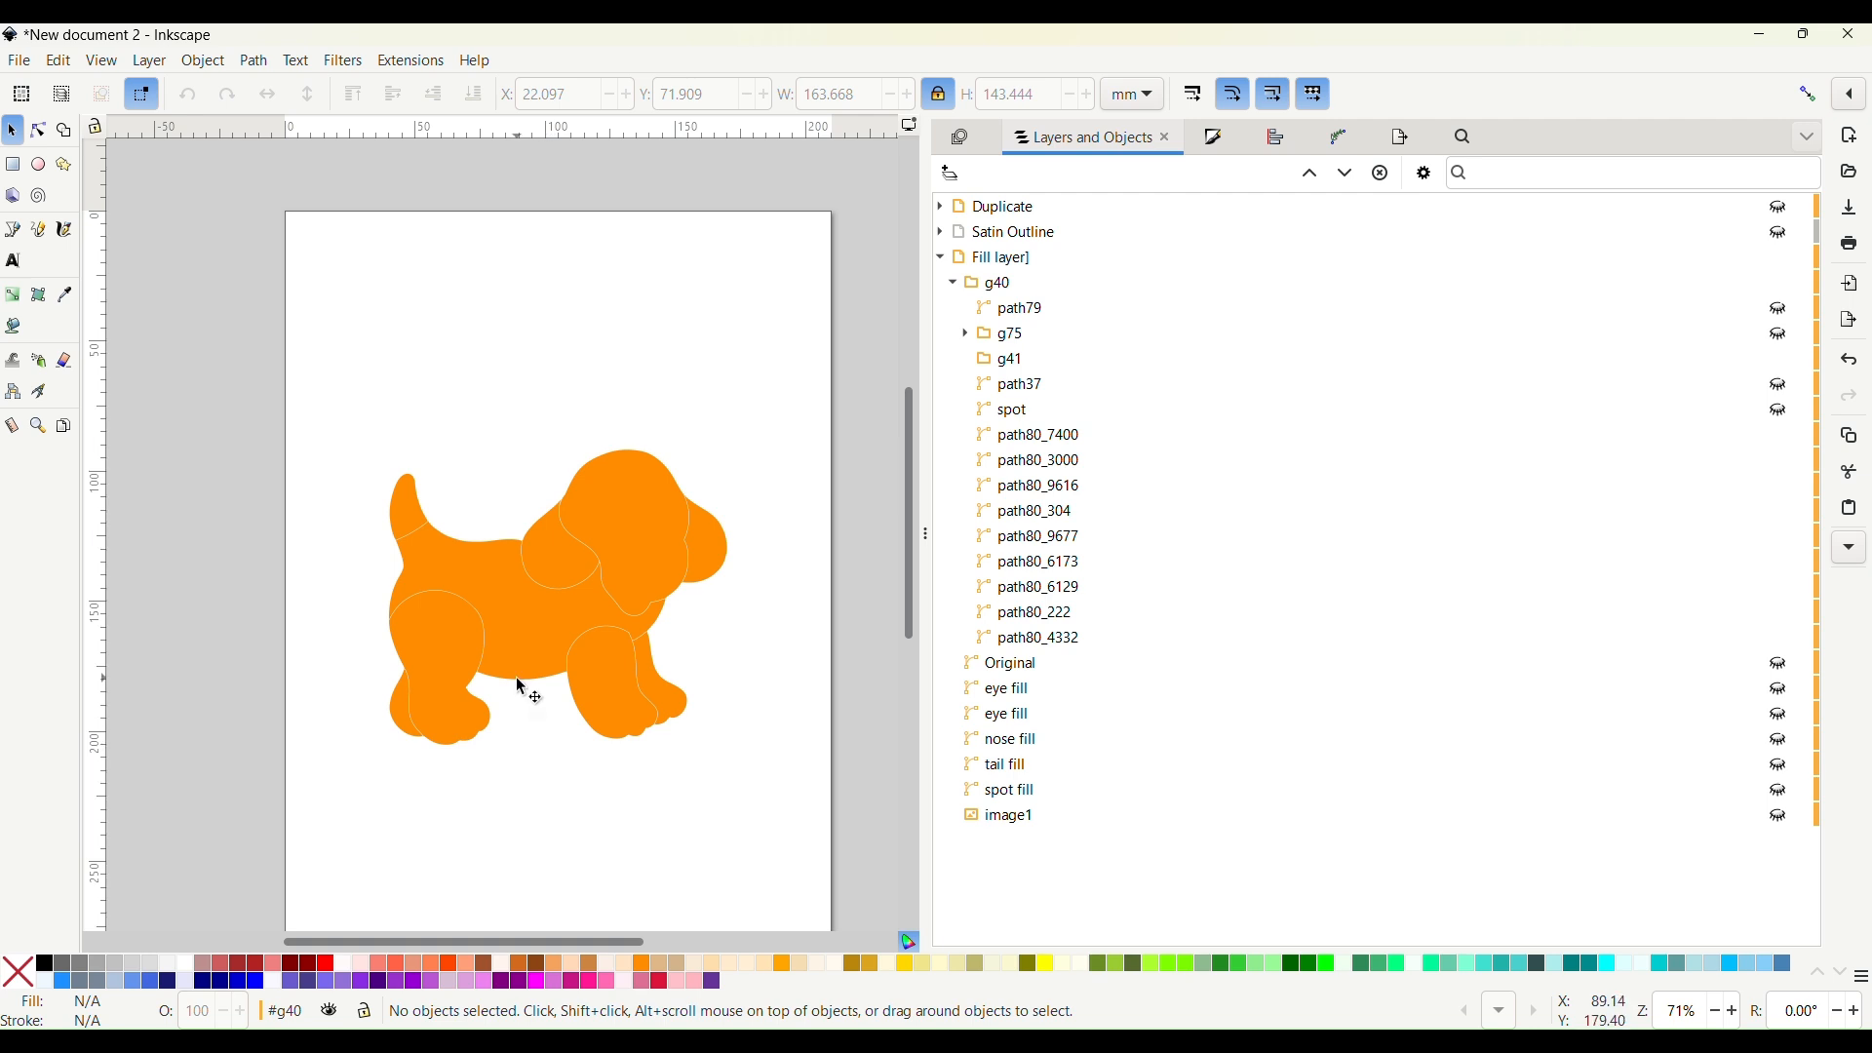
Re-stack the dog pieces with Ink/Stitch in the selection order far hind leg, far front leg, body, near hind leg, near front leg, ear, muzzle, head
{"action": "left_click", "coordinate": [405, 715]}
{"action": "scroll", "coordinate": [462, 693], "scroll_direction": "up", "scroll_amount": 3}
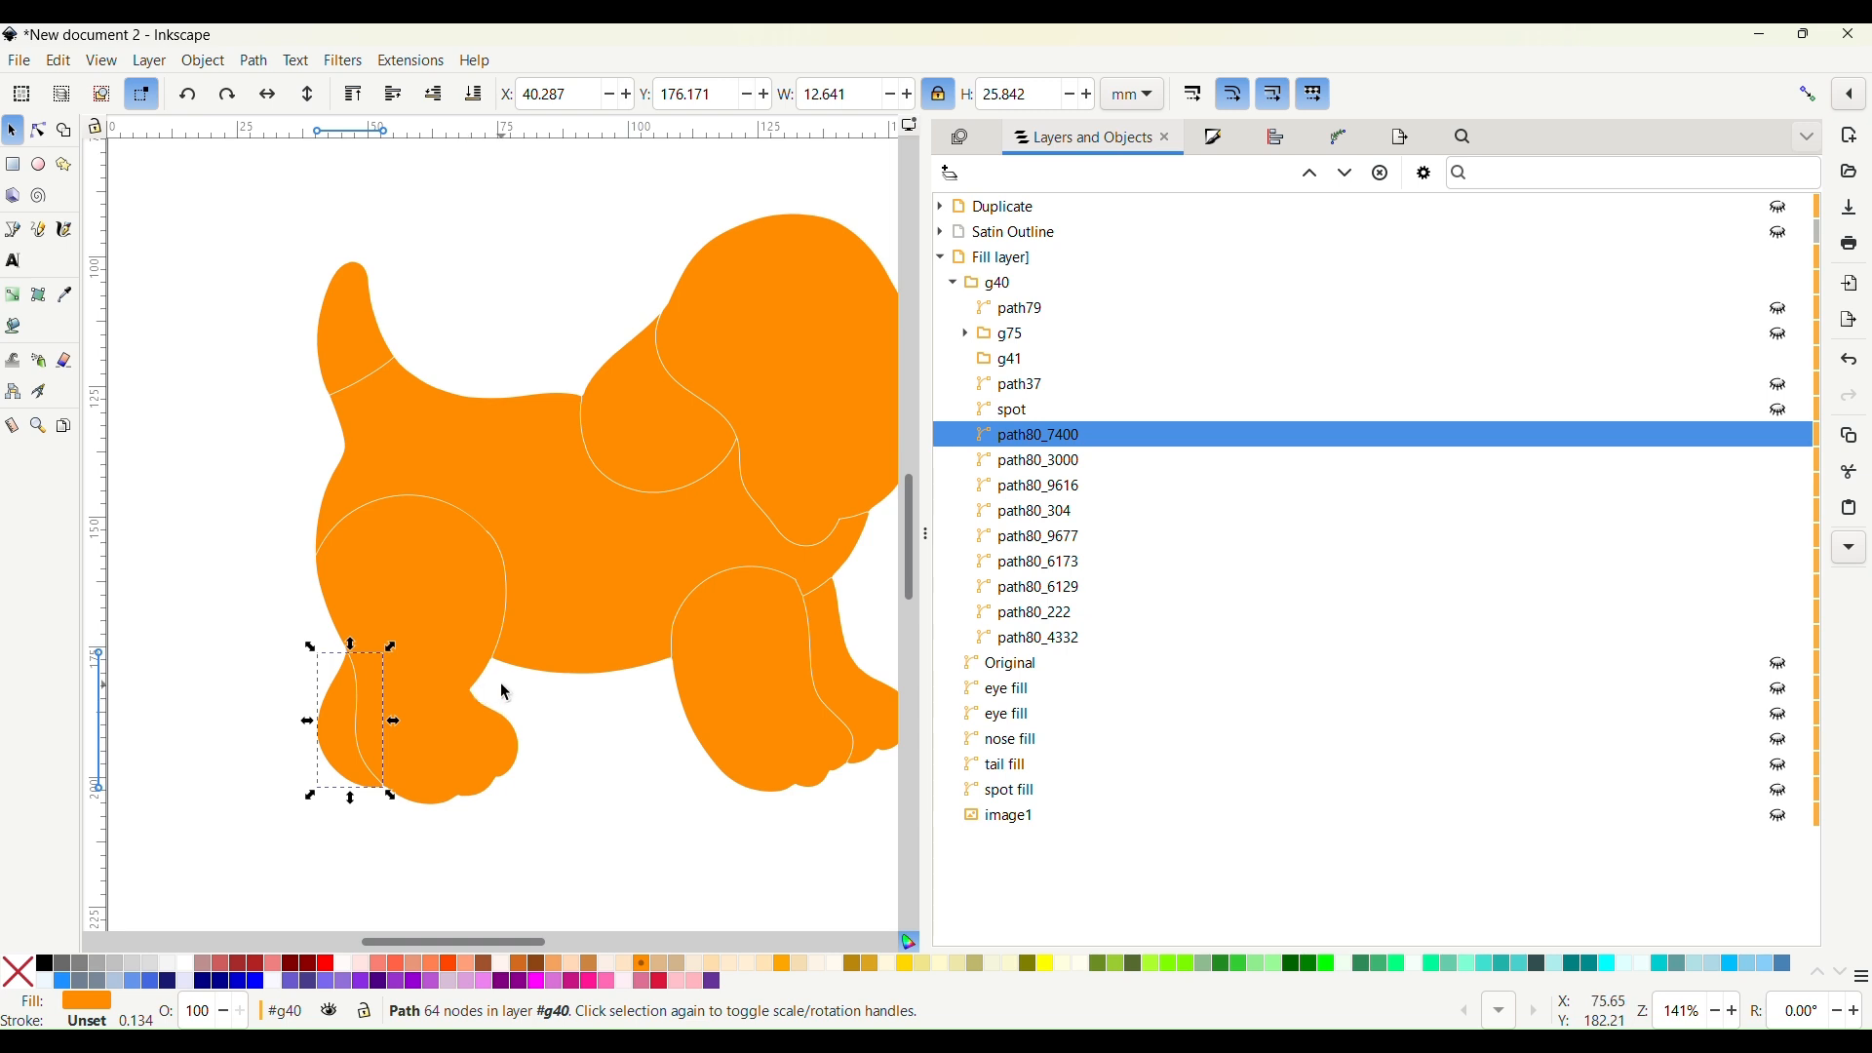
{"action": "scroll", "coordinate": [505, 693], "scroll_direction": "down", "scroll_amount": 1}
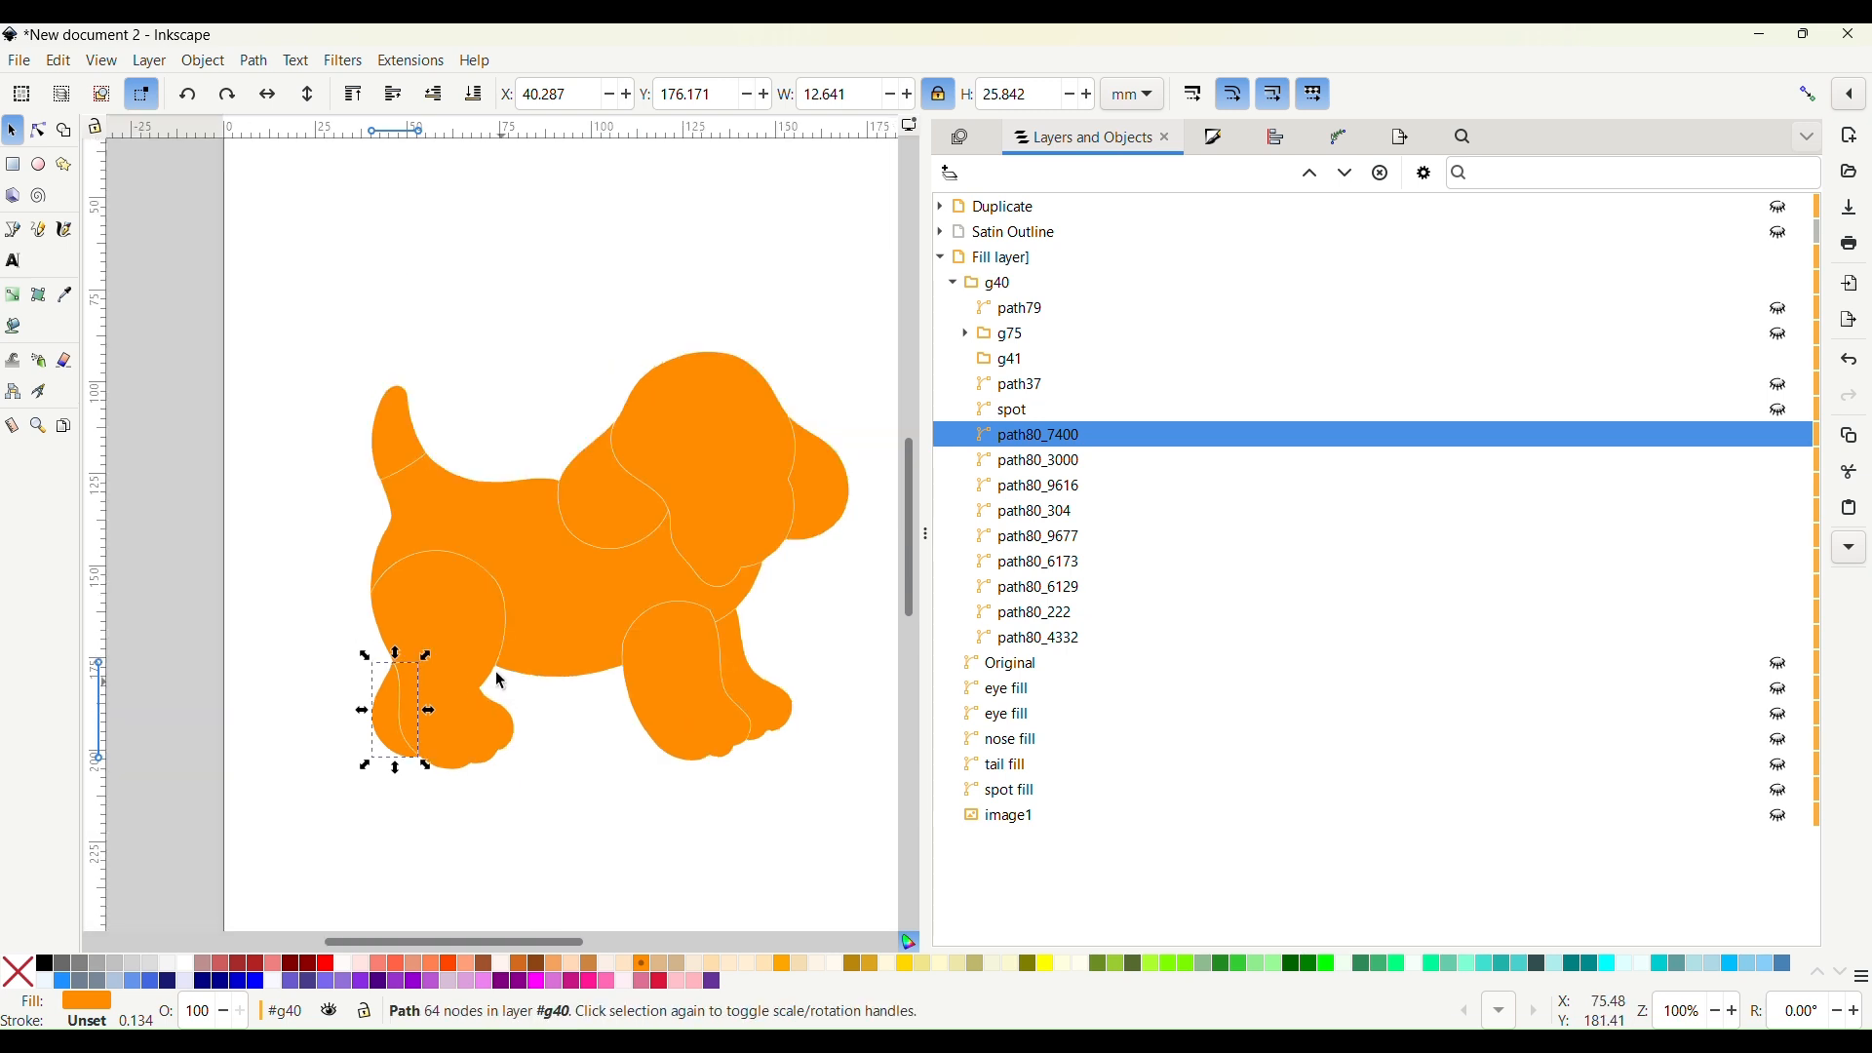
{"action": "left_click", "coordinate": [38, 130]}
{"action": "left_click", "coordinate": [773, 709], "text": "shift"}
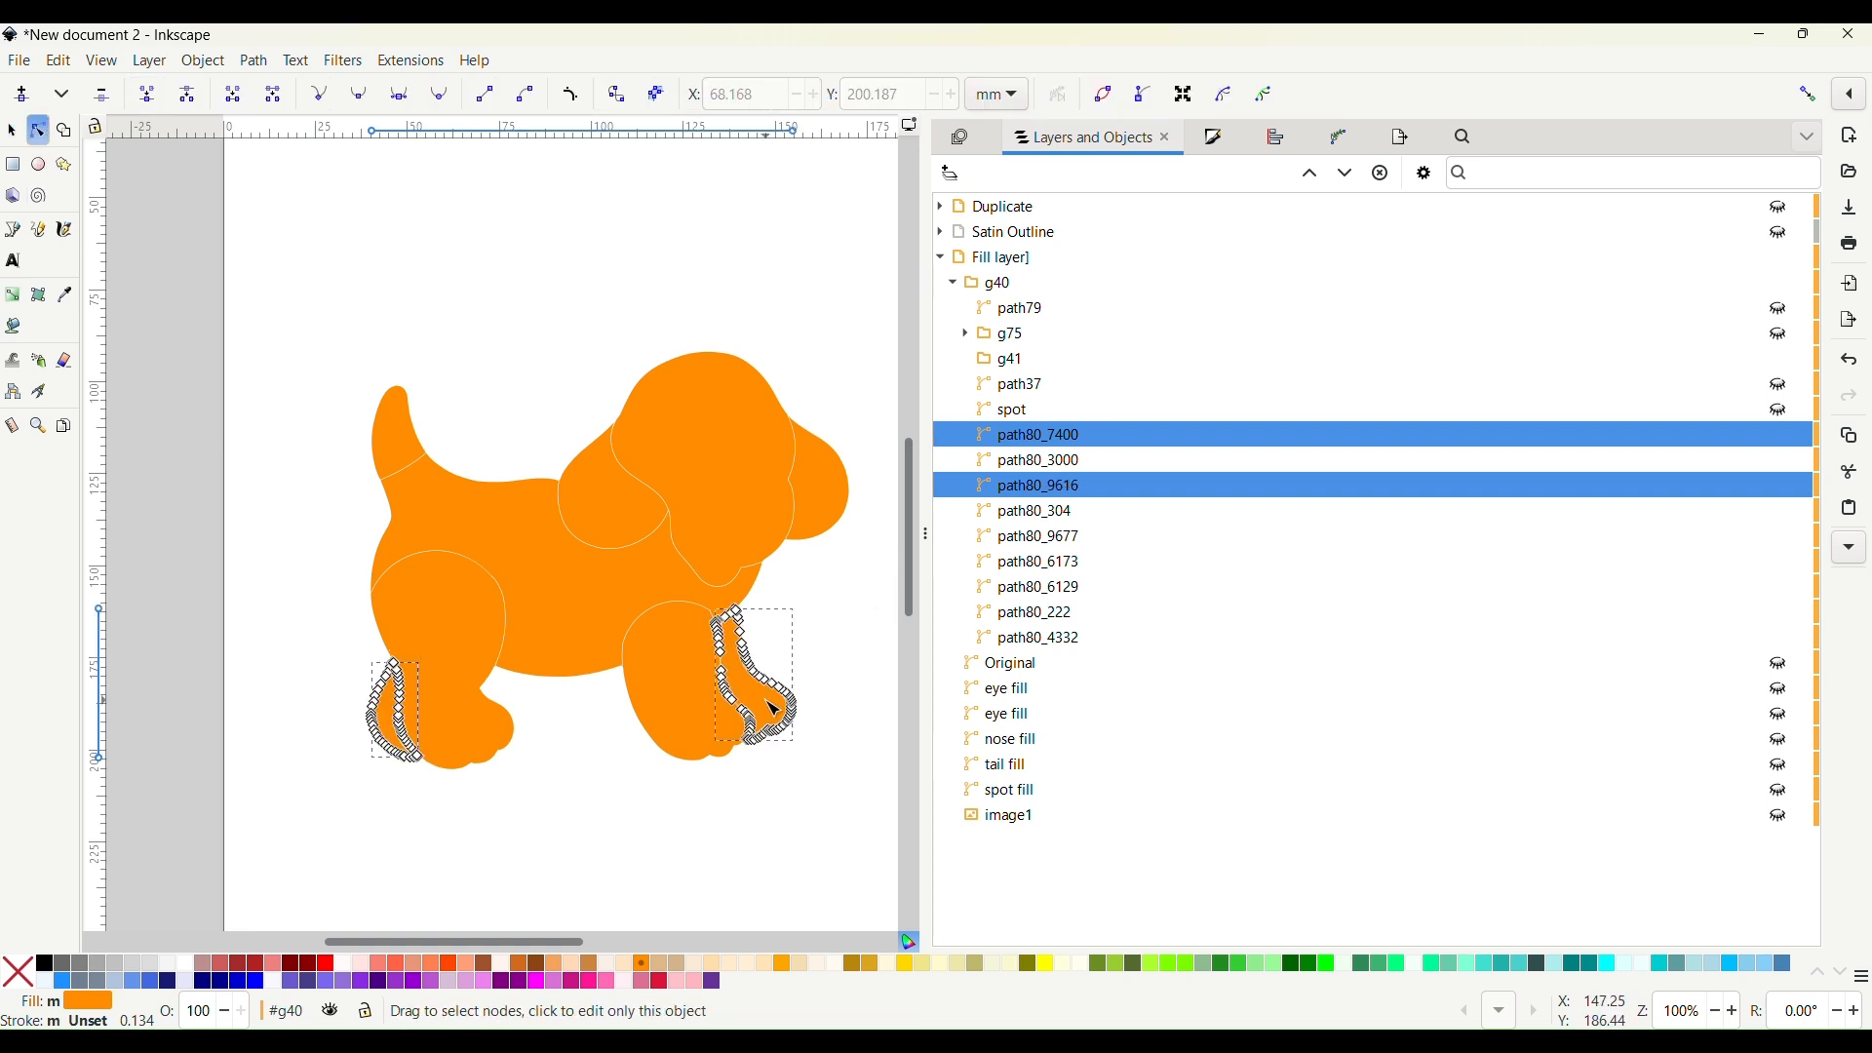
{"action": "left_click", "coordinate": [585, 602], "text": "shift"}
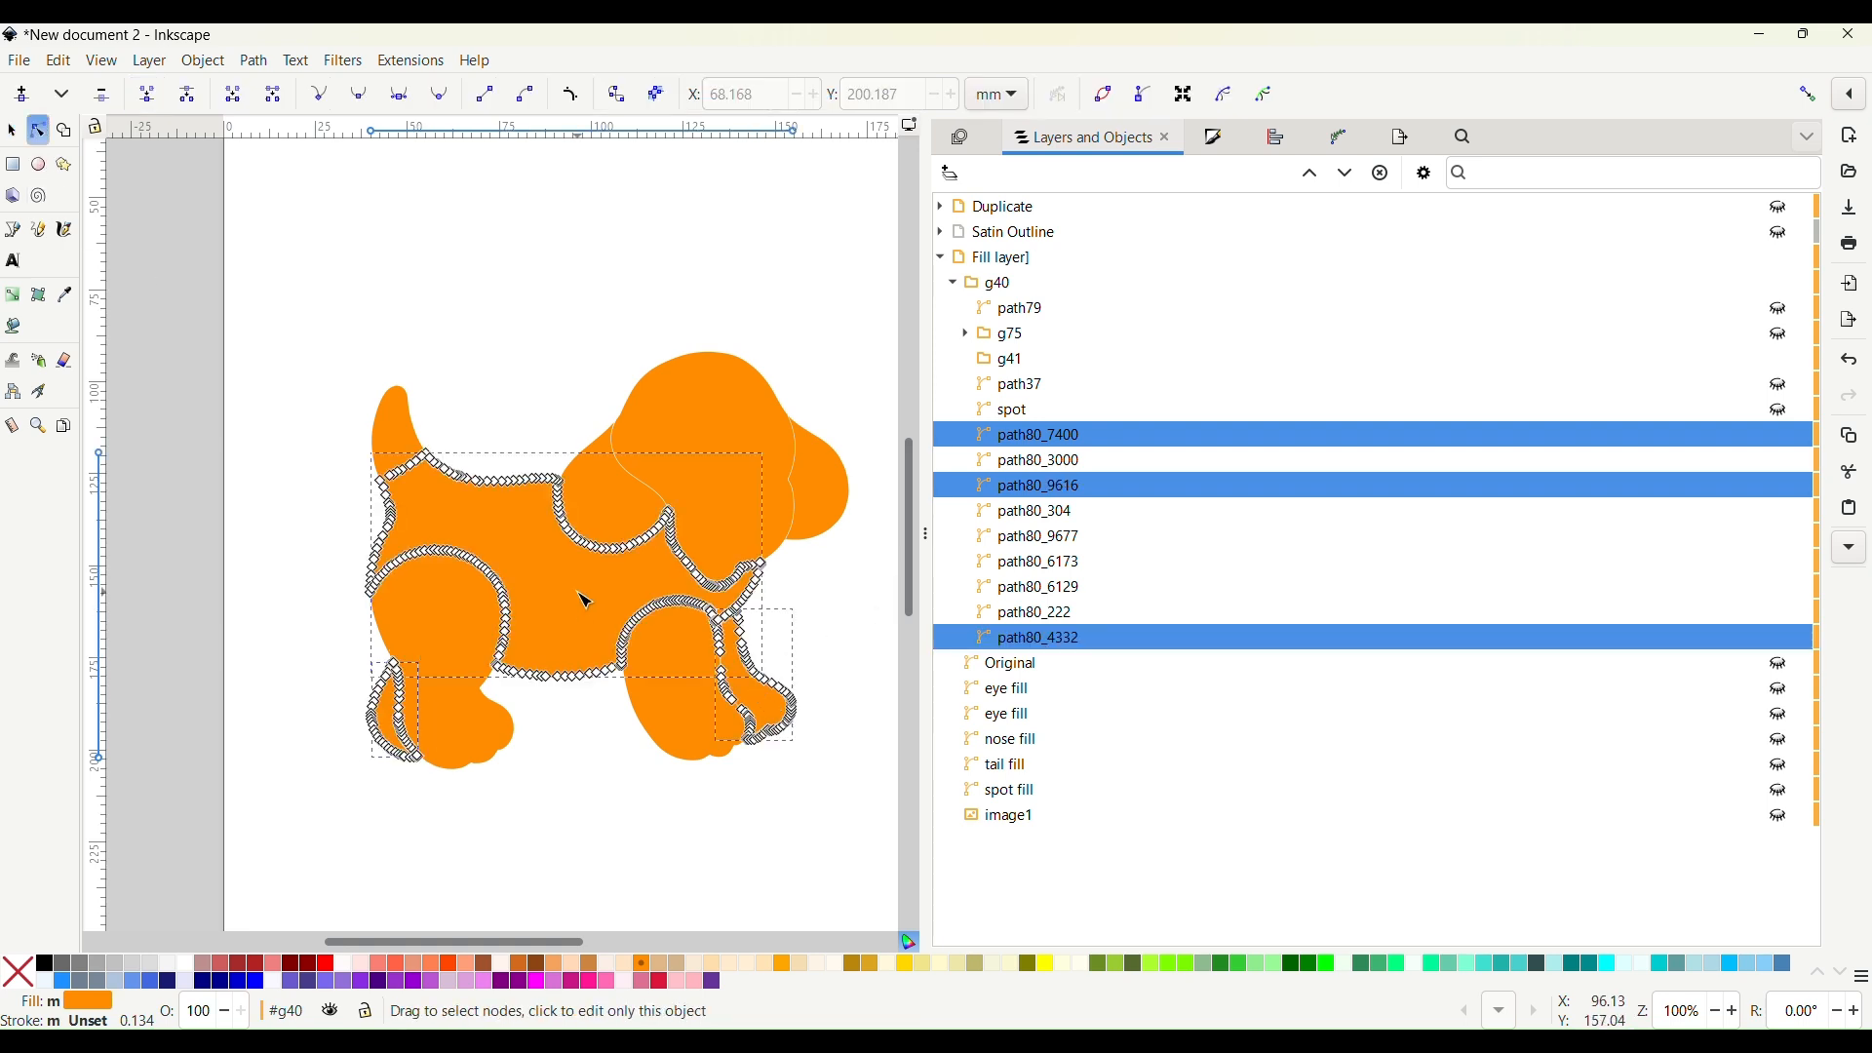
{"action": "left_click", "coordinate": [462, 630], "text": "shift"}
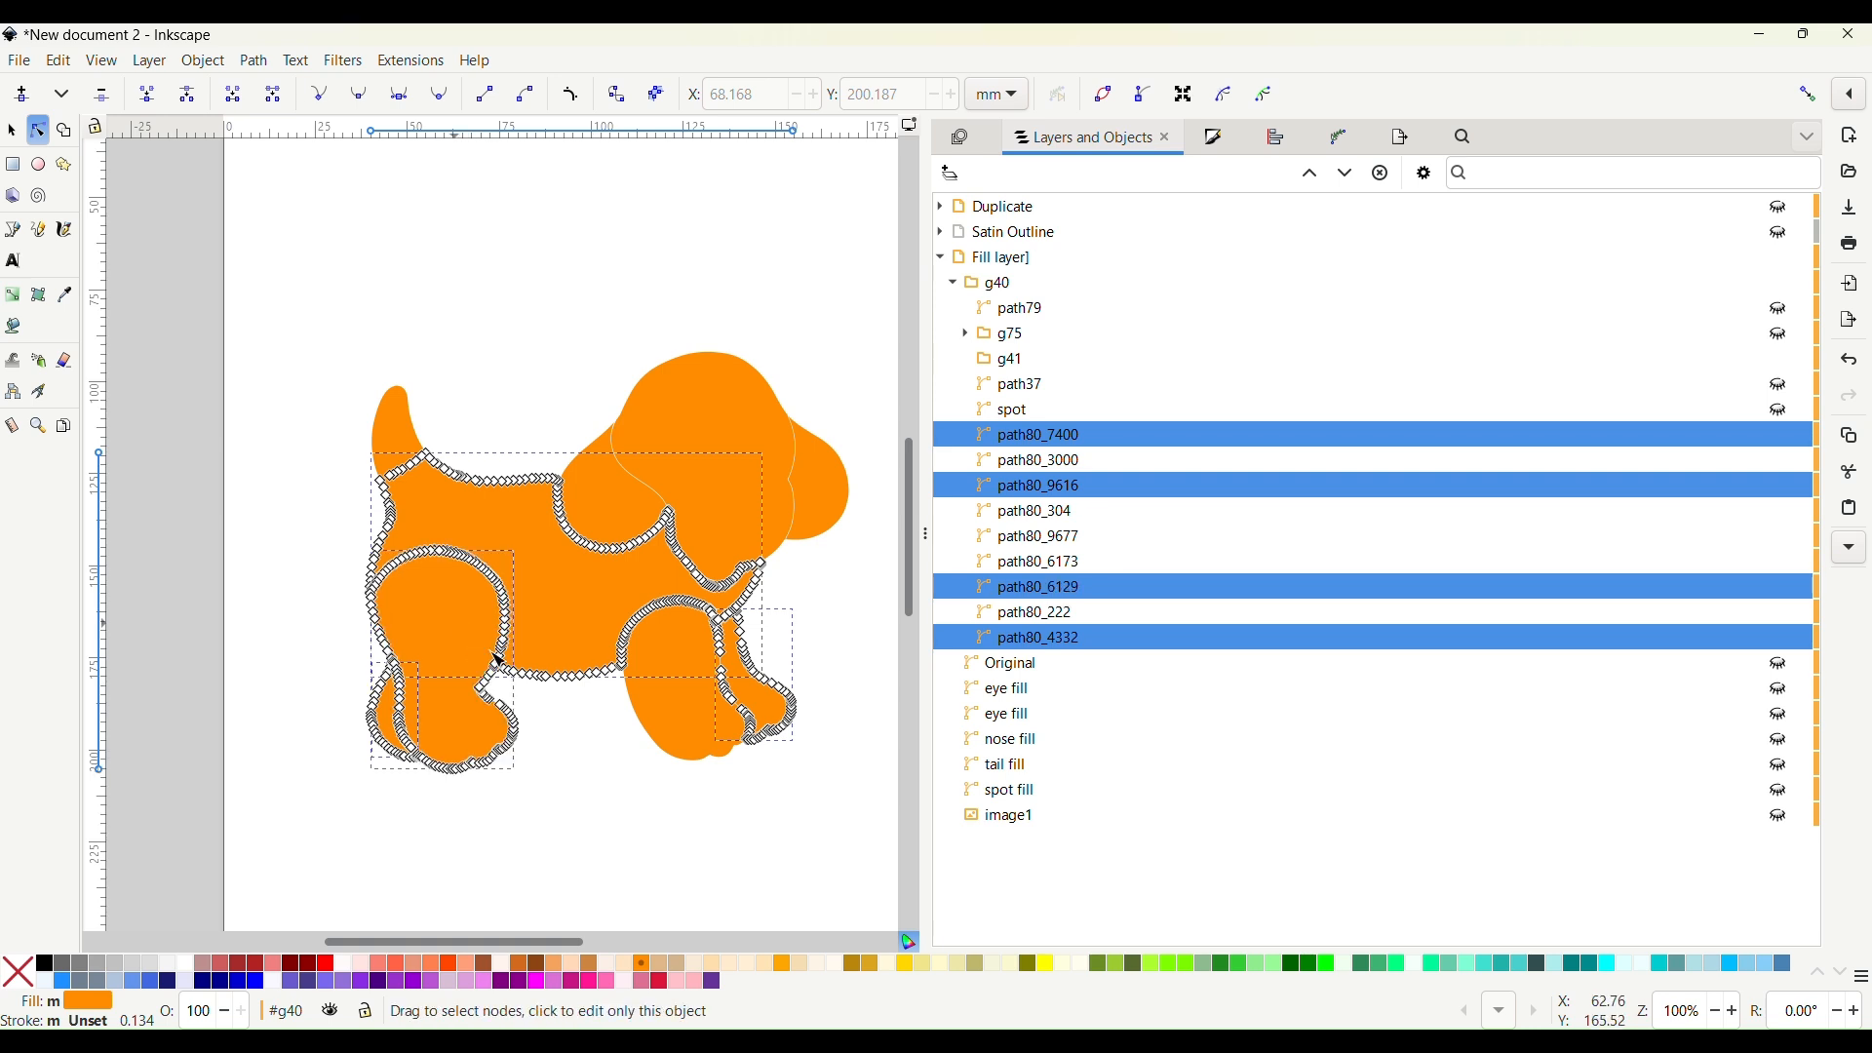
{"action": "left_click", "coordinate": [683, 657], "text": "shift"}
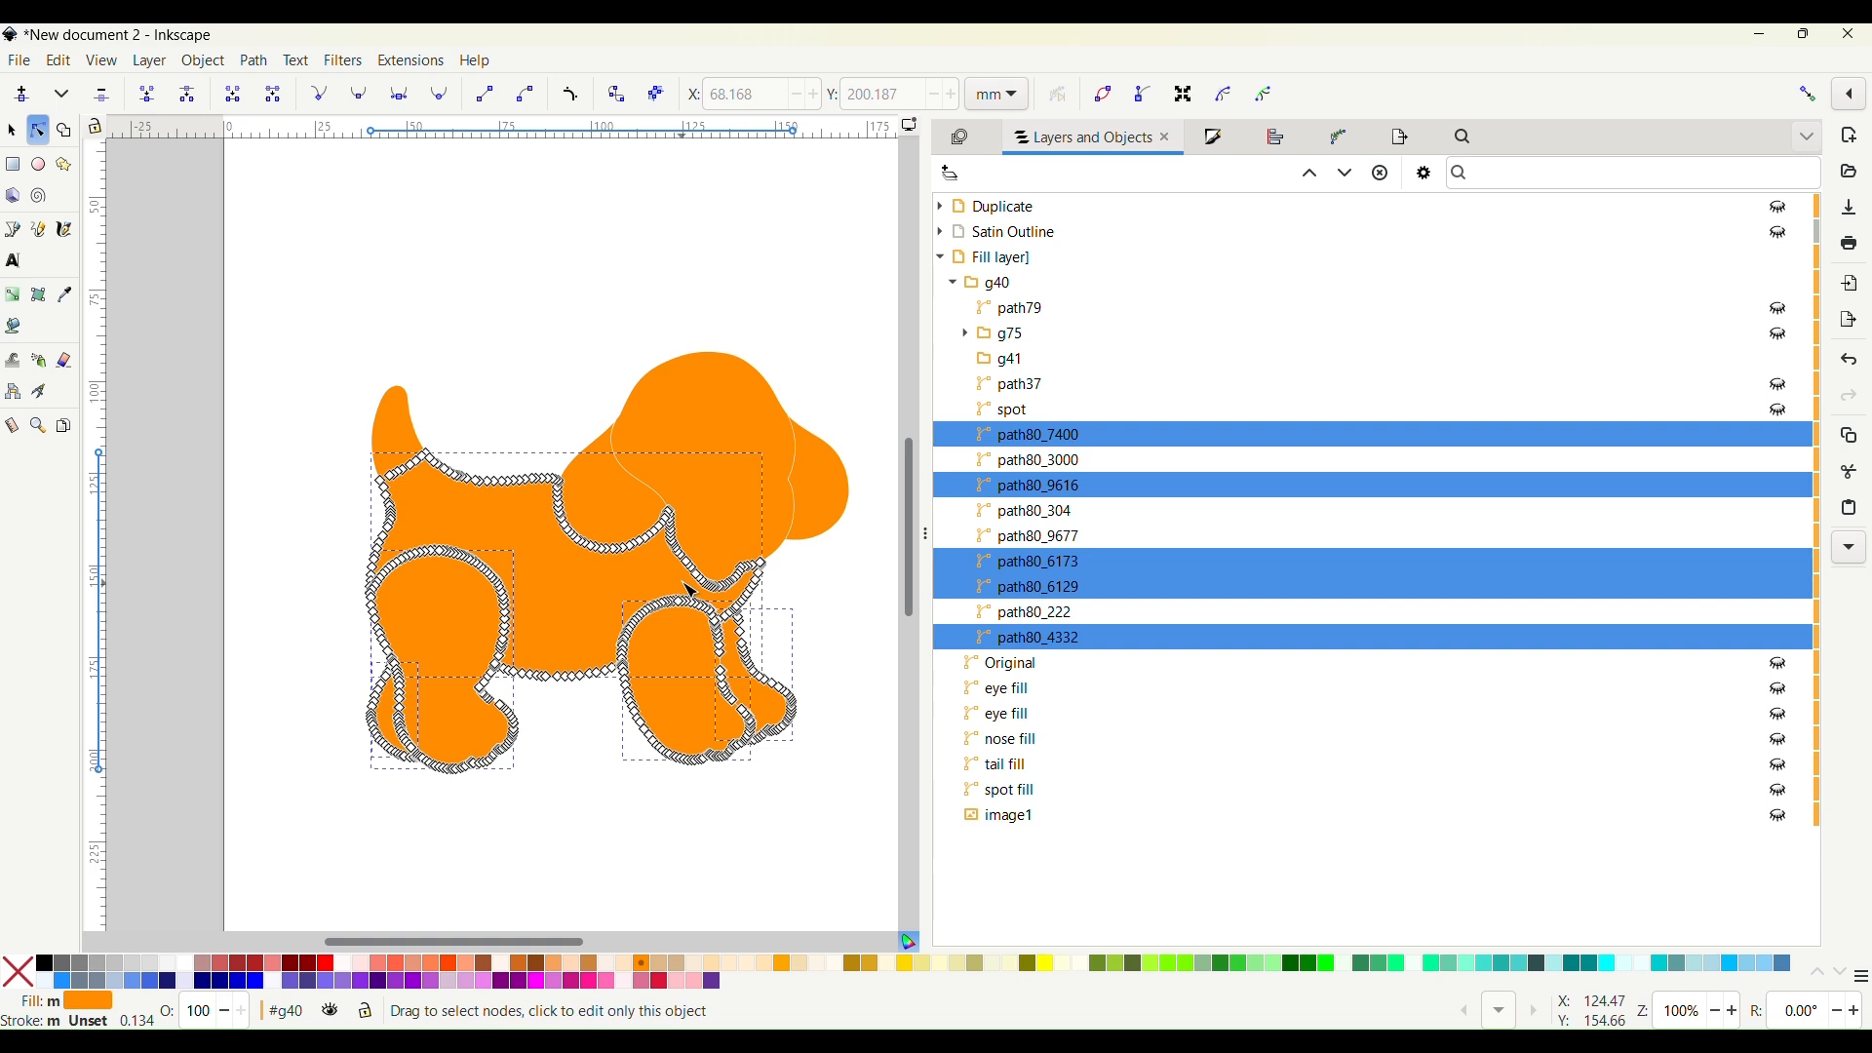
{"action": "left_click", "coordinate": [610, 510], "text": "shift"}
{"action": "left_click", "coordinate": [792, 453], "text": "shift"}
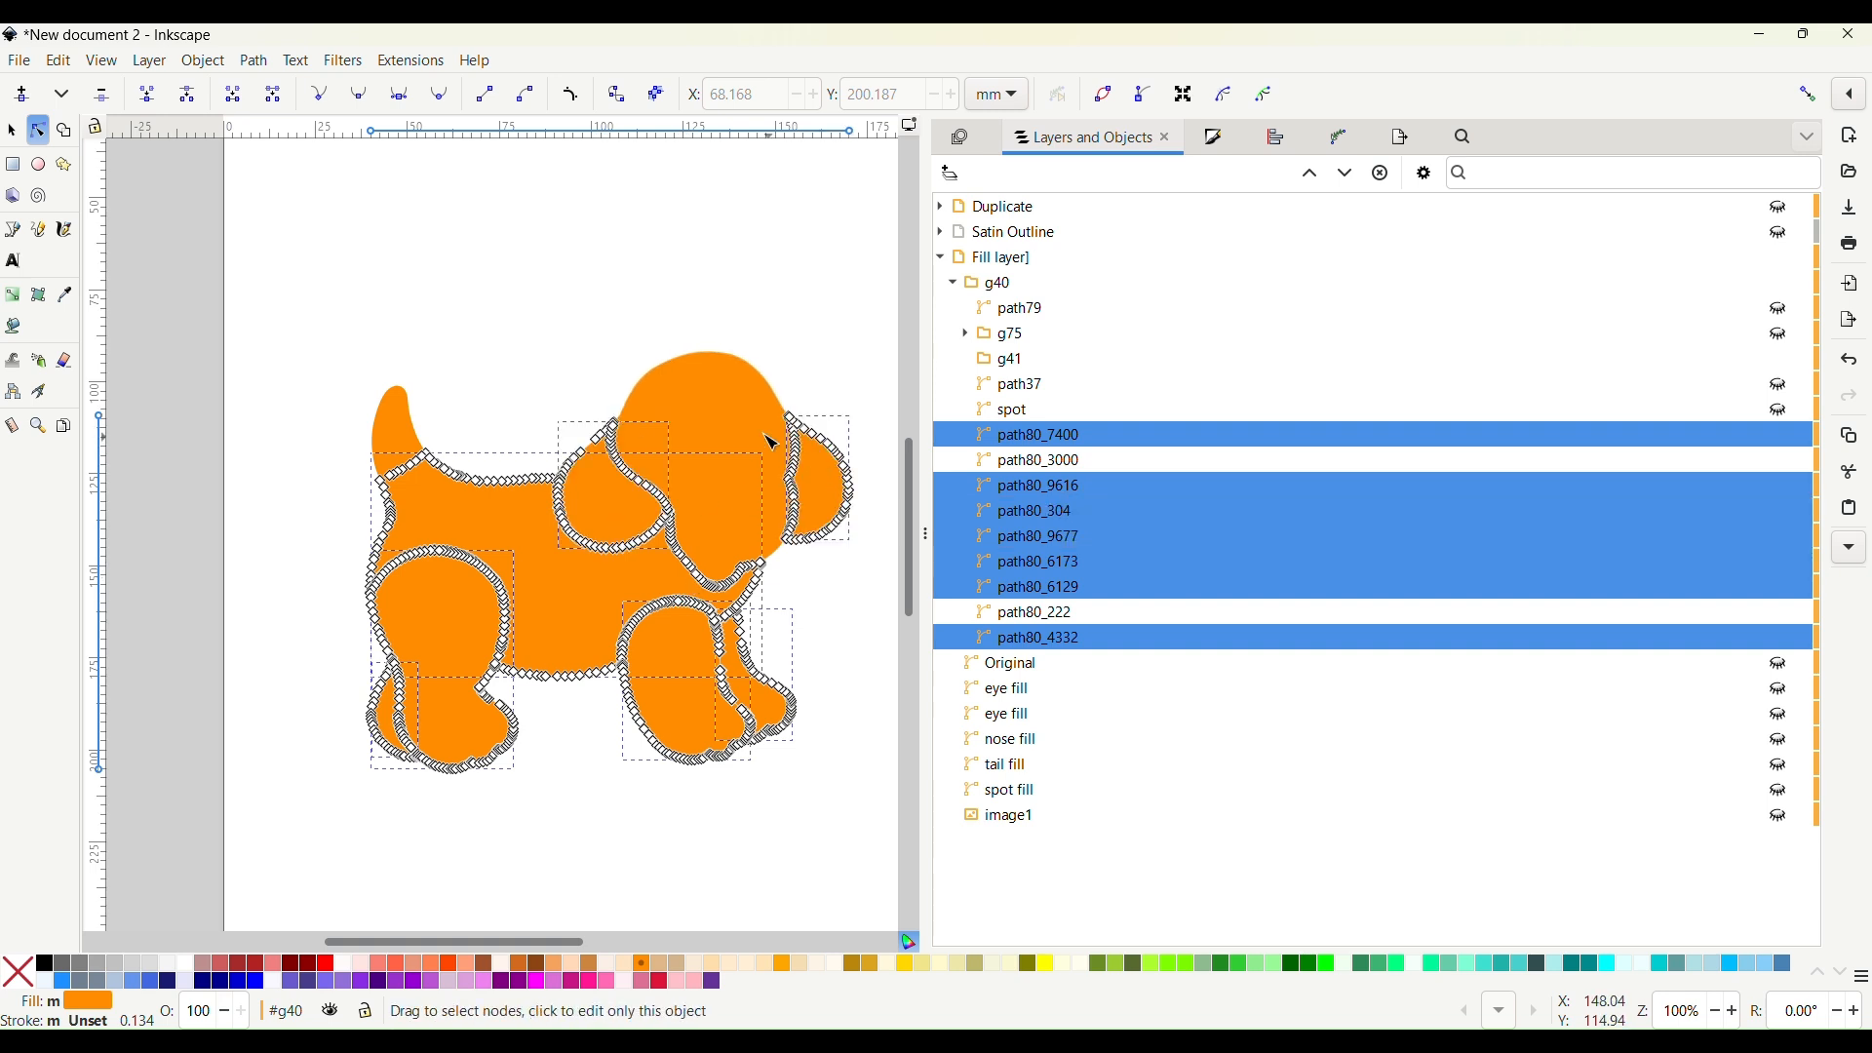
{"action": "left_click", "coordinate": [709, 410], "text": "shift"}
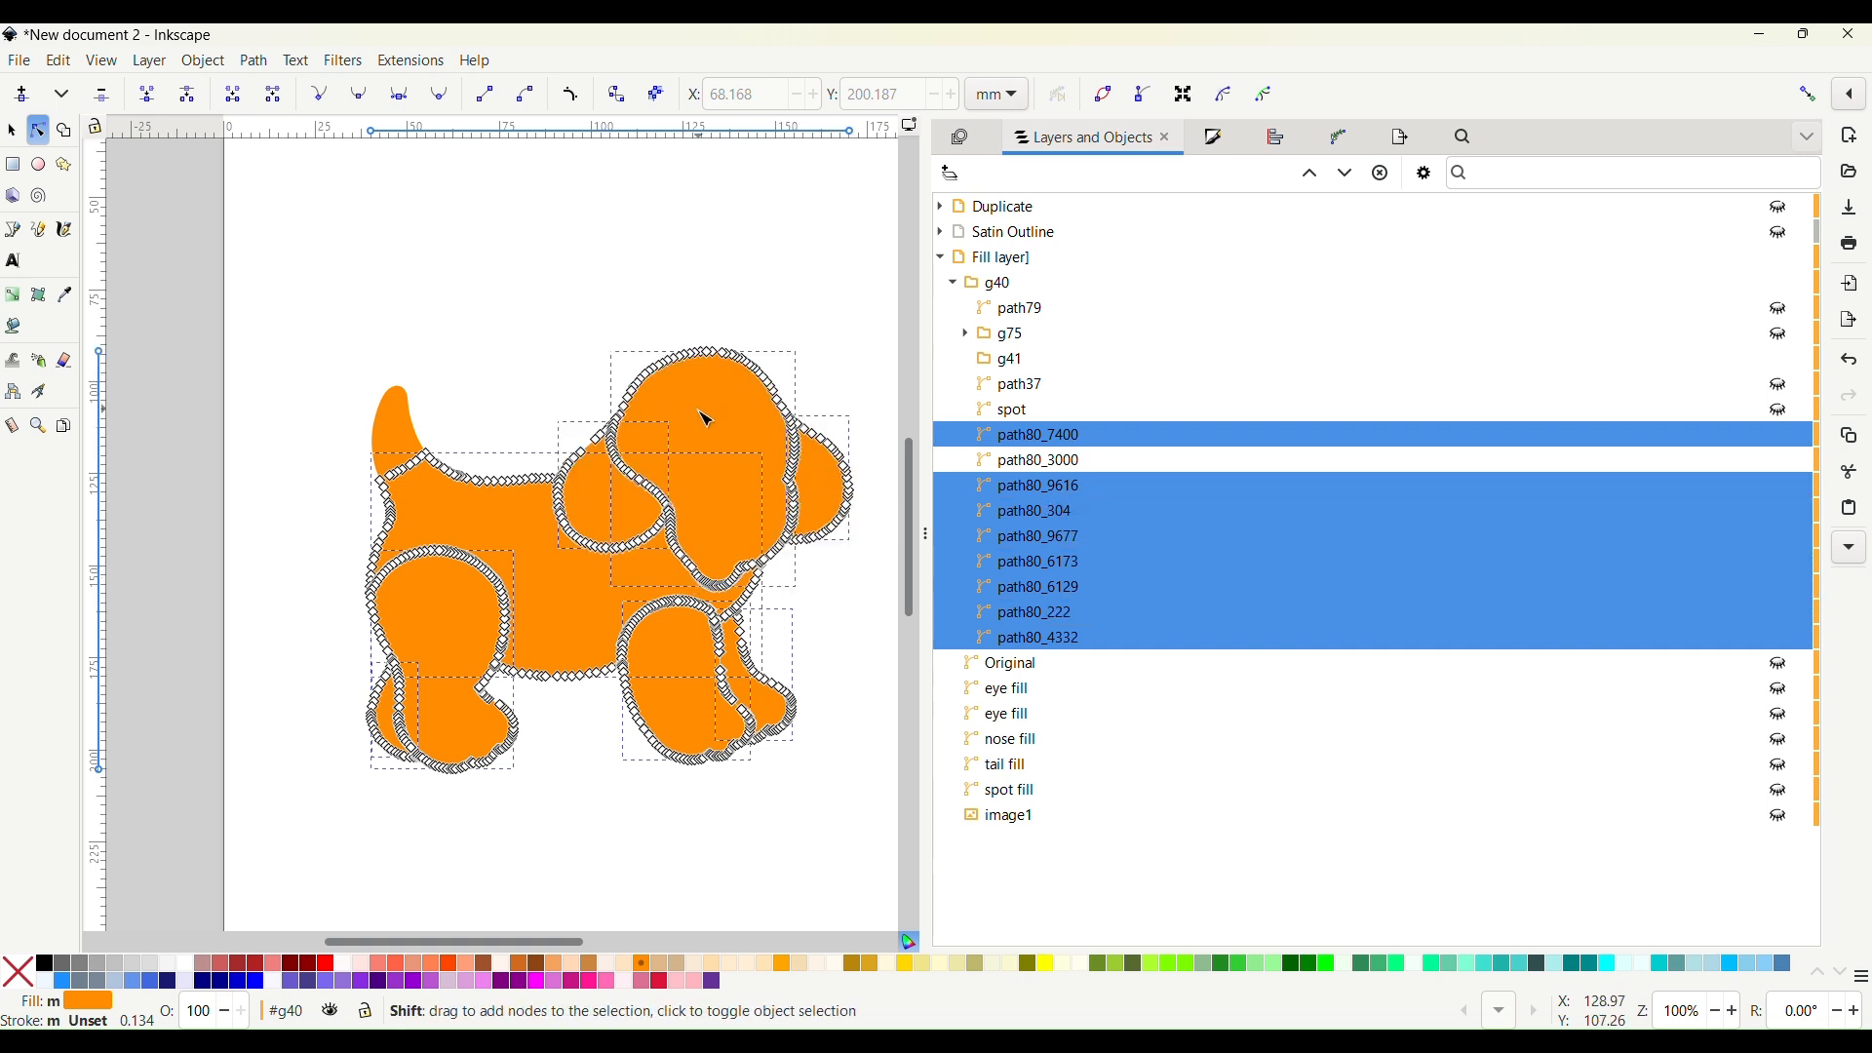
{"action": "left_click", "coordinate": [411, 62]}
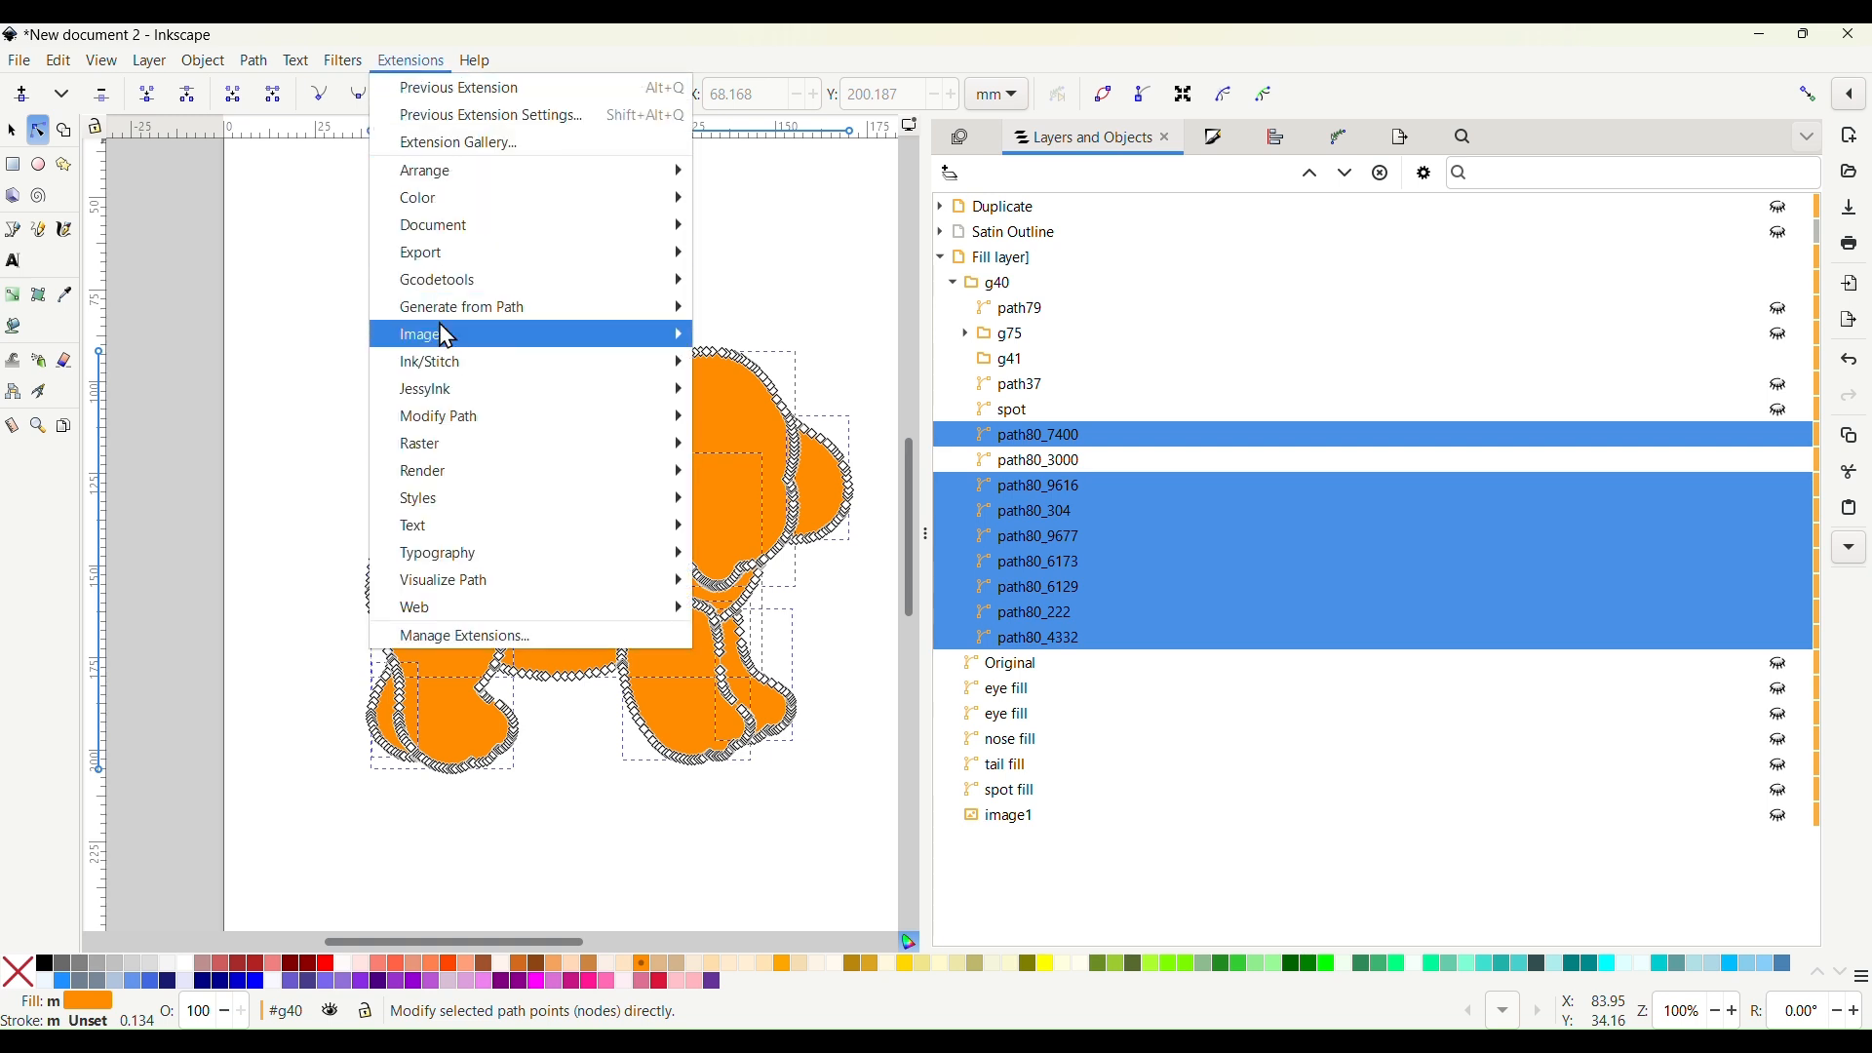
{"action": "mouse_move", "coordinate": [447, 367]}
{"action": "mouse_move", "coordinate": [762, 459]}
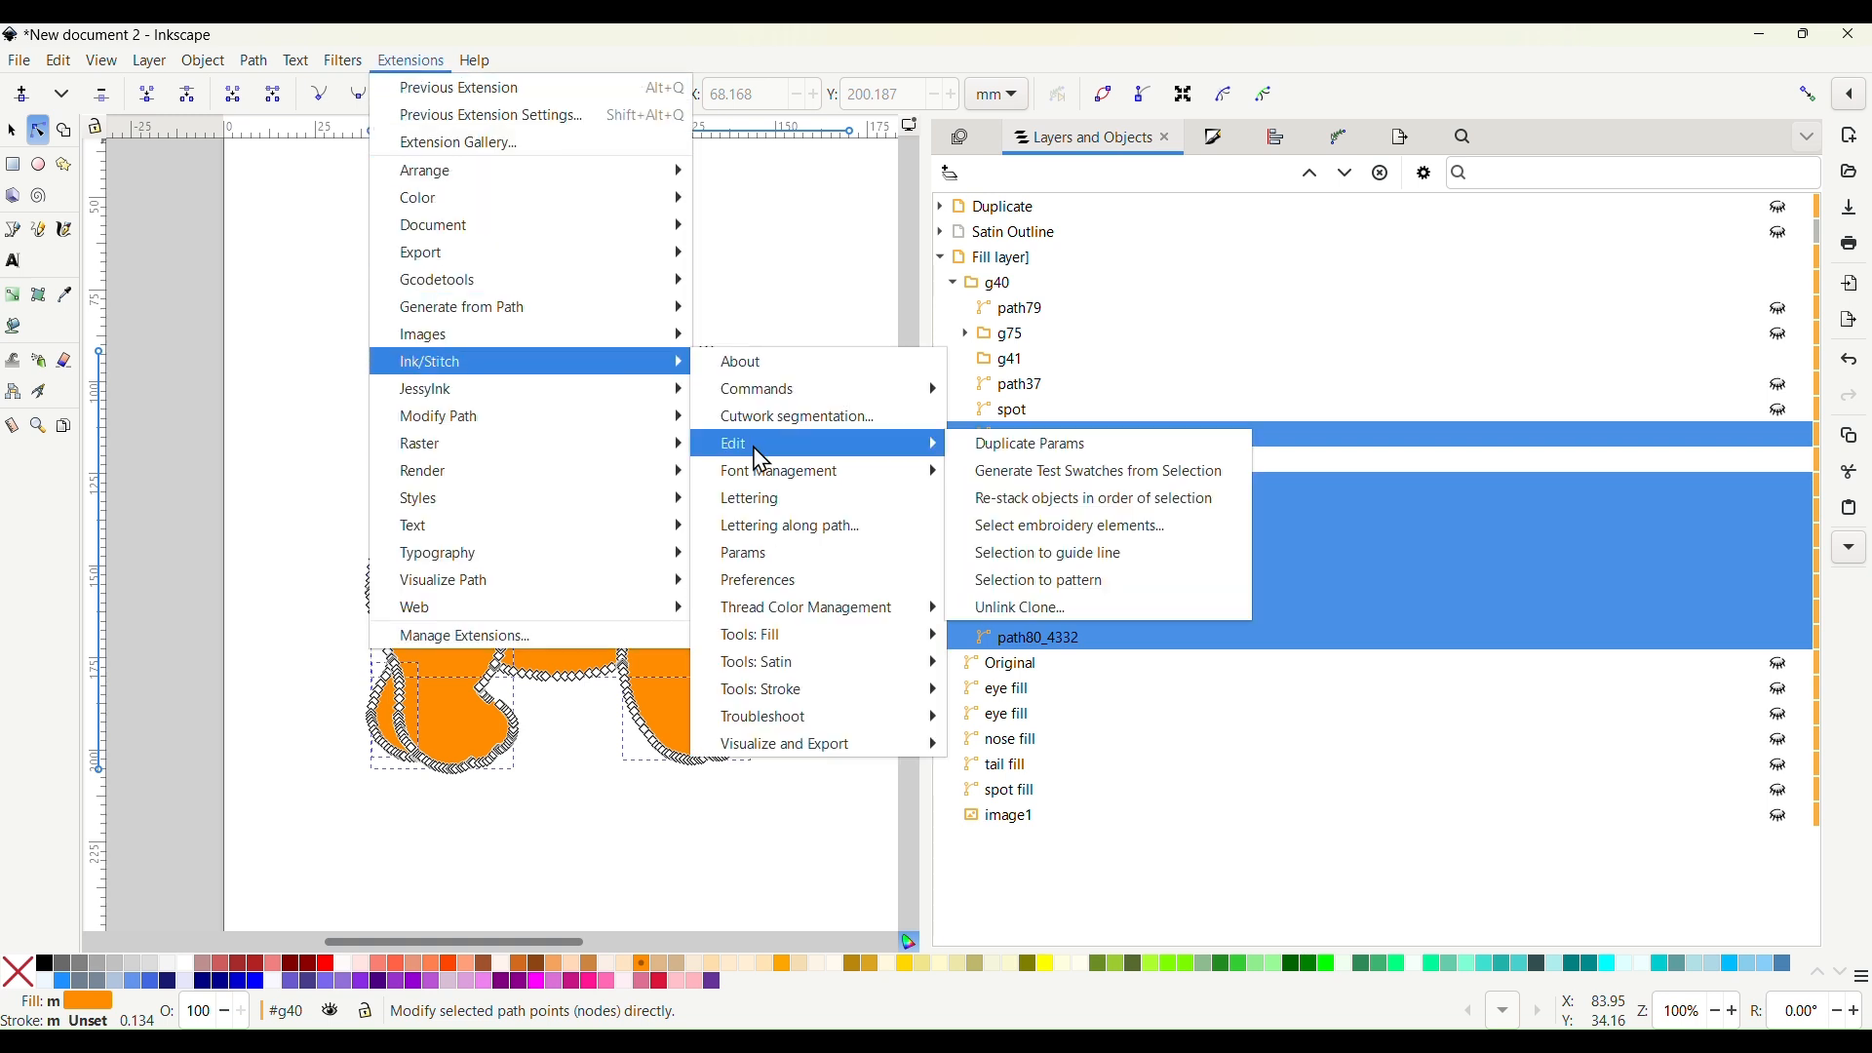
{"action": "left_click", "coordinate": [1016, 500]}
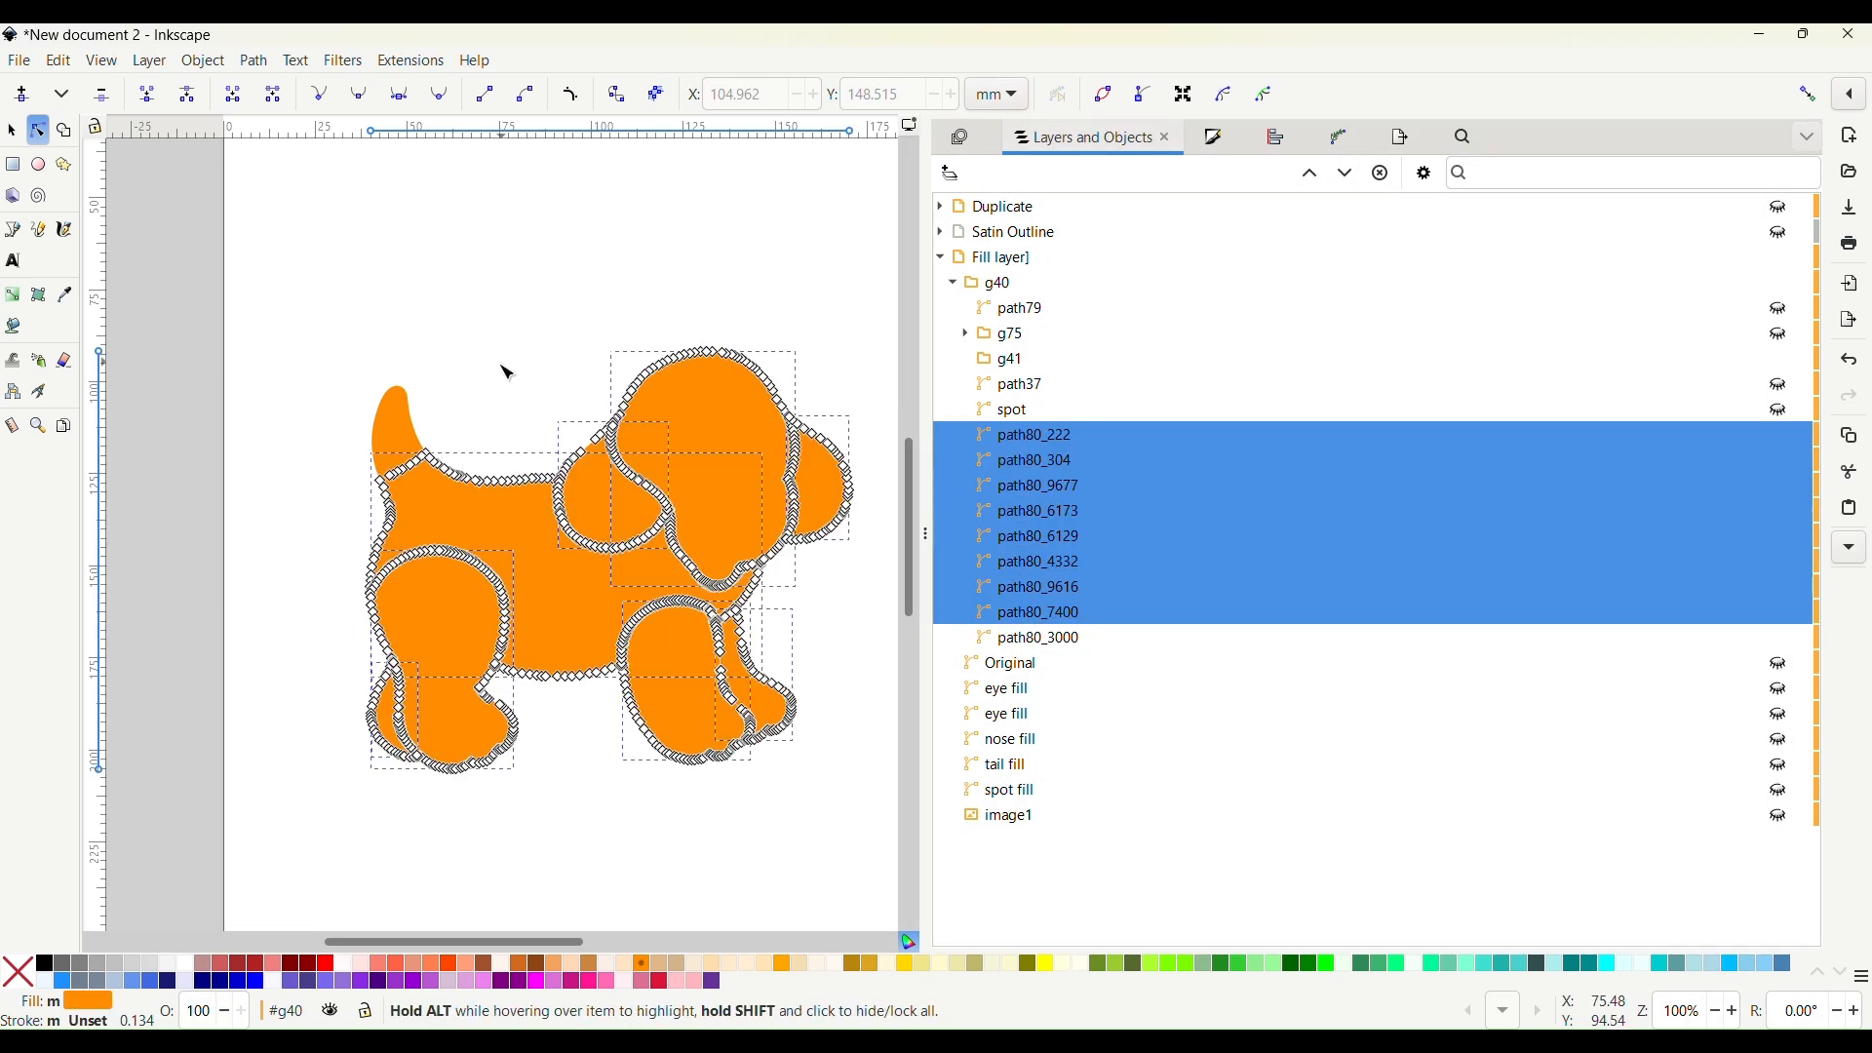
Recolour the tail piece's fill to red and deselect it
{"action": "left_click", "coordinate": [411, 426]}
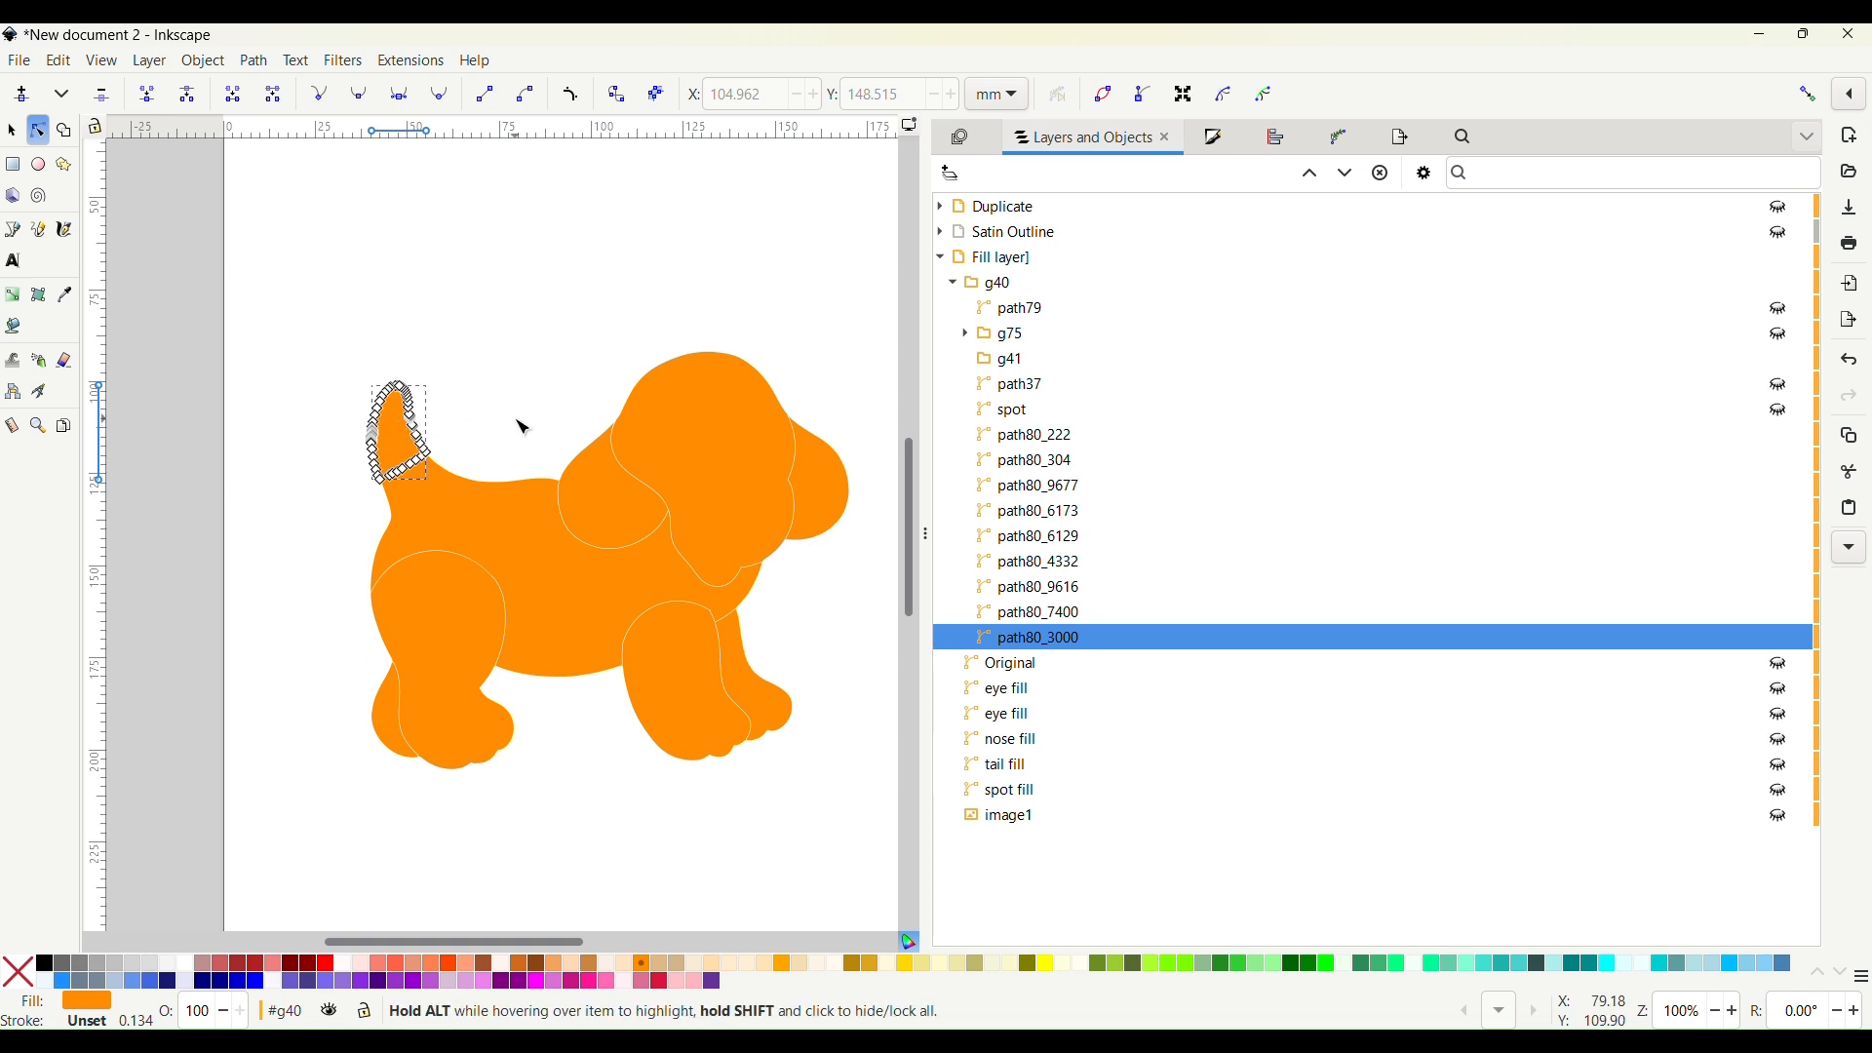
{"action": "left_click", "coordinate": [325, 964]}
{"action": "left_click", "coordinate": [348, 537]}
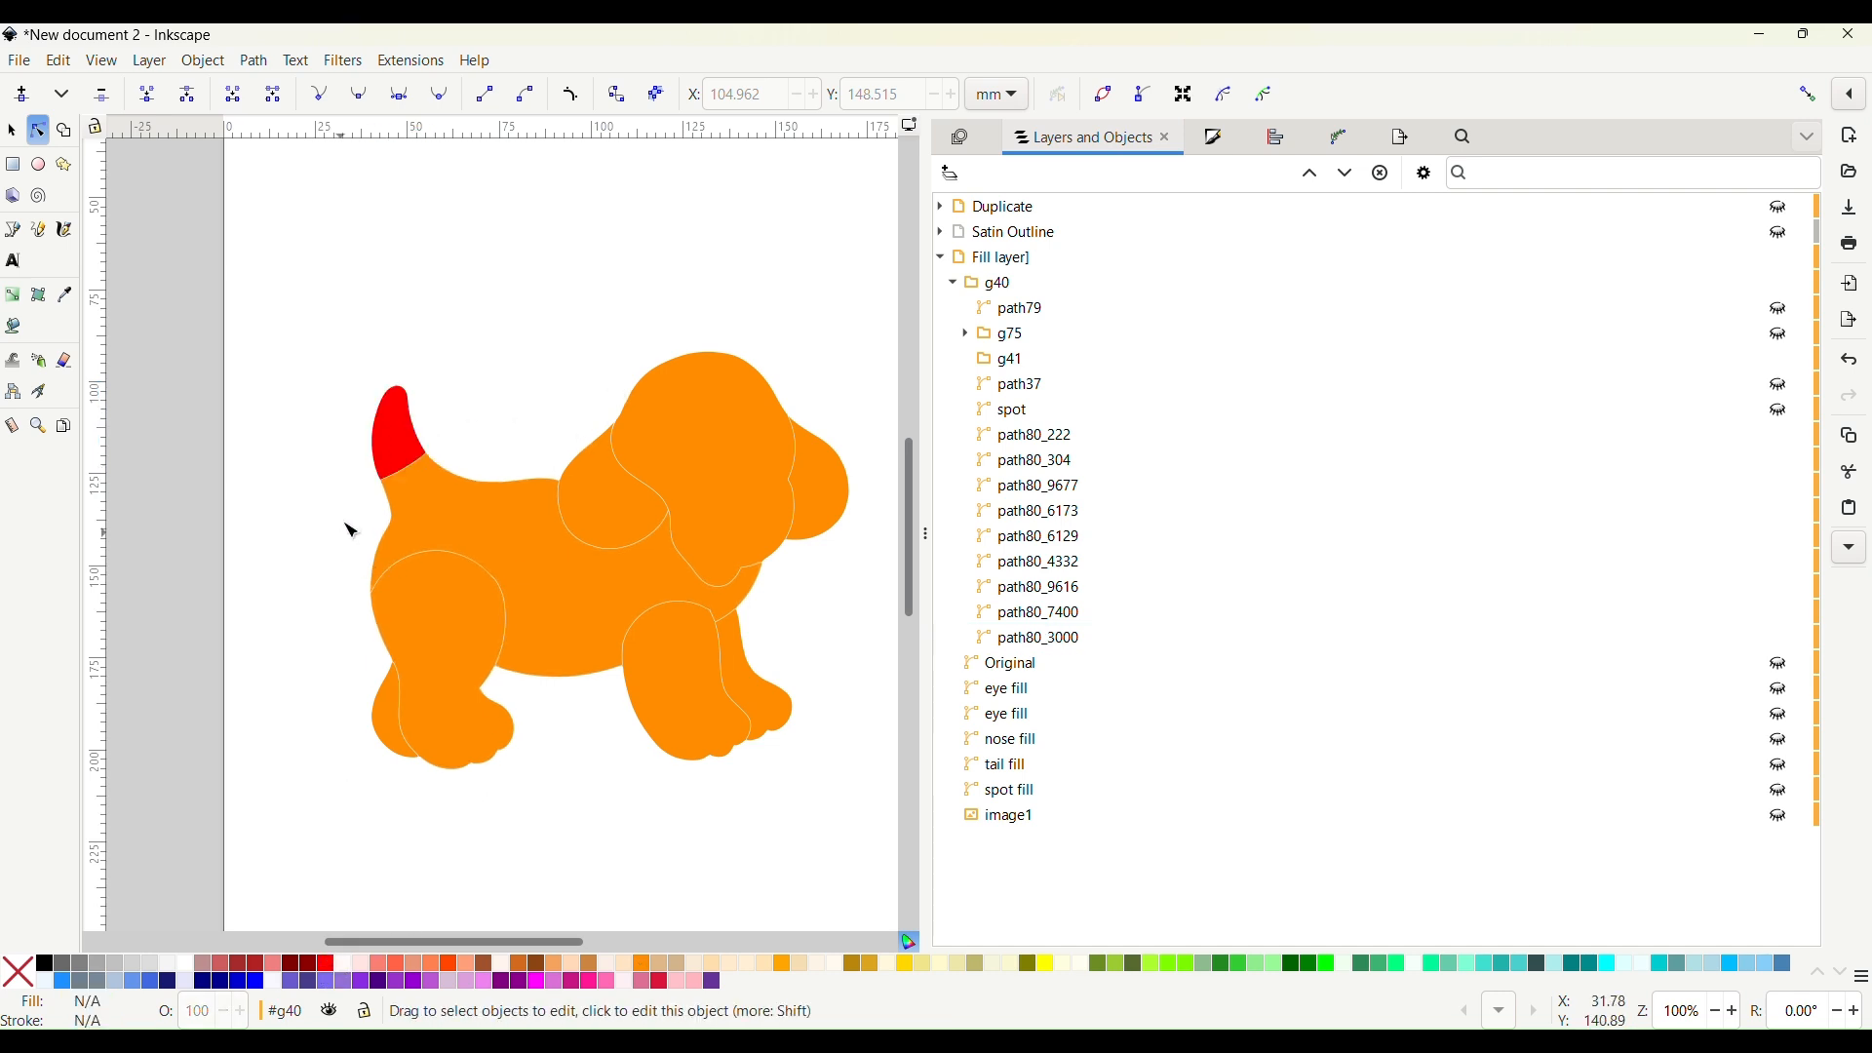
Examine the thin gaps between the dog's pieces, checking the boundaries of the legs and body
{"action": "scroll", "coordinate": [351, 519], "scroll_direction": "up", "scroll_amount": 2}
{"action": "scroll", "coordinate": [353, 523], "scroll_direction": "right", "scroll_amount": 4}
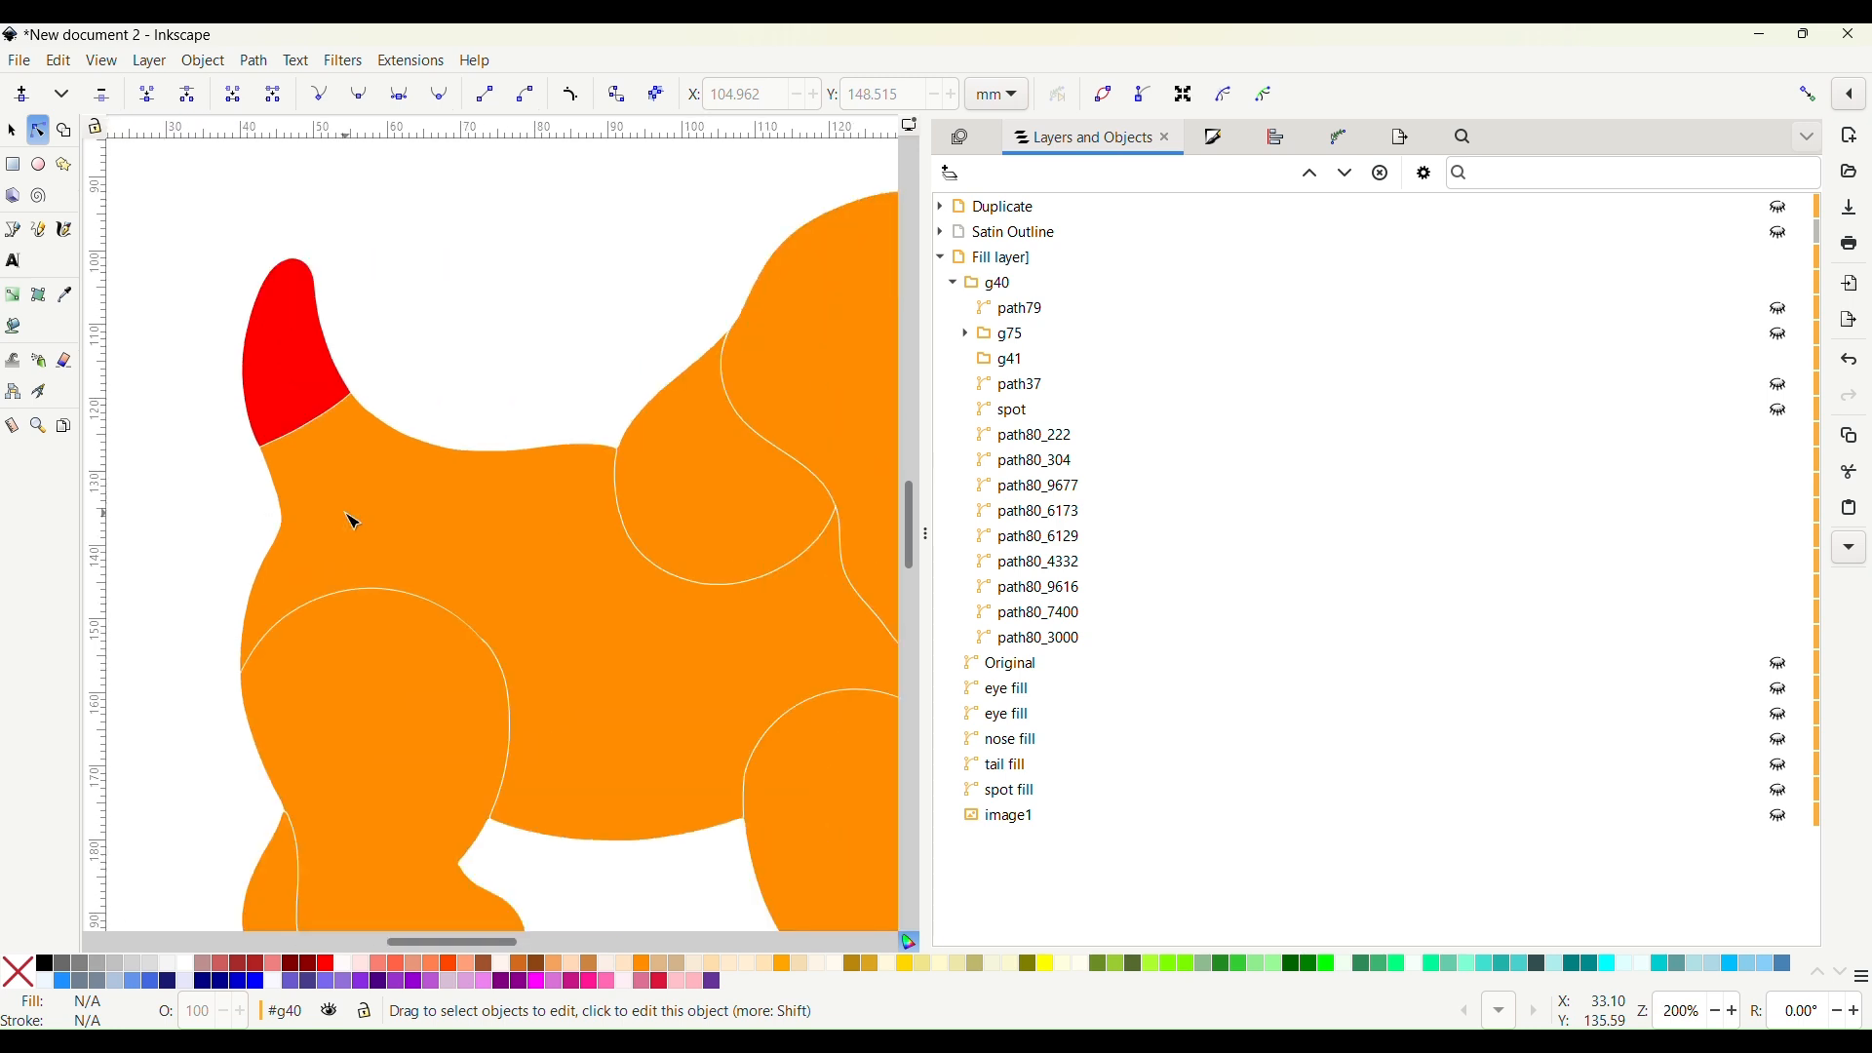
{"action": "scroll", "coordinate": [353, 523], "scroll_direction": "right", "scroll_amount": 4}
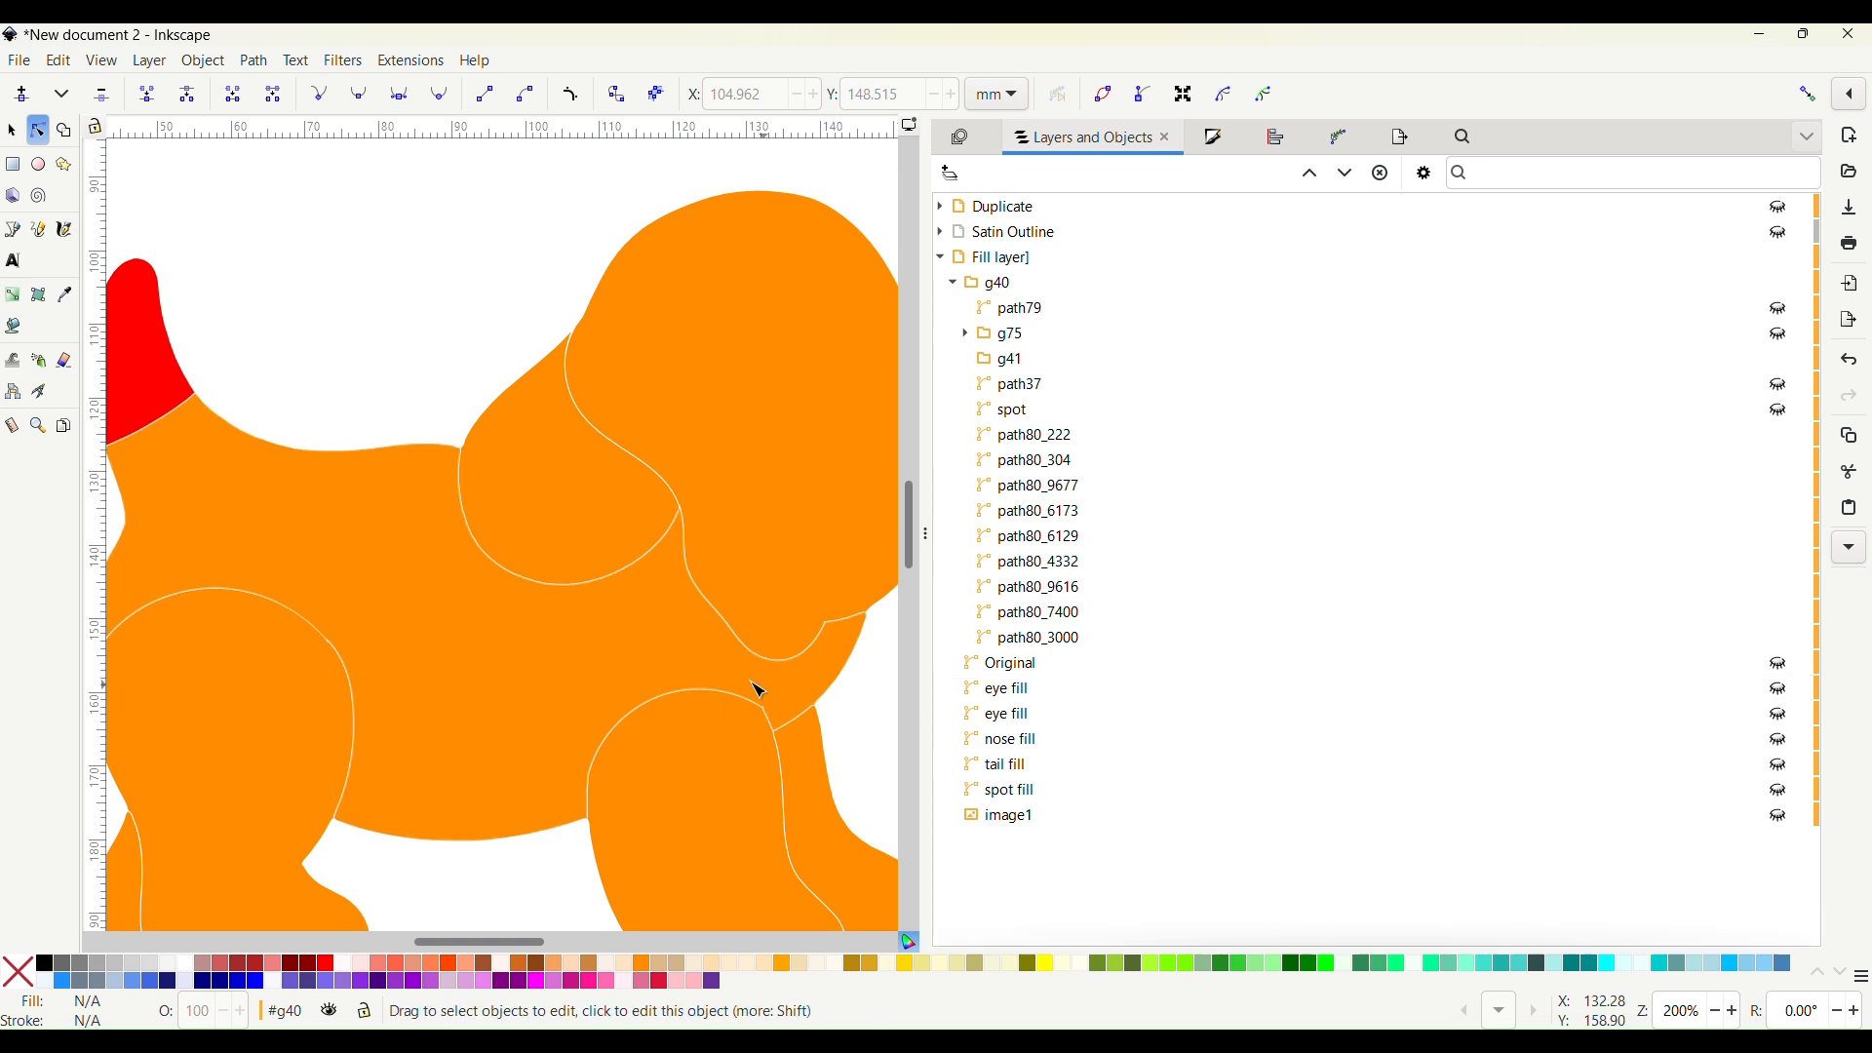
{"action": "scroll", "coordinate": [637, 673], "scroll_direction": "down", "scroll_amount": 2}
{"action": "scroll", "coordinate": [563, 842], "scroll_direction": "down", "scroll_amount": 4}
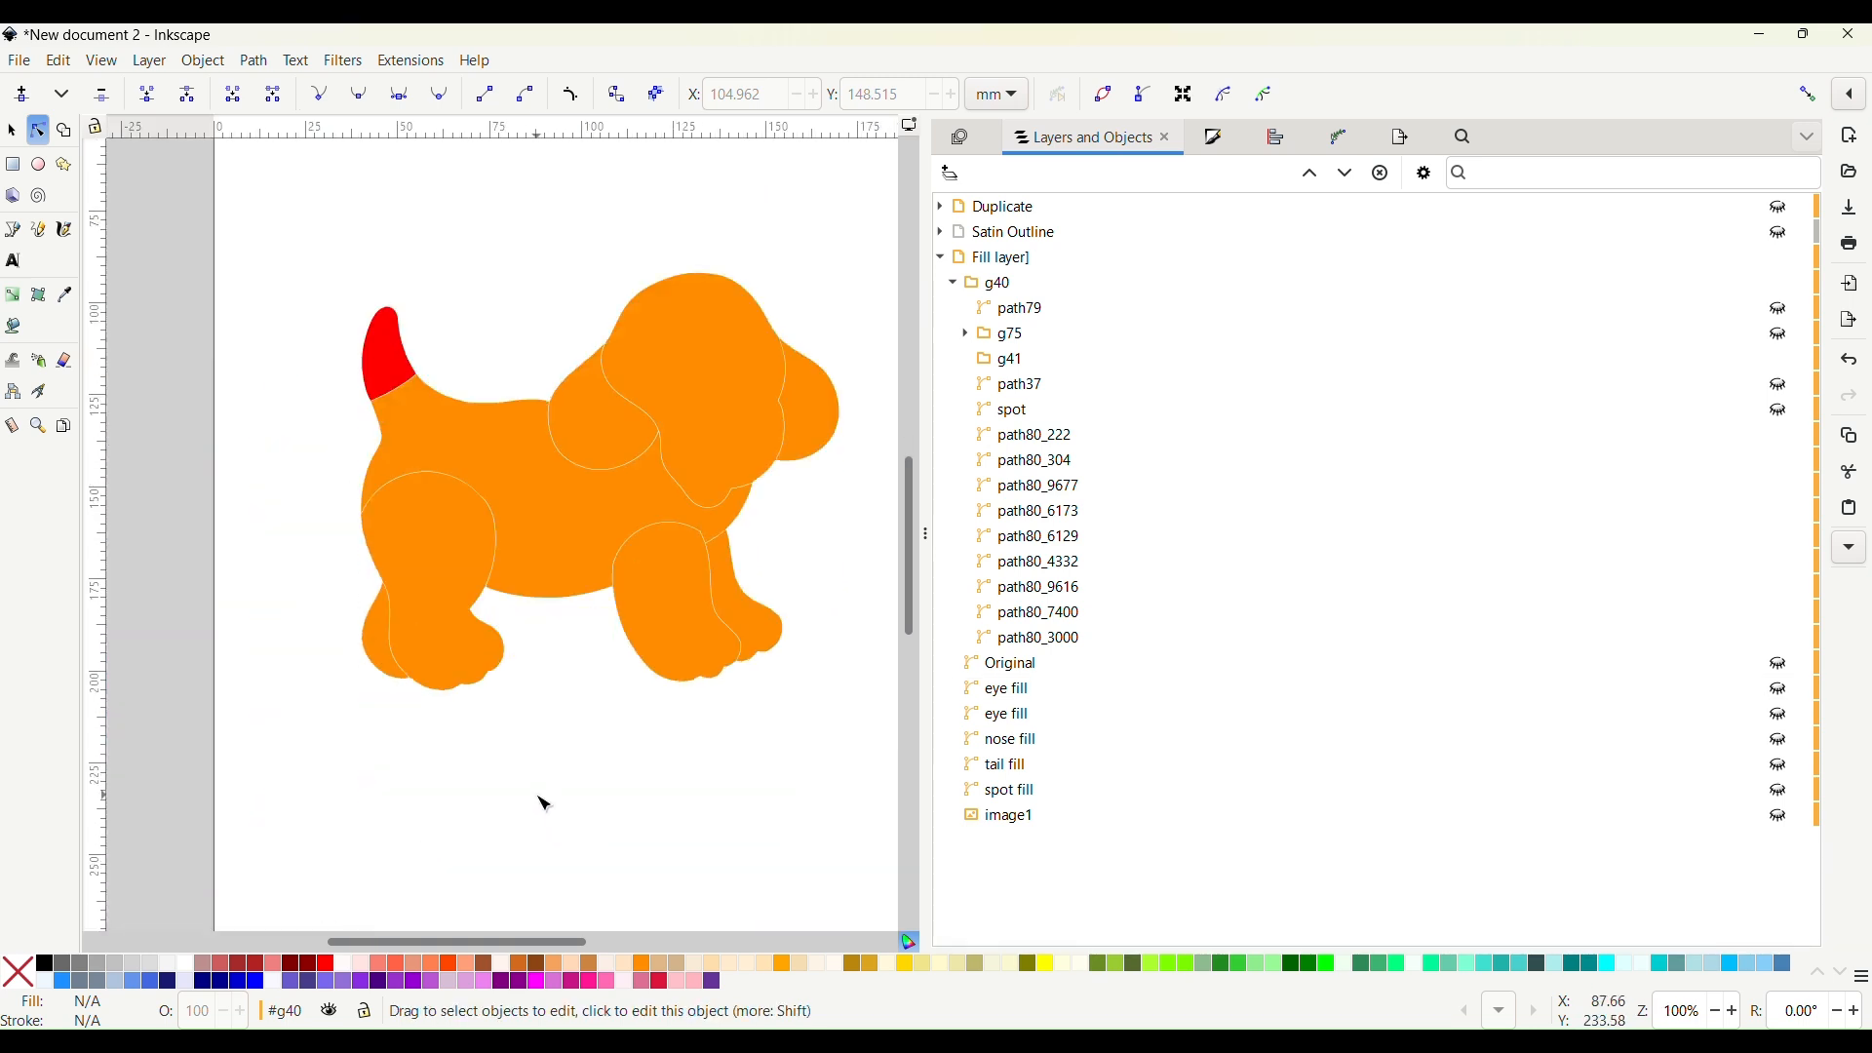
{"action": "left_click", "coordinate": [388, 659]}
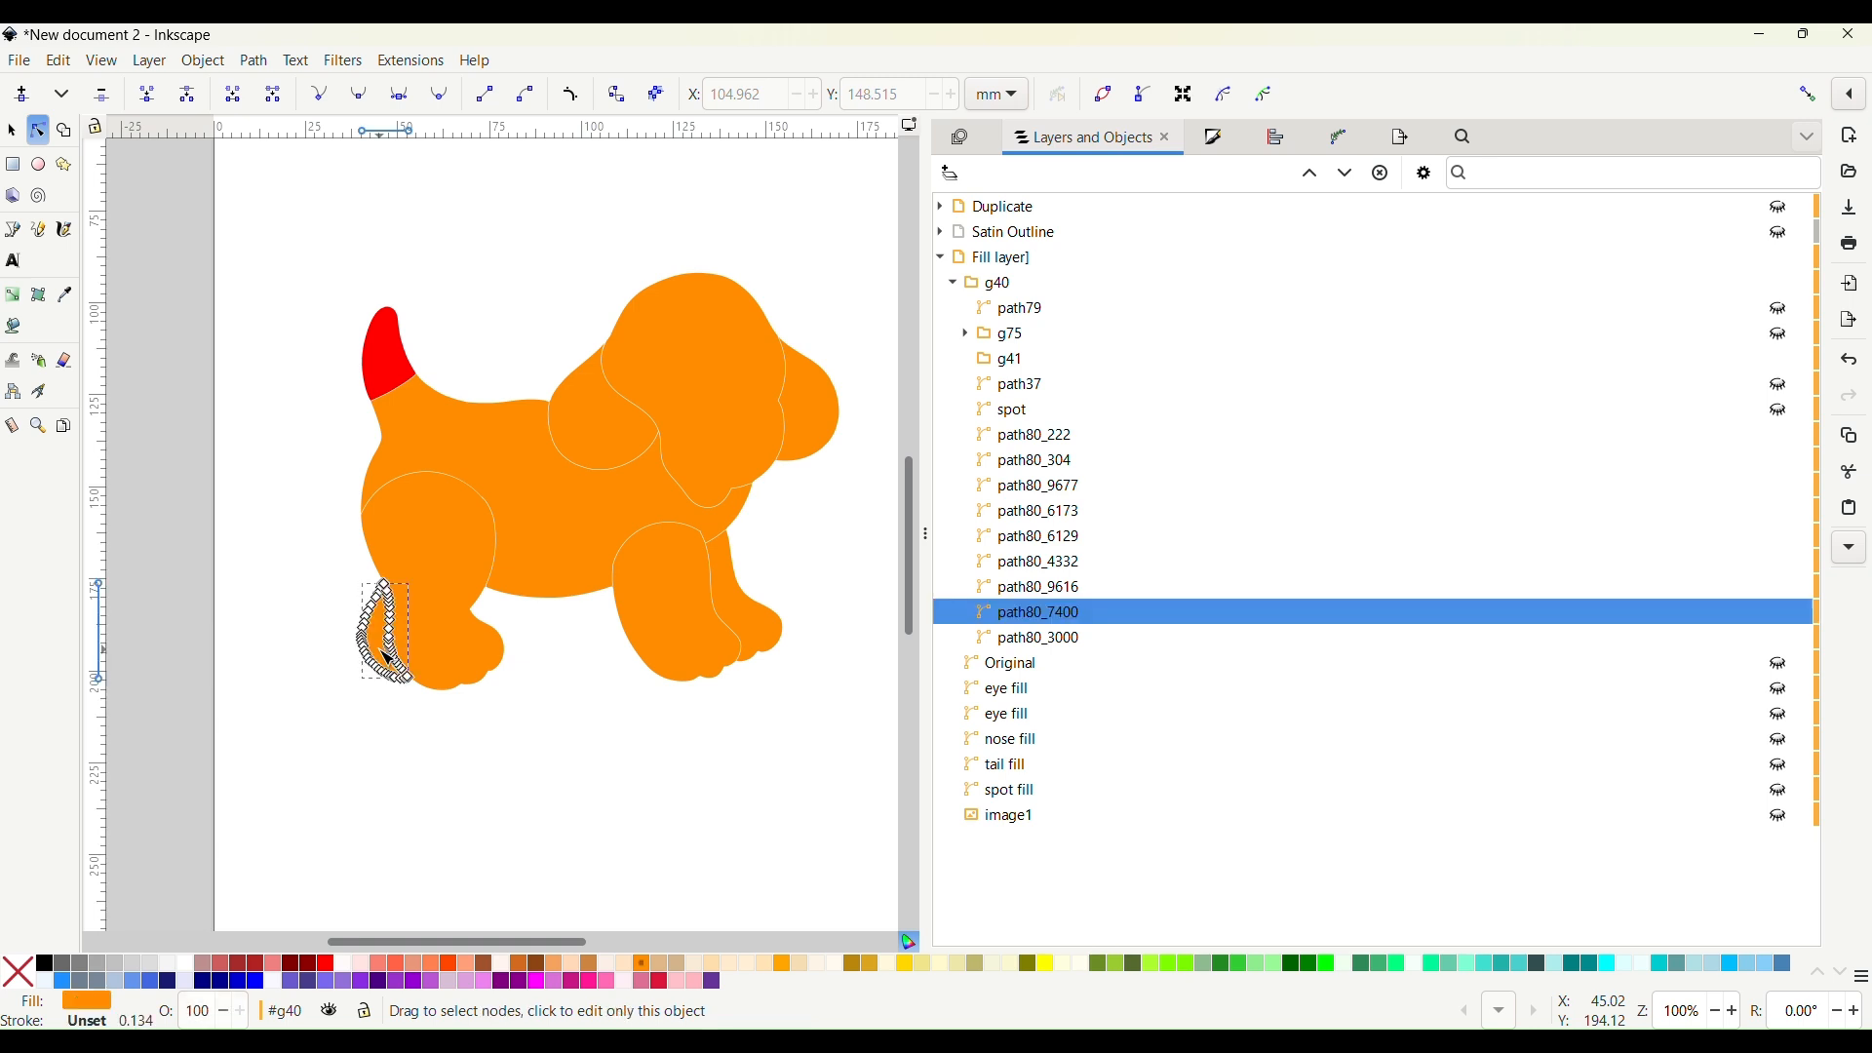
{"action": "left_click", "coordinate": [666, 615], "text": "shift"}
{"action": "scroll", "coordinate": [669, 627], "scroll_direction": "up", "scroll_amount": 2}
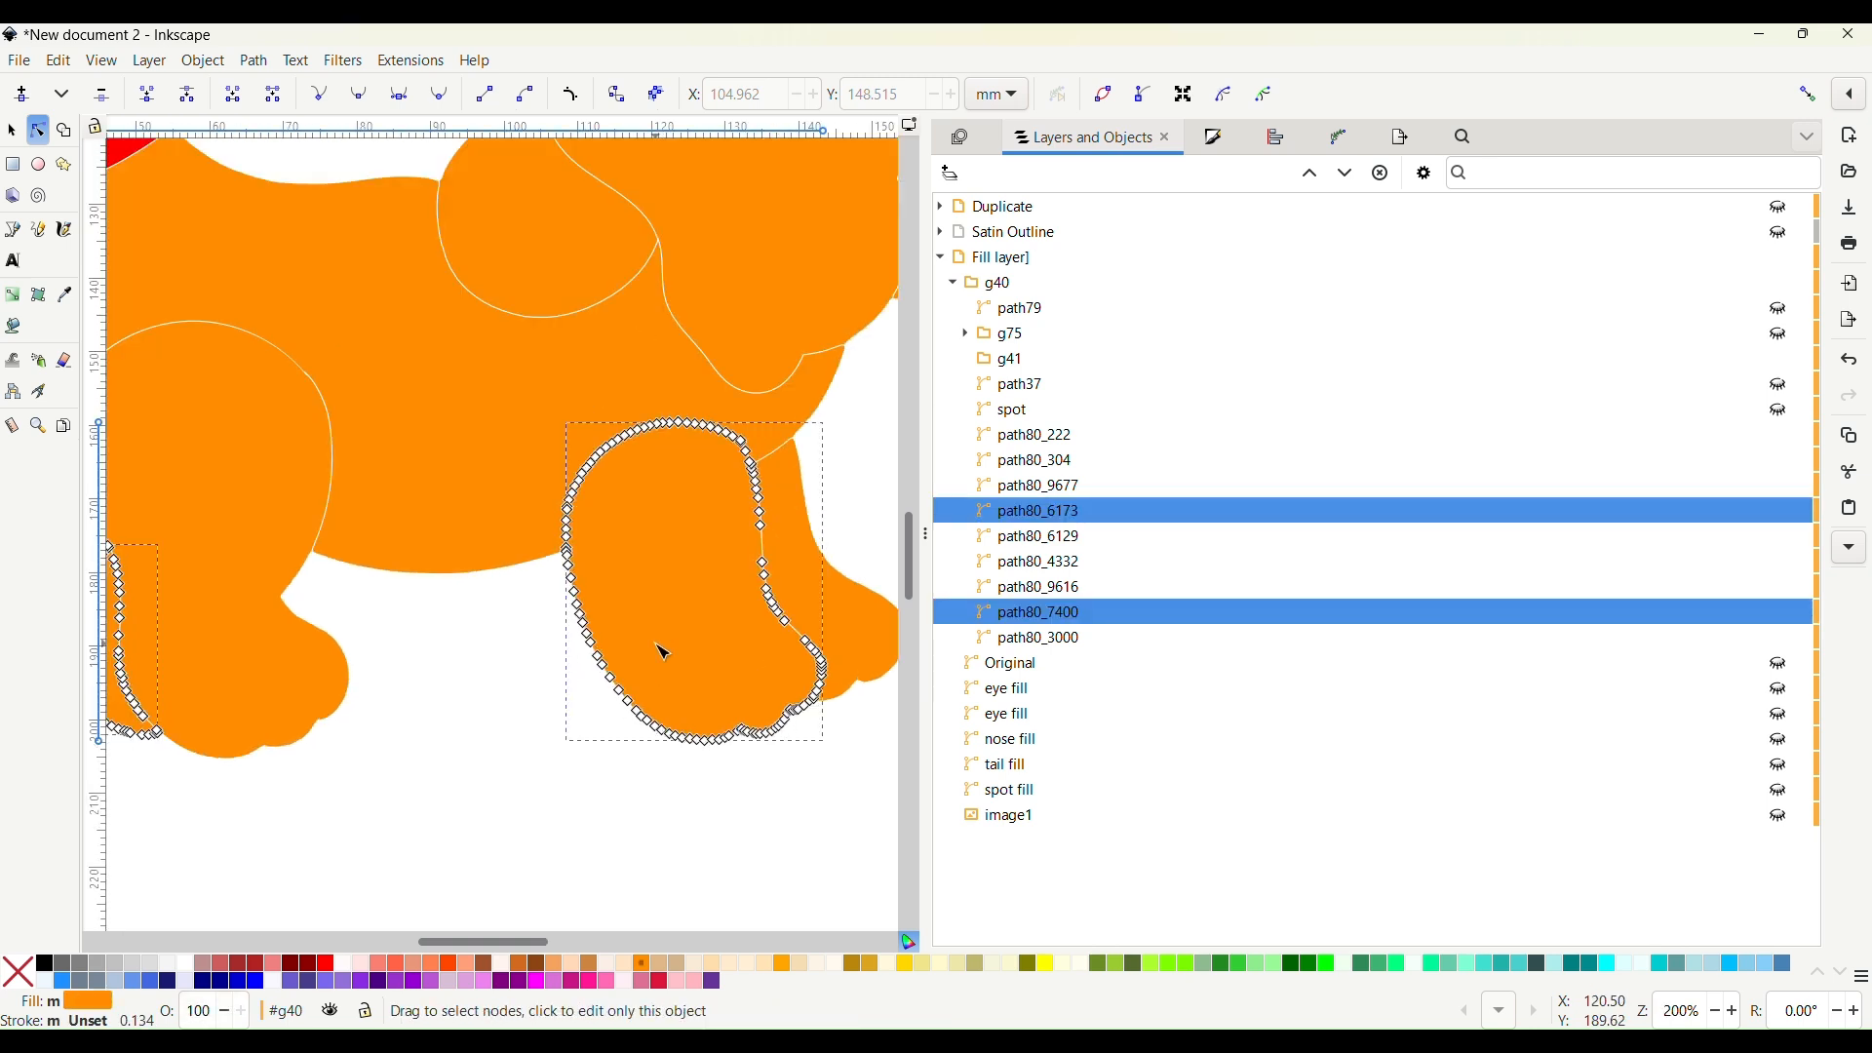
{"action": "left_click", "coordinate": [482, 825]}
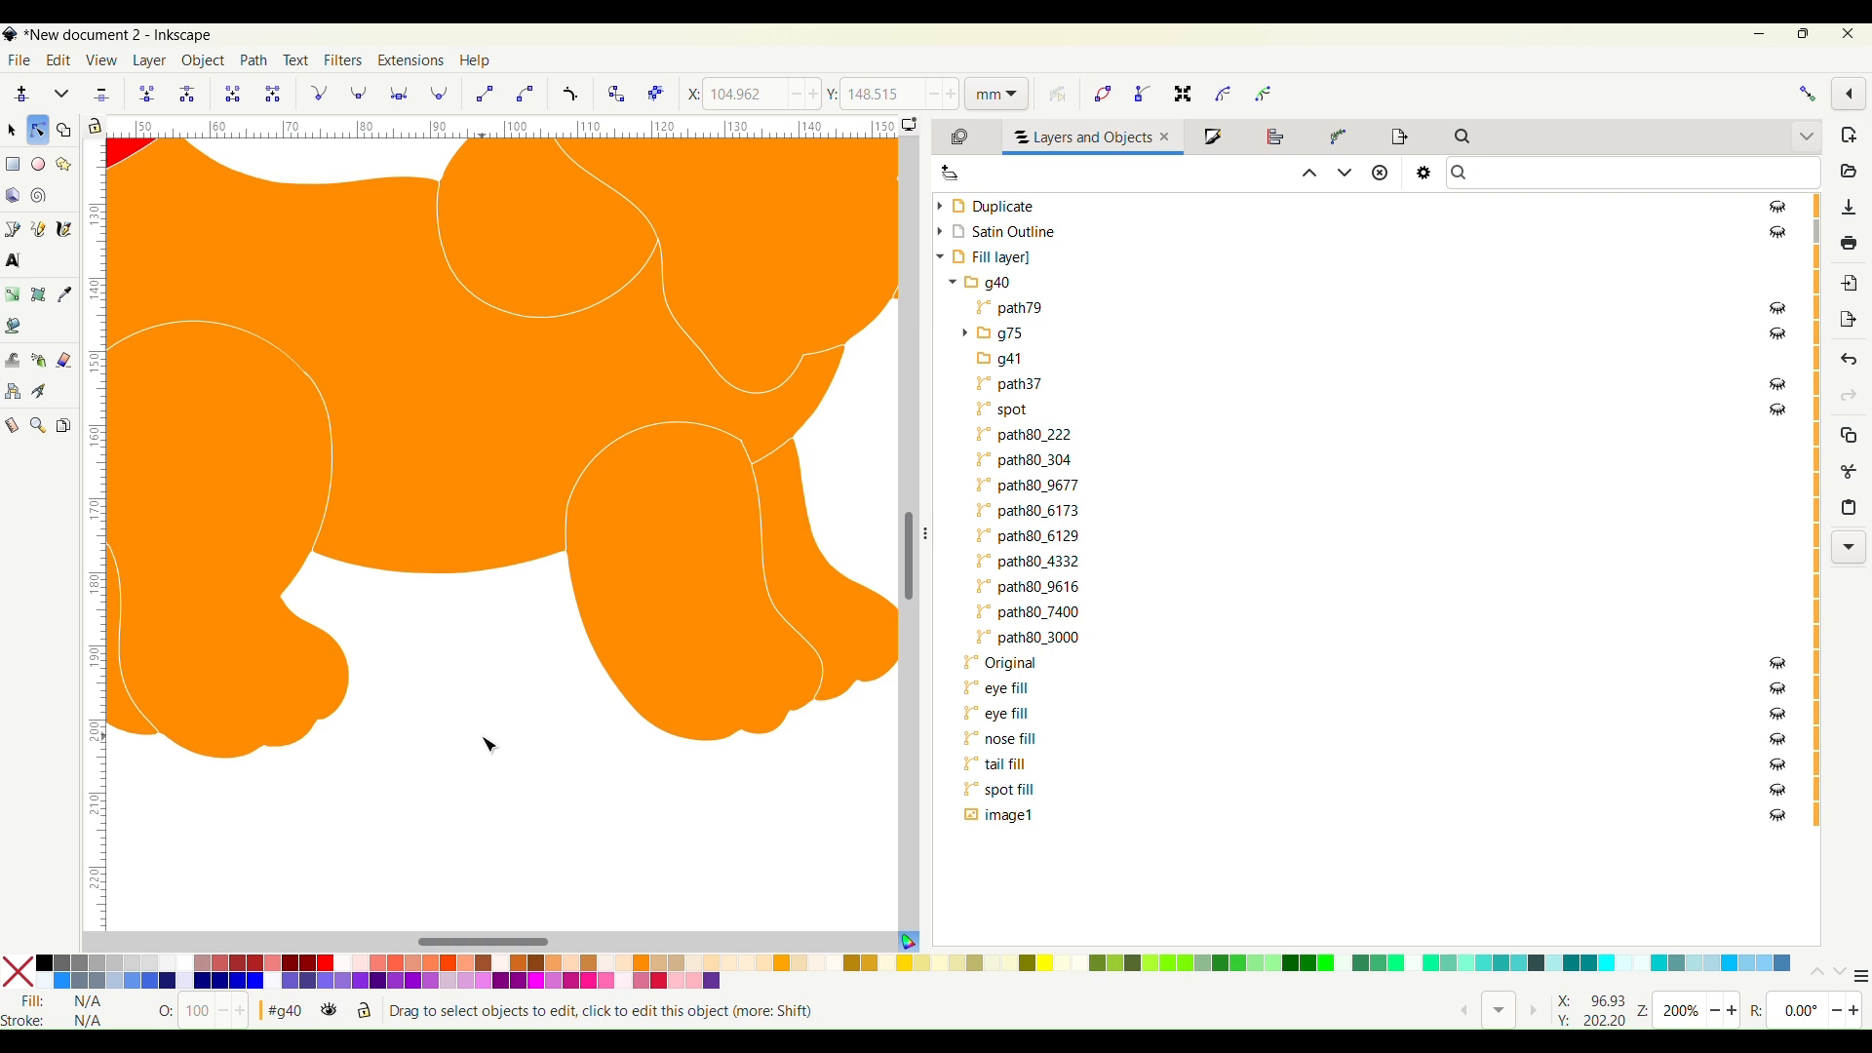
{"action": "scroll", "coordinate": [490, 746], "scroll_direction": "left", "scroll_amount": 3}
{"action": "left_click", "coordinate": [458, 469]}
{"action": "left_click", "coordinate": [561, 410], "text": "shift"}
{"action": "scroll", "coordinate": [561, 419], "scroll_direction": "down", "scroll_amount": 2}
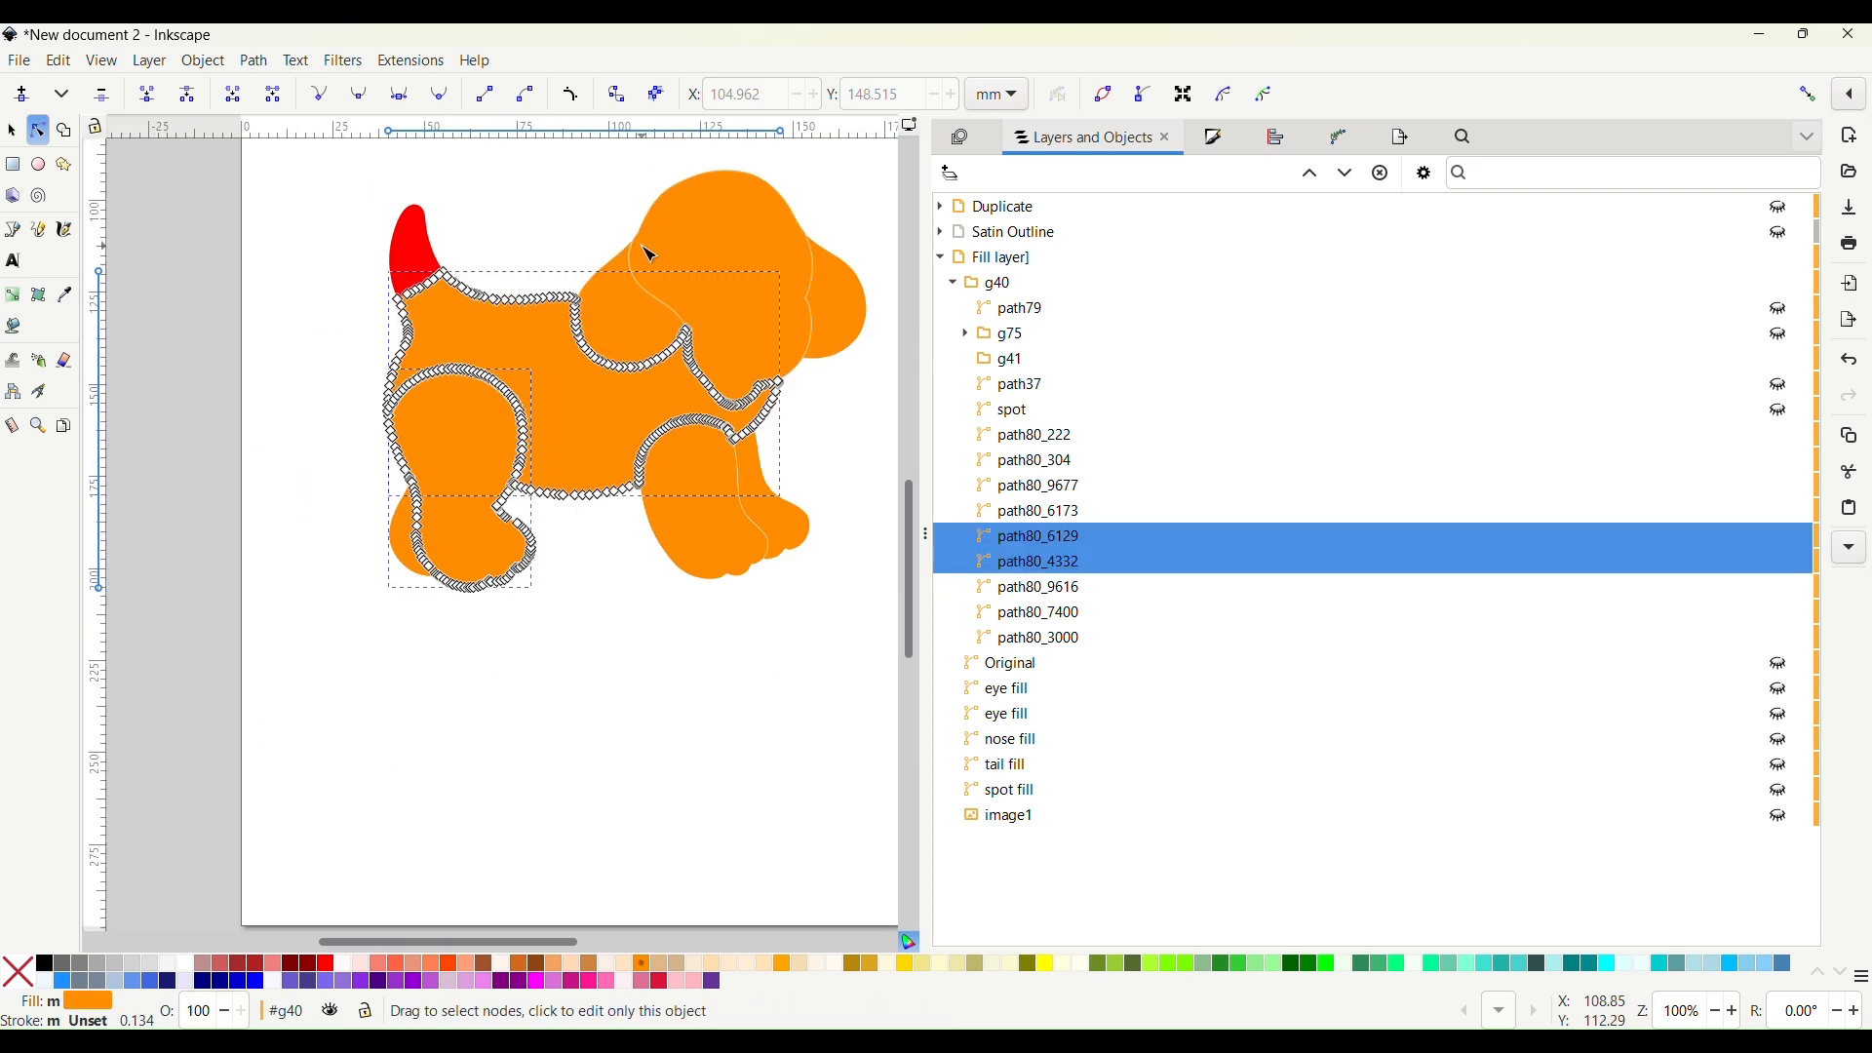
{"action": "left_click", "coordinate": [604, 618]}
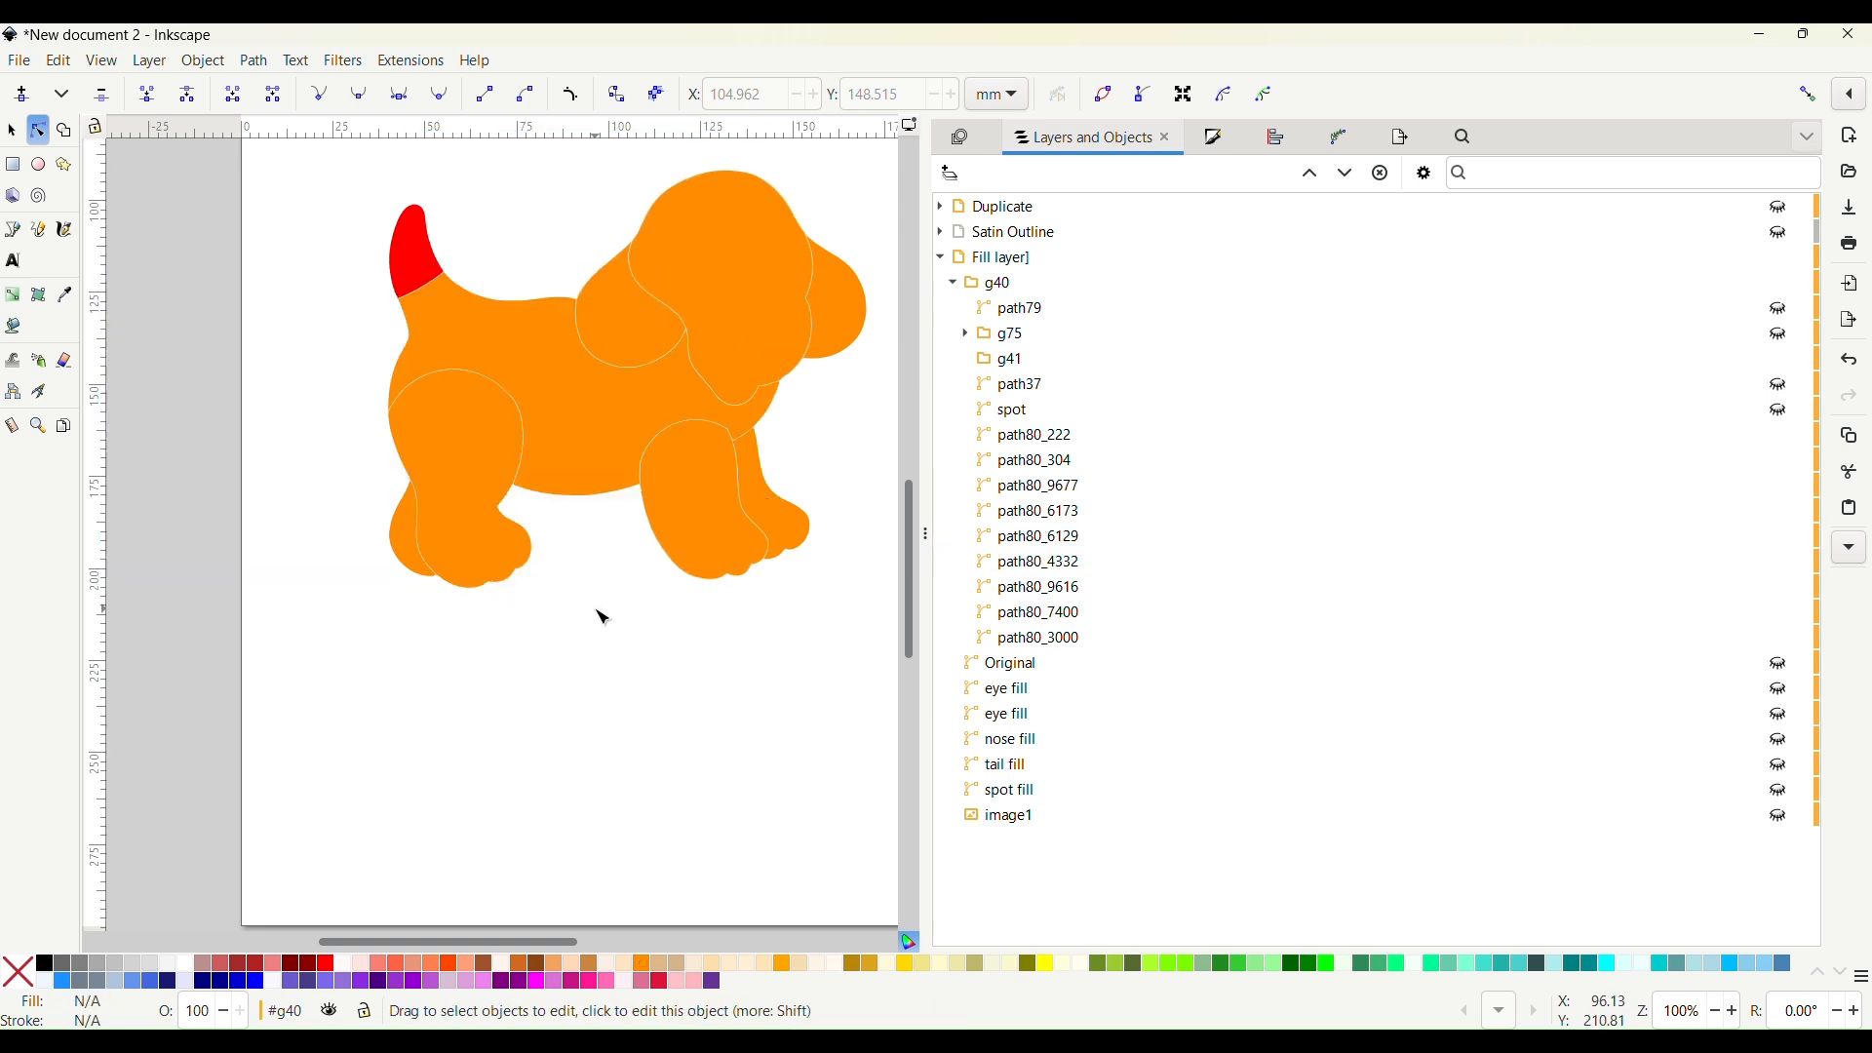
Apply an Offset path effect of 0.1 mm to the near hind leg piece and flatten it
{"action": "left_click", "coordinate": [468, 420]}
{"action": "scroll", "coordinate": [471, 415], "scroll_direction": "up", "scroll_amount": 3}
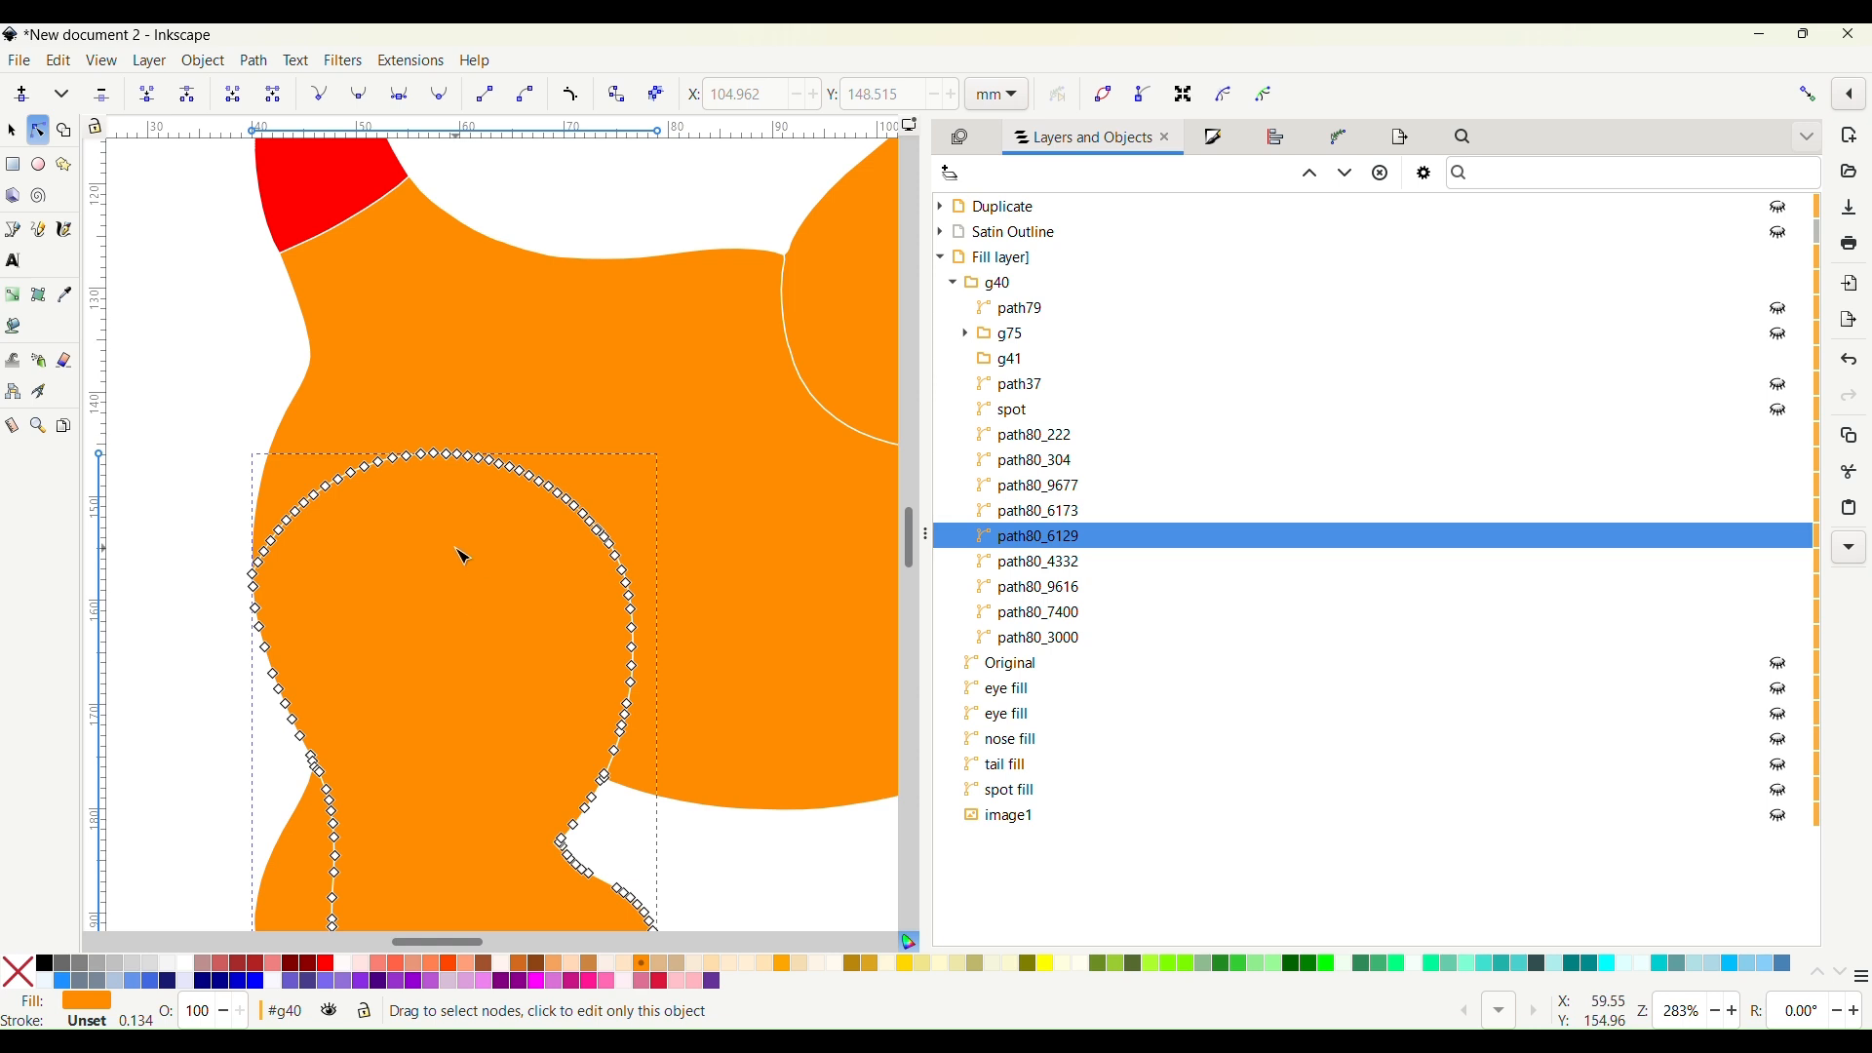
{"action": "left_click", "coordinate": [11, 131]}
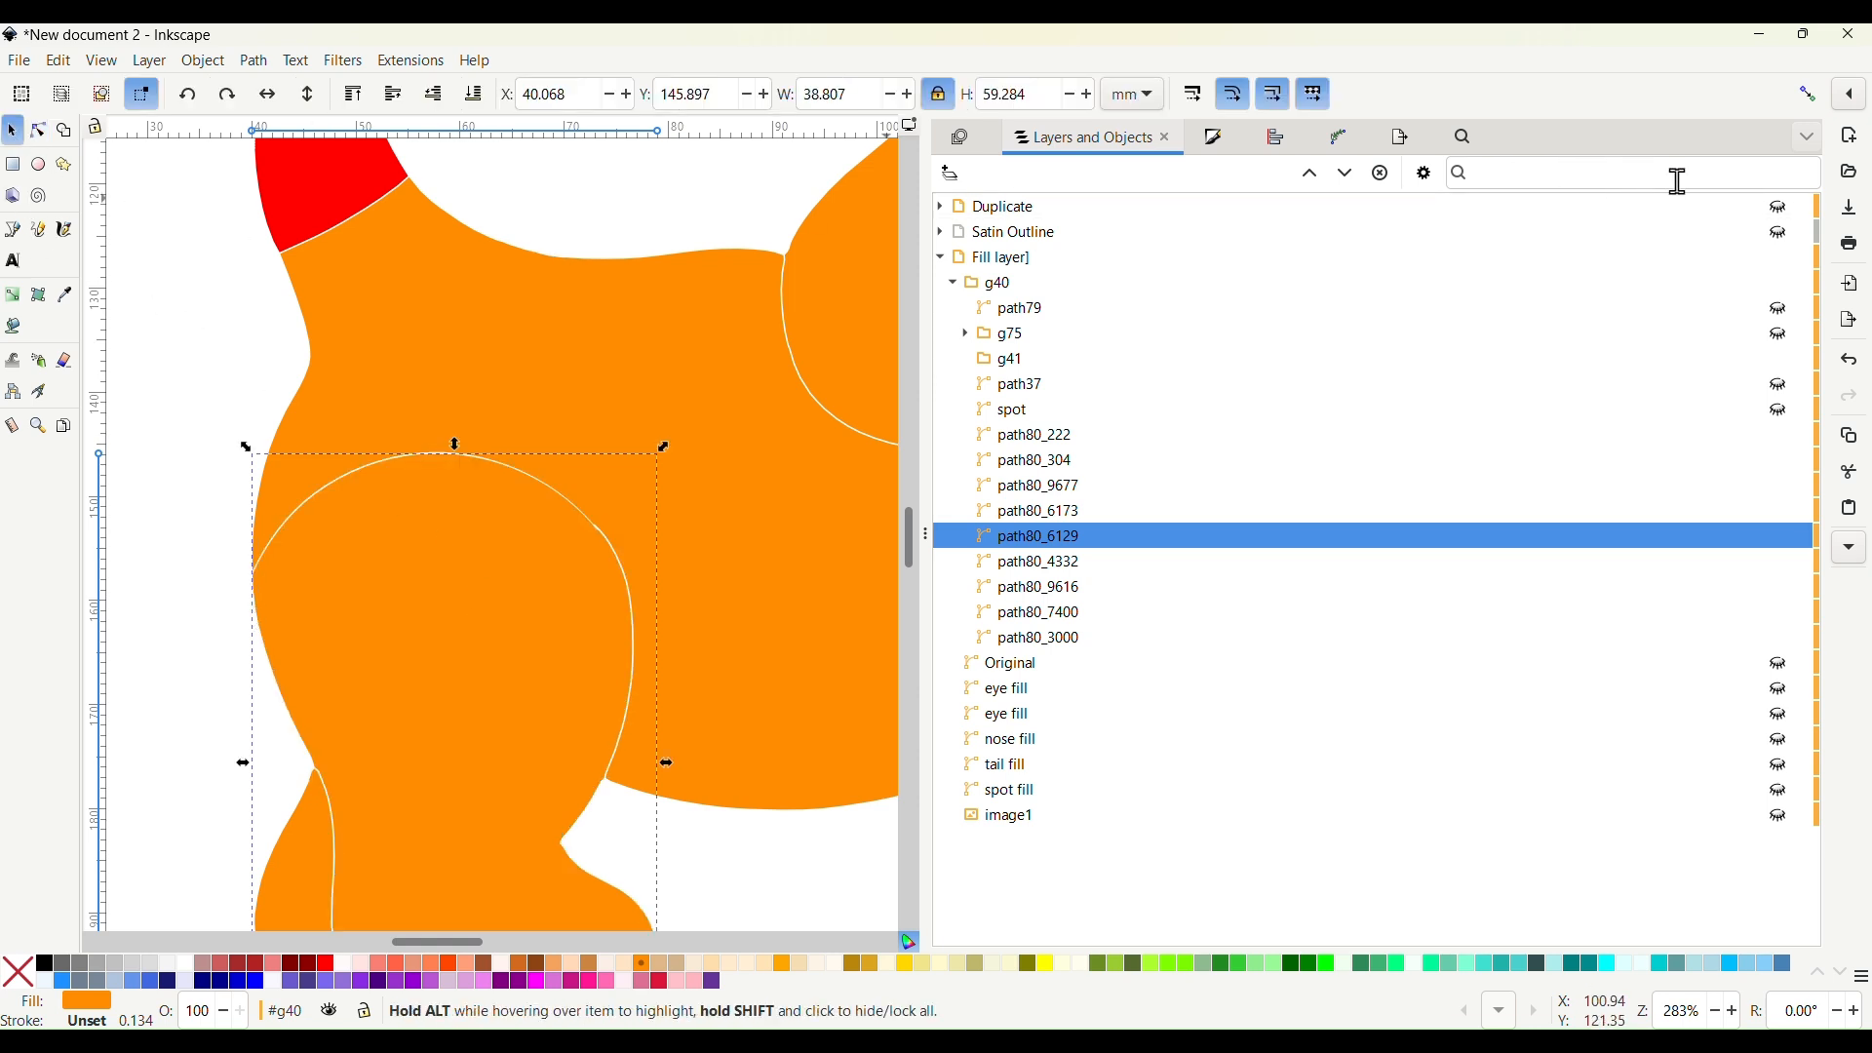
{"action": "left_click", "coordinate": [1350, 143]}
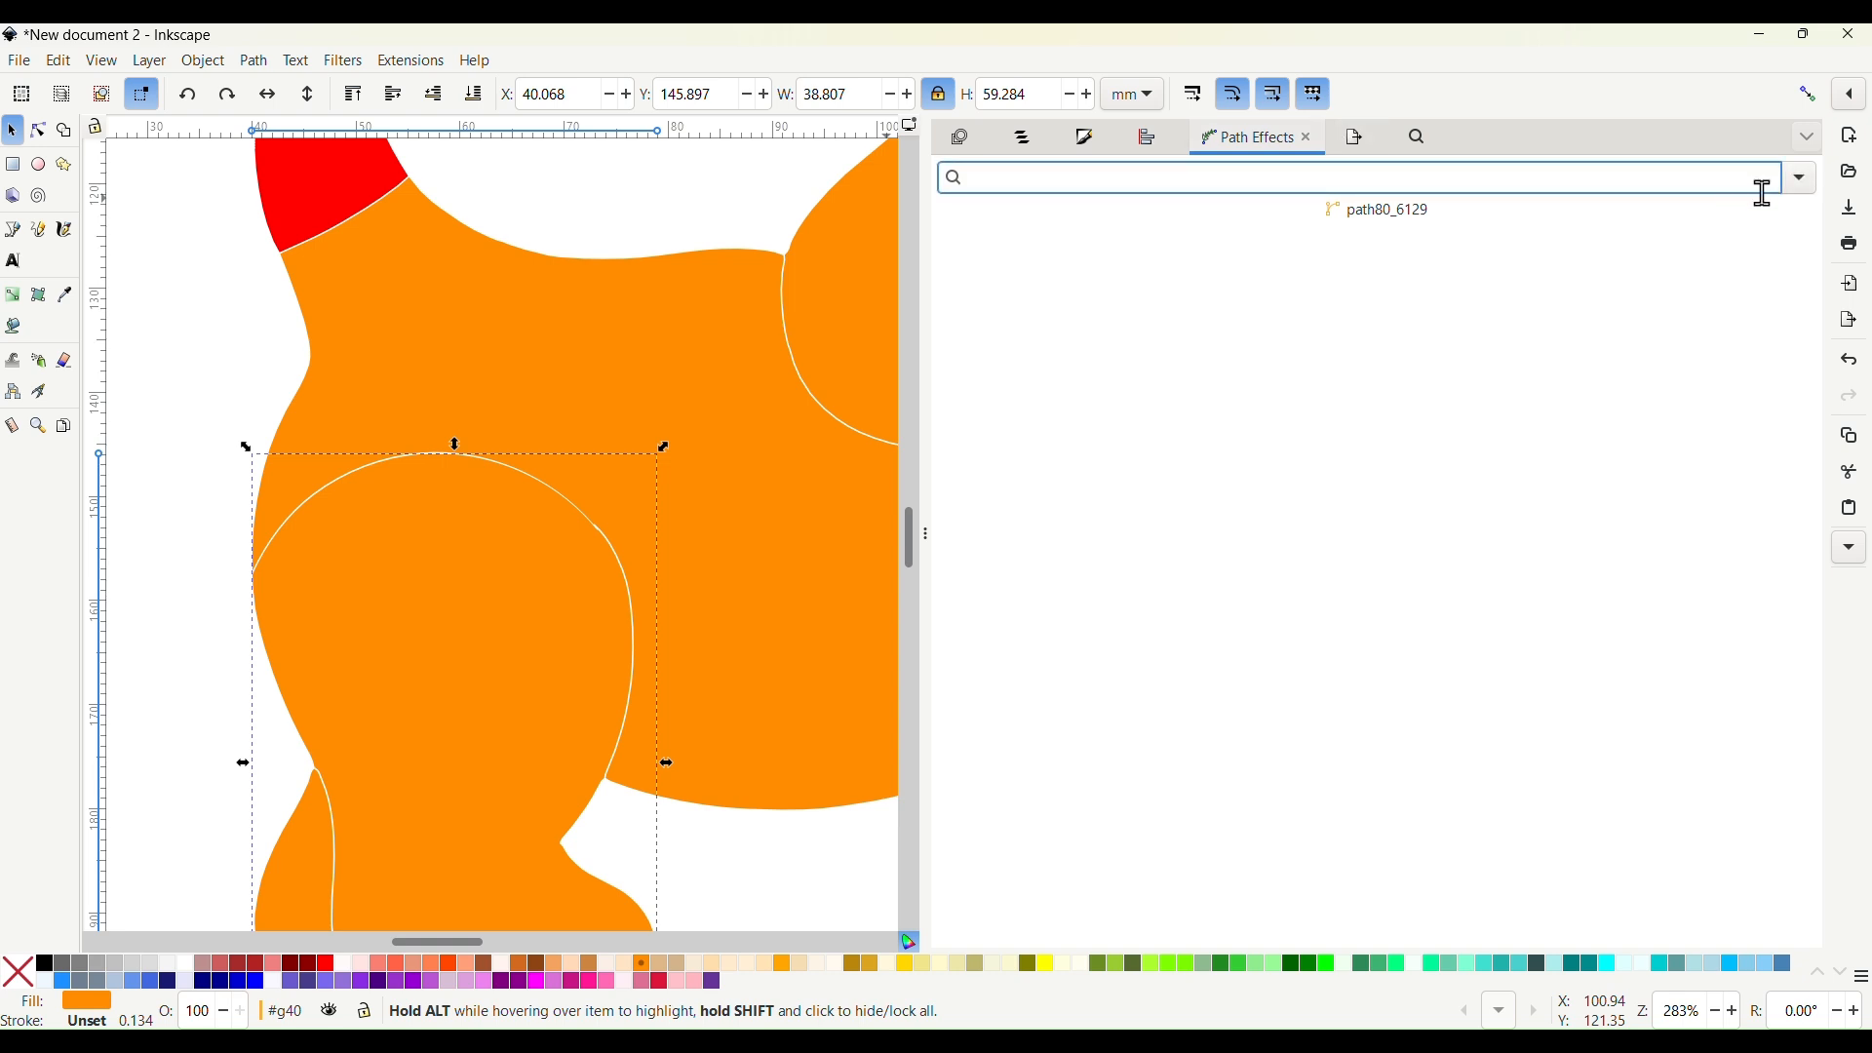
{"action": "left_click", "coordinate": [1807, 181]}
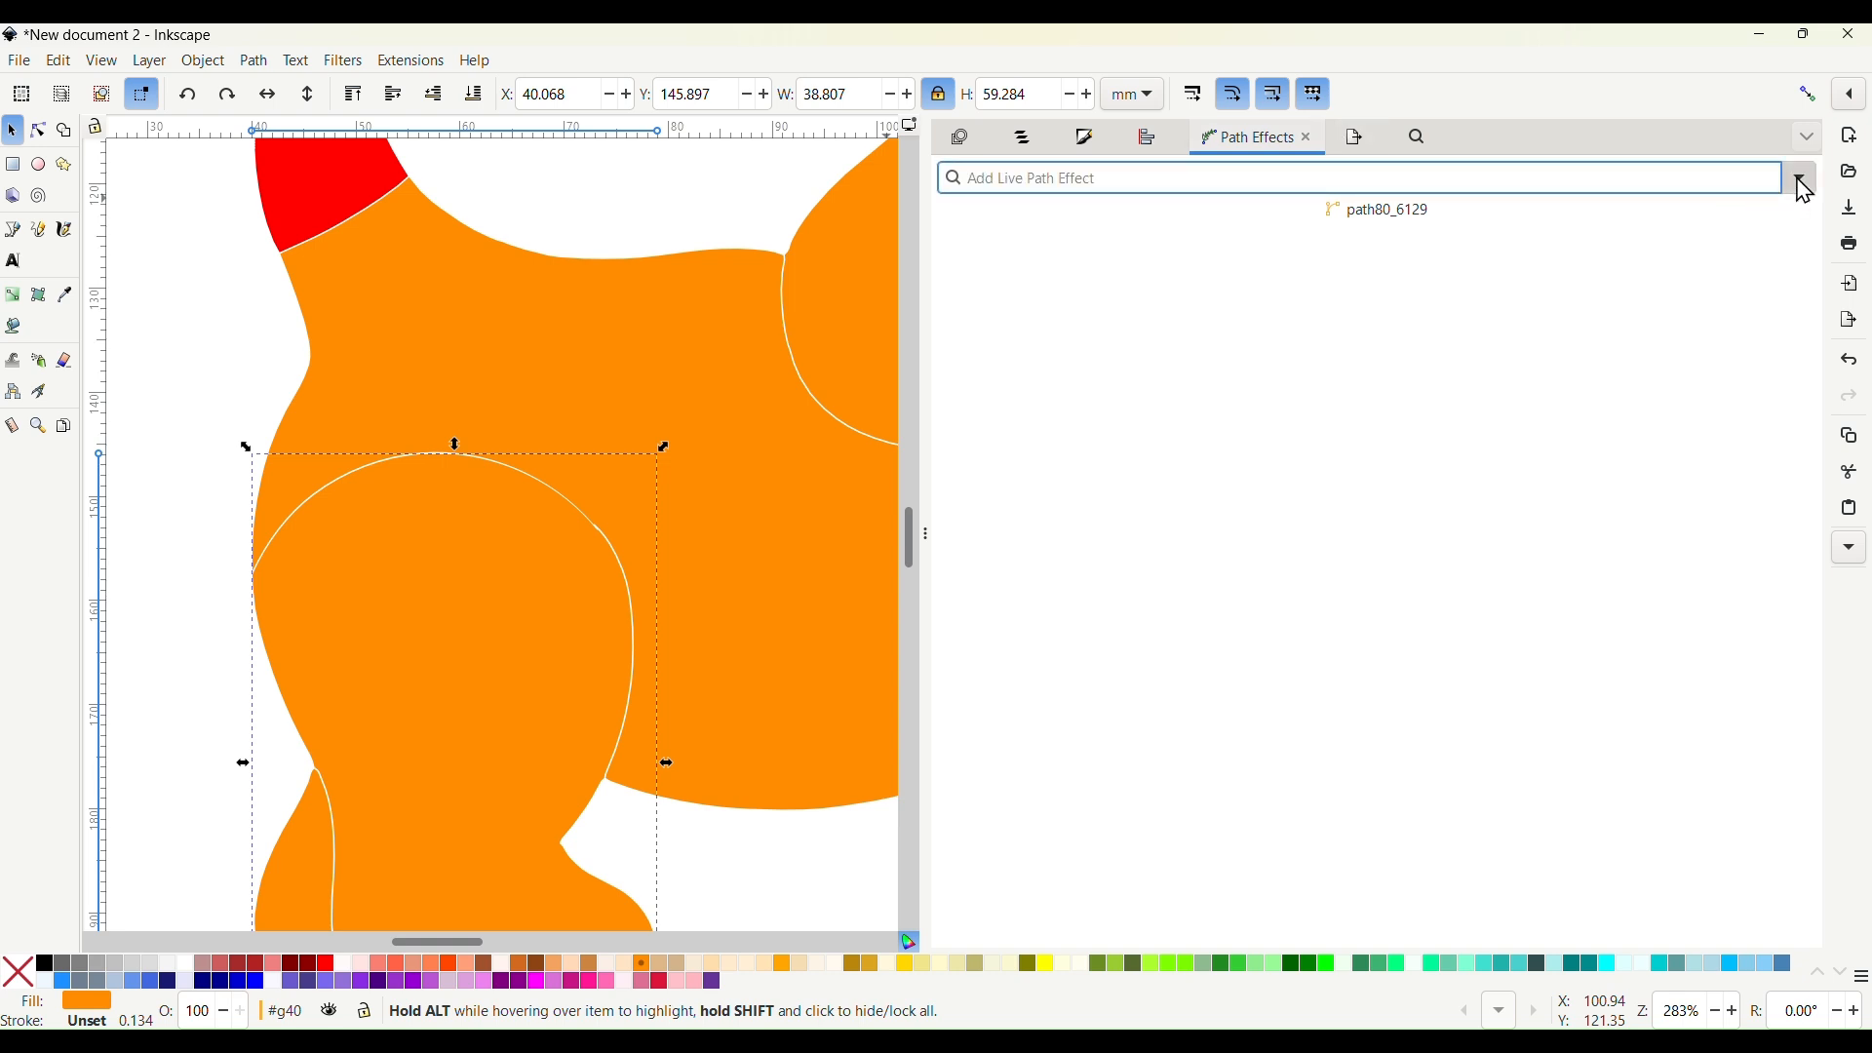
{"action": "left_click", "coordinate": [1744, 258]}
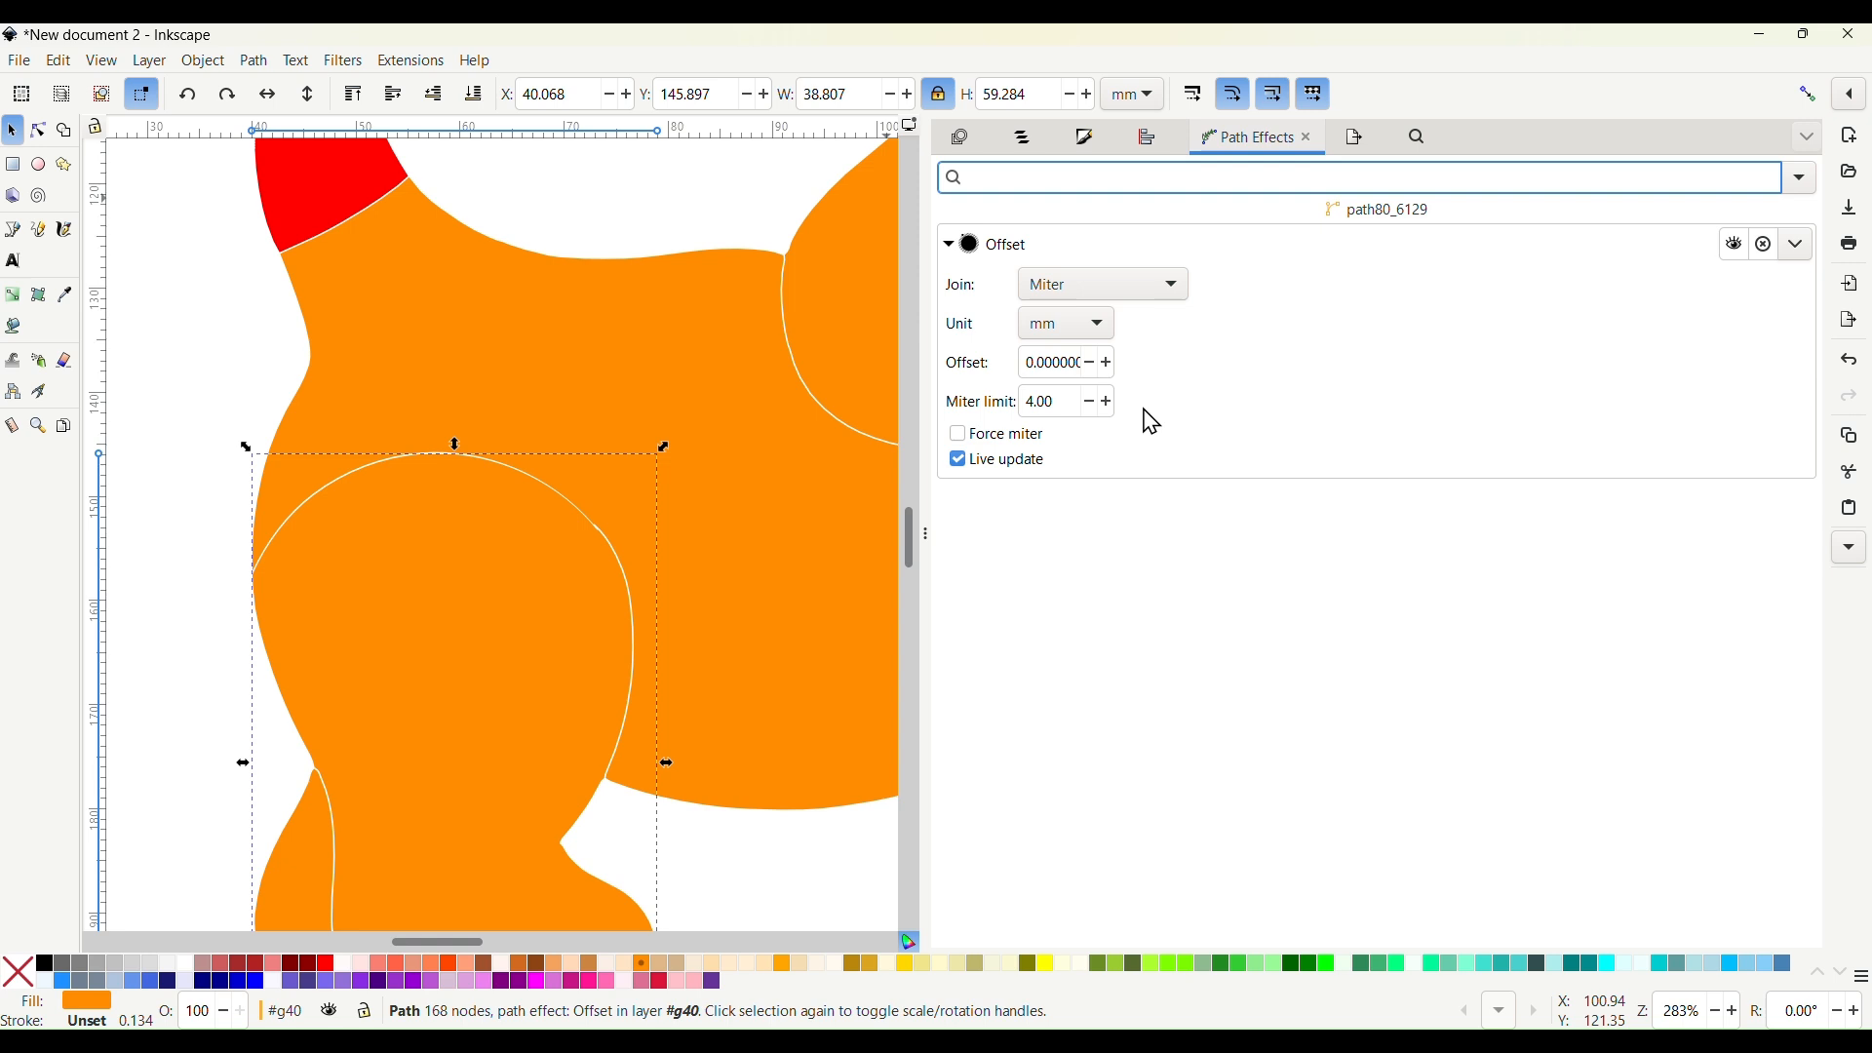
{"action": "left_click", "coordinate": [1111, 368]}
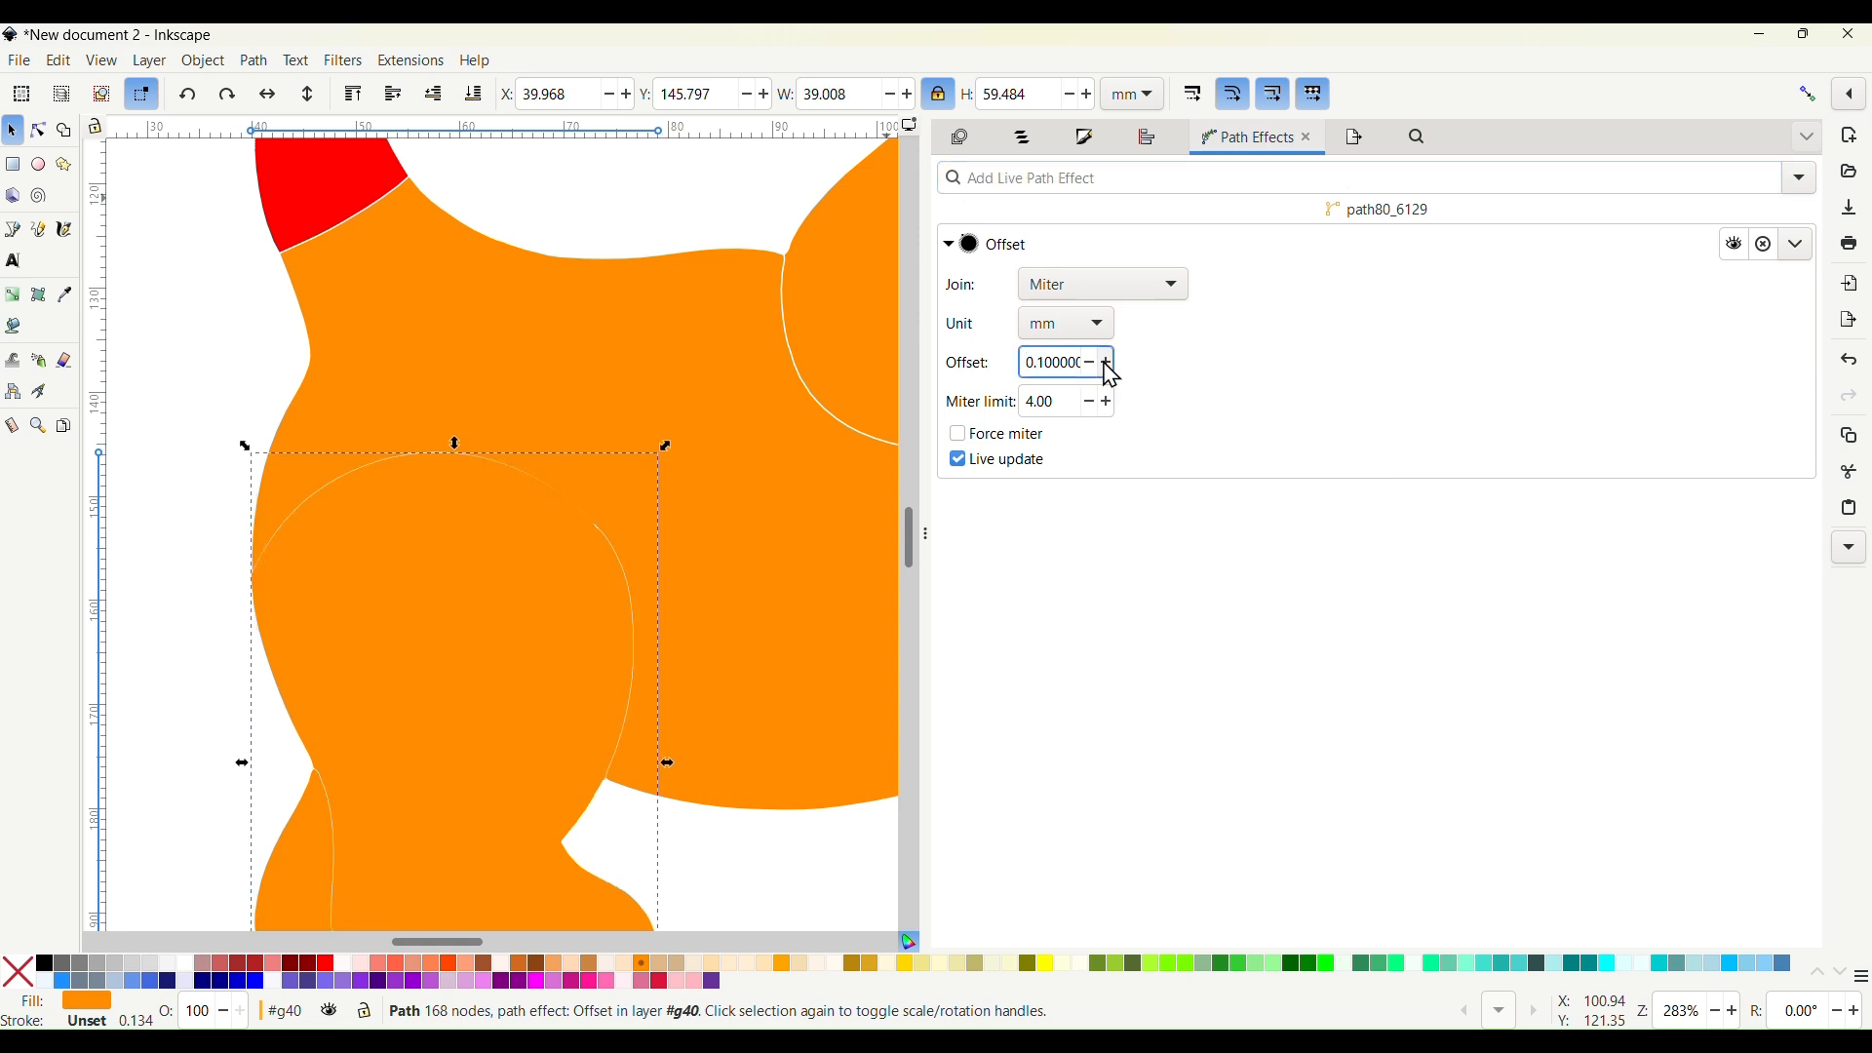
{"action": "left_click", "coordinate": [1797, 253]}
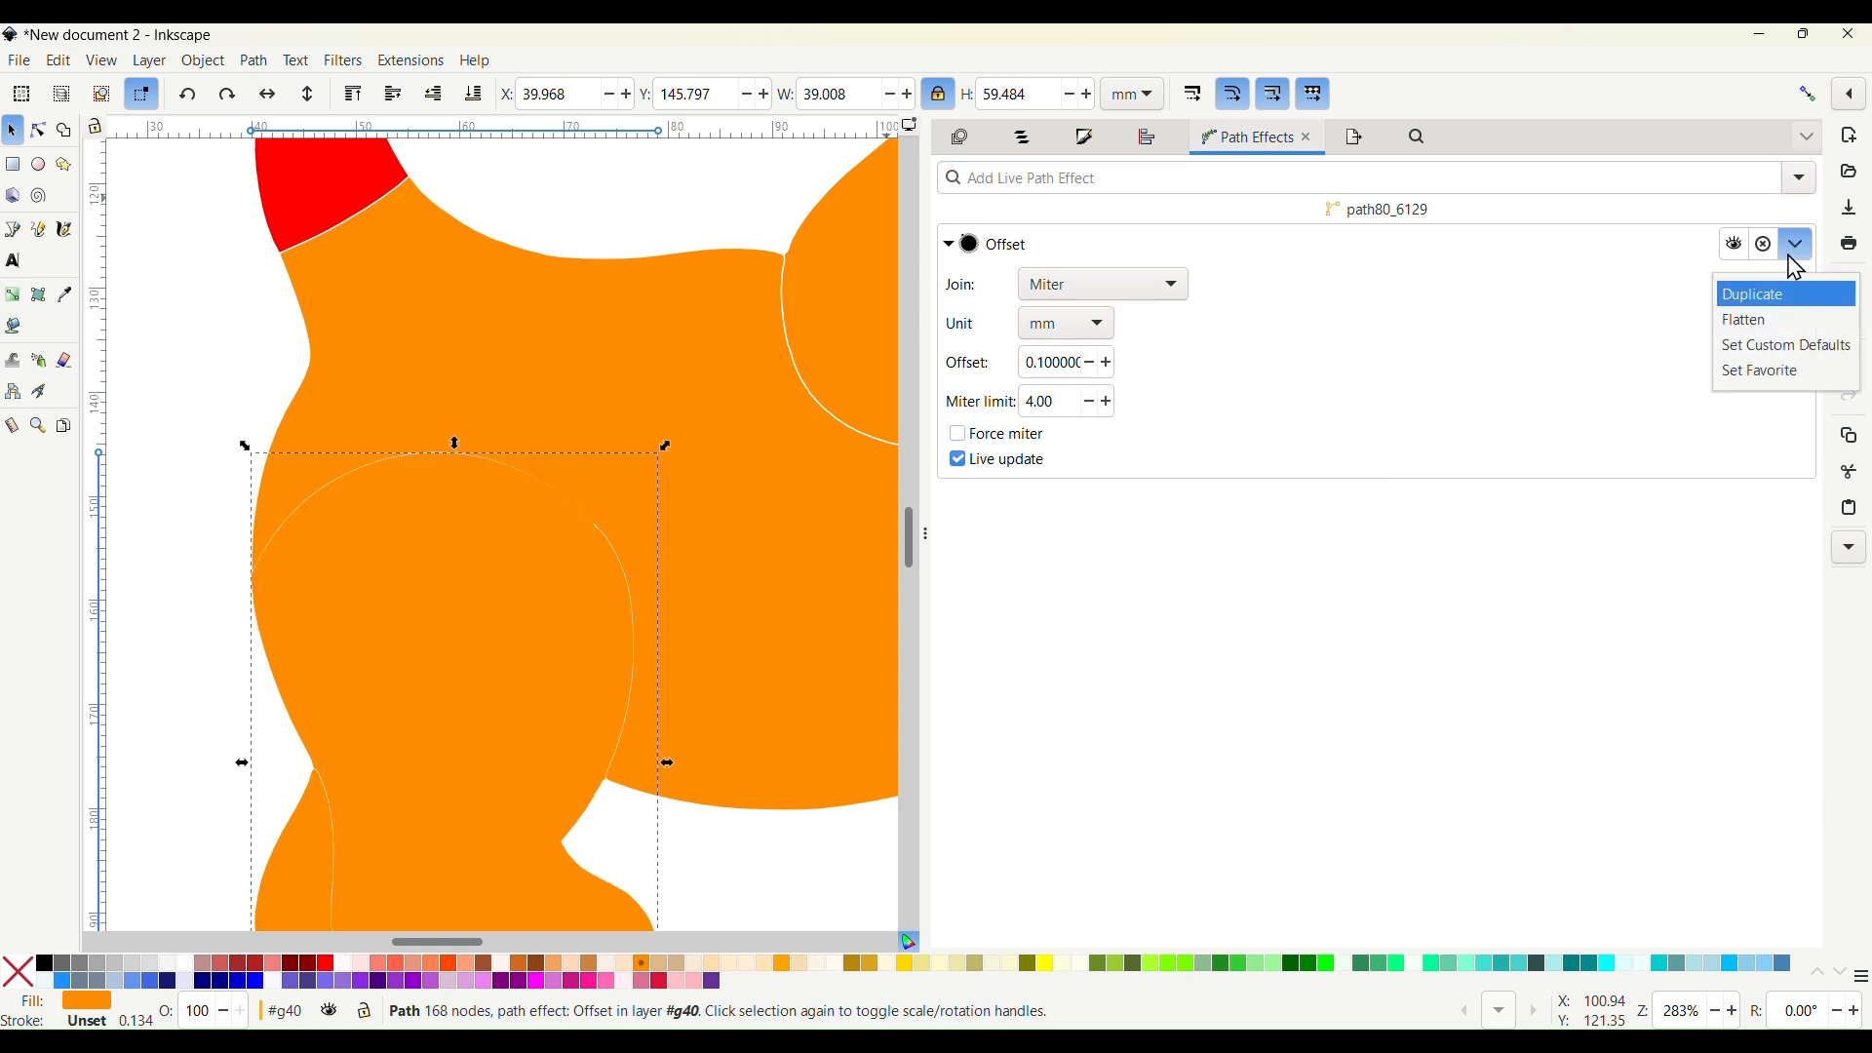
{"action": "left_click", "coordinate": [1768, 320]}
Expand the body piece with a 0.1 mm Offset path effect, flattening the effect
{"action": "left_click", "coordinate": [806, 605]}
{"action": "scroll", "coordinate": [803, 610], "scroll_direction": "right", "scroll_amount": 5}
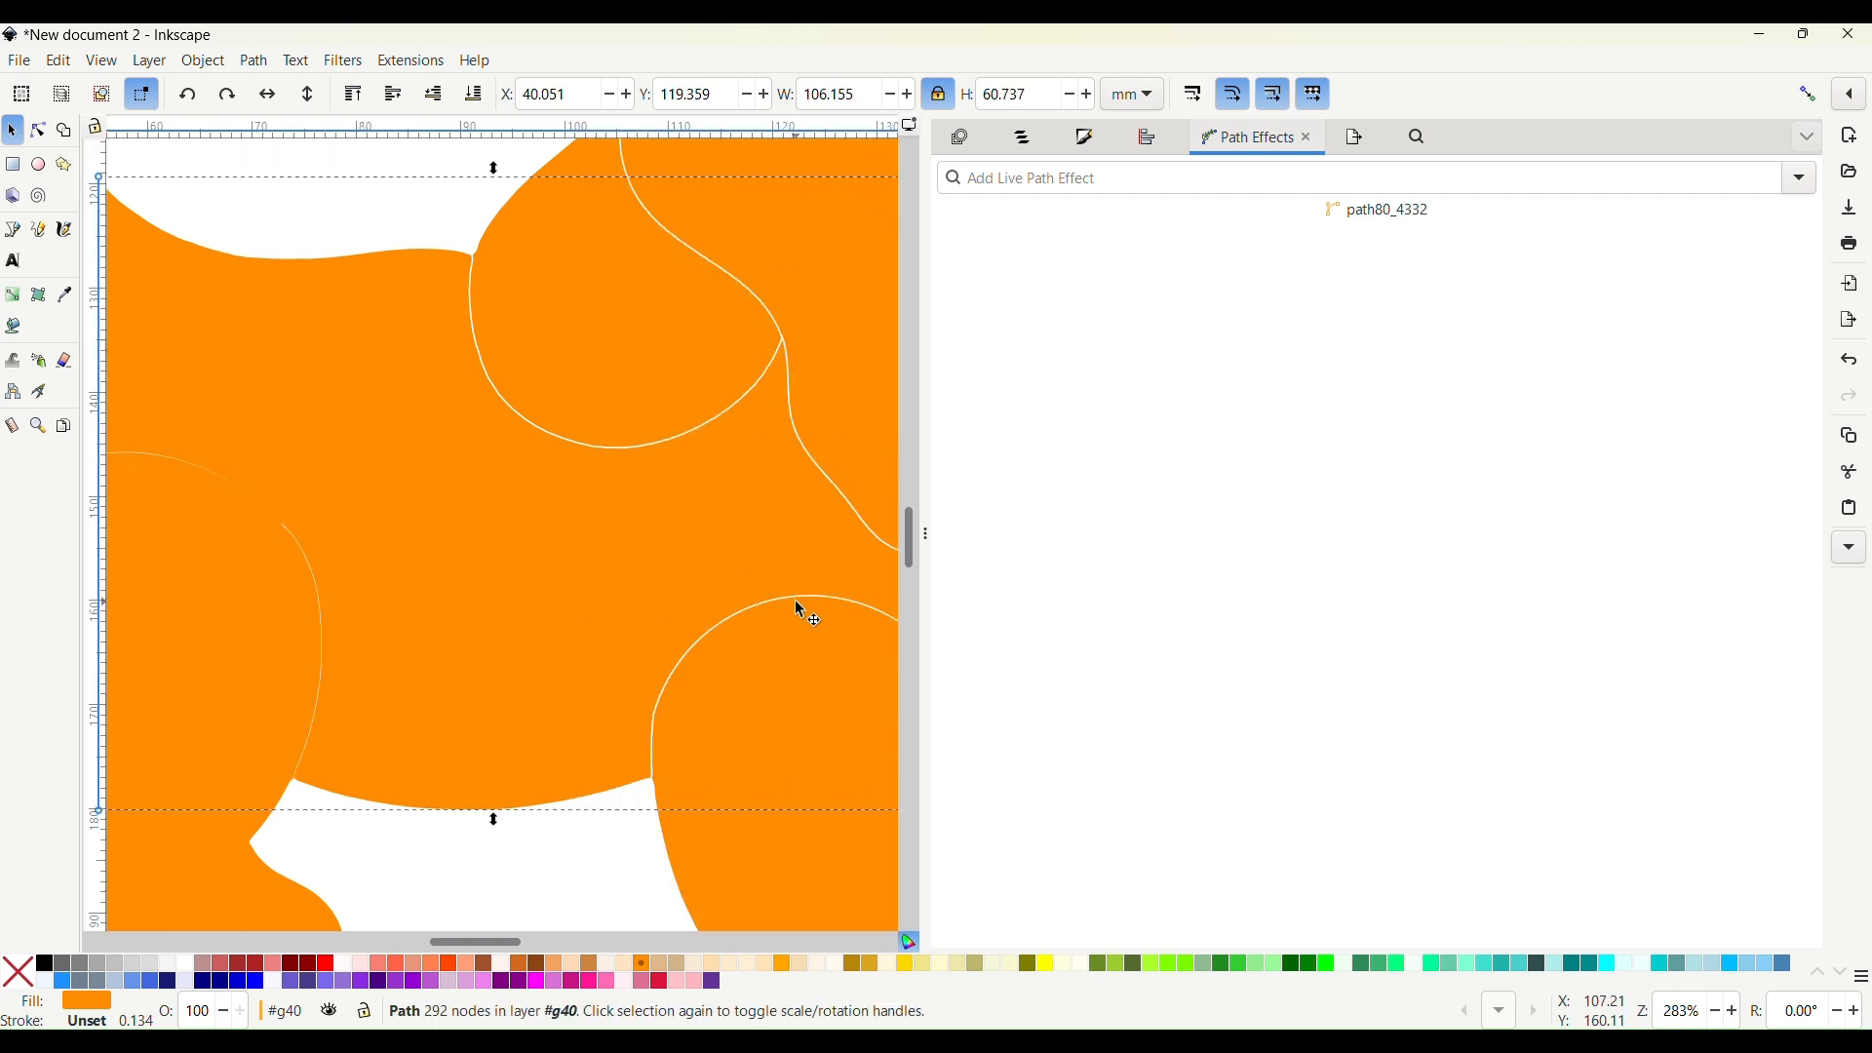
{"action": "left_click", "coordinate": [1800, 179]}
{"action": "left_click", "coordinate": [1753, 260]}
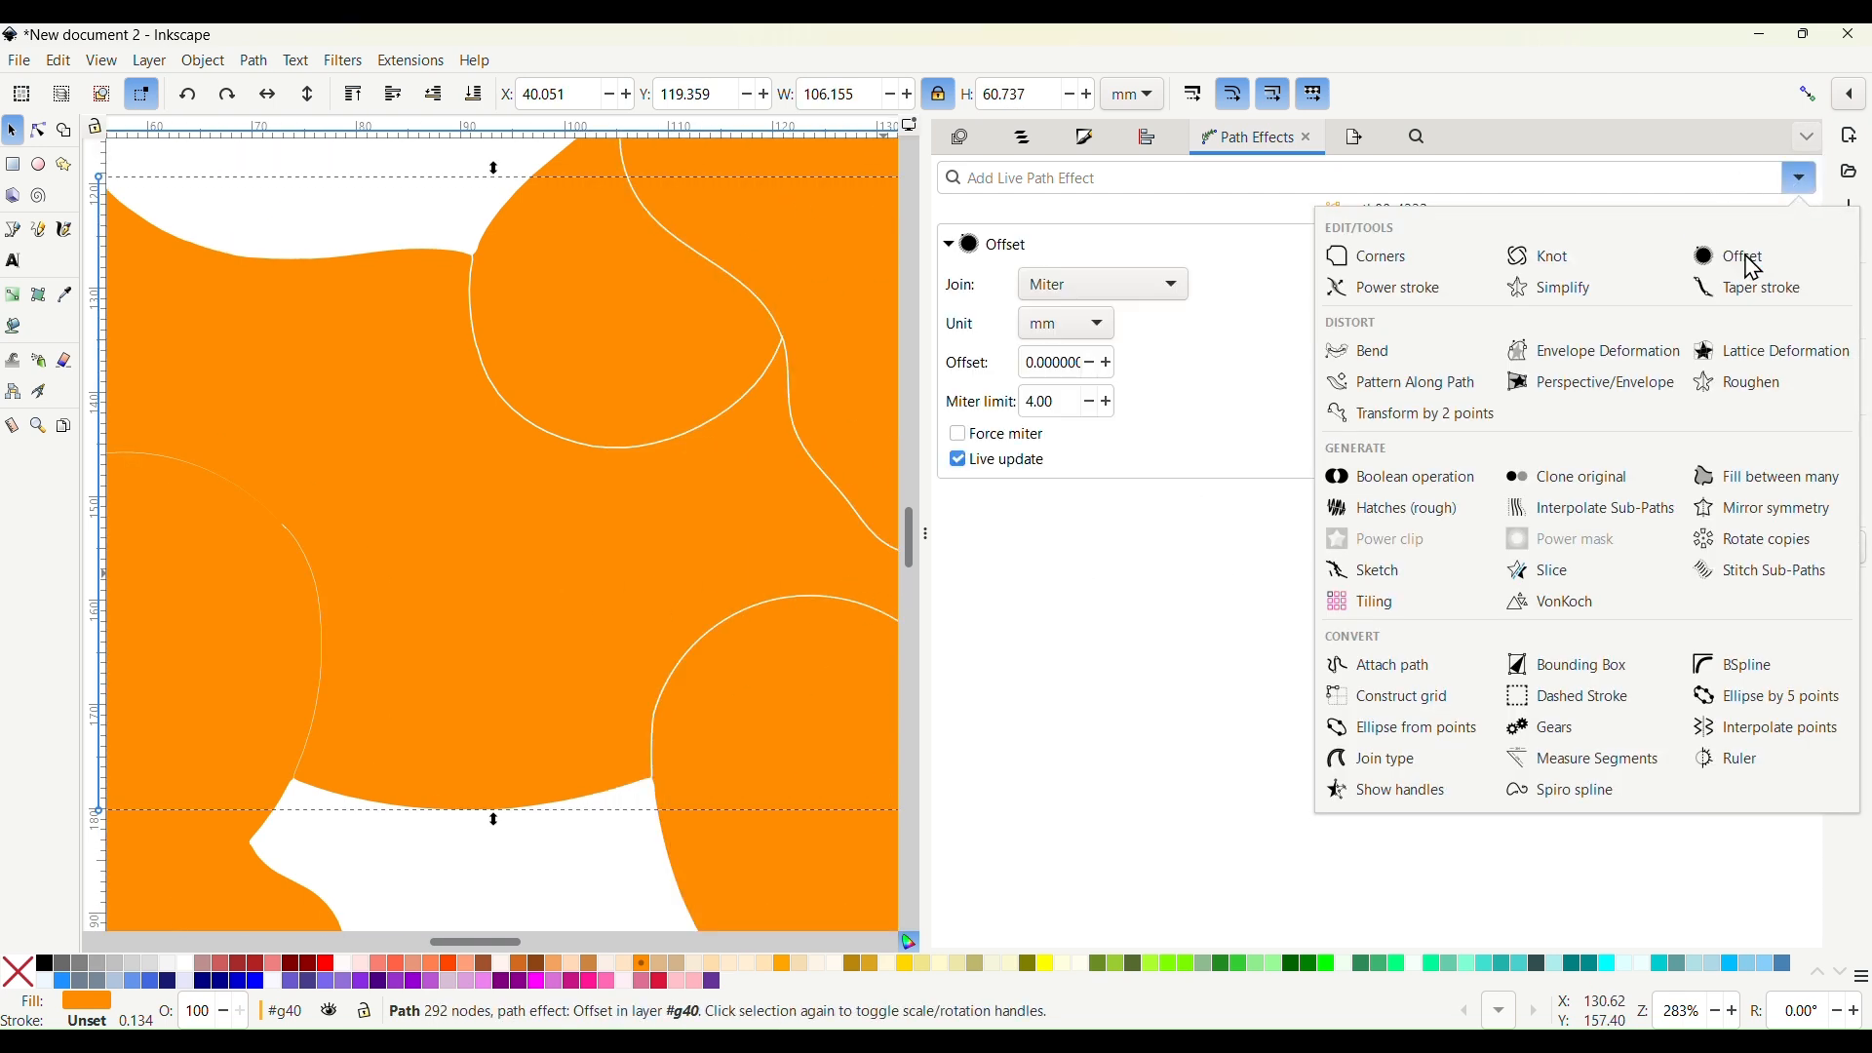
{"action": "left_click", "coordinate": [1110, 365]}
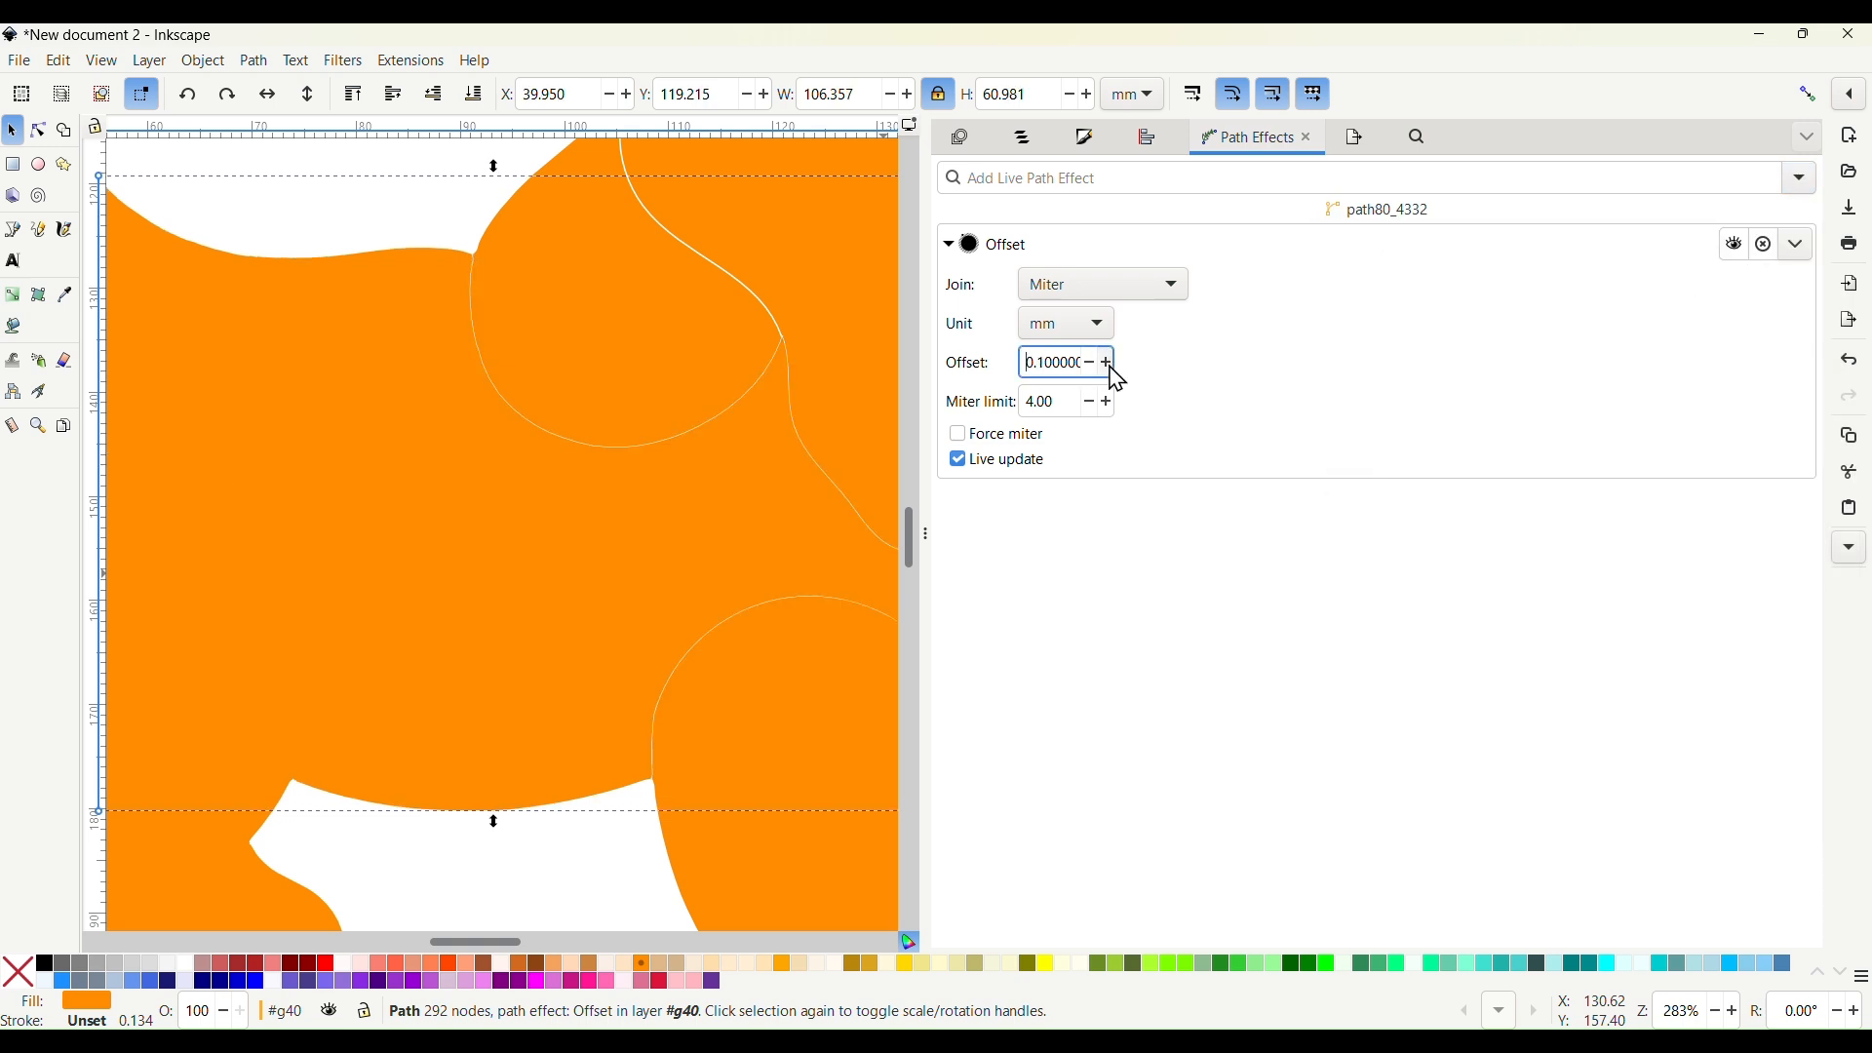
{"action": "left_click", "coordinate": [1800, 245]}
{"action": "left_click", "coordinate": [1745, 322]}
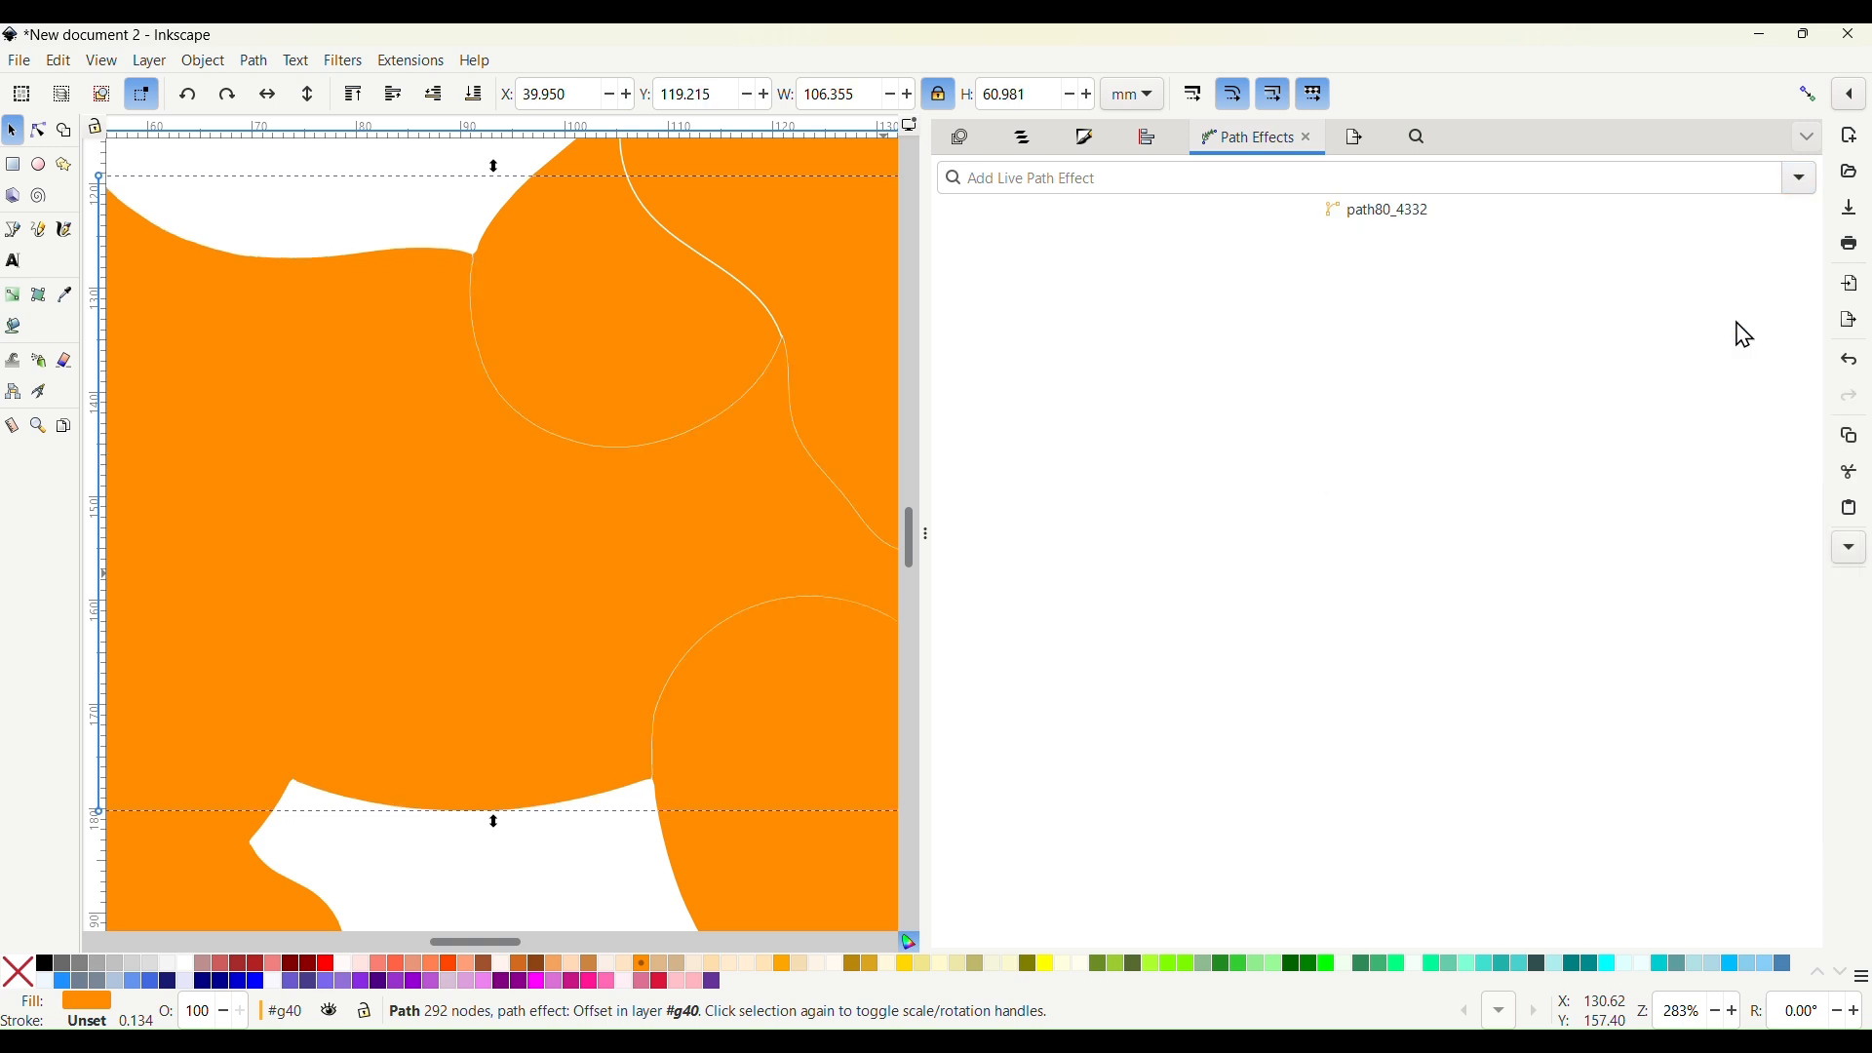
Apply an Offset path effect of 0.1 mm to the near front leg piece and flatten it
{"action": "scroll", "coordinate": [683, 644], "scroll_direction": "left", "scroll_amount": 8}
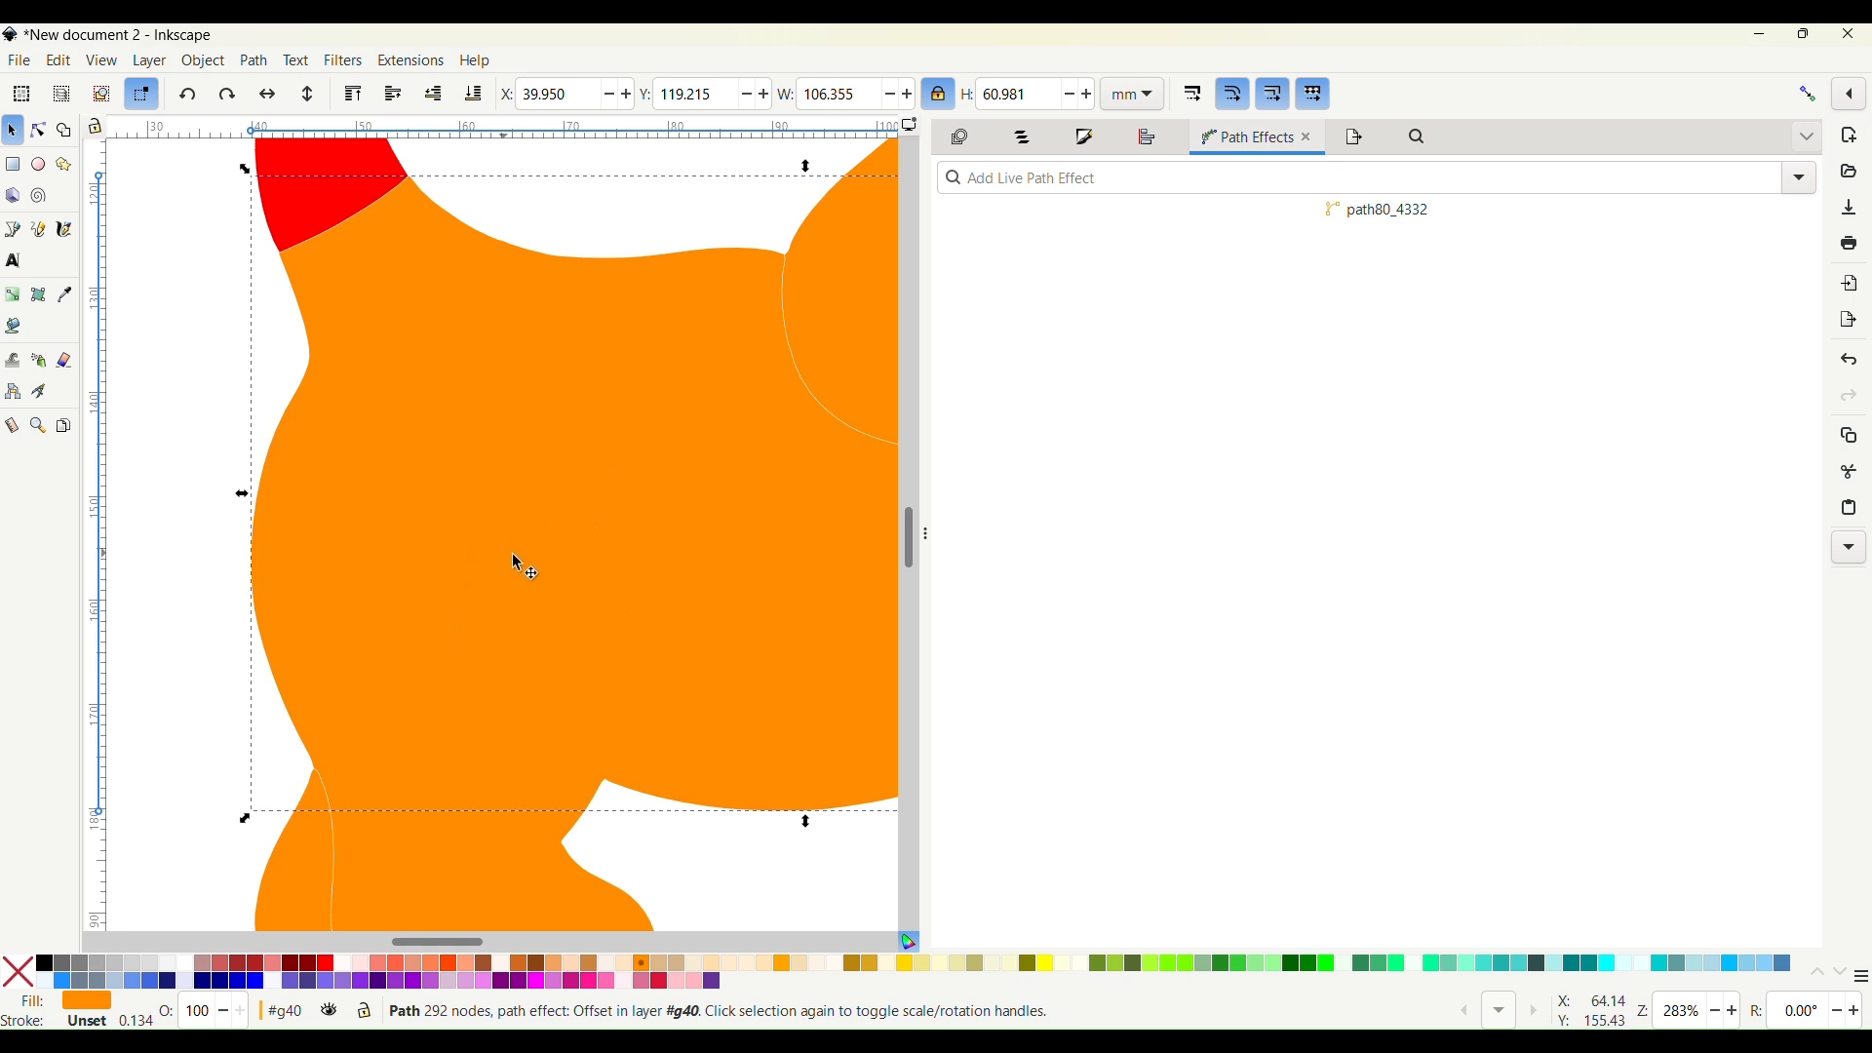
{"action": "scroll", "coordinate": [519, 565], "scroll_direction": "right", "scroll_amount": 10}
{"action": "left_click", "coordinate": [752, 659]}
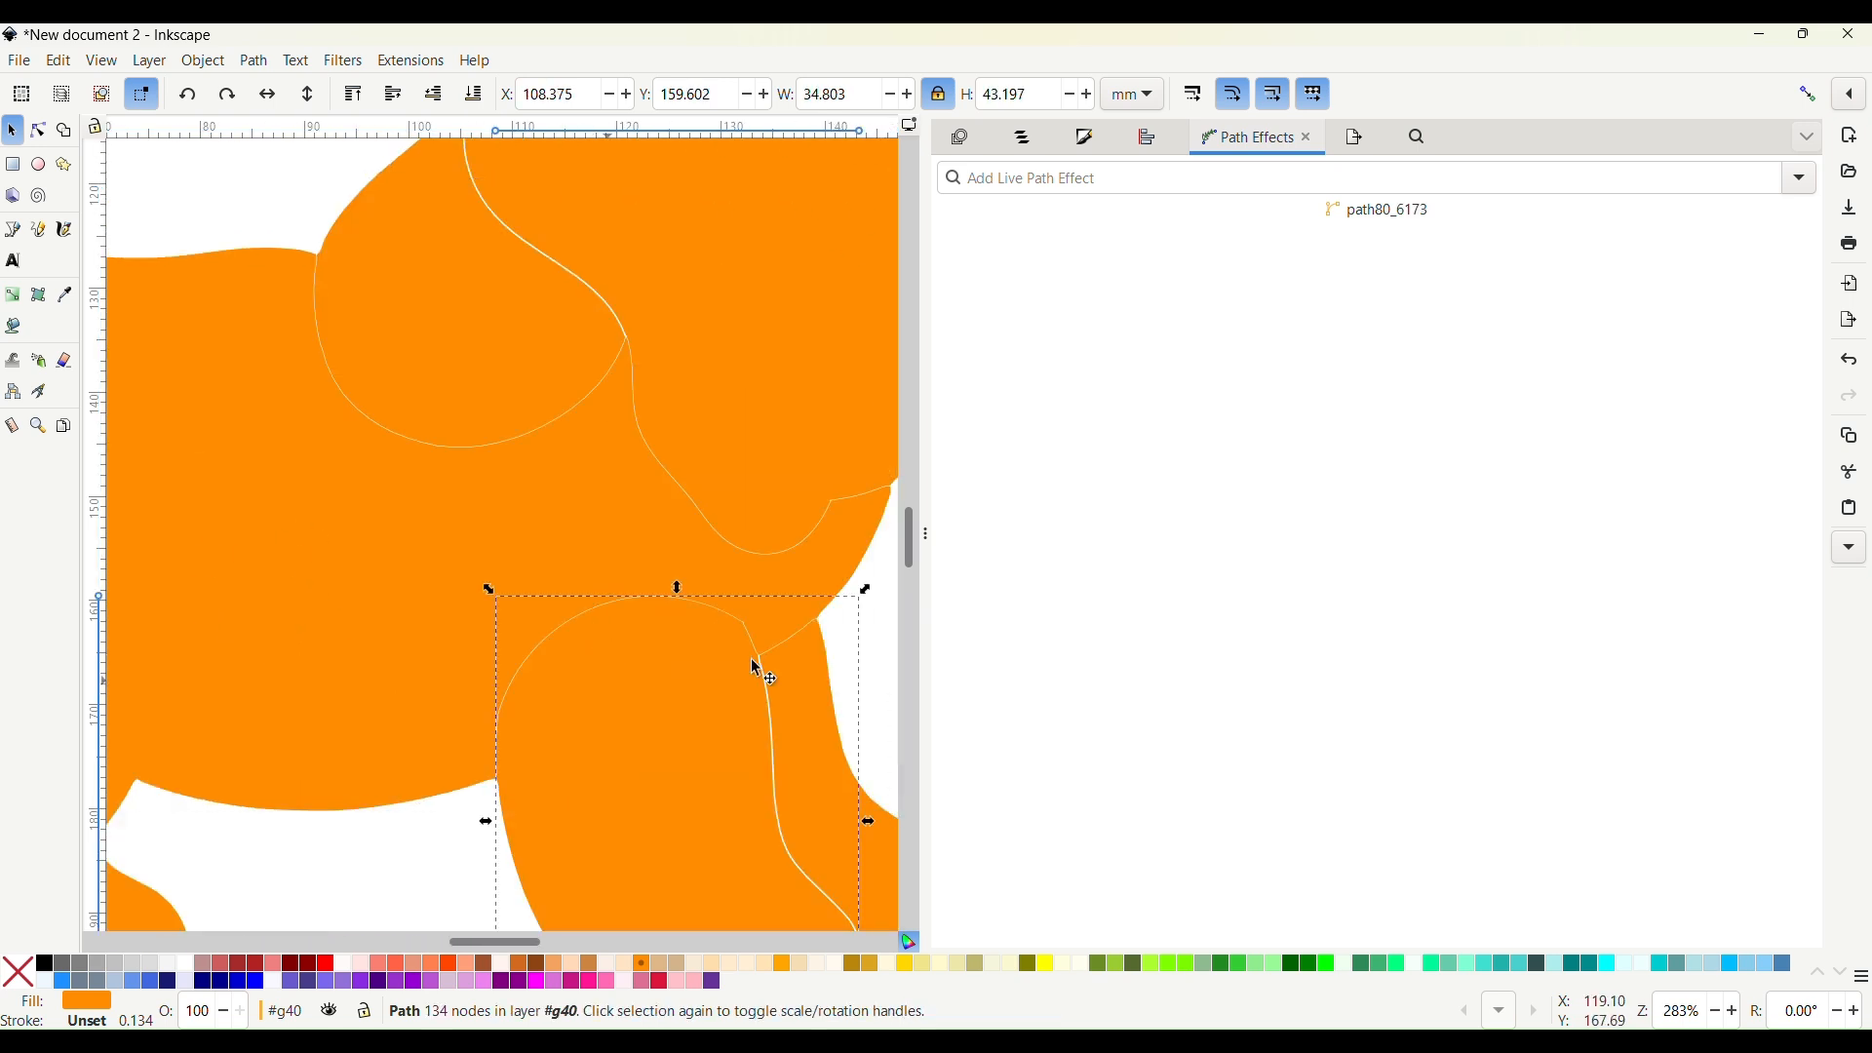
{"action": "left_click", "coordinate": [1800, 183]}
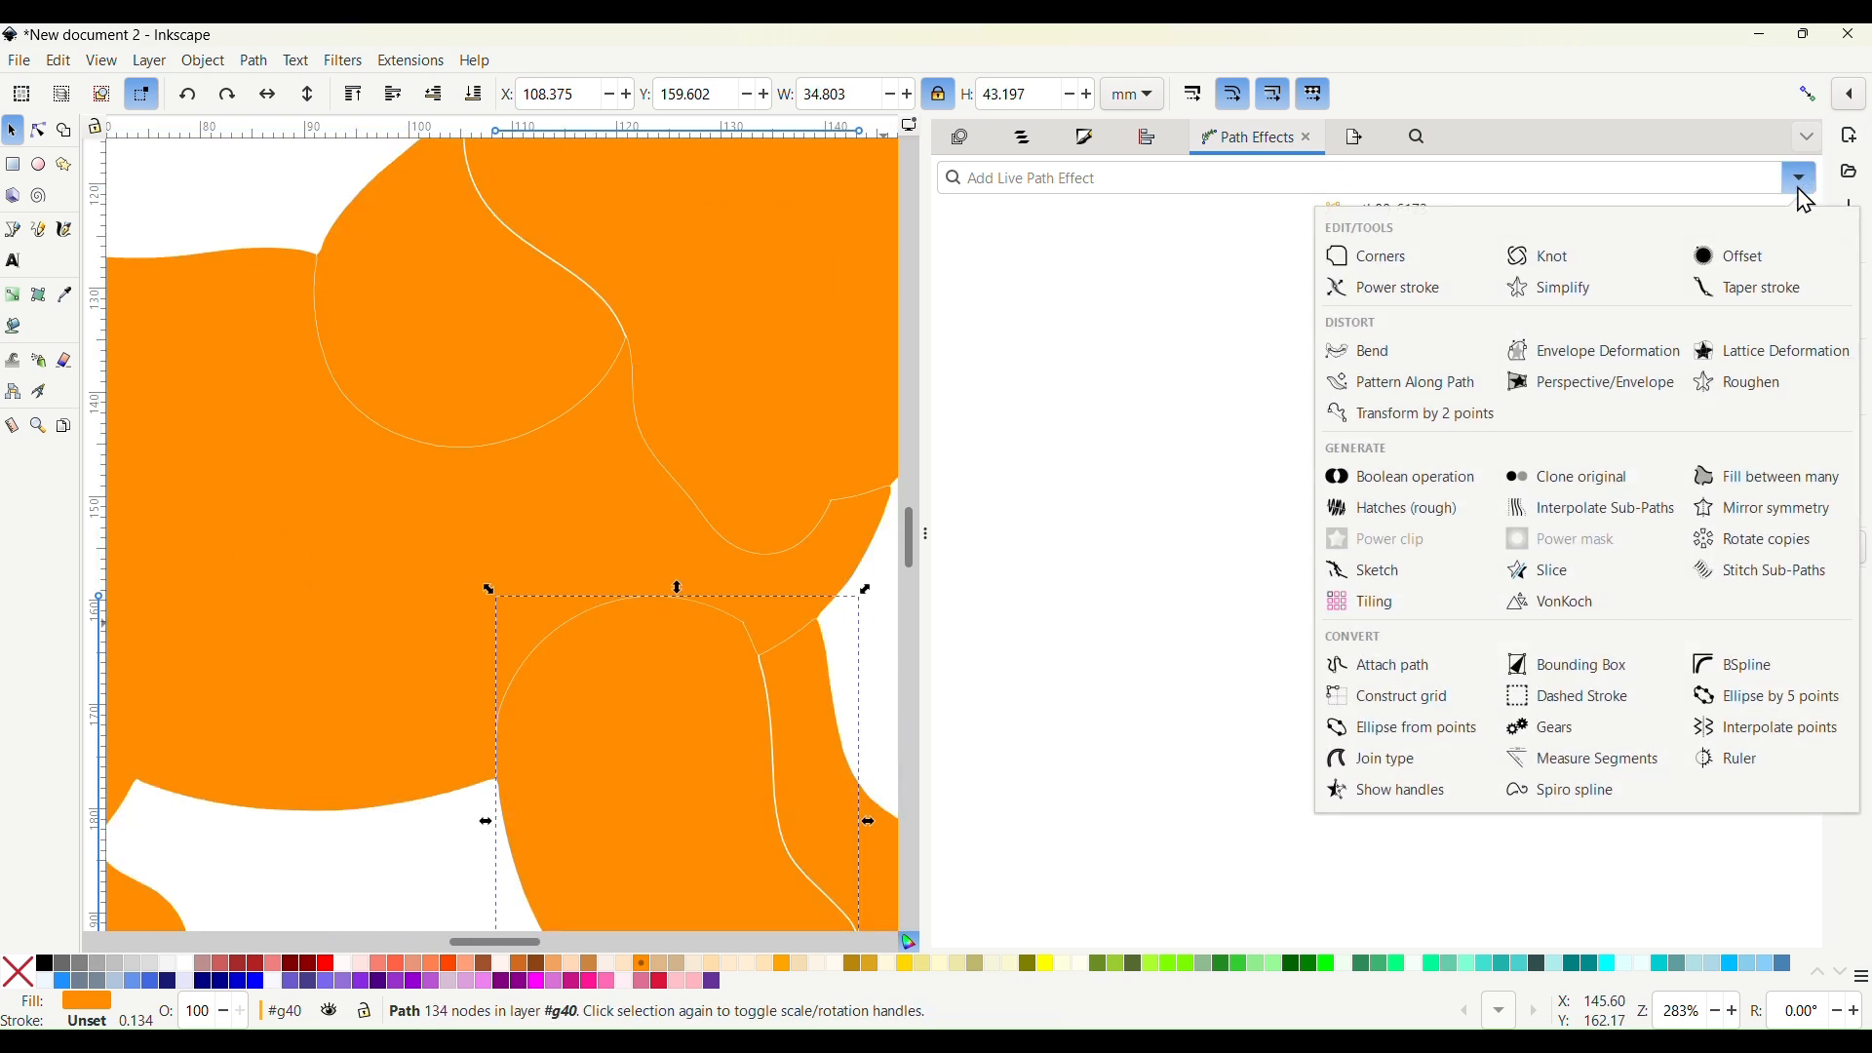
{"action": "left_click", "coordinate": [1739, 256]}
{"action": "left_click", "coordinate": [1108, 364]}
{"action": "left_click", "coordinate": [1799, 255]}
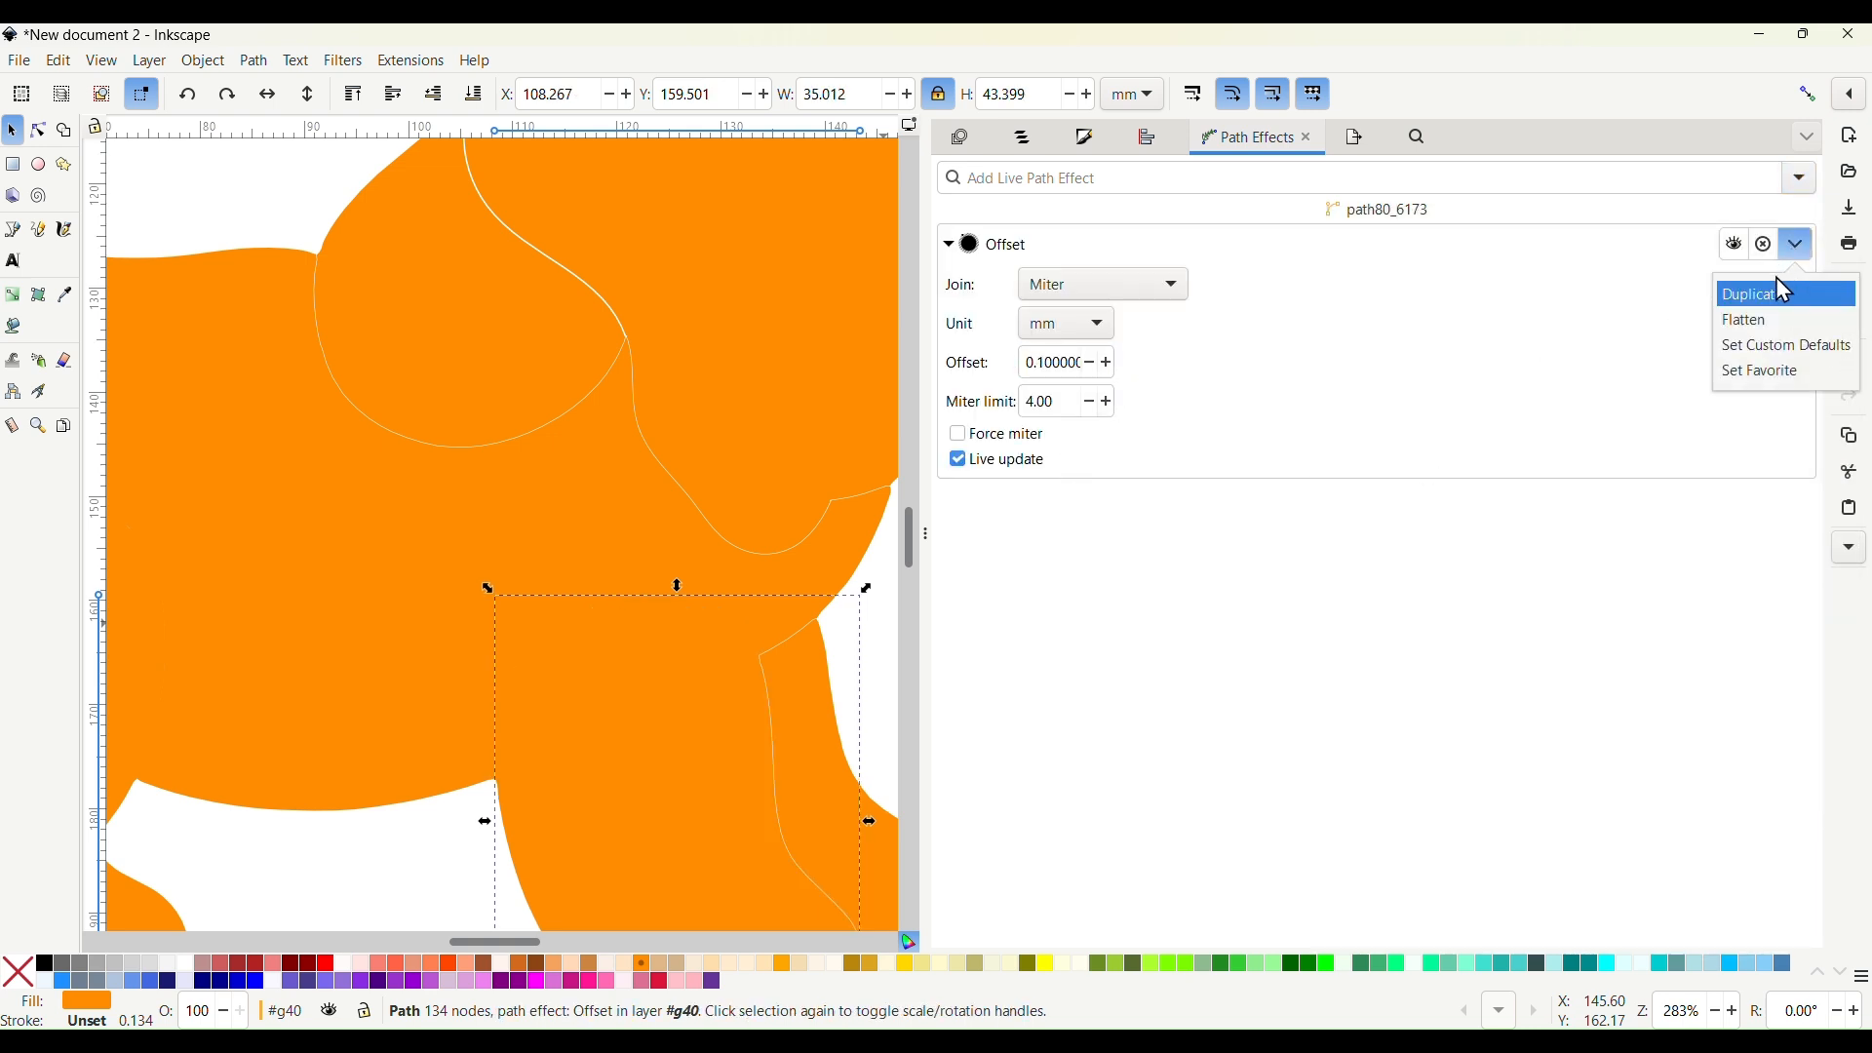
{"action": "left_click", "coordinate": [1768, 320]}
Expand the rounded piece overlapping the body on the left of the dog's head with a 0.1 mm Offset path effect, then flatten the effect
{"action": "scroll", "coordinate": [782, 548], "scroll_direction": "up", "scroll_amount": 5}
{"action": "scroll", "coordinate": [771, 550], "scroll_direction": "right", "scroll_amount": 5}
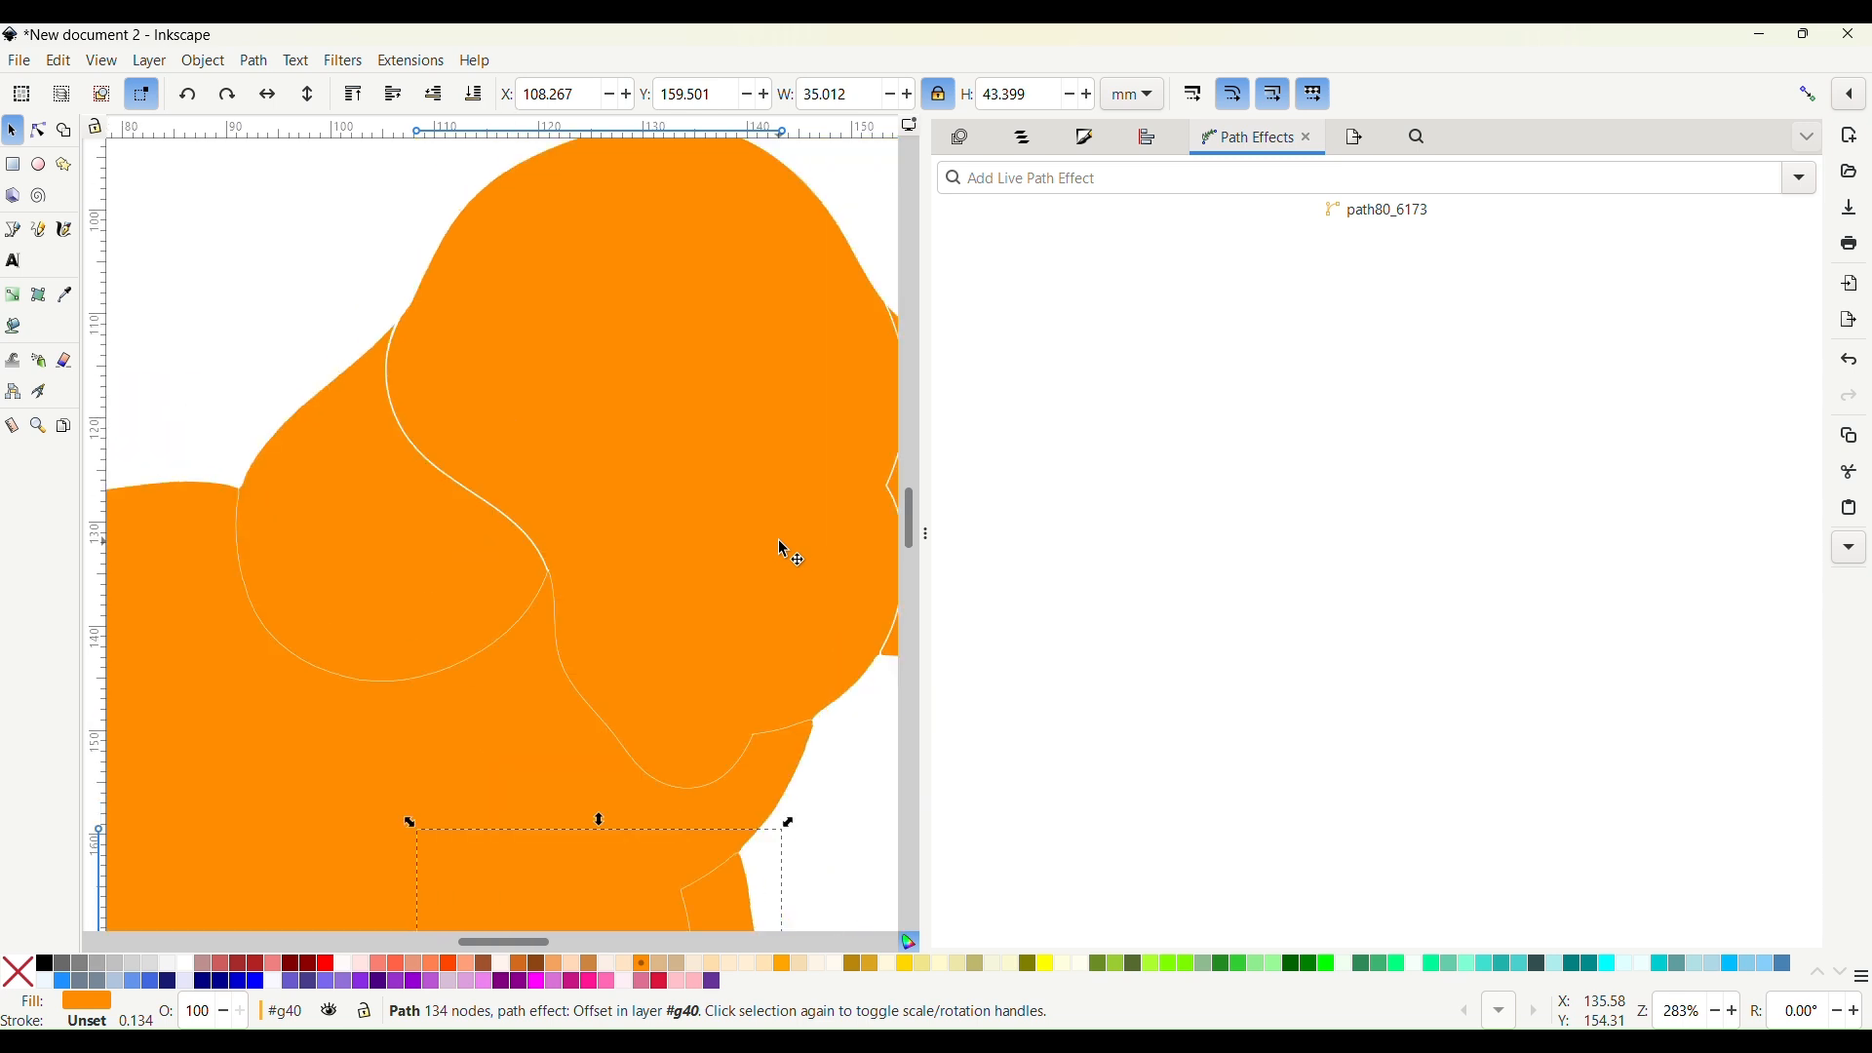
{"action": "left_click", "coordinate": [297, 590]}
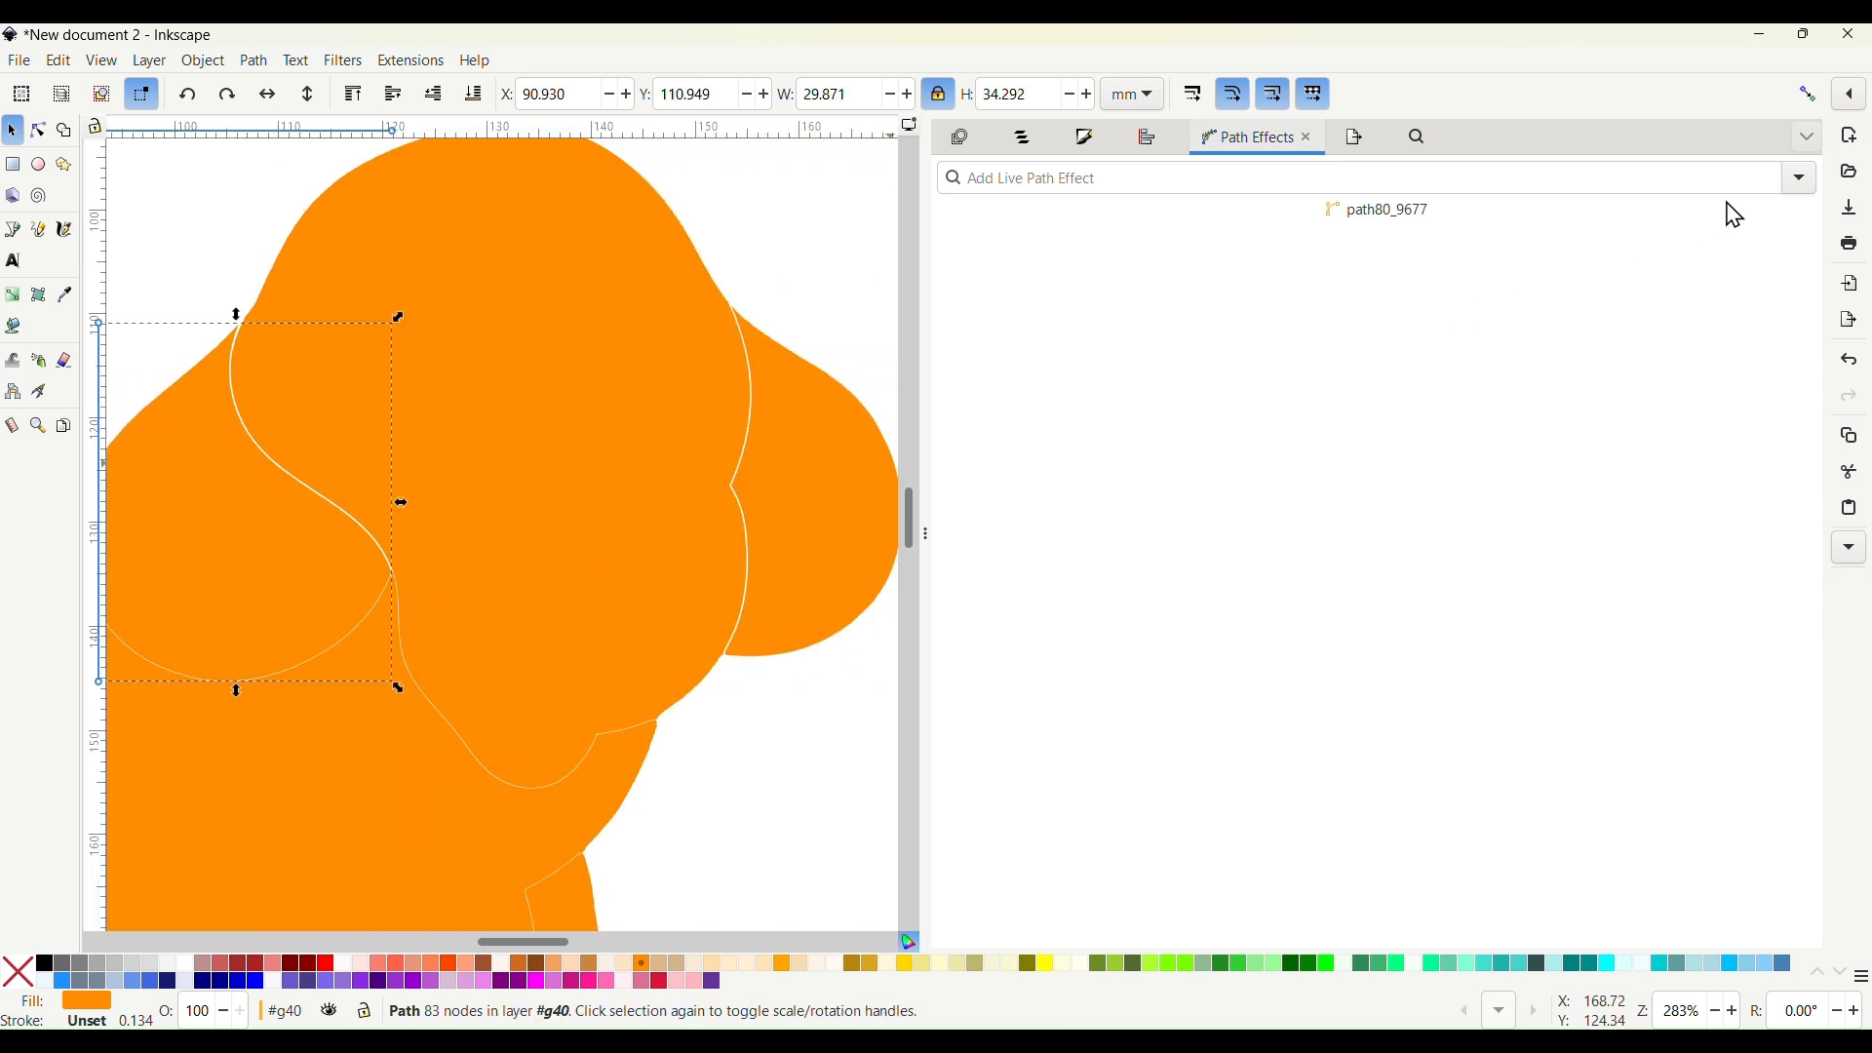
{"action": "left_click", "coordinate": [1801, 177]}
{"action": "left_click", "coordinate": [1744, 254]}
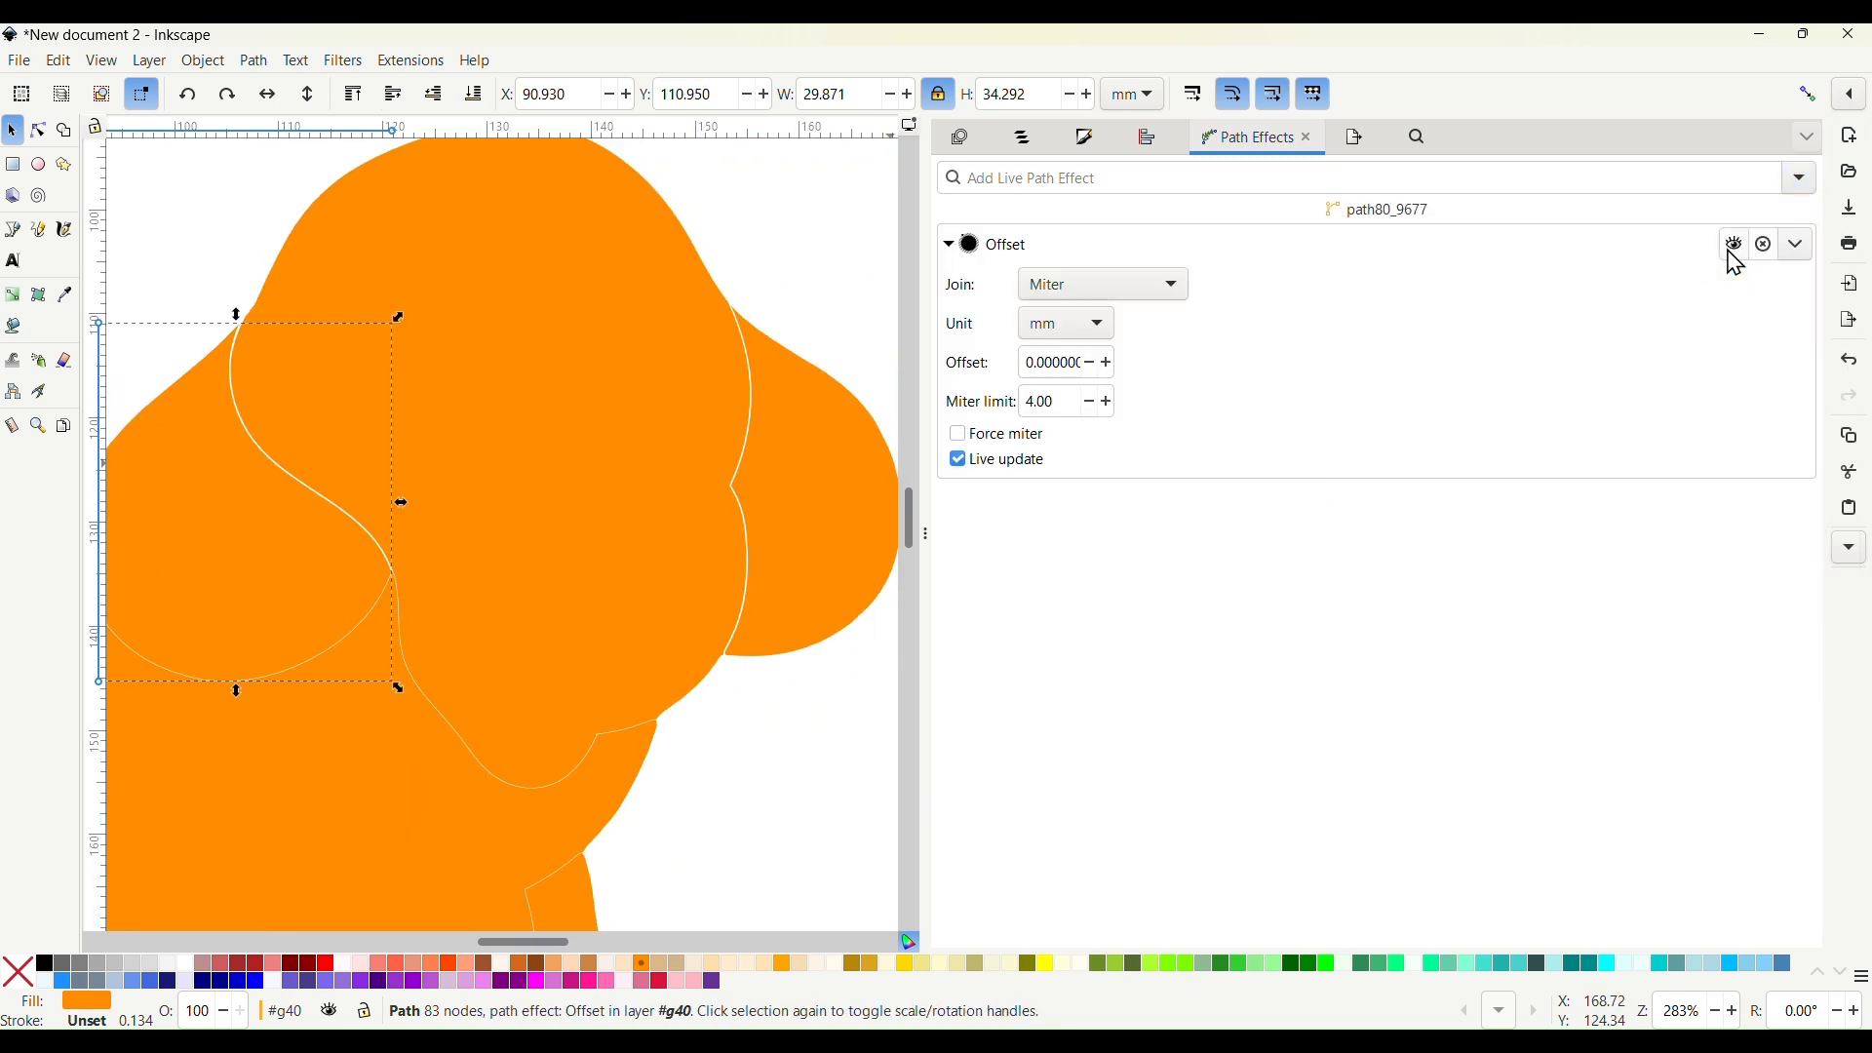
{"action": "left_click", "coordinate": [1109, 364]}
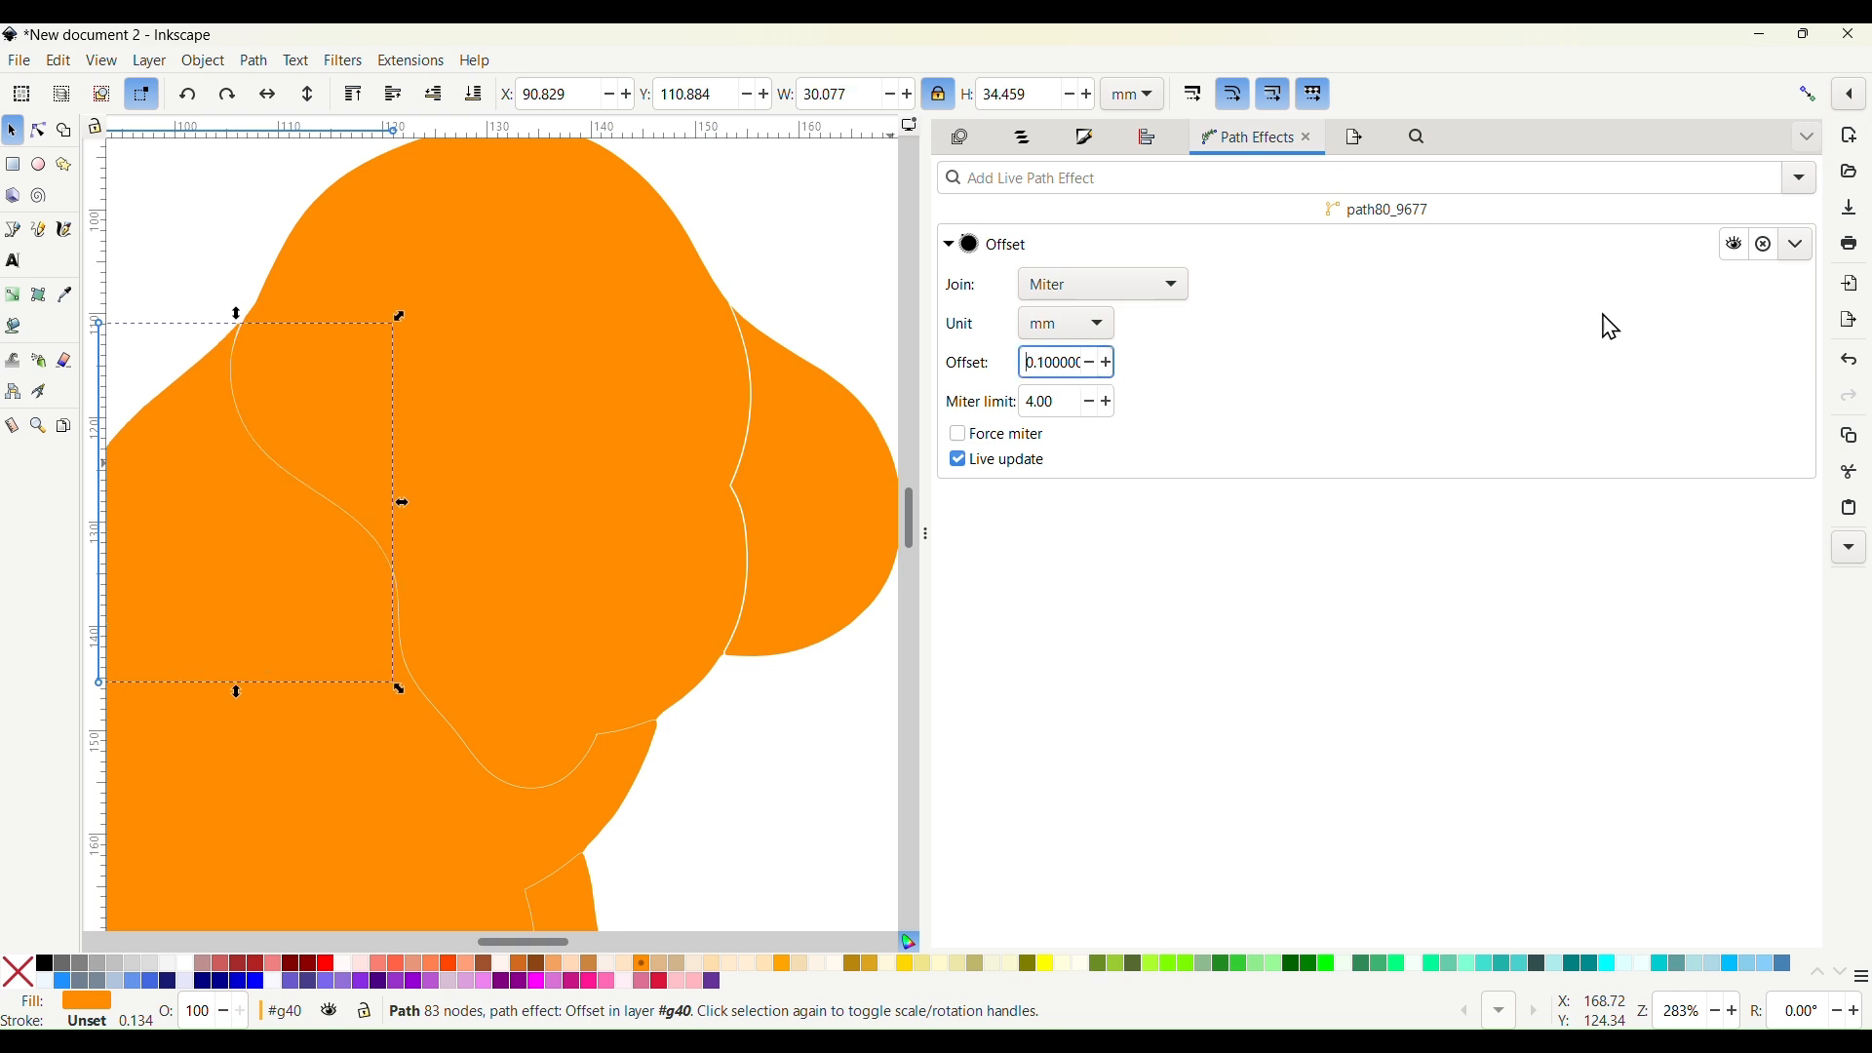
{"action": "left_click", "coordinate": [1799, 243]}
{"action": "left_click", "coordinate": [1764, 317]}
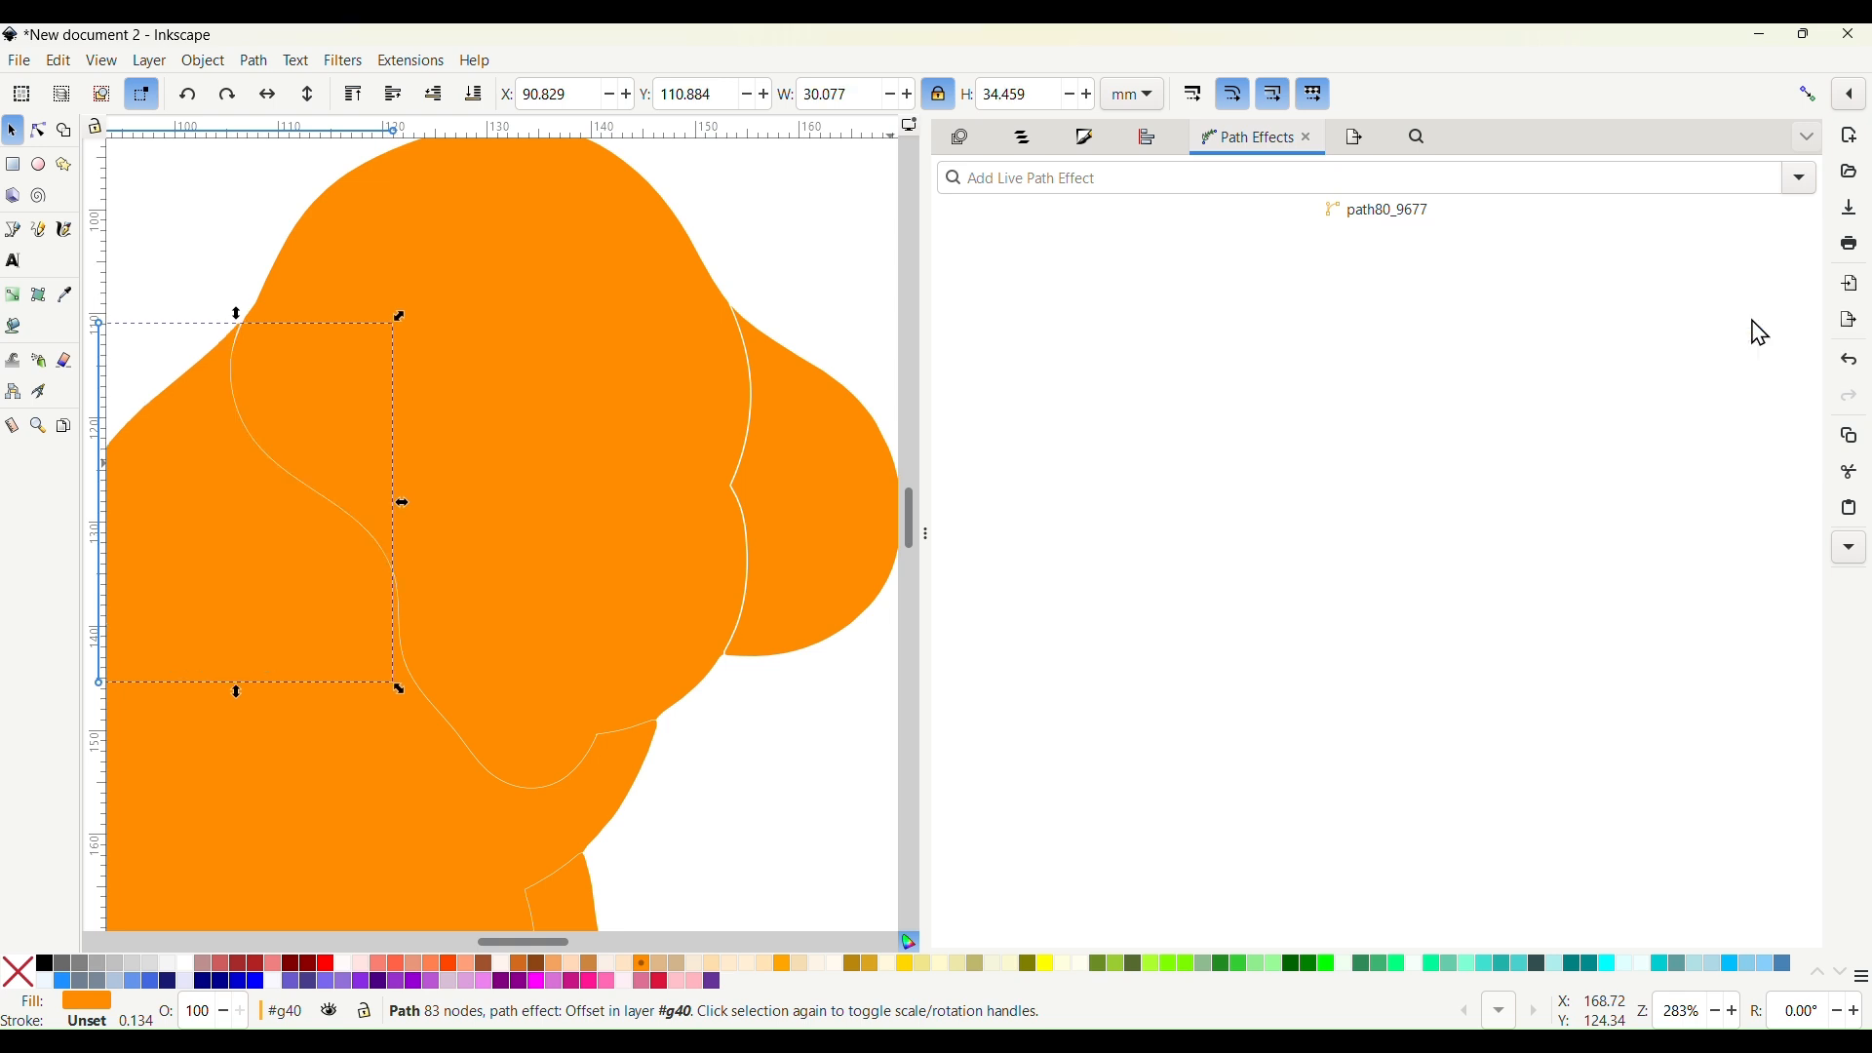
Offset the rounded piece at the right side of the dog's head by 0.1 mm with a path effect and flatten it
{"action": "left_click", "coordinate": [819, 519]}
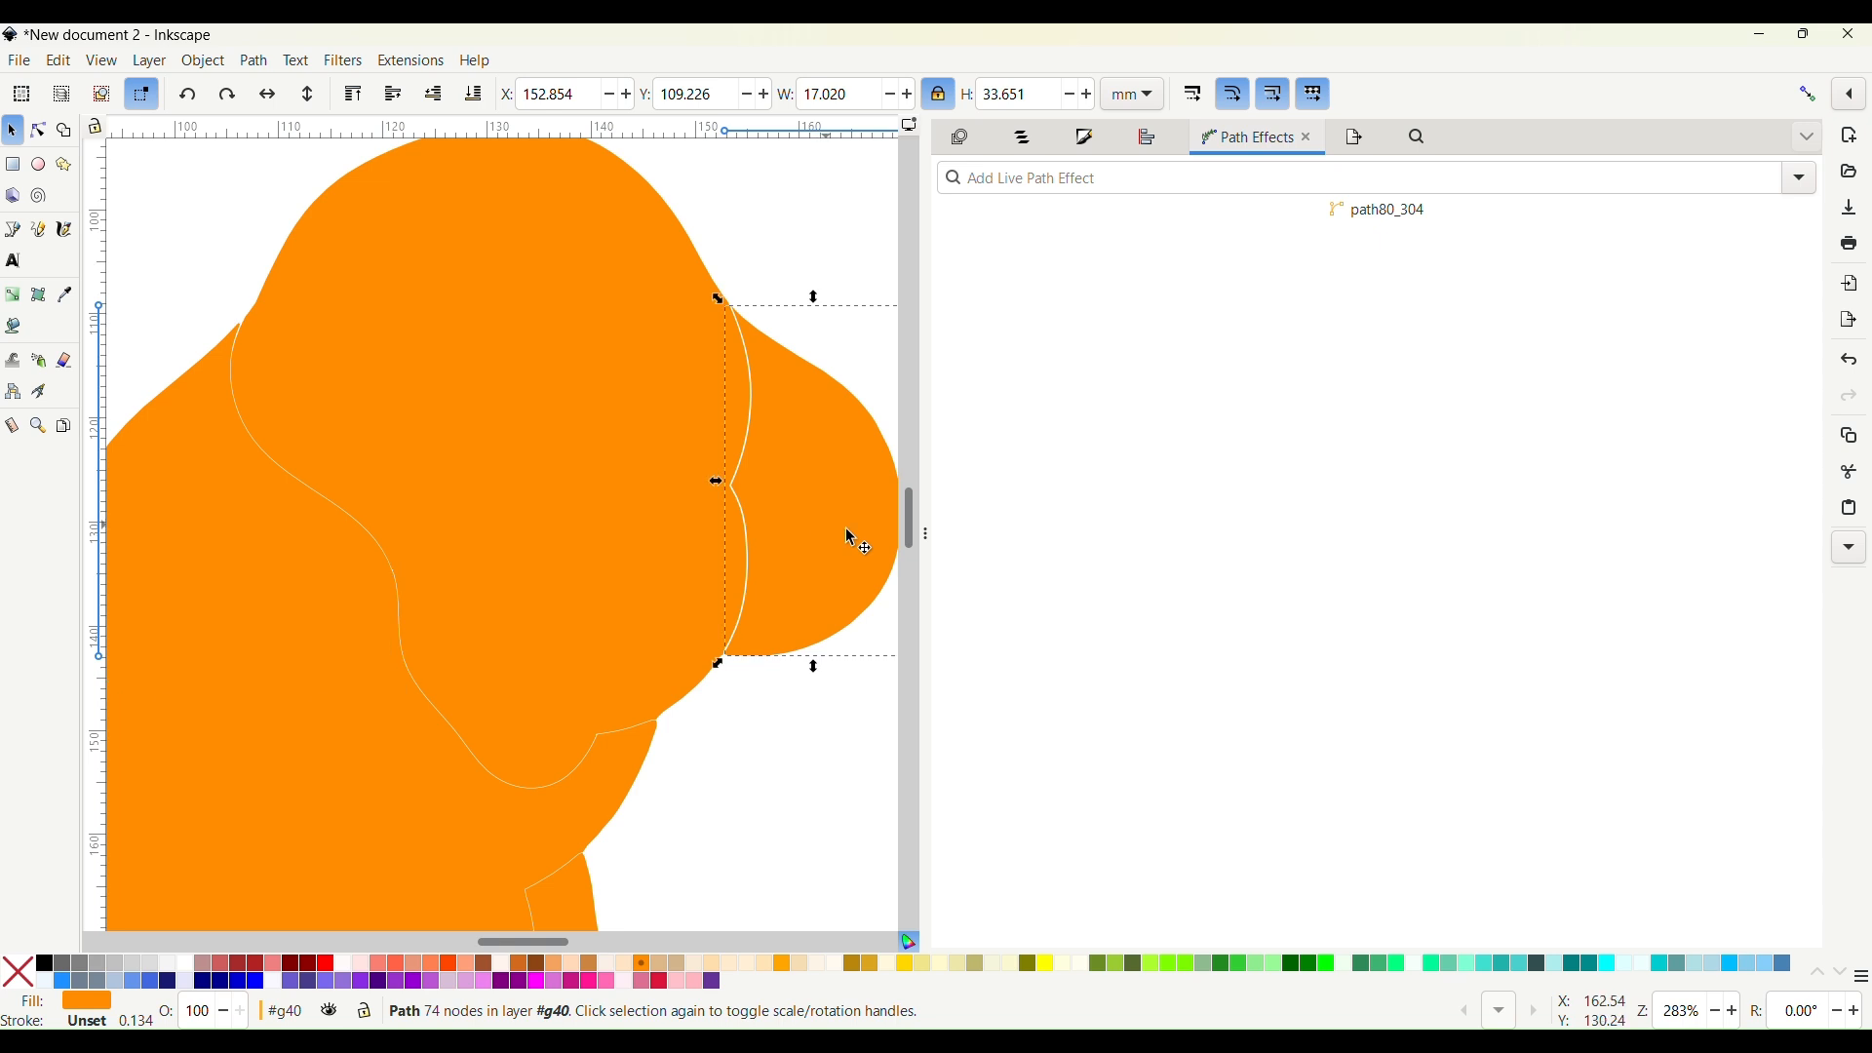
{"action": "left_click", "coordinate": [1803, 180]}
{"action": "left_click", "coordinate": [1755, 257]}
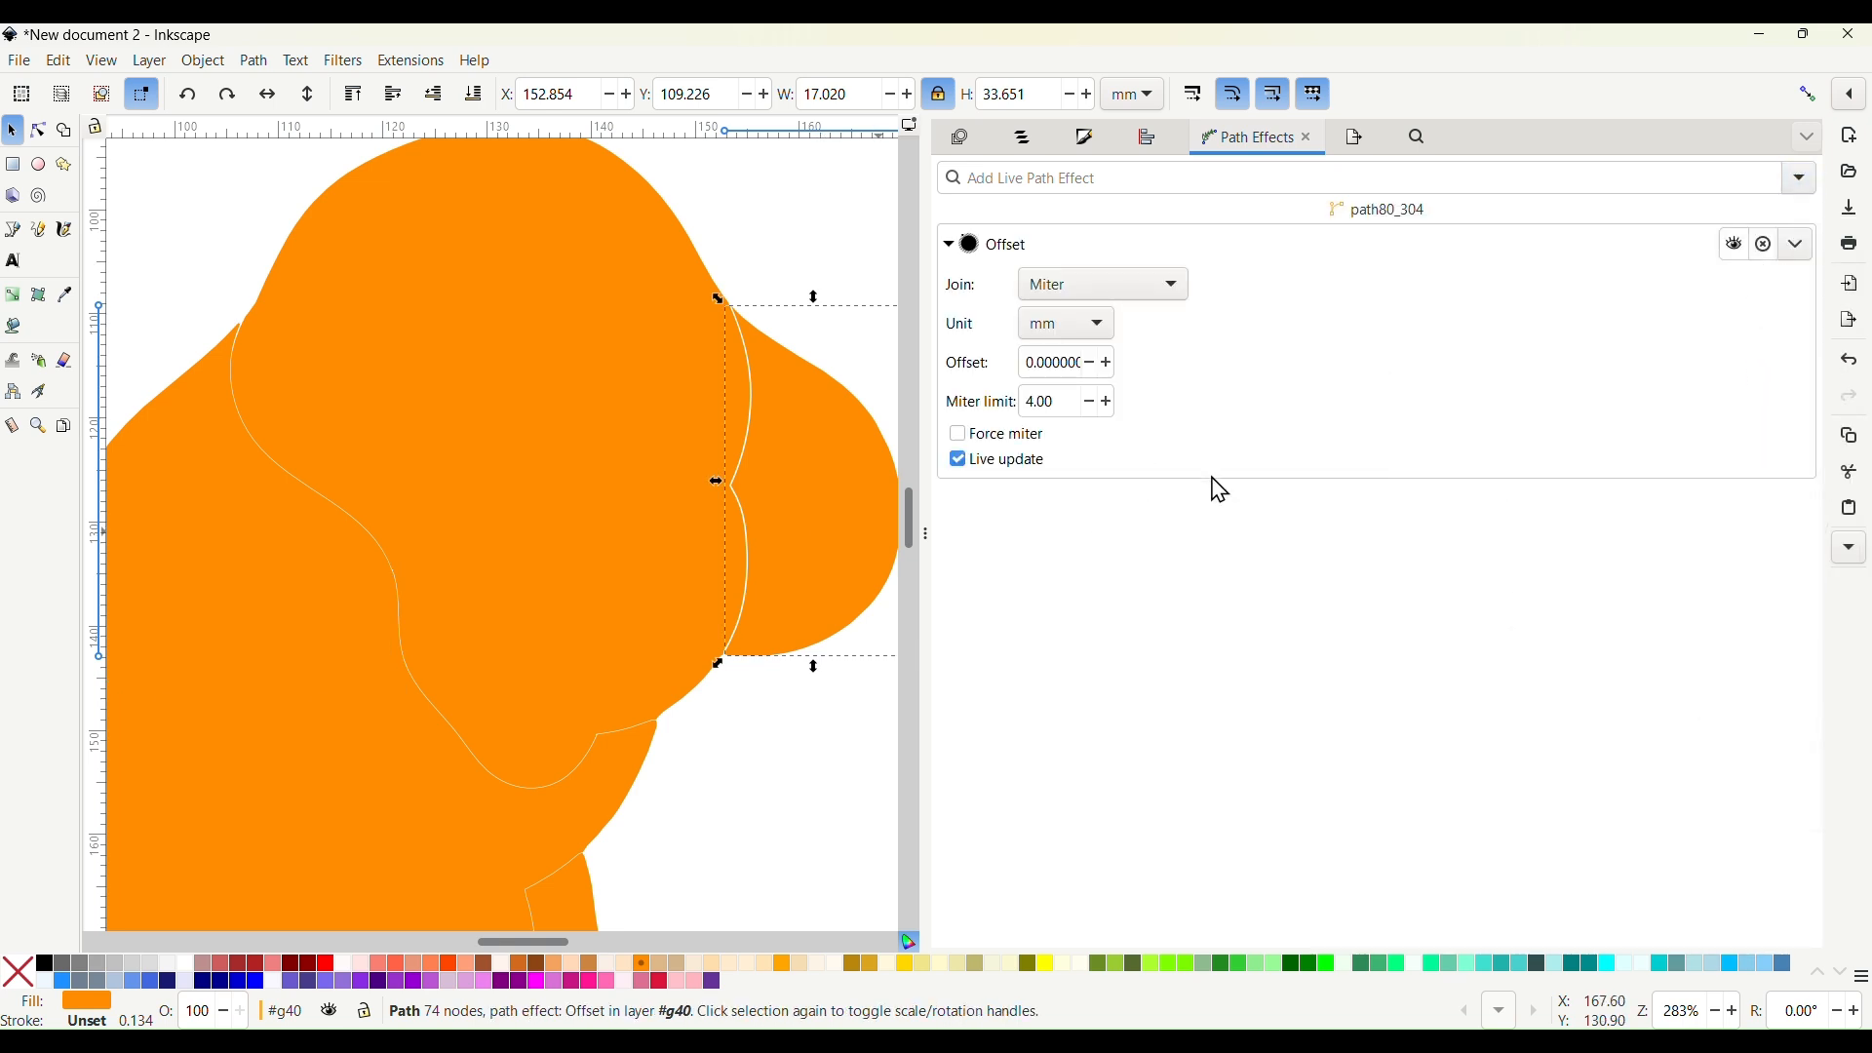
{"action": "left_click", "coordinate": [1107, 363]}
{"action": "left_click", "coordinate": [1795, 245]}
{"action": "left_click", "coordinate": [1753, 332]}
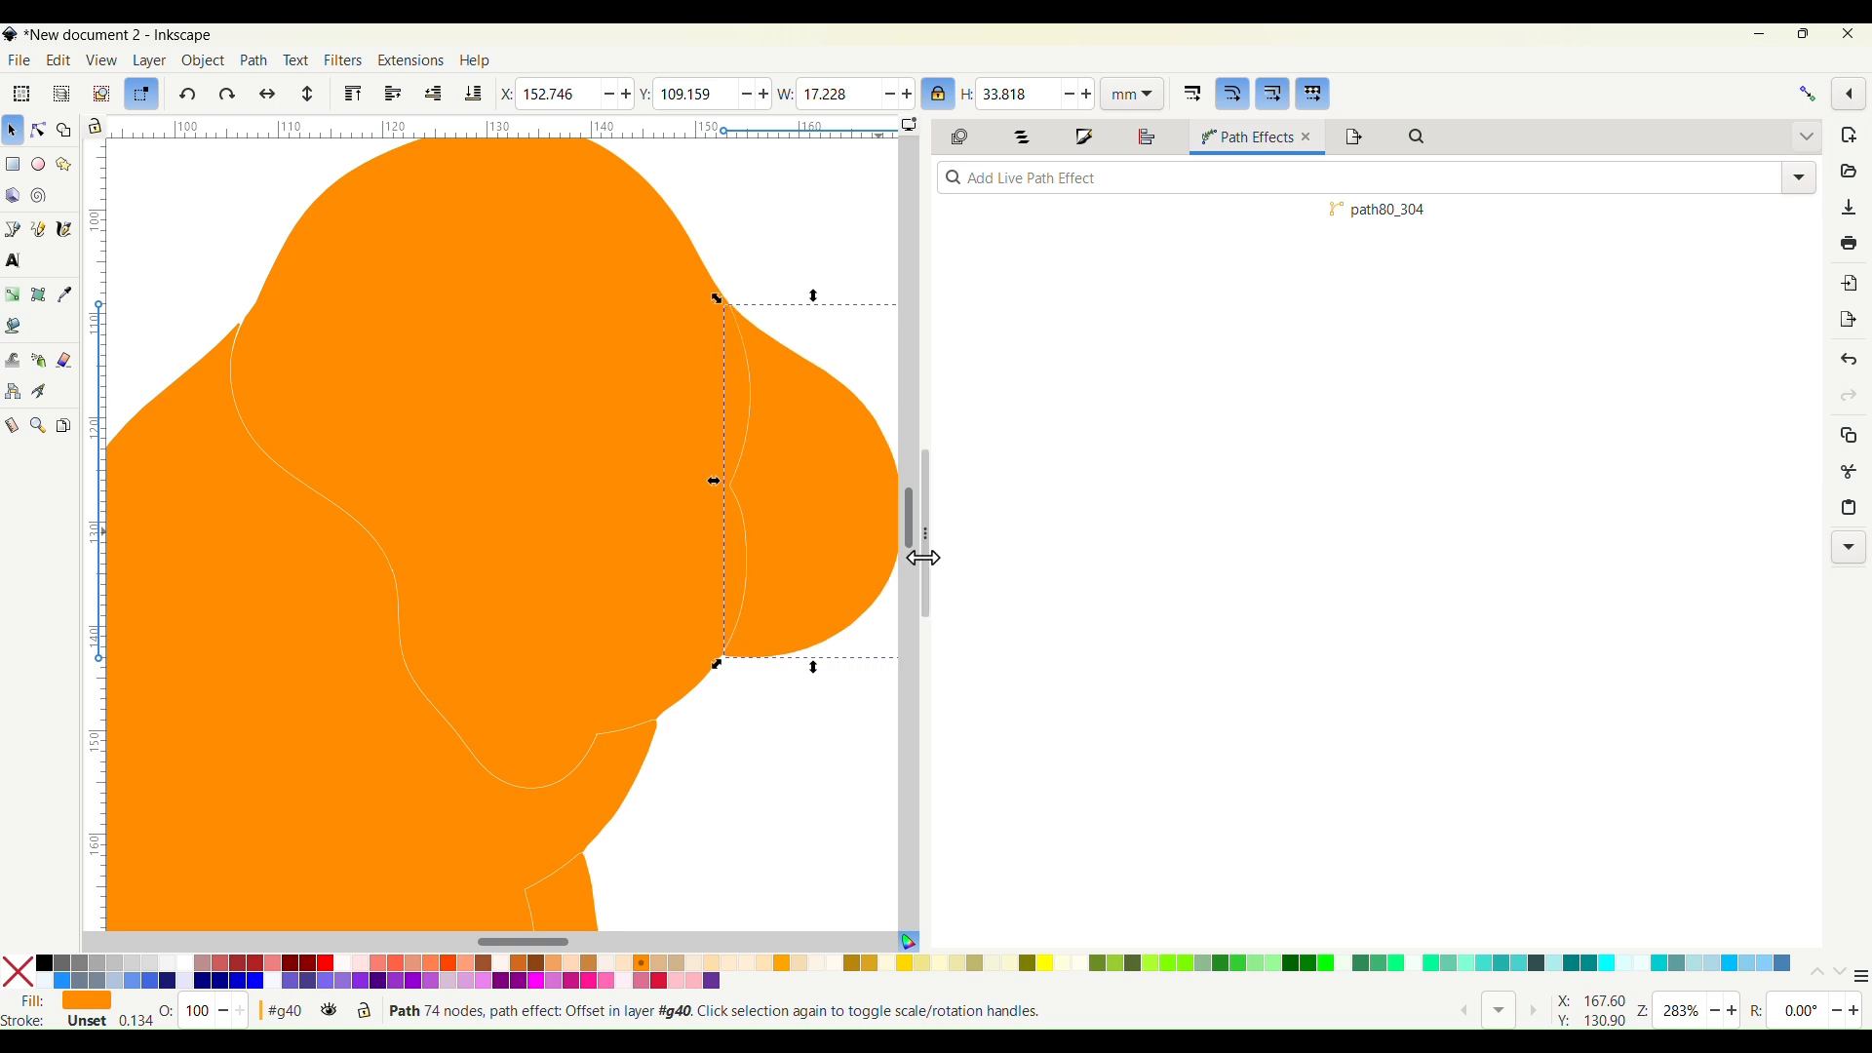
Expand the large central head piece with a 0.1 mm Offset path effect, flattening the effect
{"action": "left_click", "coordinate": [1801, 181]}
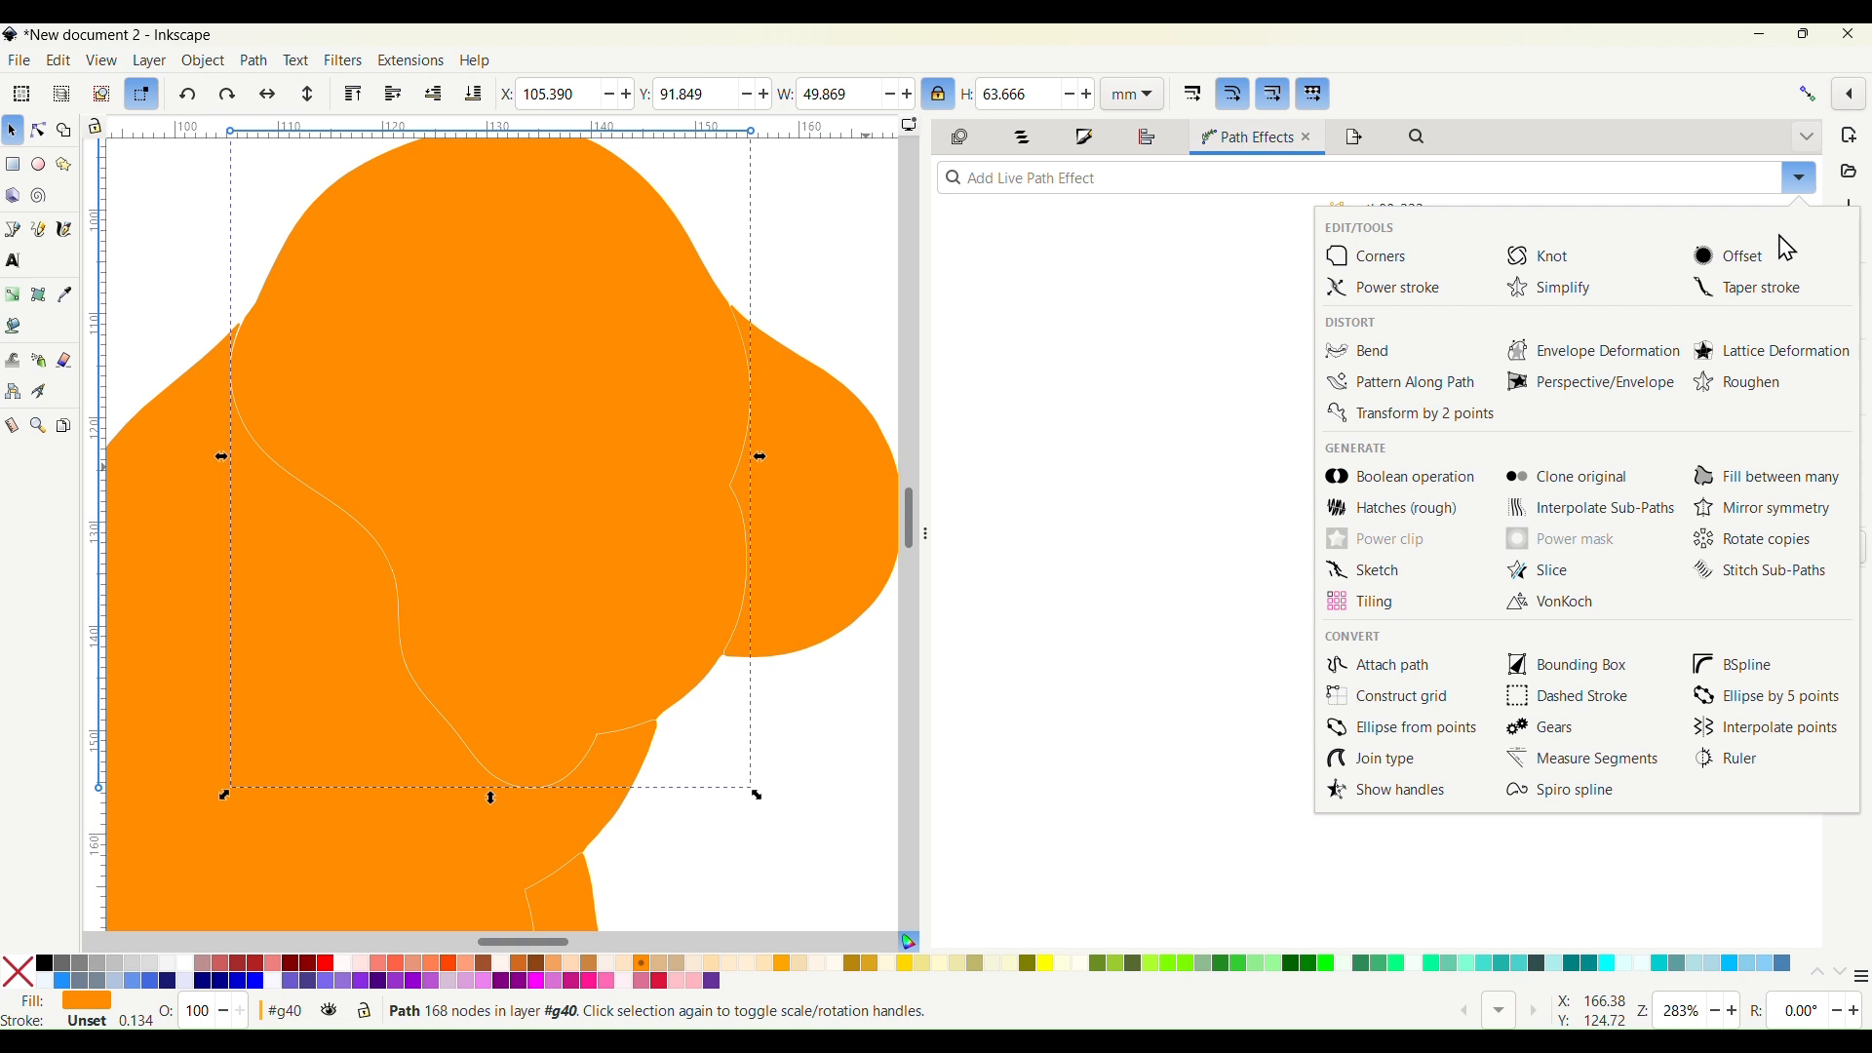
{"action": "left_click", "coordinate": [1764, 257]}
{"action": "left_click", "coordinate": [1107, 363]}
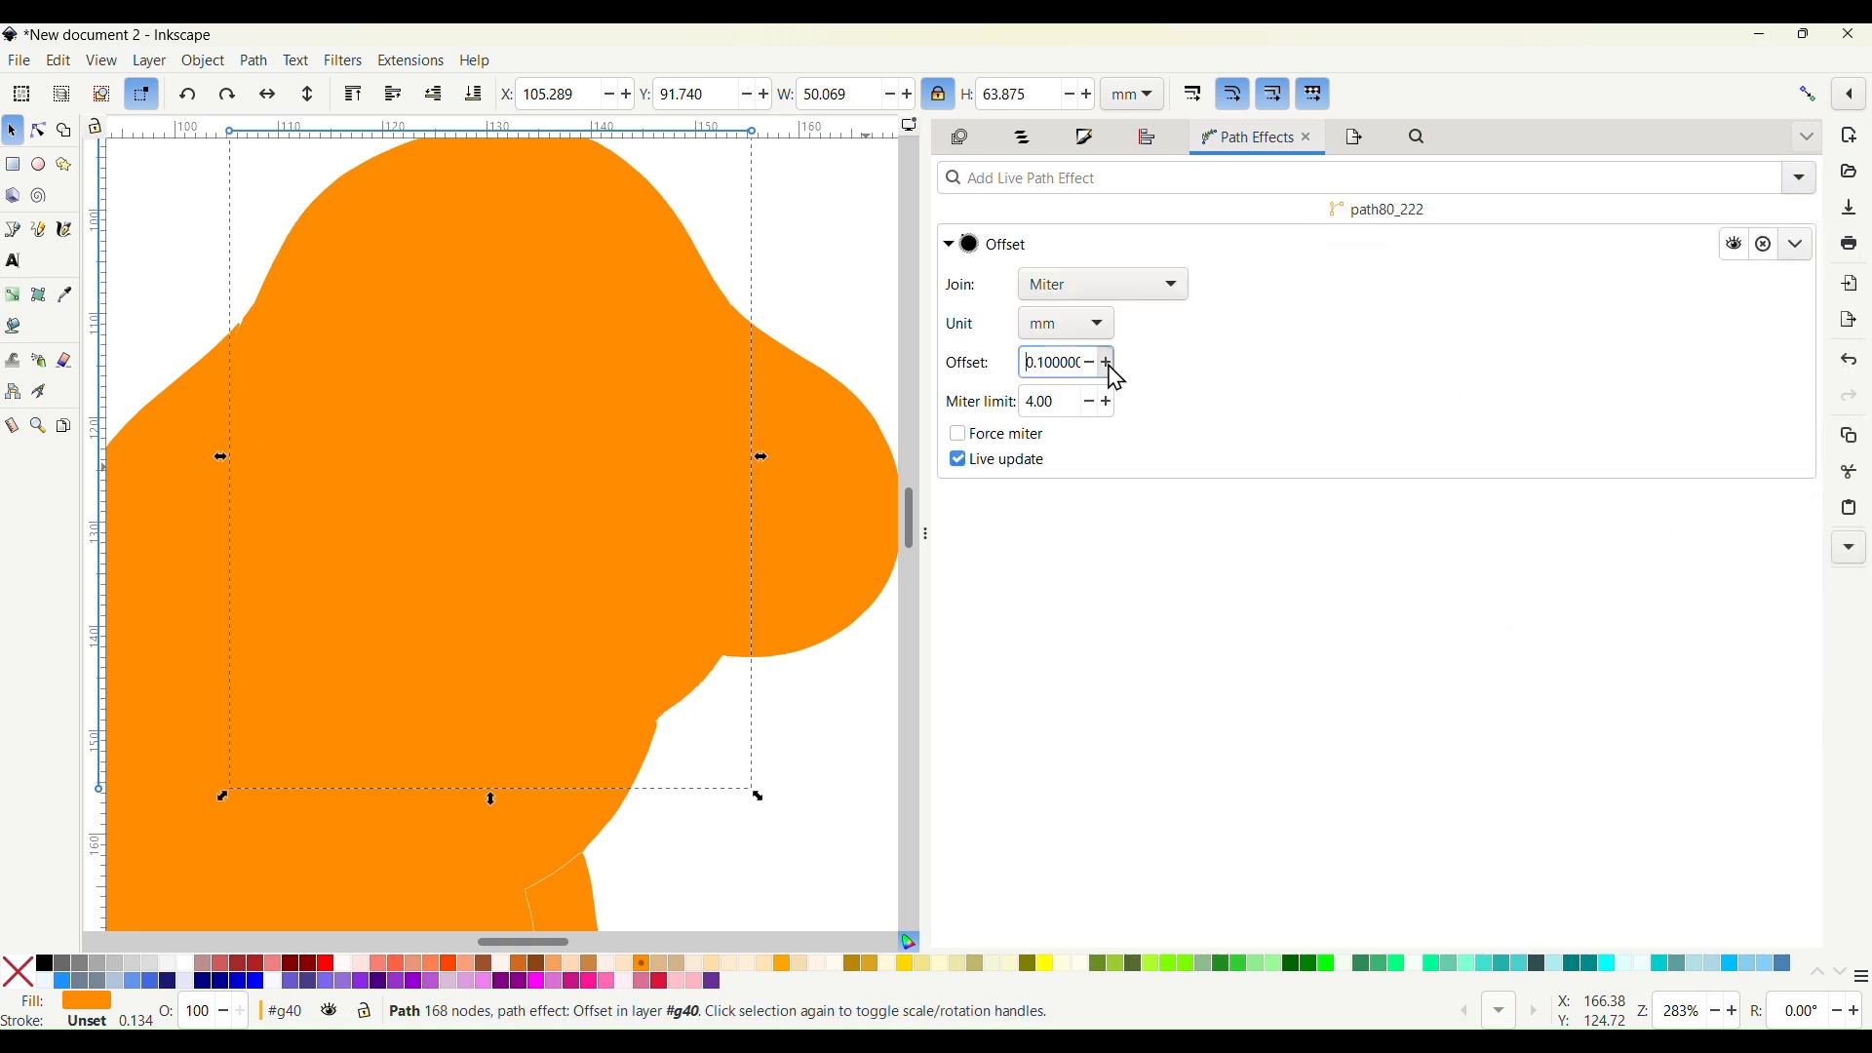
{"action": "left_click", "coordinate": [1794, 259]}
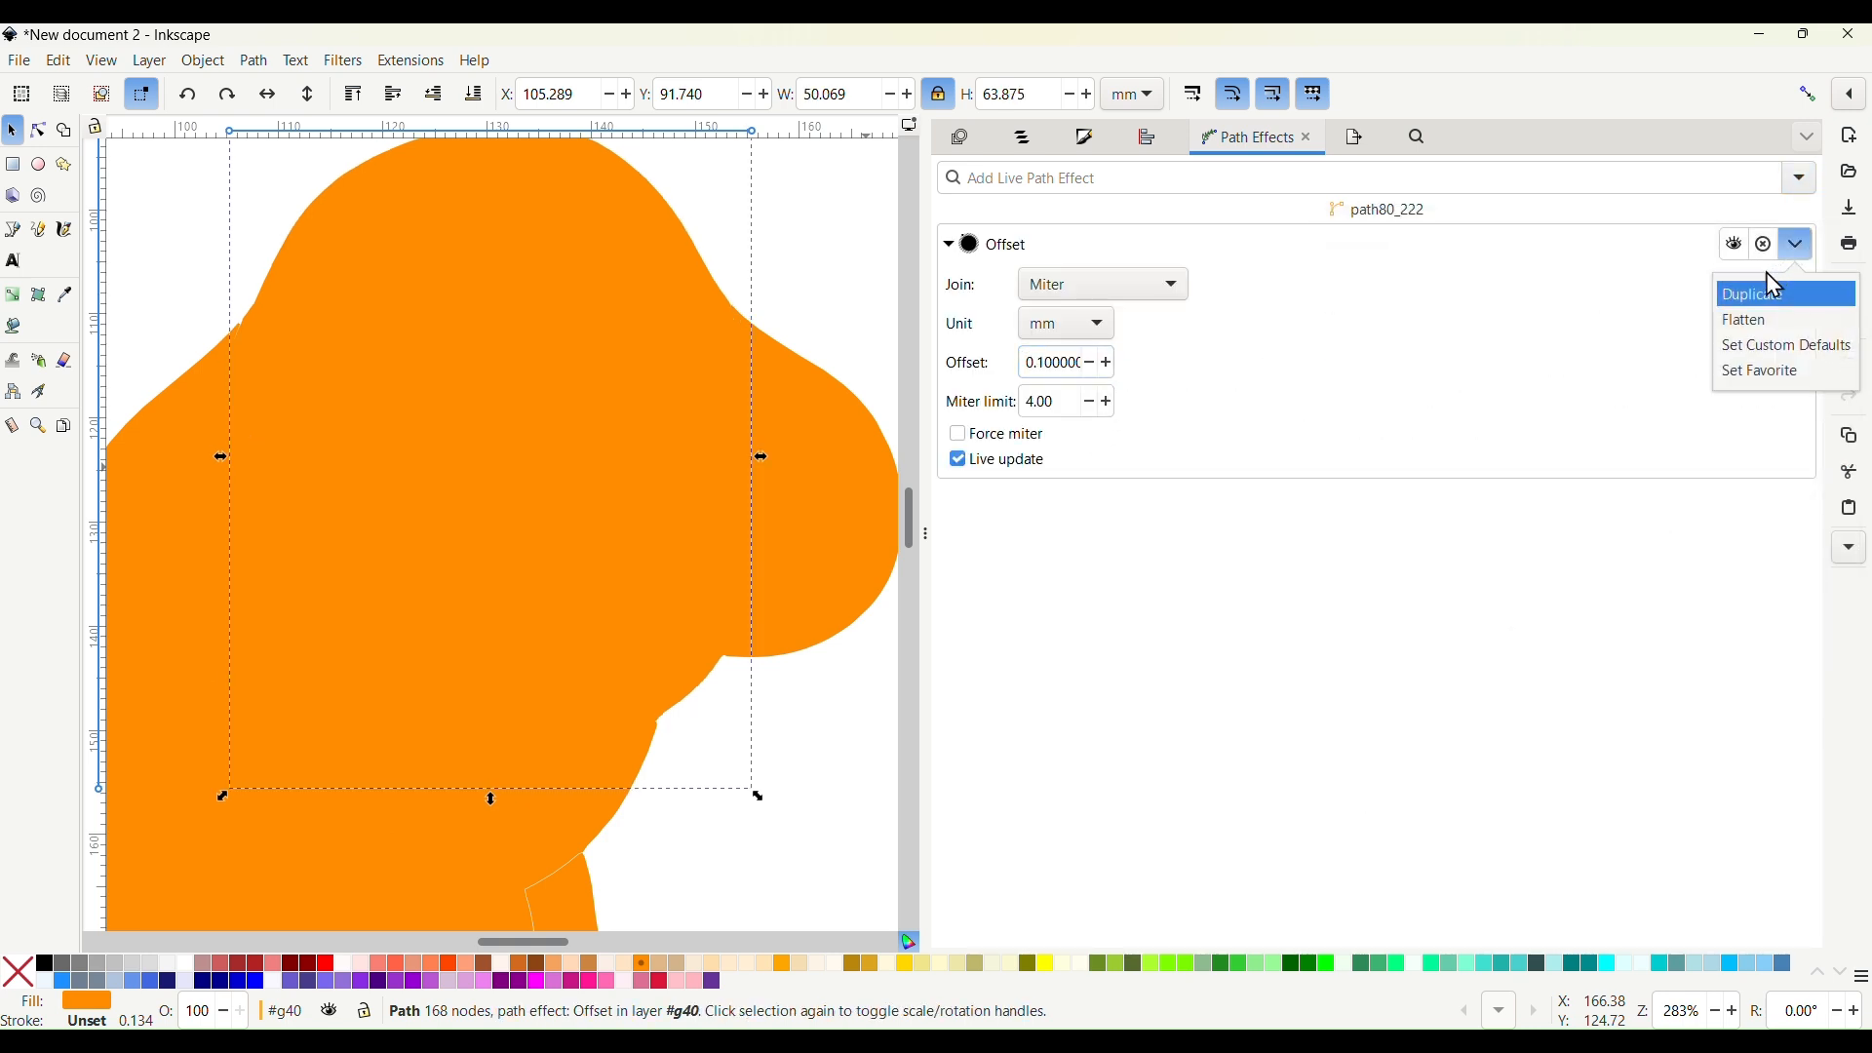
{"action": "left_click", "coordinate": [1741, 325]}
{"action": "scroll", "coordinate": [733, 675], "scroll_direction": "down", "scroll_amount": 2}
{"action": "scroll", "coordinate": [459, 682], "scroll_direction": "down", "scroll_amount": 2}
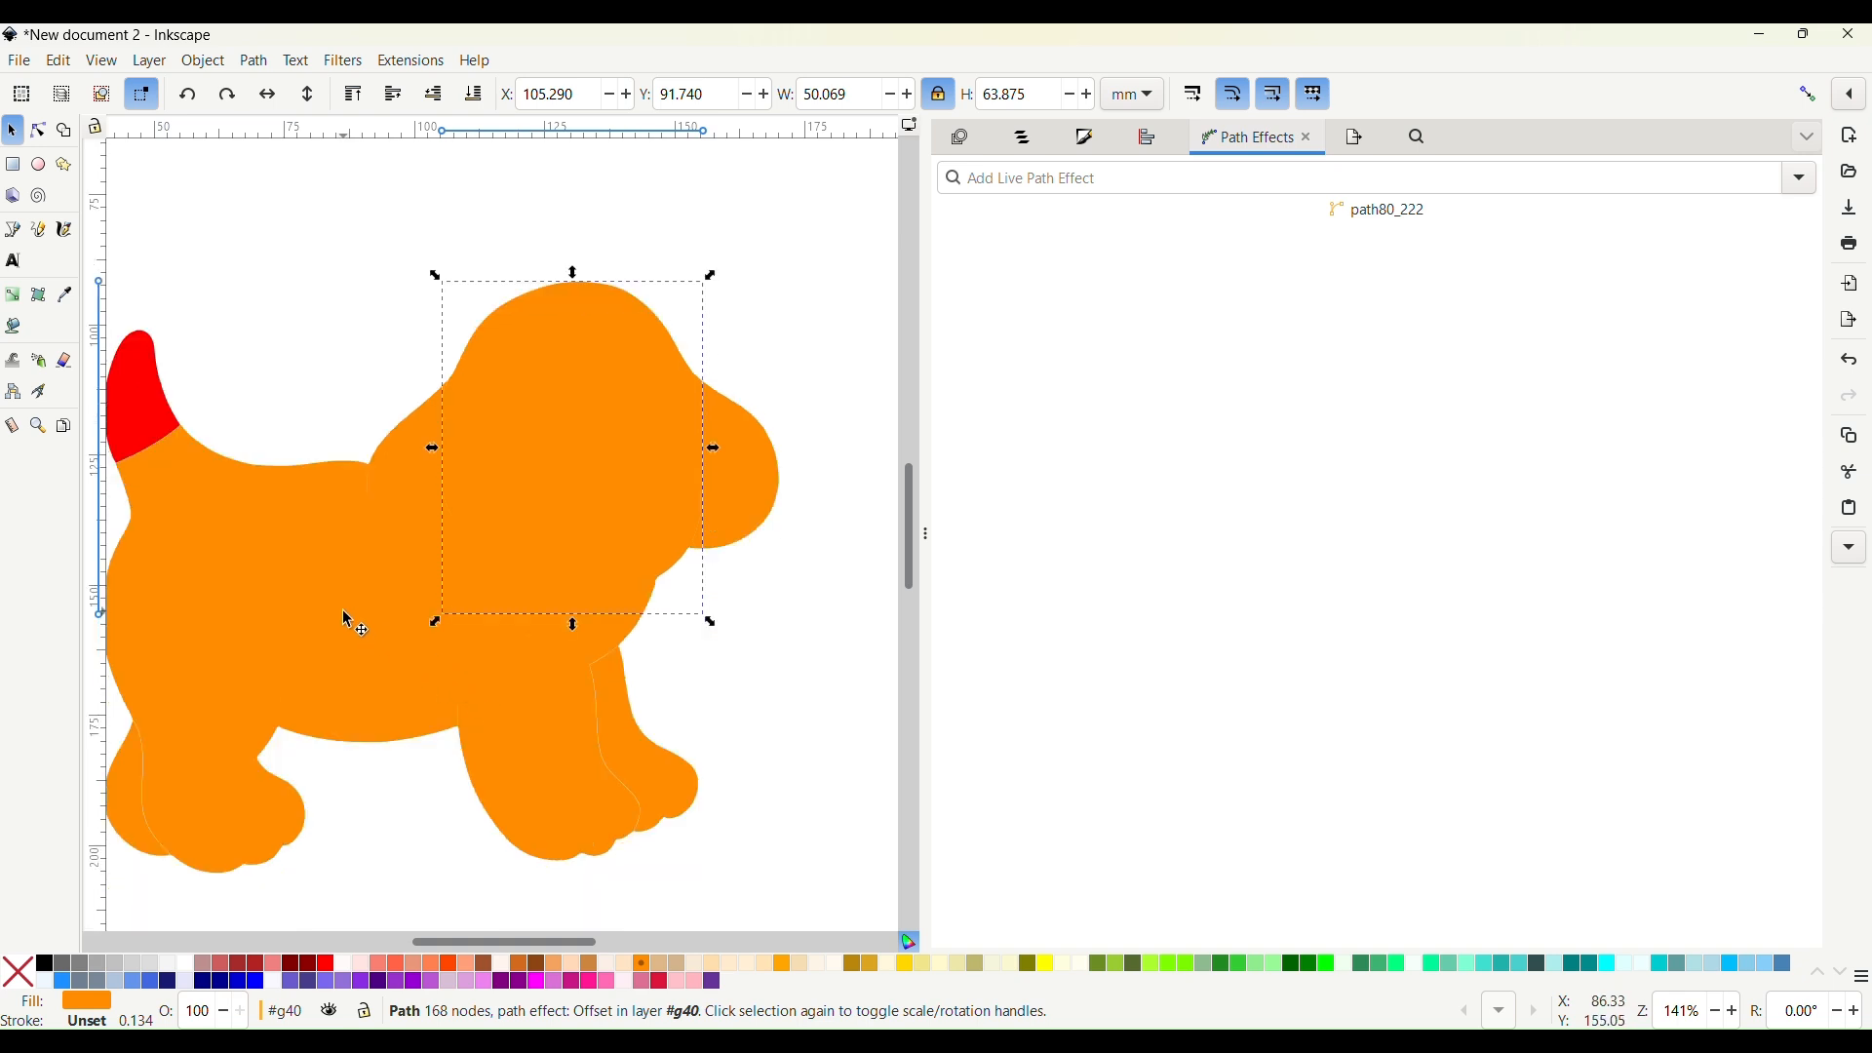
Examine the remaining gaps along the far front leg and far hind leg pieces
{"action": "left_click", "coordinate": [652, 675]}
{"action": "scroll", "coordinate": [612, 732], "scroll_direction": "up", "scroll_amount": 4}
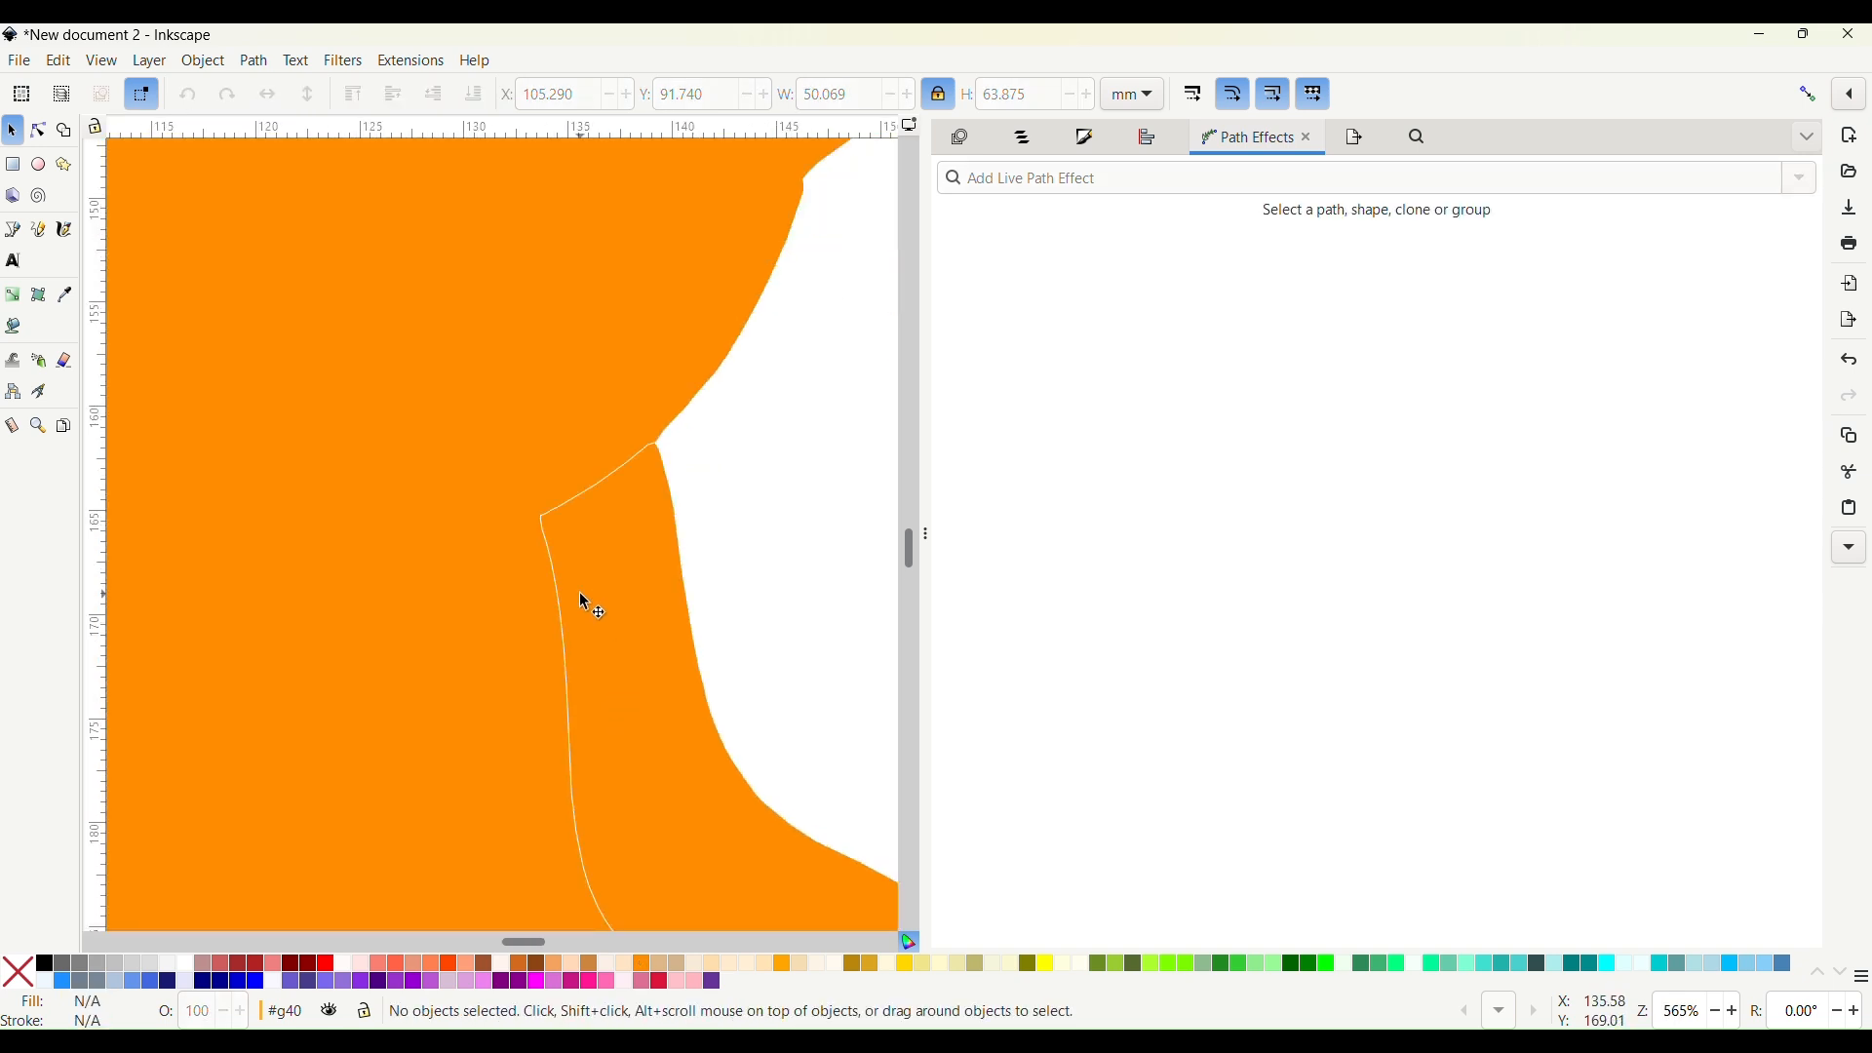
{"action": "left_click", "coordinate": [581, 624]}
{"action": "scroll", "coordinate": [543, 700], "scroll_direction": "right", "scroll_amount": 4}
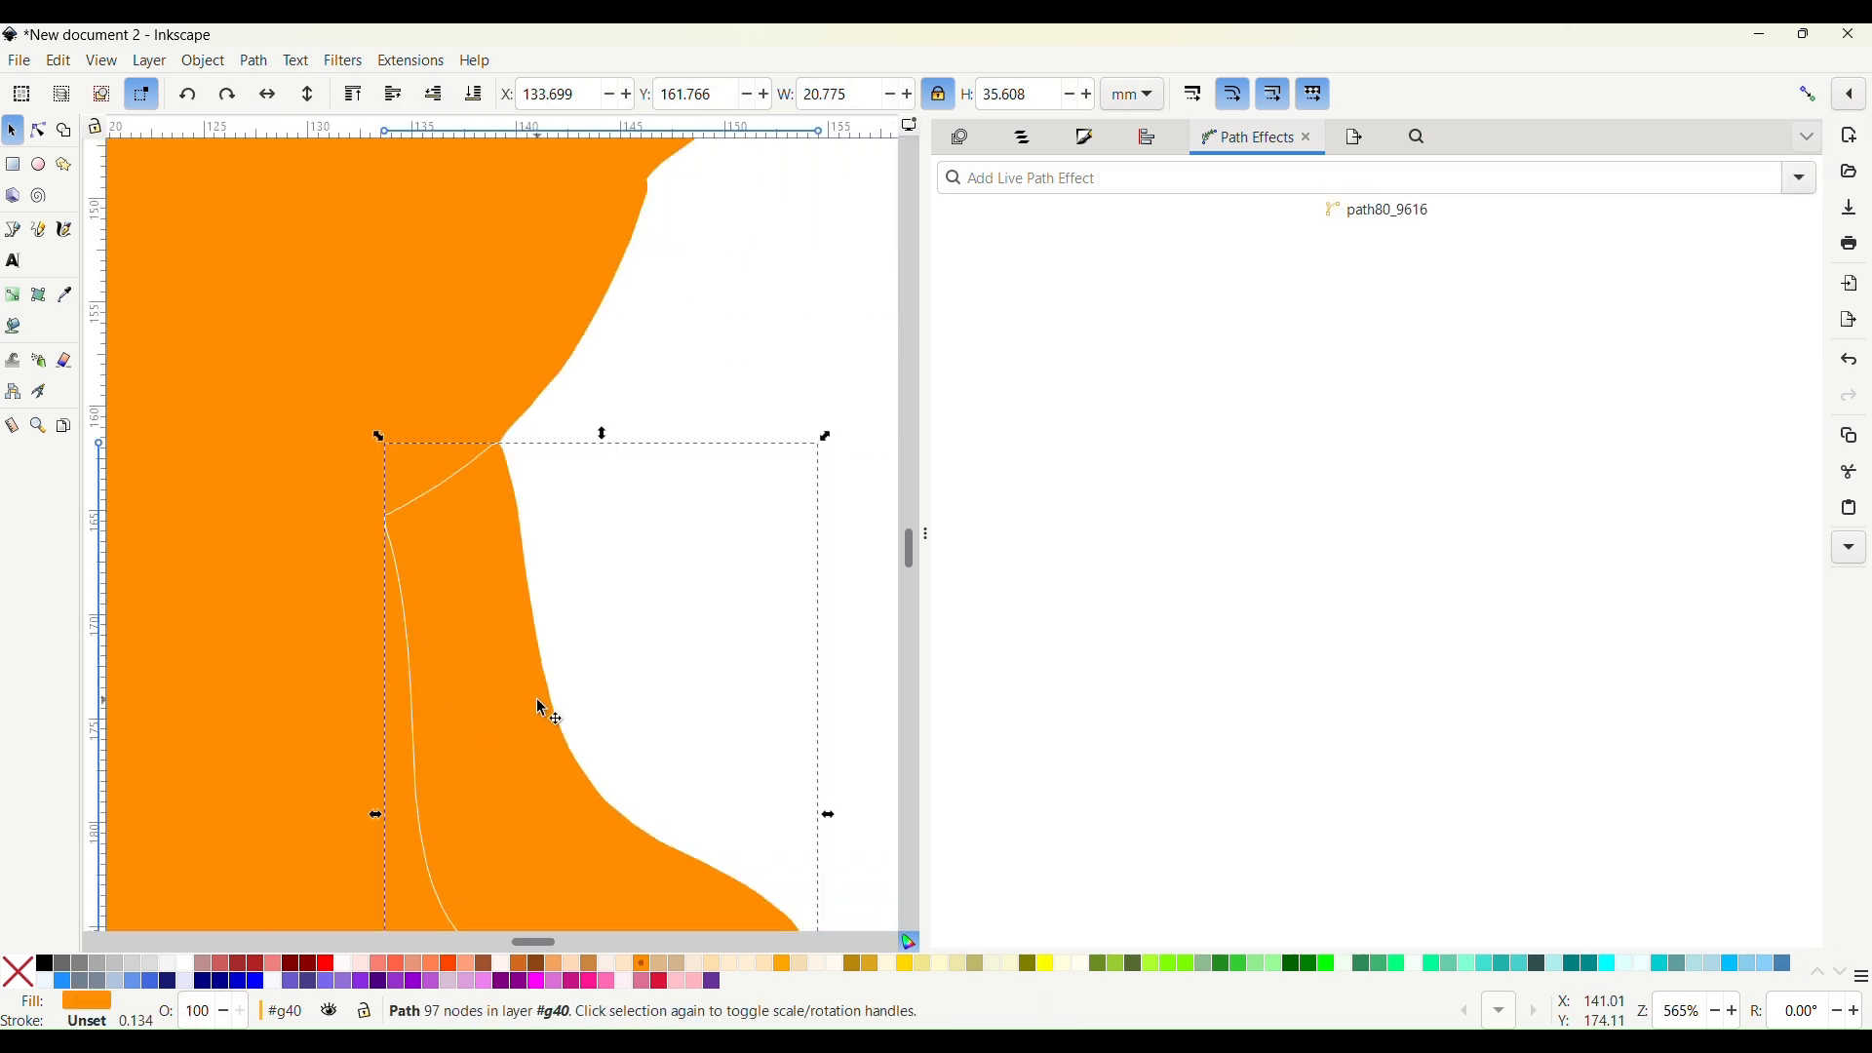
{"action": "scroll", "coordinate": [542, 700], "scroll_direction": "left", "scroll_amount": 12}
{"action": "scroll", "coordinate": [538, 702], "scroll_direction": "down", "scroll_amount": 1}
{"action": "scroll", "coordinate": [538, 702], "scroll_direction": "down", "scroll_amount": 2}
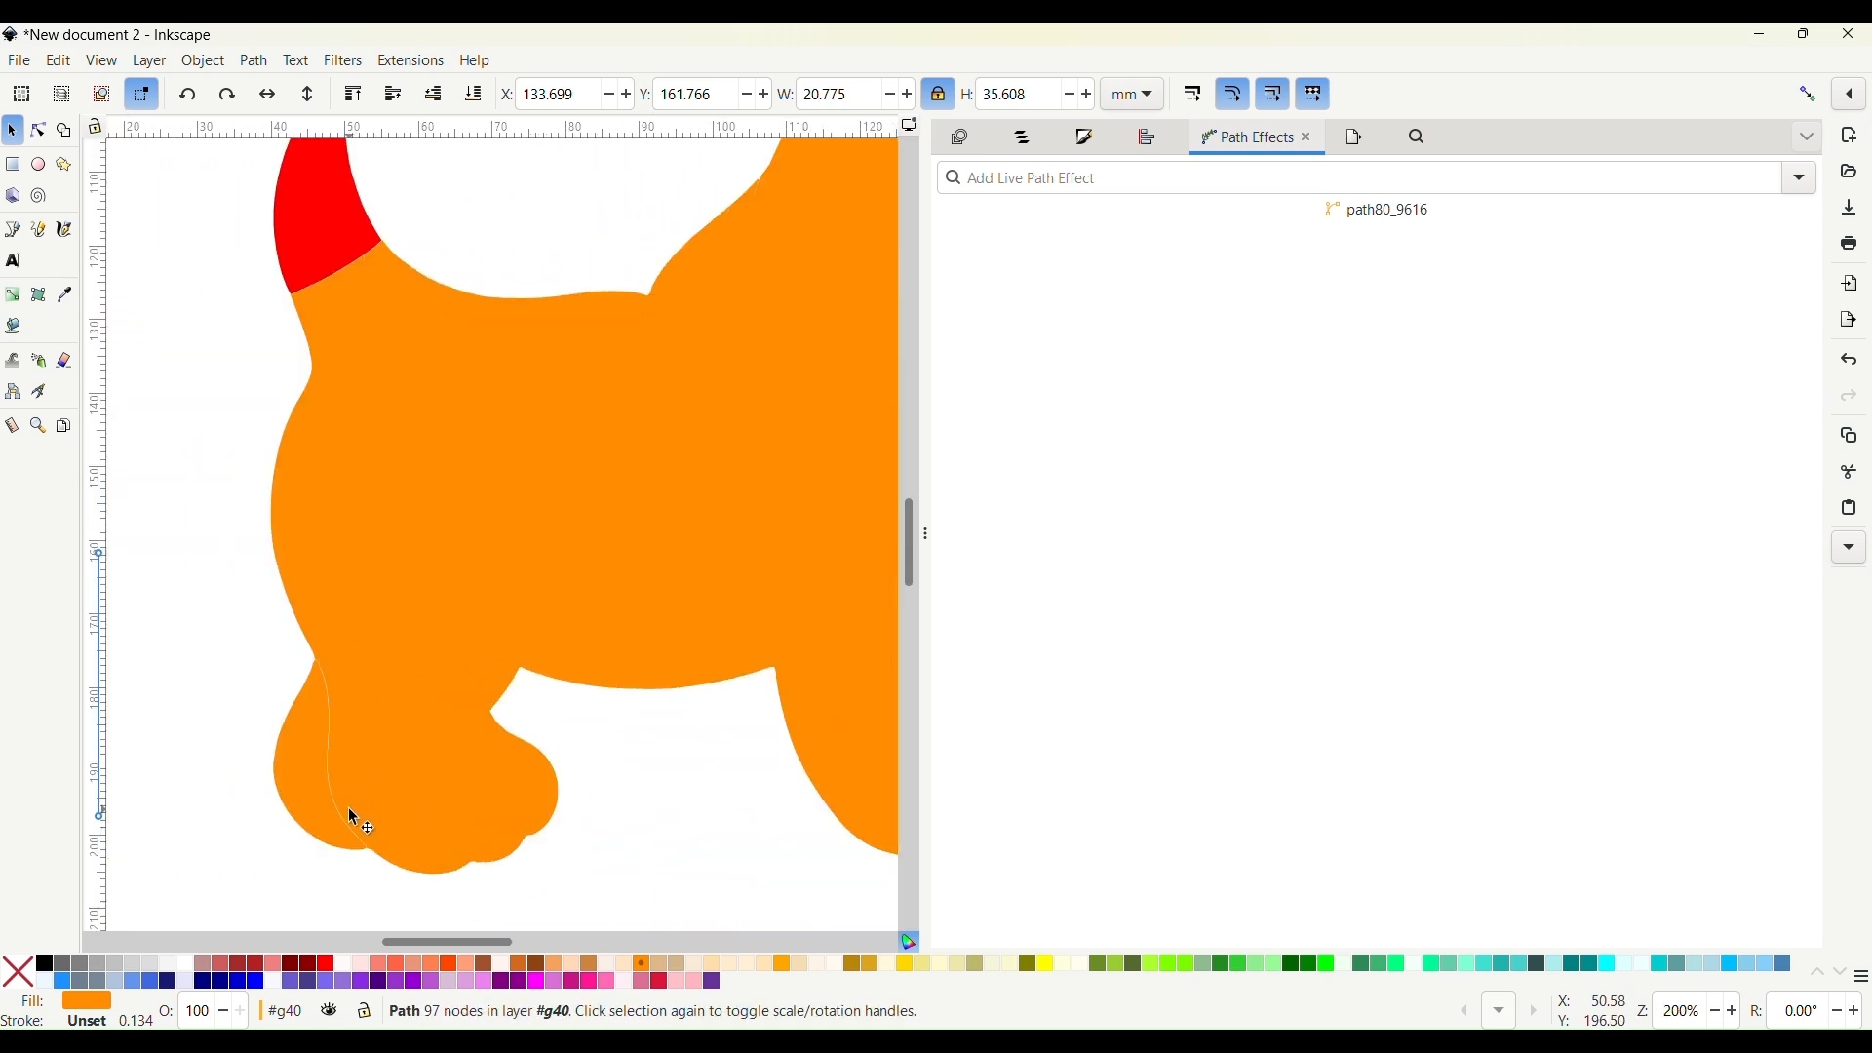
{"action": "scroll", "coordinate": [351, 695], "scroll_direction": "right", "scroll_amount": 3}
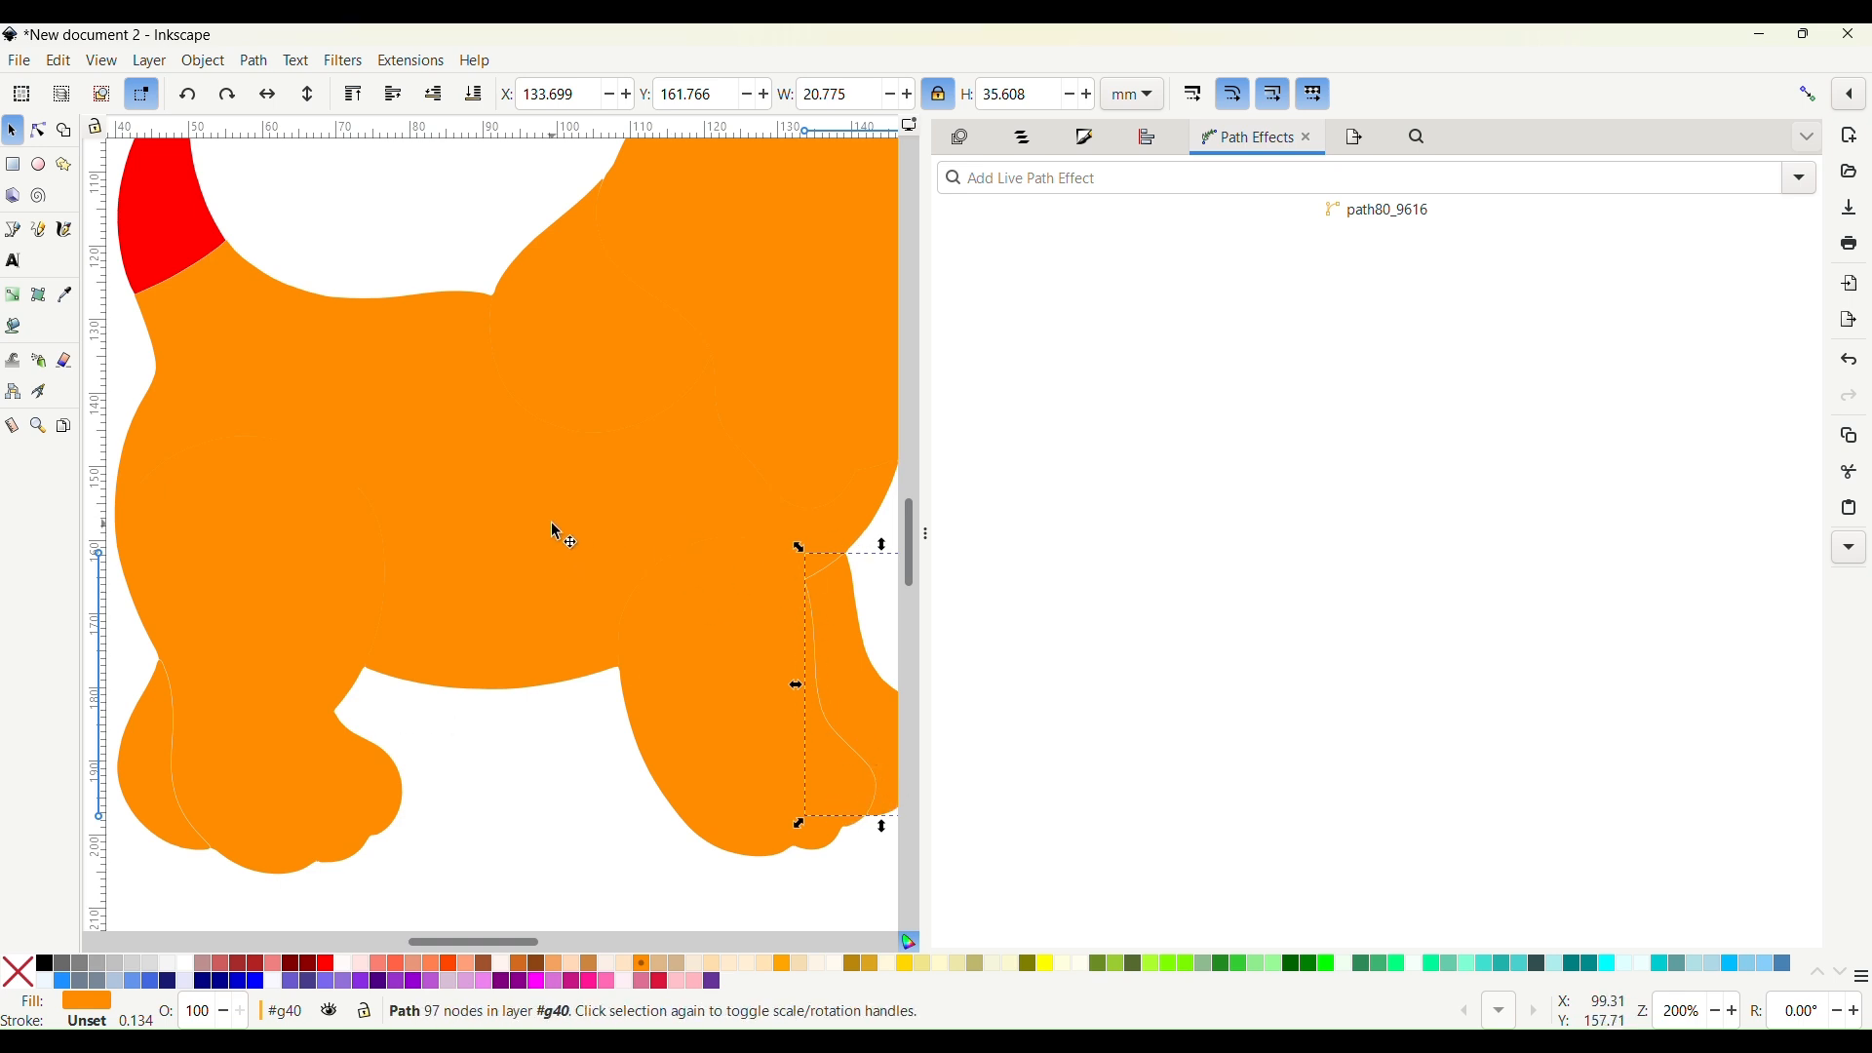
{"action": "scroll", "coordinate": [553, 546], "scroll_direction": "down", "scroll_amount": 2}
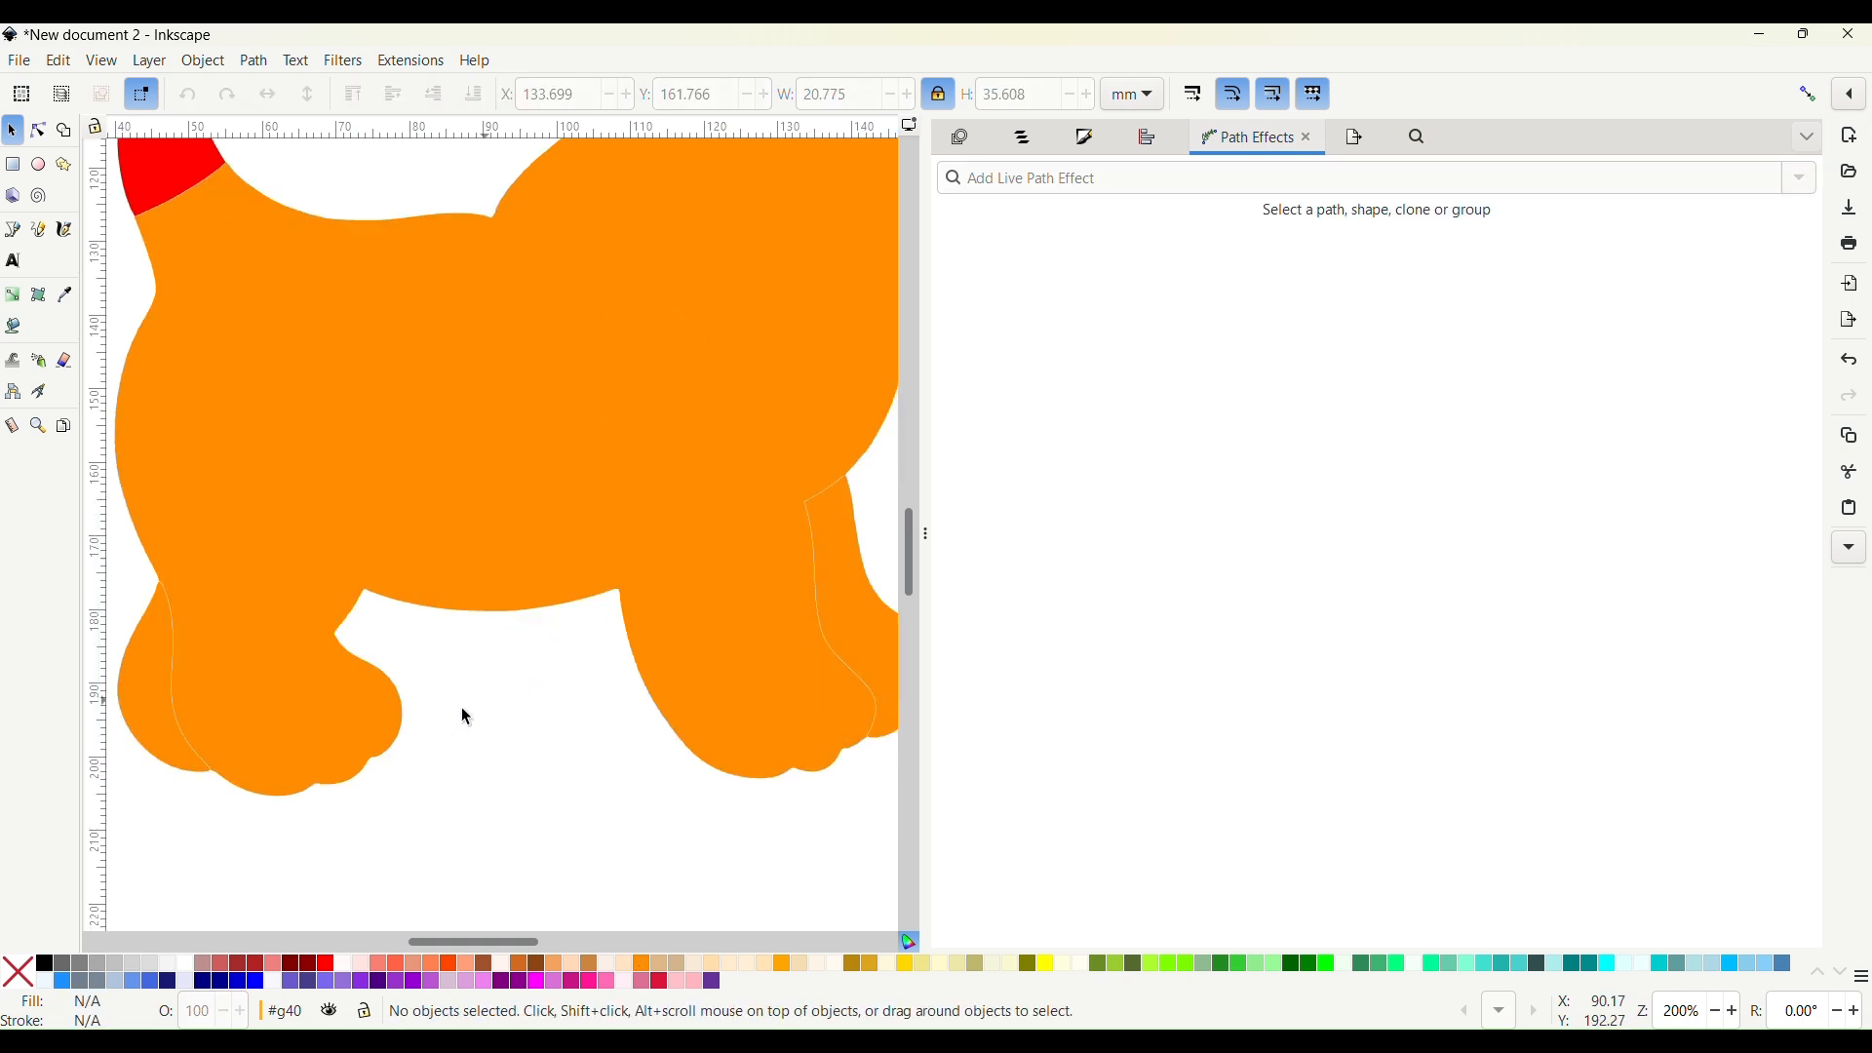
Set the fill stitch angle of the far hind leg and near front leg to -45 degrees in Ink/Stitch Params and apply it
{"action": "left_click", "coordinate": [142, 676]}
{"action": "left_click", "coordinate": [738, 605], "text": "shift"}
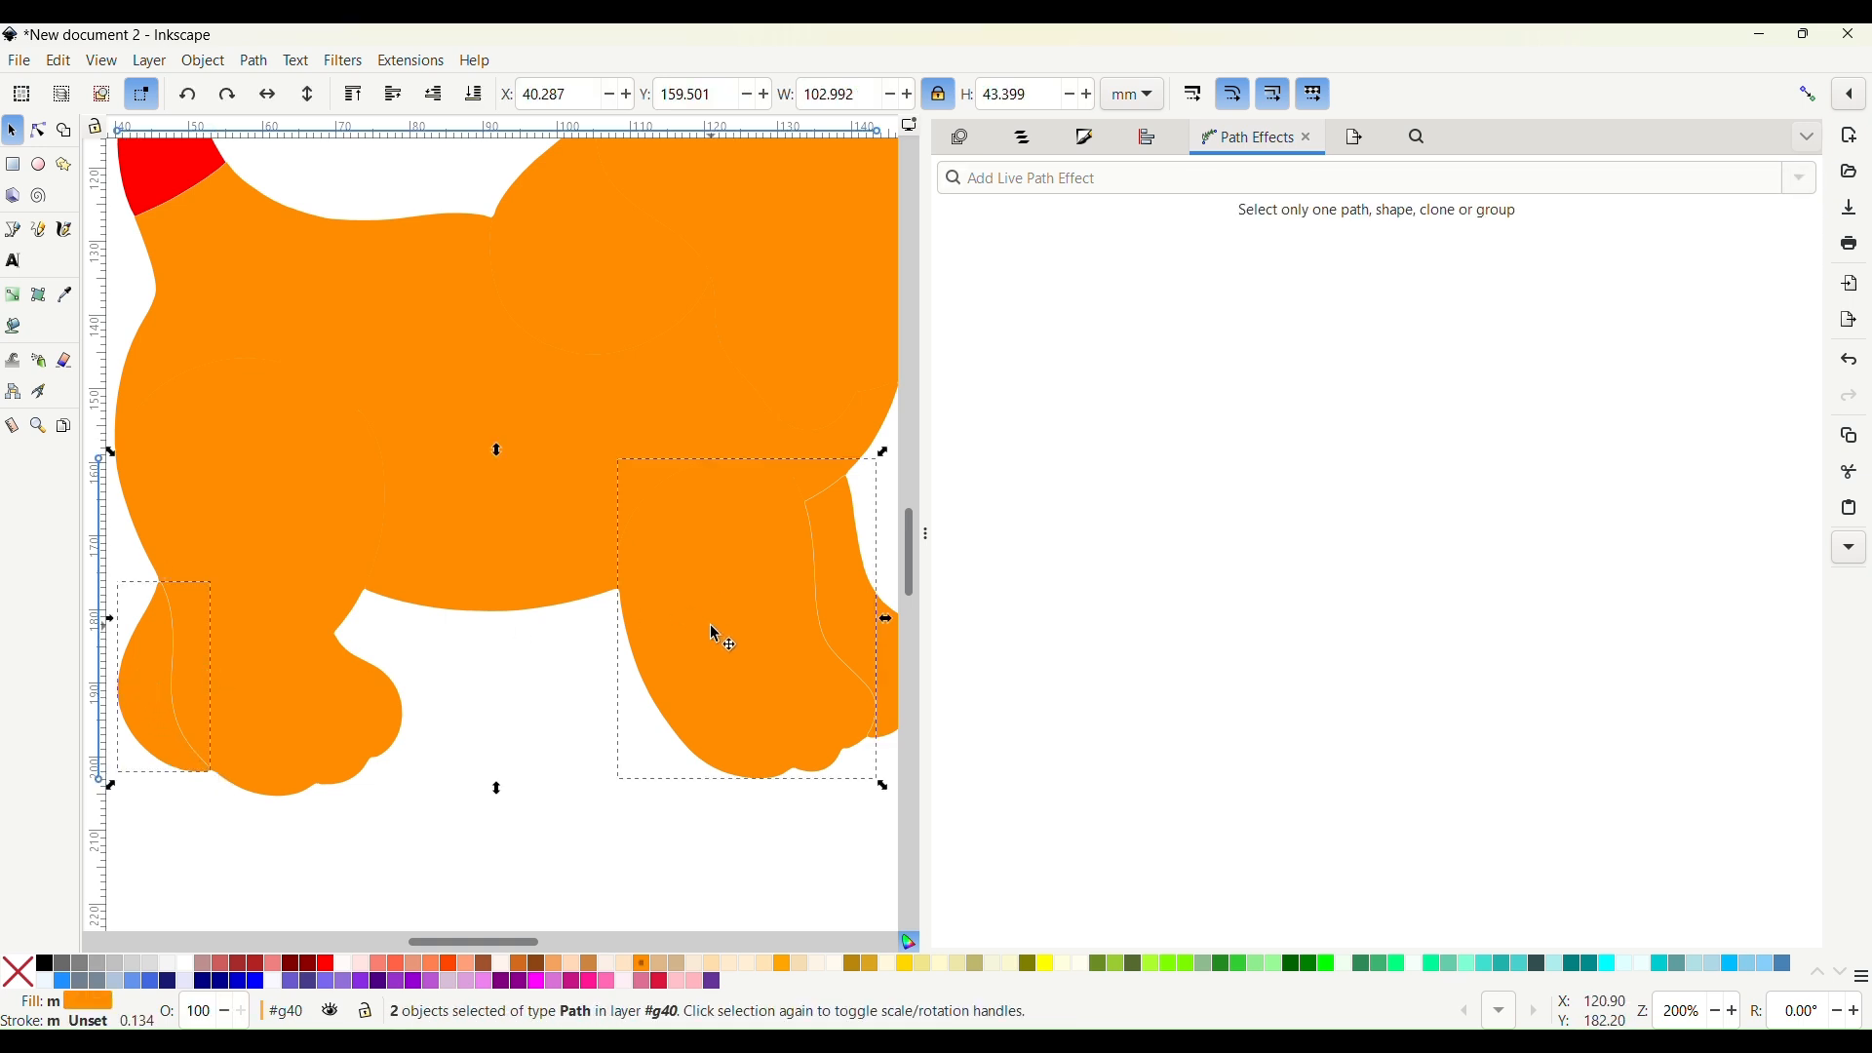
{"action": "left_click", "coordinate": [419, 64]}
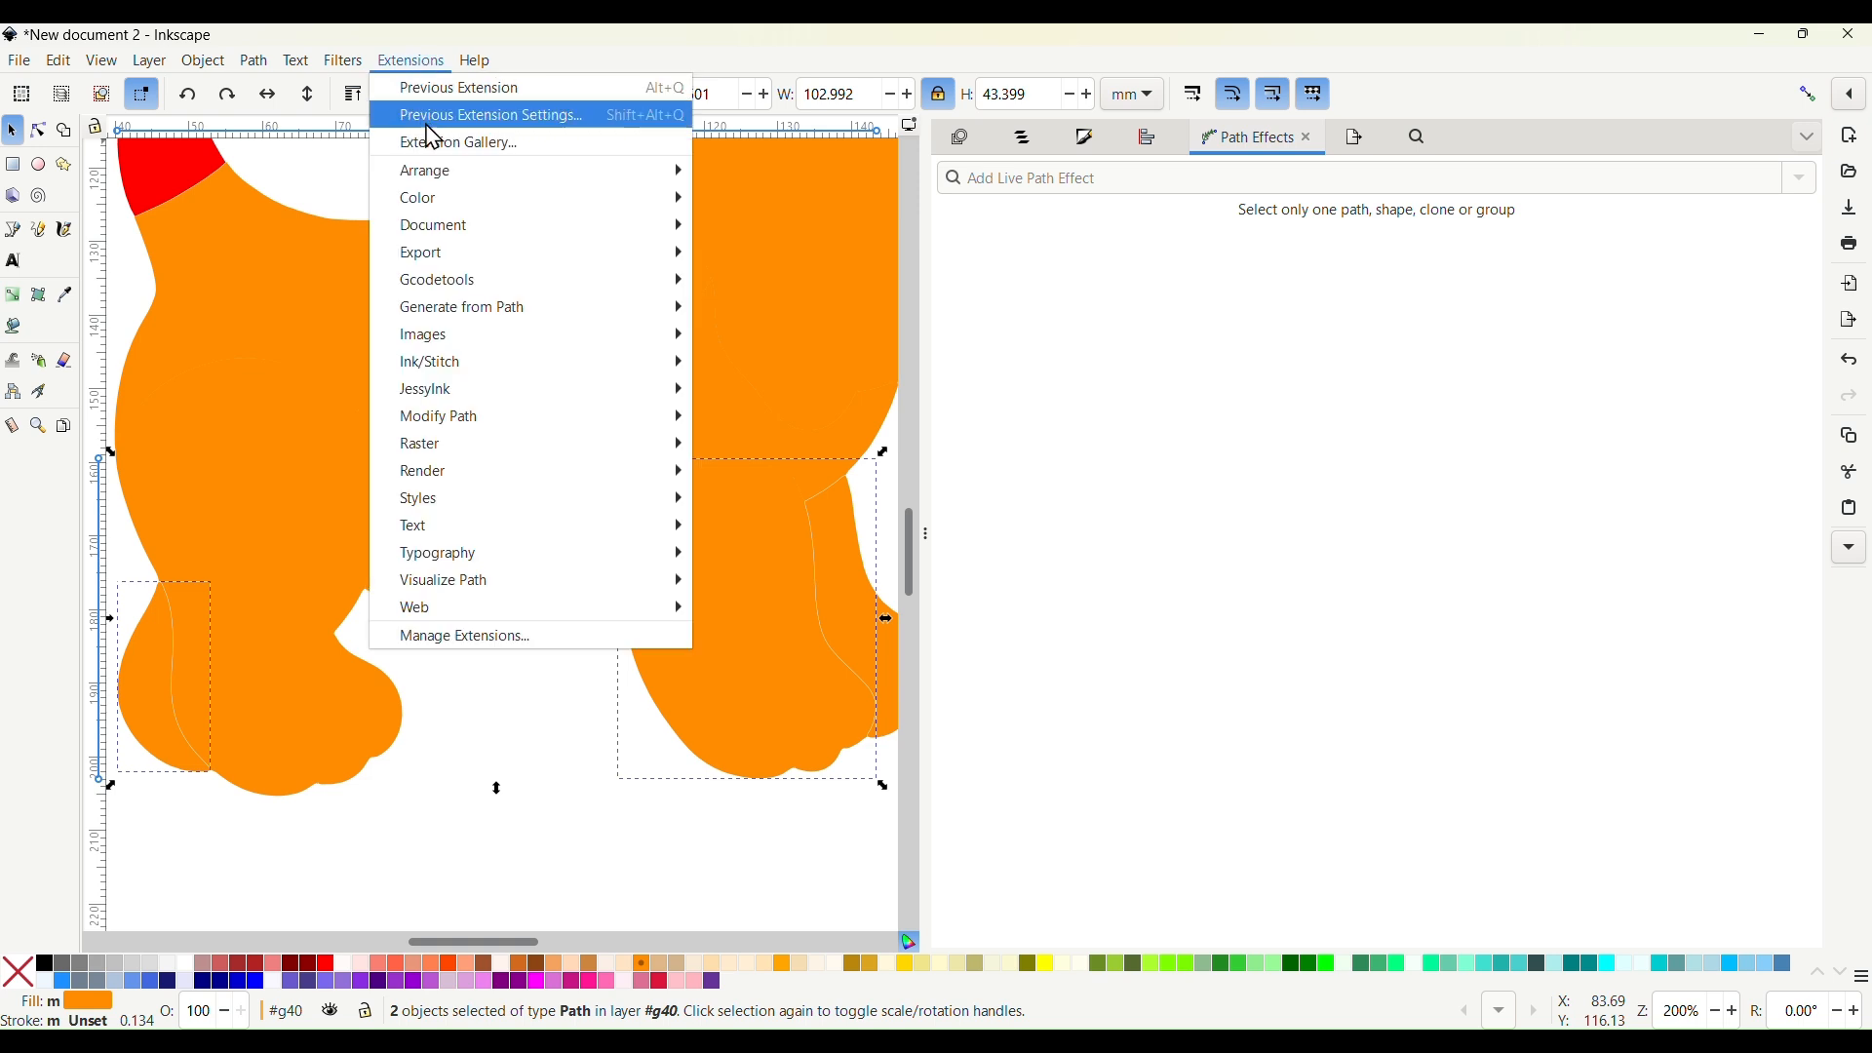
{"action": "mouse_move", "coordinate": [430, 375]}
{"action": "left_click", "coordinate": [733, 532]}
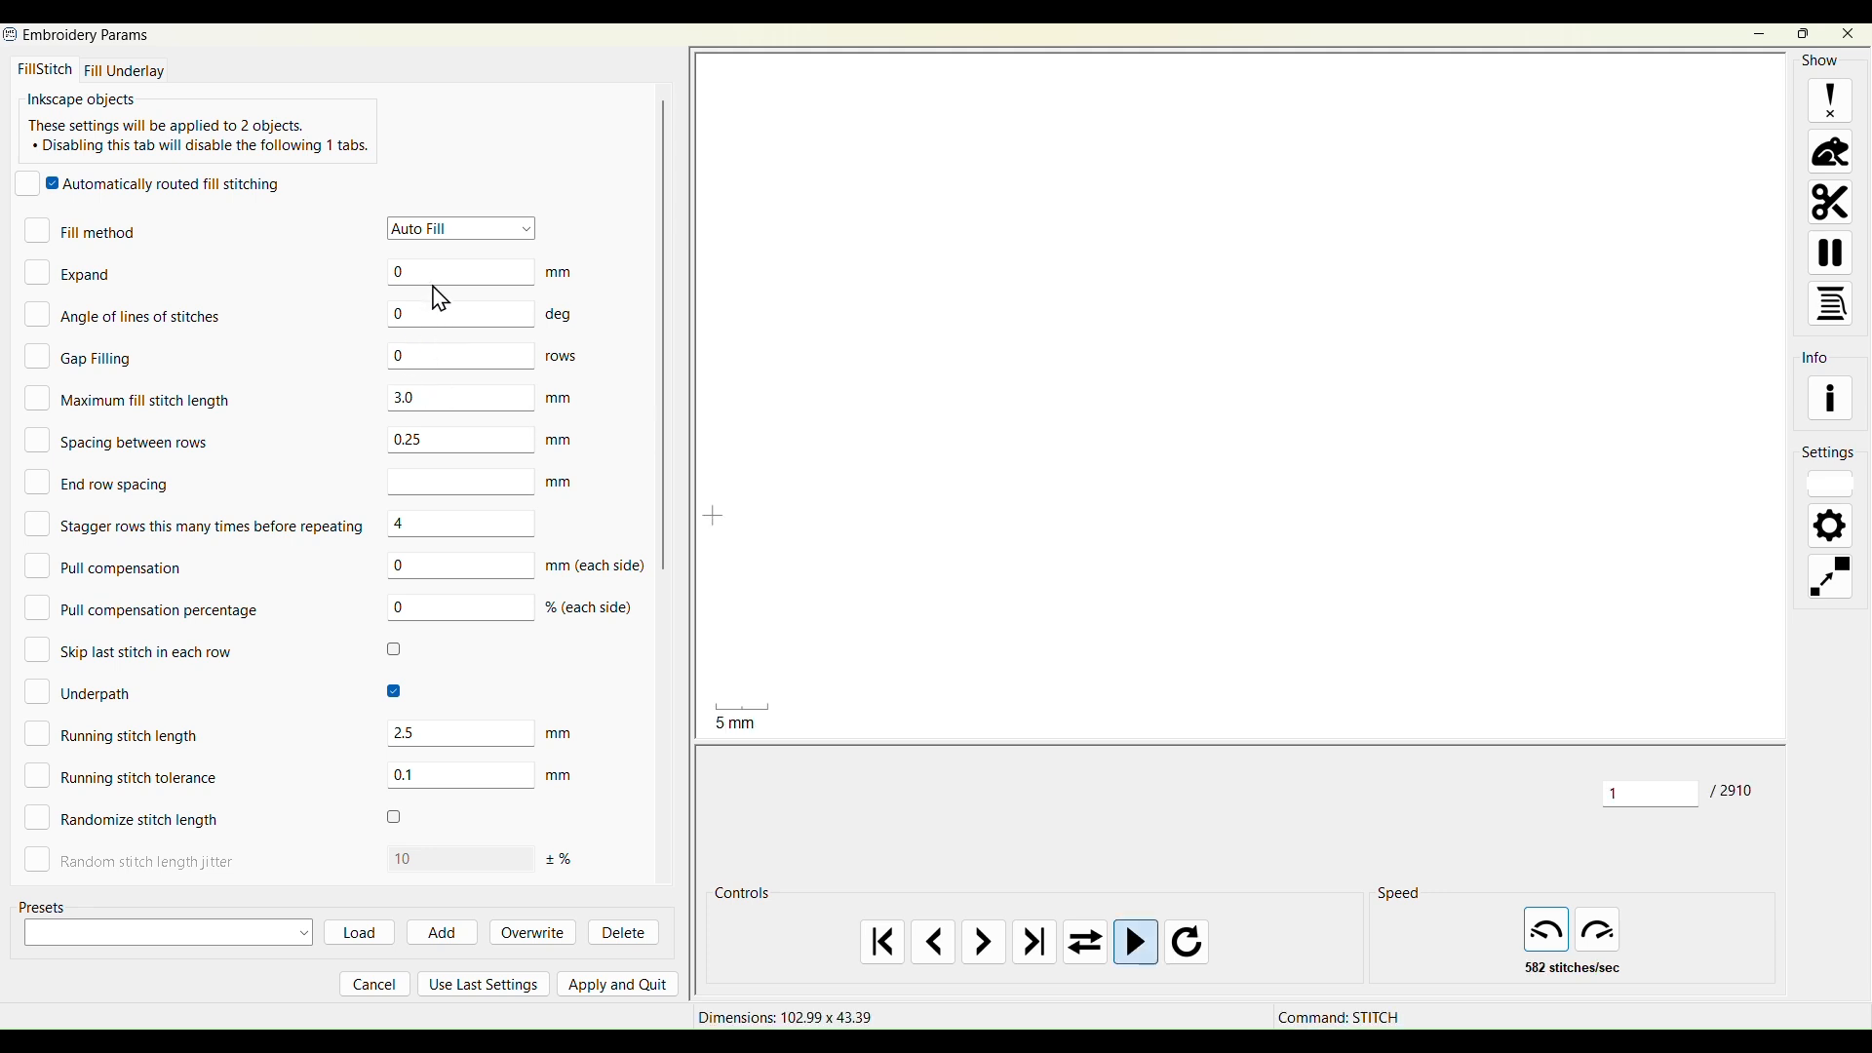
{"action": "double_click", "coordinate": [454, 313]}
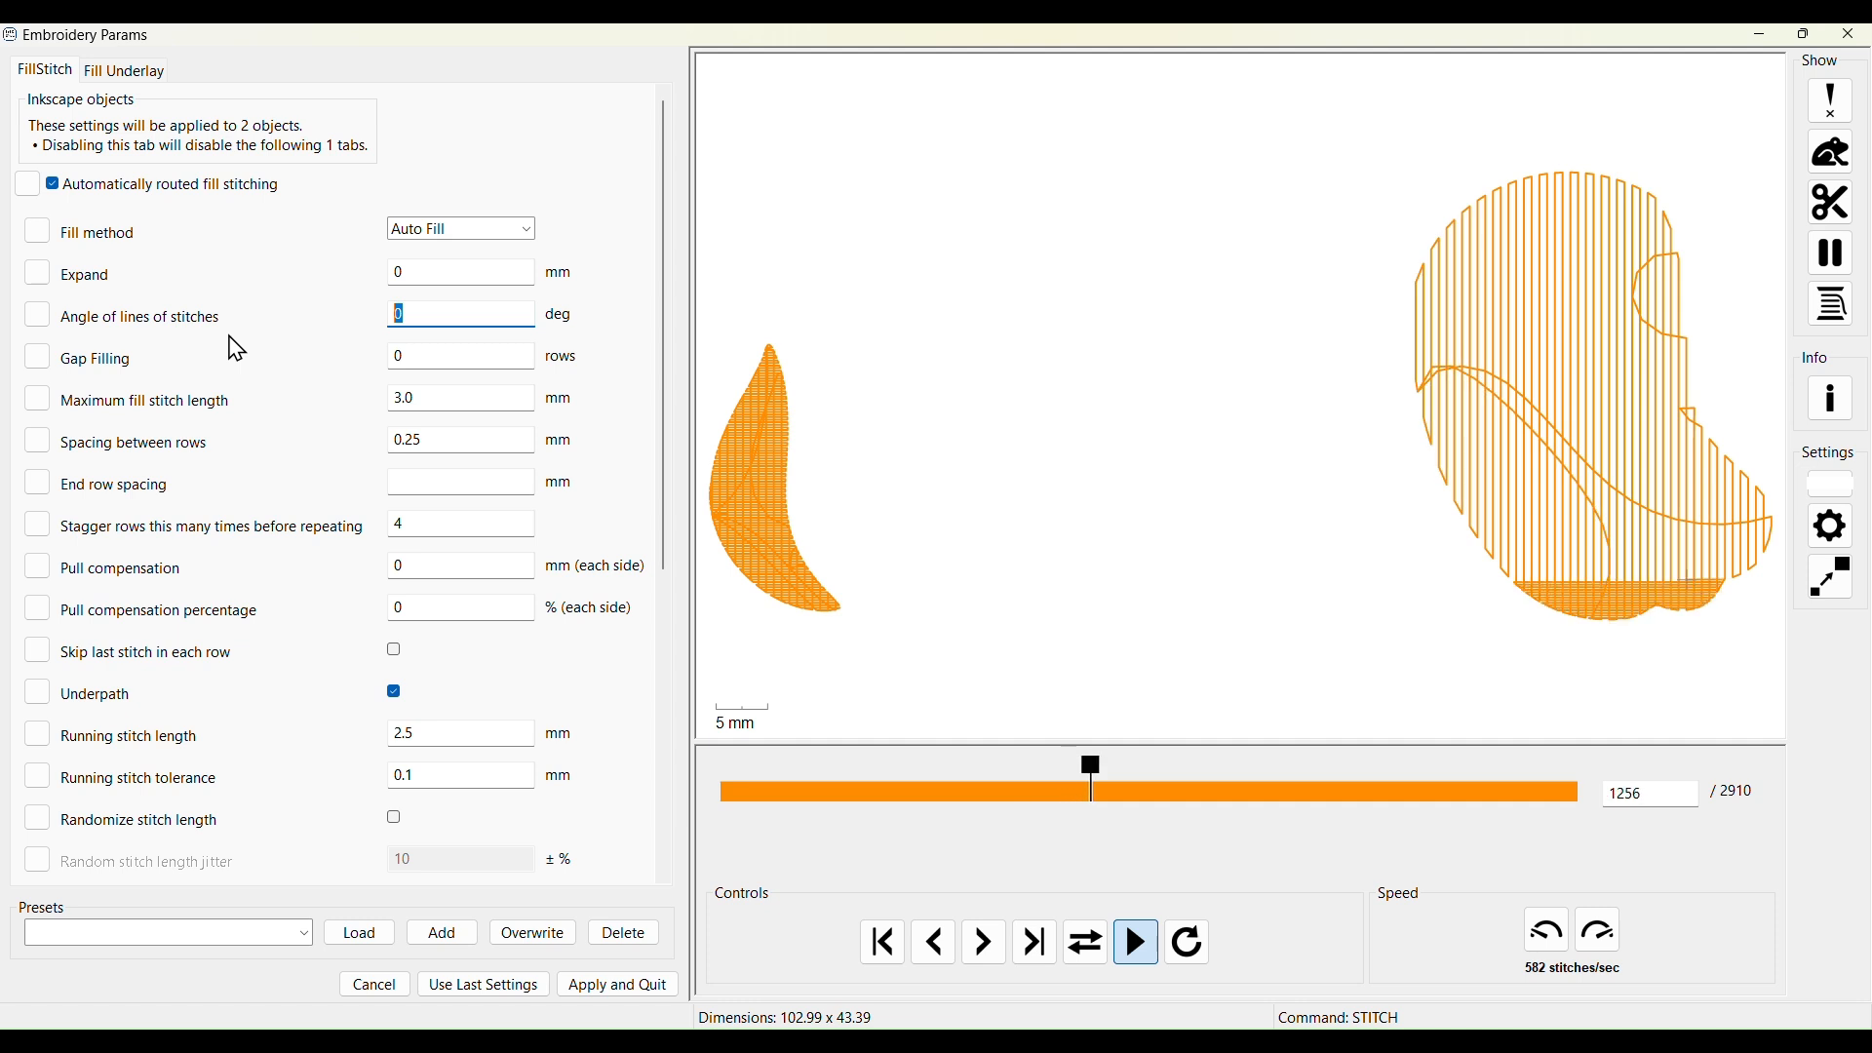
{"action": "type", "text": "45"}
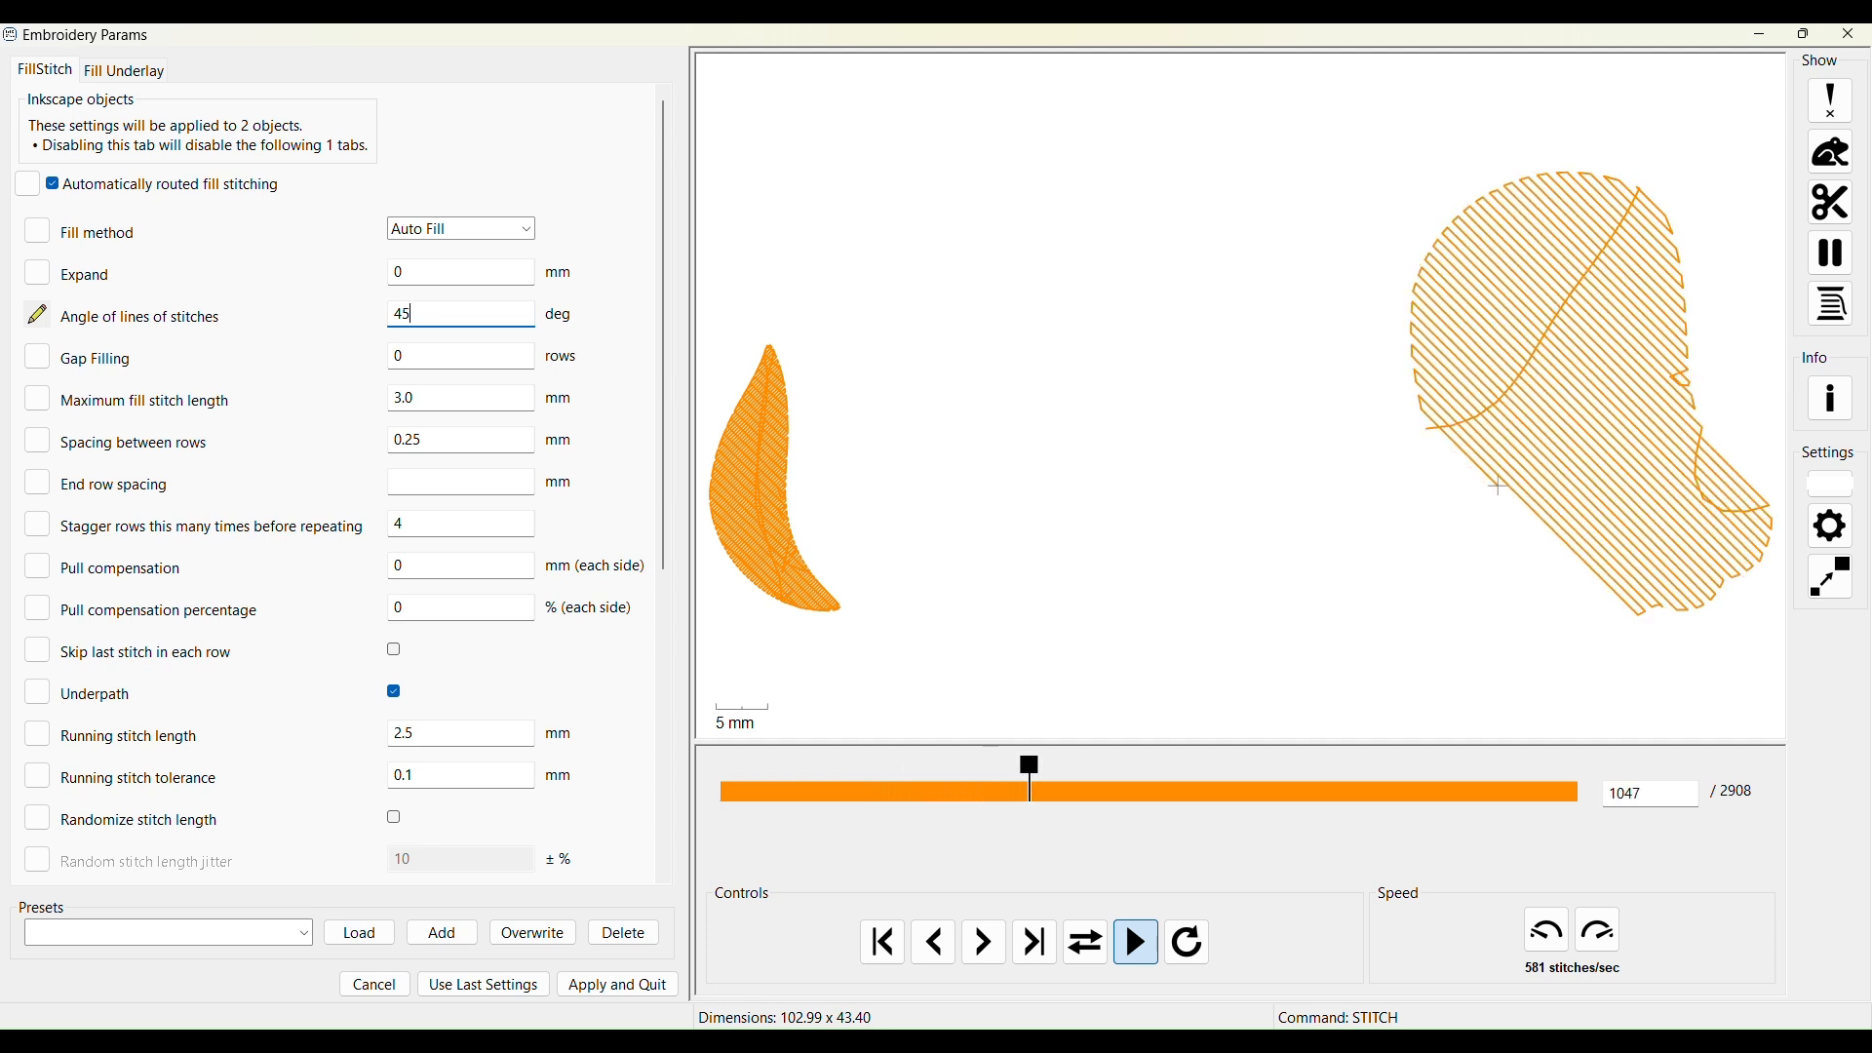
{"action": "type", "text": "-"}
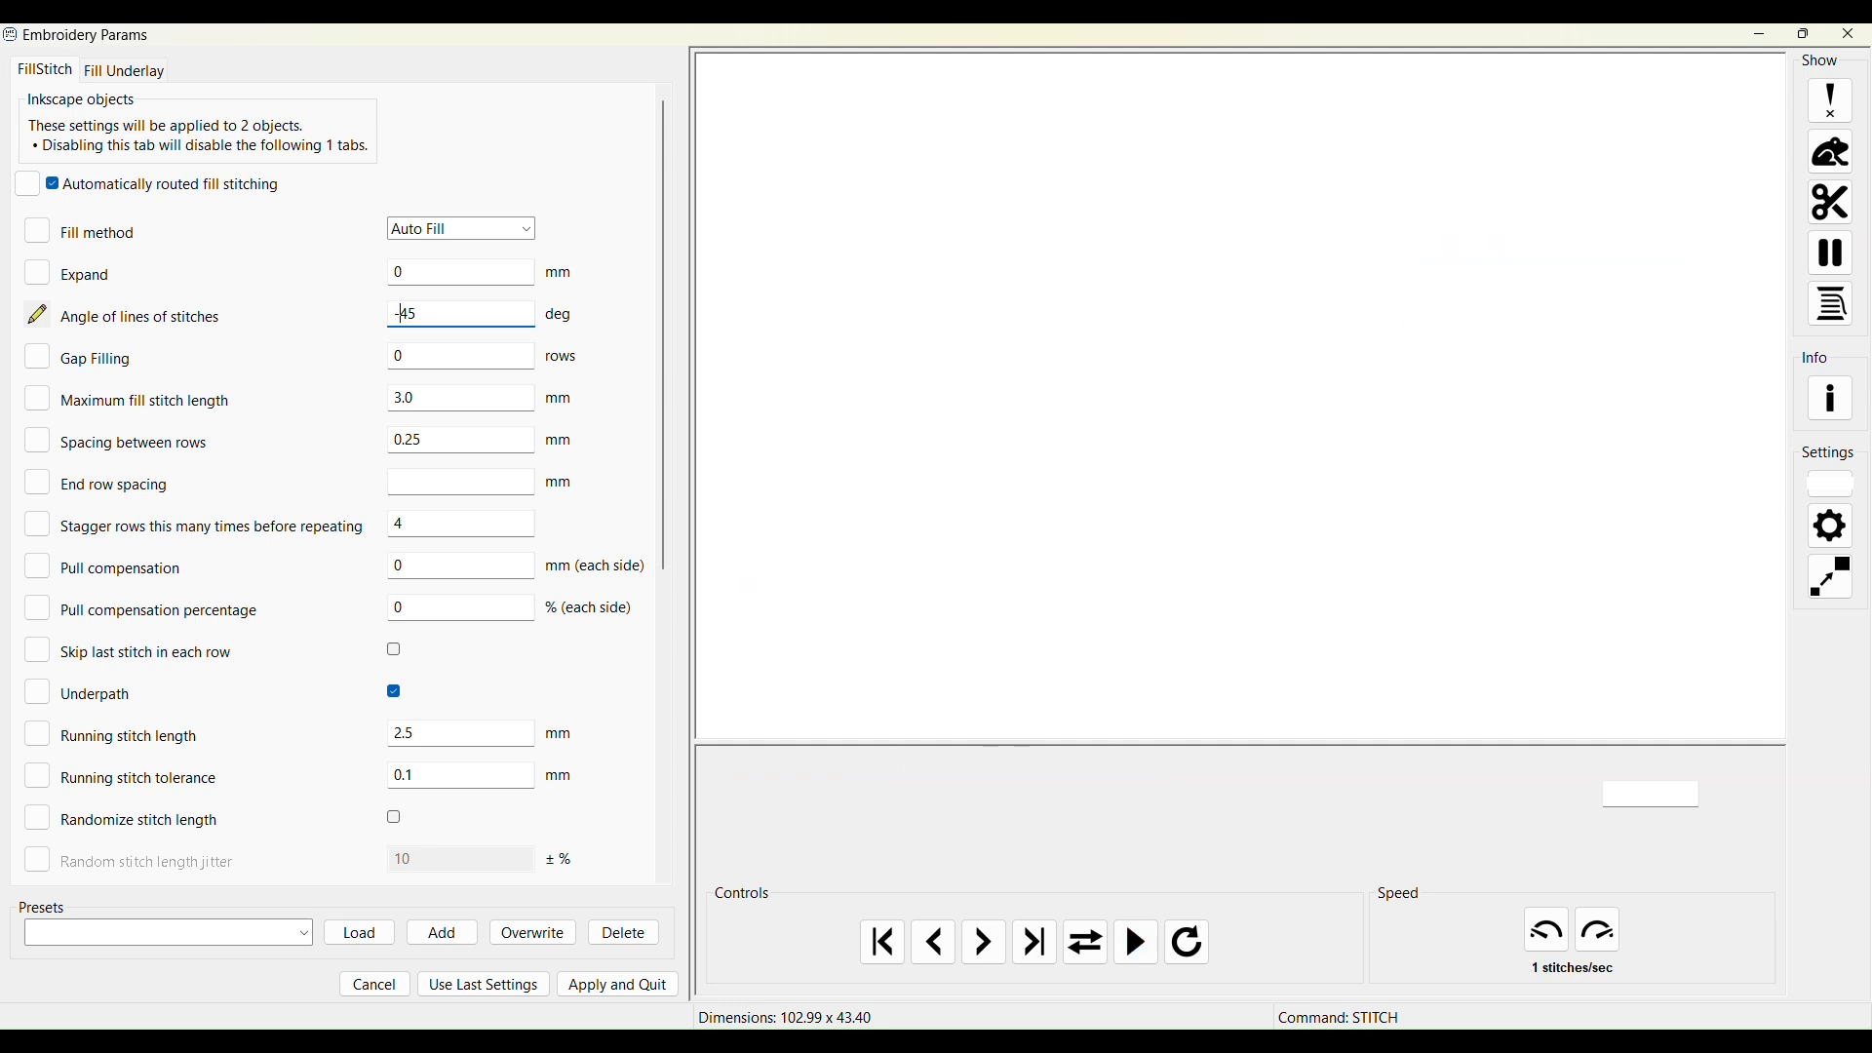
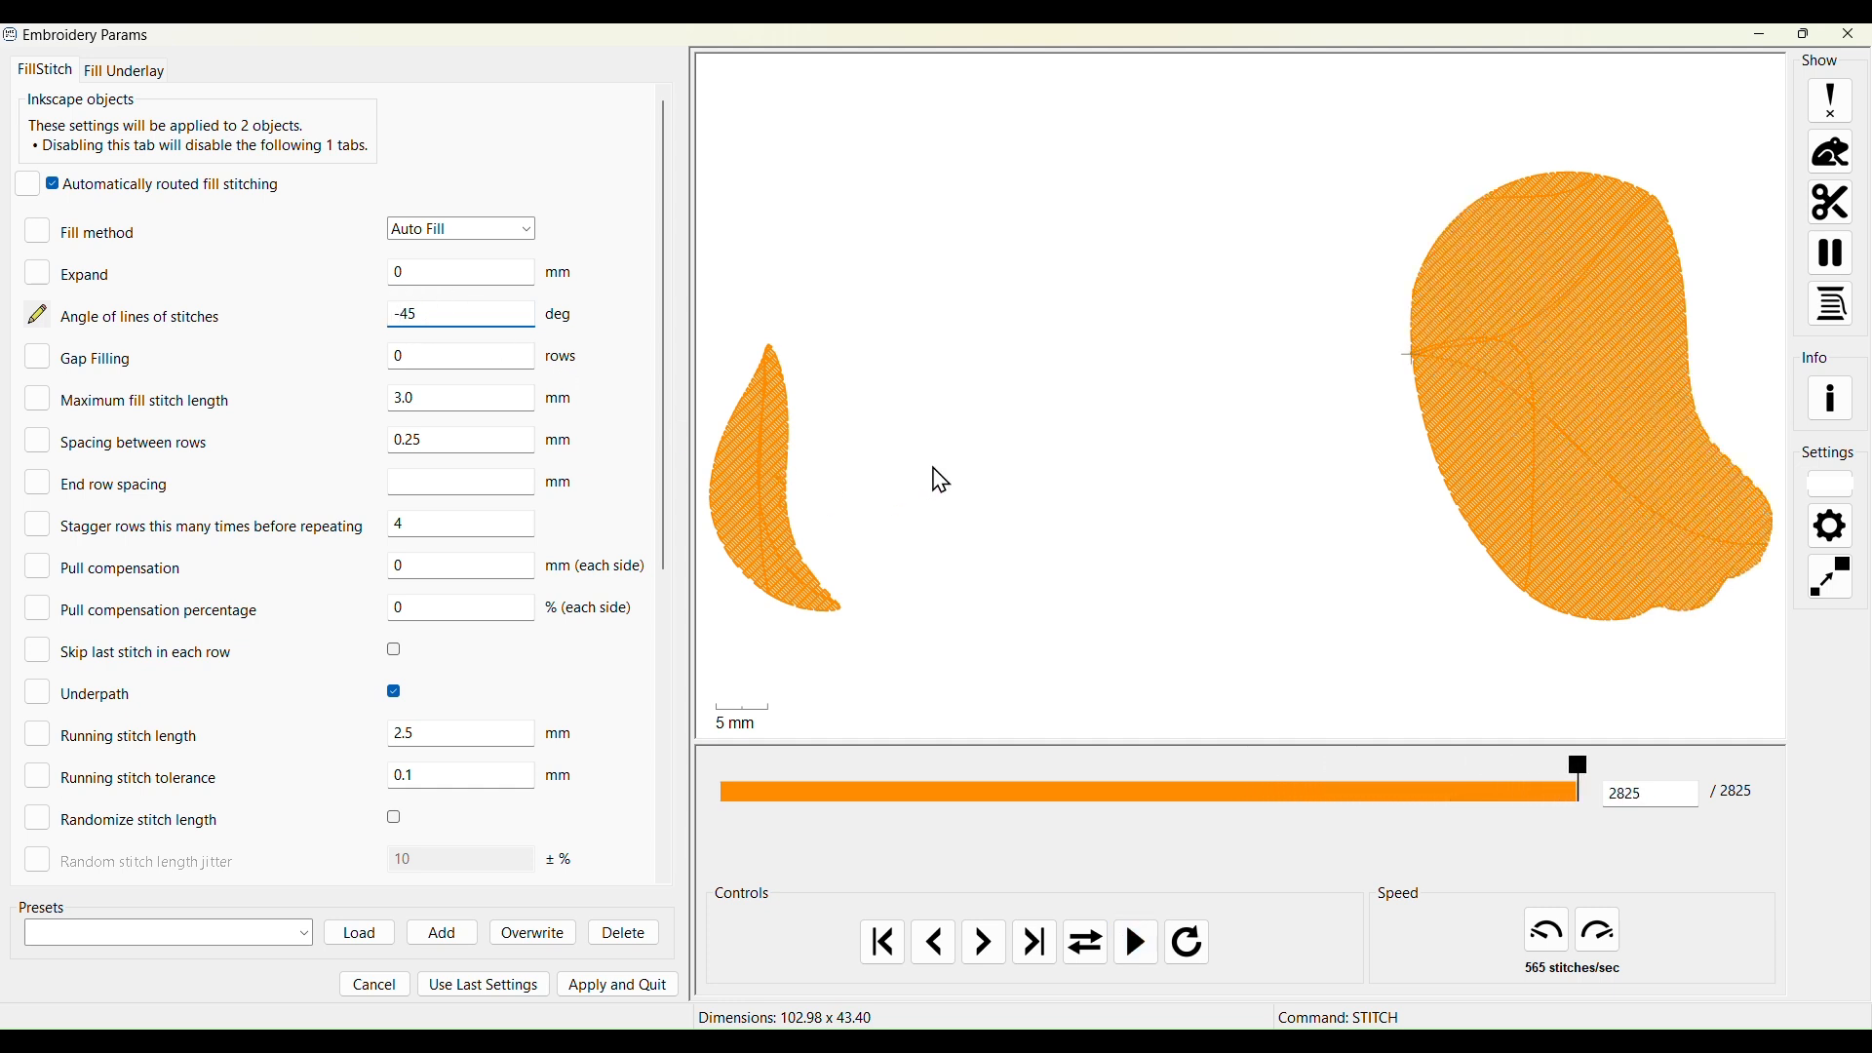
{"action": "left_click", "coordinate": [621, 986]}
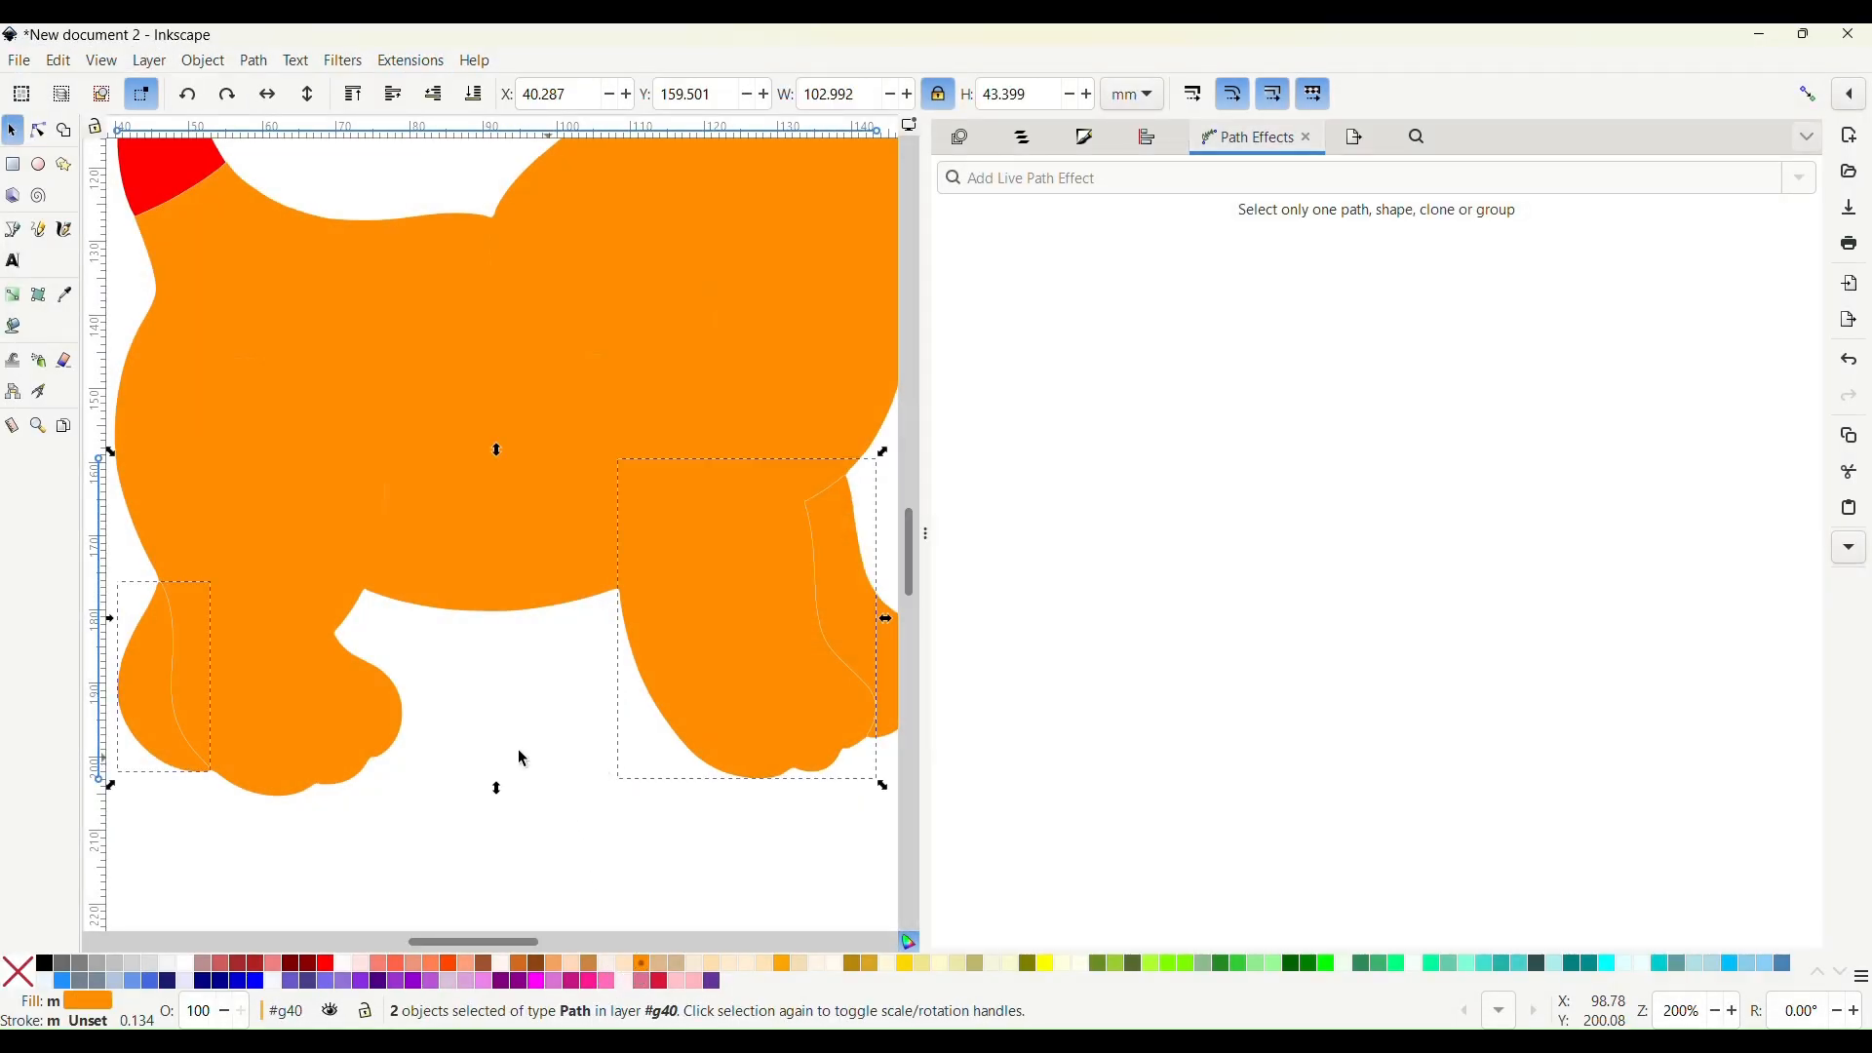
Set the fill stitch angle of the near hind leg and far front leg to 45 degrees in Ink/Stitch Params and apply it
{"action": "left_click", "coordinate": [292, 688]}
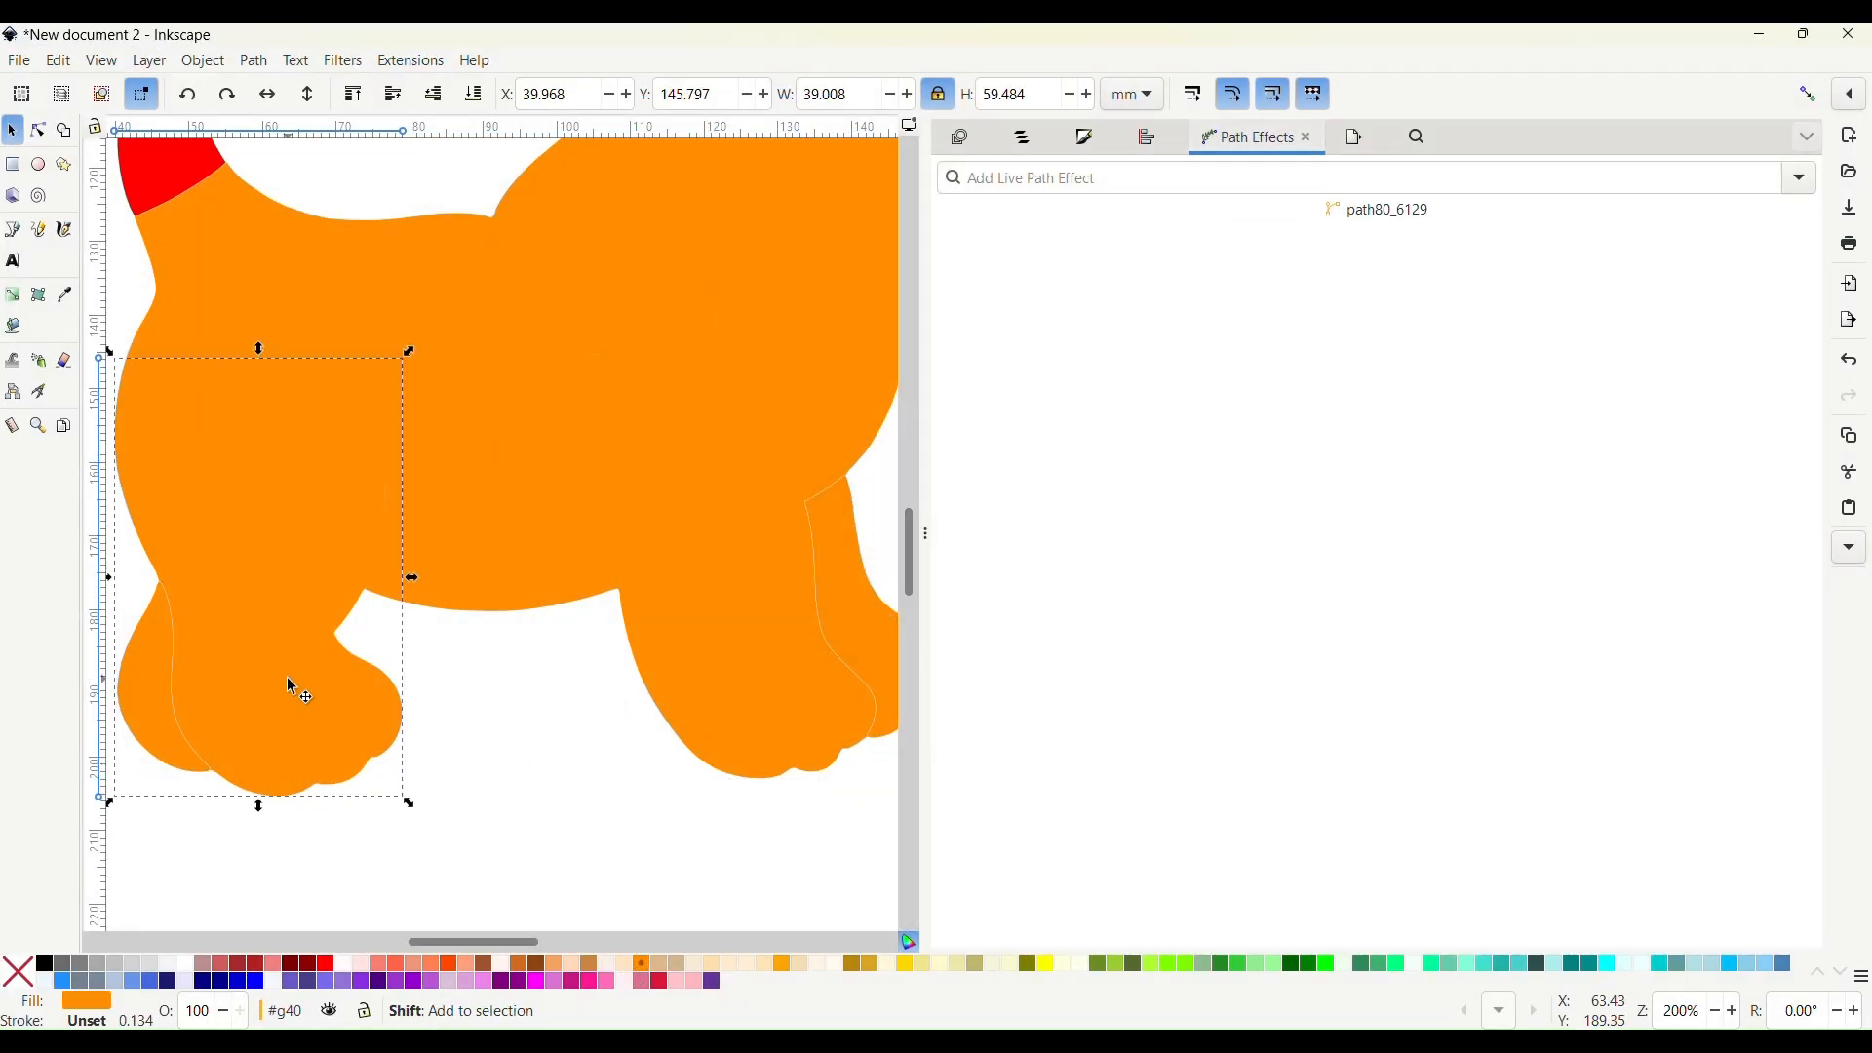
{"action": "left_click", "coordinate": [843, 607], "text": "shift"}
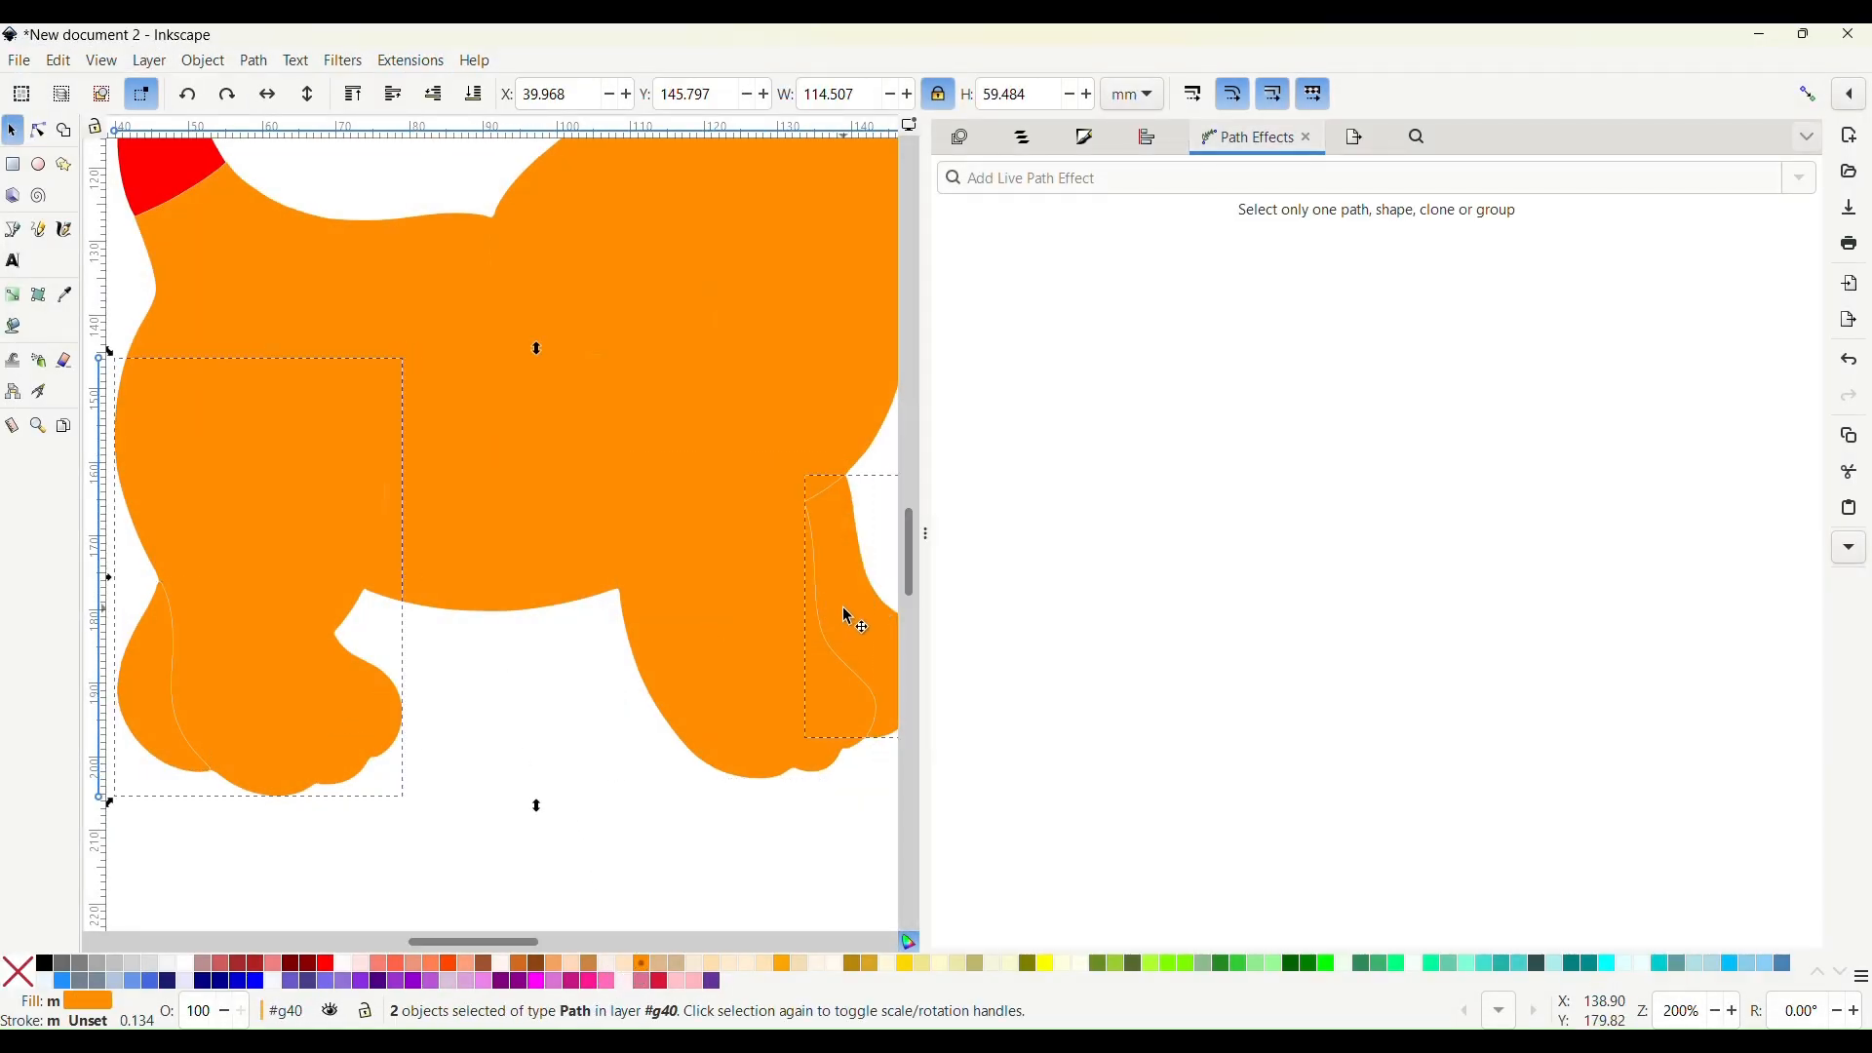
{"action": "left_click", "coordinate": [38, 134]}
{"action": "left_click", "coordinate": [409, 62]}
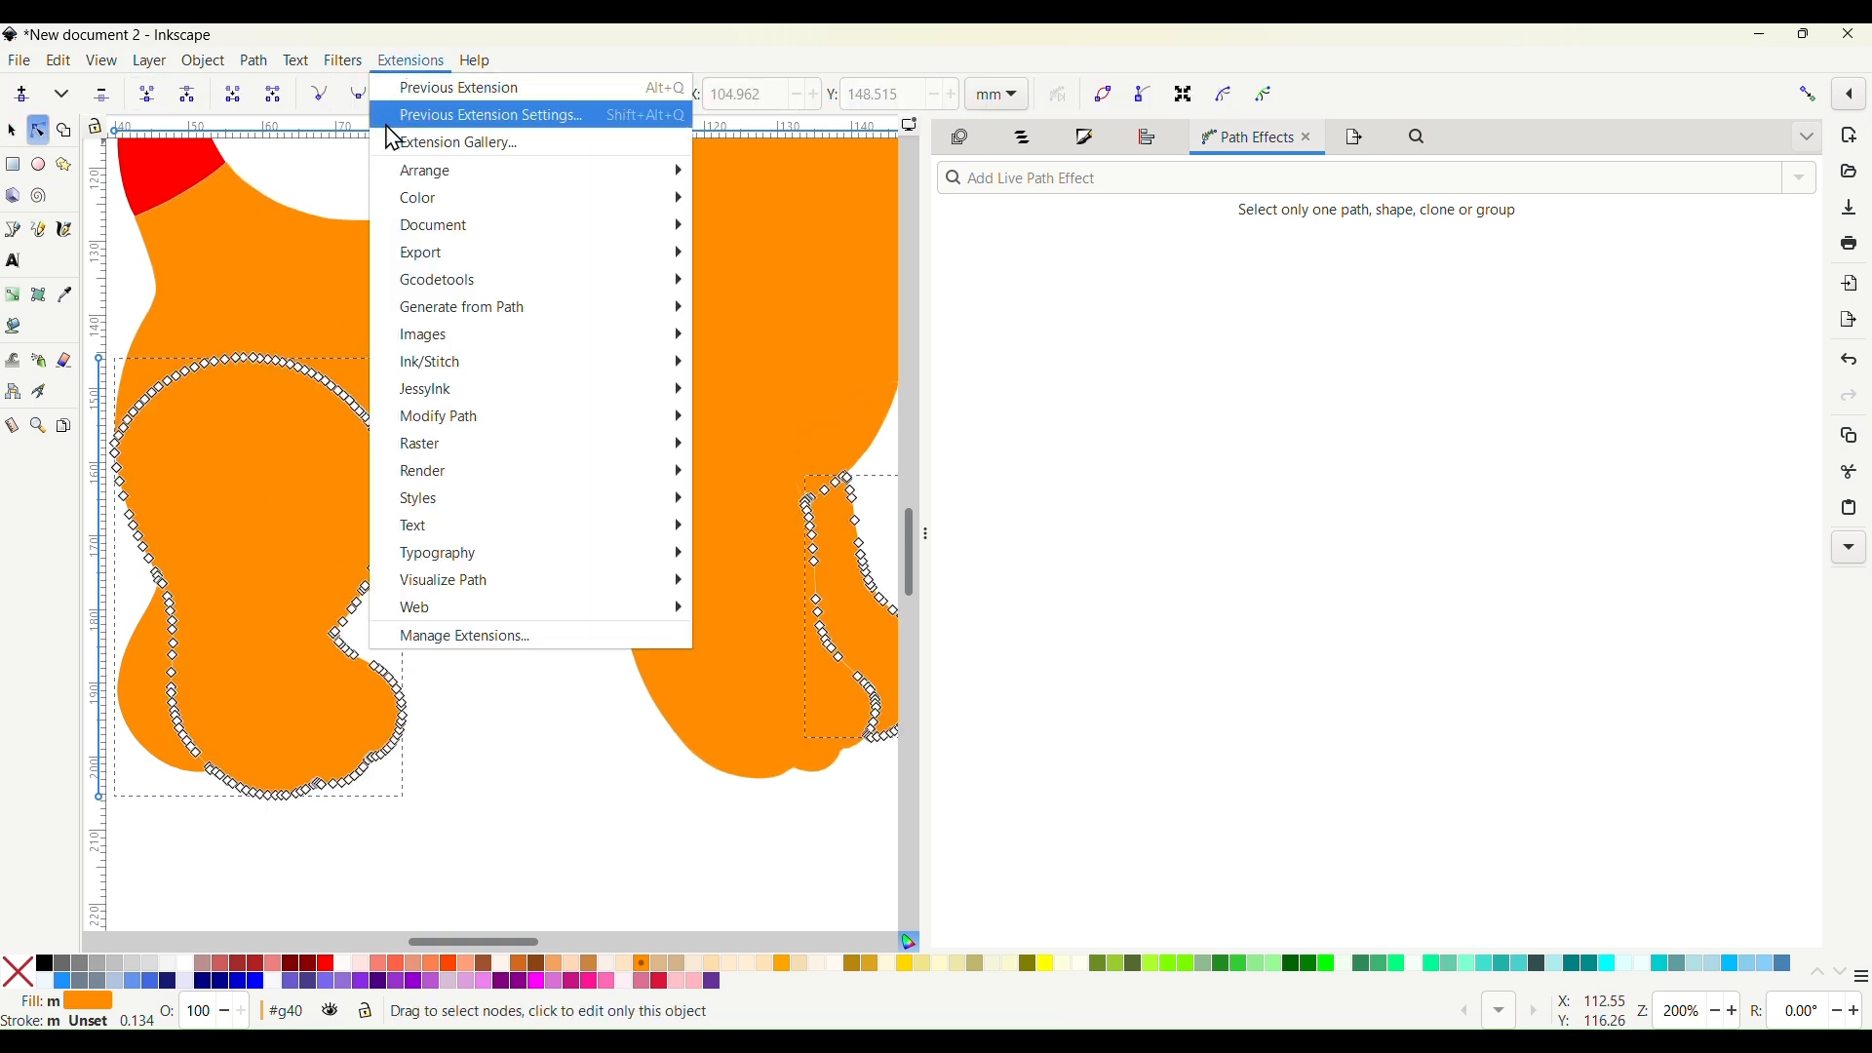
{"action": "mouse_move", "coordinate": [434, 364]}
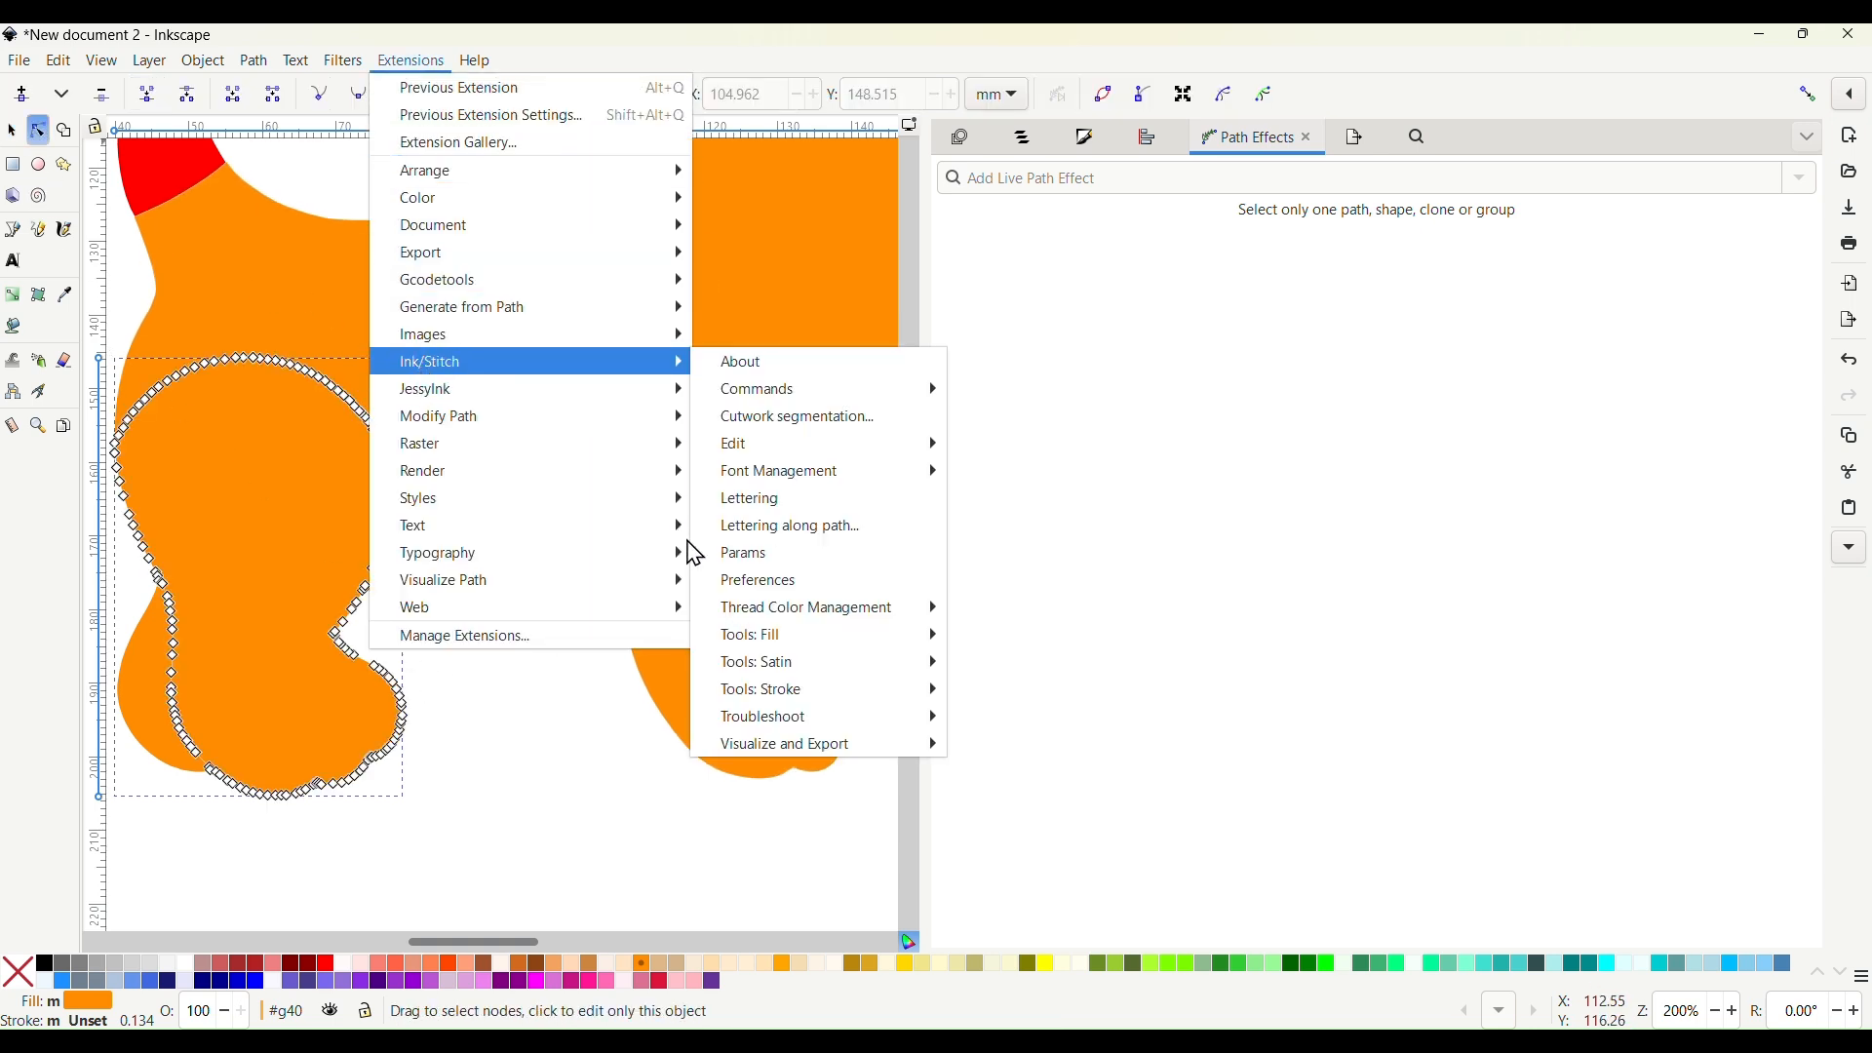
{"action": "left_click", "coordinate": [734, 554]}
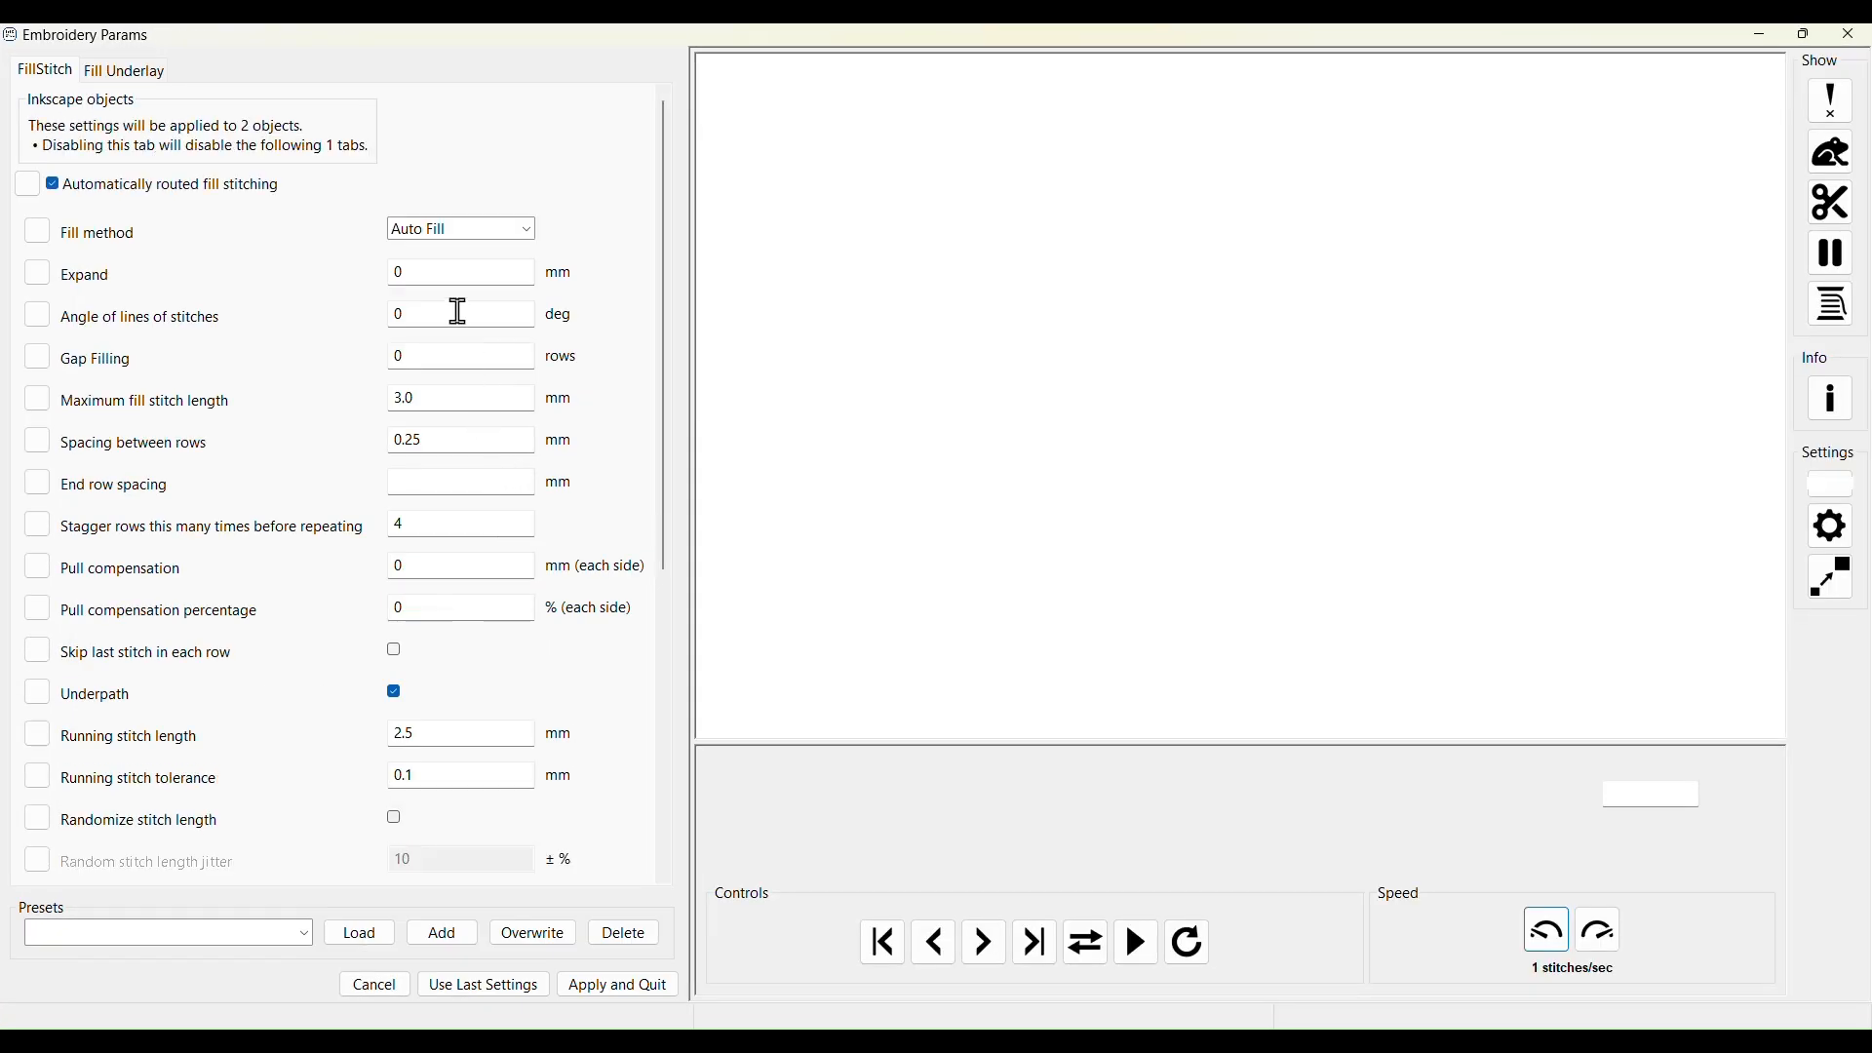
{"action": "type", "text": "45"}
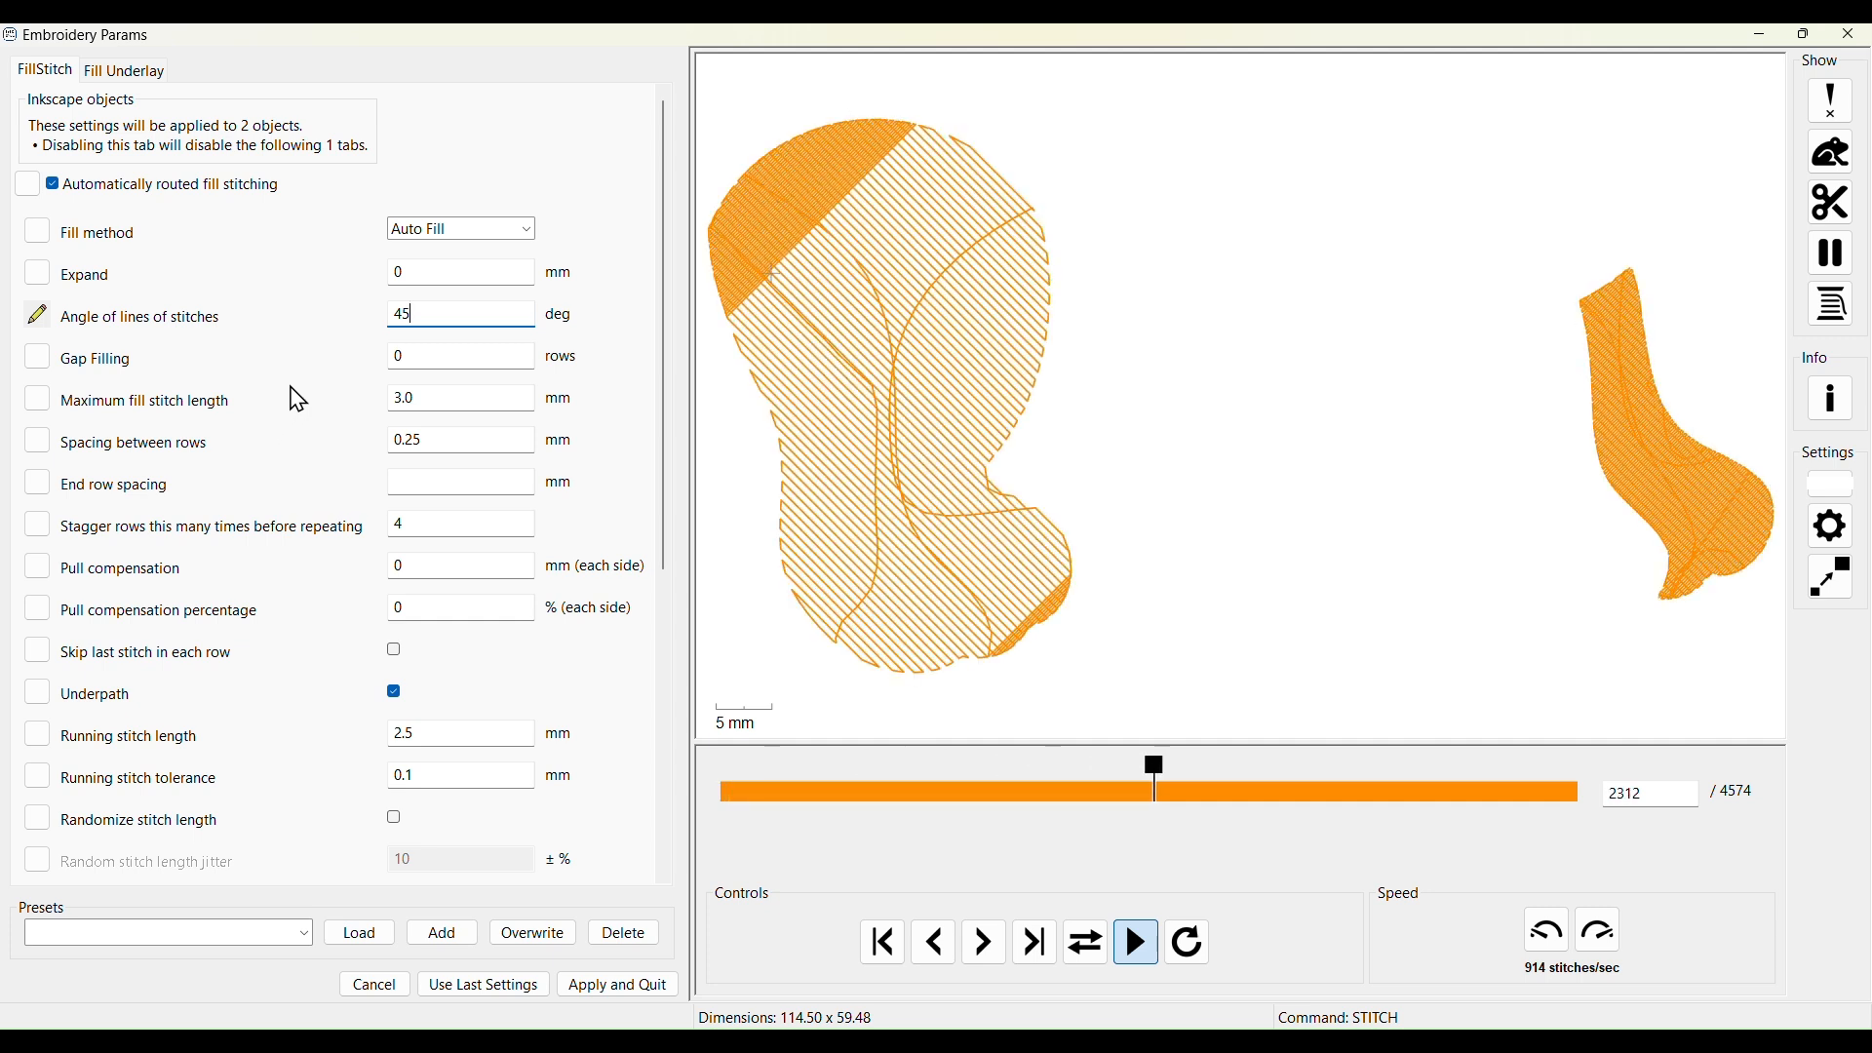
{"action": "left_click", "coordinate": [654, 990]}
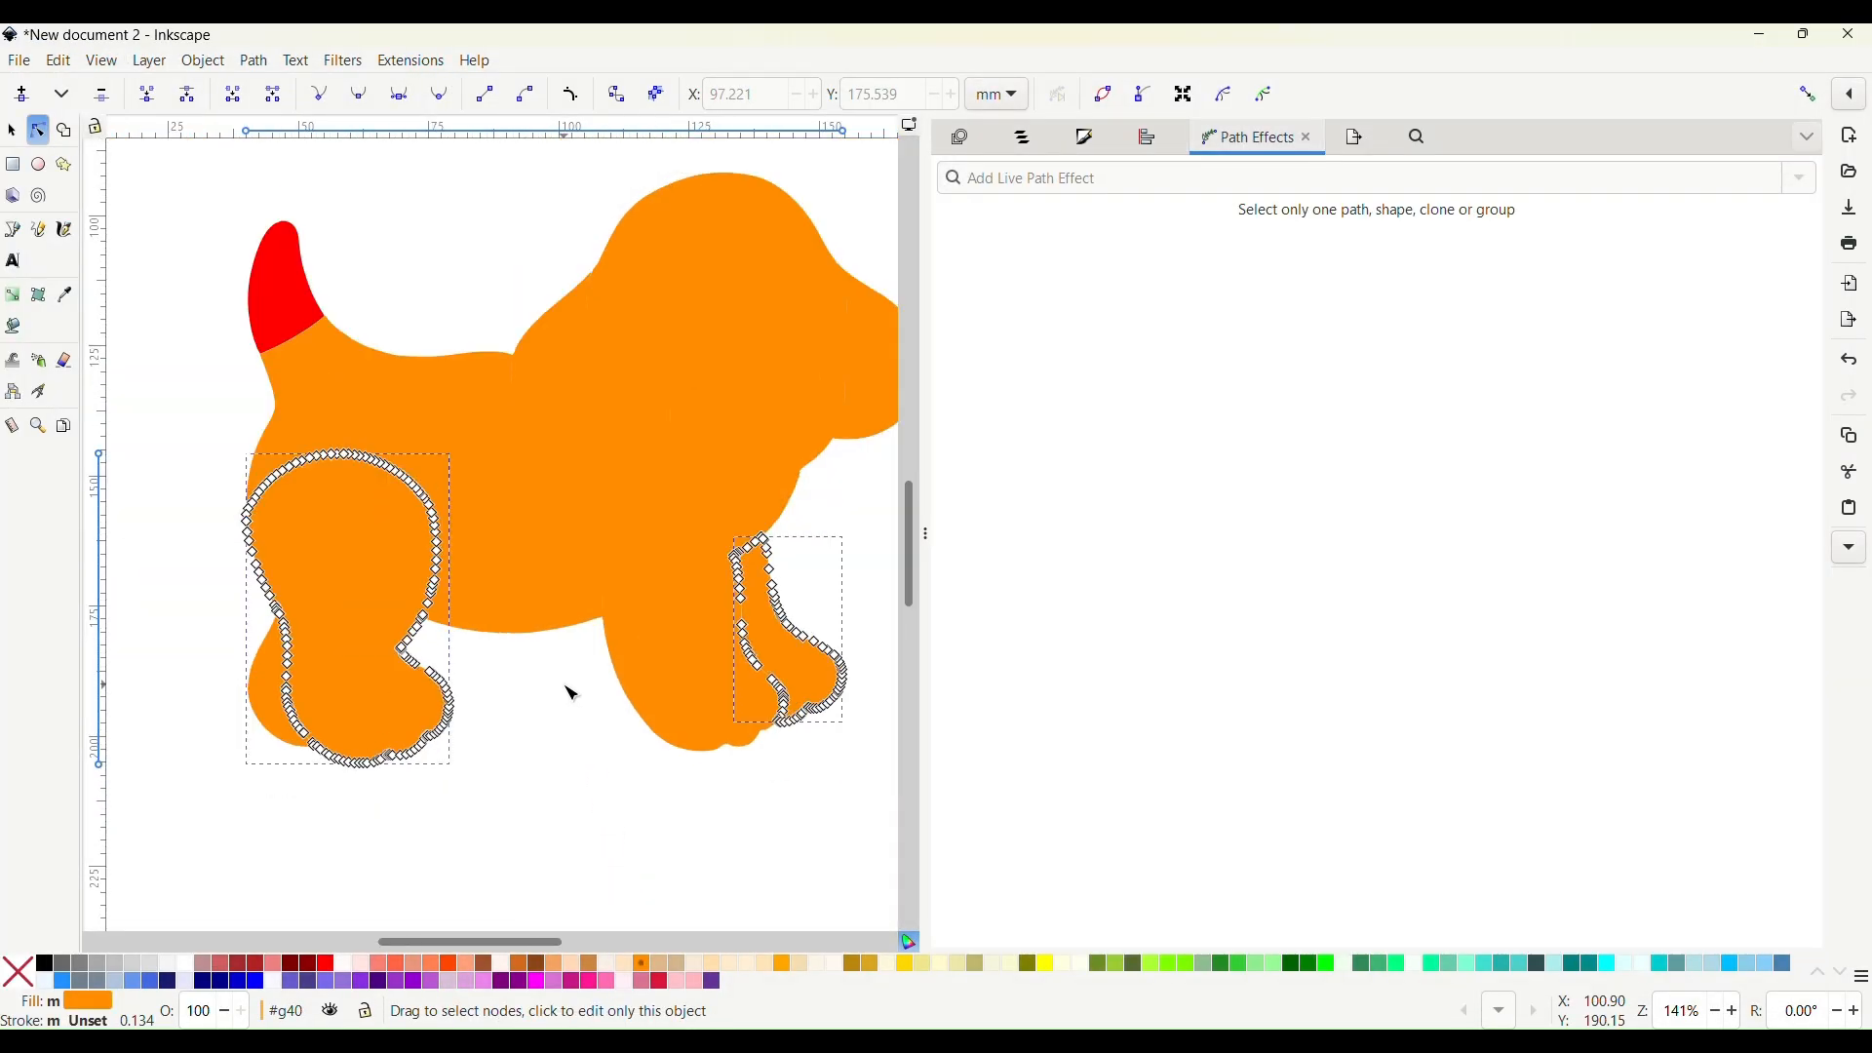
Check the fill stitch settings and stitch preview of the dog's body piece in Ink/Stitch Params, closing it without changes
{"action": "left_click", "coordinate": [558, 532]}
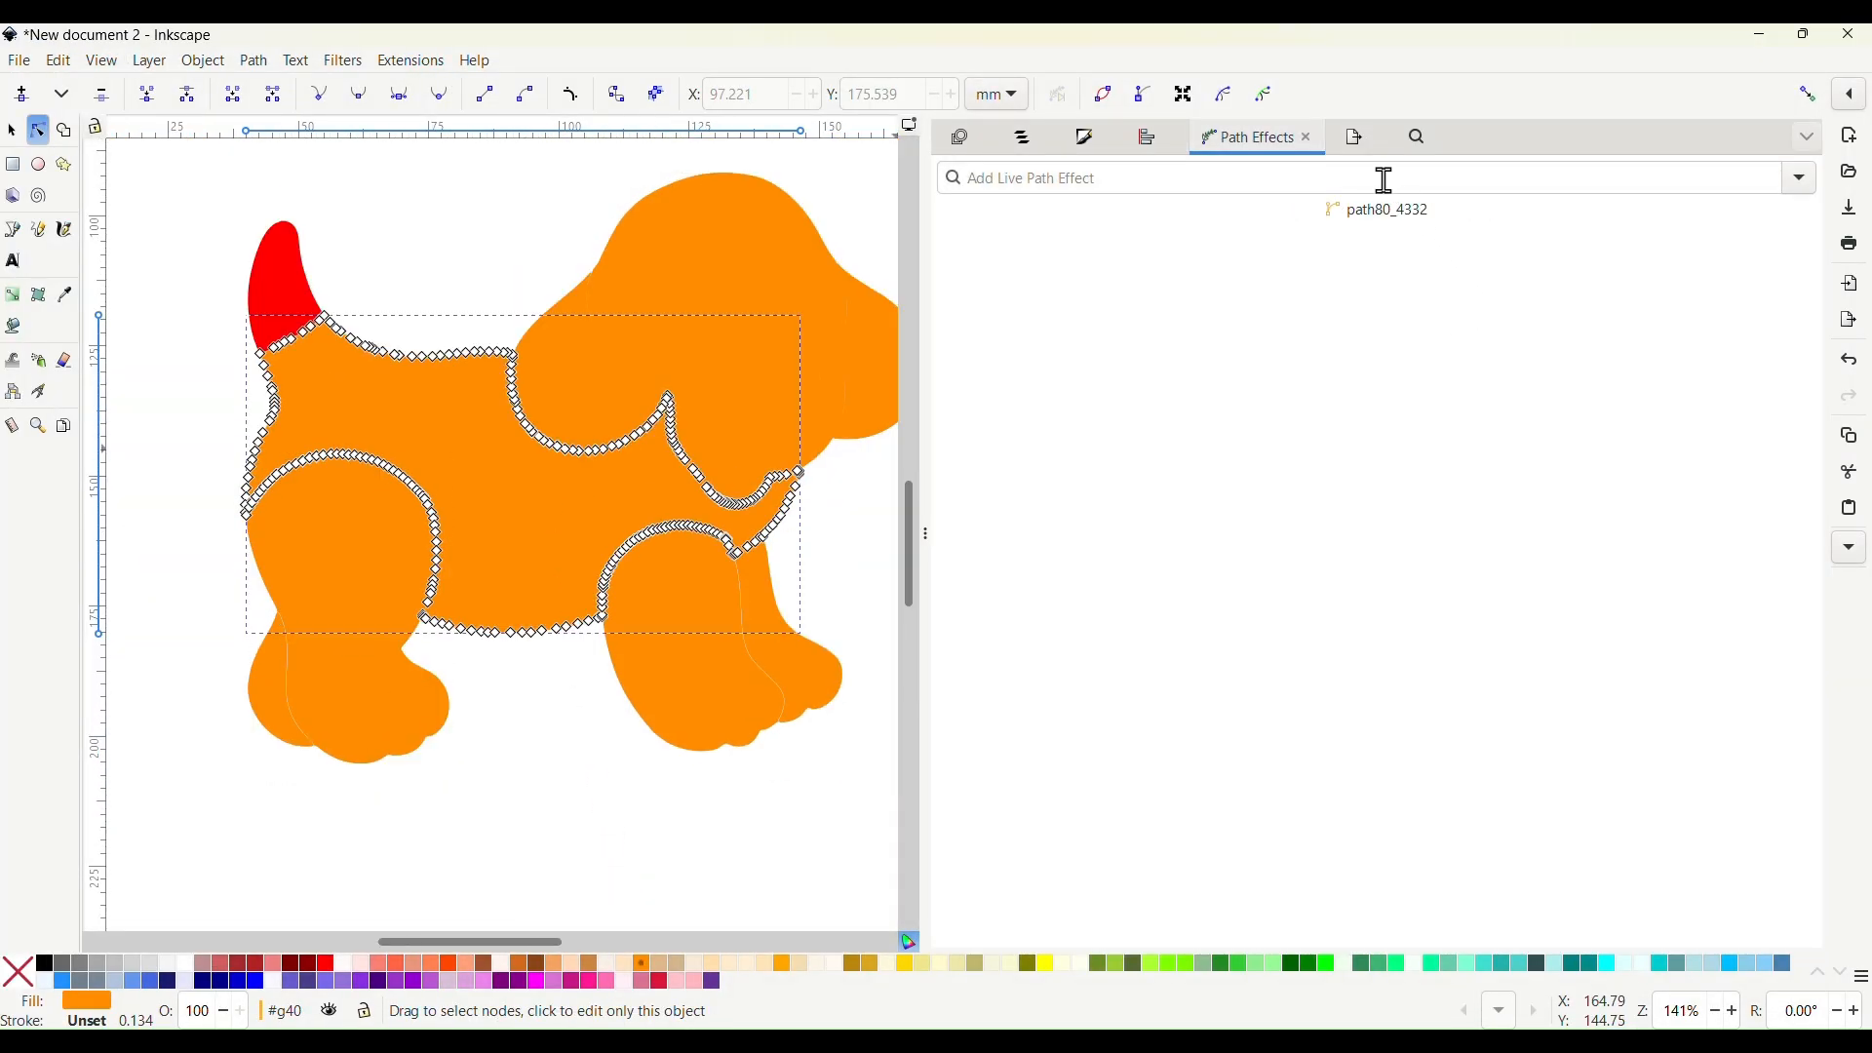
{"action": "left_click", "coordinate": [409, 60]}
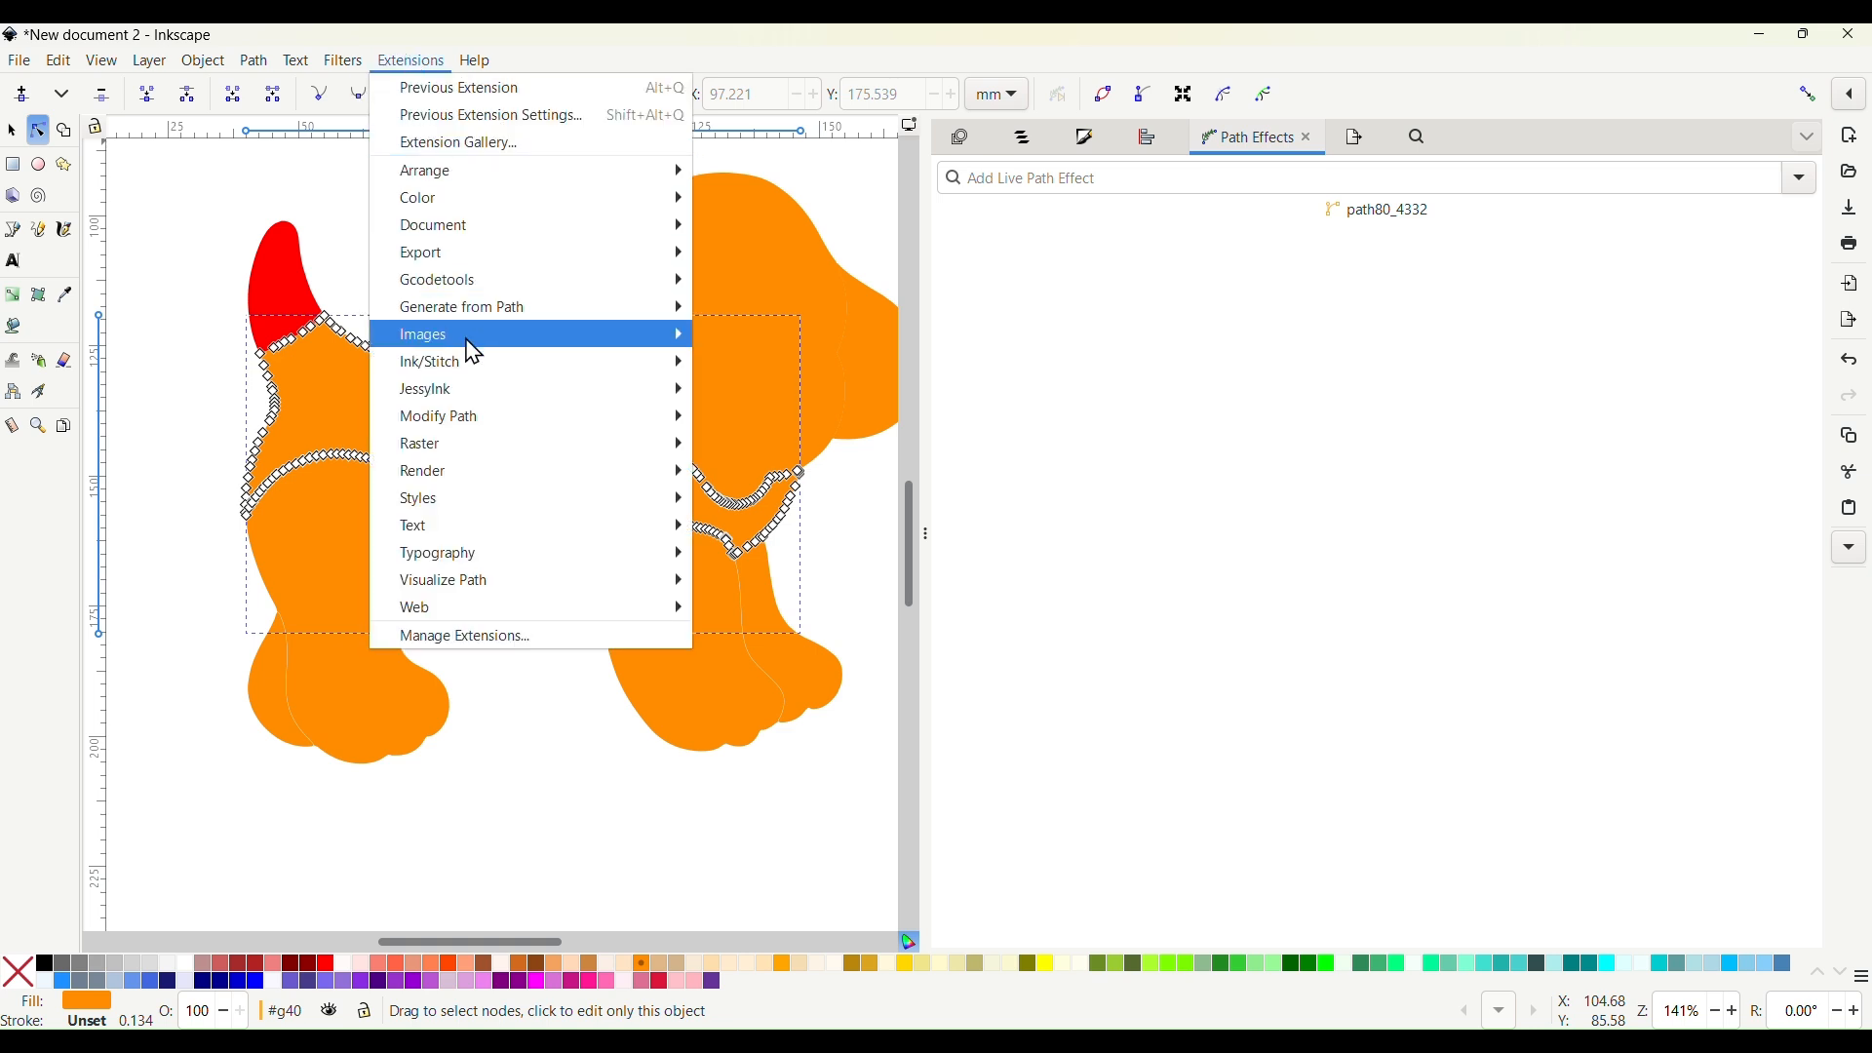
{"action": "mouse_move", "coordinate": [489, 368]}
{"action": "left_click", "coordinate": [758, 554]}
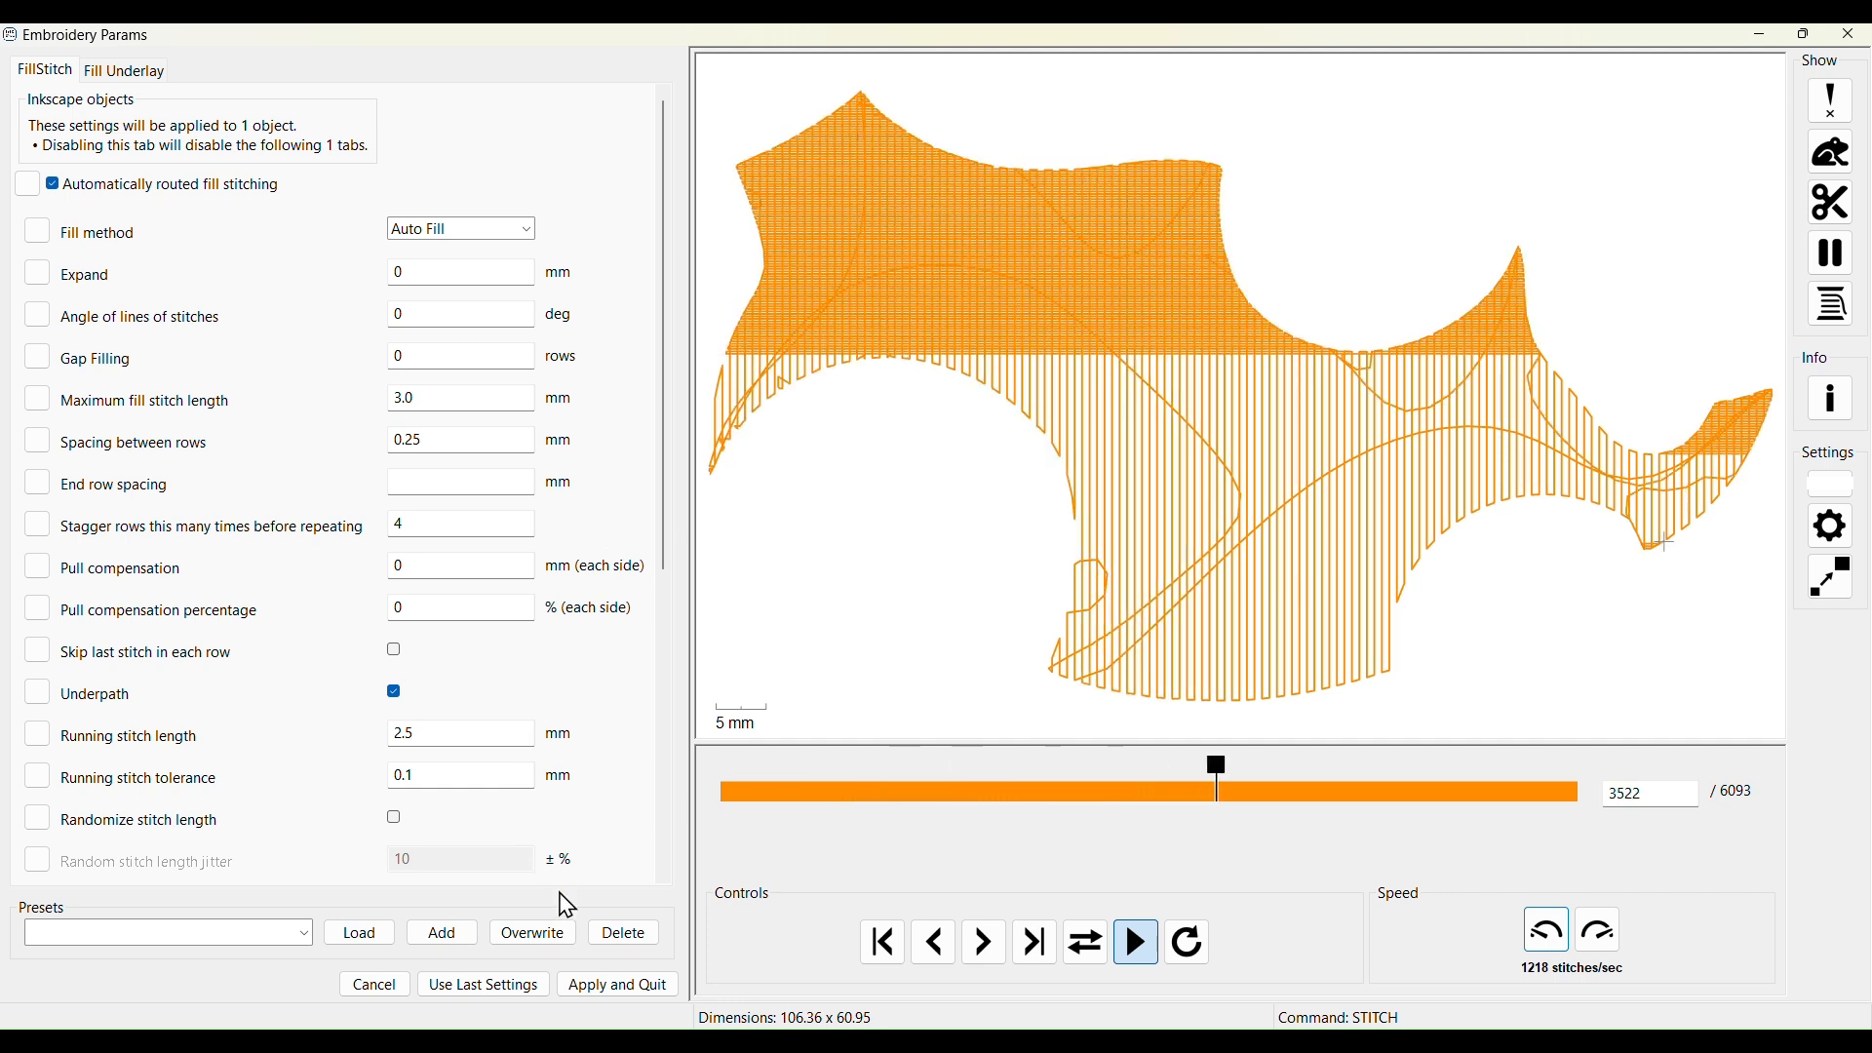
{"action": "left_click", "coordinate": [376, 985]}
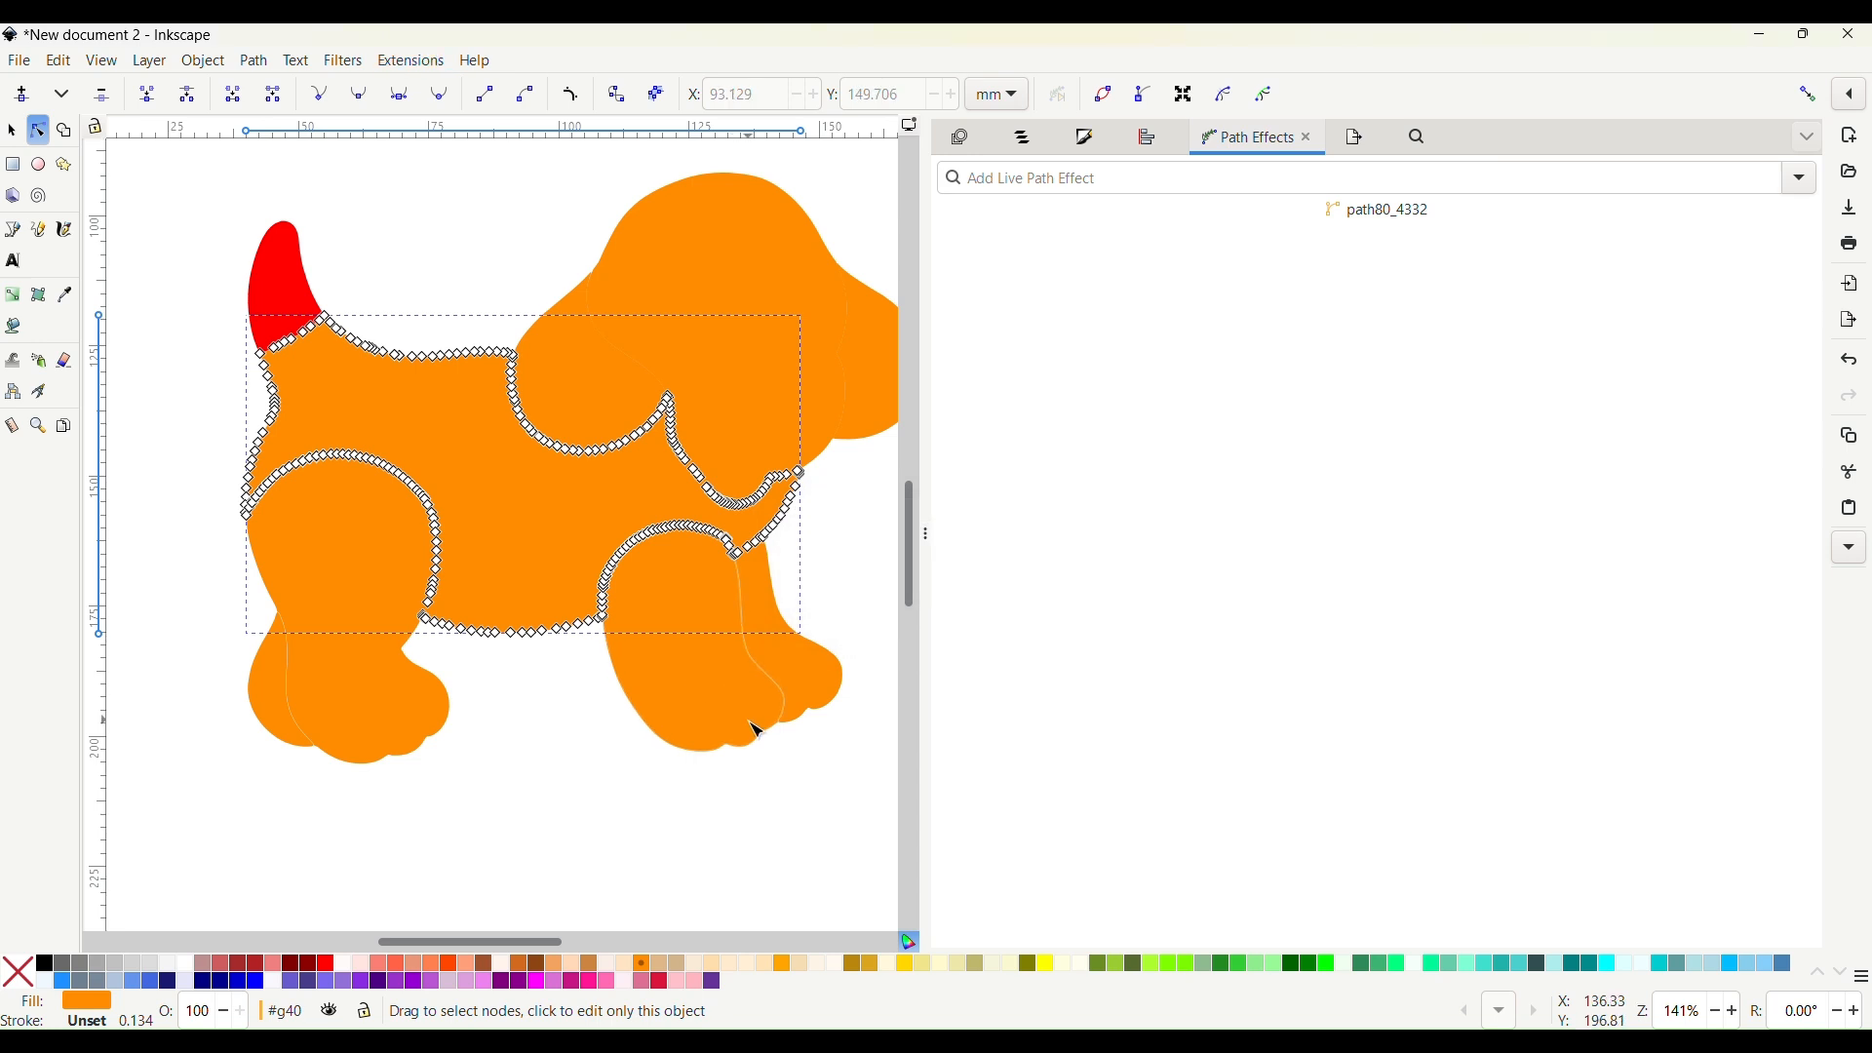
Set the fill stitch angle of the ear piece between the head and back to 60 degrees in Ink/Stitch Params and apply it
{"action": "left_click", "coordinate": [524, 800]}
{"action": "left_click", "coordinate": [554, 514]}
{"action": "left_click", "coordinate": [484, 234]}
{"action": "left_click", "coordinate": [598, 413]}
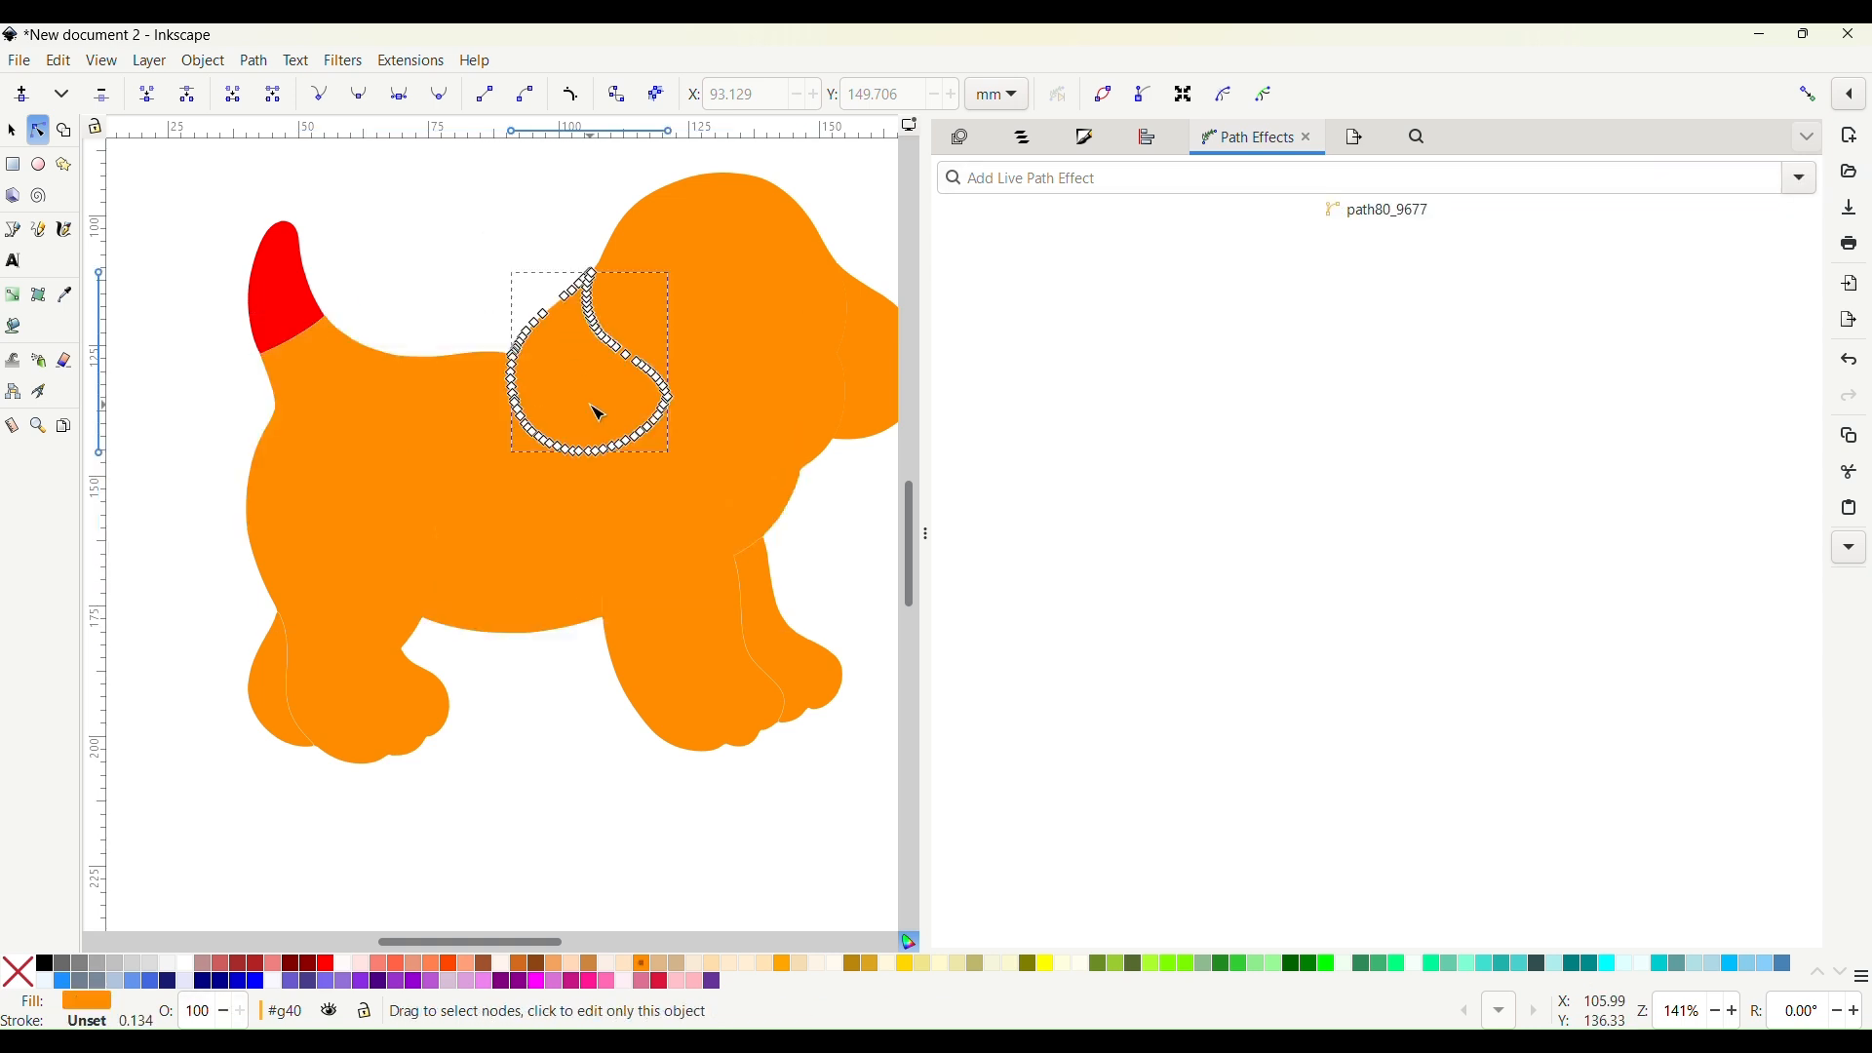
{"action": "left_click", "coordinate": [416, 64]}
{"action": "mouse_move", "coordinate": [419, 368]}
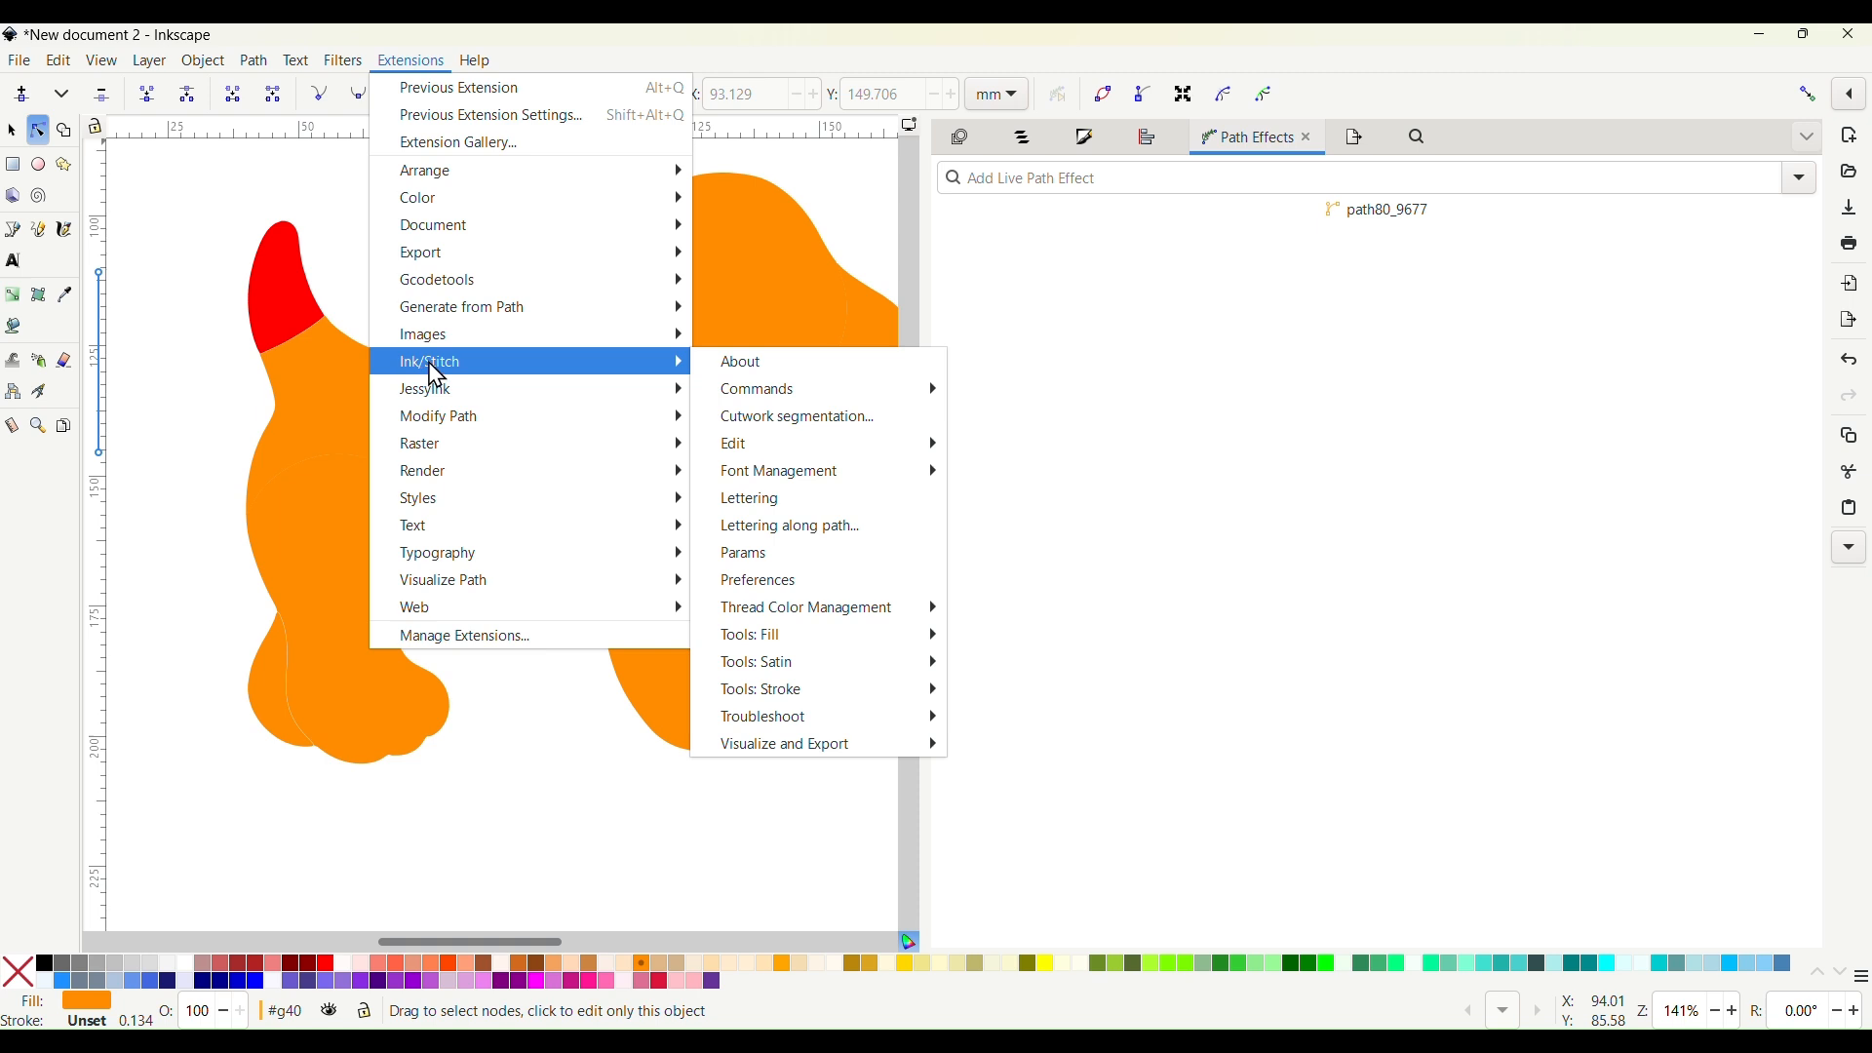
{"action": "left_click", "coordinate": [746, 557]}
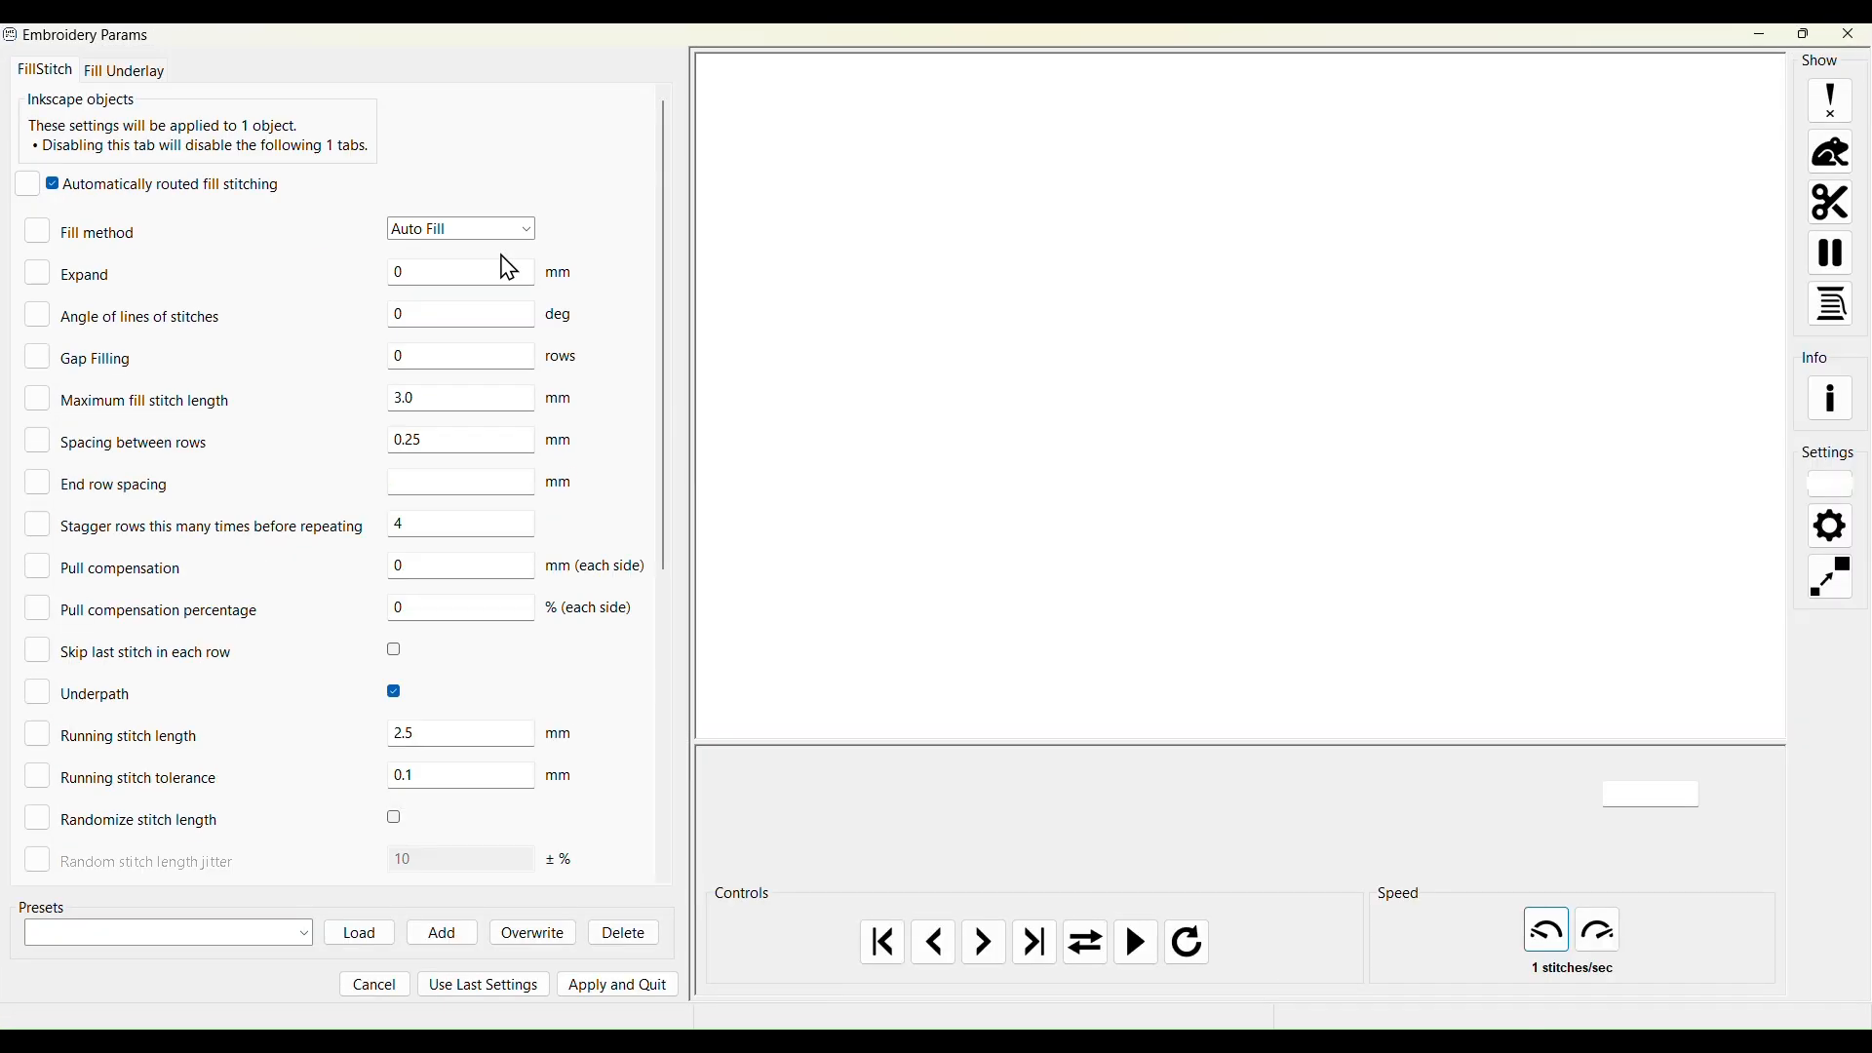
{"action": "left_click_drag", "start_coordinate": [461, 308], "coordinate": [286, 321]}
{"action": "type", "text": "60"}
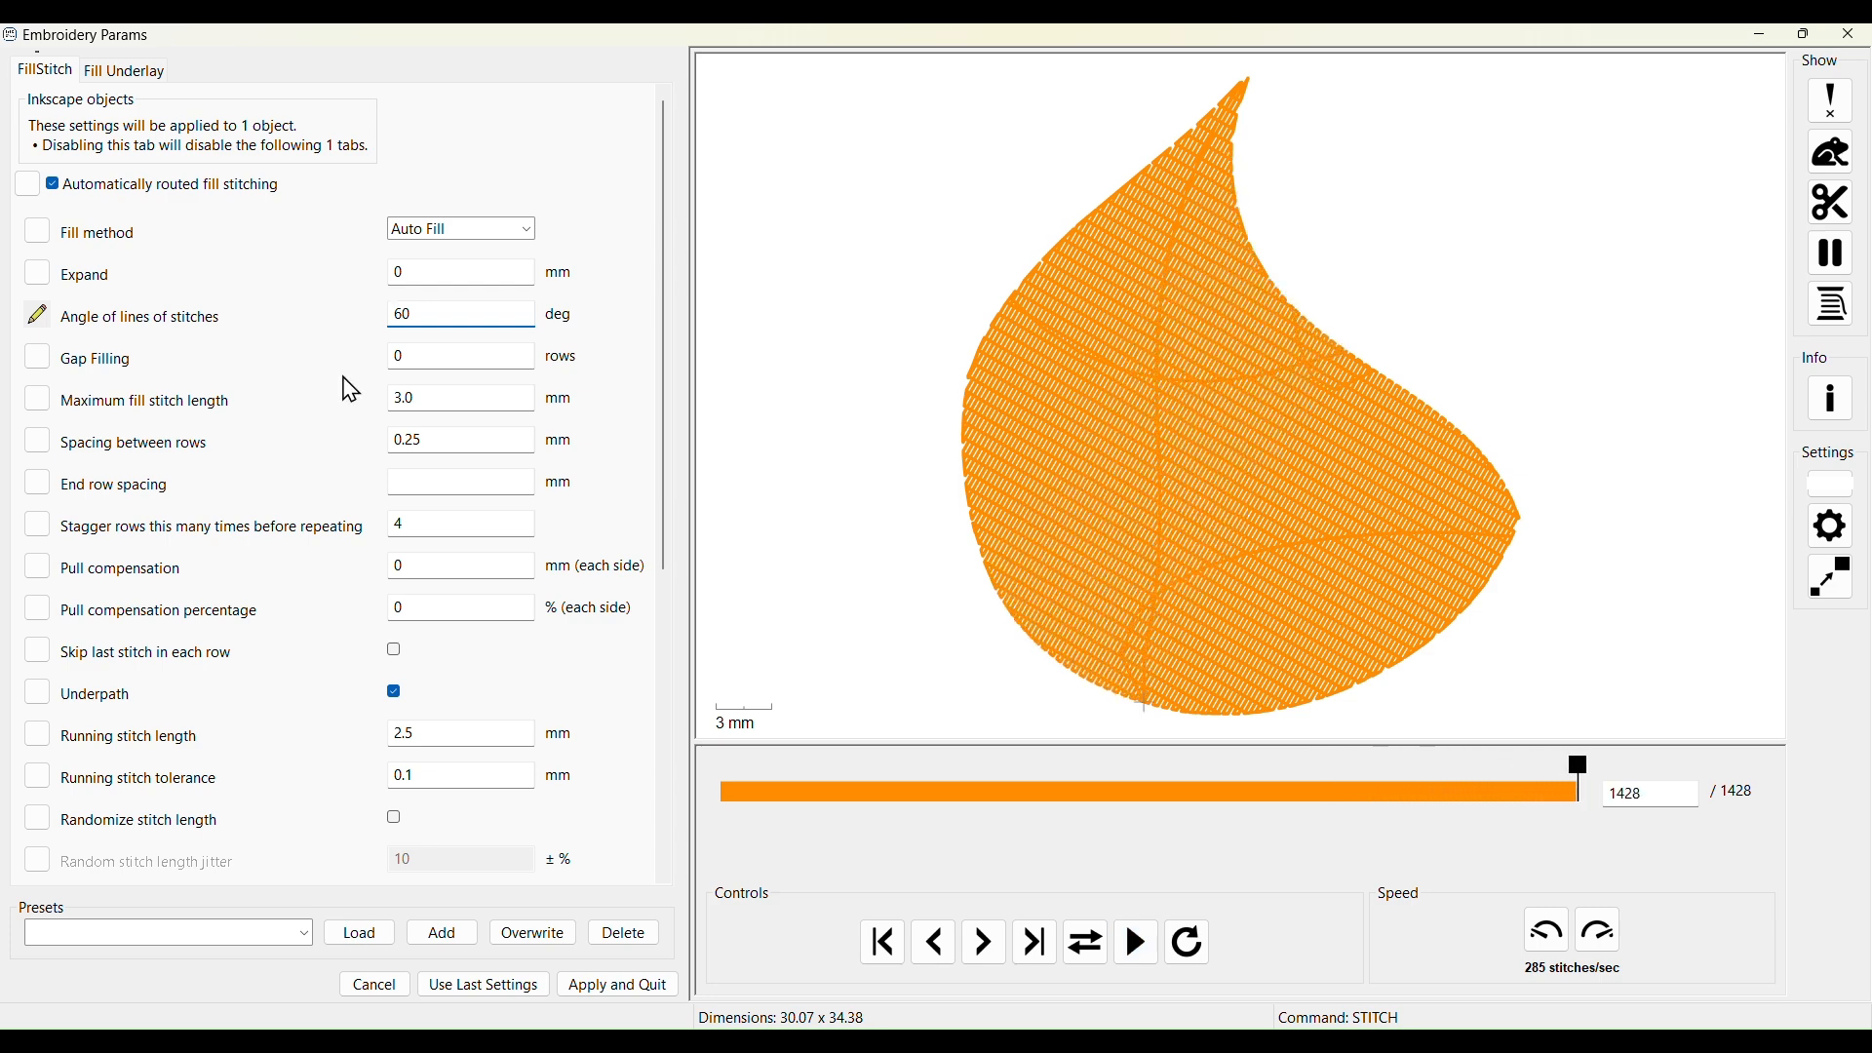
{"action": "left_click", "coordinate": [641, 992]}
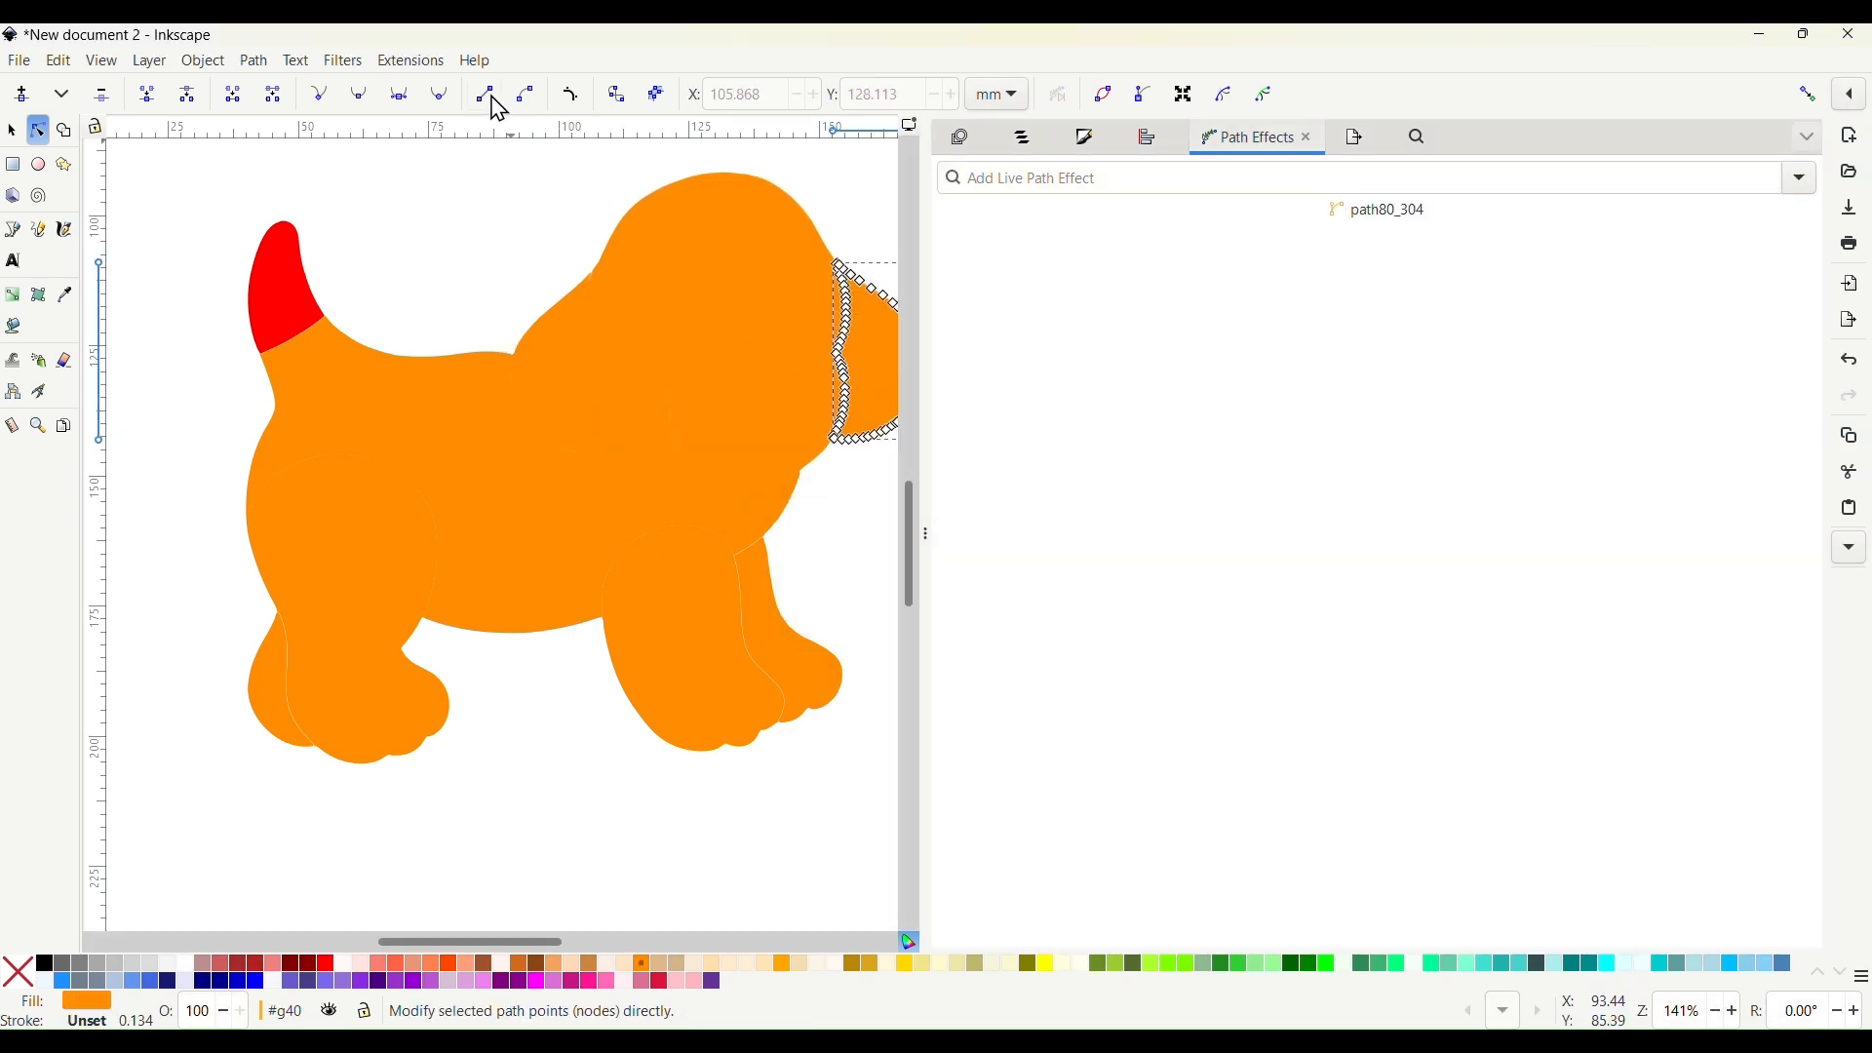
Set the fill stitch angle of the muzzle piece beside the head to -60 degrees in Ink/Stitch Params and apply it
{"action": "left_click", "coordinate": [412, 65]}
{"action": "mouse_move", "coordinate": [468, 368]}
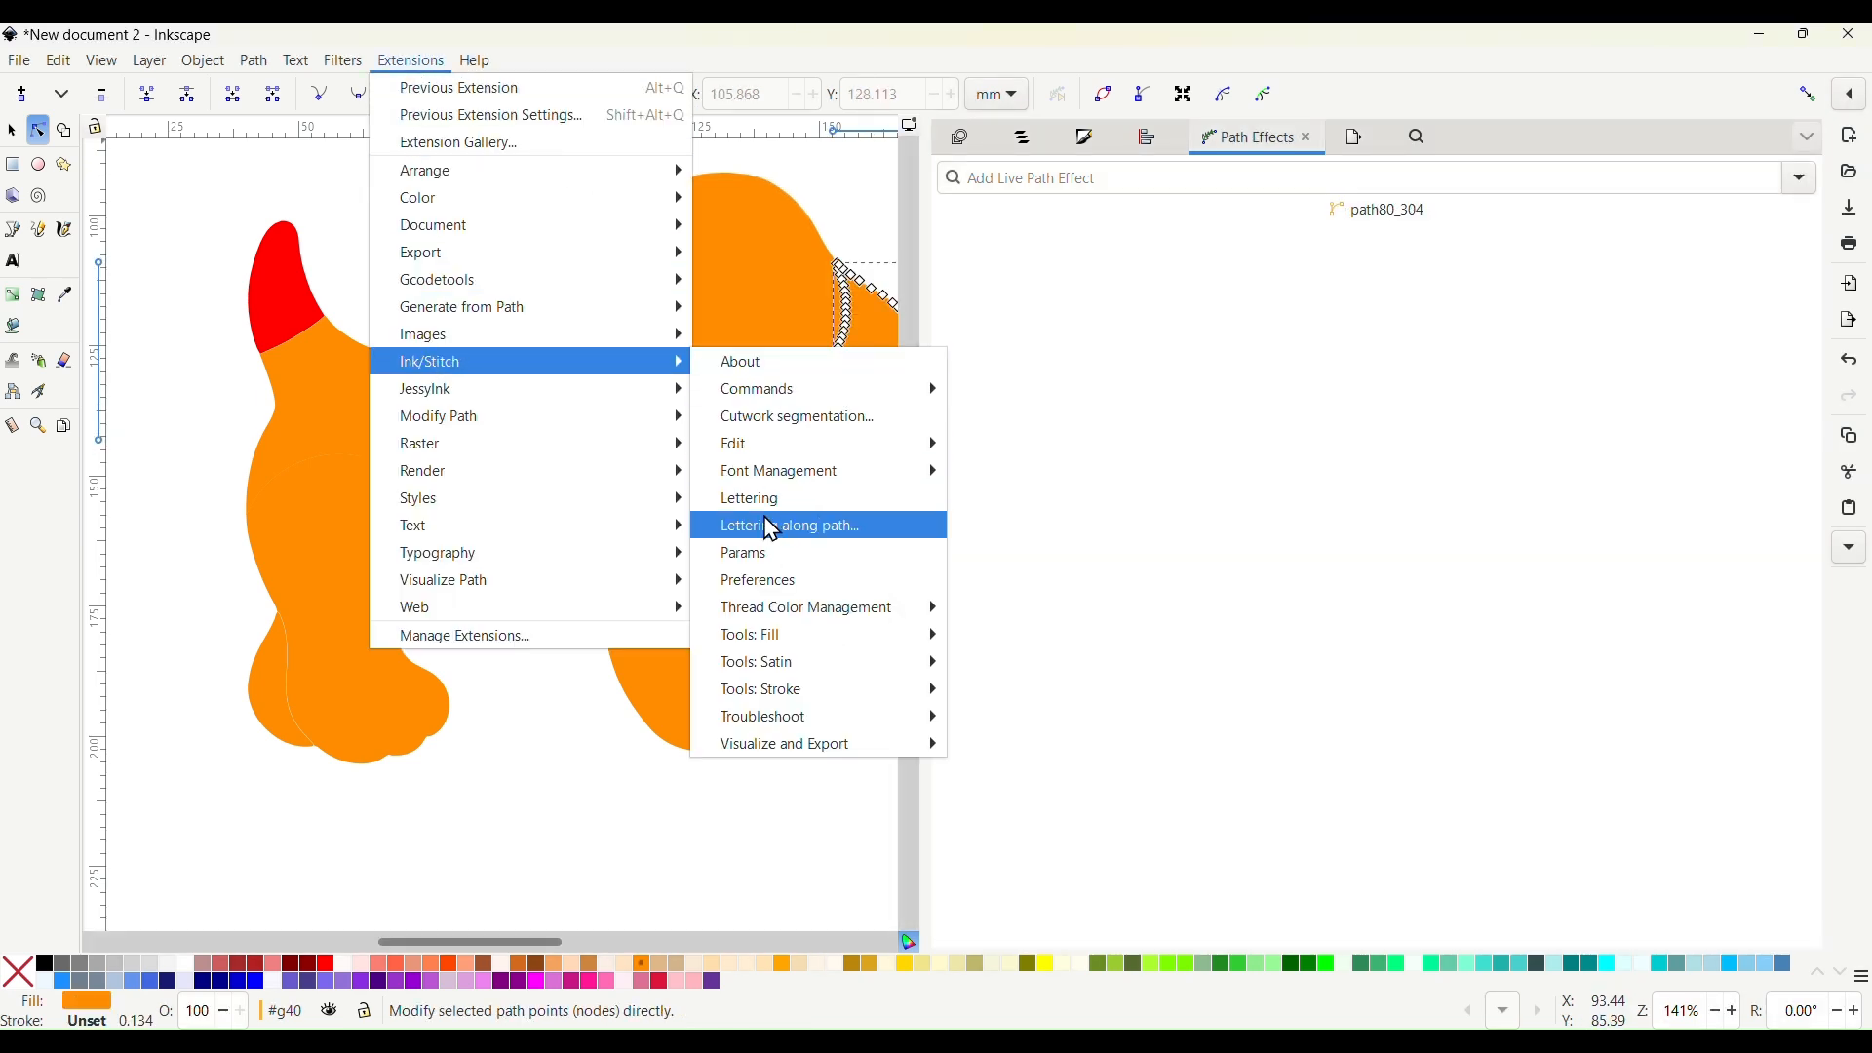
{"action": "left_click", "coordinate": [759, 563]}
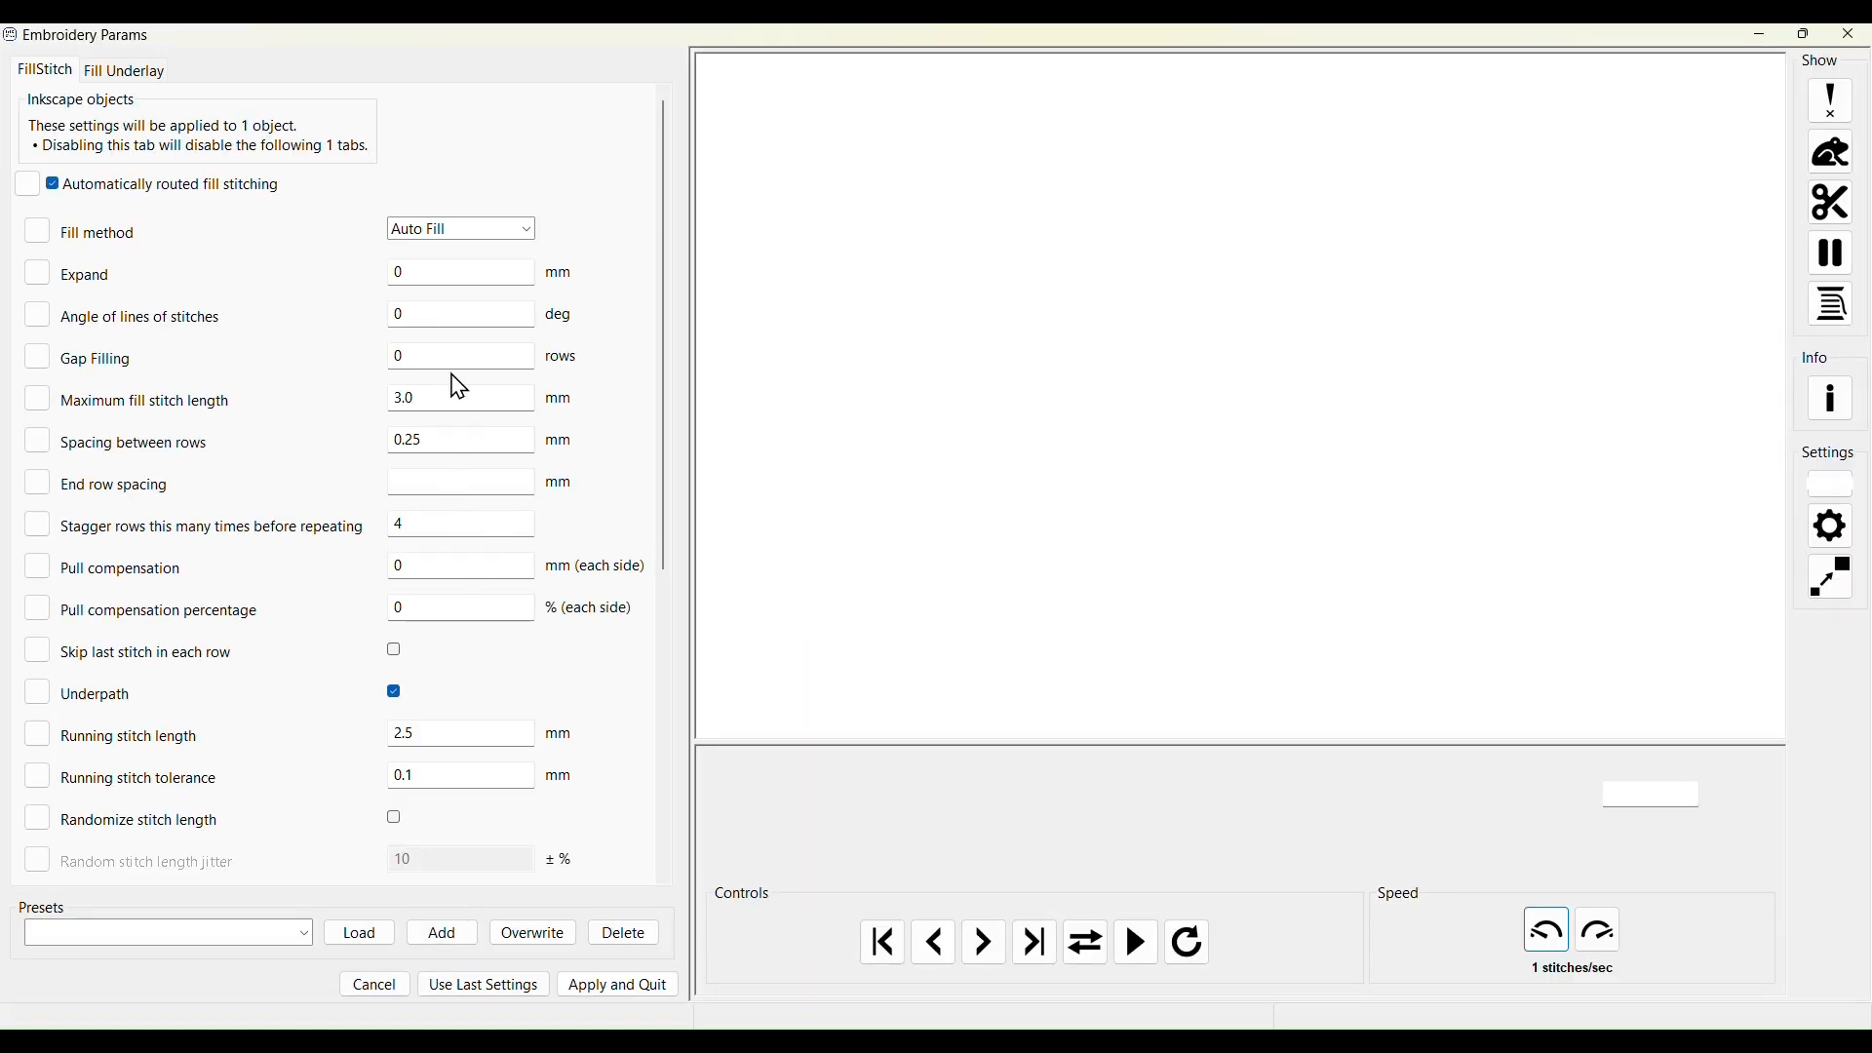
{"action": "left_click_drag", "start_coordinate": [452, 322], "coordinate": [317, 330]}
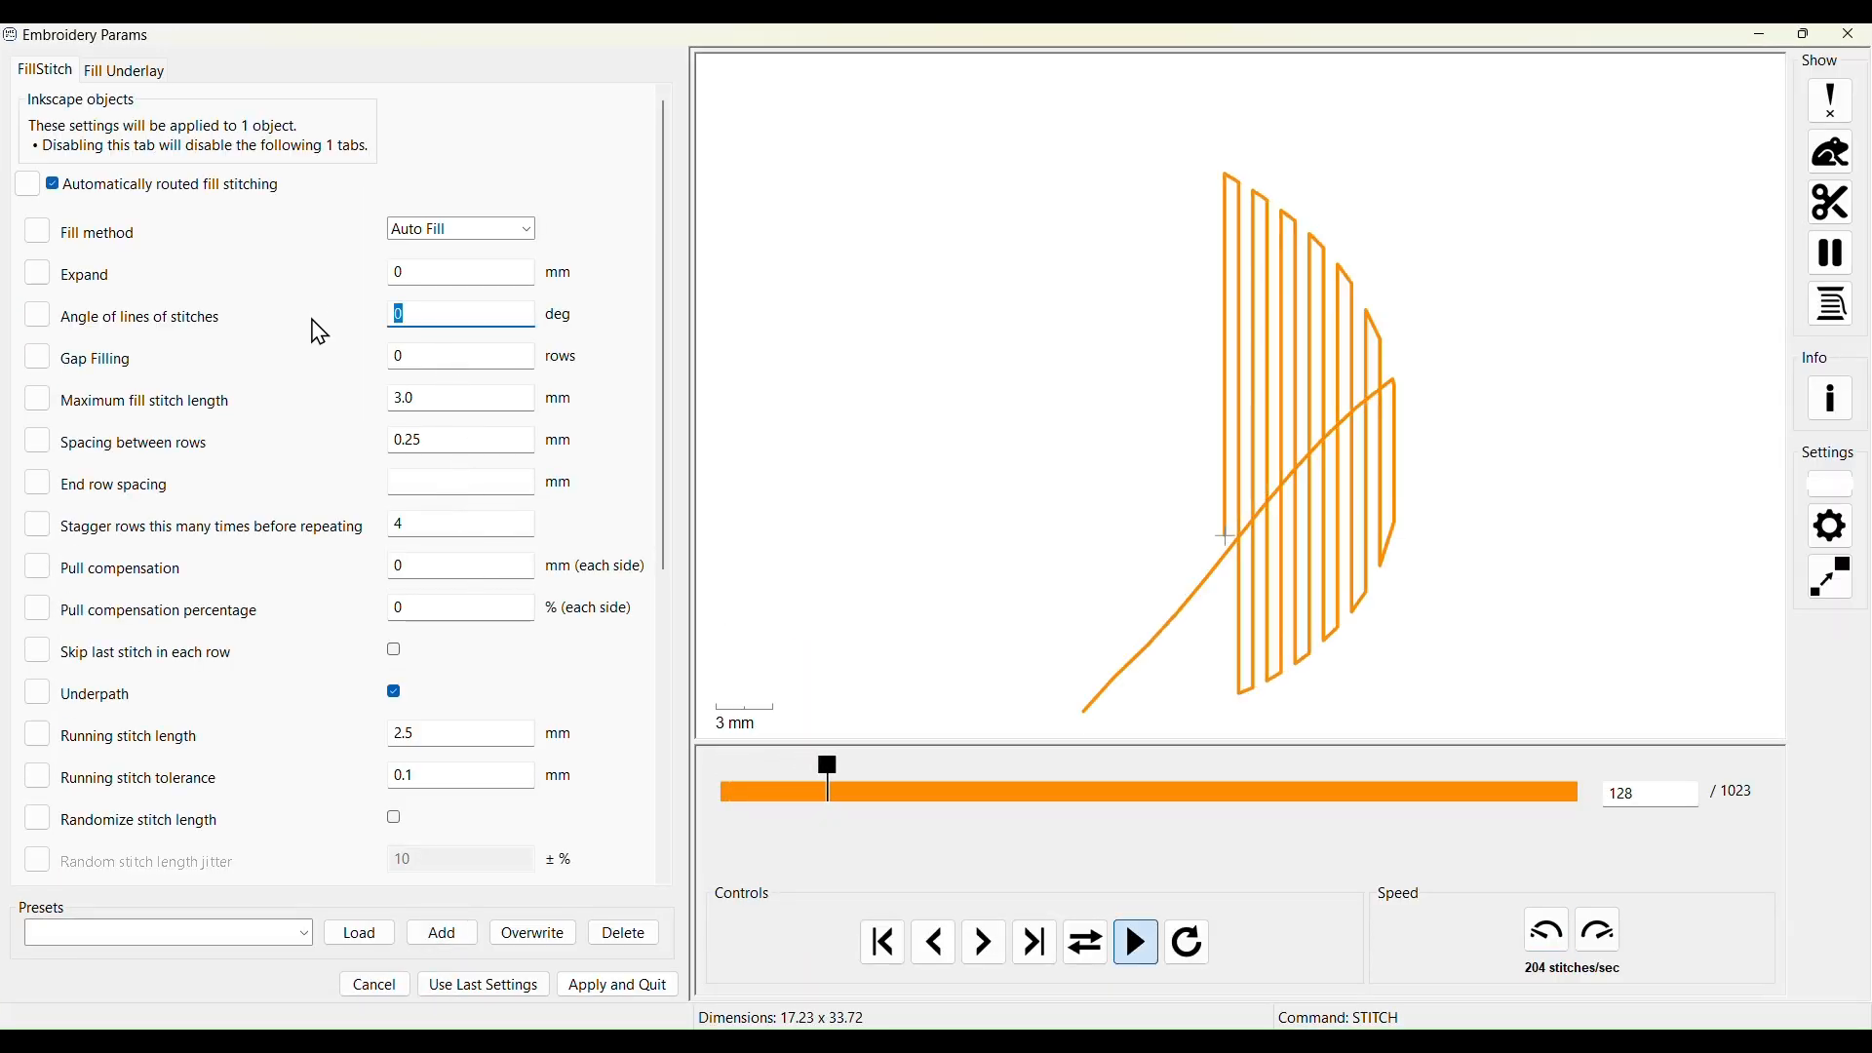
{"action": "type", "text": "-6"}
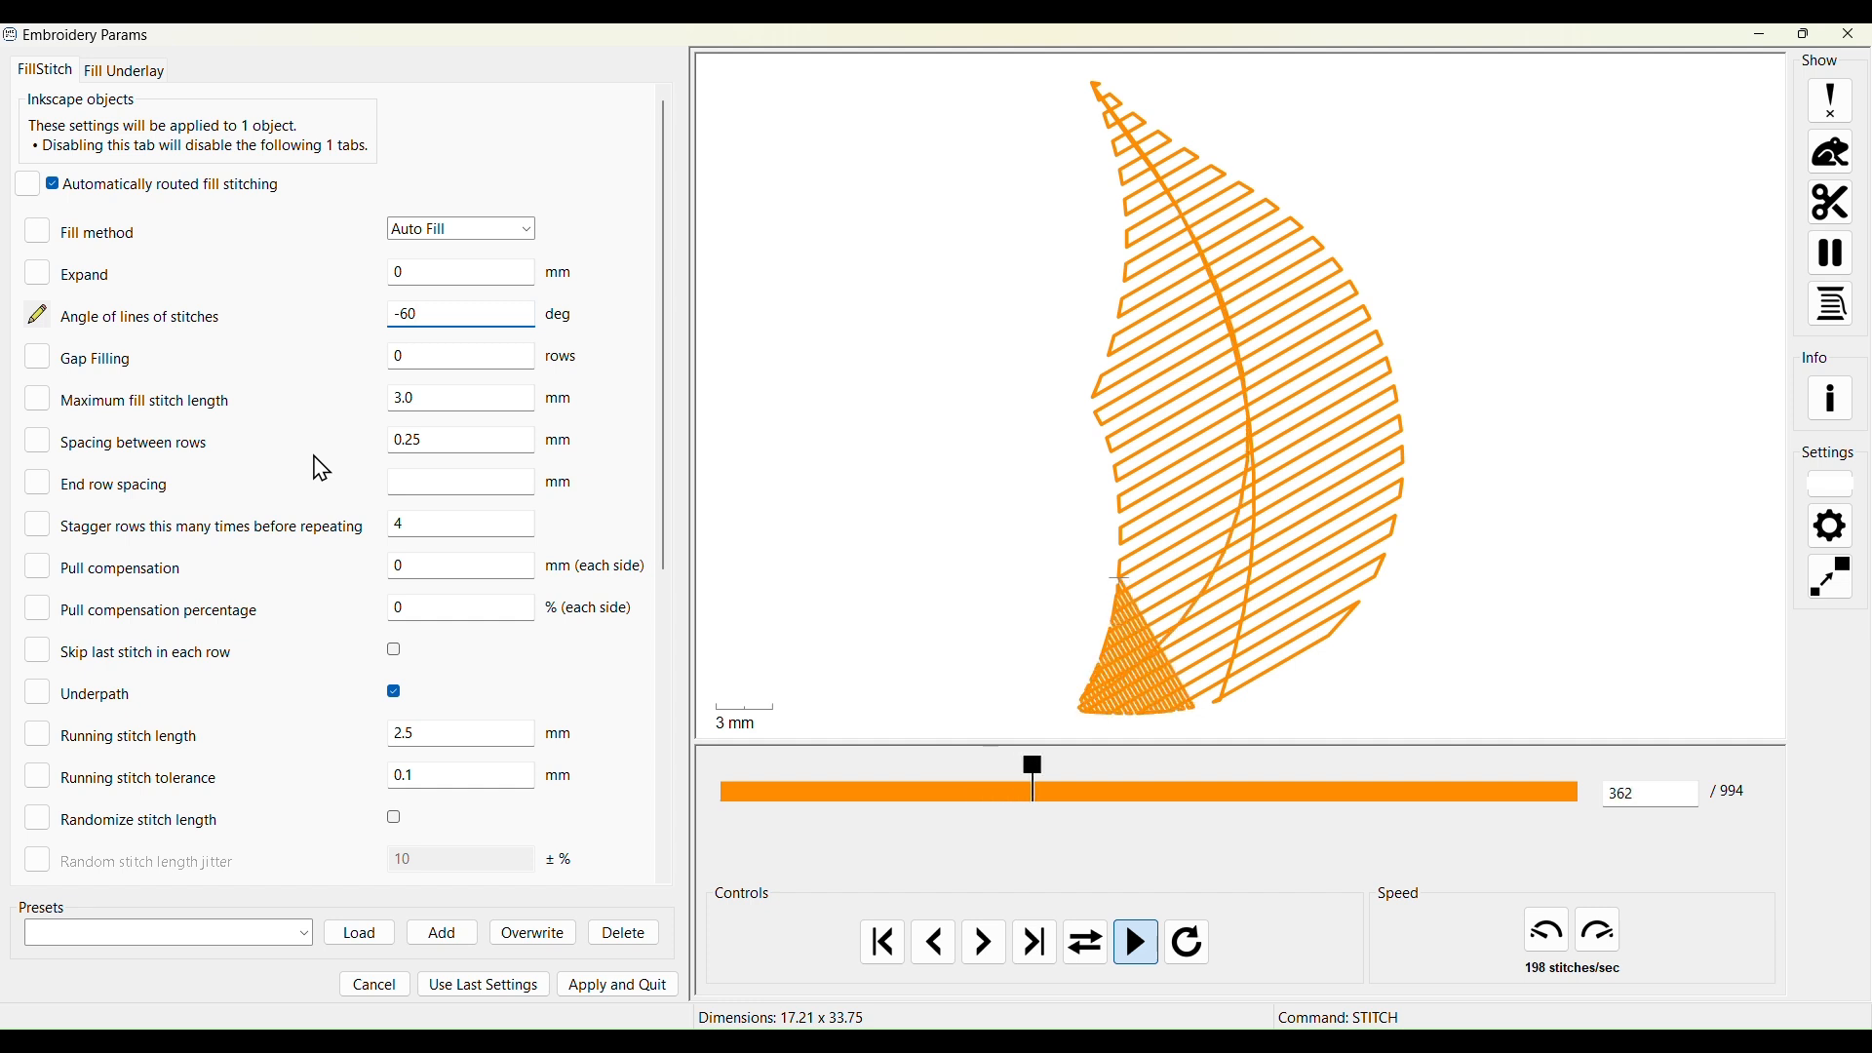
{"action": "left_click", "coordinate": [618, 987]}
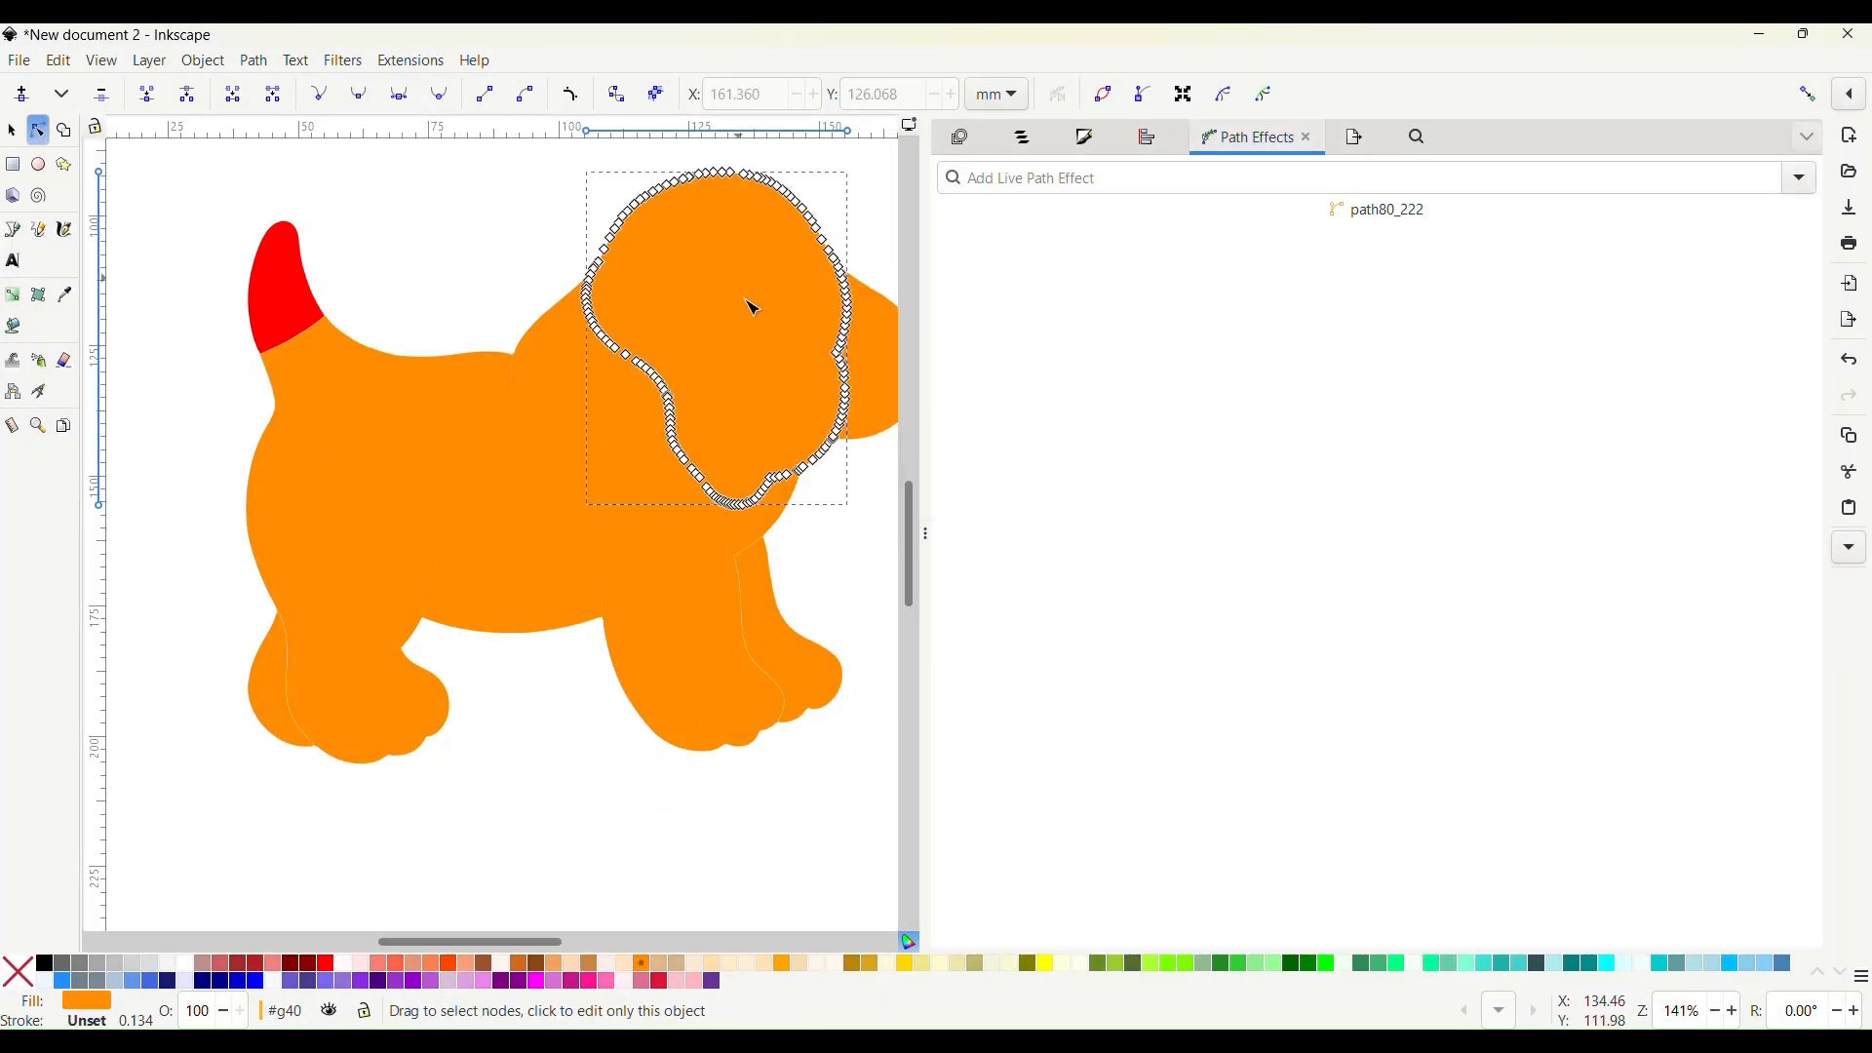
Compare fill stitch angles of 20, -20, 70 and 60 degrees on the large central head piece, and apply -60 degrees
{"action": "left_click", "coordinate": [410, 61]}
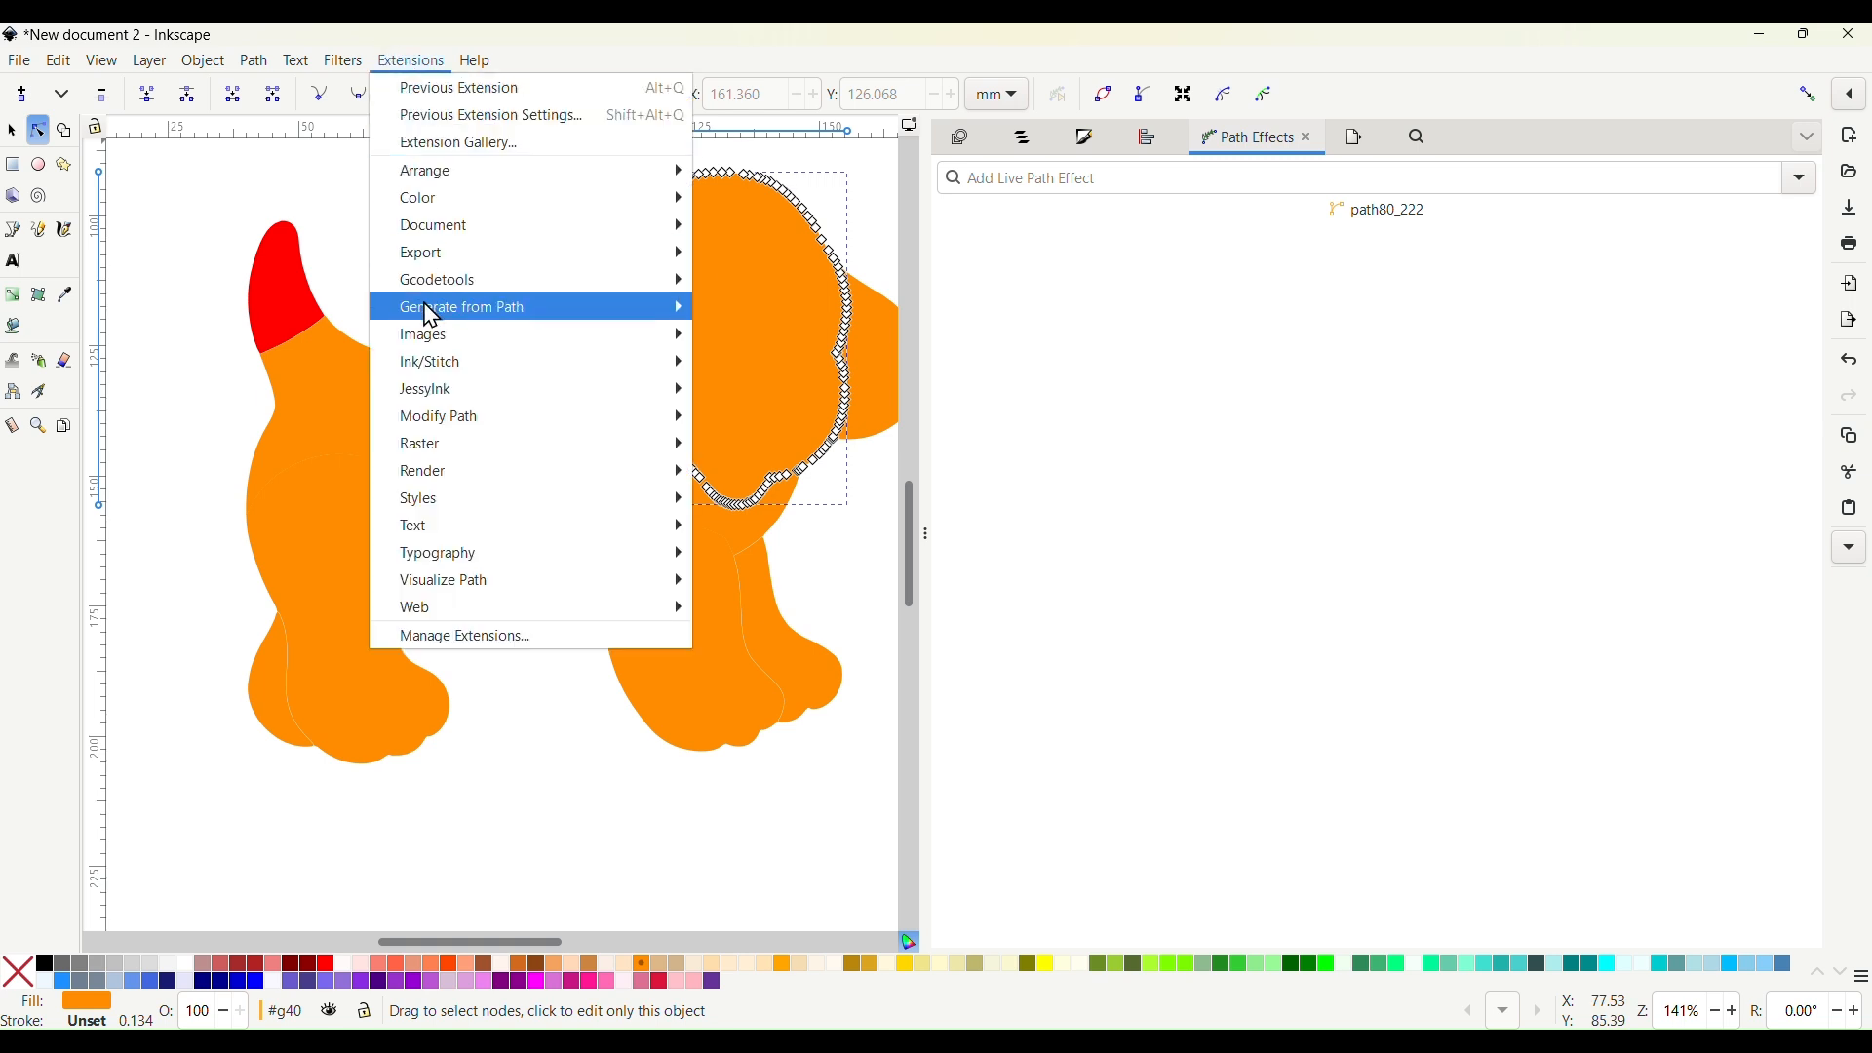
{"action": "left_click", "coordinate": [722, 563]}
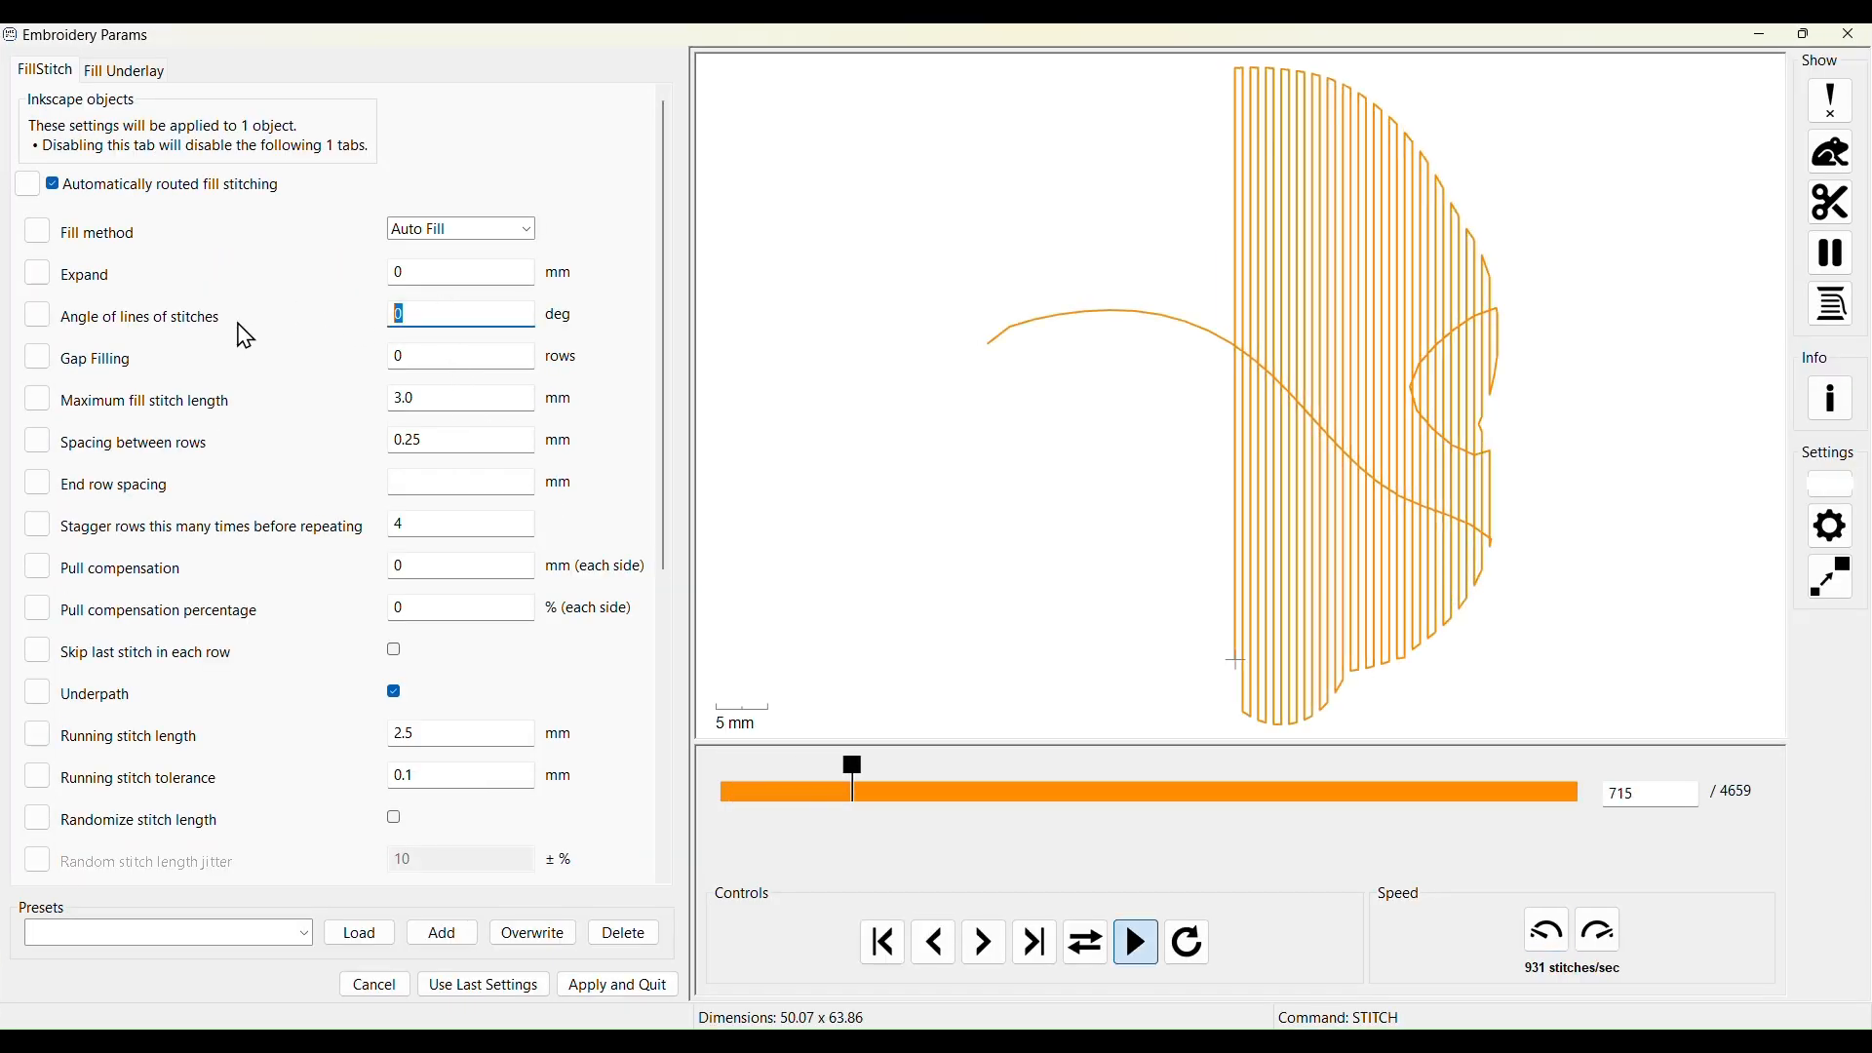
{"action": "type", "text": "20"}
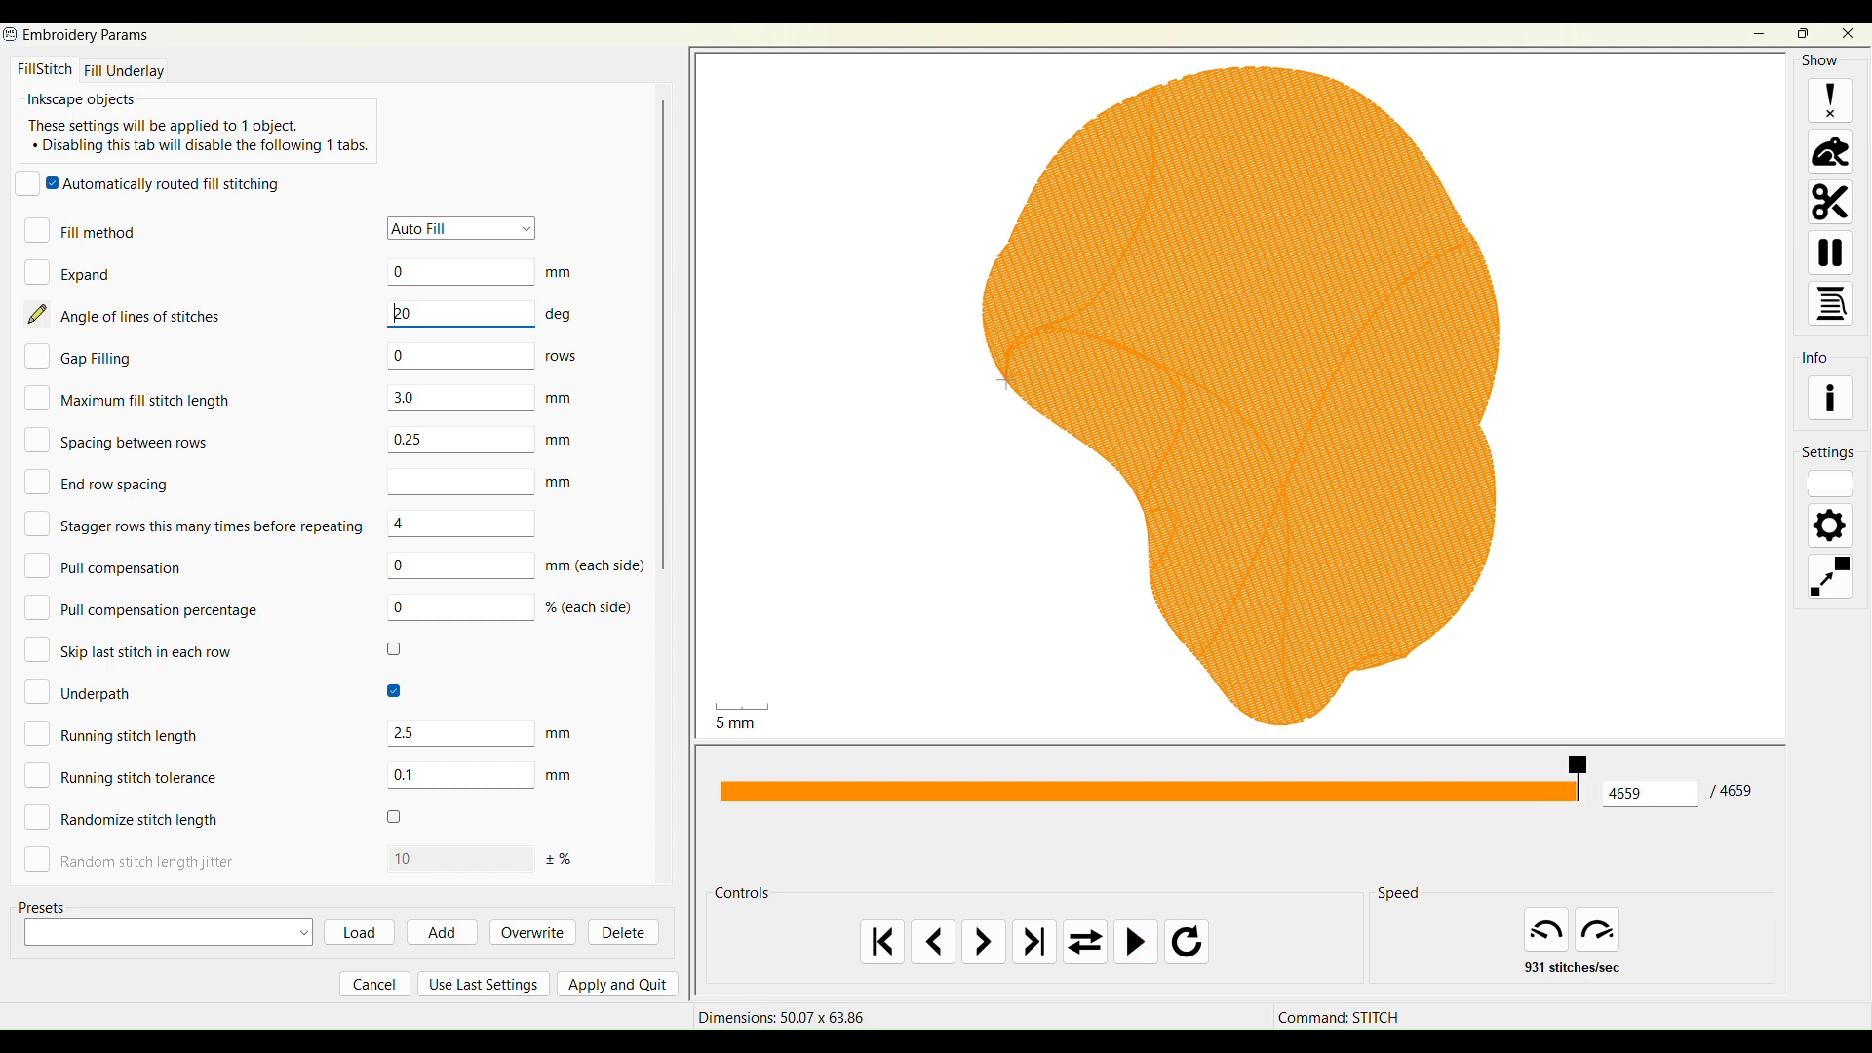
{"action": "type", "text": "-"}
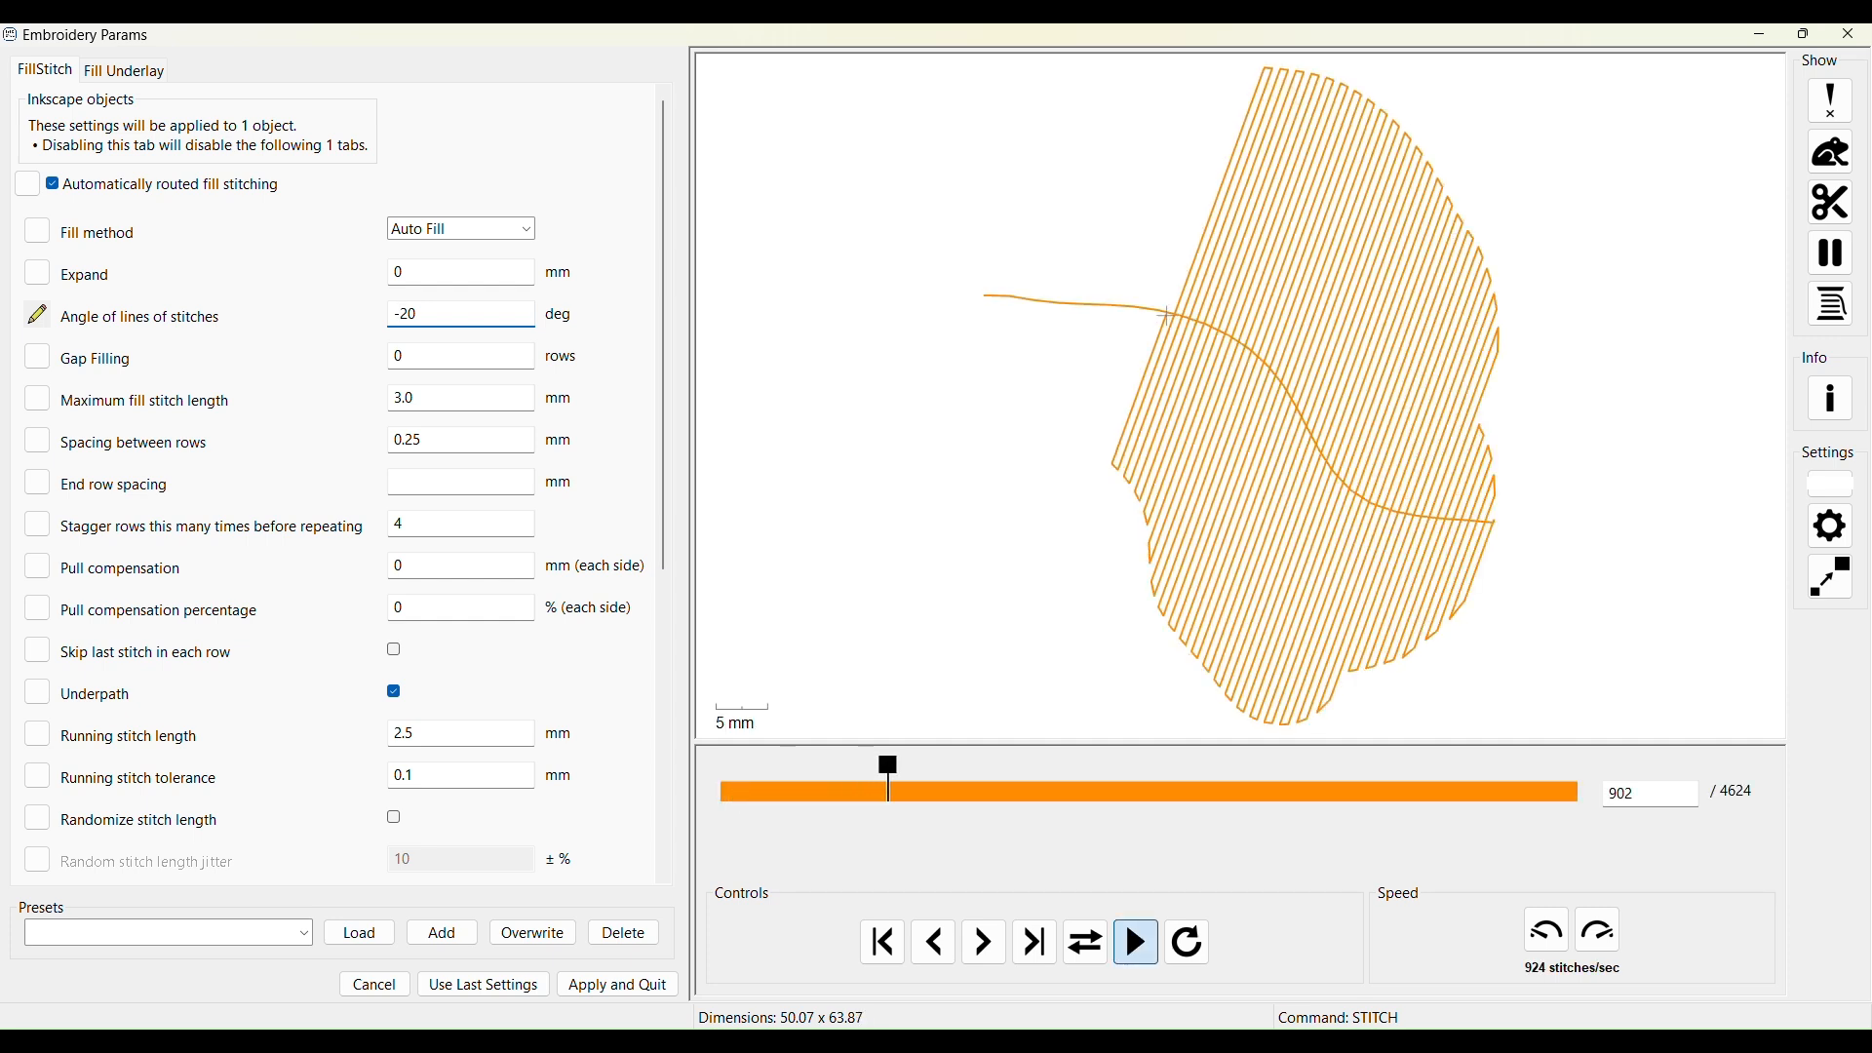
{"action": "key", "text": "BackSpace"}
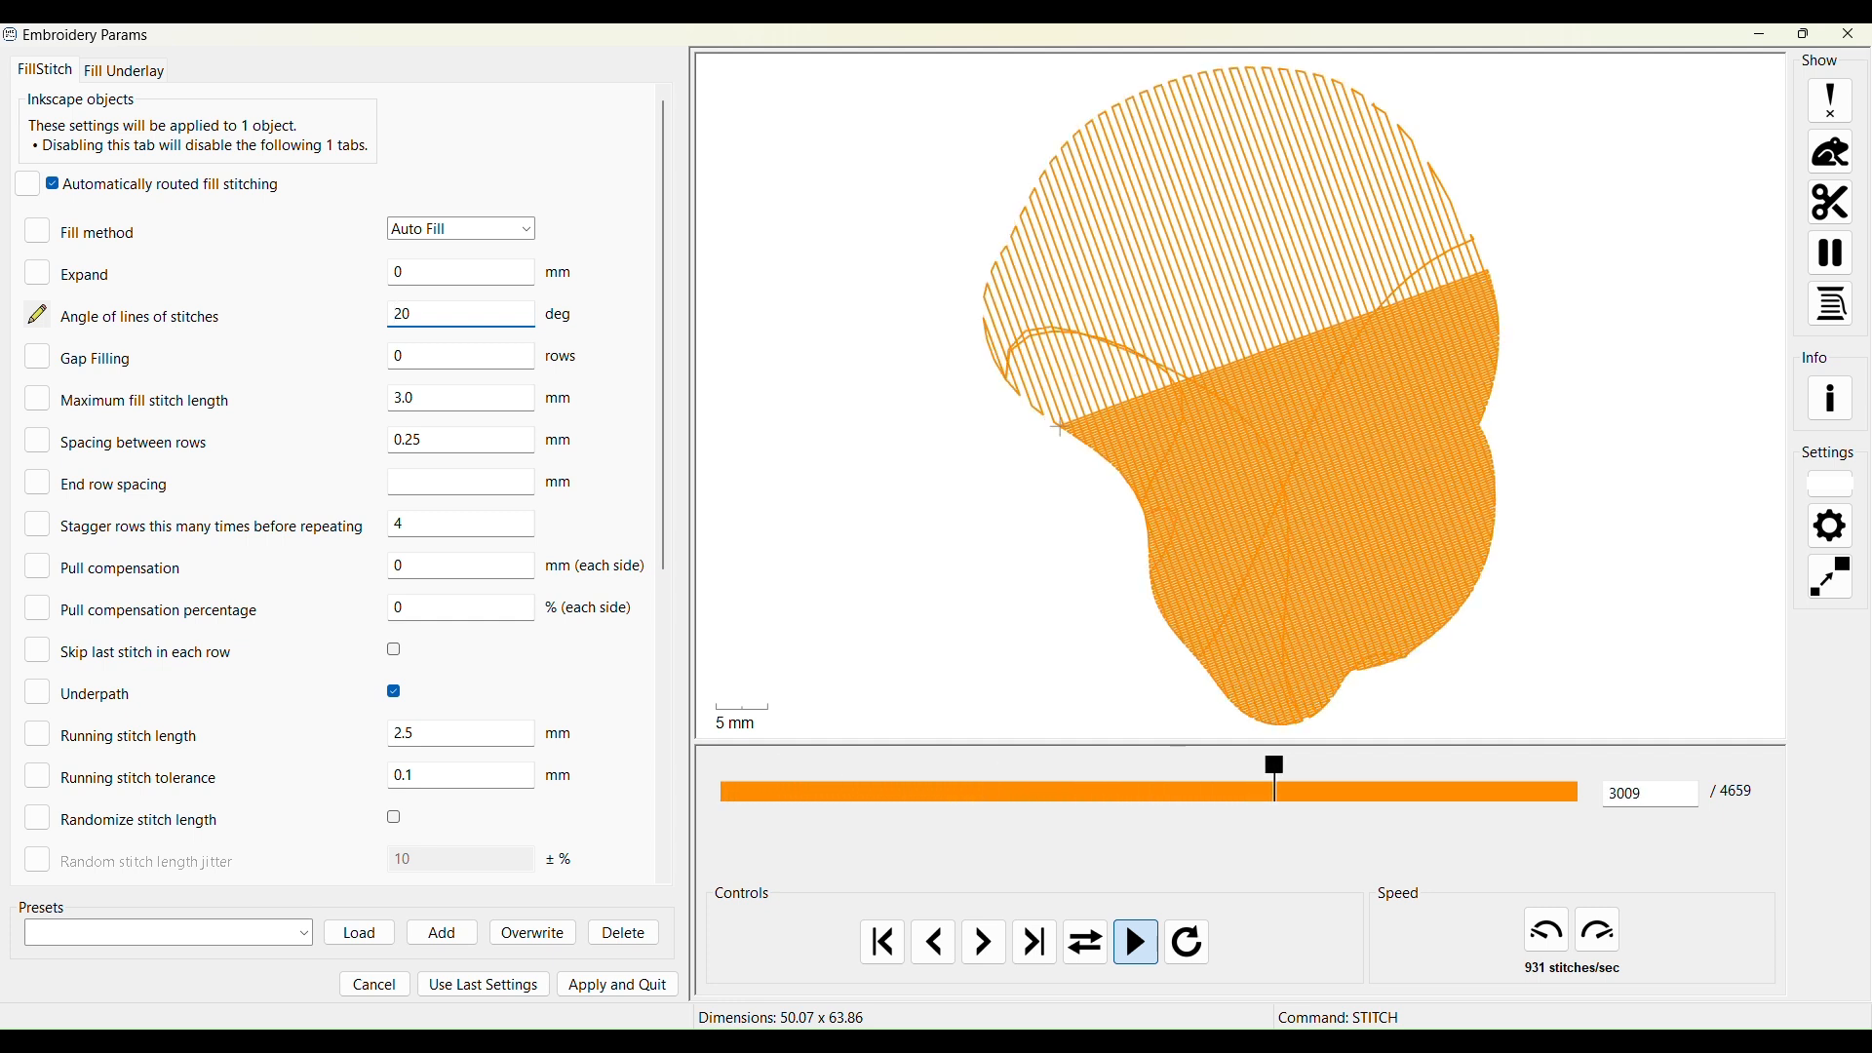
{"action": "key", "text": "Delete"}
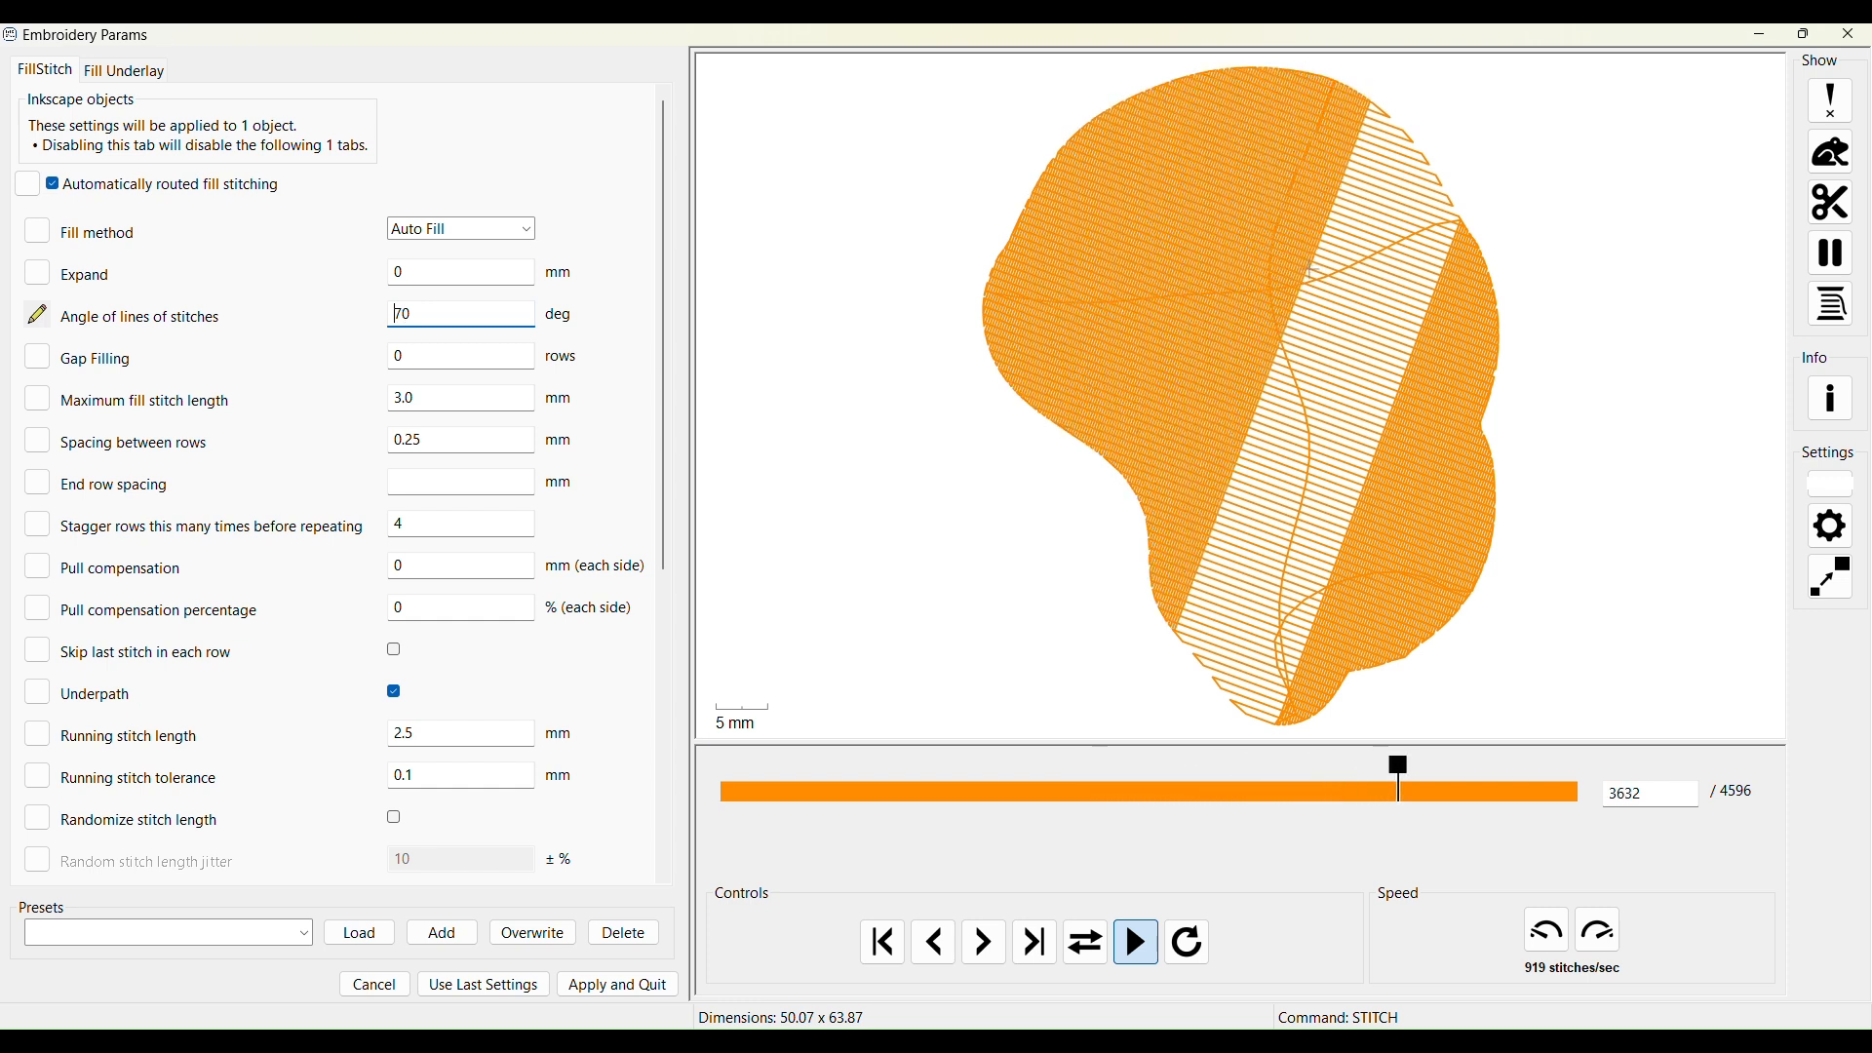
{"action": "key", "text": "Delete"}
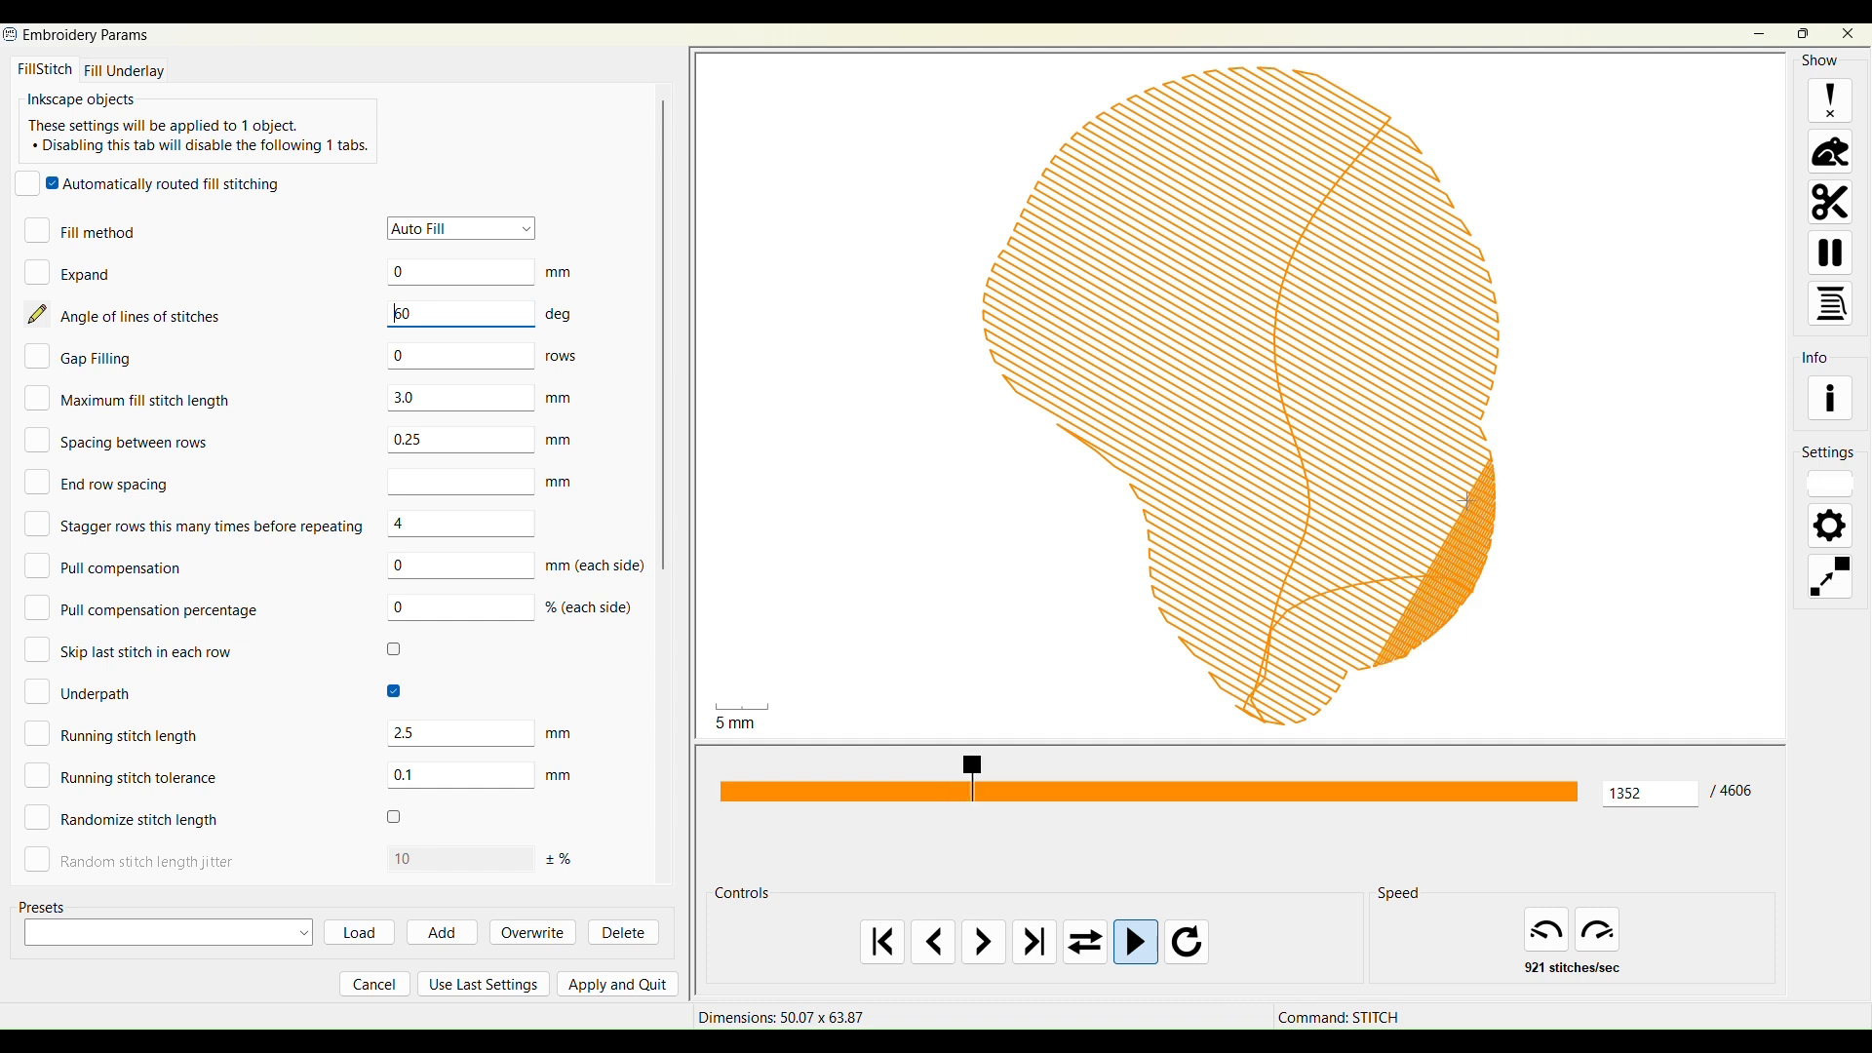
{"action": "type", "text": "-"}
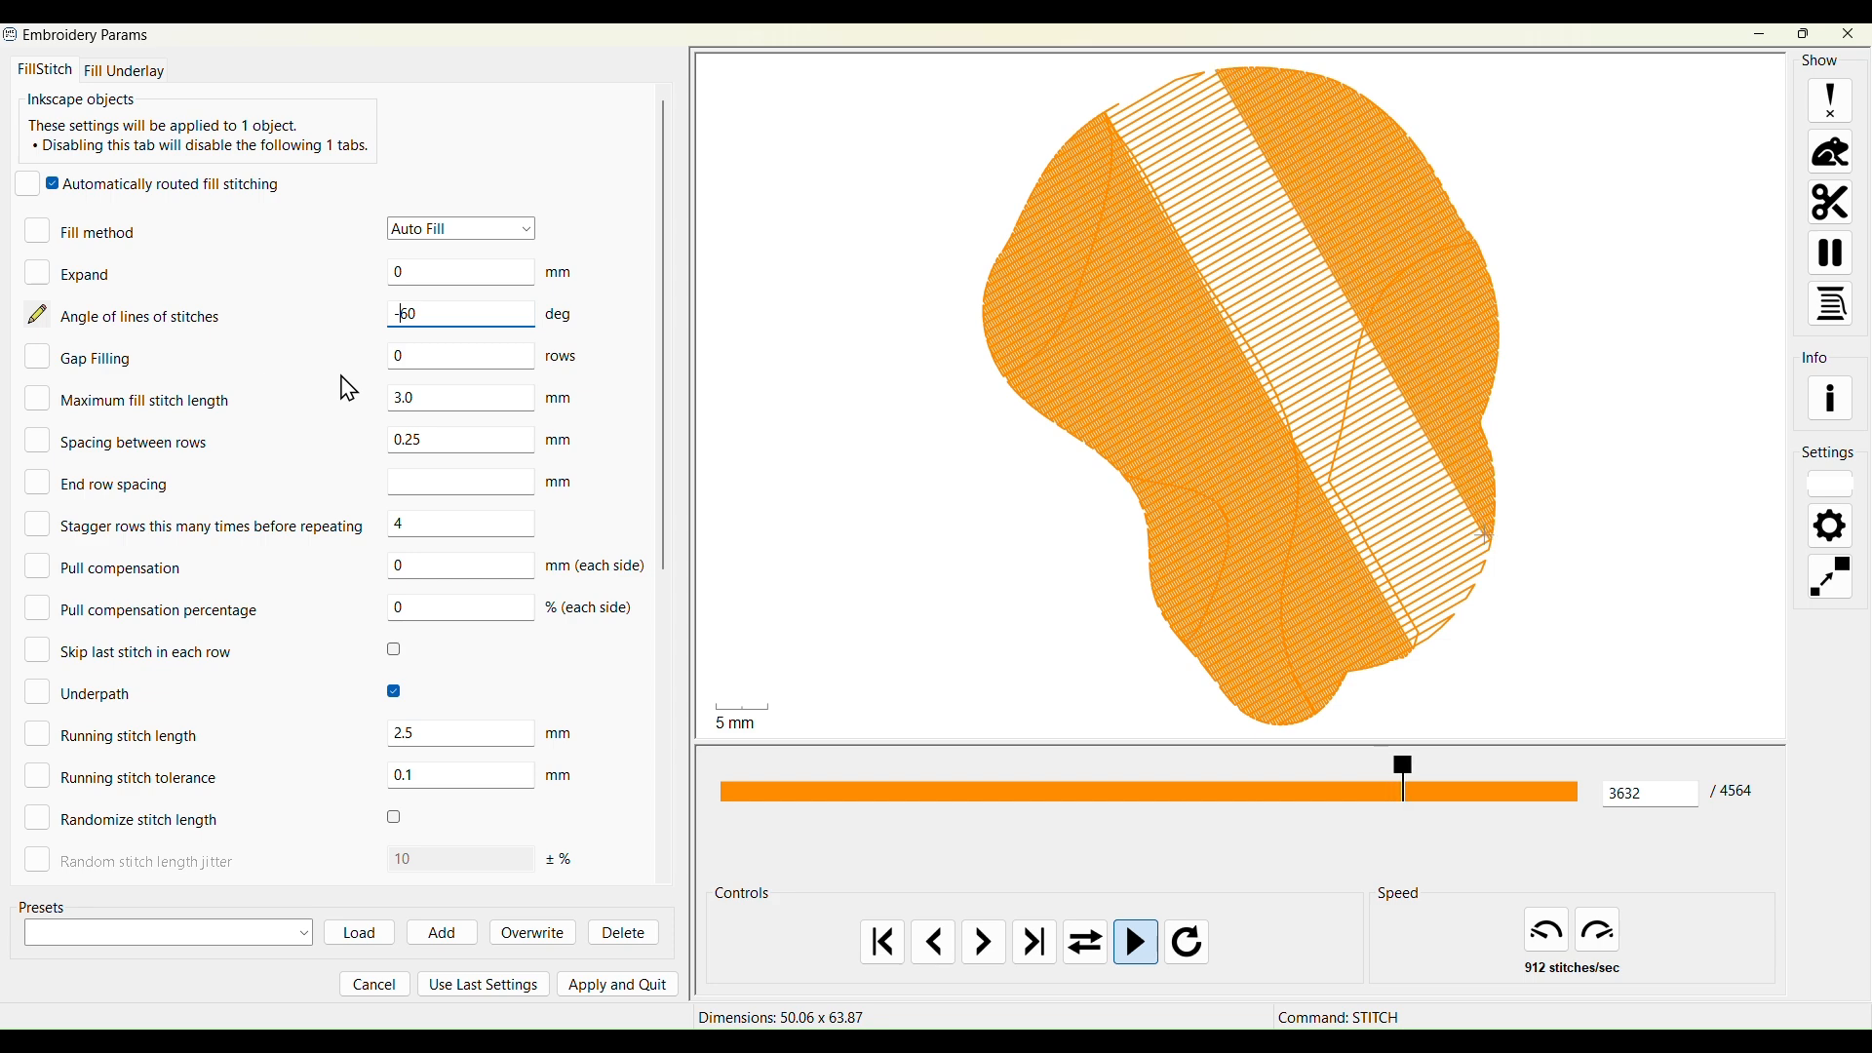
{"action": "left_click", "coordinate": [626, 997]}
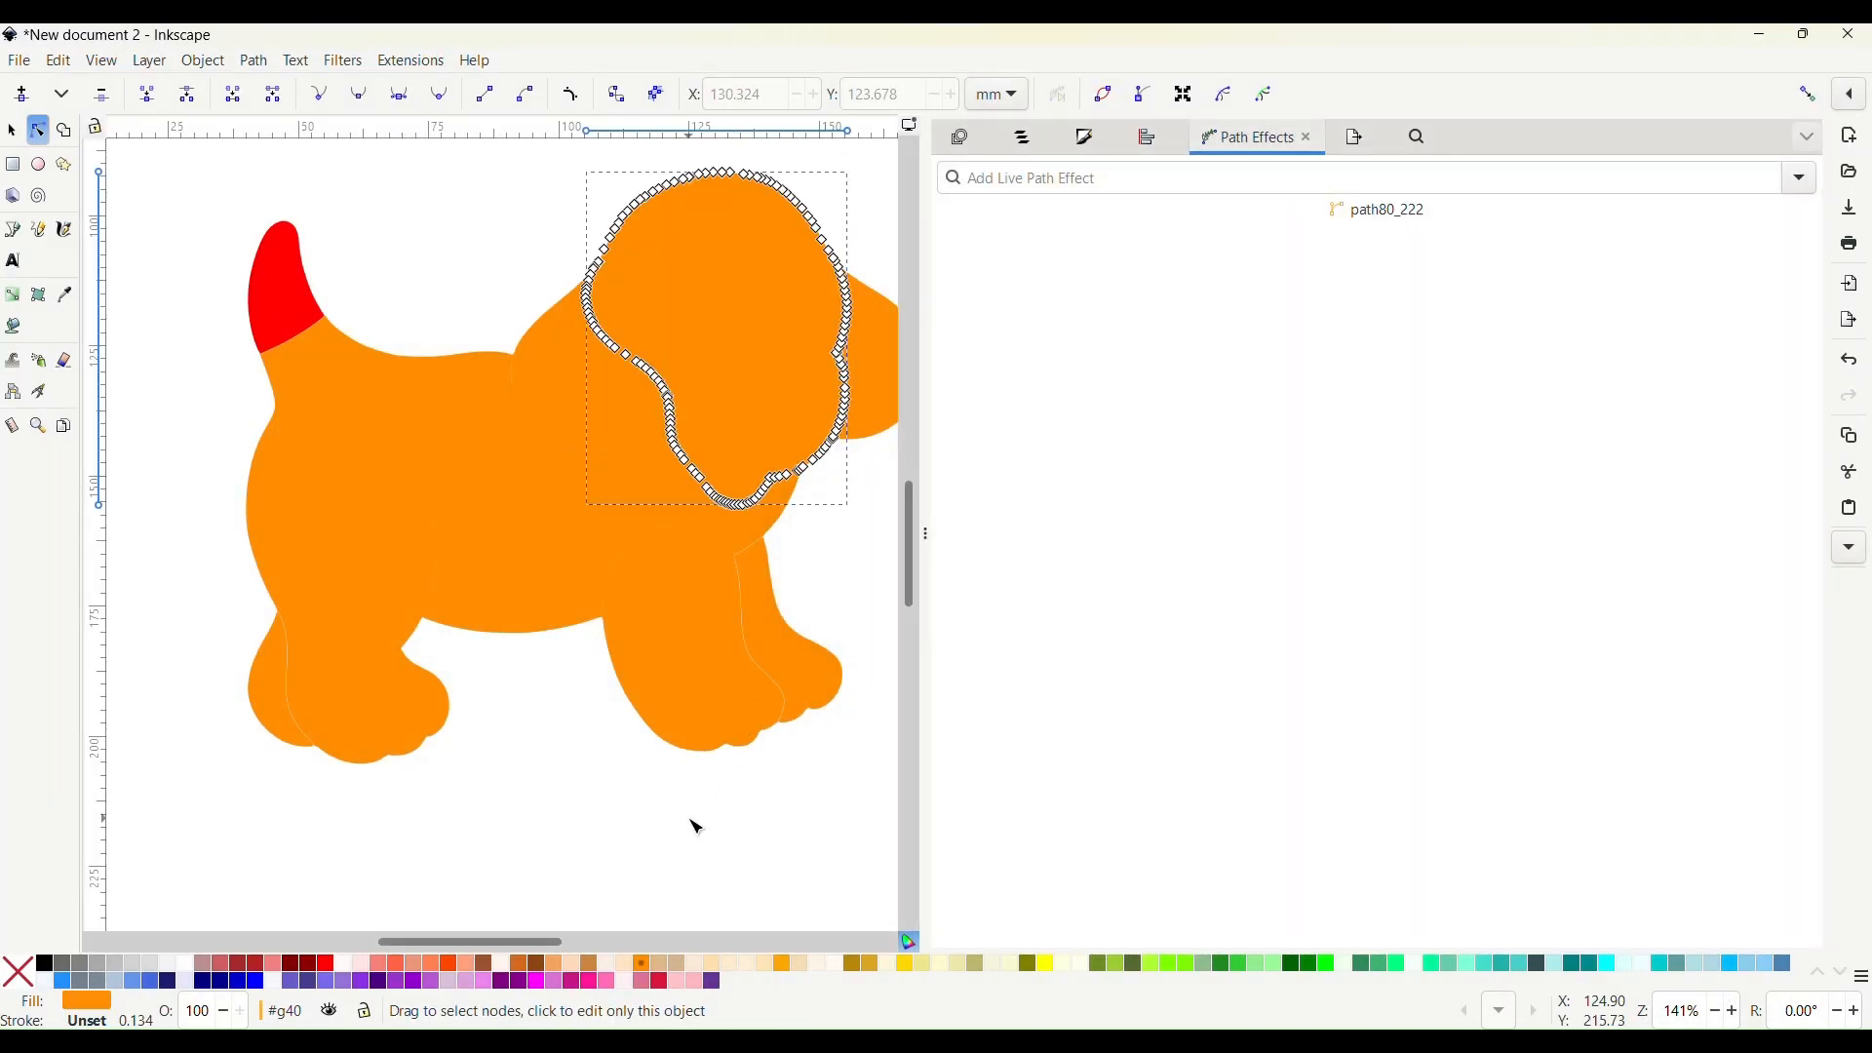
Make the spot fill in the Fill layer visible and raise it to the layer's top, above the g40 group
{"action": "left_click", "coordinate": [1022, 139]}
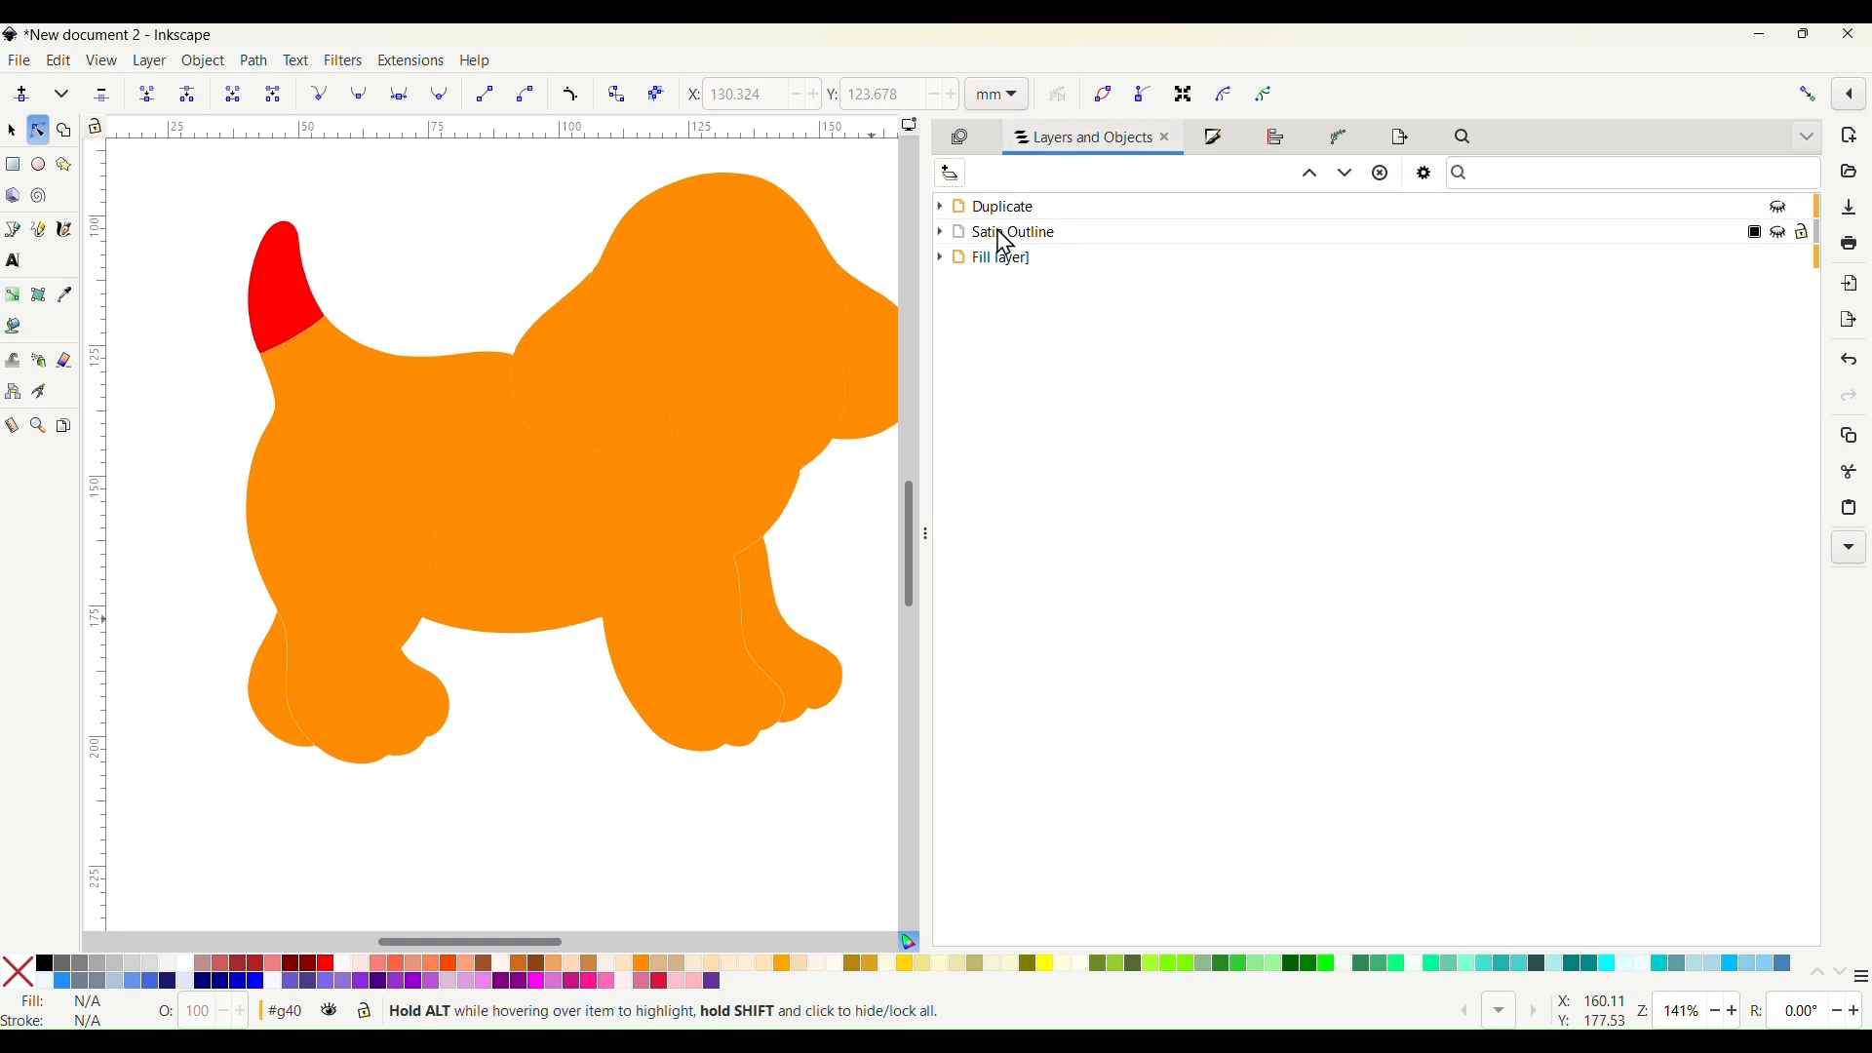
{"action": "left_click", "coordinate": [942, 258]}
{"action": "left_click", "coordinate": [1002, 261]}
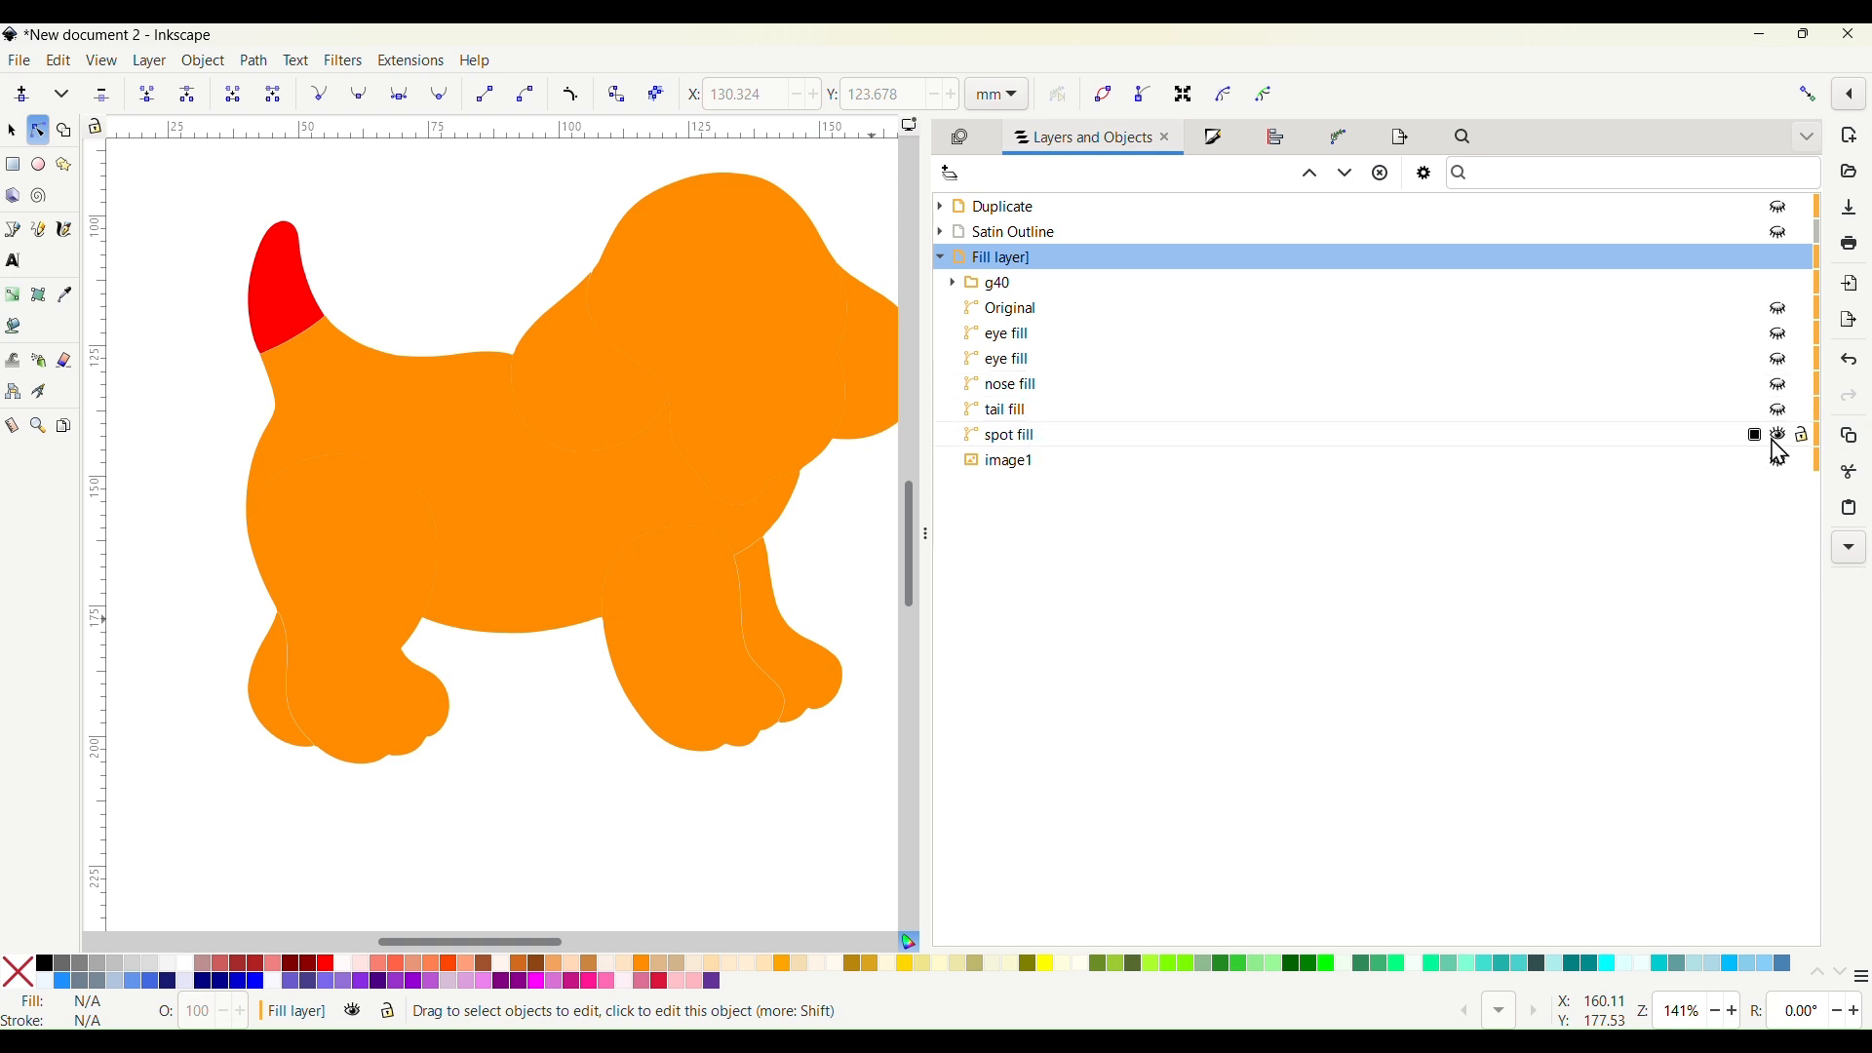
{"action": "left_click", "coordinate": [1026, 438]}
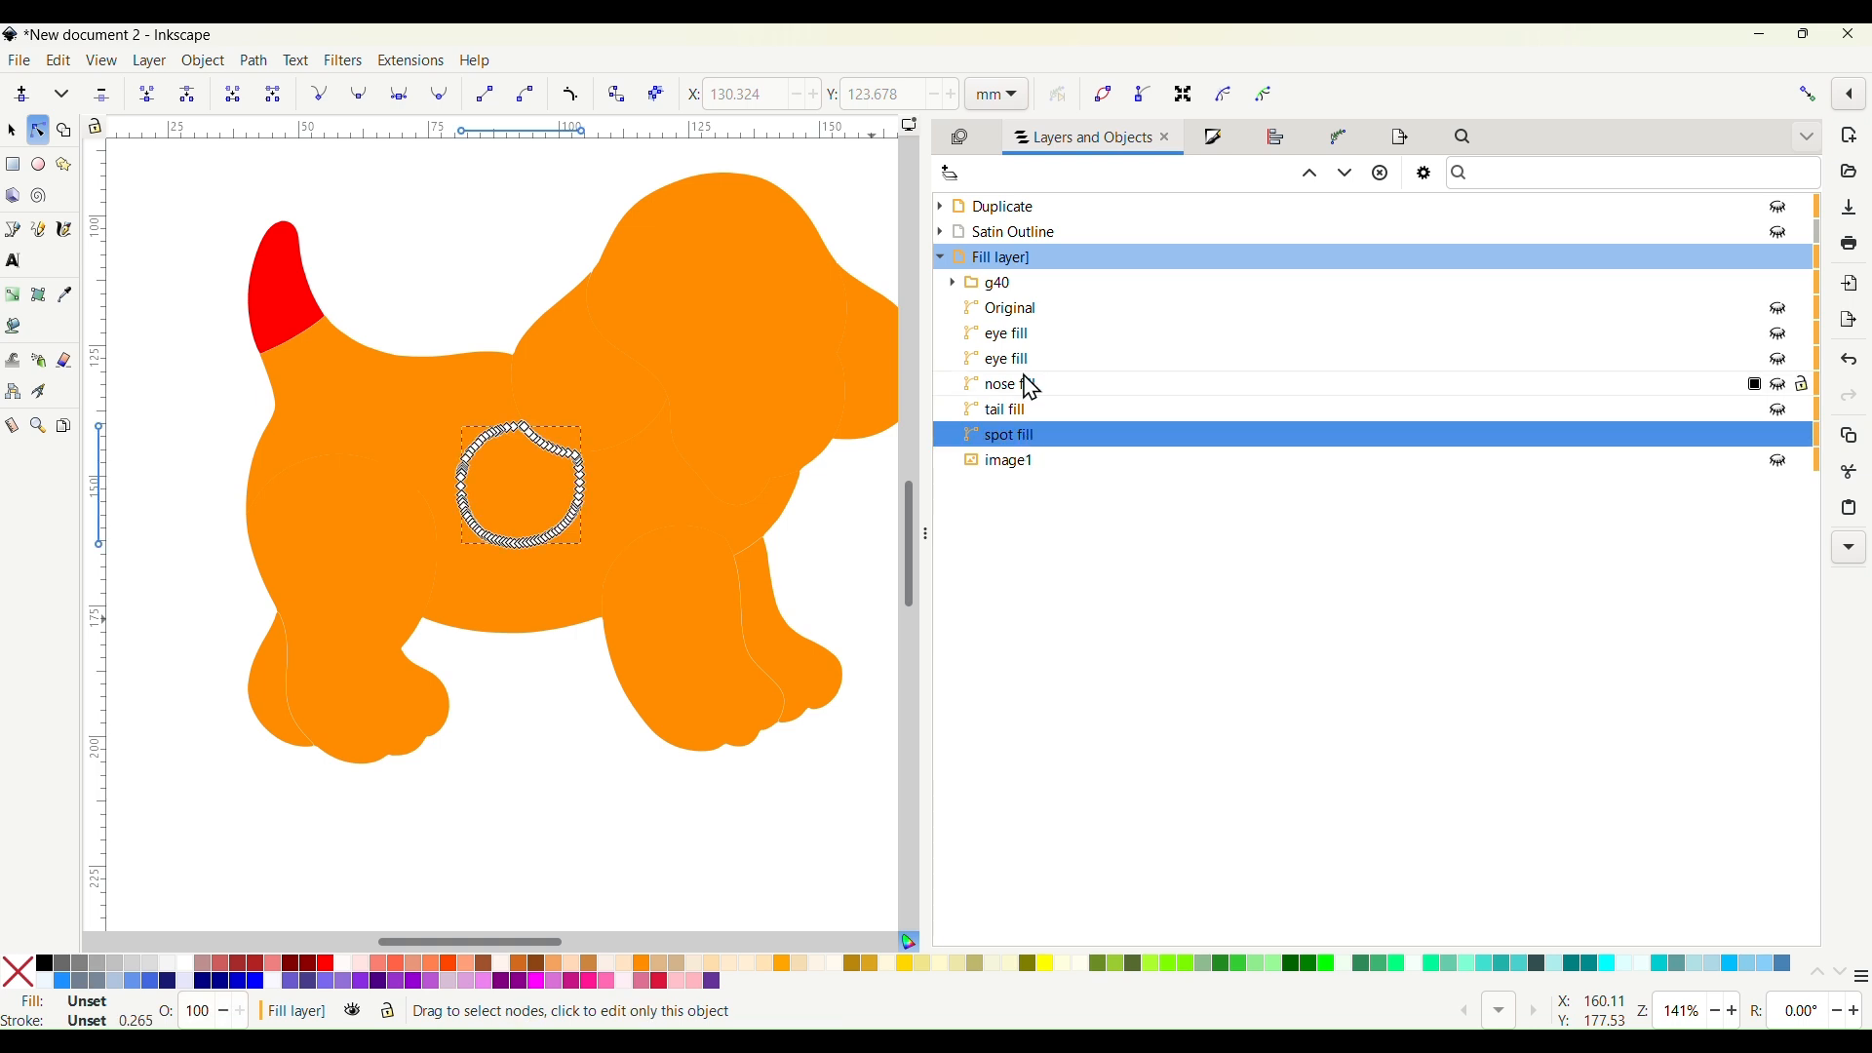
{"action": "left_click", "coordinate": [11, 130]}
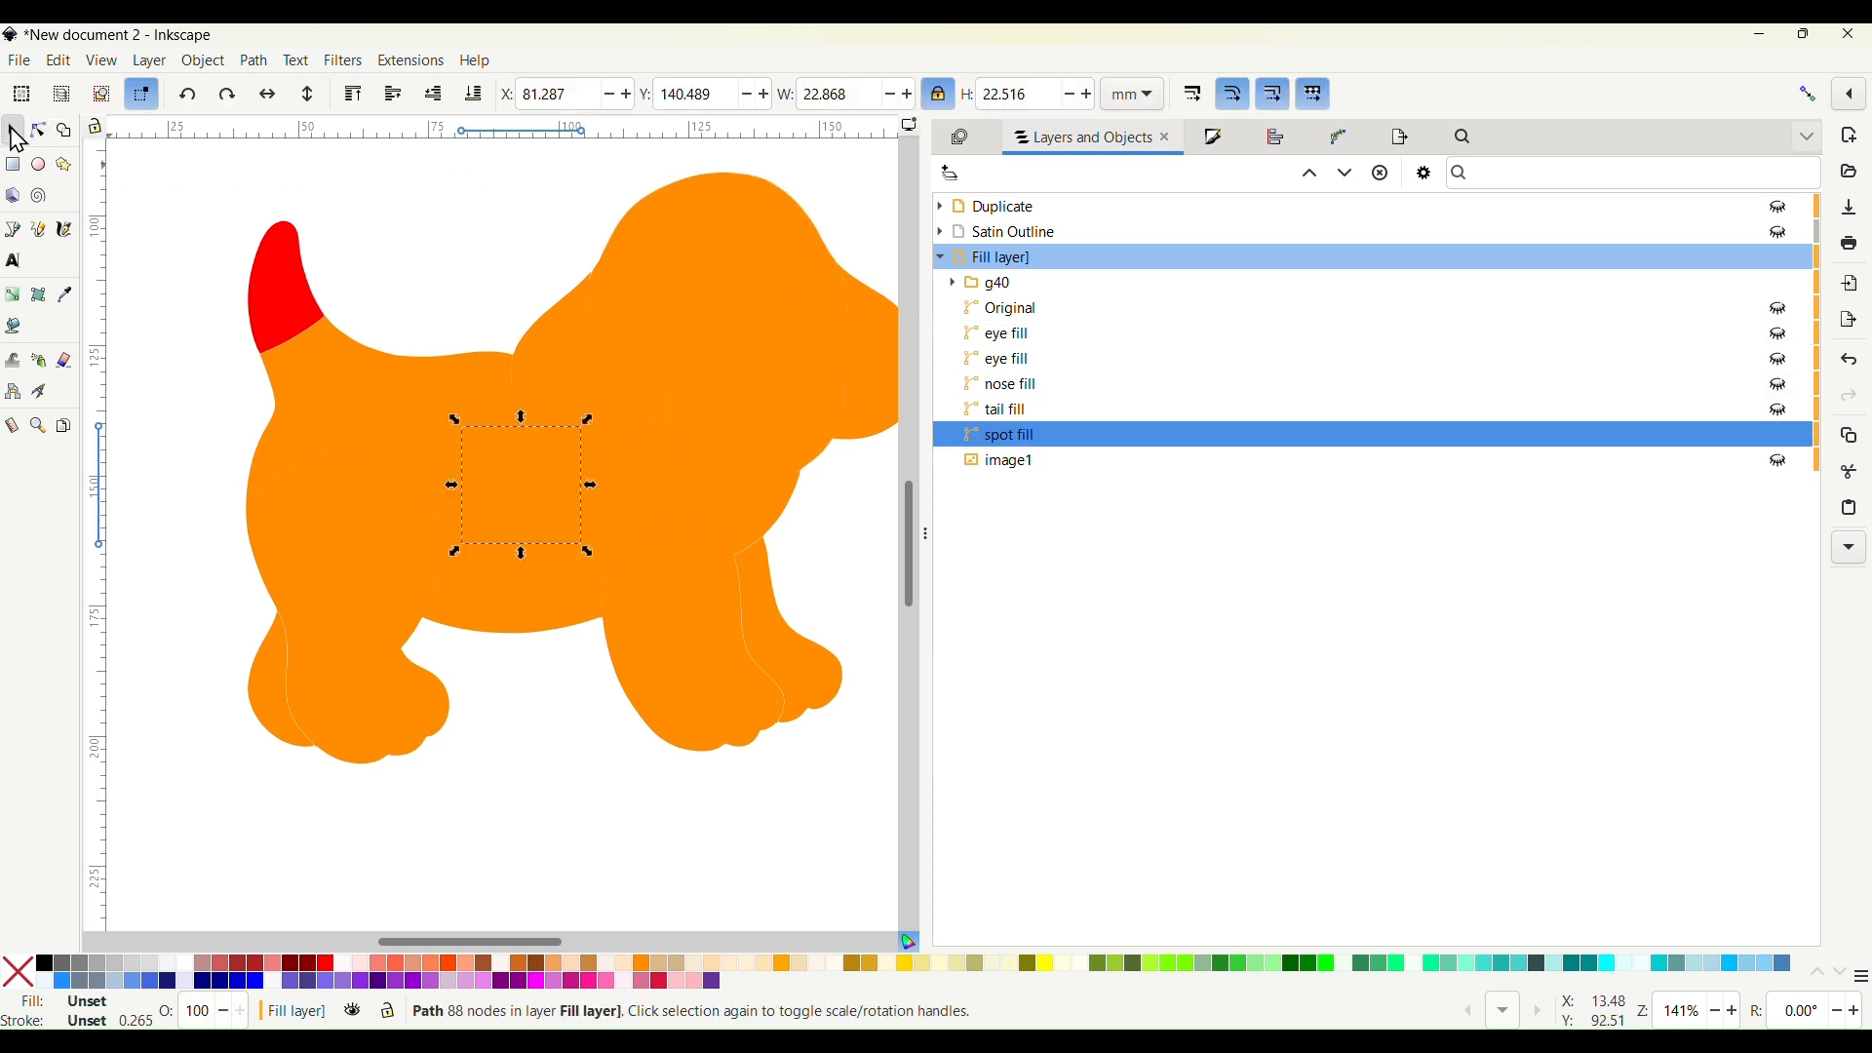
{"action": "left_click", "coordinate": [1311, 176]}
{"action": "left_click", "coordinate": [1311, 175]}
{"action": "left_click", "coordinate": [1311, 176]}
{"action": "left_click", "coordinate": [1311, 176]}
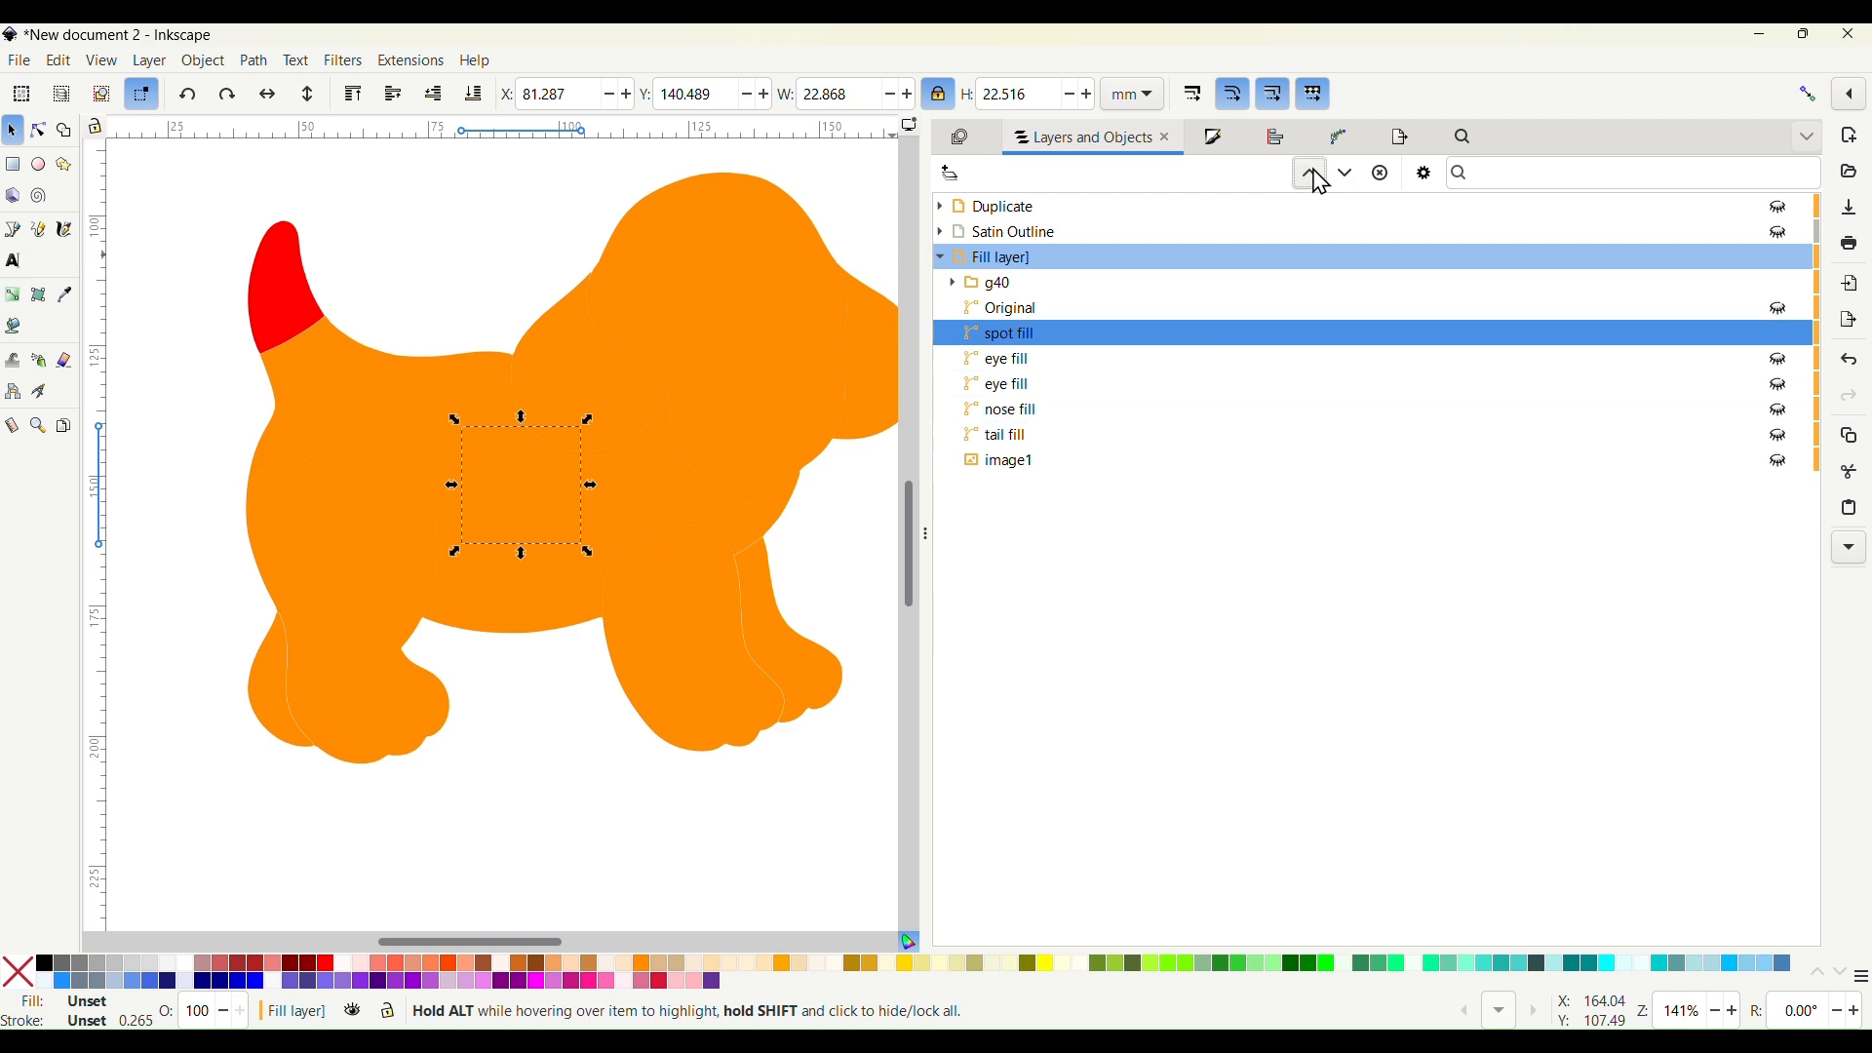
{"action": "left_click", "coordinate": [1310, 176]}
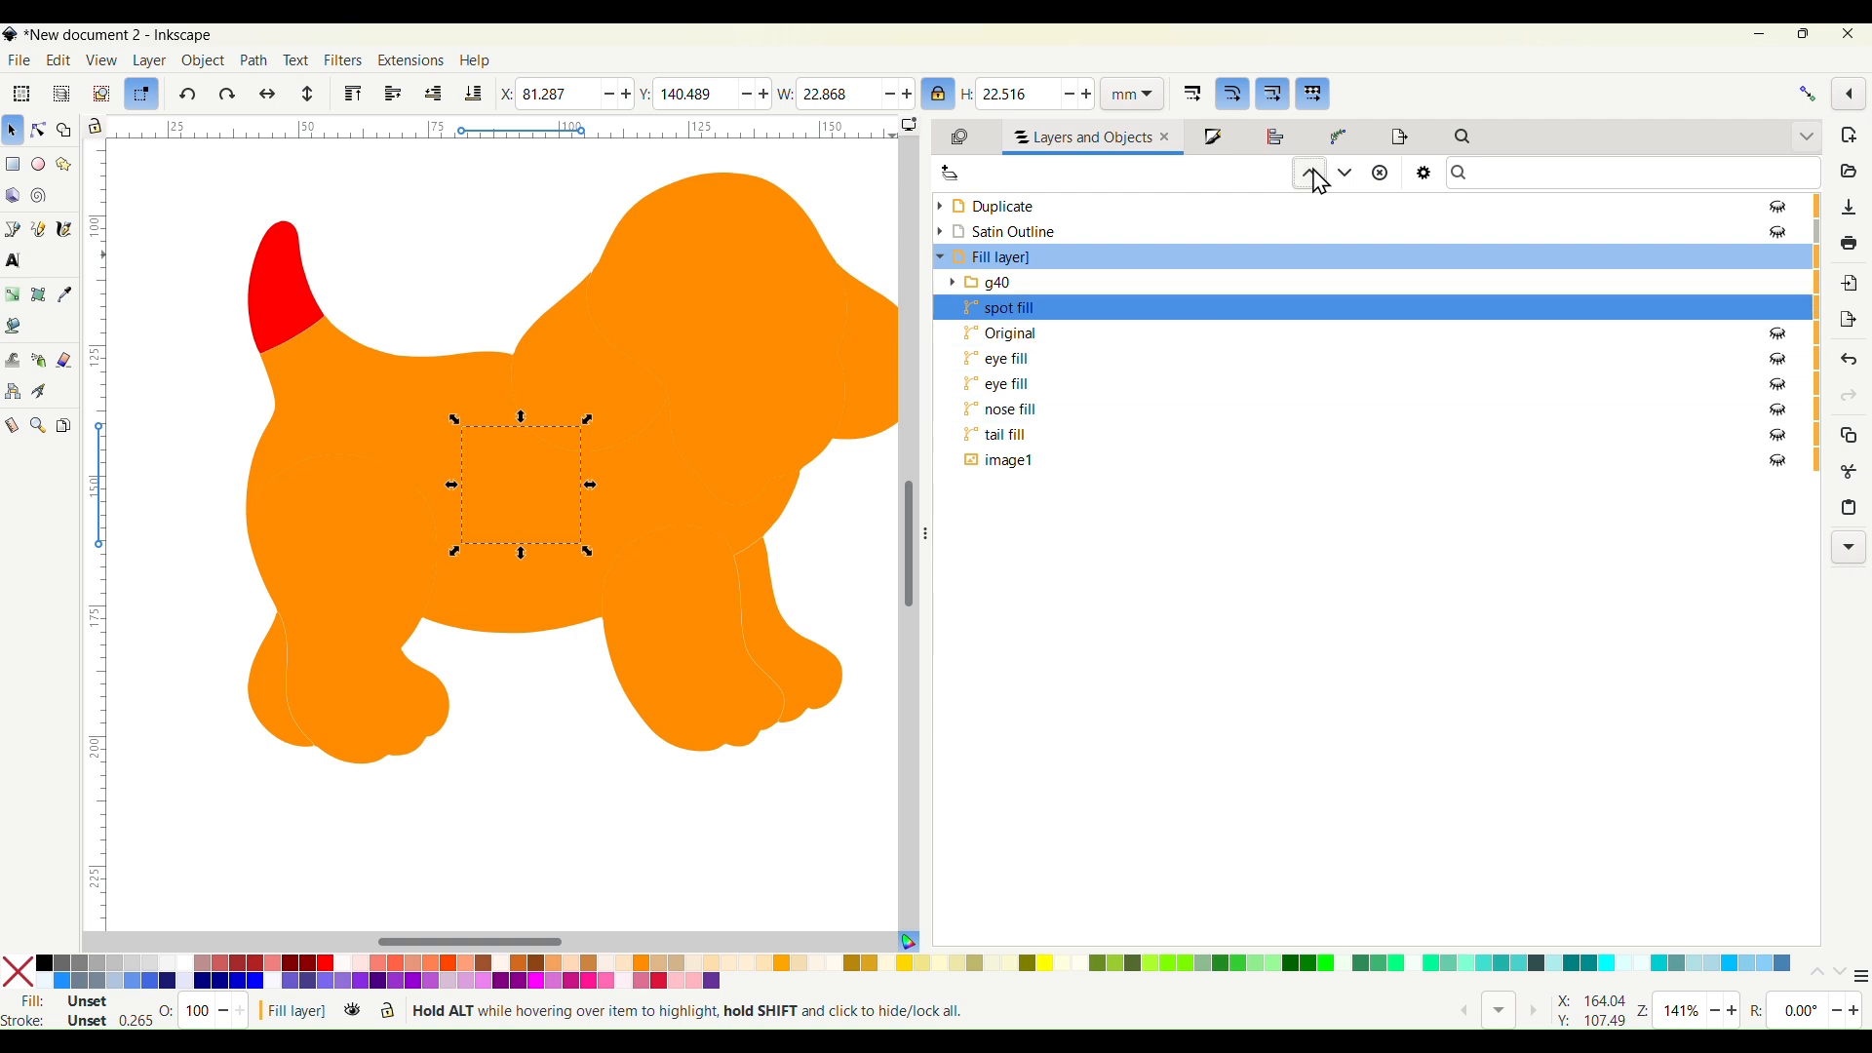
{"action": "left_click", "coordinate": [1314, 177]}
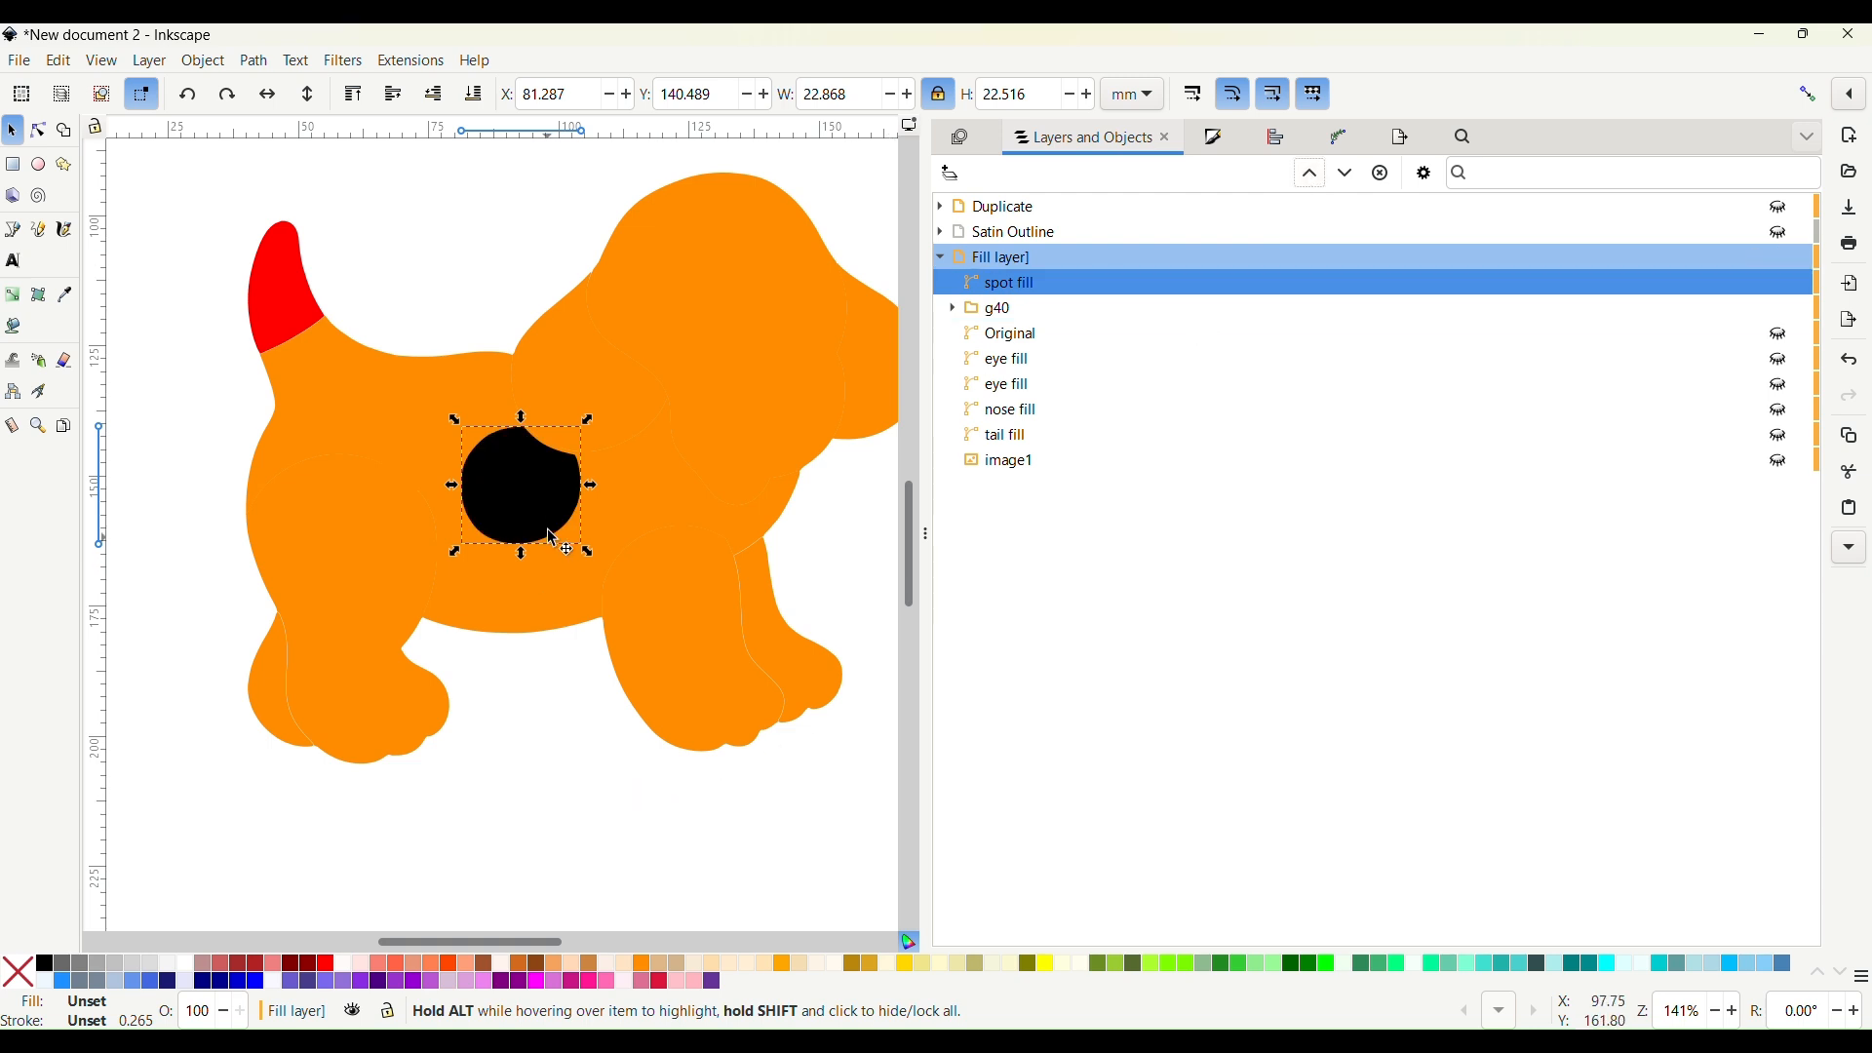
Flatten the spot fill with the body piece path80_4332 to cut the overlapping spot area out of the body
{"action": "left_click", "coordinate": [509, 598], "text": "shift"}
{"action": "scroll", "coordinate": [509, 598], "scroll_direction": "down", "scroll_amount": 1}
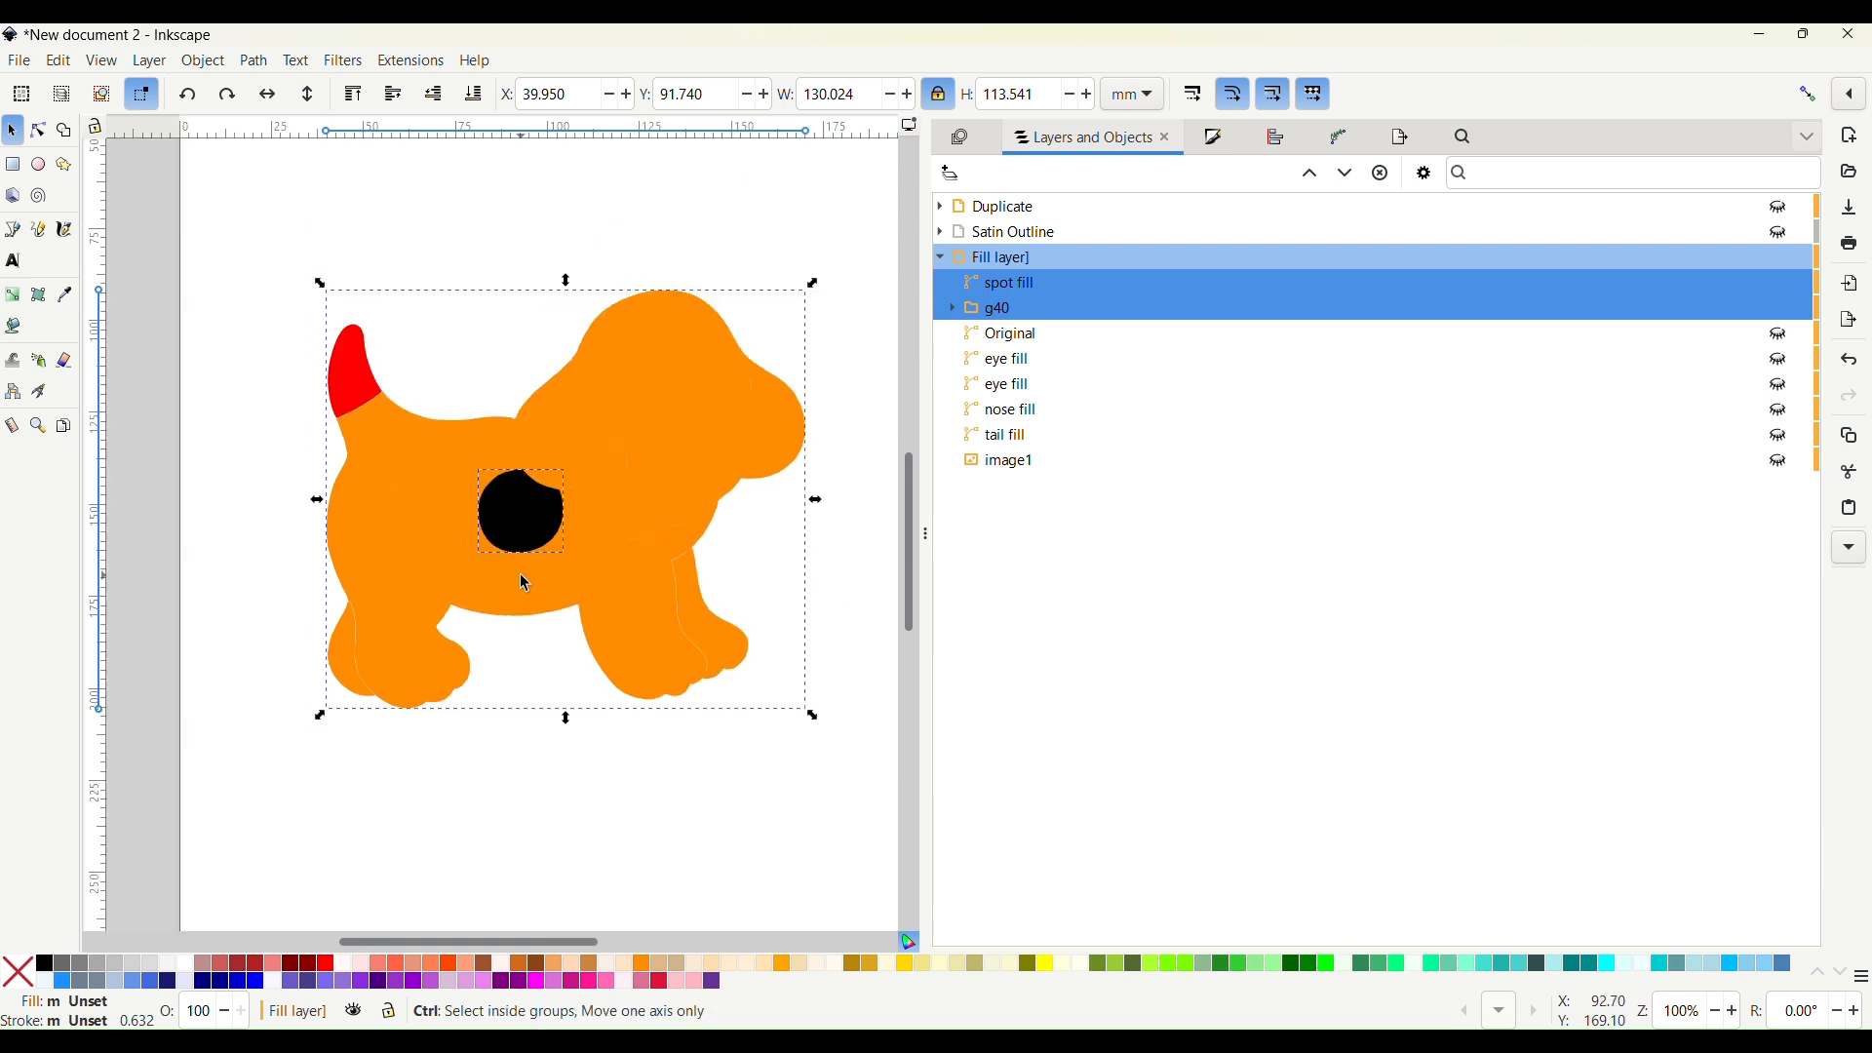
{"action": "left_click", "coordinate": [1004, 290]}
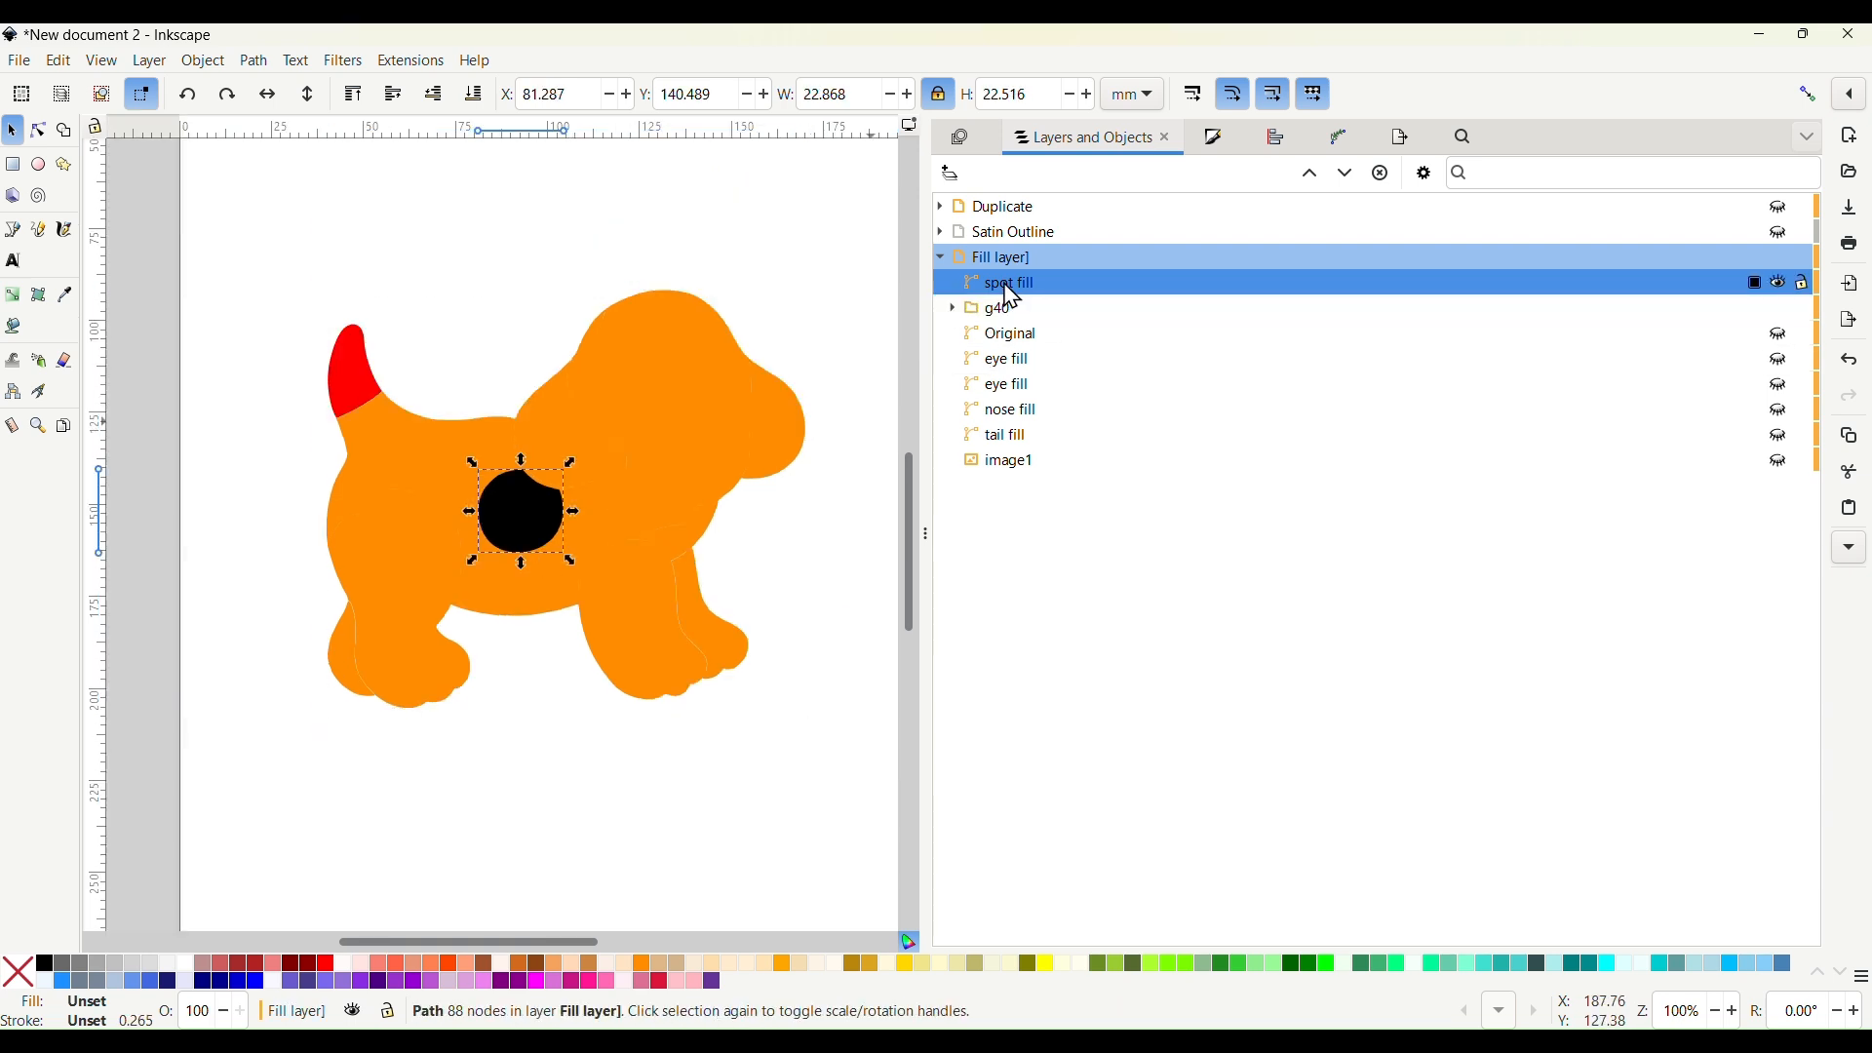
{"action": "left_click", "coordinate": [956, 311]}
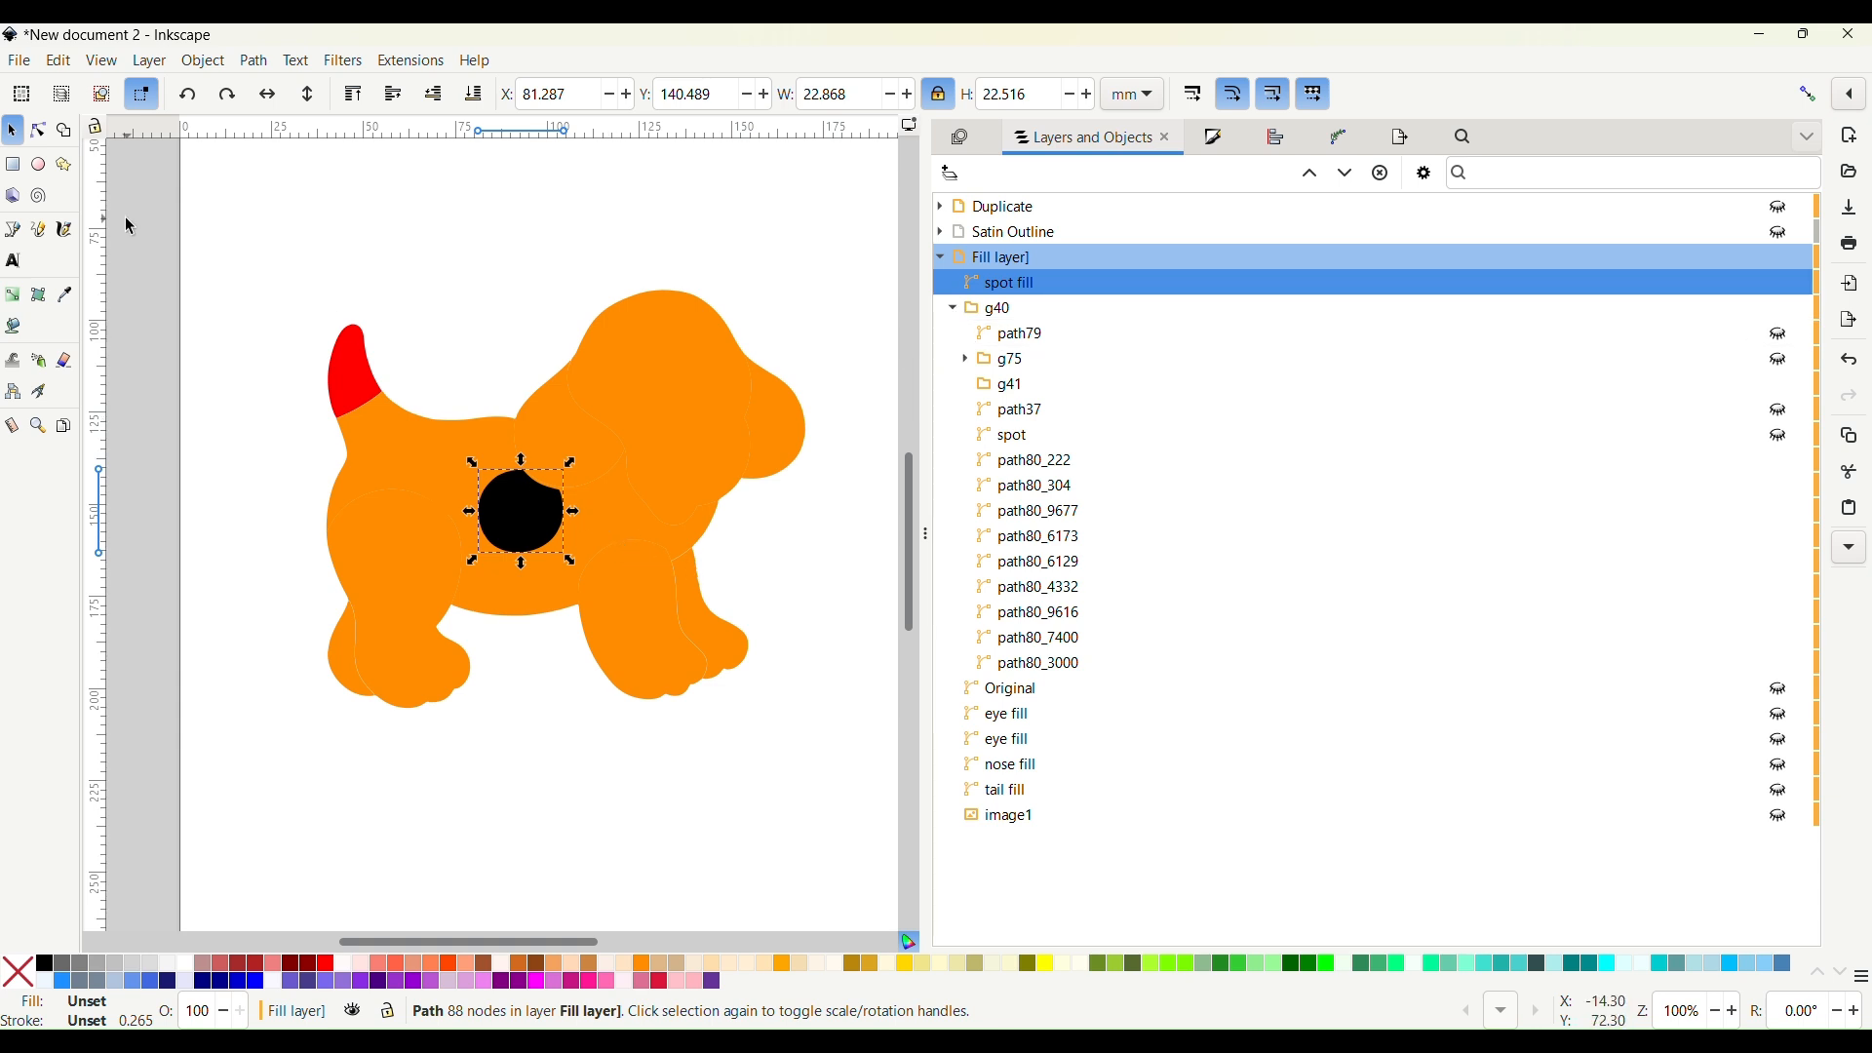
{"action": "left_click", "coordinate": [38, 130]}
{"action": "left_click", "coordinate": [439, 485]}
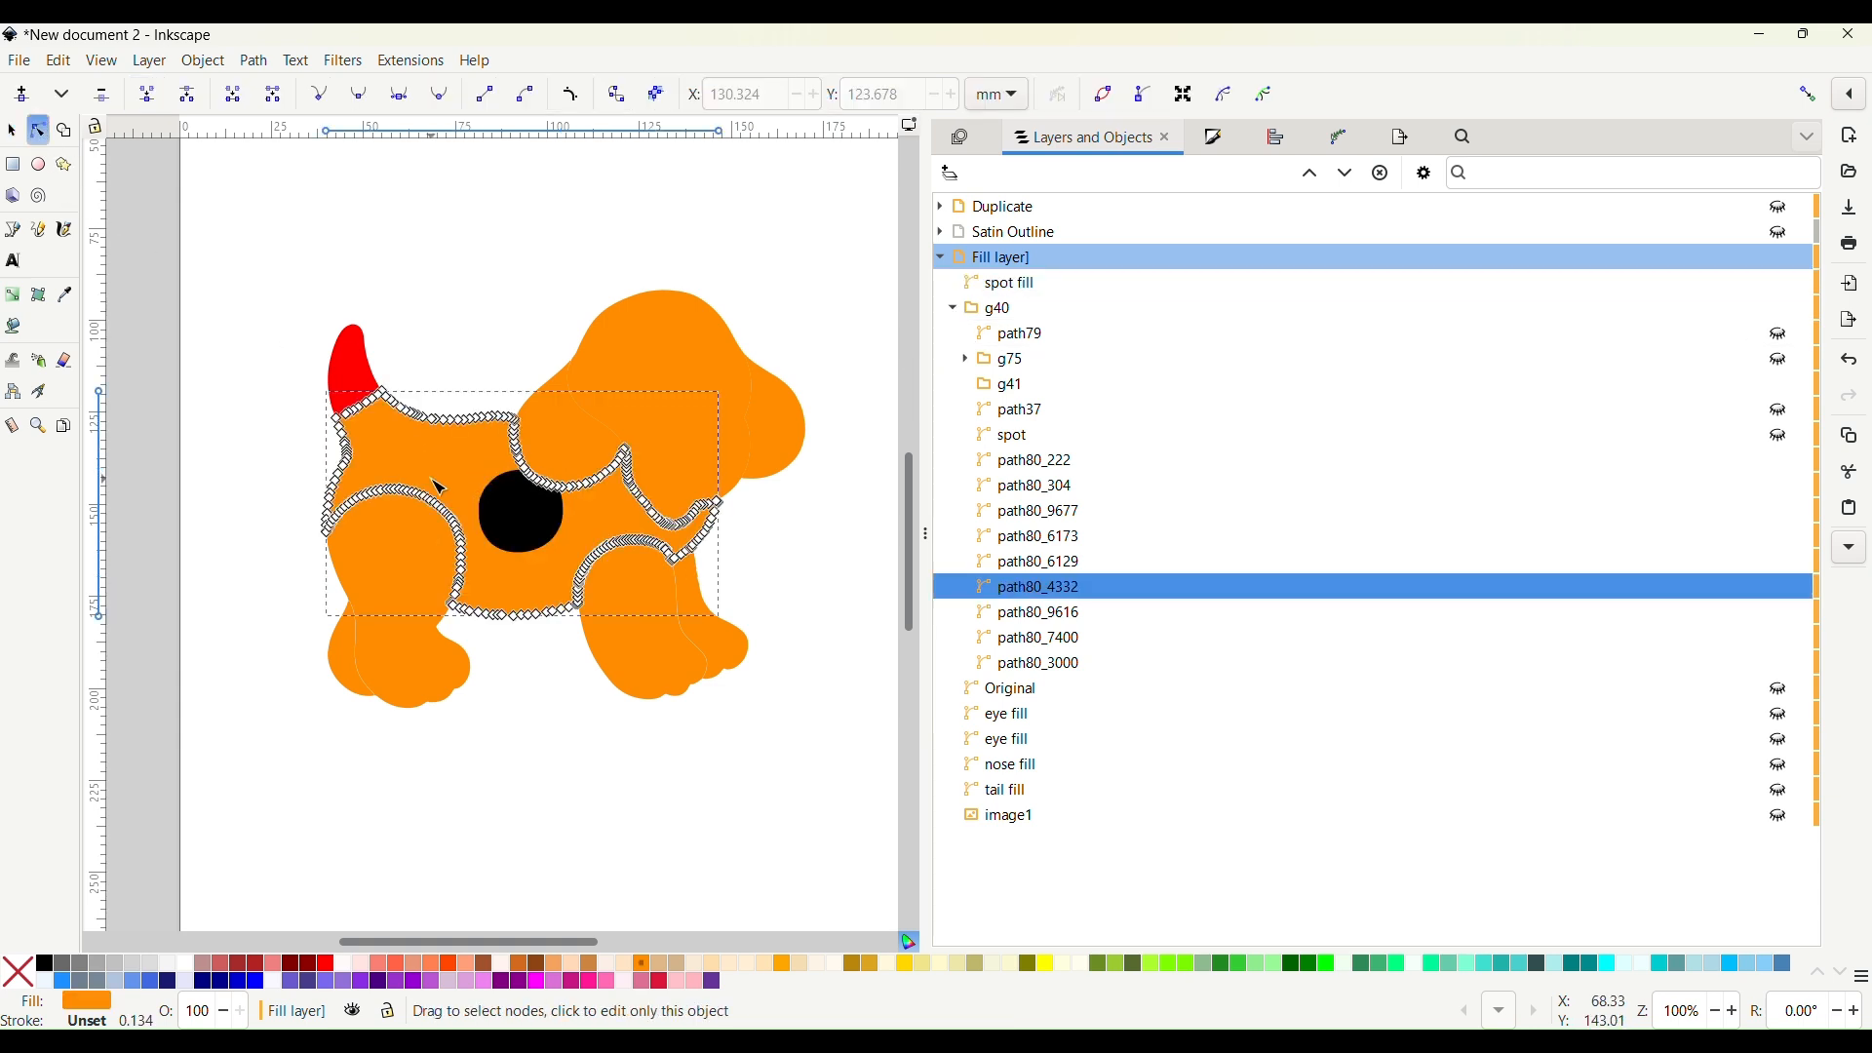
{"action": "left_click", "coordinate": [539, 520], "text": "shift"}
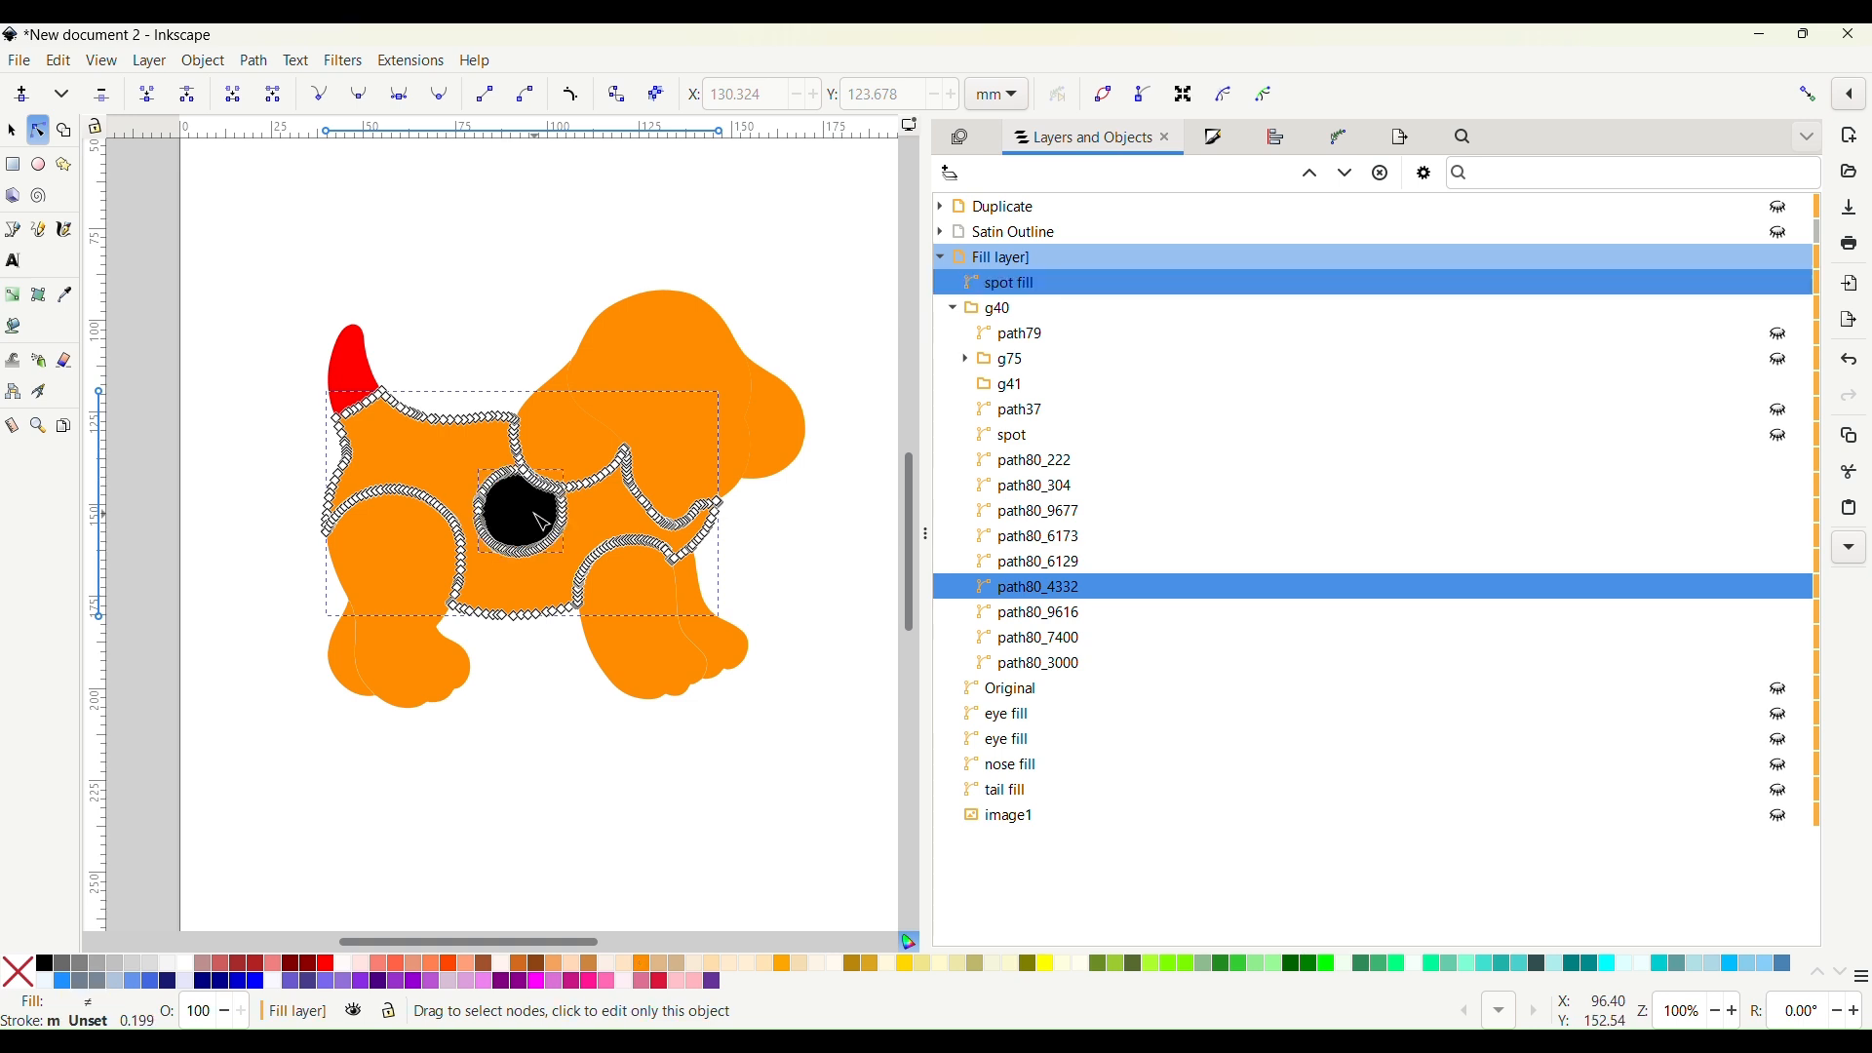
{"action": "left_click", "coordinate": [18, 134]}
{"action": "left_click", "coordinate": [254, 60]}
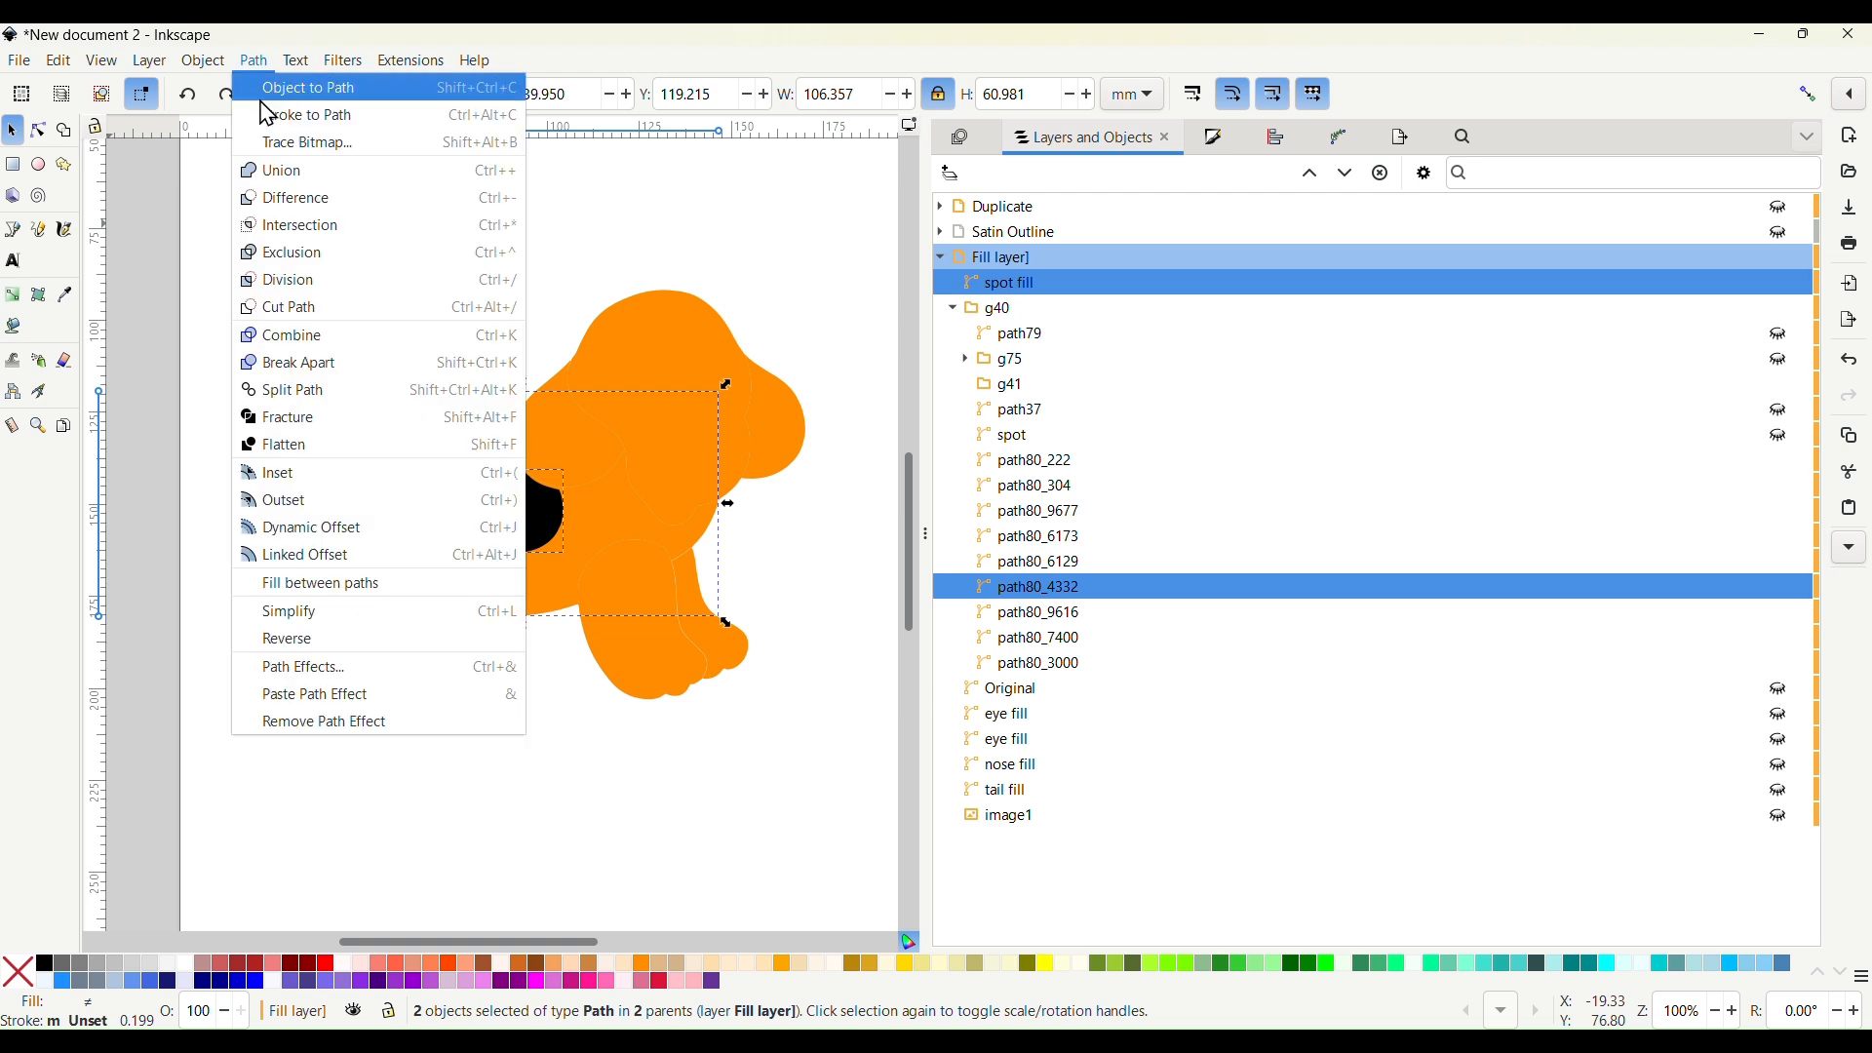
{"action": "left_click", "coordinate": [296, 447]}
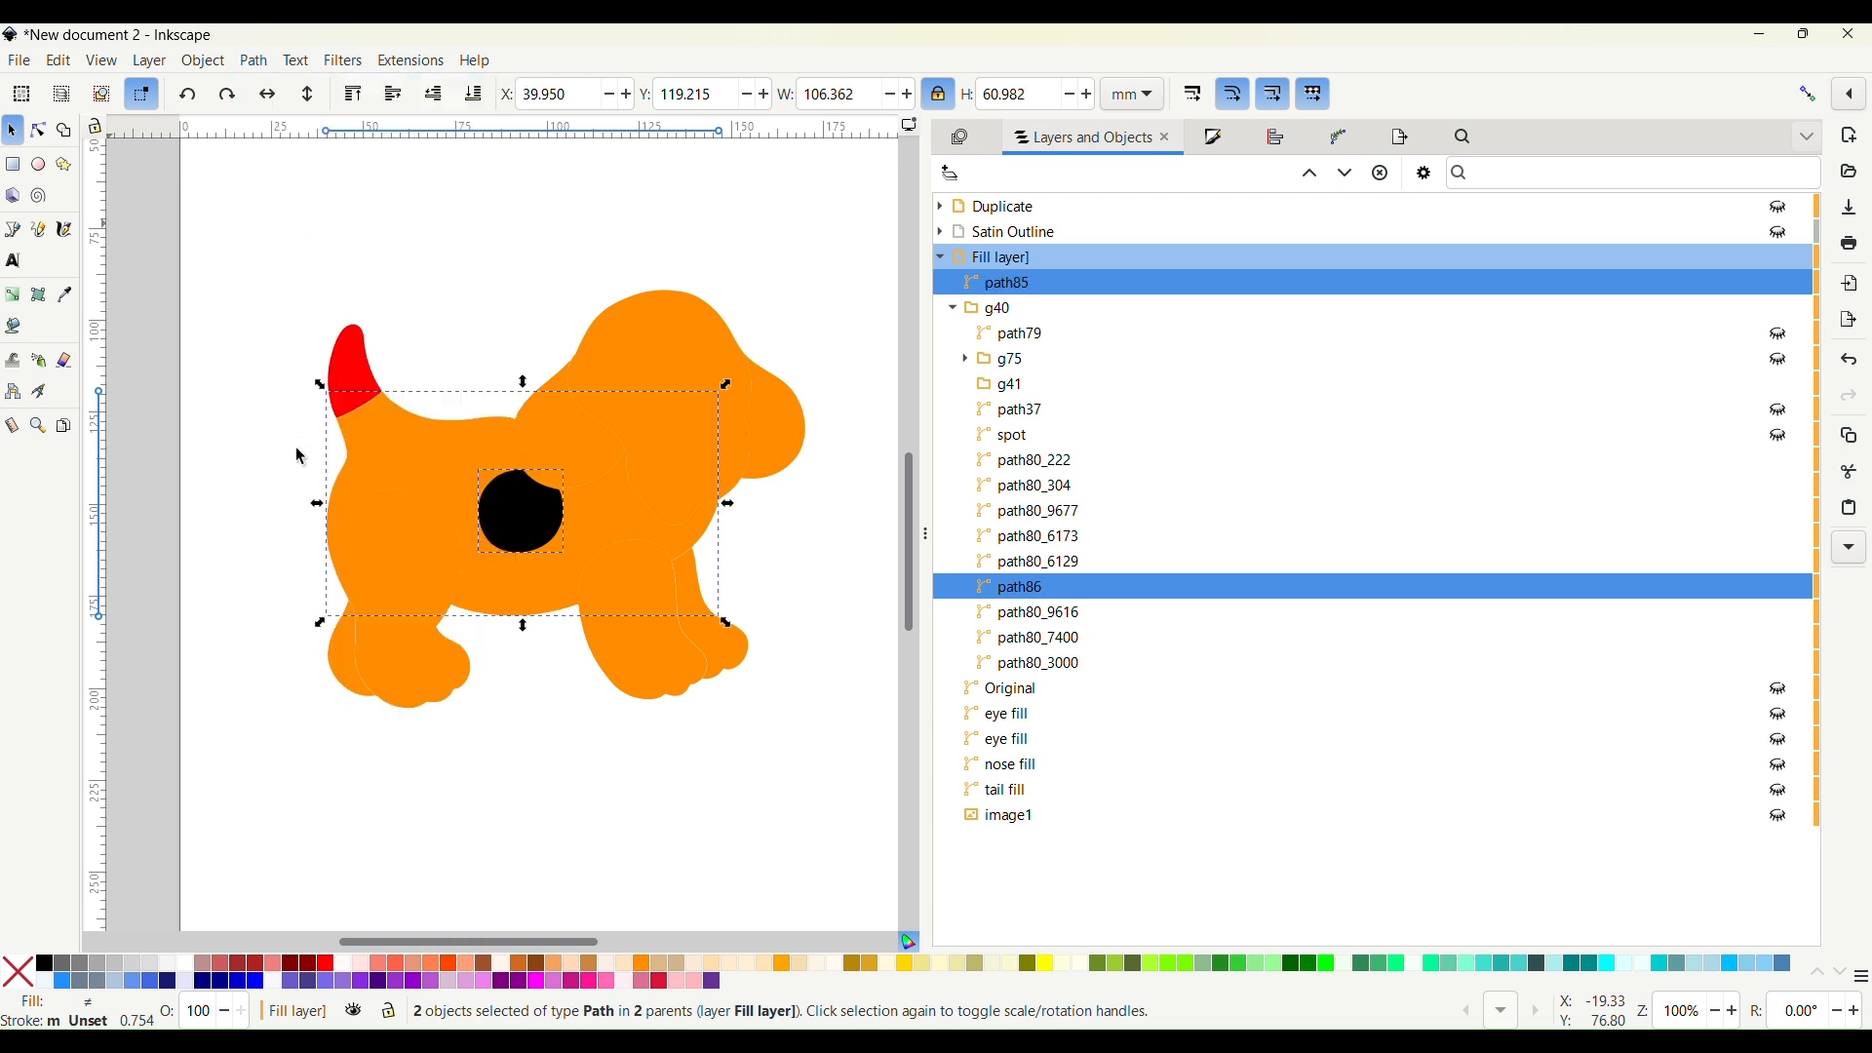
Move the black spot aside to check the cut-out in the body beneath it, and undo the move
{"action": "left_click", "coordinate": [437, 289]}
{"action": "left_click", "coordinate": [516, 507]}
{"action": "left_click_drag", "start_coordinate": [515, 507], "coordinate": [566, 542]}
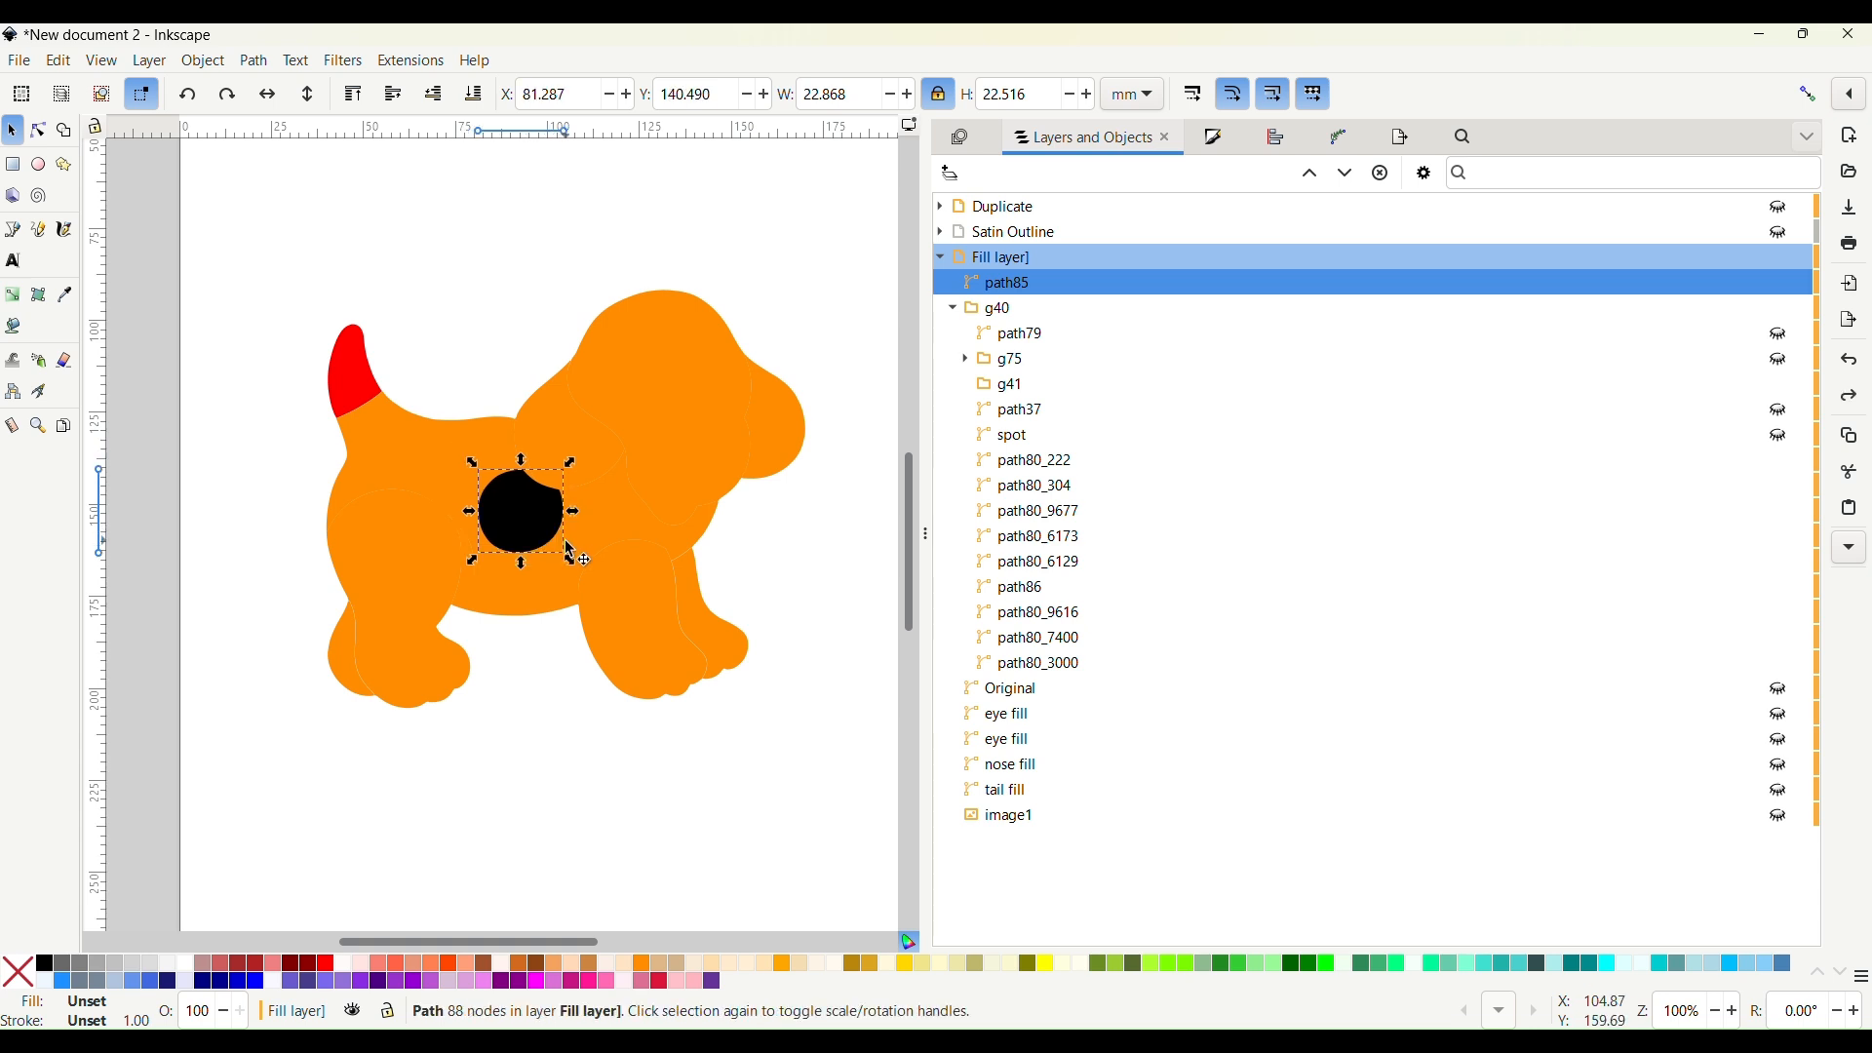
{"action": "left_click", "coordinate": [552, 676]}
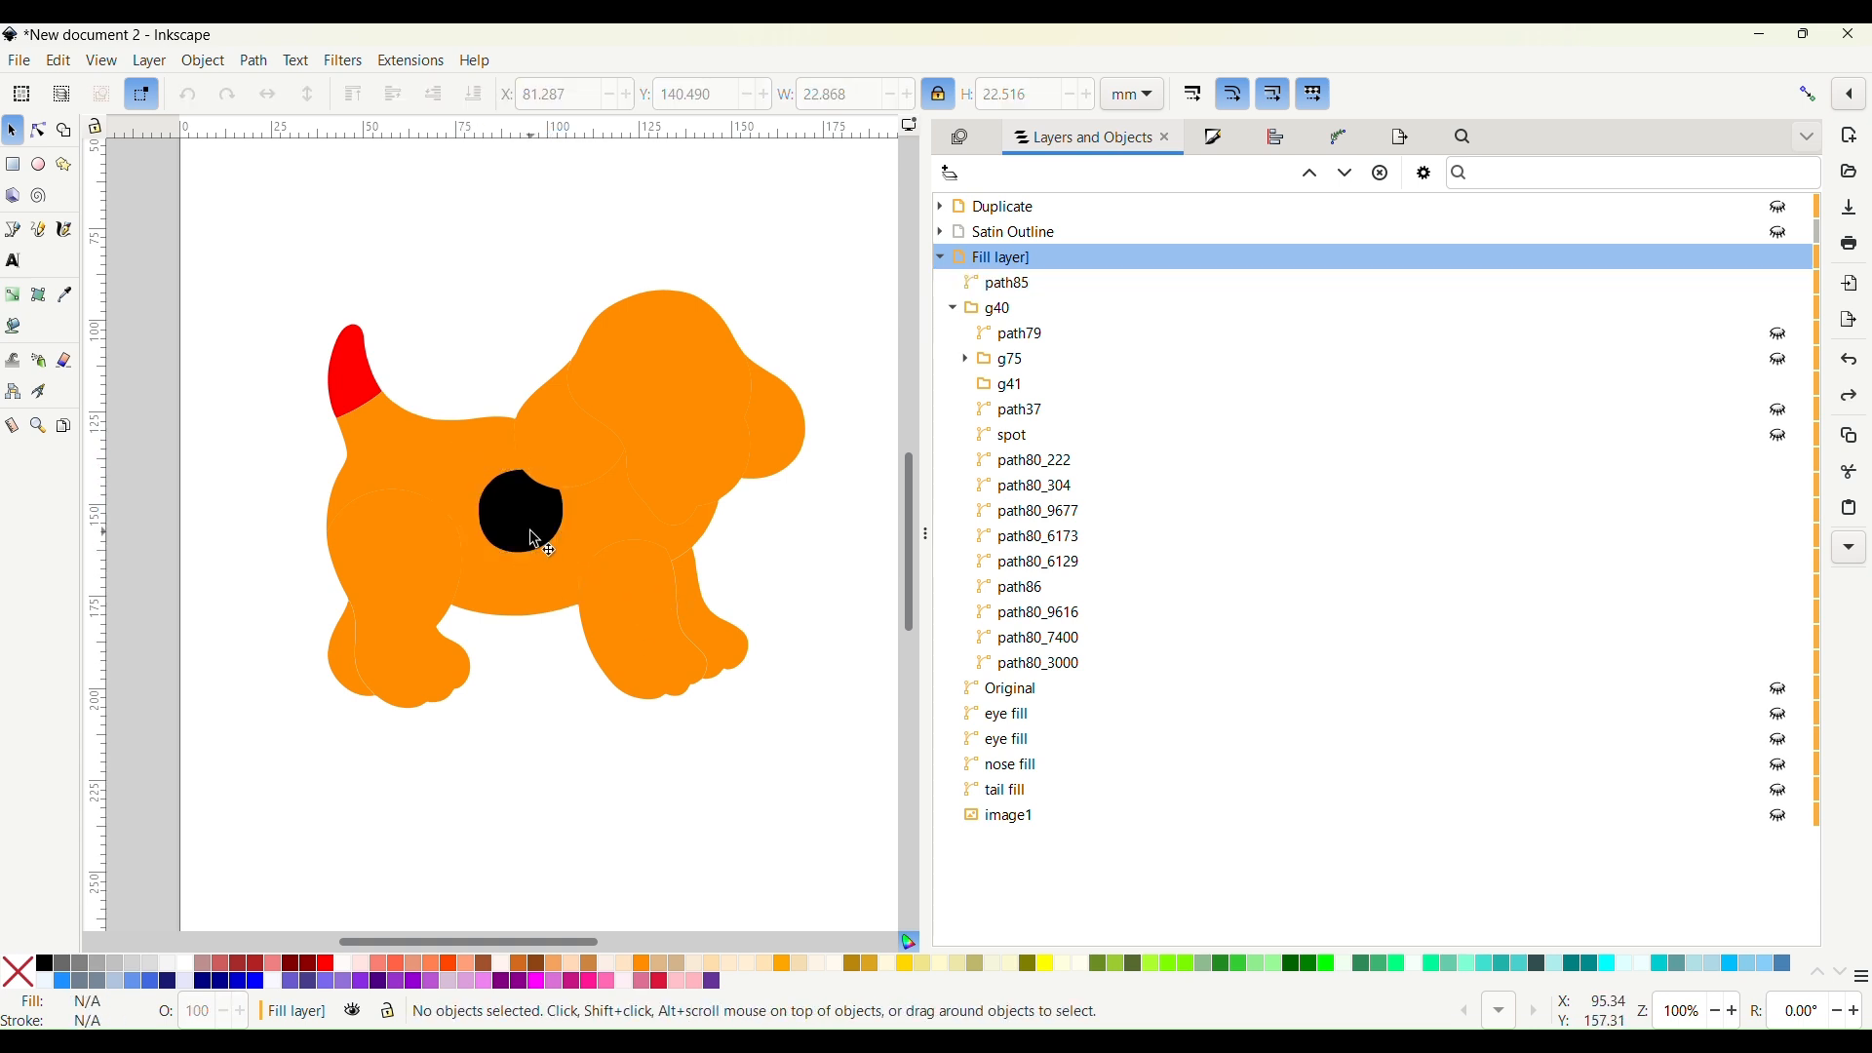
{"action": "scroll", "coordinate": [534, 528], "scroll_direction": "up", "scroll_amount": 2}
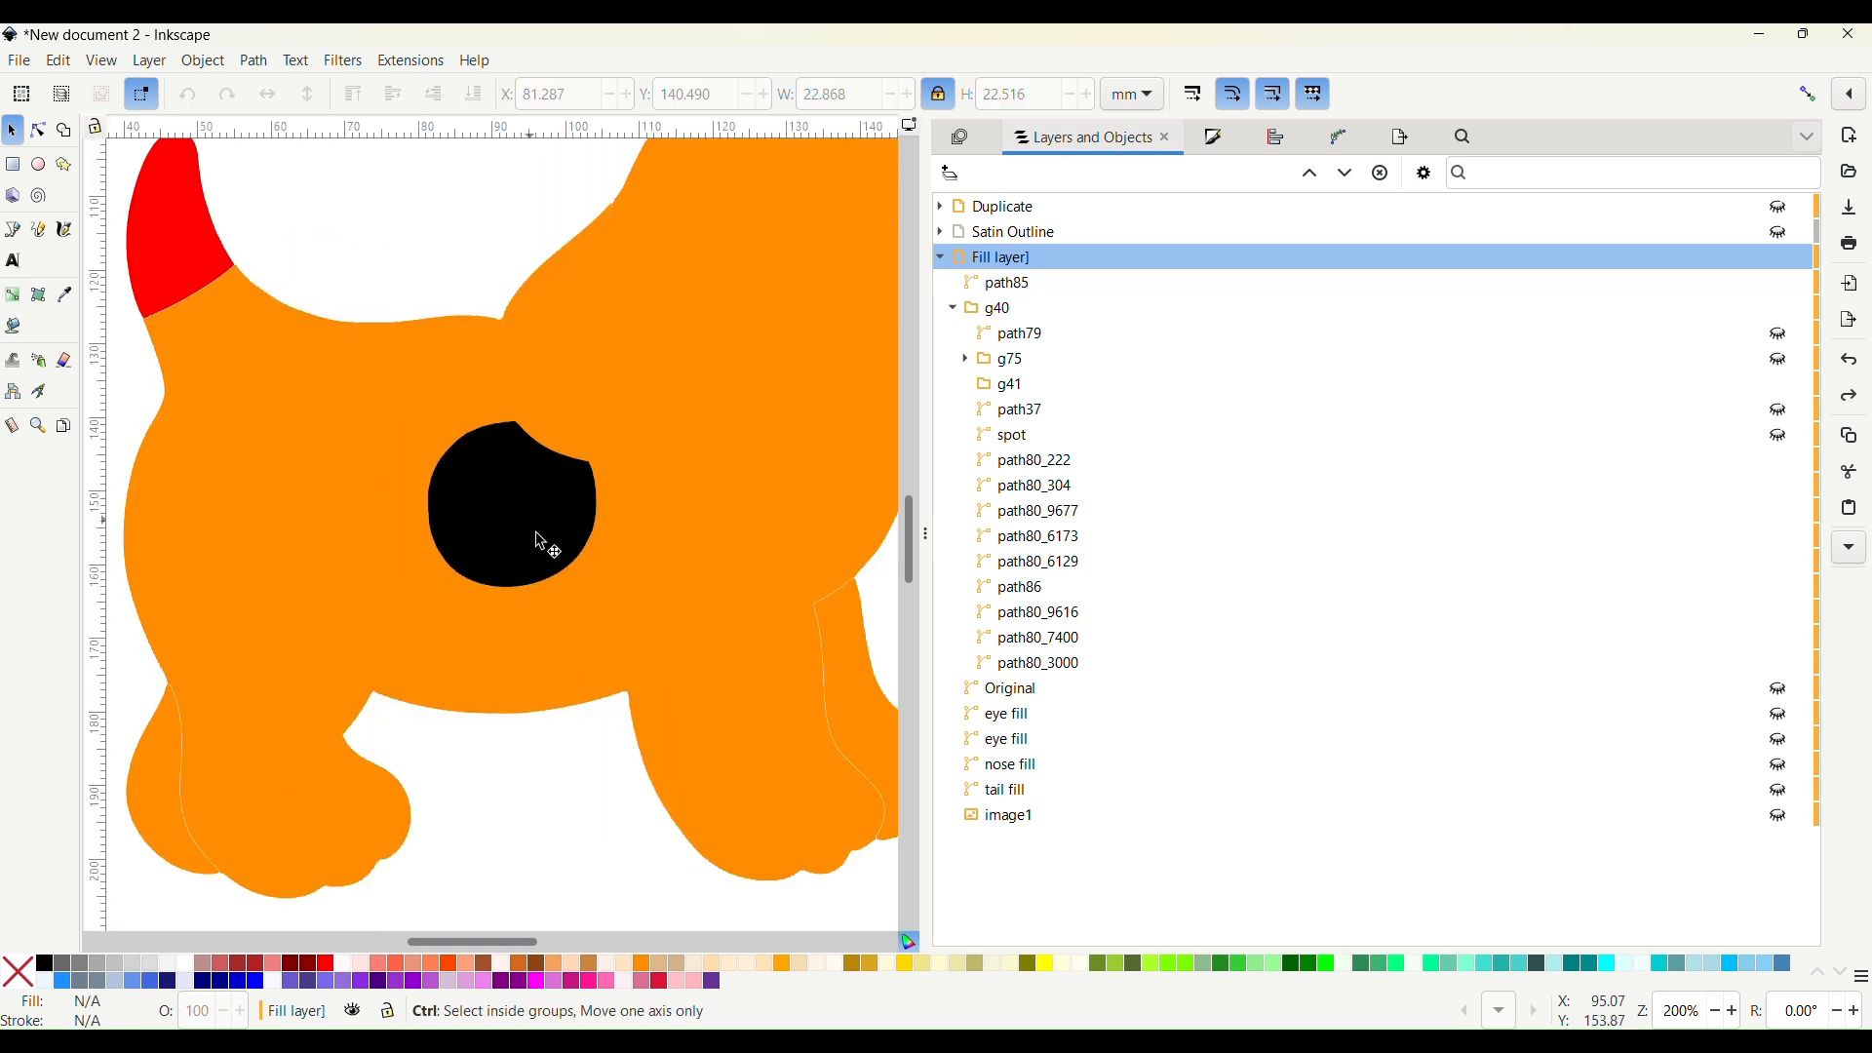
{"action": "mouse_move", "coordinate": [545, 563]}
{"action": "left_mouse_down"}
{"action": "mouse_move", "coordinate": [587, 682]}
{"action": "mouse_move", "coordinate": [564, 596]}
{"action": "left_mouse_up"}
{"action": "key", "text": "ctrl+z"}
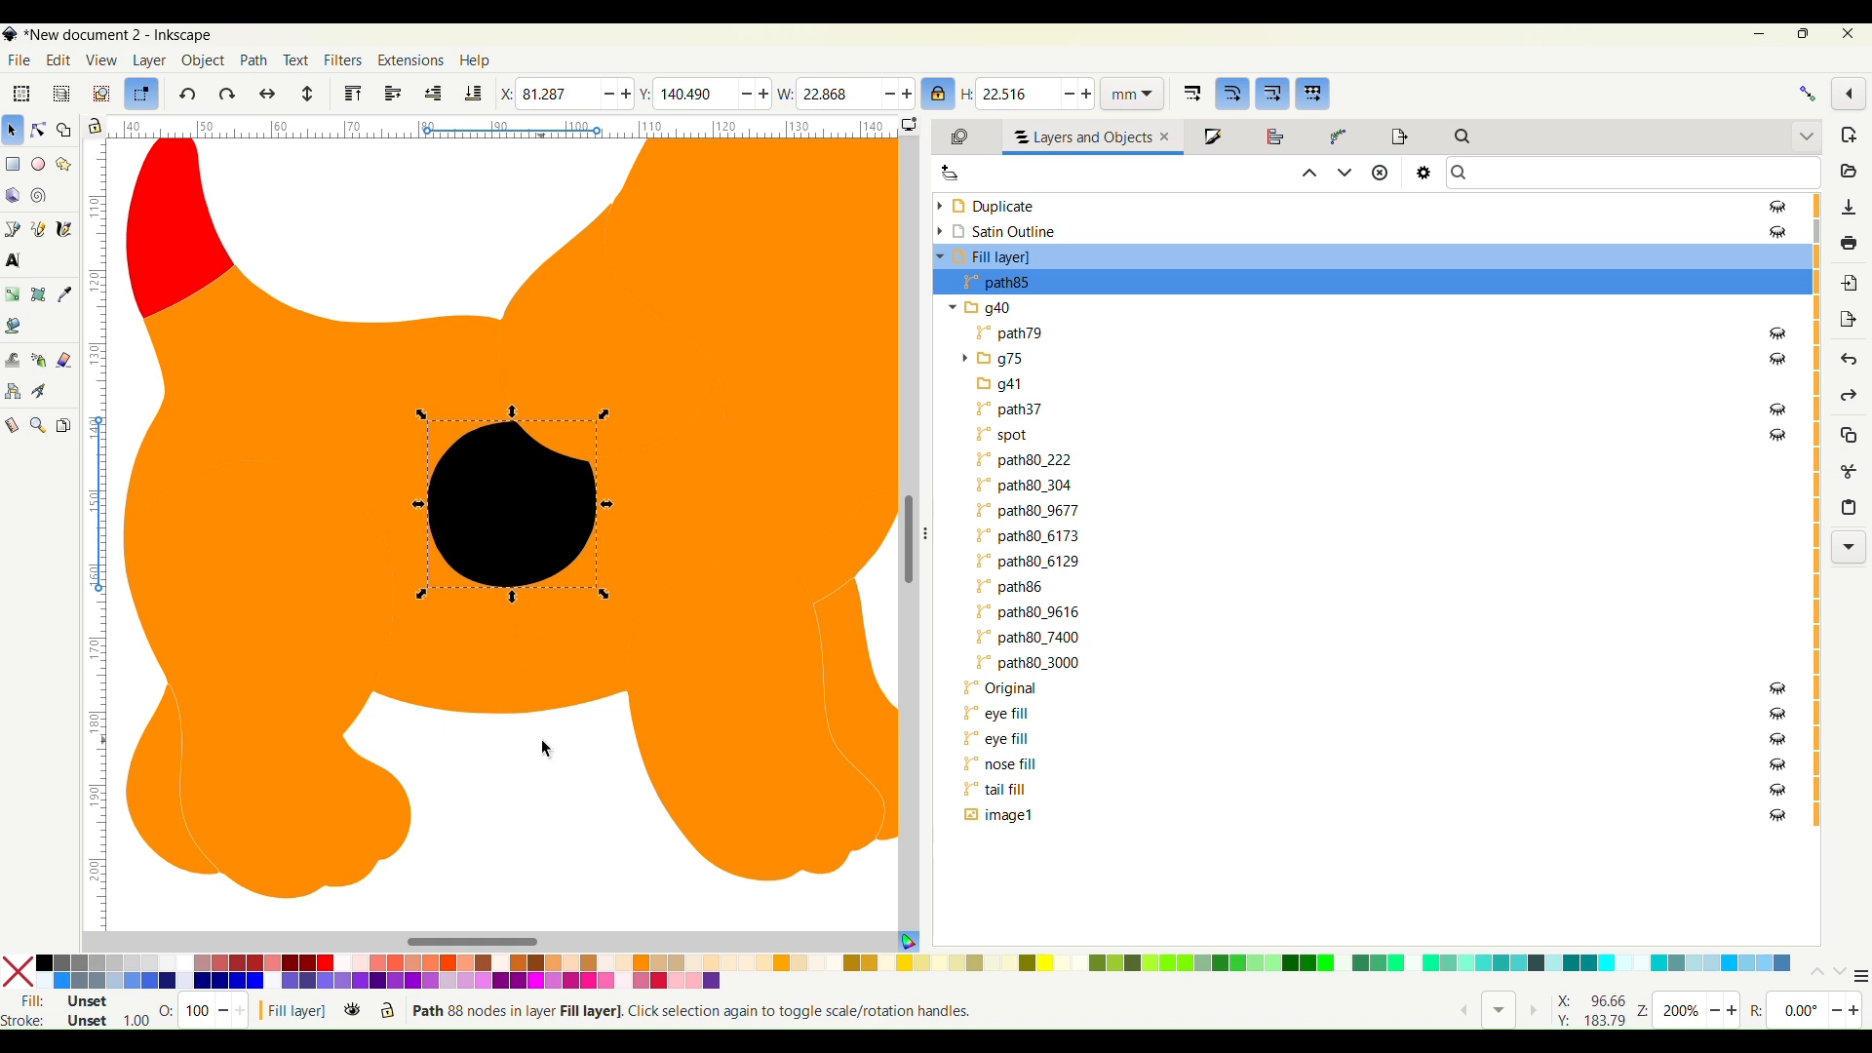
{"action": "scroll", "coordinate": [542, 739], "scroll_direction": "down", "scroll_amount": 2}
{"action": "left_click", "coordinate": [765, 641]}
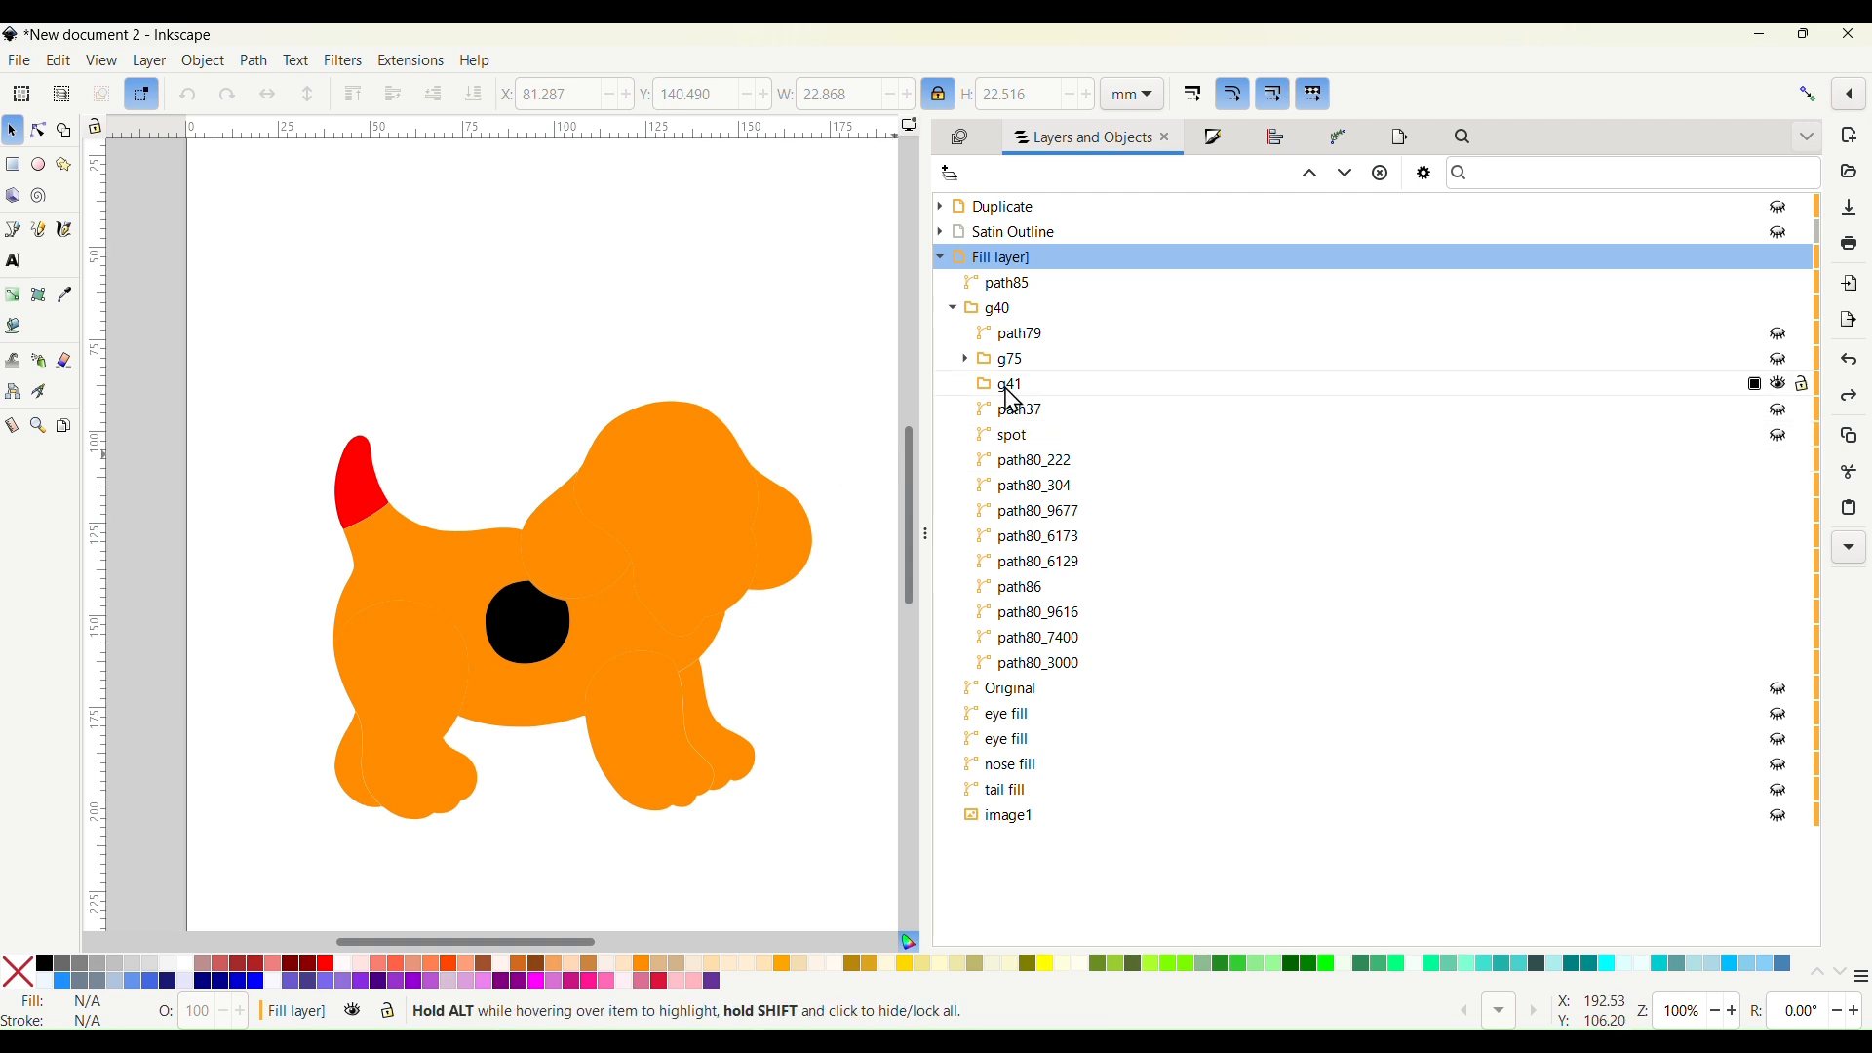
Make the nose fill visible and place it directly above the g40 group, below the flattened spot
{"action": "left_click", "coordinate": [1021, 770]}
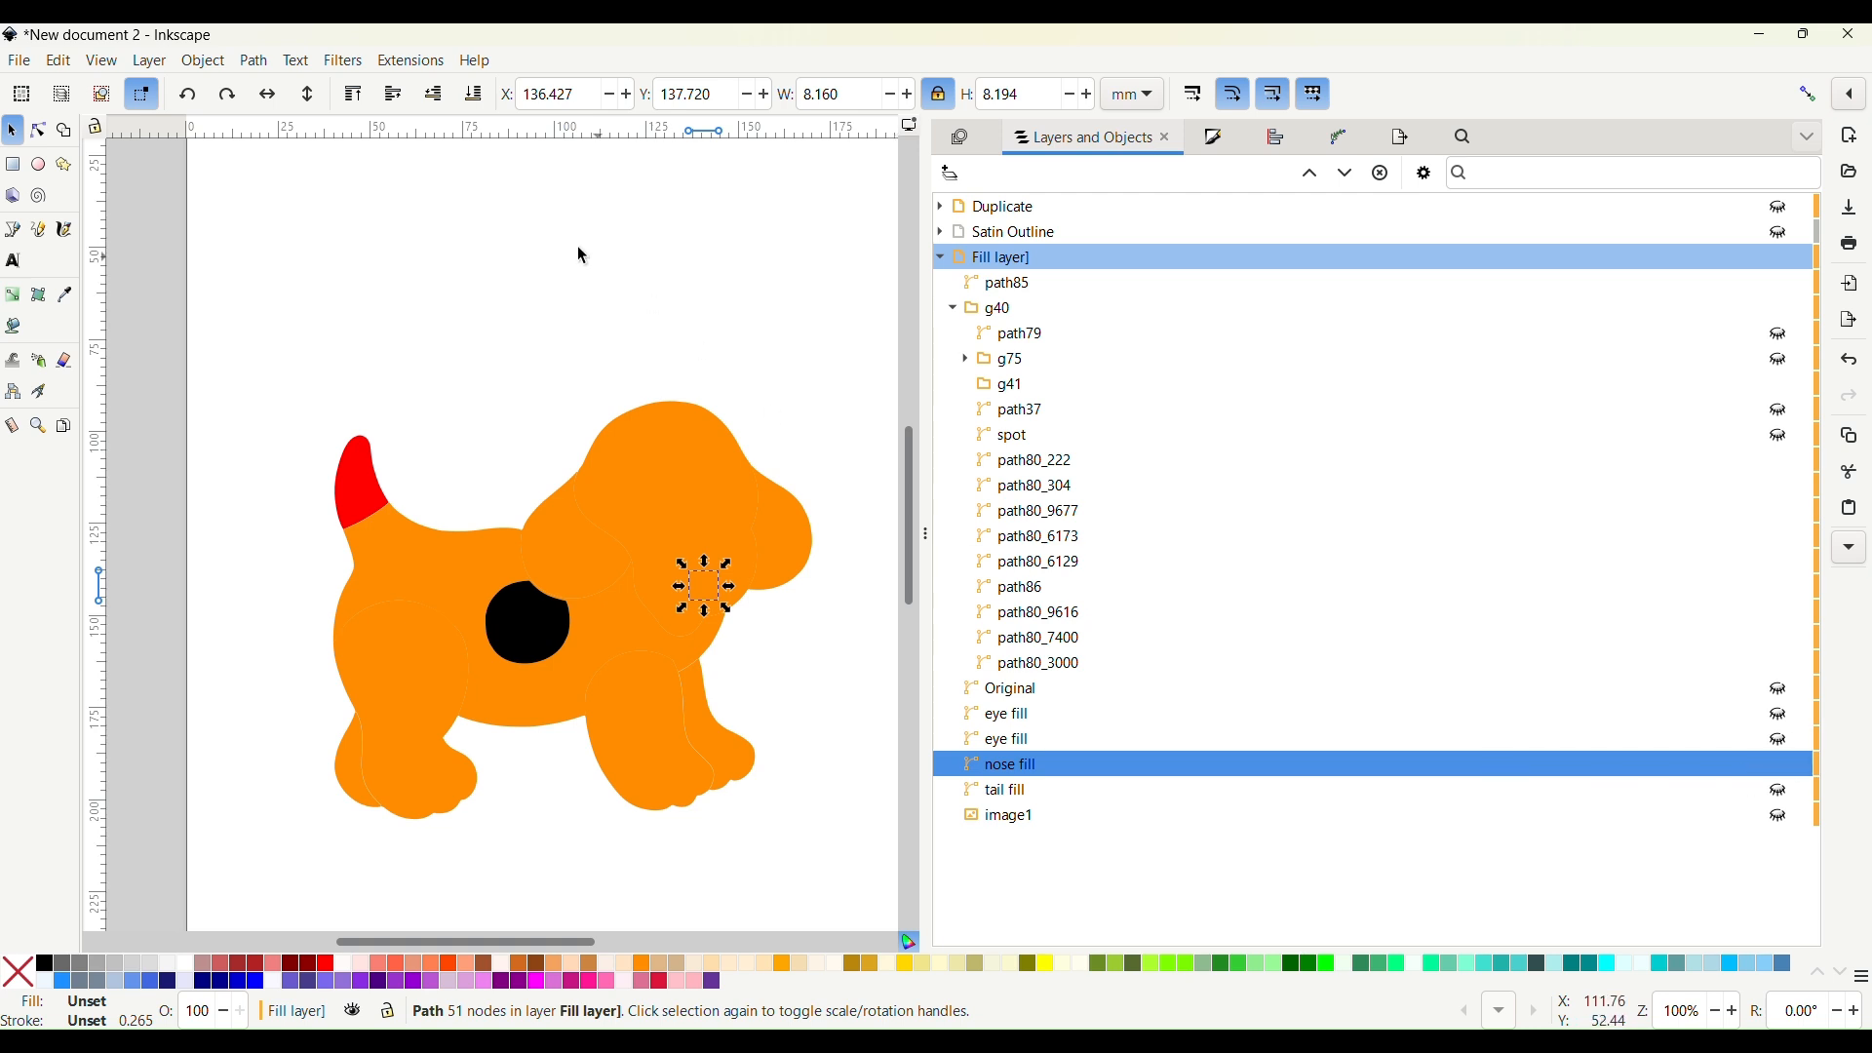
{"action": "left_click", "coordinate": [1317, 176]}
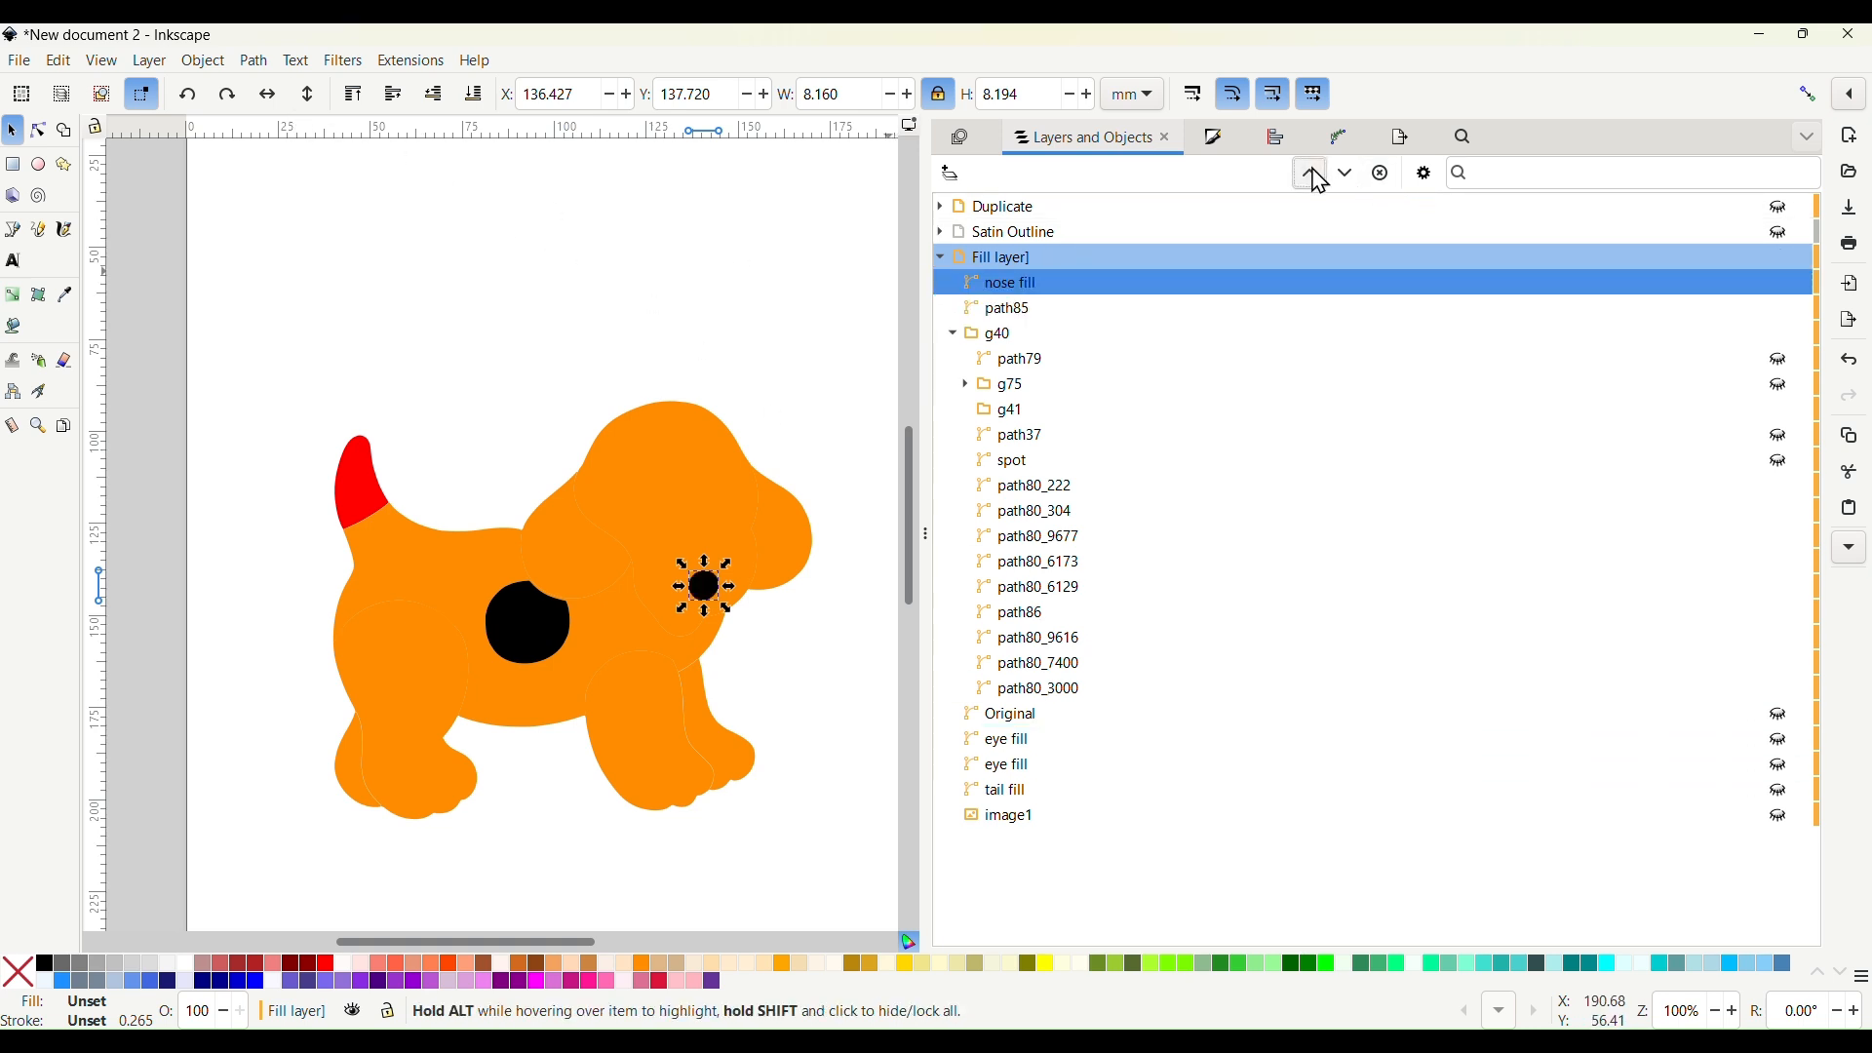
{"action": "left_click", "coordinate": [1349, 182]}
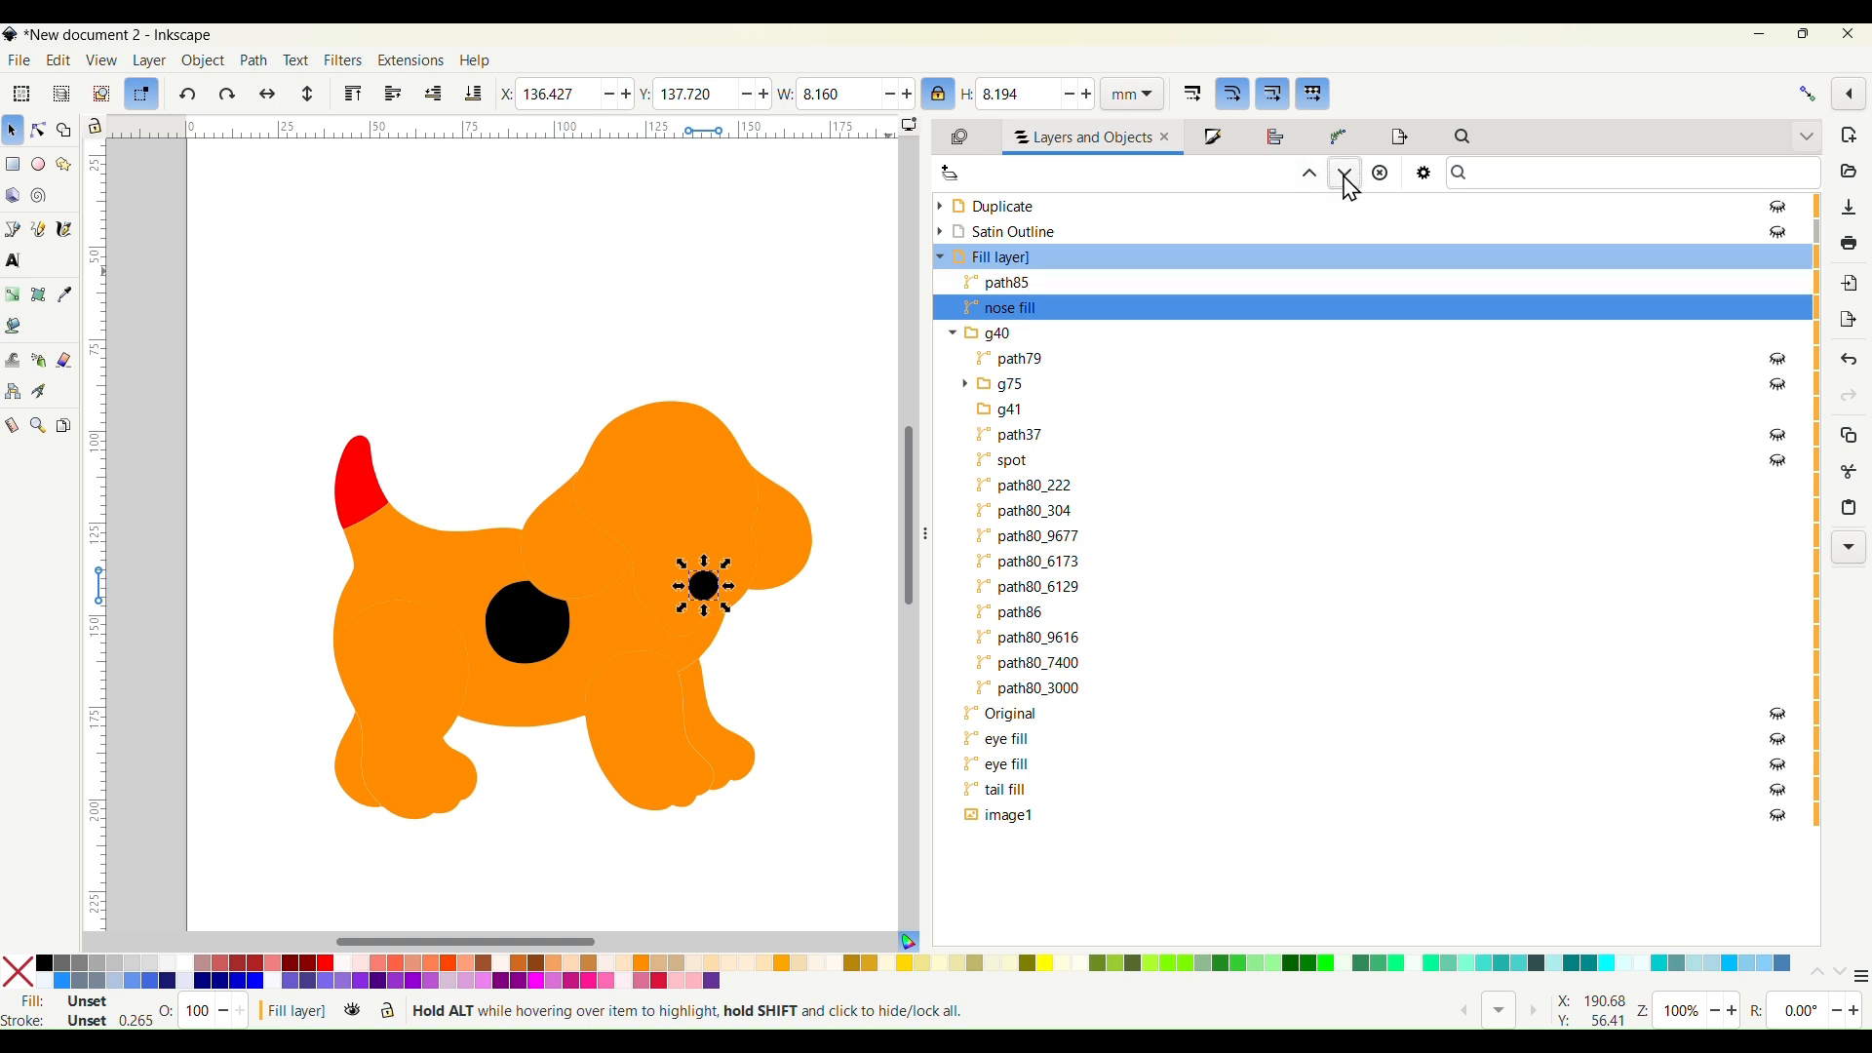
Flatten the nose fill with the large head piece path80_222 to cut the overlapping area out of the head
{"action": "scroll", "coordinate": [718, 583], "scroll_direction": "up", "scroll_amount": 3}
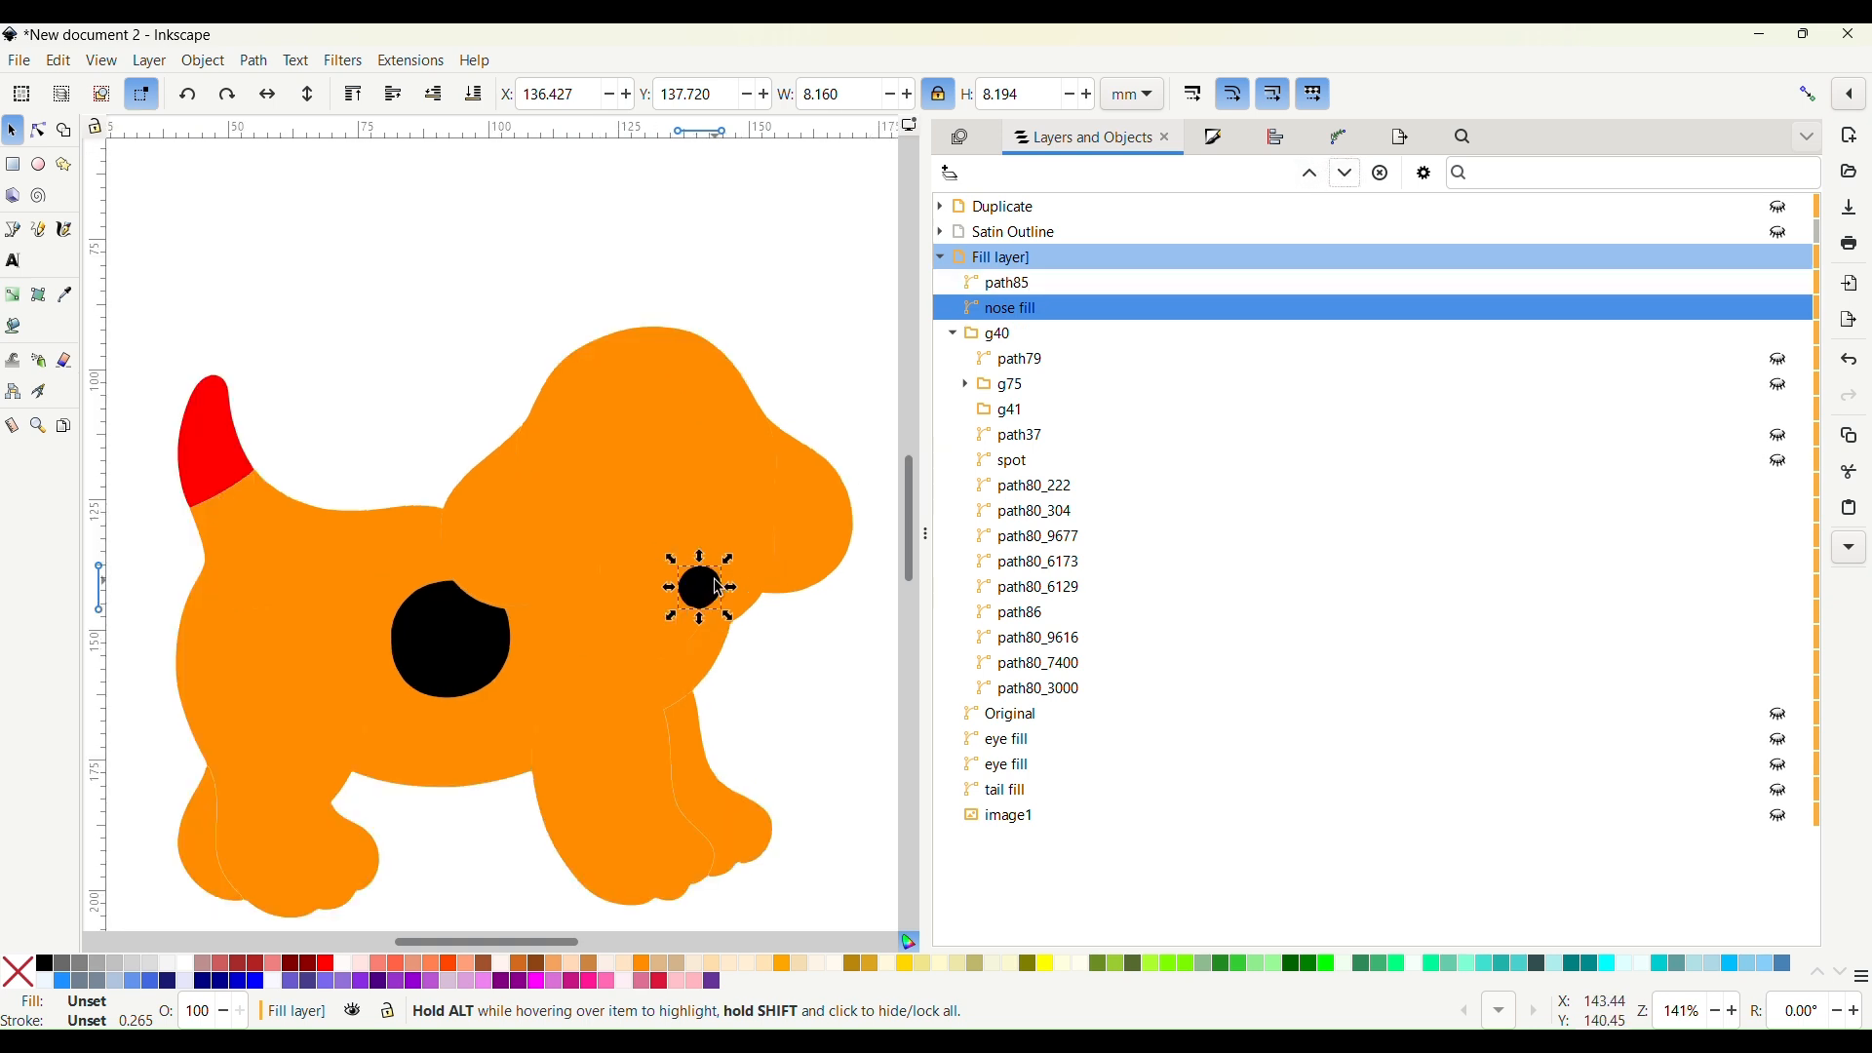
{"action": "left_click", "coordinate": [39, 133]}
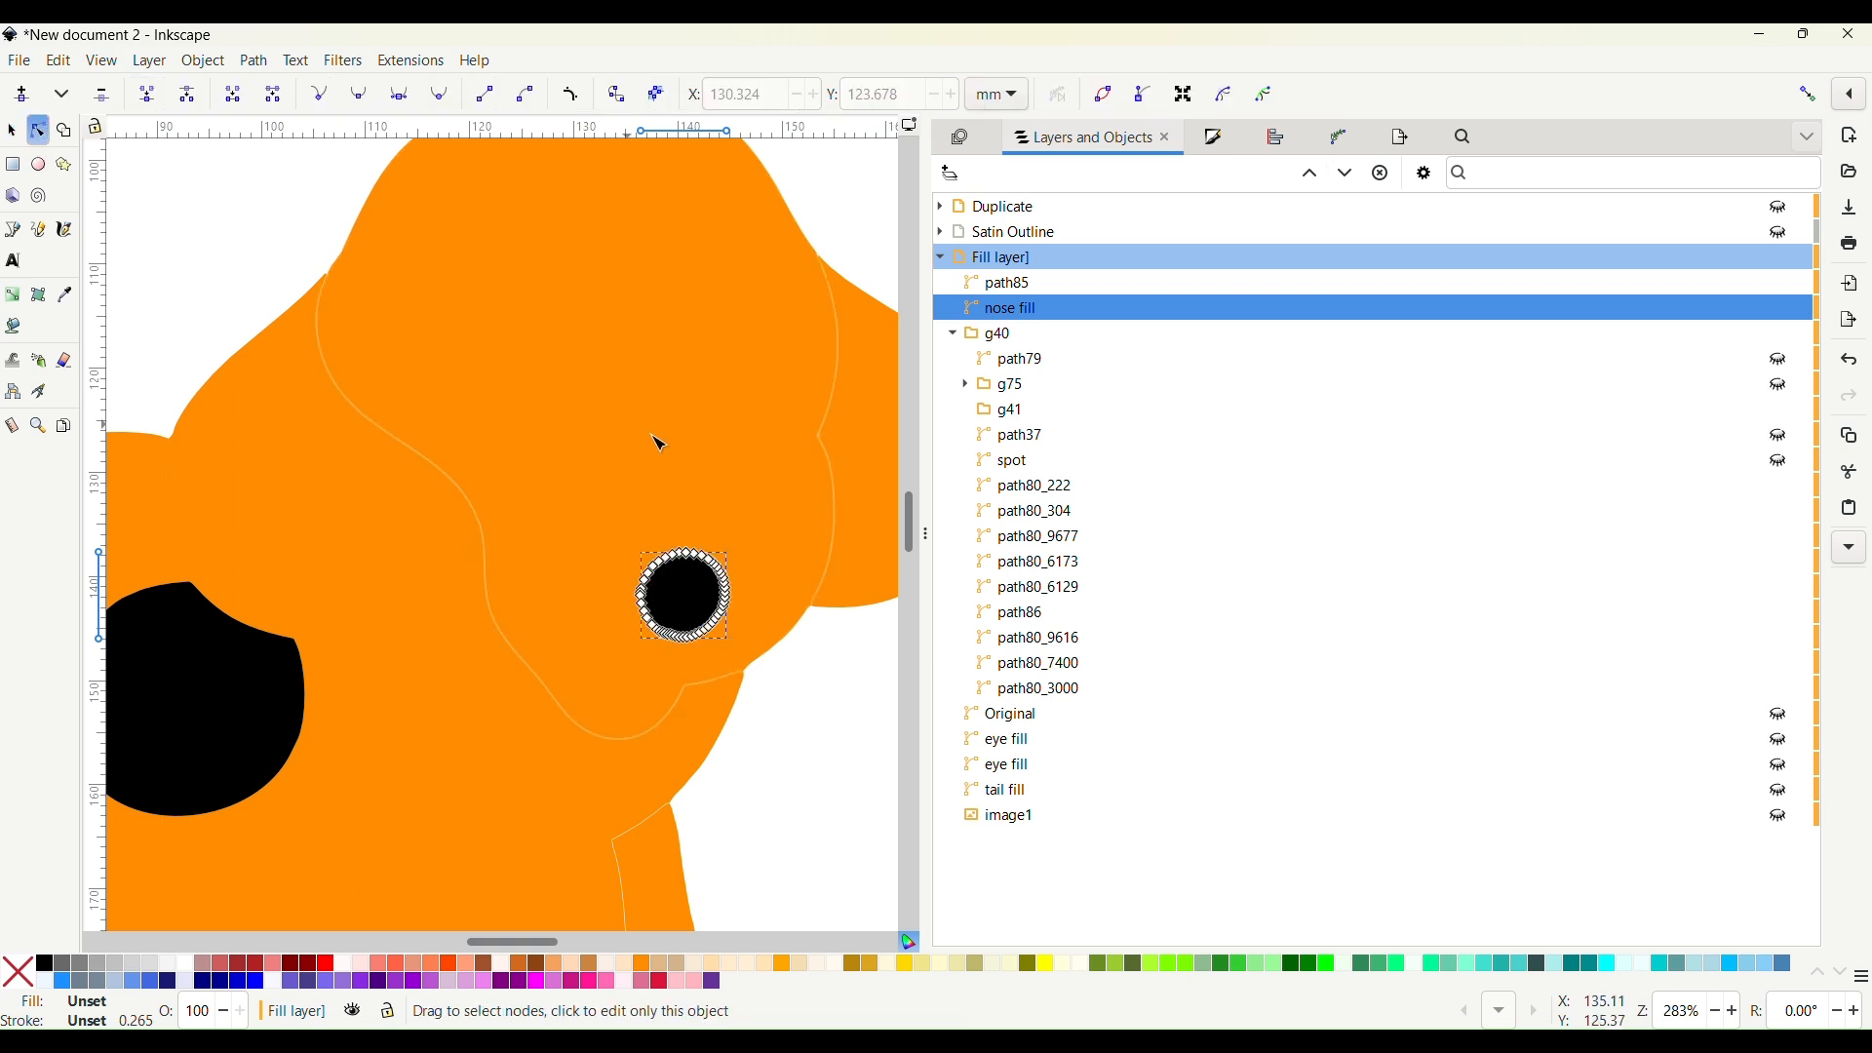
{"action": "left_click", "coordinate": [699, 442]}
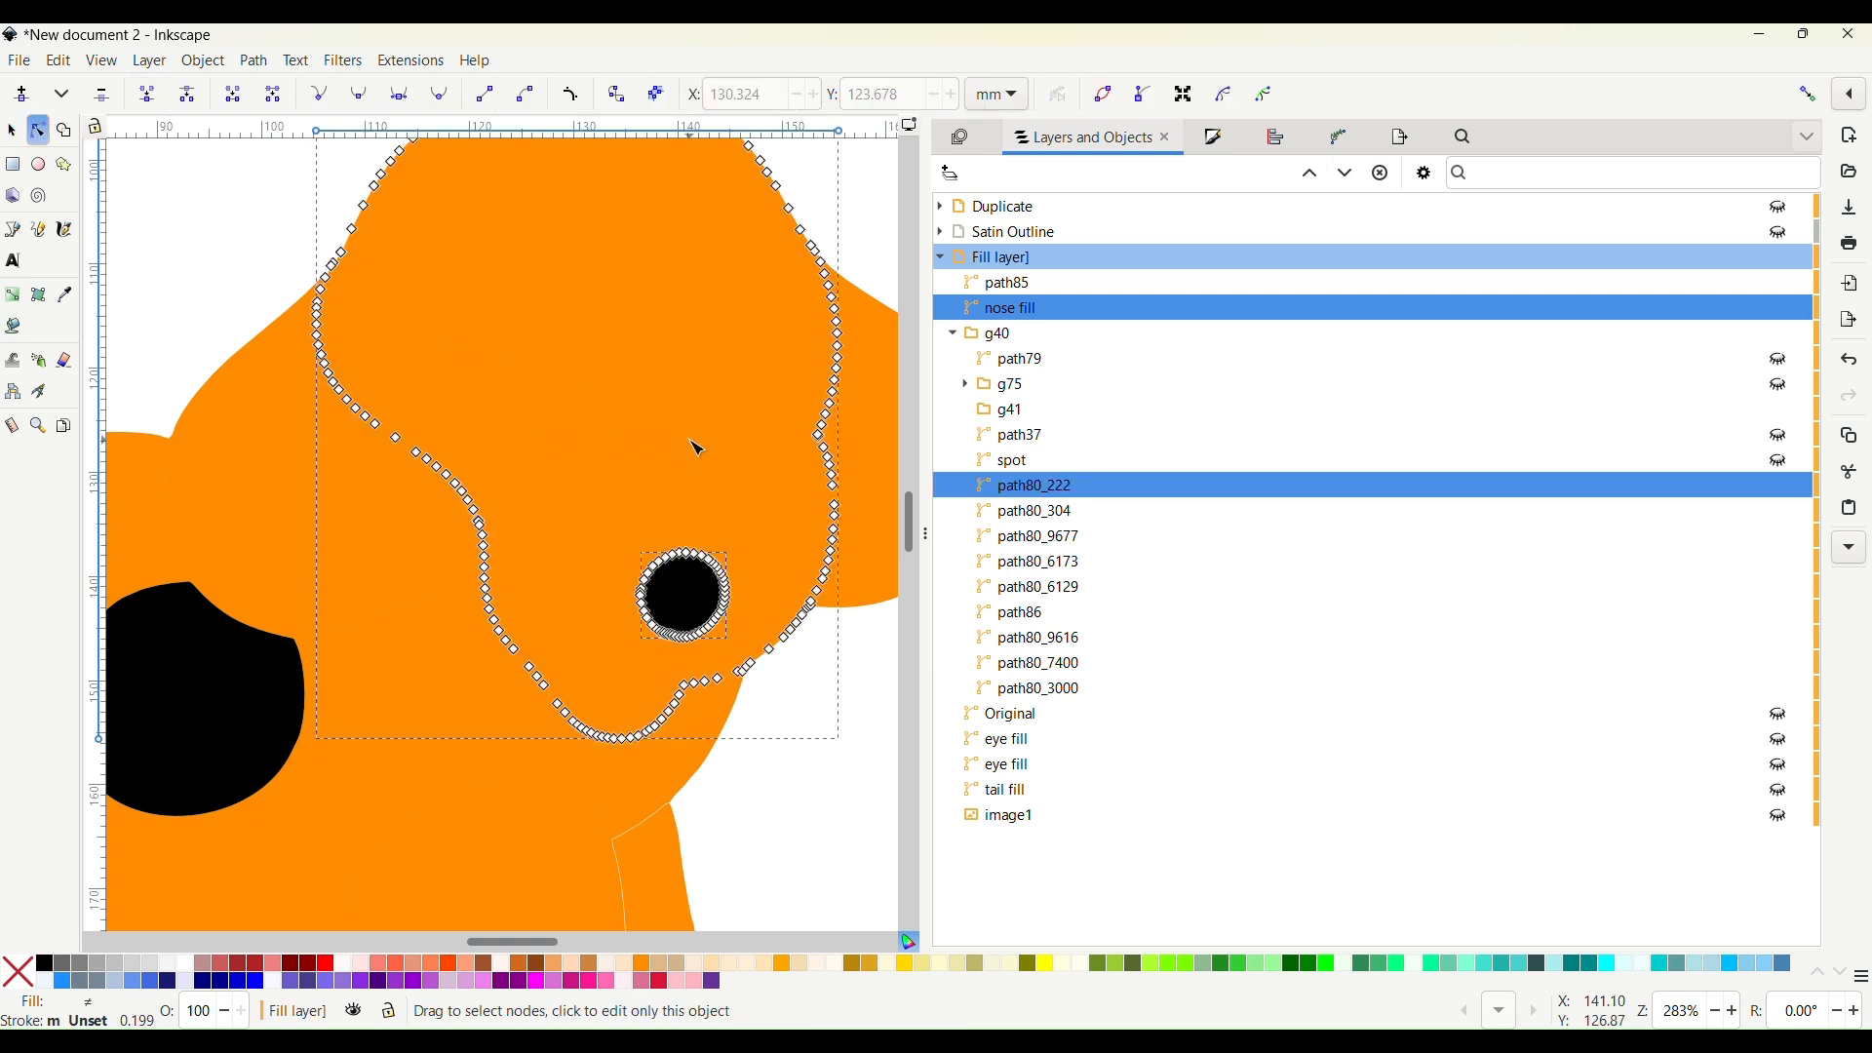
{"action": "left_click", "coordinate": [250, 65]}
{"action": "left_click", "coordinate": [283, 443]}
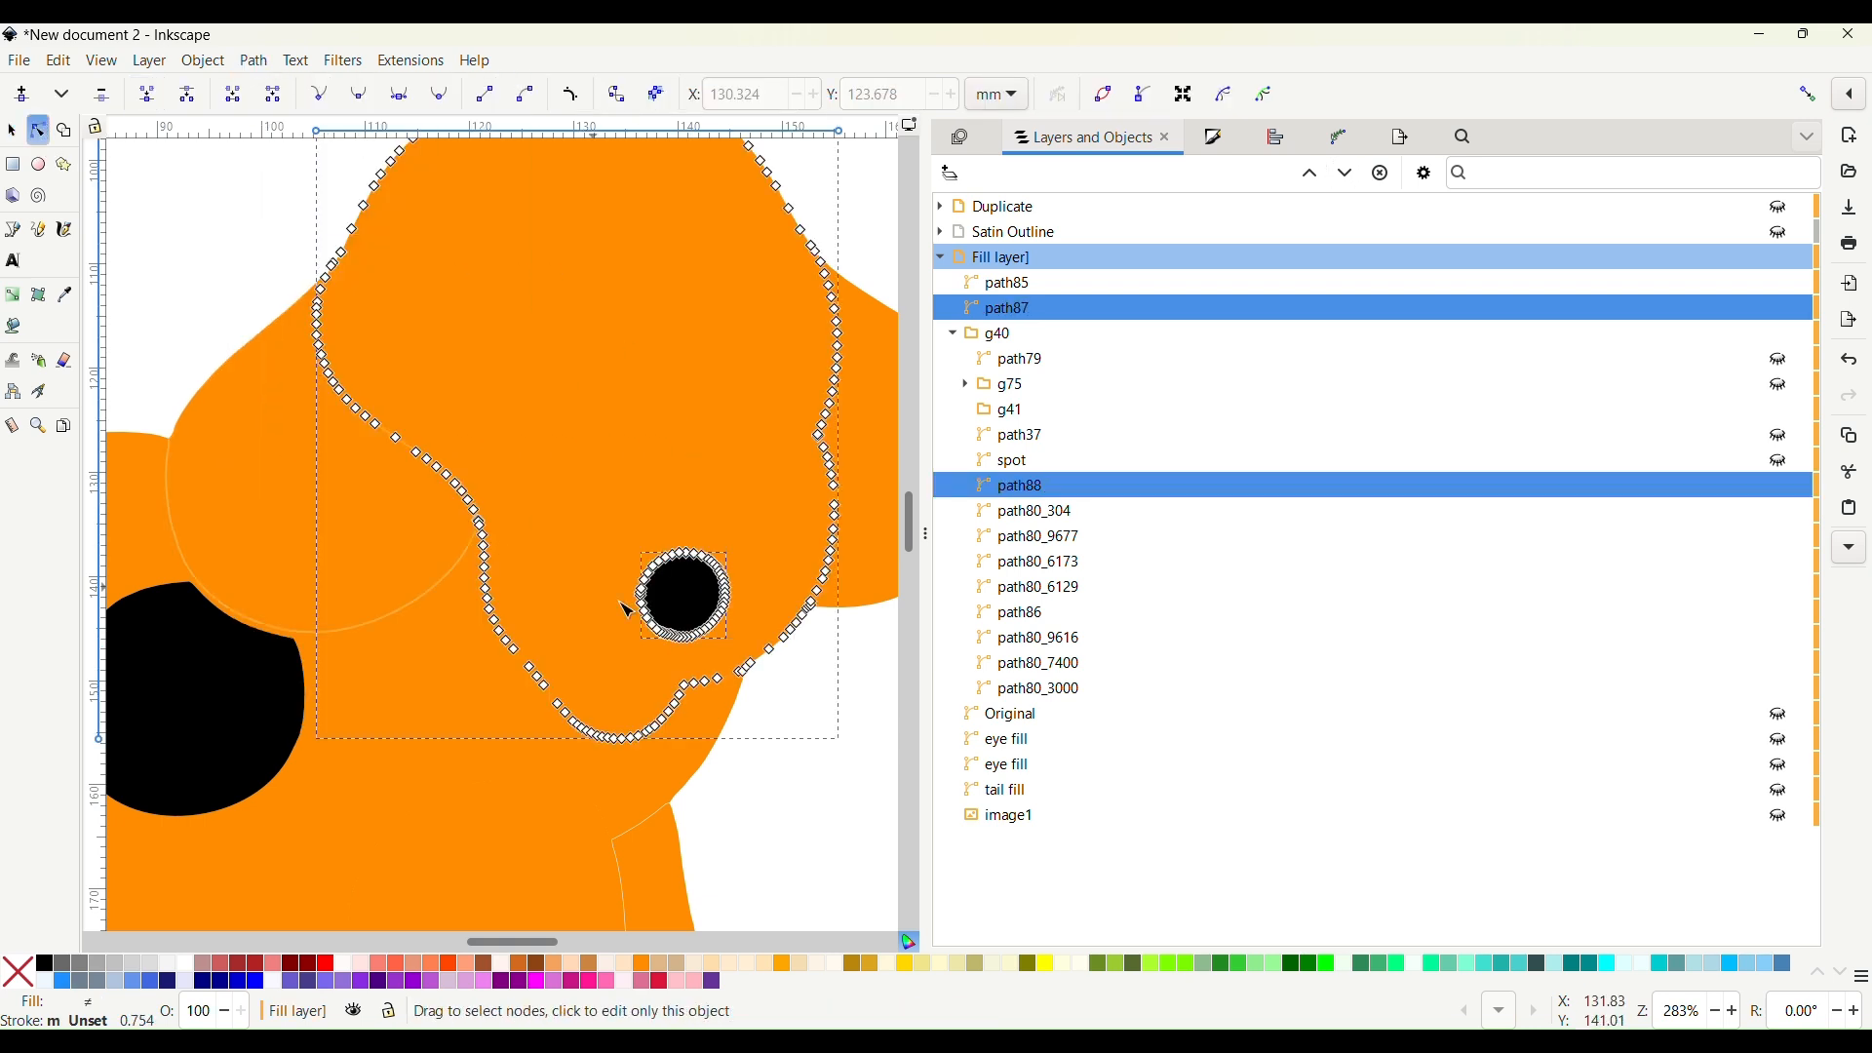
Move the flattened nose fill aside to check the hole in the head piece, and undo the move
{"action": "left_click", "coordinate": [806, 794]}
{"action": "left_click", "coordinate": [709, 609]}
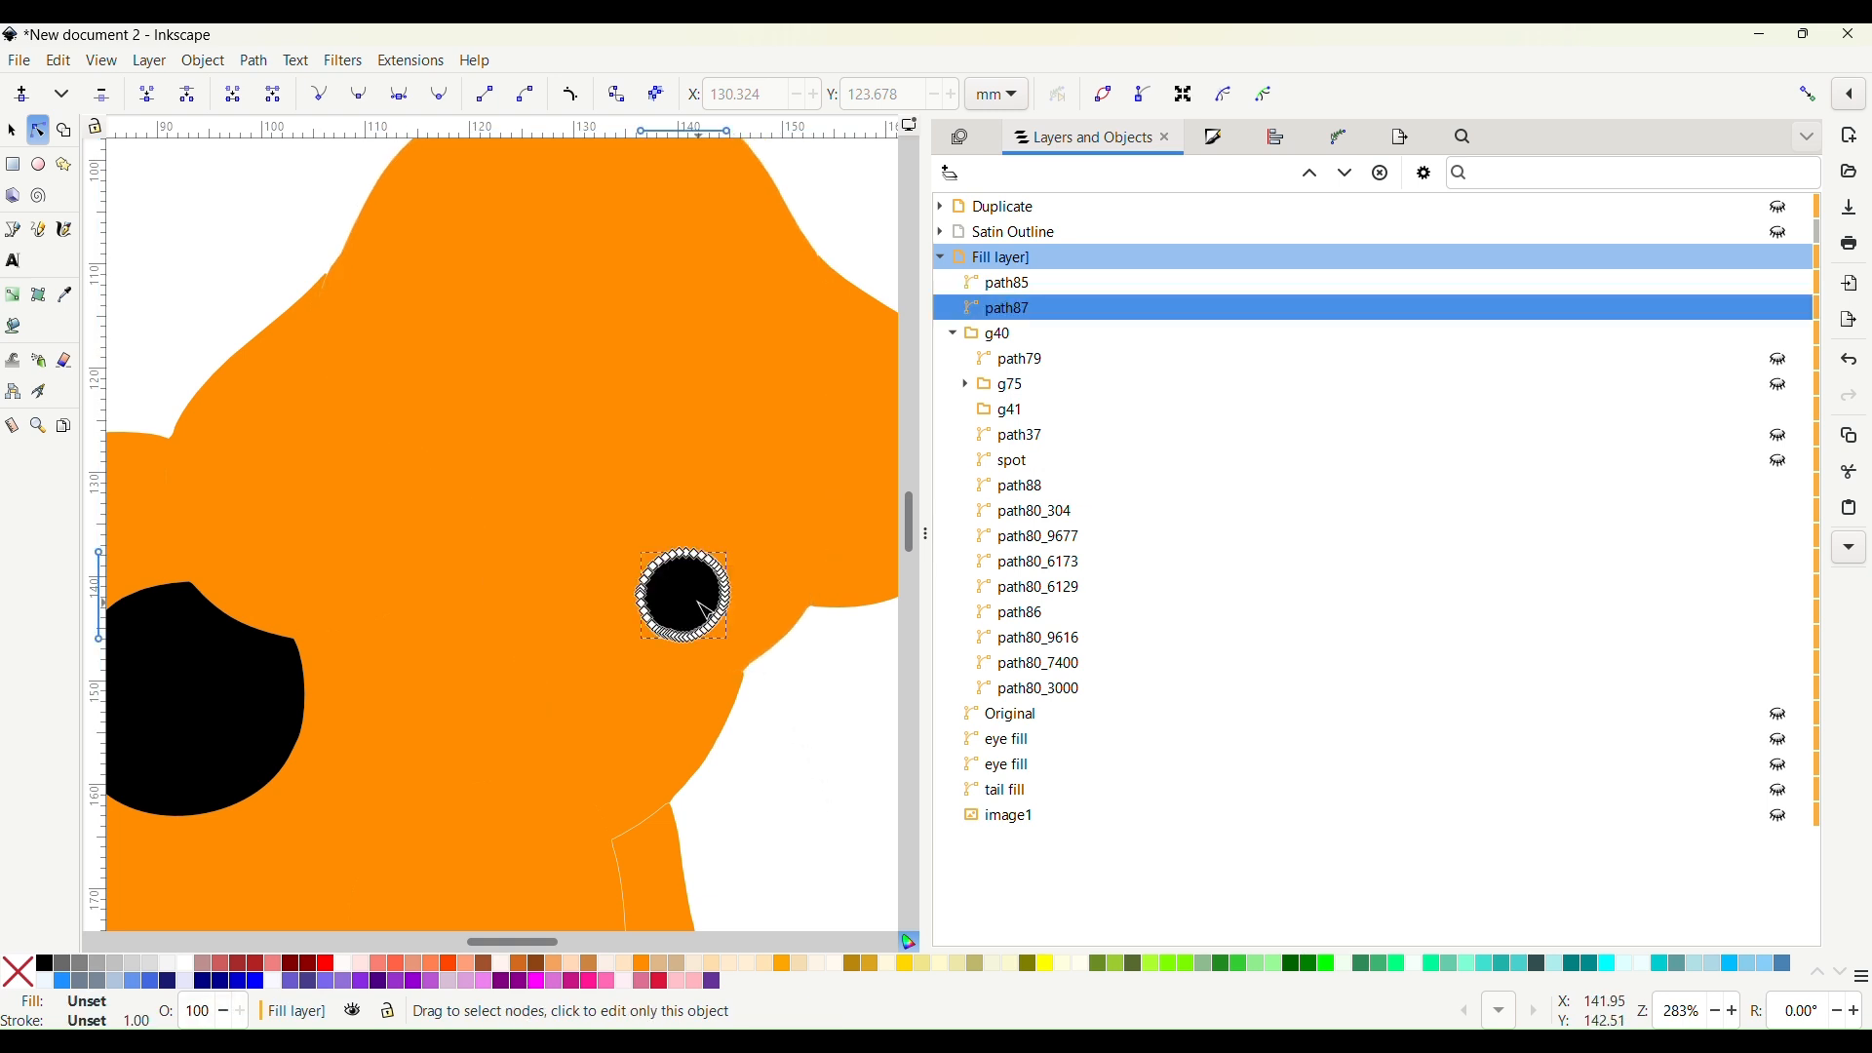
{"action": "left_click", "coordinate": [11, 130]}
{"action": "left_click_drag", "start_coordinate": [697, 587], "coordinate": [660, 430]}
{"action": "key", "text": "ctrl+z"}
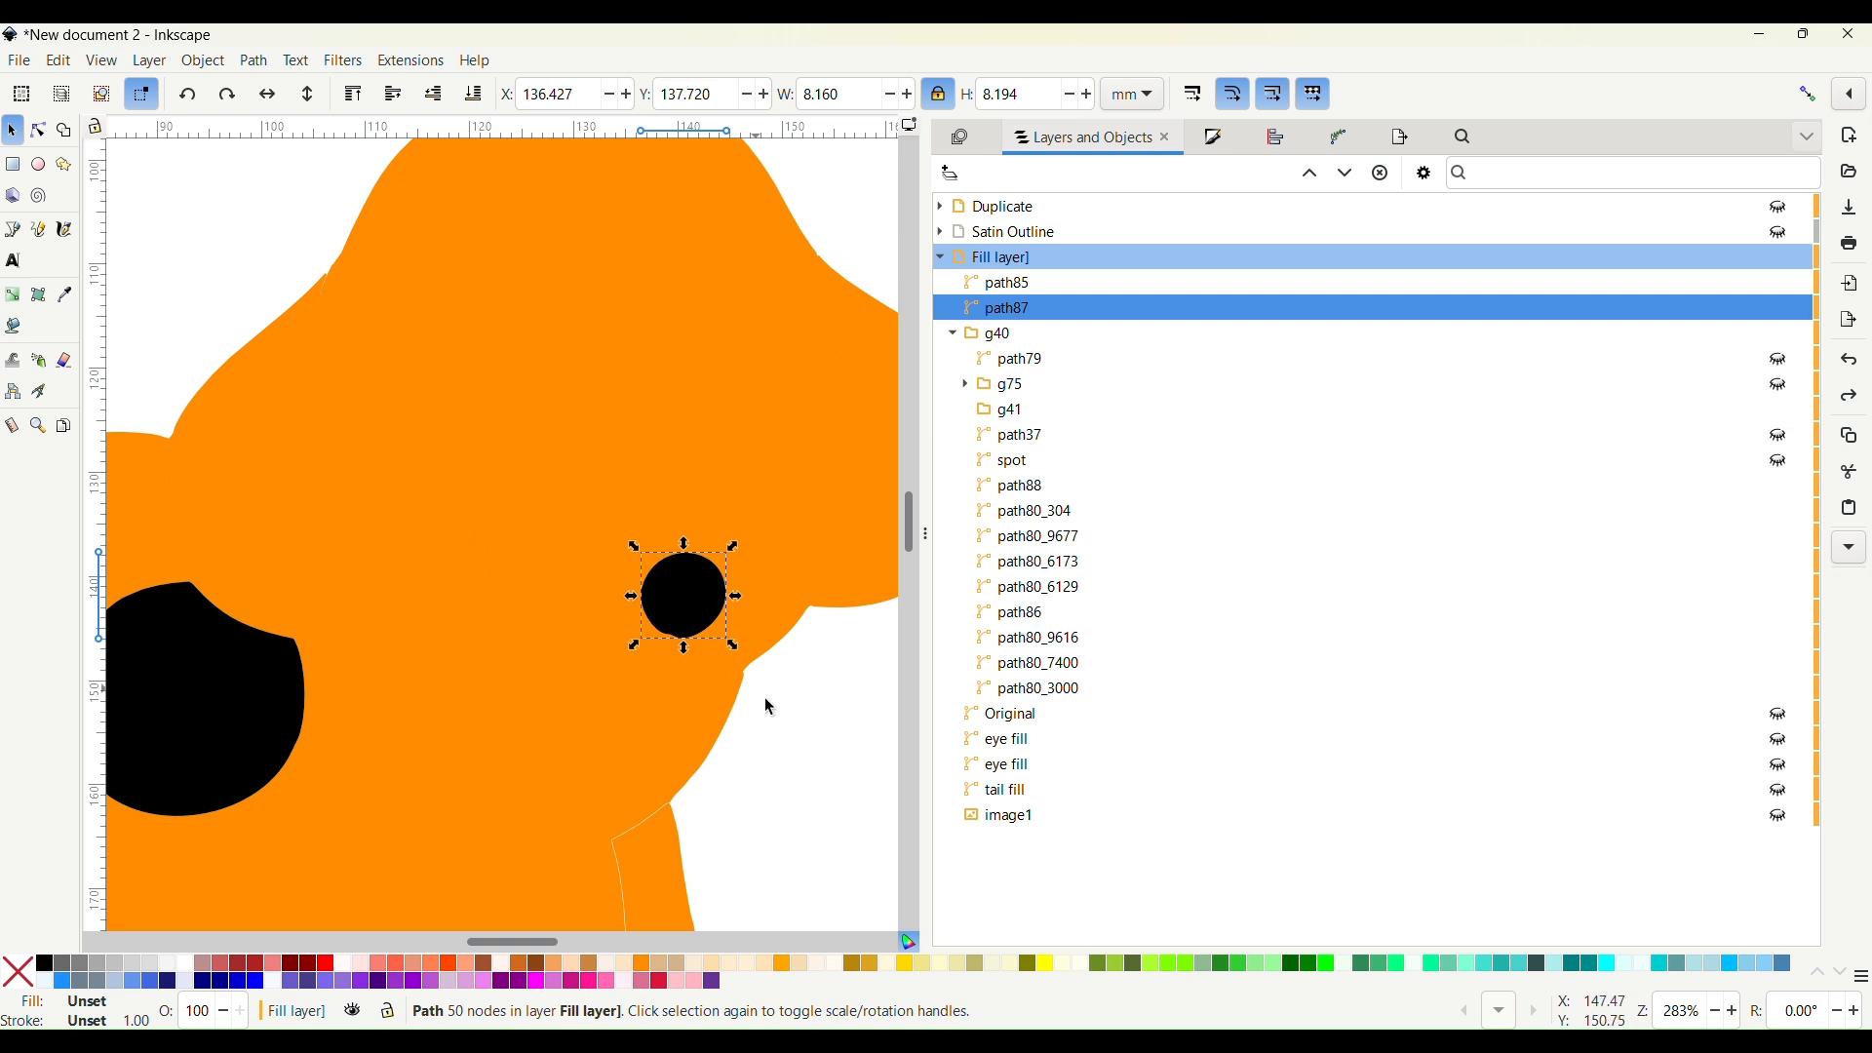
{"action": "left_click", "coordinate": [806, 756]}
{"action": "scroll", "coordinate": [810, 749], "scroll_direction": "down", "scroll_amount": 4}
{"action": "scroll", "coordinate": [815, 745], "scroll_direction": "down", "scroll_amount": 2}
{"action": "scroll", "coordinate": [817, 744], "scroll_direction": "right", "scroll_amount": 1}
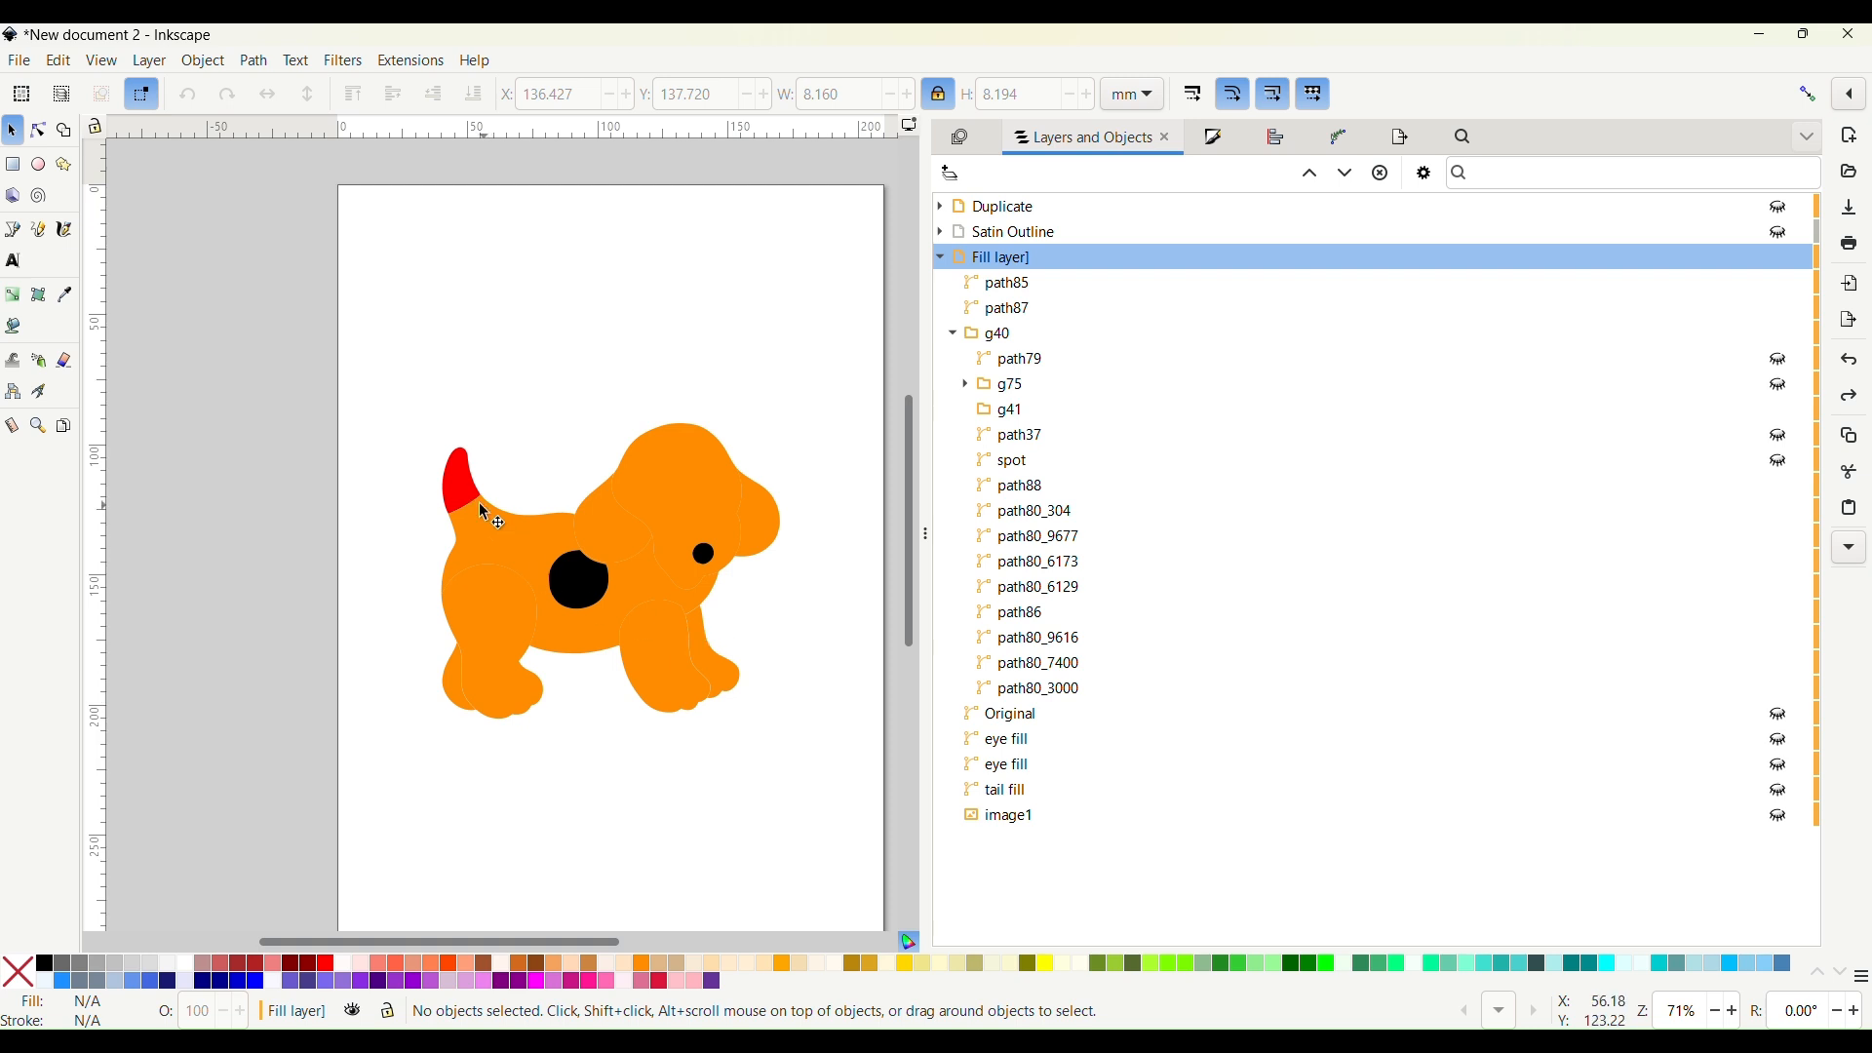
Select the red tail piece inside the g40 group on its own and open its Ink/Stitch Params
{"action": "left_click", "coordinate": [458, 476]}
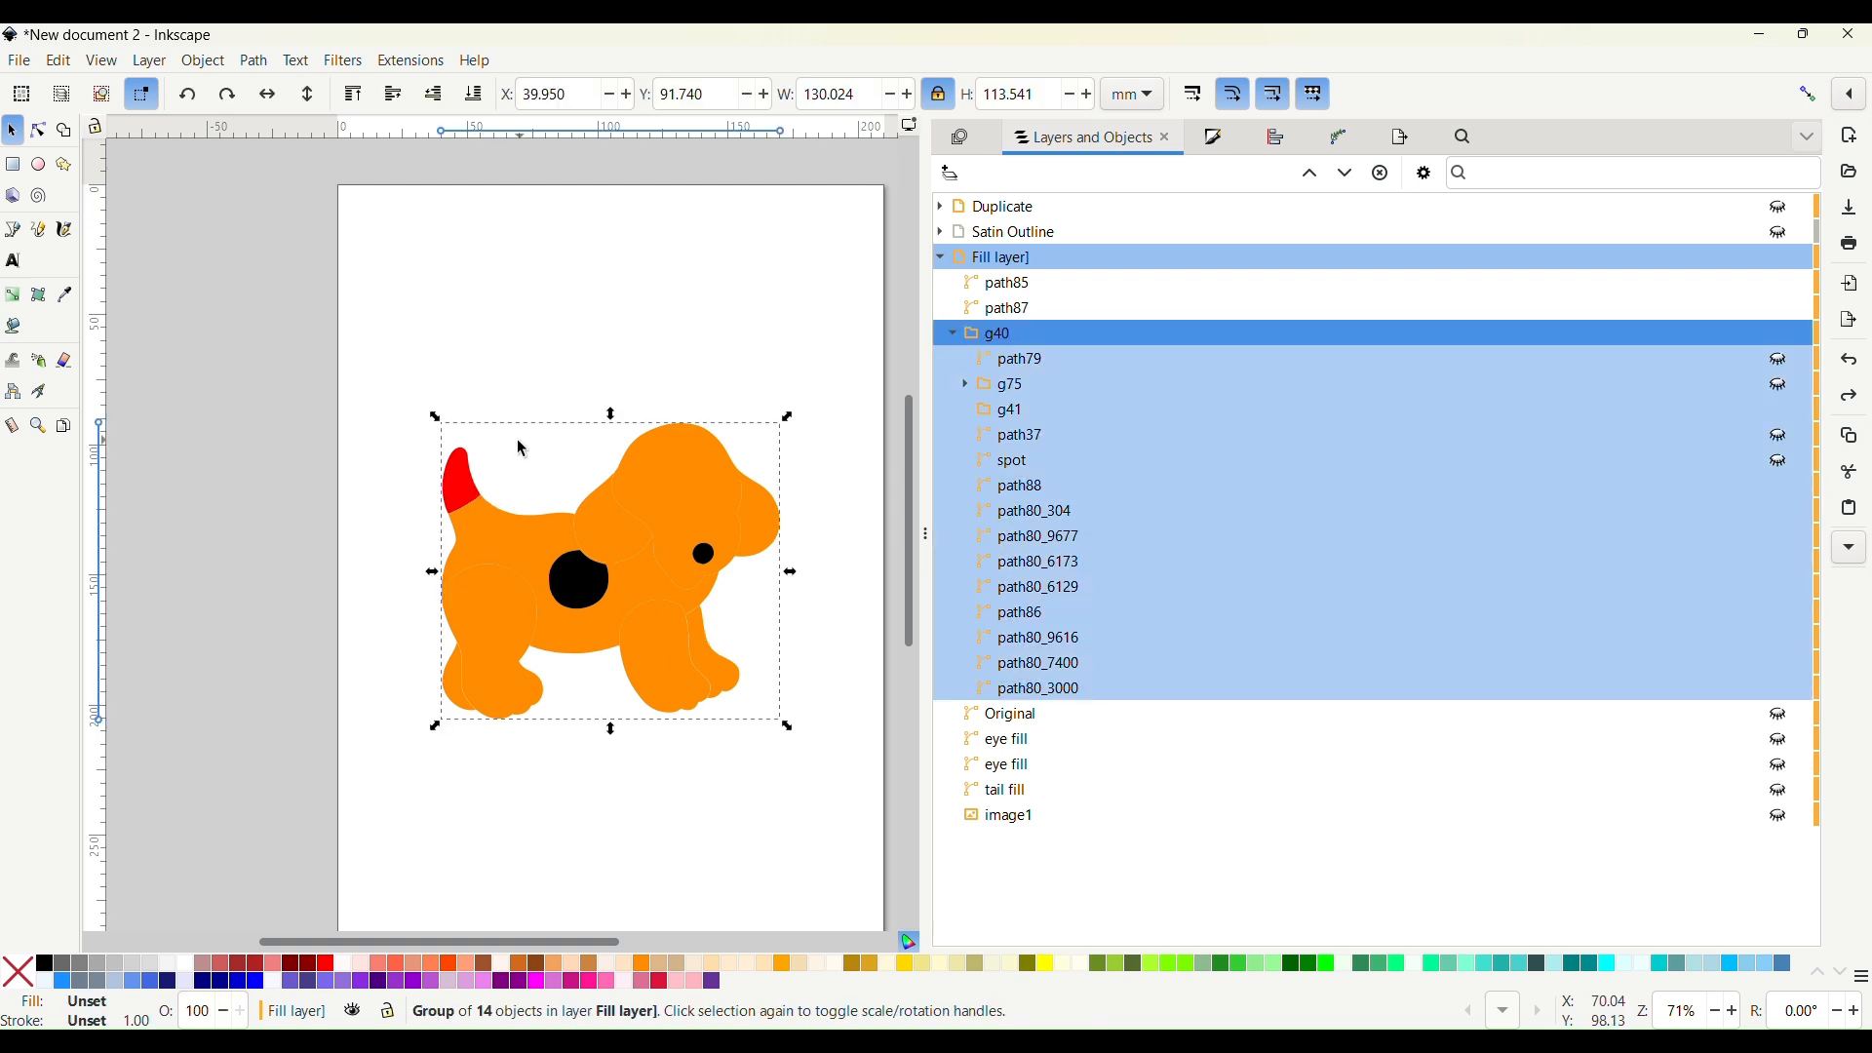
{"action": "left_click", "coordinate": [38, 130]}
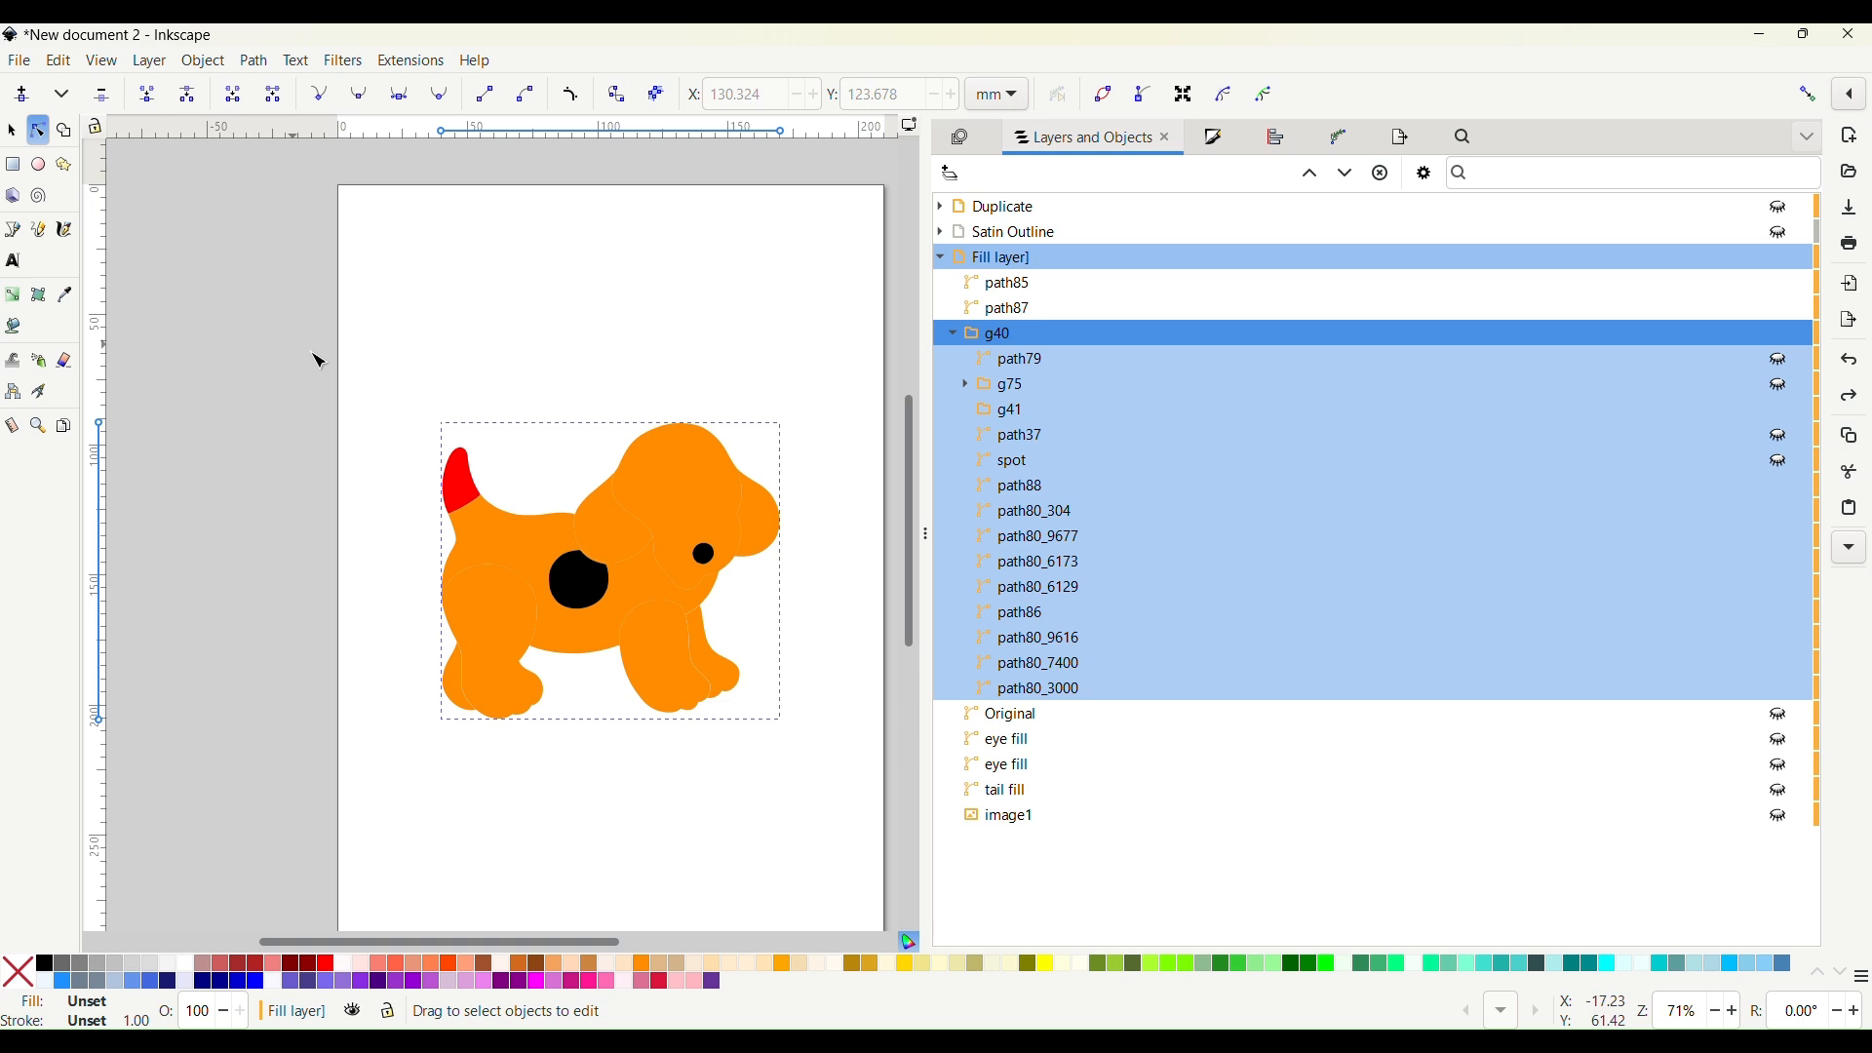
{"action": "left_click", "coordinate": [435, 410]}
{"action": "left_click", "coordinate": [471, 497]}
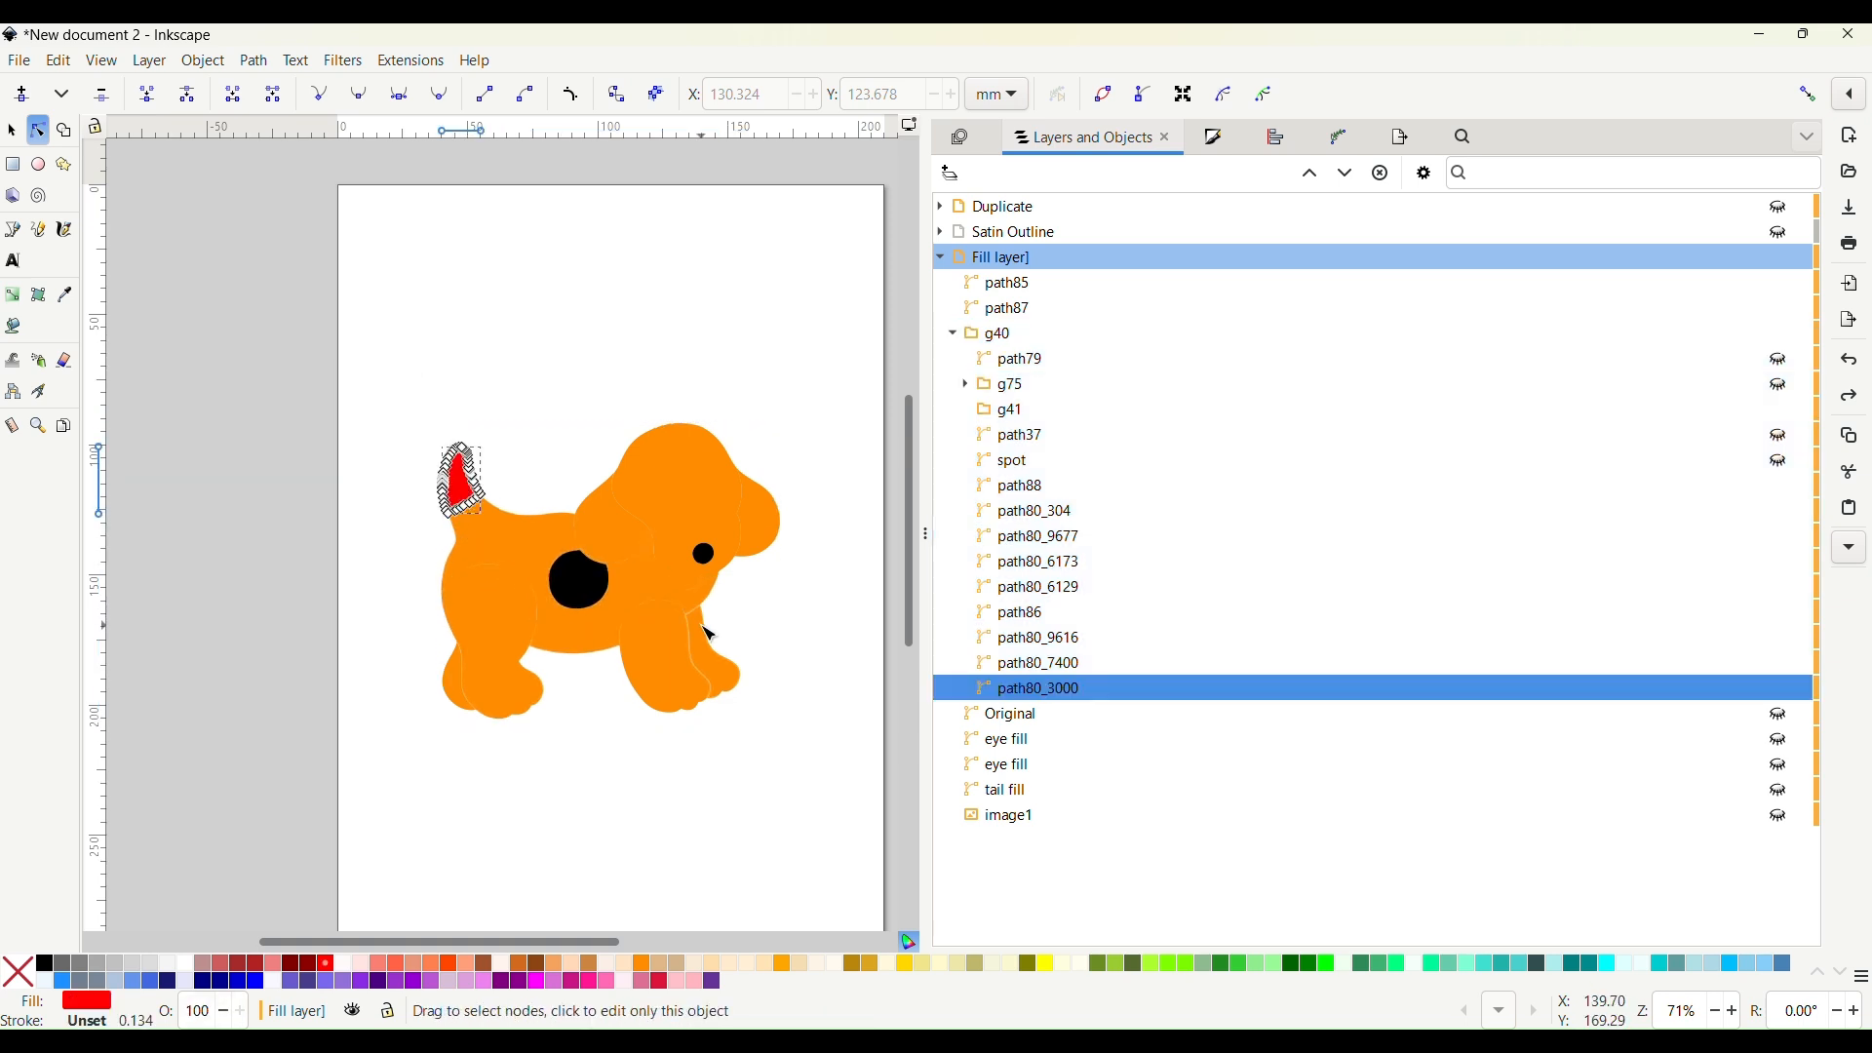
{"action": "scroll", "coordinate": [577, 610], "scroll_direction": "up", "scroll_amount": 2}
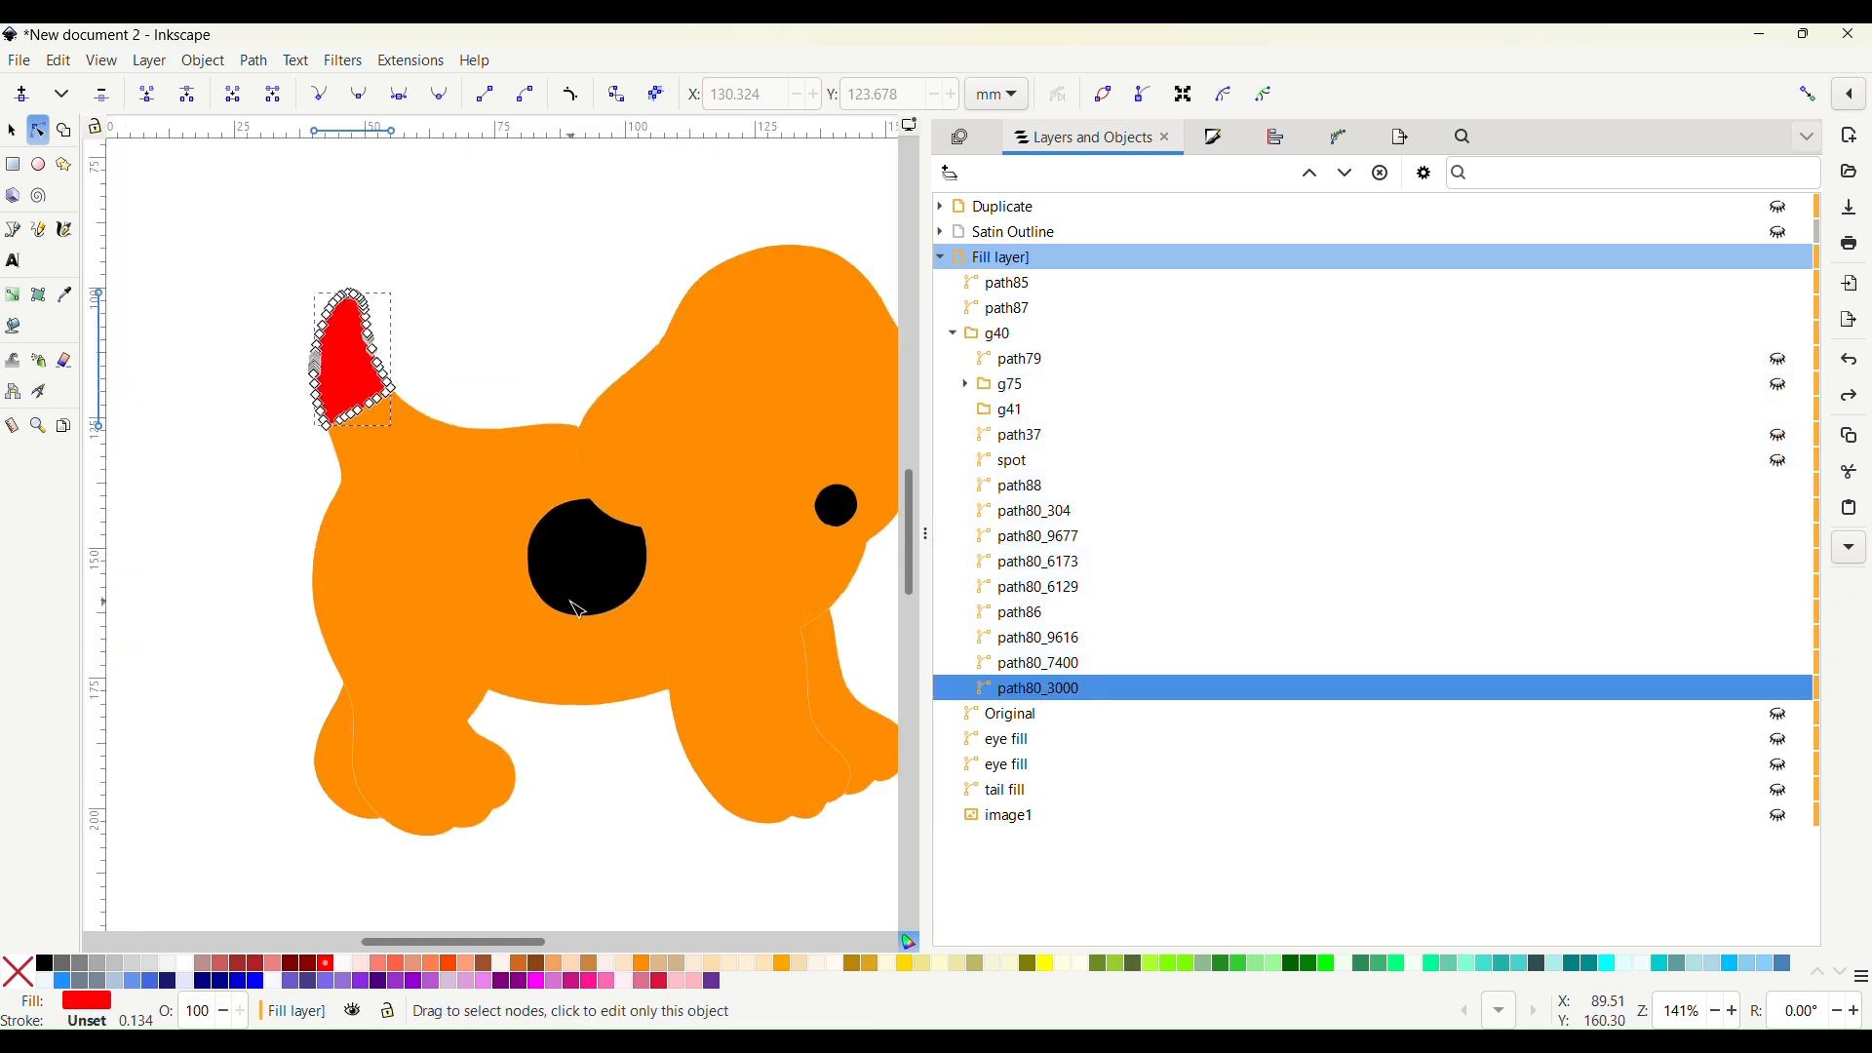
{"action": "left_click", "coordinate": [635, 767]}
{"action": "scroll", "coordinate": [635, 766], "scroll_direction": "down", "scroll_amount": 1}
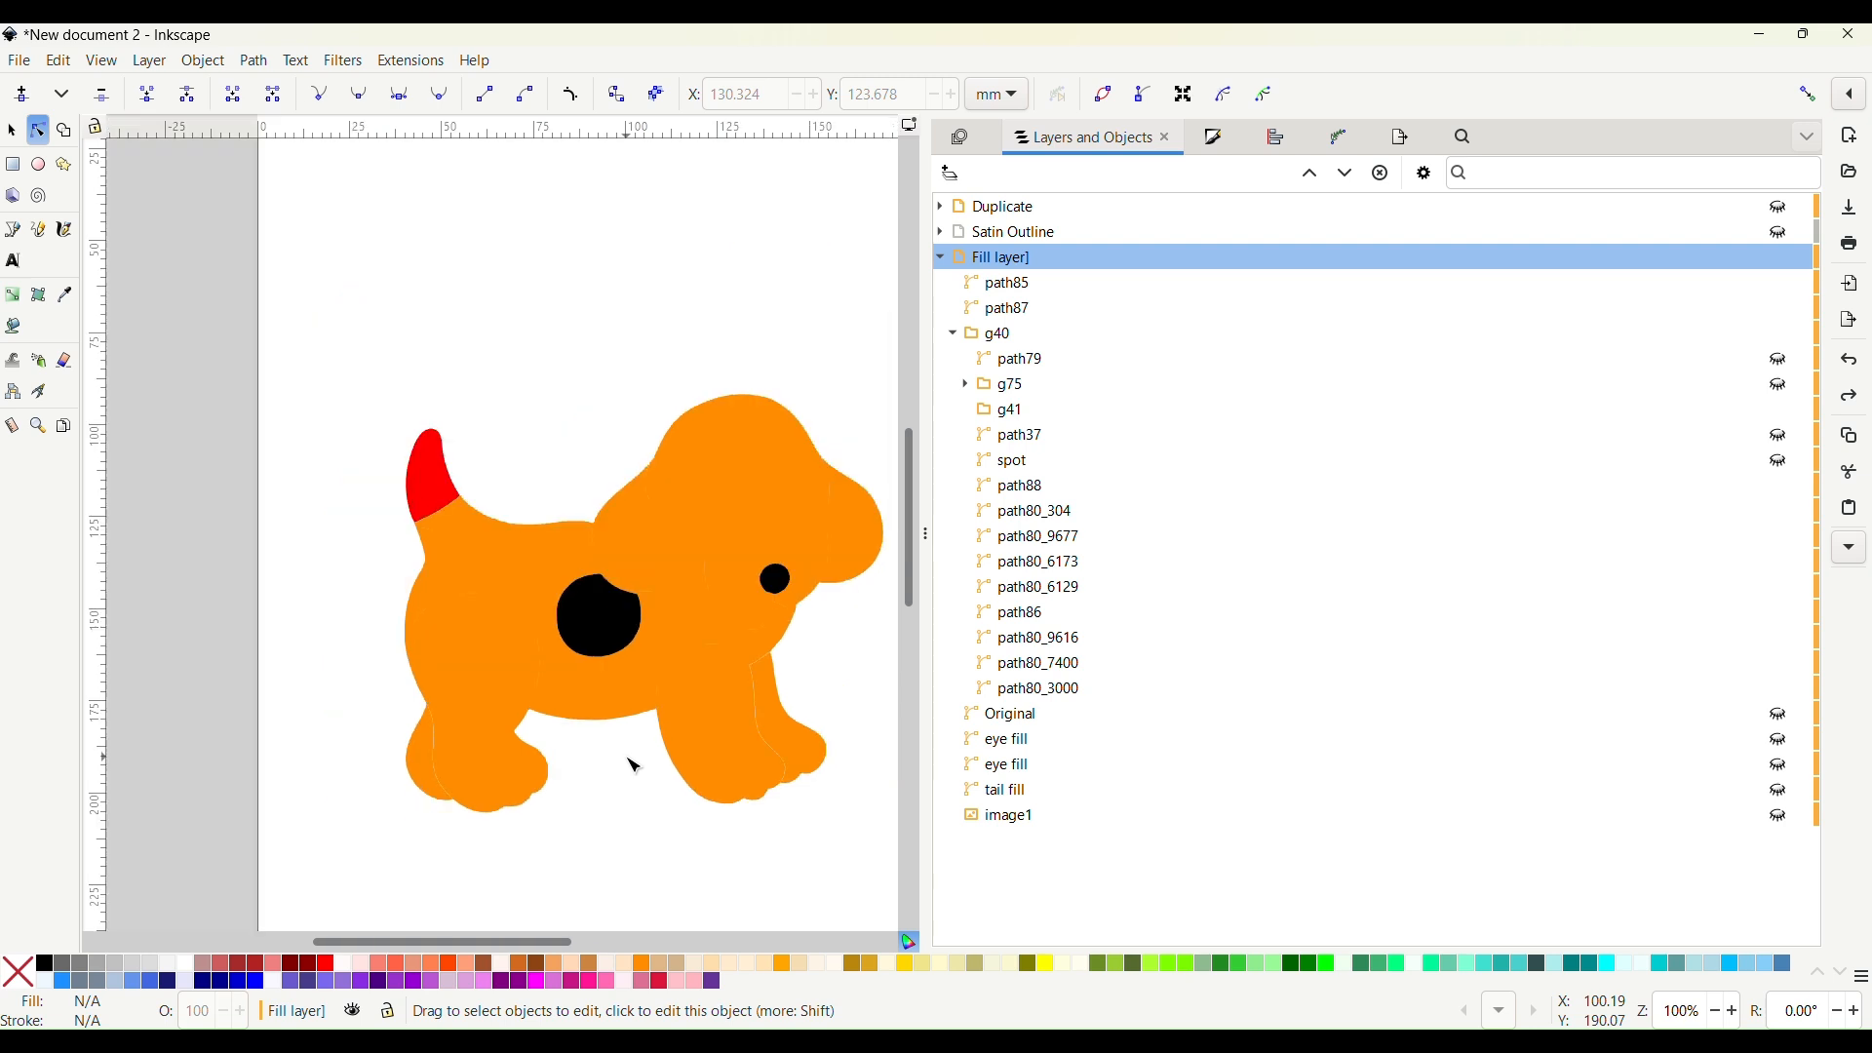
{"action": "left_click", "coordinate": [476, 525]}
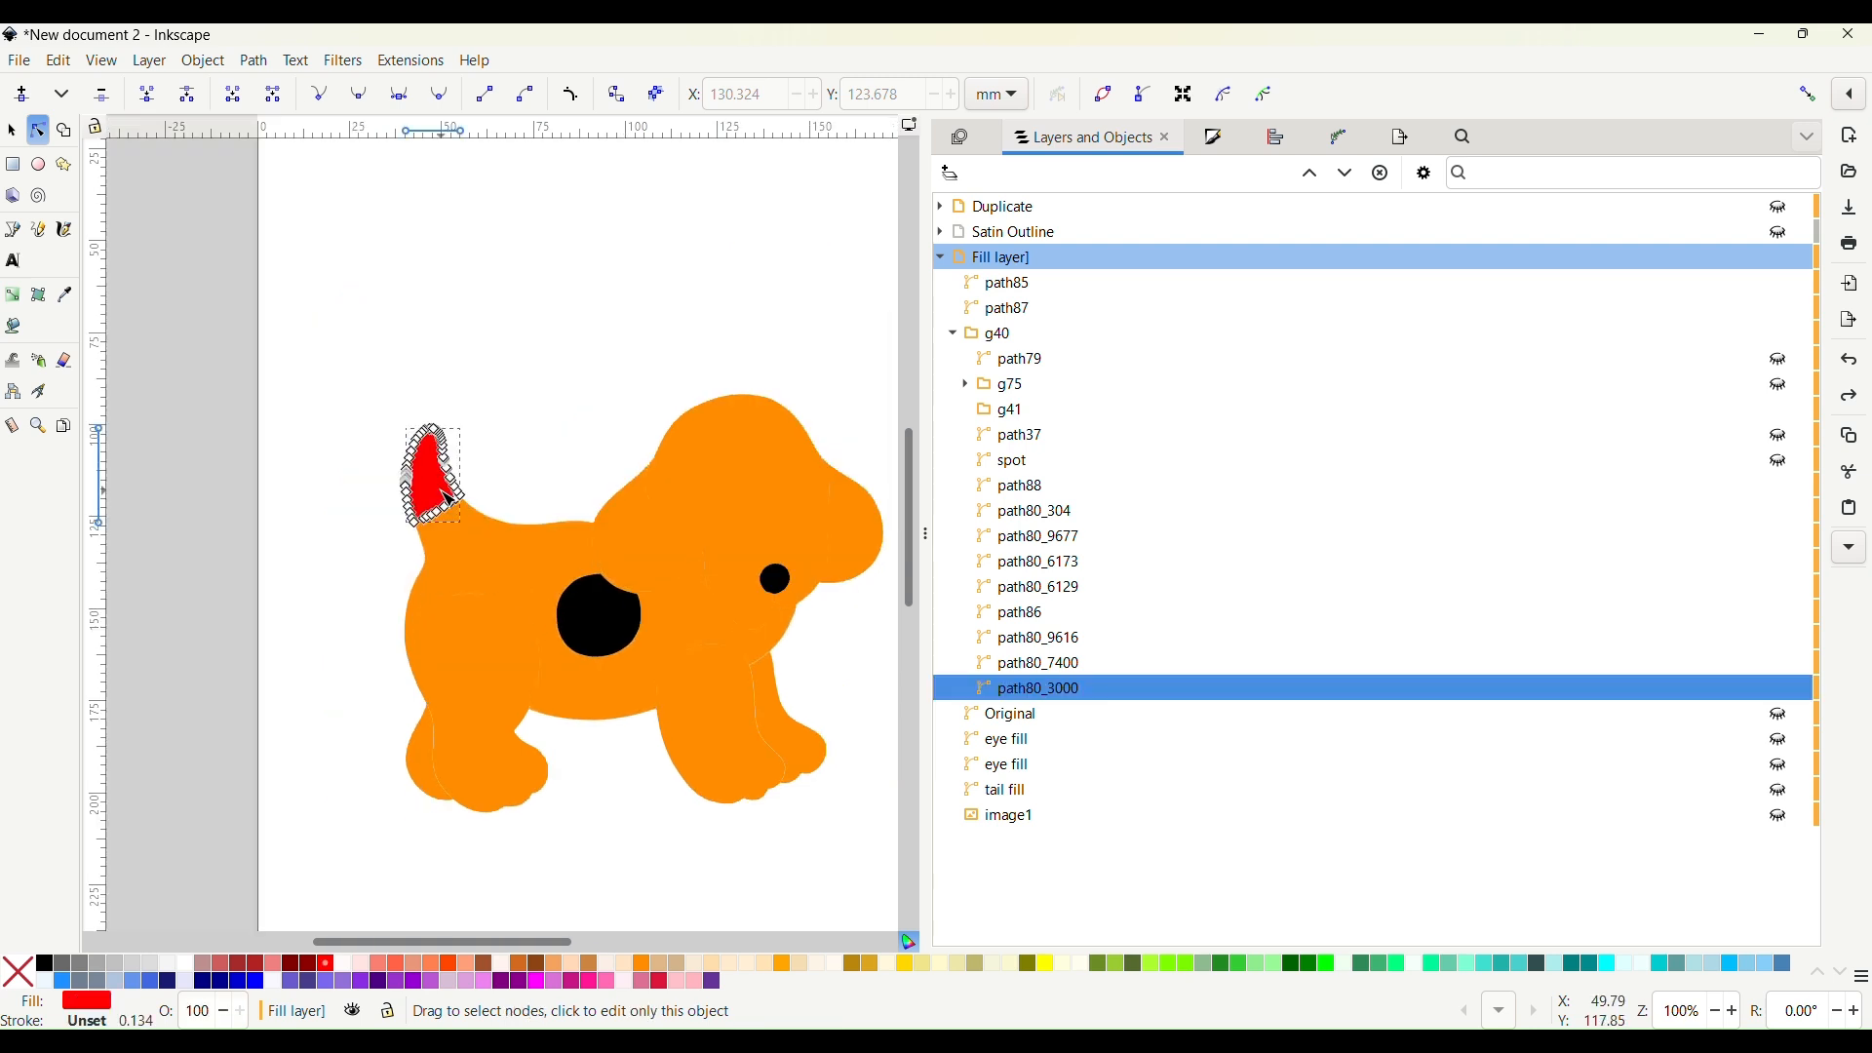
{"action": "left_click", "coordinate": [413, 65]}
{"action": "mouse_move", "coordinate": [434, 374]}
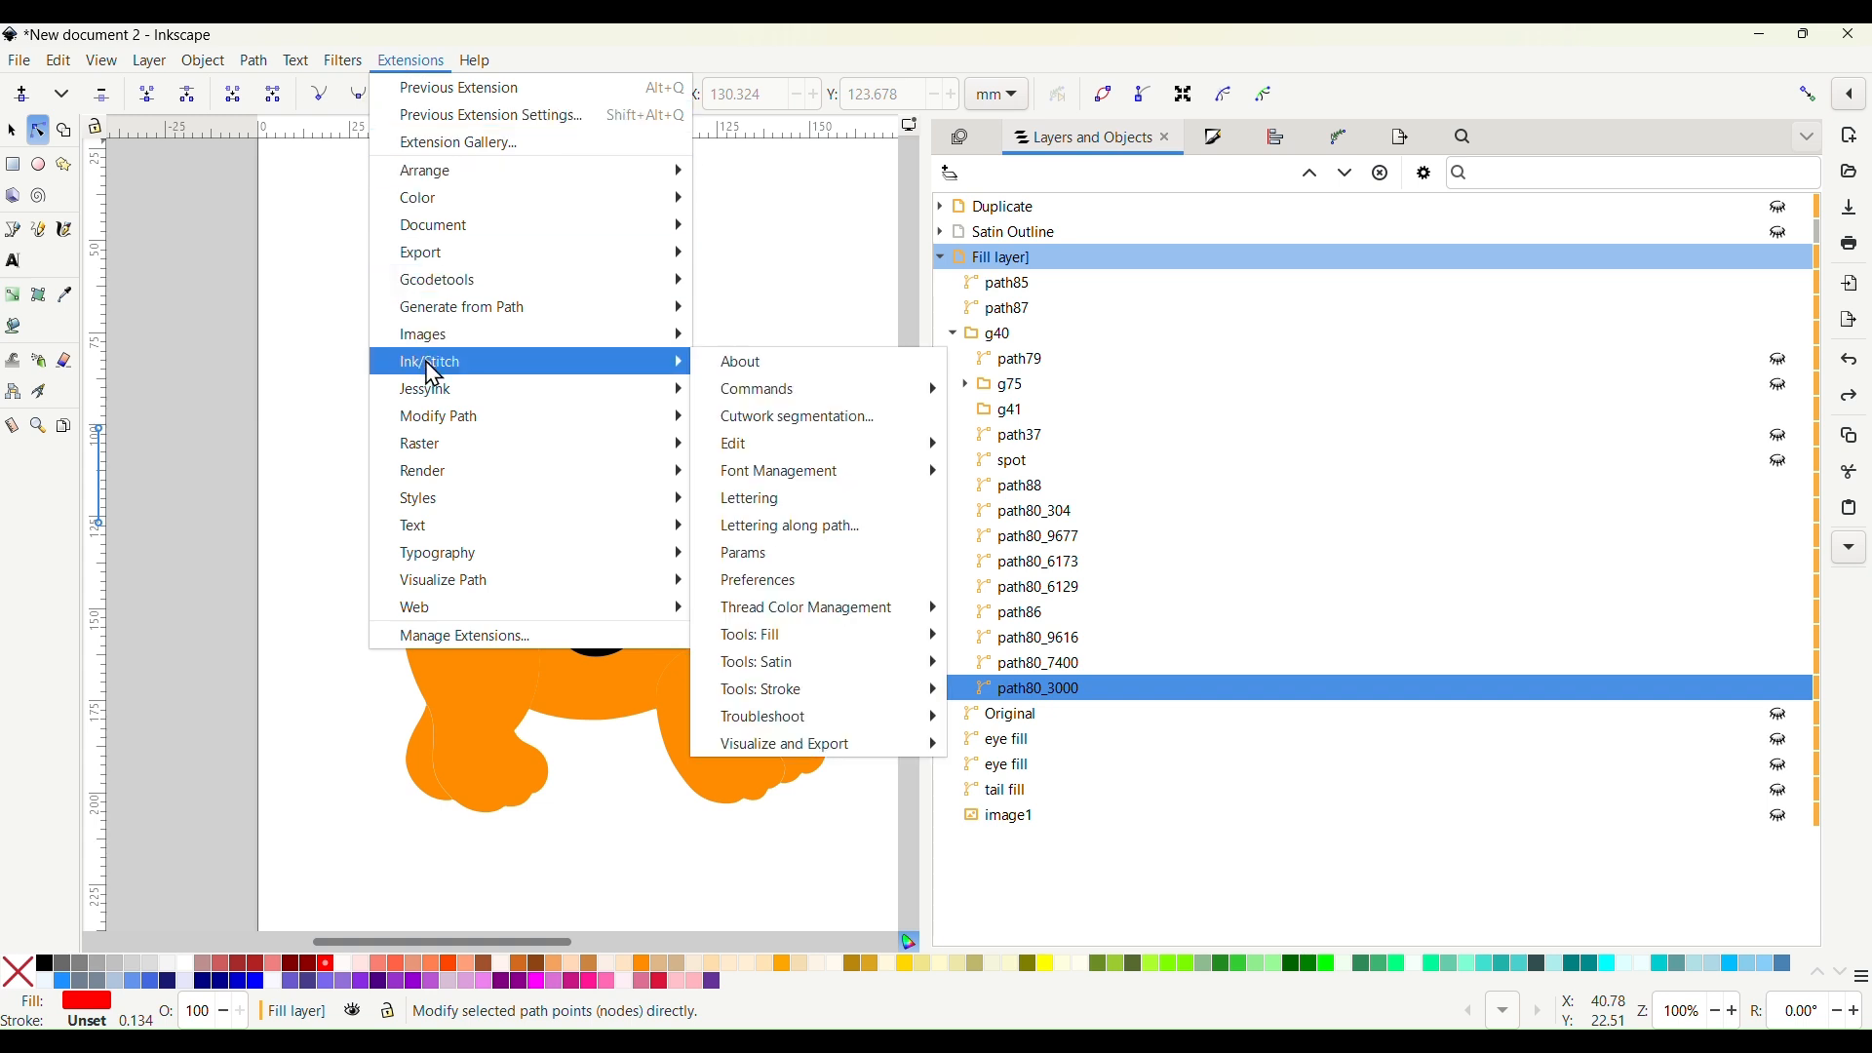
{"action": "left_click", "coordinate": [706, 553]}
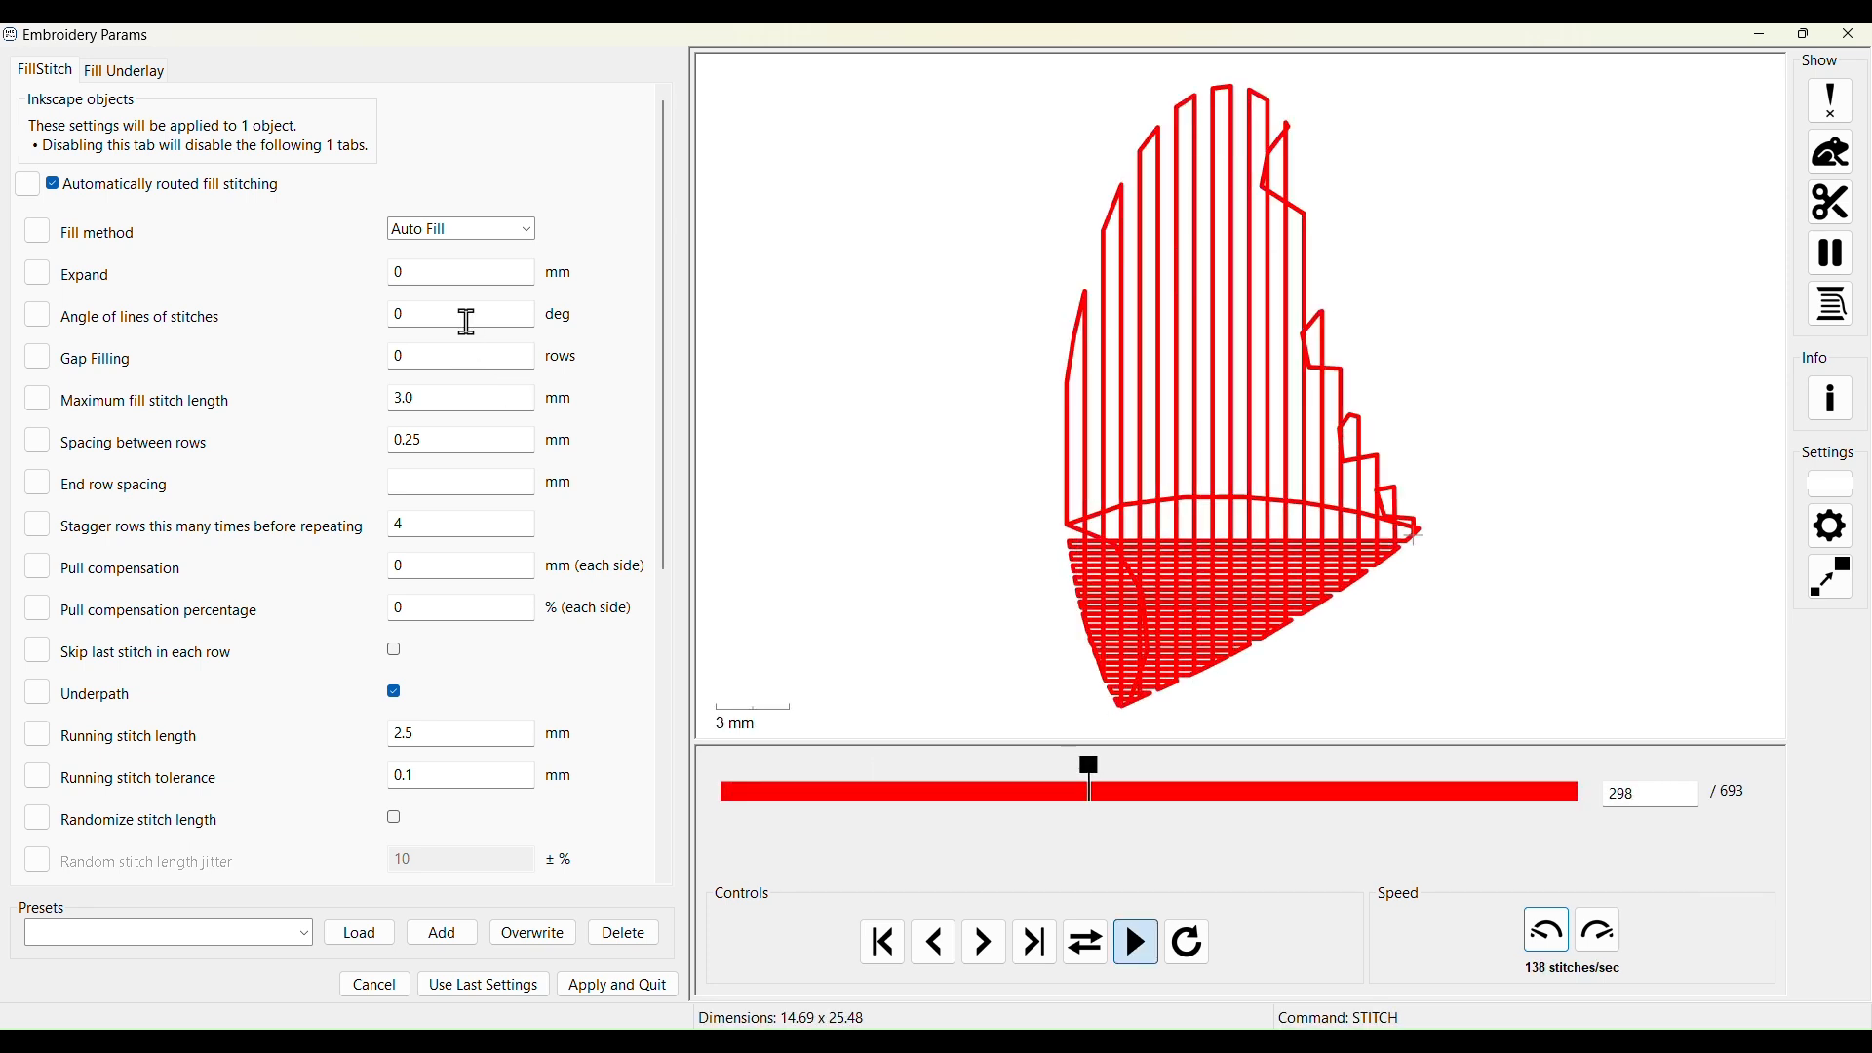
Try stitch line angles of 20 and 25 degrees on the tail fill, settle on 27 degrees and apply it
{"action": "double_click", "coordinate": [460, 317]}
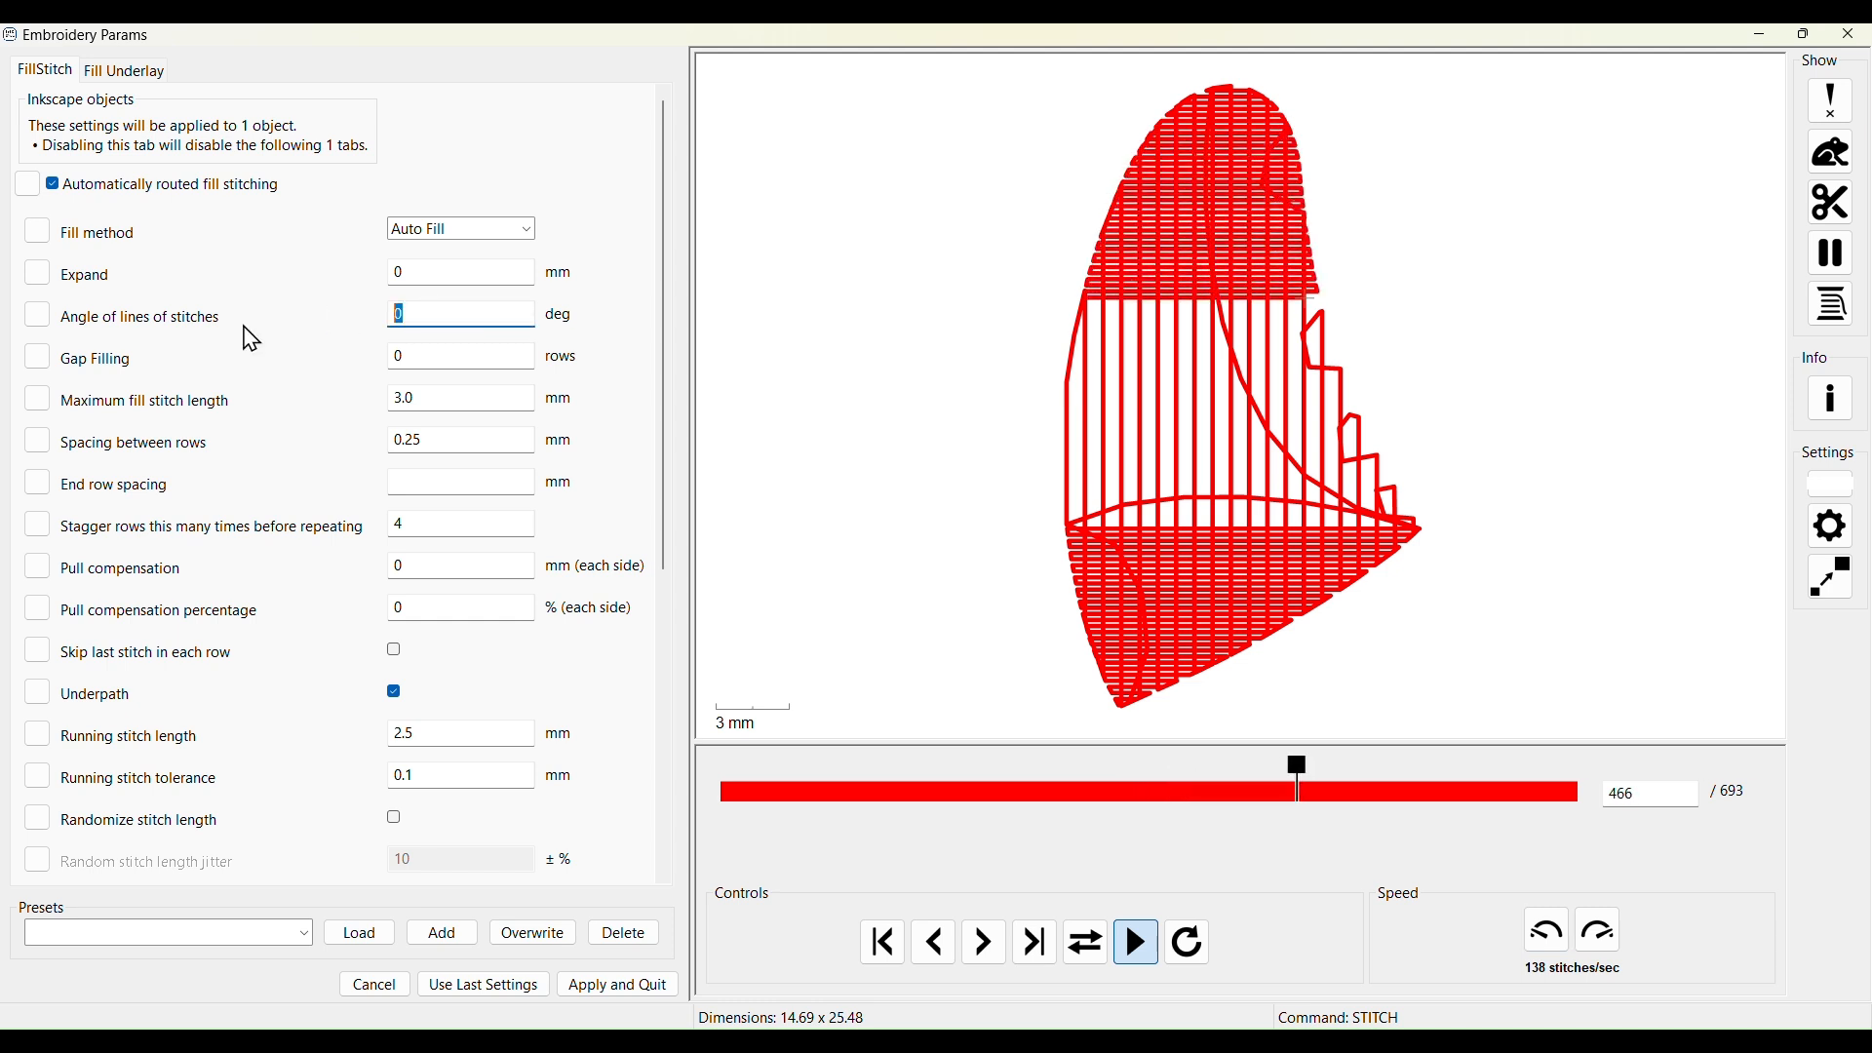
{"action": "type", "text": "2"}
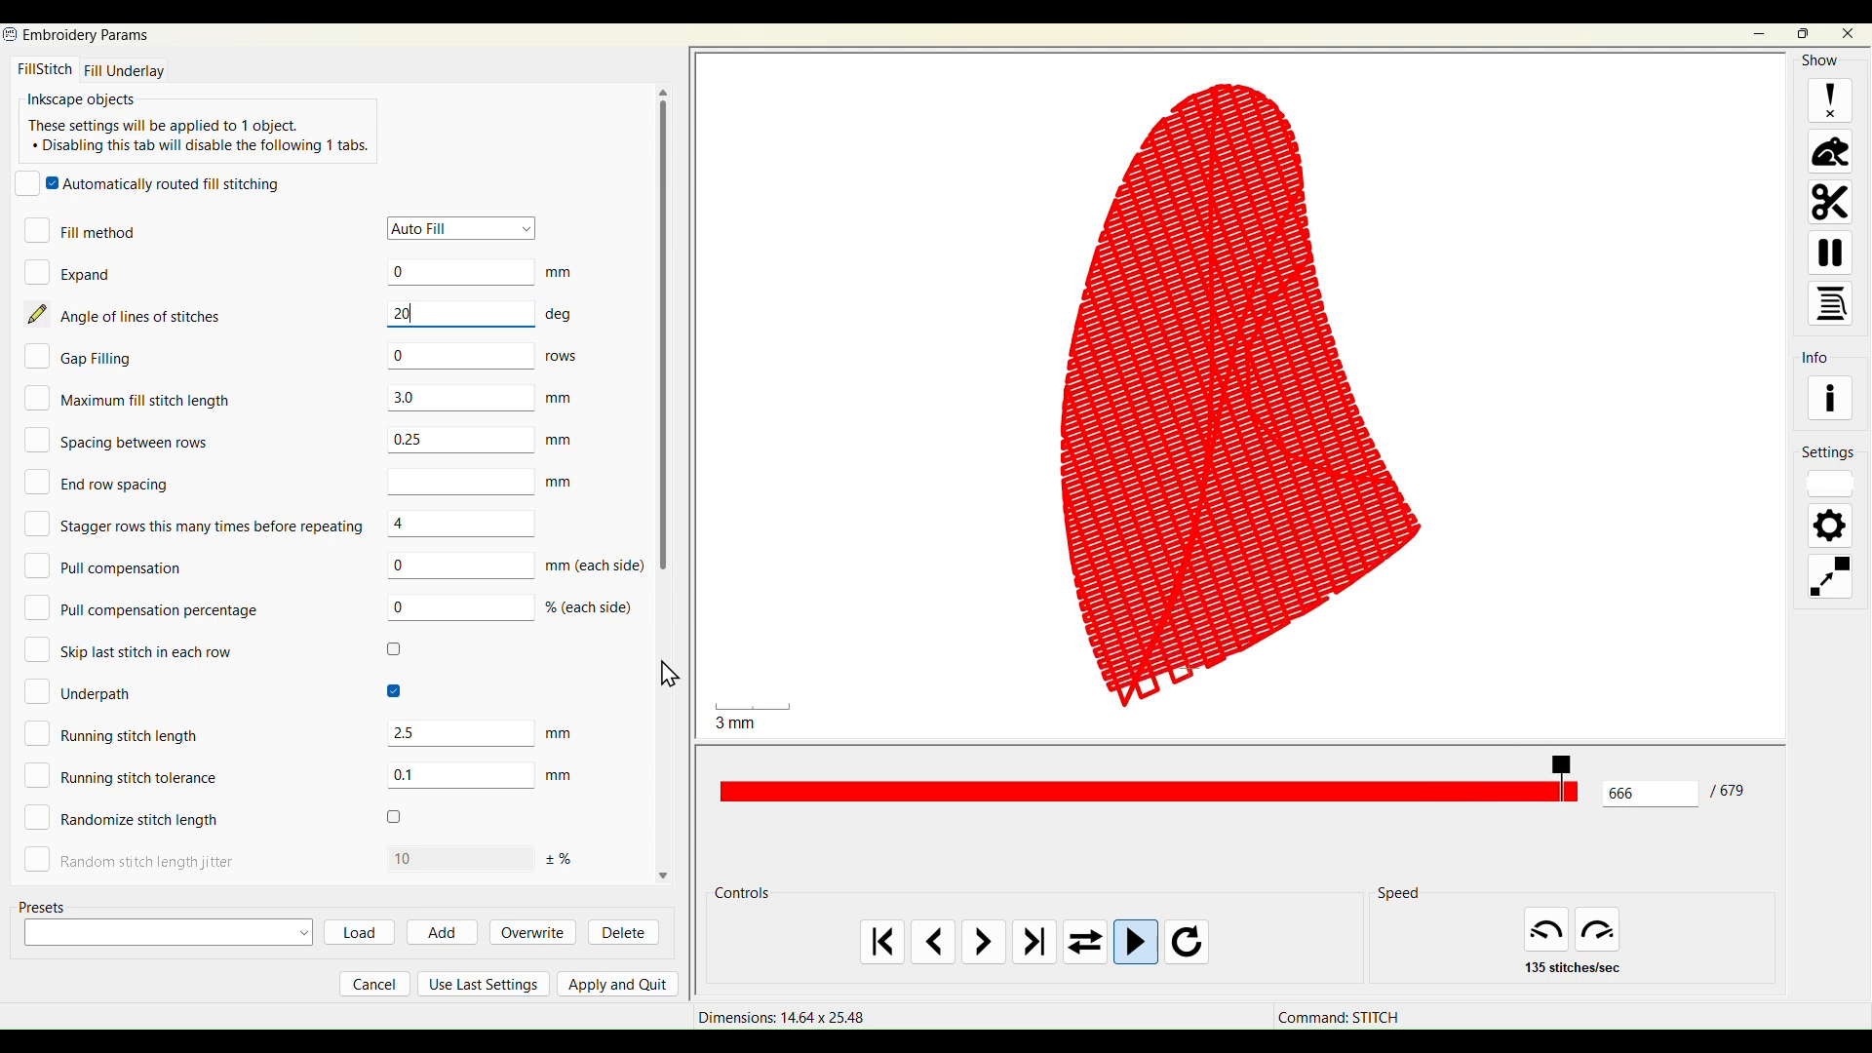
{"action": "key", "text": "BackSpace"}
{"action": "type", "text": "5"}
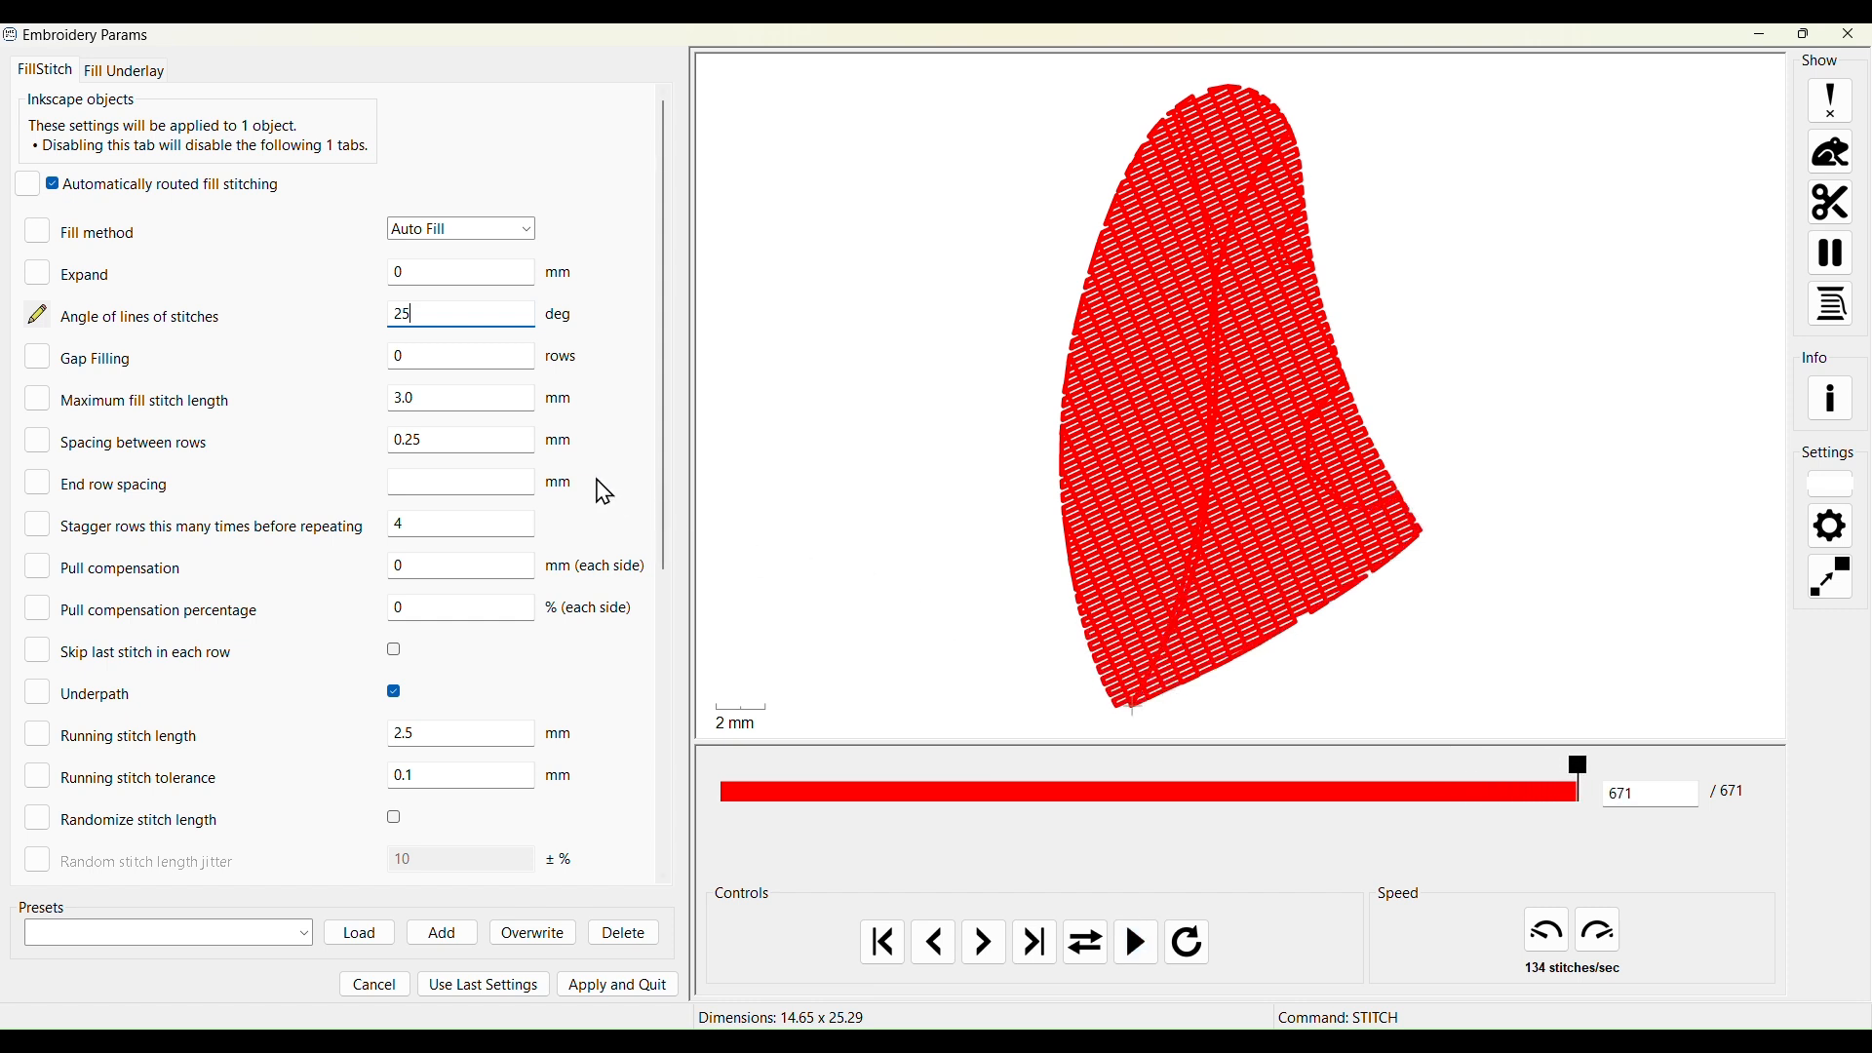
{"action": "key", "text": "BackSpace"}
{"action": "type", "text": "7"}
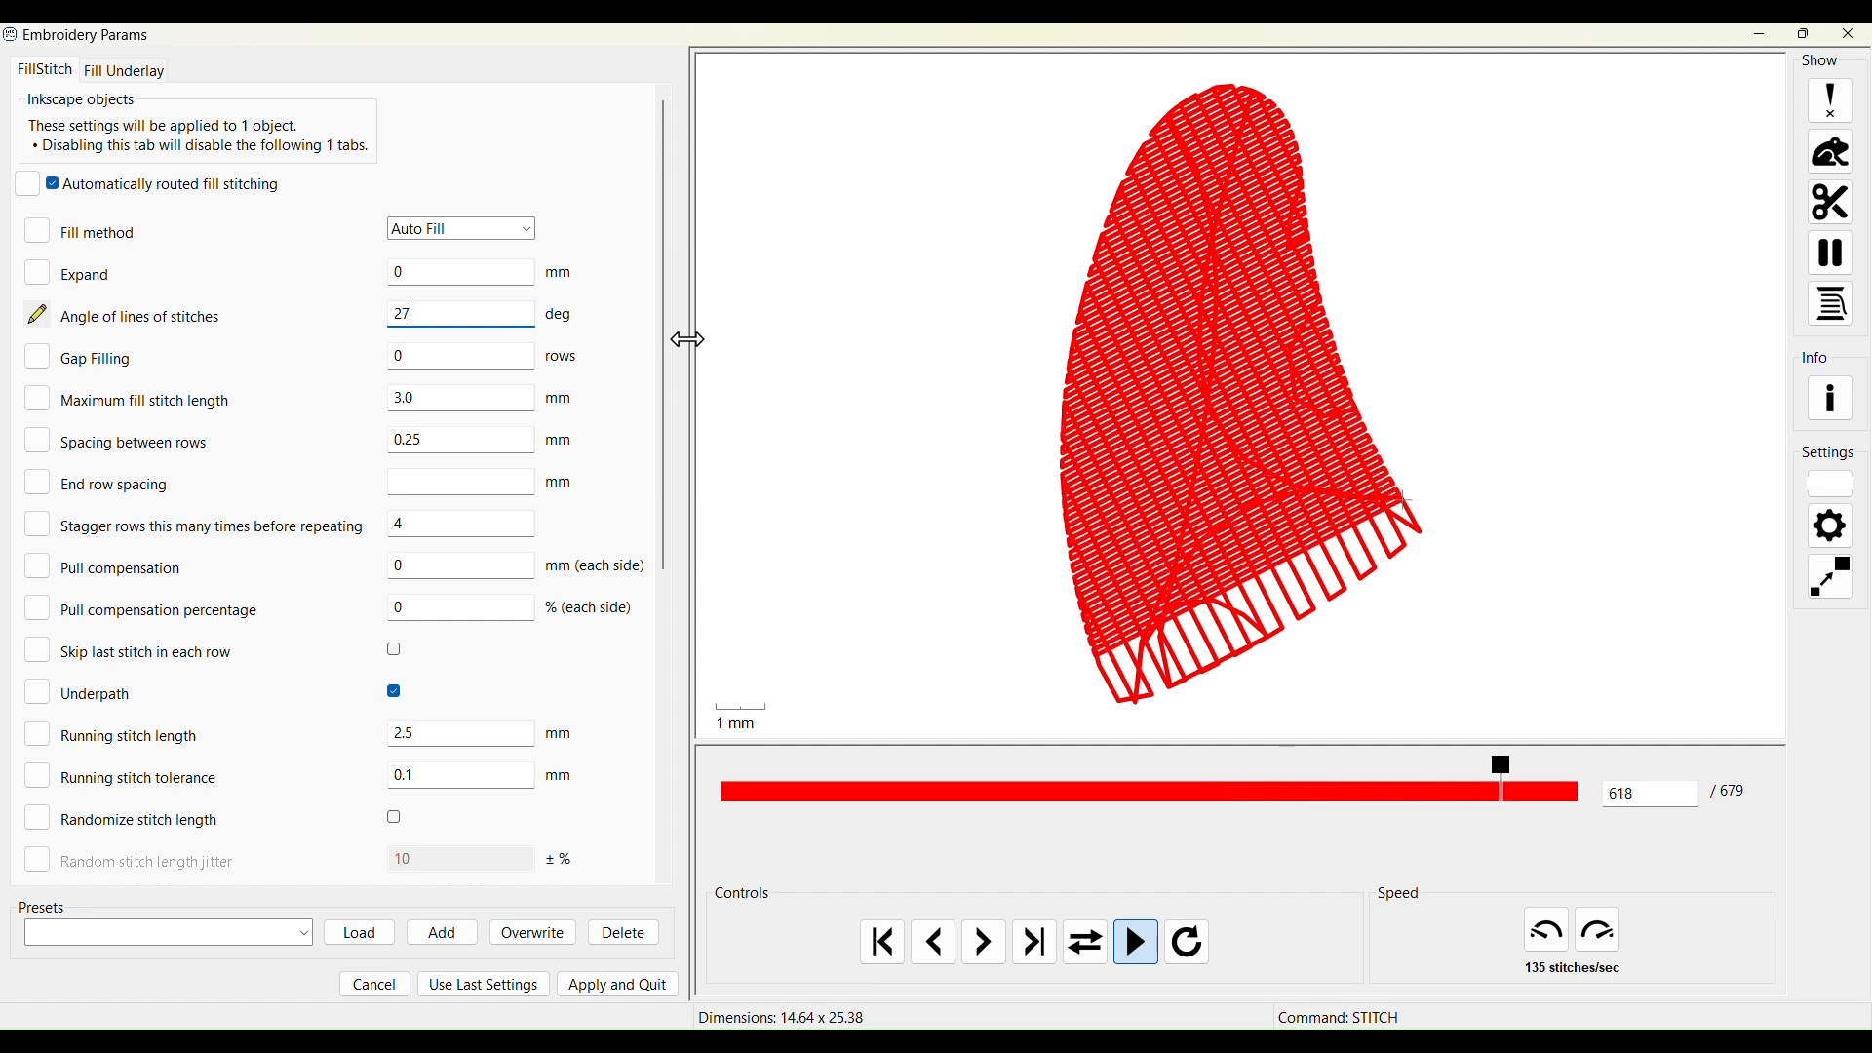
{"action": "left_click", "coordinate": [618, 985]}
Clear the selection, run the Ink/Stitch simulator on all visible fills to examine their stitching, and close the simulation
{"action": "left_click", "coordinate": [613, 620]}
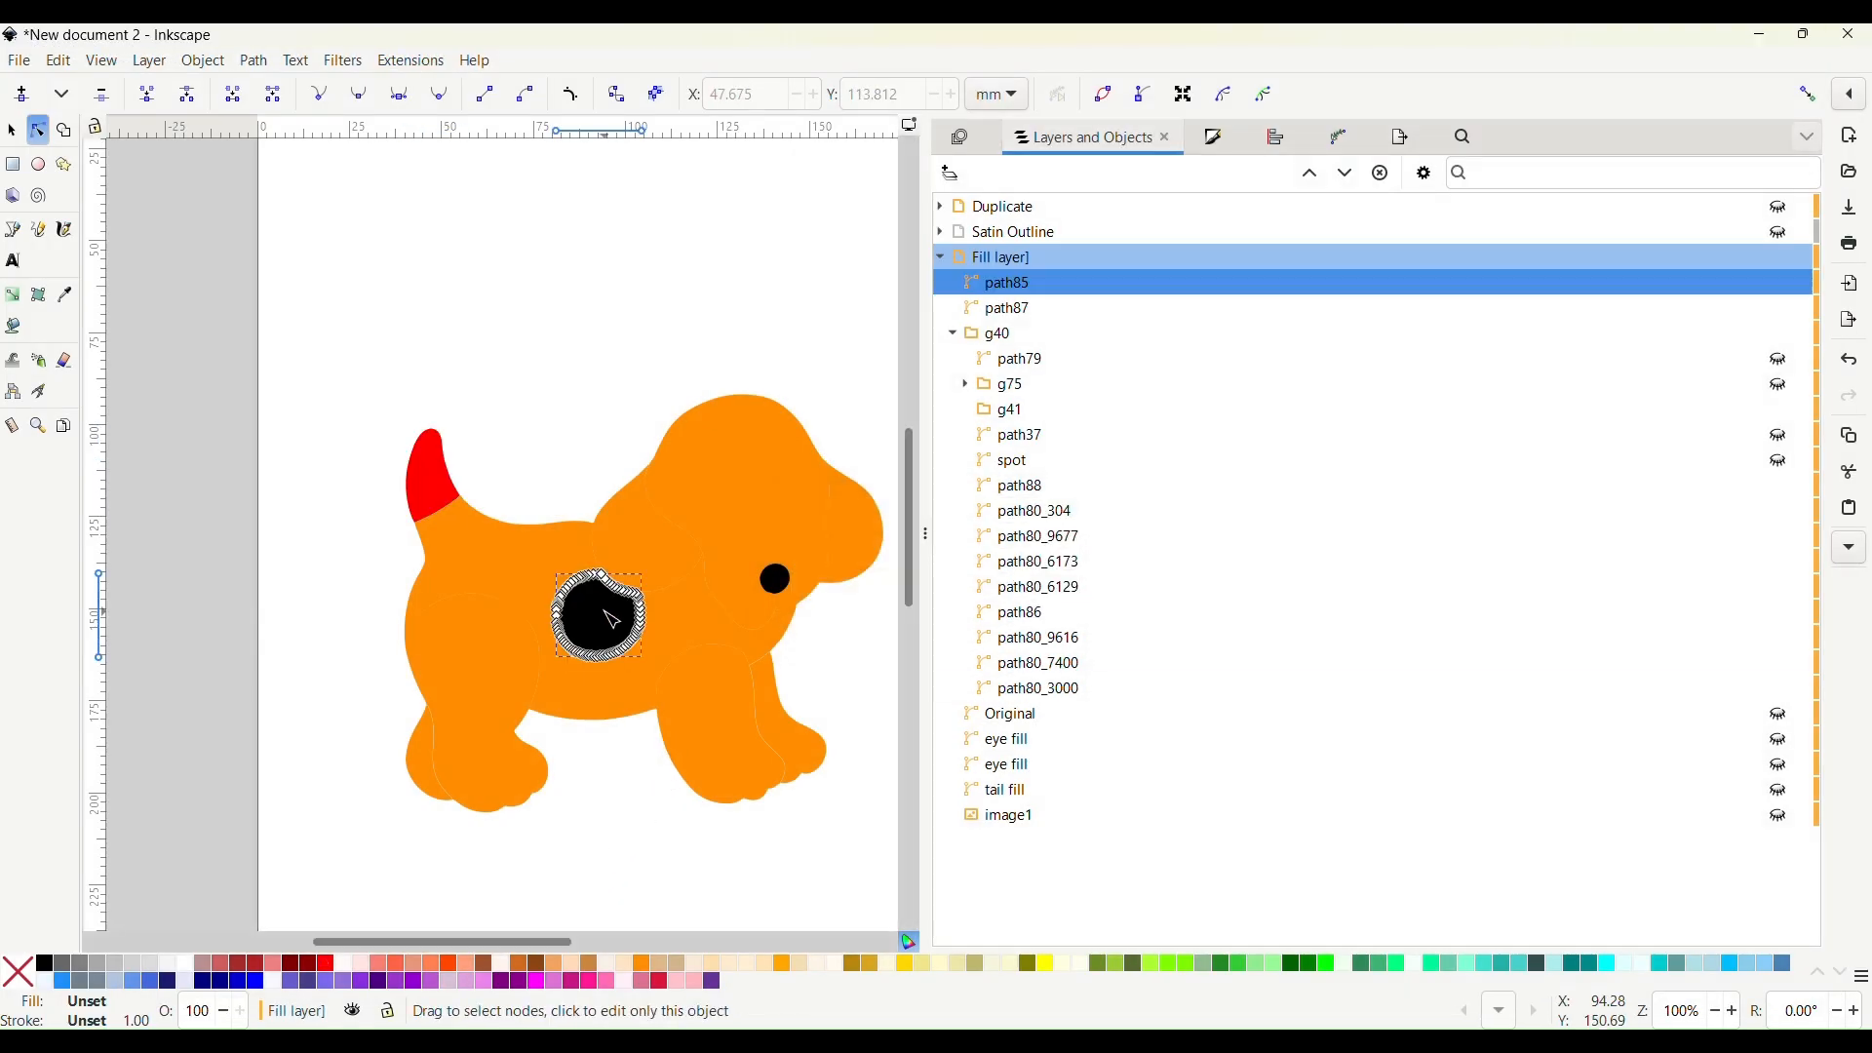
{"action": "scroll", "coordinate": [612, 624], "scroll_direction": "right", "scroll_amount": 4}
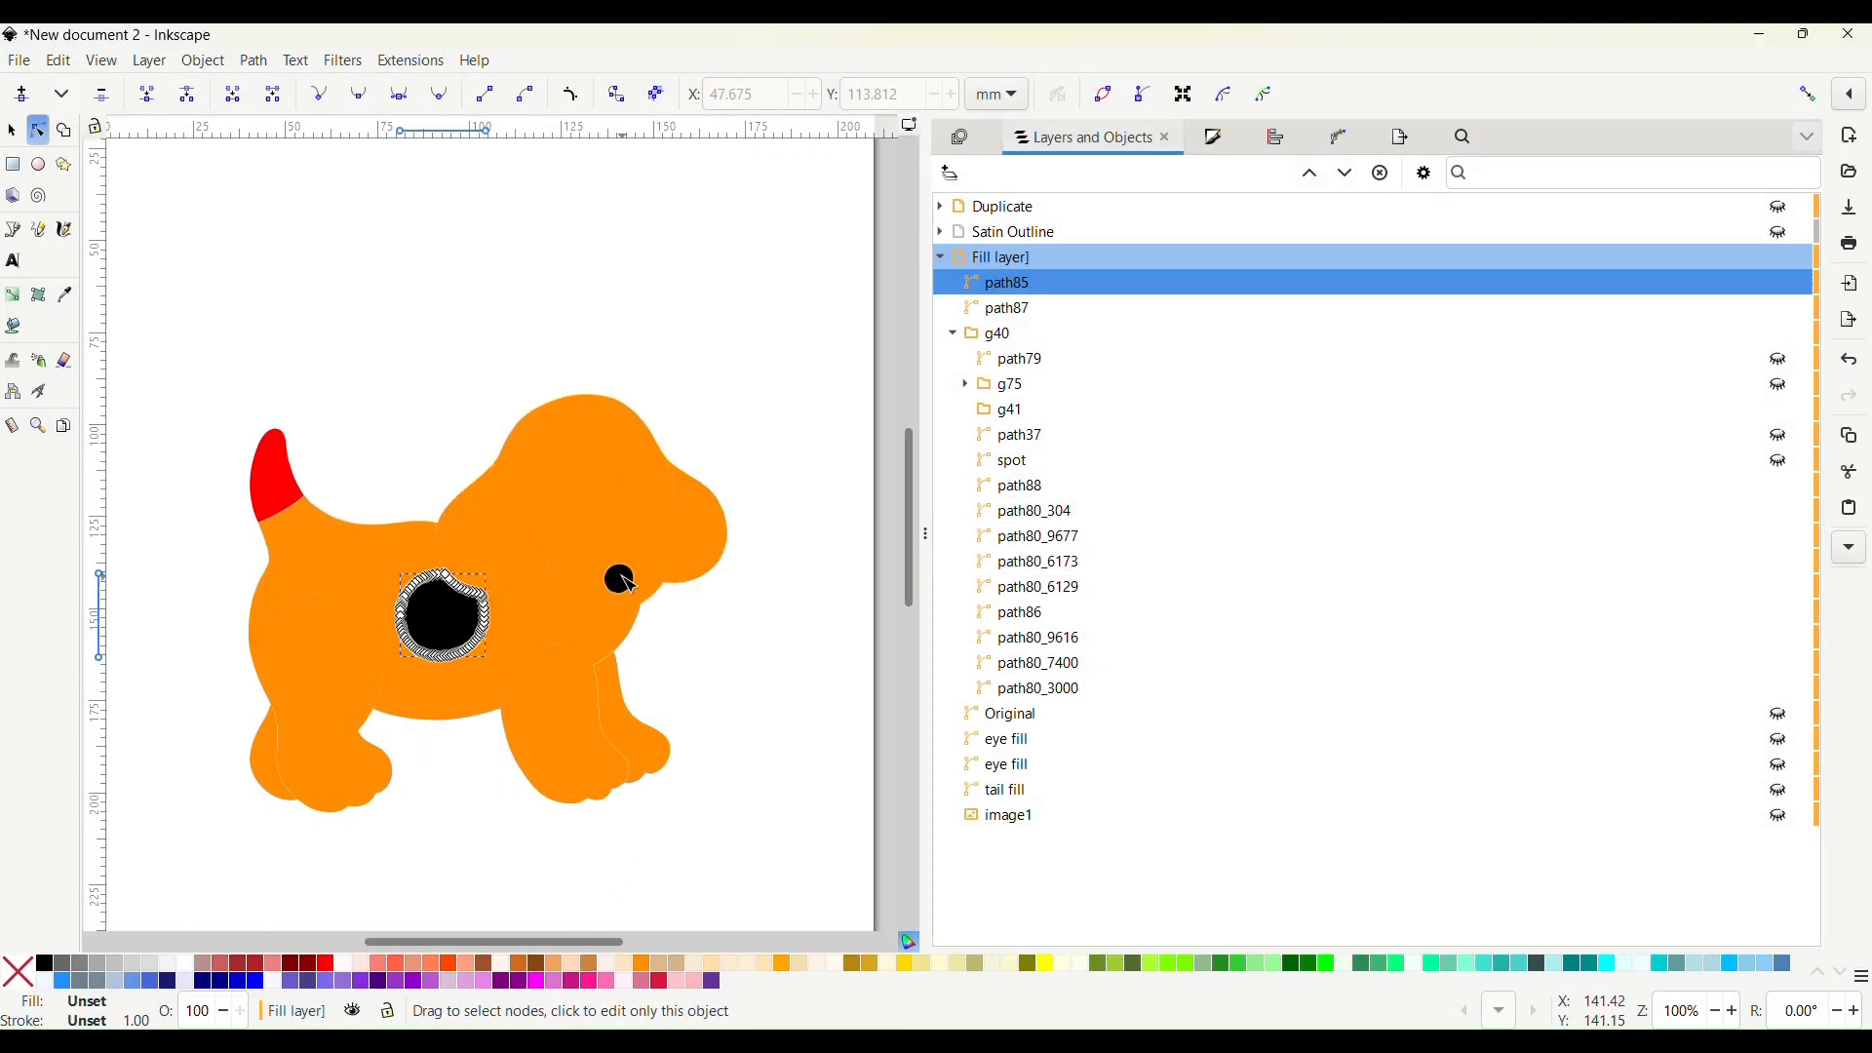
{"action": "left_click", "coordinate": [628, 581]}
{"action": "key", "text": "Escape"}
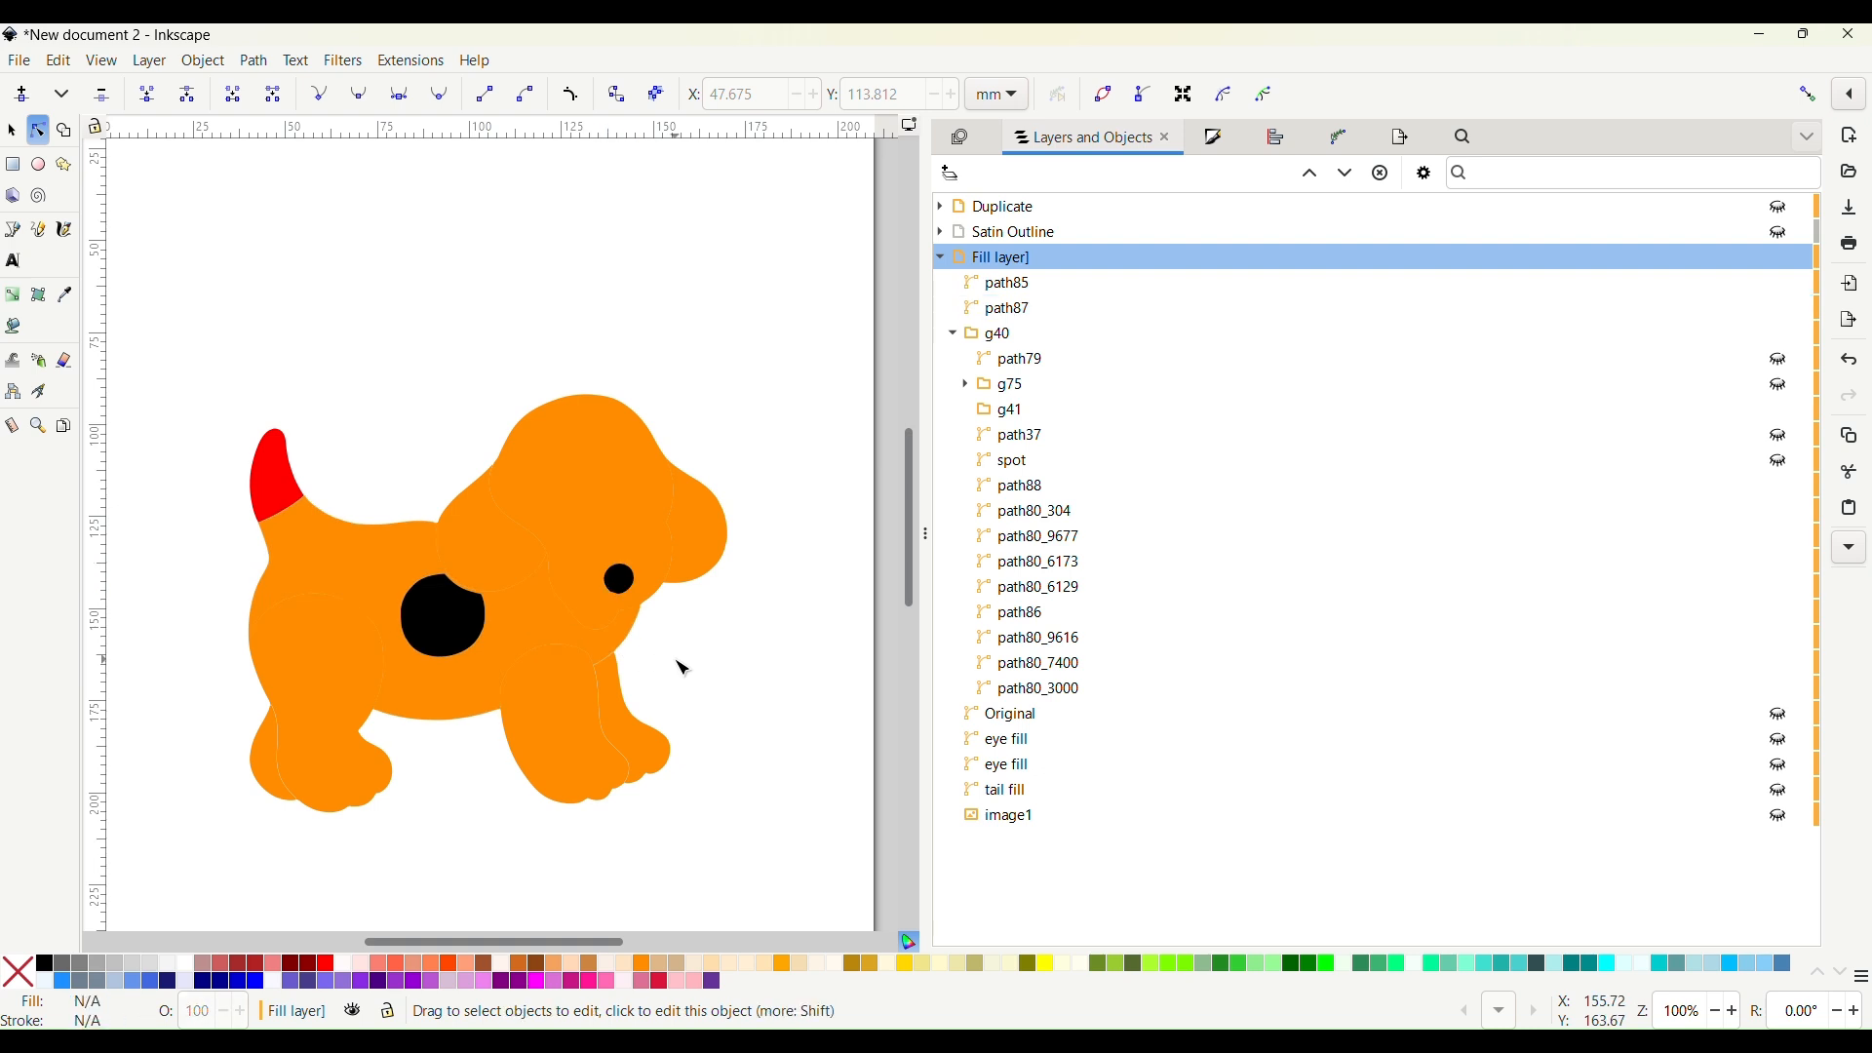
{"action": "scroll", "coordinate": [682, 663], "scroll_direction": "down", "scroll_amount": 1}
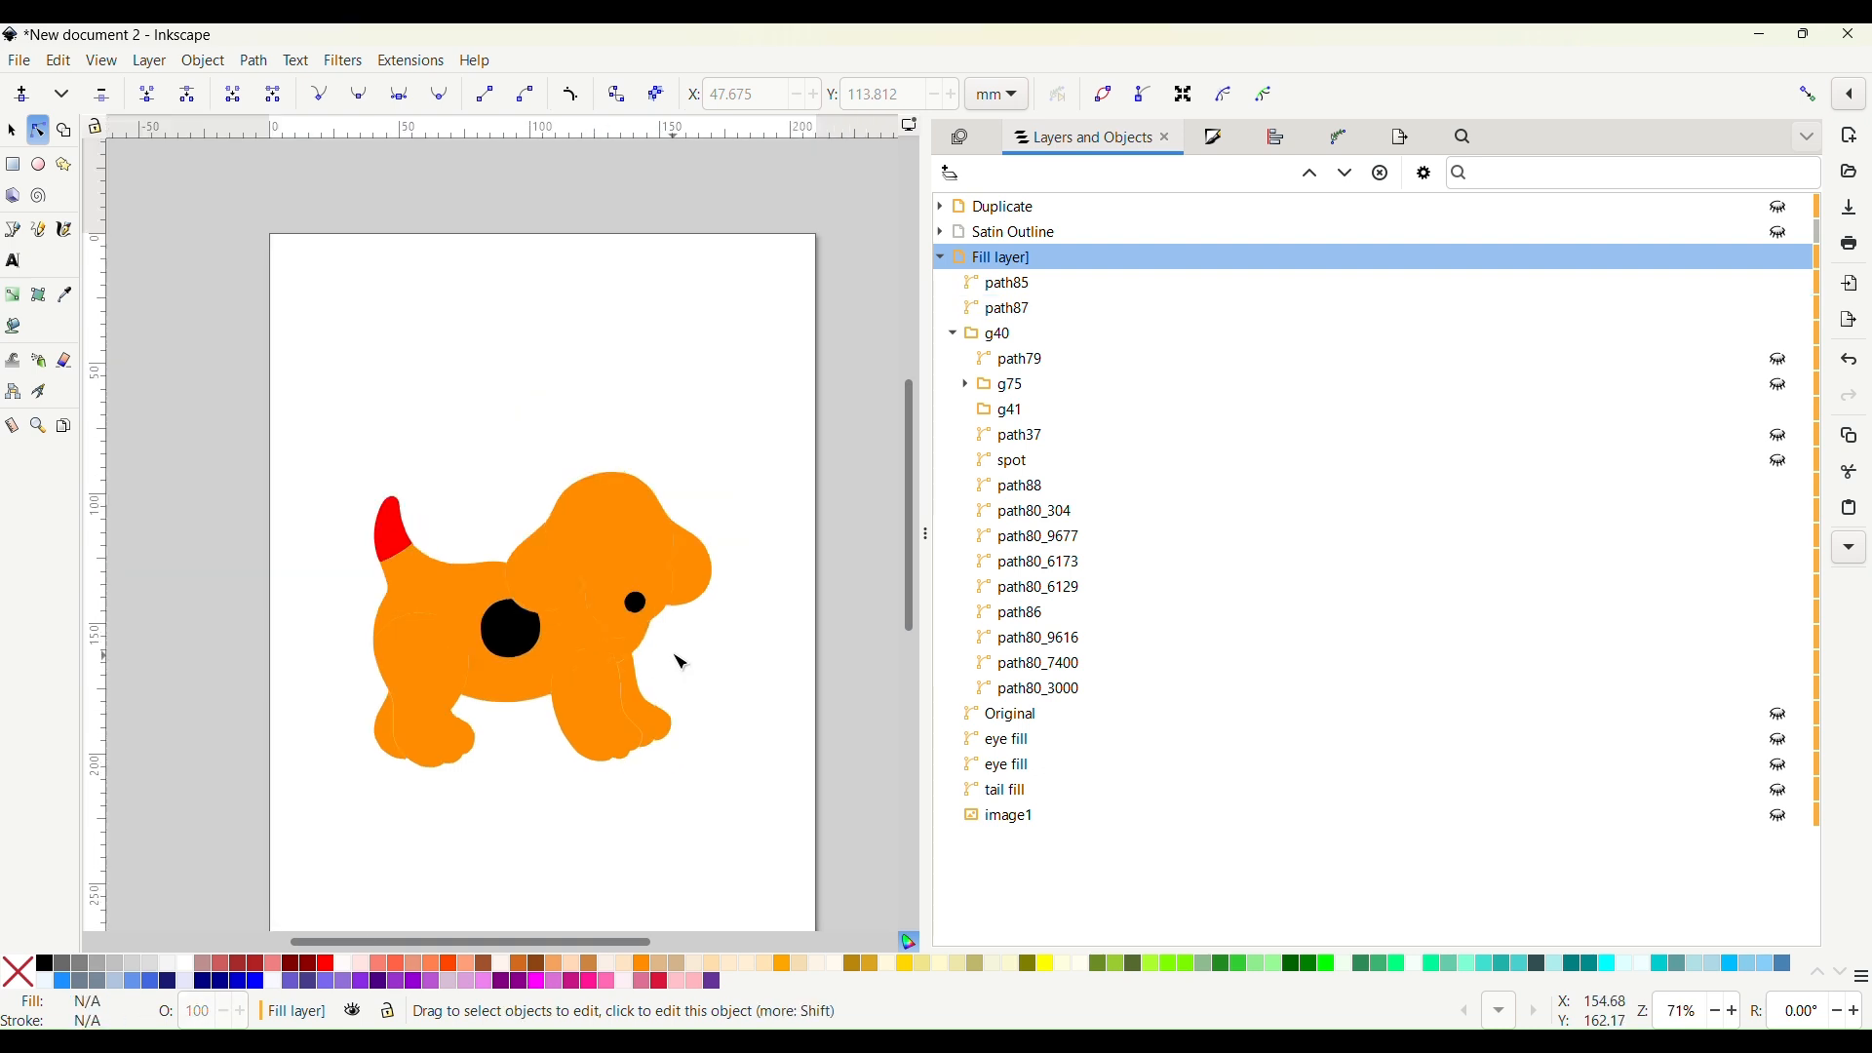
{"action": "left_click", "coordinate": [408, 68]}
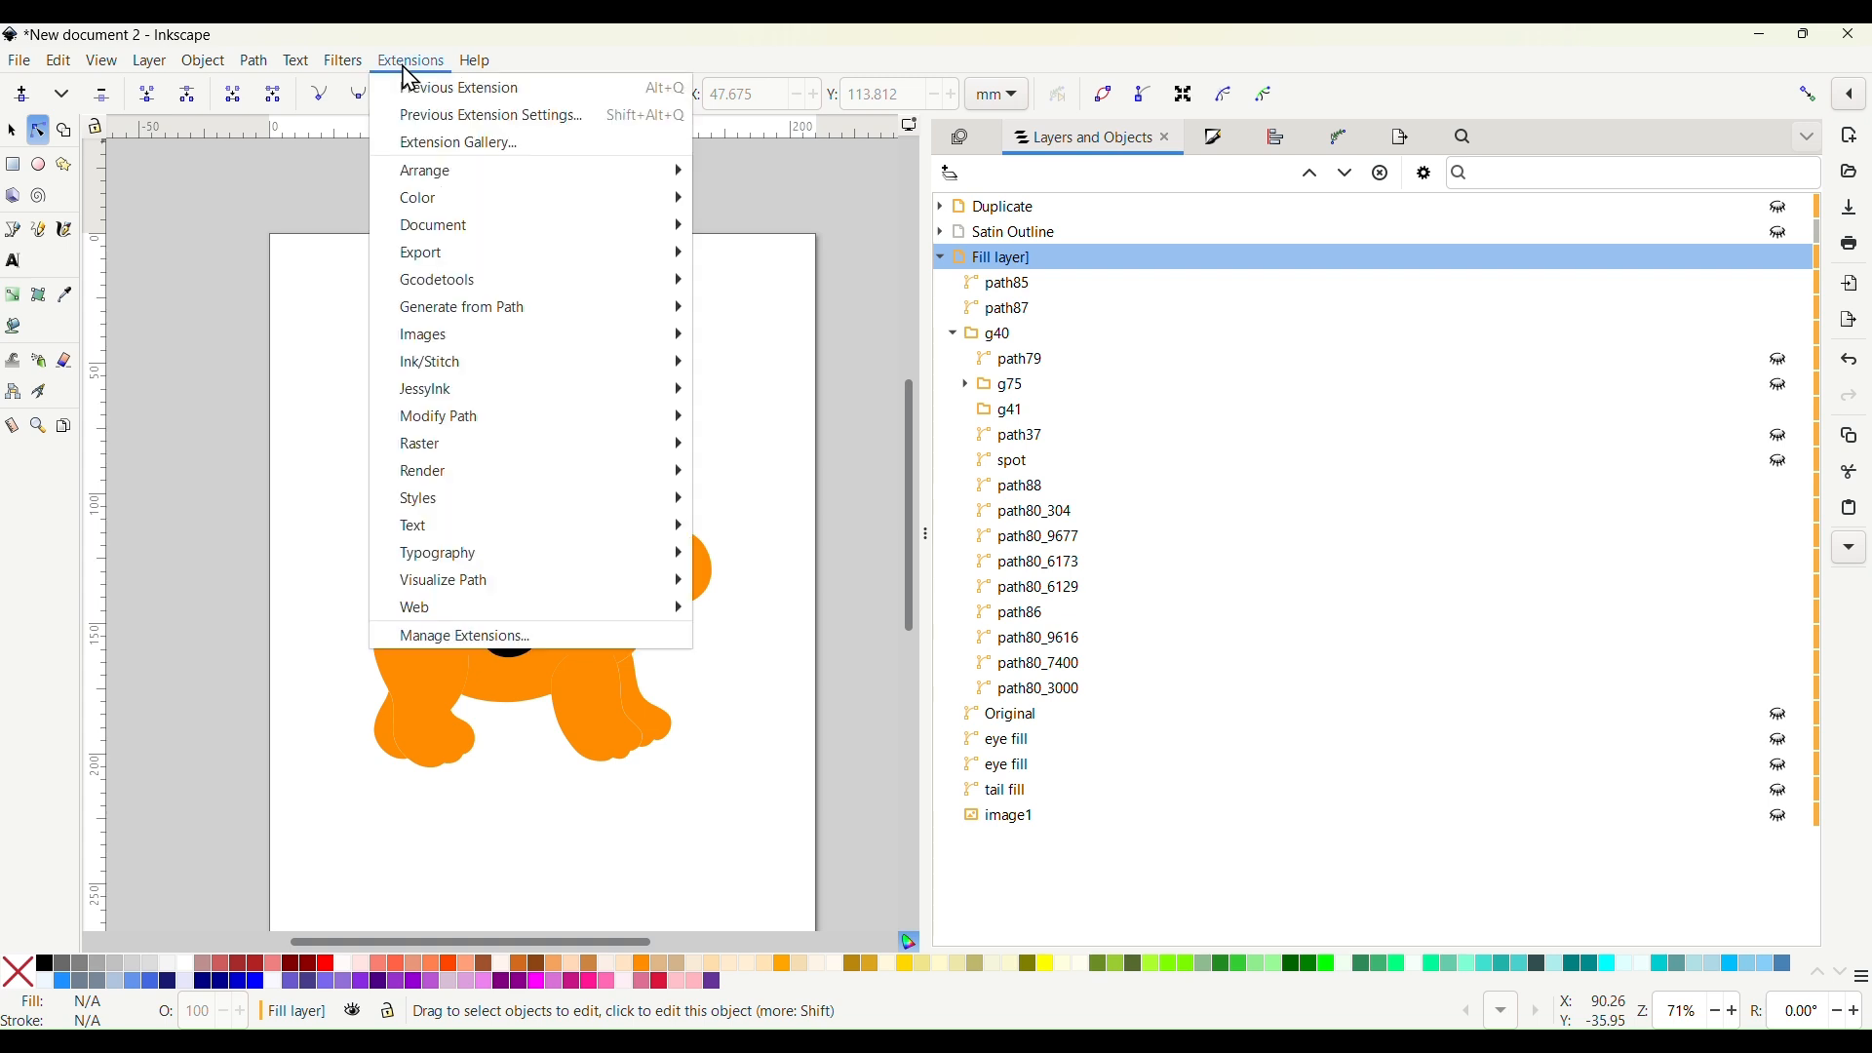
{"action": "mouse_move", "coordinate": [501, 368]}
{"action": "mouse_move", "coordinate": [812, 759]}
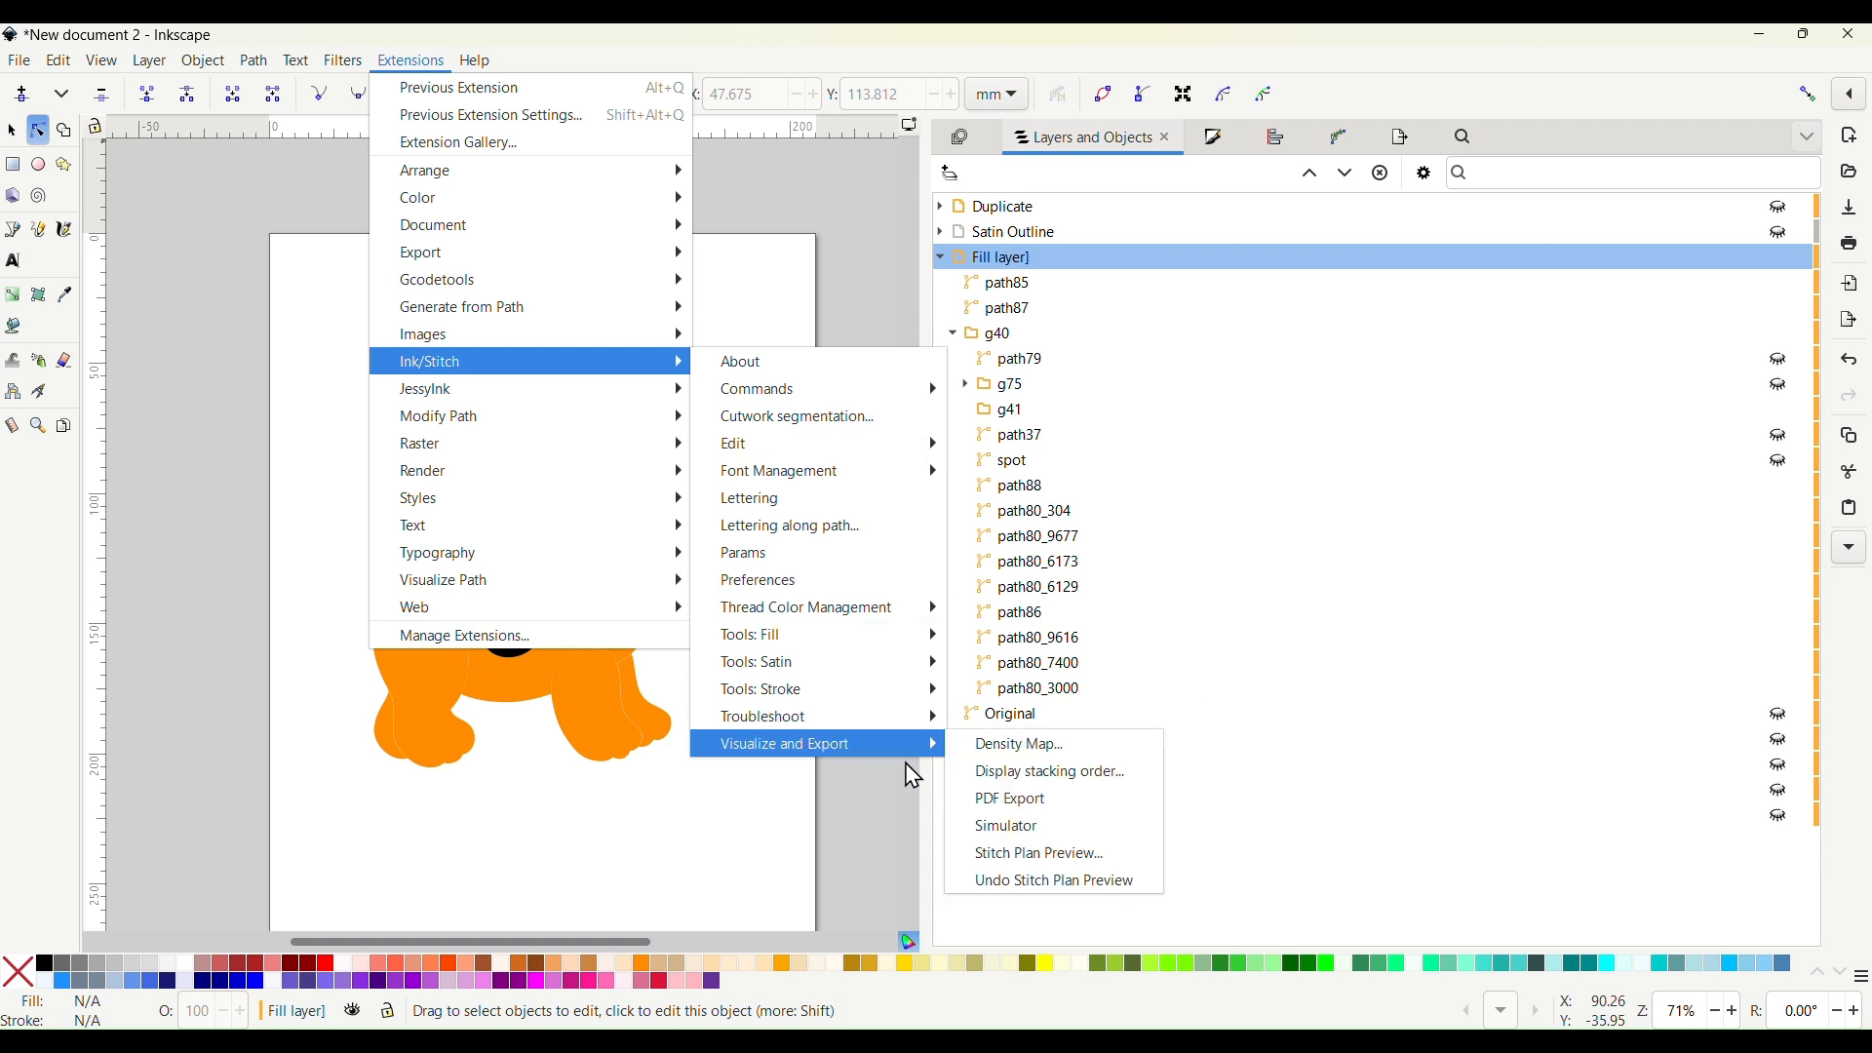
{"action": "left_click", "coordinate": [1008, 829]}
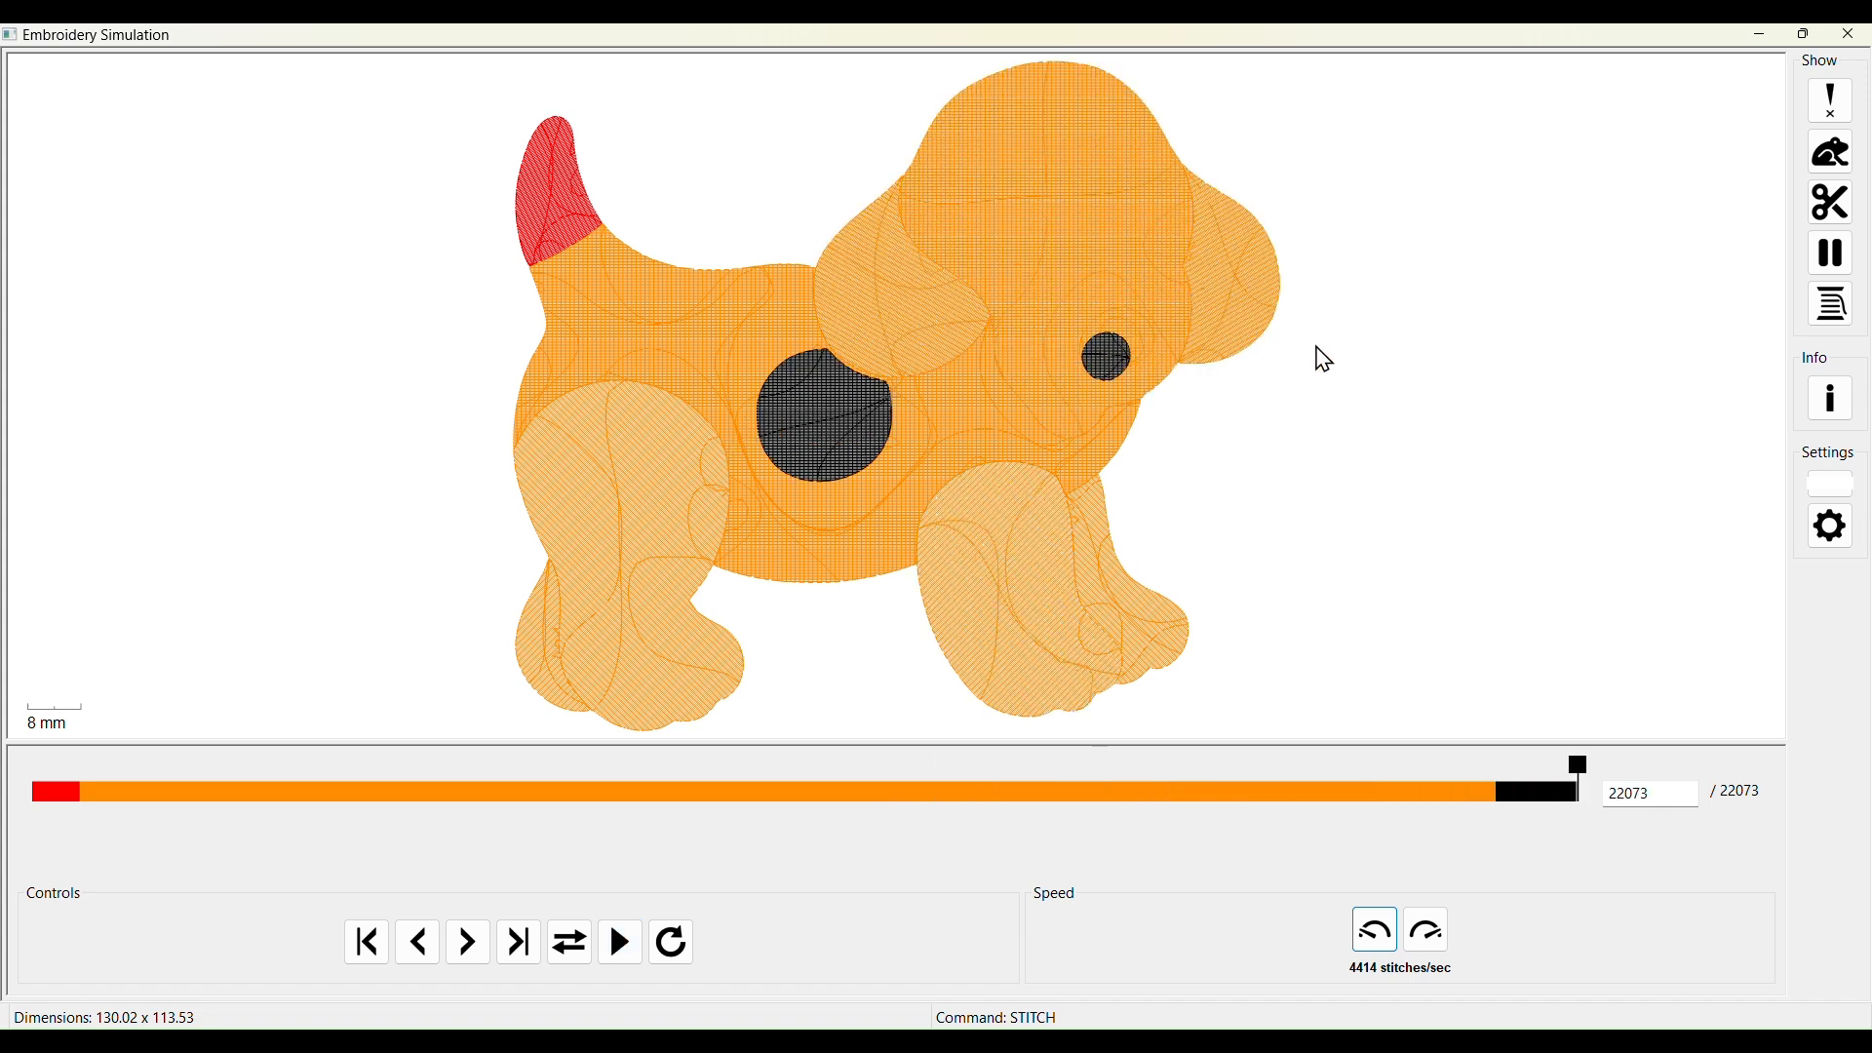
{"action": "left_click", "coordinate": [1850, 34]}
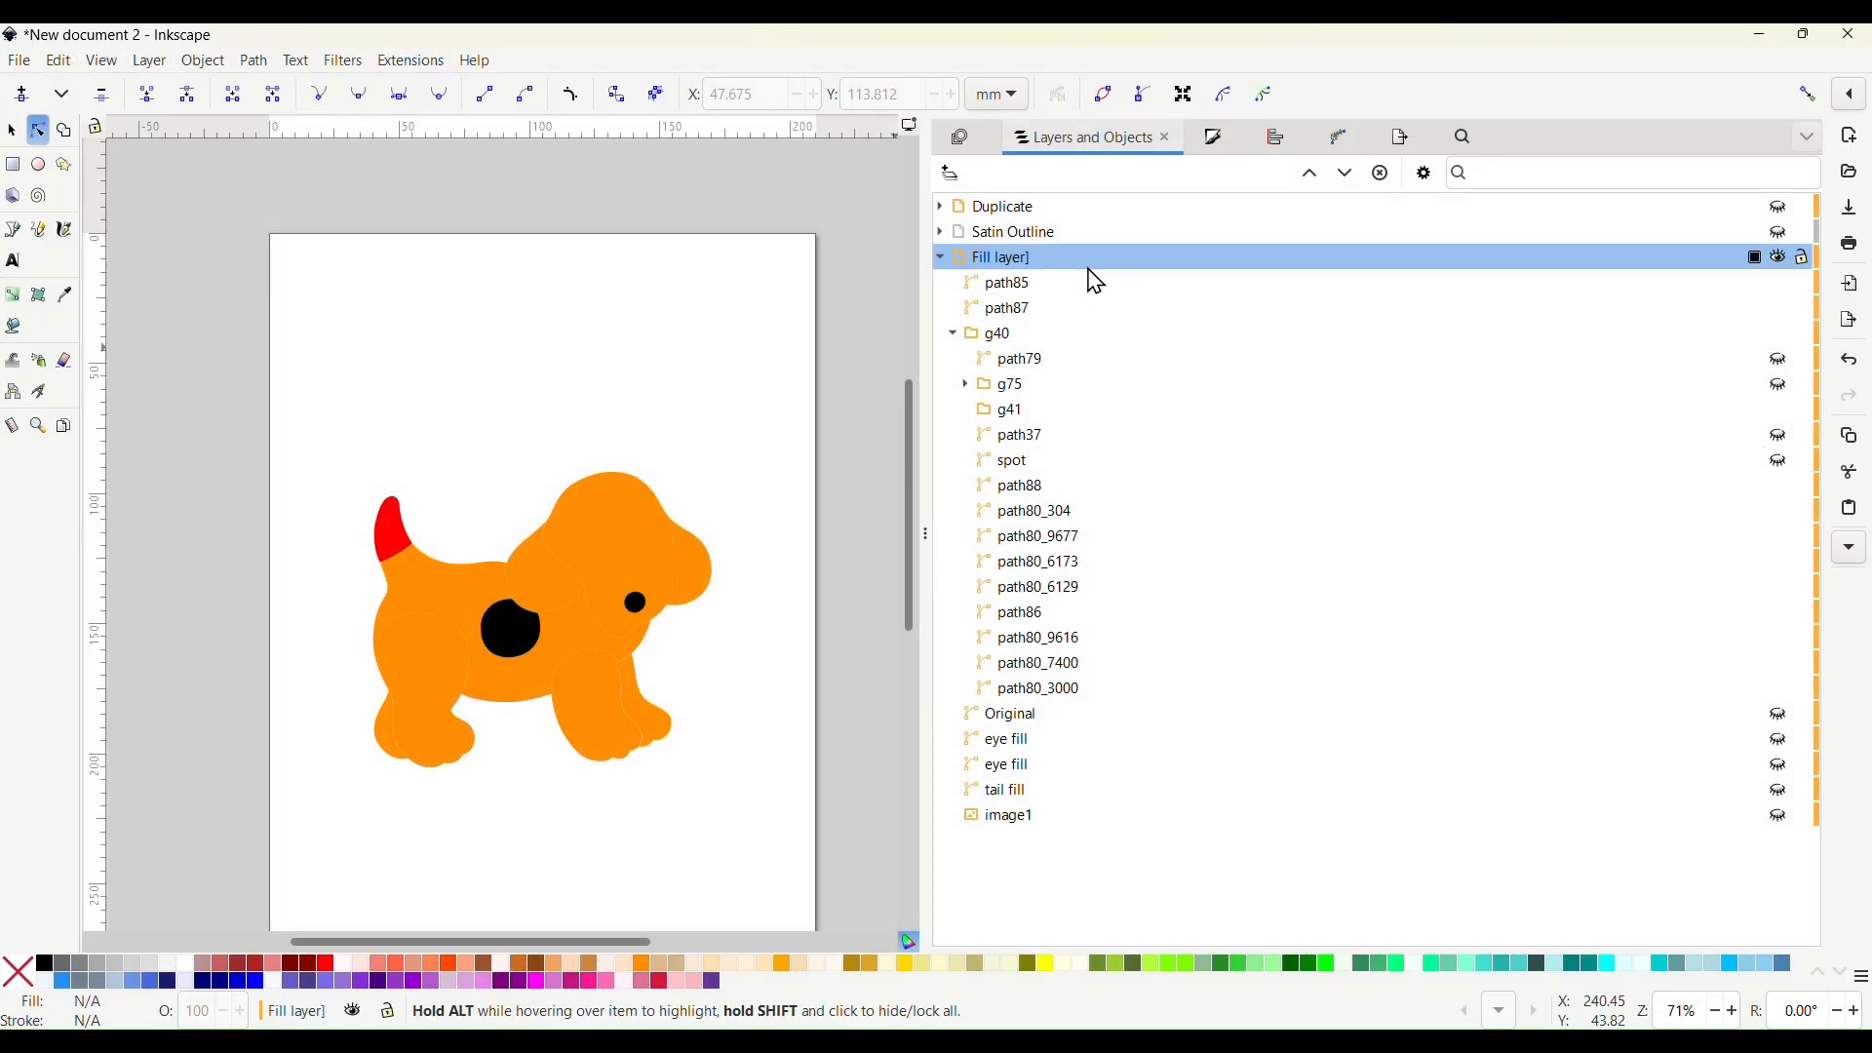
Make the Satin Outline layer visible over the dog's fills
{"action": "left_click", "coordinate": [1037, 243]}
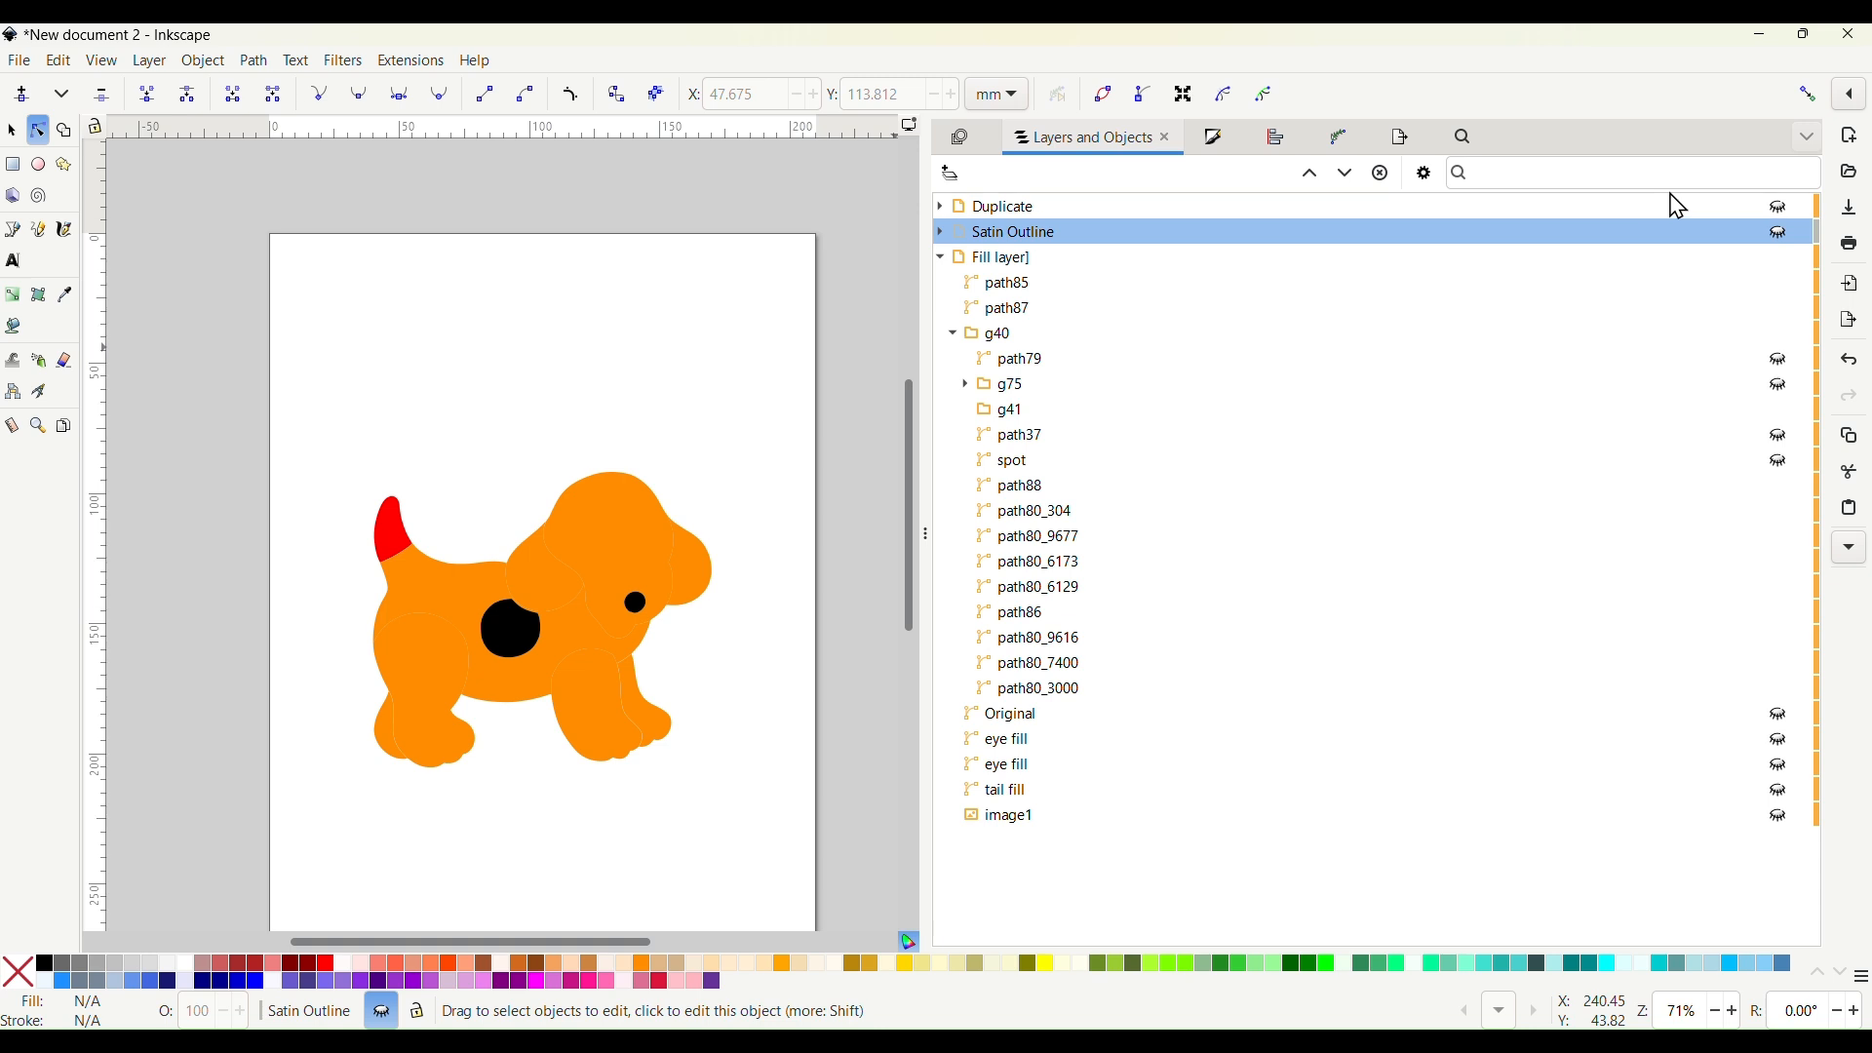
{"action": "left_click", "coordinate": [1783, 234]}
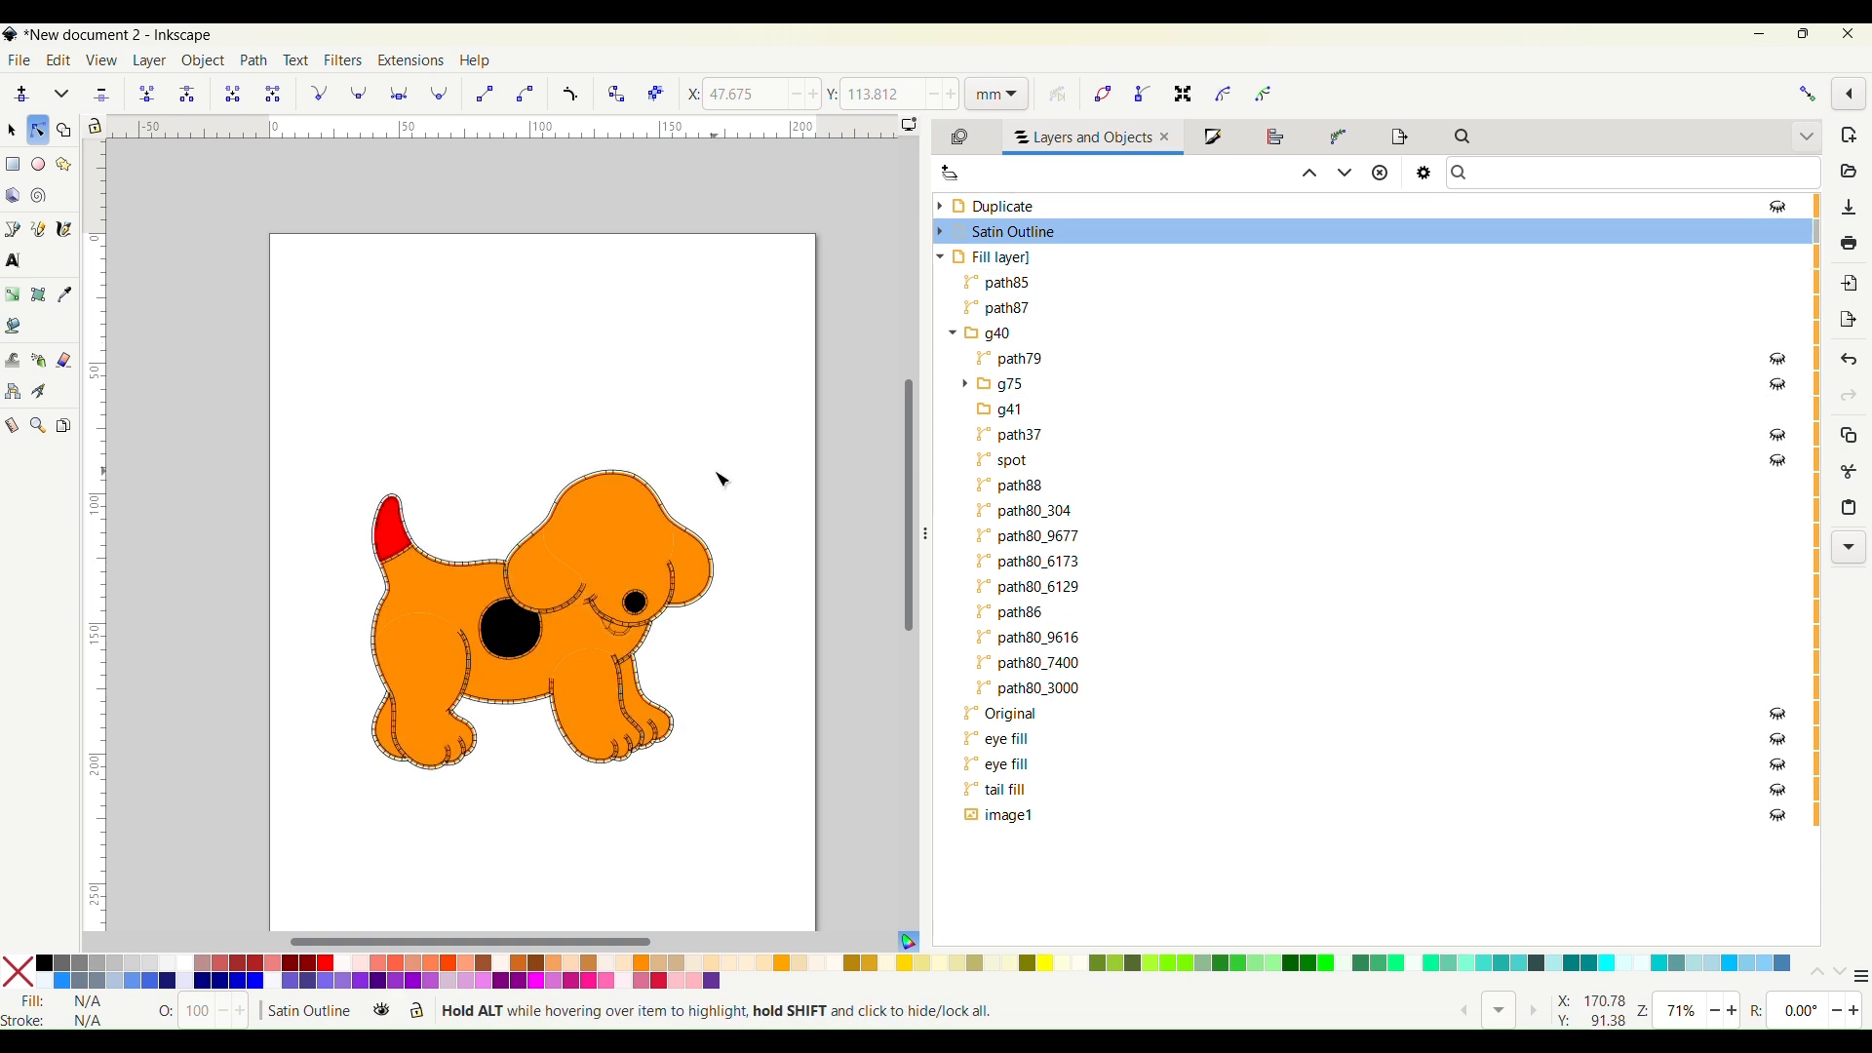
{"action": "scroll", "coordinate": [514, 621], "scroll_direction": "up", "scroll_amount": 3, "text": "ctrl"}
{"action": "scroll", "coordinate": [514, 621], "scroll_direction": "up", "scroll_amount": 2}
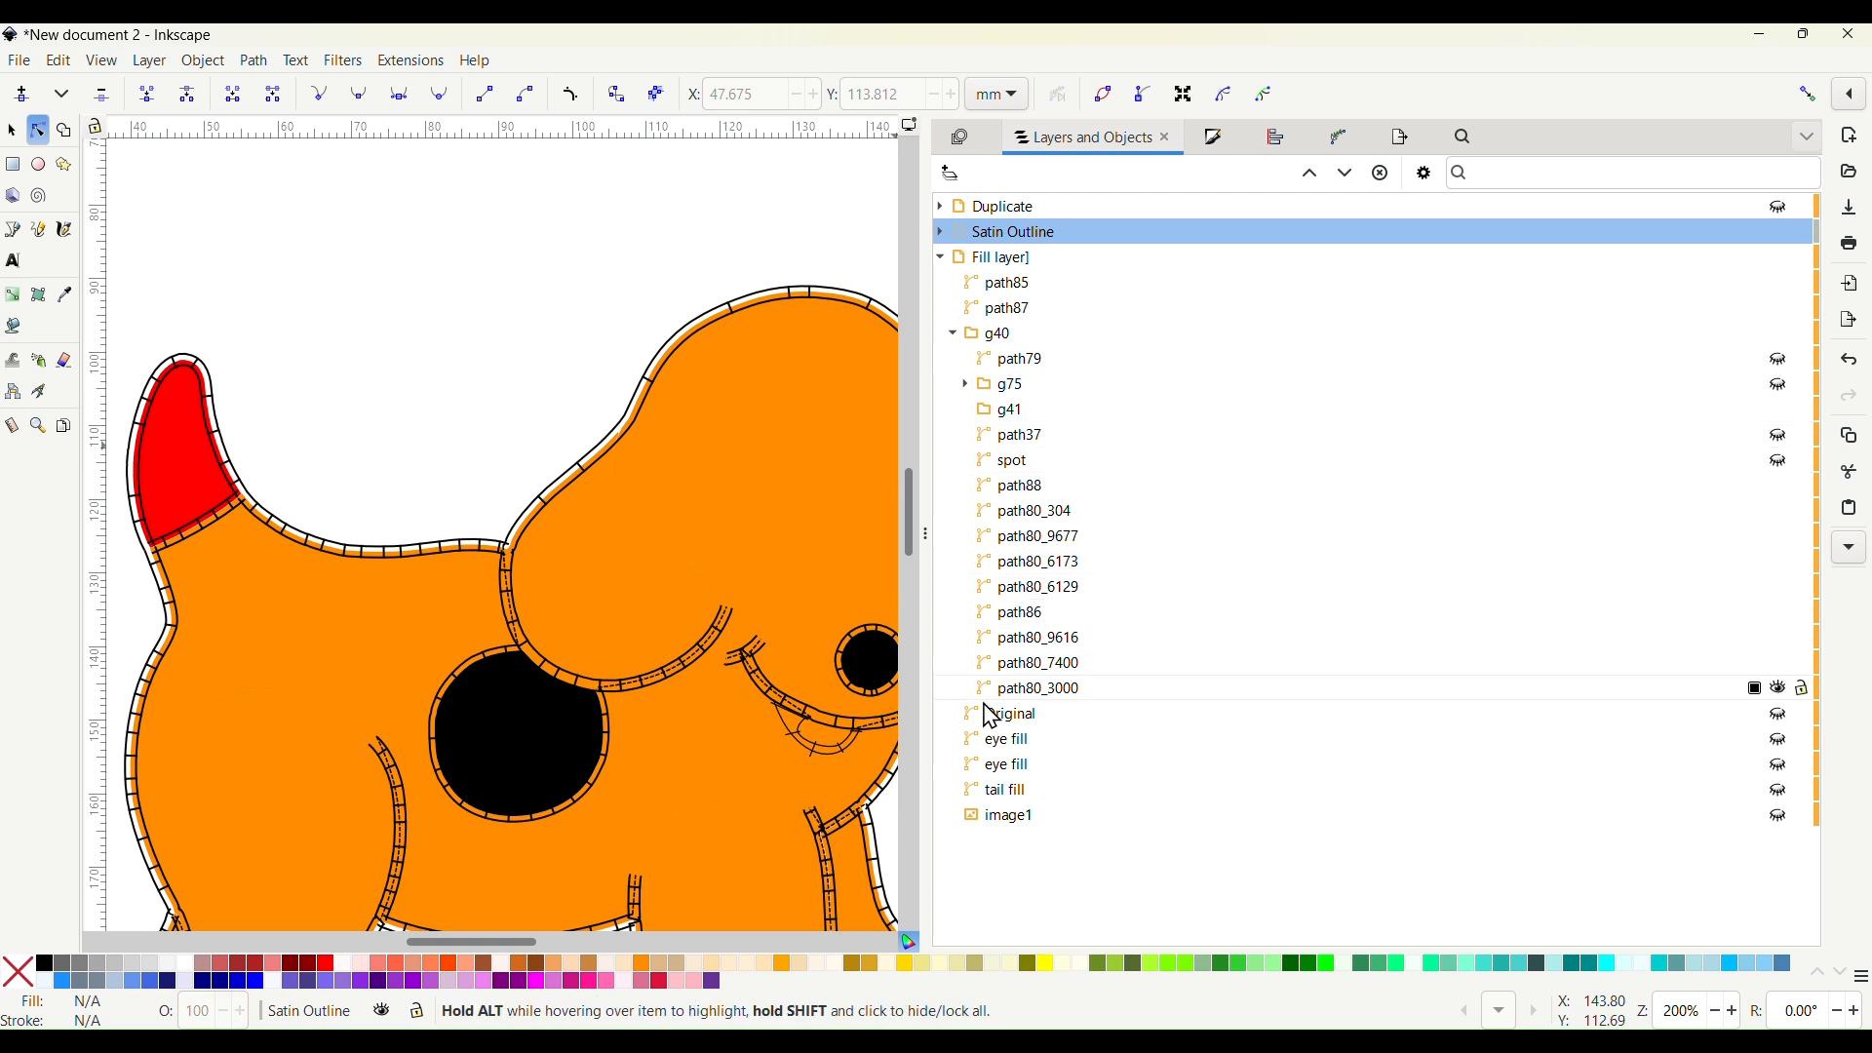
Make both eye fills visible and raise them to the top of the Fill layer, above path85
{"action": "left_click", "coordinate": [1031, 747]}
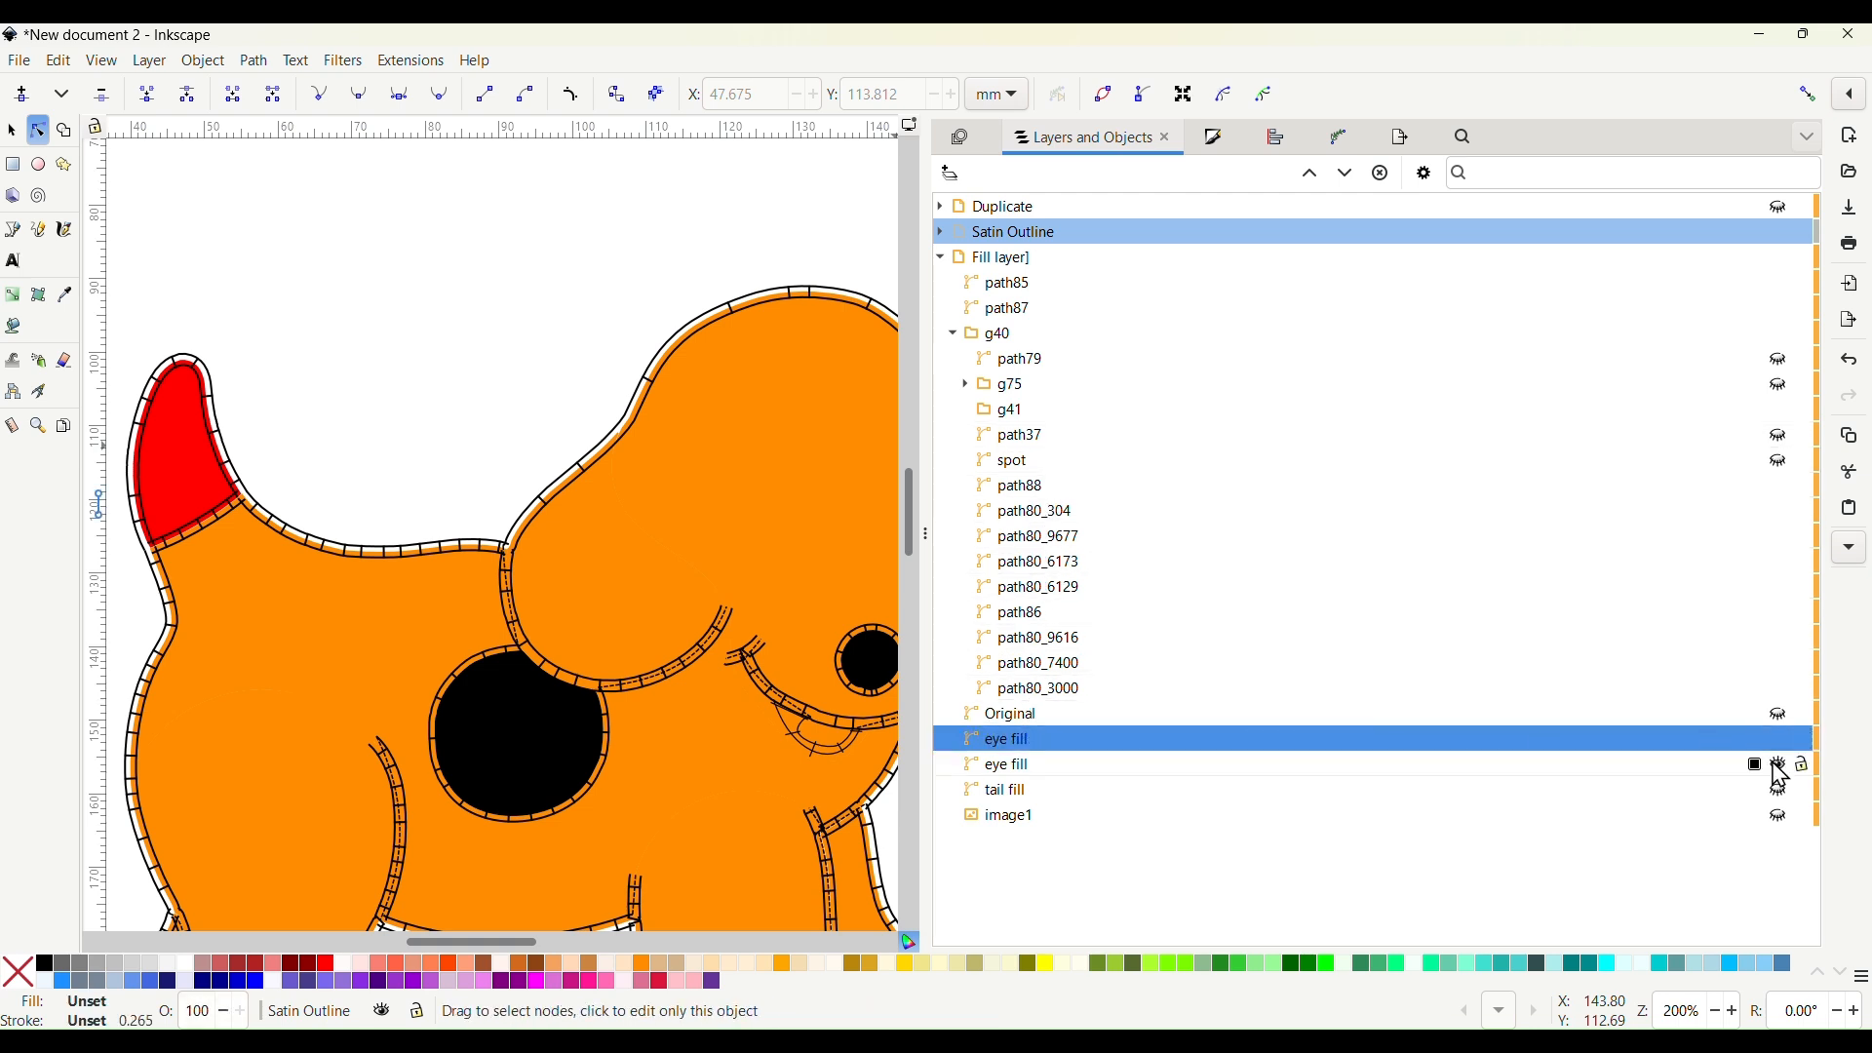
{"action": "left_click", "coordinate": [1022, 765], "text": "shift"}
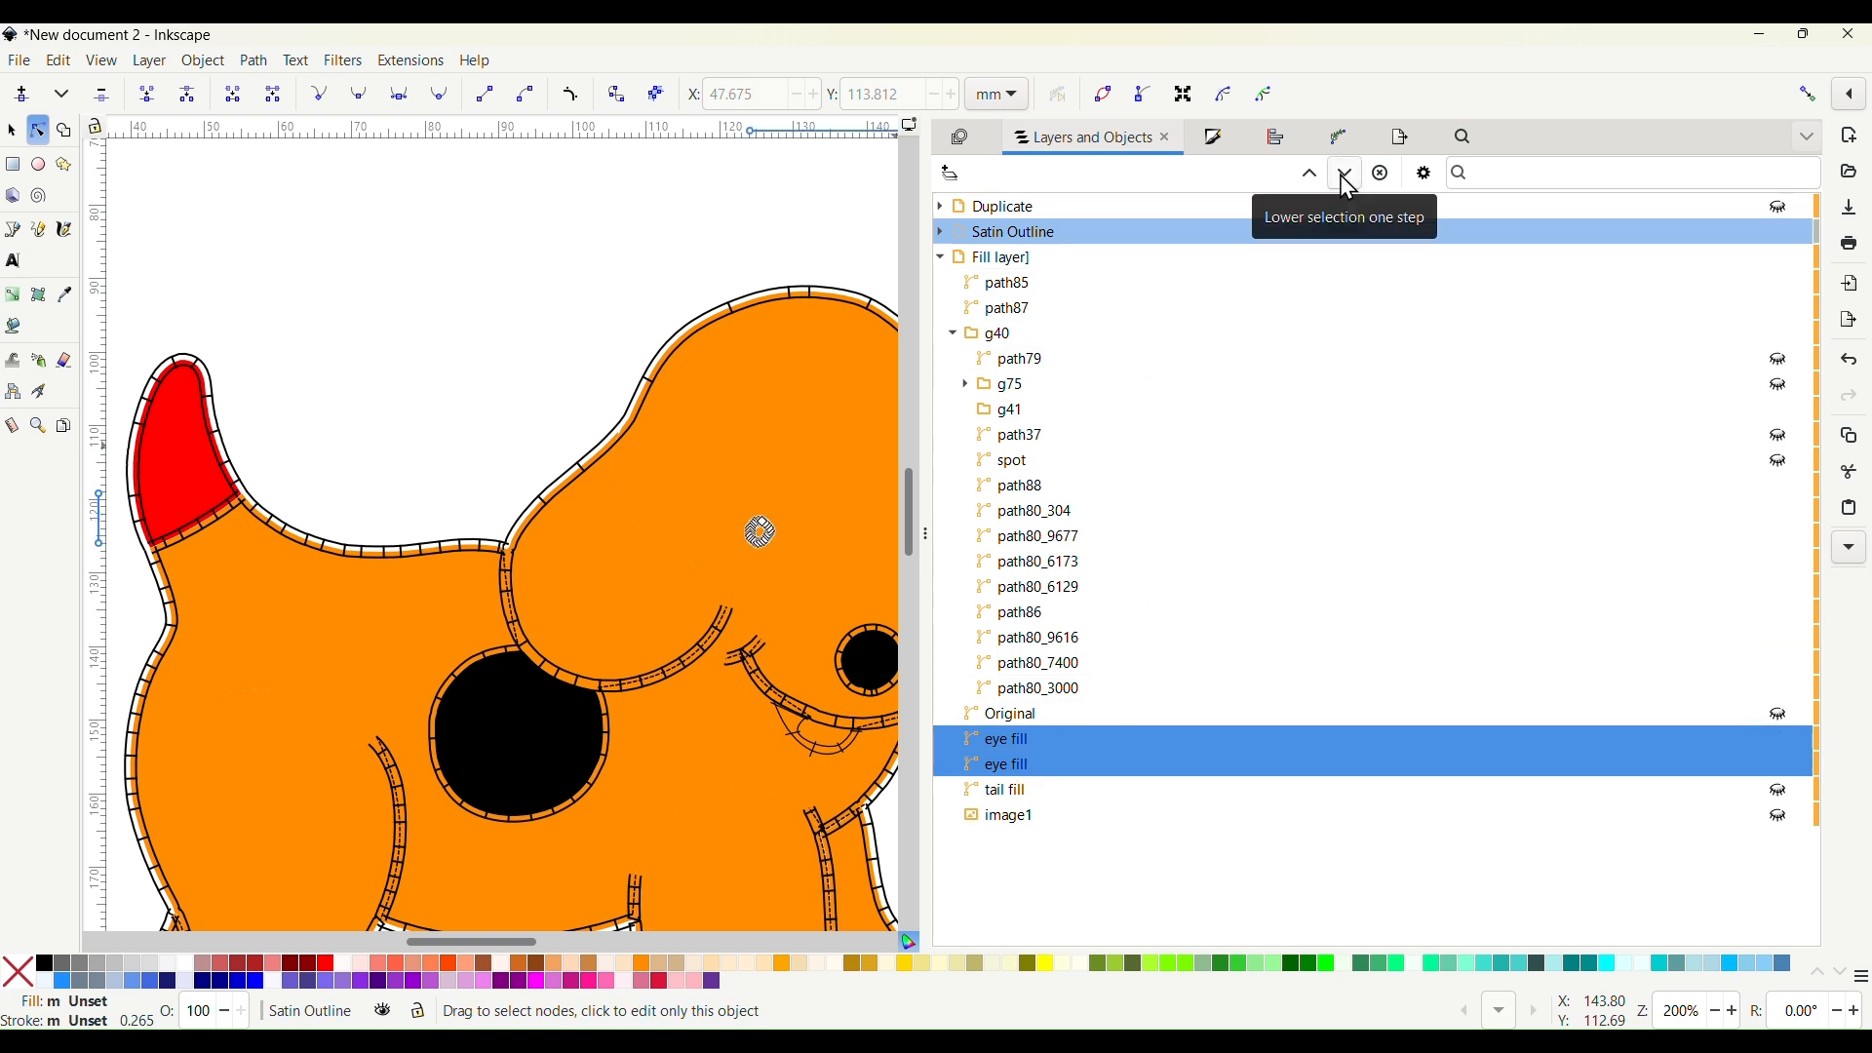
{"action": "left_click", "coordinate": [1310, 177]}
{"action": "left_click", "coordinate": [1311, 176]}
{"action": "left_click", "coordinate": [1311, 177]}
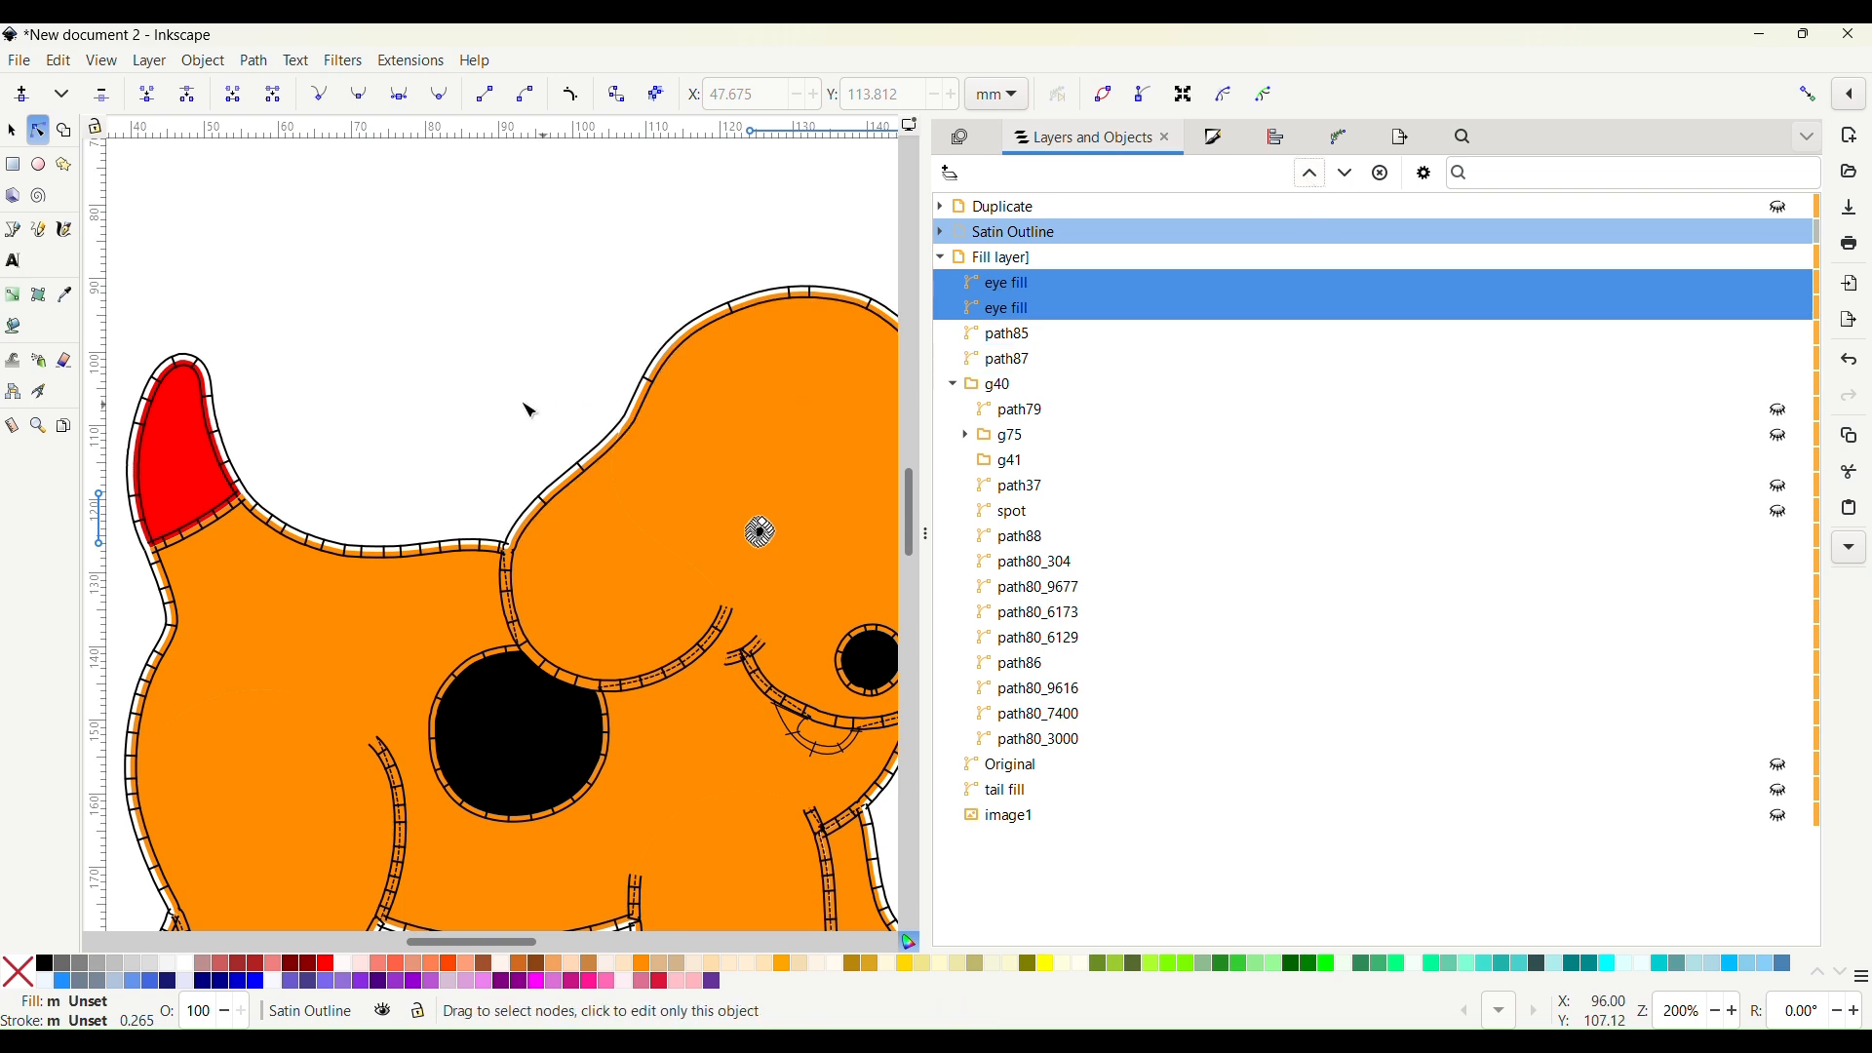
{"action": "scroll", "coordinate": [476, 416], "scroll_direction": "right", "scroll_amount": 4}
{"action": "left_click", "coordinate": [436, 402]}
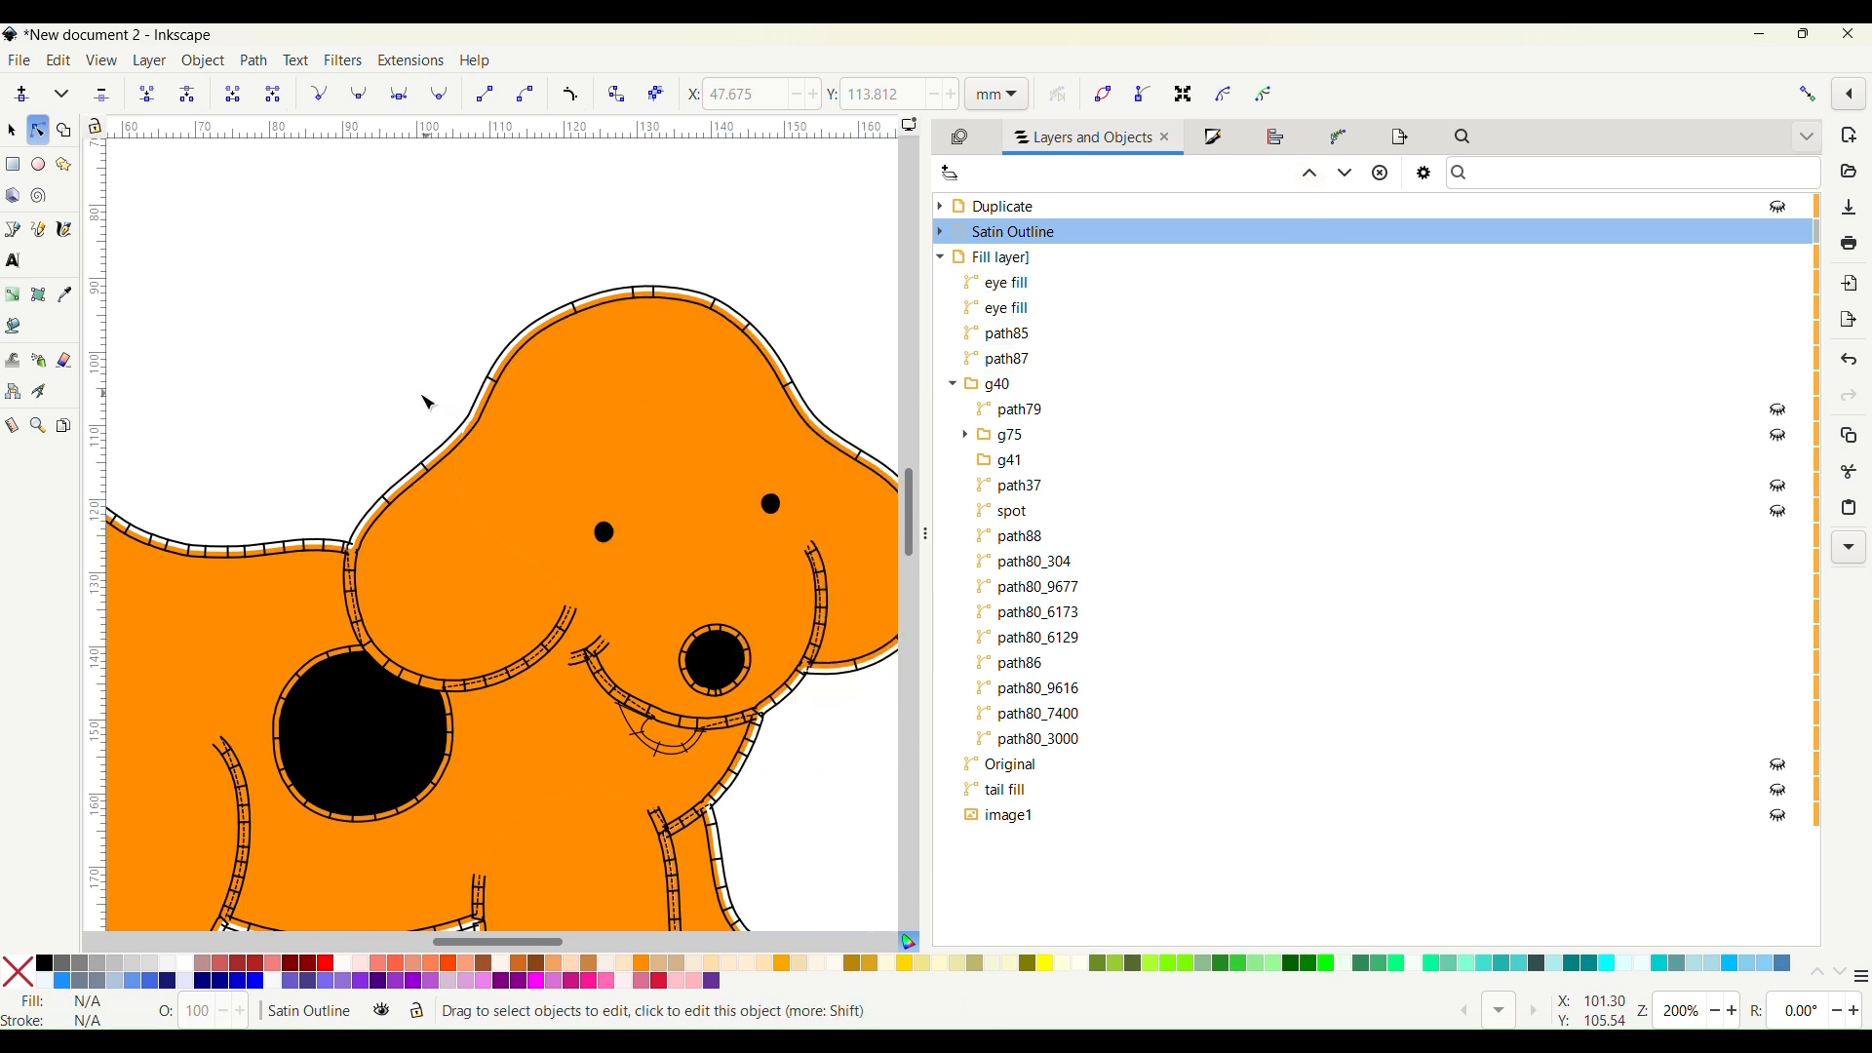
{"action": "left_click", "coordinate": [606, 536]}
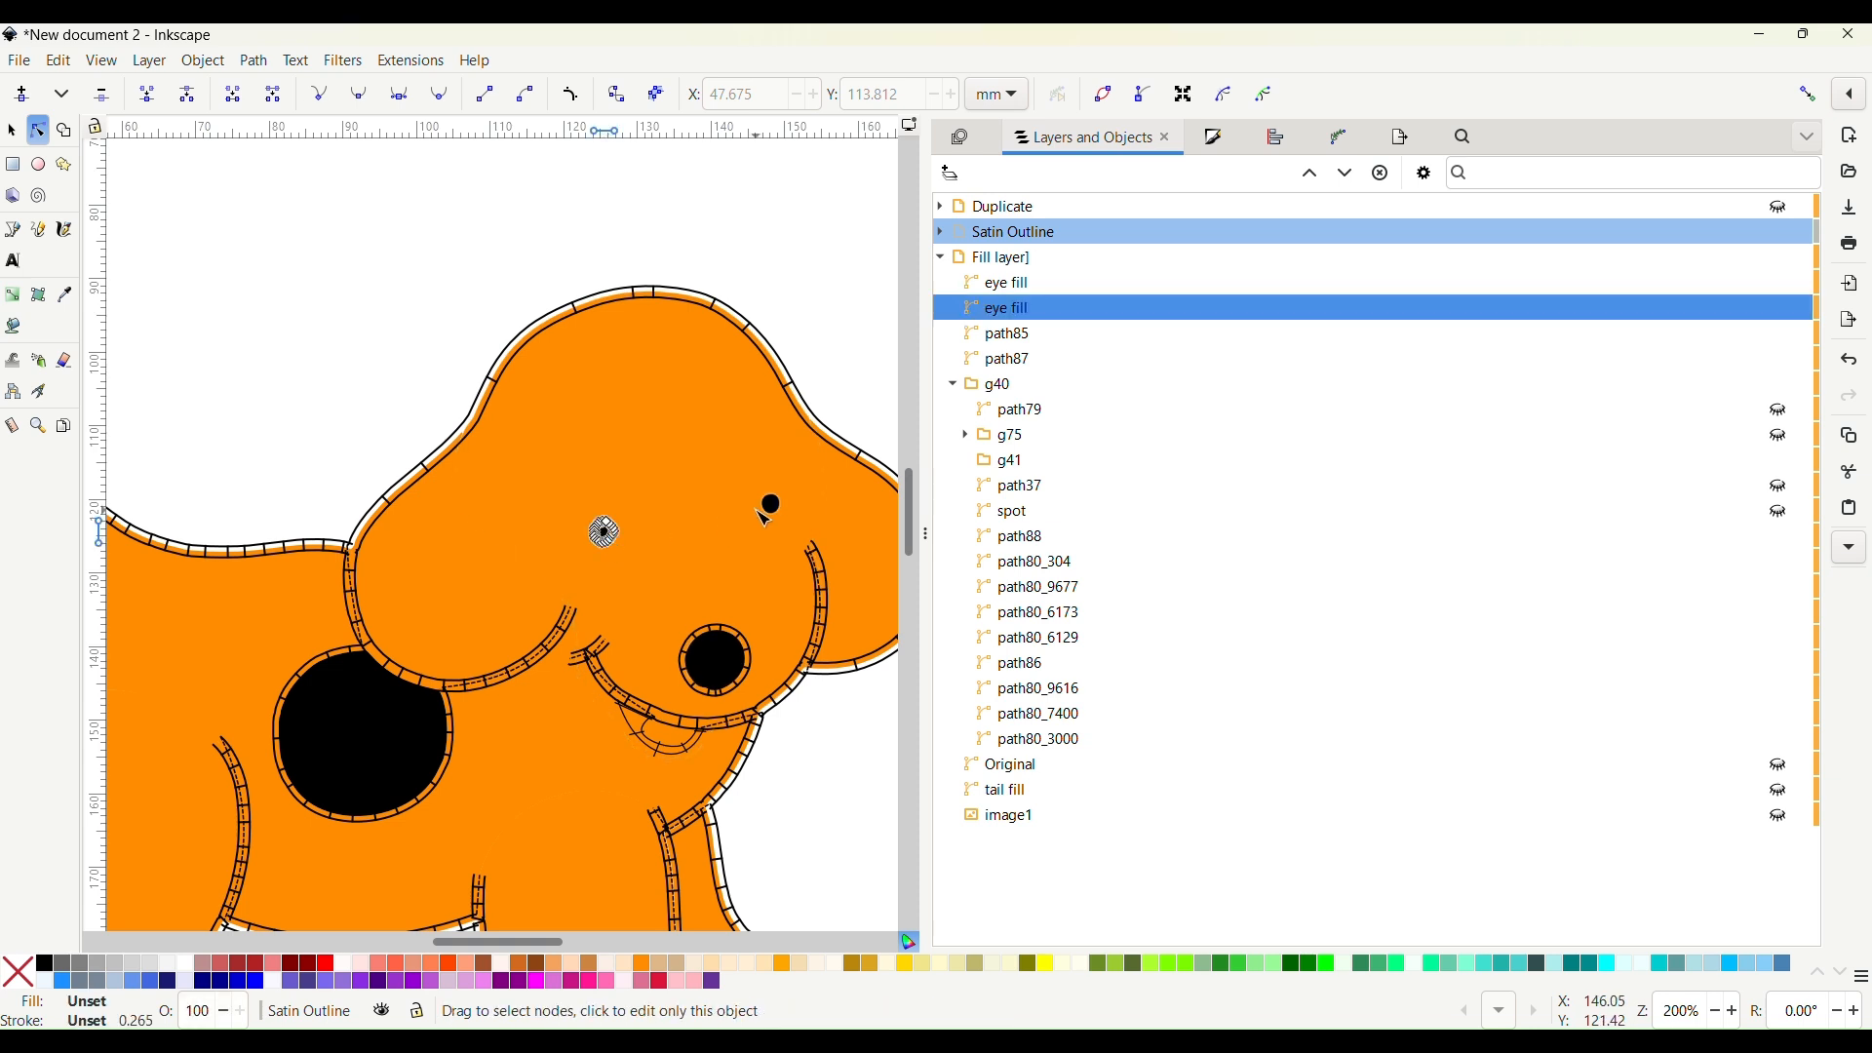
{"action": "left_click", "coordinate": [772, 504]}
{"action": "key", "text": "Escape"}
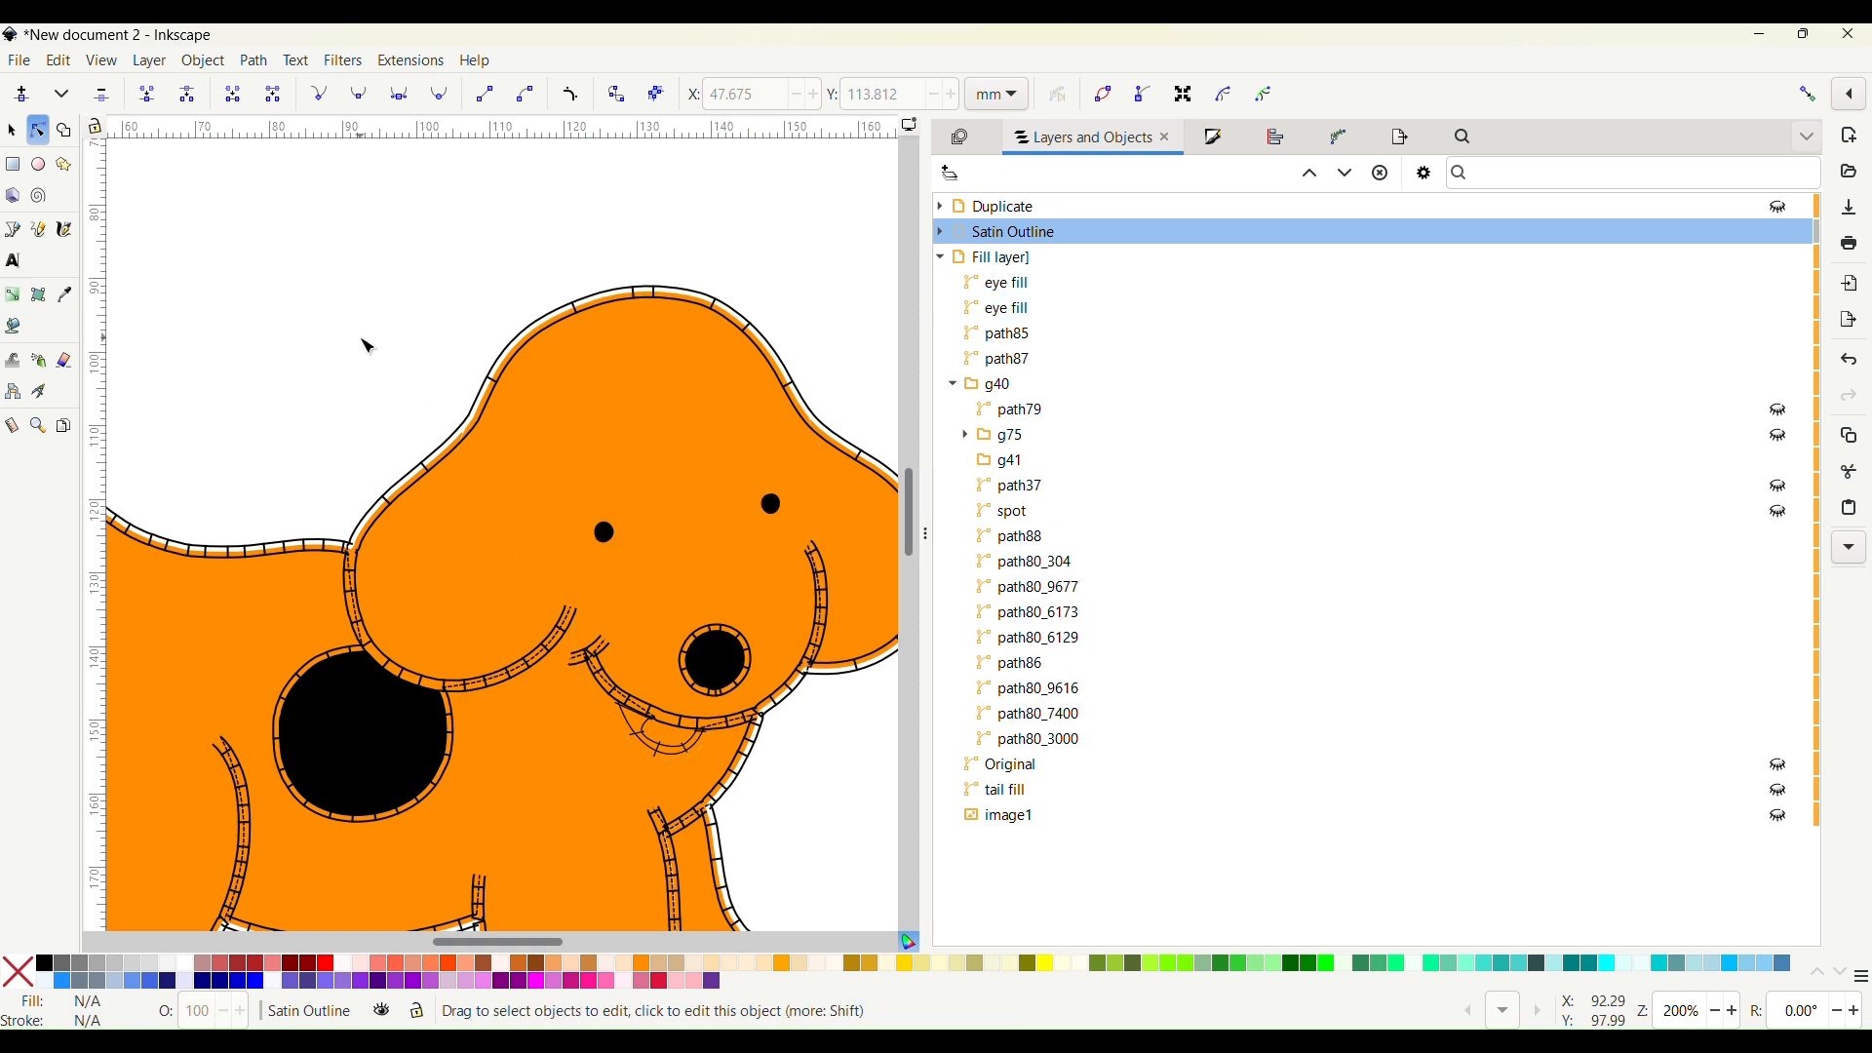
Simulate the stitching of the complete dog with its satin outline and eyes, and close the simulation
{"action": "key", "text": "1"}
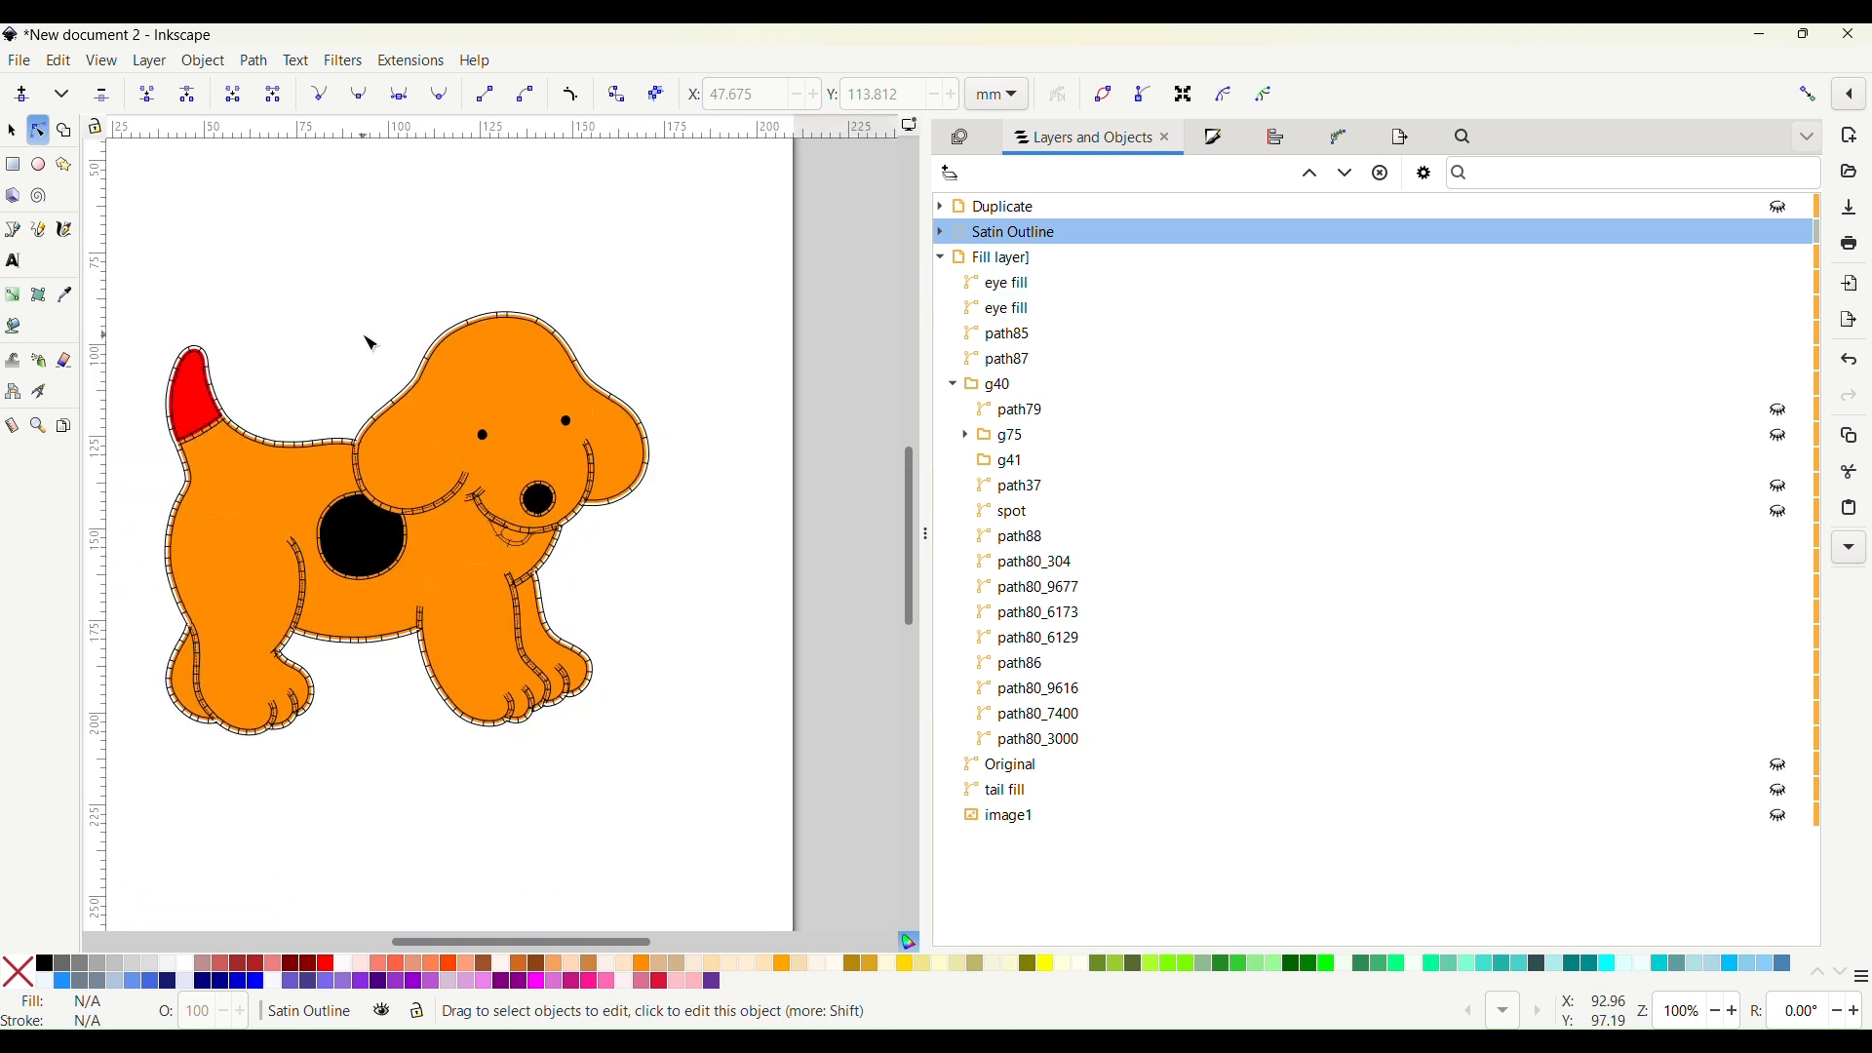
{"action": "left_click", "coordinate": [396, 64]}
{"action": "mouse_move", "coordinate": [447, 363]}
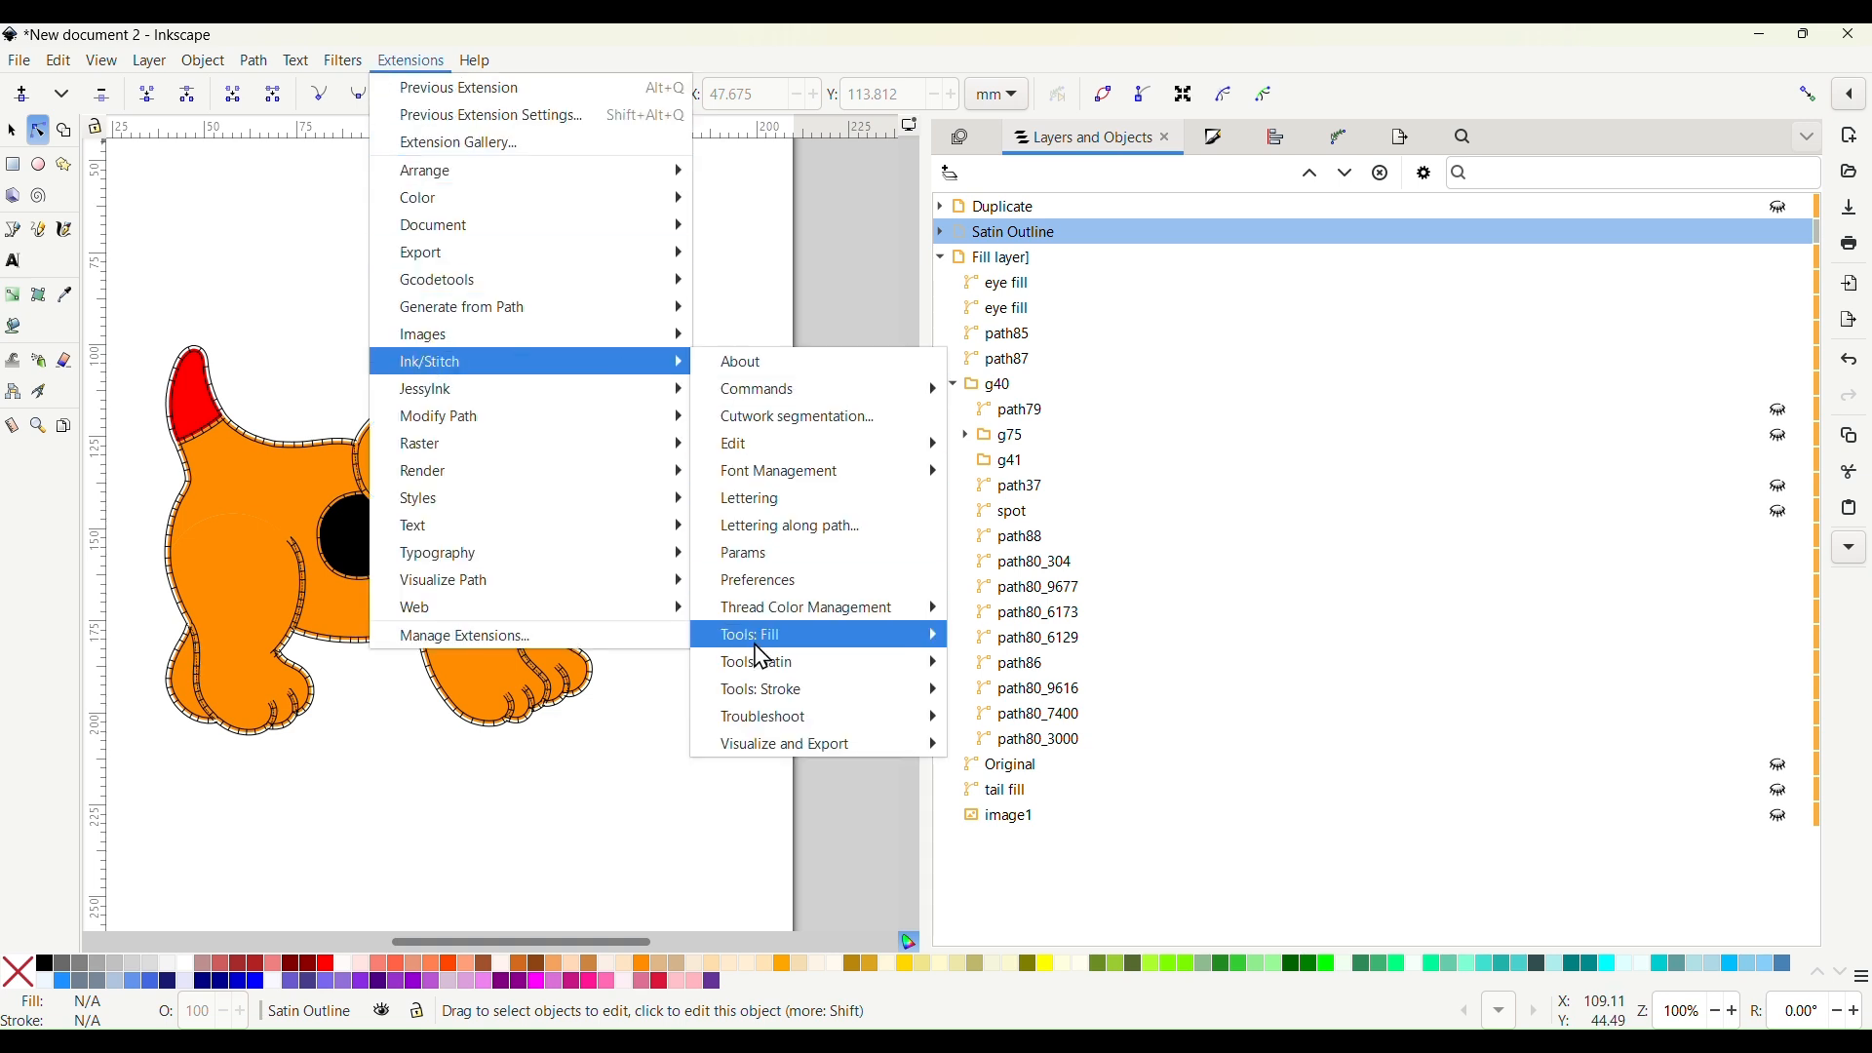
{"action": "mouse_move", "coordinate": [772, 757]}
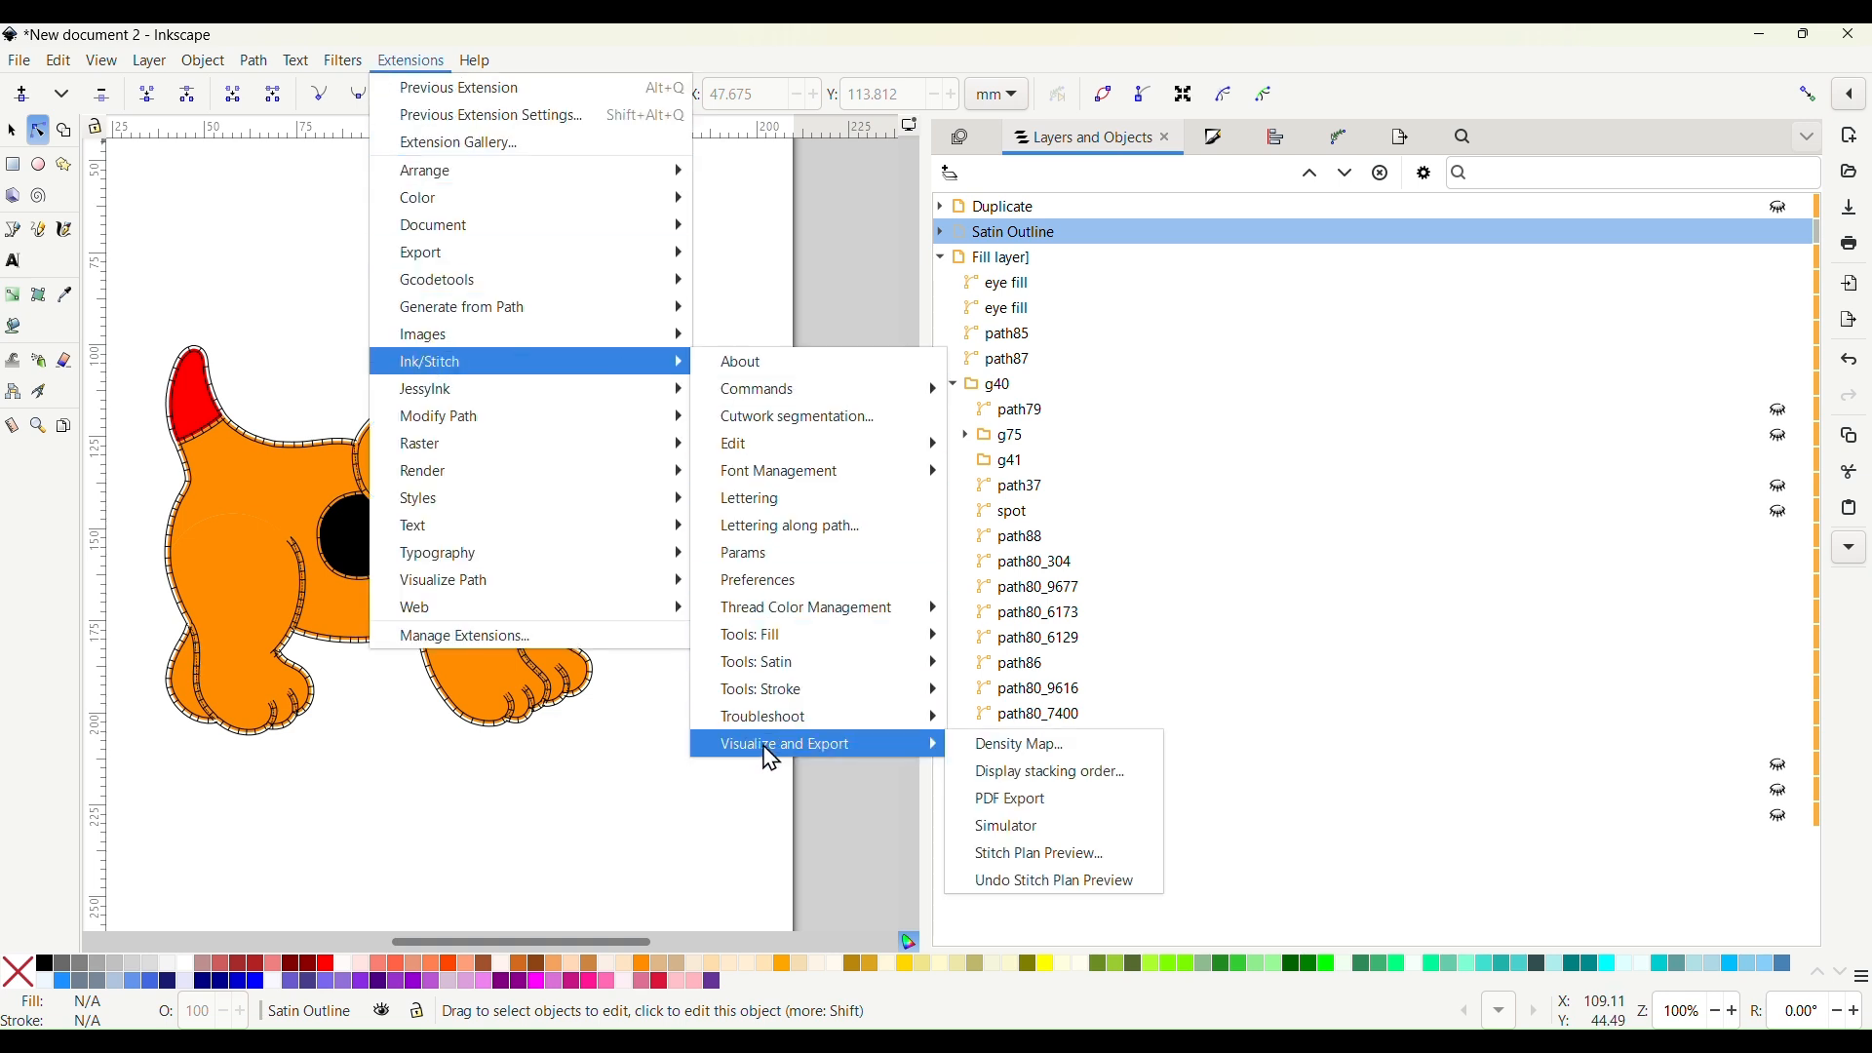
{"action": "left_click", "coordinate": [986, 827]}
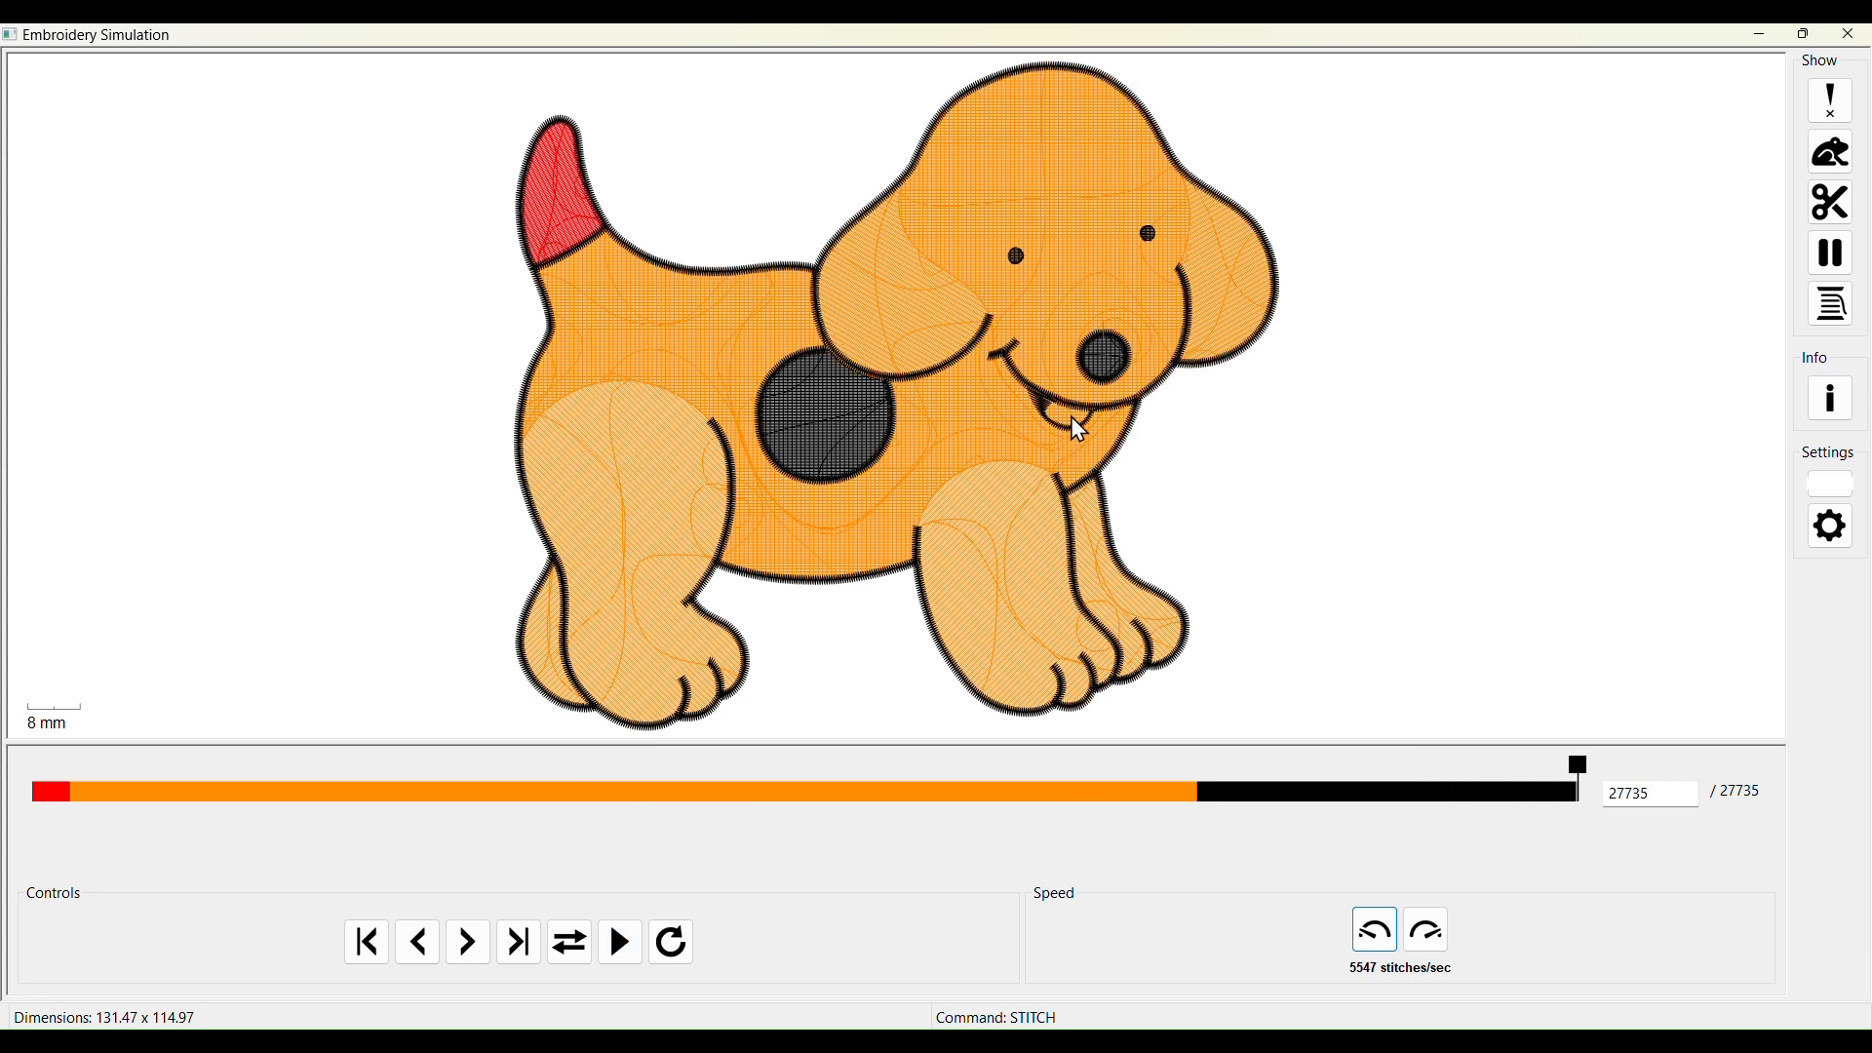
{"action": "left_click", "coordinate": [1850, 34]}
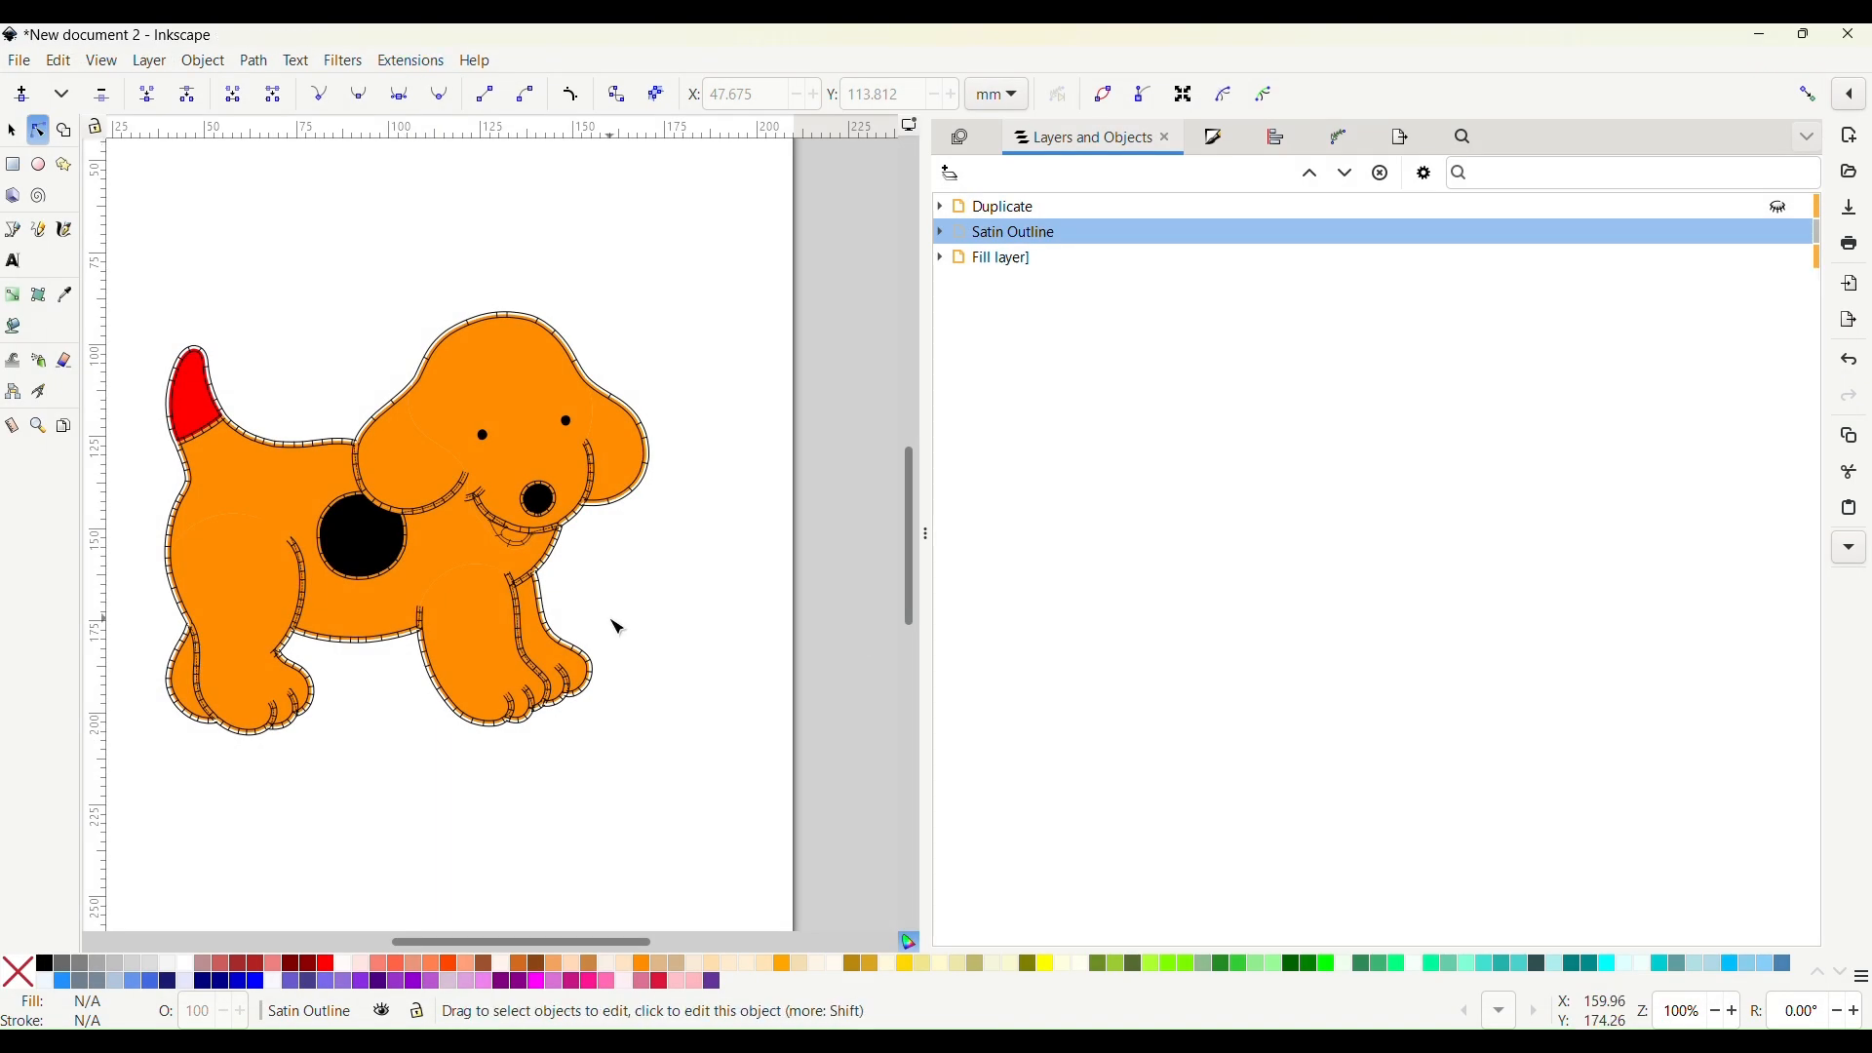
Make the Fill layer the active layer and expand its contents
{"action": "scroll", "coordinate": [617, 624], "scroll_direction": "up", "scroll_amount": 3}
{"action": "scroll", "coordinate": [617, 624], "scroll_direction": "up", "scroll_amount": 1}
{"action": "scroll", "coordinate": [600, 585], "scroll_direction": "up", "scroll_amount": 5}
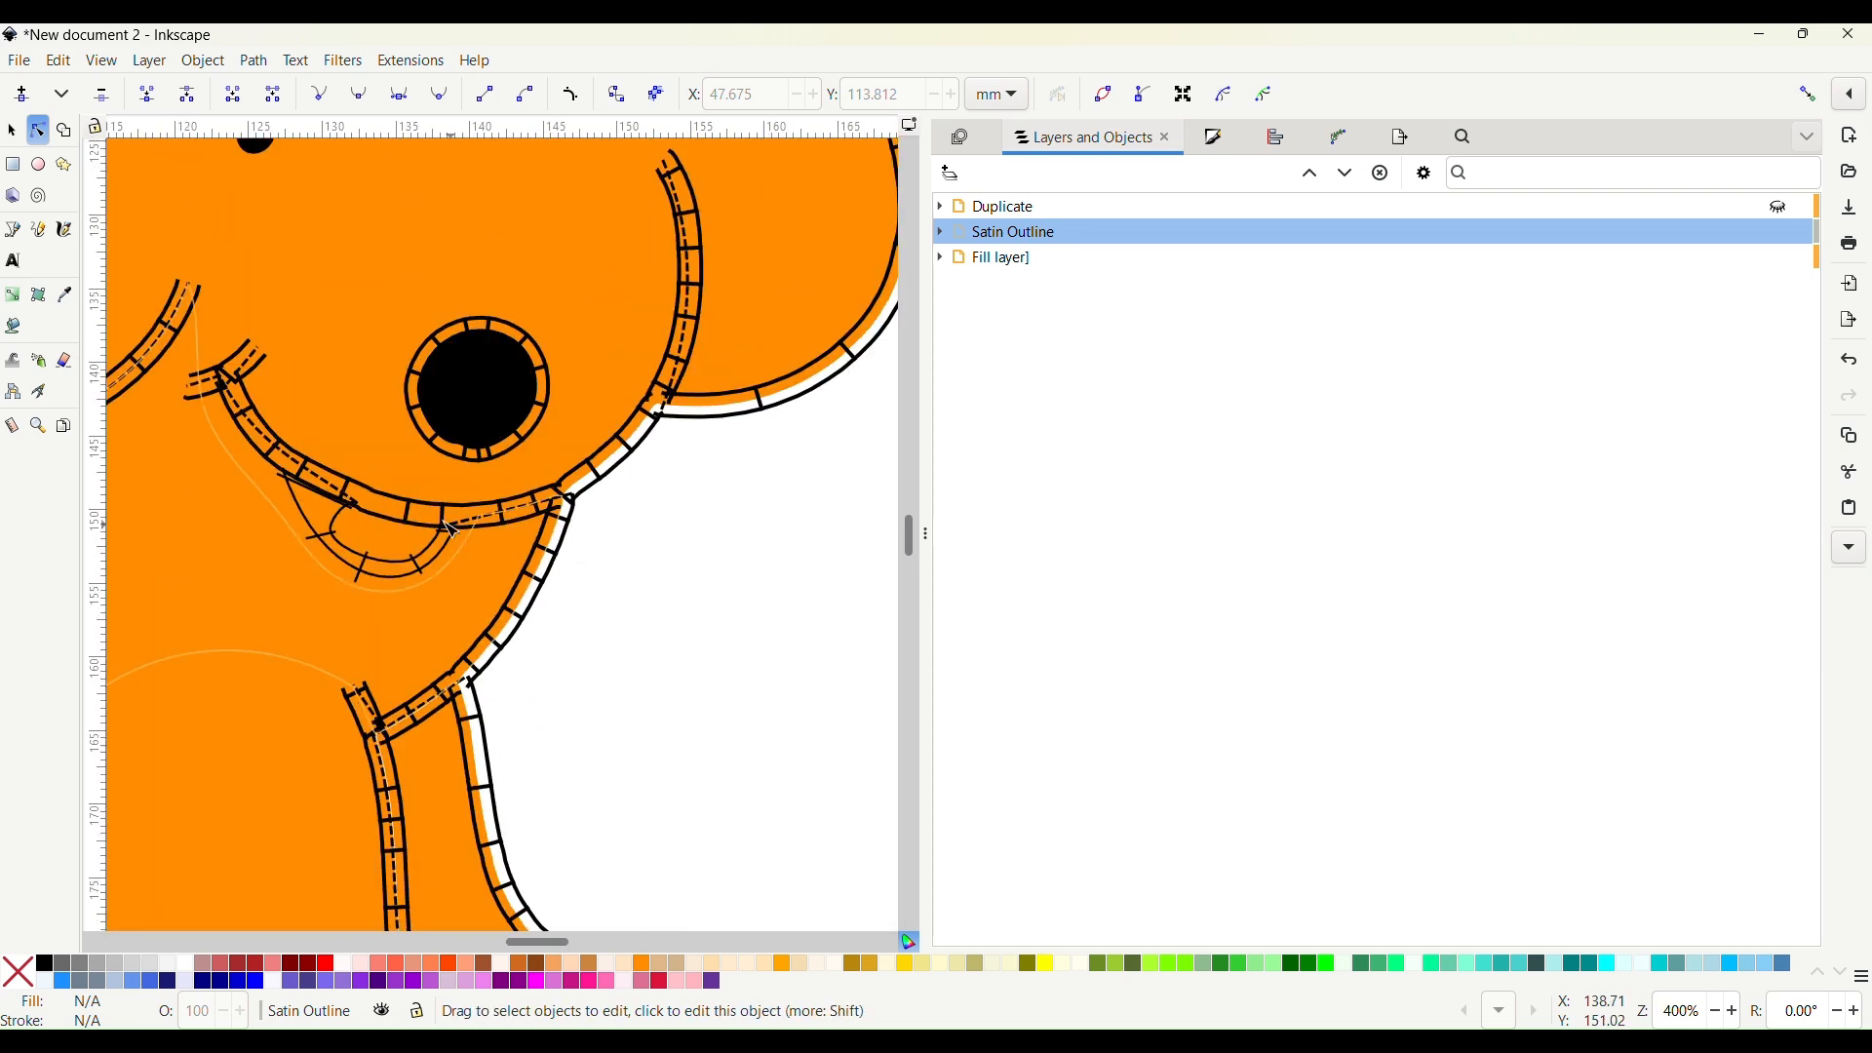
{"action": "scroll", "coordinate": [419, 550], "scroll_direction": "left", "scroll_amount": 4}
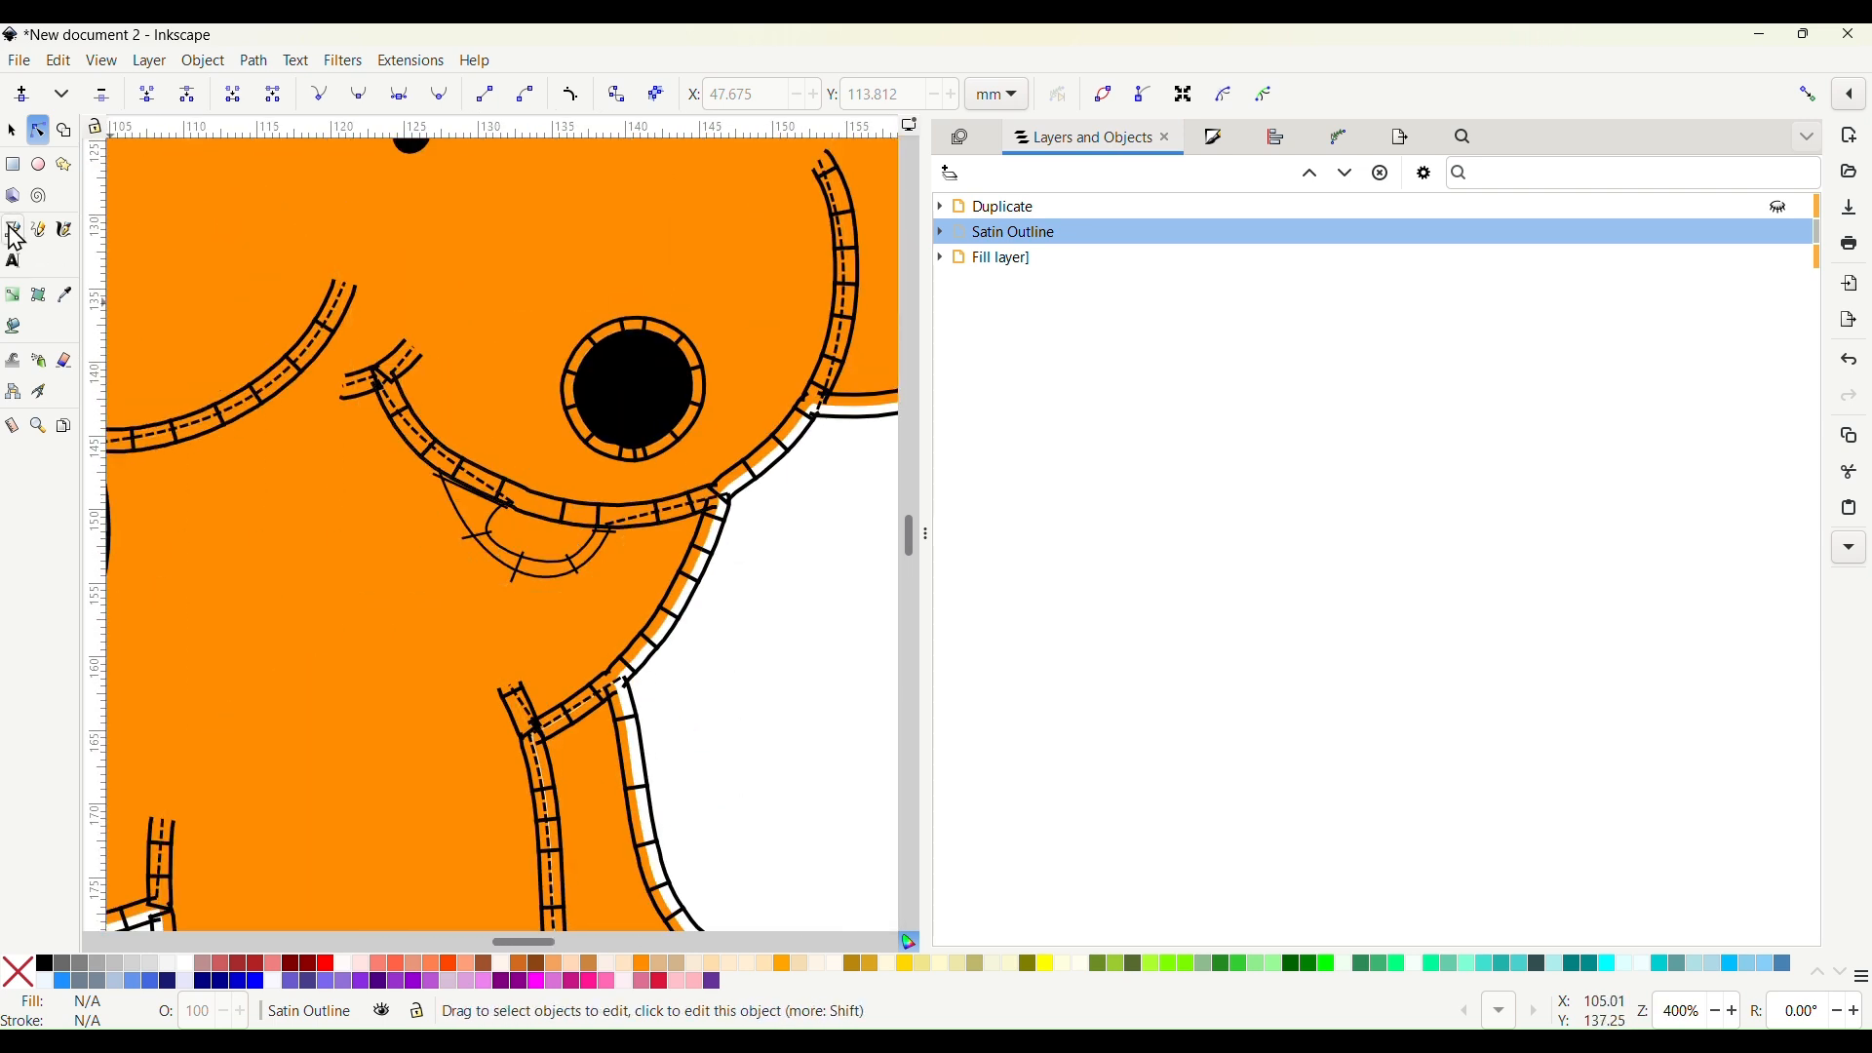
{"action": "scroll", "coordinate": [785, 615], "scroll_direction": "down", "scroll_amount": 4}
{"action": "scroll", "coordinate": [414, 565], "scroll_direction": "up", "scroll_amount": 3}
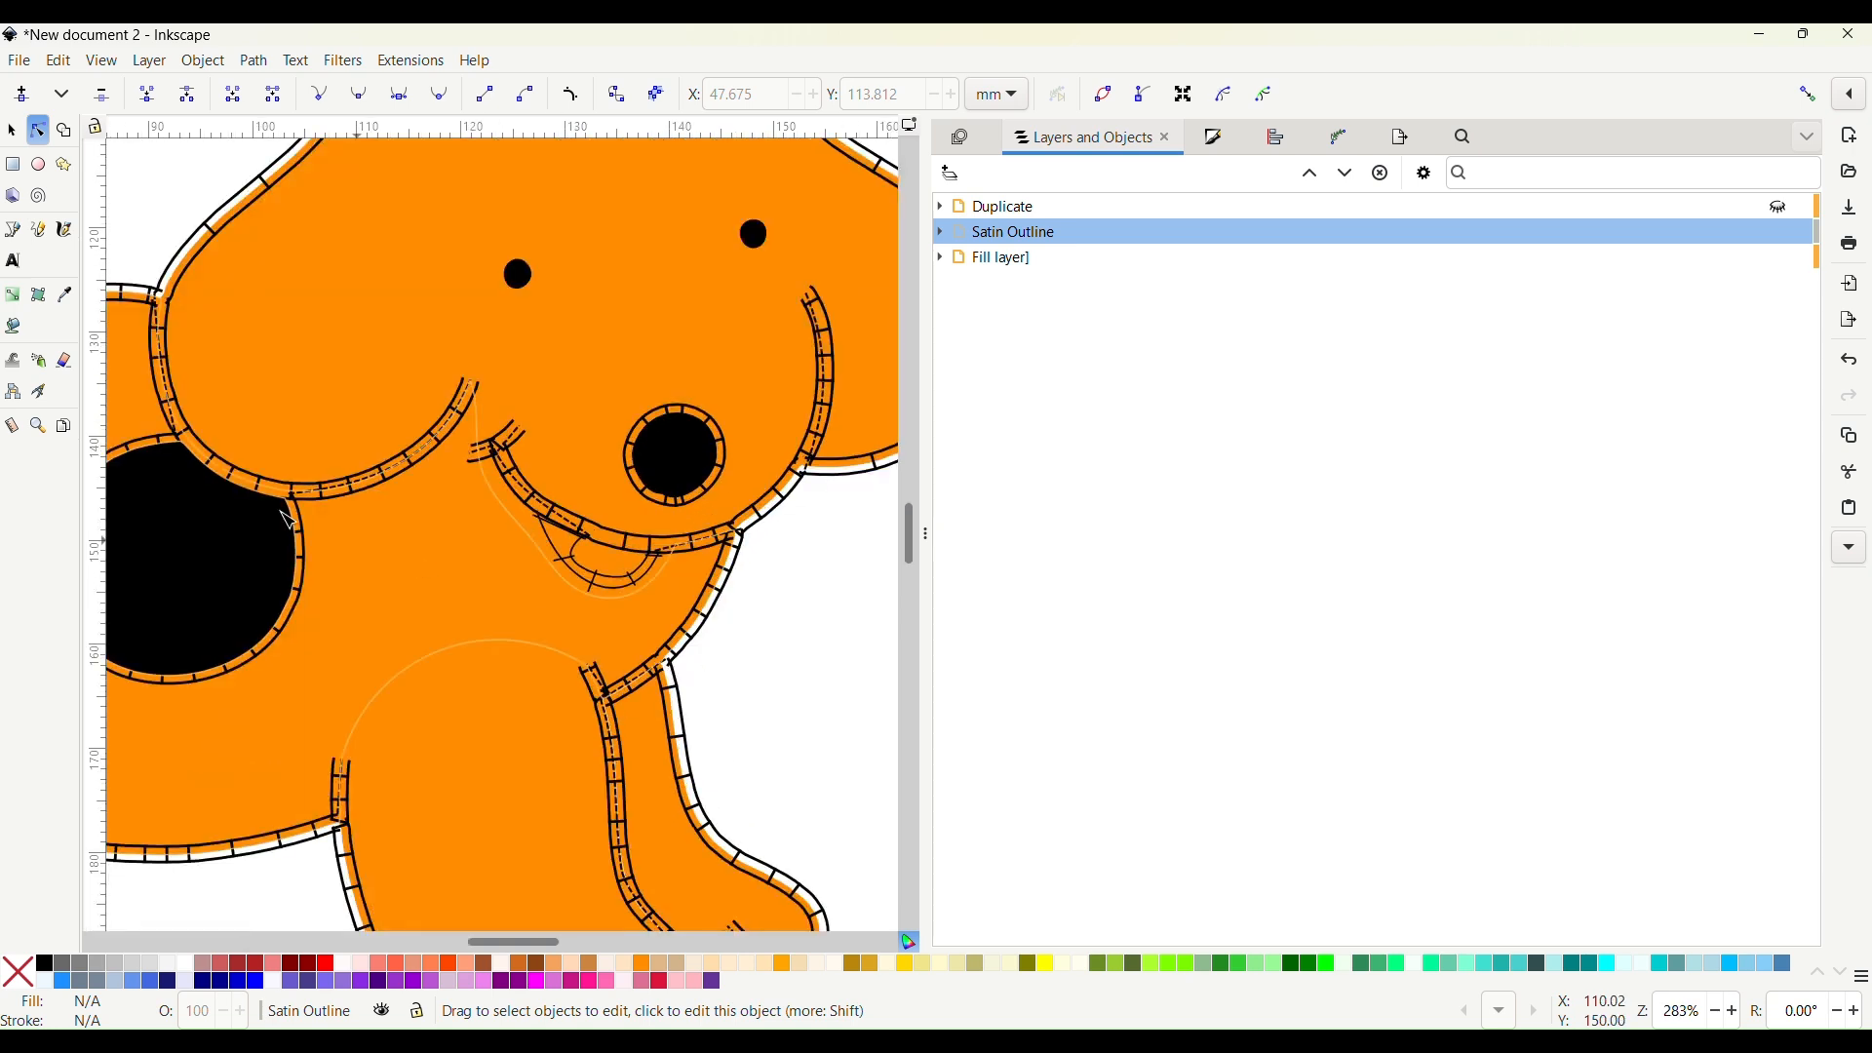
{"action": "left_click", "coordinate": [978, 259]}
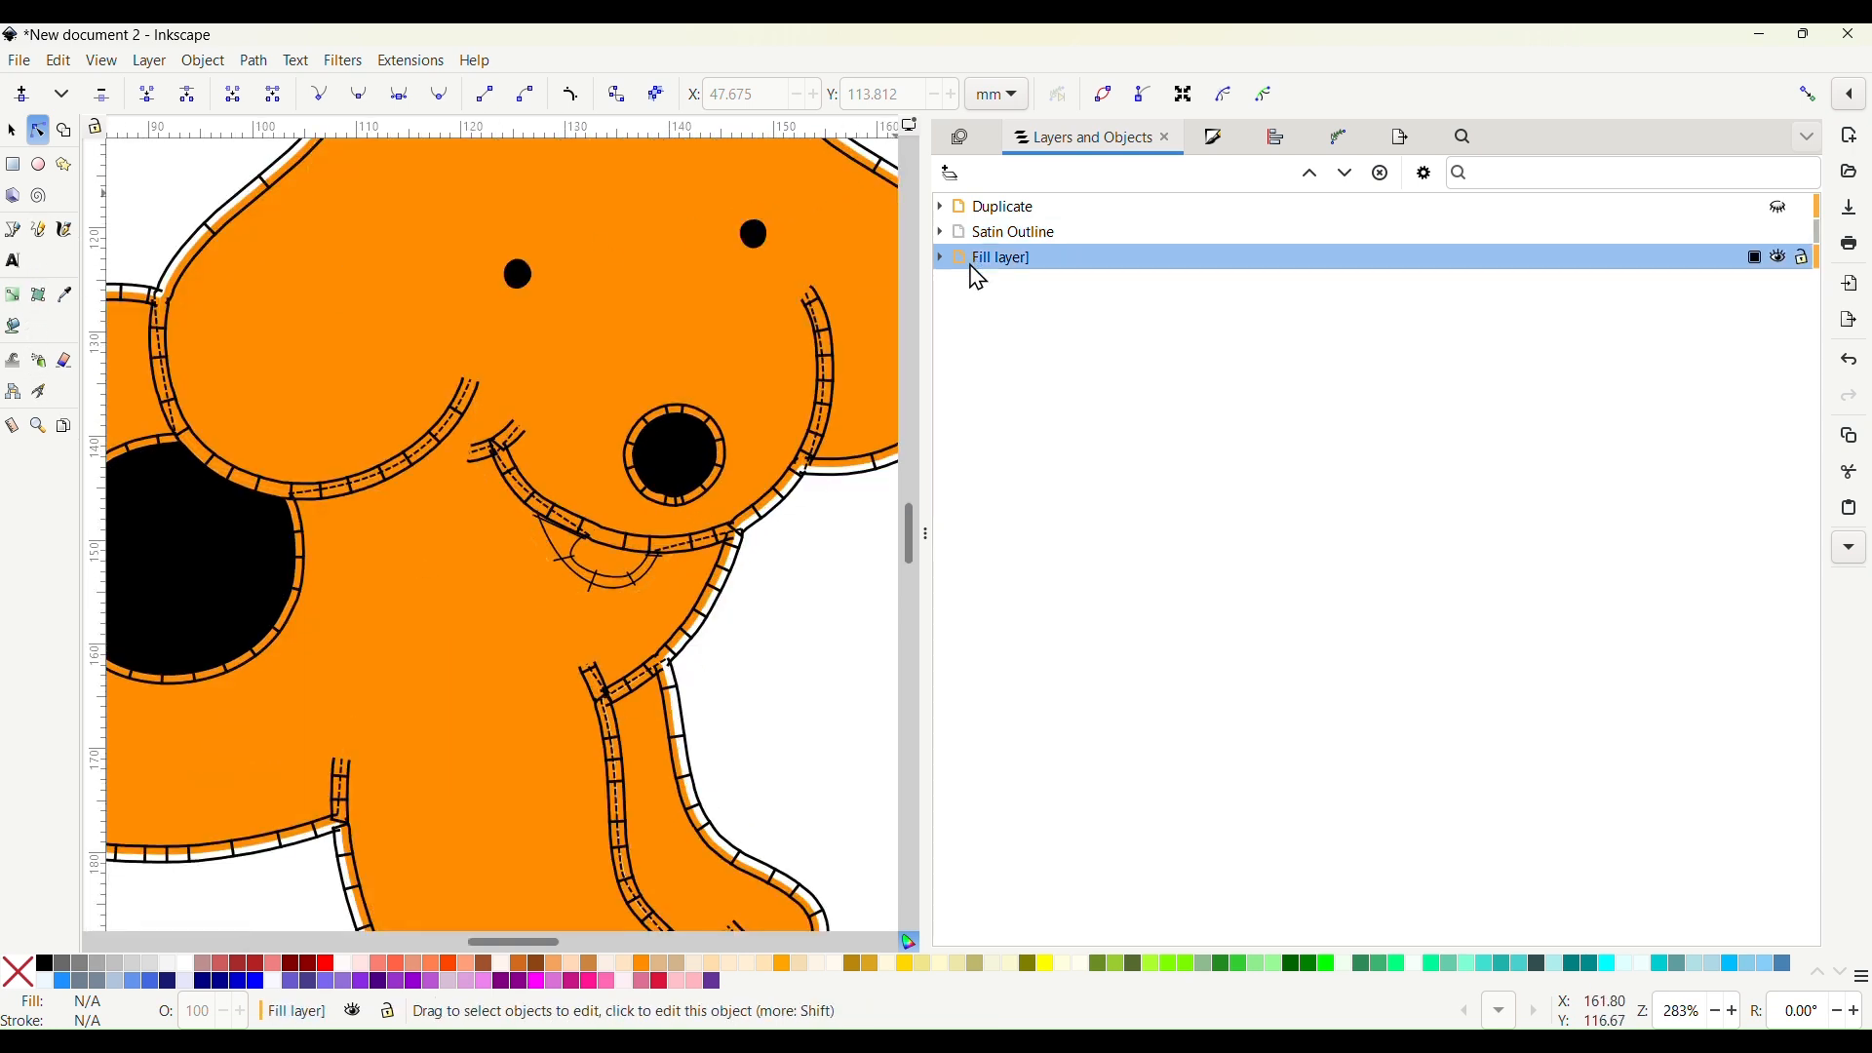
{"action": "left_click", "coordinate": [942, 259]}
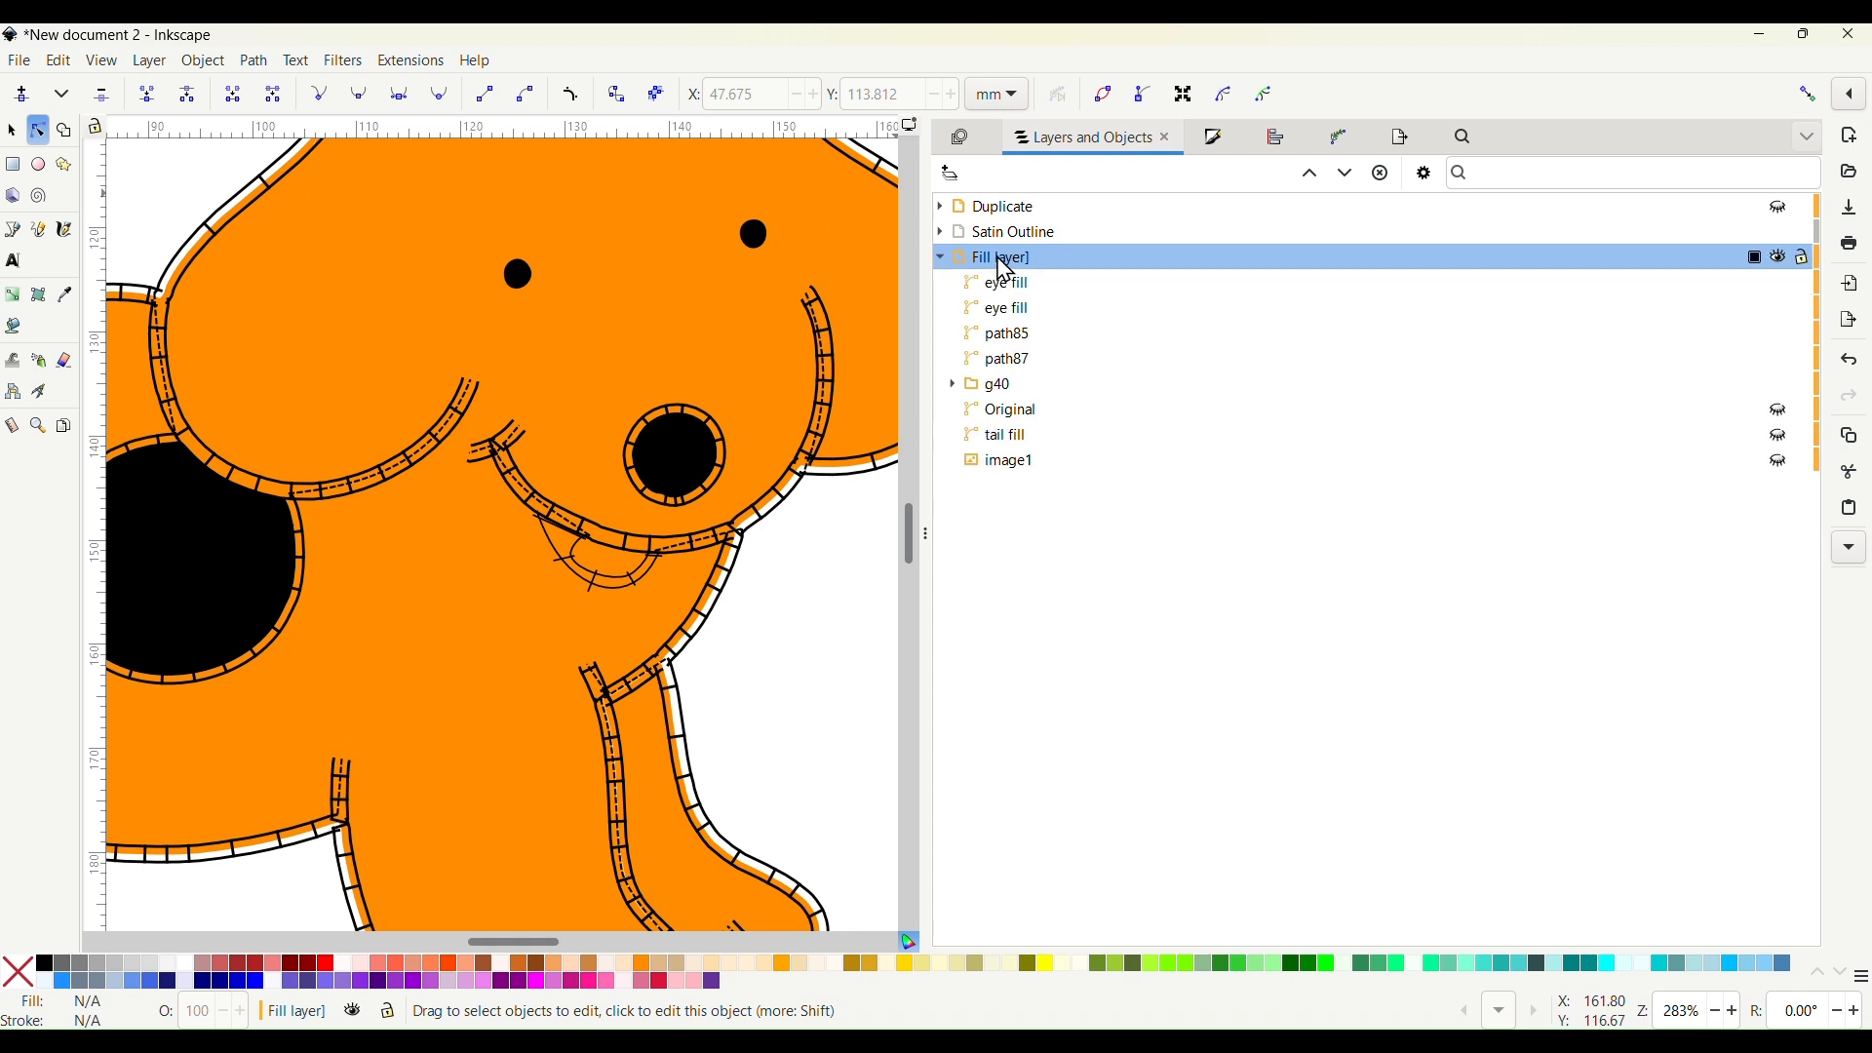
{"action": "left_click", "coordinate": [1005, 261]}
{"action": "left_click", "coordinate": [999, 259]}
Draw a closed curved path about 8.7 mm wide and 5.5 mm high over the dog's open mouth, just inside its satin outline
{"action": "left_click", "coordinate": [12, 238]}
{"action": "scroll", "coordinate": [622, 629], "scroll_direction": "up", "scroll_amount": 3}
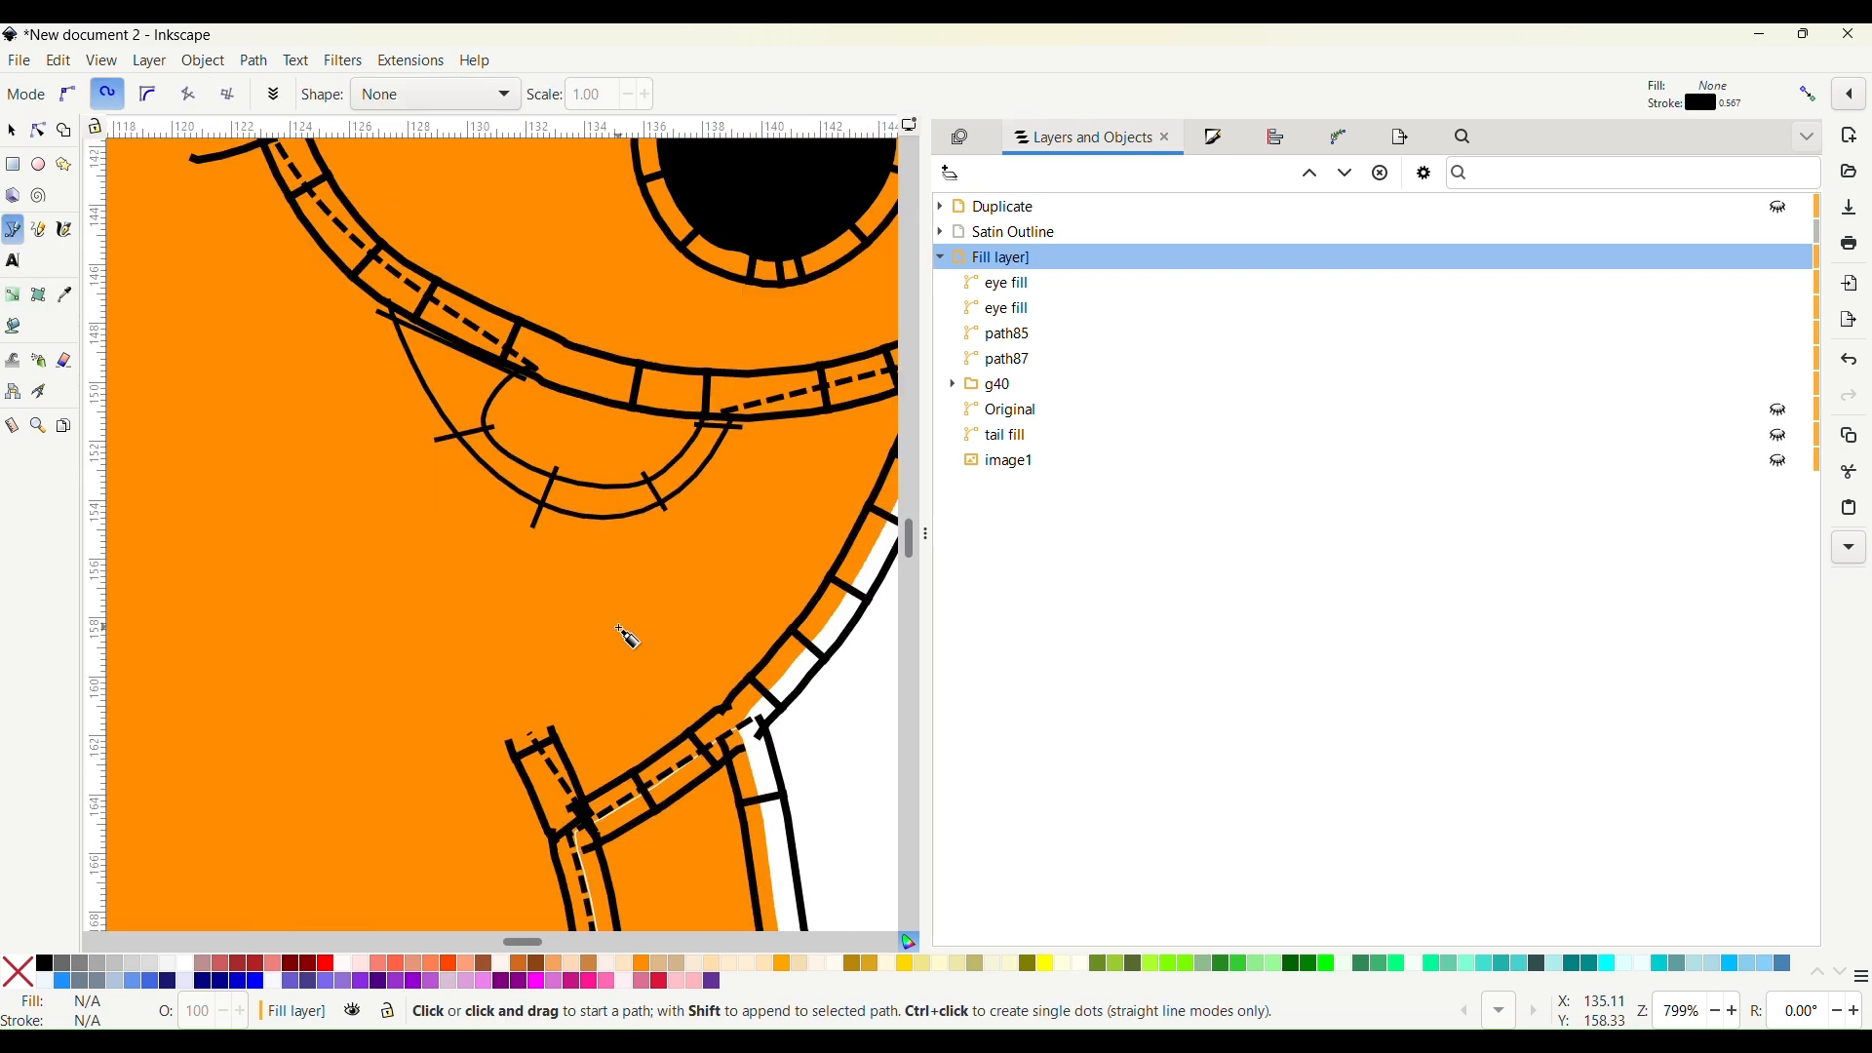
{"action": "left_click", "coordinate": [497, 495]}
{"action": "left_click", "coordinate": [470, 529]}
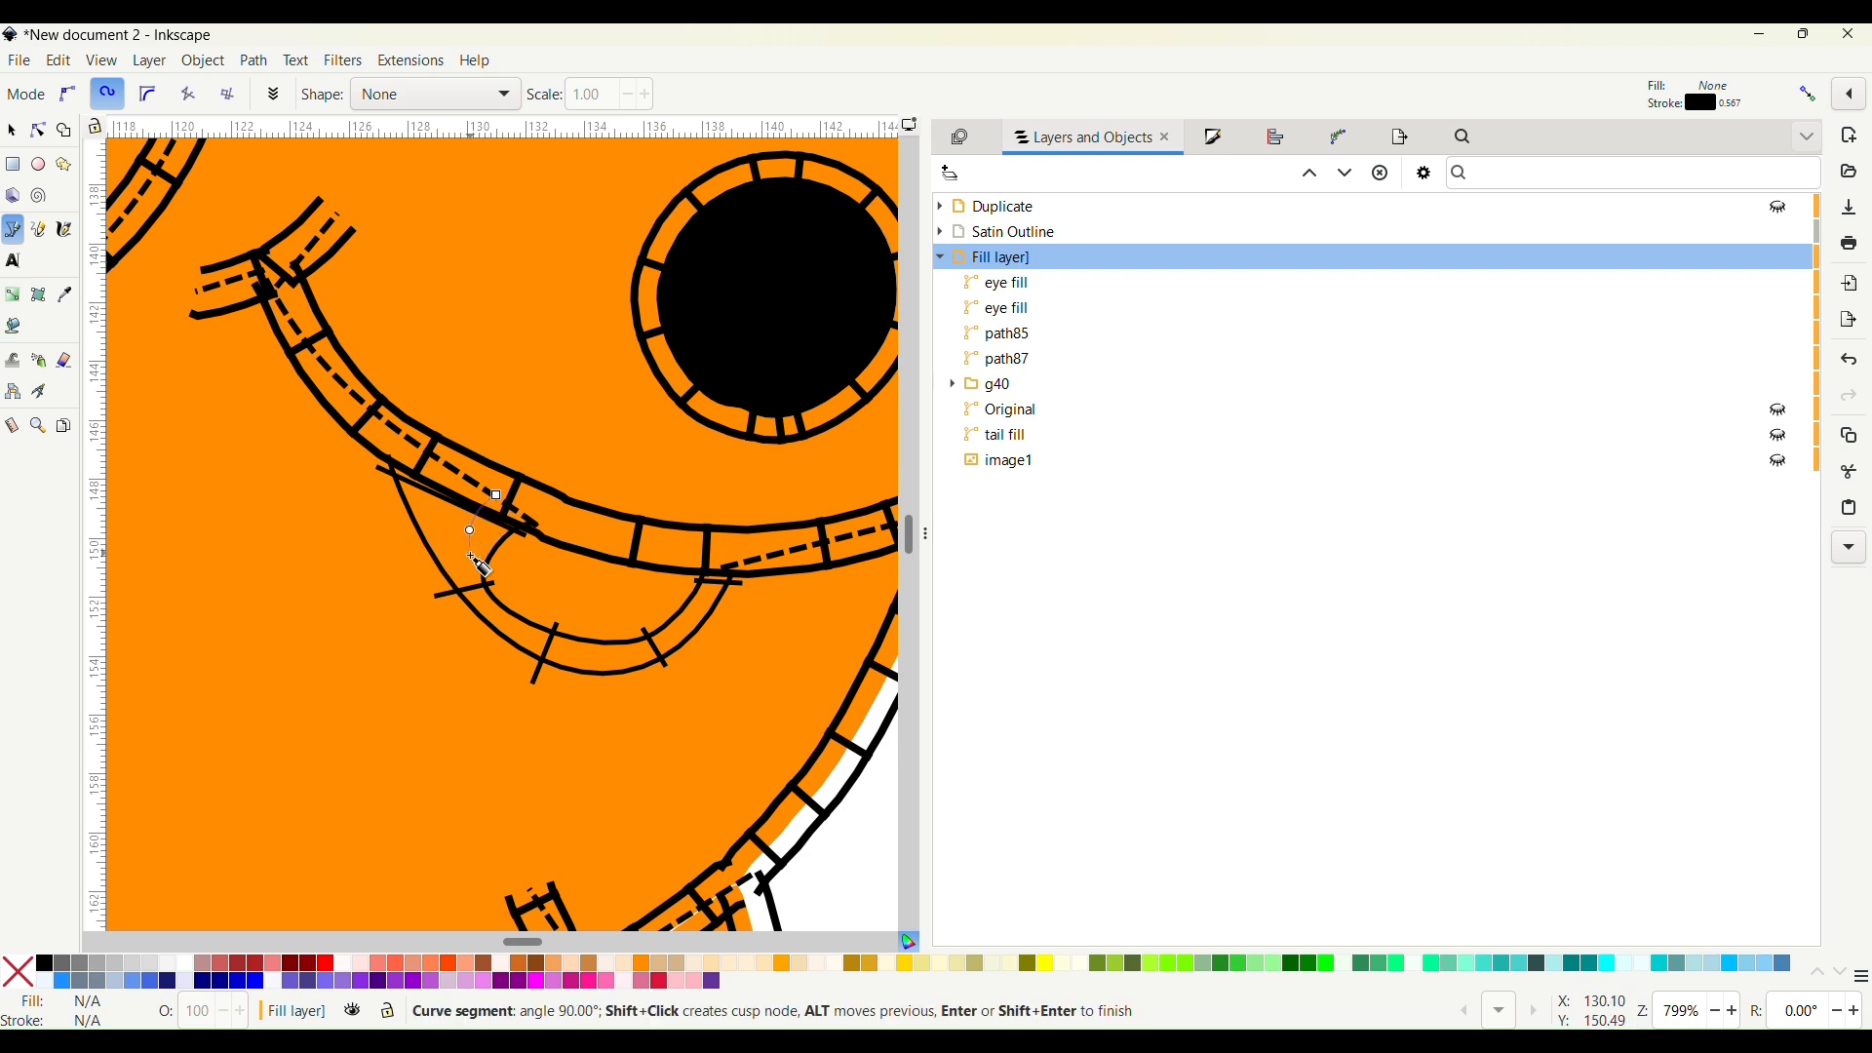
{"action": "left_click", "coordinate": [491, 612]}
{"action": "left_click", "coordinate": [625, 656]}
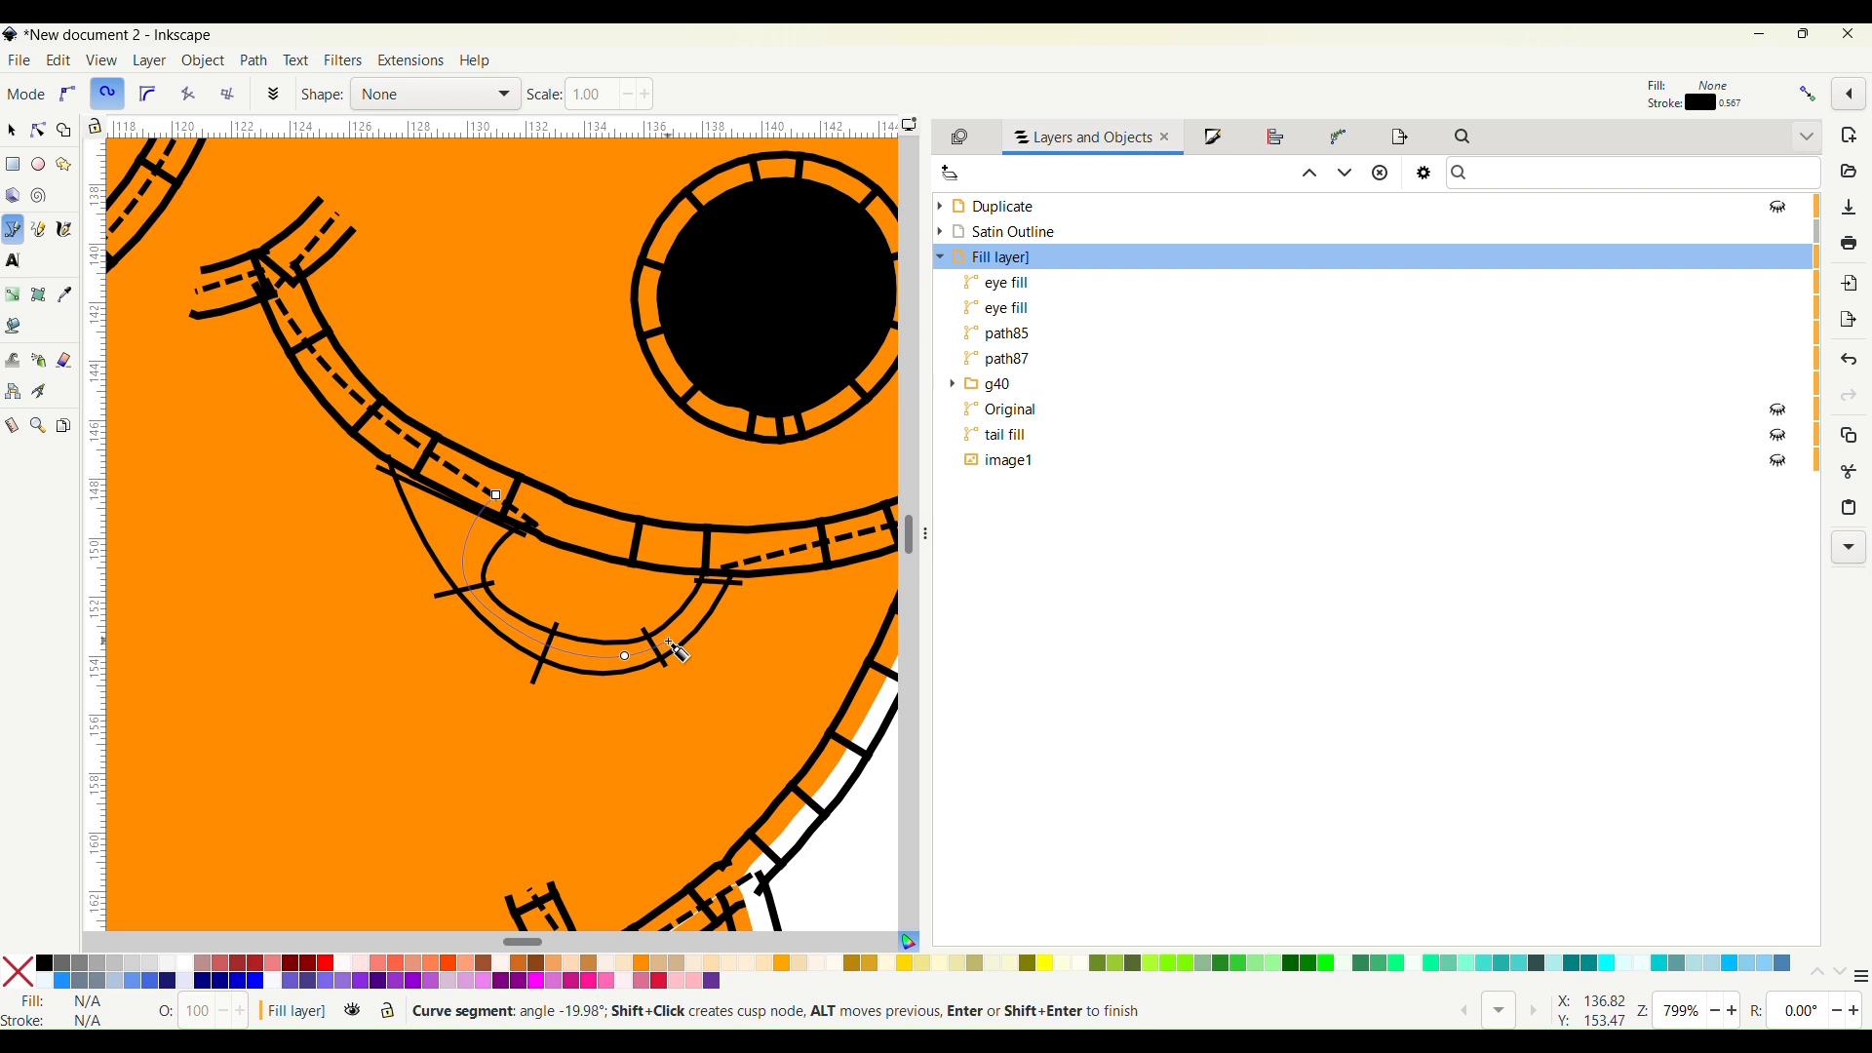
{"action": "left_click", "coordinate": [673, 636]}
{"action": "left_click", "coordinate": [720, 562]}
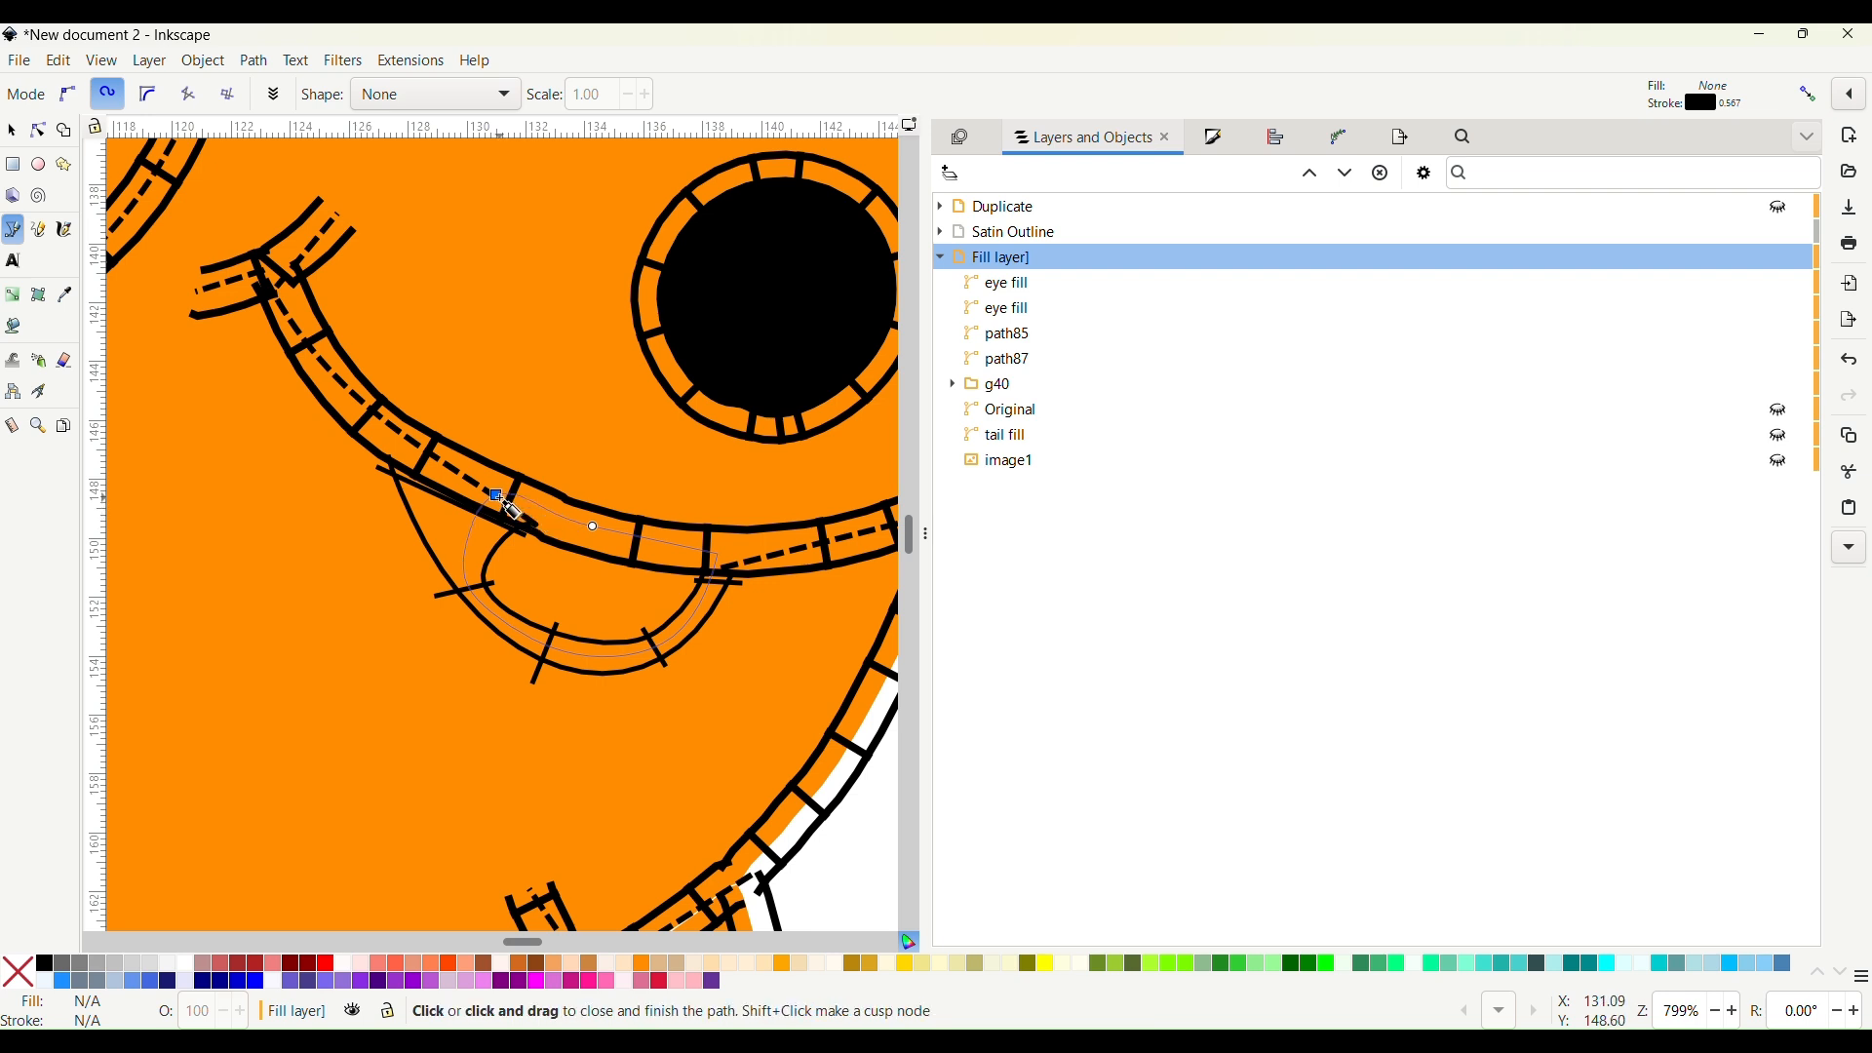
{"action": "left_click", "coordinate": [499, 496]}
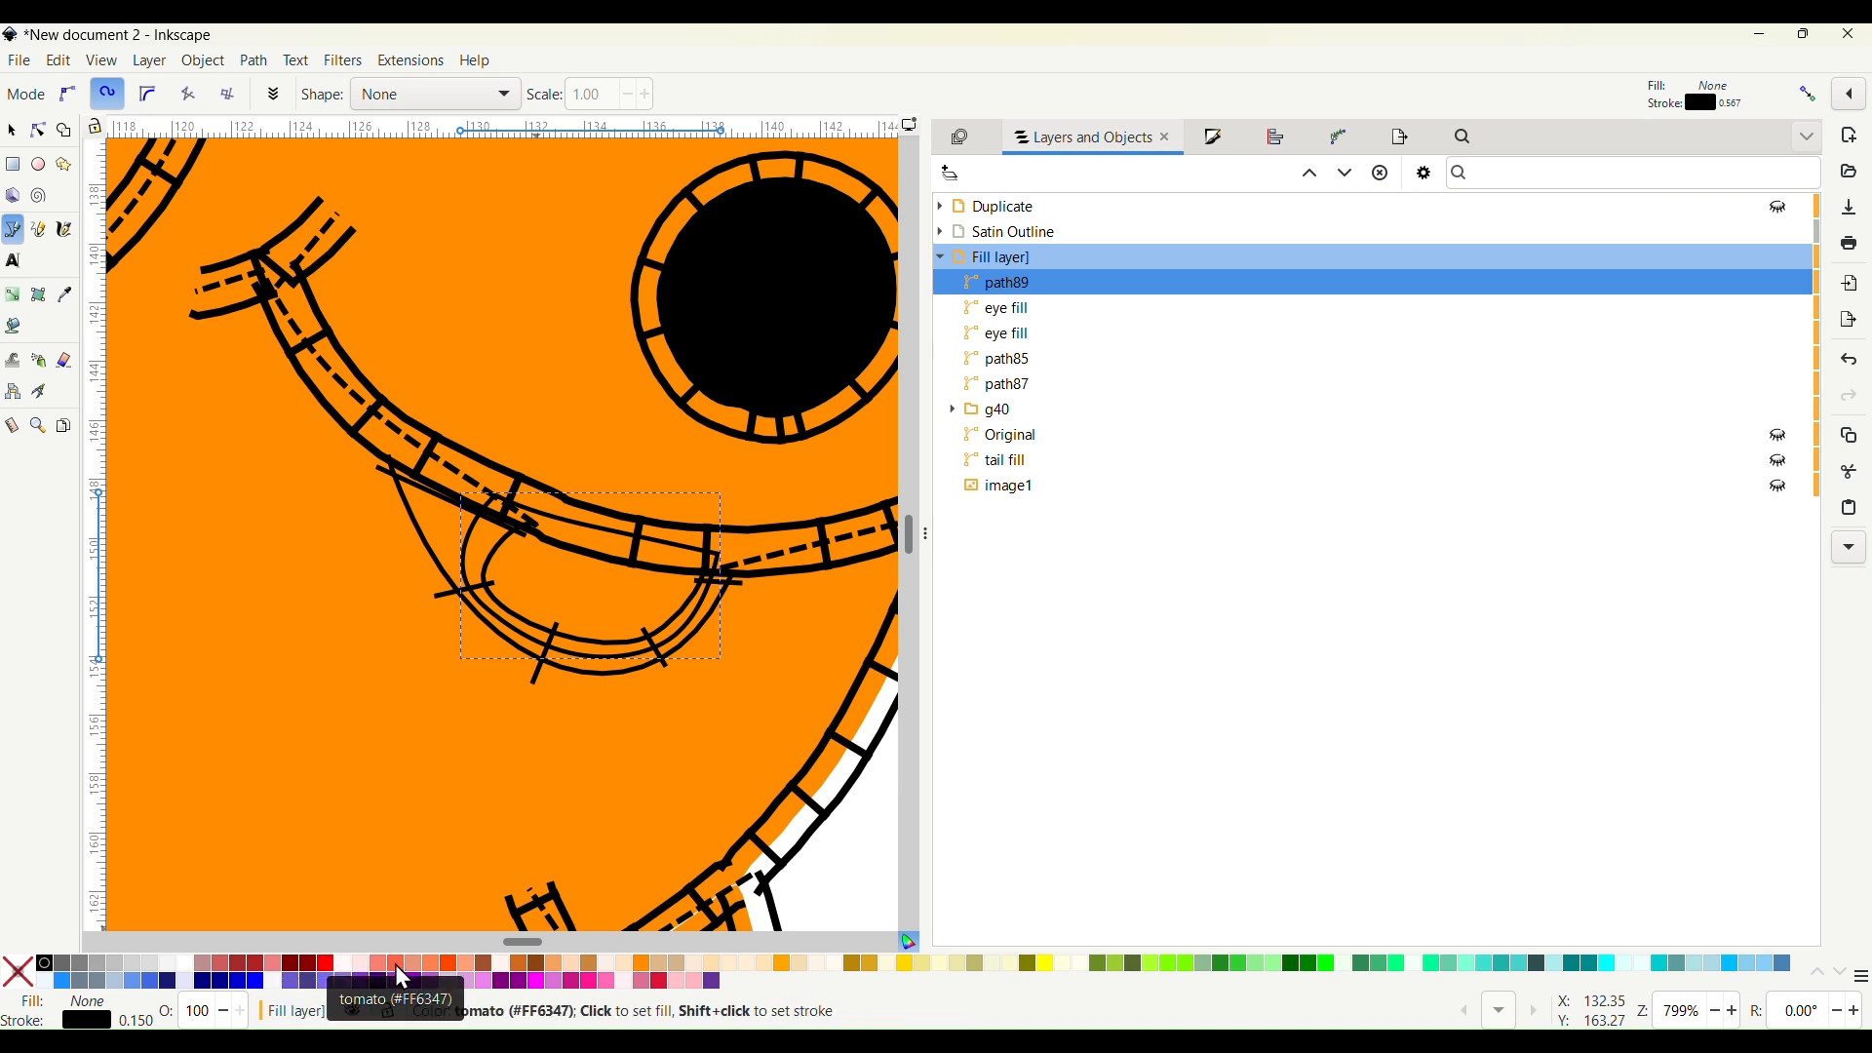
Give the mouth shape a red (#FF0000) fill and remove its stroke
{"action": "left_click", "coordinate": [328, 963], "text": "shift"}
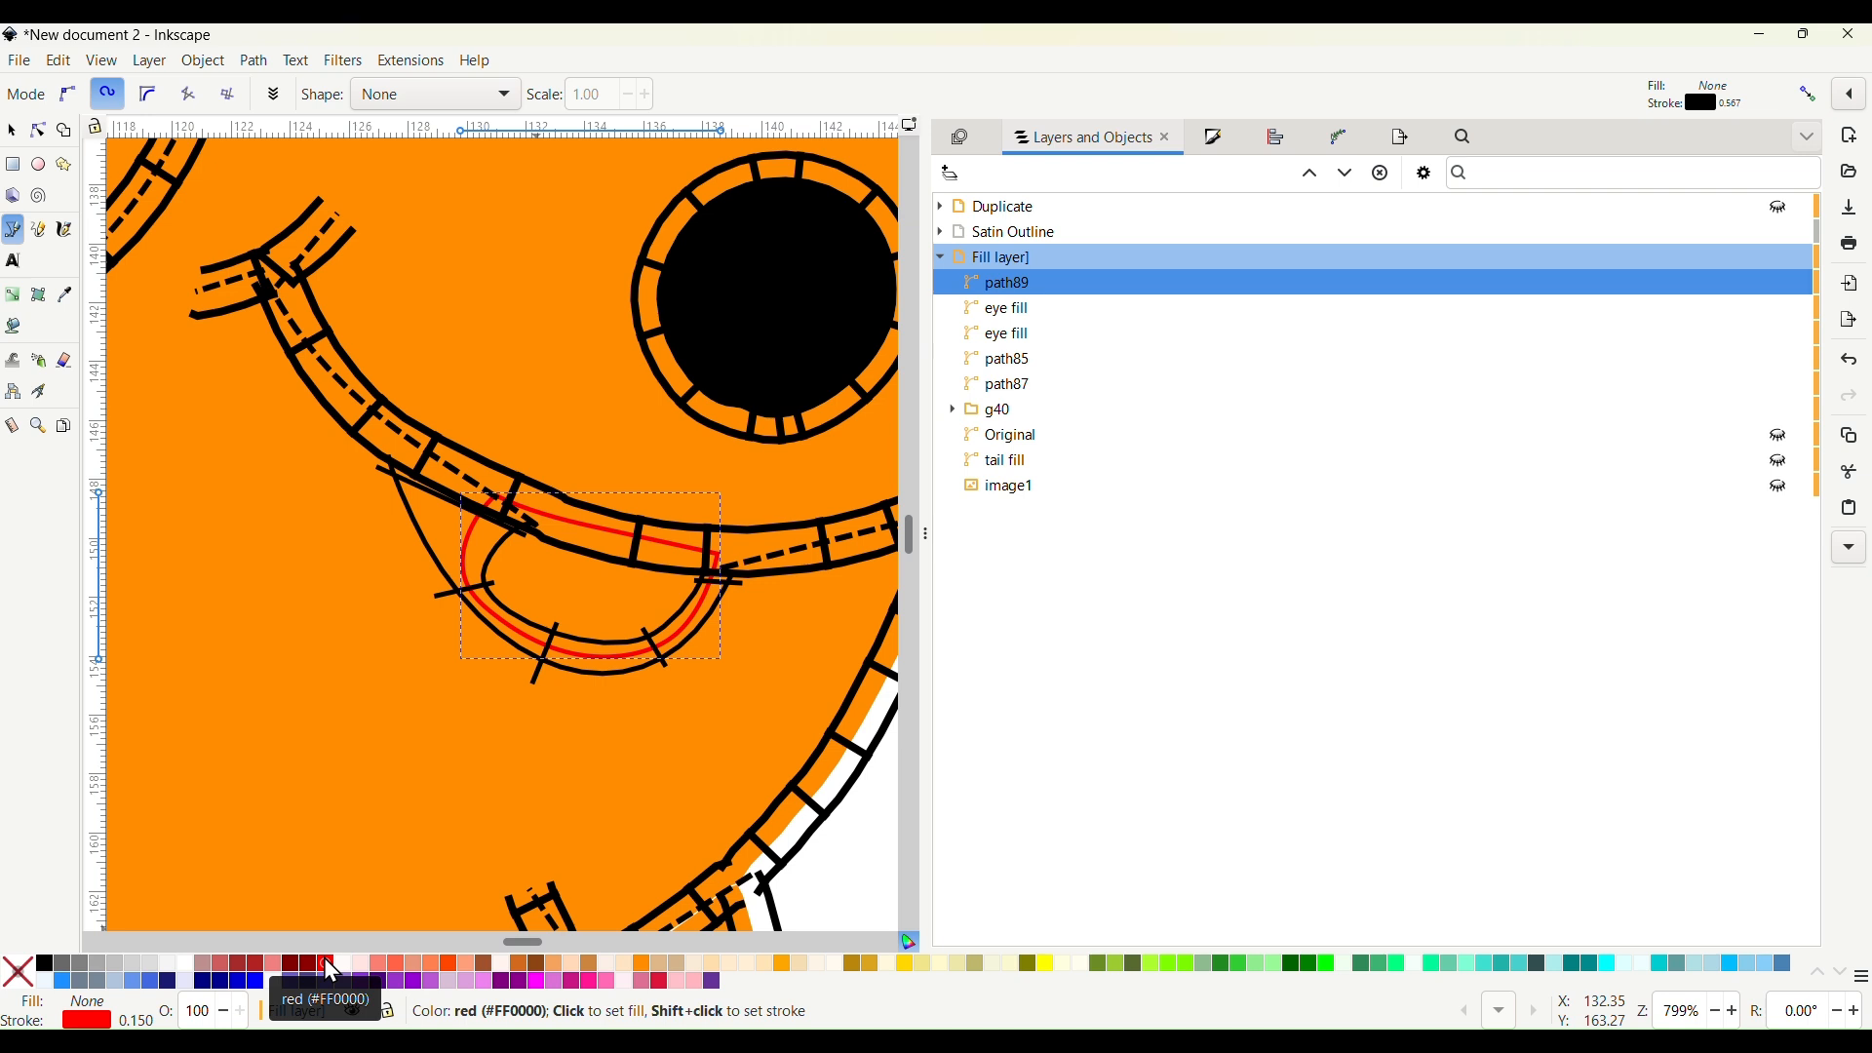
{"action": "left_click", "coordinate": [329, 966]}
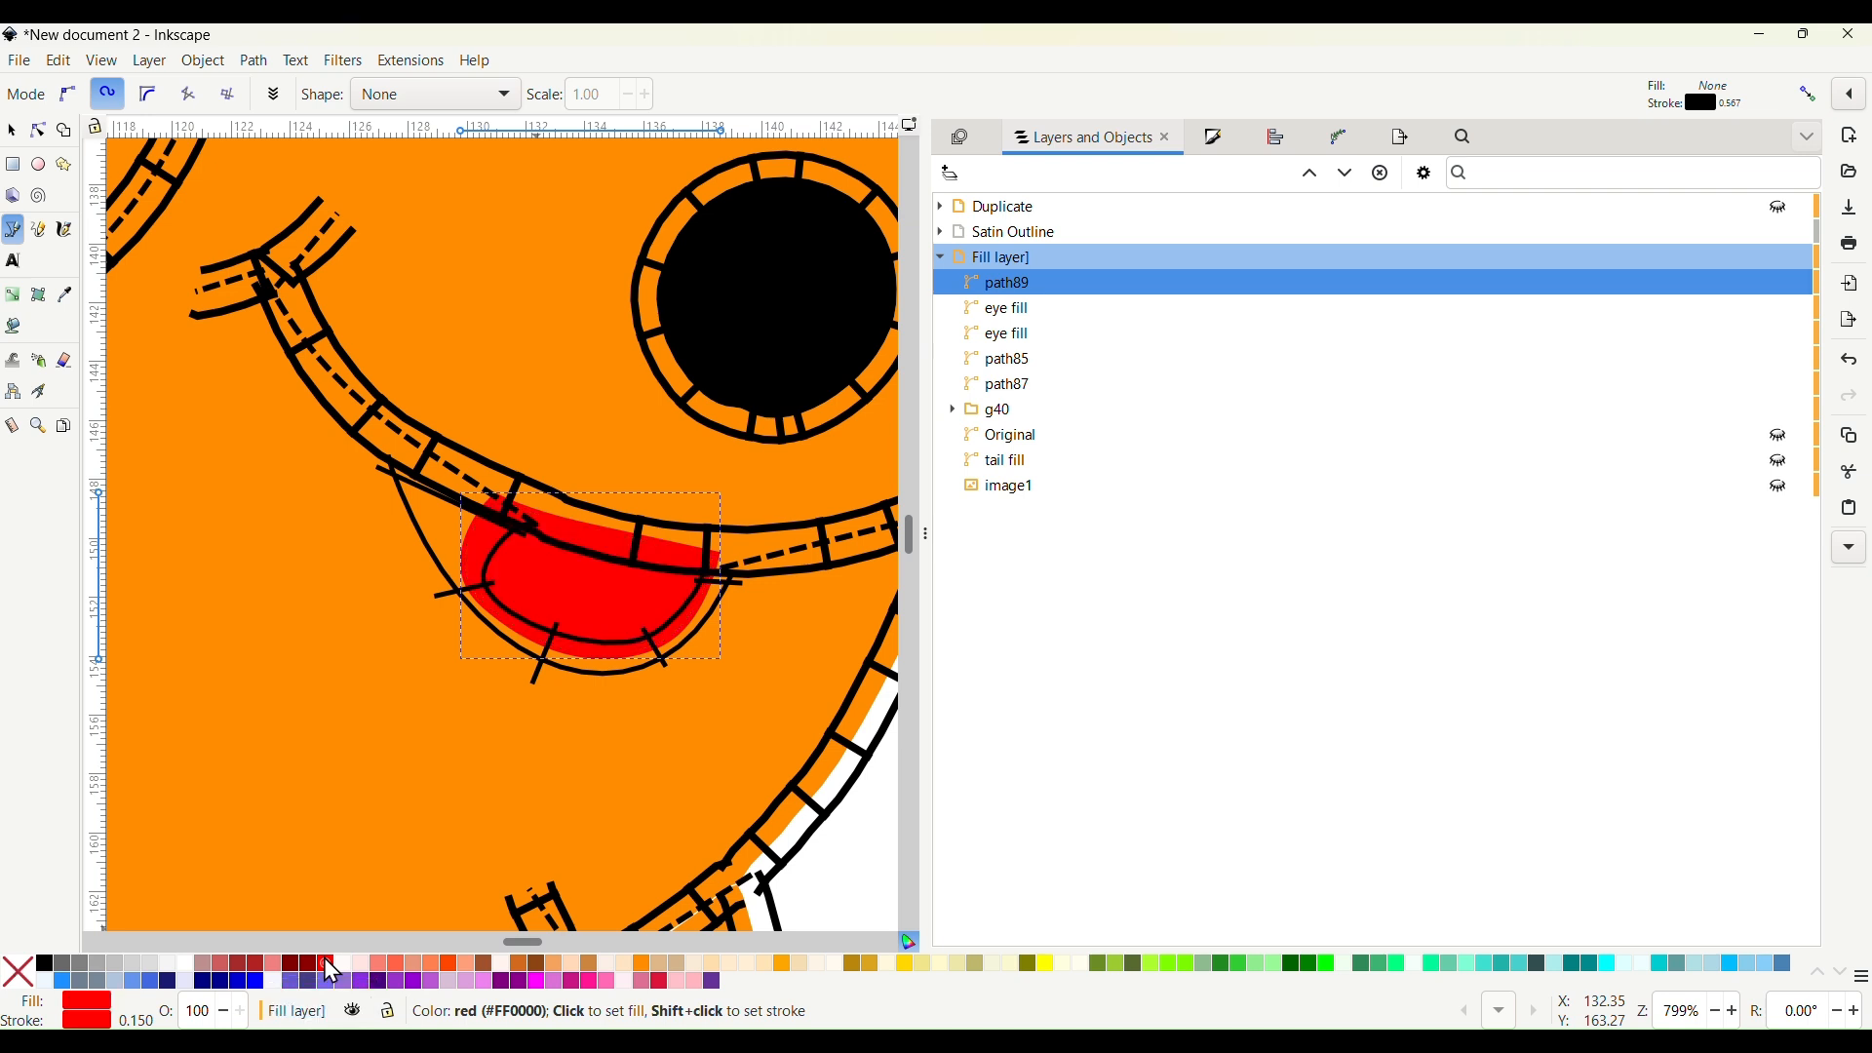
{"action": "left_click", "coordinate": [18, 973], "text": "shift"}
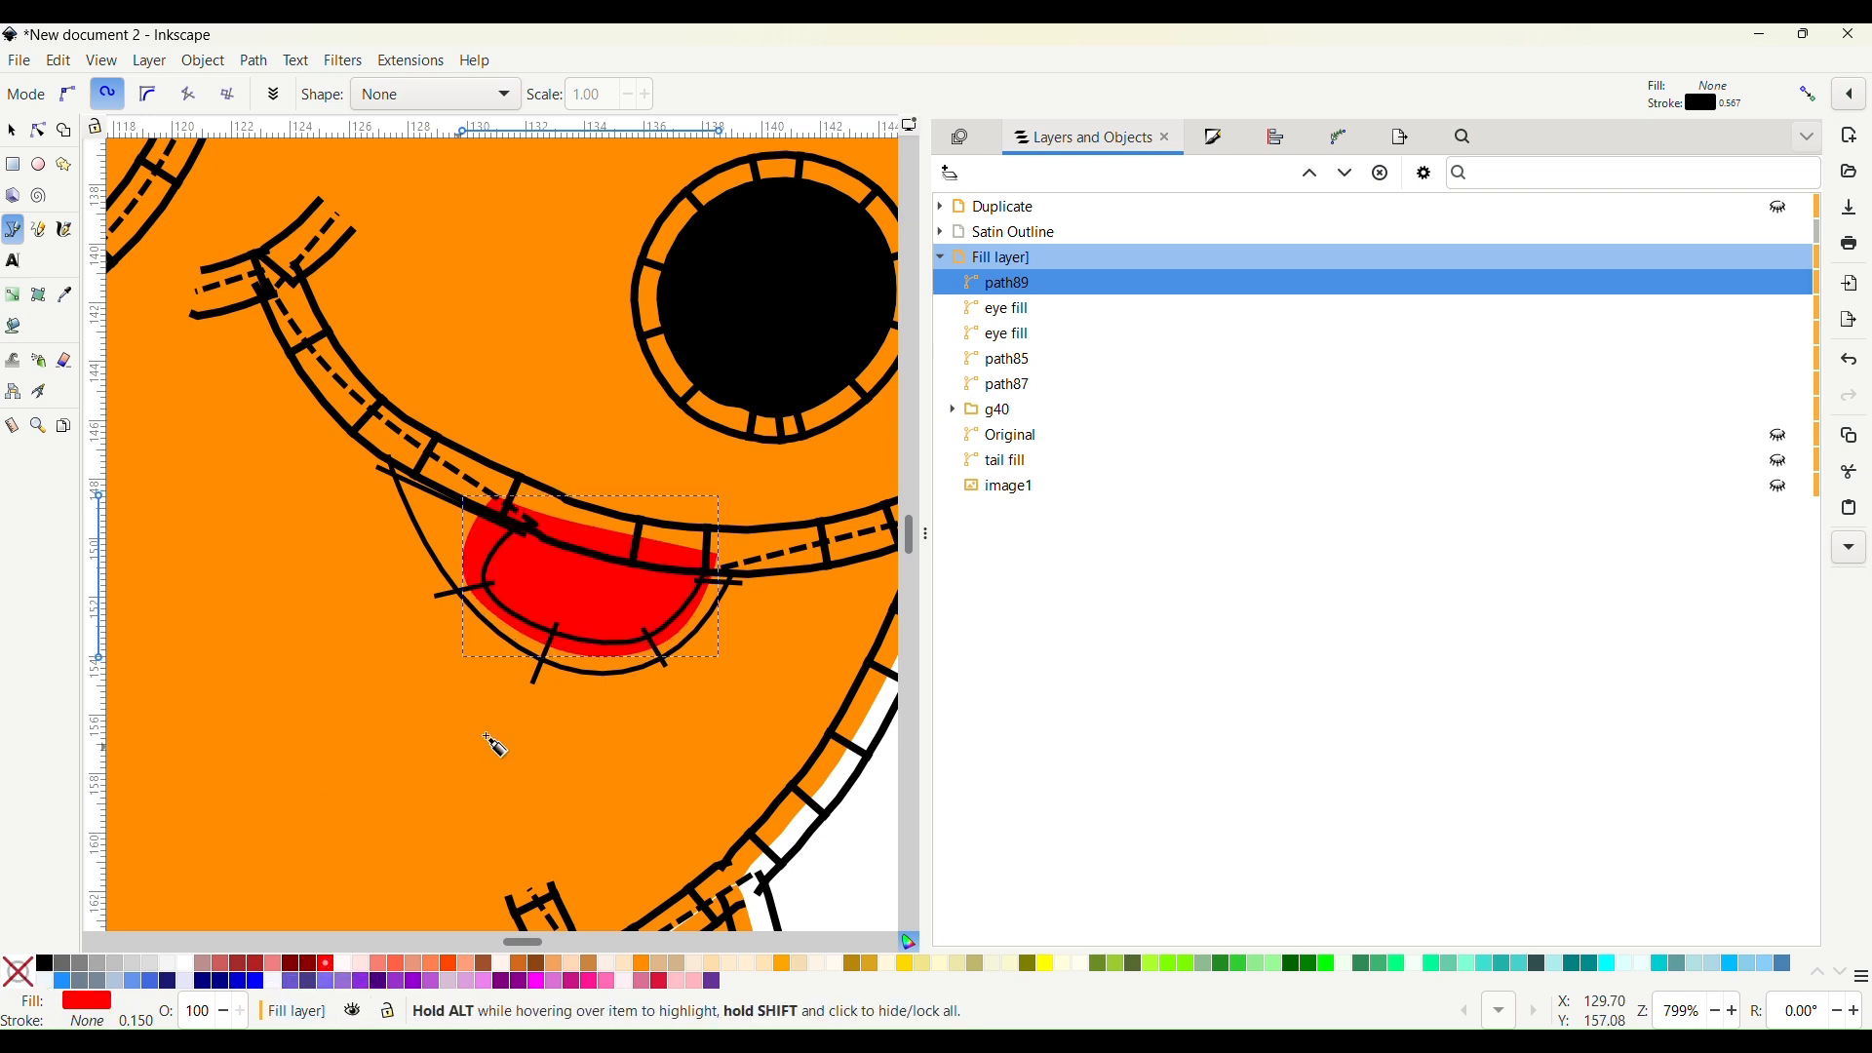
Flatten the red mouth shape together with the orange head fill beneath it, and clear the selection
{"action": "scroll", "coordinate": [672, 599], "scroll_direction": "down", "scroll_amount": 2}
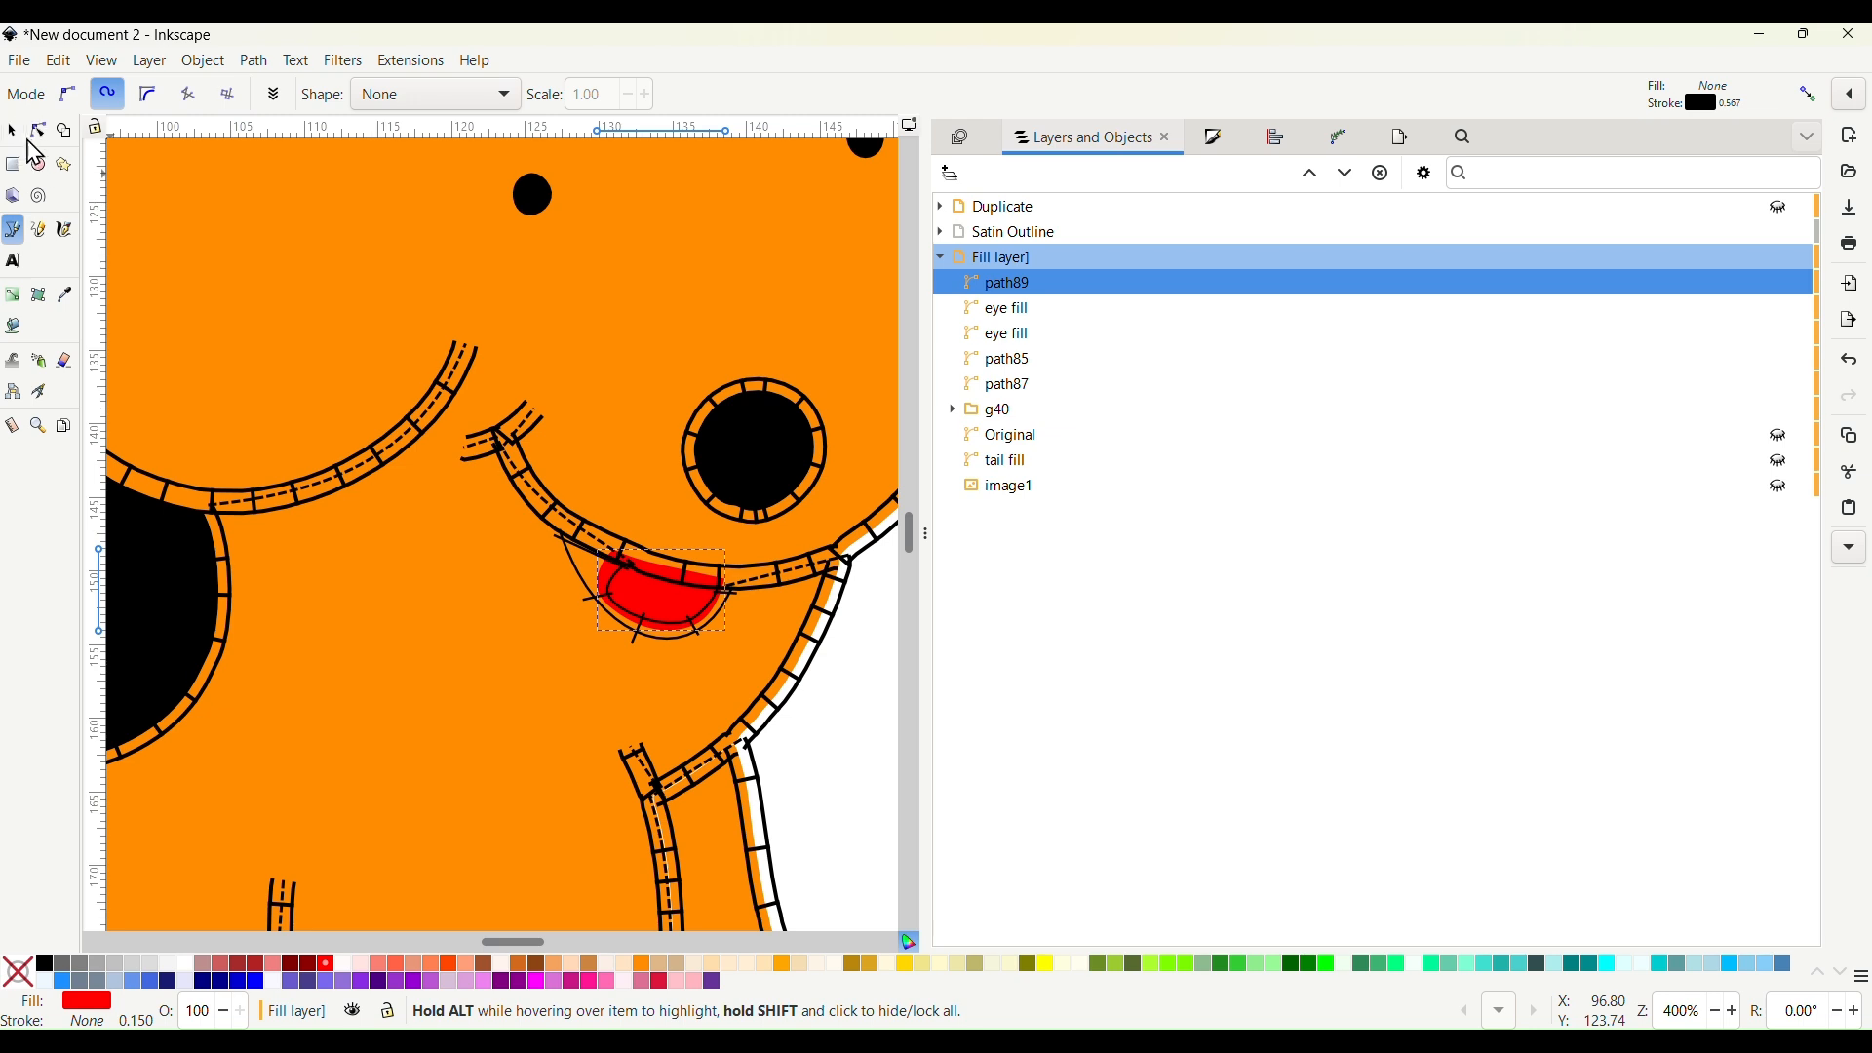
{"action": "left_click", "coordinate": [38, 131]}
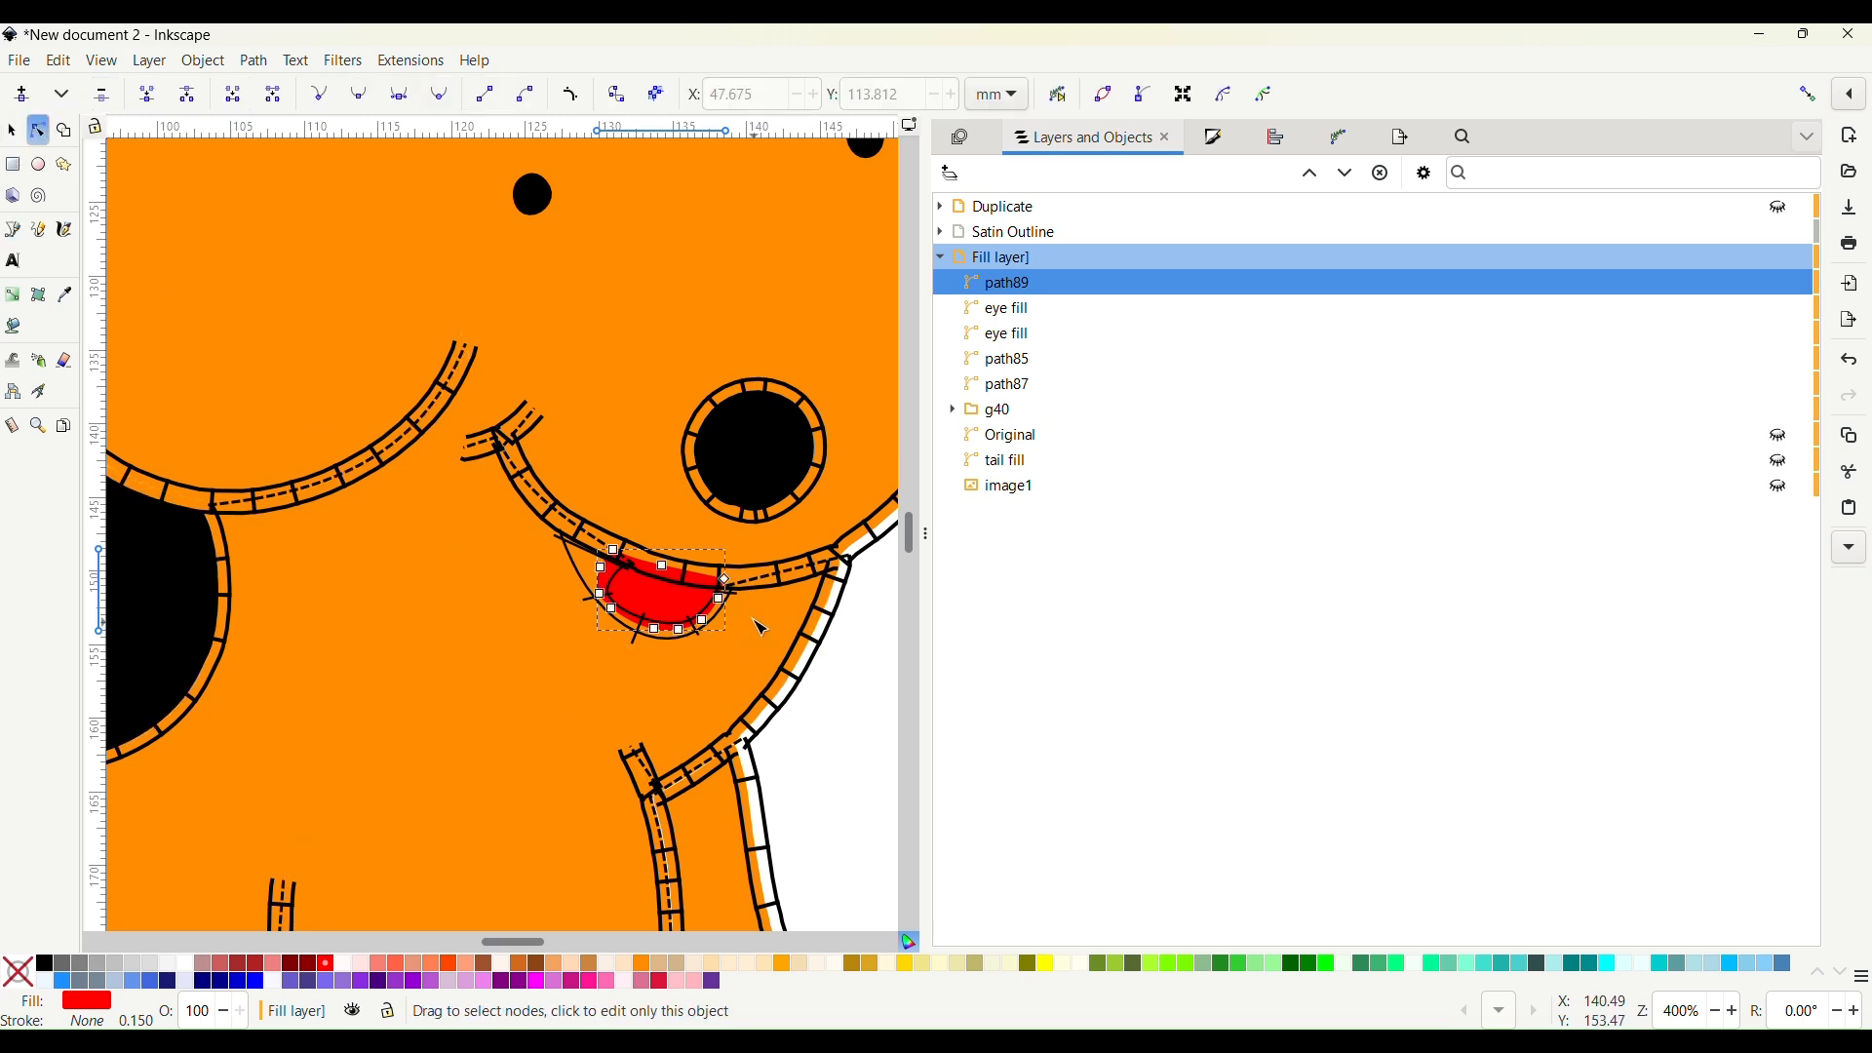
{"action": "left_click", "coordinate": [669, 525], "text": "shift"}
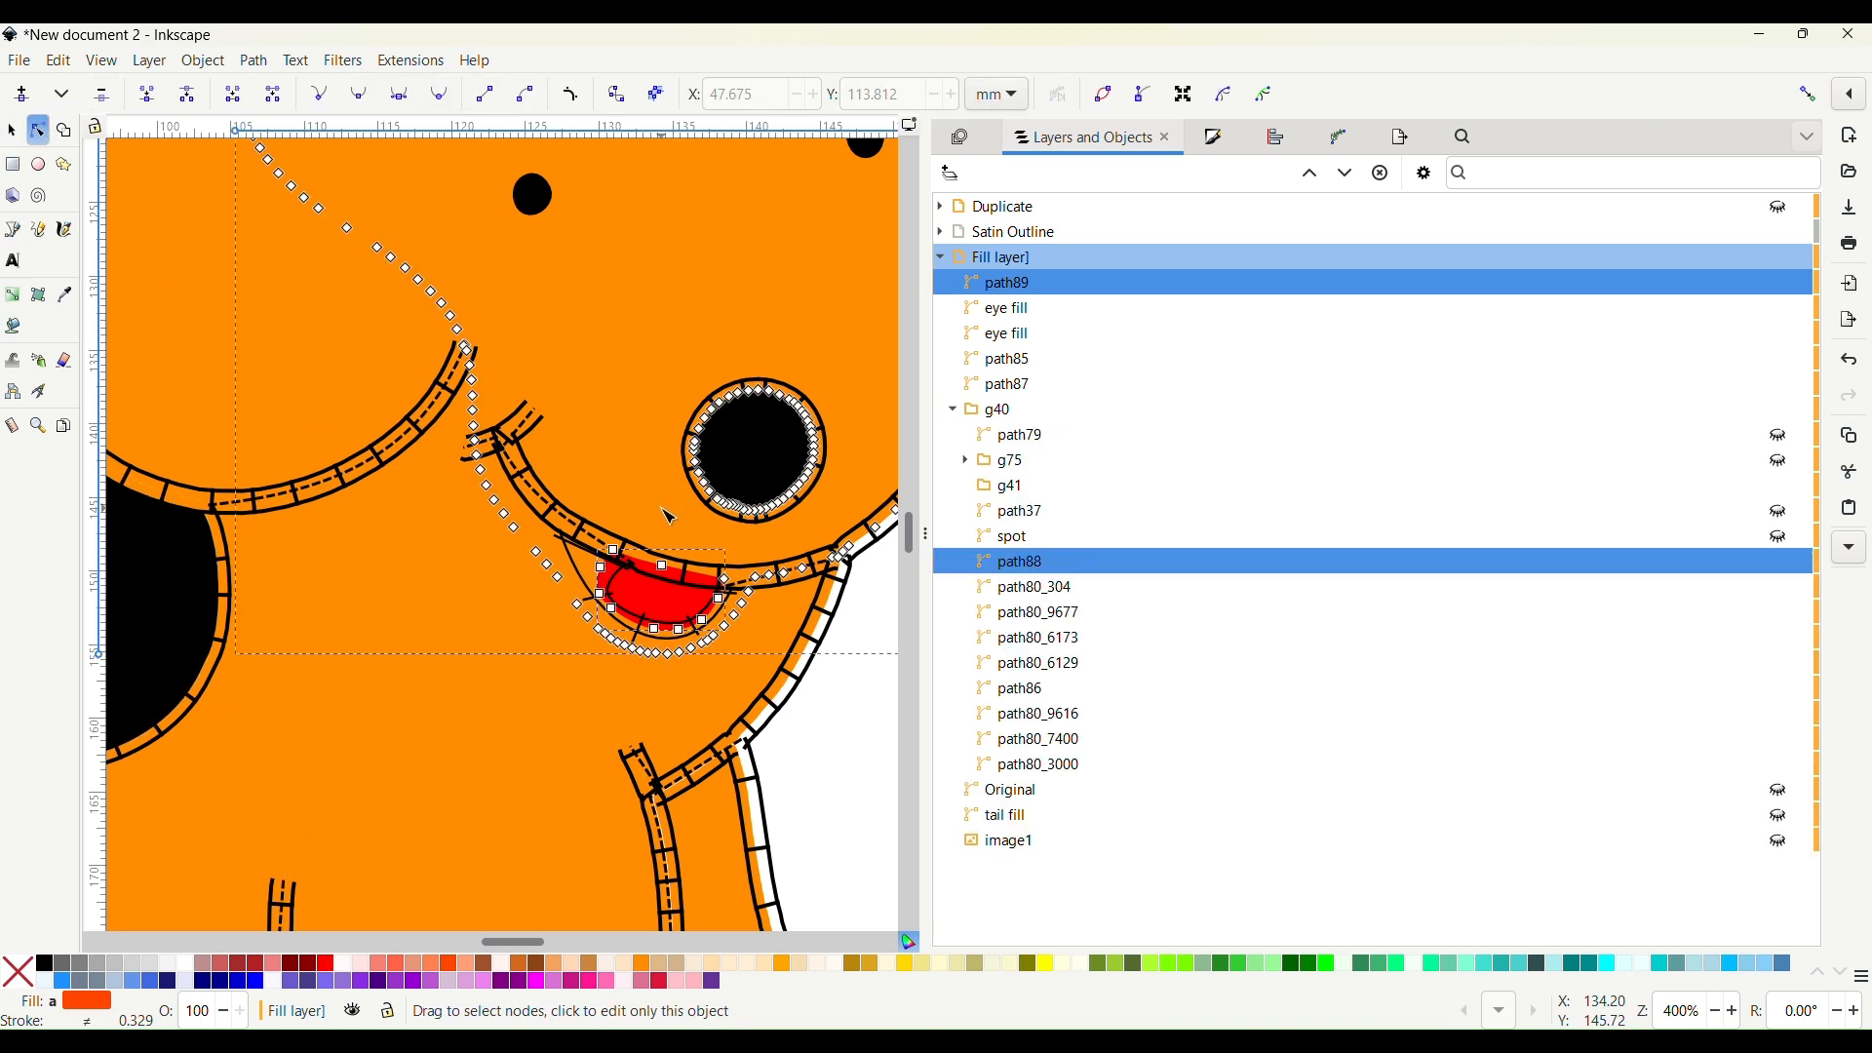
{"action": "left_click", "coordinate": [254, 60]}
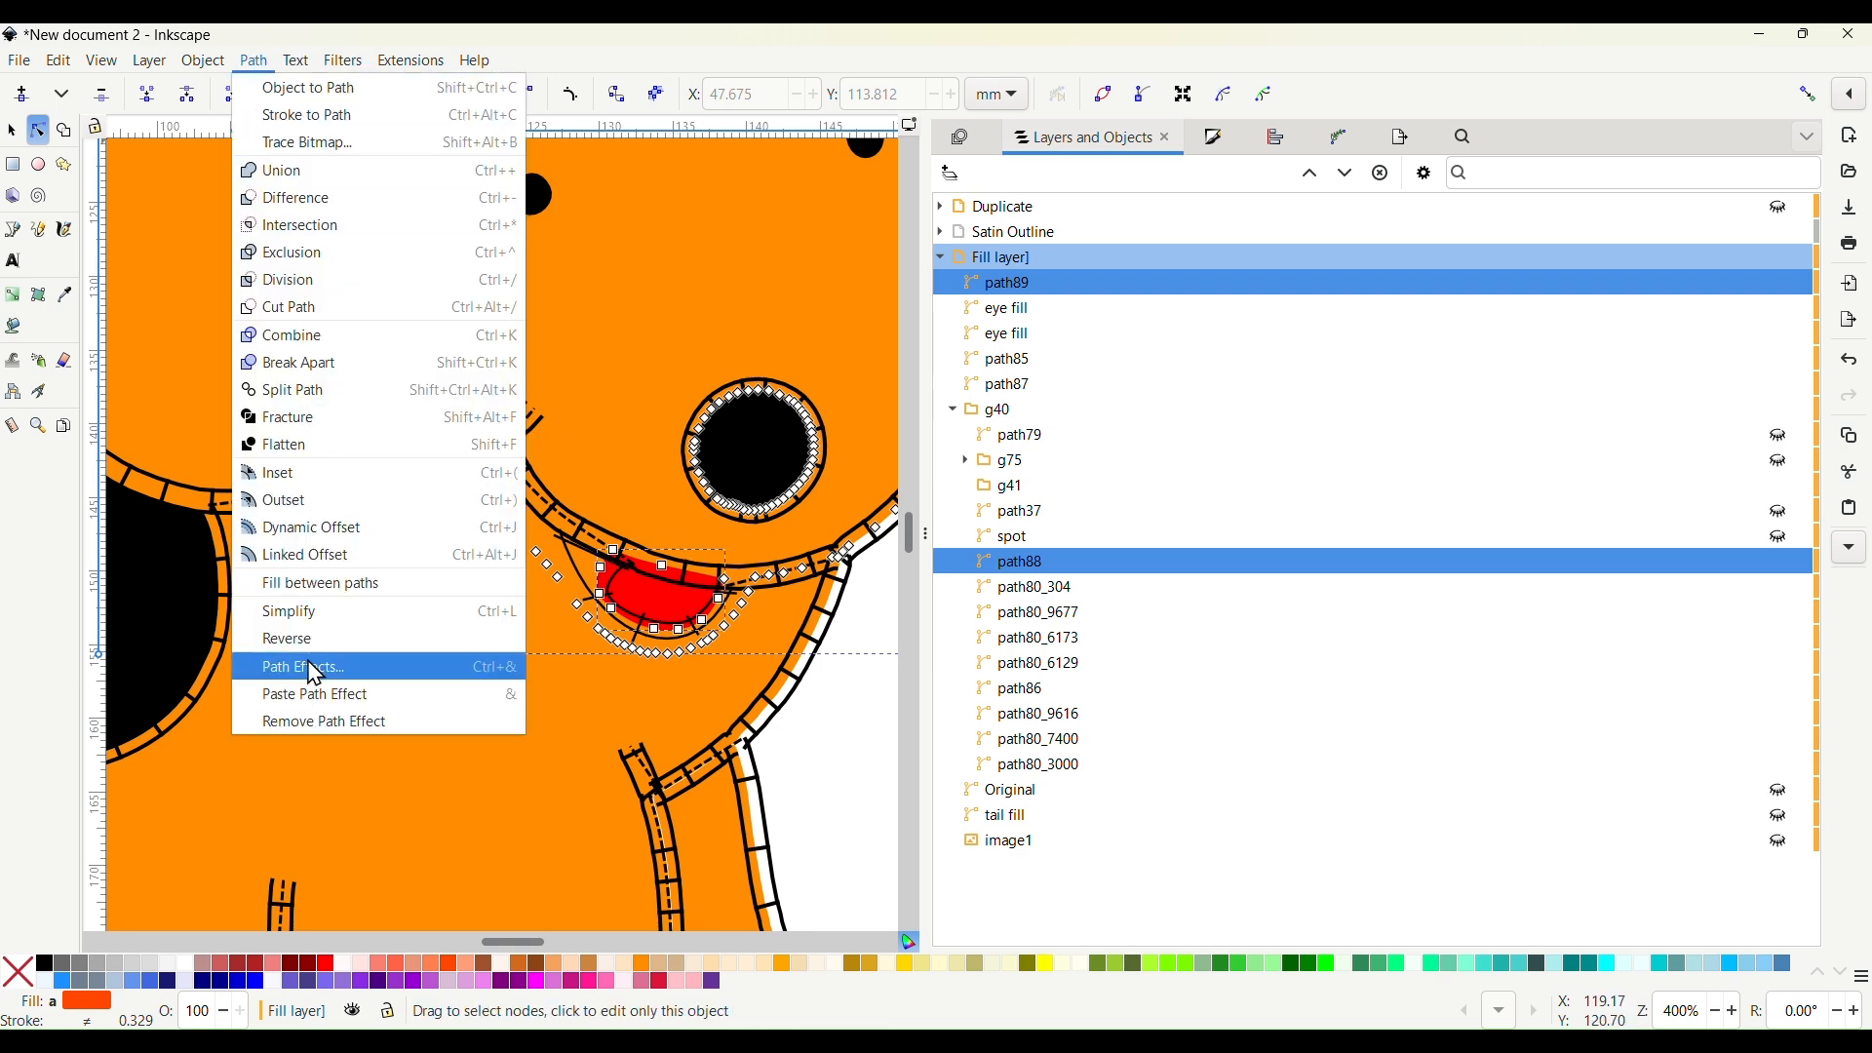
{"action": "left_click", "coordinate": [297, 453]}
{"action": "left_click", "coordinate": [844, 725]}
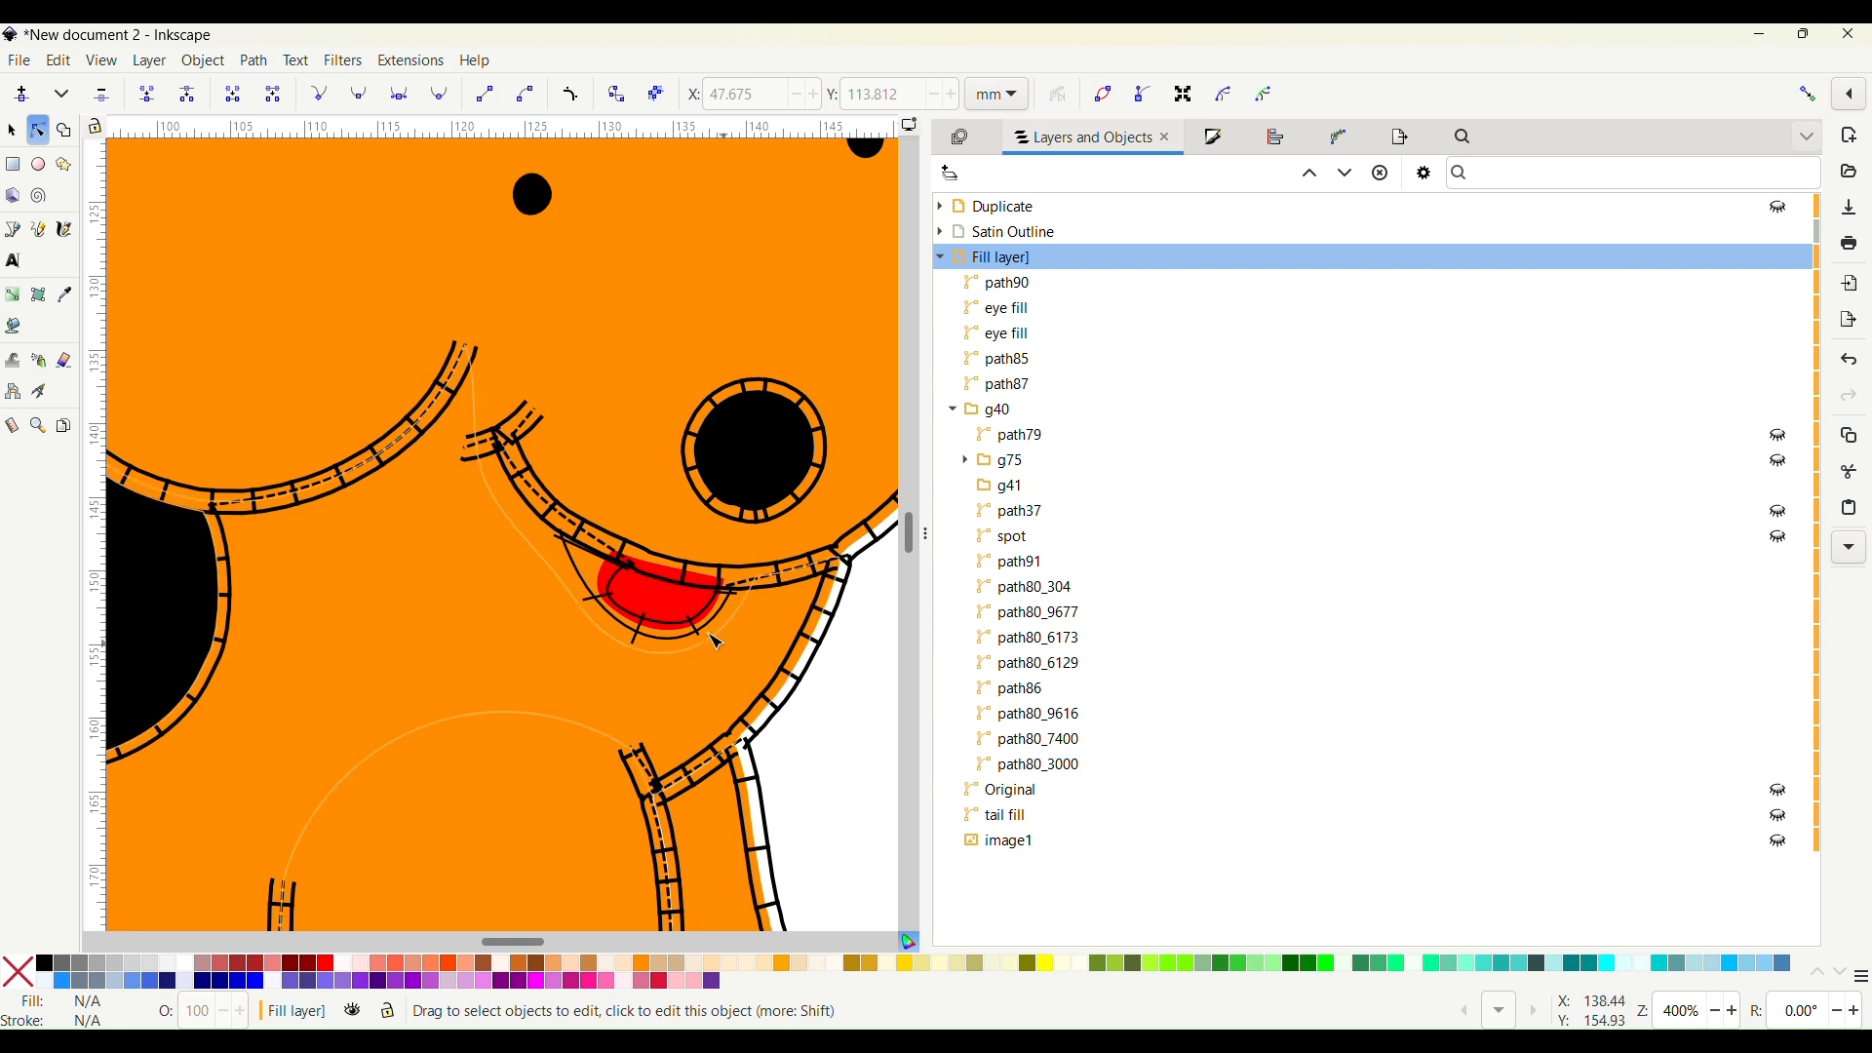
Move the red mouth fill aside to check the cutout beneath it, and undo the move
{"action": "left_click", "coordinate": [659, 605]}
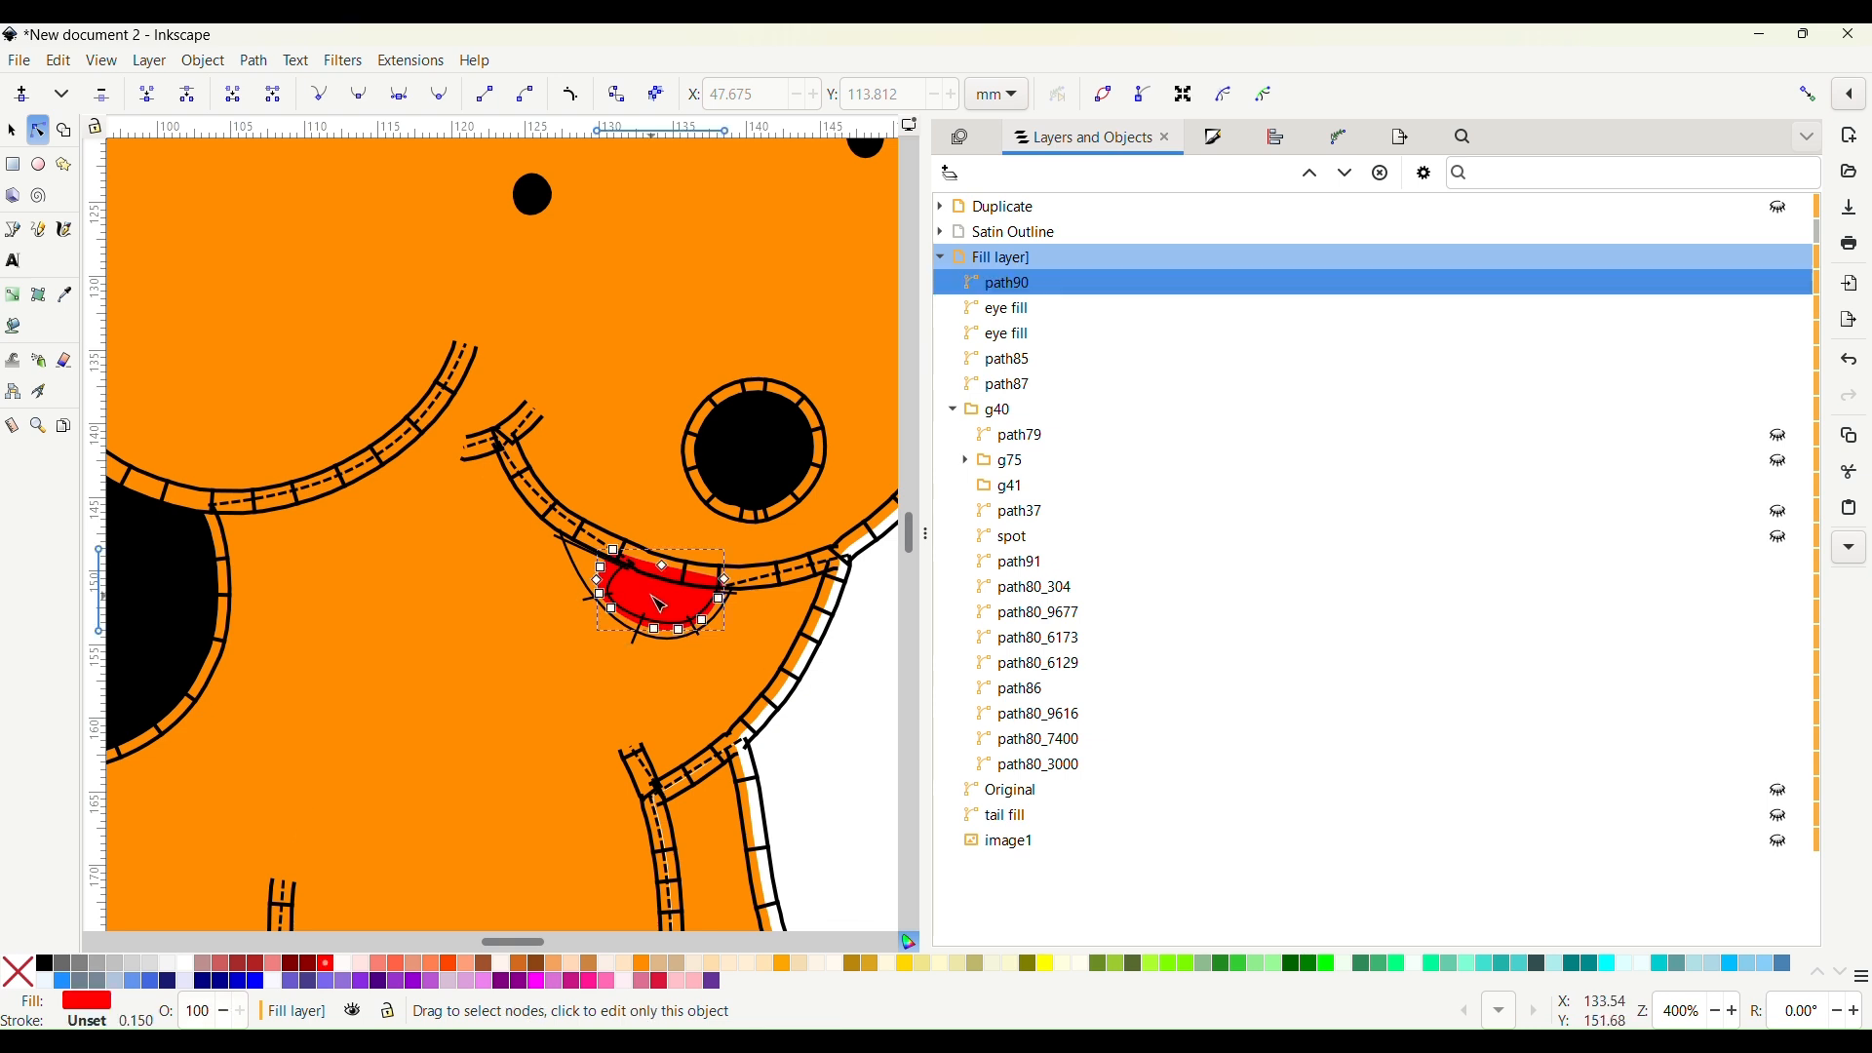
{"action": "left_click", "coordinate": [12, 129]}
{"action": "left_click_drag", "start_coordinate": [621, 601], "coordinate": [696, 673]}
{"action": "key", "text": "ctrl+z"}
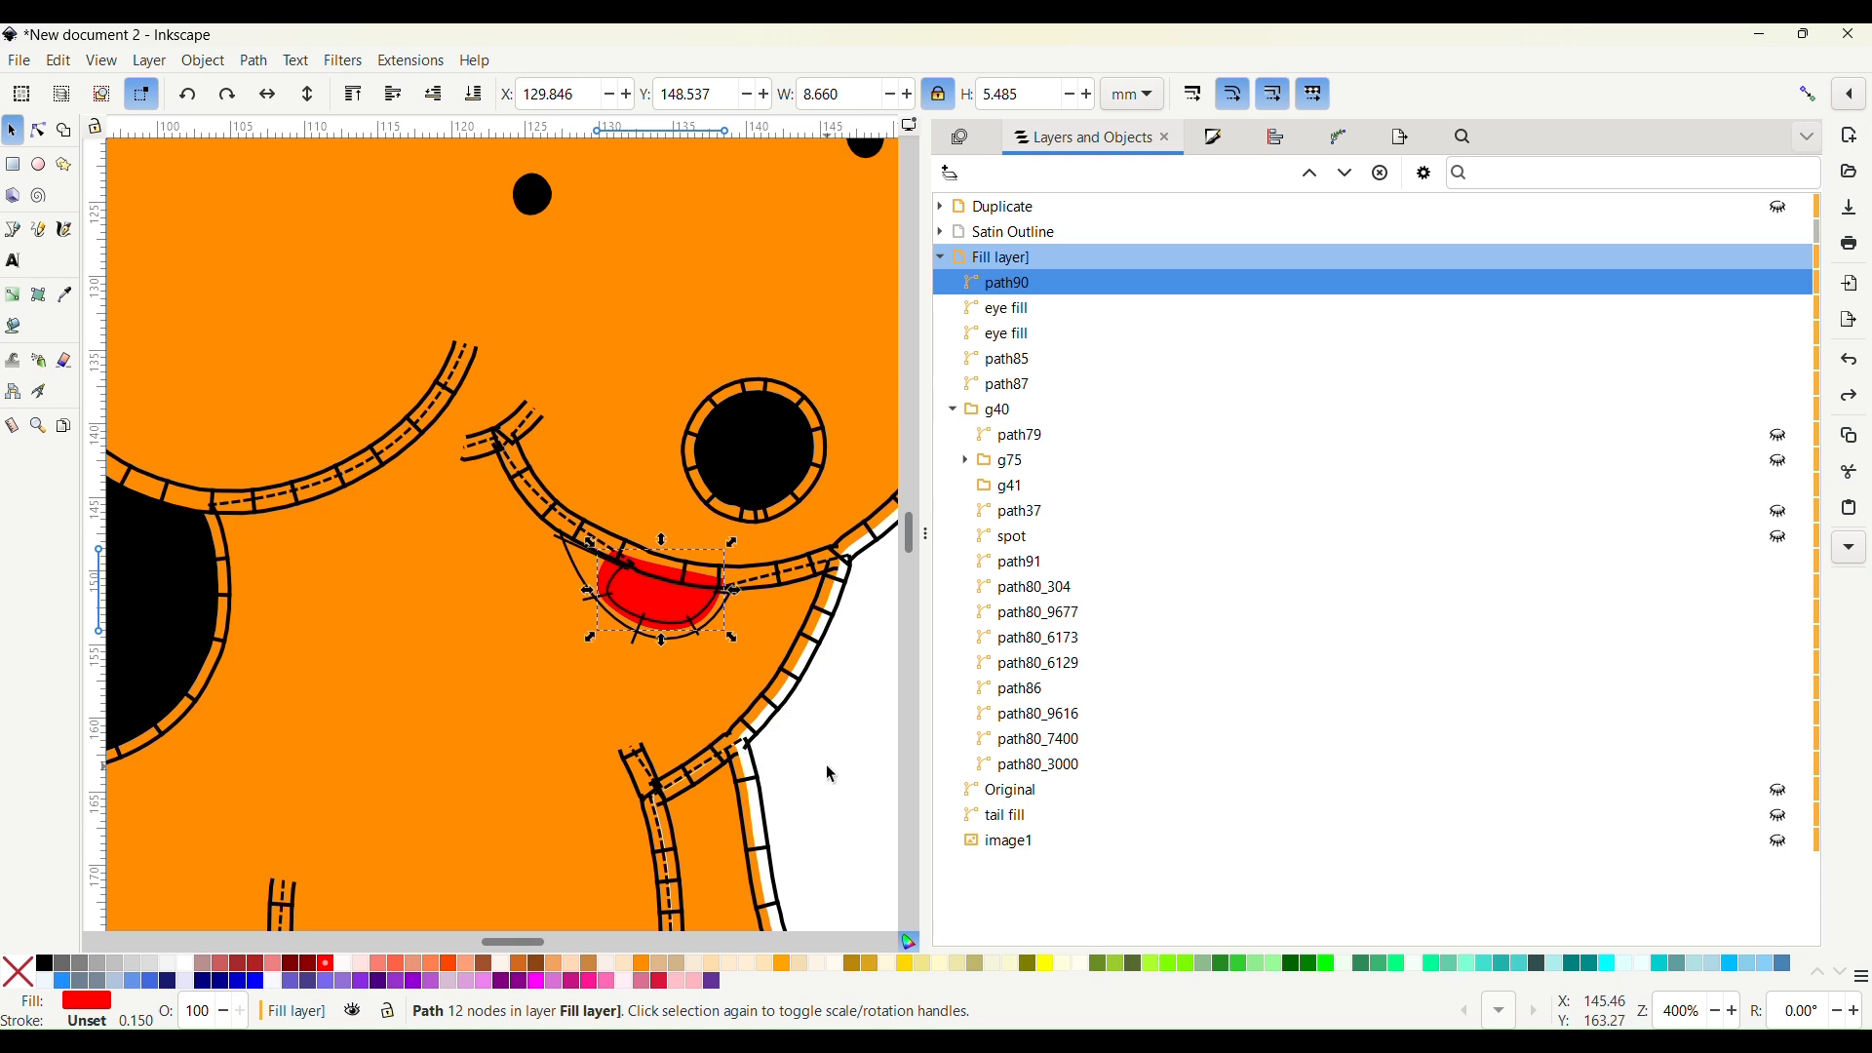
Clear the selection and run the Ink/Stitch simulator on the whole visible dog design
{"action": "key", "text": "Escape"}
{"action": "scroll", "coordinate": [827, 764], "scroll_direction": "down", "scroll_amount": 4}
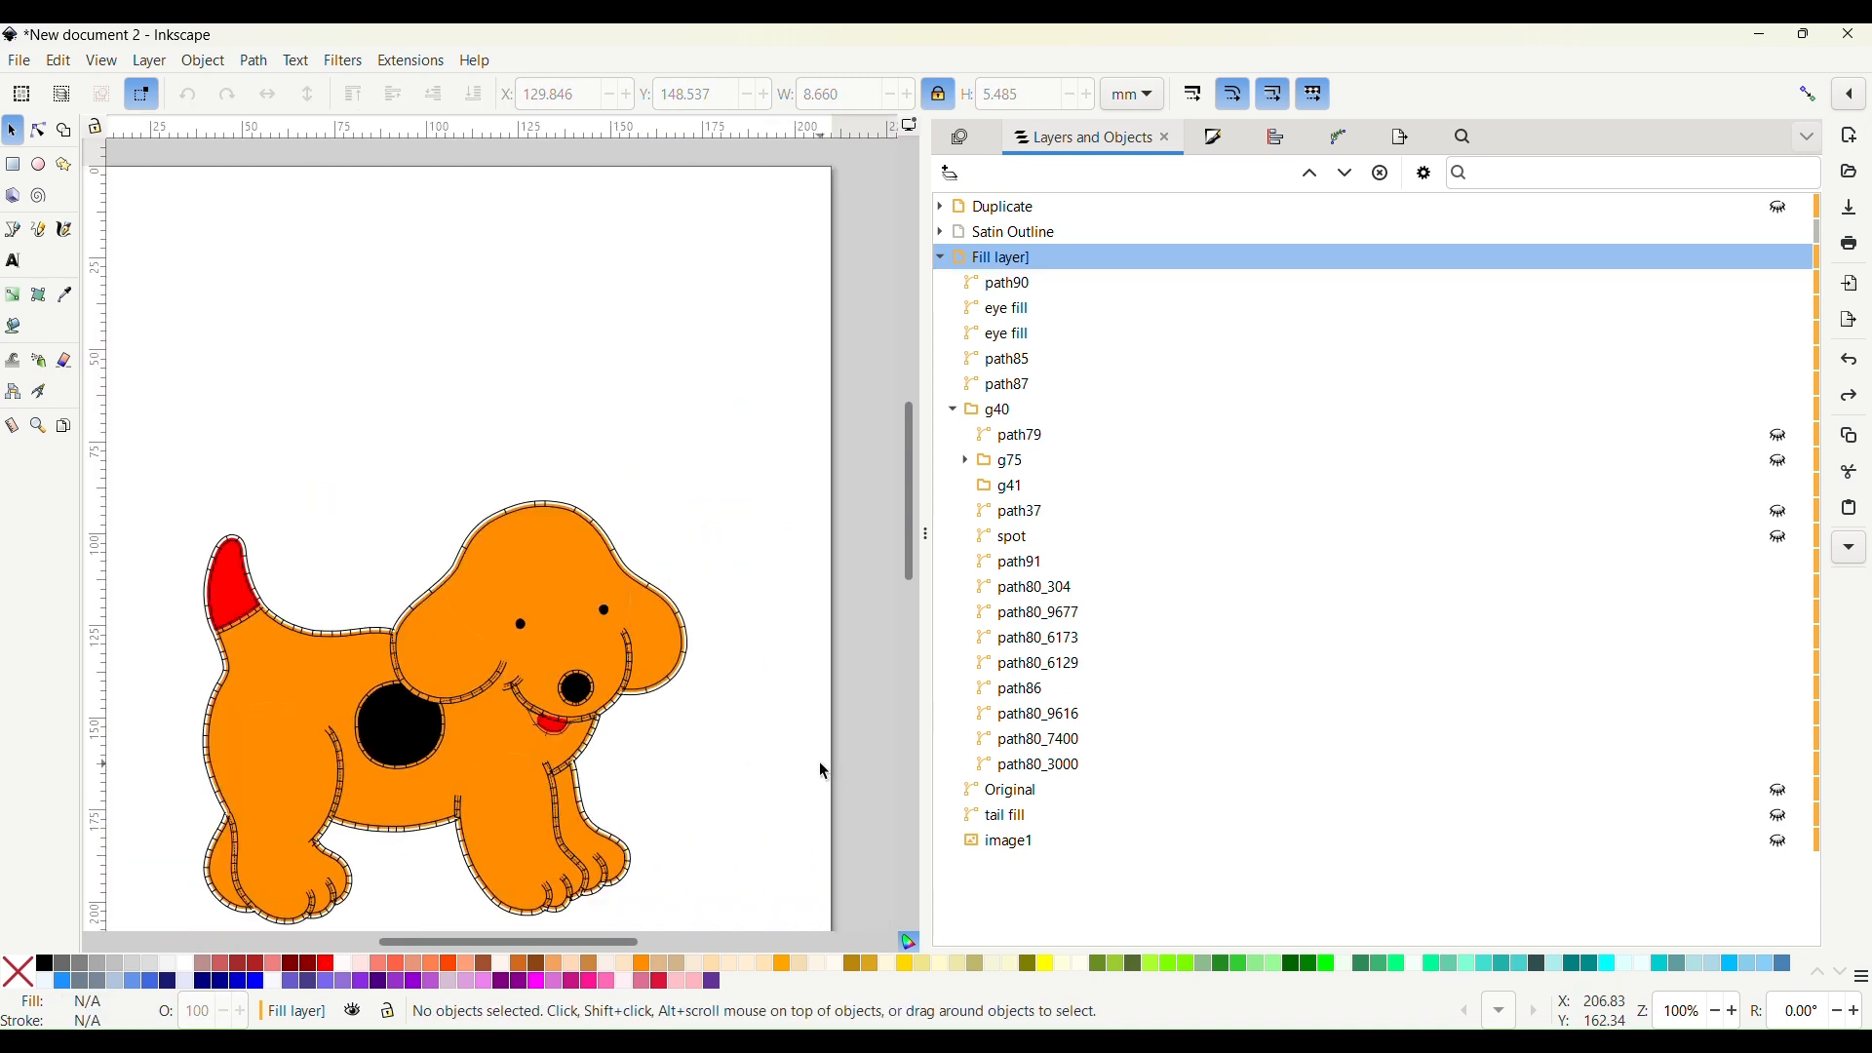
{"action": "scroll", "coordinate": [822, 771], "scroll_direction": "down", "scroll_amount": 2}
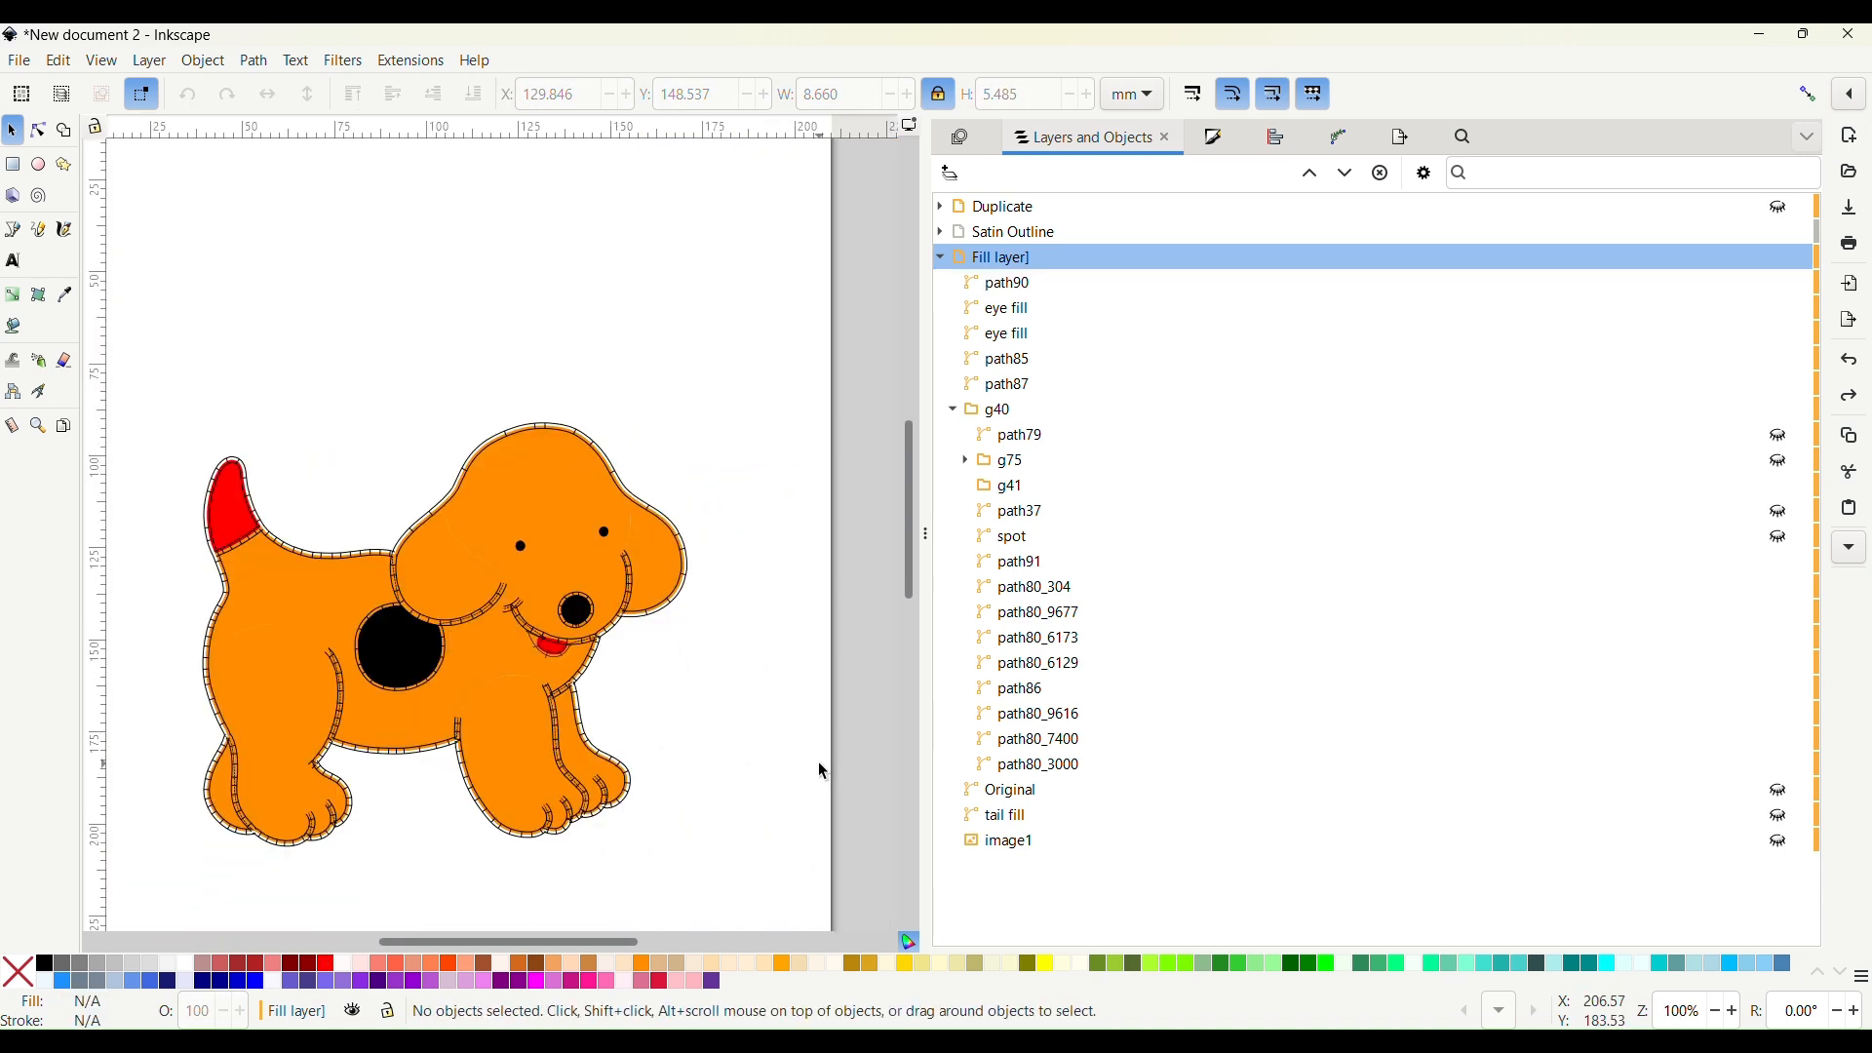
{"action": "left_click", "coordinate": [407, 65]}
{"action": "mouse_move", "coordinate": [478, 369]}
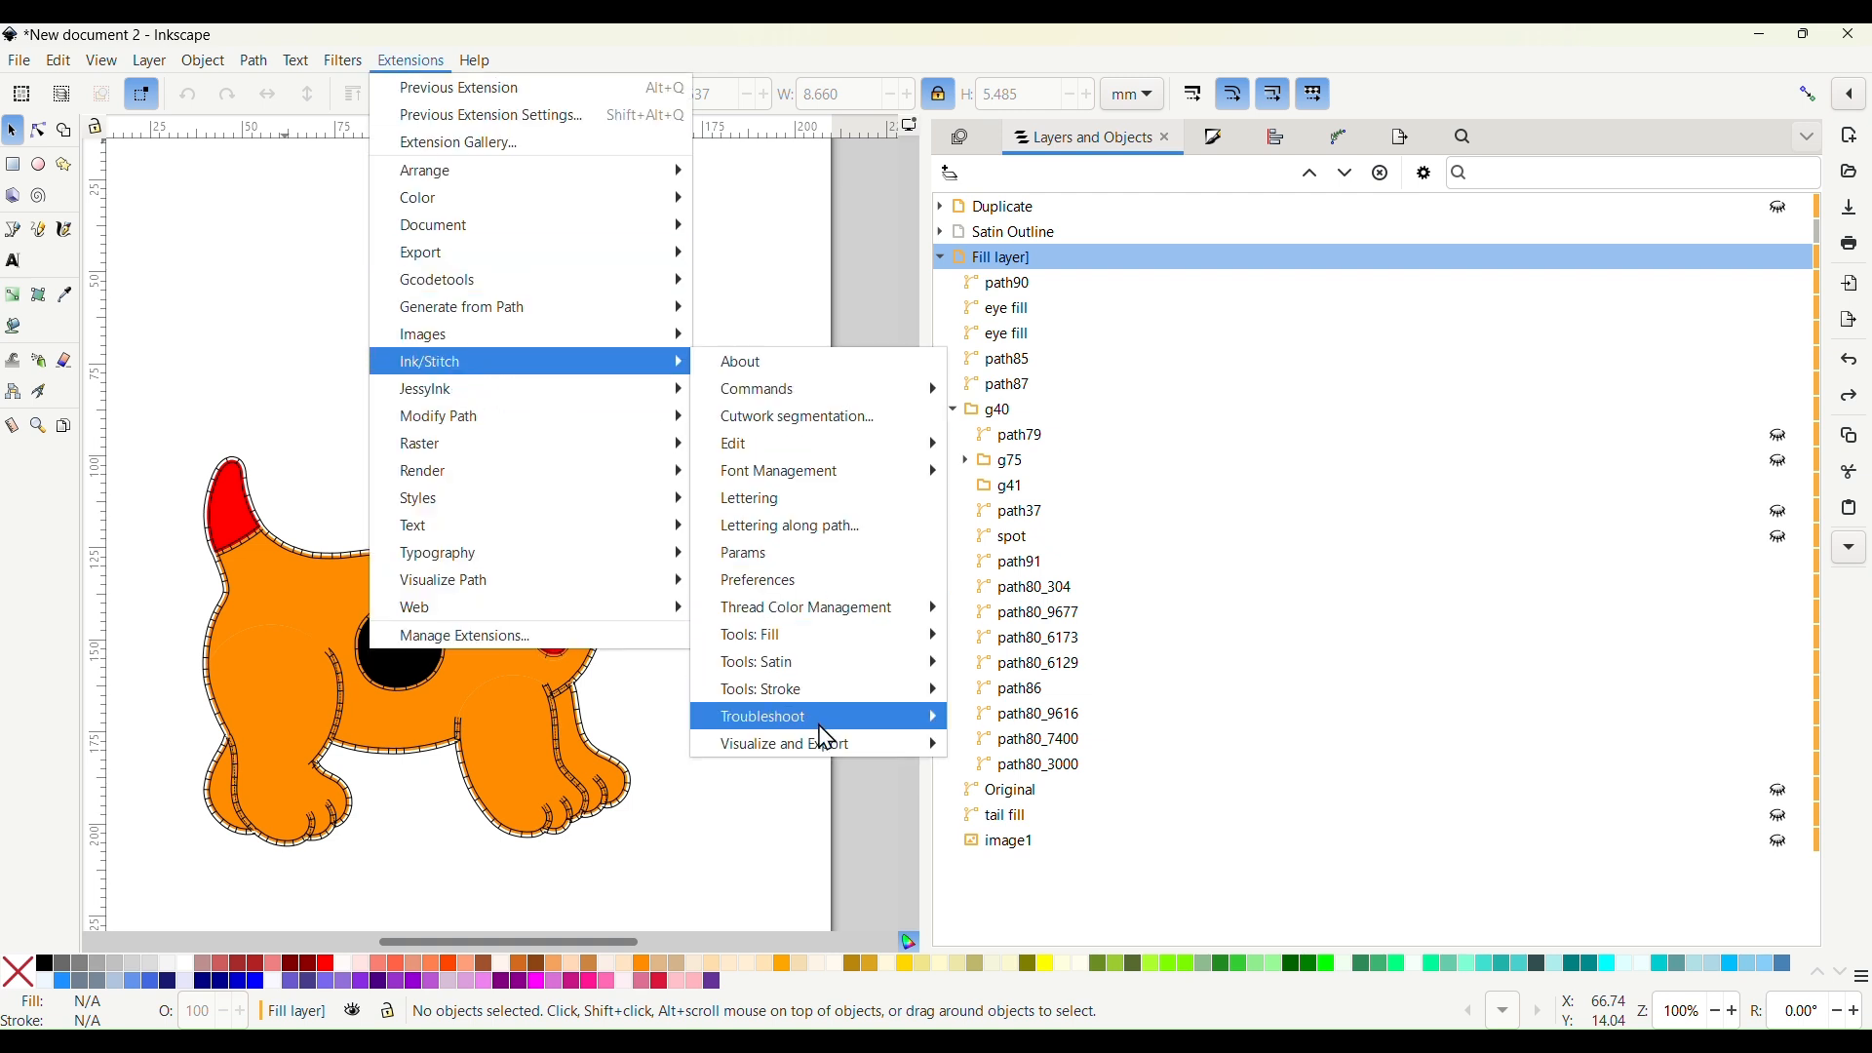
{"action": "mouse_move", "coordinate": [848, 746]}
{"action": "left_click", "coordinate": [997, 834]}
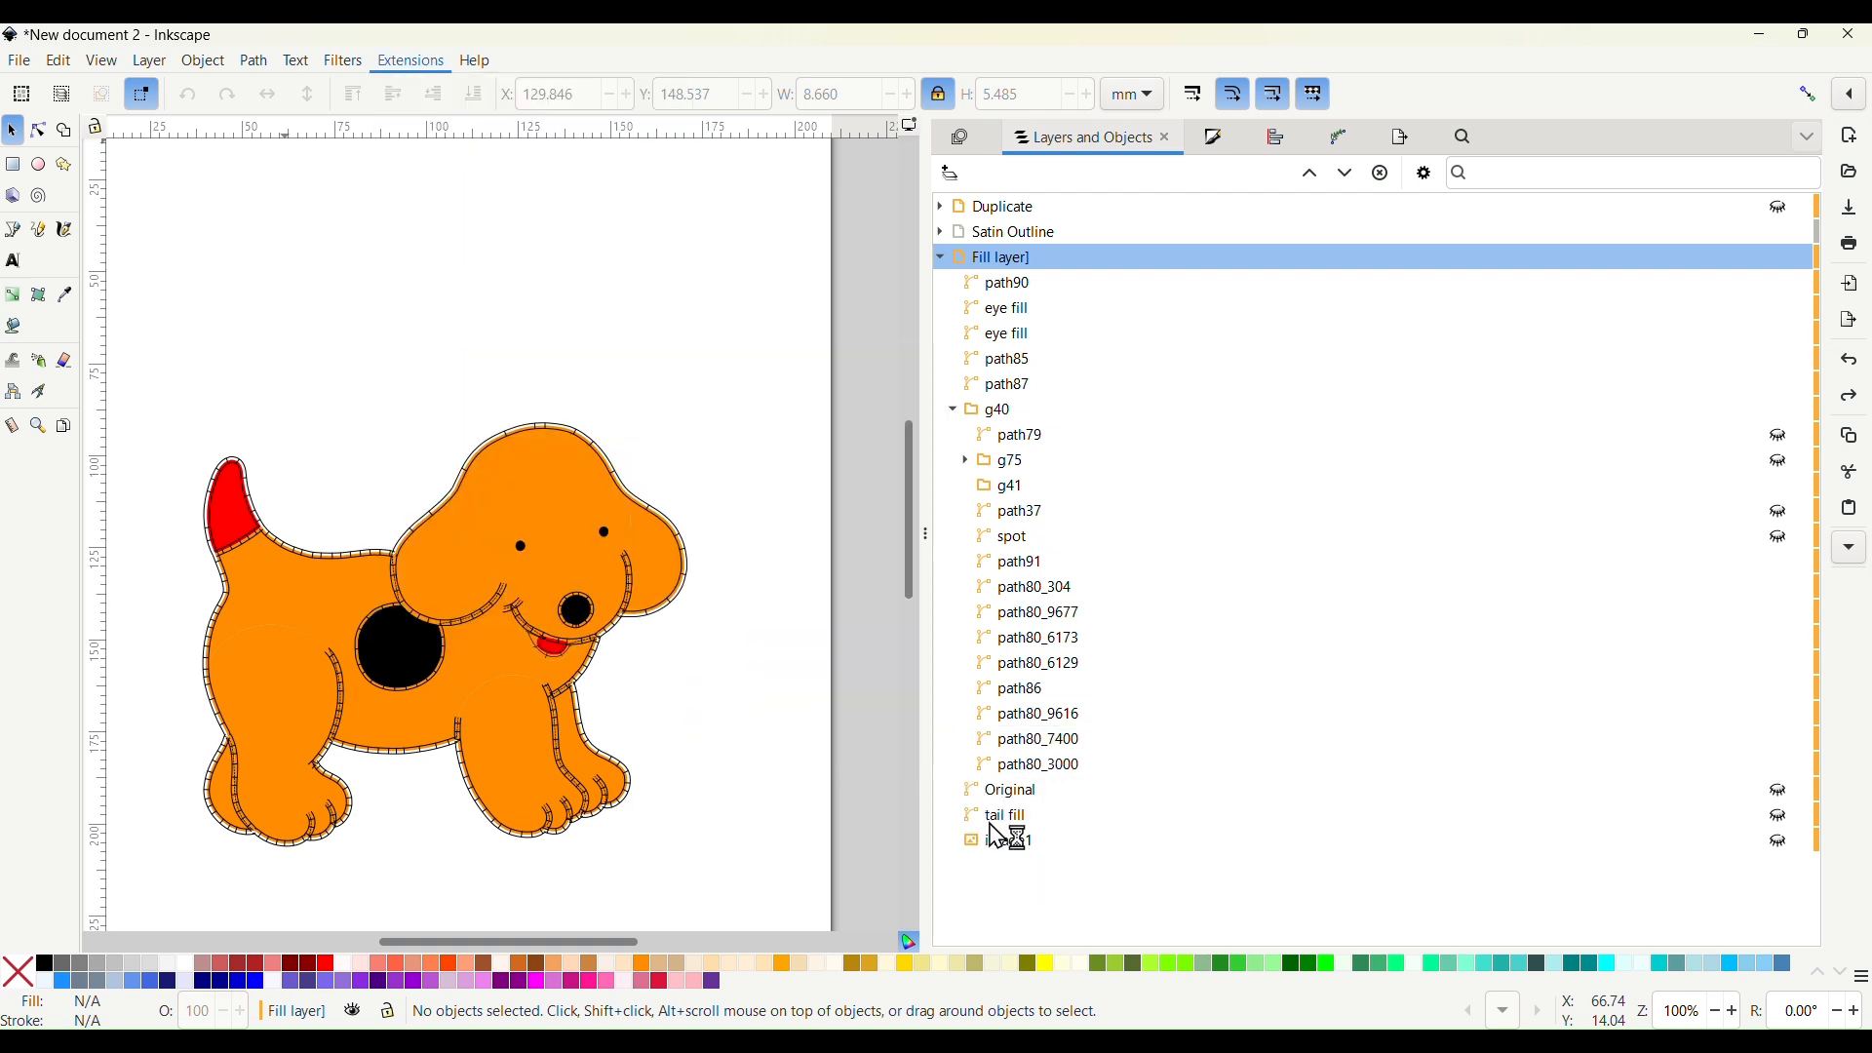